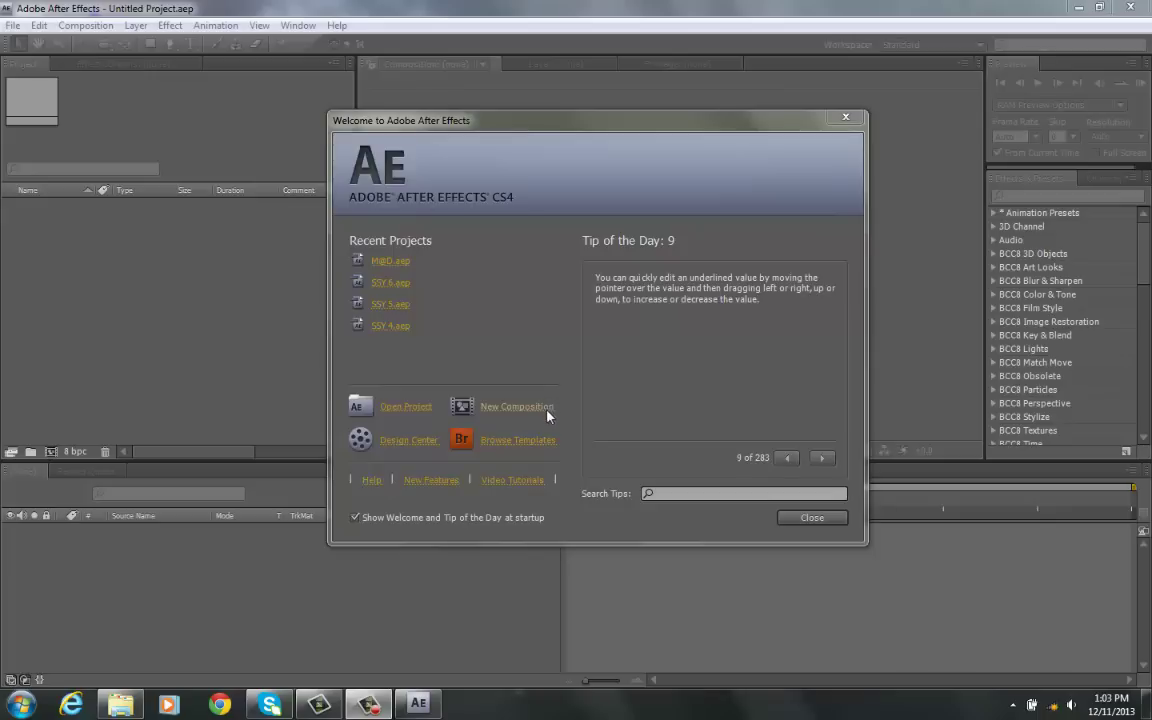
Step: Create a new composition with the offered settings: 1280 × 720 px, 23.976 fps, one minute long
{"action": "left_click", "coordinate": [516, 406]}
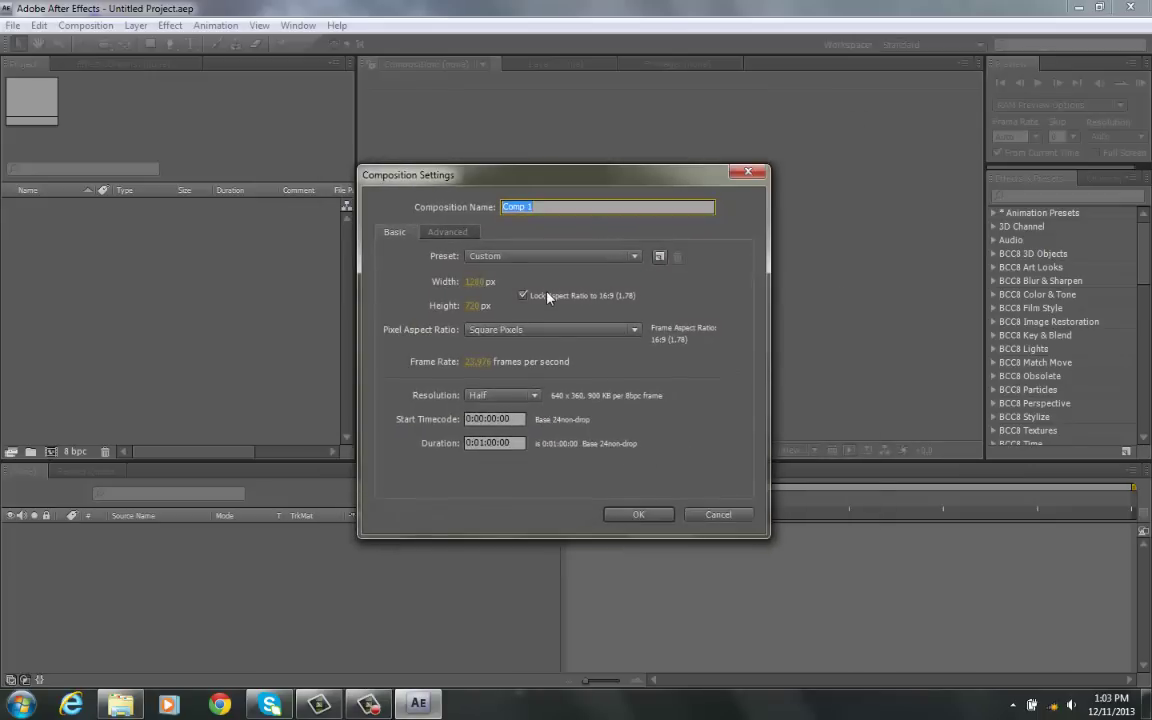
{"action": "left_click", "coordinate": [638, 515]}
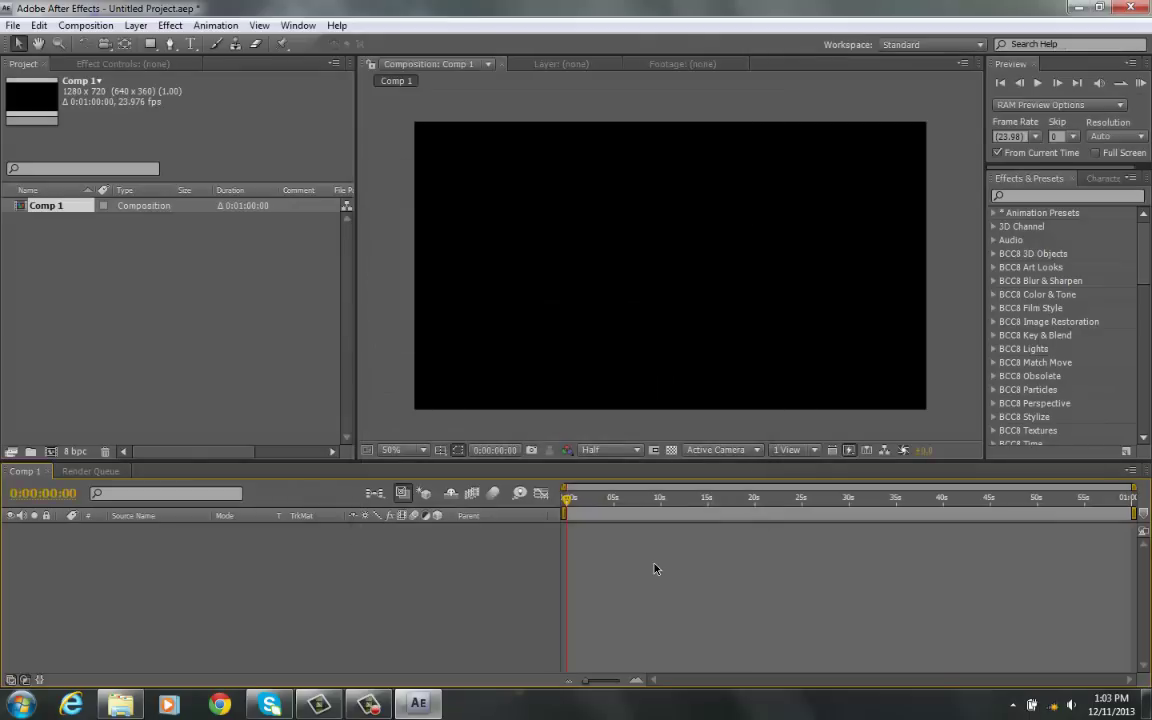
{"action": "left_click", "coordinate": [146, 24]}
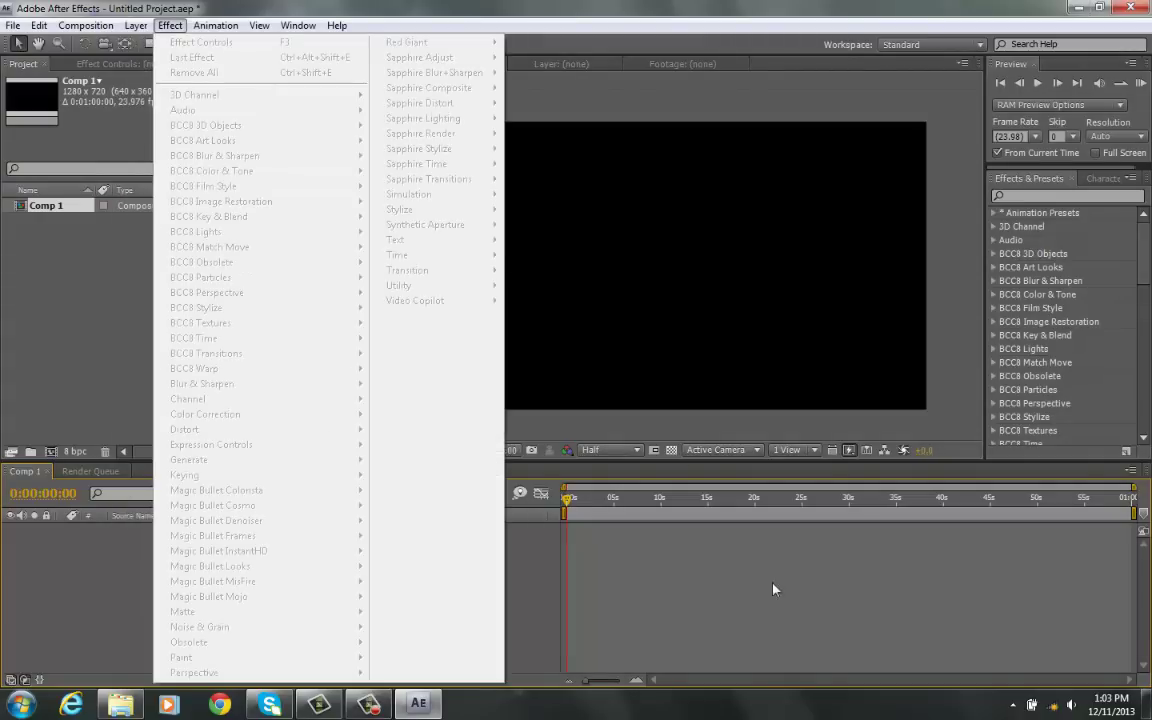
{"action": "left_click", "coordinate": [768, 596]}
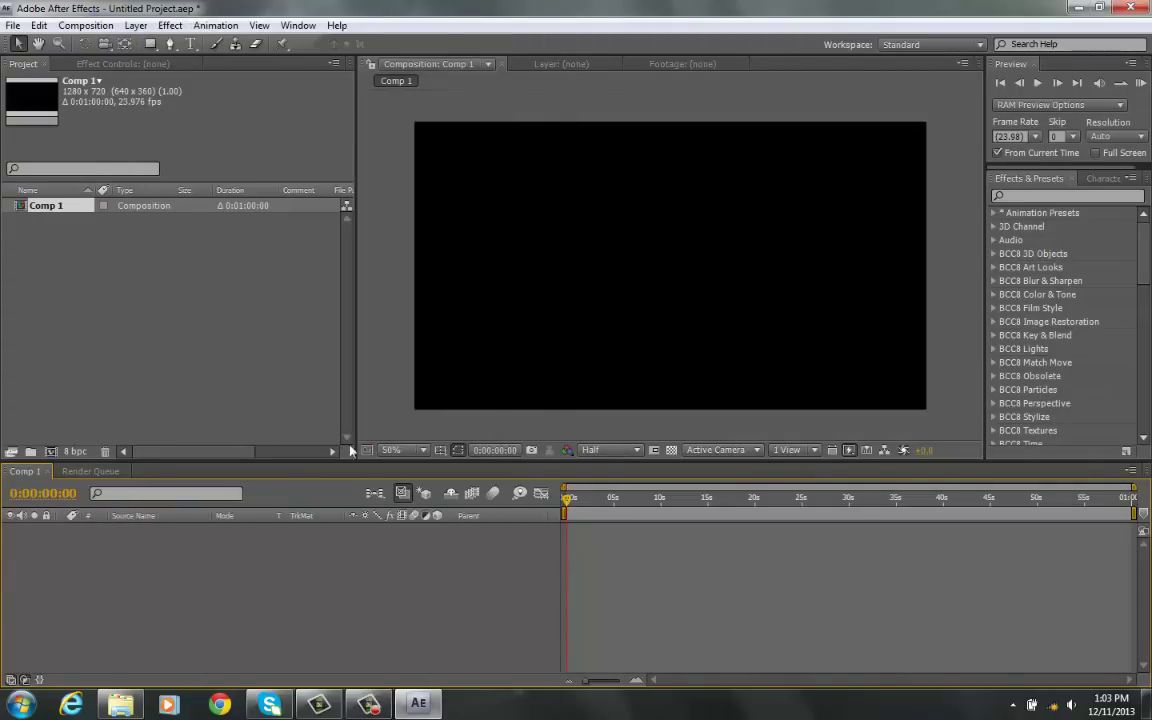
Step: Quit Skype, which is running in the background
{"action": "right_click", "coordinate": [283, 703]}
{"action": "left_click", "coordinate": [290, 598]}
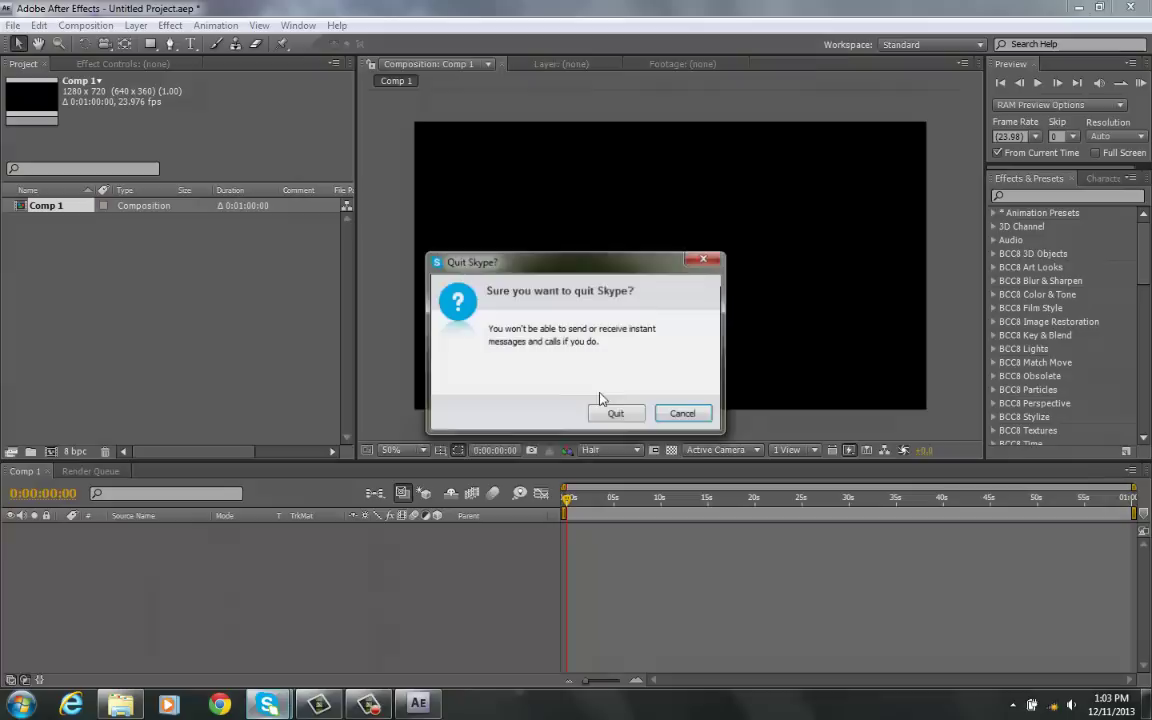
{"action": "left_click", "coordinate": [616, 413]}
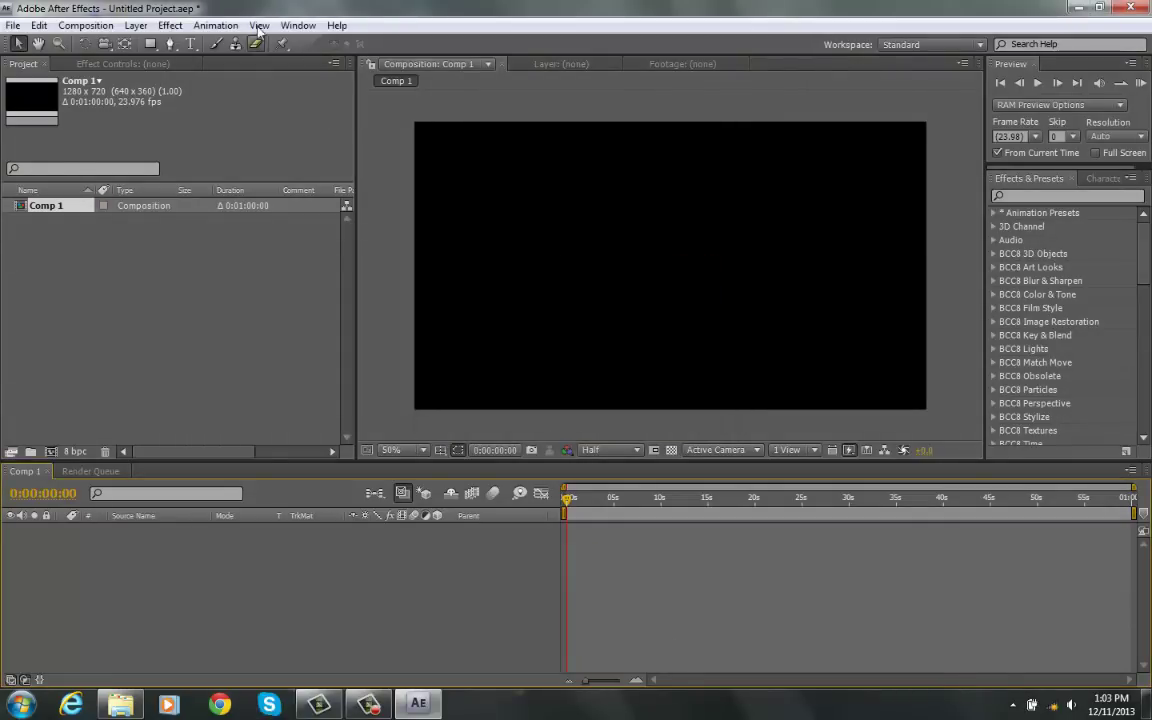
Step: Add a null object layer to the composition
{"action": "left_click", "coordinate": [135, 25]}
{"action": "mouse_move", "coordinate": [157, 45]}
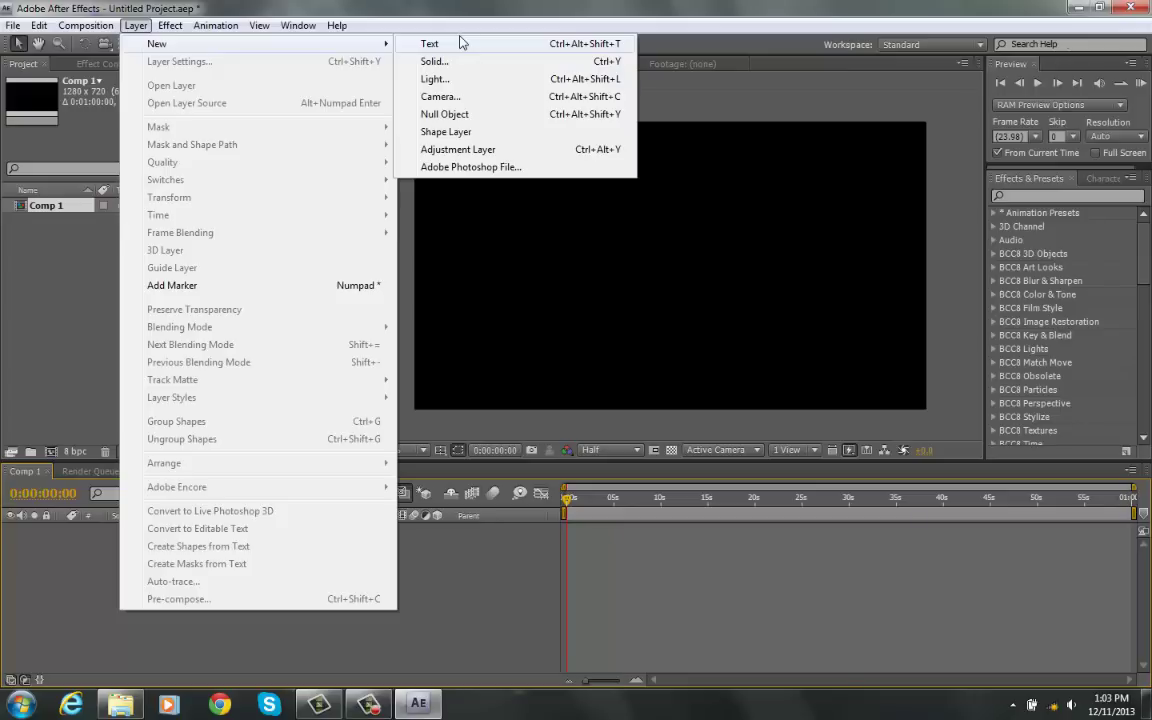
{"action": "left_click", "coordinate": [498, 114]}
Step: Add a camera layer with the 35mm preset and dismiss the warning about 2D layers
{"action": "left_click", "coordinate": [136, 25]}
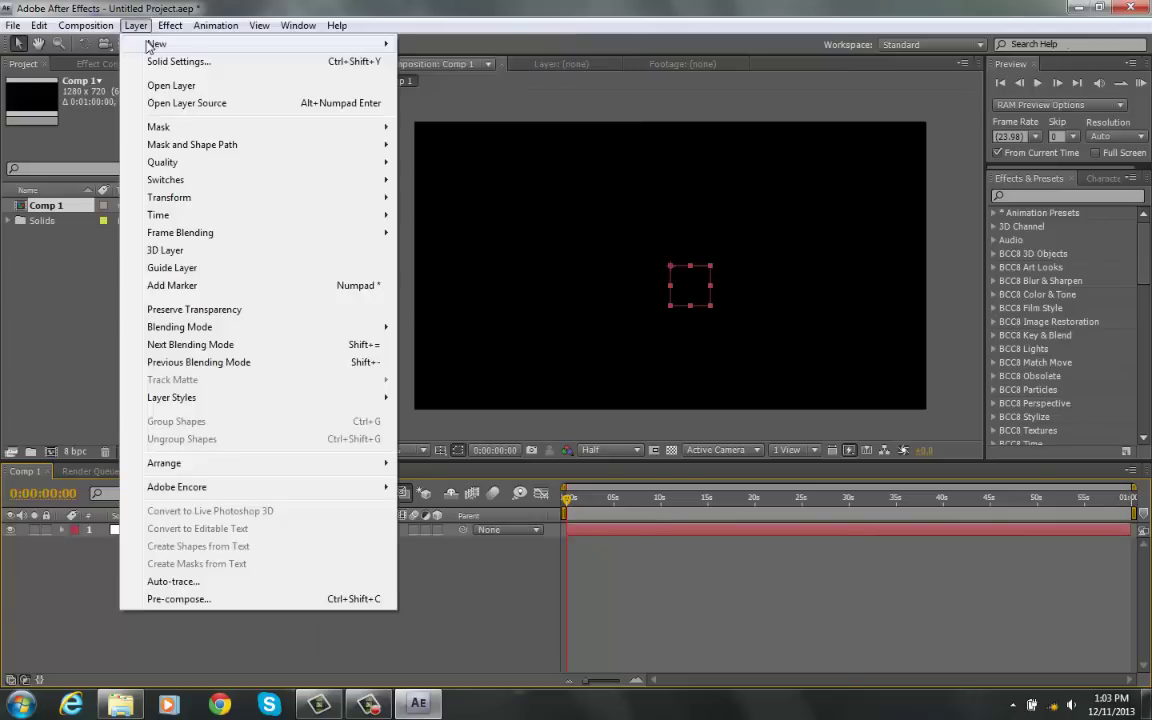
{"action": "mouse_move", "coordinate": [150, 45]}
{"action": "left_click", "coordinate": [430, 98]}
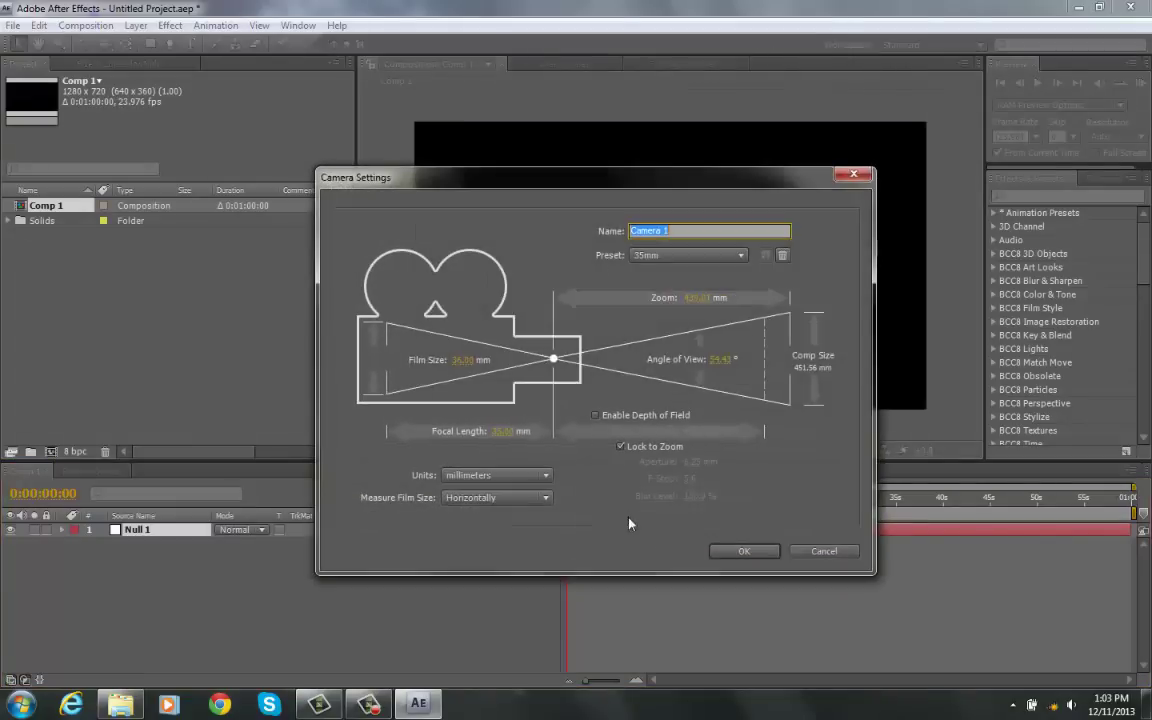
{"action": "left_click", "coordinate": [742, 550]}
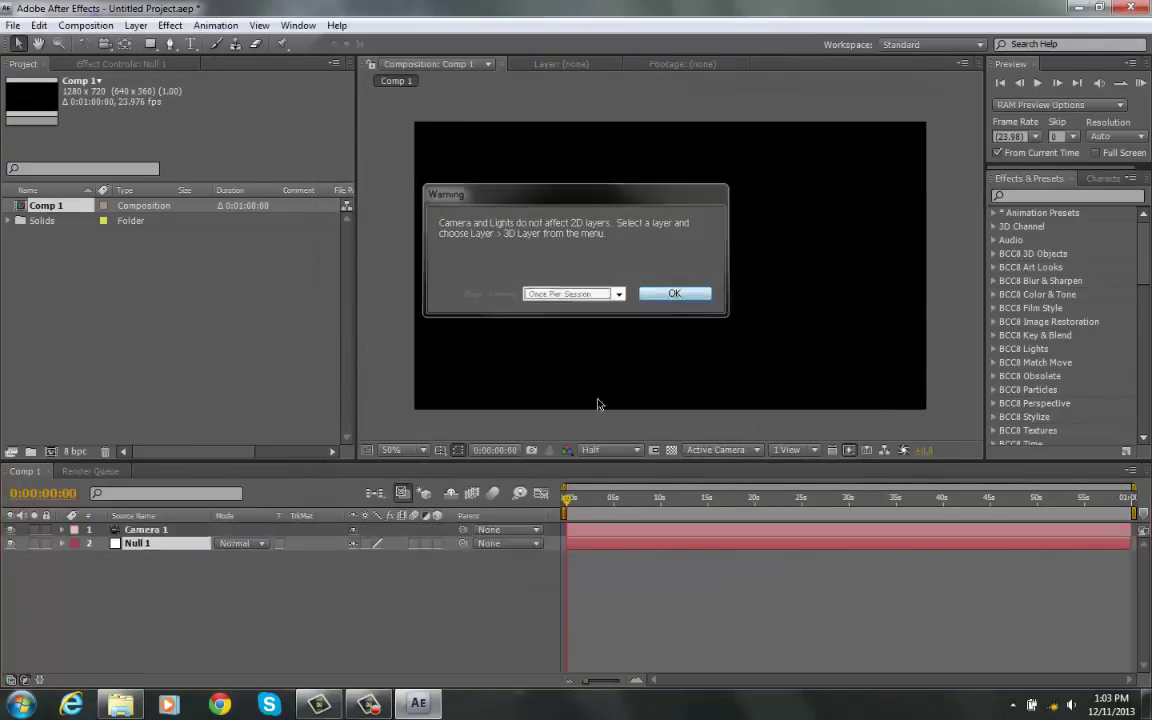
{"action": "key", "text": "Return"}
Step: Place the camera layer below the null in the layer stack and parent the camera to the null
{"action": "left_click_drag", "start_coordinate": [463, 543], "coordinate": [420, 585]}
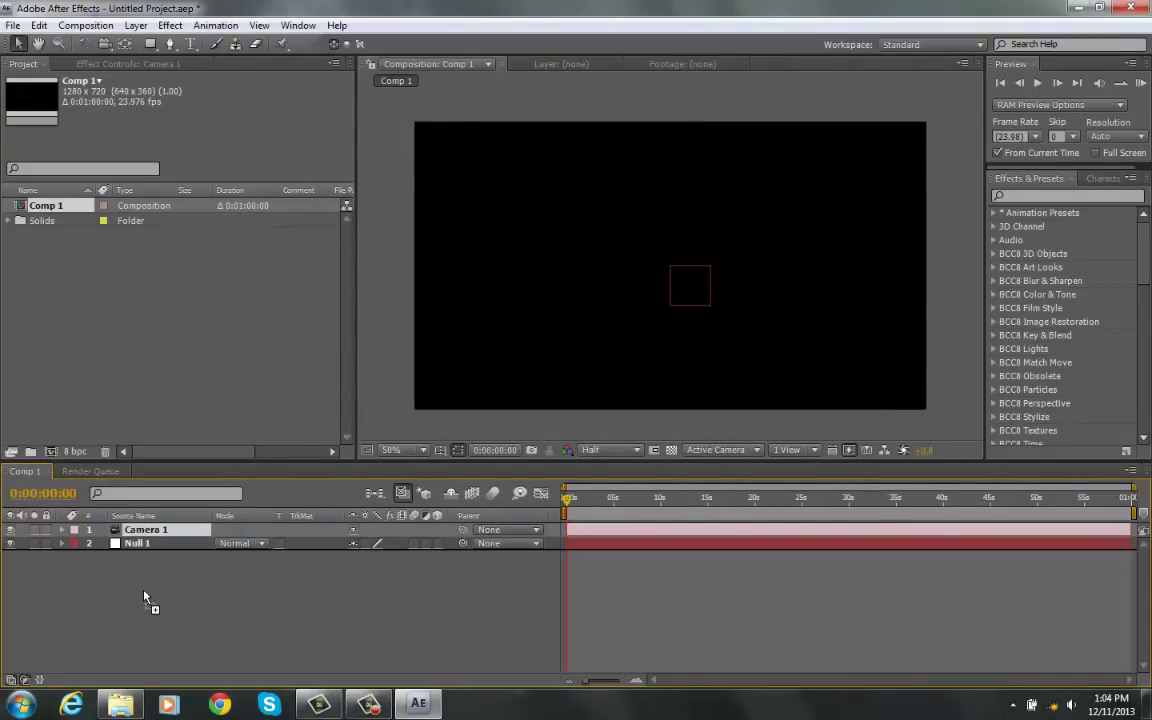
{"action": "left_click_drag", "start_coordinate": [144, 597], "coordinate": [160, 585]}
{"action": "left_click_drag", "start_coordinate": [462, 543], "coordinate": [131, 538]}
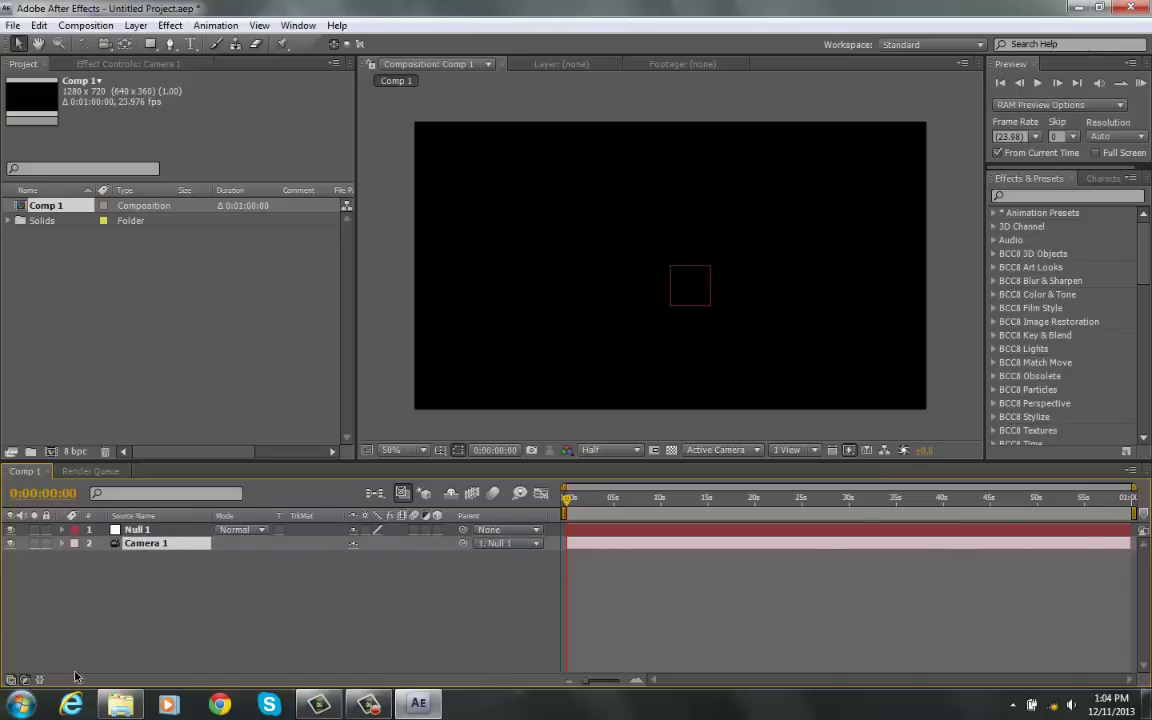
Step: Toggle the timeline's extra timing columns and its transfer controls columns, restoring the original layout
{"action": "left_click", "coordinate": [39, 679]}
{"action": "left_click", "coordinate": [39, 679]}
{"action": "left_click", "coordinate": [24, 680]}
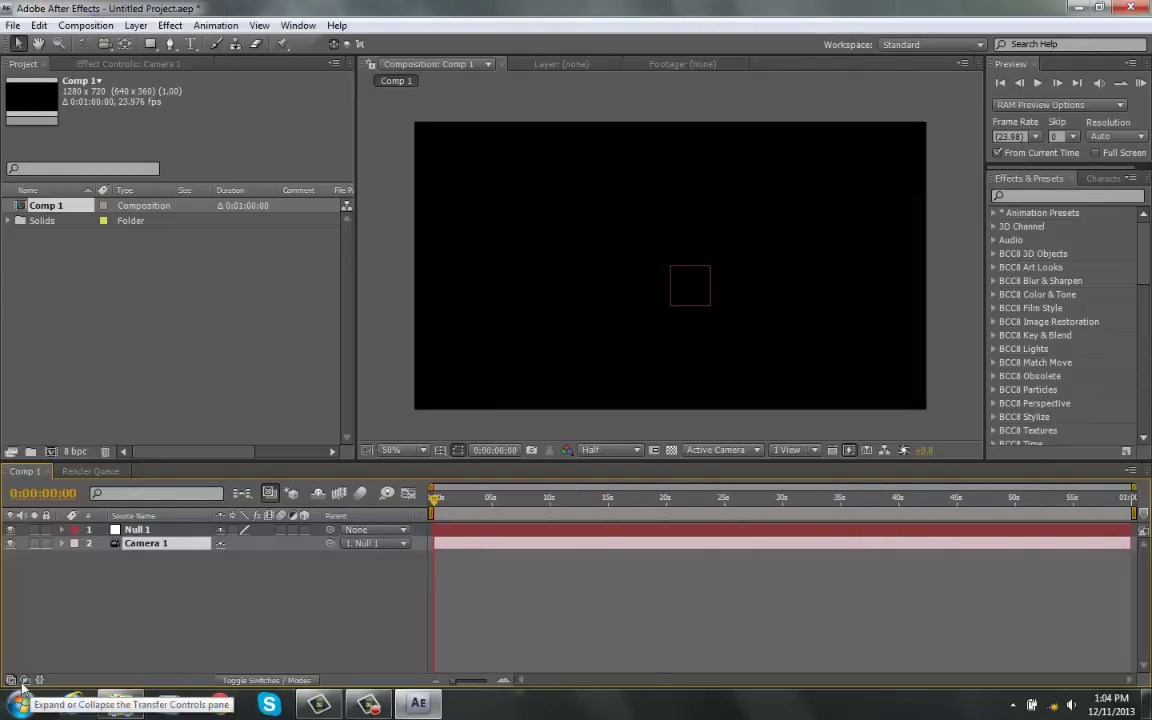
{"action": "left_click", "coordinate": [24, 681]}
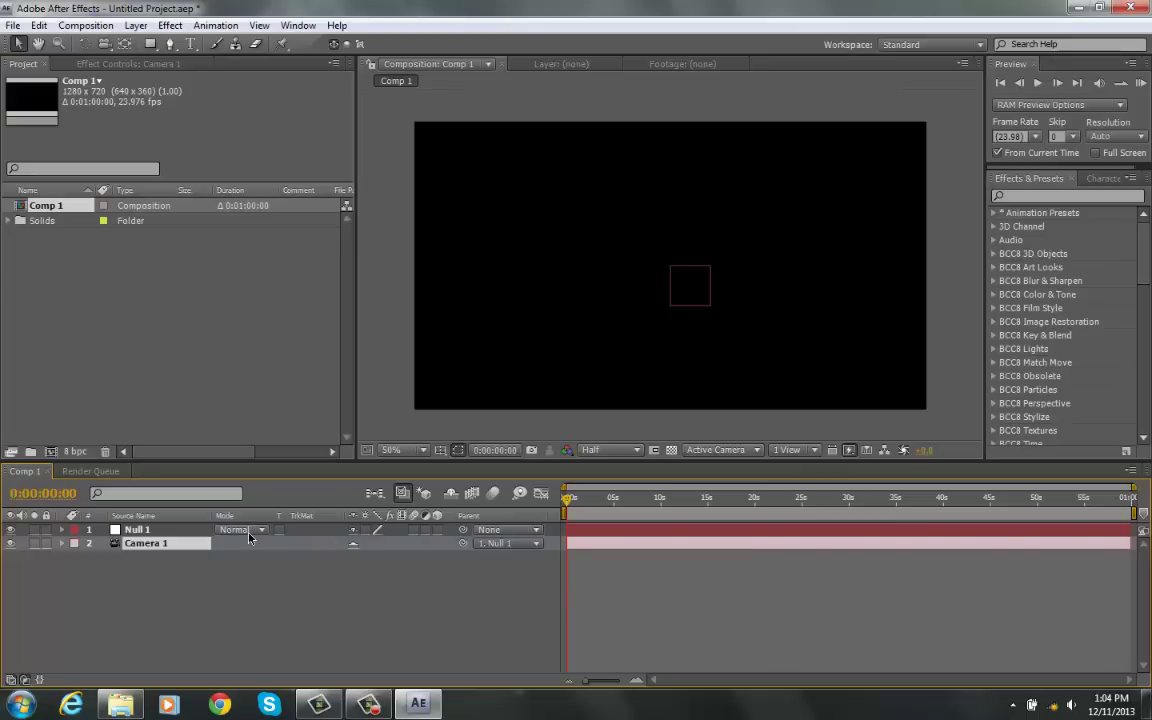
Step: Hide the camera as a shy layer in the timeline and make the null a 3D layer
{"action": "left_click", "coordinate": [456, 497]}
{"action": "left_click", "coordinate": [436, 530]}
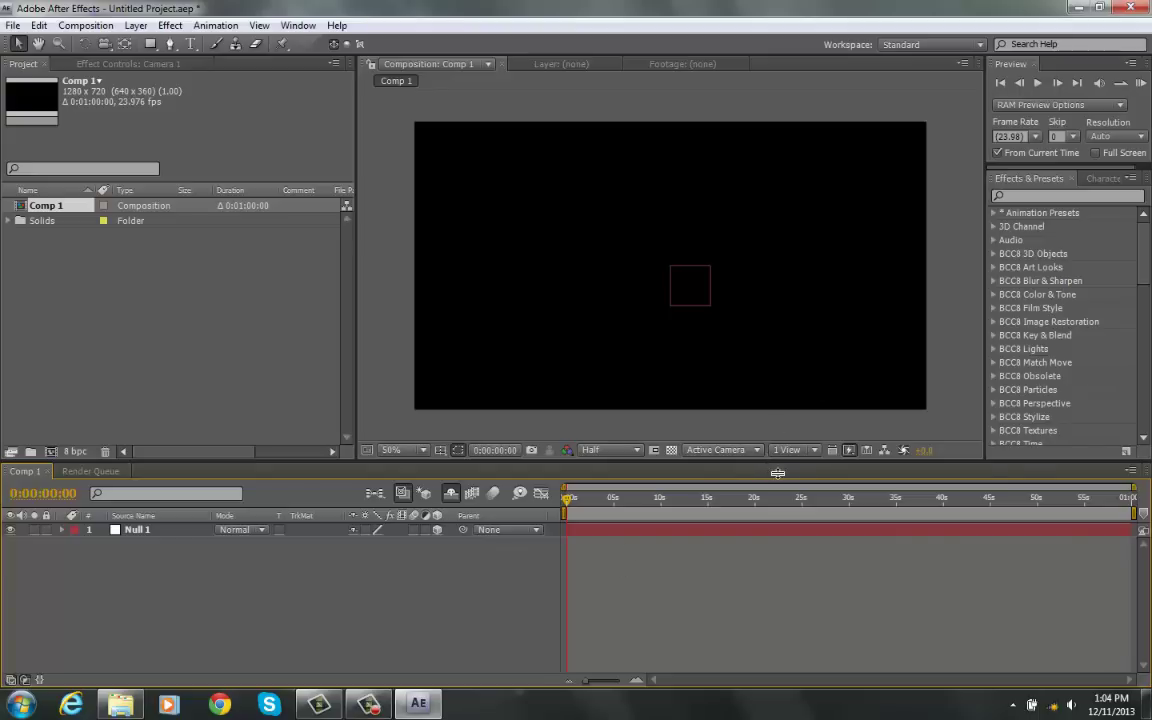
{"action": "left_click_drag", "start_coordinate": [777, 473], "coordinate": [777, 466]}
{"action": "left_click", "coordinate": [62, 523]}
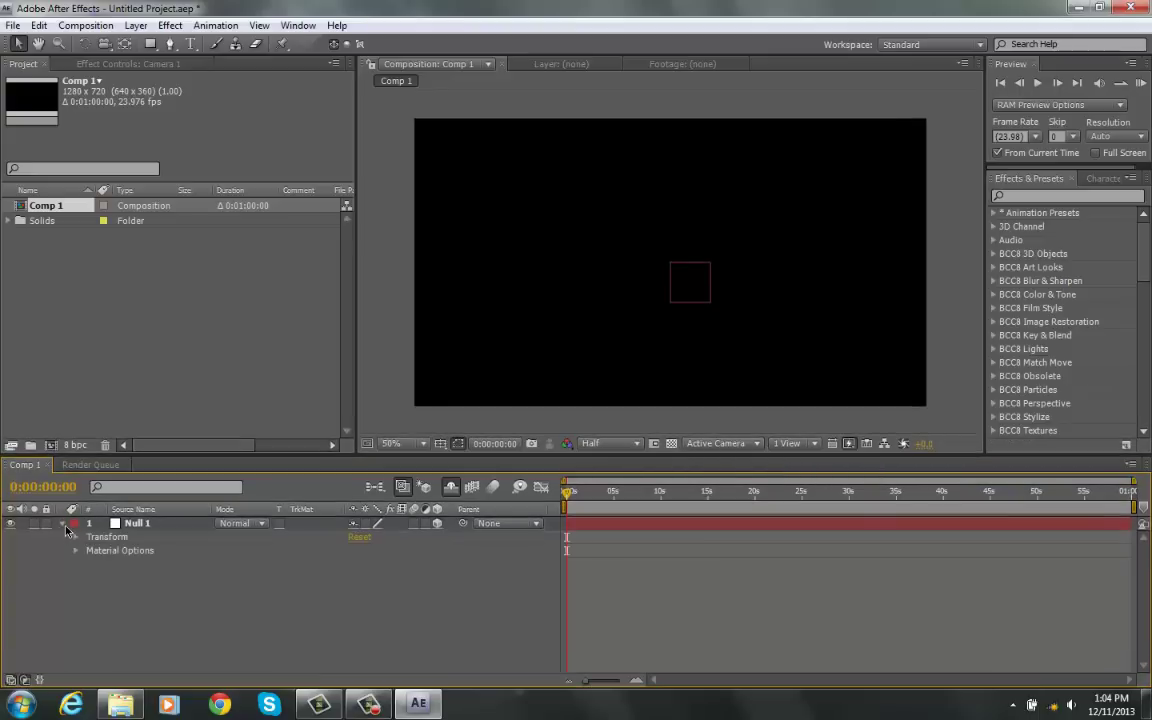
{"action": "left_click", "coordinate": [75, 537]}
{"action": "left_click", "coordinate": [75, 537]}
{"action": "left_click", "coordinate": [62, 523]}
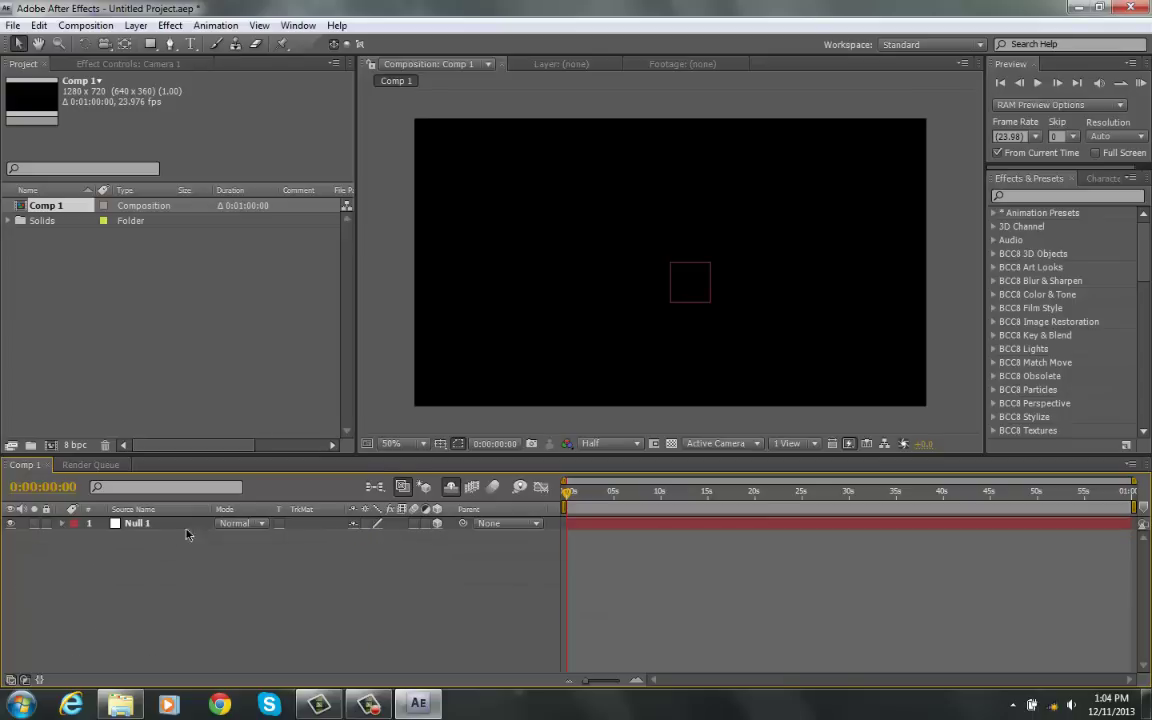
Step: Create a red solid layer with a width of 500 px and a height of 500 px
{"action": "left_click", "coordinate": [136, 25]}
{"action": "mouse_move", "coordinate": [340, 44]}
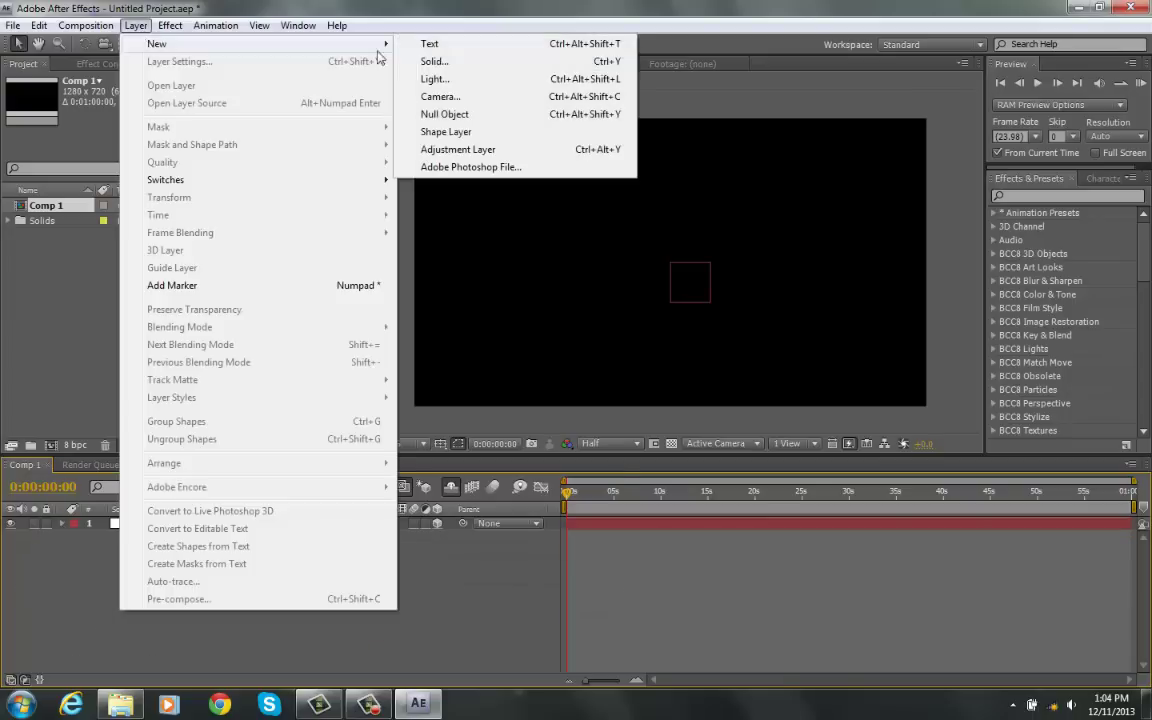
{"action": "left_click", "coordinate": [434, 61]}
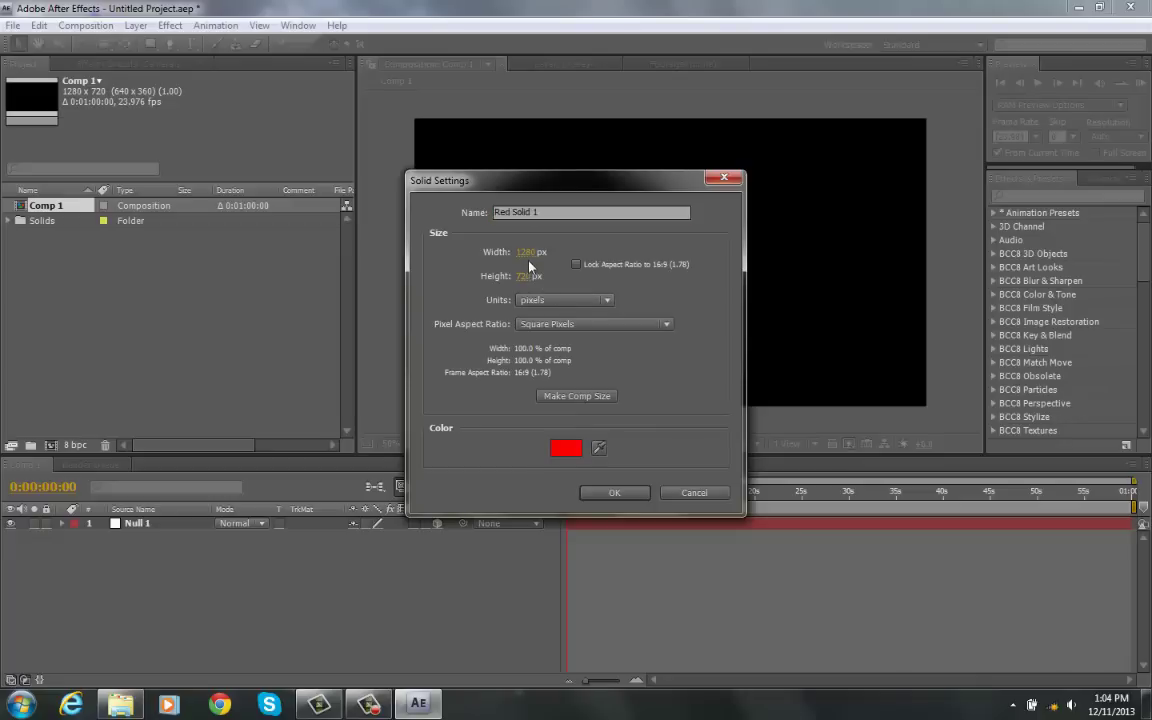
{"action": "left_click", "coordinate": [528, 253]}
{"action": "type", "text": "500"}
{"action": "key", "text": "Tab"}
{"action": "type", "text": "500"}
{"action": "key", "text": "Return"}
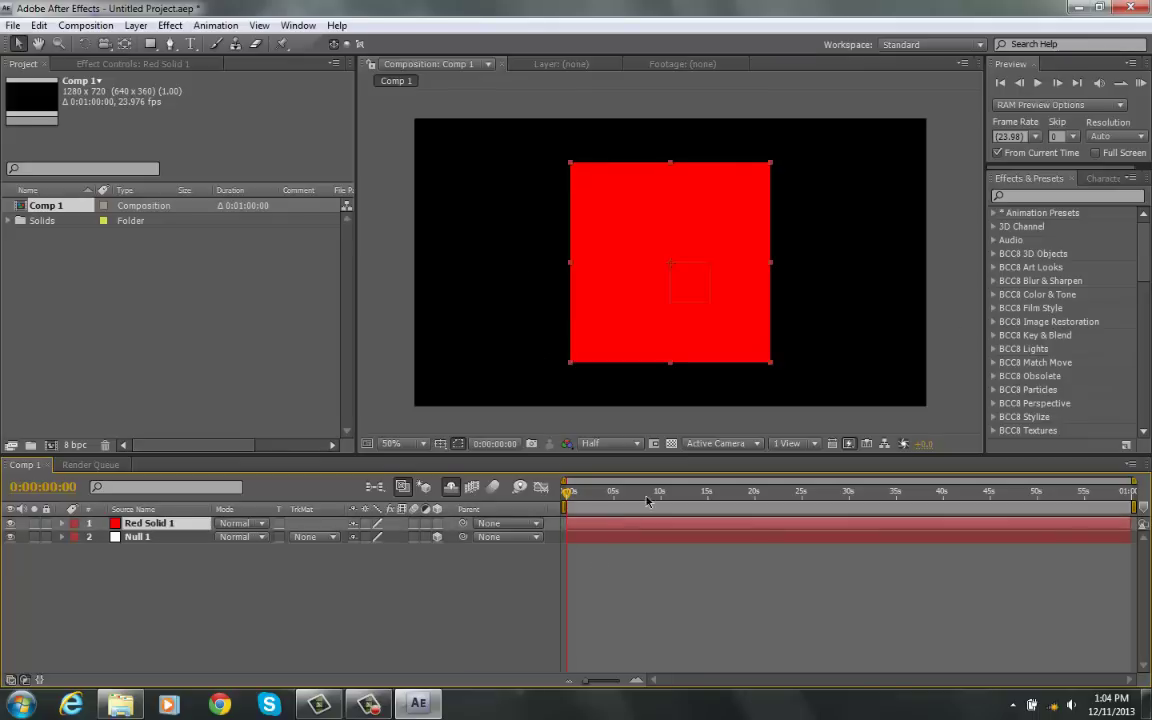
Step: Apply the Fill effect to the red solid and duplicate the layer twice
{"action": "left_click", "coordinate": [1080, 195]}
{"action": "type", "text": "fill"}
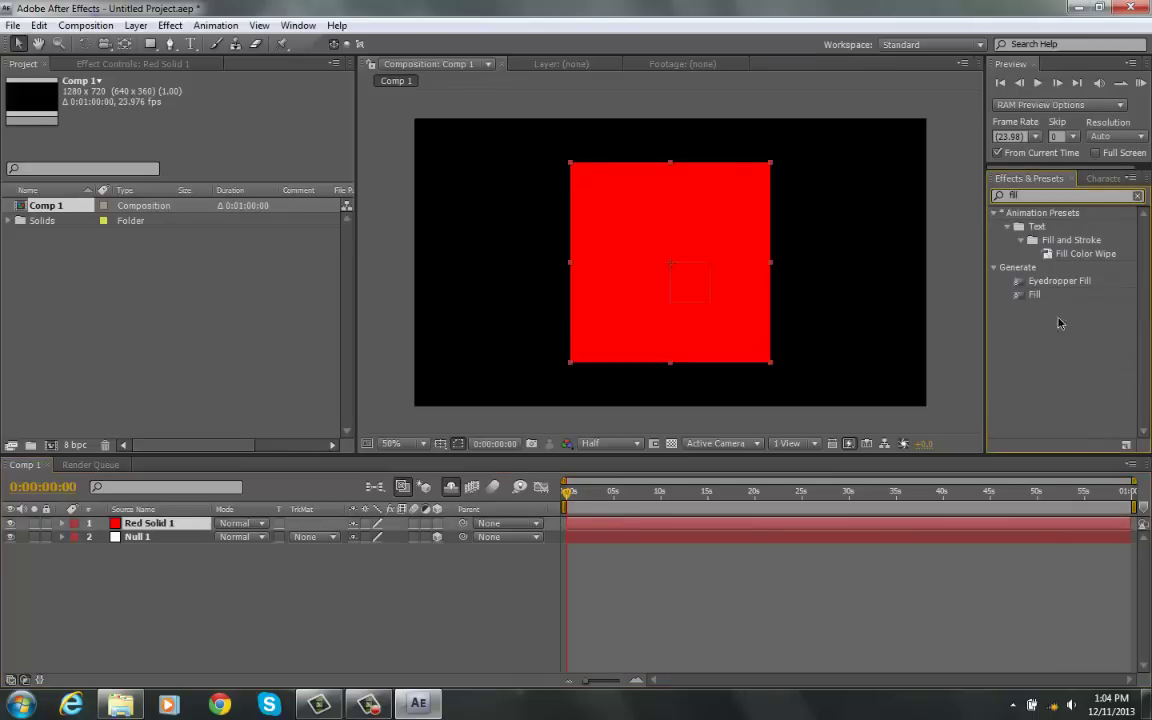
{"action": "left_click_drag", "start_coordinate": [1035, 294], "coordinate": [610, 526]}
{"action": "left_click", "coordinate": [620, 579]}
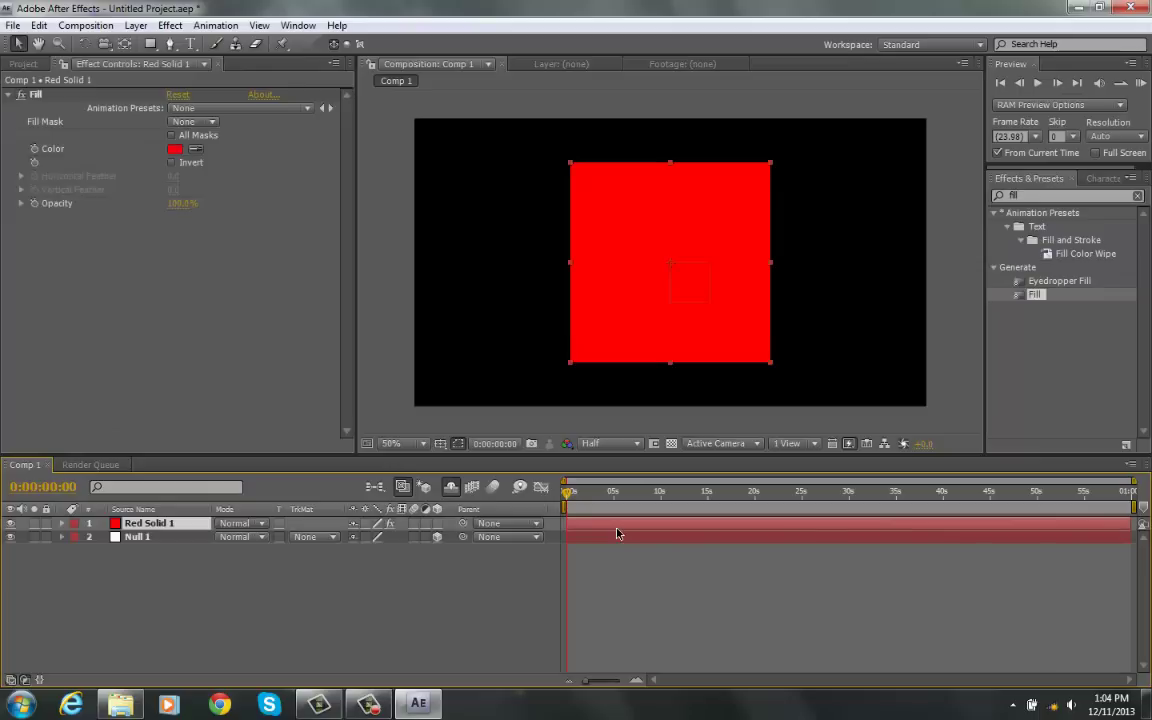
{"action": "key", "text": "ctrl+d"}
{"action": "key", "text": "ctrl+d"}
Step: Set the Fill color of the middle solid, layer 2, to green (30FF00)
{"action": "left_click", "coordinate": [152, 537]}
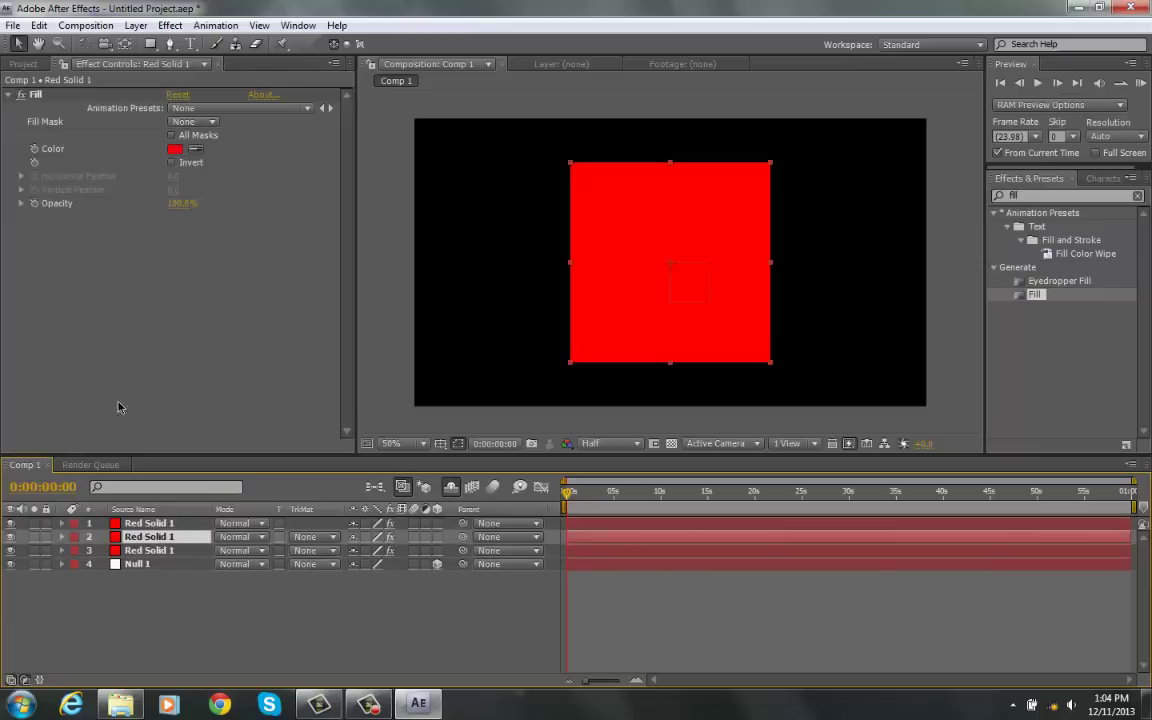
{"action": "left_click", "coordinate": [175, 149]}
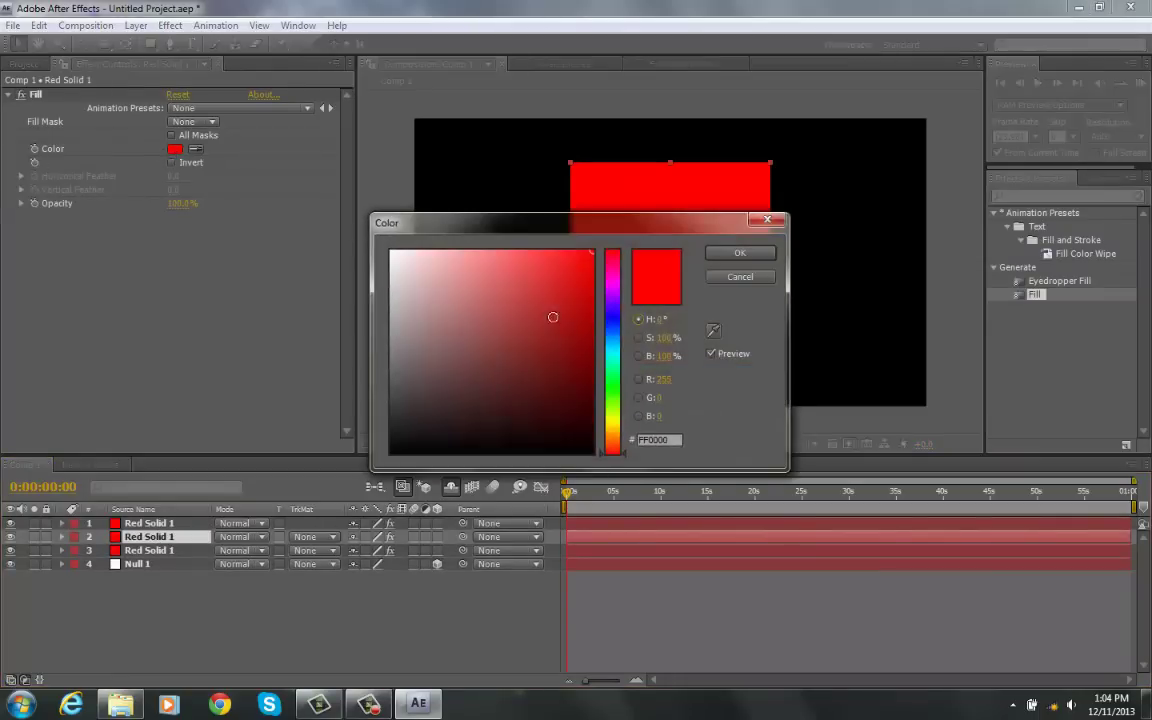
{"action": "left_click", "coordinate": [614, 398]}
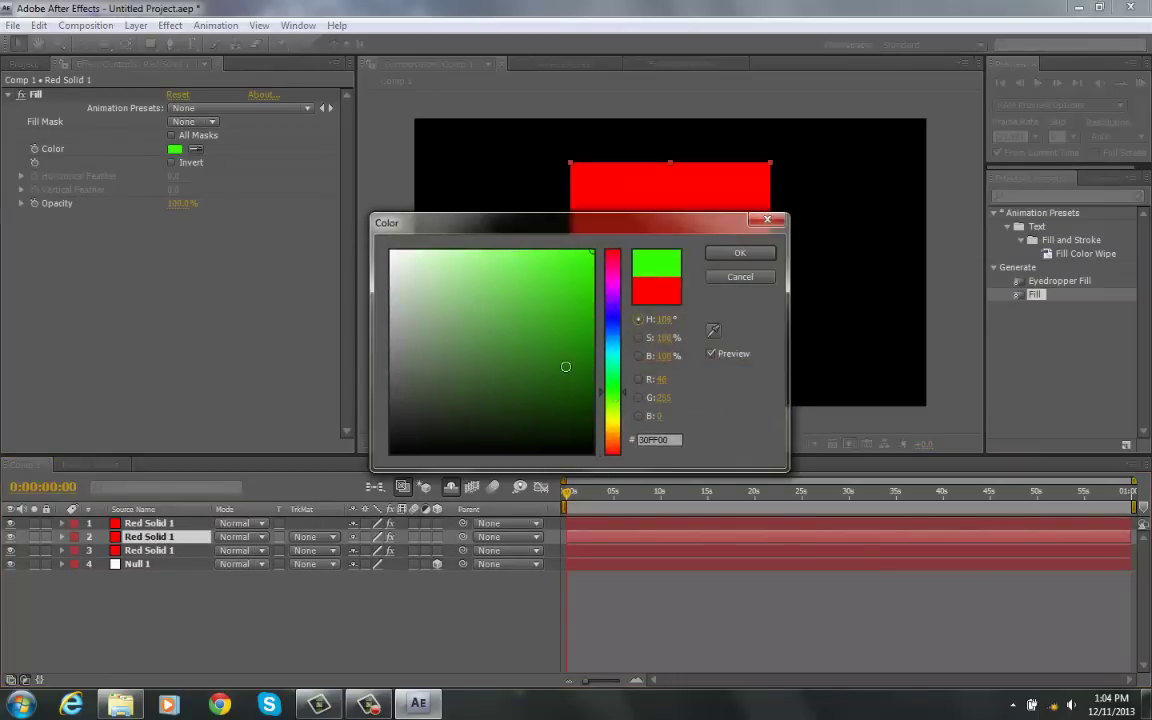
{"action": "left_click", "coordinate": [740, 253]}
Step: Set the Fill color of the uppermost solid, layer 1, to yellow (FFDE00)
{"action": "left_click", "coordinate": [150, 523]}
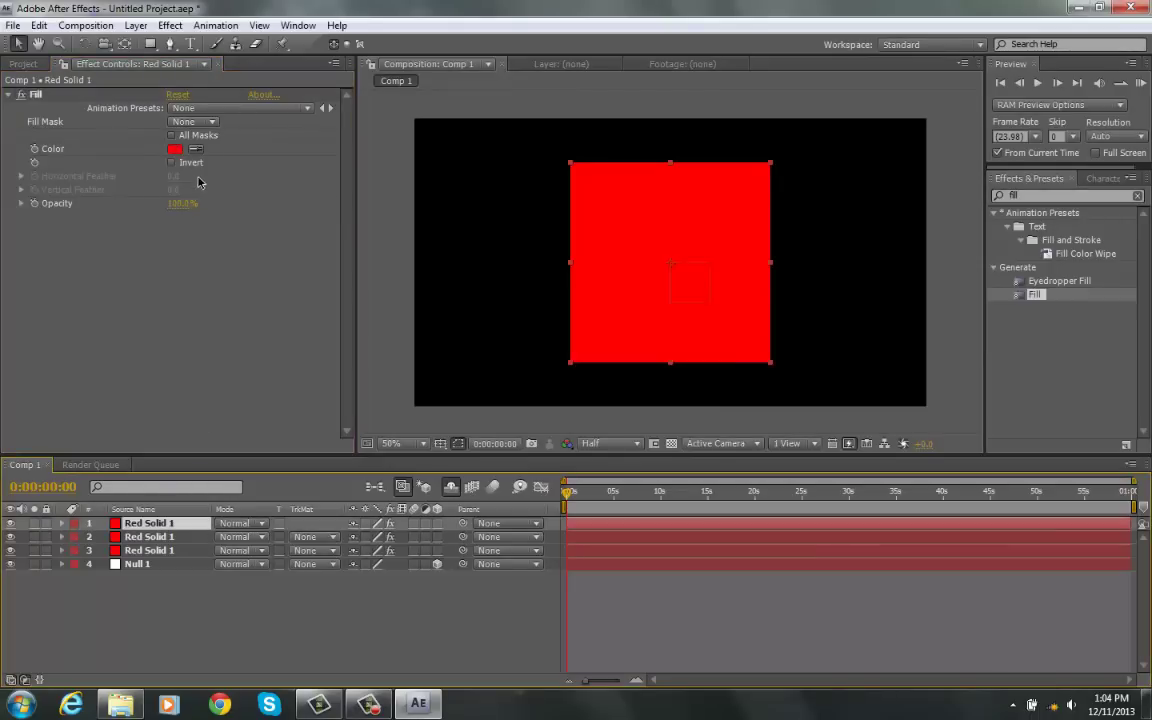
{"action": "left_click", "coordinate": [175, 149]}
{"action": "left_click", "coordinate": [612, 424]}
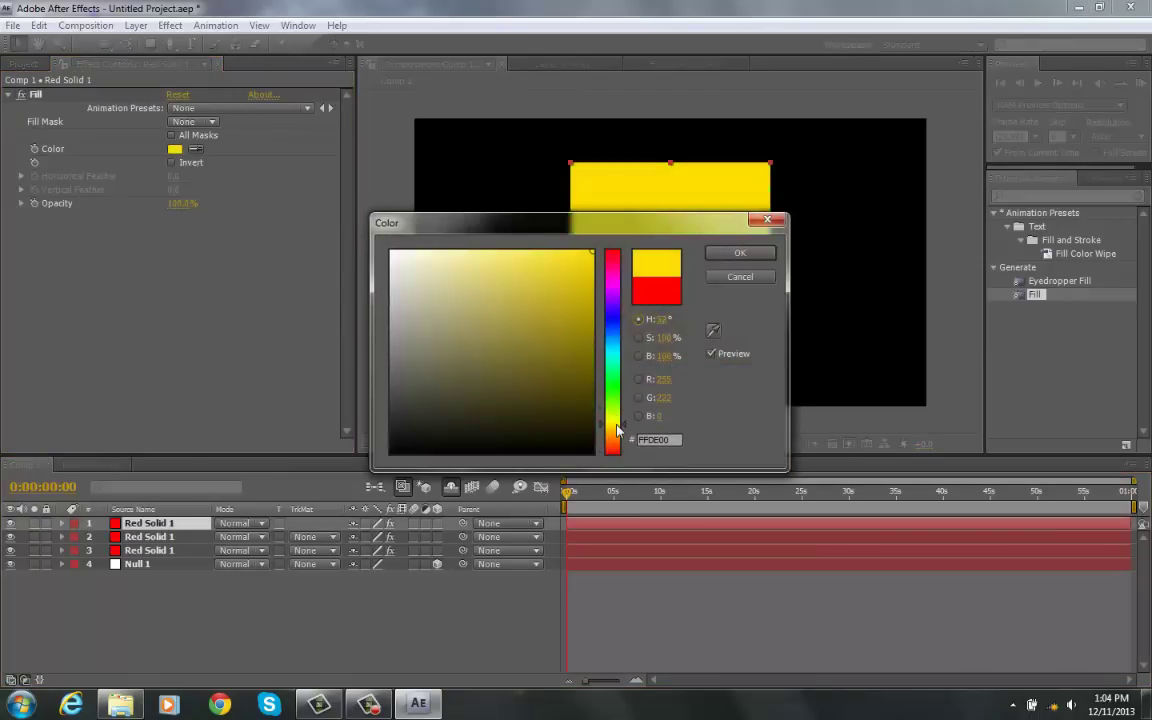
{"action": "left_click", "coordinate": [740, 253]}
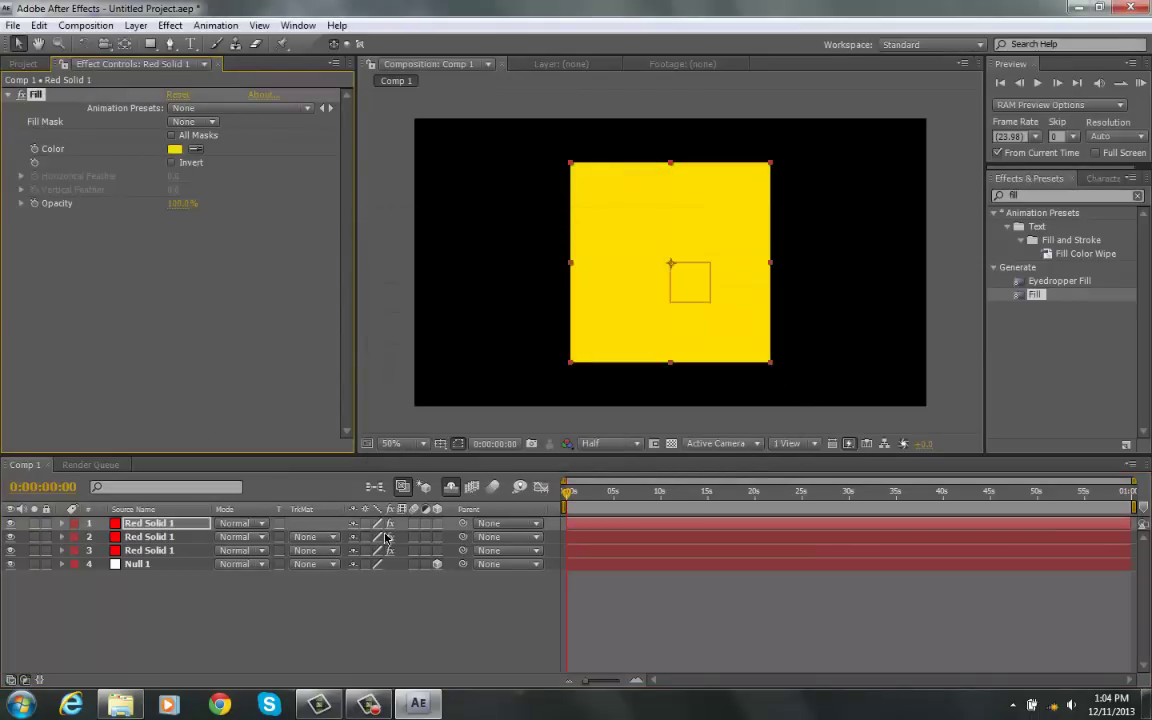
Step: Make all three solids 3D layers and move the null to the first place in the layer stack
{"action": "left_click_drag", "start_coordinate": [437, 523], "coordinate": [437, 550]}
{"action": "left_click", "coordinate": [273, 589]}
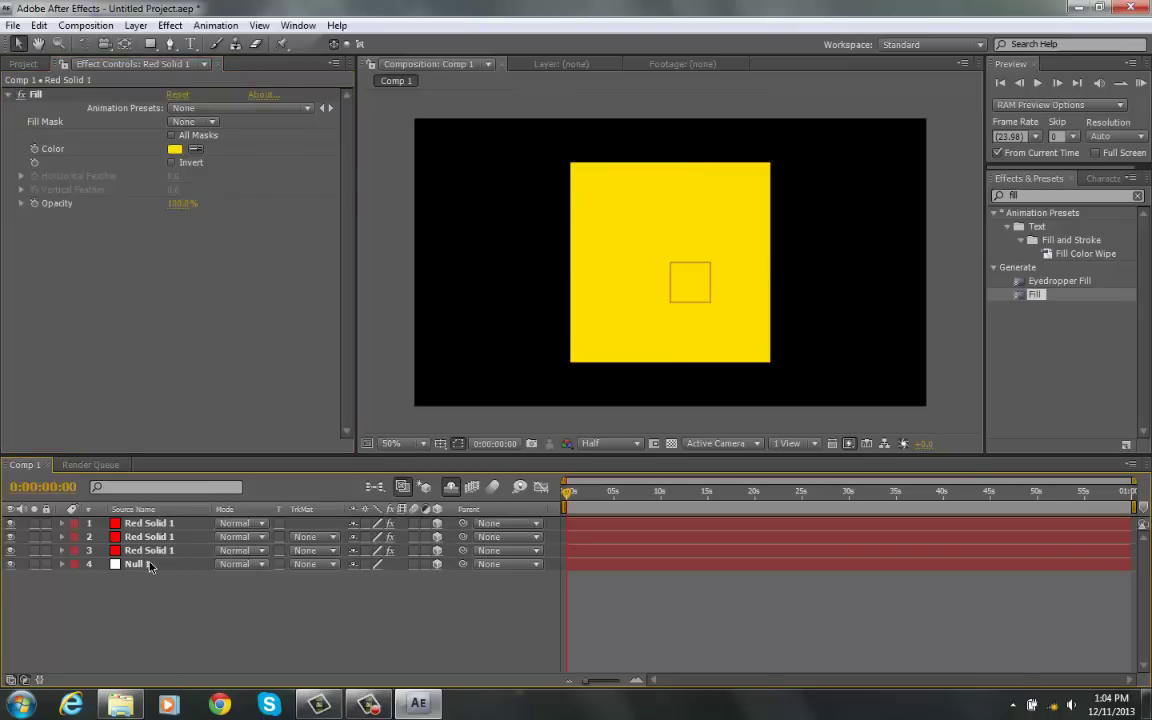
{"action": "left_click_drag", "start_coordinate": [149, 564], "coordinate": [156, 521]}
{"action": "left_click", "coordinate": [482, 600]}
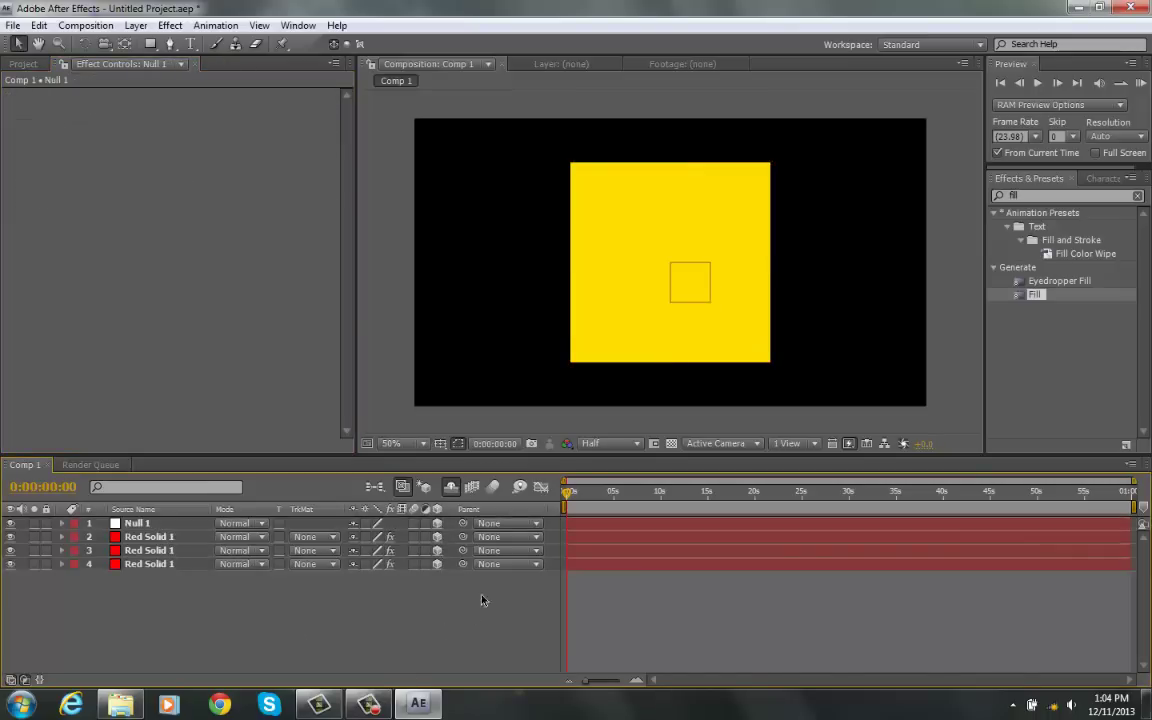
Step: Move the yellow solid to the left of the green one and the red solid to its right
{"action": "left_click", "coordinate": [161, 528]}
{"action": "left_click", "coordinate": [148, 537]}
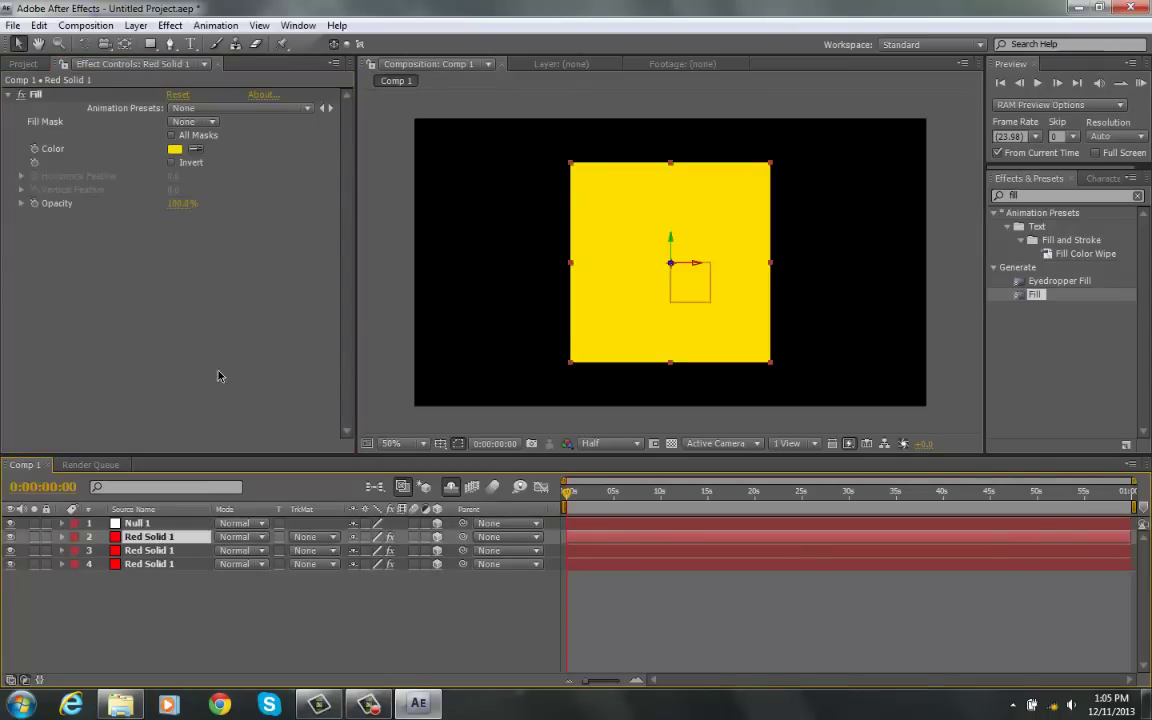
{"action": "left_click_drag", "start_coordinate": [668, 318], "coordinate": [448, 316]}
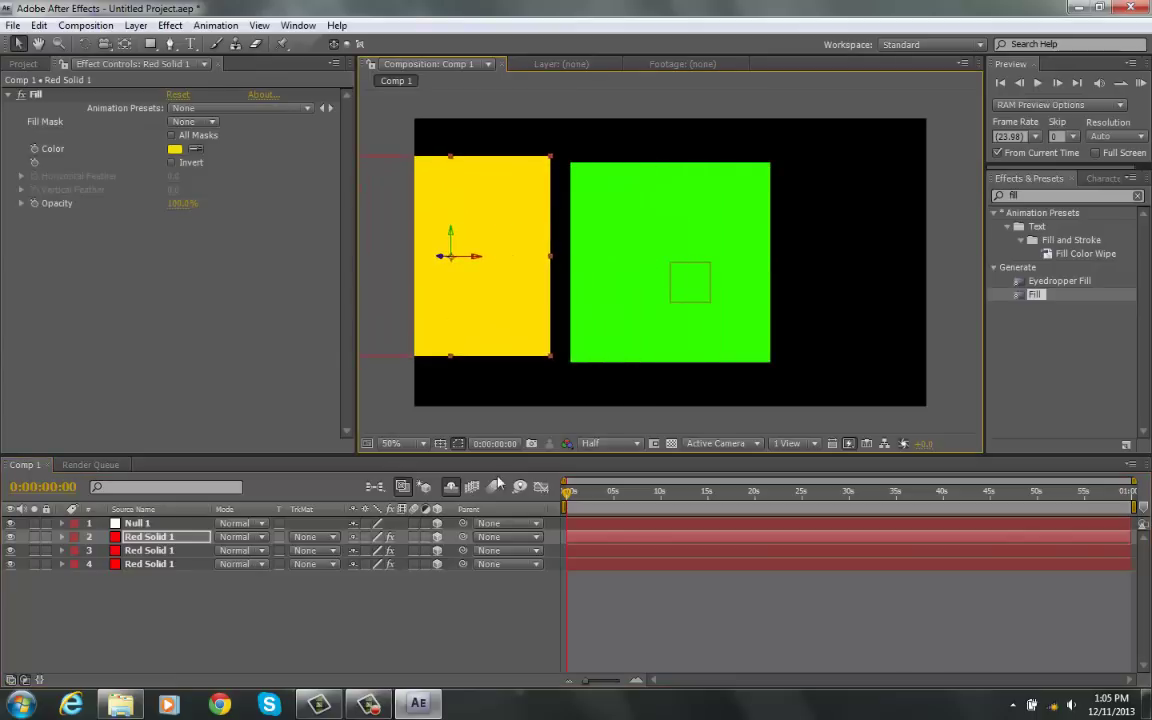
{"action": "left_click", "coordinate": [208, 565]}
{"action": "left_click_drag", "start_coordinate": [709, 332], "coordinate": [947, 314]}
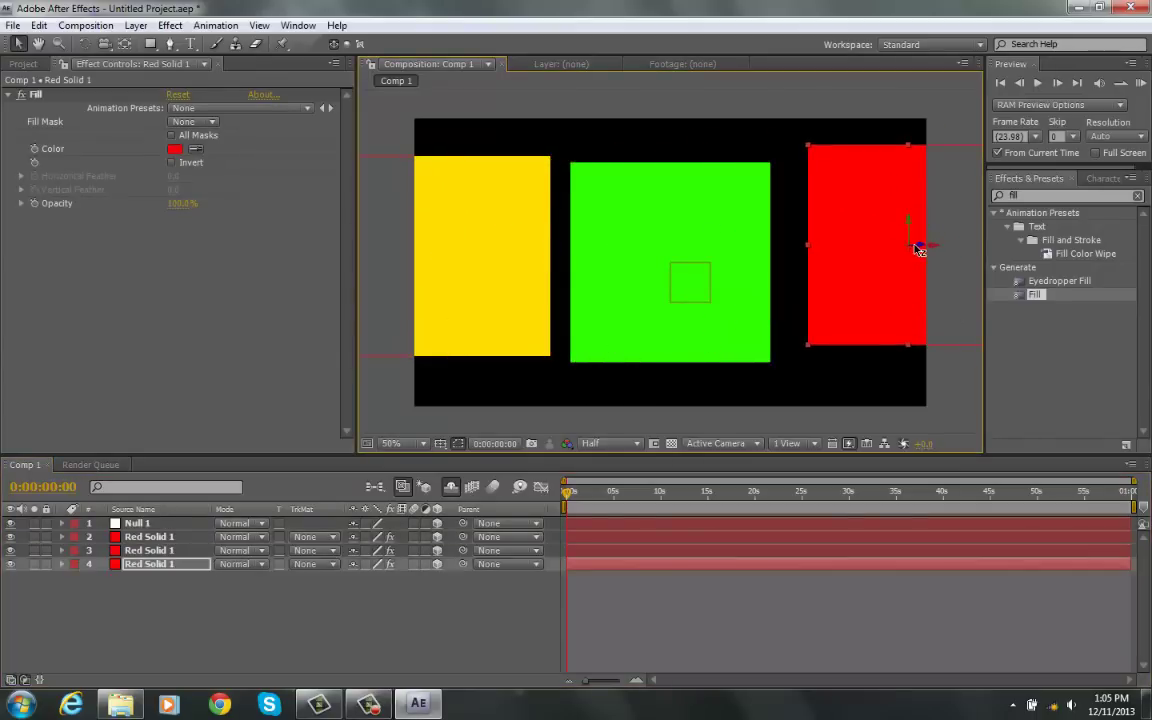
Step: Bring the red solid and the yellow solid closer to the camera along the Z axis
{"action": "left_click_drag", "start_coordinate": [919, 249], "coordinate": [895, 299]}
{"action": "left_click", "coordinate": [181, 541]}
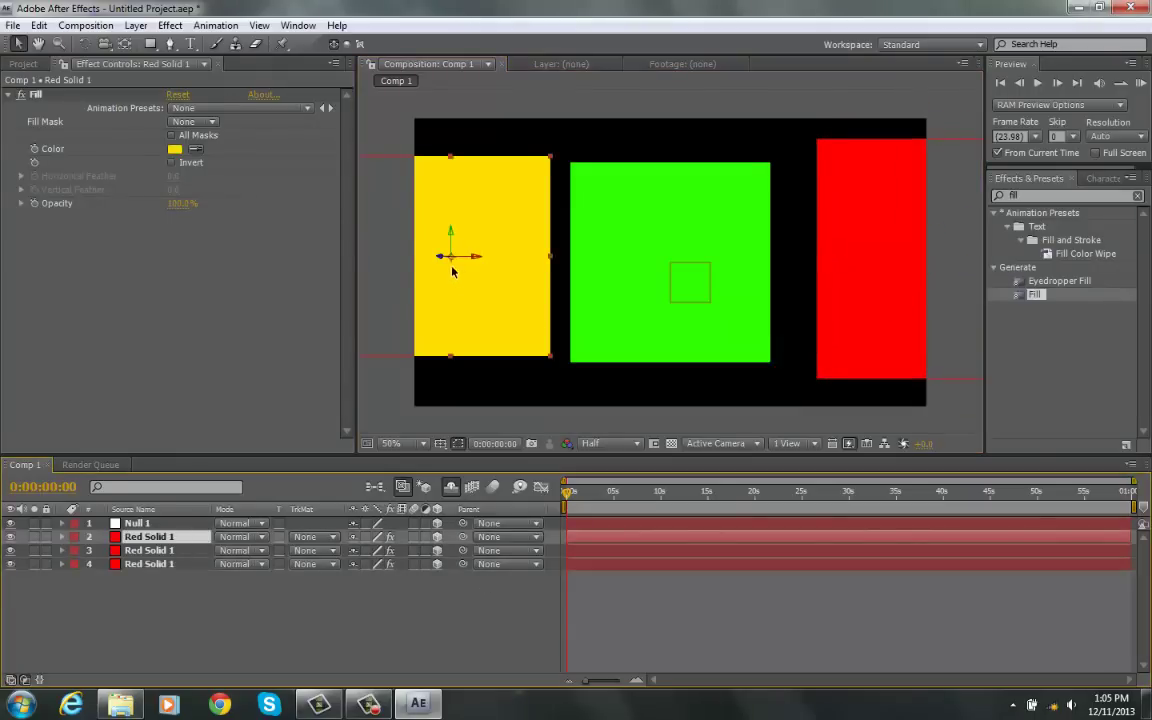
{"action": "left_click_drag", "start_coordinate": [444, 262], "coordinate": [478, 342]}
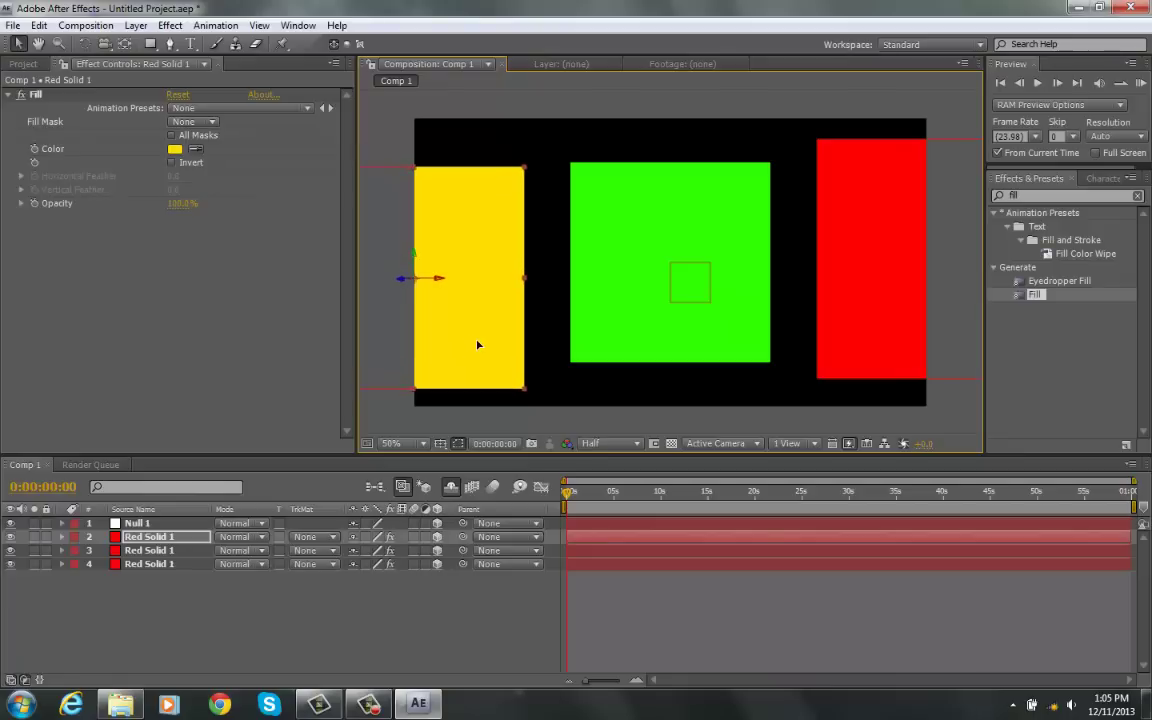
Step: Enable keyframing for the null's Position and its X, Y and Z Rotation at the start of the timeline
{"action": "left_click", "coordinate": [62, 524]}
{"action": "left_click", "coordinate": [75, 537]}
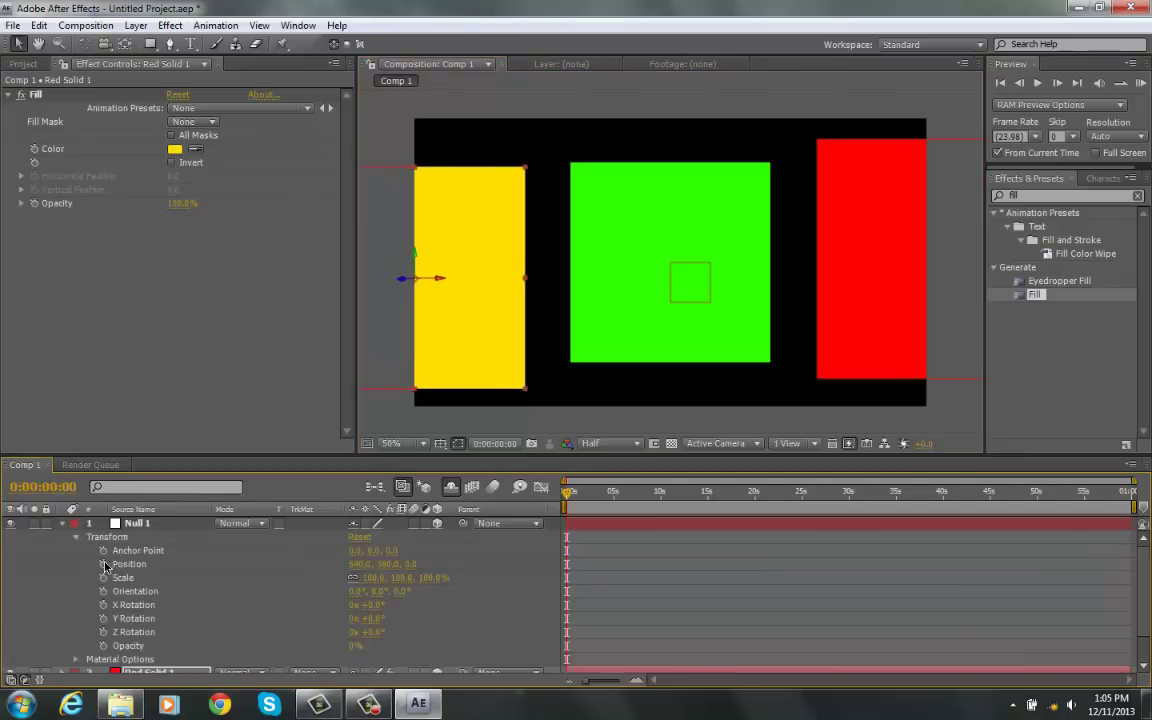
{"action": "left_click", "coordinate": [103, 564]}
{"action": "left_click", "coordinate": [103, 605]}
{"action": "left_click", "coordinate": [103, 618]}
{"action": "left_click", "coordinate": [103, 632]}
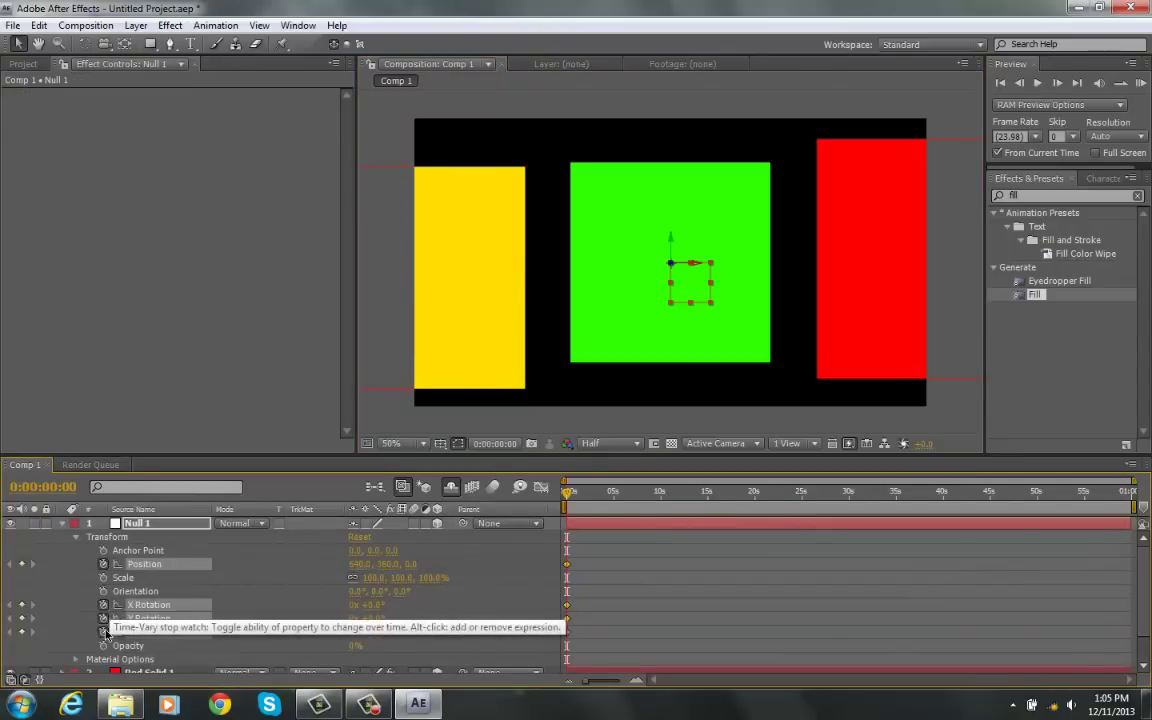
{"action": "left_click", "coordinate": [459, 551]}
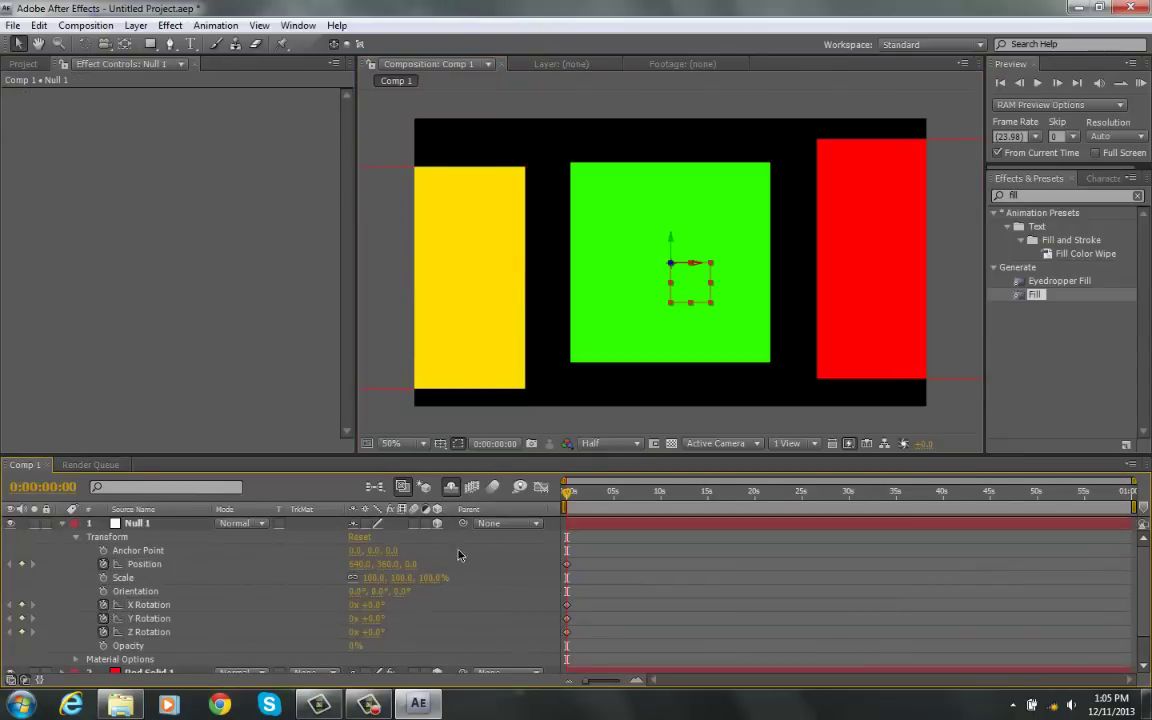
Step: At 0:00:01:16, add a Position keyframe that pulls the null back along Z to -1337
{"action": "left_click", "coordinate": [588, 495]}
{"action": "left_click_drag", "start_coordinate": [588, 681], "coordinate": [621, 685]}
{"action": "left_click", "coordinate": [659, 492]}
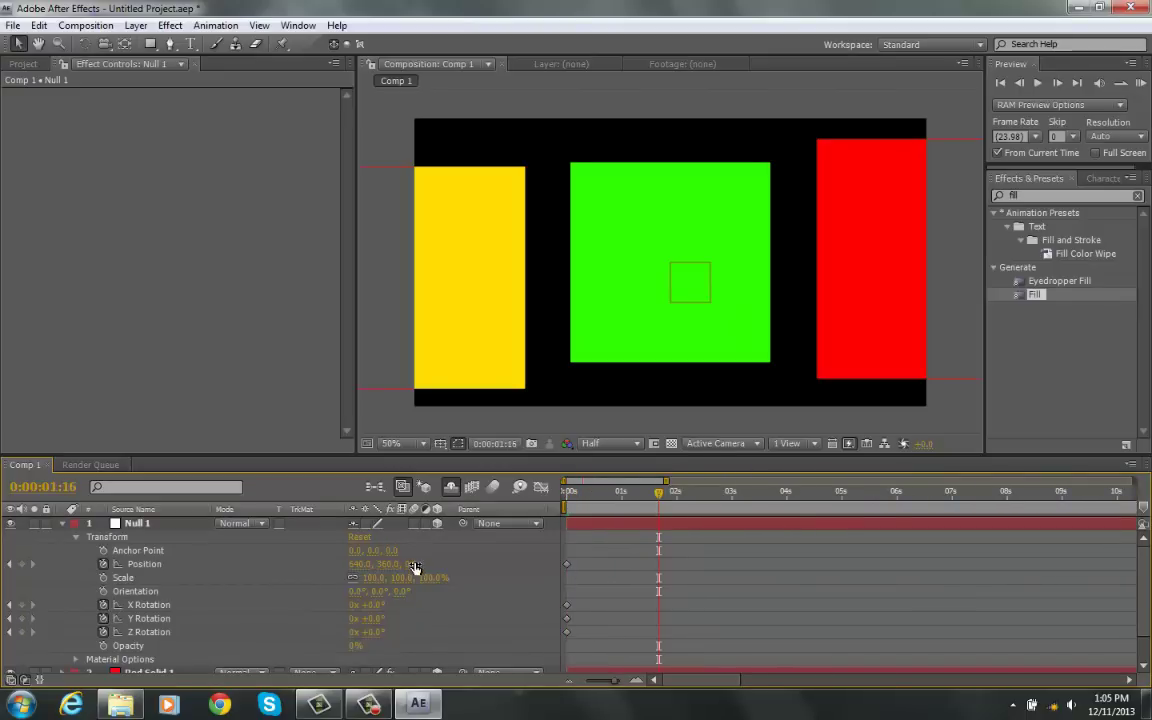
{"action": "left_click_drag", "start_coordinate": [414, 567], "coordinate": [93, 617]}
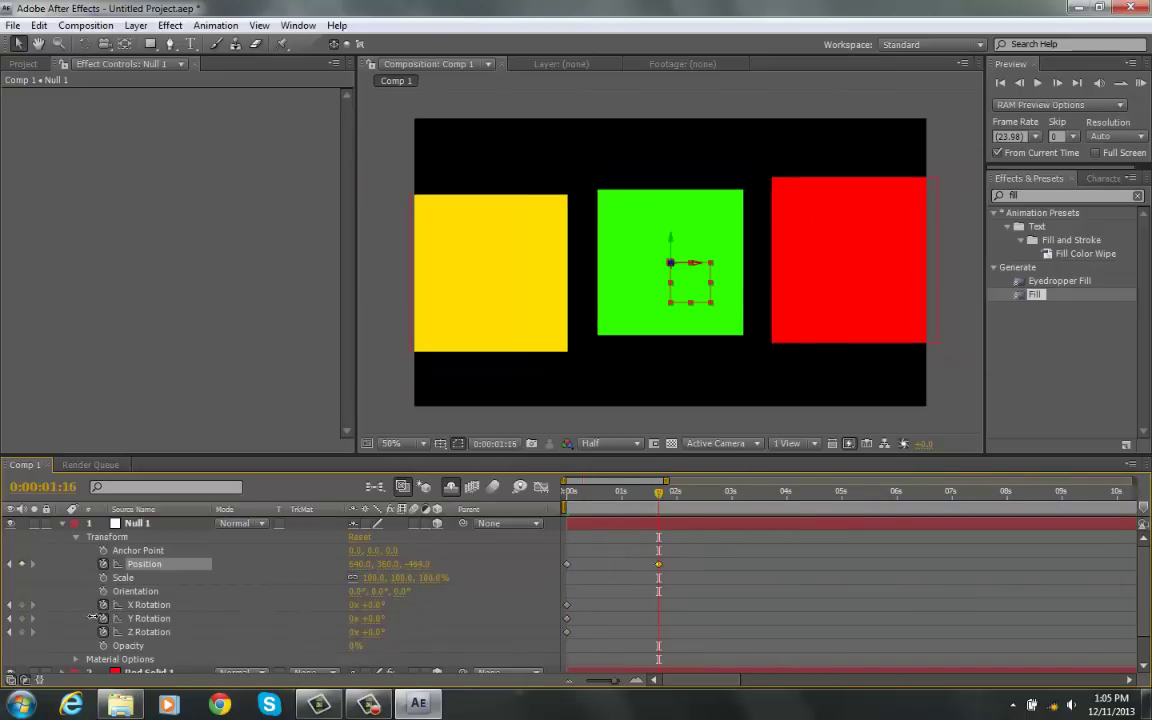
{"action": "left_click_drag", "start_coordinate": [412, 565], "coordinate": [32, 598]}
{"action": "left_click_drag", "start_coordinate": [419, 568], "coordinate": [204, 580]}
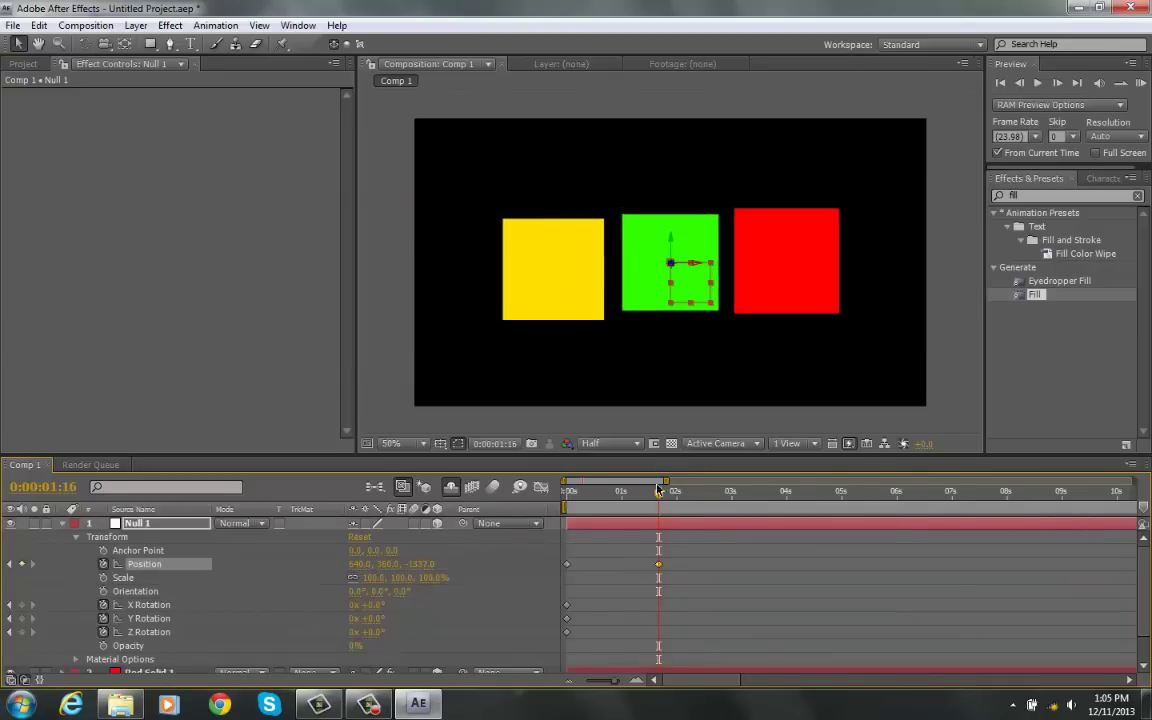
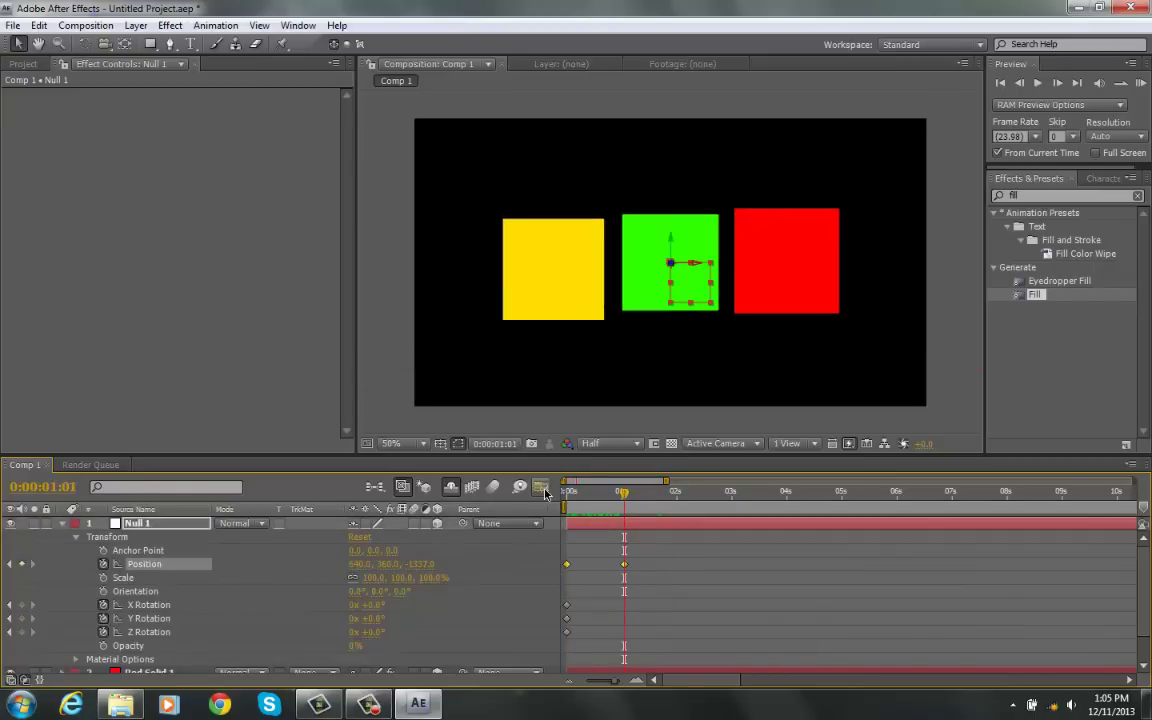
Step: Show the null's Position speed curve in the Graph Editor and apply Easy Ease In to both keyframes
{"action": "left_click", "coordinate": [543, 490]}
{"action": "left_click", "coordinate": [623, 527]}
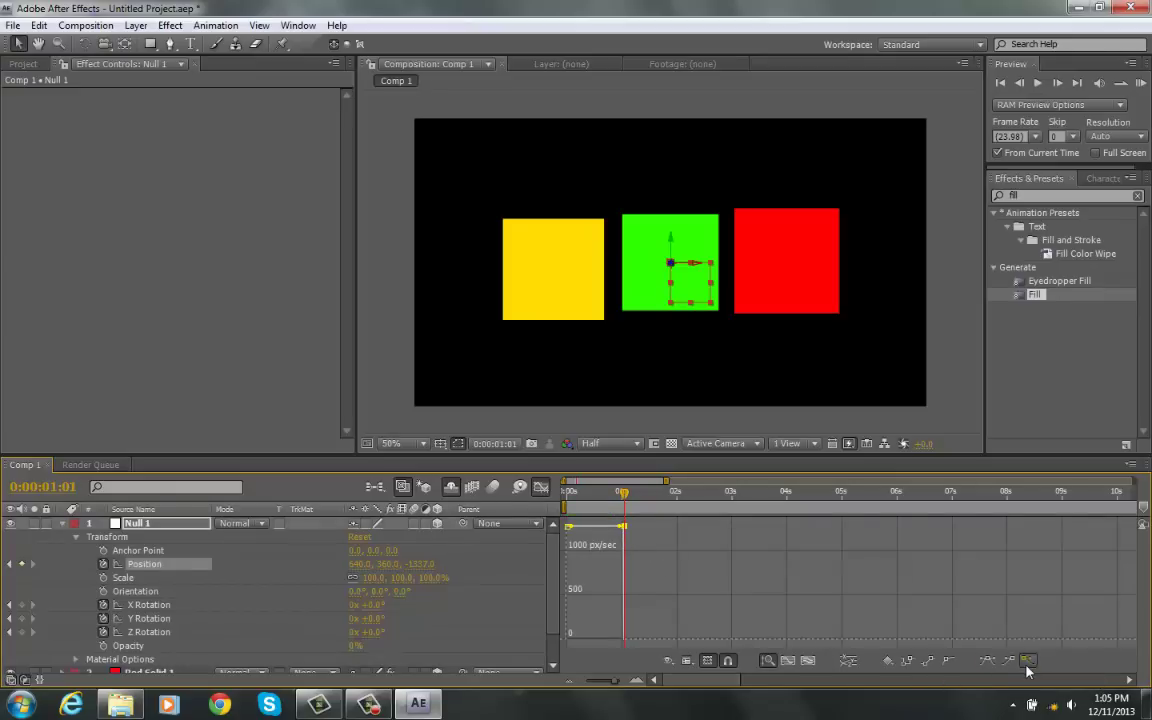
{"action": "left_click_drag", "start_coordinate": [640, 545], "coordinate": [514, 522]}
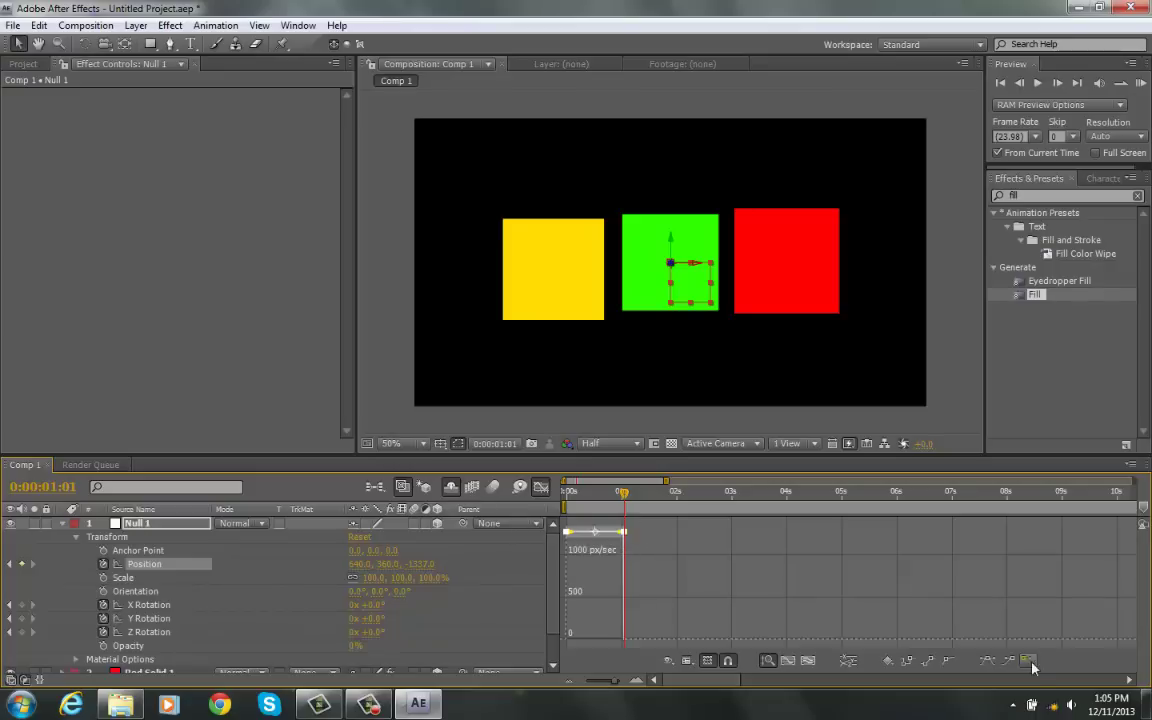
{"action": "left_click", "coordinate": [1027, 663]}
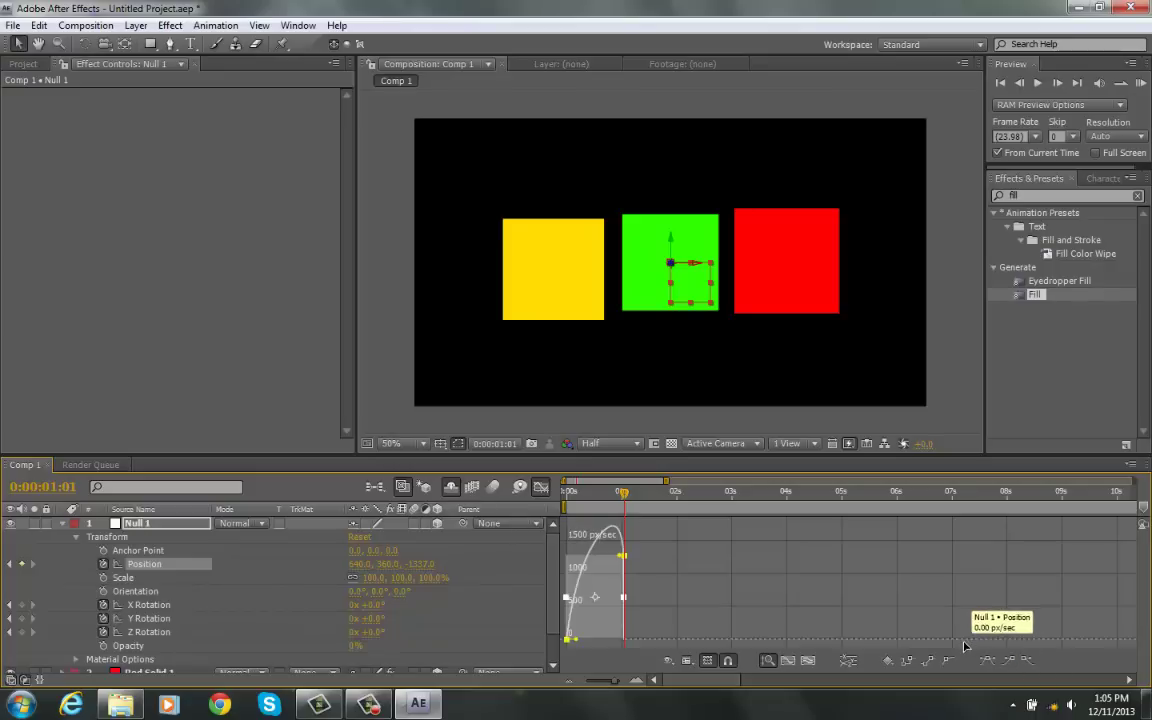
{"action": "key", "text": "ctrl+z"}
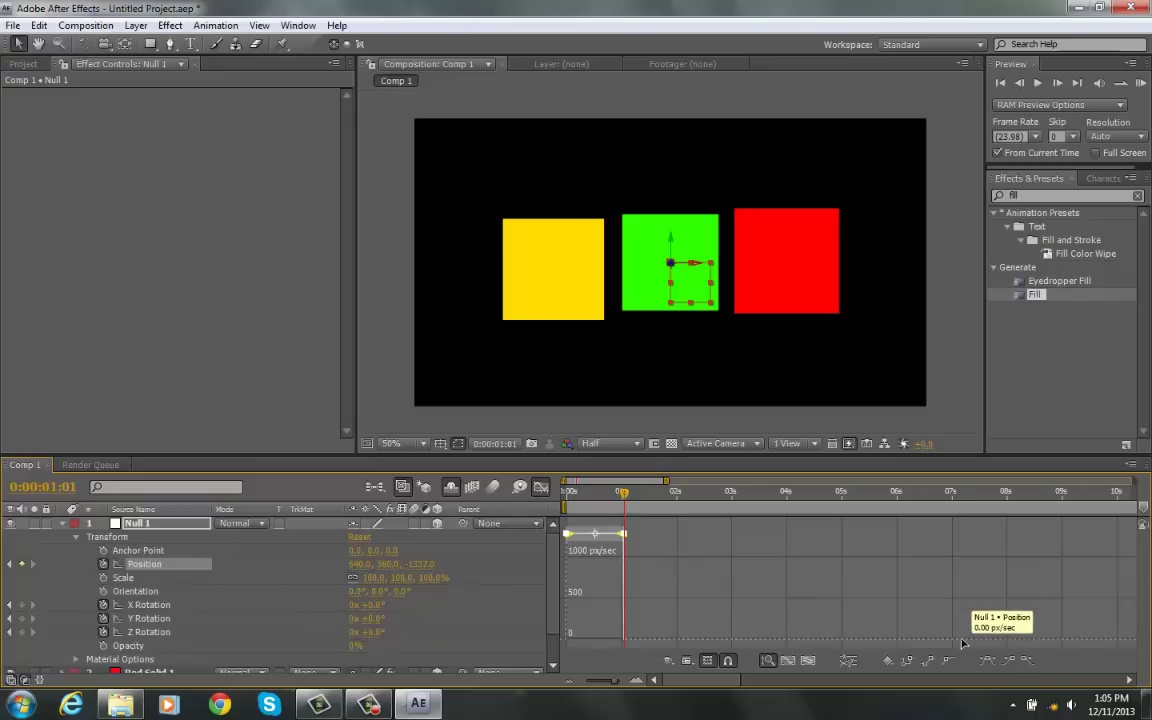
{"action": "left_click", "coordinate": [1007, 661]}
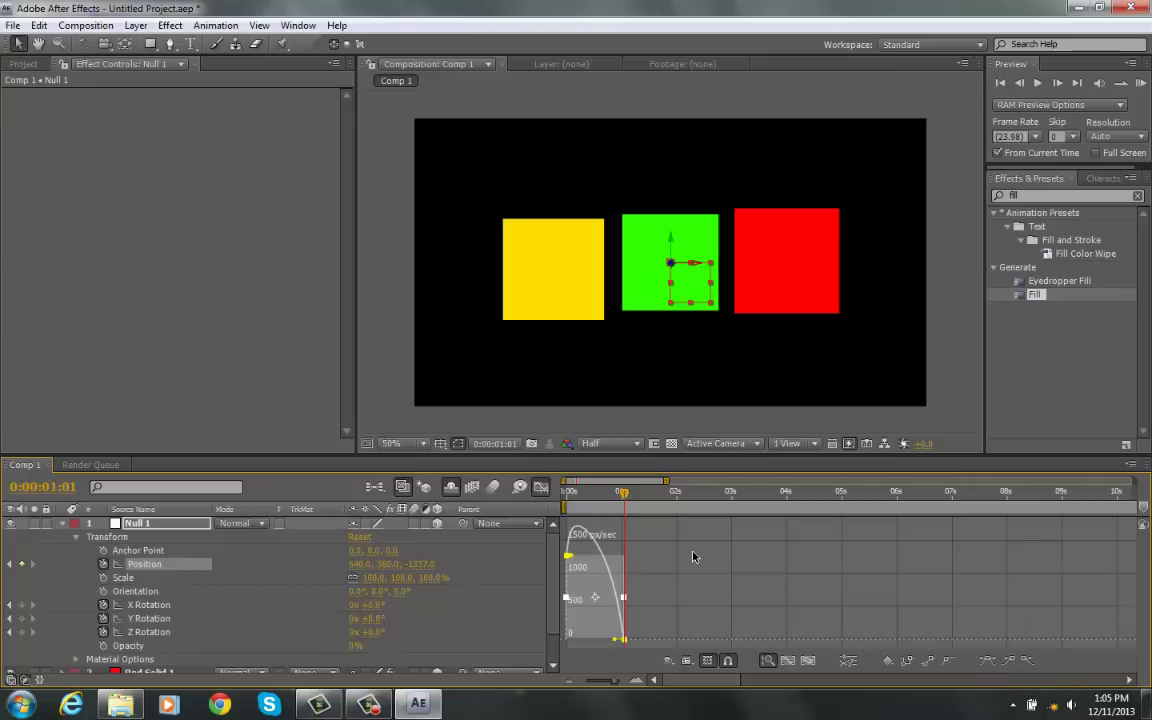
{"action": "left_click", "coordinate": [694, 555]}
{"action": "left_click", "coordinate": [567, 556]}
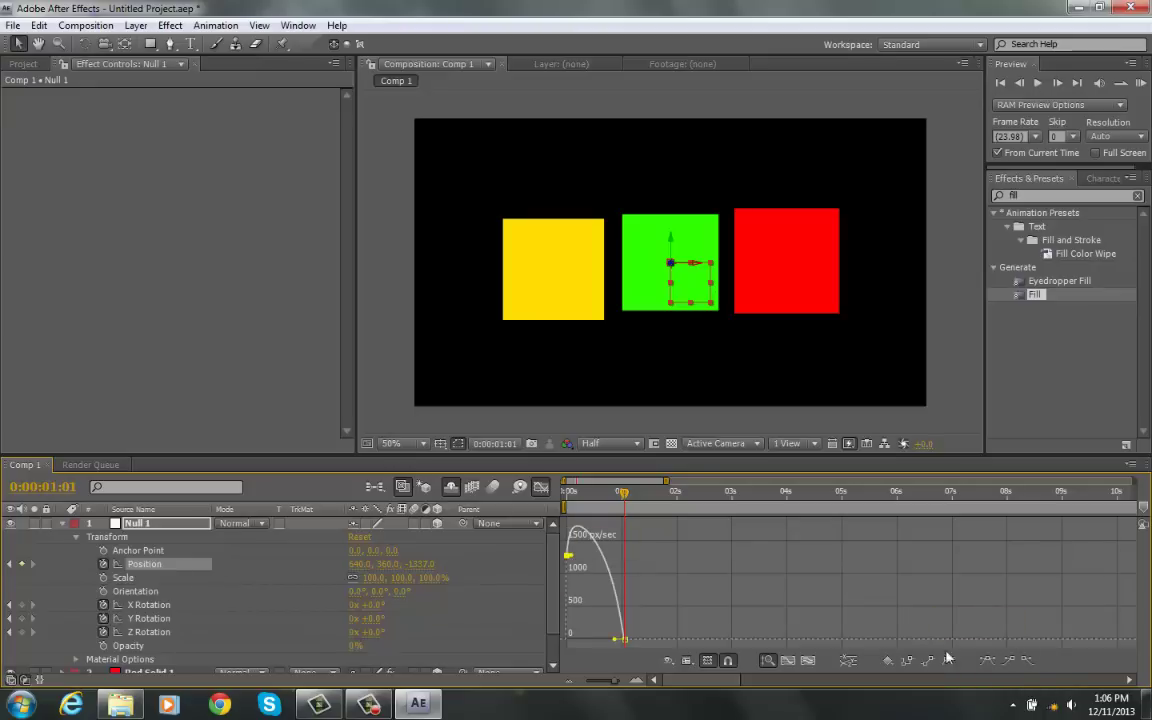
{"action": "left_click", "coordinate": [1028, 661]}
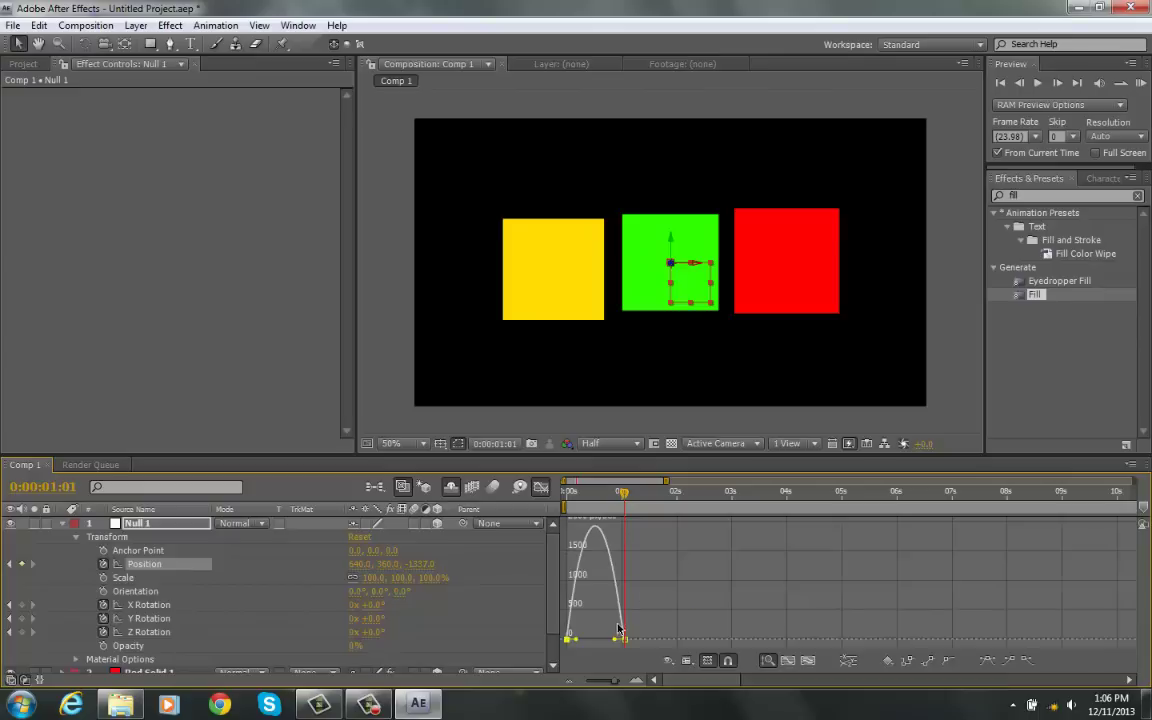
{"action": "key", "text": "ctrl+z"}
Step: Lengthen the last Position keyframe's ease-in influence, apply Easy Ease Out to the first keyframe, and close the Graph Editor
{"action": "left_click_drag", "start_coordinate": [612, 640], "coordinate": [570, 642]}
{"action": "left_click", "coordinate": [571, 579]}
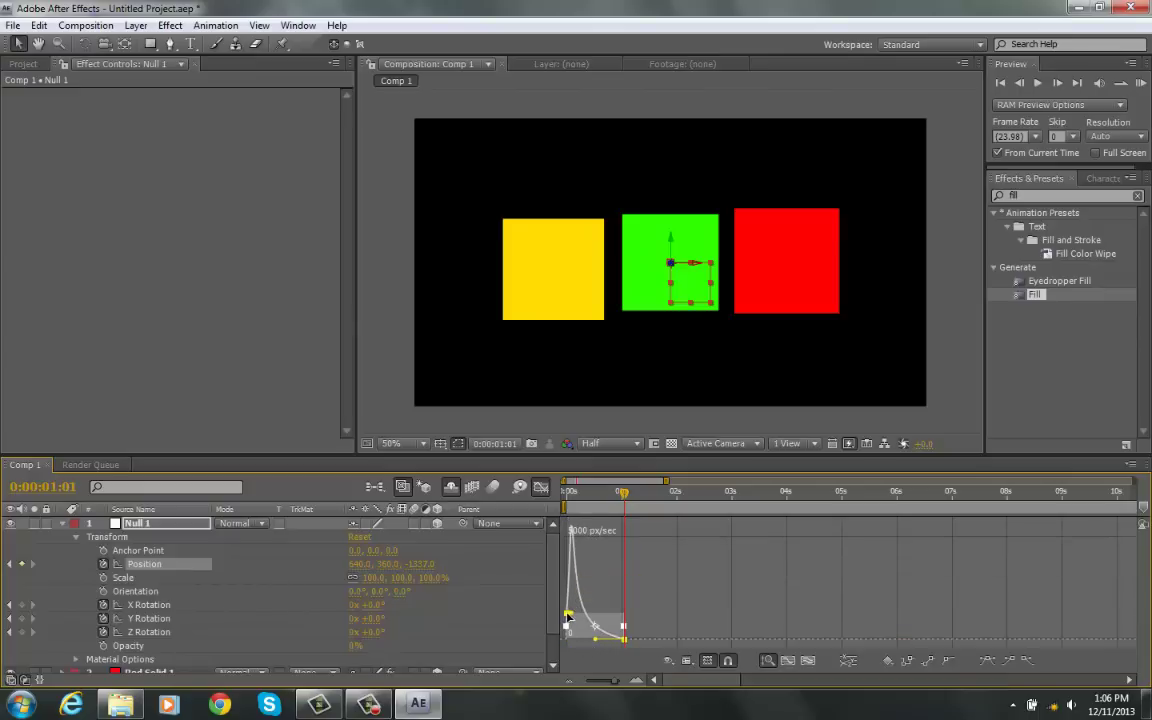
{"action": "left_click", "coordinate": [1027, 660]}
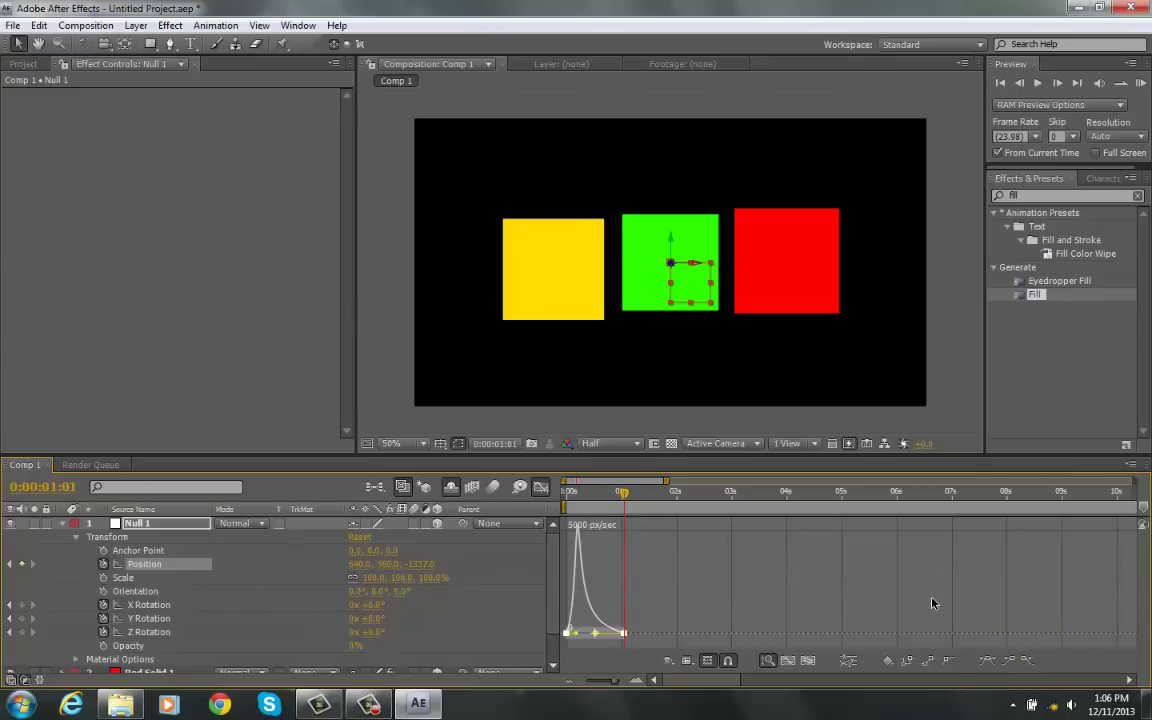
{"action": "left_click", "coordinate": [931, 598]}
{"action": "left_click", "coordinate": [540, 488]}
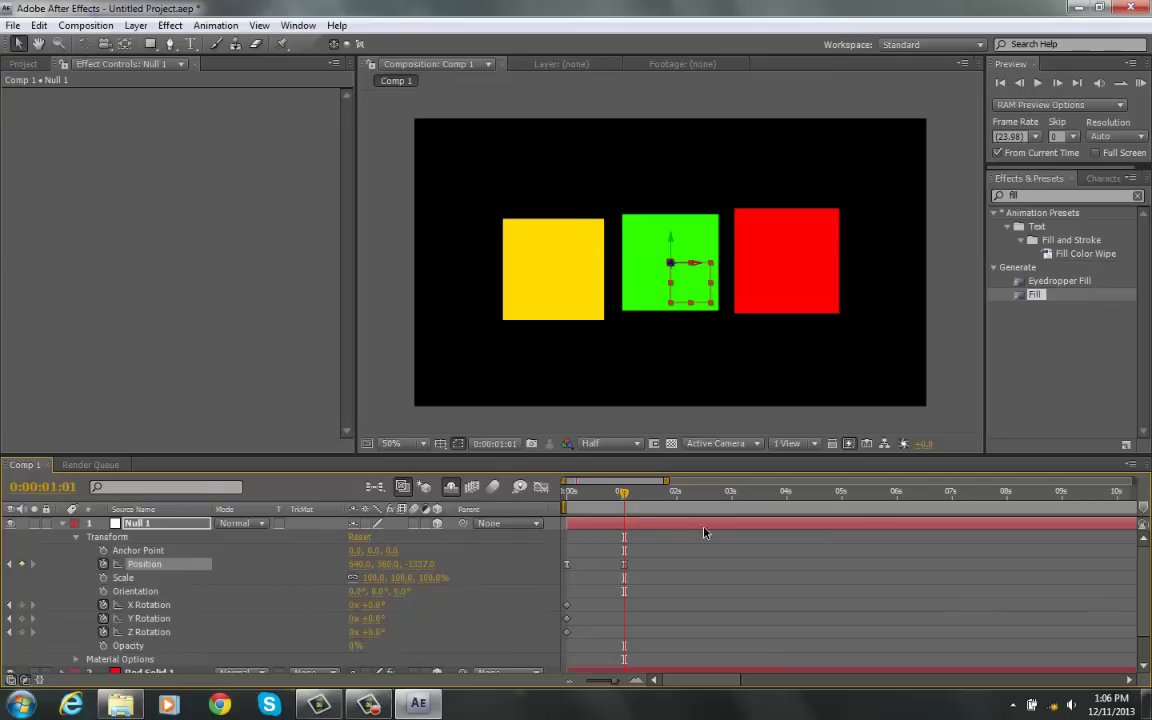
Step: Play a RAM preview of the null's Position animation from the start of the composition
{"action": "left_click_drag", "start_coordinate": [624, 508], "coordinate": [559, 531]}
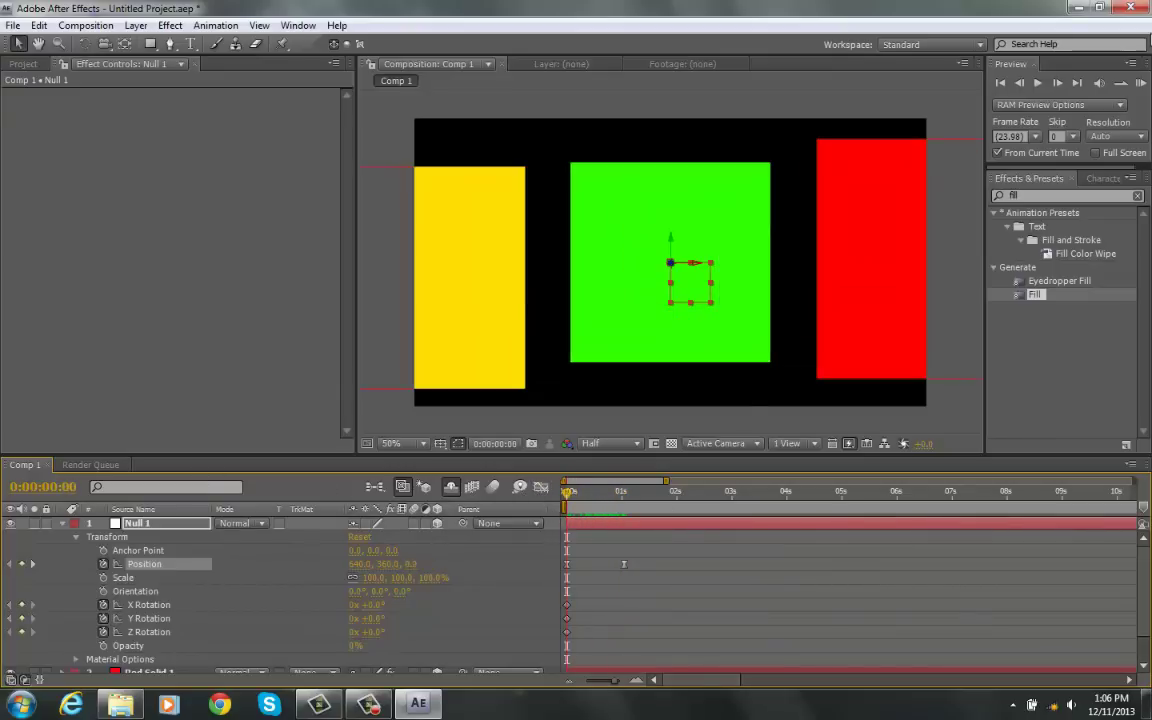
{"action": "left_click", "coordinate": [1142, 85]}
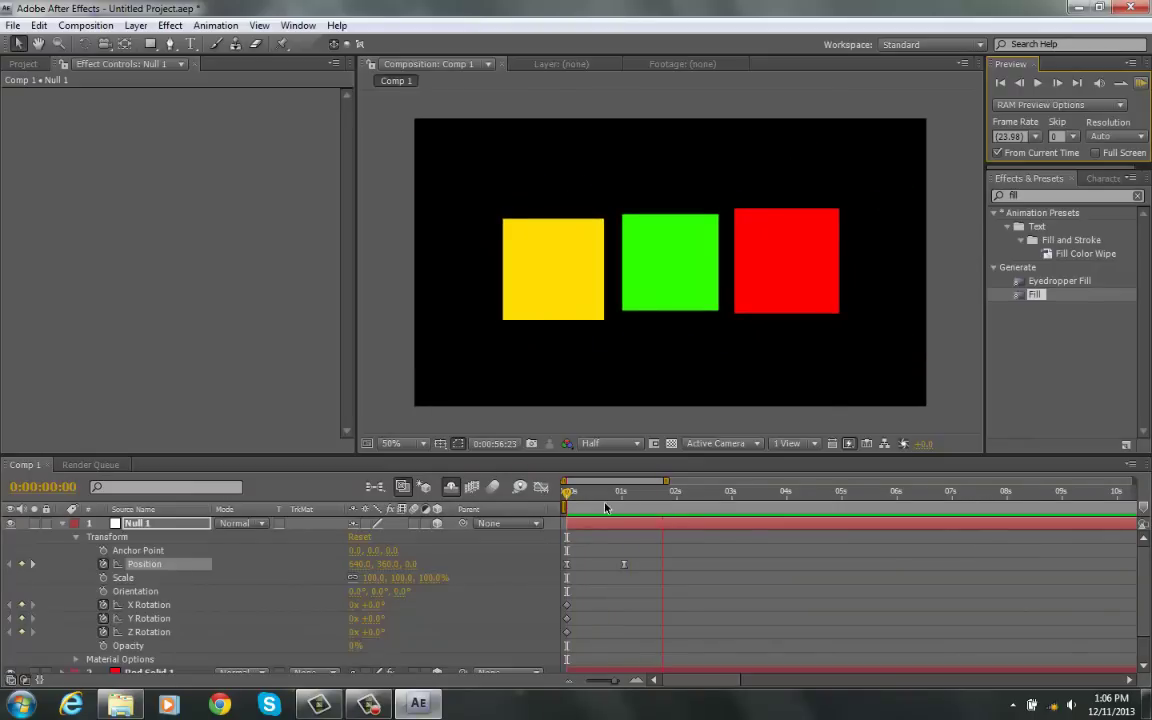
{"action": "key", "text": "space"}
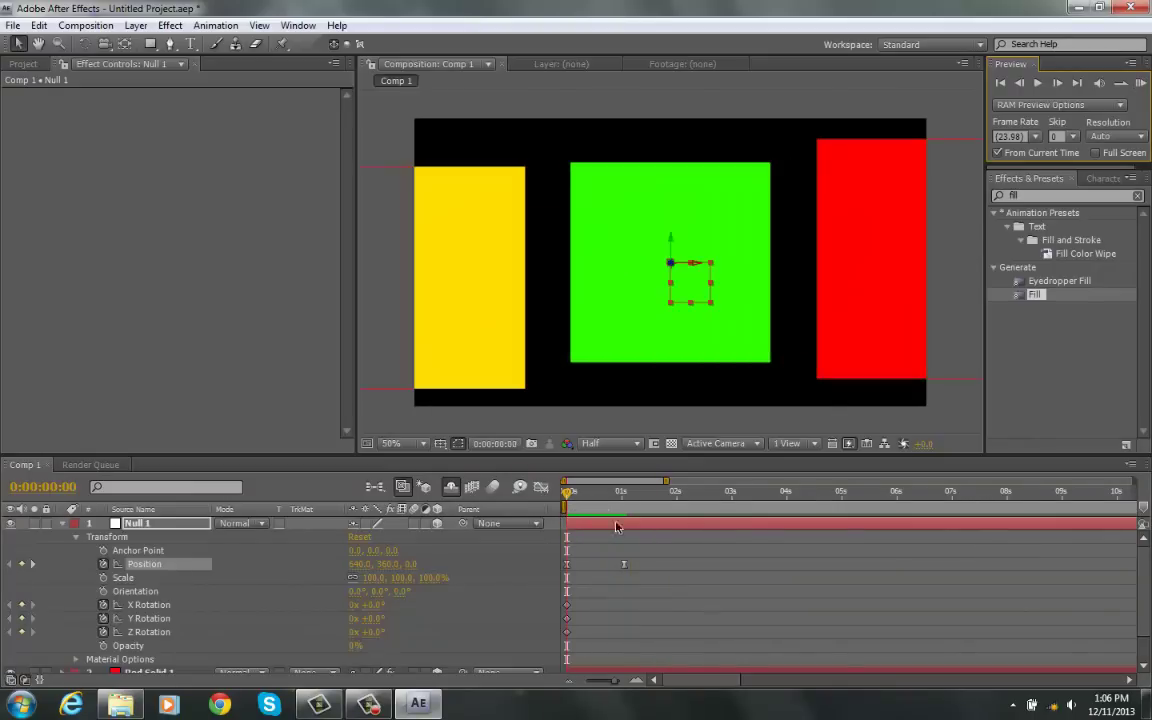
Step: Shift the null's Z Rotation keyframe to line up with the second Position keyframe and key Z Rotation at 24° at time zero
{"action": "left_click_drag", "start_coordinate": [567, 632], "coordinate": [625, 635]}
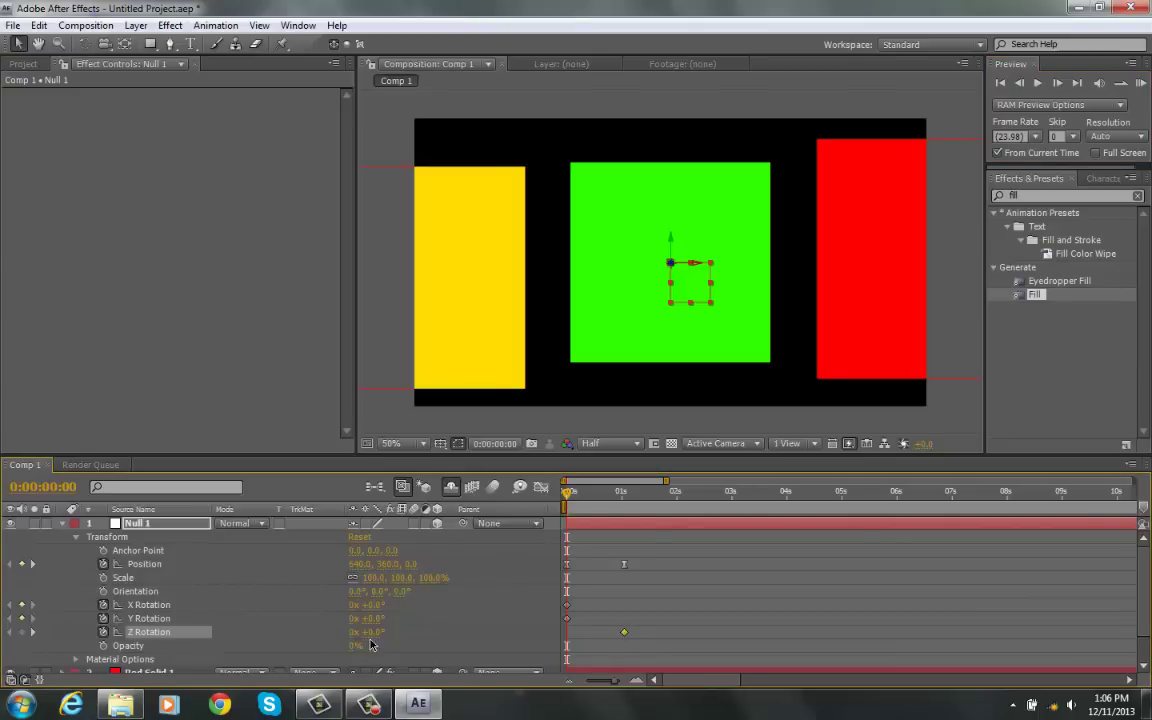
{"action": "left_click_drag", "start_coordinate": [386, 640], "coordinate": [402, 640]}
{"action": "left_click", "coordinate": [616, 576]}
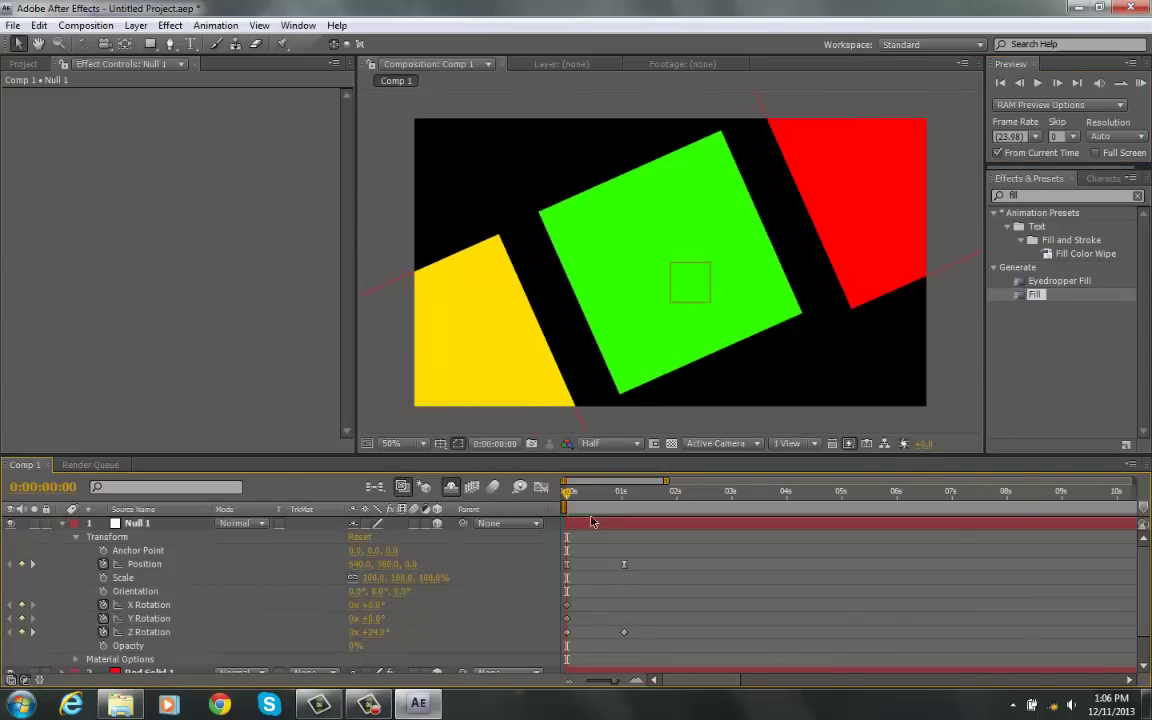
Step: In the Z Rotation graph, apply Easy Ease In to the last keyframe and stretch its handle back to the start
{"action": "left_click_drag", "start_coordinate": [568, 494], "coordinate": [576, 641]}
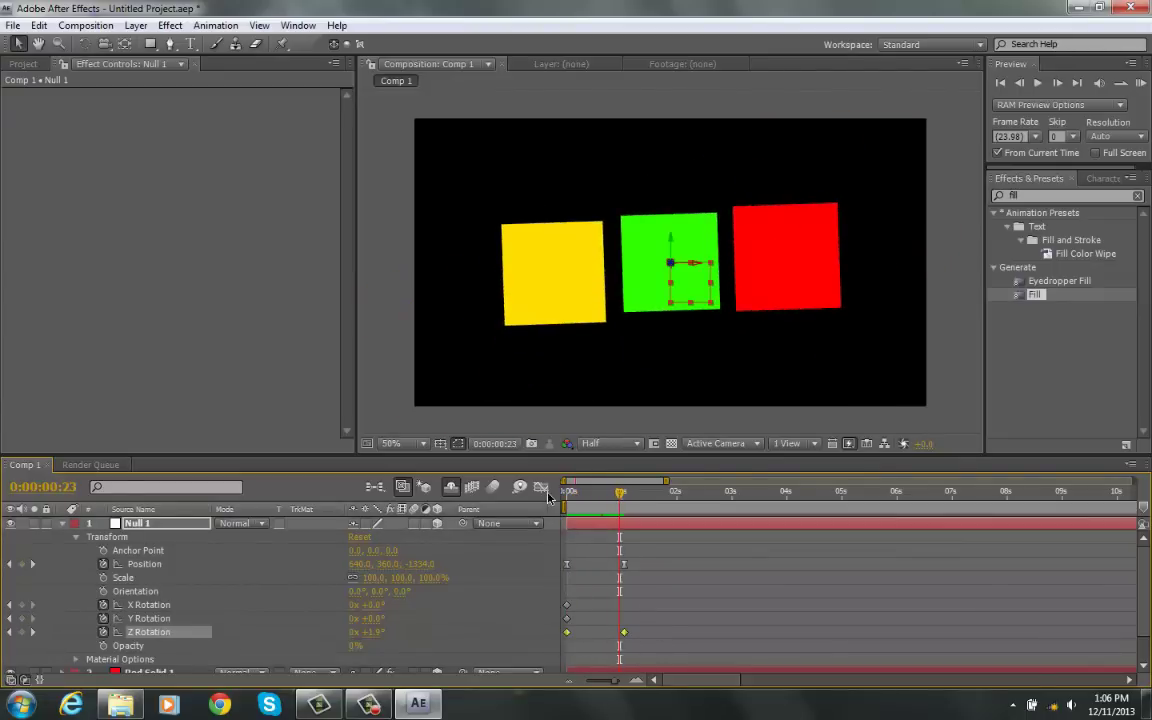
{"action": "key", "text": "shift+F3"}
{"action": "left_click", "coordinate": [624, 640]}
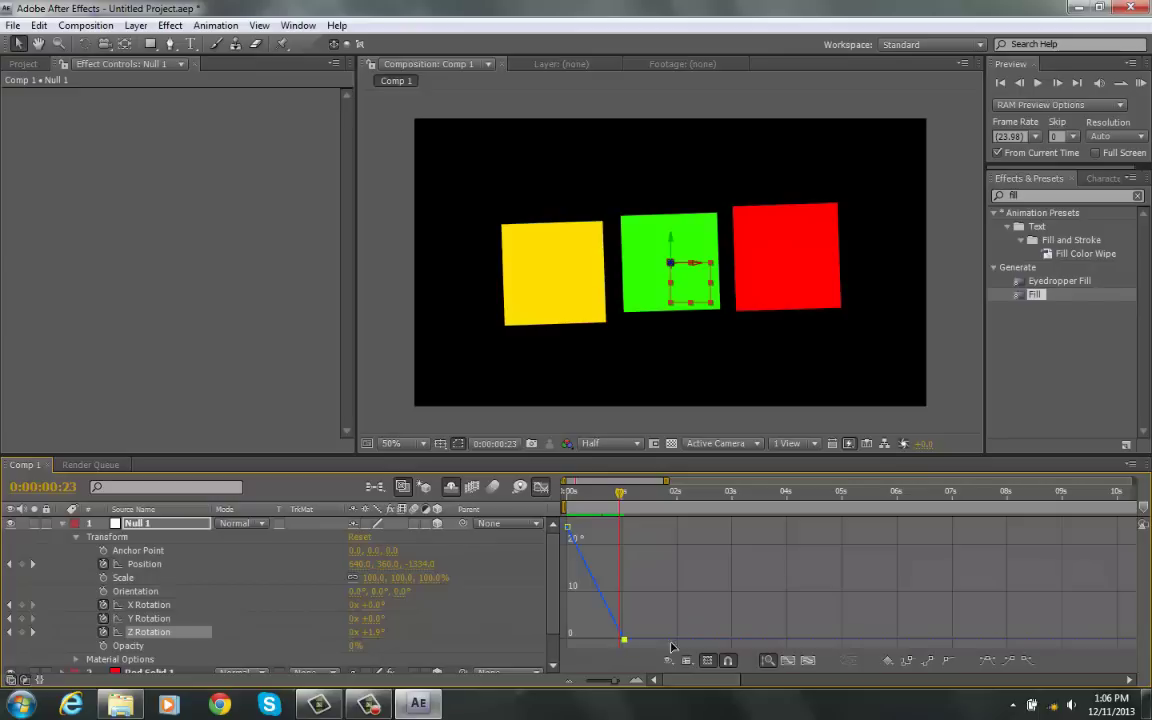
{"action": "left_click_drag", "start_coordinate": [643, 533], "coordinate": [590, 645]}
{"action": "left_click", "coordinate": [1009, 661]}
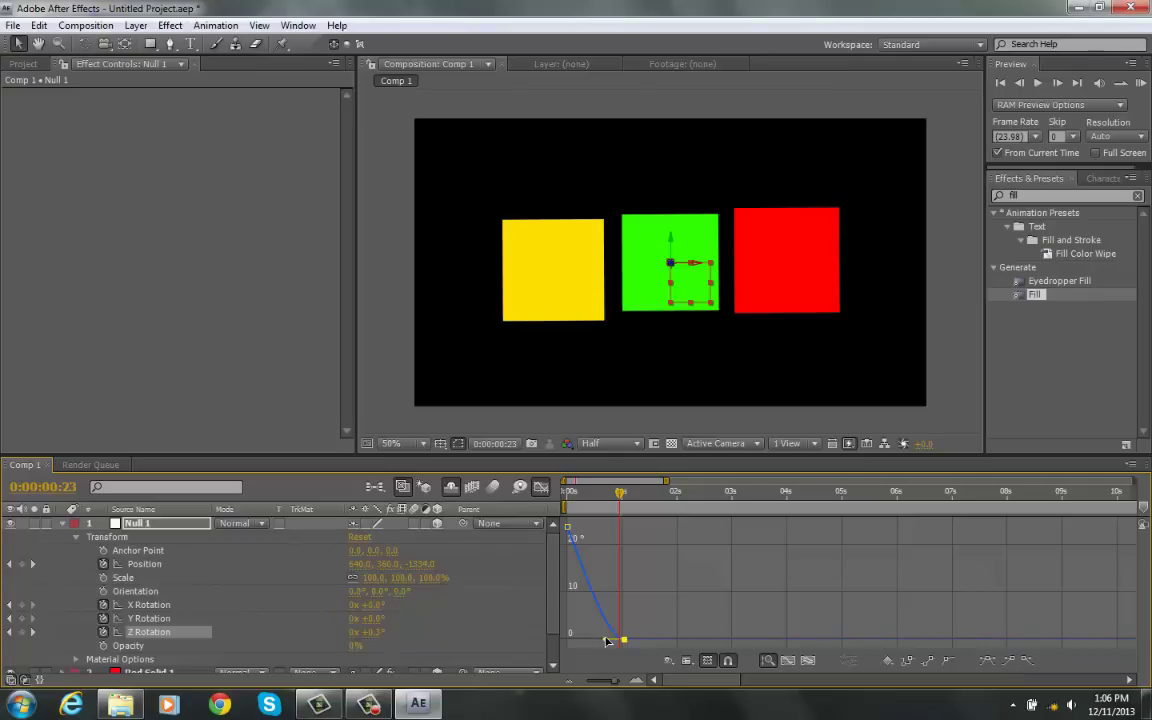
{"action": "left_click_drag", "start_coordinate": [600, 641], "coordinate": [568, 640]}
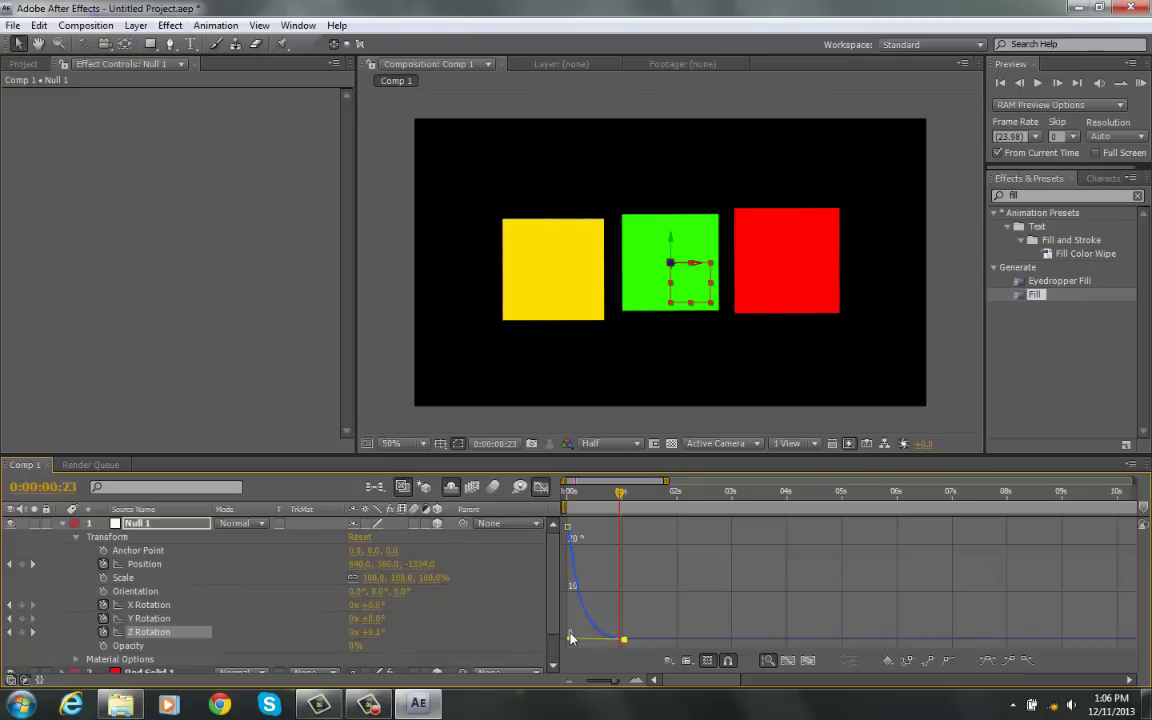
Step: Apply Easy Ease Out to the first Z Rotation keyframe and close the Graph Editor
{"action": "left_click", "coordinate": [571, 534]}
{"action": "left_click", "coordinate": [690, 579]}
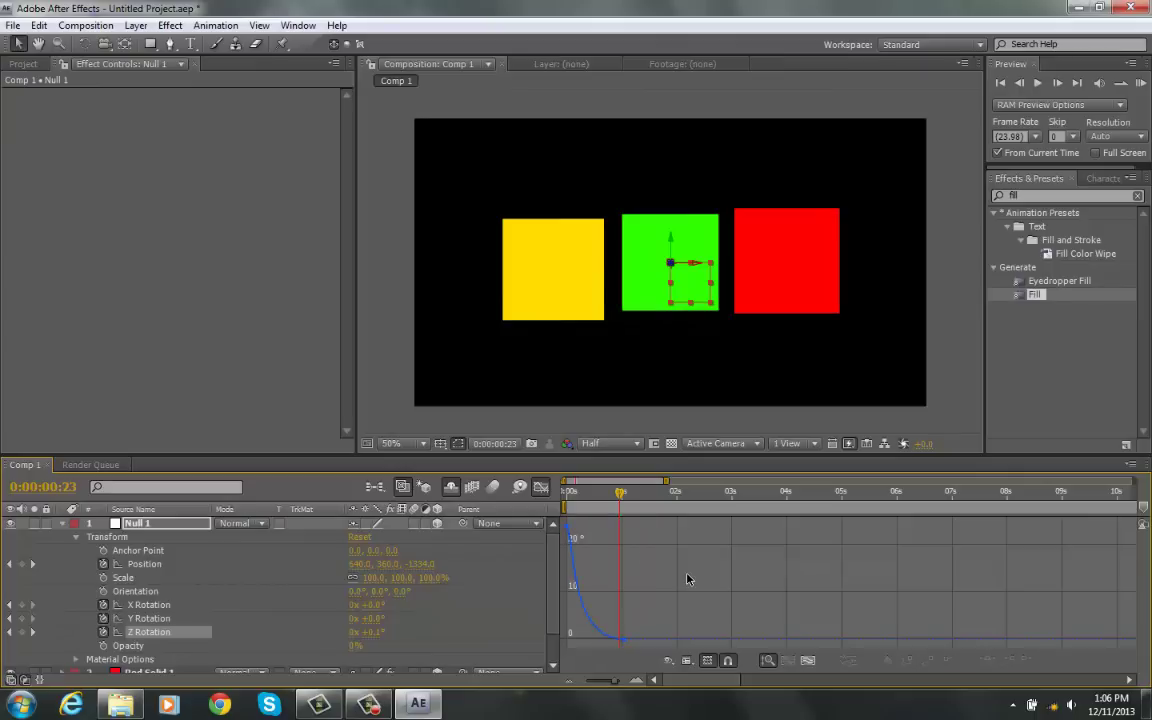
{"action": "left_click", "coordinate": [568, 529]}
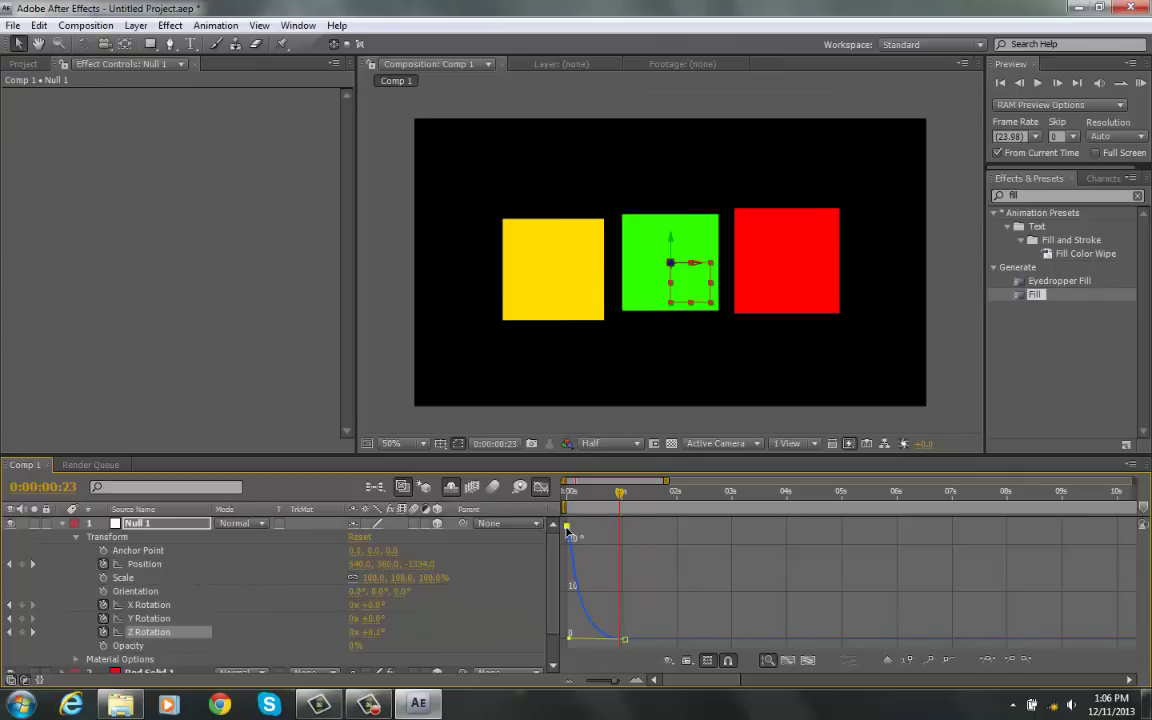
{"action": "left_click", "coordinate": [1009, 661]}
{"action": "left_click", "coordinate": [921, 604]}
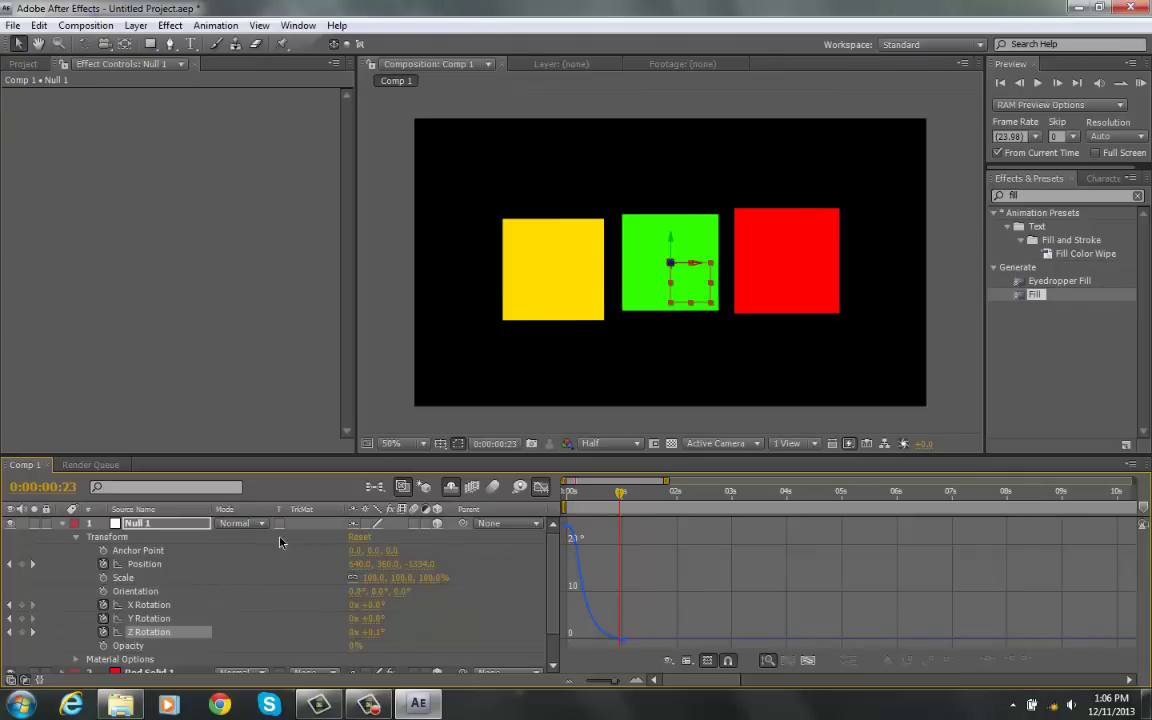
{"action": "left_click", "coordinate": [541, 487]}
Step: Play a RAM preview of the combined Position and Z Rotation animation from time zero
{"action": "key", "text": "Home"}
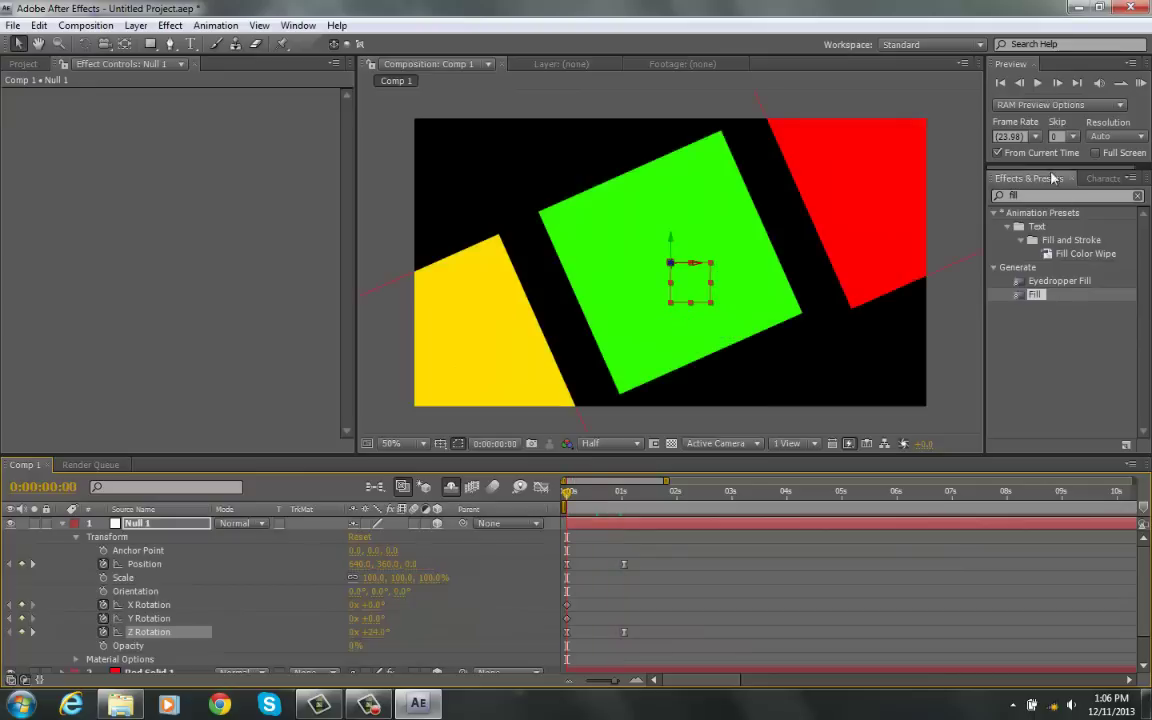
{"action": "left_click", "coordinate": [1141, 83]}
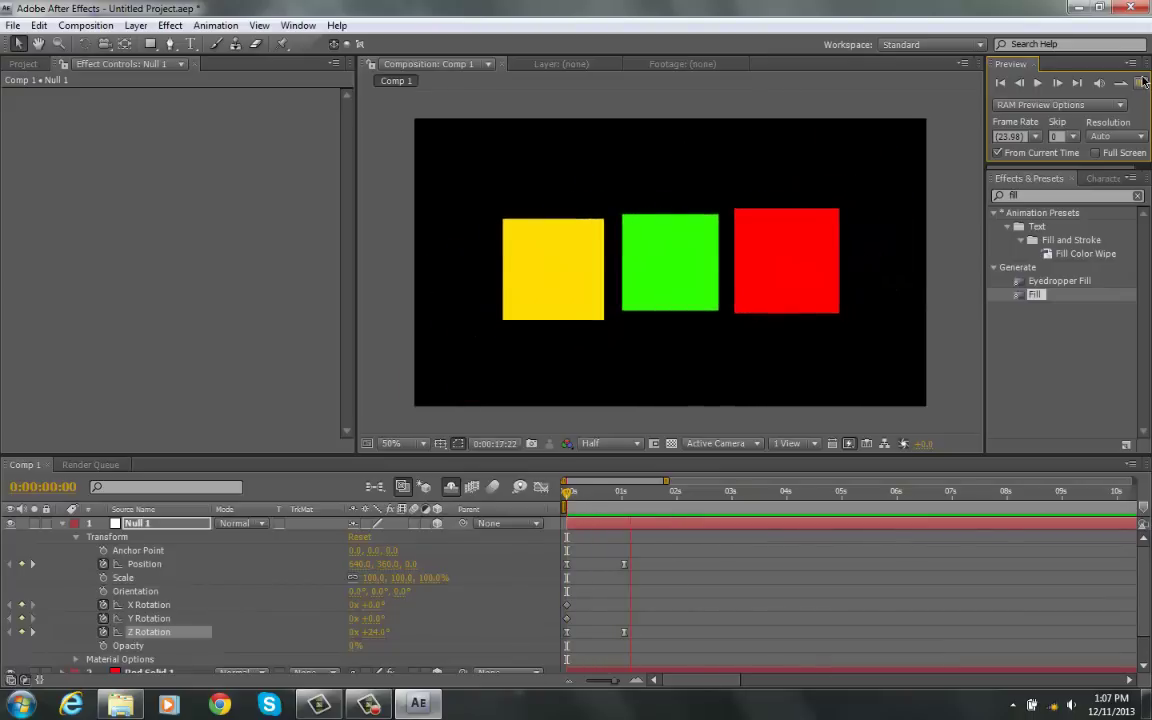
{"action": "left_click", "coordinate": [636, 505]}
Step: At 0:00:02:01, add a third Position keyframe that moves the null farther back along Z to -2568
{"action": "left_click_drag", "start_coordinate": [640, 510], "coordinate": [680, 512]}
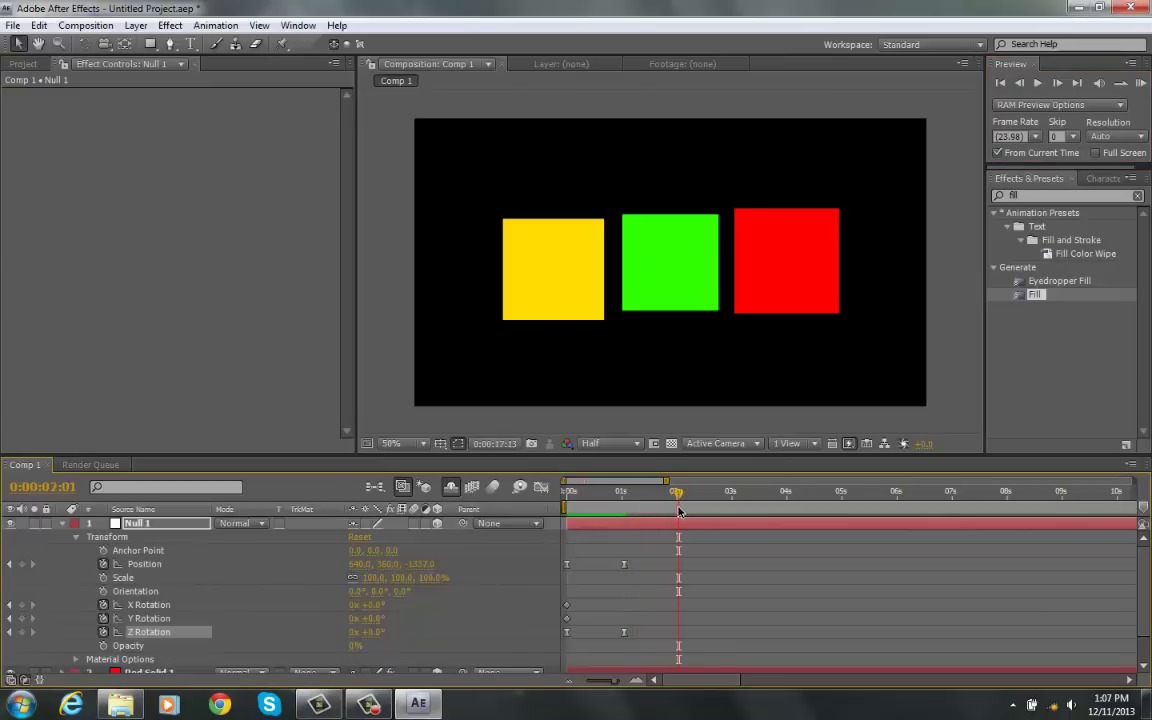
{"action": "left_click_drag", "start_coordinate": [421, 564], "coordinate": [225, 610]}
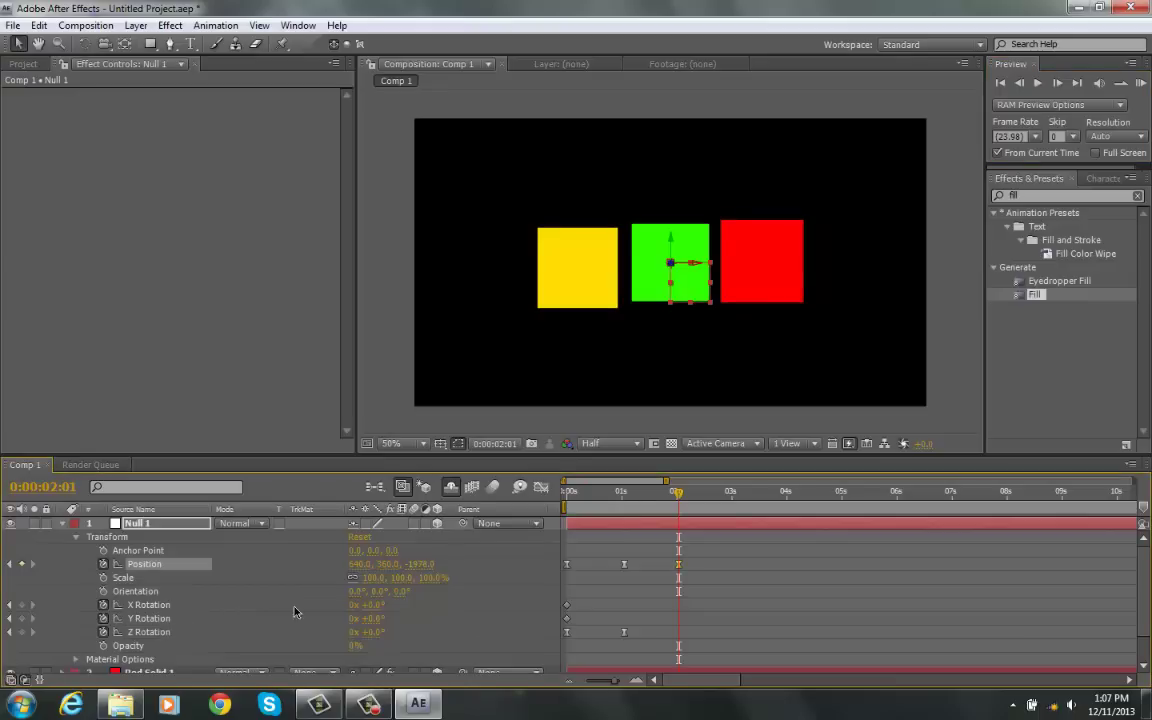
{"action": "left_click_drag", "start_coordinate": [404, 574], "coordinate": [7, 630]}
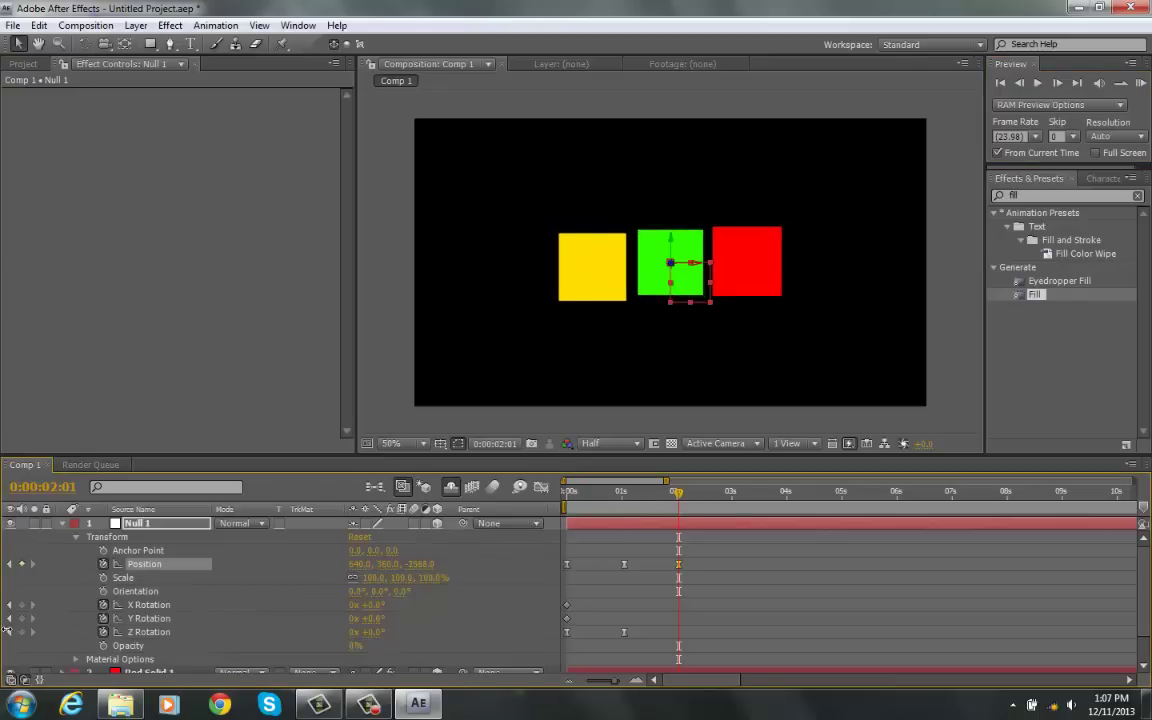
{"action": "left_click", "coordinate": [136, 26]}
{"action": "left_click", "coordinate": [698, 602]}
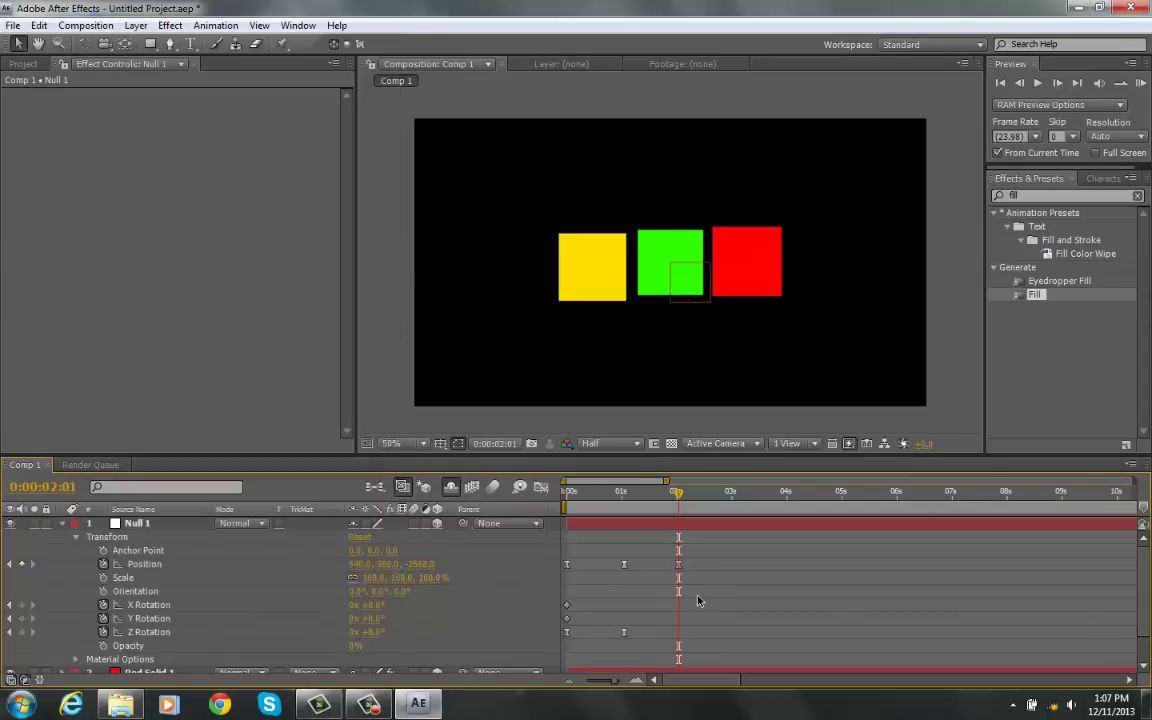
Step: Collapse the Null 1 properties and duplicate the yellow solid three times
{"action": "mouse_move", "coordinate": [677, 505]}
{"action": "left_mouse_down"}
{"action": "mouse_move", "coordinate": [531, 517]}
{"action": "mouse_move", "coordinate": [677, 517]}
{"action": "left_mouse_up"}
{"action": "left_click", "coordinate": [63, 523]}
{"action": "left_click", "coordinate": [172, 537]}
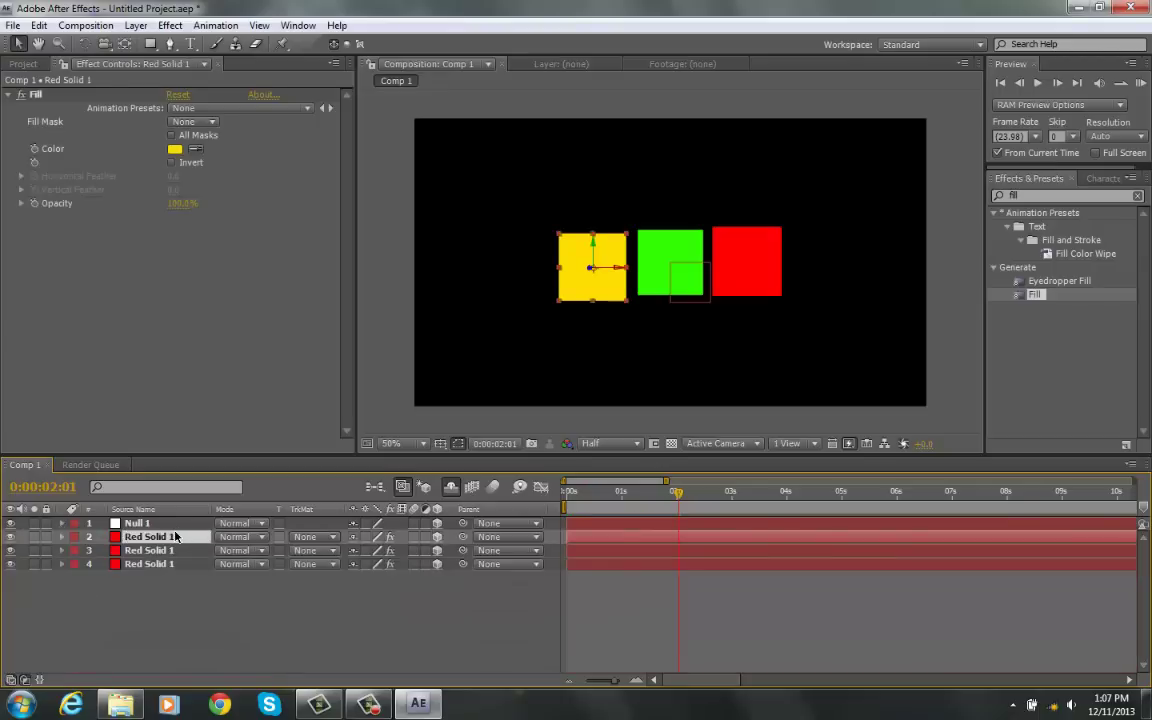
{"action": "key", "text": "ctrl+d"}
{"action": "key", "text": "ctrl+d"}
{"action": "key", "text": "ctrl+d"}
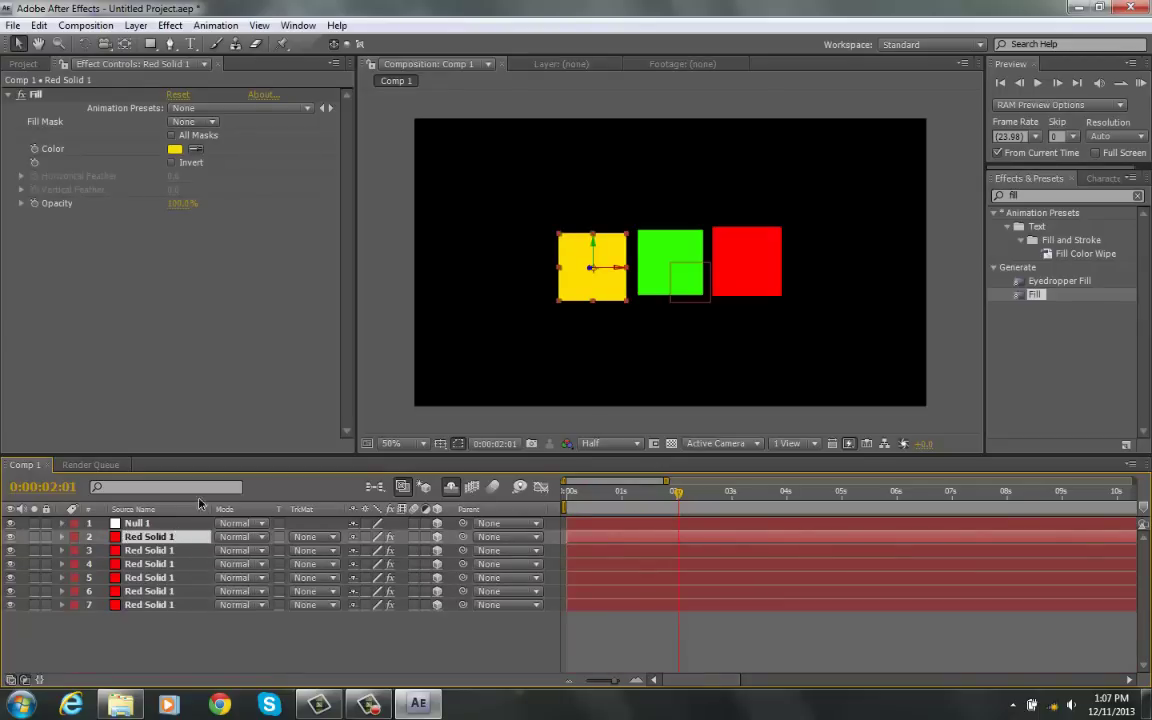
Step: Move the topmost yellow duplicate closer to the camera and left of the original squares, and change its Fill color to blue
{"action": "left_click_drag", "start_coordinate": [543, 275], "coordinate": [8, 398]}
{"action": "left_click_drag", "start_coordinate": [494, 264], "coordinate": [429, 297]}
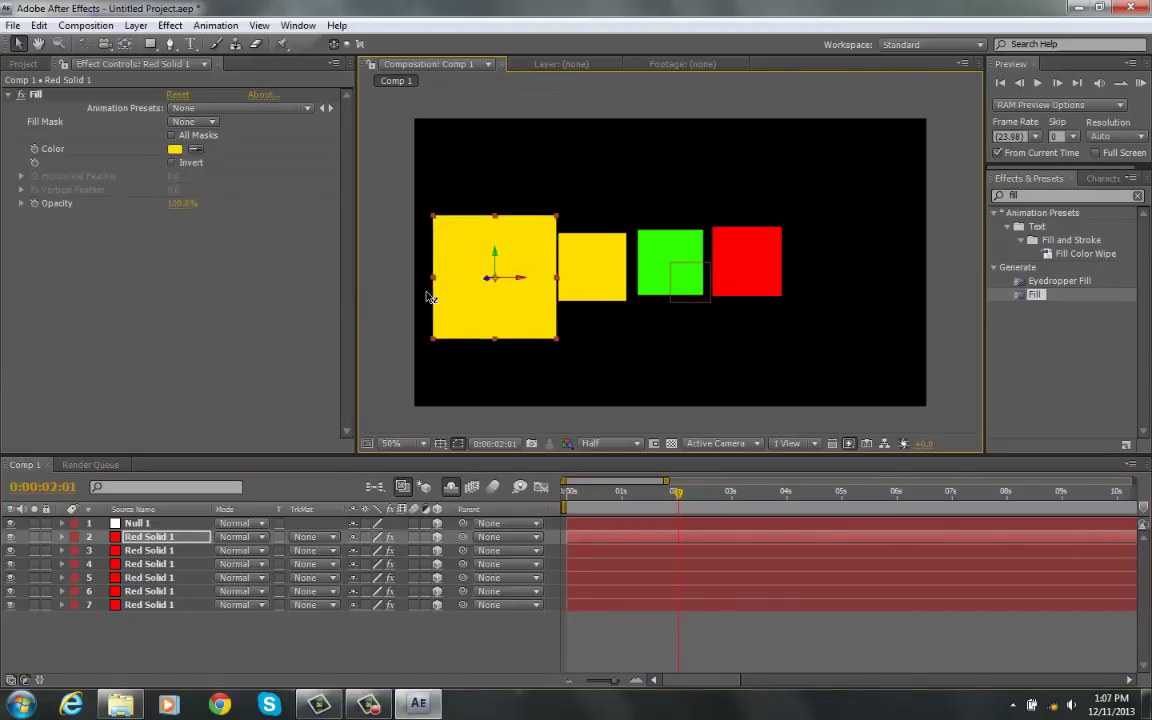
{"action": "left_click_drag", "start_coordinate": [524, 315], "coordinate": [488, 308]}
{"action": "left_click", "coordinate": [175, 151]}
{"action": "left_click", "coordinate": [617, 333]}
{"action": "left_click", "coordinate": [740, 252]}
Step: Change the second duplicate's Fill color to purple and move it closer to the camera in front of the green square
{"action": "left_click", "coordinate": [193, 549]}
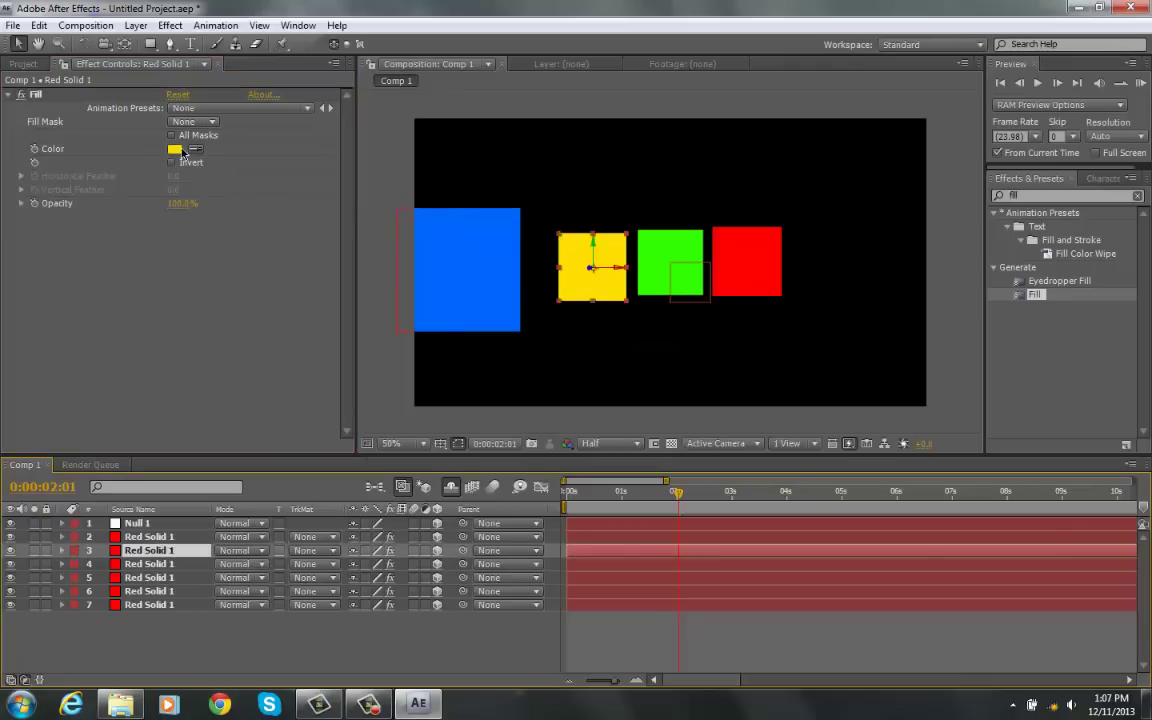
{"action": "left_click", "coordinate": [182, 151]}
{"action": "left_click", "coordinate": [611, 297]}
{"action": "key", "text": "Return"}
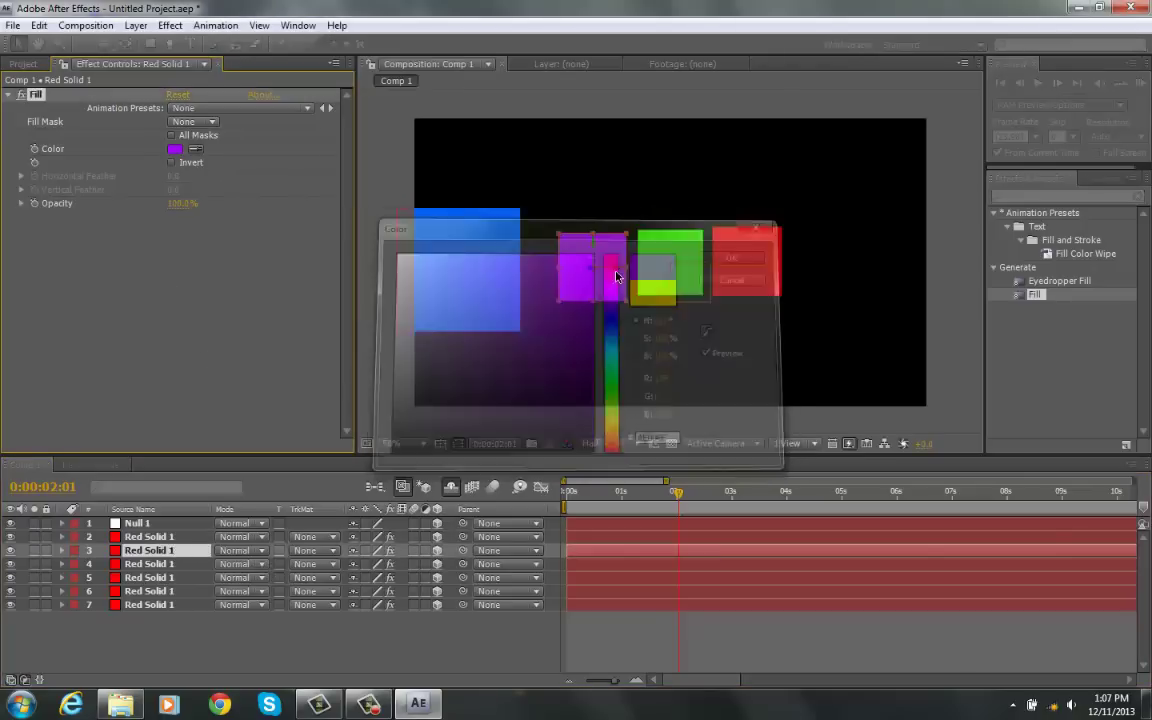
{"action": "left_click_drag", "start_coordinate": [593, 271], "coordinate": [182, 426]}
{"action": "left_click_drag", "start_coordinate": [597, 320], "coordinate": [681, 308]}
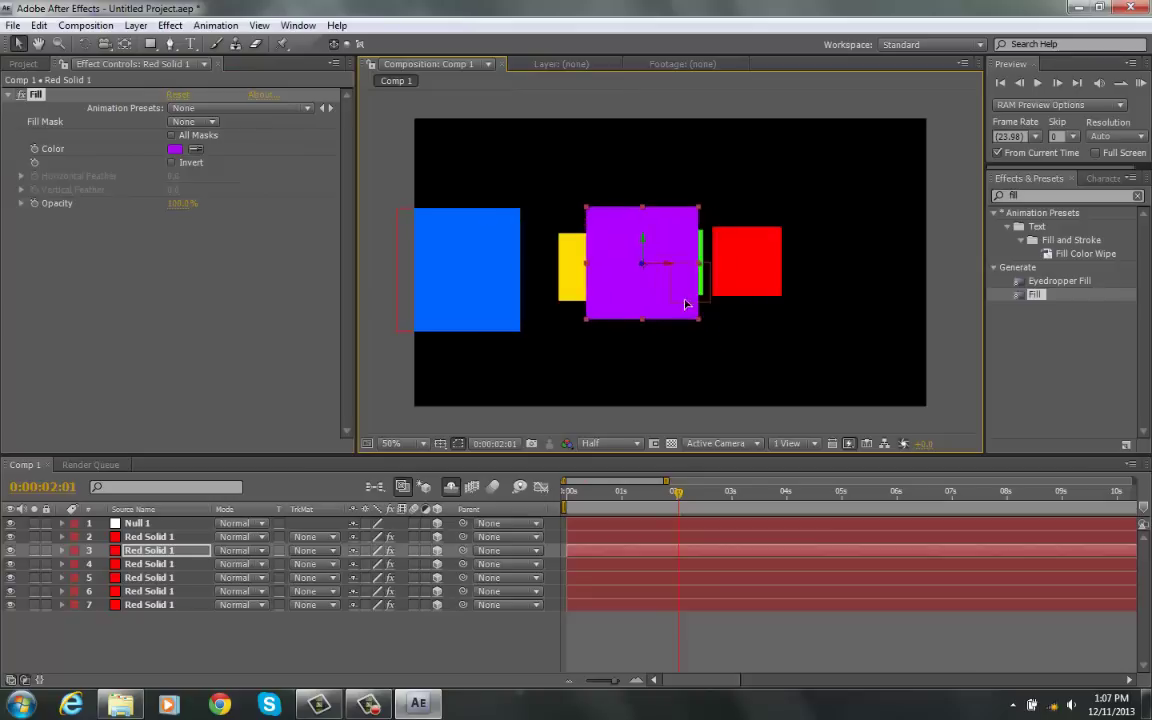
{"action": "left_click_drag", "start_coordinate": [641, 270], "coordinate": [696, 324]}
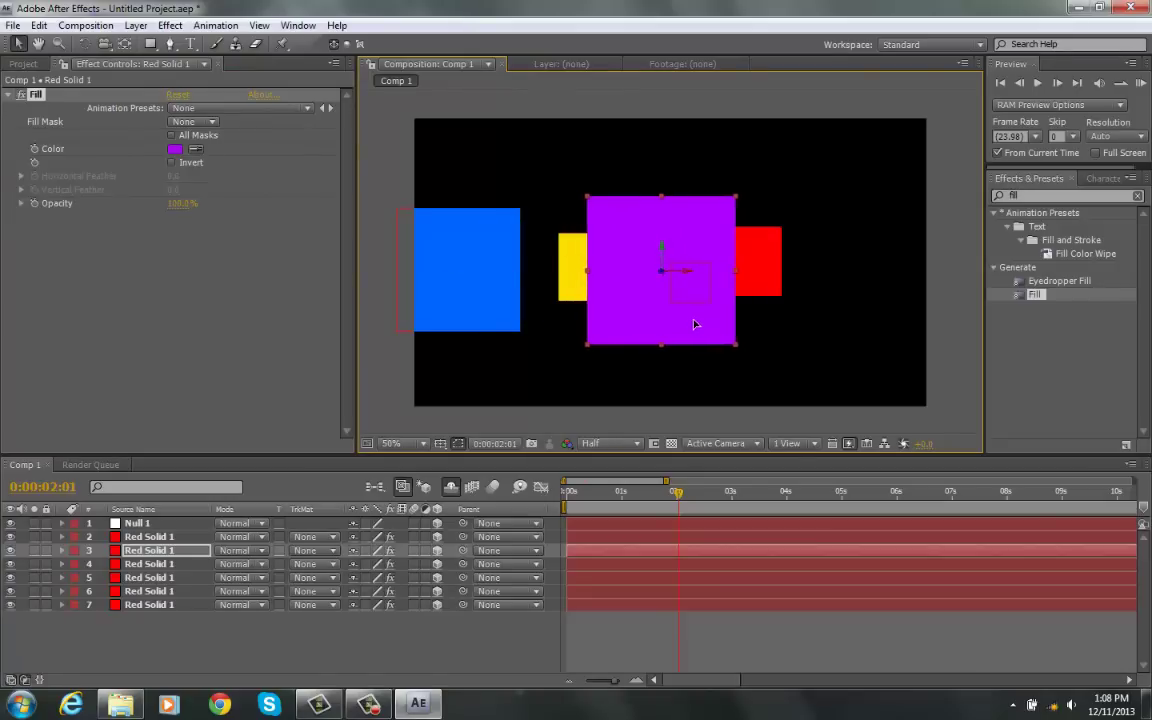
Step: Change the third duplicate's Fill color to cyan 00FFFC and move it closer to the camera, right of the red square
{"action": "left_click", "coordinate": [155, 566]}
{"action": "left_click", "coordinate": [175, 149]}
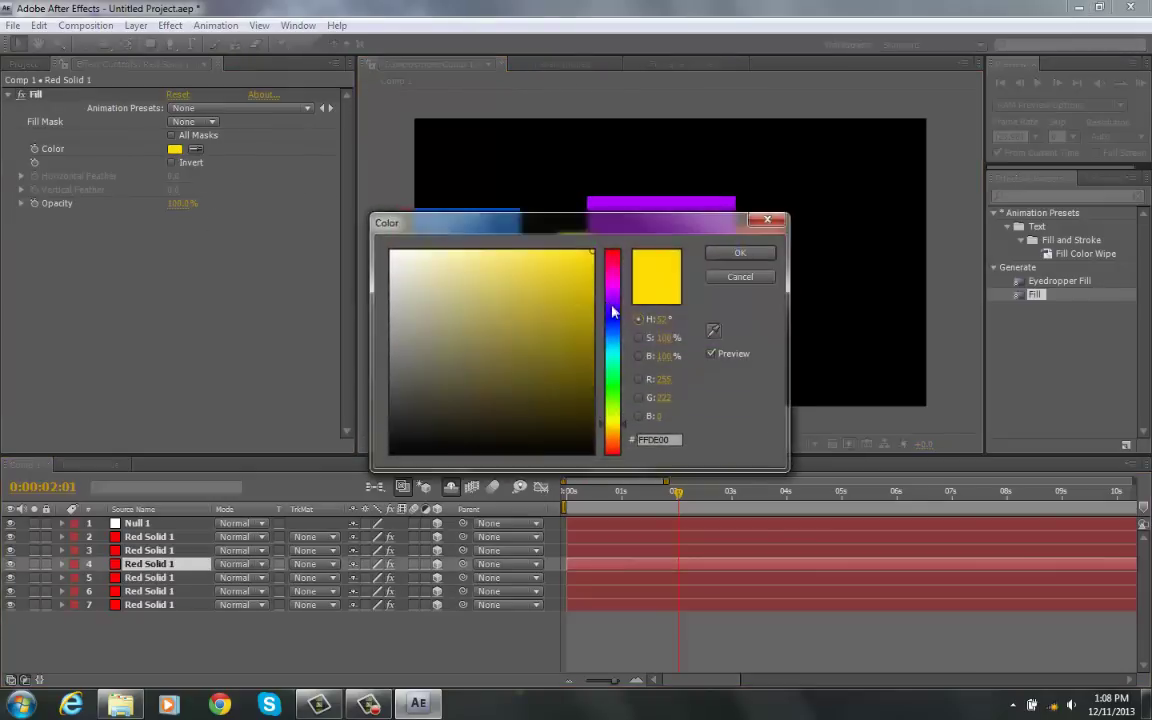
{"action": "left_click", "coordinate": [610, 350]}
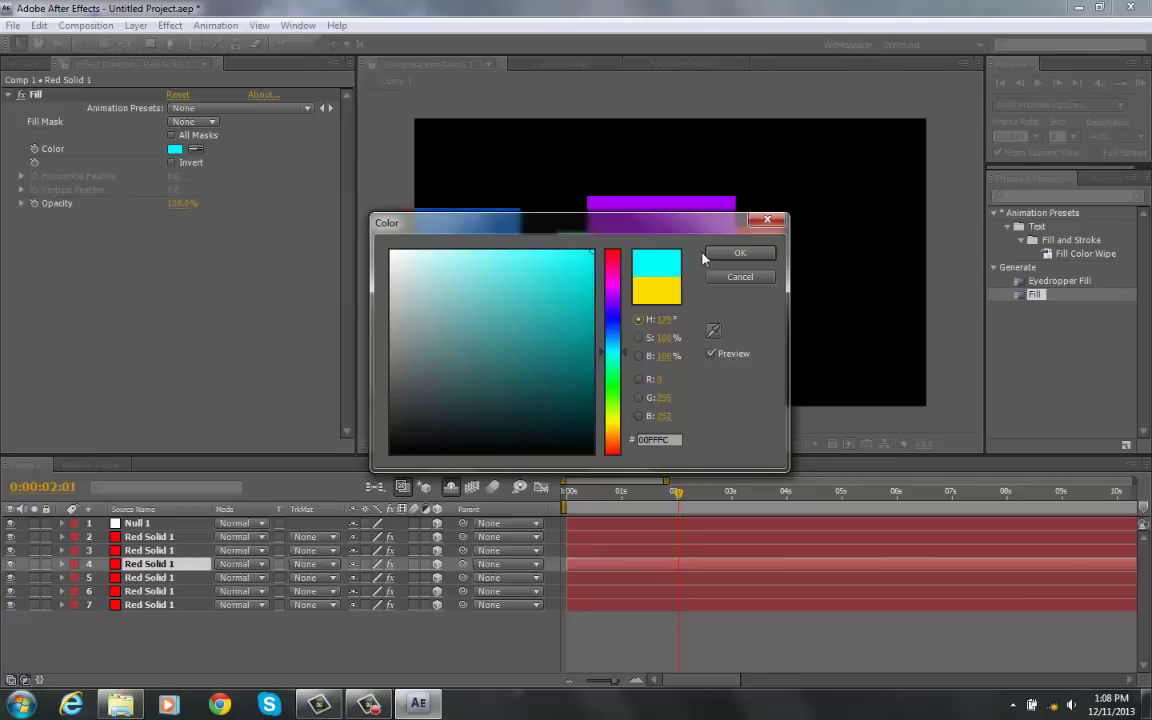
{"action": "left_click", "coordinate": [708, 254]}
{"action": "left_click_drag", "start_coordinate": [593, 272], "coordinate": [1, 279]}
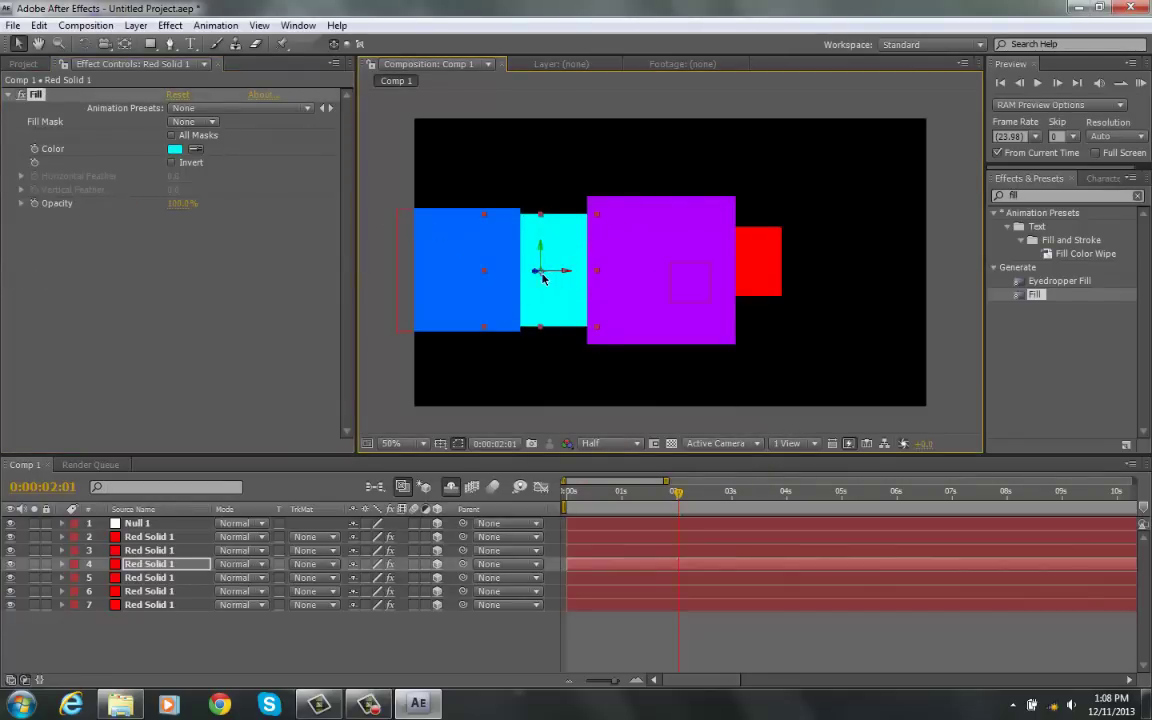
{"action": "left_click_drag", "start_coordinate": [539, 272], "coordinate": [447, 276]}
{"action": "left_click_drag", "start_coordinate": [506, 309], "coordinate": [839, 302]}
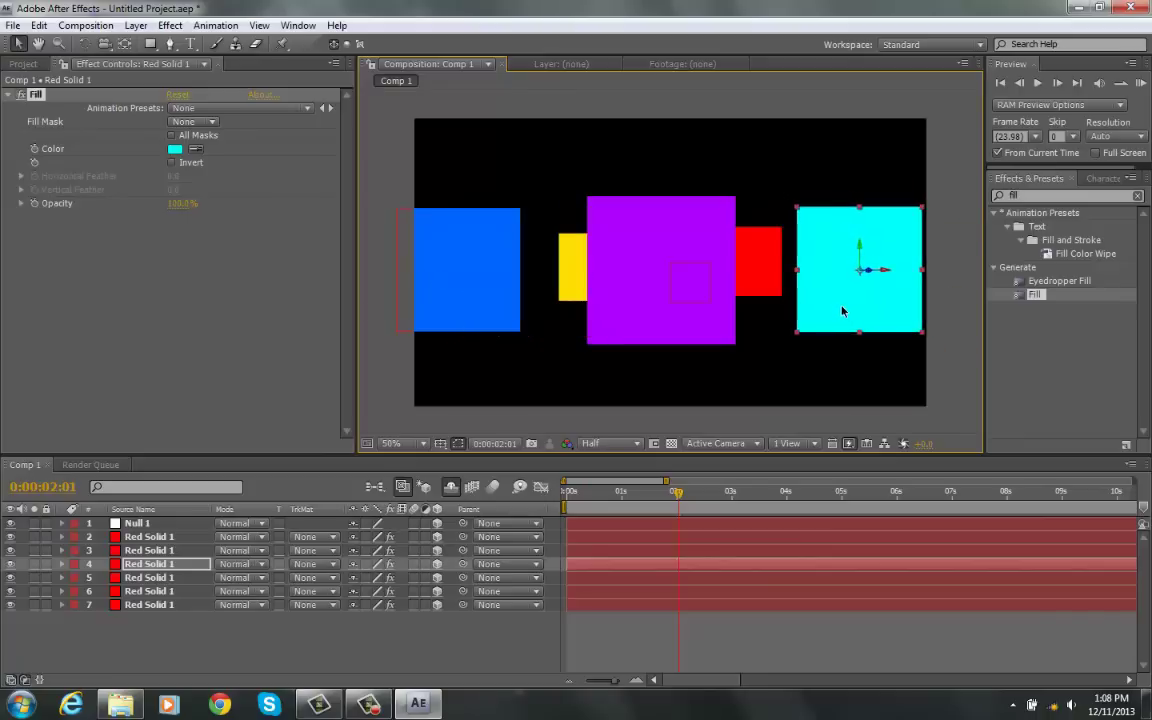
{"action": "left_click", "coordinate": [780, 362]}
Step: Keyframe the purple solid's Opacity at 0% at 0:00:00:10, with a 100% keyframe shortly after it
{"action": "left_click", "coordinate": [178, 533]}
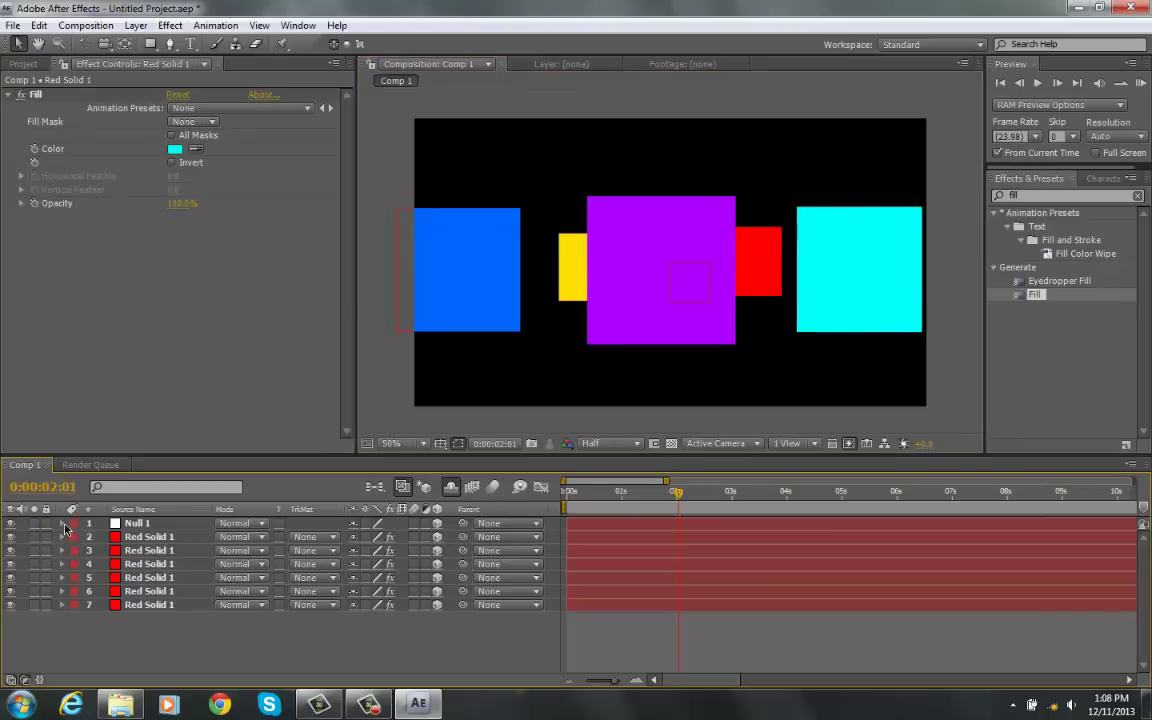
{"action": "left_click", "coordinate": [63, 524]}
{"action": "left_click_drag", "start_coordinate": [677, 502], "coordinate": [591, 527]}
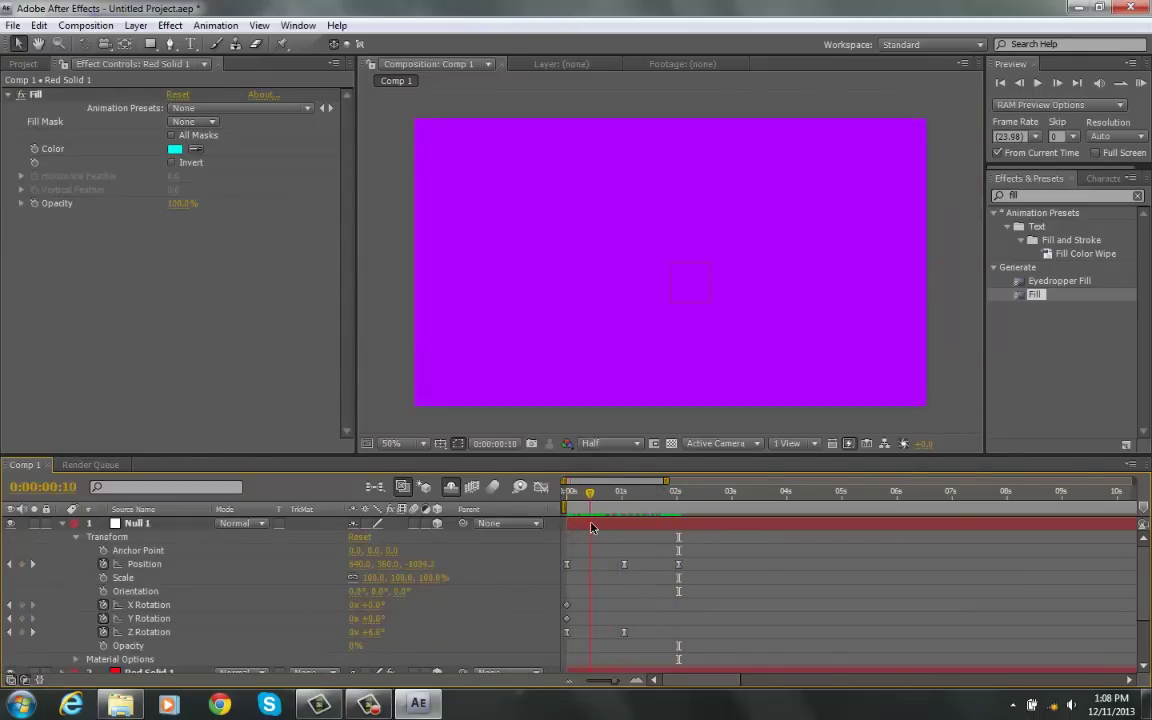
{"action": "scroll", "coordinate": [590, 560], "scroll_direction": "down", "scroll_amount": 3}
{"action": "left_click", "coordinate": [175, 621]}
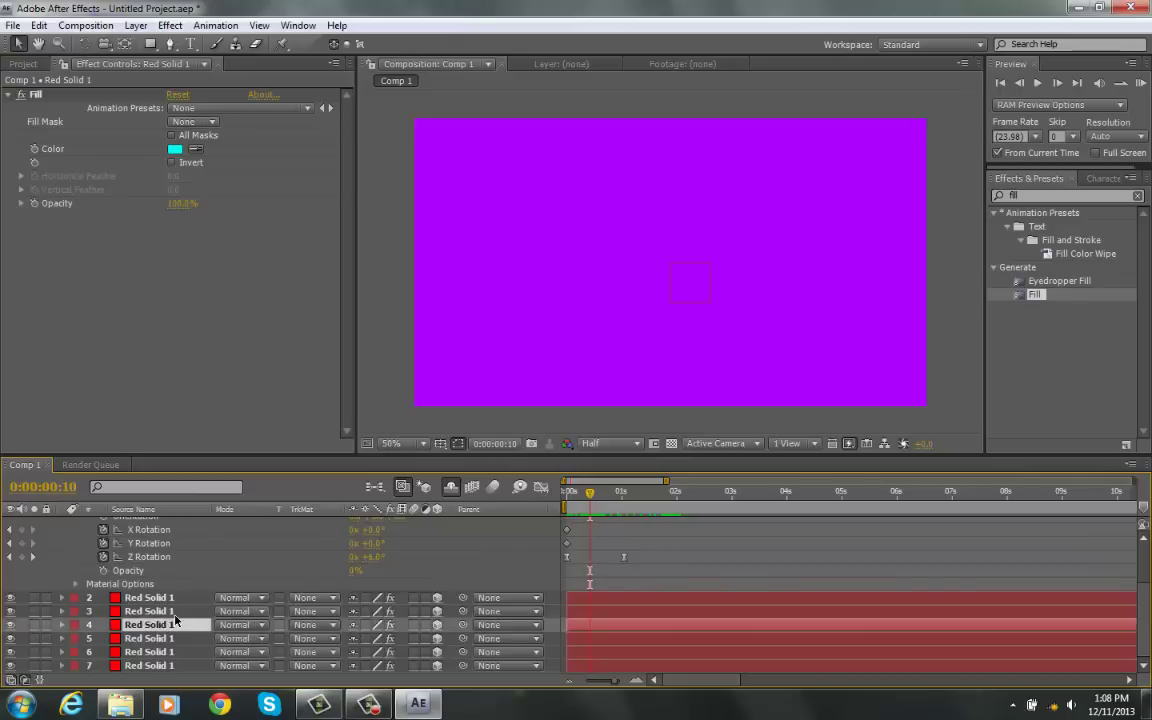
{"action": "left_click", "coordinate": [175, 612]}
{"action": "key", "text": "t"}
{"action": "left_click", "coordinate": [104, 625]}
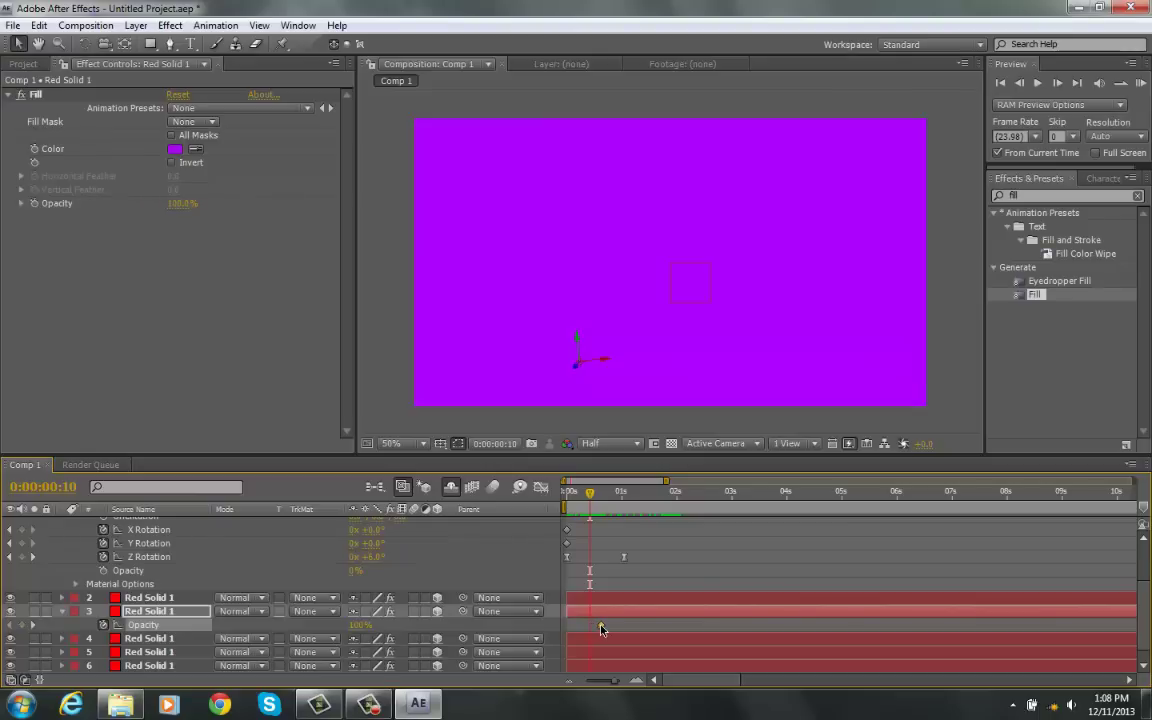
{"action": "left_click_drag", "start_coordinate": [345, 627], "coordinate": [215, 632]}
Step: Scrub the animation to 0:00:01:20 and inspect the null's Position speed curve in the Graph Editor
{"action": "left_click_drag", "start_coordinate": [591, 500], "coordinate": [594, 568]}
{"action": "scroll", "coordinate": [658, 553], "scroll_direction": "up", "scroll_amount": 3}
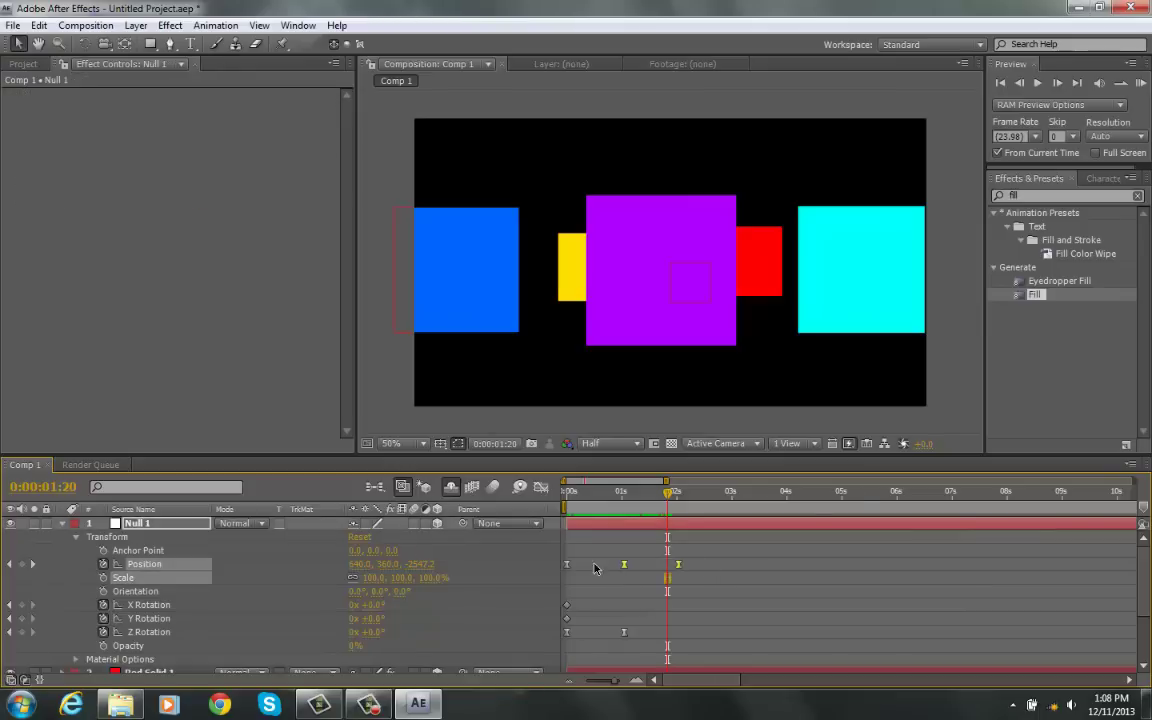
{"action": "left_click", "coordinate": [541, 487]}
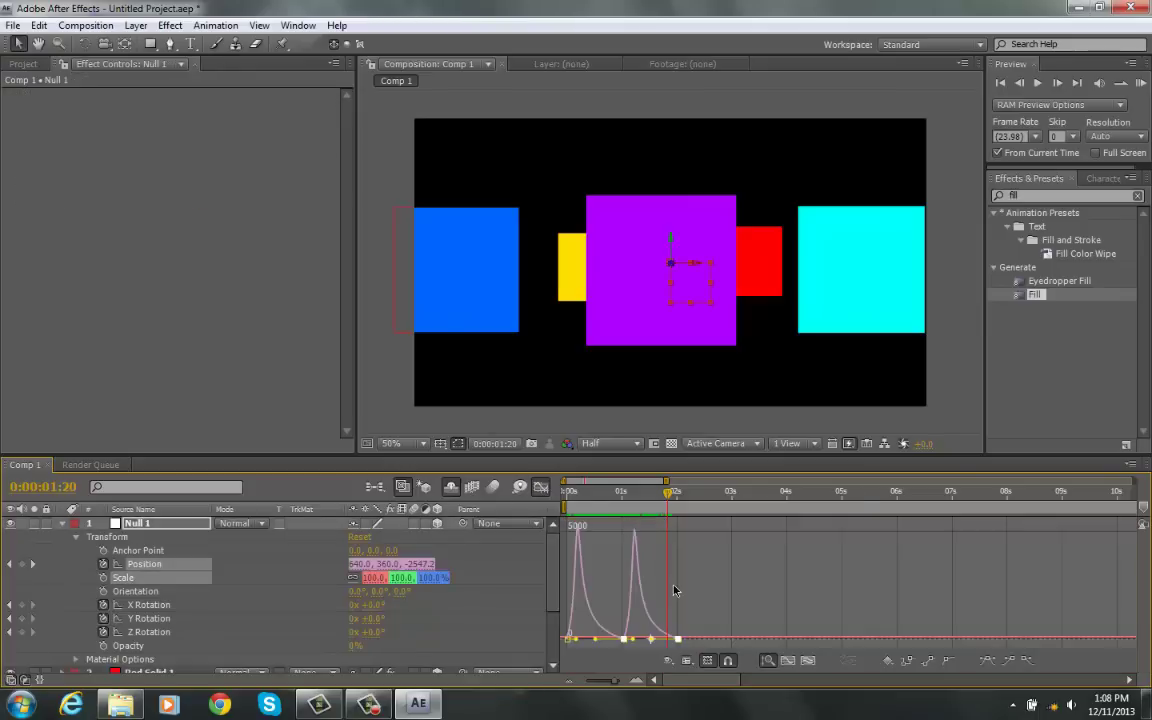
{"action": "left_click", "coordinate": [540, 488]}
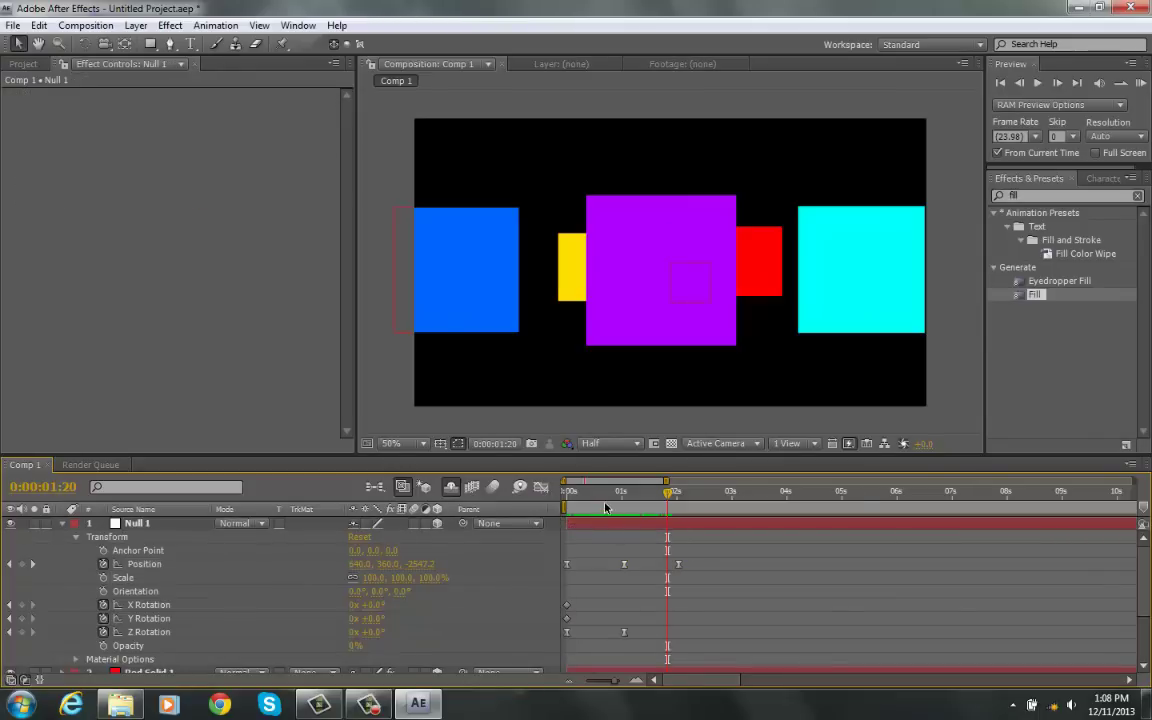
Step: Play a RAM preview of the six-solid animation from time zero, stopping at 0:00:01:01
{"action": "key", "text": "Home"}
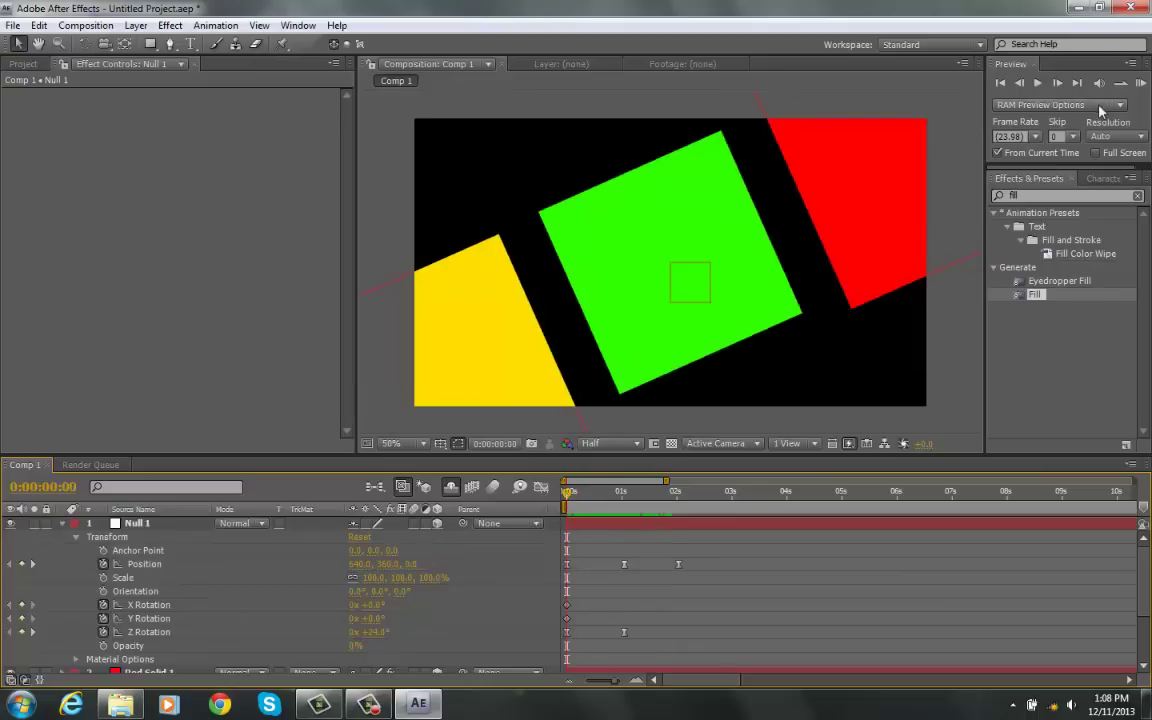
{"action": "left_click", "coordinate": [1140, 84]}
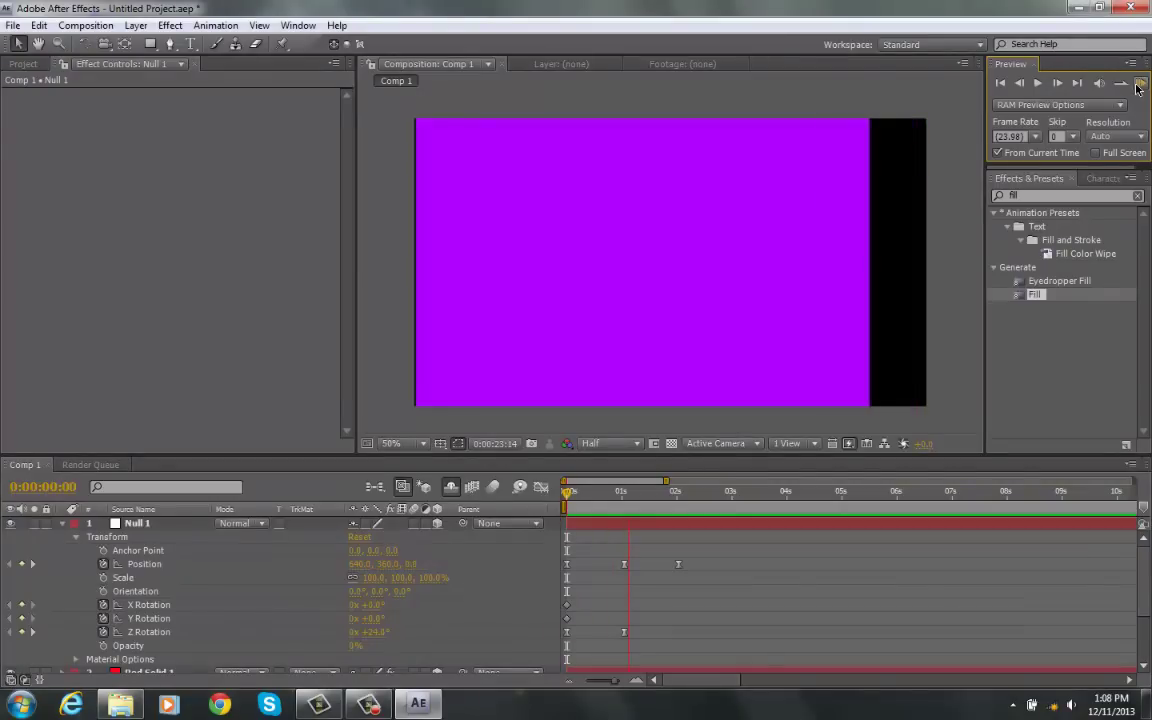
{"action": "mouse_move", "coordinate": [614, 499]}
{"action": "left_mouse_down"}
{"action": "mouse_move", "coordinate": [642, 507]}
{"action": "mouse_move", "coordinate": [627, 509]}
{"action": "left_mouse_up"}
{"action": "left_click", "coordinate": [626, 508]}
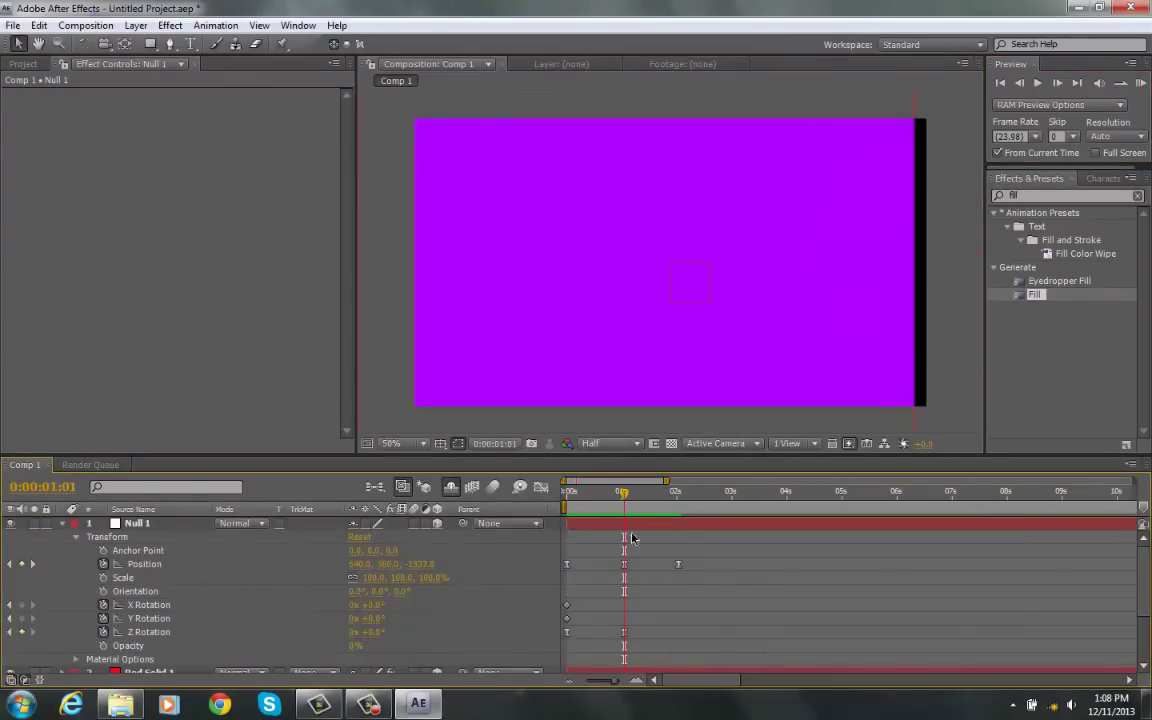
Step: At 0:00:02:01, move the purple solid much closer to the camera so it covers the middle squares
{"action": "left_click_drag", "start_coordinate": [627, 493], "coordinate": [679, 521]}
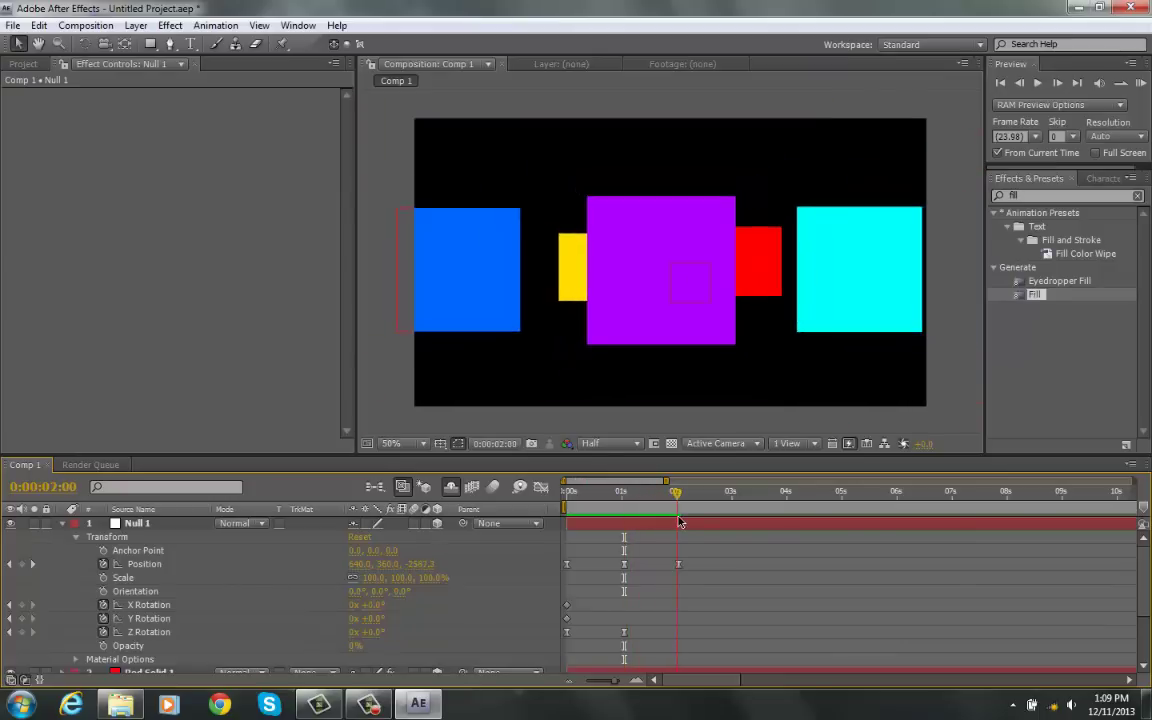
{"action": "left_click", "coordinate": [689, 286]}
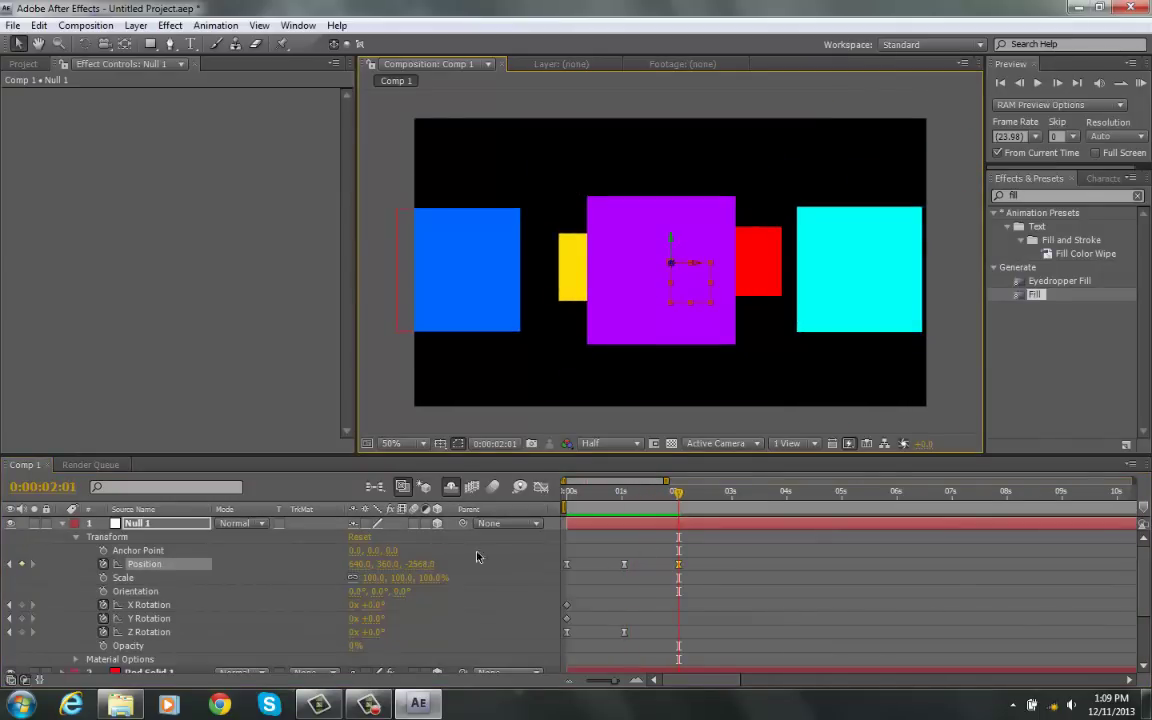
{"action": "scroll", "coordinate": [525, 557], "scroll_direction": "down", "scroll_amount": 2}
{"action": "left_click", "coordinate": [183, 587]}
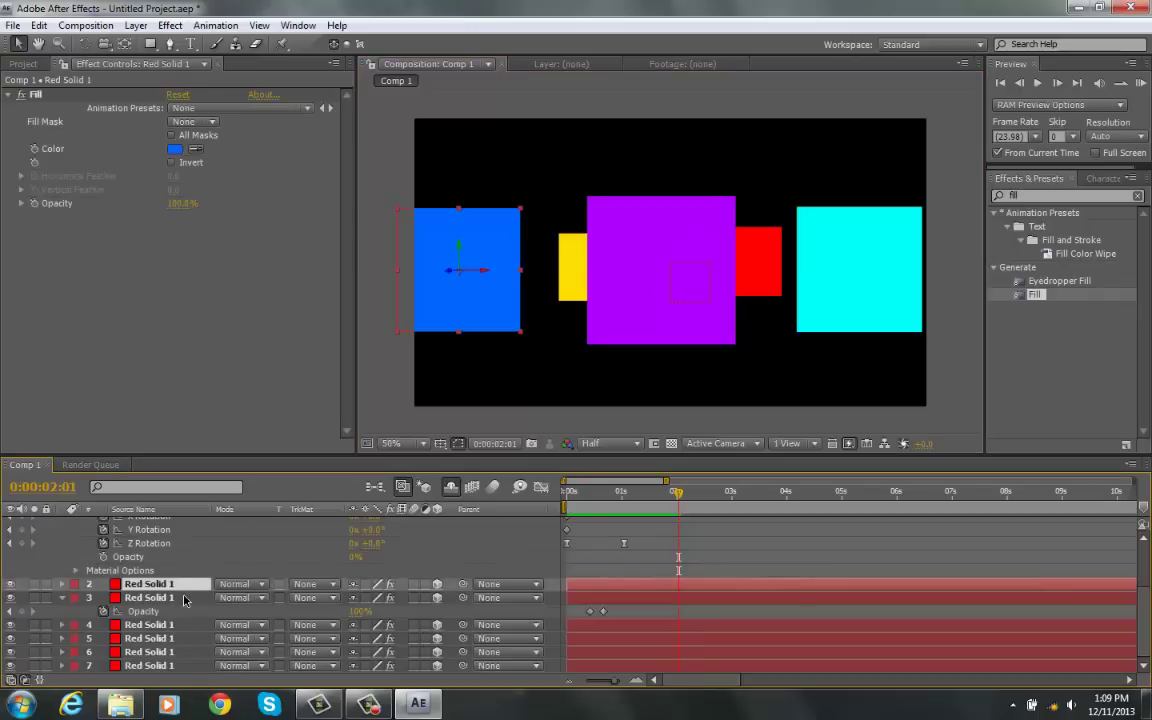
{"action": "left_click", "coordinate": [150, 597]}
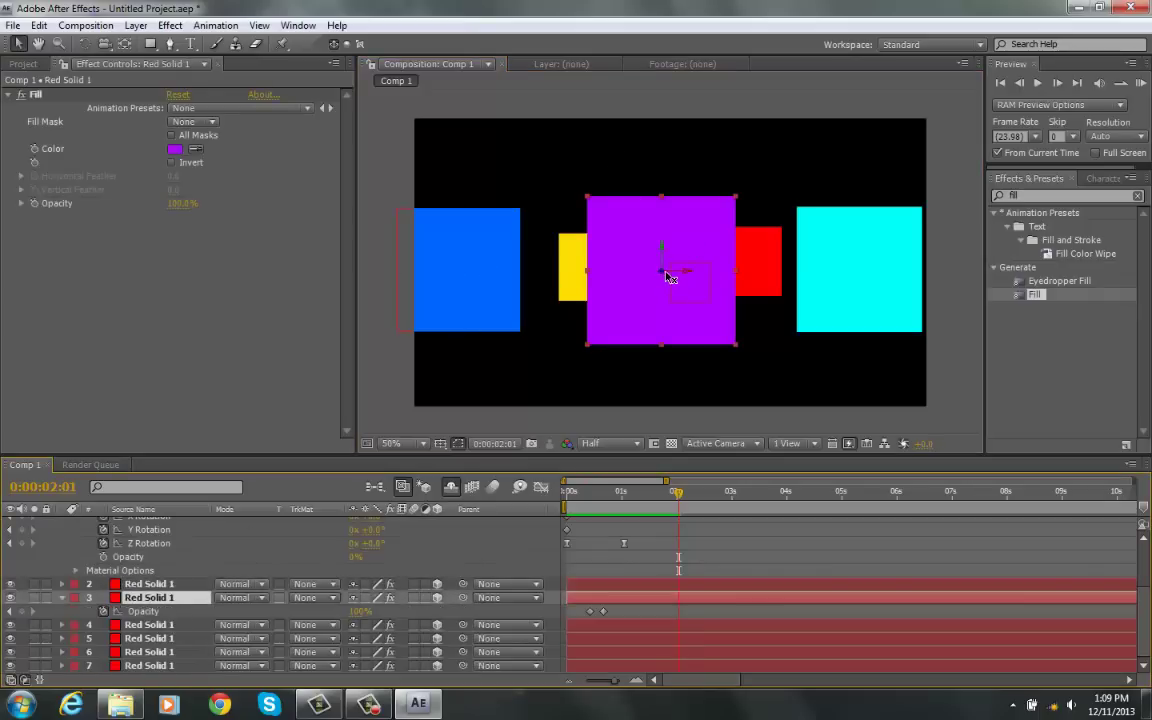
{"action": "left_click_drag", "start_coordinate": [665, 282], "coordinate": [307, 343]}
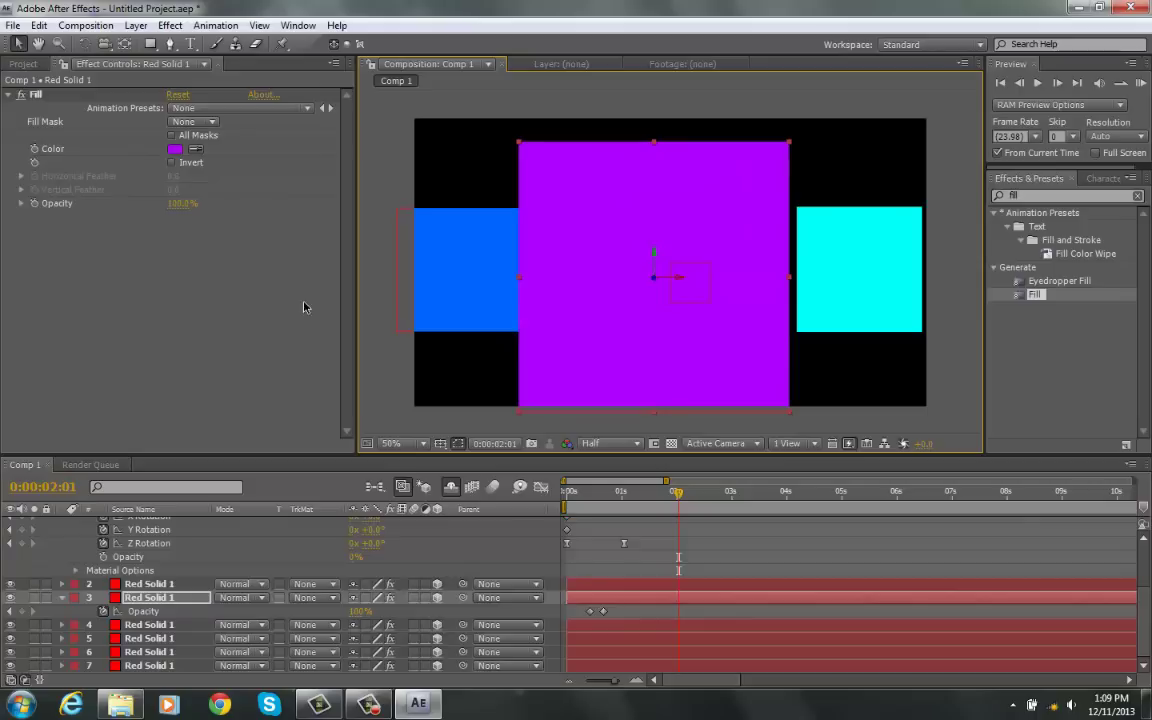
Step: Shift both of the purple solid's Opacity keyframes so the fade-in starts at 0:00:01:07, and scrub through it to 0:00:01:17
{"action": "left_click_drag", "start_coordinate": [678, 497], "coordinate": [636, 517]}
{"action": "mouse_move", "coordinate": [621, 618]}
{"action": "left_mouse_down"}
{"action": "mouse_move", "coordinate": [590, 613]}
{"action": "mouse_move", "coordinate": [638, 612]}
{"action": "left_mouse_up"}
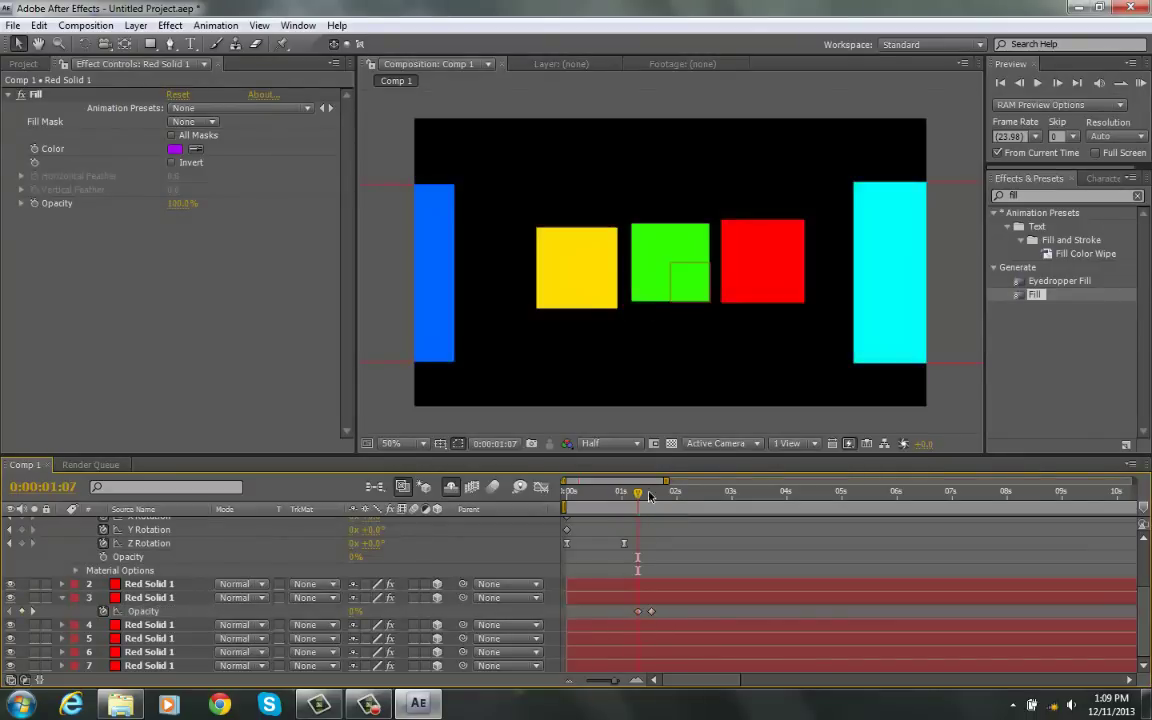
{"action": "left_click_drag", "start_coordinate": [647, 511], "coordinate": [666, 505]}
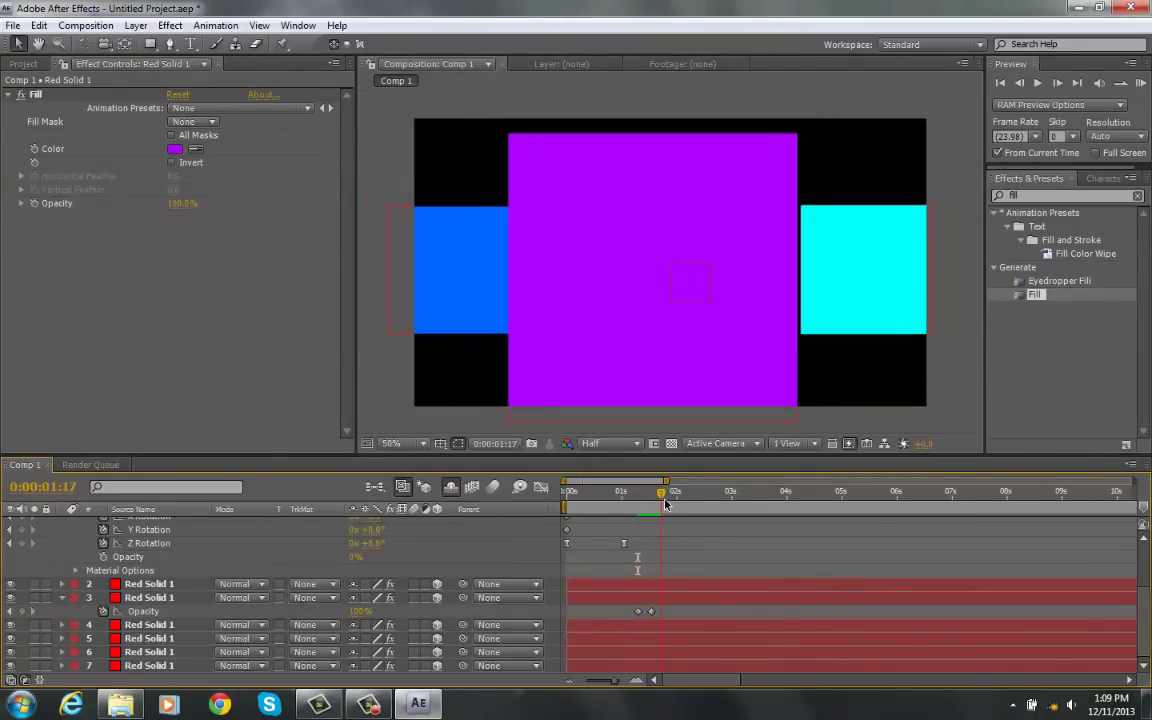
Step: Move the cyan and blue solids closer to the camera so they spread outward on either side of the purple solid
{"action": "left_click", "coordinate": [668, 628]}
{"action": "left_click_drag", "start_coordinate": [876, 274], "coordinate": [1031, 310]}
{"action": "left_click", "coordinate": [625, 640]}
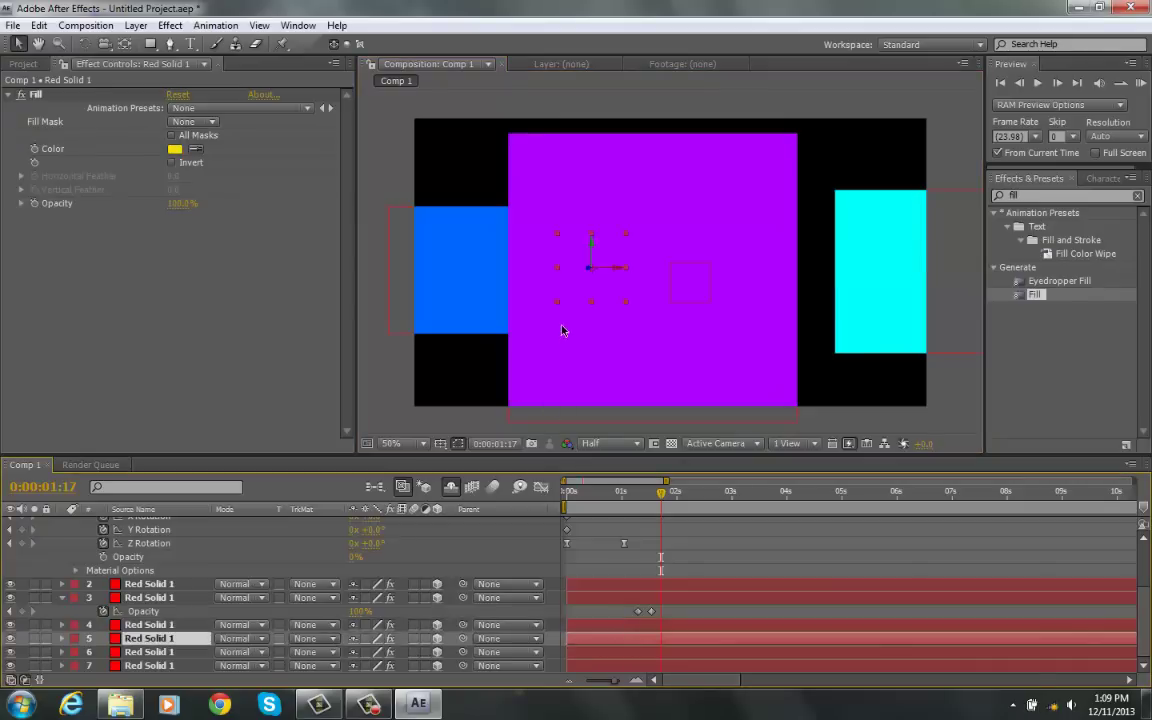
{"action": "left_click", "coordinate": [592, 626]}
{"action": "left_click", "coordinate": [613, 585]}
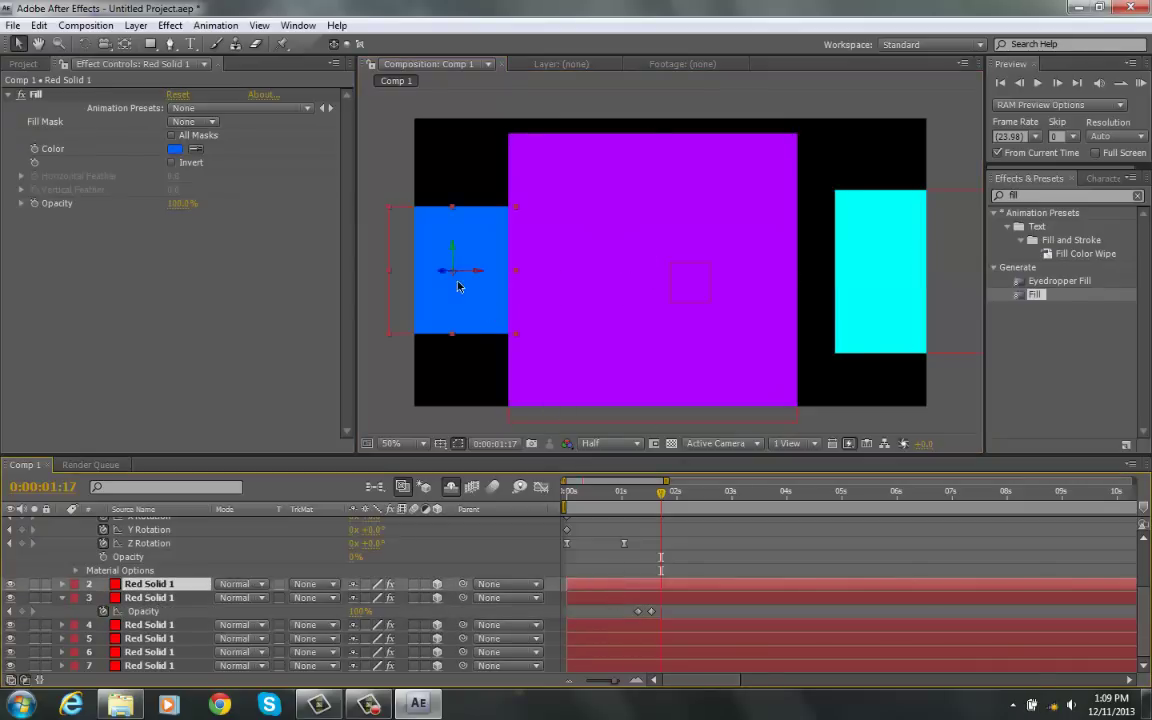
{"action": "left_click_drag", "start_coordinate": [443, 274], "coordinate": [260, 276]}
{"action": "left_click", "coordinate": [697, 552]}
{"action": "scroll", "coordinate": [702, 560], "scroll_direction": "up", "scroll_amount": 2}
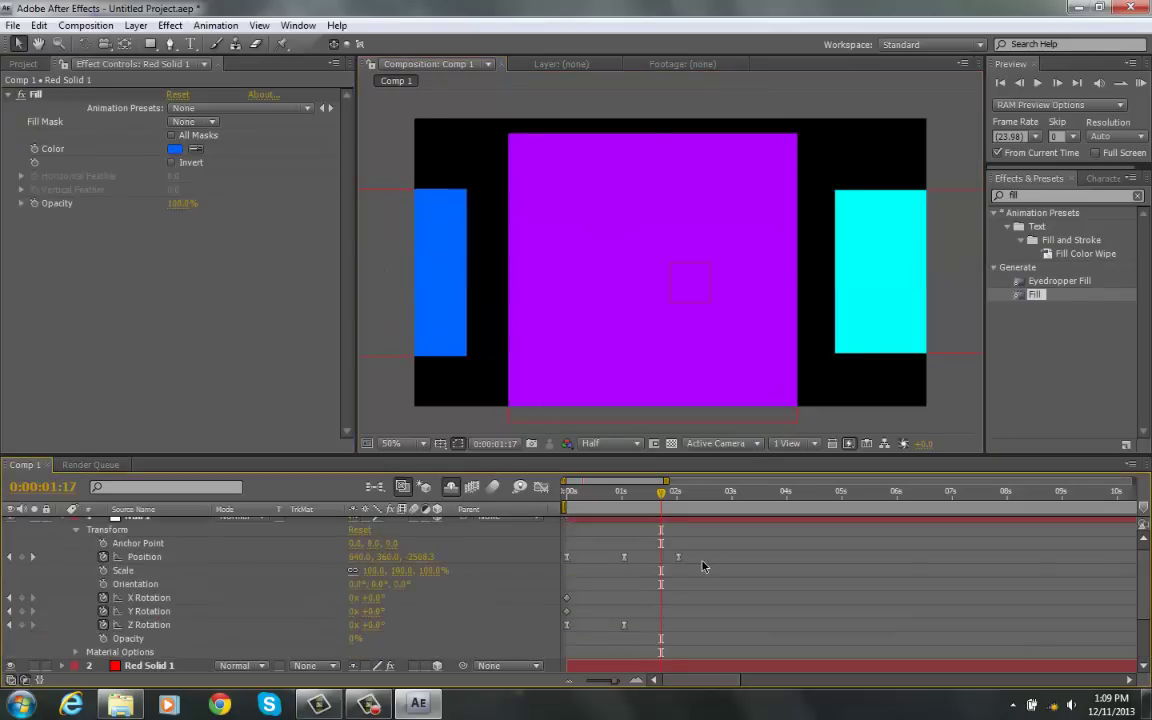
Step: Play a RAM preview of the animation from time zero with the repositioned solids and delayed purple fade-in
{"action": "left_click_drag", "start_coordinate": [664, 497], "coordinate": [522, 527]}
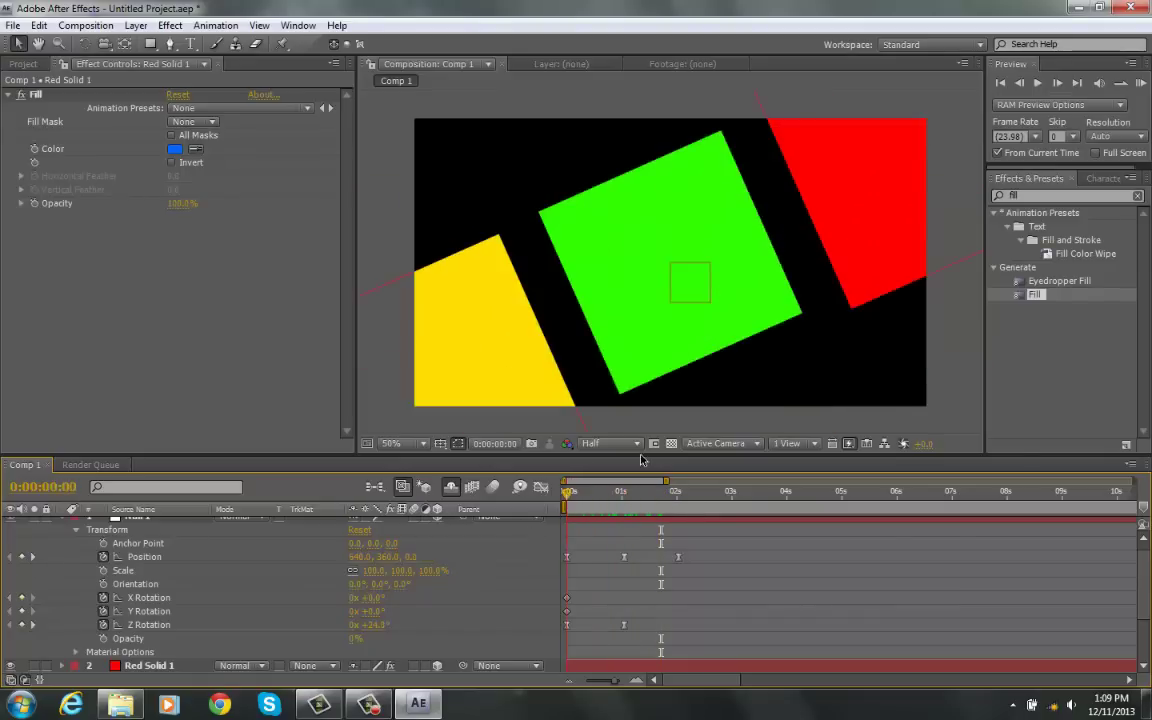
{"action": "left_click", "coordinate": [1140, 86]}
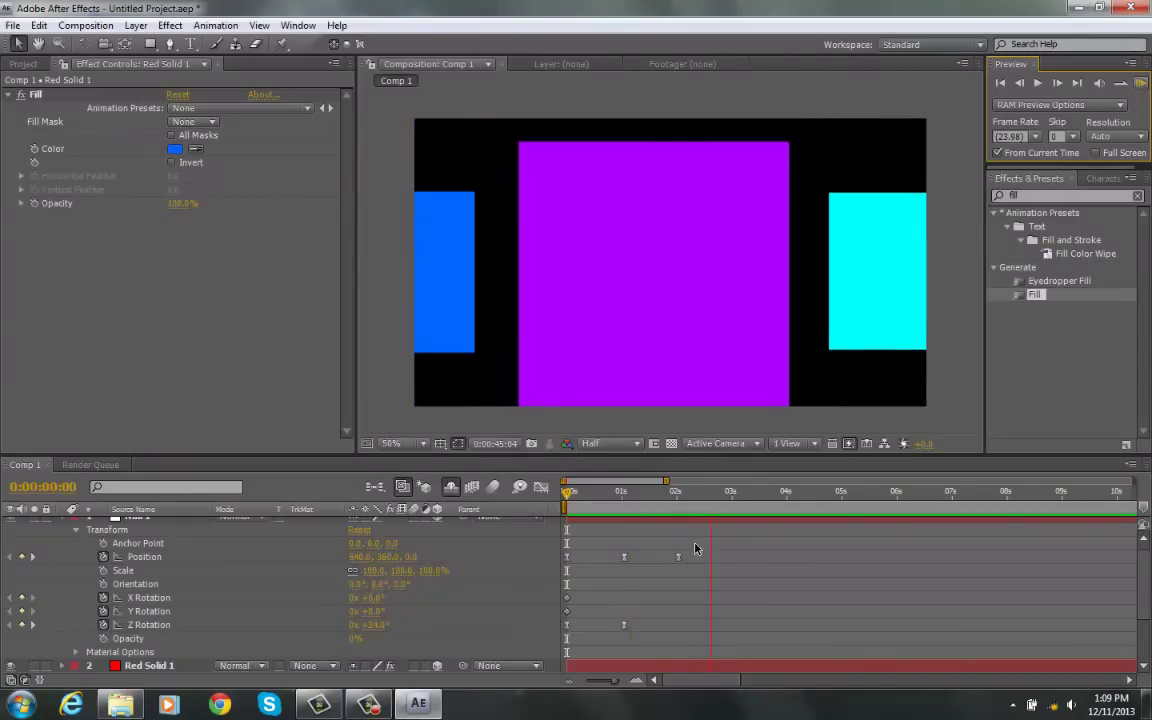
Step: At 0:00:02:01, pull the null farther back by setting its Z Position to -3224
{"action": "left_click", "coordinate": [678, 509]}
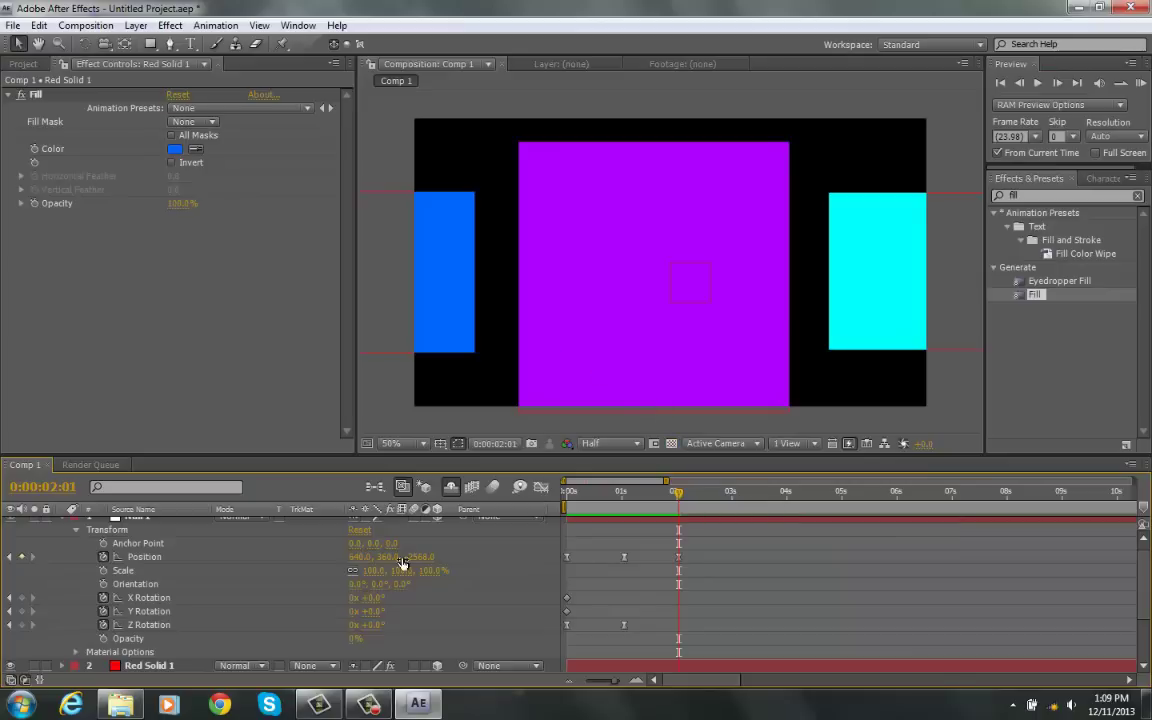
{"action": "left_click_drag", "start_coordinate": [428, 558], "coordinate": [8, 585]}
{"action": "left_click_drag", "start_coordinate": [420, 562], "coordinate": [378, 571]}
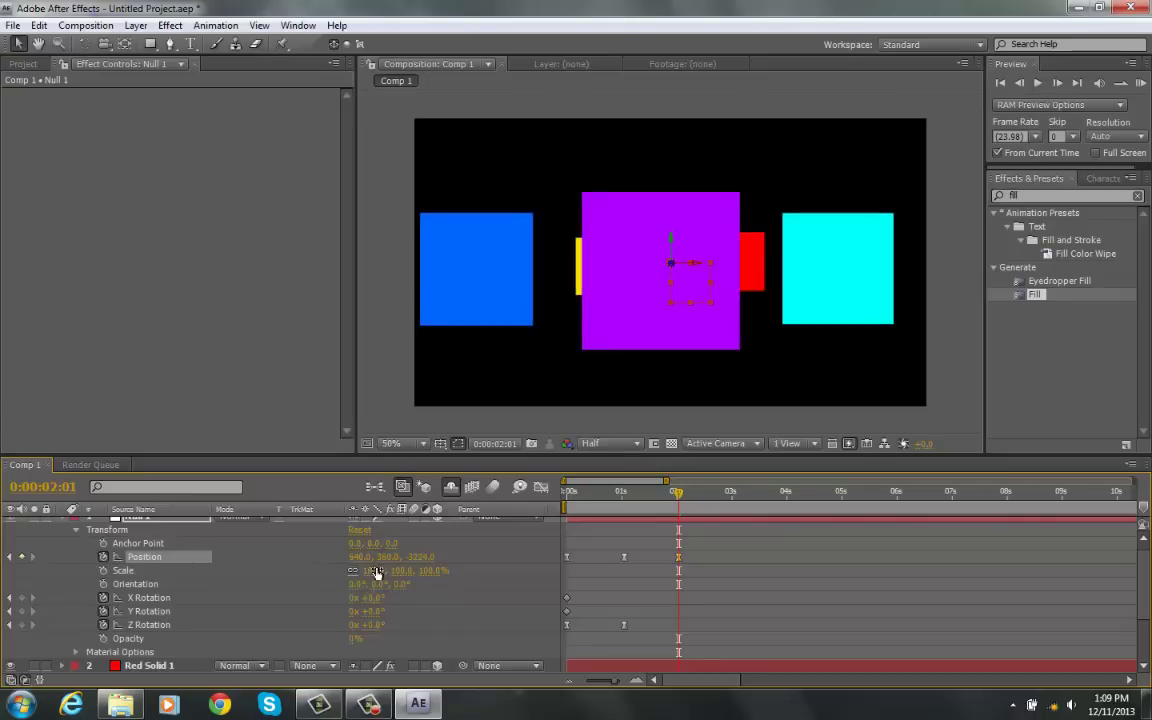
Step: At 0:00:02:01, keyframe the null's Z Rotation at -10° to tilt the camera view
{"action": "left_click_drag", "start_coordinate": [377, 631], "coordinate": [386, 631]}
{"action": "mouse_move", "coordinate": [682, 497]}
{"action": "left_mouse_down"}
{"action": "mouse_move", "coordinate": [586, 506]}
{"action": "mouse_move", "coordinate": [679, 521]}
{"action": "left_mouse_up"}
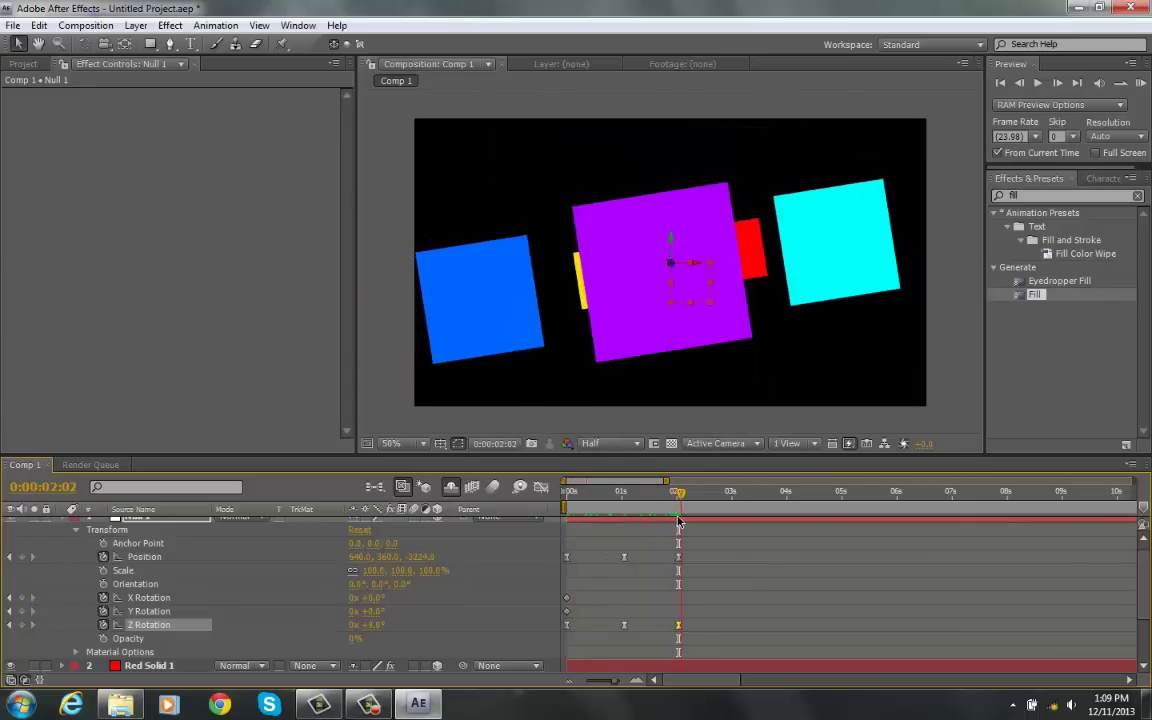
{"action": "mouse_move", "coordinate": [380, 630]}
{"action": "left_mouse_down"}
{"action": "mouse_move", "coordinate": [390, 632]}
{"action": "mouse_move", "coordinate": [376, 641]}
{"action": "left_mouse_up"}
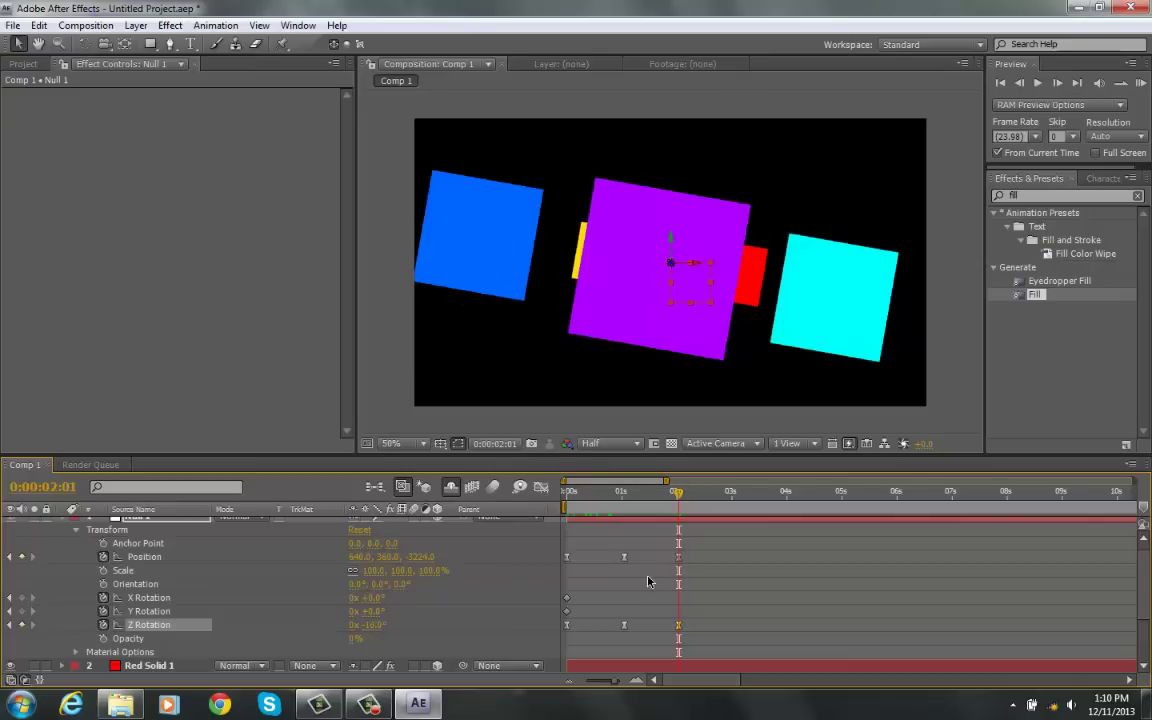
Step: Scrub the camera tilt between 0:00:01:01 and 0:00:02:01, and play a RAM preview from time zero
{"action": "left_click", "coordinate": [628, 518]}
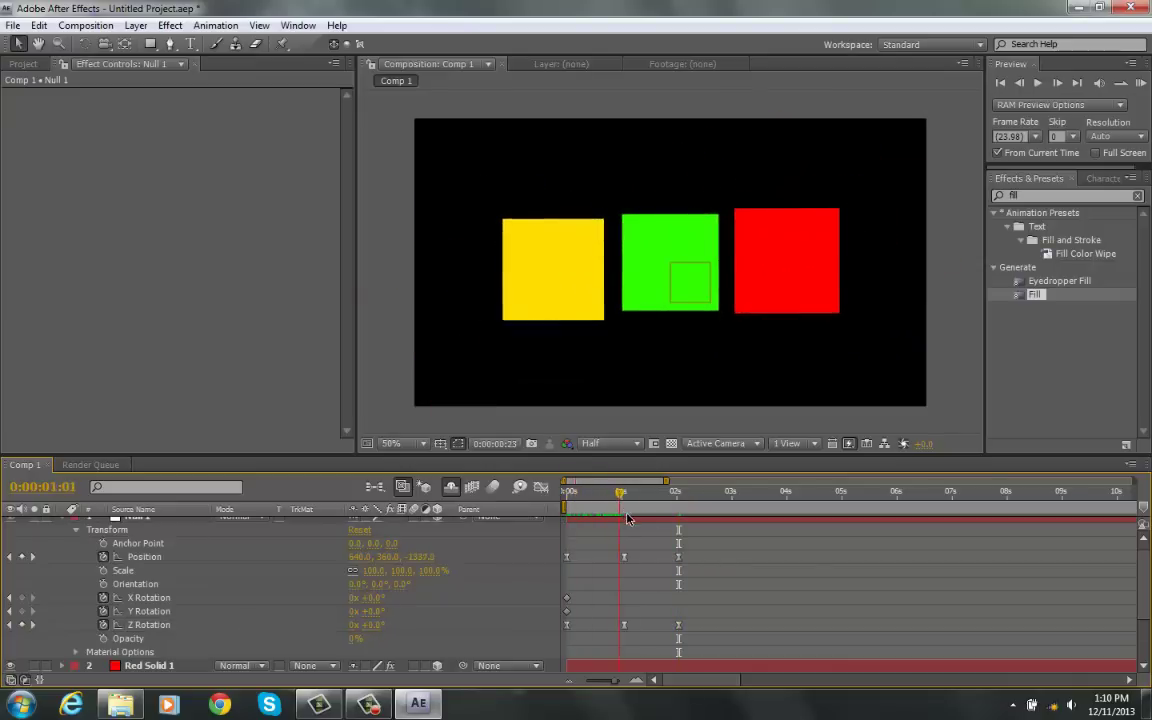
{"action": "left_click_drag", "start_coordinate": [628, 518], "coordinate": [679, 541]}
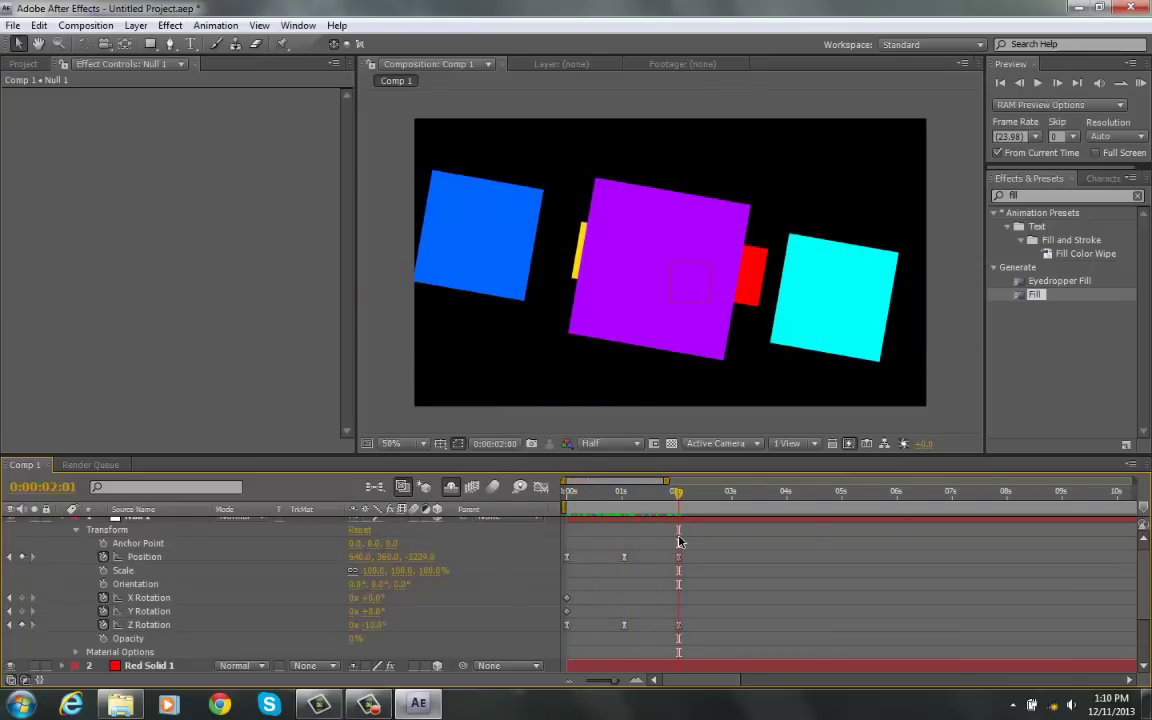
{"action": "key", "text": "Home"}
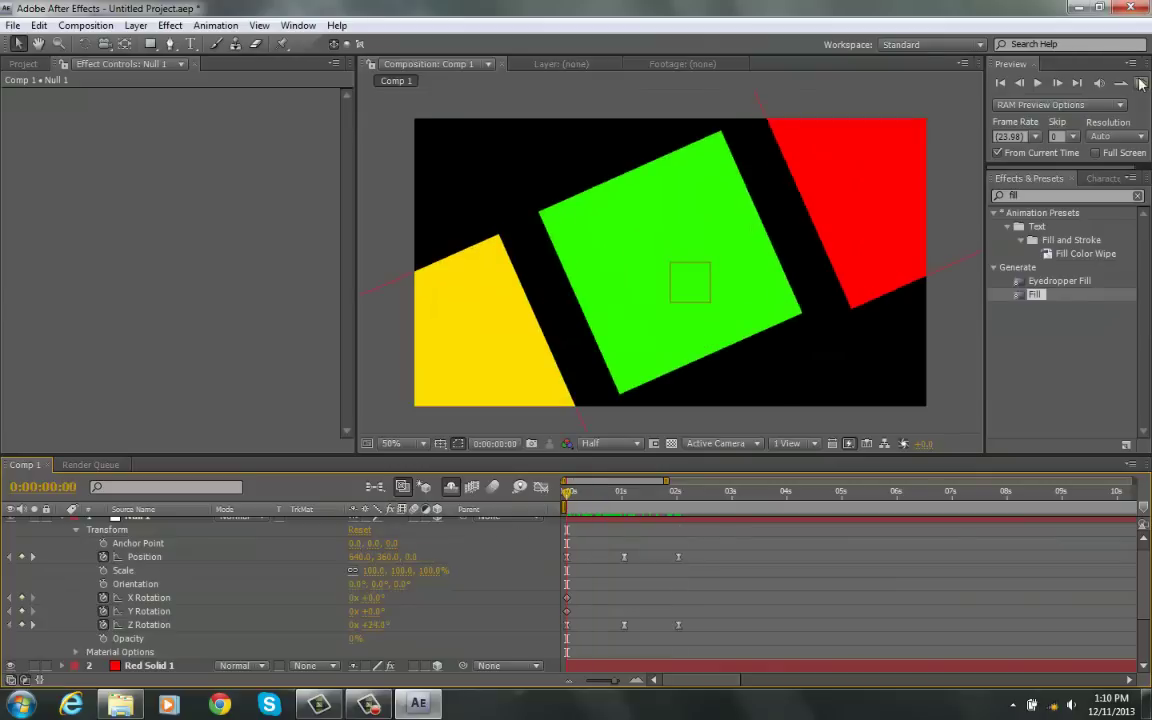
{"action": "left_click", "coordinate": [1141, 84]}
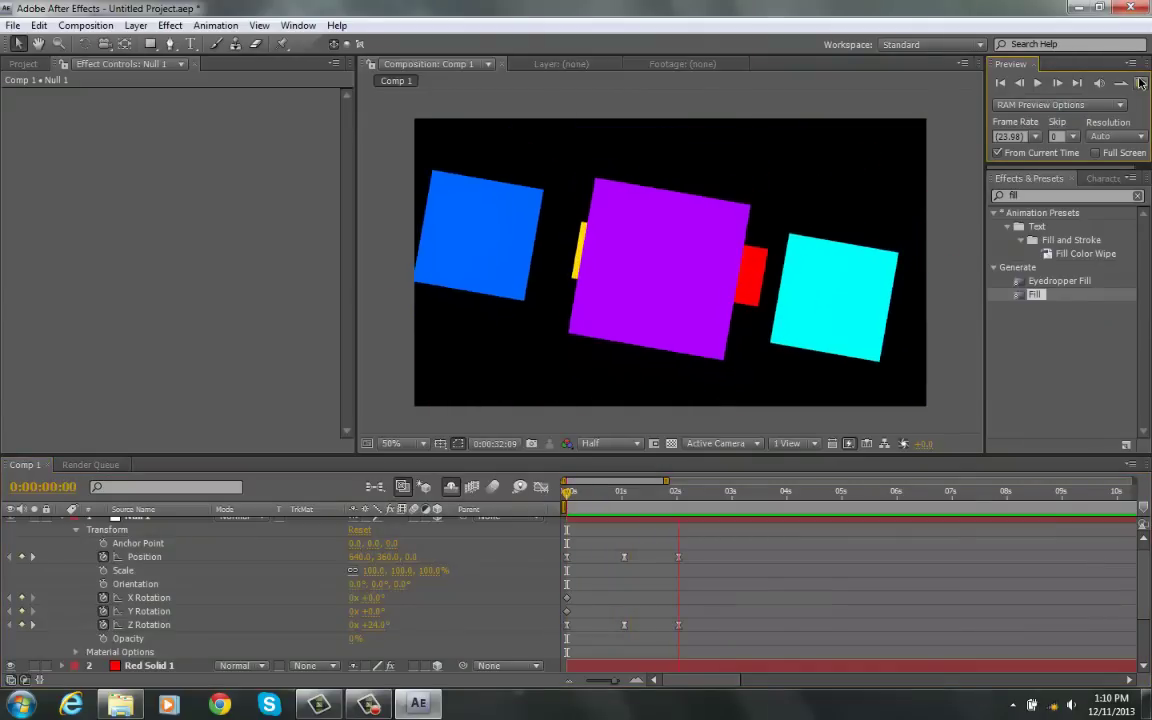
Step: At 0:00:03:00, pull the null farther back by setting its Z Position to -4330
{"action": "left_click", "coordinate": [680, 514]}
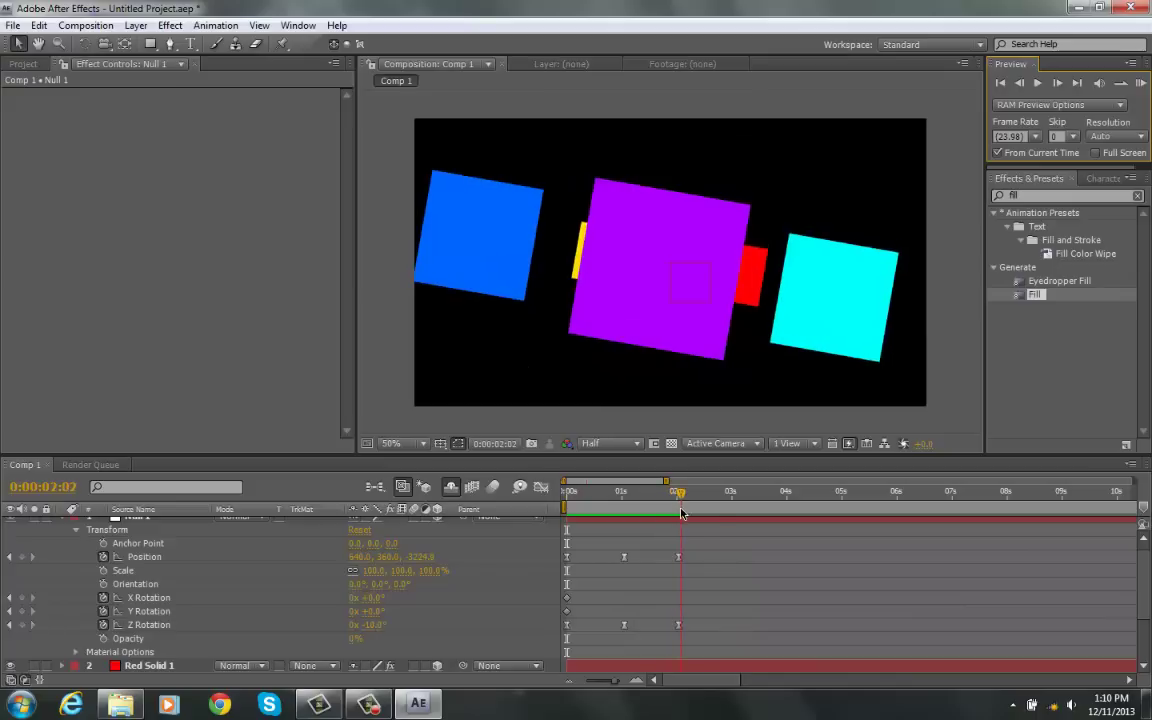
{"action": "left_click", "coordinate": [732, 516]}
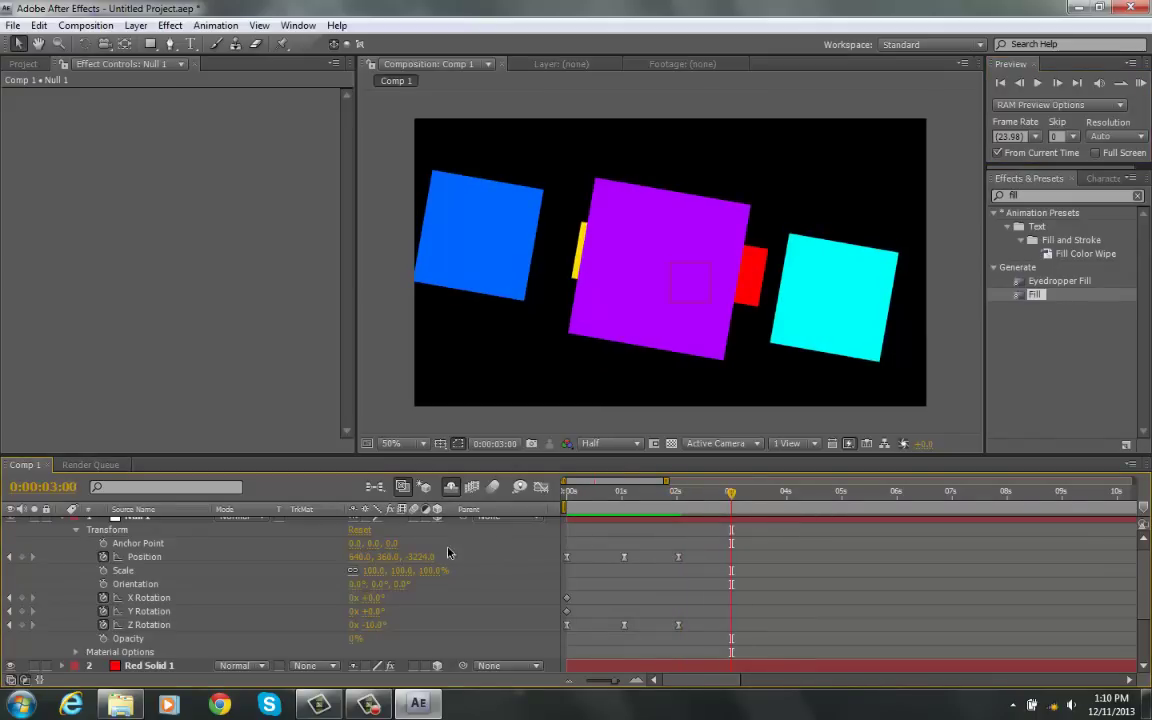
{"action": "left_click_drag", "start_coordinate": [434, 566], "coordinate": [17, 555]}
{"action": "left_click_drag", "start_coordinate": [430, 561], "coordinate": [6, 575]}
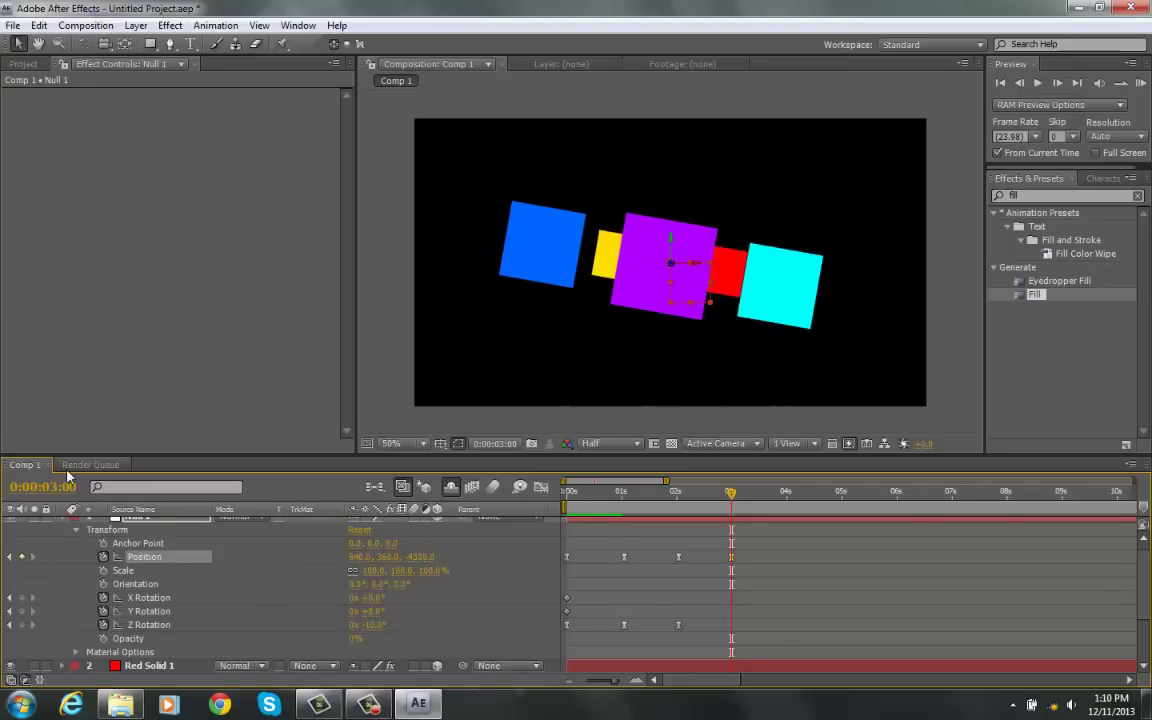
Step: Shrink the large blue solid so that a black border surrounds it within the frame
{"action": "scroll", "coordinate": [155, 655], "scroll_direction": "down", "scroll_amount": 1}
{"action": "left_click", "coordinate": [157, 627]}
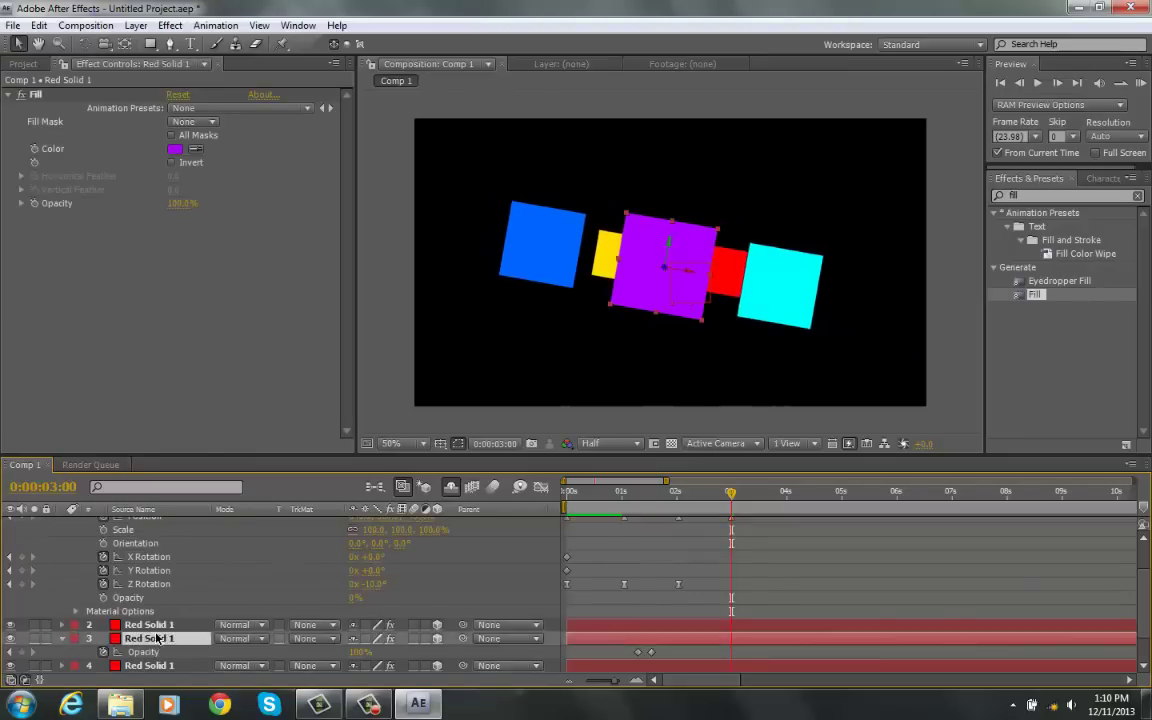
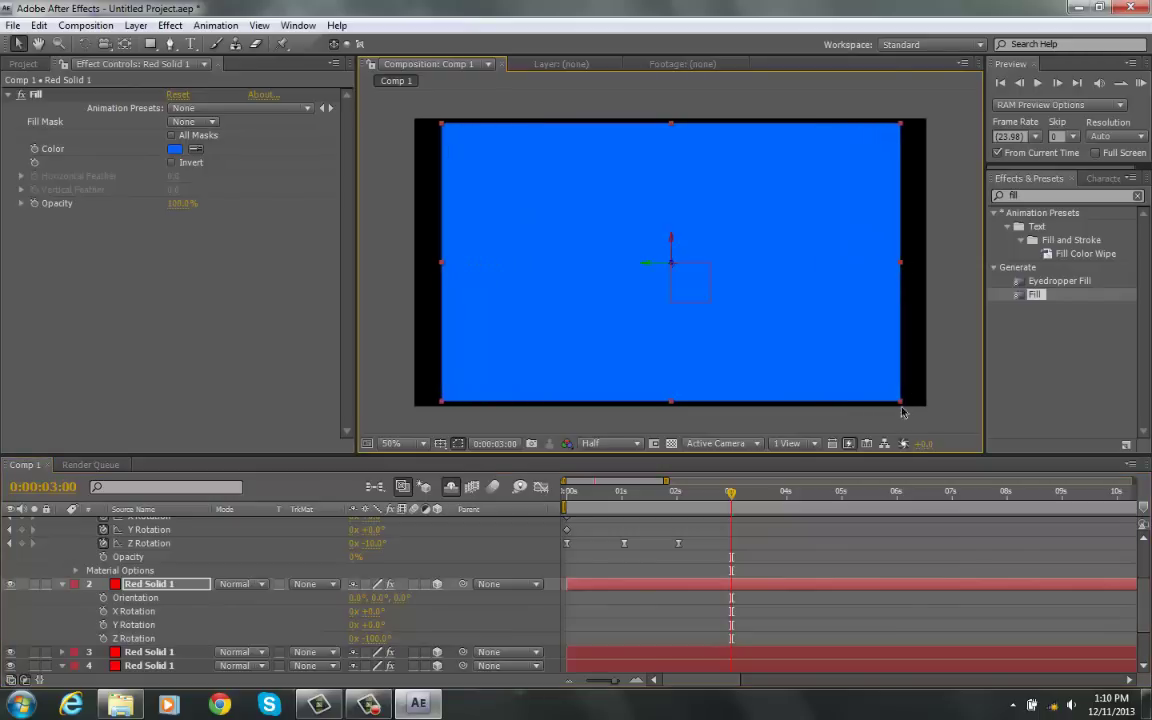
{"action": "left_click_drag", "start_coordinate": [902, 404], "coordinate": [883, 380]}
{"action": "left_click", "coordinate": [865, 545]}
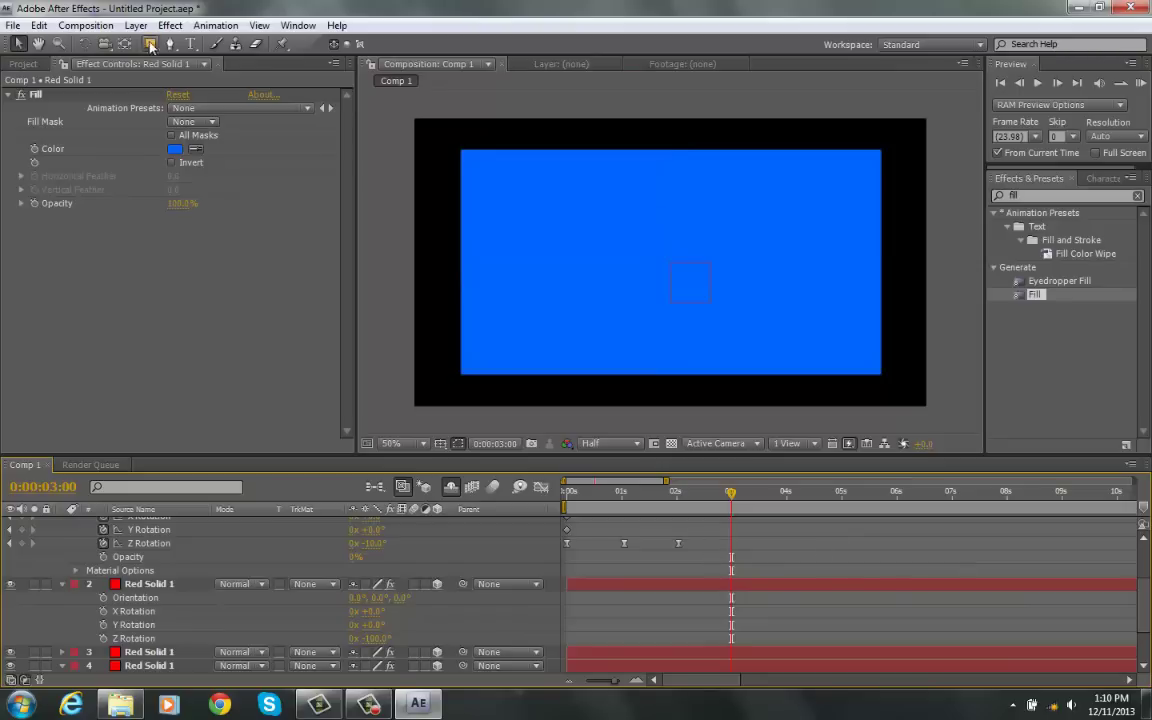
{"action": "left_click", "coordinate": [151, 44]}
{"action": "double_click", "coordinate": [153, 46]}
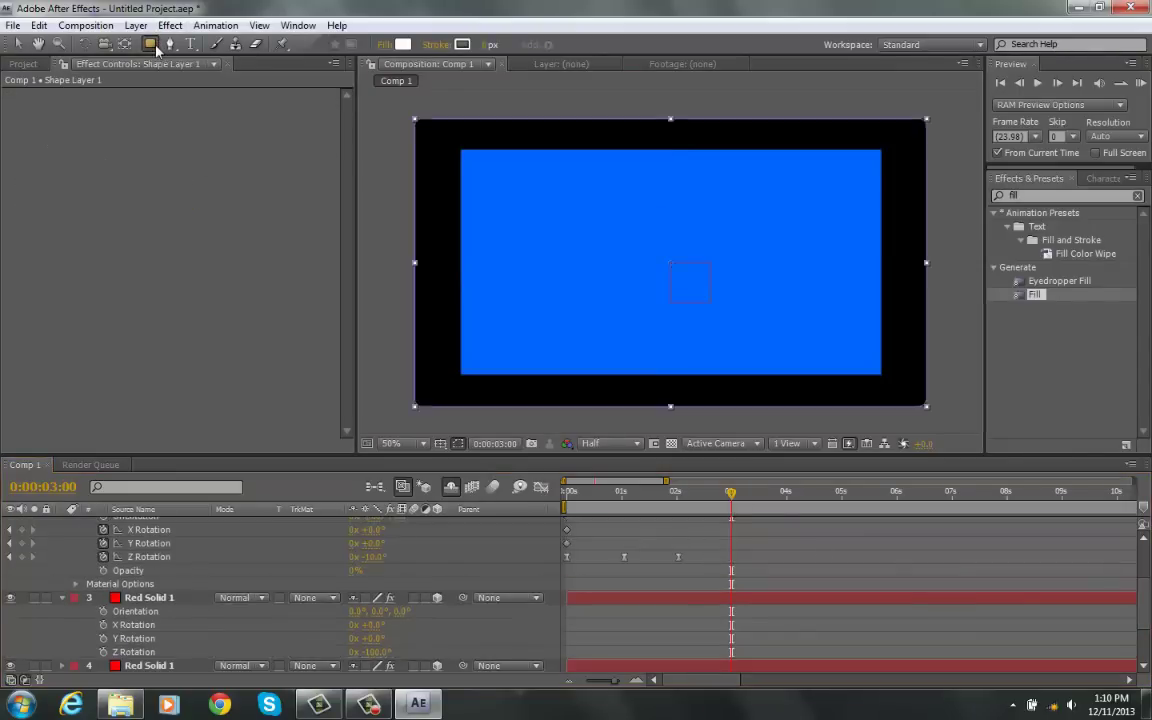
{"action": "key", "text": "ctrl+z"}
Step: Select the large blue solid and apply a full-size rounded rectangle mask to it
{"action": "scroll", "coordinate": [678, 589], "scroll_direction": "down", "scroll_amount": 2}
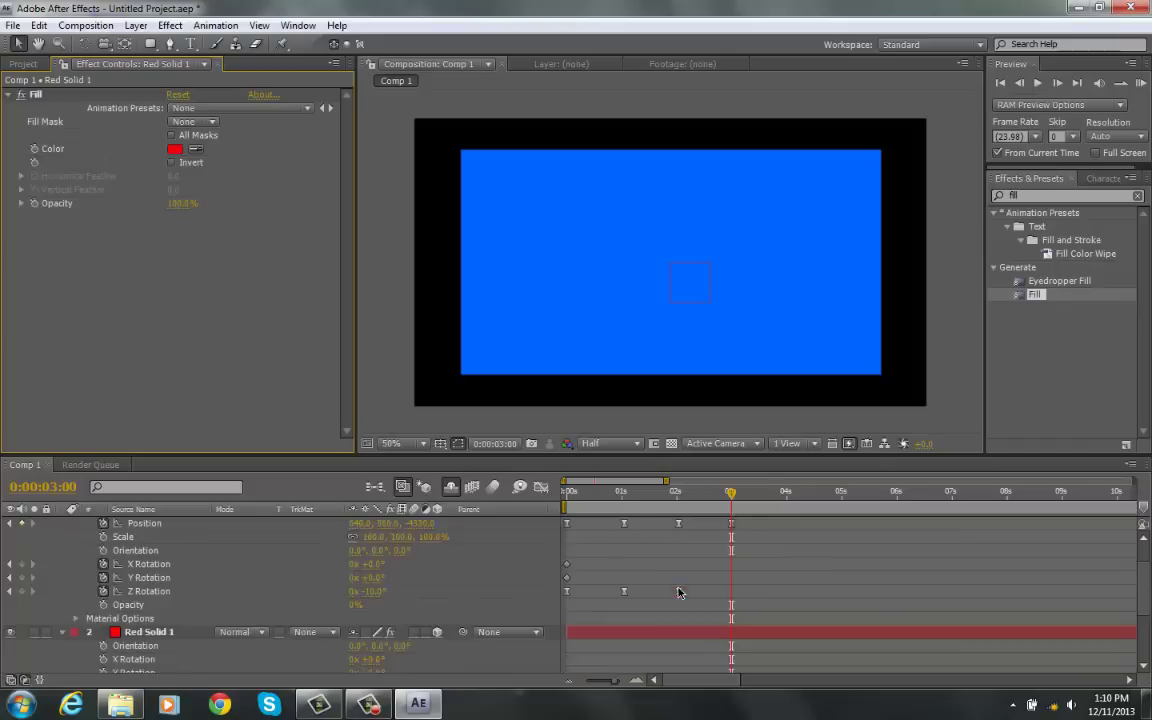
{"action": "left_click", "coordinate": [635, 595]}
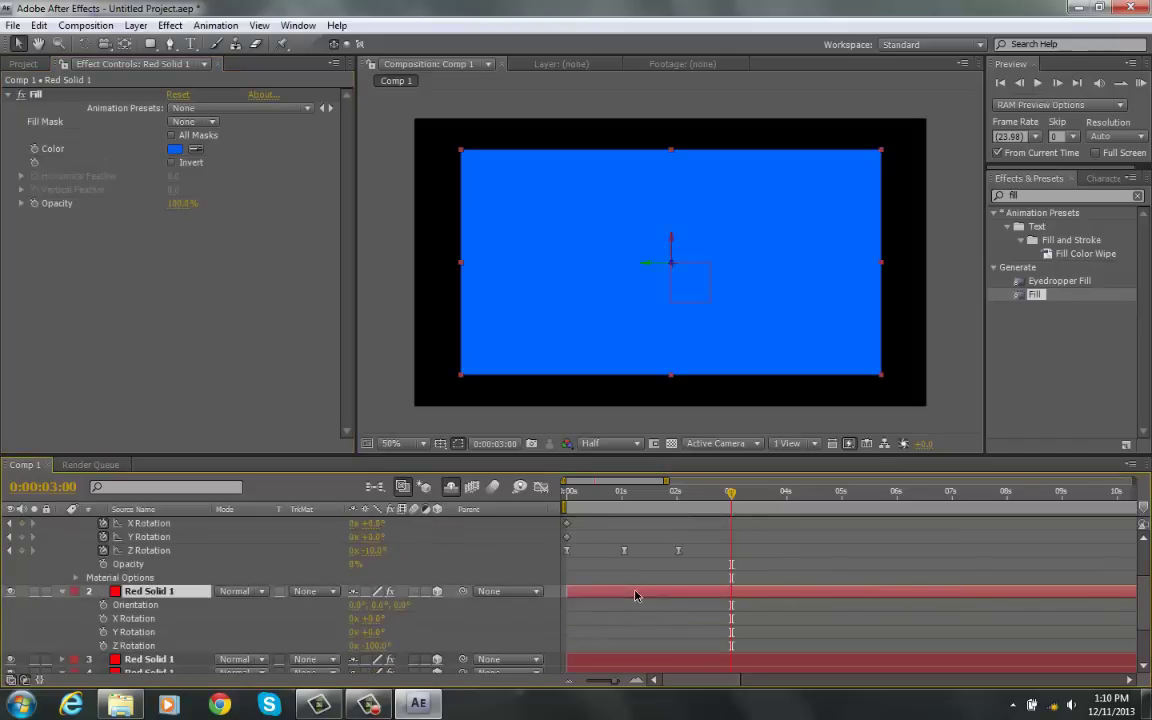
{"action": "double_click", "coordinate": [150, 45]}
{"action": "key", "text": "v"}
{"action": "left_click", "coordinate": [778, 582]}
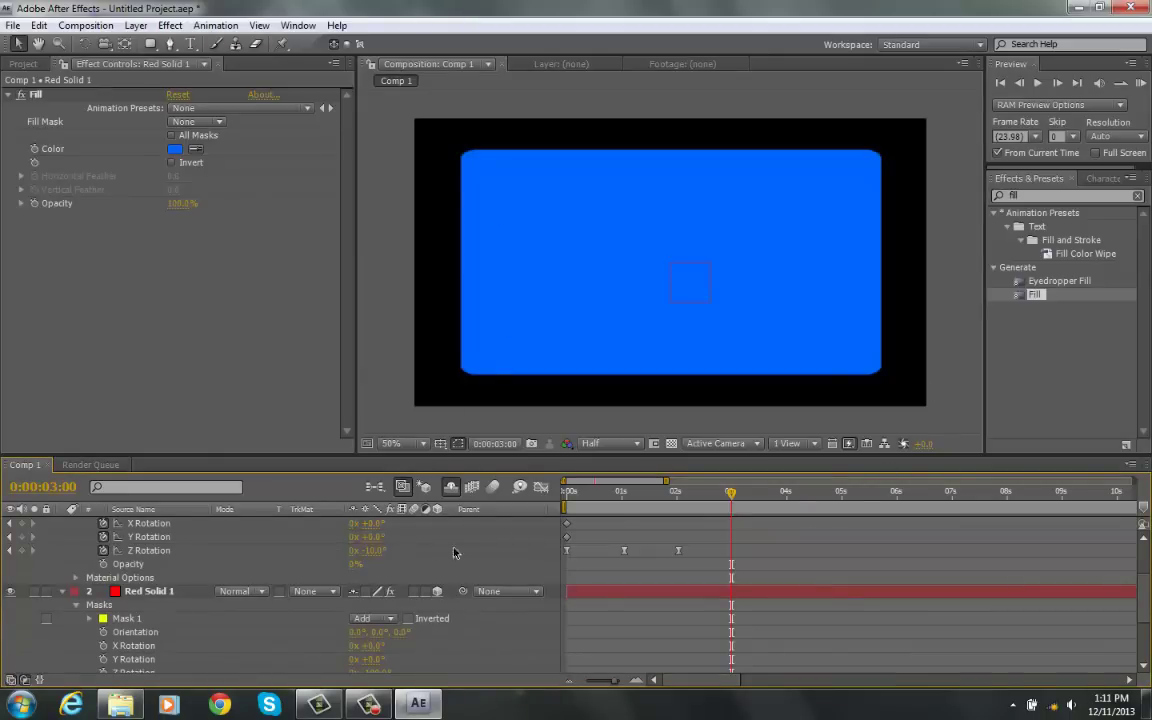
Step: Add a new text layer reading "MOTION GRAPHICS"
{"action": "scroll", "coordinate": [454, 553], "scroll_direction": "up", "scroll_amount": 2}
{"action": "scroll", "coordinate": [473, 558], "scroll_direction": "down", "scroll_amount": 2}
{"action": "left_click", "coordinate": [136, 25]}
{"action": "mouse_move", "coordinate": [150, 42]}
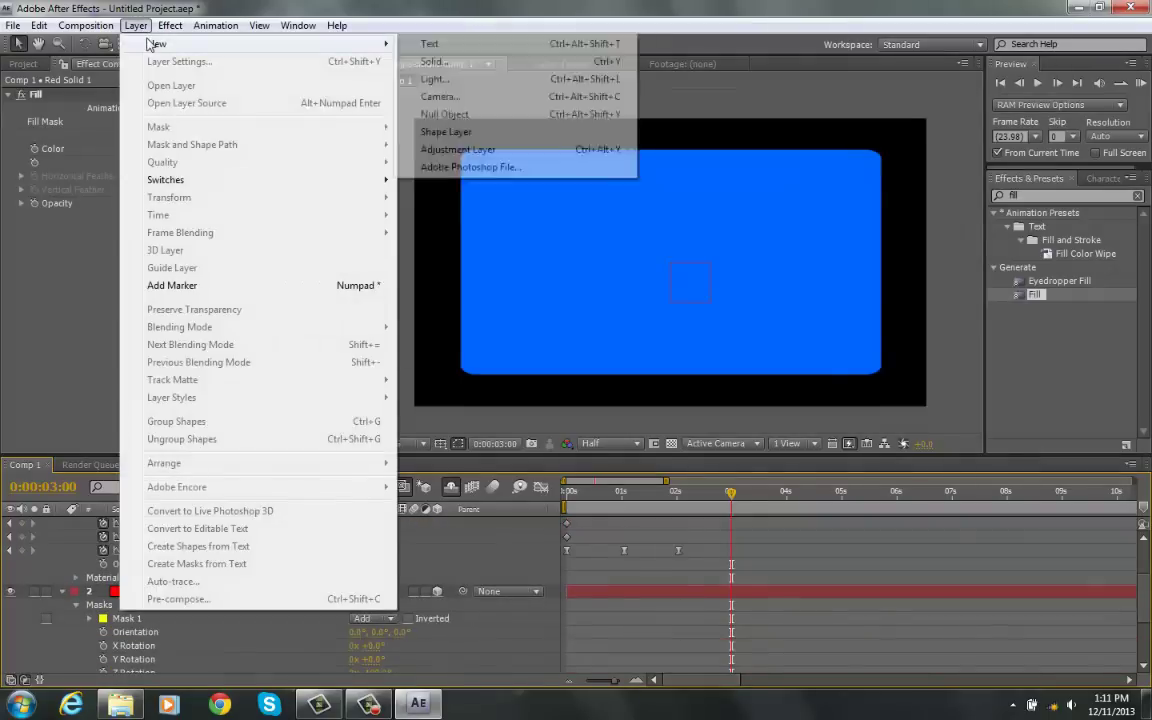
{"action": "left_click", "coordinate": [478, 44]}
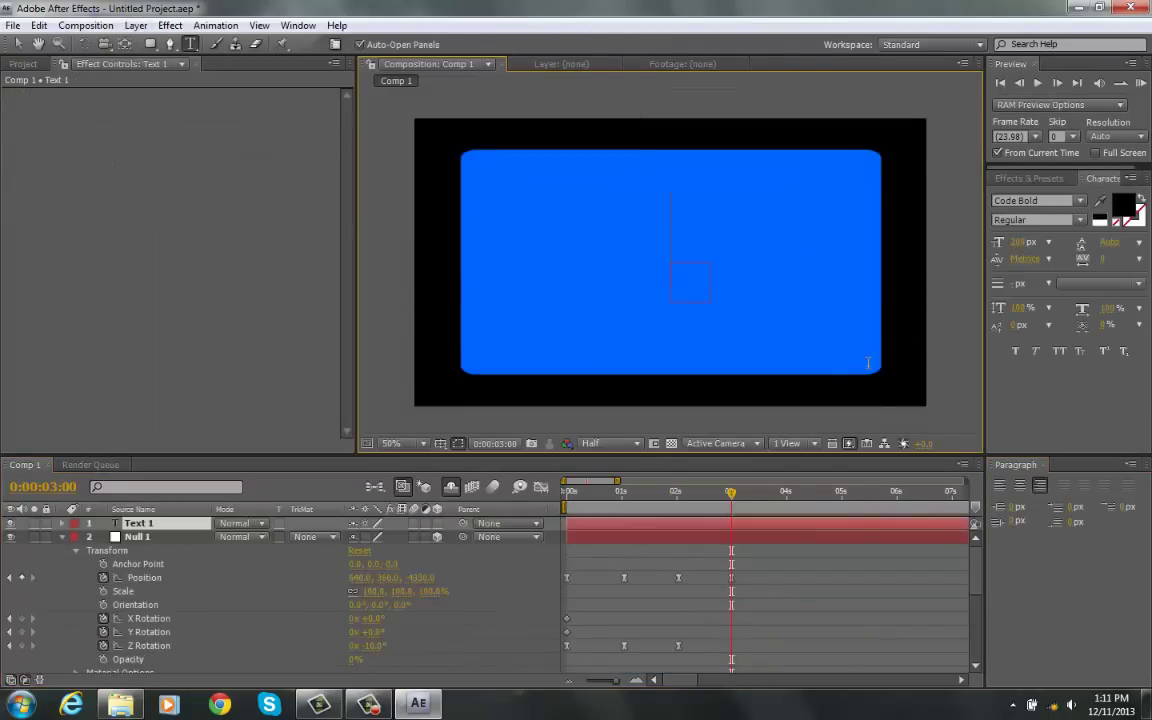
{"action": "type", "text": "MOTION GRAP"}
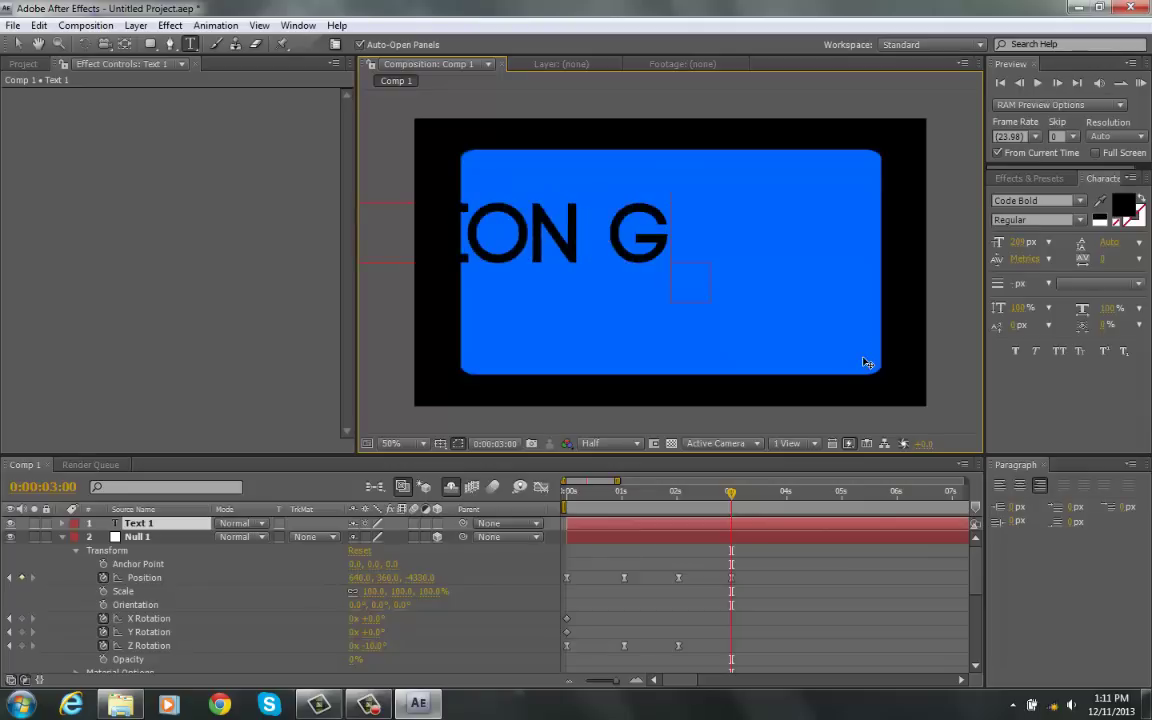
{"action": "type", "text": "HICS"}
Step: Format the whole text with a white (FFFFFF) fill and a font size of 97 px
{"action": "key", "text": "ctrl+a"}
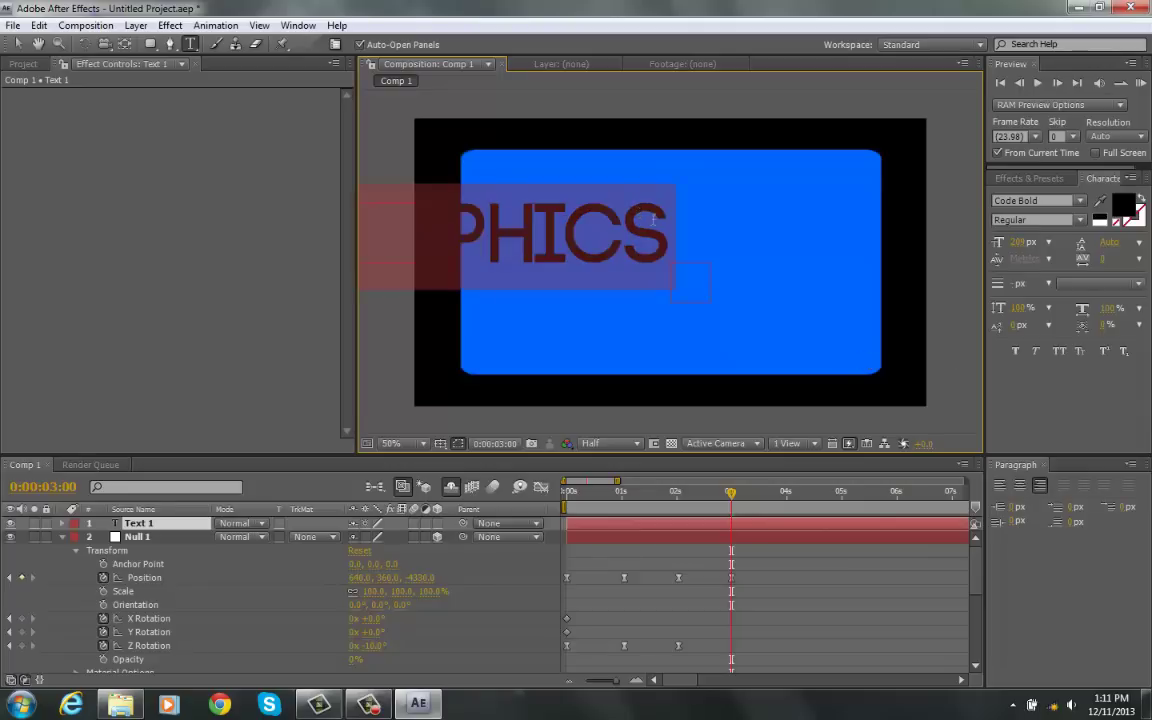
{"action": "left_click", "coordinate": [1117, 210]}
{"action": "left_click_drag", "start_coordinate": [525, 305], "coordinate": [391, 251]}
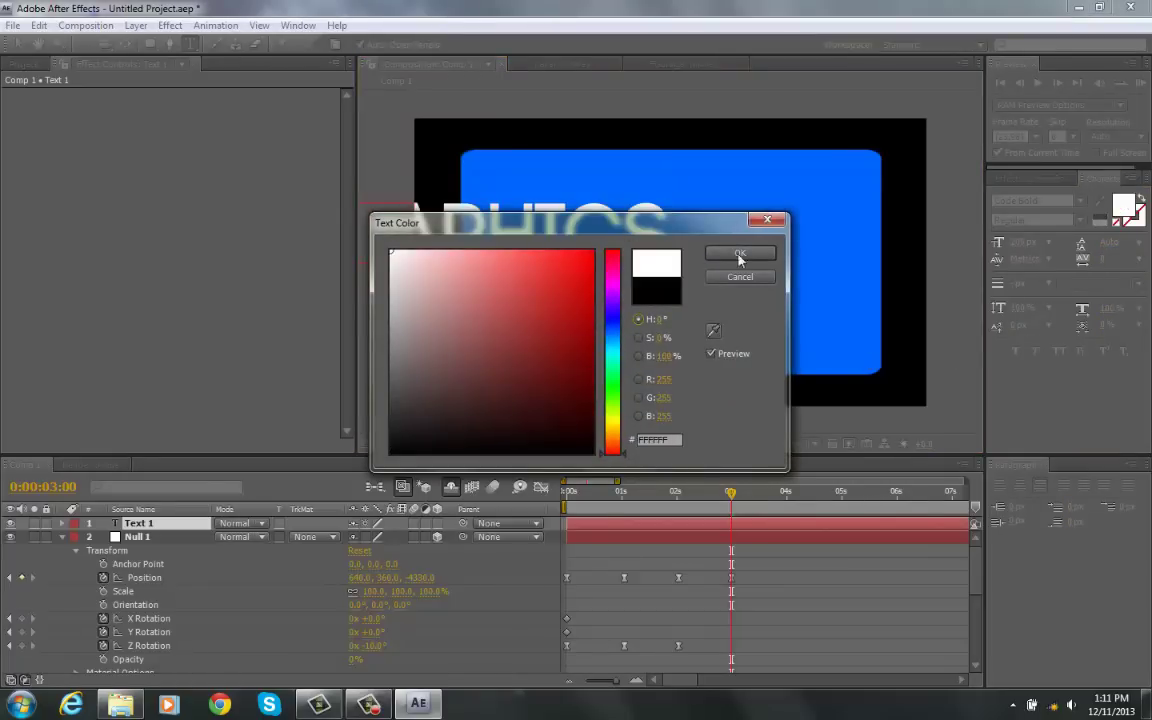
{"action": "left_click", "coordinate": [739, 257]}
{"action": "left_click_drag", "start_coordinate": [1035, 247], "coordinate": [975, 248]}
Step: Center the MOTION GRAPHICS text on the large blue solid
{"action": "left_click", "coordinate": [16, 45]}
{"action": "left_click_drag", "start_coordinate": [486, 234], "coordinate": [679, 270]}
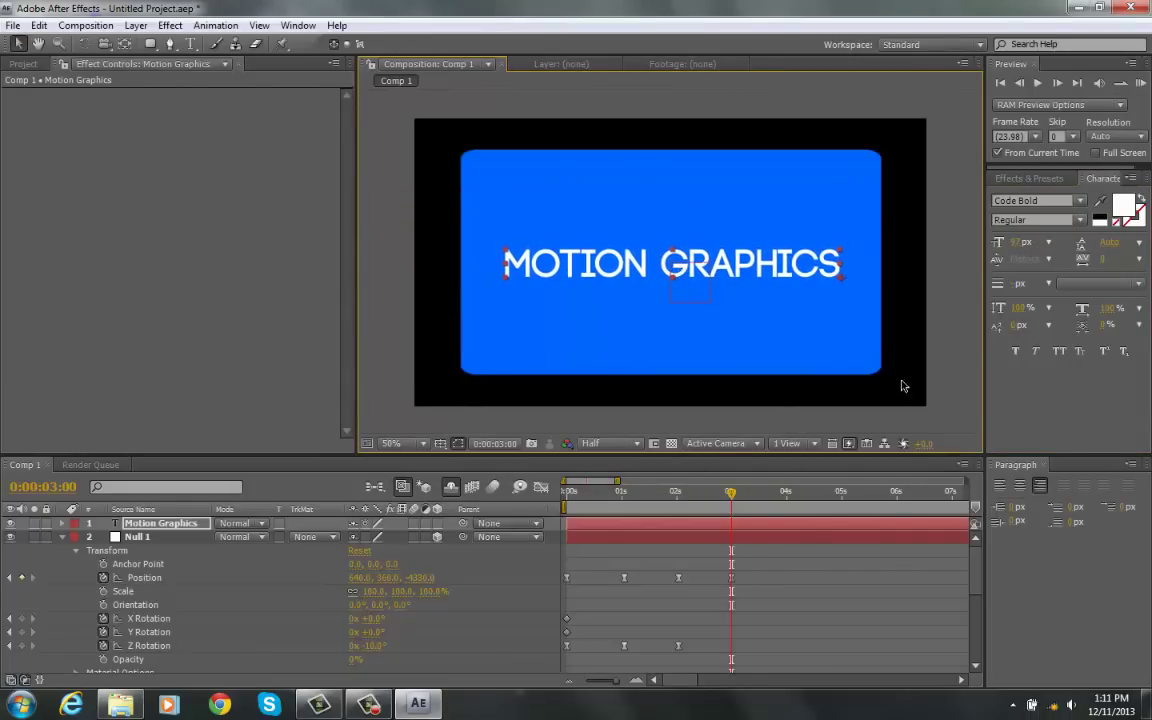
{"action": "left_click", "coordinate": [1055, 465]}
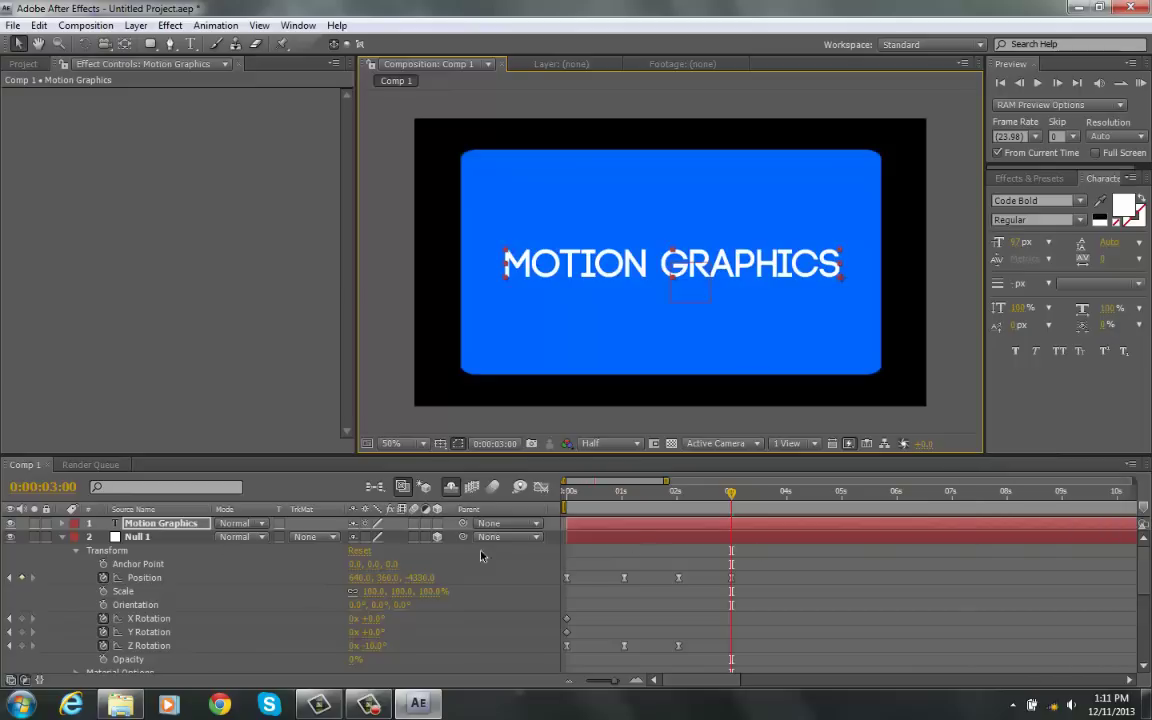
Step: Make the Motion Graphics text layer 3D and paste the small blue solid's Position onto it
{"action": "left_click", "coordinate": [64, 537]}
{"action": "left_click", "coordinate": [437, 524]}
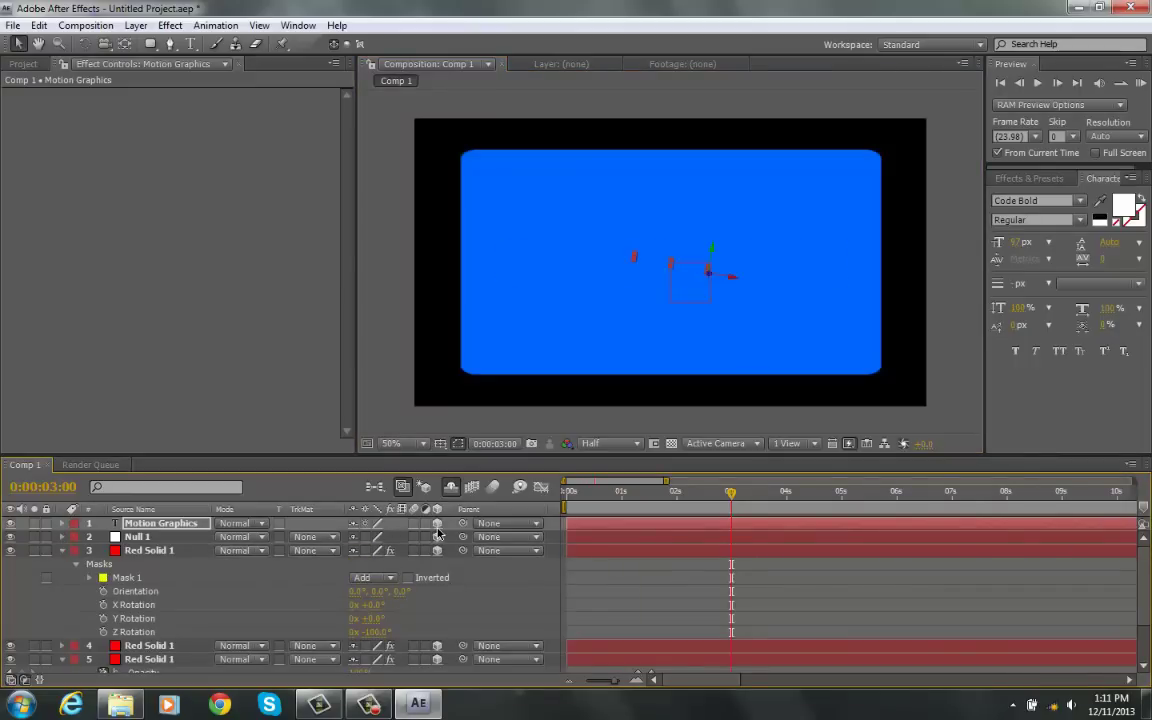
{"action": "scroll", "coordinate": [160, 580], "scroll_direction": "down", "scroll_amount": 2}
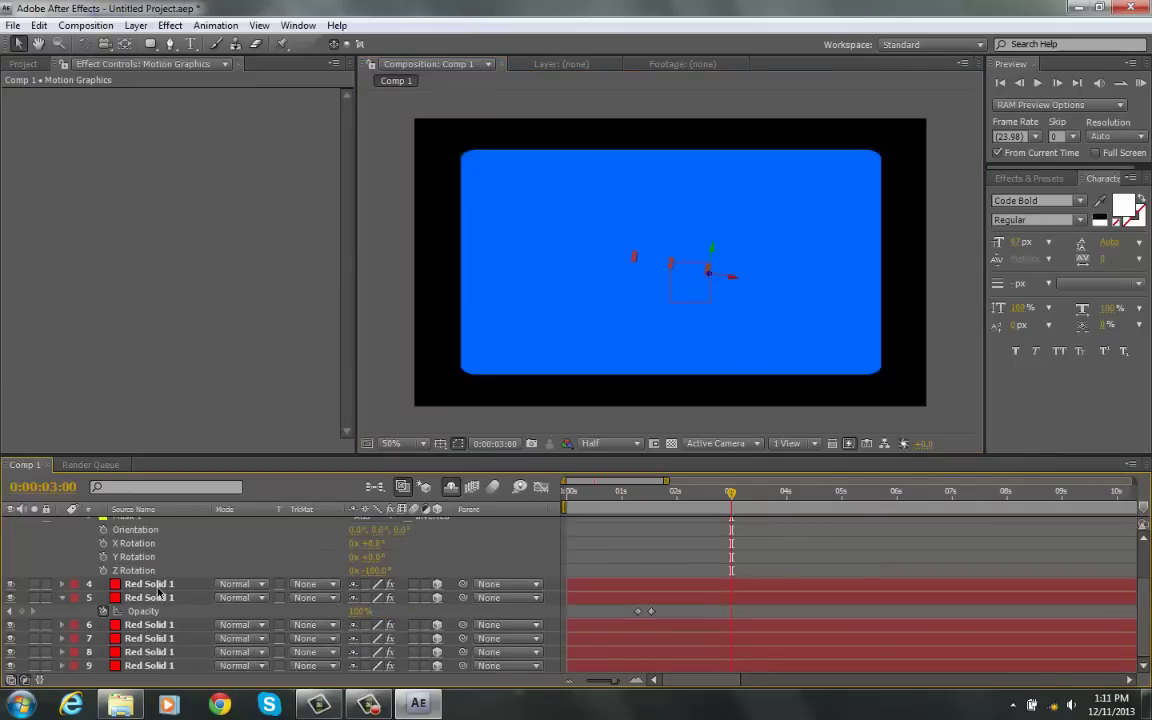
{"action": "left_click", "coordinate": [79, 584]}
{"action": "left_click", "coordinate": [63, 584]}
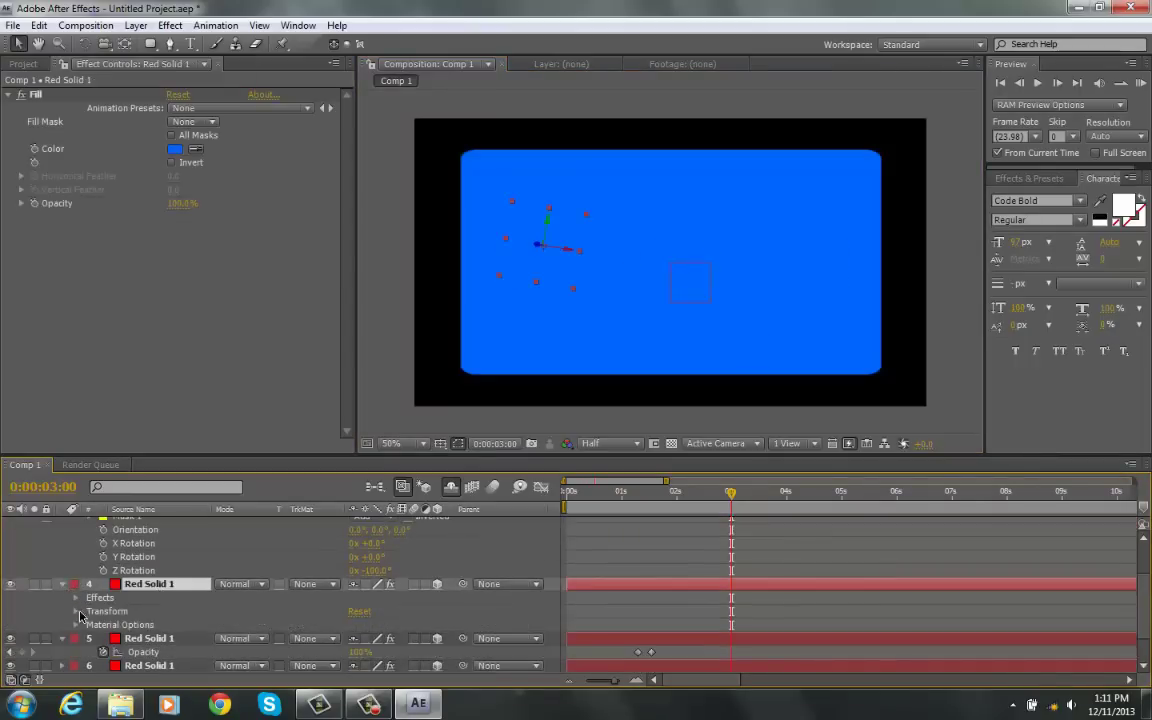
{"action": "left_click", "coordinate": [77, 612]}
{"action": "left_click", "coordinate": [139, 584]}
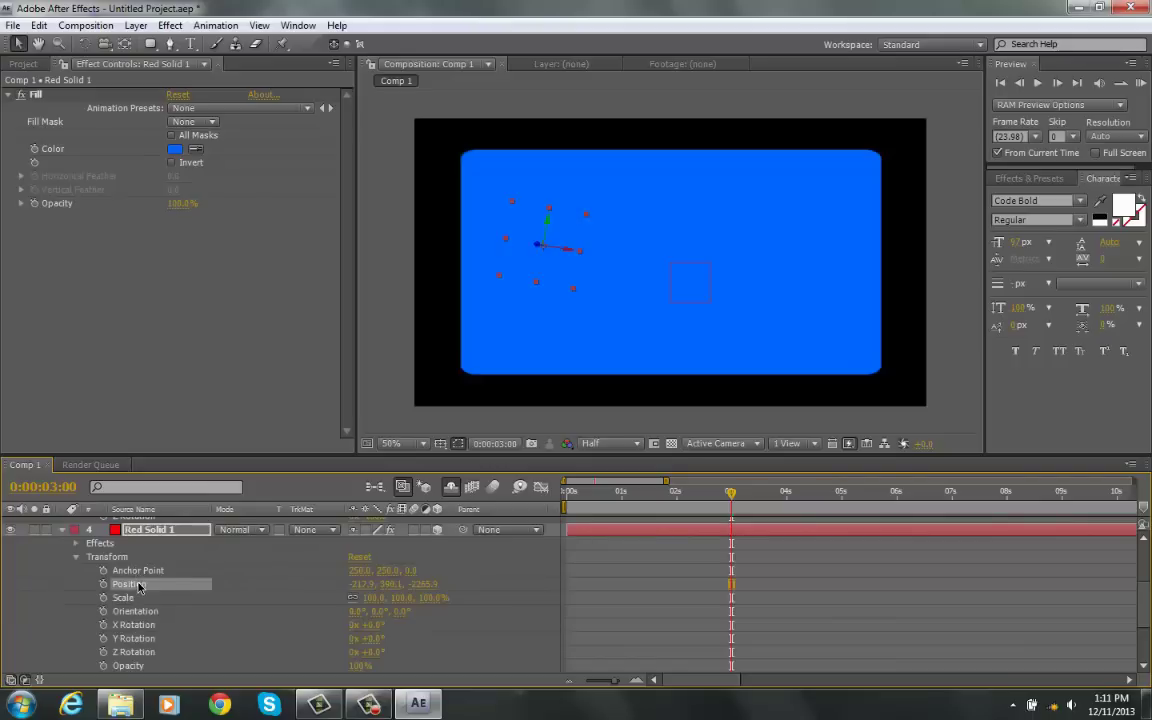
{"action": "scroll", "coordinate": [374, 521], "scroll_direction": "up", "scroll_amount": 3}
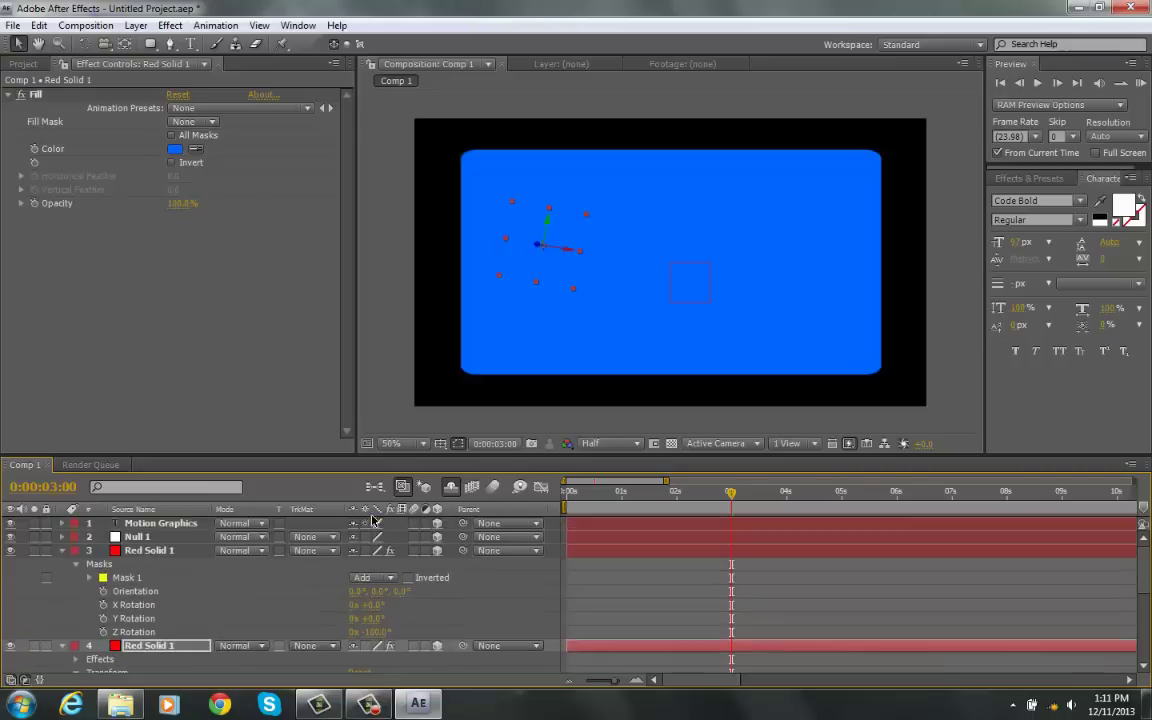
{"action": "left_click", "coordinate": [168, 526]}
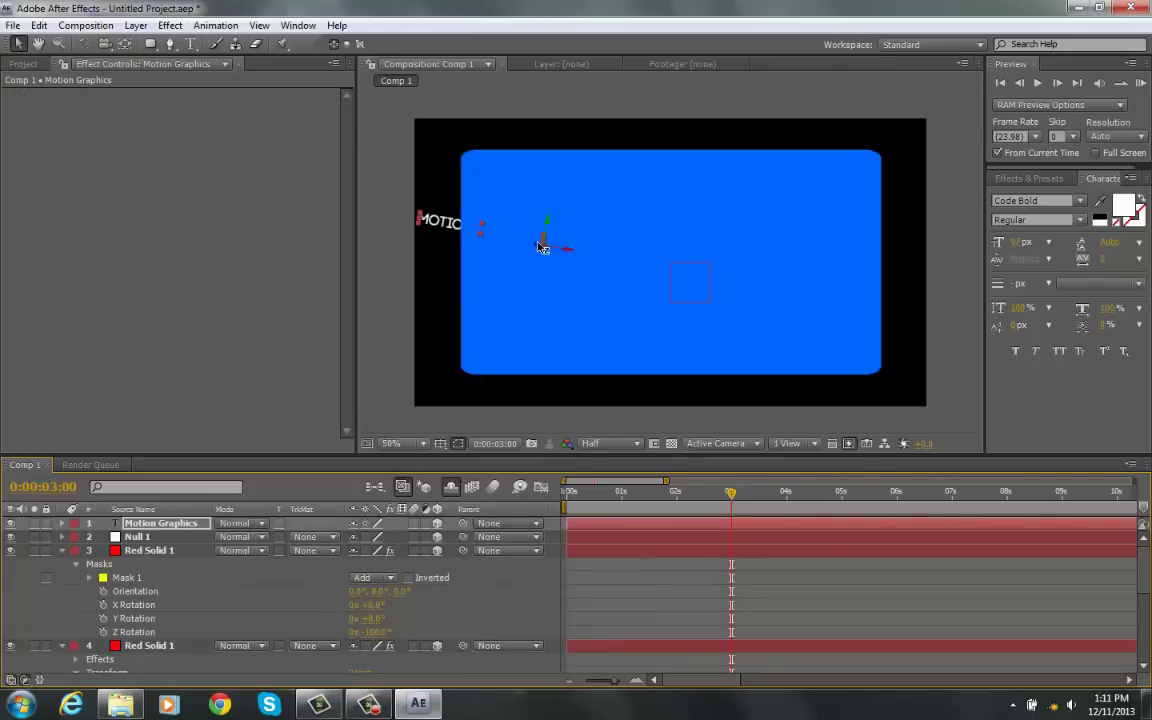
Step: Bring the text toward the camera in front of the large blue solid, and set its Z Rotation to -10°
{"action": "left_click_drag", "start_coordinate": [541, 249], "coordinate": [1052, 436]}
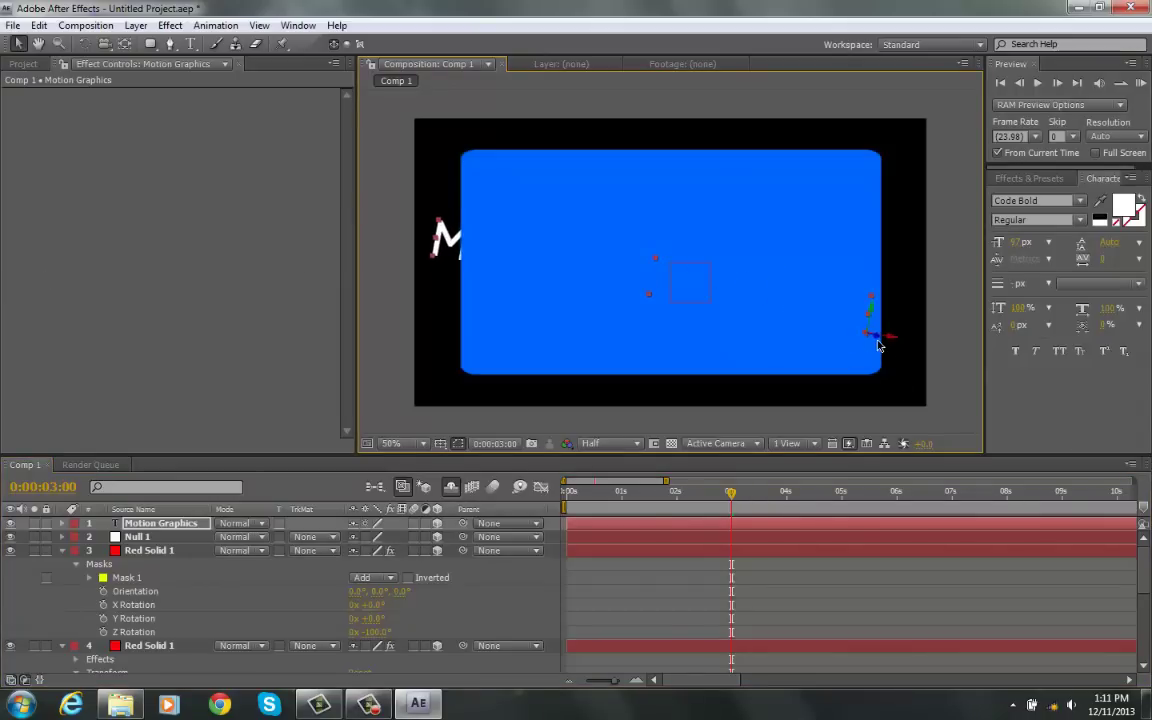
{"action": "left_click_drag", "start_coordinate": [878, 340], "coordinate": [854, 432]}
{"action": "key", "text": "r"}
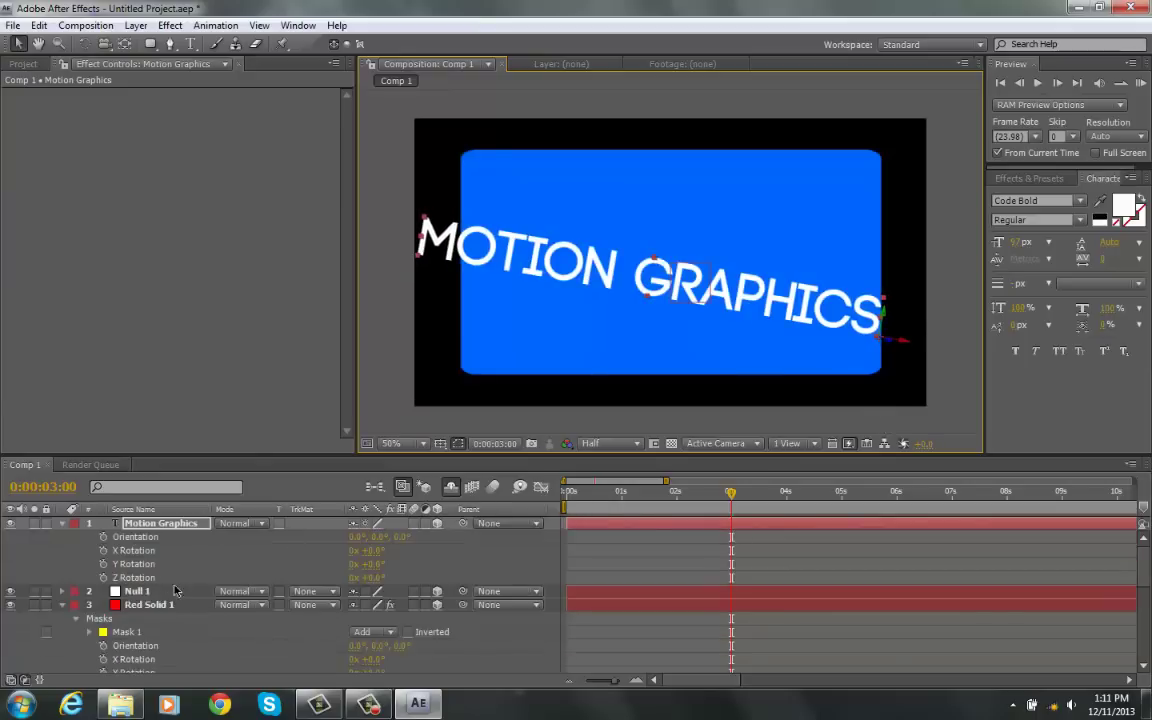
{"action": "left_click_drag", "start_coordinate": [380, 578], "coordinate": [373, 590]}
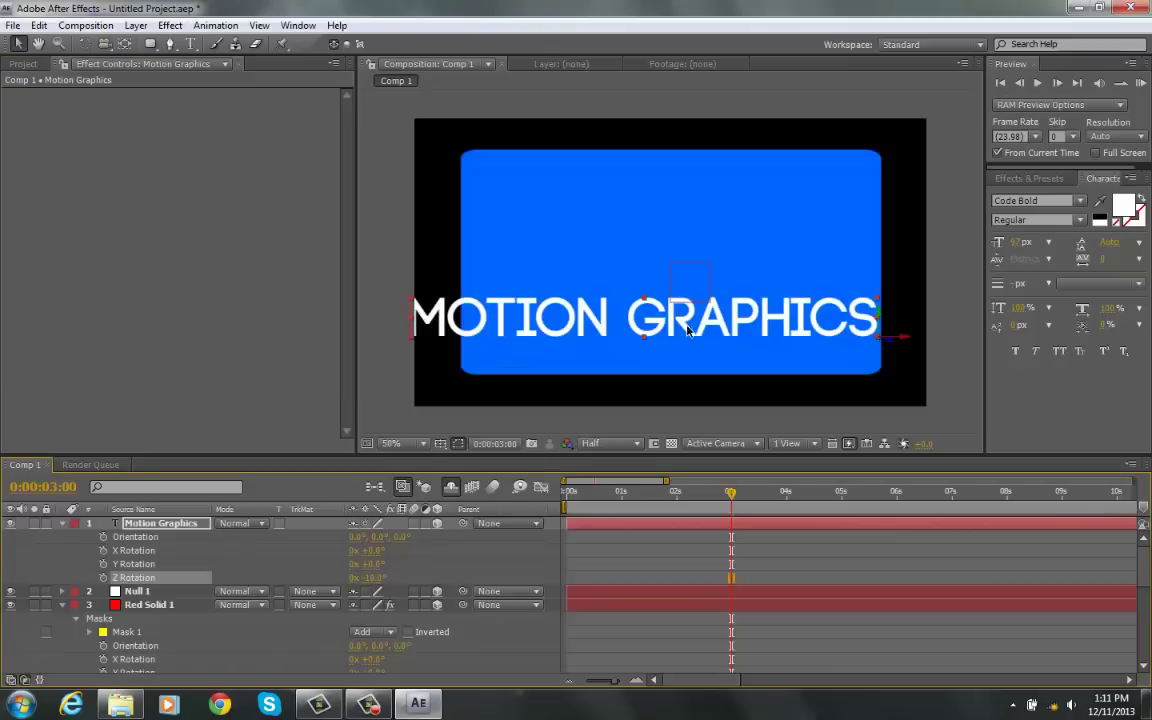
Step: Recenter the text over the large blue solid and move its anchor point to the middle of the text
{"action": "left_click_drag", "start_coordinate": [917, 334], "coordinate": [947, 282]}
{"action": "left_click", "coordinate": [124, 43]}
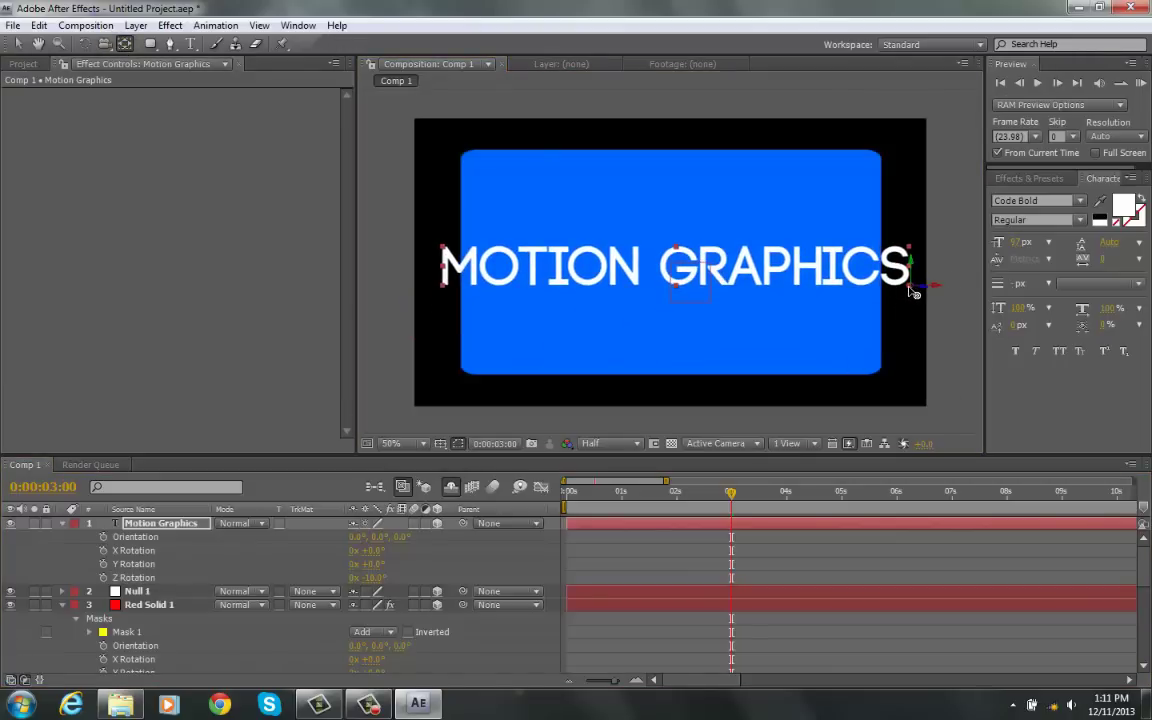
{"action": "left_click_drag", "start_coordinate": [912, 291], "coordinate": [680, 272]}
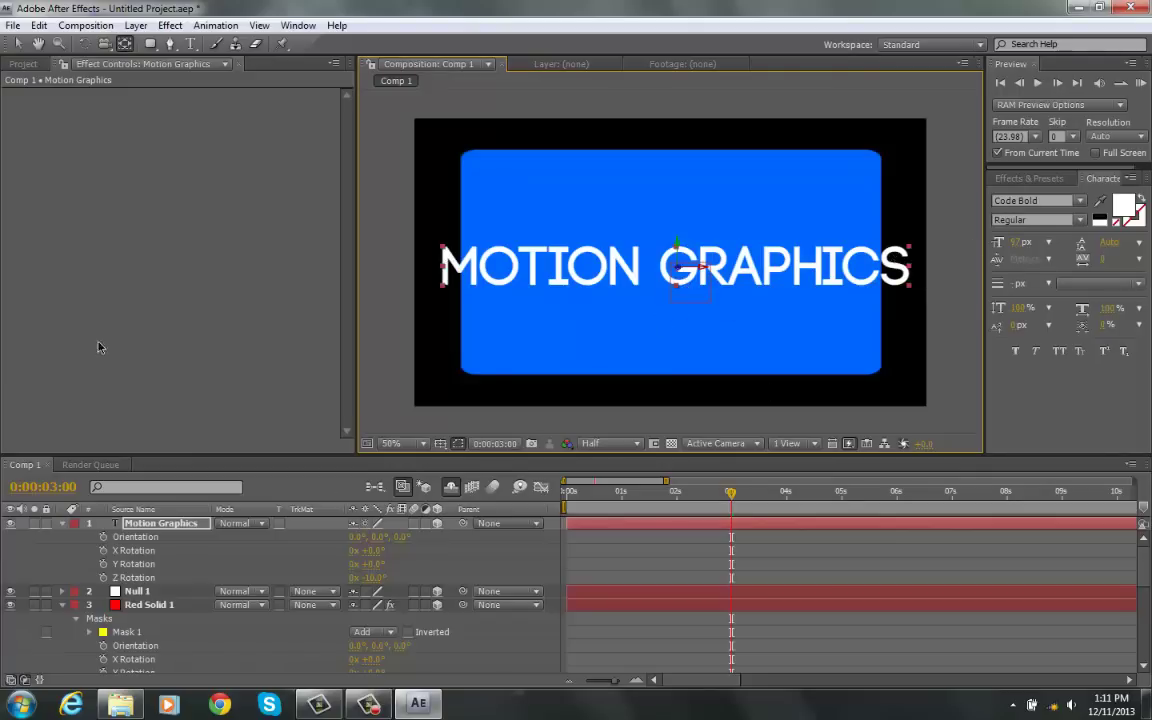
Step: Reduce the MOTION GRAPHICS text to 80 px and recenter it so it fits inside the large blue solid
{"action": "left_click", "coordinate": [18, 43]}
{"action": "double_click", "coordinate": [141, 523]}
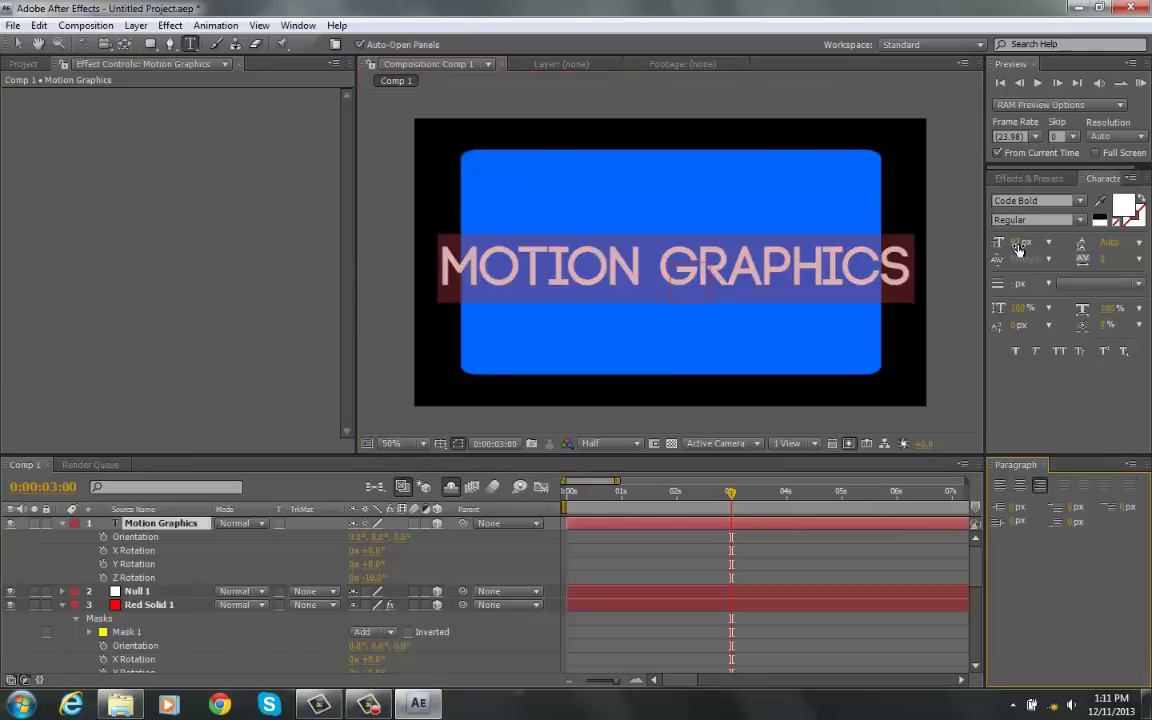
{"action": "left_click_drag", "start_coordinate": [1018, 249], "coordinate": [1000, 247]}
{"action": "left_click", "coordinate": [18, 43]}
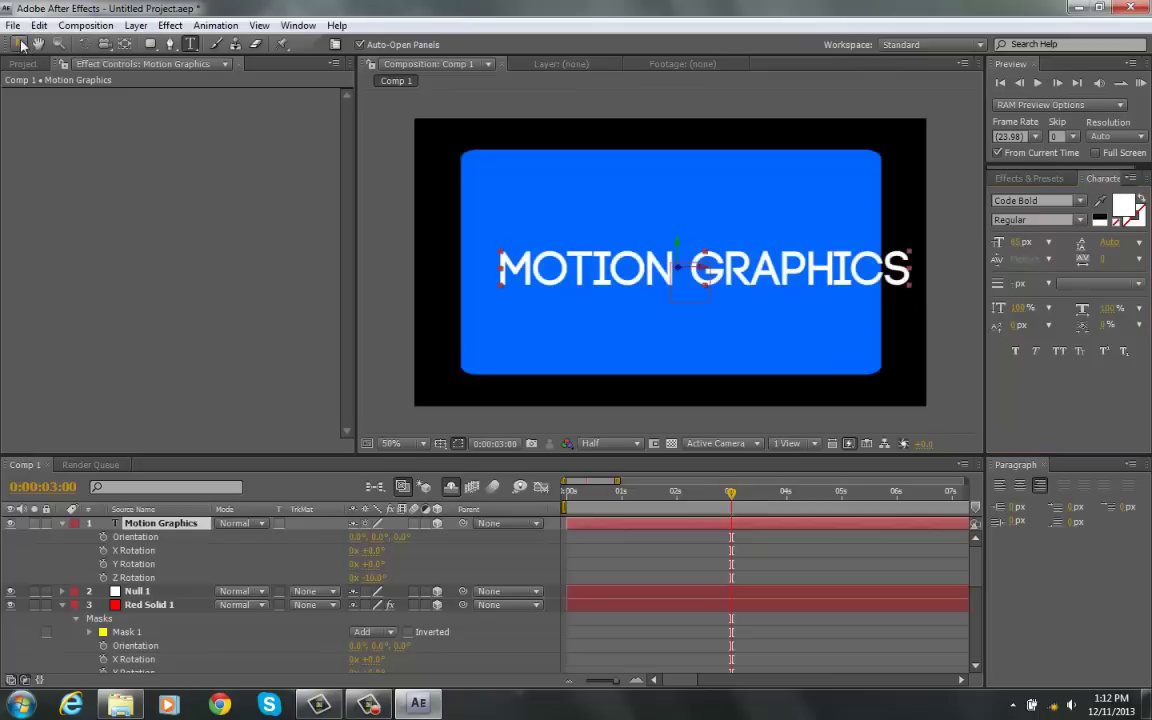
{"action": "left_click_drag", "start_coordinate": [740, 276], "coordinate": [743, 274]}
{"action": "left_click_drag", "start_coordinate": [1022, 249], "coordinate": [1012, 249]}
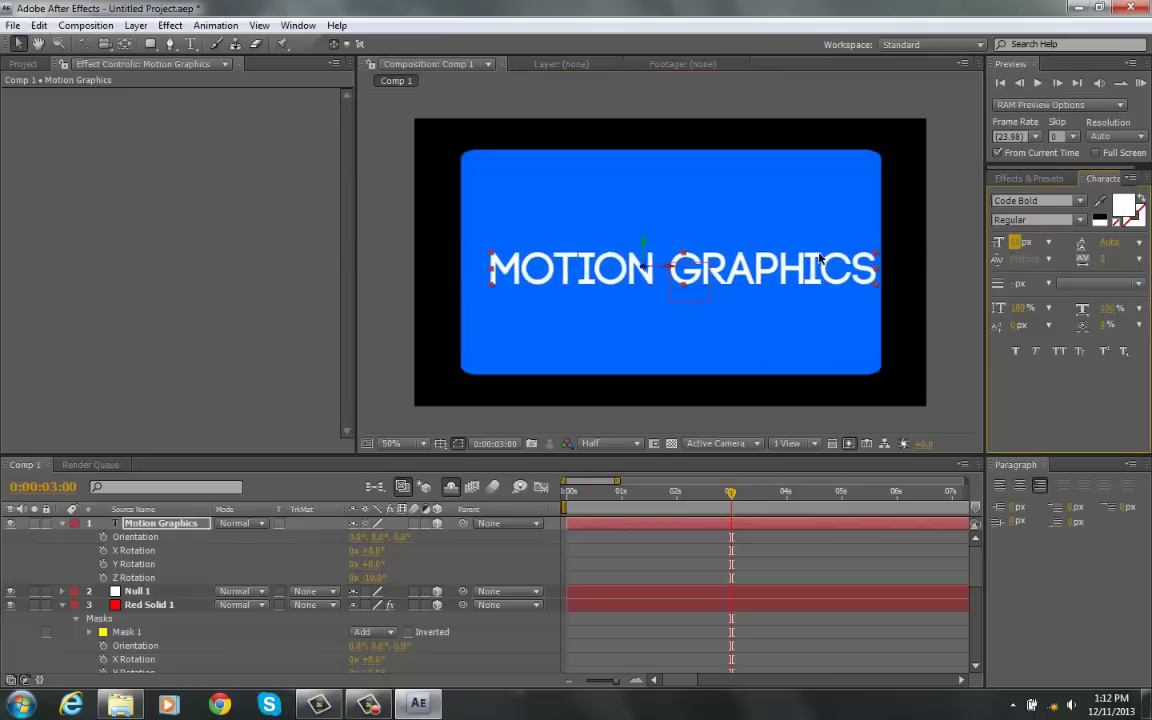
{"action": "left_click_drag", "start_coordinate": [824, 269], "coordinate": [795, 270]}
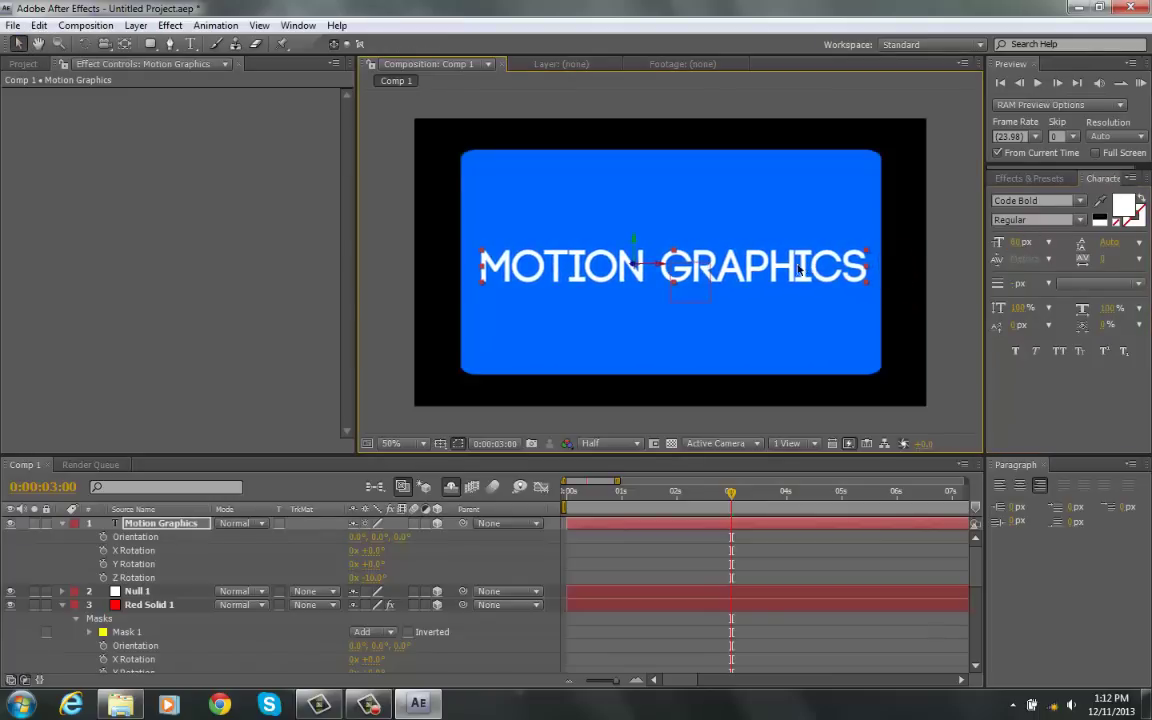
{"action": "left_click", "coordinate": [477, 411]}
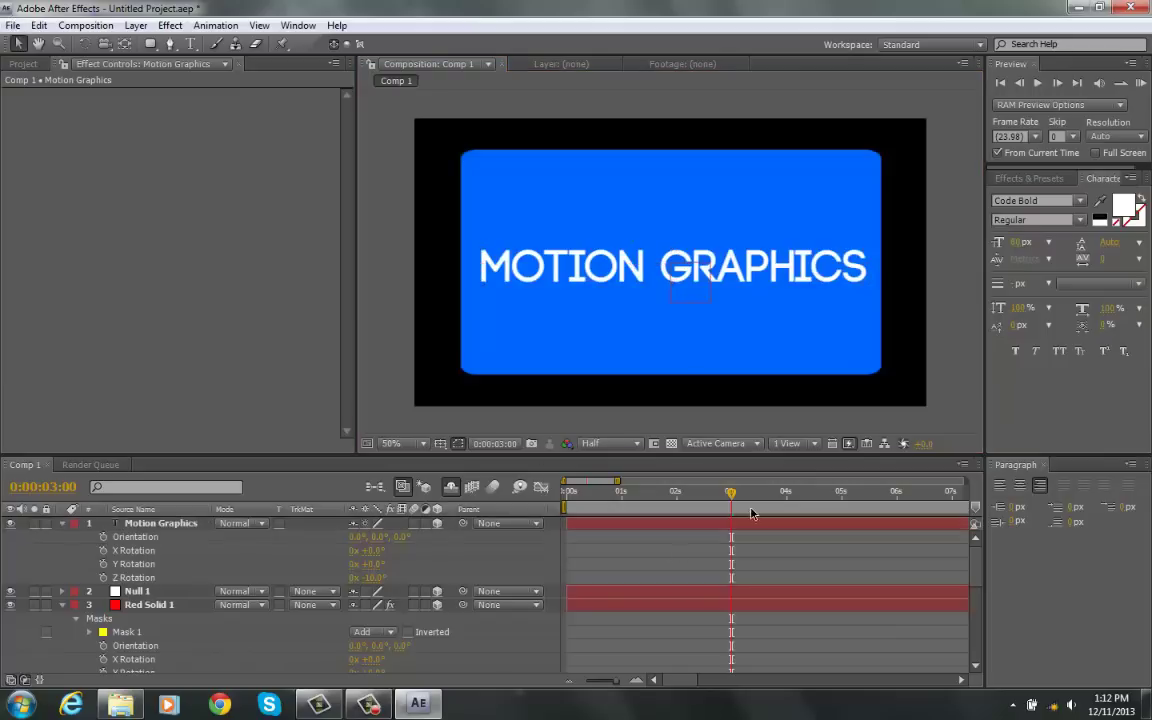
{"action": "left_click", "coordinate": [1049, 466]}
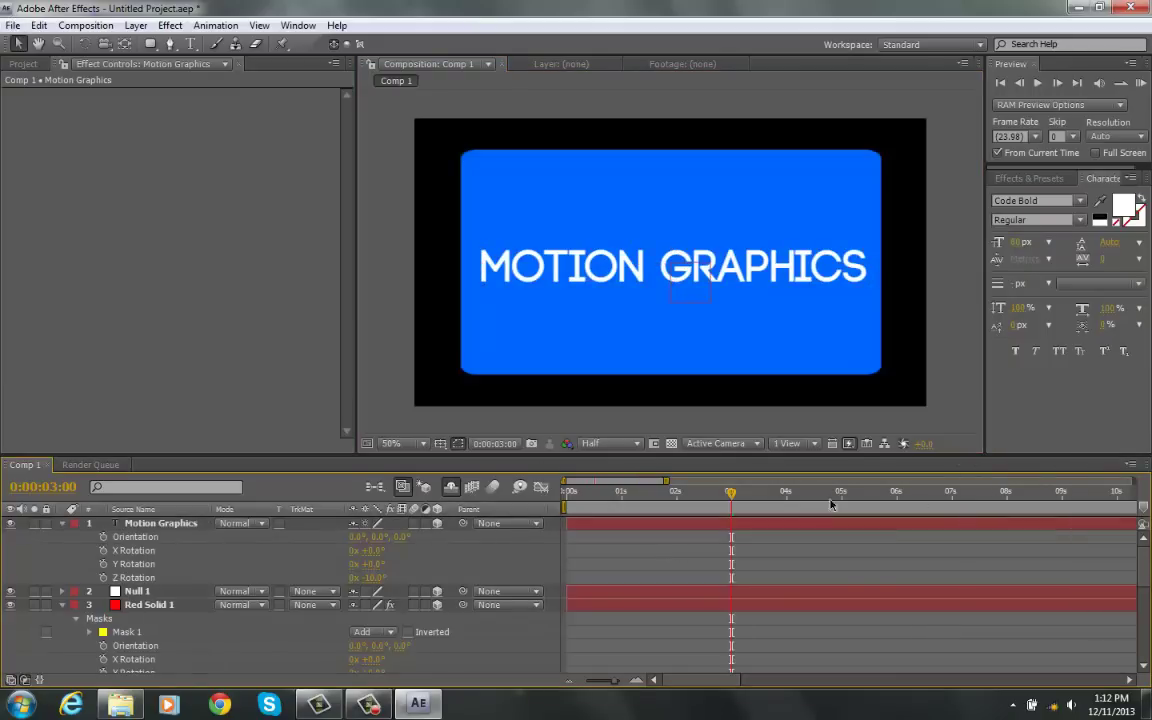
Step: Collapse the expanded layers and move the Motion Graphics text layer directly below Null 1
{"action": "left_click", "coordinate": [62, 524]}
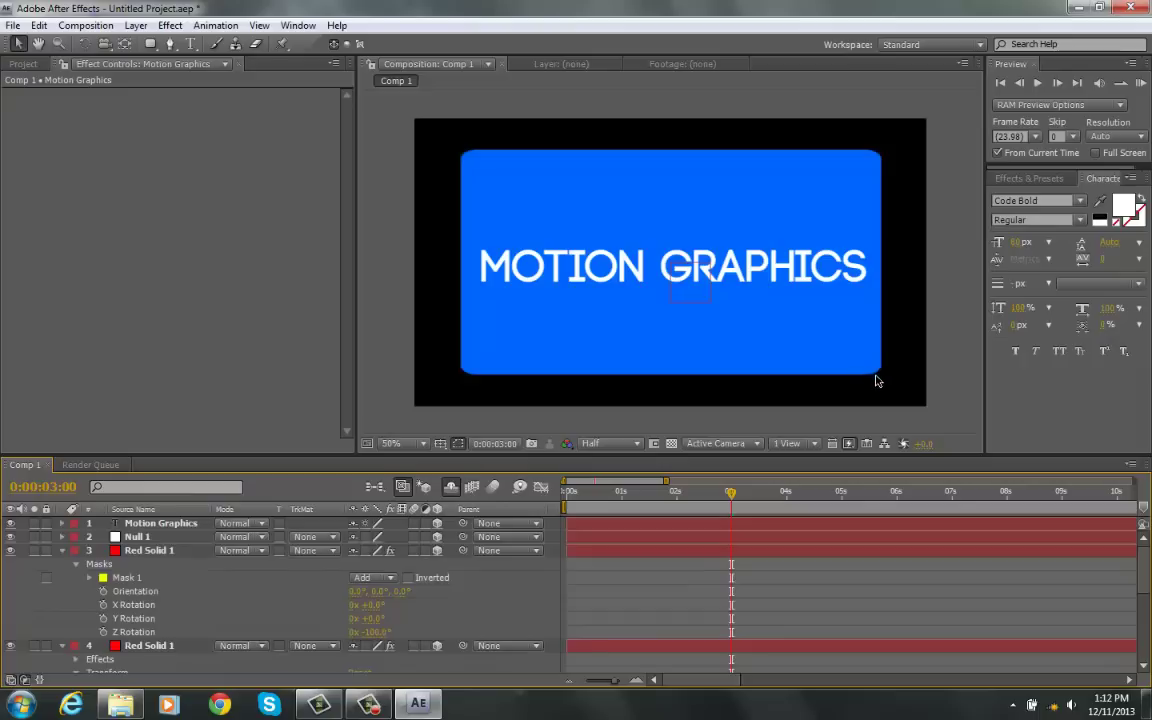
{"action": "left_click", "coordinate": [62, 551]}
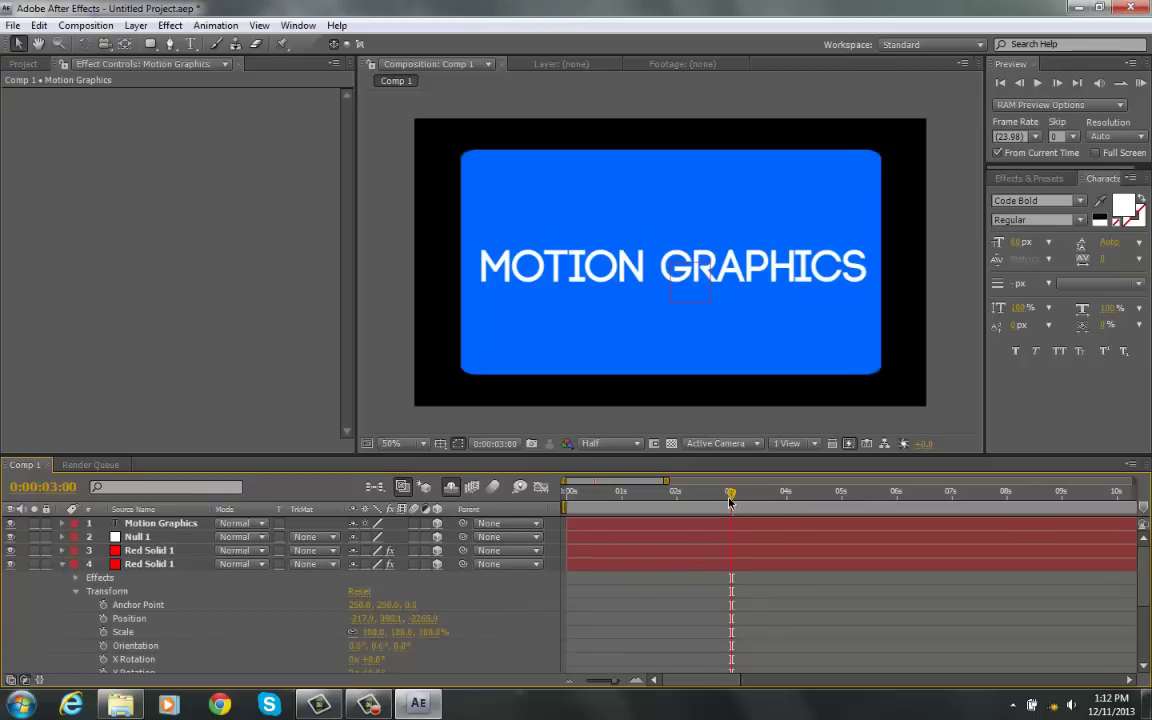
{"action": "left_click_drag", "start_coordinate": [730, 500], "coordinate": [686, 533]}
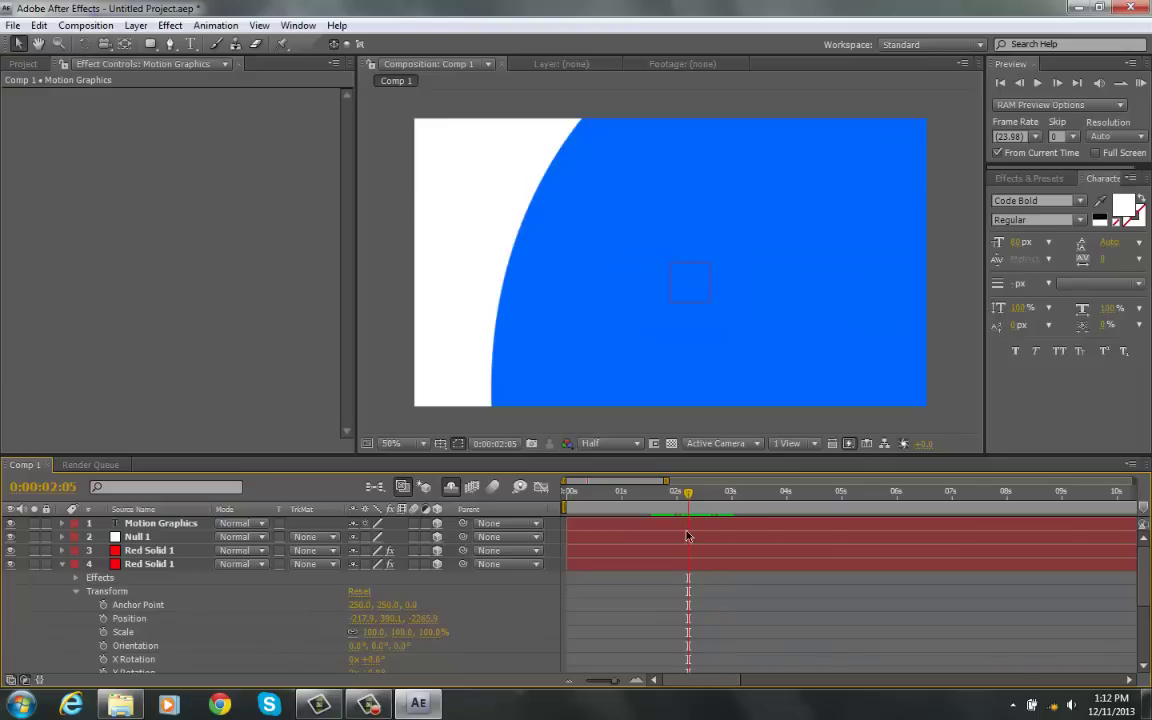
{"action": "left_click_drag", "start_coordinate": [160, 526], "coordinate": [160, 546]}
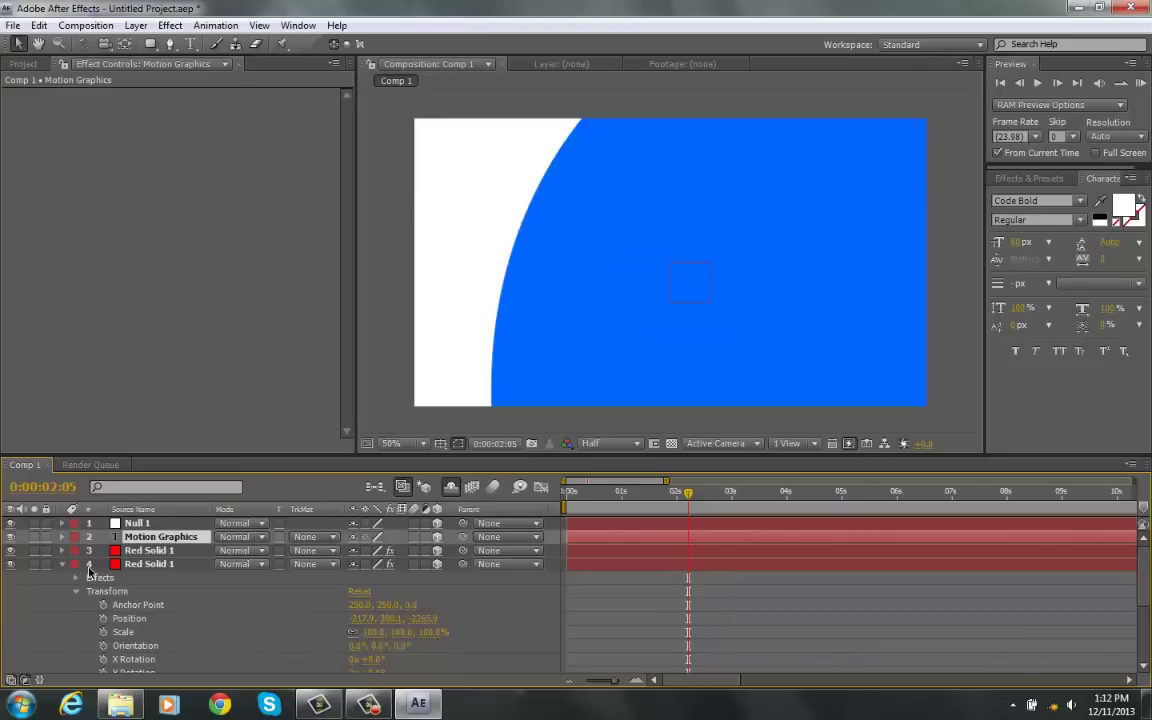
{"action": "left_click", "coordinate": [61, 569]}
Step: Keyframe Opacity on the text and the large blue solid from 0% at 0:00:02:05 to 100% a few frames on
{"action": "left_click", "coordinate": [150, 551], "text": "ctrl"}
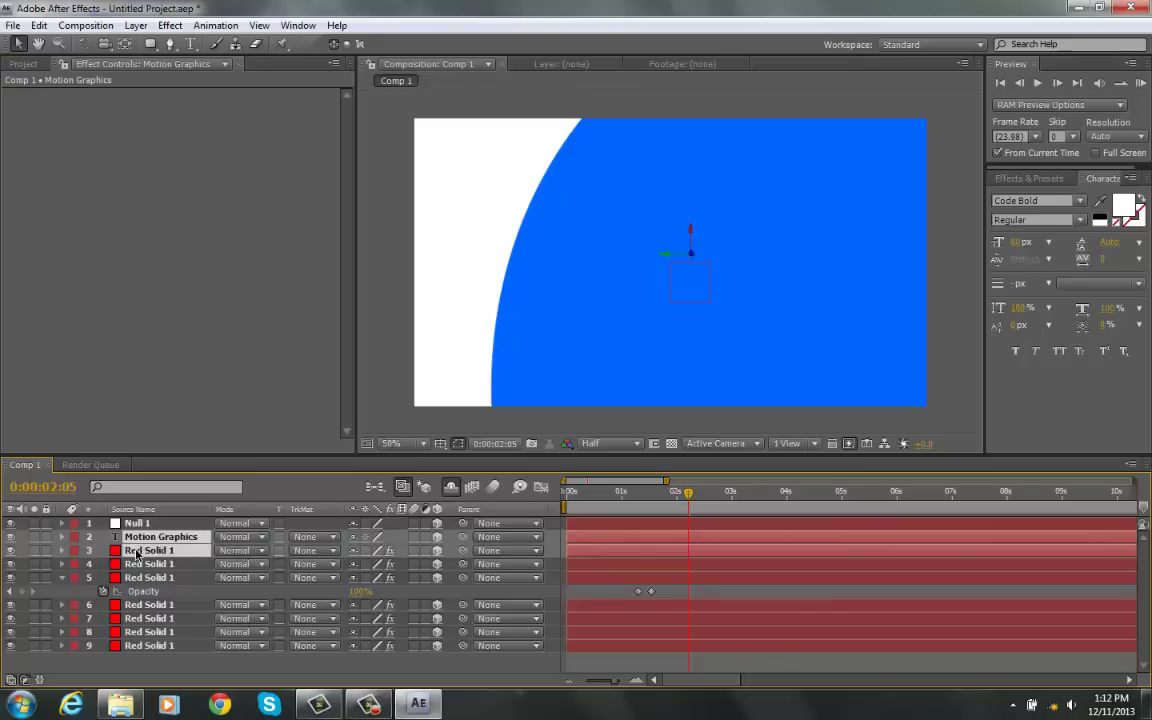
{"action": "key", "text": "t"}
{"action": "left_click", "coordinate": [103, 550]}
{"action": "left_click", "coordinate": [103, 577]}
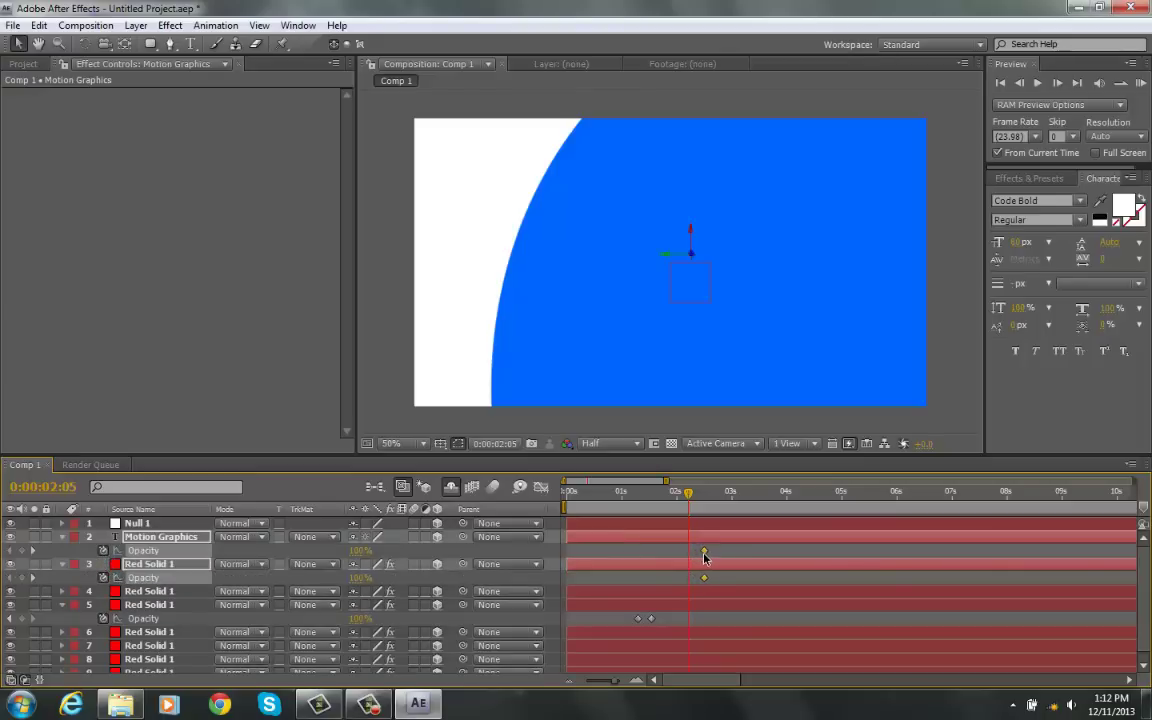
{"action": "left_click_drag", "start_coordinate": [357, 551], "coordinate": [224, 563]}
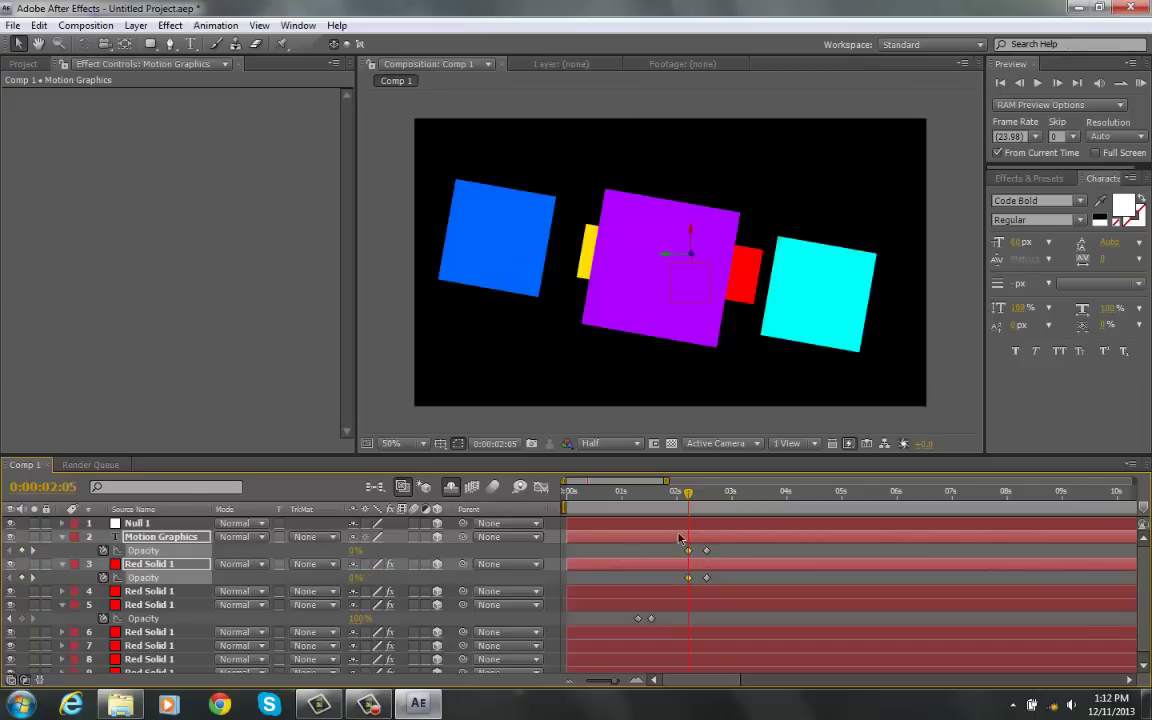
{"action": "left_click", "coordinate": [706, 551]}
{"action": "left_click", "coordinate": [705, 578], "text": "shift"}
{"action": "left_click", "coordinate": [716, 549]}
Step: Preview the animation from the first frame with the text and blue solid layers collapsed
{"action": "left_click_drag", "start_coordinate": [688, 503], "coordinate": [551, 517]}
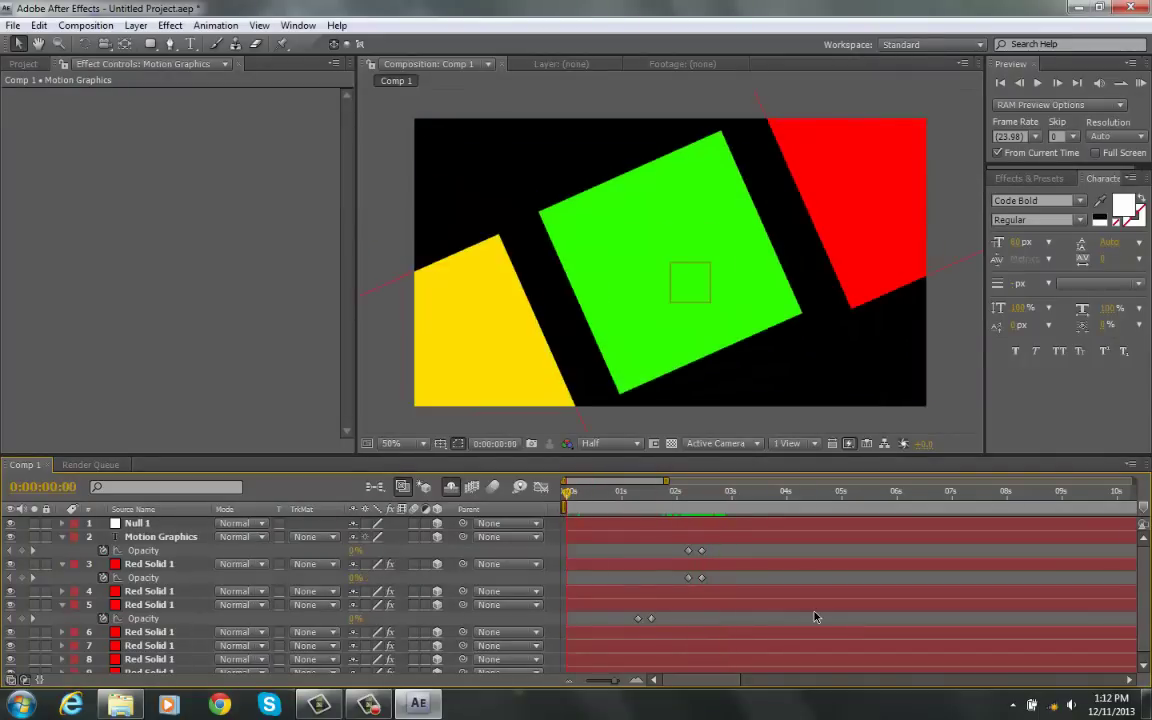
{"action": "left_click", "coordinate": [63, 537]}
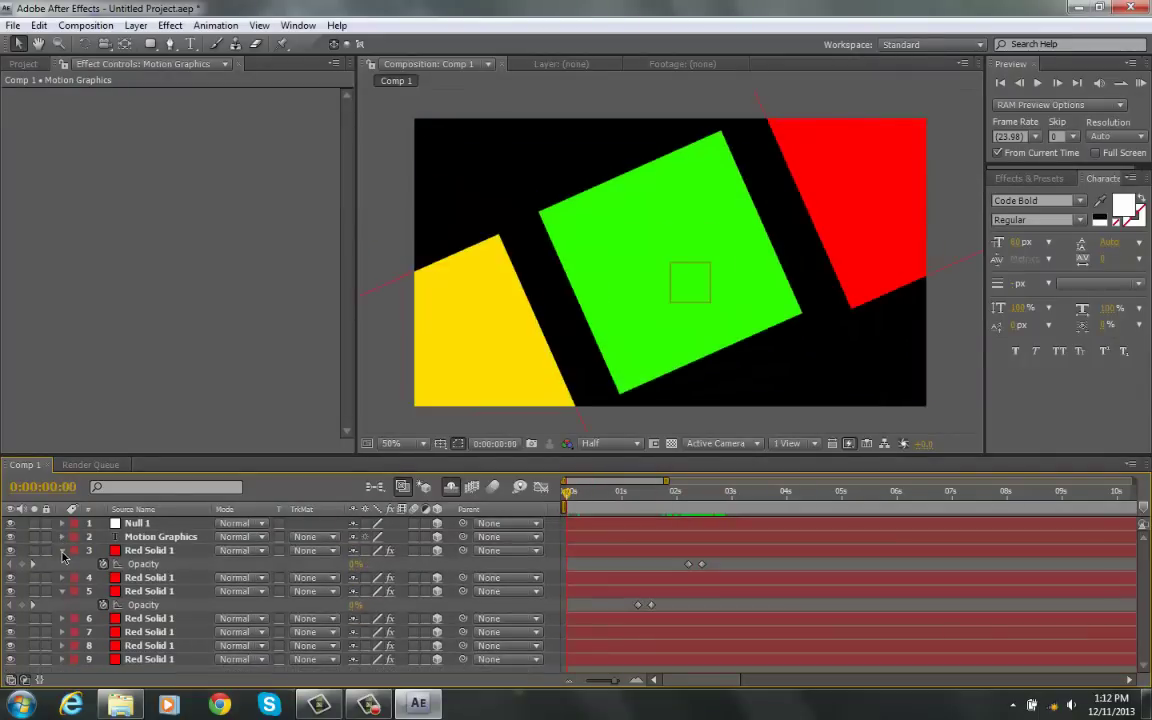
{"action": "left_click", "coordinate": [63, 551]}
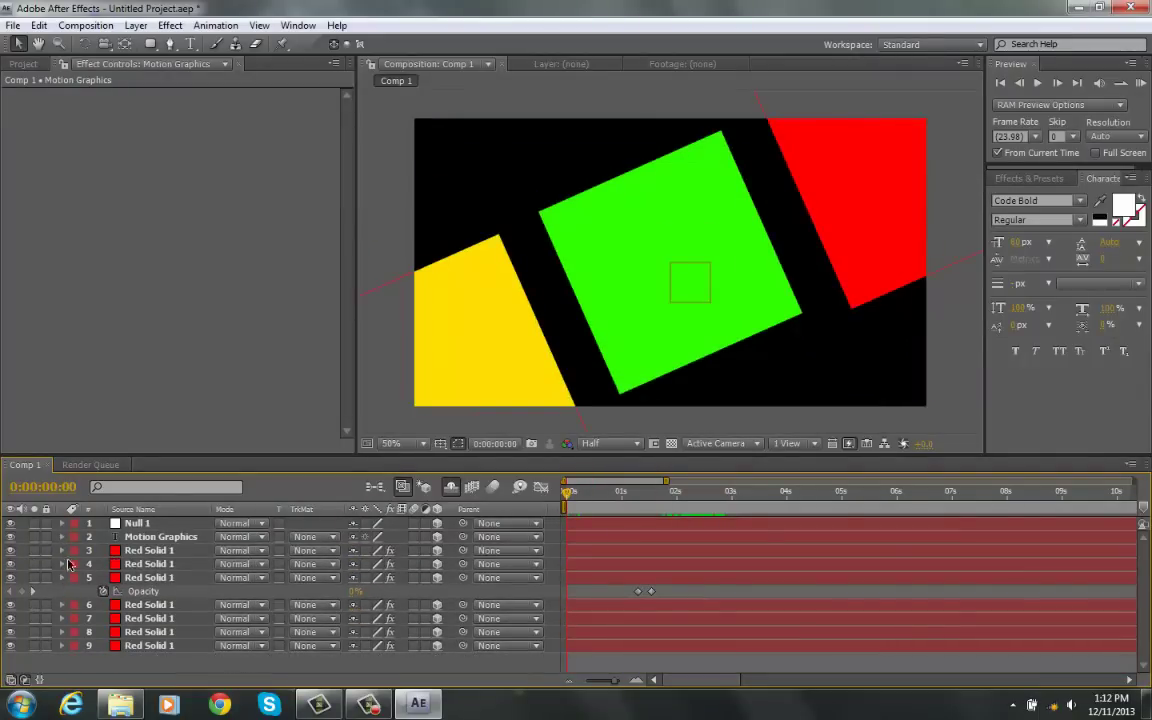
{"action": "left_click", "coordinate": [63, 523]}
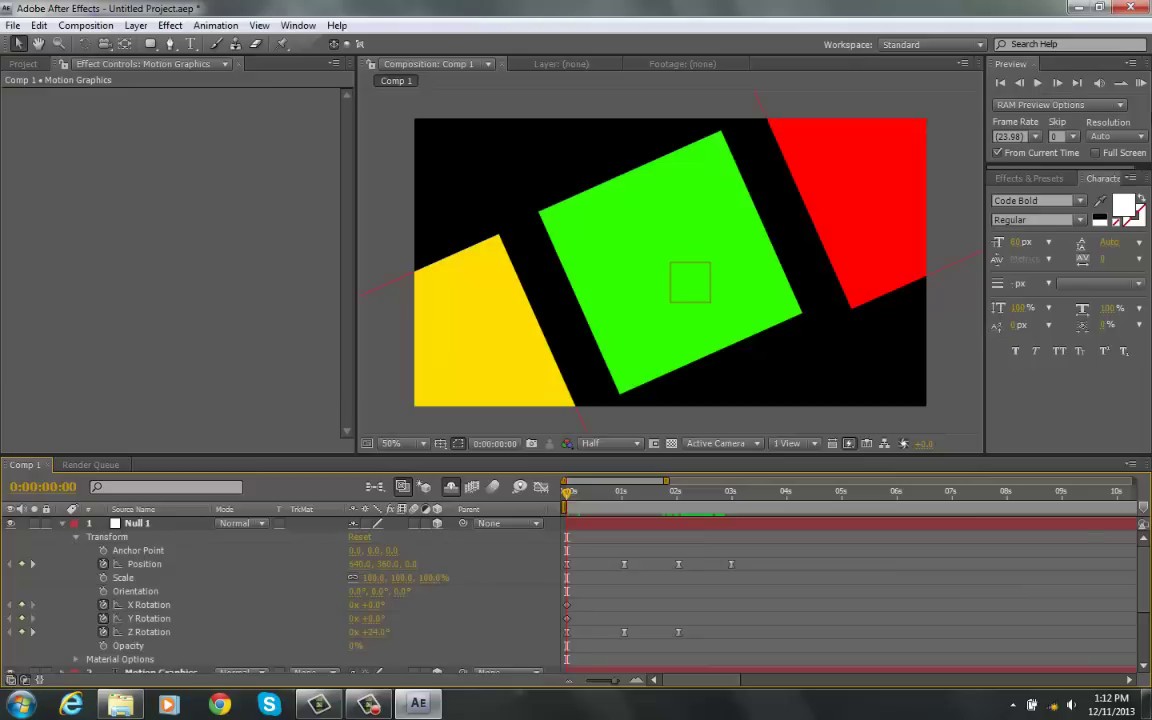
{"action": "left_click", "coordinate": [1142, 83]}
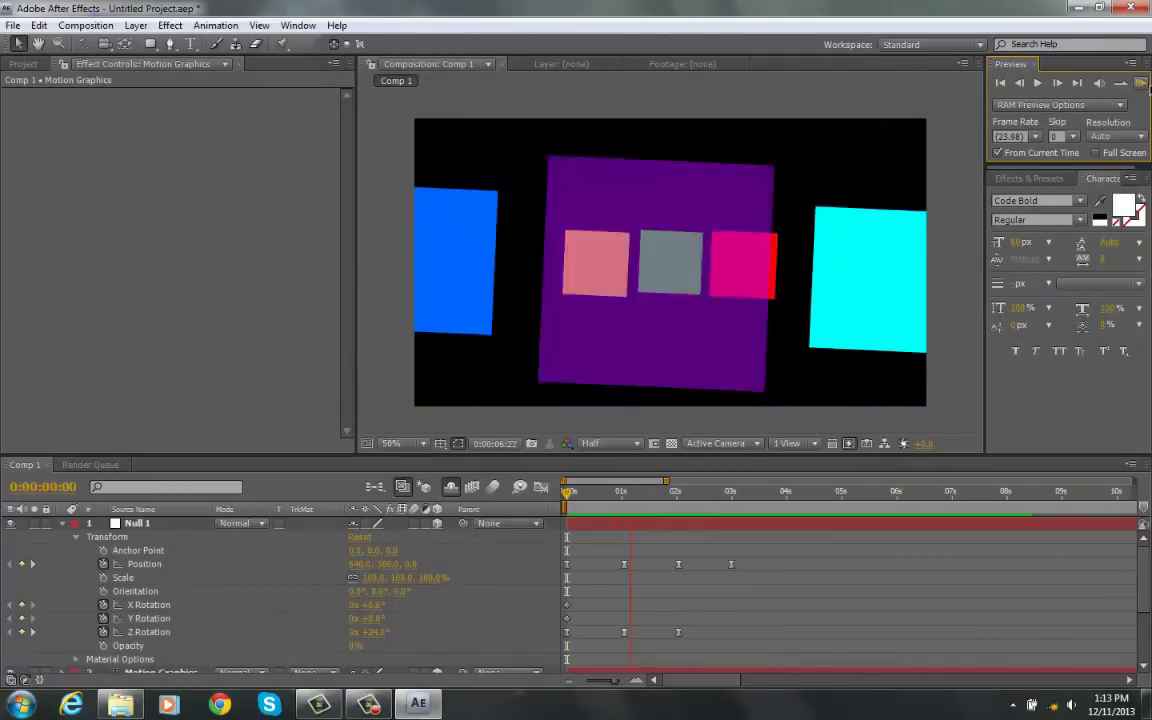
{"action": "key", "text": "space"}
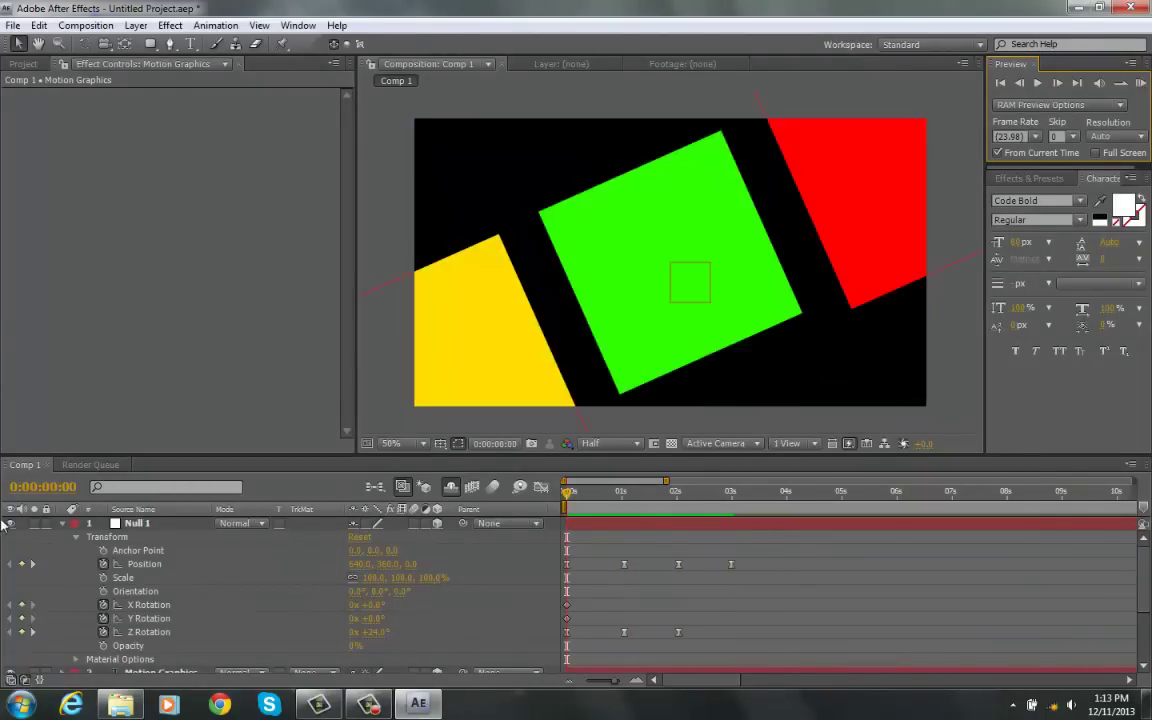
{"action": "left_click", "coordinate": [62, 525]}
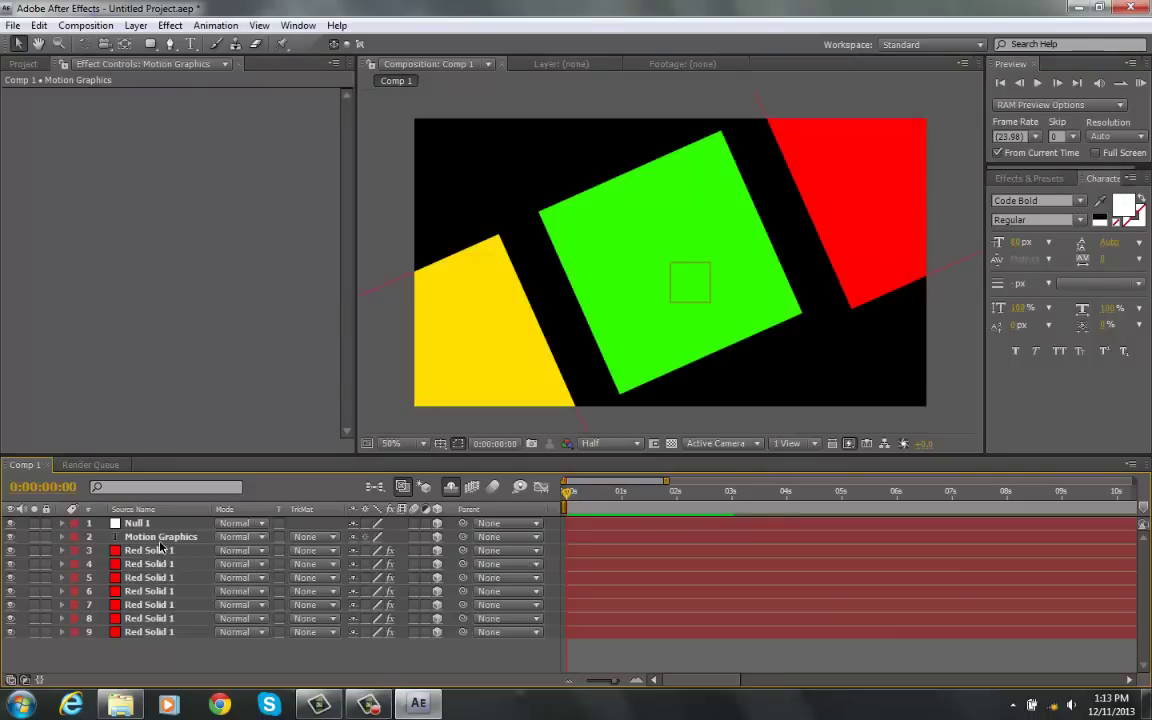
Step: Enable motion blur for the text, all the solids and the composition, and preview the animation
{"action": "key", "text": "ctrl+a"}
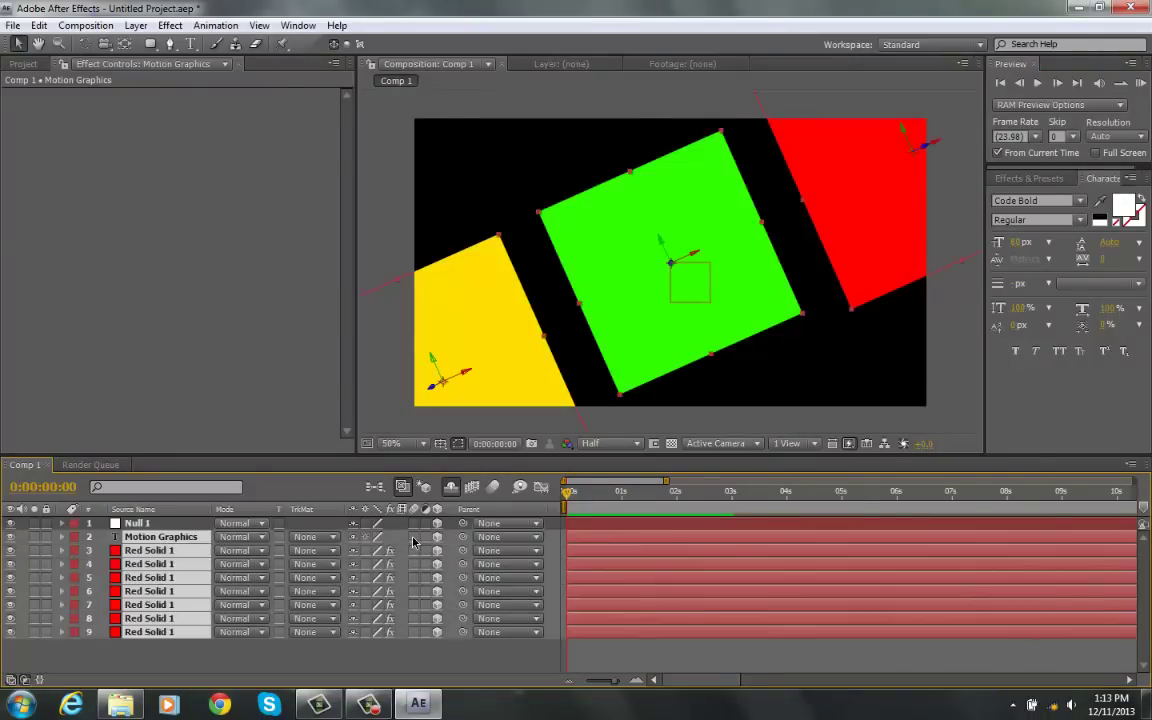
{"action": "left_click", "coordinate": [413, 540]}
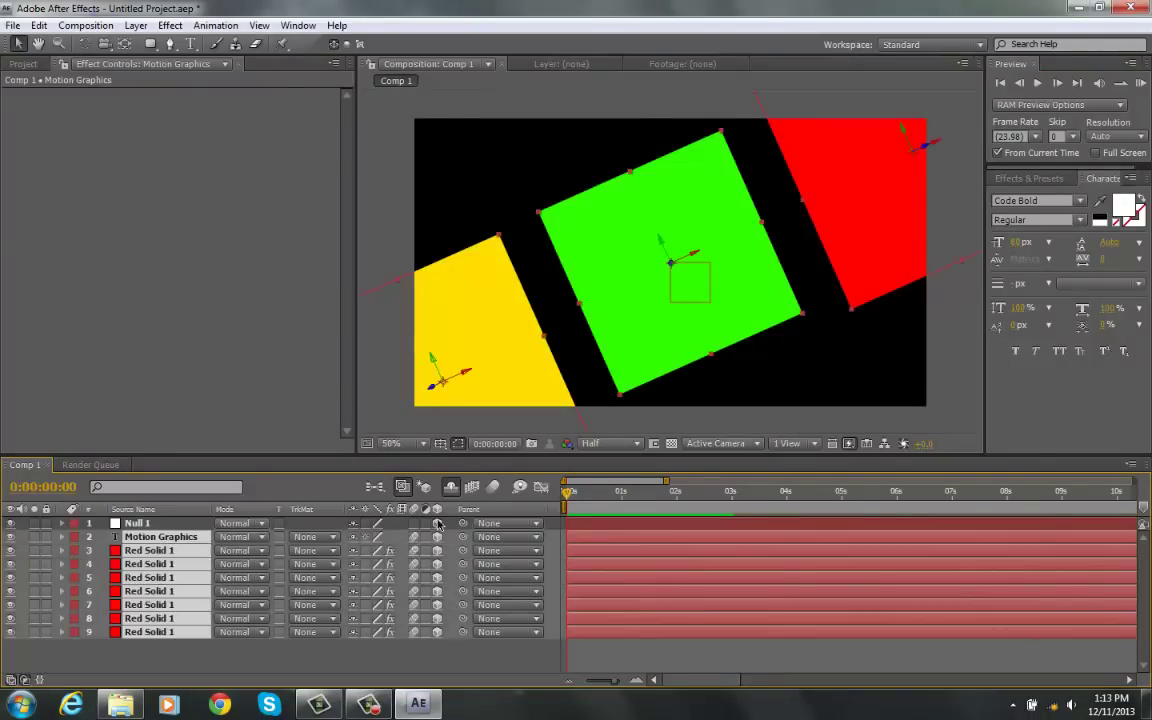
{"action": "left_click", "coordinate": [493, 487]}
{"action": "left_click", "coordinate": [675, 658]}
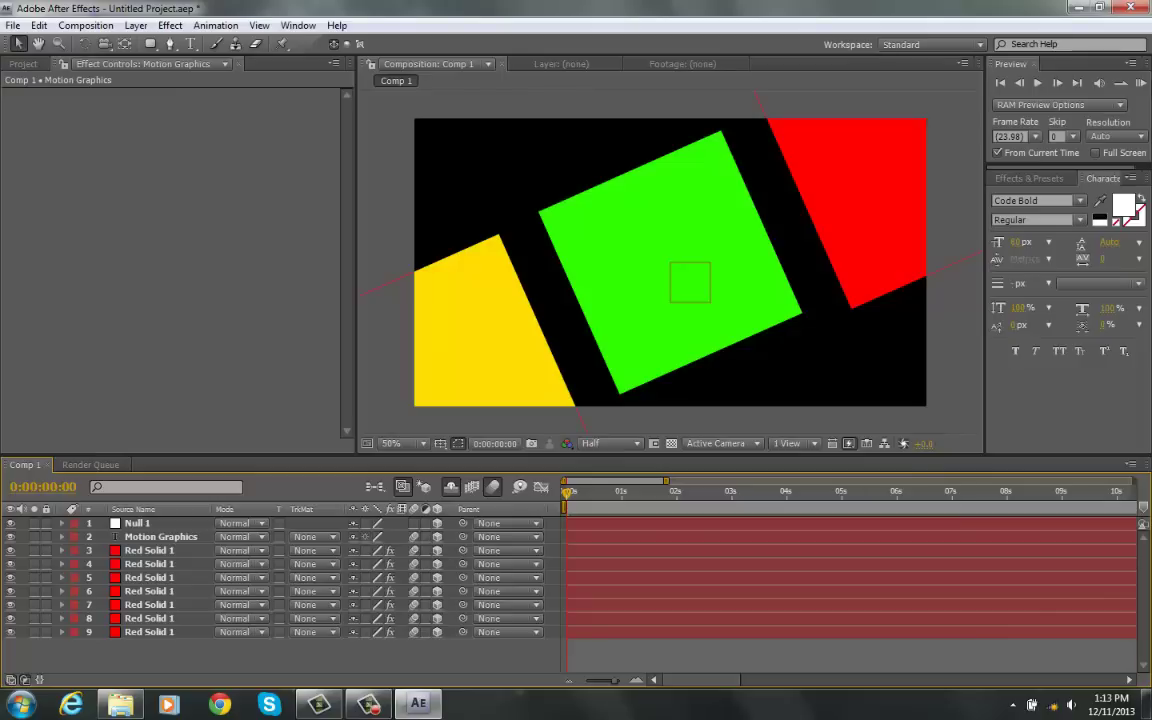
{"action": "left_click", "coordinate": [1146, 84]}
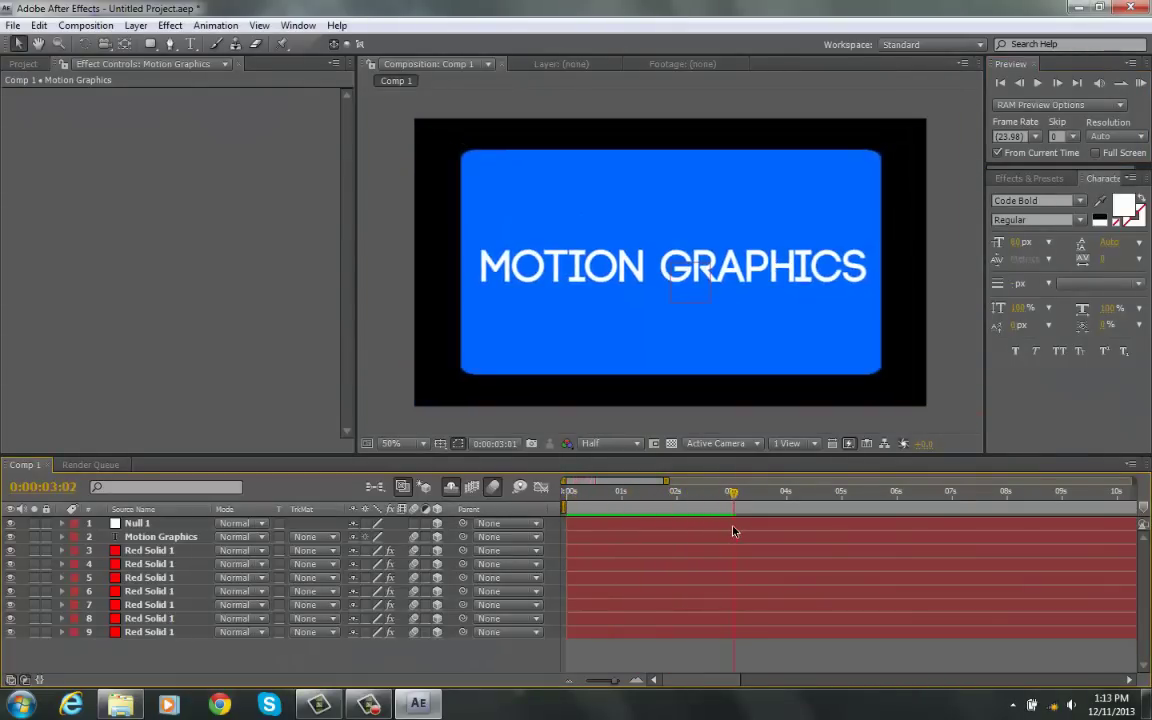
{"action": "left_click", "coordinate": [135, 25]}
{"action": "mouse_move", "coordinate": [180, 43]}
{"action": "left_click", "coordinate": [436, 62]}
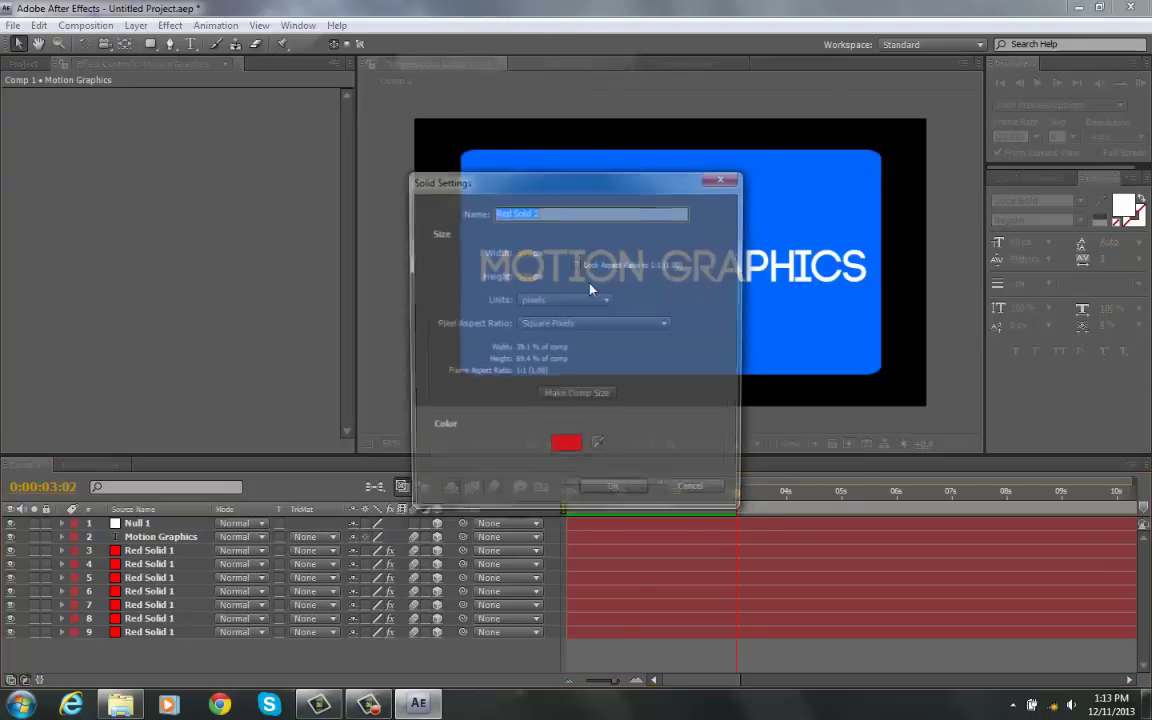
{"action": "left_click", "coordinate": [560, 448]}
{"action": "left_click", "coordinate": [392, 251]}
{"action": "left_click", "coordinate": [740, 252]}
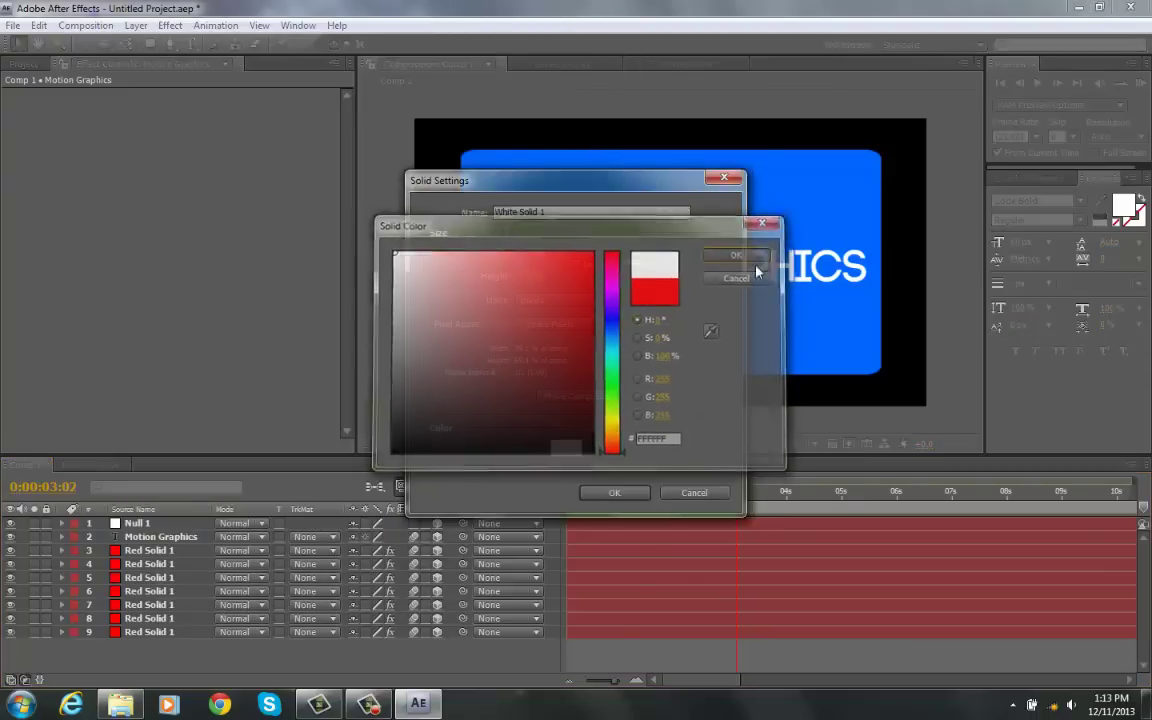
{"action": "left_click", "coordinate": [614, 492]}
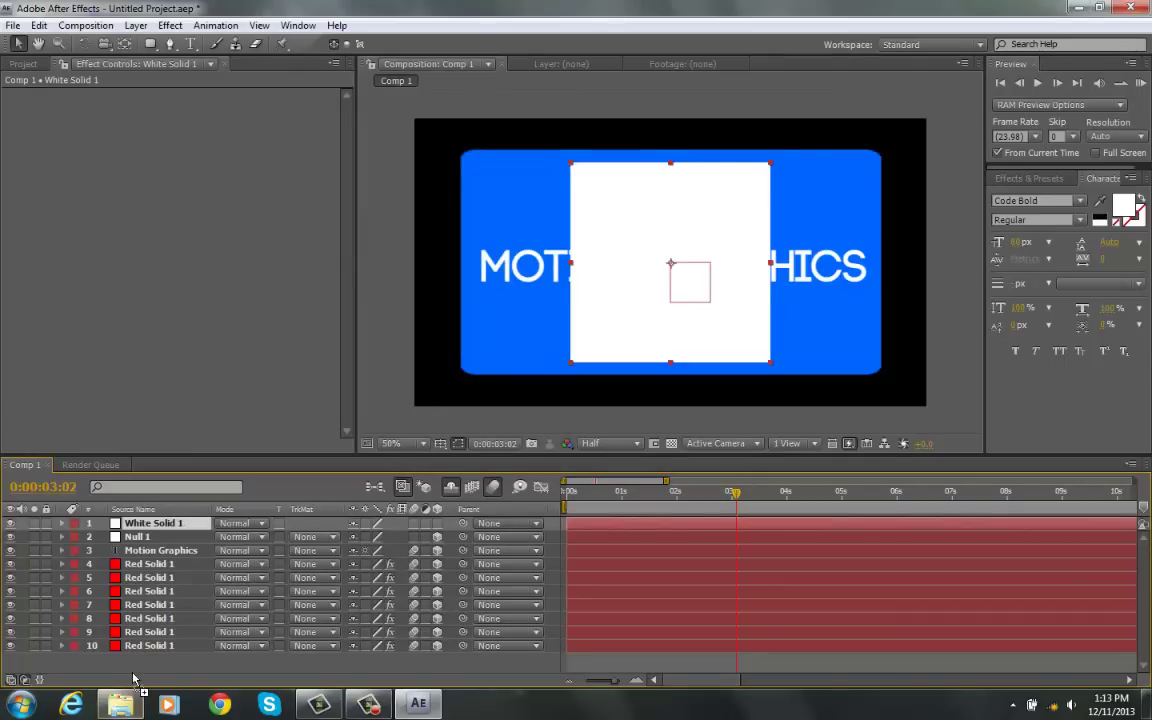
{"action": "right_click", "coordinate": [200, 523]}
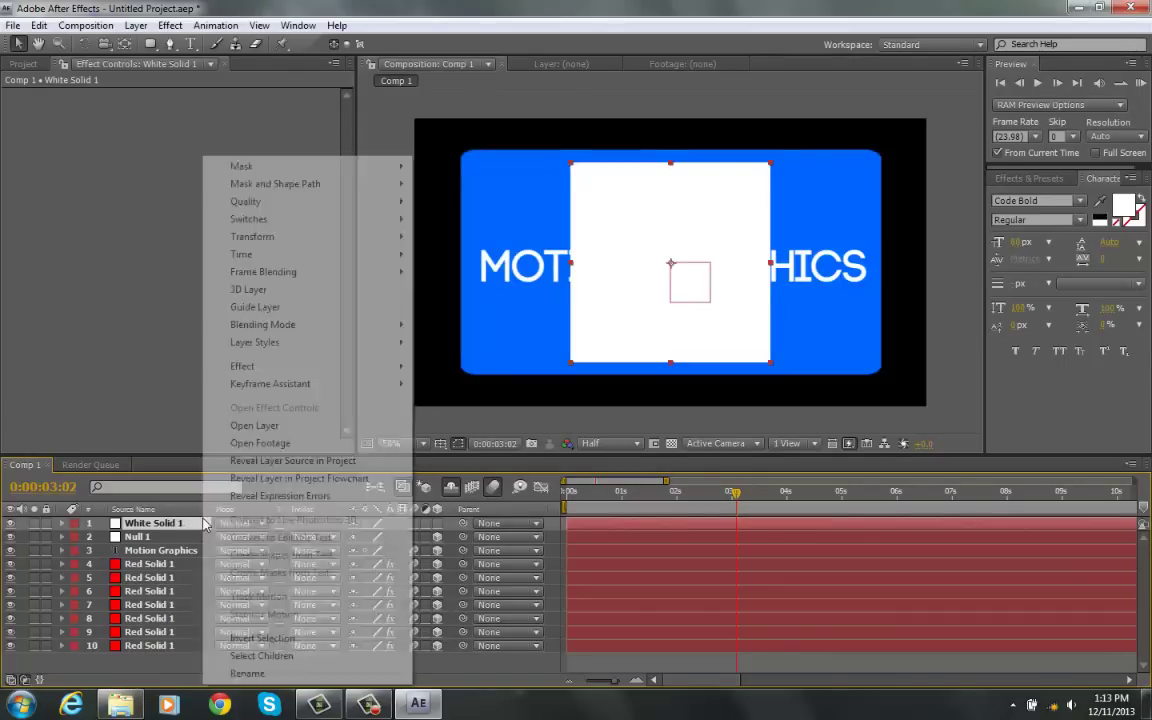
{"action": "left_click", "coordinate": [197, 502]}
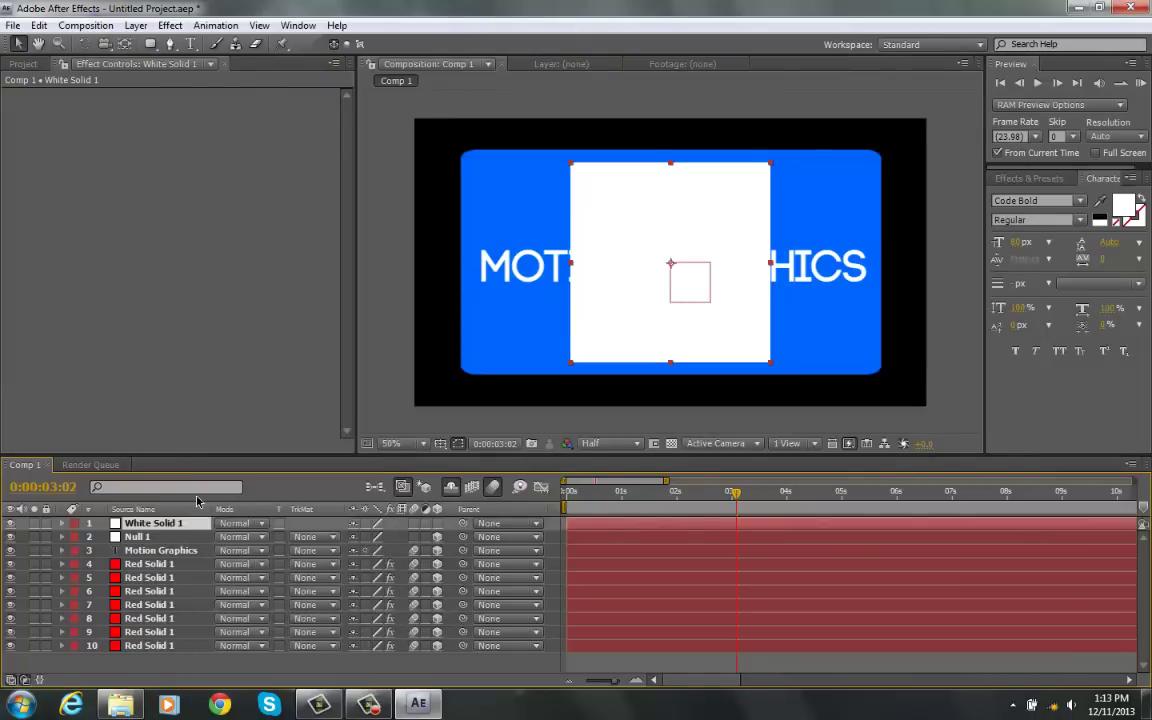
{"action": "key", "text": "Delete"}
Step: Create a new white solid that matches the composition size
{"action": "left_click", "coordinate": [136, 25]}
{"action": "mouse_move", "coordinate": [157, 44]}
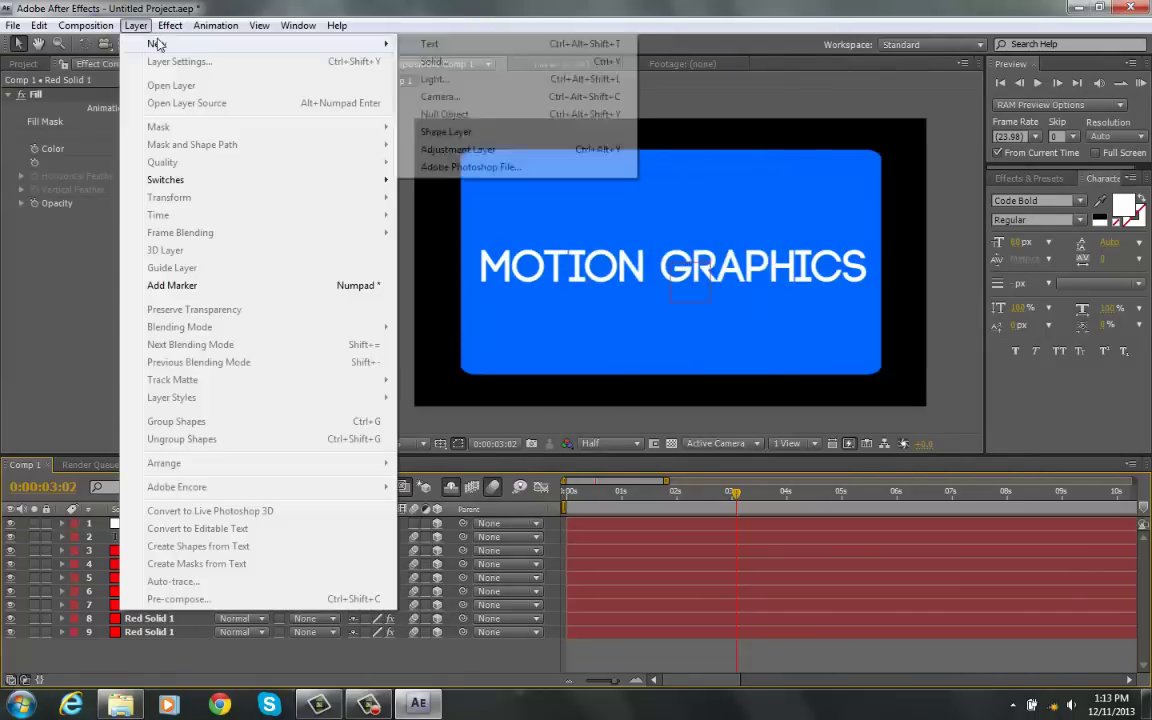
{"action": "left_click", "coordinate": [431, 61]}
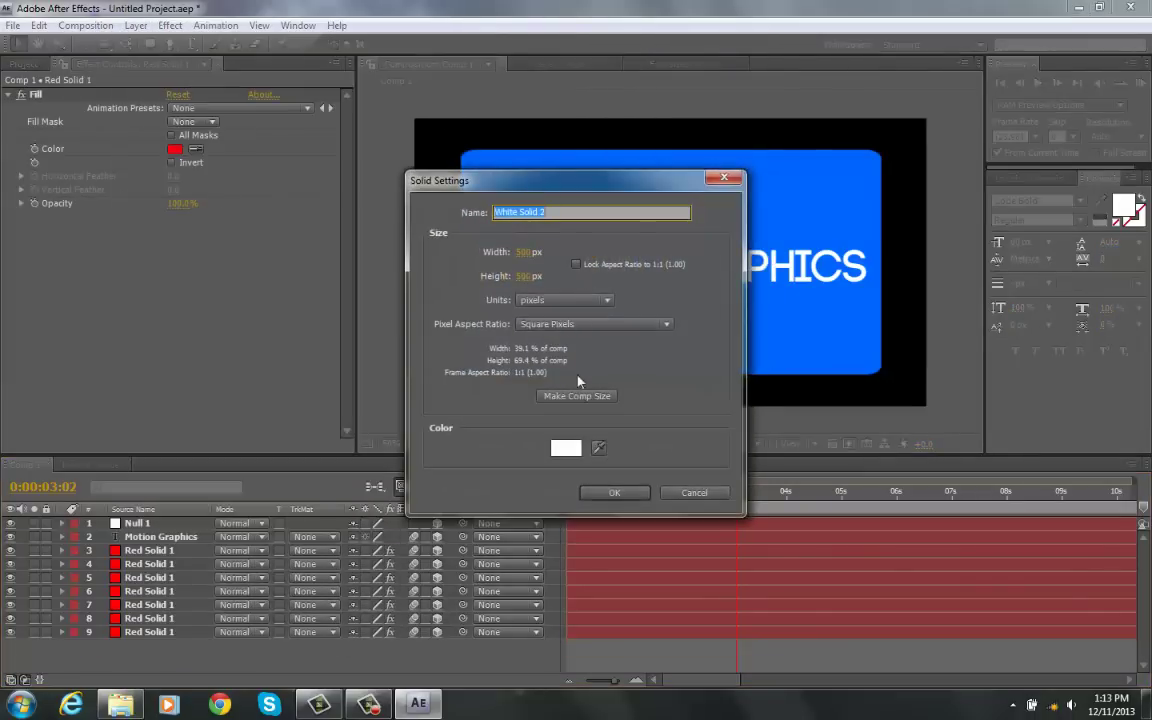
{"action": "left_click", "coordinate": [585, 396]}
{"action": "left_click", "coordinate": [614, 492]}
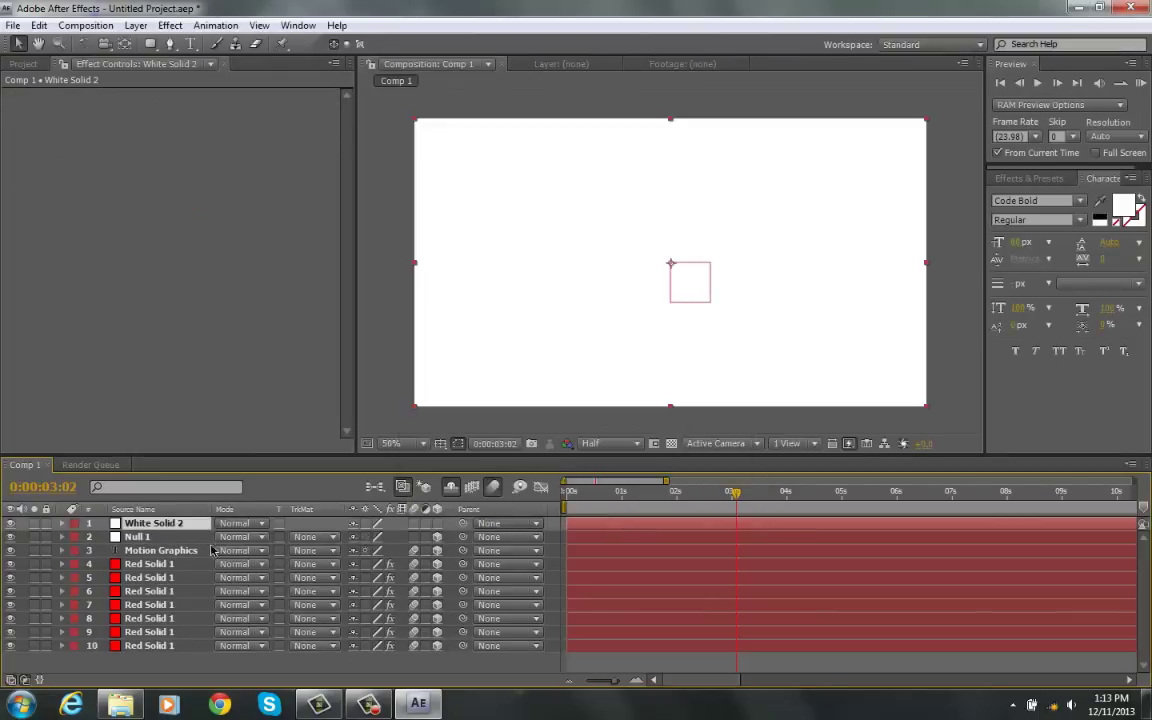
Step: Place the full-size white solid beneath all other layers as a background and return to the composition view
{"action": "left_click_drag", "start_coordinate": [172, 575], "coordinate": [180, 661]}
{"action": "double_click", "coordinate": [155, 524]}
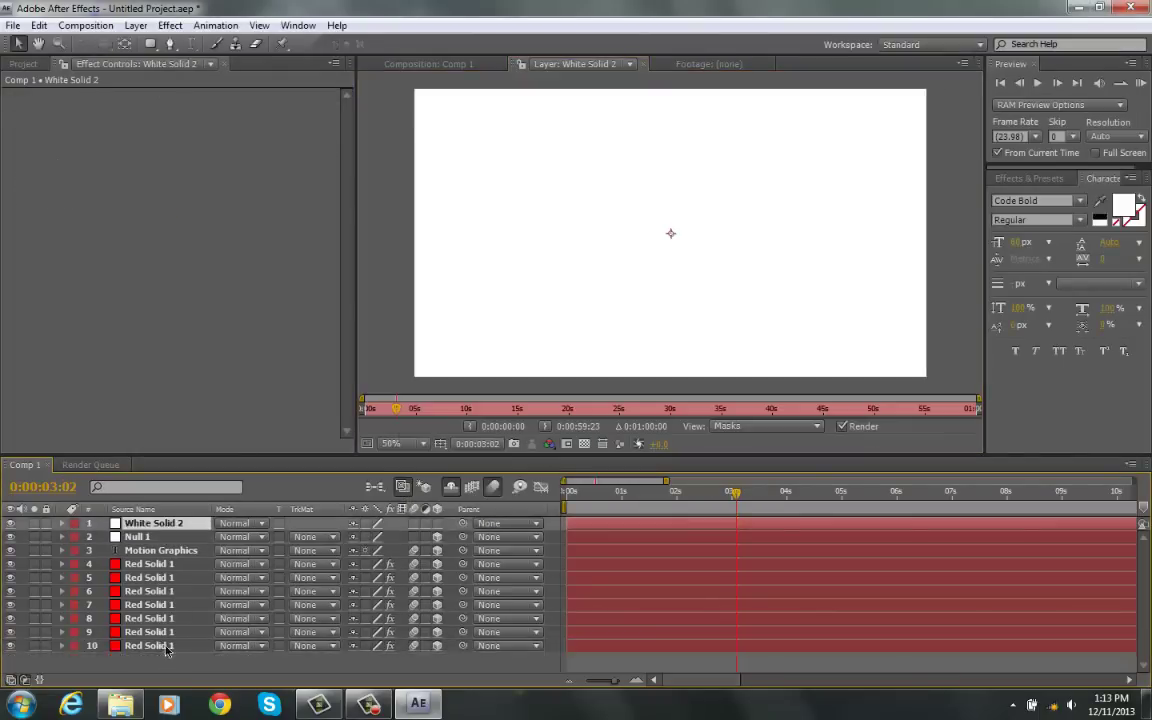
{"action": "left_click_drag", "start_coordinate": [167, 649], "coordinate": [167, 650]}
{"action": "left_click", "coordinate": [428, 63]}
Step: Find the Ramp effect and apply it to the white background solid
{"action": "left_click", "coordinate": [1029, 178]}
{"action": "left_click", "coordinate": [1060, 195]}
{"action": "type", "text": "fill"}
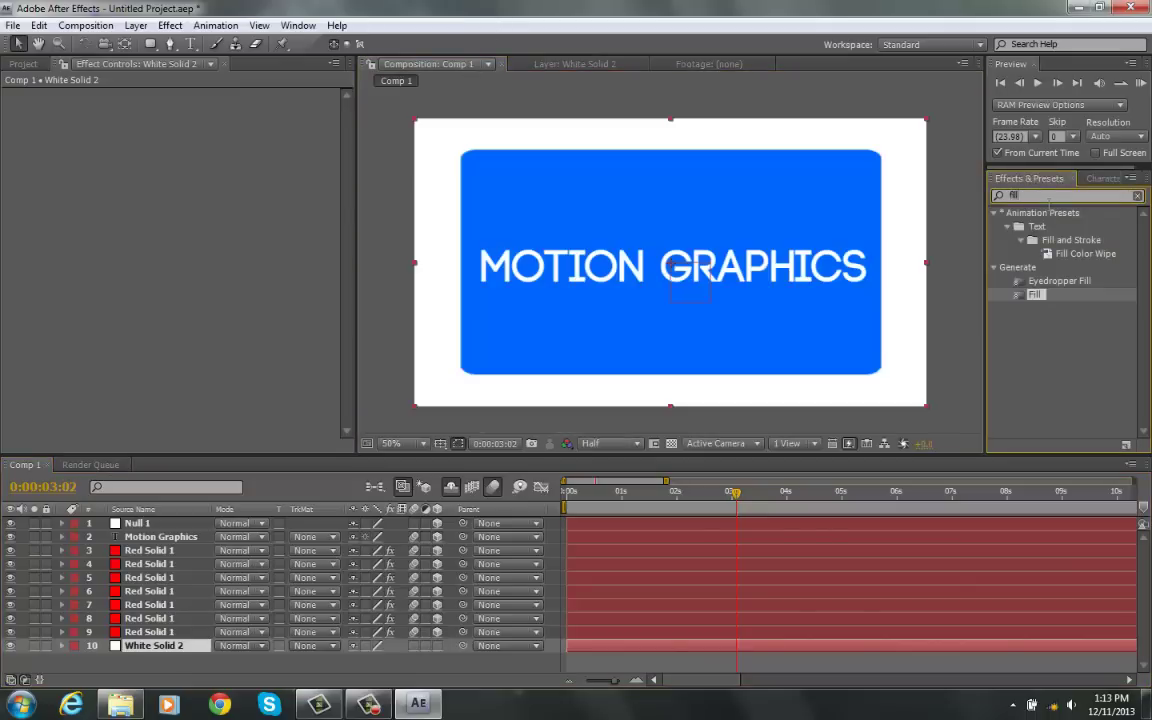
{"action": "type", "text": "ramp"}
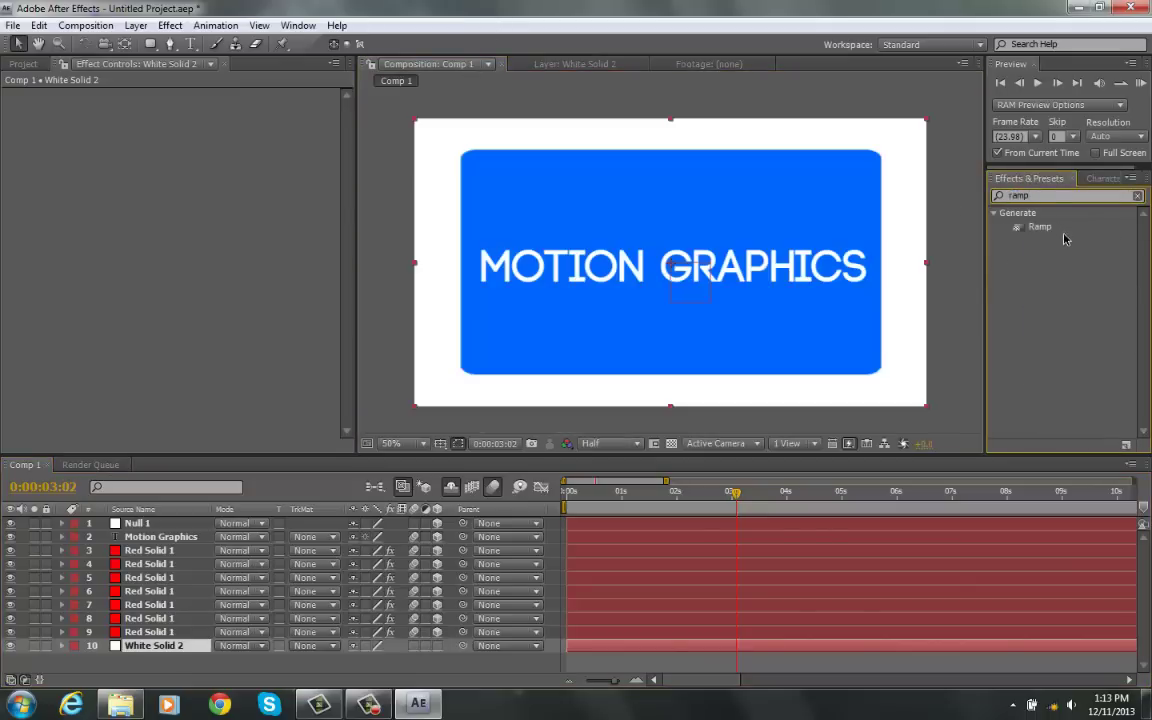
{"action": "left_click_drag", "start_coordinate": [1044, 229], "coordinate": [576, 620]}
{"action": "left_click_drag", "start_coordinate": [586, 643], "coordinate": [584, 645]}
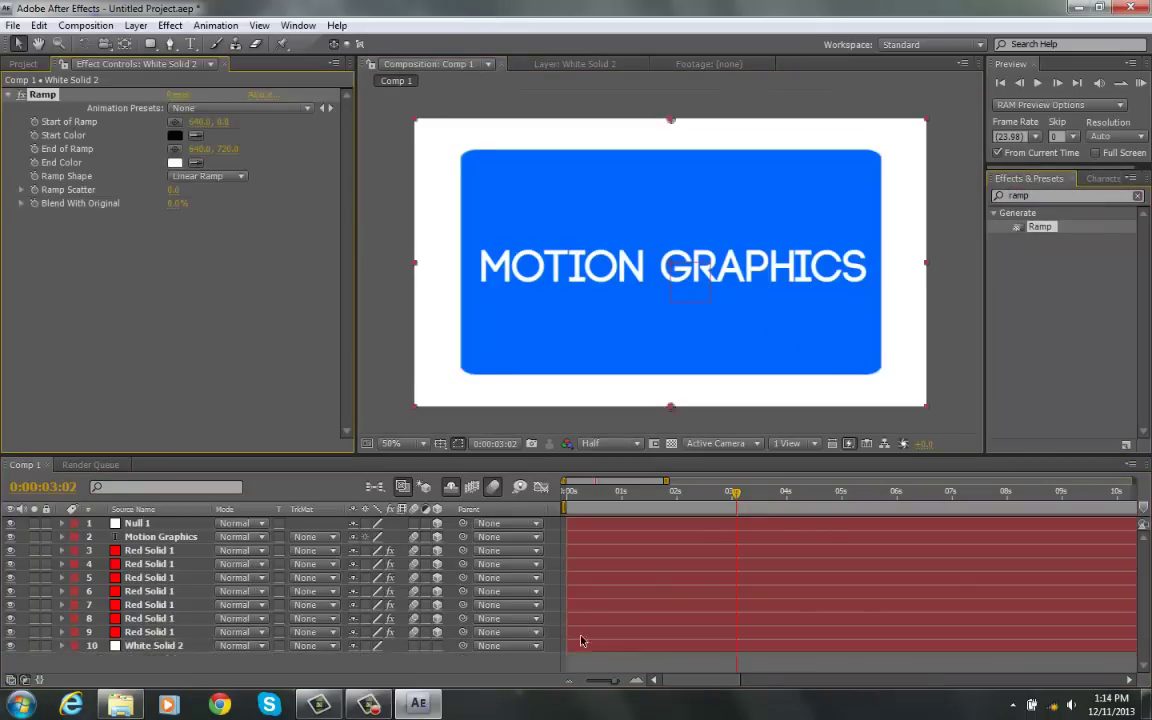
Step: Make the ramp radial, with its start near the composition center and its end beyond the lower-right corner at about 1612, 772
{"action": "left_click", "coordinate": [200, 177]}
{"action": "left_click", "coordinate": [230, 201]}
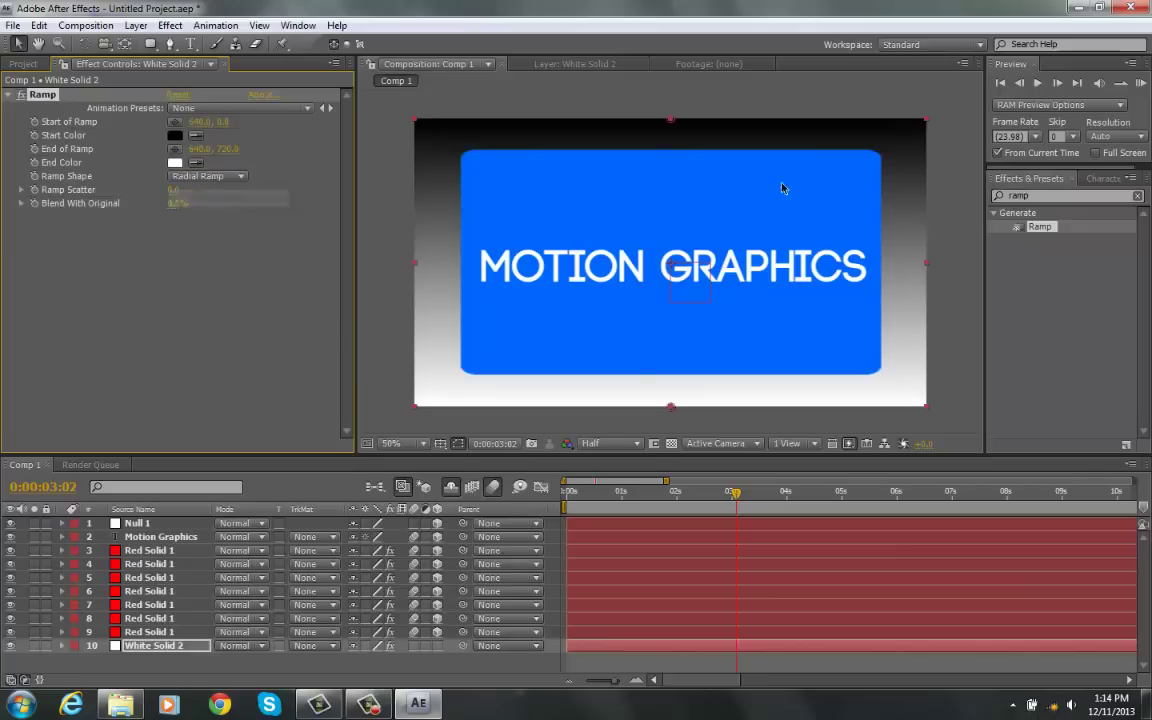
{"action": "left_click_drag", "start_coordinate": [674, 127], "coordinate": [671, 268]}
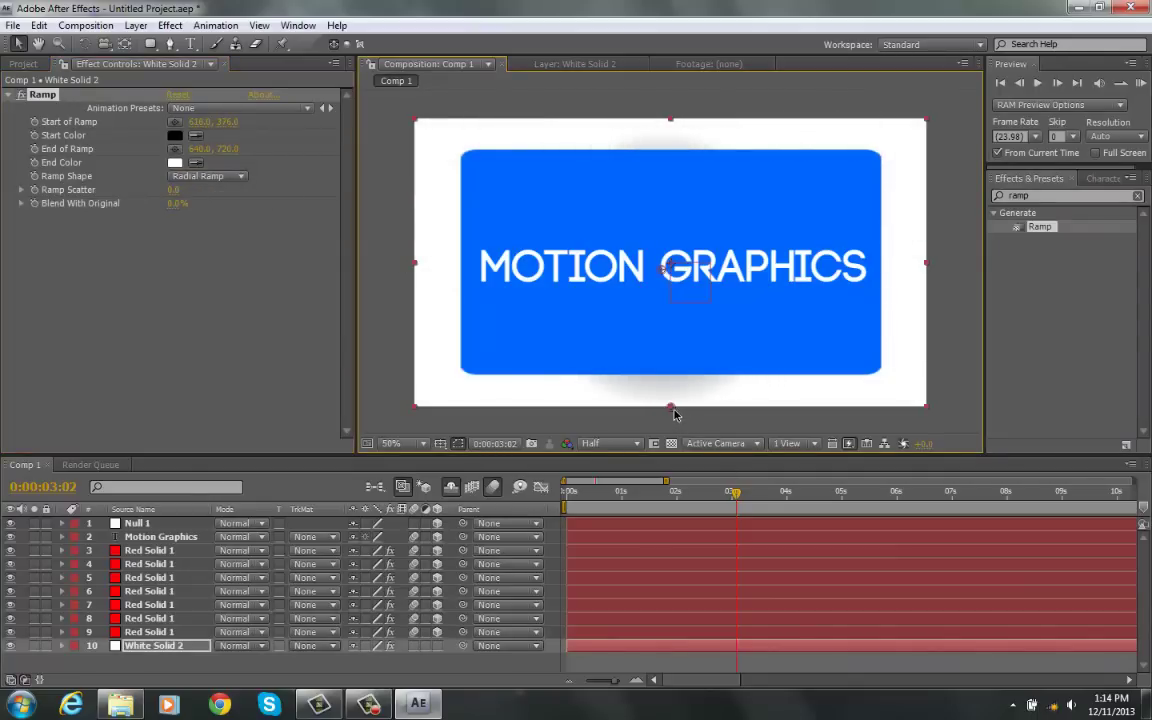
{"action": "left_click_drag", "start_coordinate": [671, 408], "coordinate": [1062, 436]}
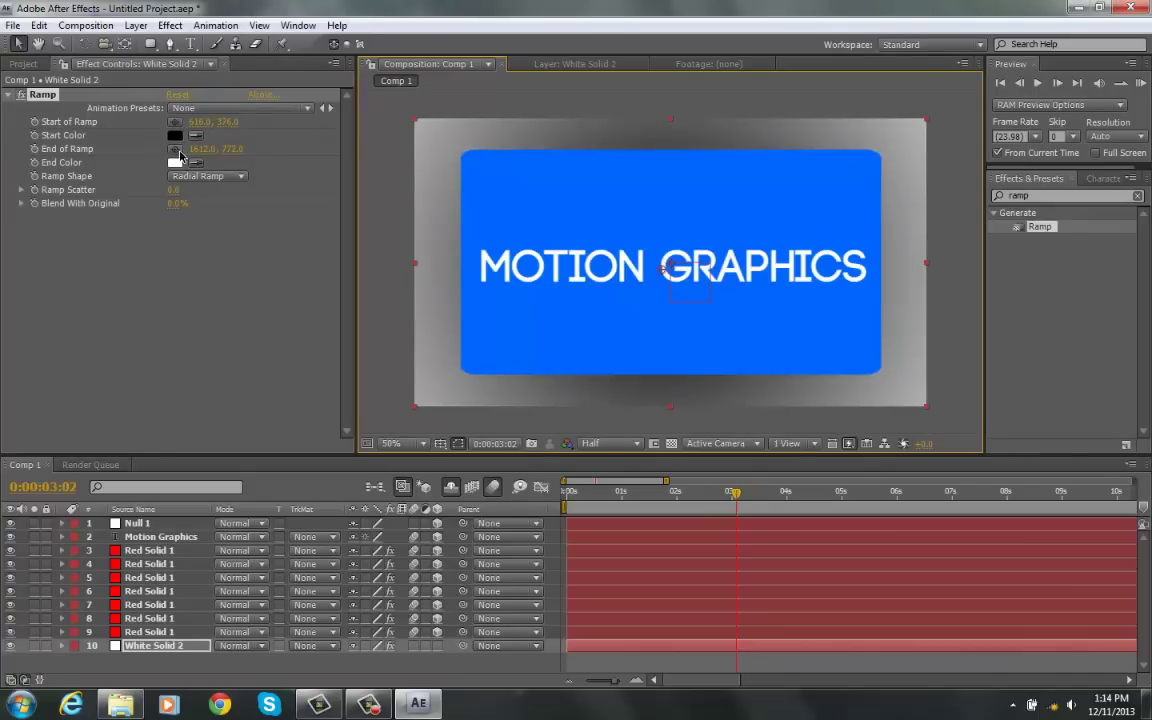
Step: Set the ramp's end color to light blue
{"action": "left_click", "coordinate": [175, 162]}
{"action": "left_click", "coordinate": [589, 294]}
{"action": "left_click_drag", "start_coordinate": [575, 232], "coordinate": [261, 300]}
{"action": "mouse_move", "coordinate": [299, 505]}
{"action": "left_mouse_down"}
{"action": "mouse_move", "coordinate": [299, 403]}
{"action": "mouse_move", "coordinate": [239, 337]}
{"action": "left_mouse_up"}
{"action": "left_click", "coordinate": [427, 314]}
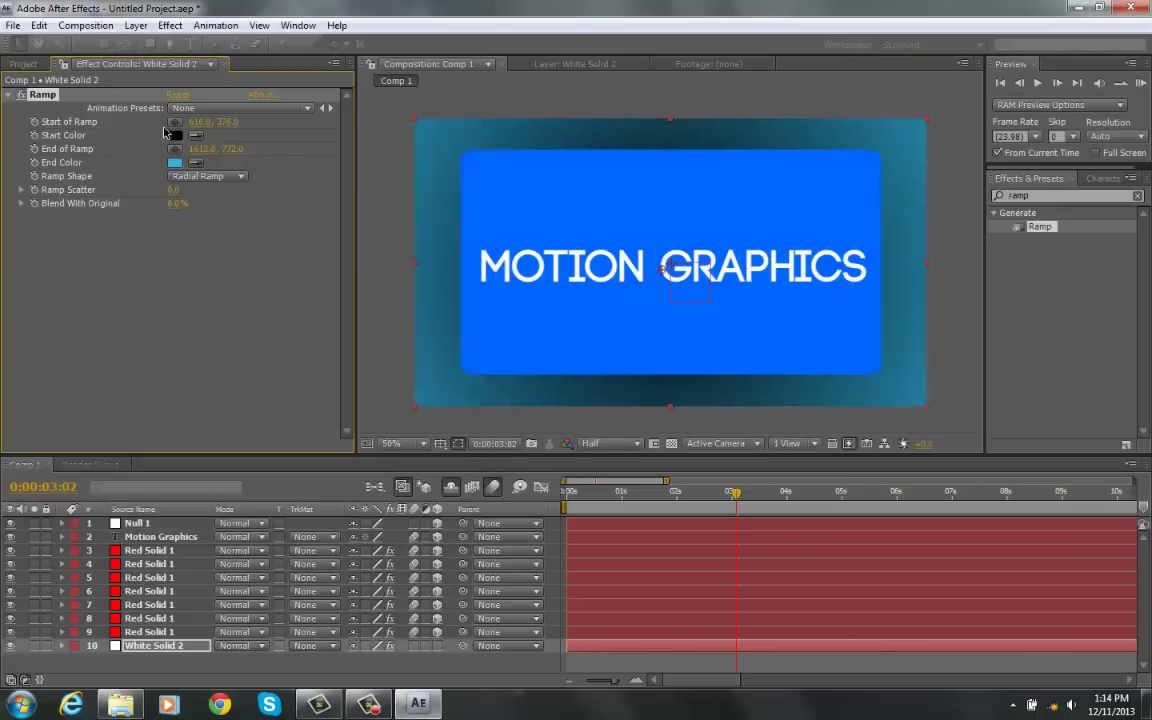
Step: Match the ramp's start color to the light blue end color by sampling it with the eyedropper
{"action": "left_click", "coordinate": [174, 135]}
{"action": "left_click", "coordinate": [296, 412]}
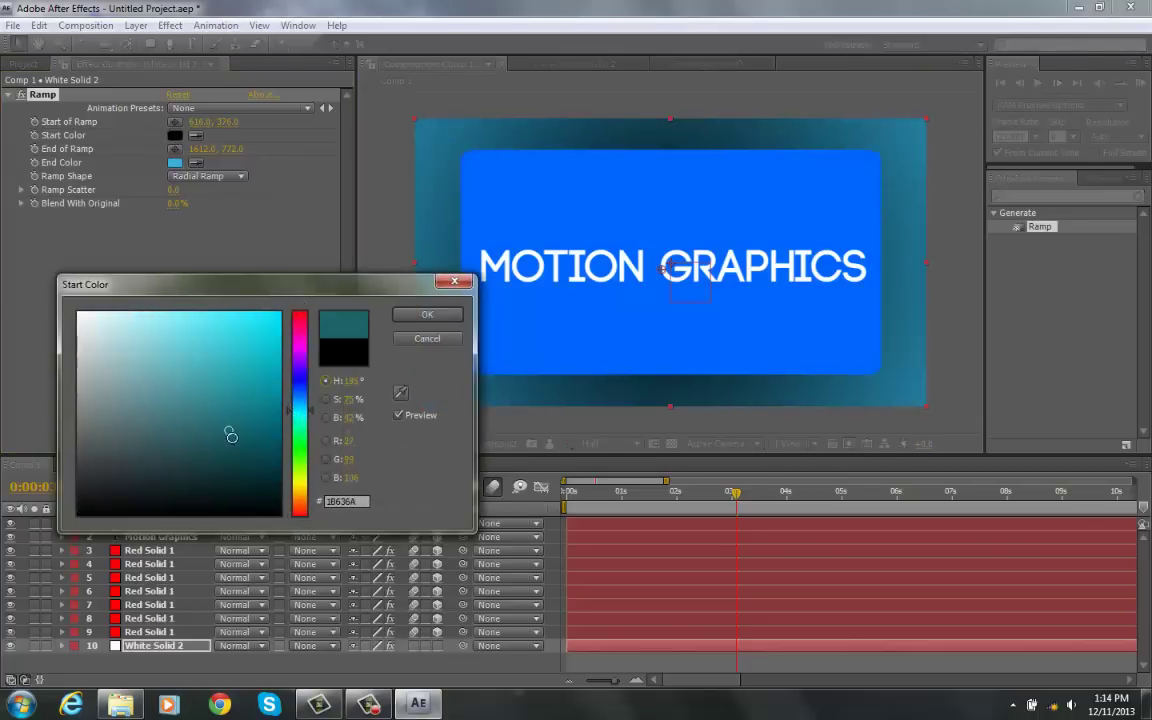
{"action": "mouse_move", "coordinate": [231, 429]}
{"action": "left_mouse_down"}
{"action": "mouse_move", "coordinate": [231, 398]}
{"action": "mouse_move", "coordinate": [261, 340]}
{"action": "left_mouse_up"}
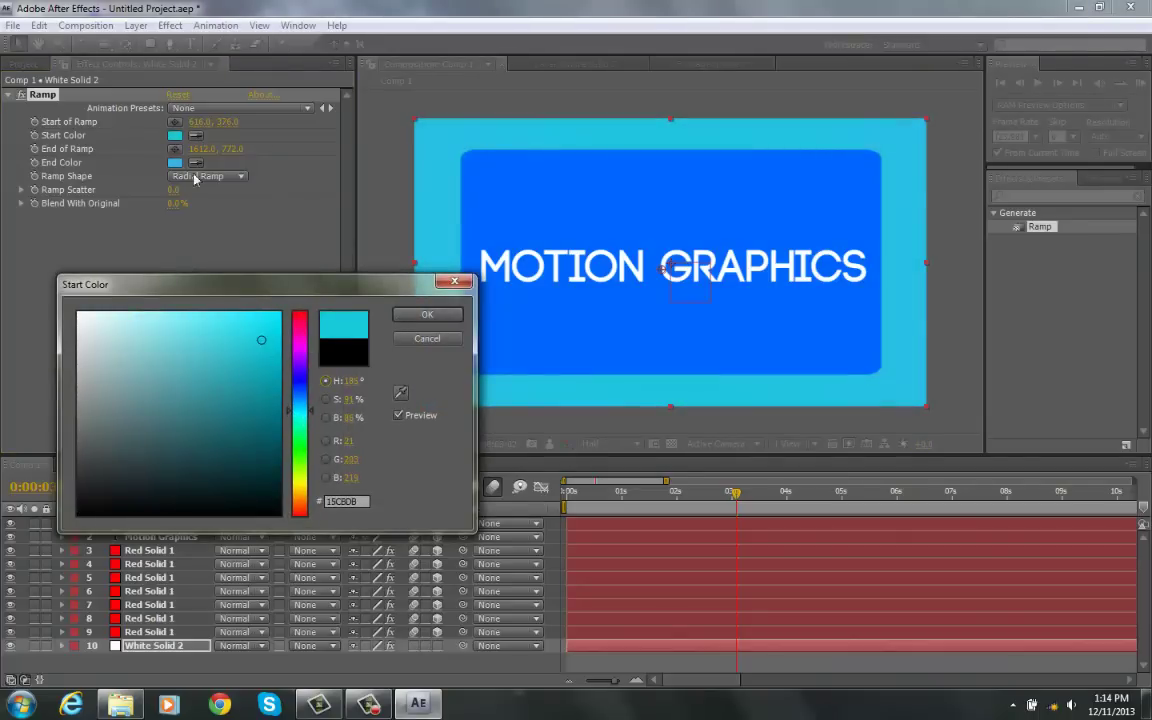
{"action": "left_click", "coordinate": [401, 392]}
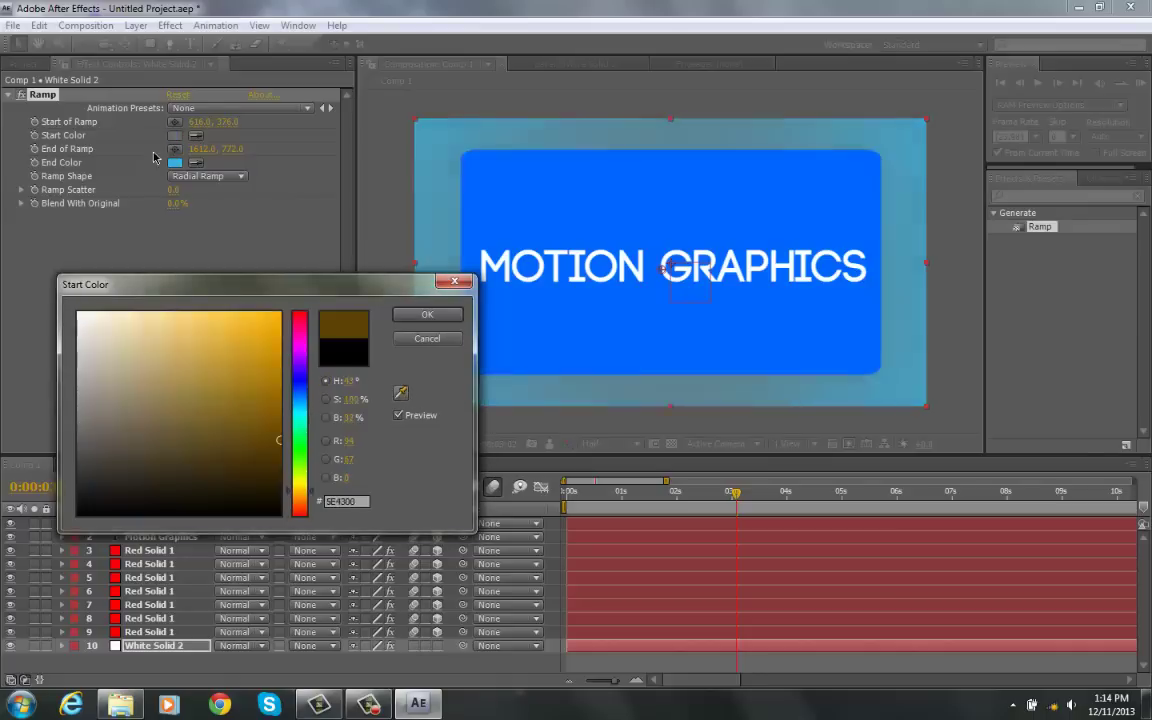
{"action": "left_click", "coordinate": [419, 322]}
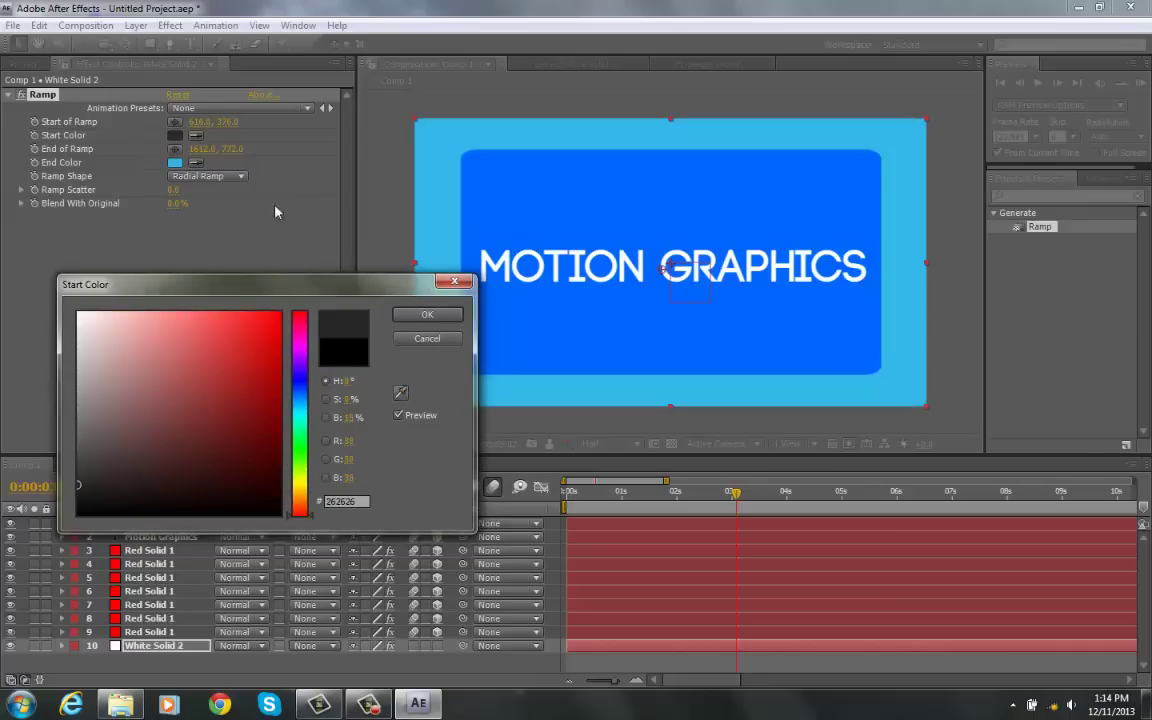
{"action": "left_click", "coordinate": [401, 392]}
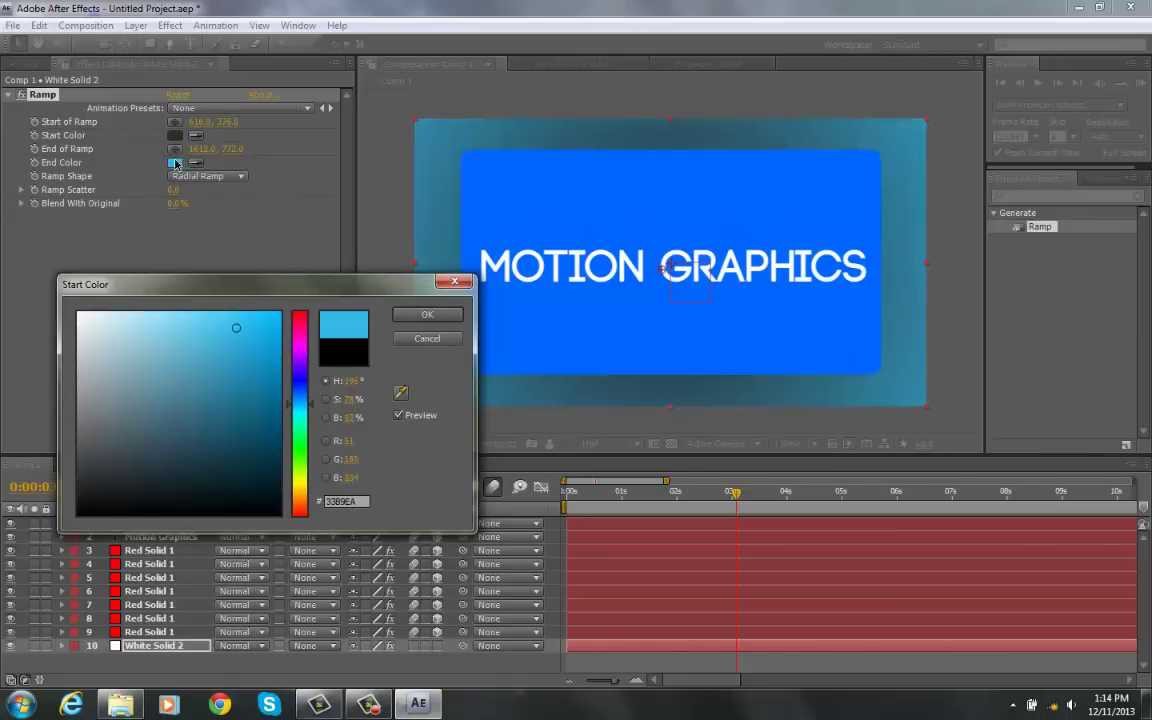
{"action": "left_click", "coordinate": [175, 162]}
{"action": "left_click", "coordinate": [425, 314]}
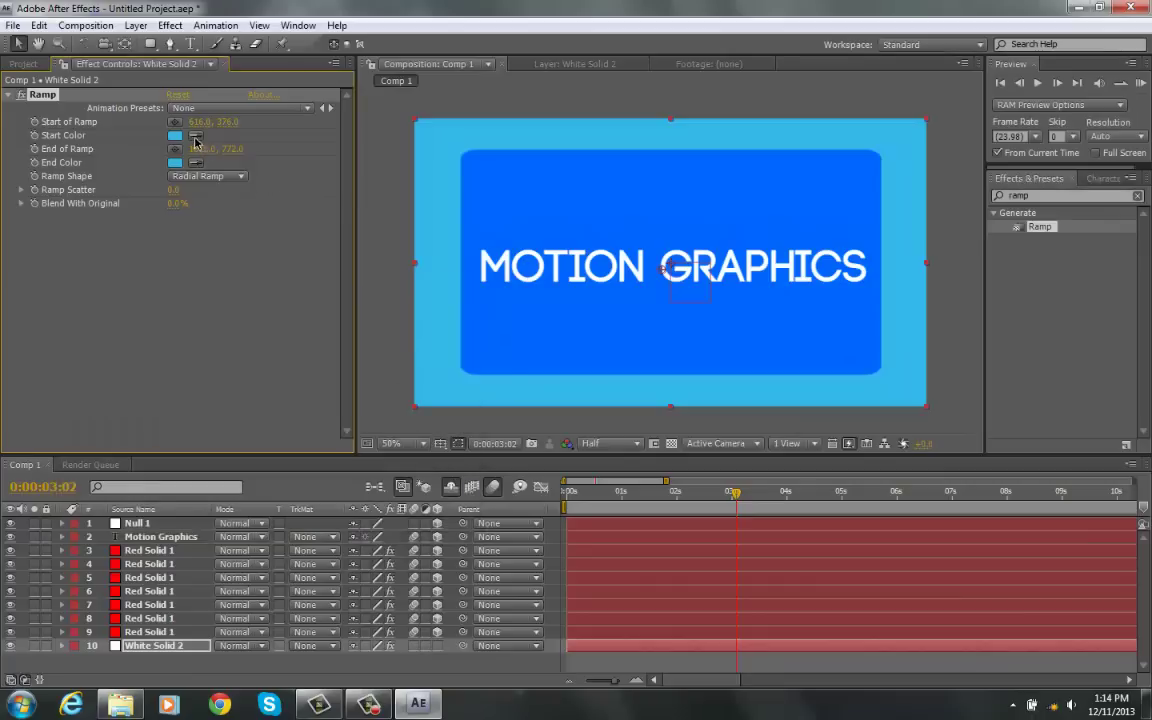
Step: Set the ramp's end color to near-black 202122, keeping the light blue start color, and deselect the layer
{"action": "left_click", "coordinate": [175, 136]}
{"action": "mouse_move", "coordinate": [257, 342]}
{"action": "left_mouse_down"}
{"action": "mouse_move", "coordinate": [87, 430]}
{"action": "mouse_move", "coordinate": [90, 487]}
{"action": "left_mouse_up"}
{"action": "left_click", "coordinate": [436, 339]}
{"action": "left_click", "coordinate": [175, 162]}
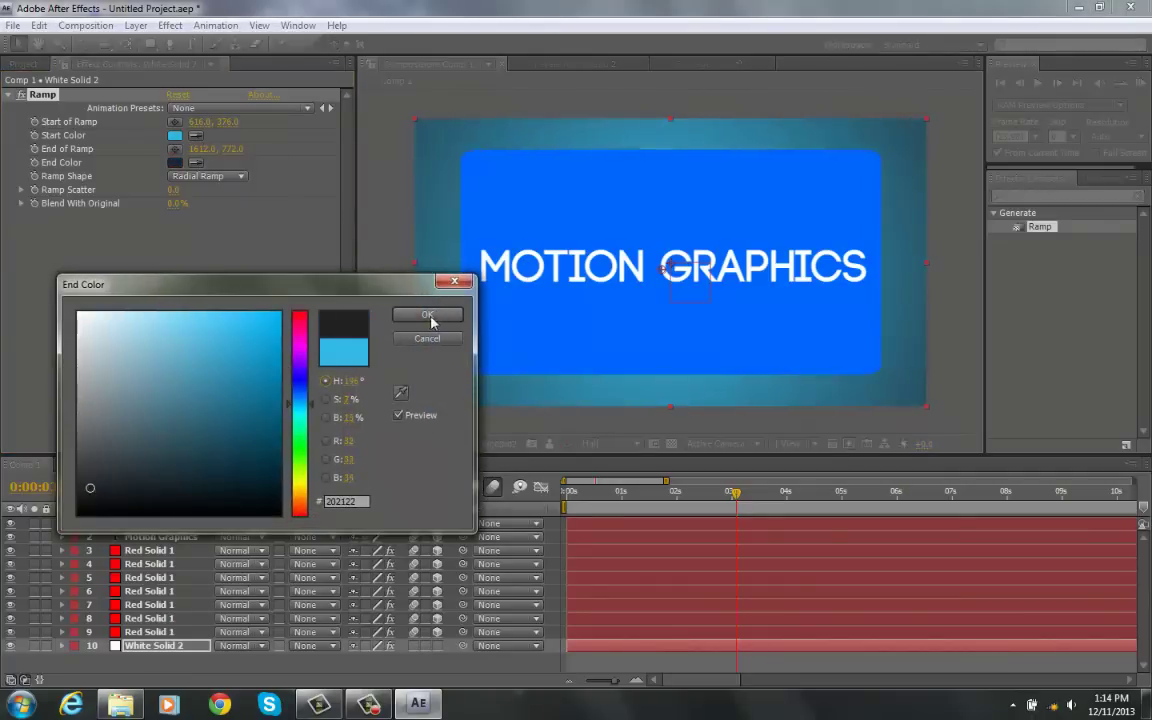
{"action": "left_click", "coordinate": [428, 316]}
{"action": "left_click", "coordinate": [766, 662]}
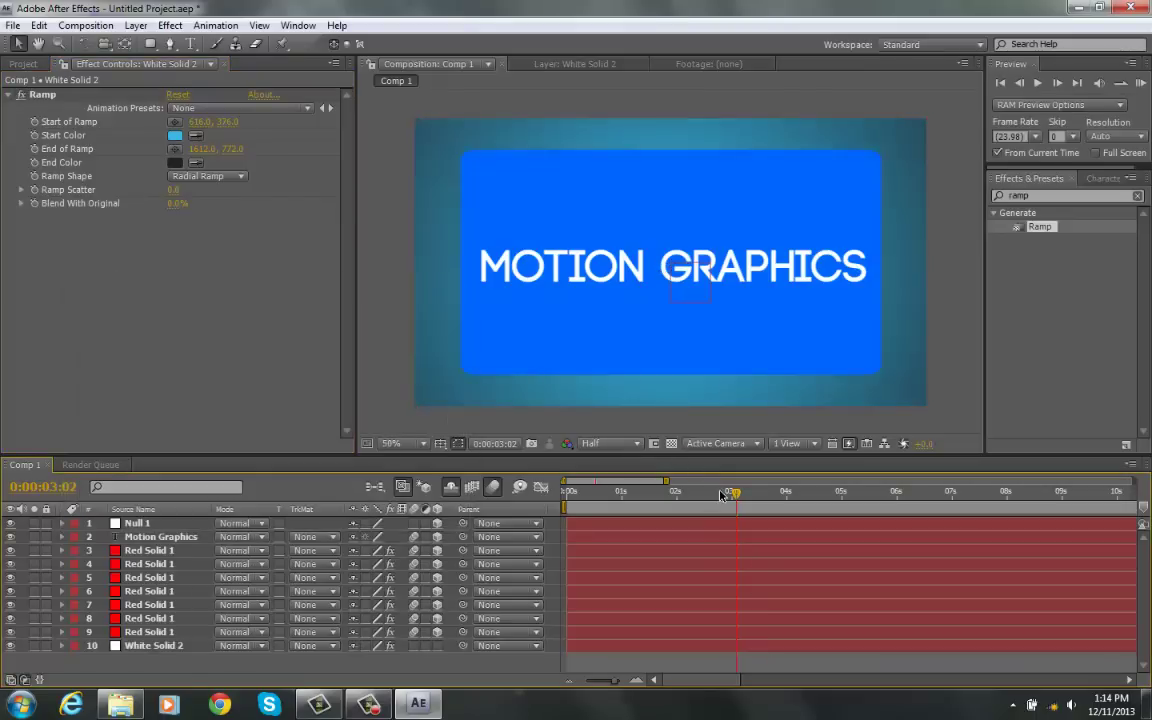
Step: Preview the animation from the first frame with the ramp background, and move the current time to 0:00:03:08
{"action": "left_click_drag", "start_coordinate": [720, 495], "coordinate": [545, 502]}
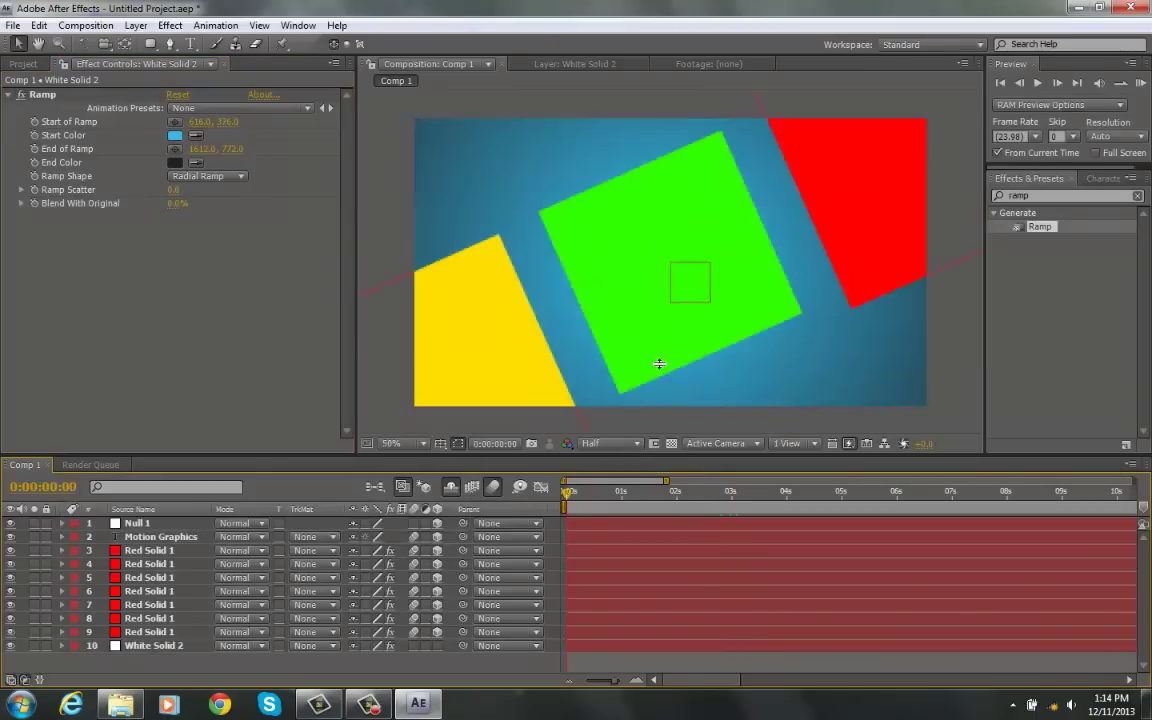
{"action": "left_click", "coordinate": [1141, 83]}
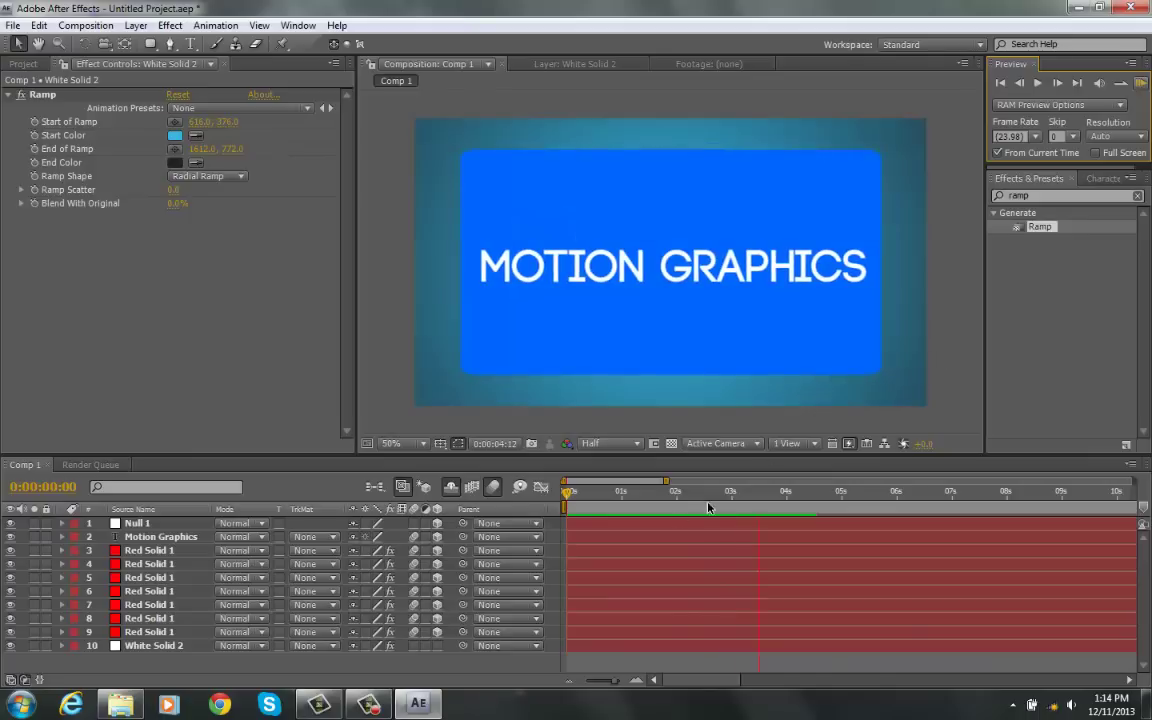
{"action": "left_click_drag", "start_coordinate": [708, 508], "coordinate": [751, 513]}
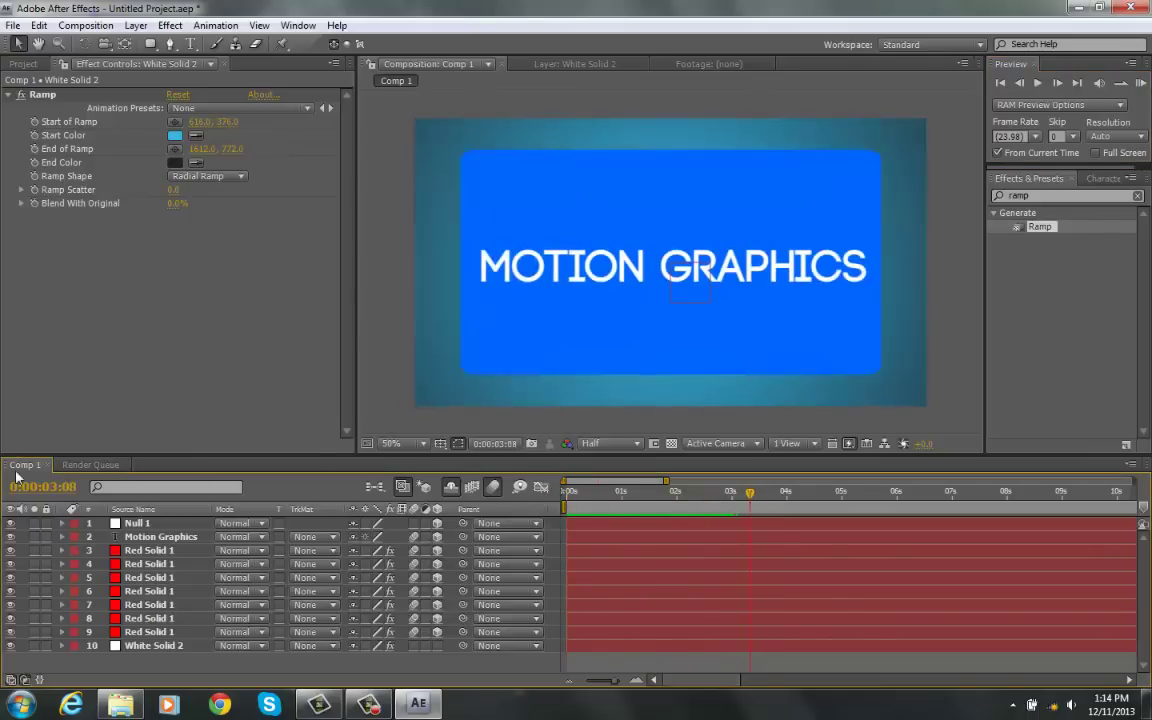
Step: Replace the MOTION GRAPHICS text with LEVEL UP 2014
{"action": "double_click", "coordinate": [163, 537]}
{"action": "type", "text": "LEVEL OP"}
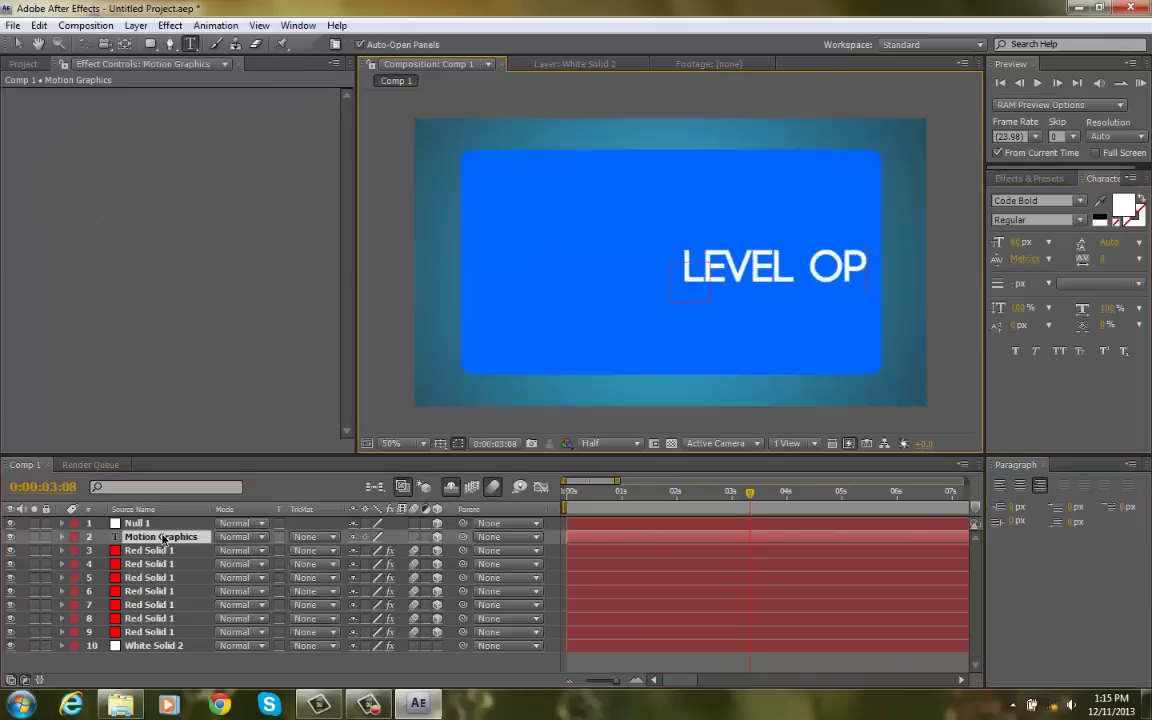
{"action": "key", "text": "BackSpace"}
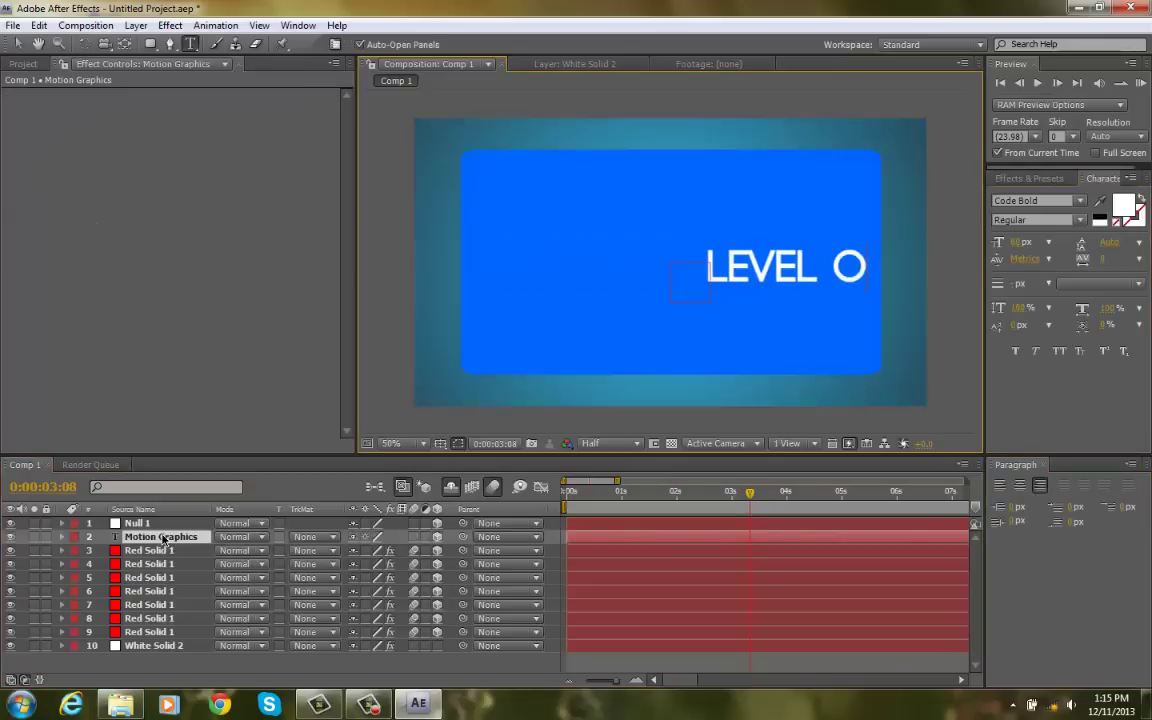
{"action": "type", "text": "UP"}
{"action": "key", "text": "BackSpace"}
{"action": "key", "text": "BackSpace"}
{"action": "key", "text": "BackSpace"}
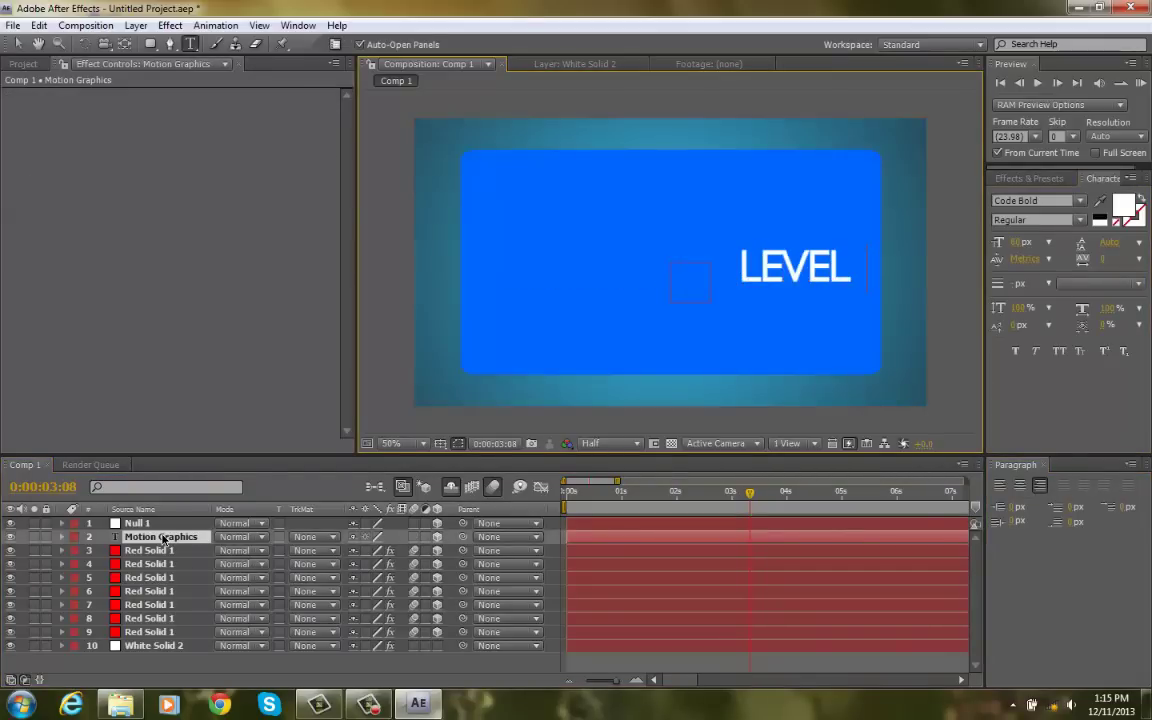
{"action": "type", "text": "UP 2014"}
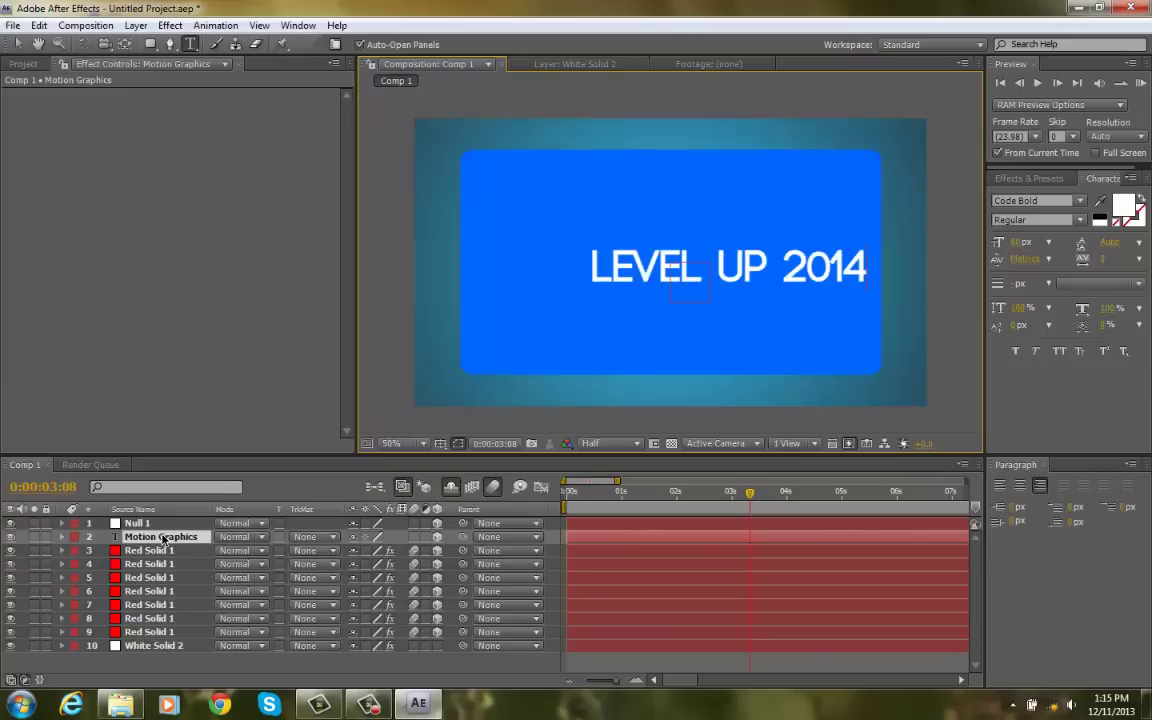
Step: Increase the tracking of the whole LEVEL UP 2014 text to about 222 so it spans the blue panel
{"action": "triple_click", "coordinate": [676, 259]}
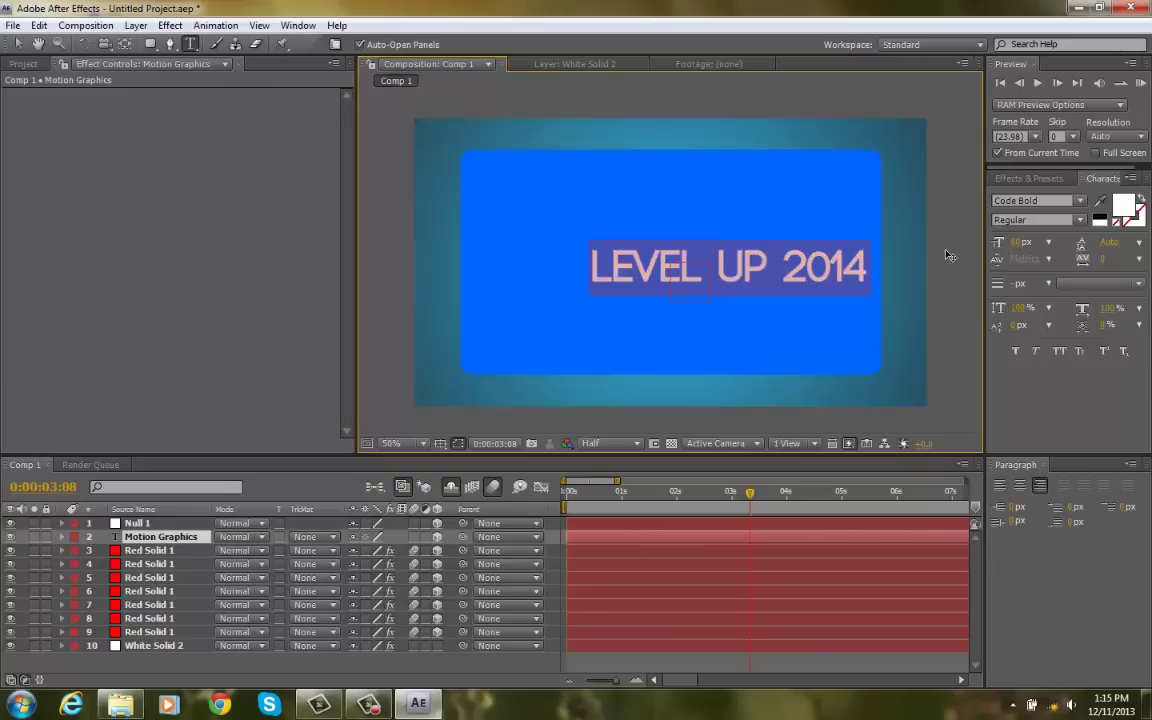
{"action": "left_click_drag", "start_coordinate": [1103, 259], "coordinate": [1150, 263]}
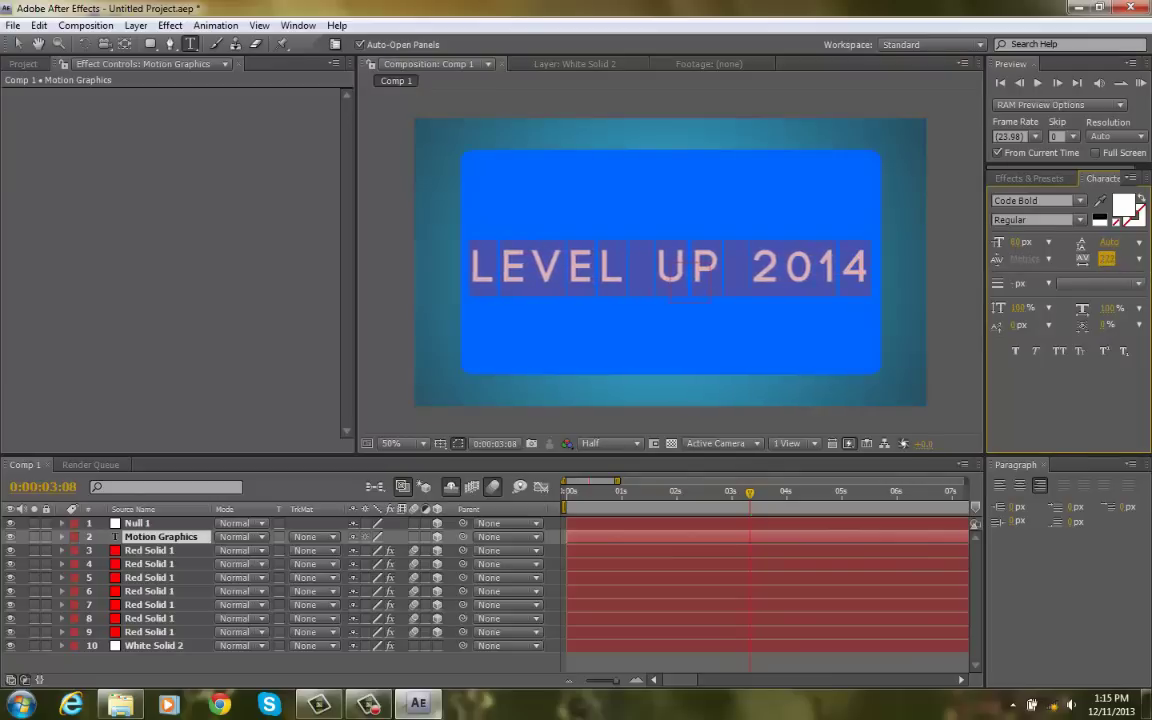
{"action": "left_click", "coordinate": [901, 572]}
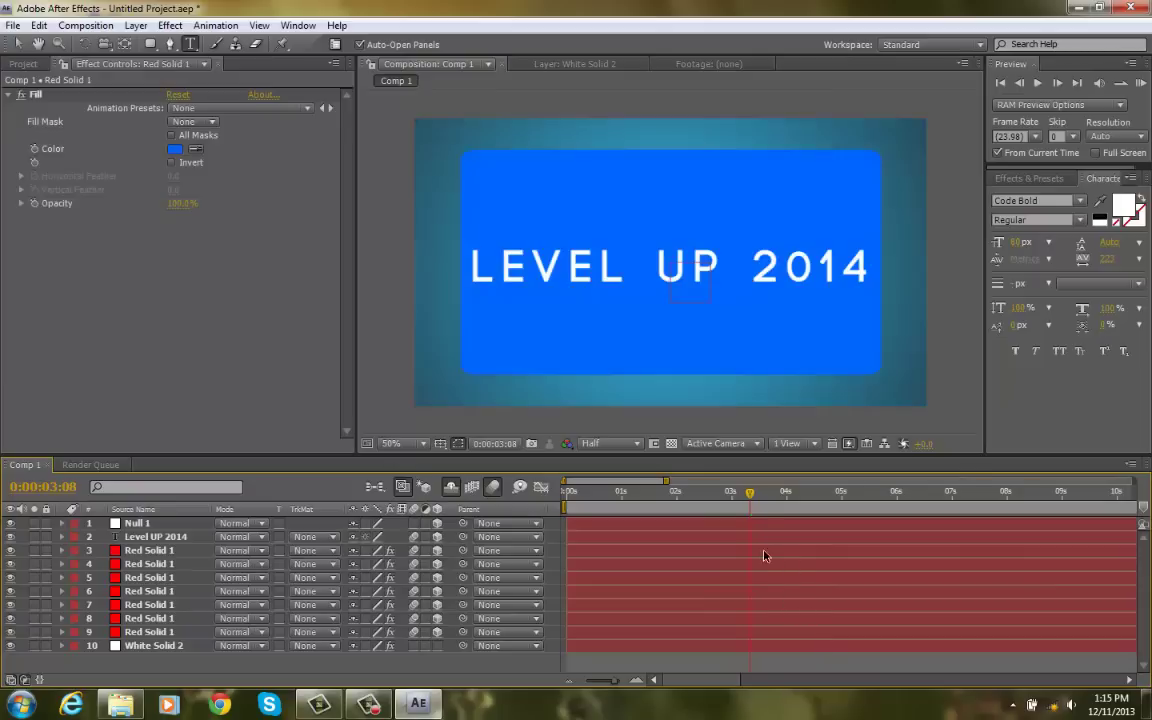
Step: Duplicate the rounded blue panel solid and show the Scale property of both copies
{"action": "mouse_move", "coordinate": [741, 507]}
{"action": "left_mouse_down"}
{"action": "mouse_move", "coordinate": [576, 507]}
{"action": "mouse_move", "coordinate": [750, 507]}
{"action": "left_mouse_up"}
{"action": "left_click", "coordinate": [156, 648]}
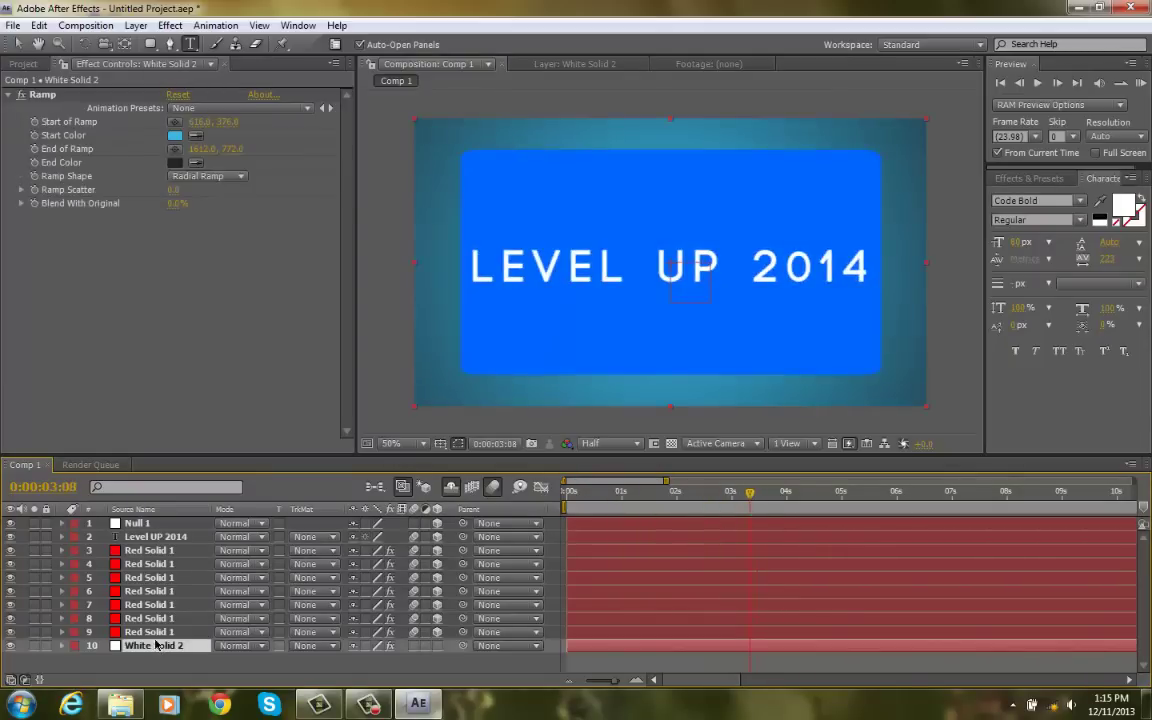
{"action": "left_click", "coordinate": [160, 550]}
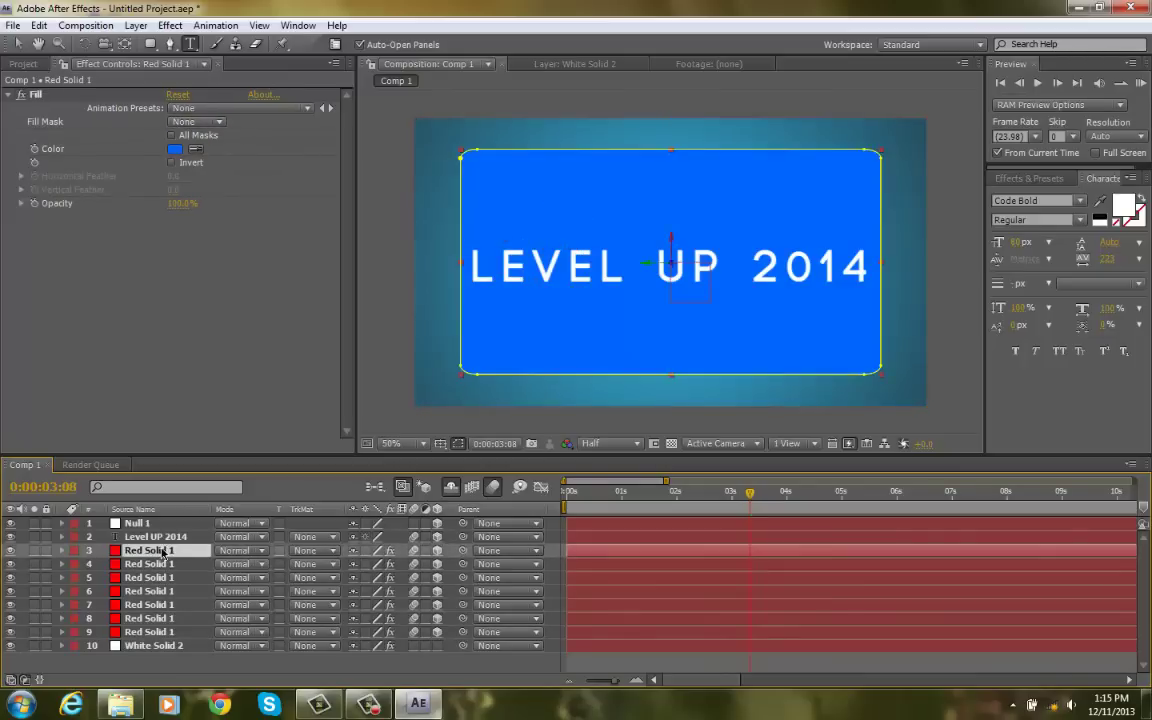
{"action": "key", "text": "ctrl+d"}
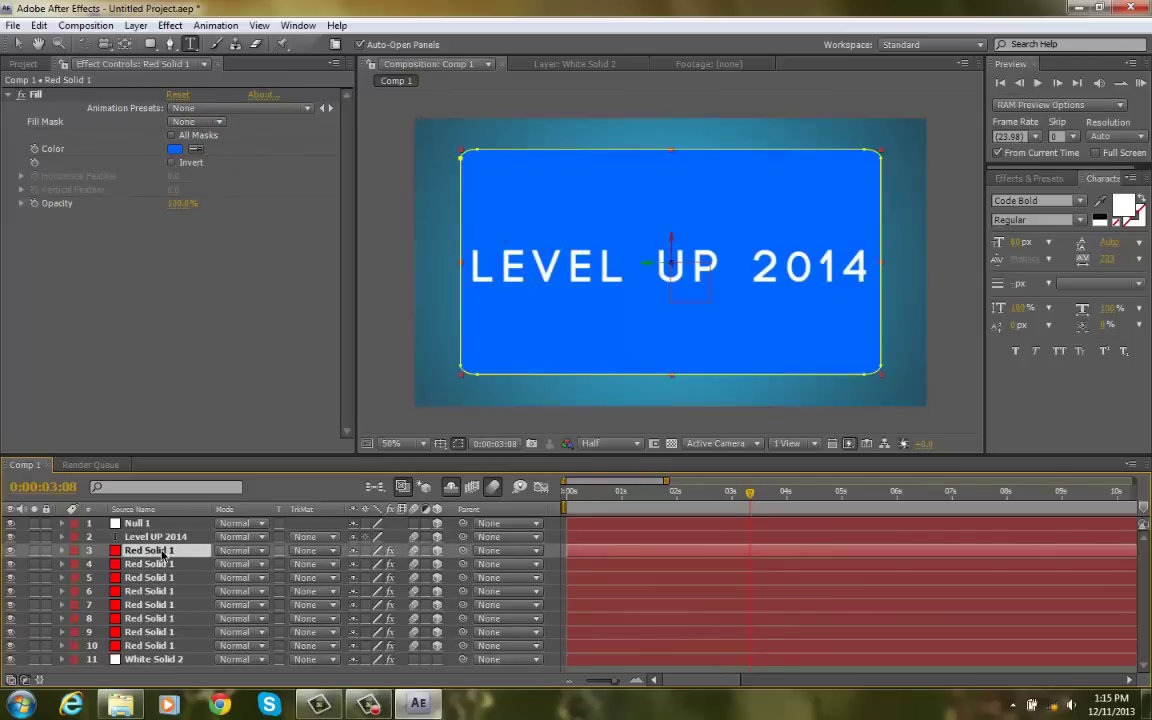
{"action": "key", "text": "s"}
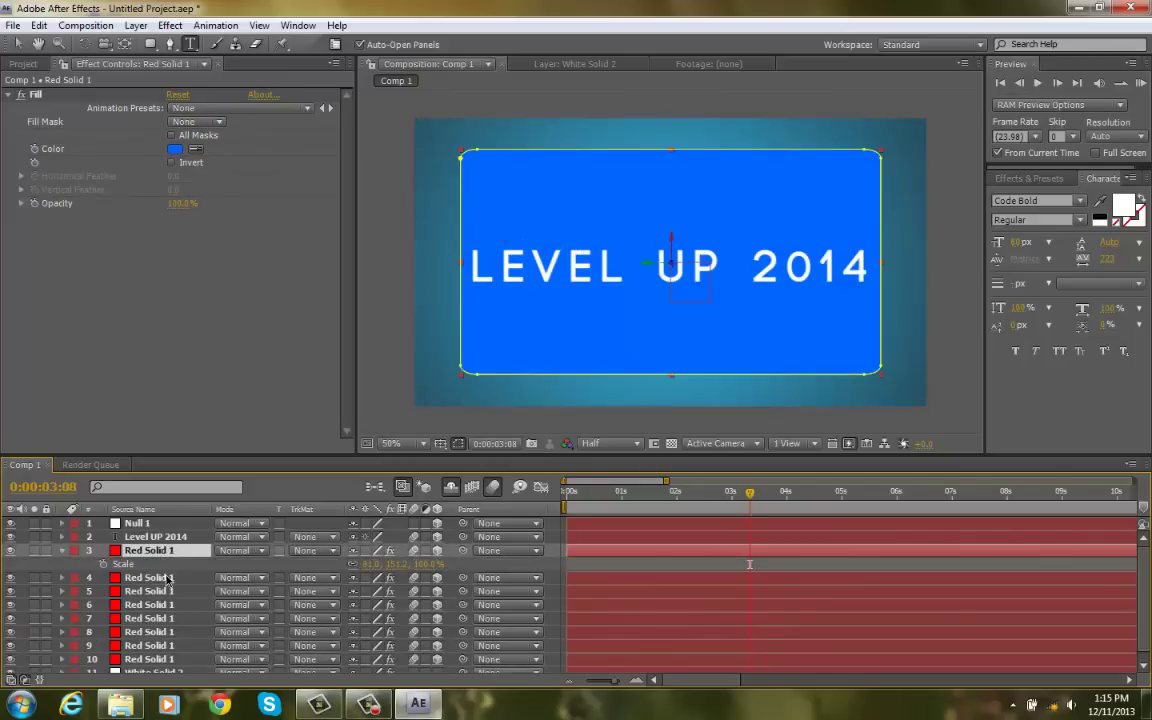
{"action": "left_click", "coordinate": [160, 578]}
{"action": "key", "text": "s"}
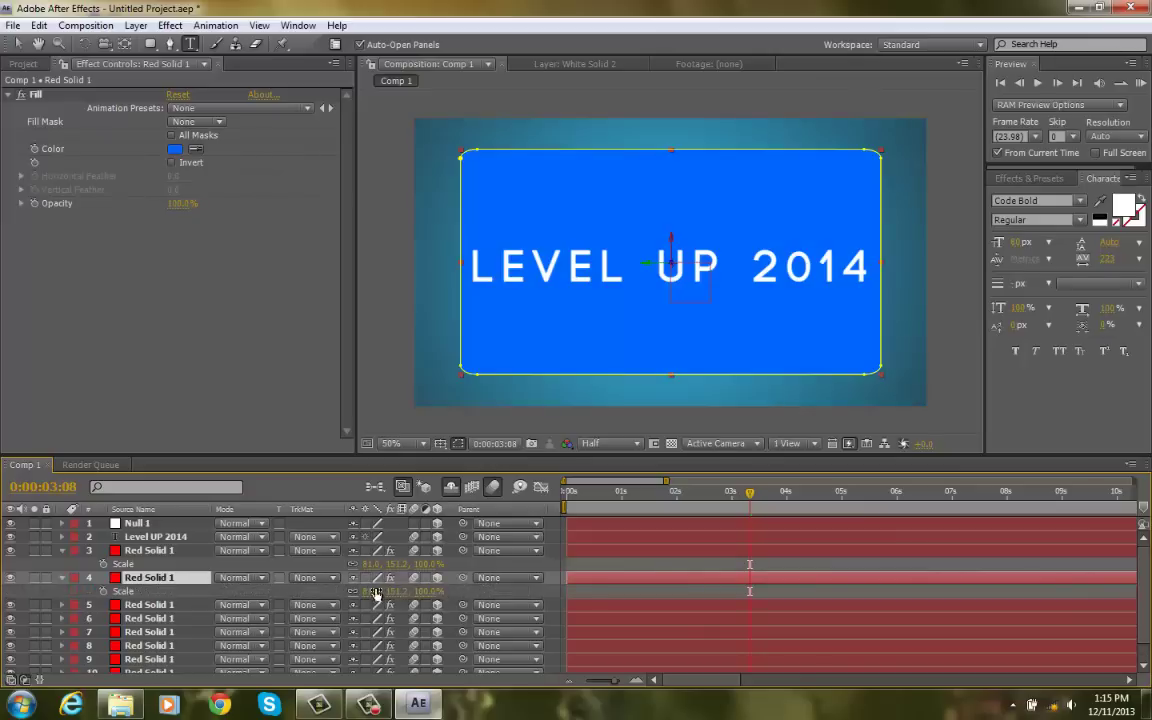
Step: Fill the lower panel copy with white FFFFFF and scale it up proportionally to 86% width to form a border
{"action": "left_click", "coordinate": [175, 149]}
{"action": "left_click", "coordinate": [79, 313]}
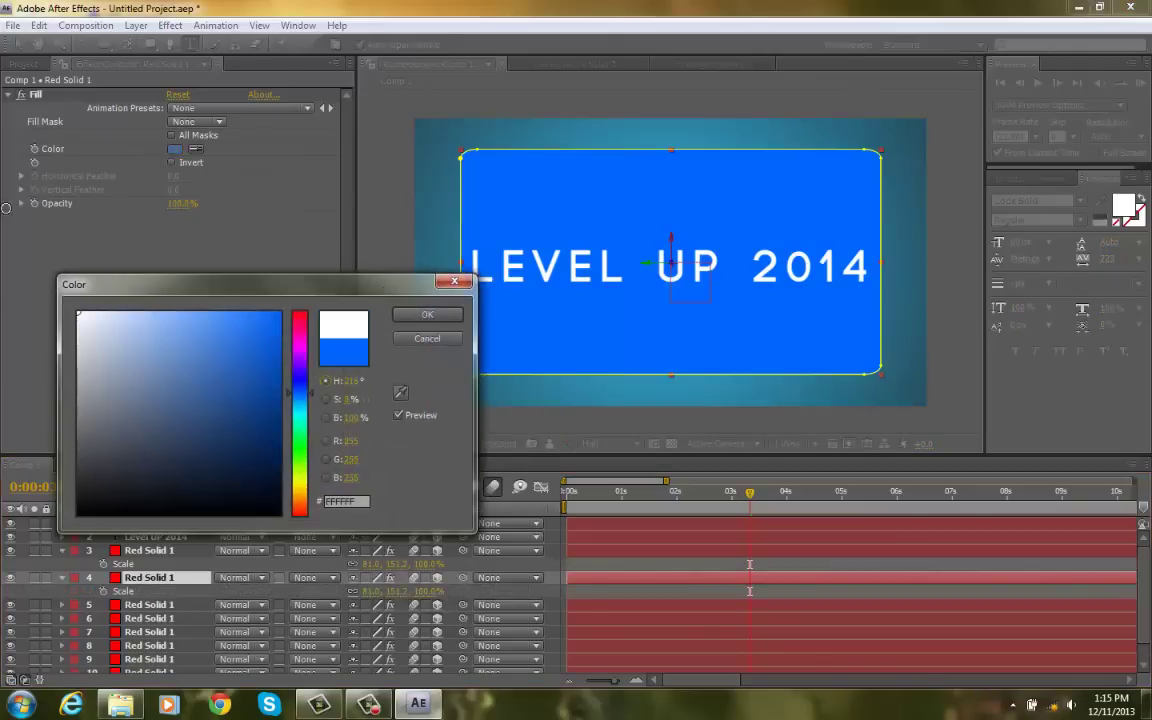
{"action": "left_click", "coordinate": [439, 319]}
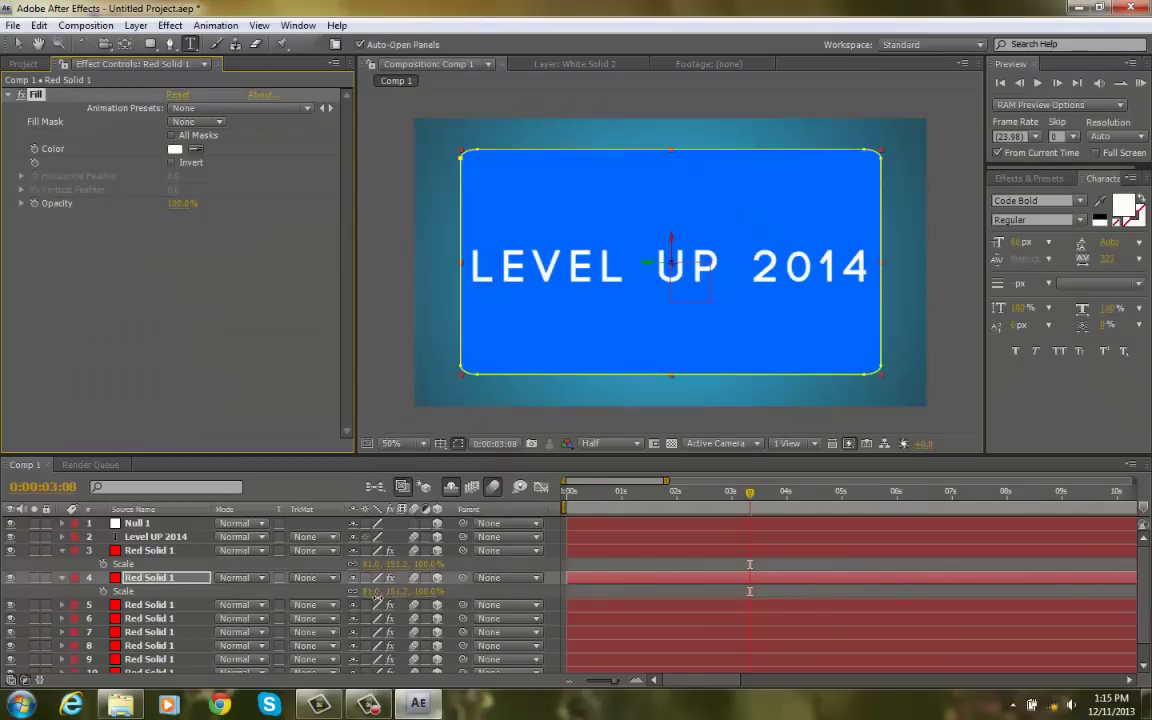
{"action": "mouse_move", "coordinate": [366, 591]}
{"action": "left_mouse_down"}
{"action": "mouse_move", "coordinate": [388, 593]}
{"action": "mouse_move", "coordinate": [378, 595]}
{"action": "left_mouse_up"}
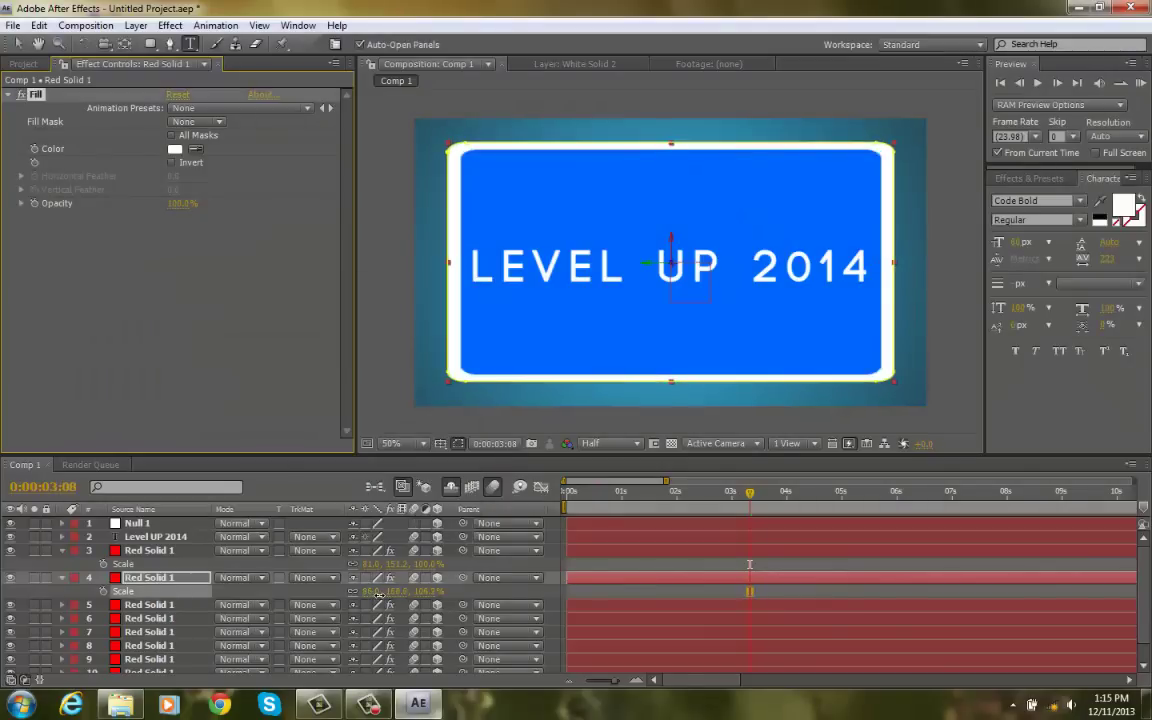
{"action": "left_click", "coordinate": [598, 591]}
{"action": "left_click", "coordinate": [1025, 176]}
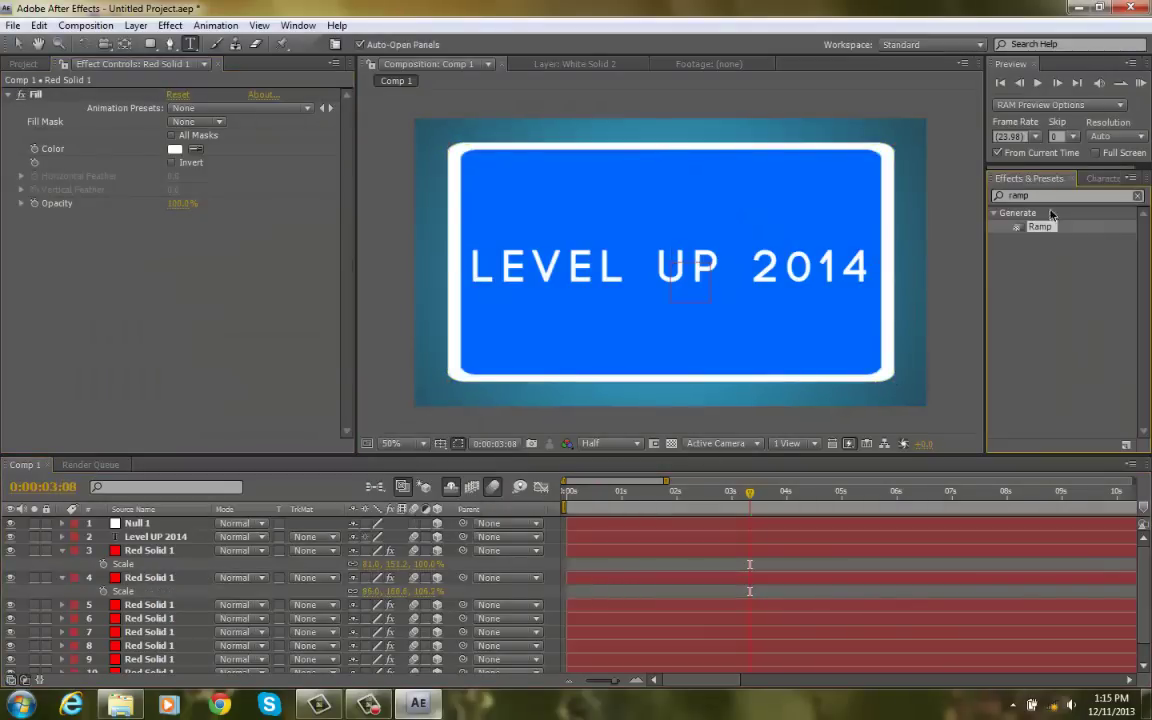
{"action": "left_click", "coordinate": [1030, 195]}
{"action": "type", "text": "blin"}
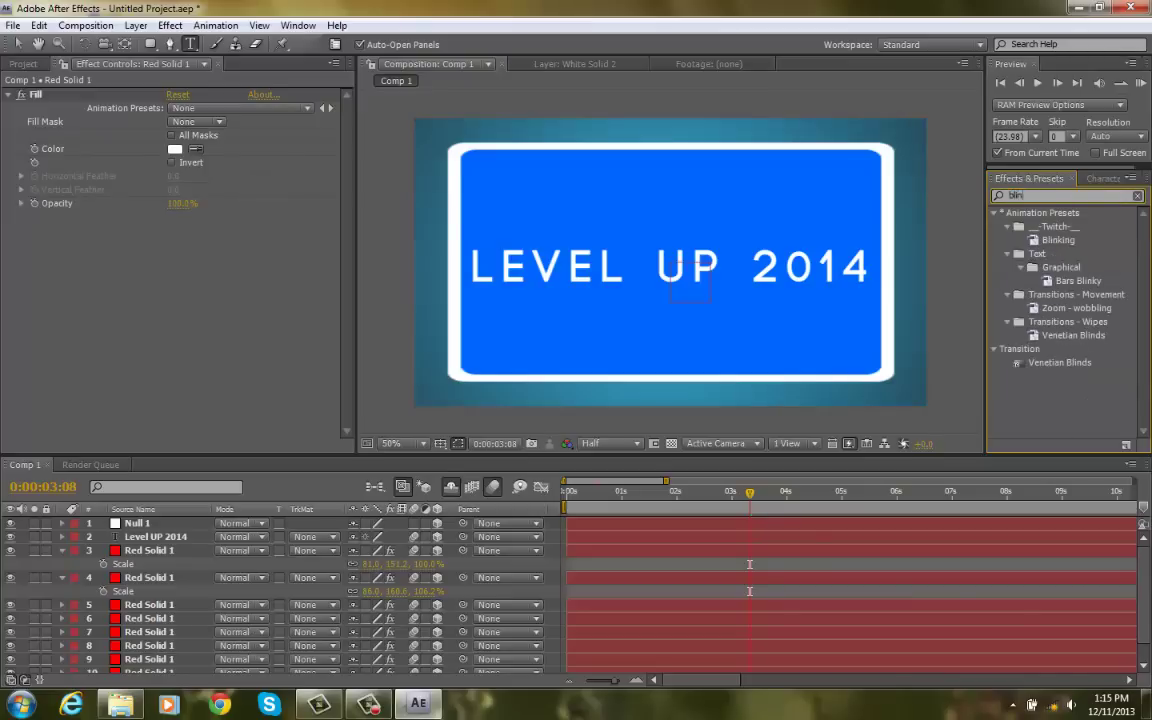
{"action": "left_click_drag", "start_coordinate": [1068, 362], "coordinate": [460, 539]}
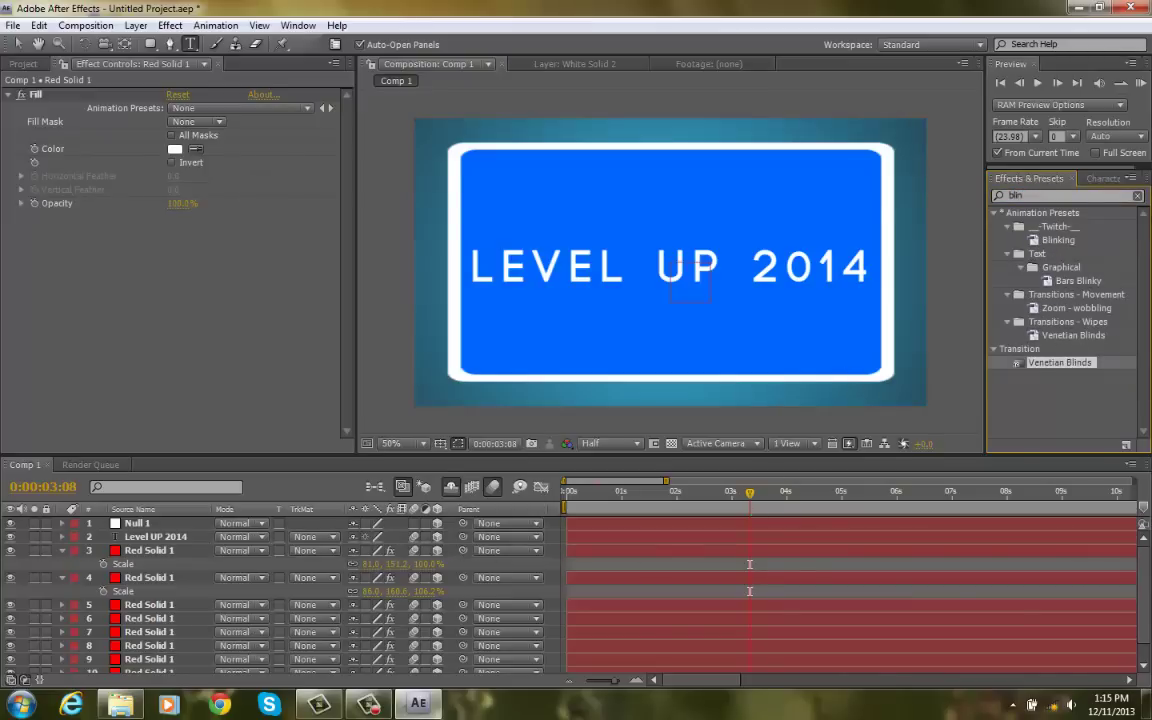
Step: Find the Roughen Edges effect and apply it to the white border solid behind the blue panel
{"action": "left_click", "coordinate": [1068, 198]}
{"action": "type", "text": "roughen"}
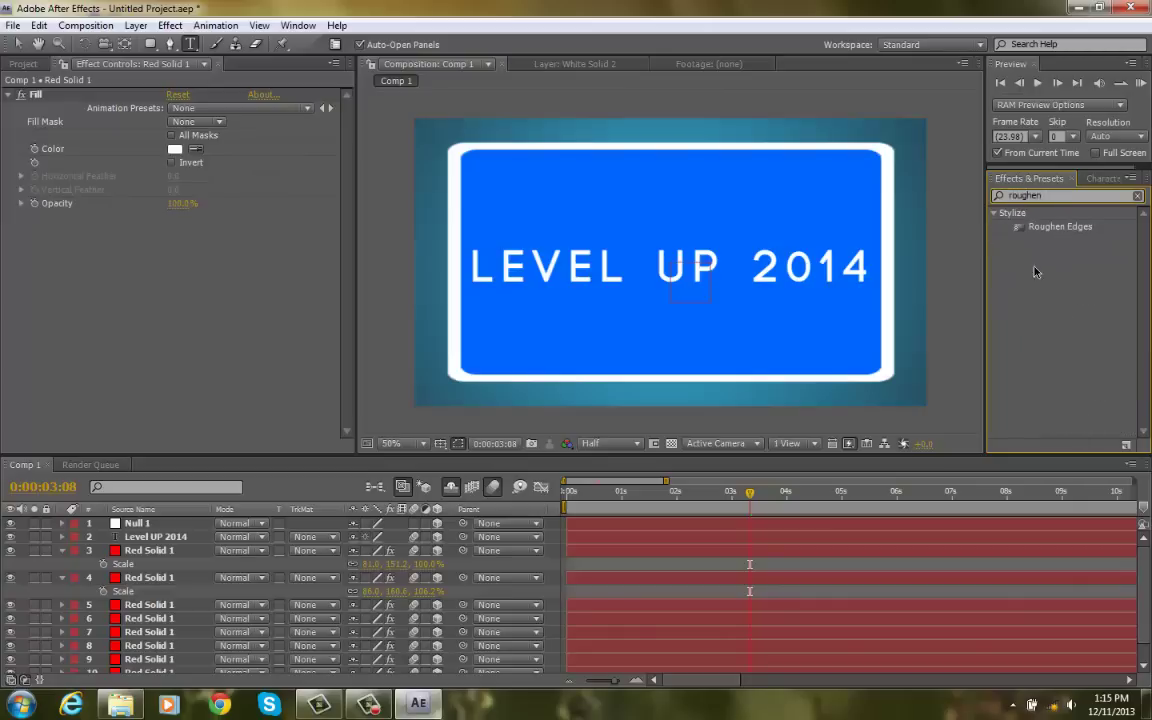
{"action": "left_click_drag", "start_coordinate": [1066, 231], "coordinate": [178, 578]}
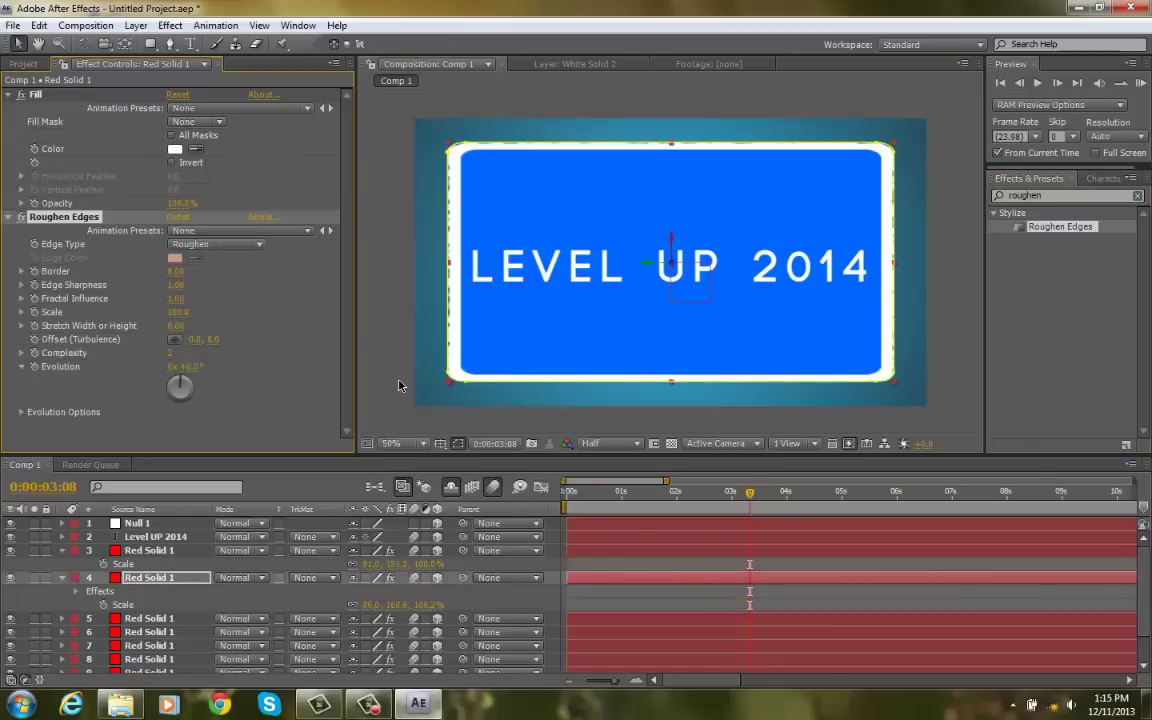
Step: Set the border solid's Roughen Edges type to Spiky and its Border to about 68.3
{"action": "left_click", "coordinate": [256, 248]}
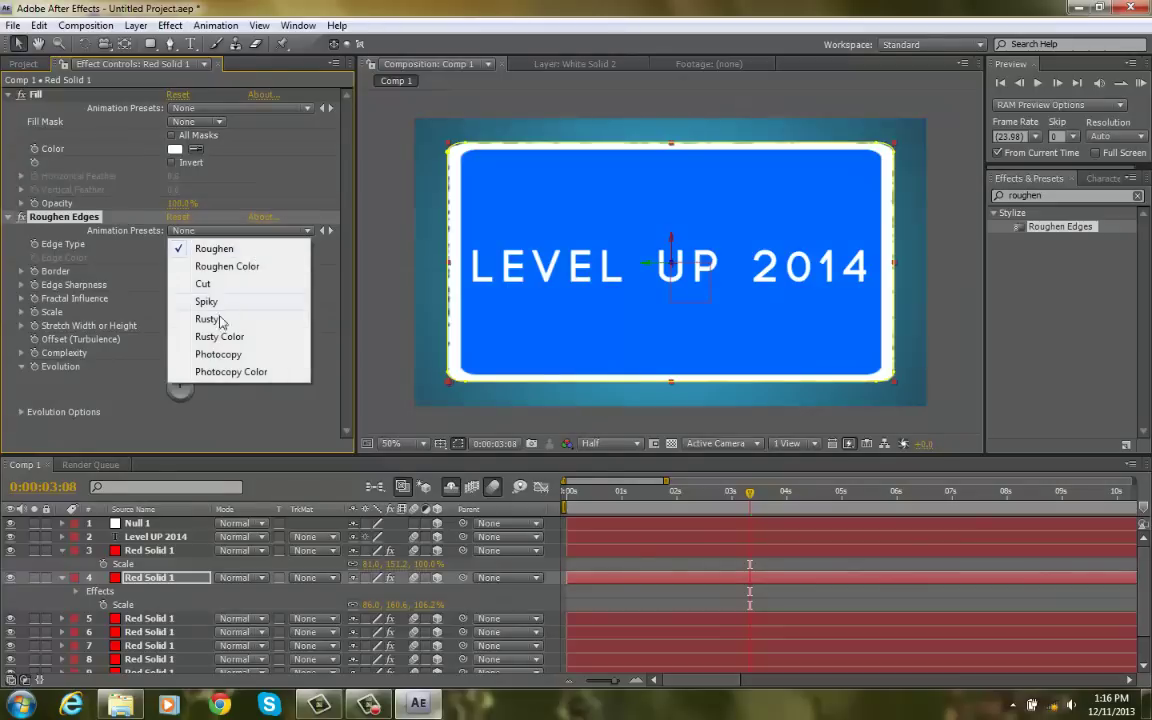
{"action": "left_click", "coordinate": [208, 300]}
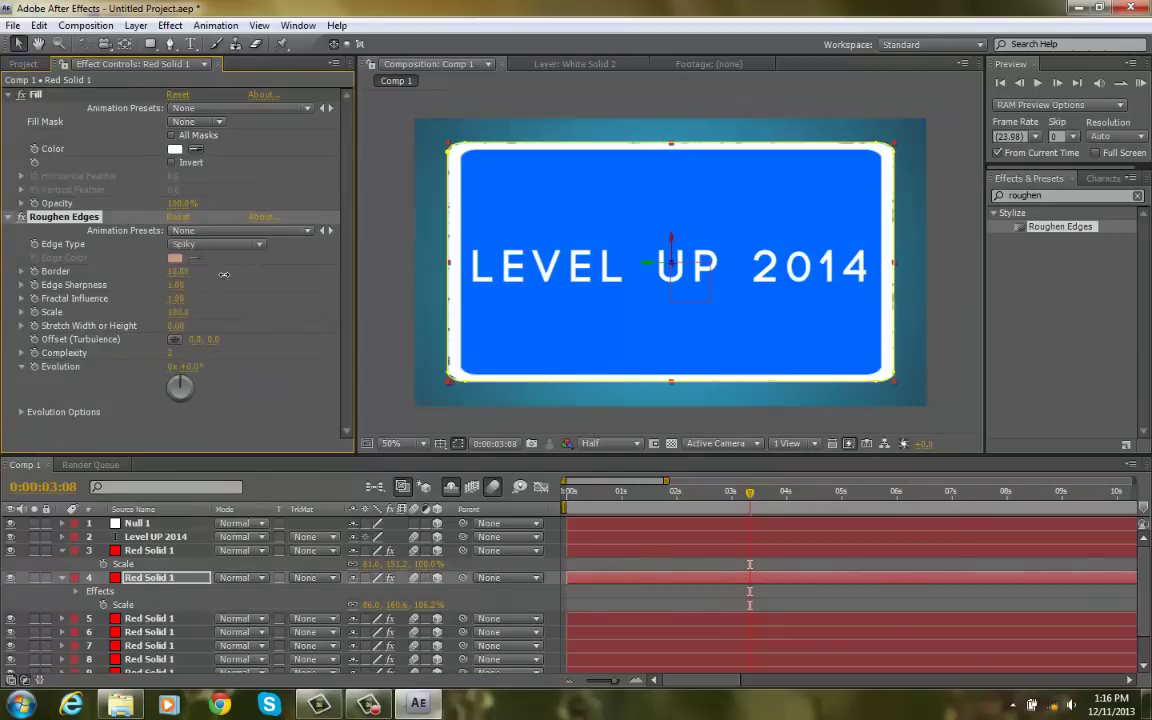
{"action": "left_click_drag", "start_coordinate": [224, 274], "coordinate": [360, 252]}
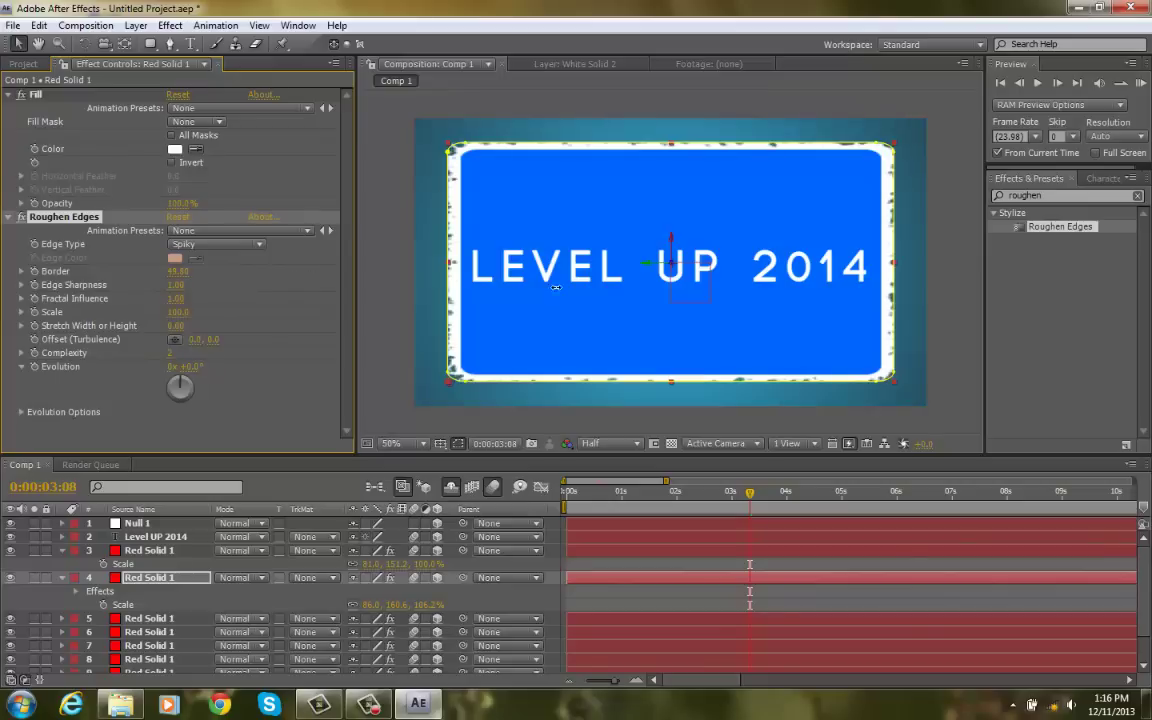
{"action": "left_click", "coordinate": [826, 566]}
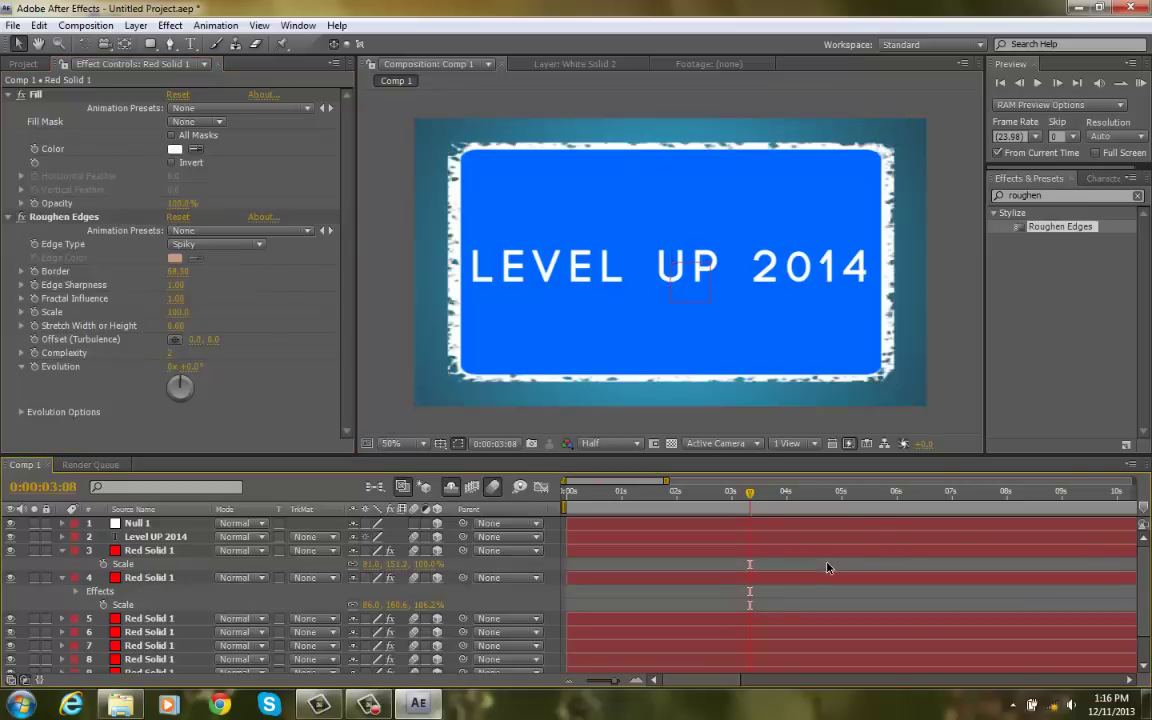
Step: Increase the border solid's Roughen Edges Scale to 274 and set its Evolution to about 286°, keeping the Spiky type
{"action": "left_click", "coordinate": [150, 577]}
{"action": "left_click_drag", "start_coordinate": [177, 312], "coordinate": [320, 312]}
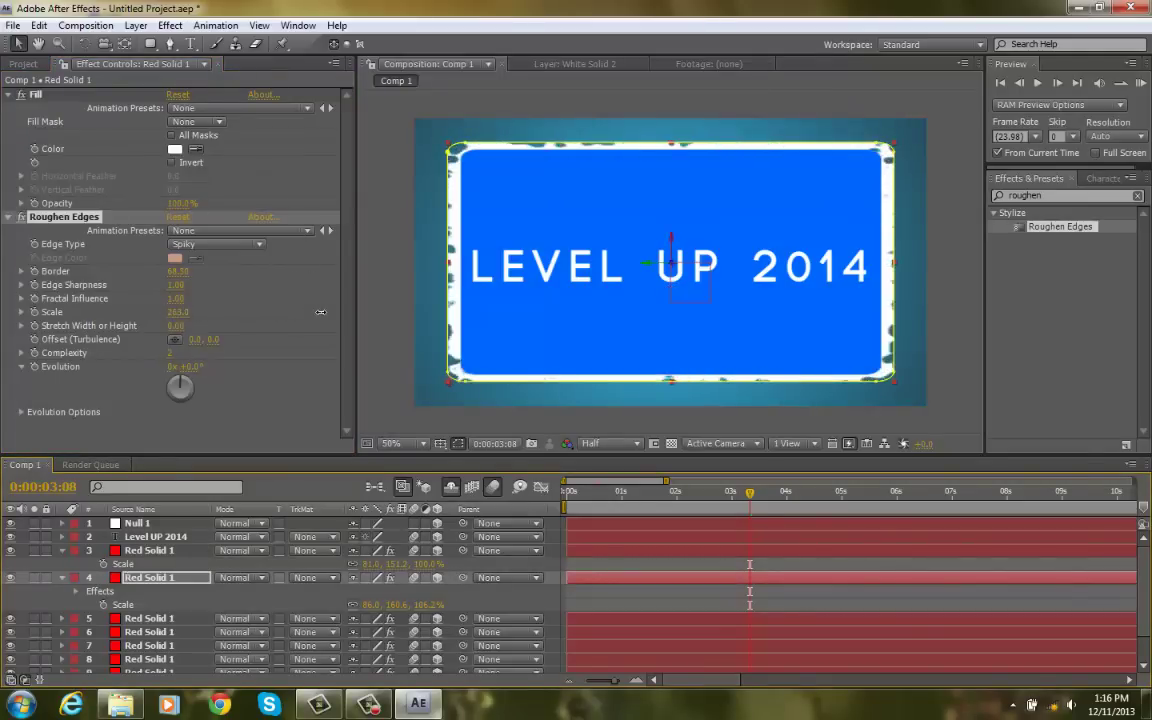
{"action": "left_click", "coordinate": [215, 244]}
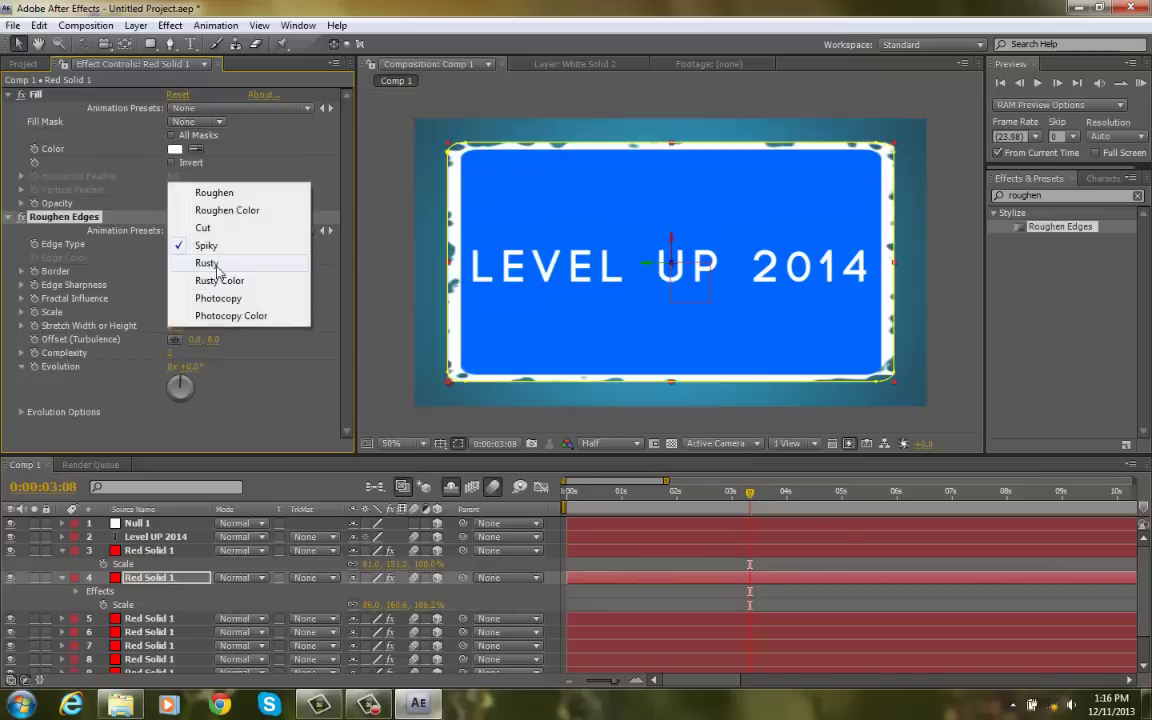
{"action": "left_click", "coordinate": [222, 245]}
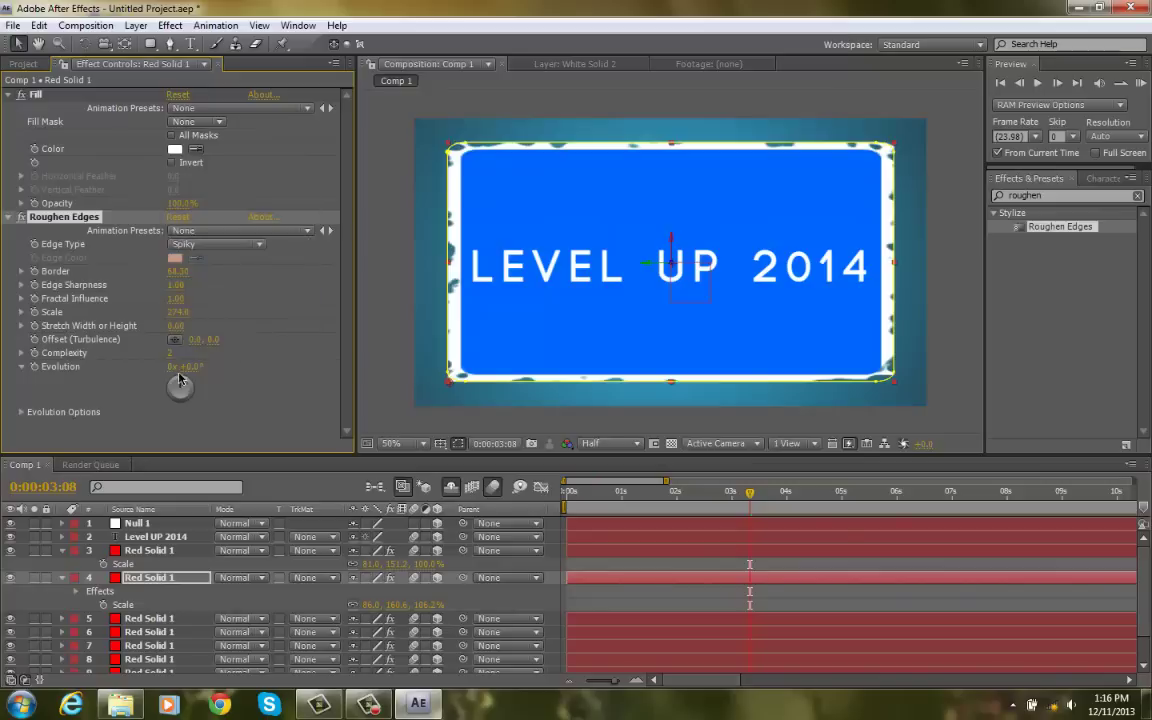
{"action": "mouse_move", "coordinate": [186, 382]}
{"action": "left_mouse_down"}
{"action": "mouse_move", "coordinate": [188, 411]}
{"action": "mouse_move", "coordinate": [170, 370]}
{"action": "left_mouse_up"}
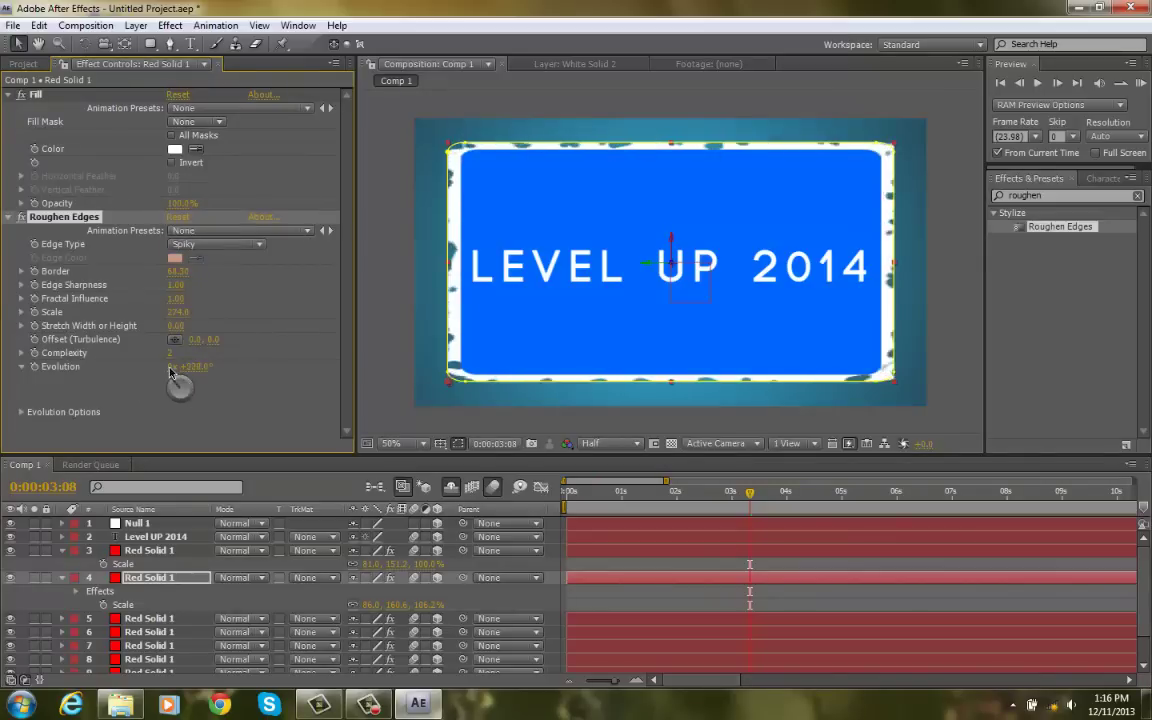
{"action": "left_click", "coordinate": [636, 568]}
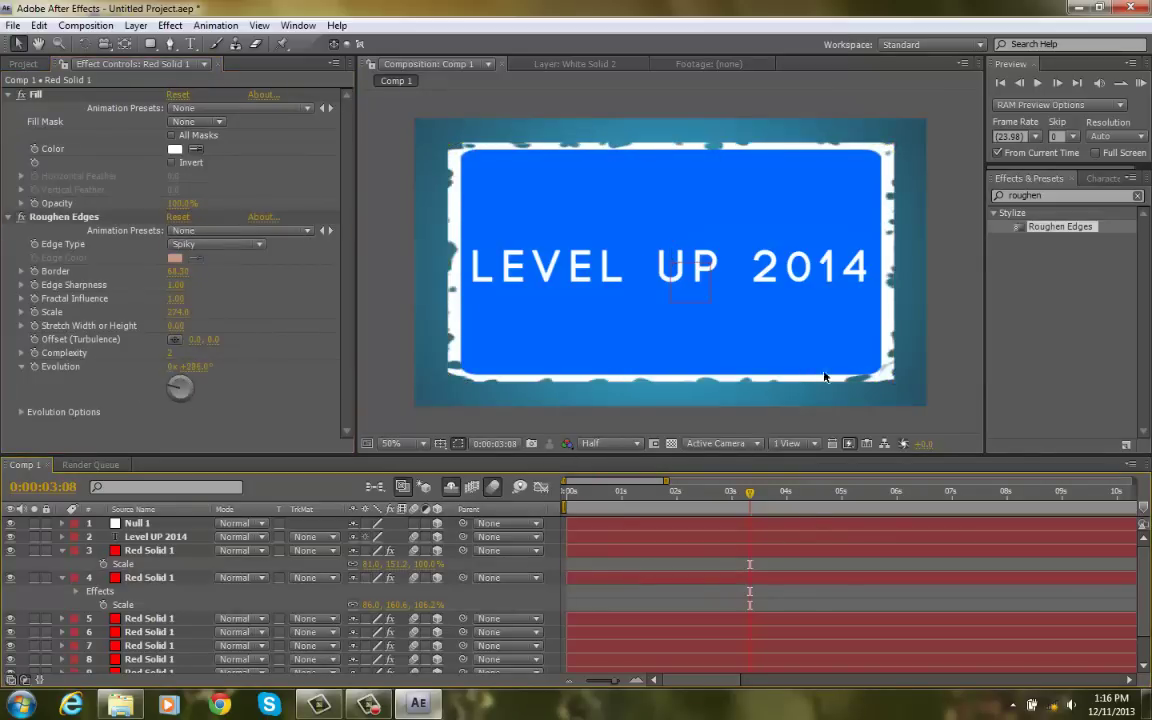
Step: Try a negative Mask Expansion on the upper blue panel solid, undo it and collapse the layer's properties
{"action": "left_click", "coordinate": [165, 539]}
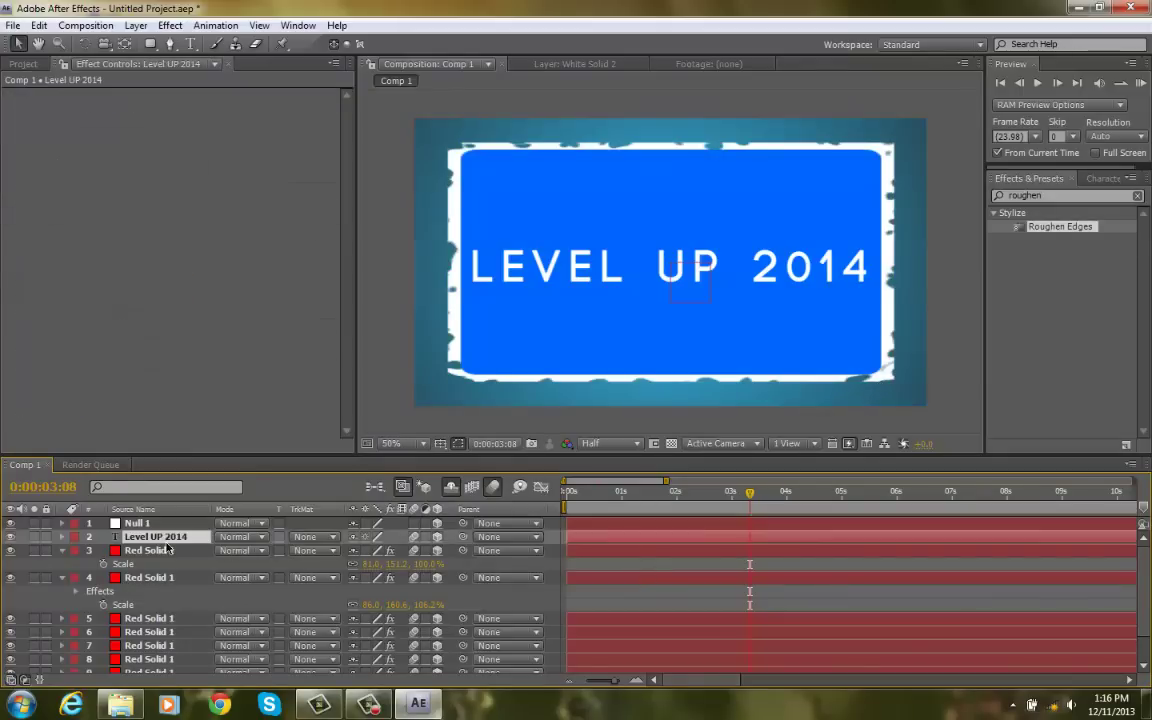
{"action": "left_click", "coordinate": [170, 551]}
{"action": "key", "text": "m"}
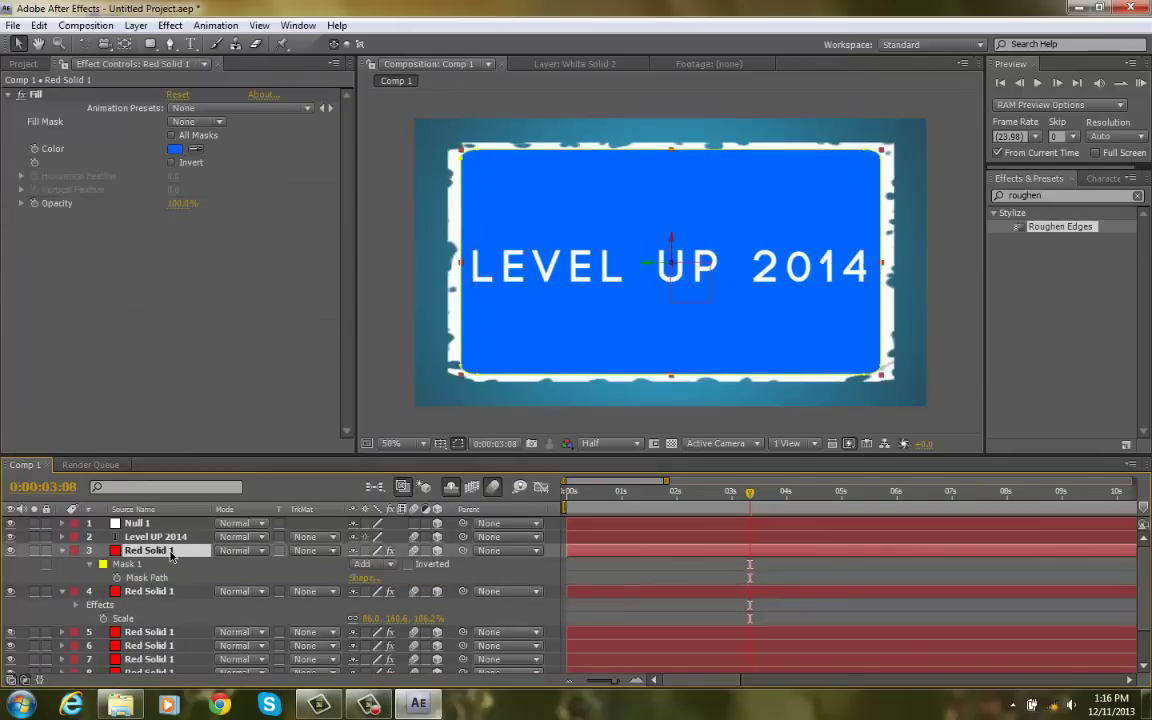
{"action": "left_click", "coordinate": [89, 566]}
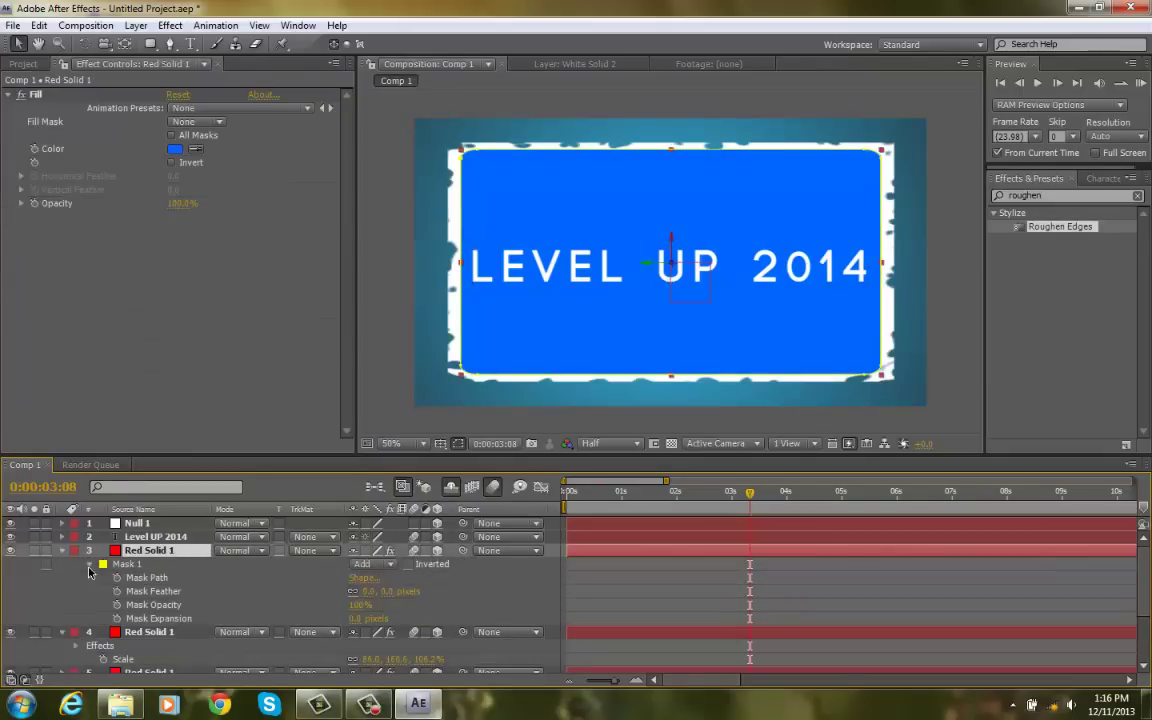
{"action": "left_click", "coordinate": [180, 619]}
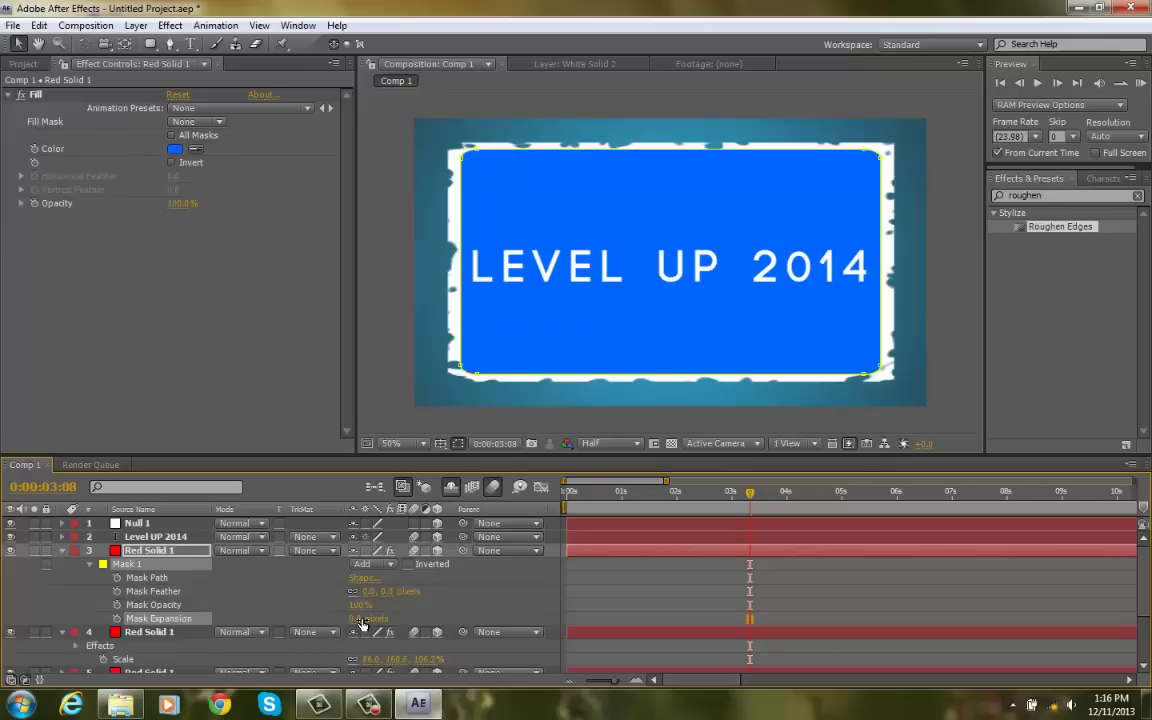
{"action": "left_click_drag", "start_coordinate": [362, 622], "coordinate": [335, 622]}
{"action": "key", "text": "ctrl+z"}
{"action": "left_click", "coordinate": [63, 551]}
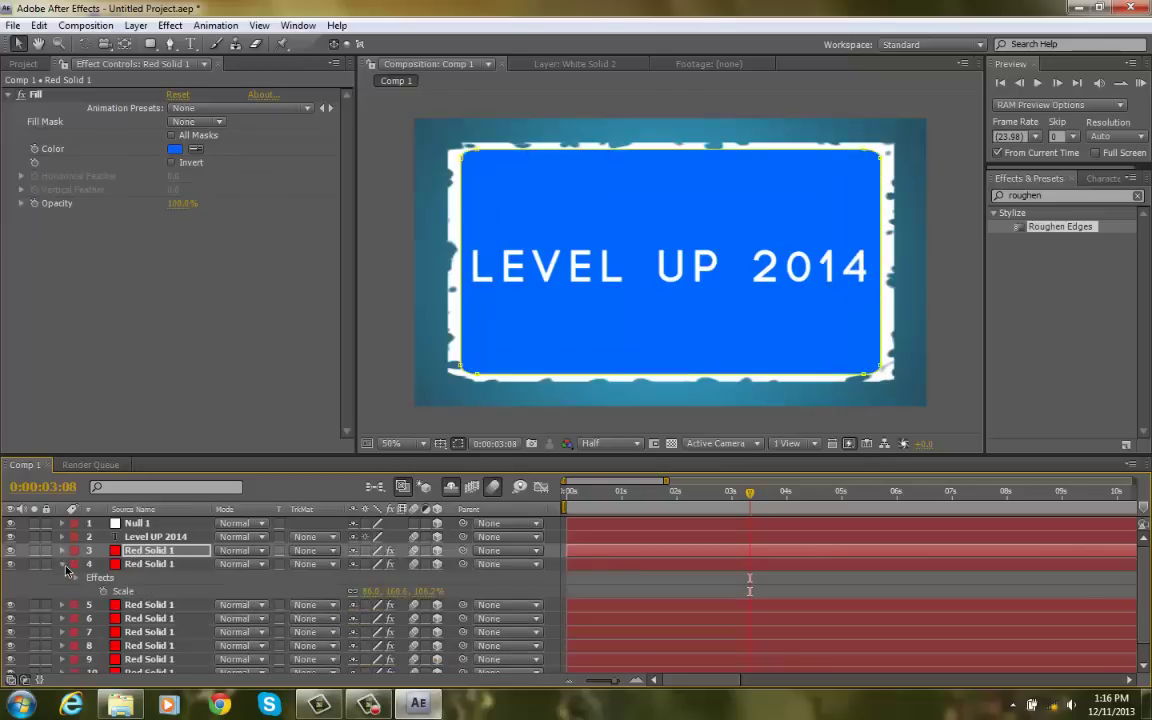
Step: Reveal the mask properties of the white border solid and set its Mask Expansion to -53 pixels
{"action": "left_click", "coordinate": [76, 578]}
{"action": "left_click", "coordinate": [76, 579]}
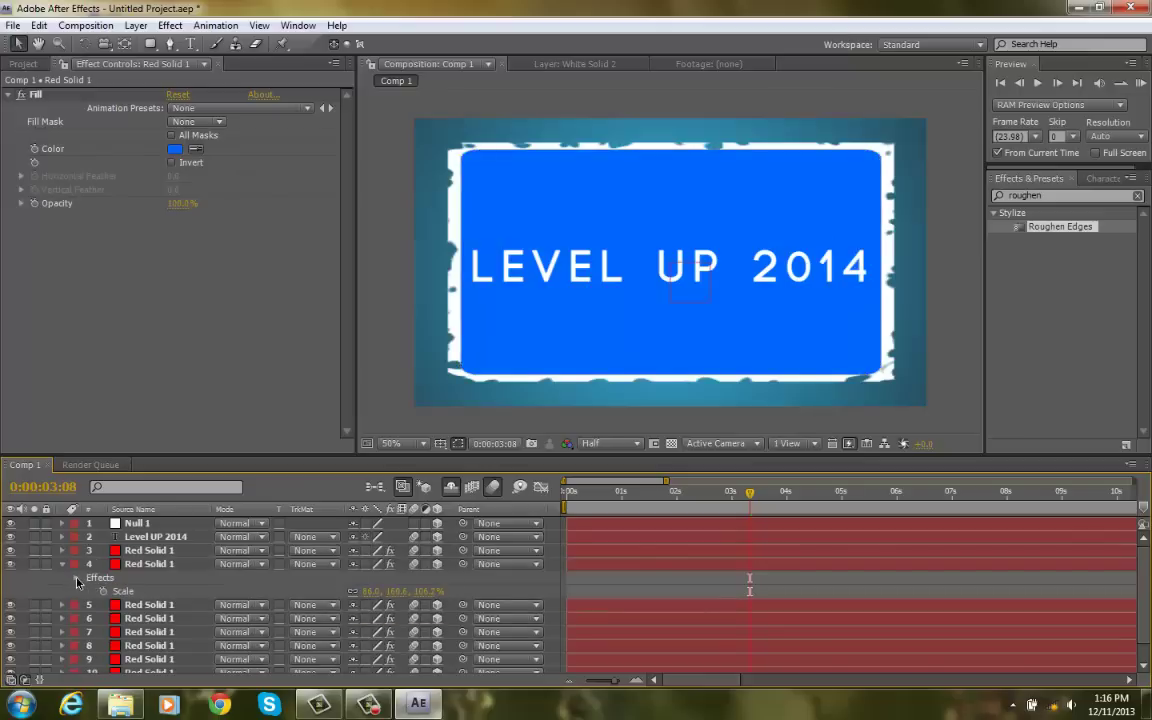
{"action": "left_click", "coordinate": [63, 565]}
{"action": "left_click", "coordinate": [63, 565]}
{"action": "scroll", "coordinate": [65, 572], "scroll_direction": "down", "scroll_amount": 1}
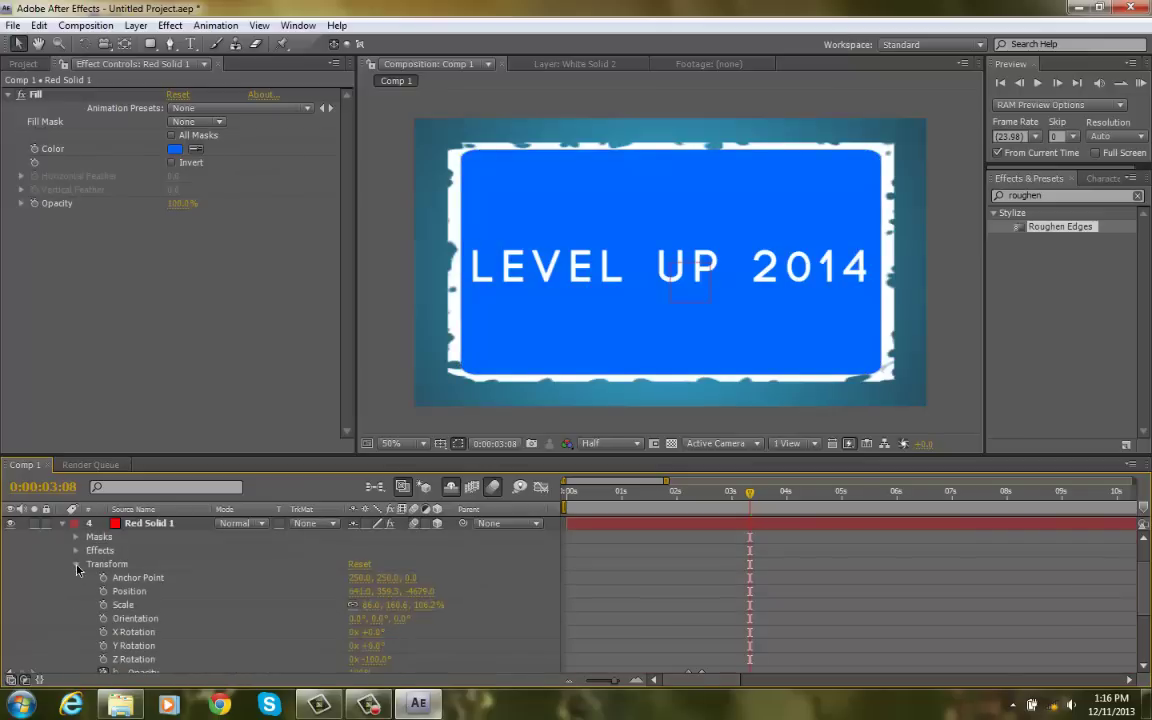
{"action": "left_click", "coordinate": [77, 565]}
{"action": "left_click", "coordinate": [76, 537]}
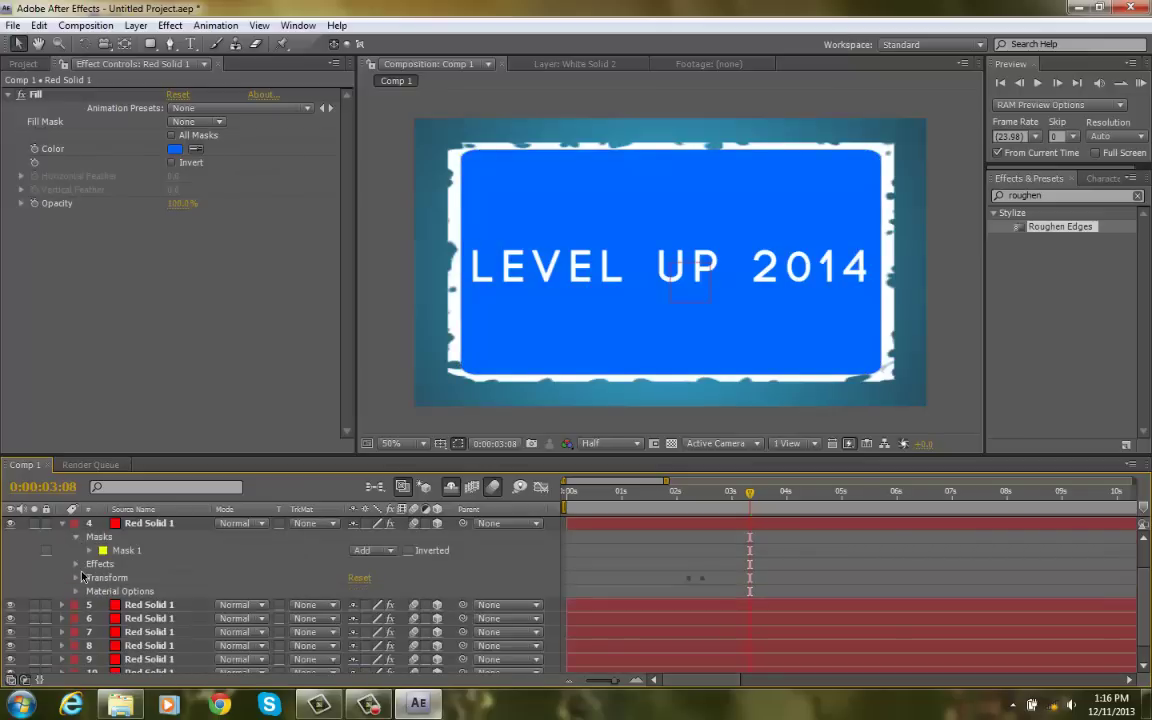
{"action": "left_click", "coordinate": [89, 551]}
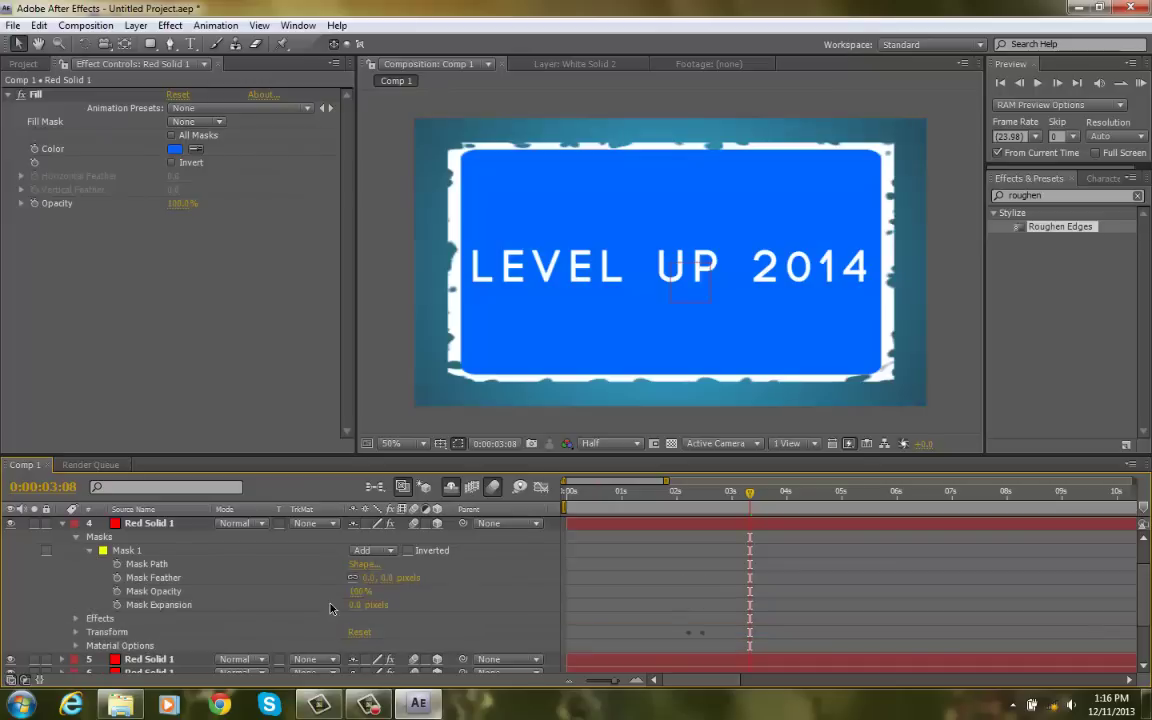
{"action": "left_click_drag", "start_coordinate": [357, 614], "coordinate": [340, 616]}
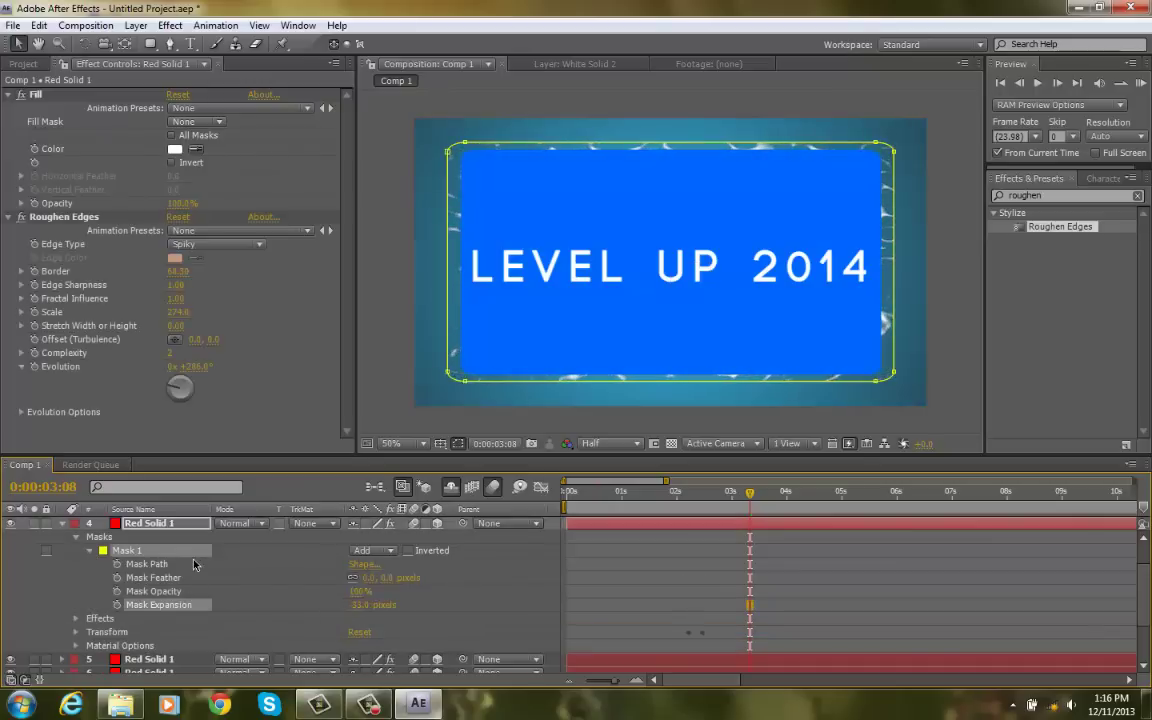
Step: Scale the white border solid up proportionally to 100% width so its rough edges extend beyond the blue panel
{"action": "key", "text": "s"}
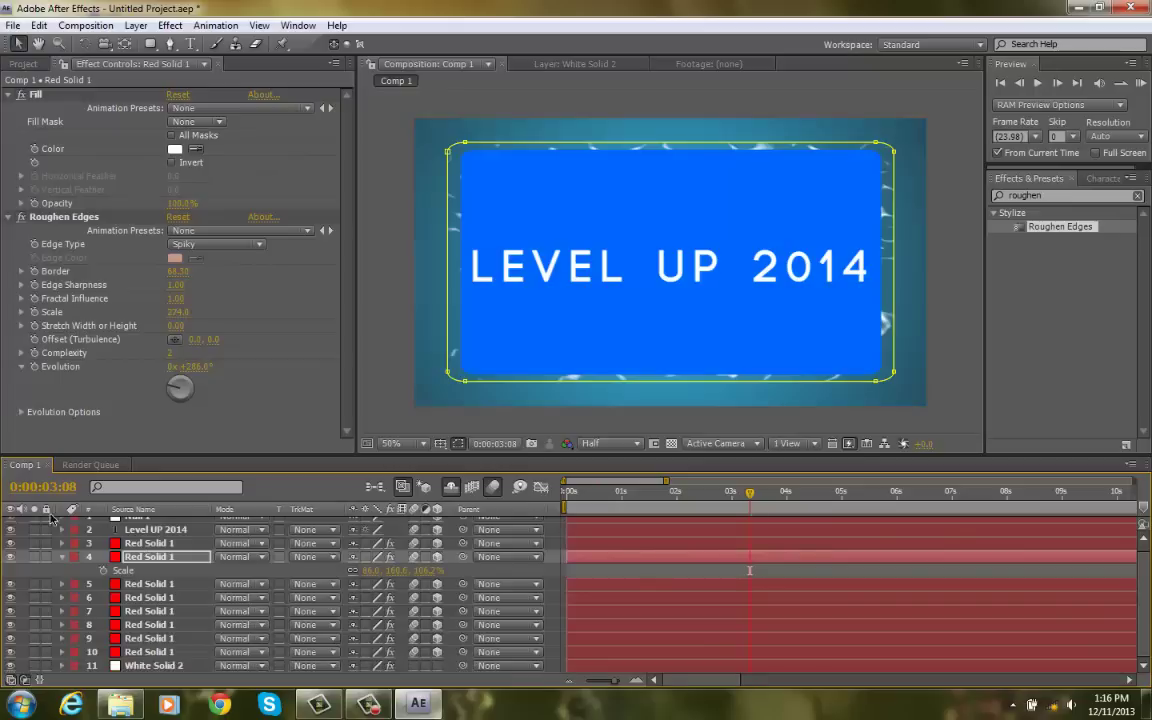
{"action": "left_click_drag", "start_coordinate": [375, 575], "coordinate": [384, 577]}
{"action": "left_click", "coordinate": [642, 568]}
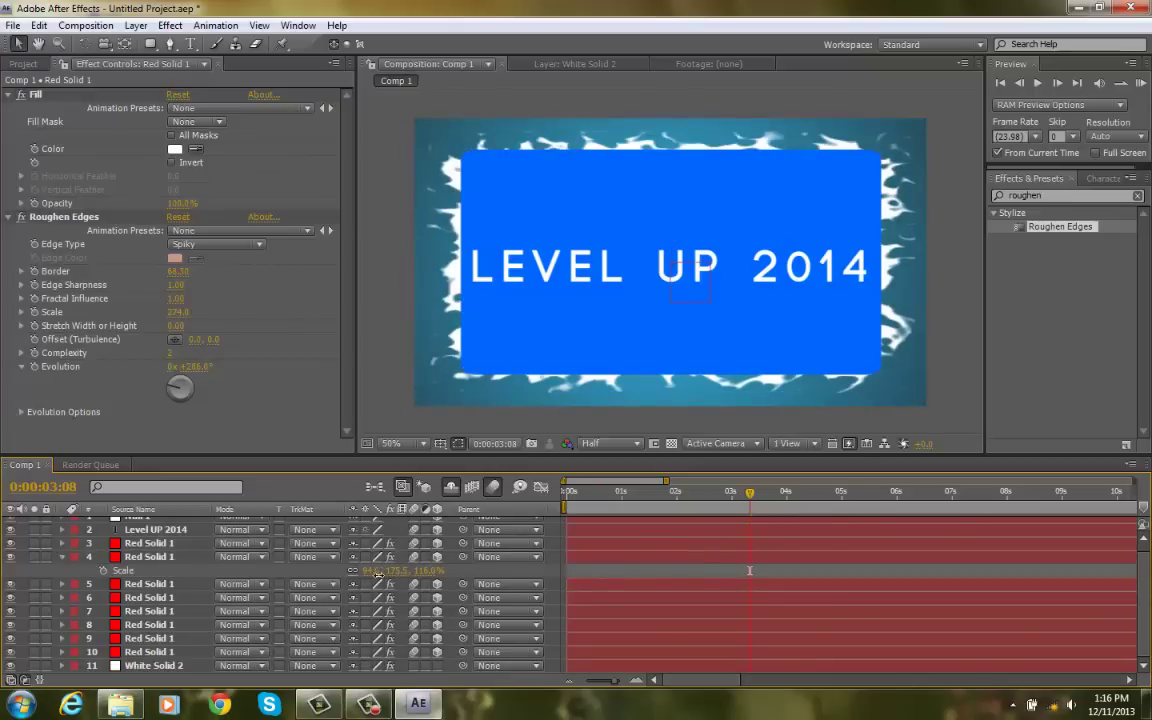
{"action": "left_click_drag", "start_coordinate": [376, 573], "coordinate": [392, 574]}
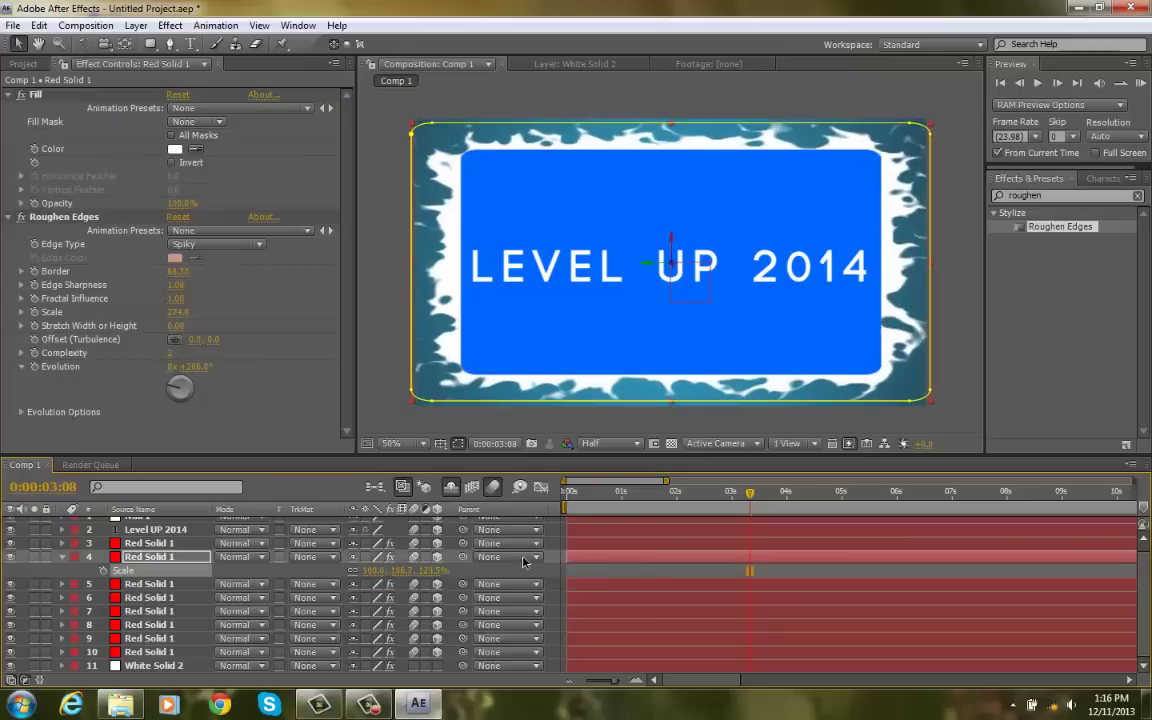
{"action": "left_click", "coordinate": [583, 576]}
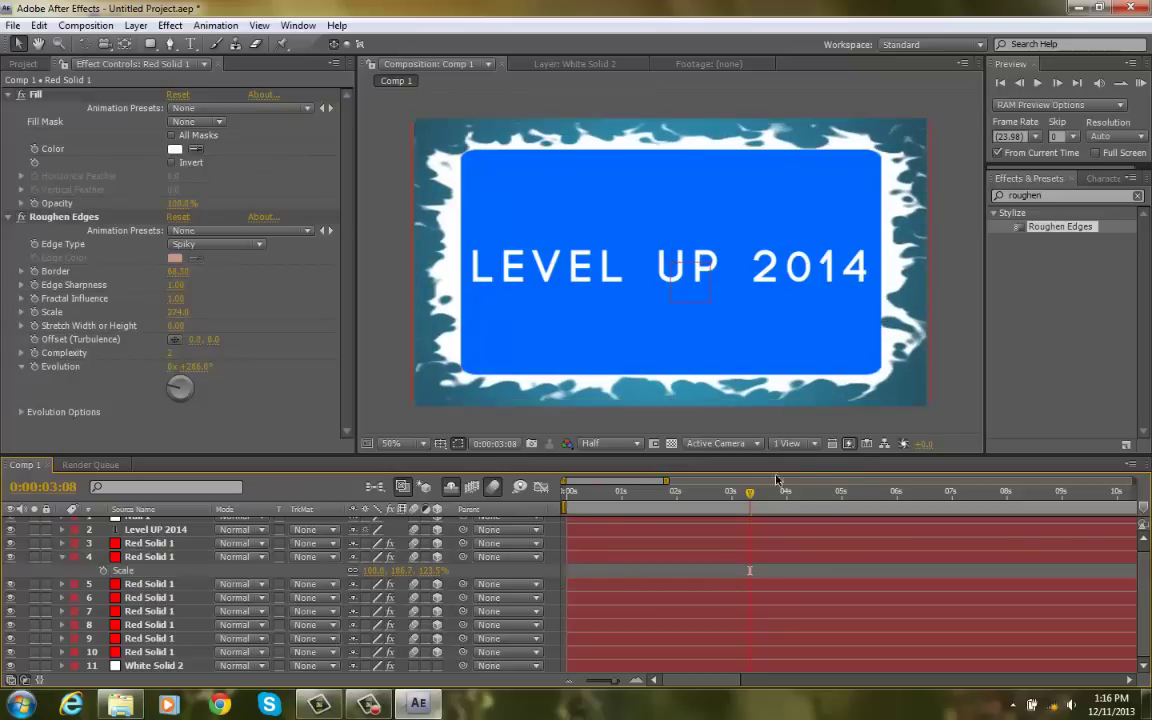
Step: Move to 0:00:03:01 and change the rough border solid's fill to bright cyan 00FFF0
{"action": "left_click_drag", "start_coordinate": [690, 491], "coordinate": [733, 508]}
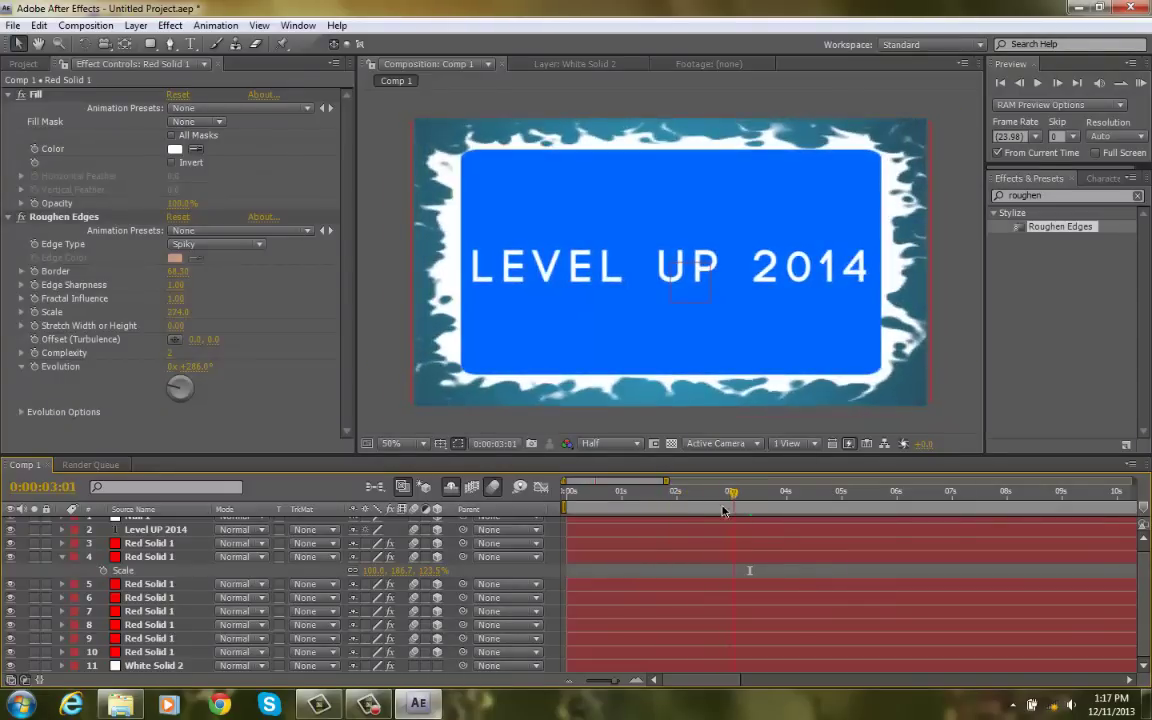
{"action": "left_click", "coordinate": [157, 556]}
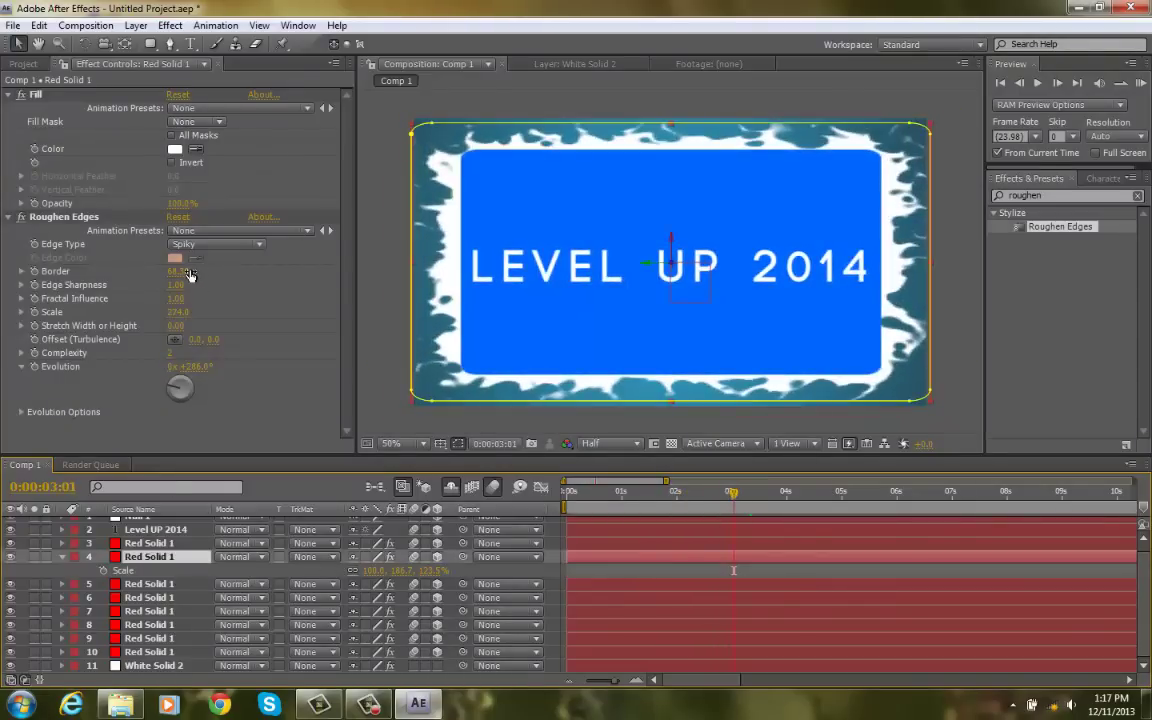
{"action": "left_click", "coordinate": [176, 150]}
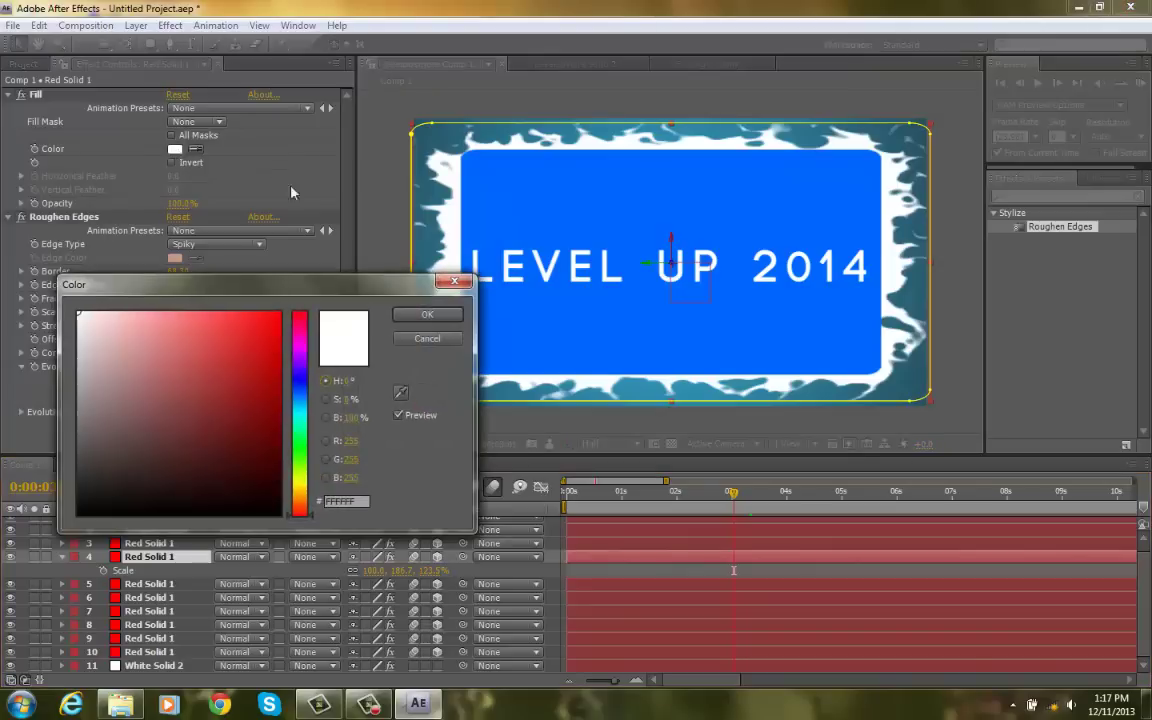
{"action": "left_click_drag", "start_coordinate": [315, 255], "coordinate": [313, 320]}
{"action": "left_click", "coordinate": [298, 461]}
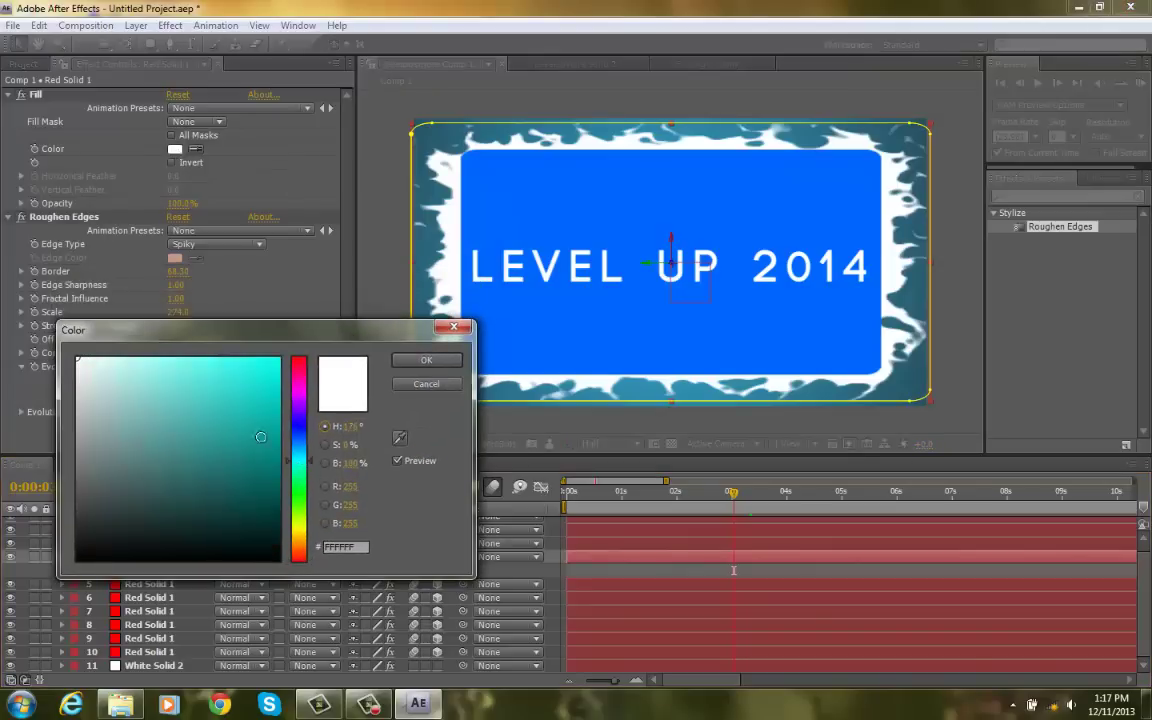
{"action": "left_click_drag", "start_coordinate": [261, 437], "coordinate": [220, 358]}
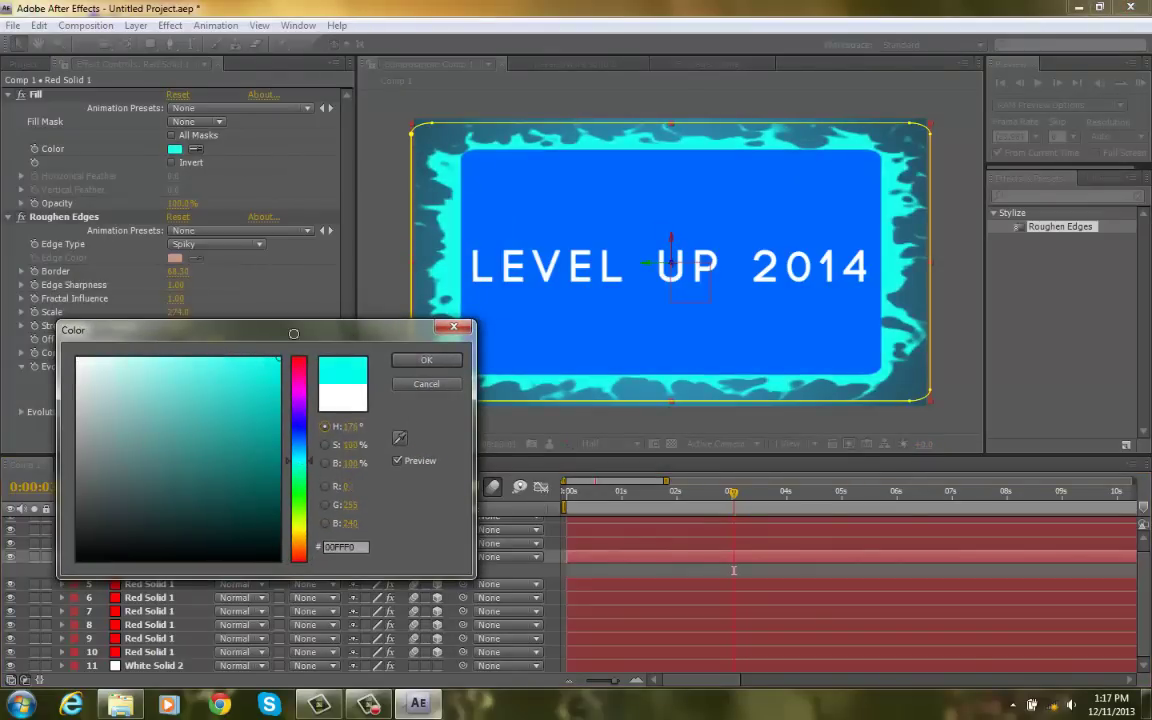
{"action": "left_click", "coordinate": [426, 360]}
Step: Find the BCC Film Glow effect and apply it to the rough cyan border solid
{"action": "left_click", "coordinate": [1135, 196]}
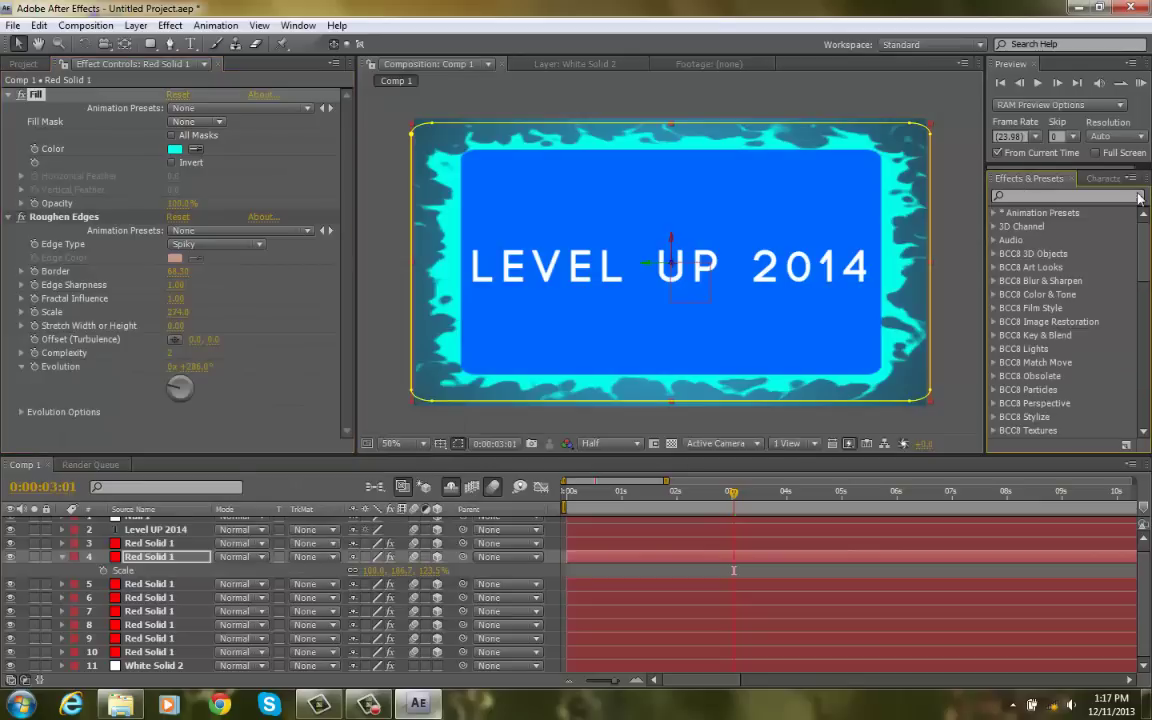
{"action": "type", "text": "fi"}
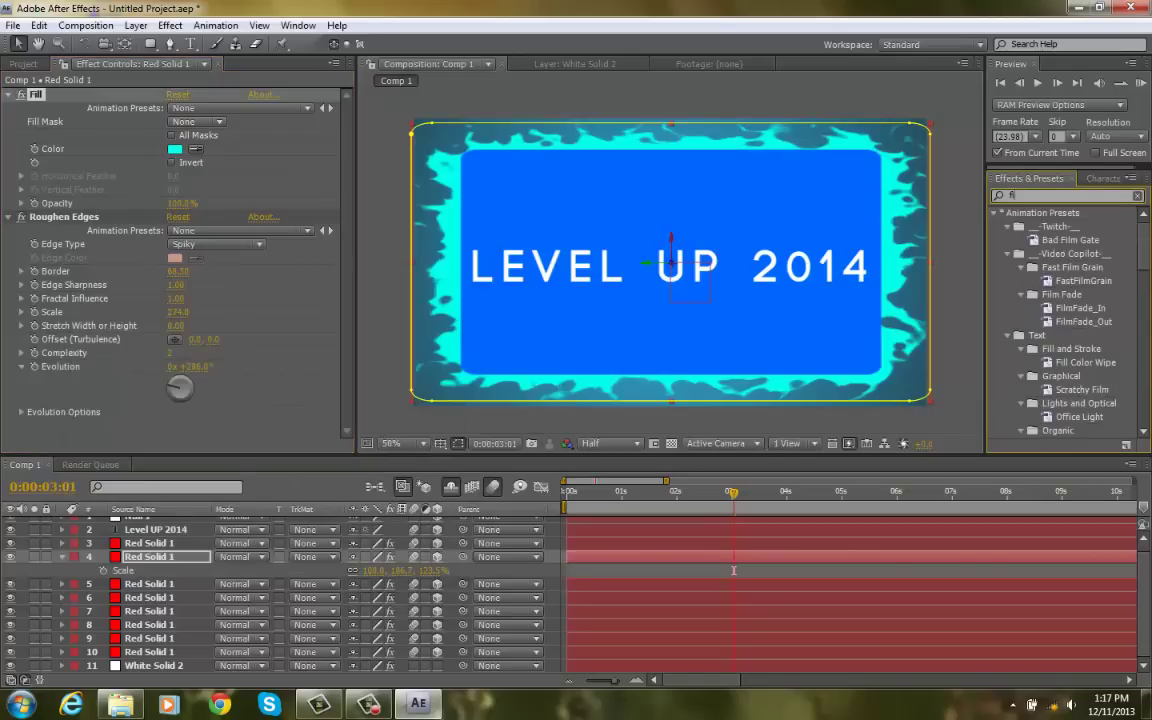
{"action": "type", "text": "lm glo"}
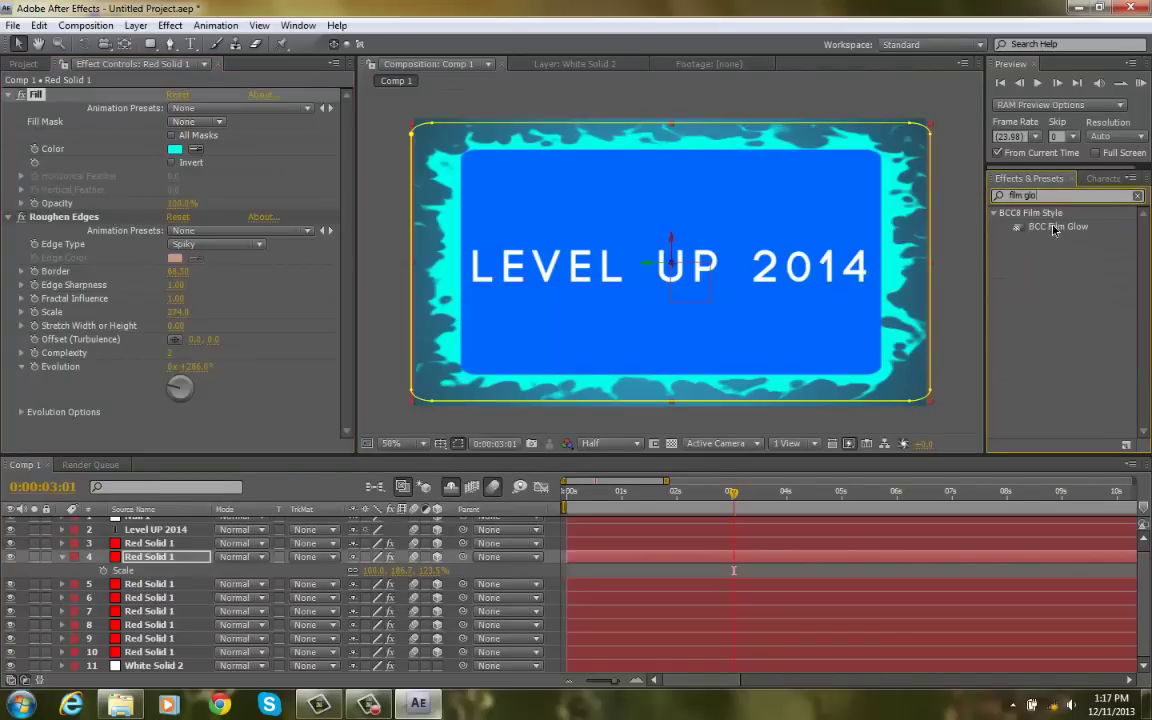
{"action": "left_click_drag", "start_coordinate": [1055, 229], "coordinate": [617, 549]}
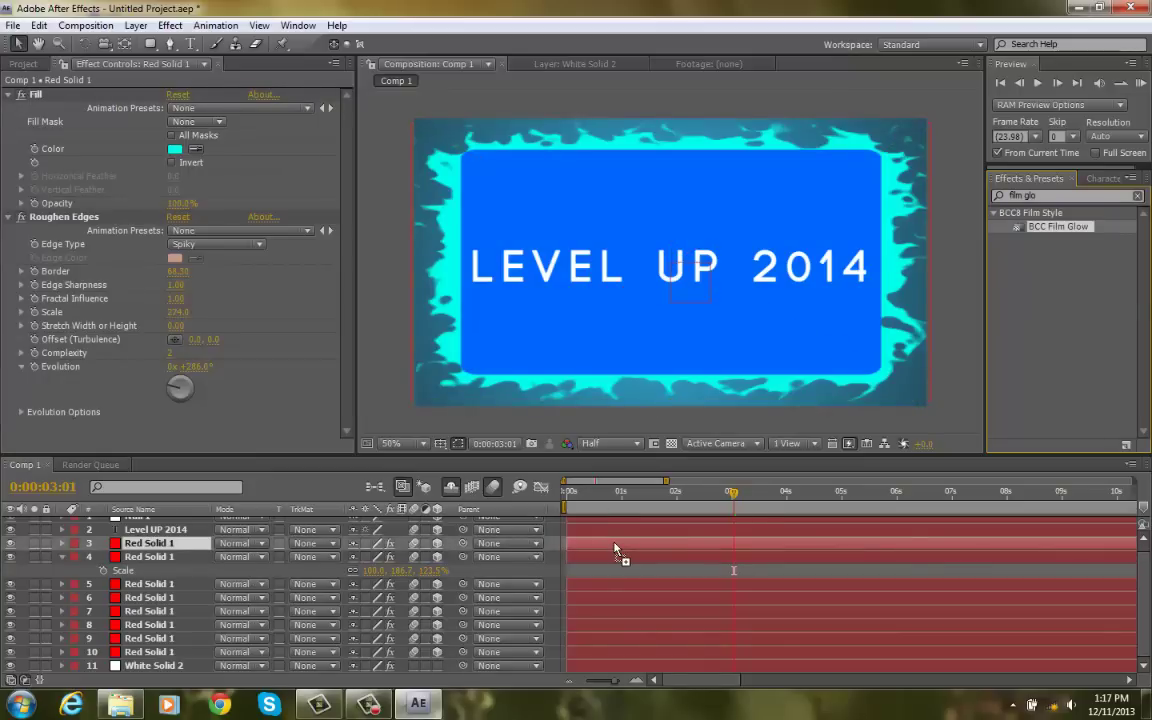
{"action": "left_click_drag", "start_coordinate": [615, 549], "coordinate": [617, 550]}
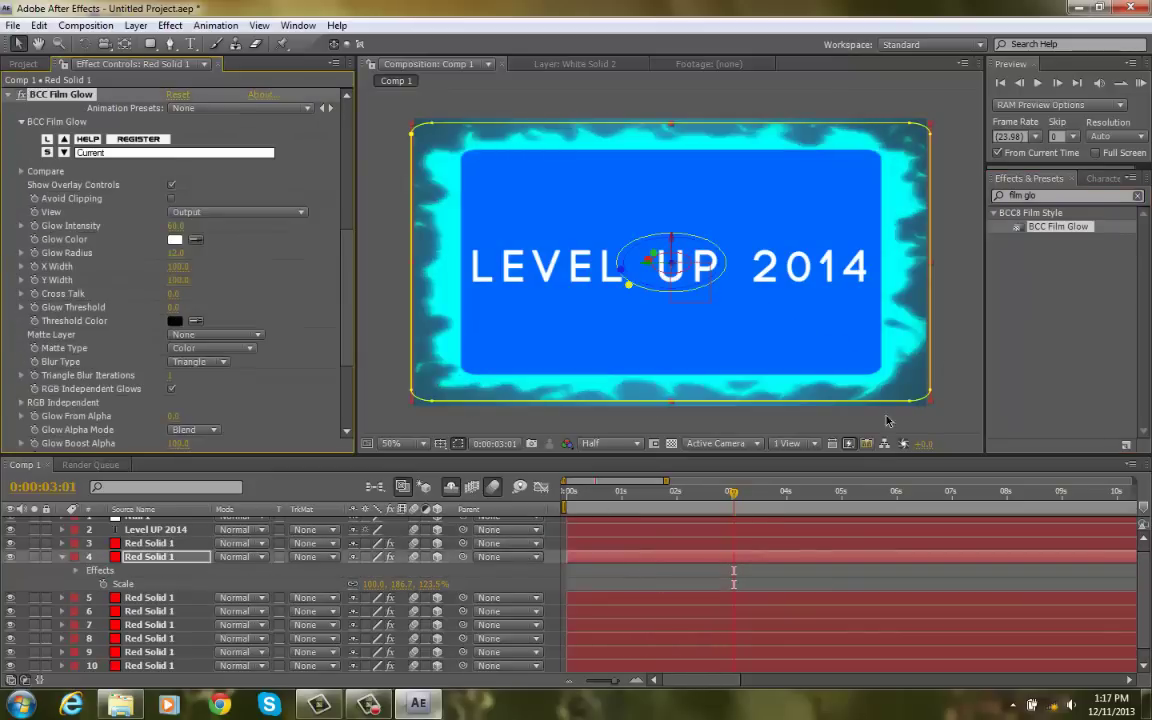
Step: Try BCC Film Glow on the blue panel solid and remove the effect again
{"action": "left_click", "coordinate": [149, 543]}
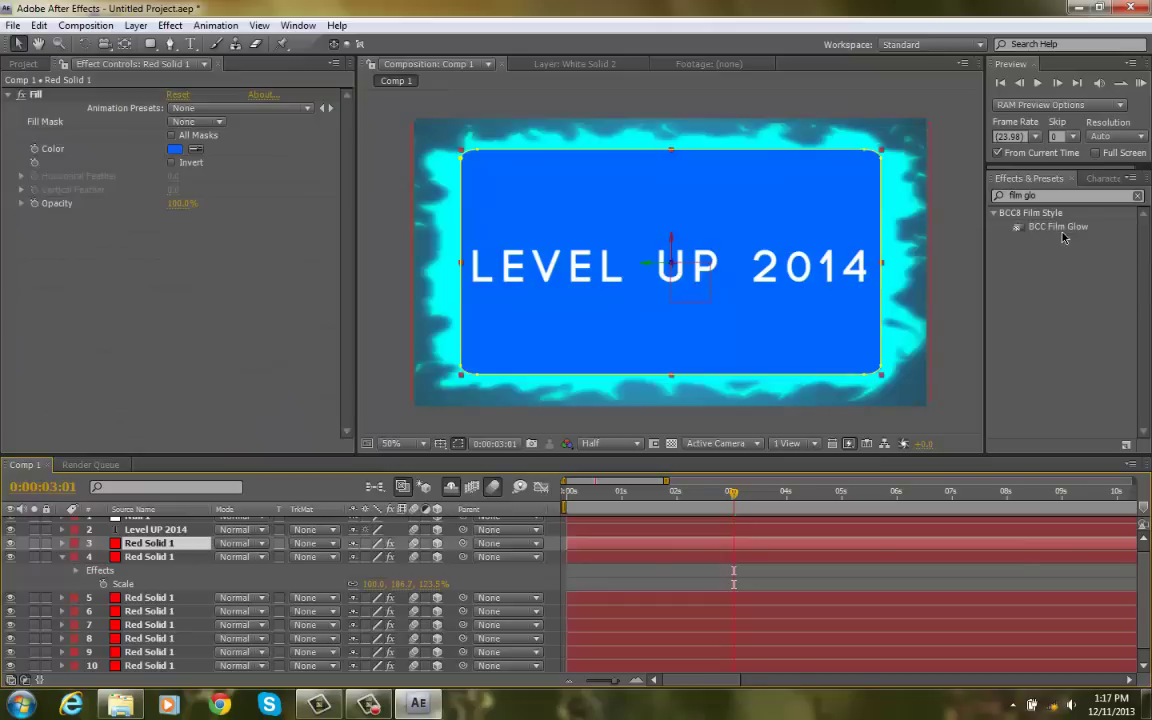
{"action": "left_click_drag", "start_coordinate": [1080, 223], "coordinate": [755, 546]}
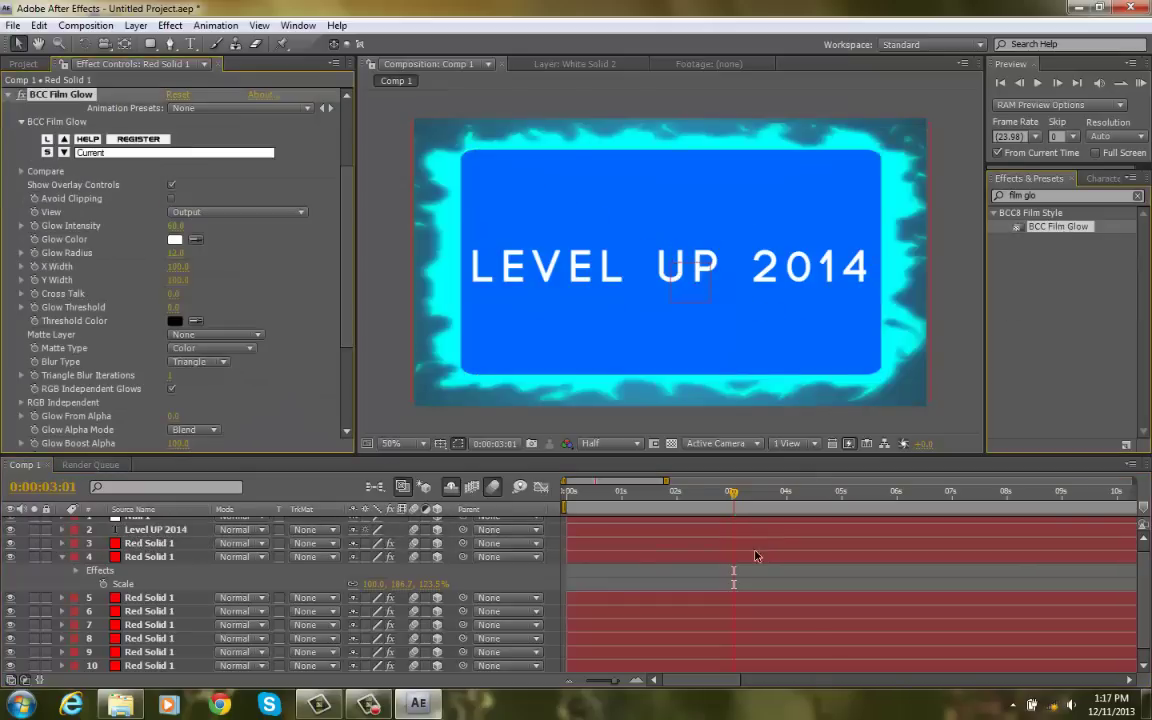
{"action": "left_click", "coordinate": [771, 569]}
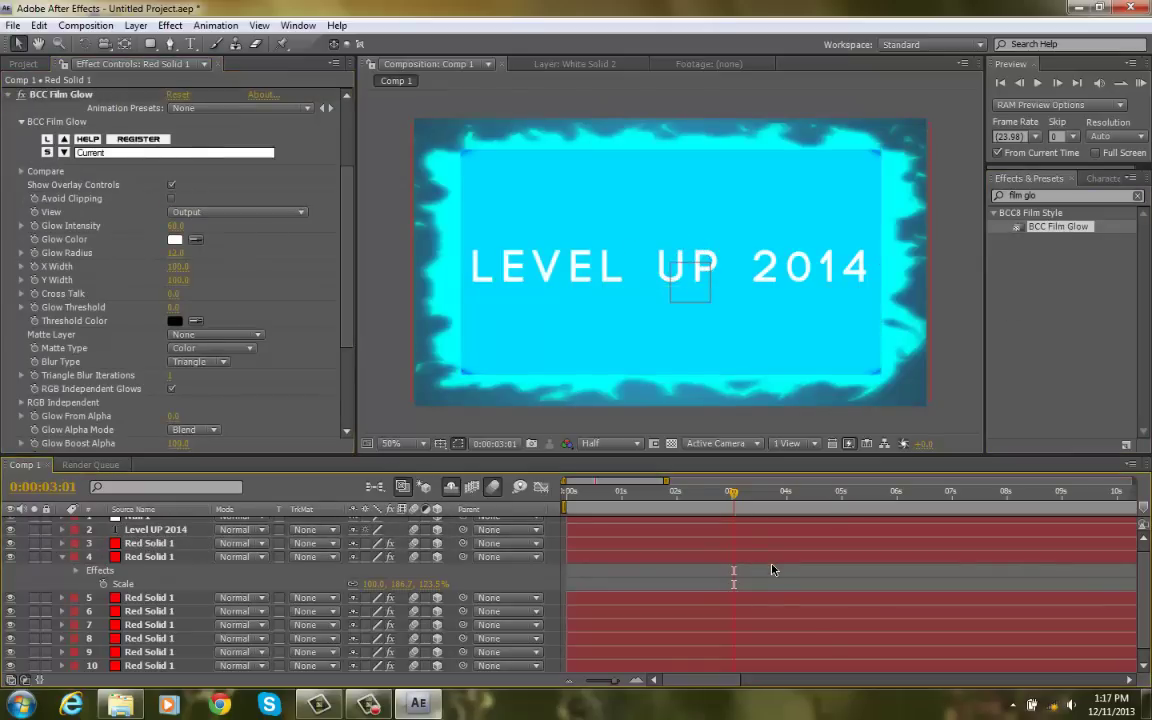
{"action": "left_click", "coordinate": [150, 543]}
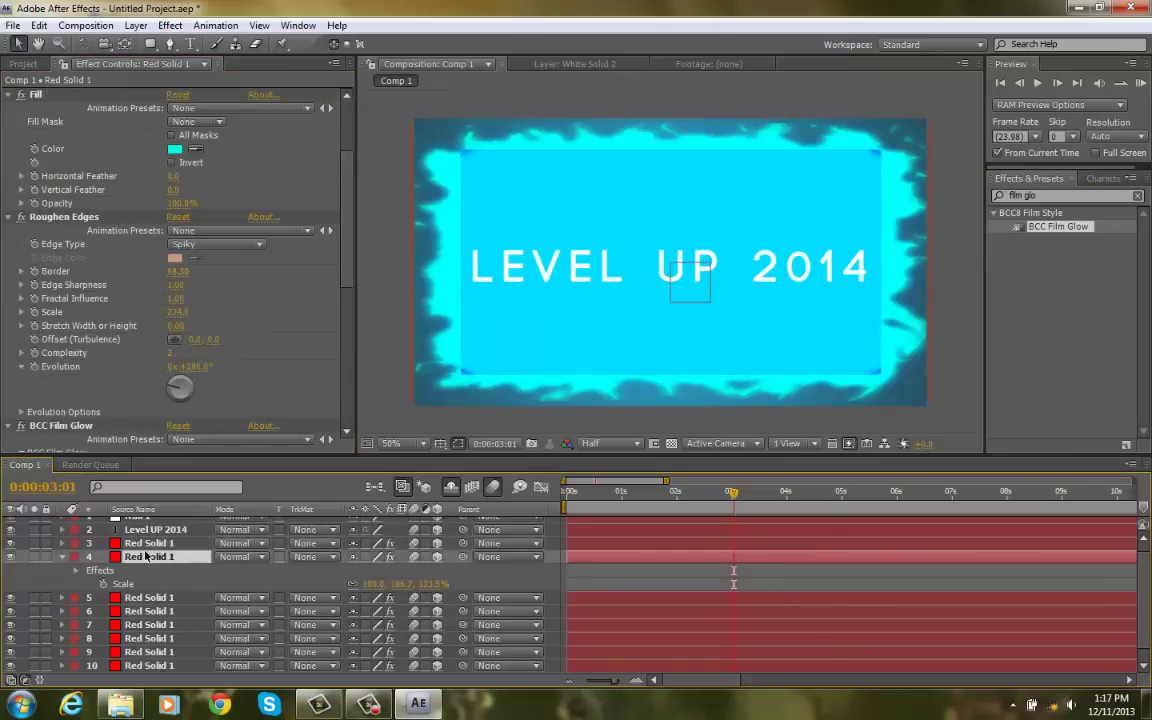
{"action": "left_click", "coordinate": [63, 216]}
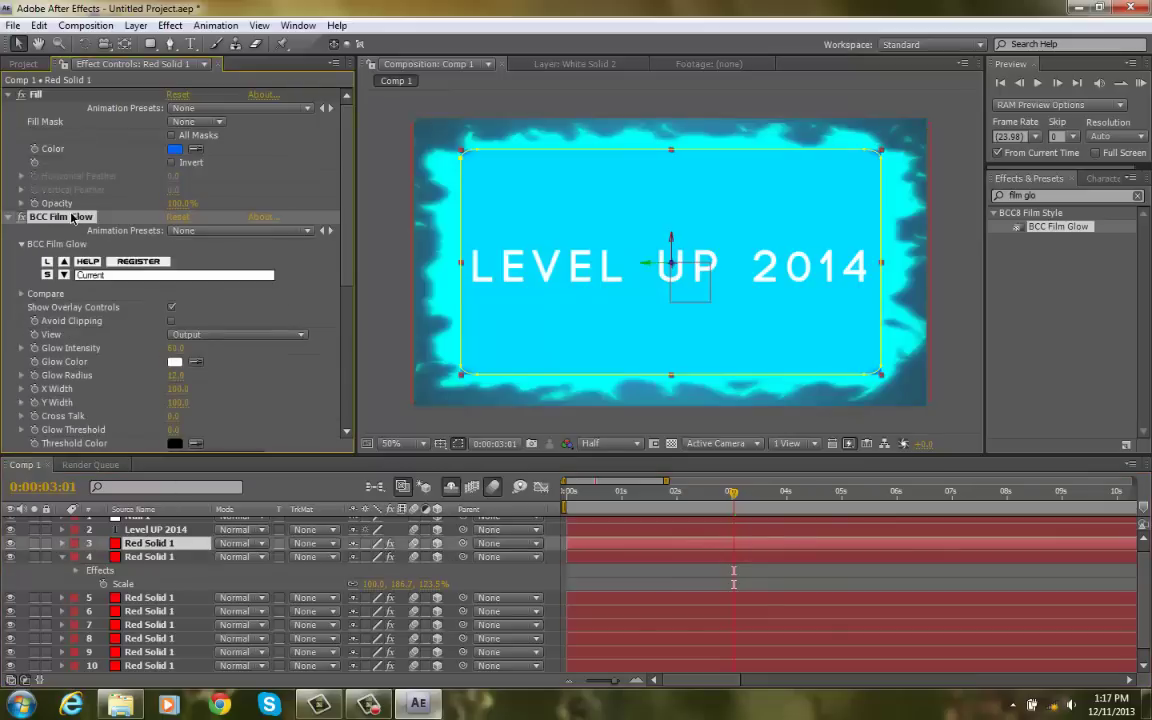
{"action": "key", "text": "Delete"}
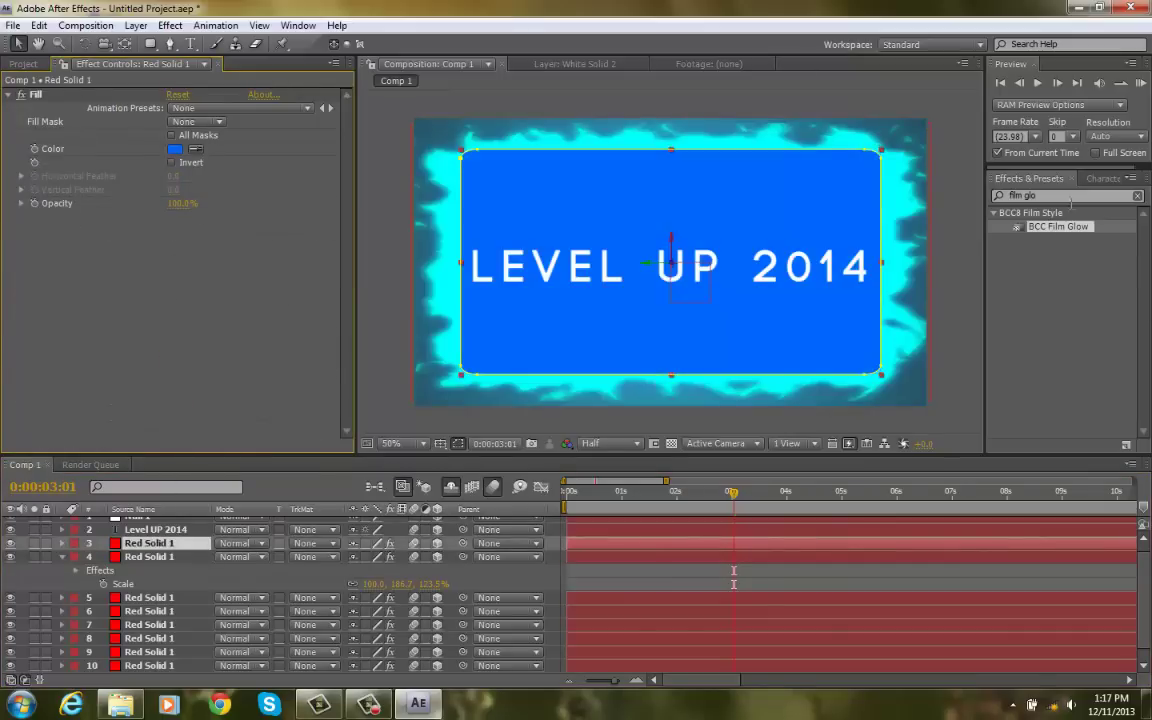
Step: Filter the effects list by "glow" and bring the Sapphire Lighting glow effects into view
{"action": "left_click", "coordinate": [1070, 197]}
{"action": "type", "text": "glow edg"}
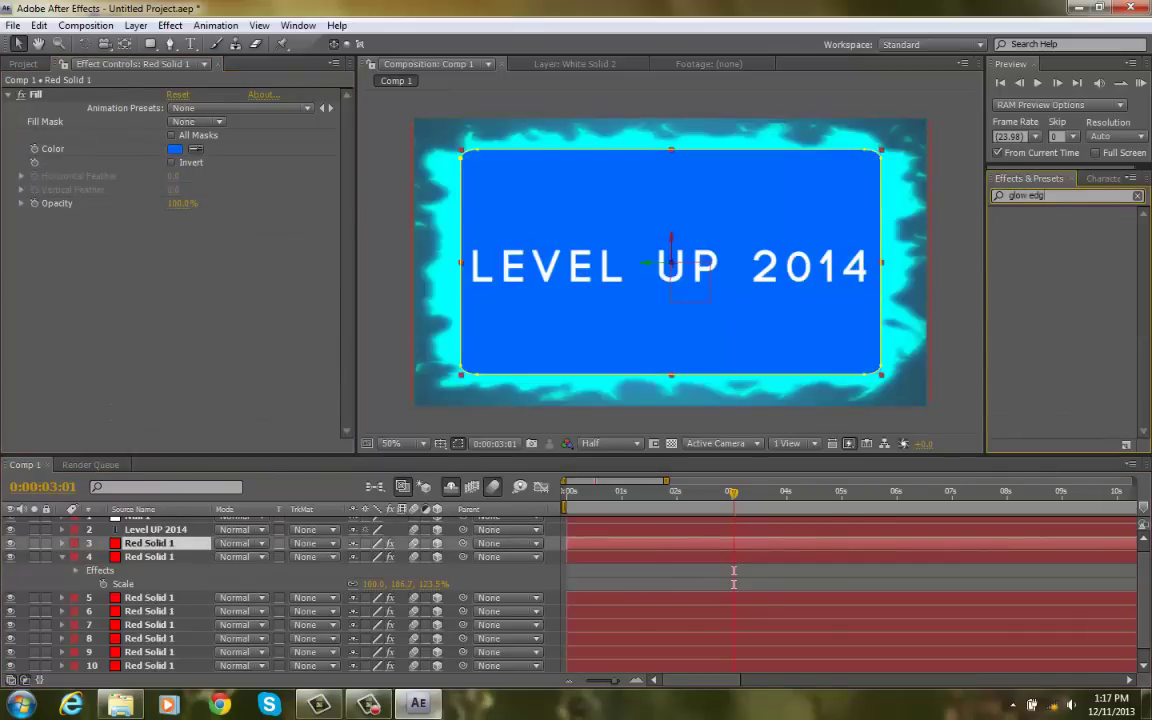
{"action": "key", "text": "BackSpace"}
{"action": "key", "text": "BackSpace"}
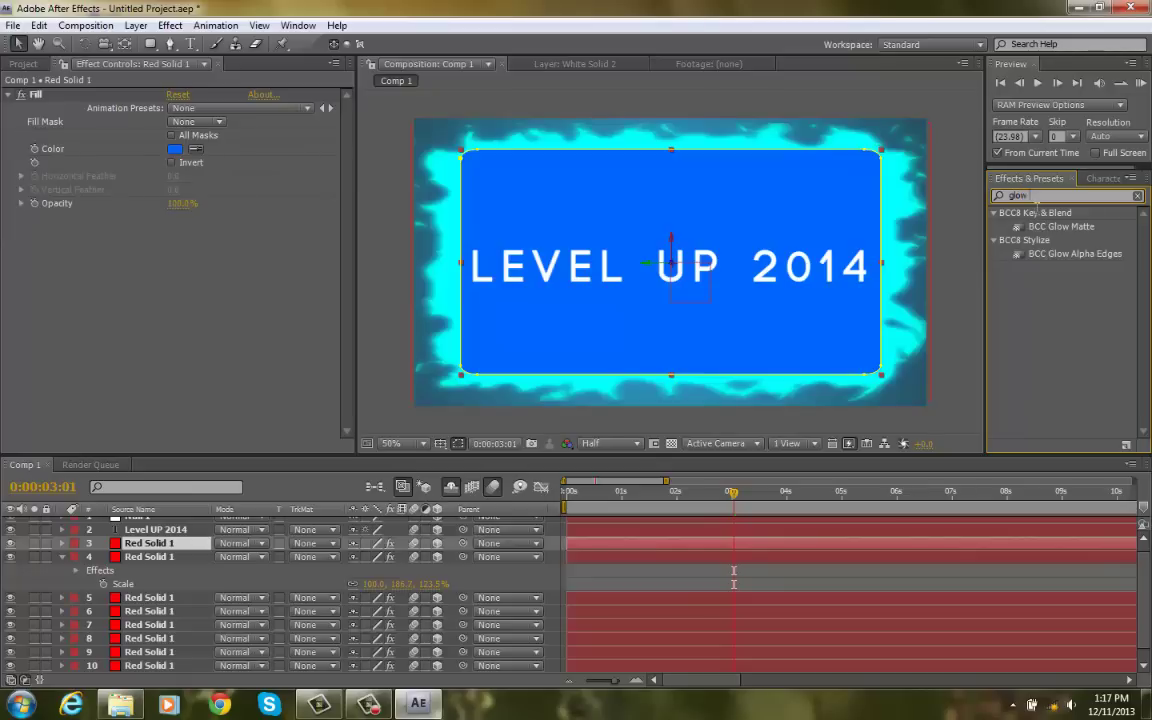
{"action": "key", "text": "BackSpace"}
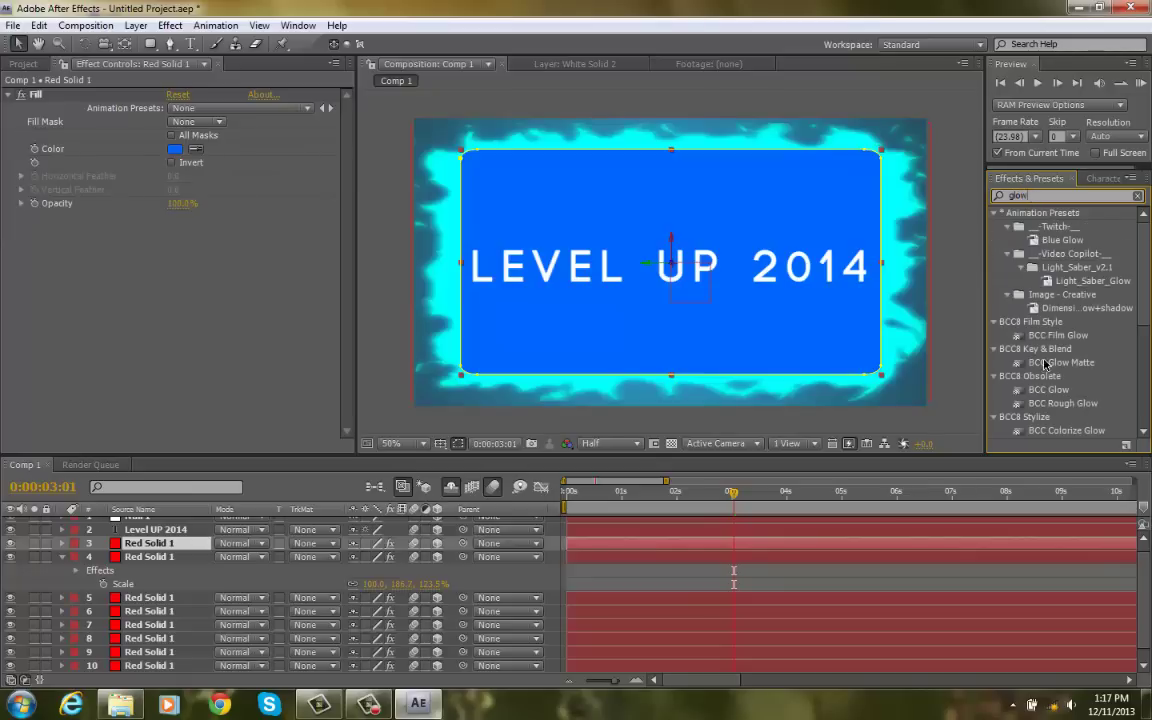
{"action": "scroll", "coordinate": [1045, 363], "scroll_direction": "down", "scroll_amount": 4}
Step: Try S_GlowEdges on the blue panel solid, reorder it above Fill, and delete the effect
{"action": "left_click_drag", "start_coordinate": [1075, 386], "coordinate": [675, 558]}
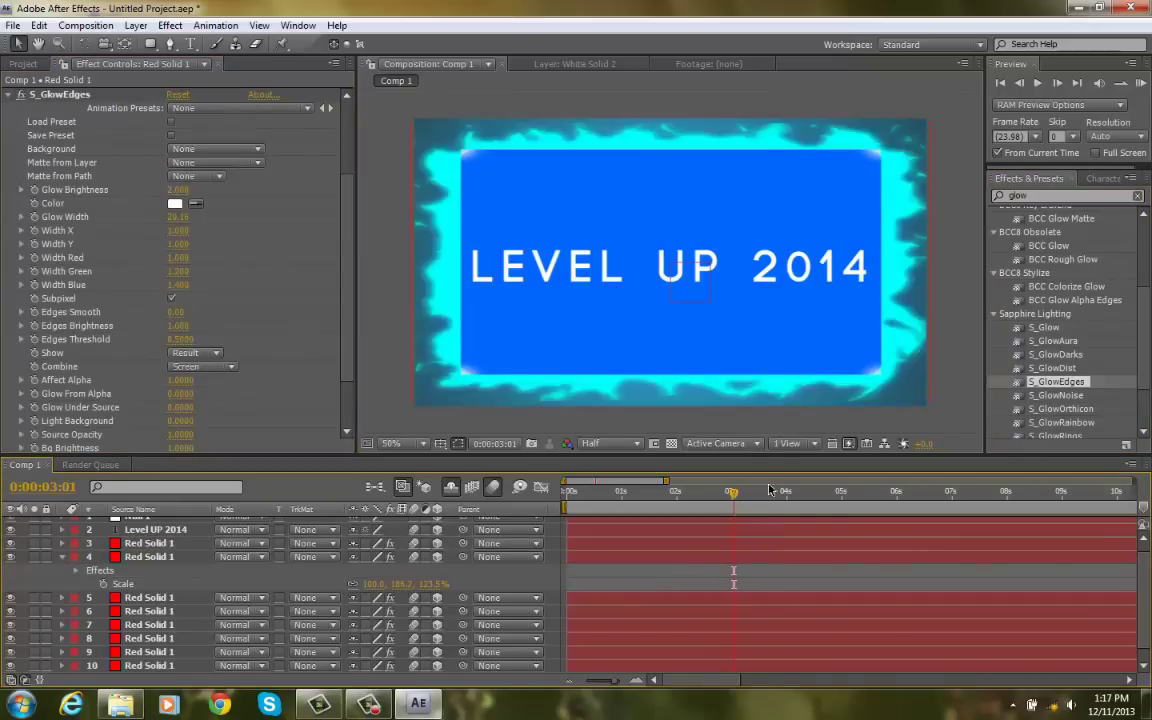
{"action": "scroll", "coordinate": [243, 399], "scroll_direction": "up", "scroll_amount": 3}
{"action": "left_click", "coordinate": [7, 217]}
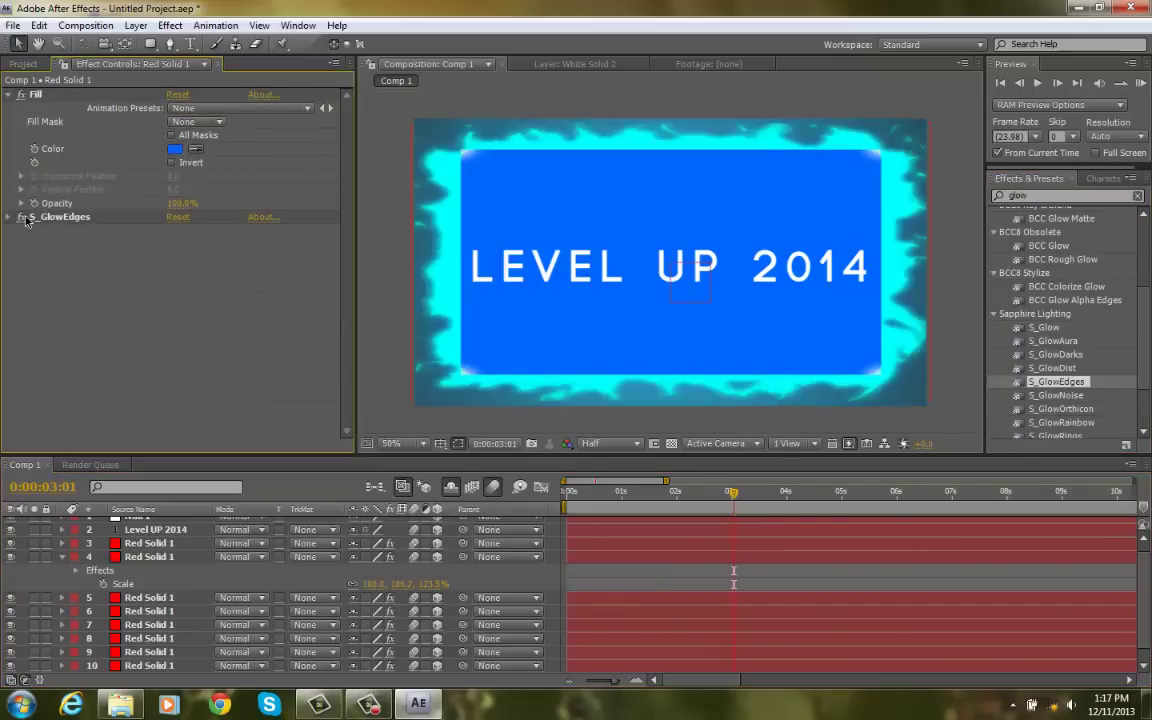
{"action": "left_click_drag", "start_coordinate": [48, 214], "coordinate": [75, 93]}
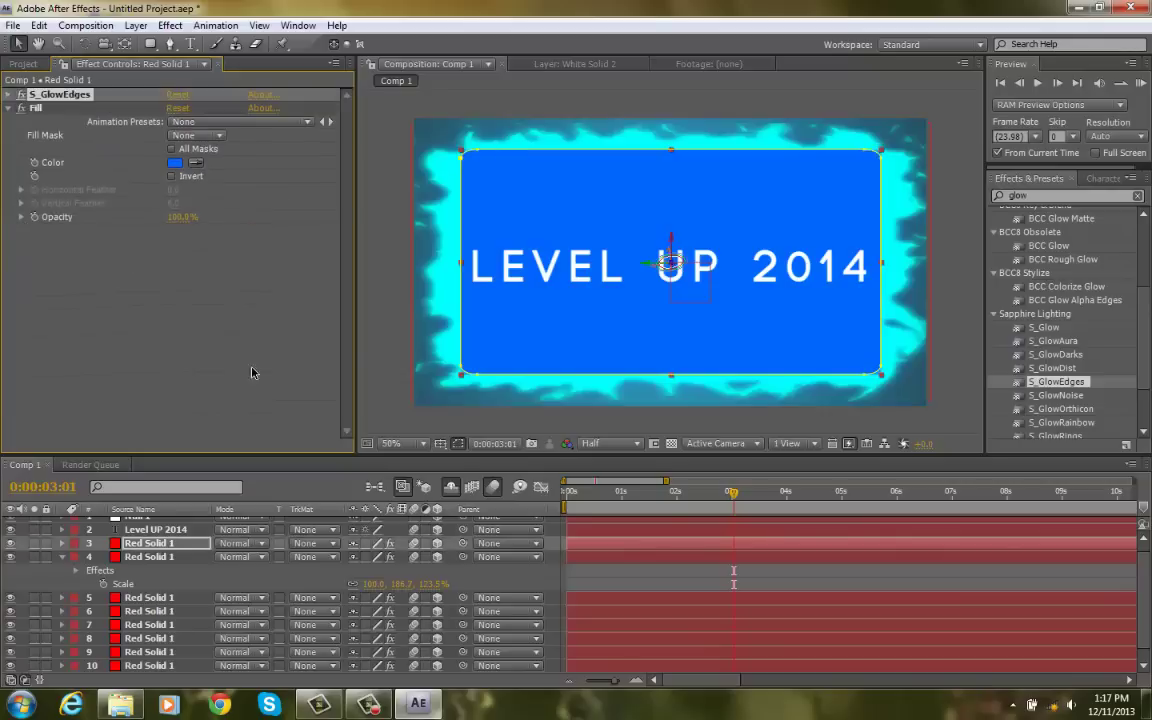
{"action": "left_click", "coordinate": [700, 582]}
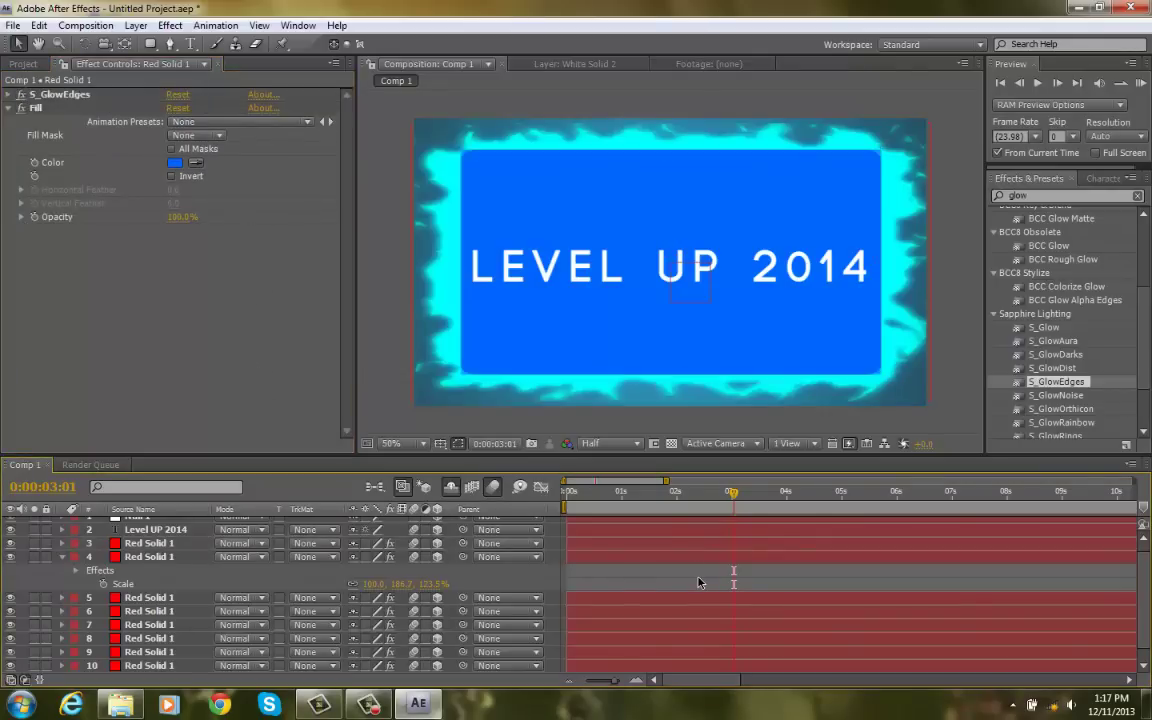
{"action": "left_click", "coordinate": [94, 96]}
{"action": "key", "text": "Delete"}
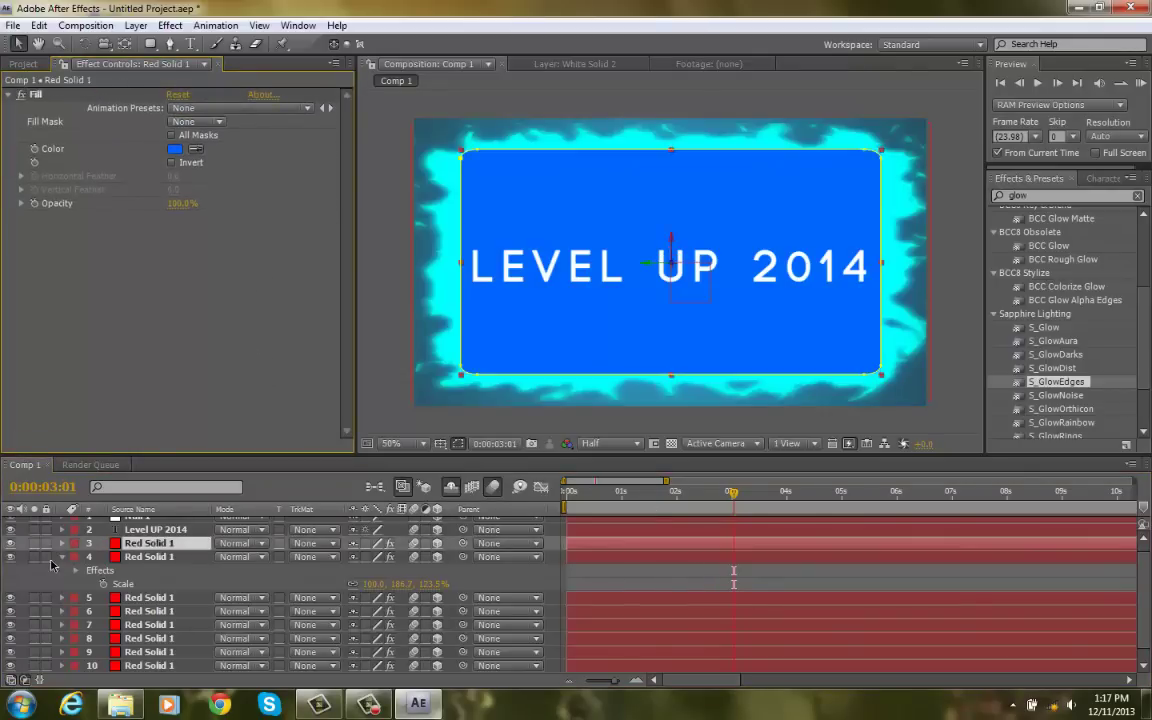
Step: Apply S_GlowEdges to the LEVEL UP 2014 text layer and set its Glow Brightness to 1
{"action": "left_click", "coordinate": [155, 529]}
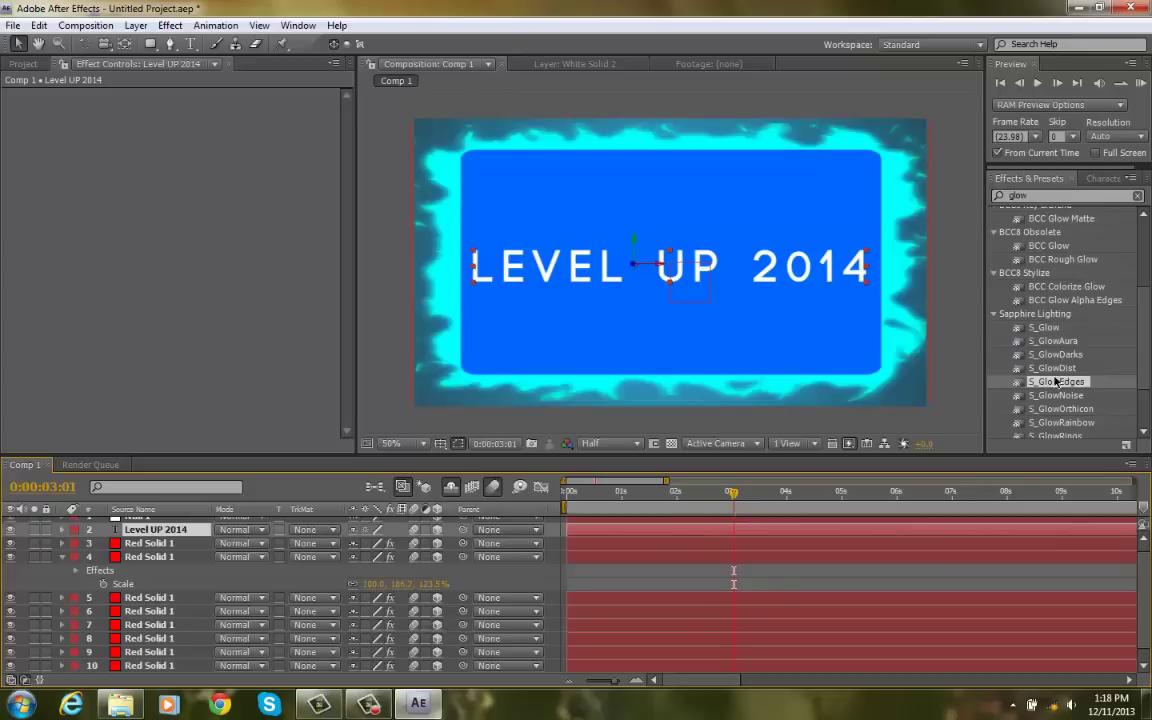
{"action": "left_click_drag", "start_coordinate": [1057, 381], "coordinate": [638, 530]}
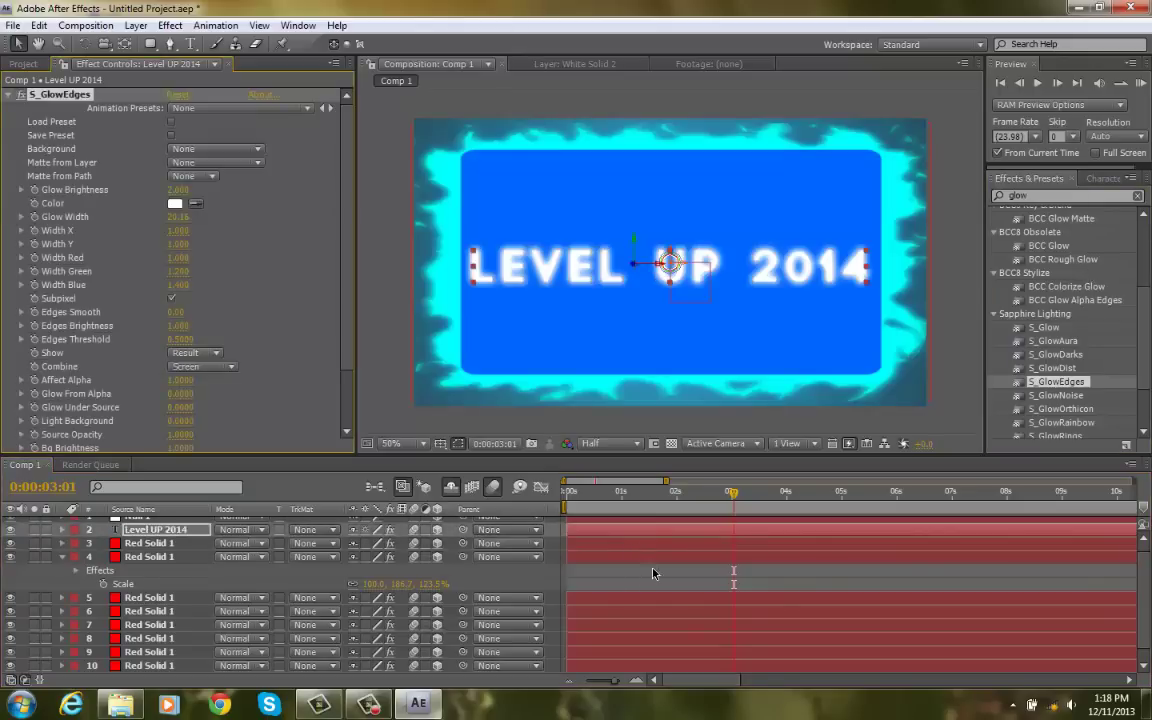
{"action": "left_click", "coordinate": [655, 574]}
{"action": "left_click", "coordinate": [178, 189]}
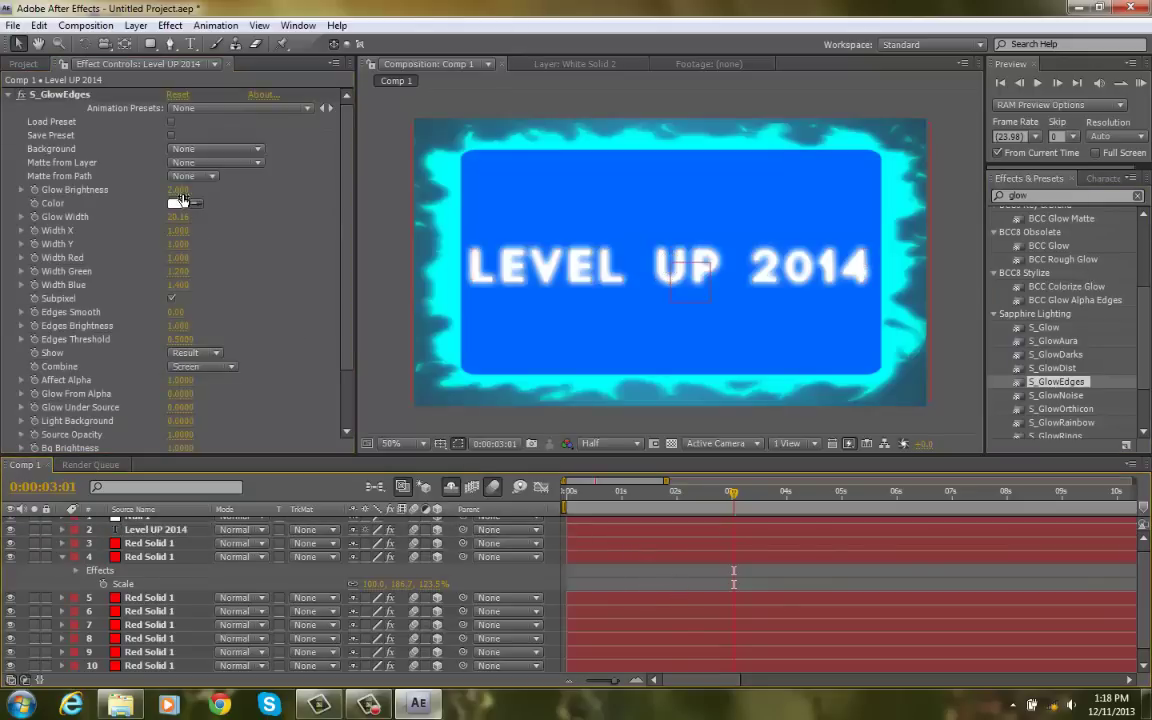
{"action": "type", "text": "1"}
{"action": "key", "text": "Return"}
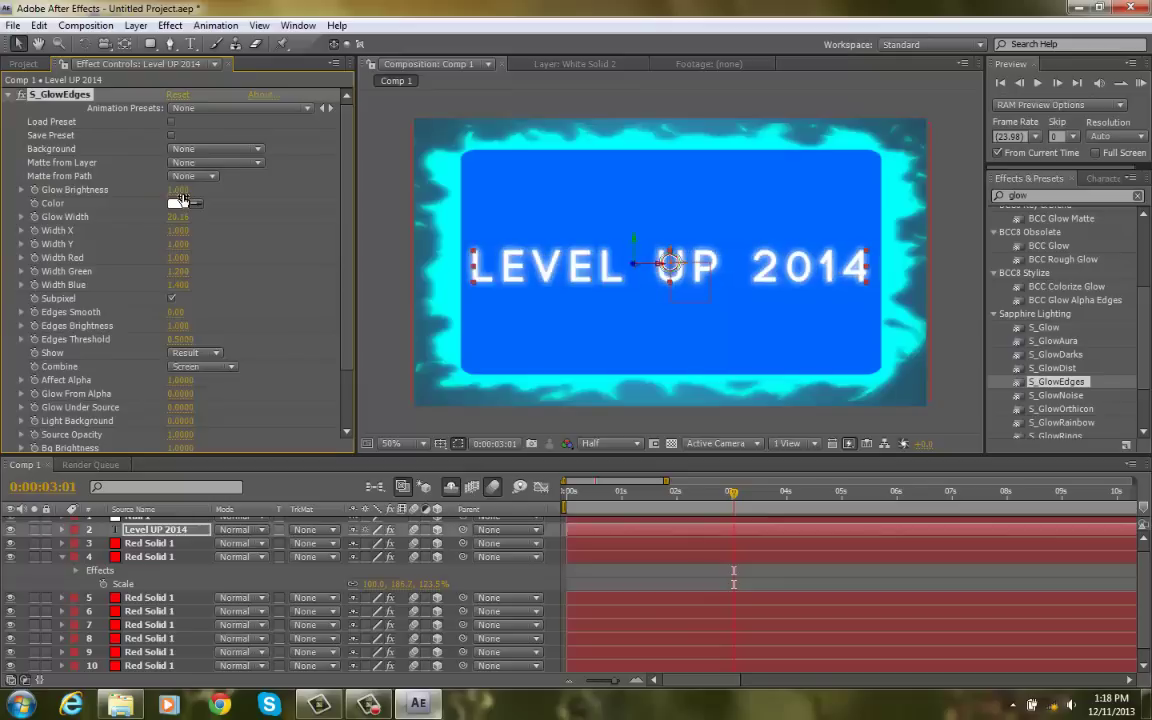
Step: Preview the glowing title animation, stopping at 0:00:02:20
{"action": "left_click", "coordinate": [707, 571]}
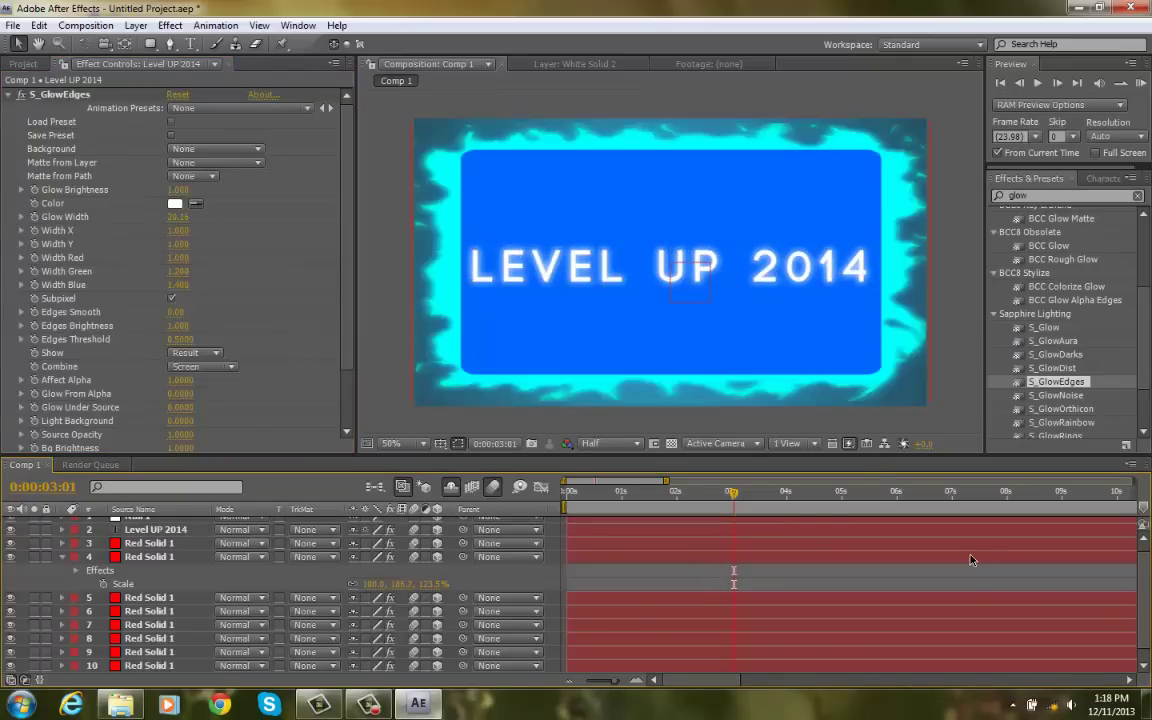
{"action": "left_click", "coordinate": [655, 496]}
{"action": "key", "text": "space"}
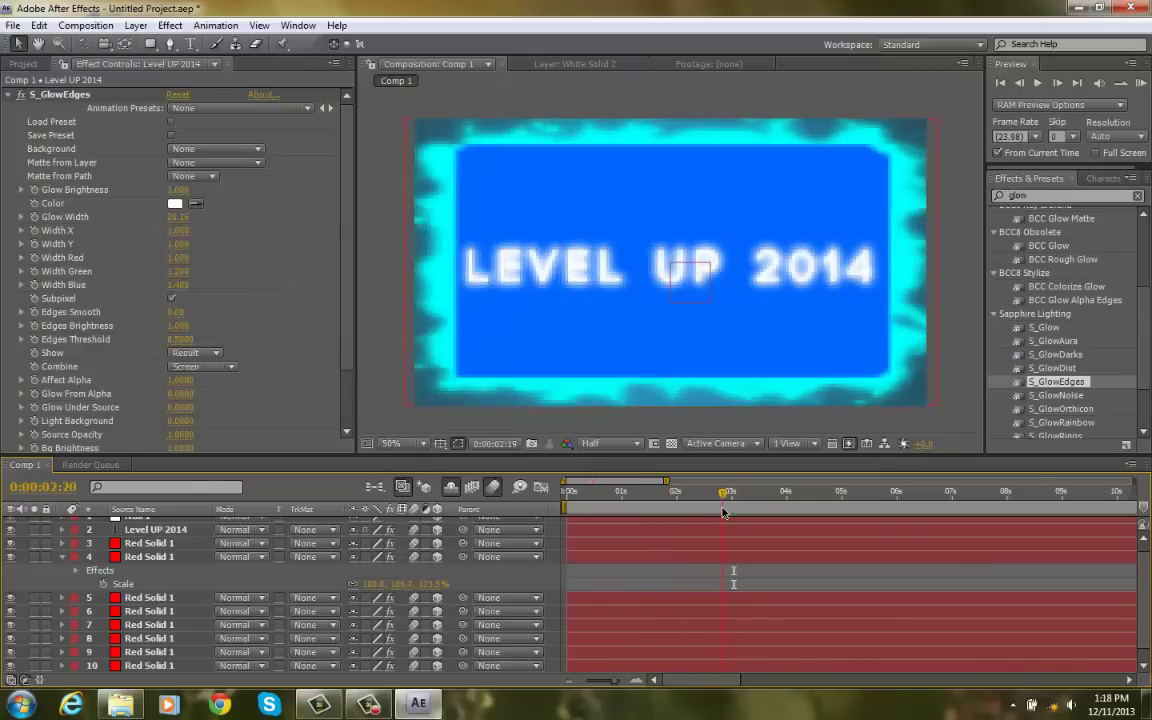
Step: Try a blue glow color on the title's S_GlowEdges effect, restore white FFFFFF and deselect the layer
{"action": "left_click", "coordinate": [175, 203]}
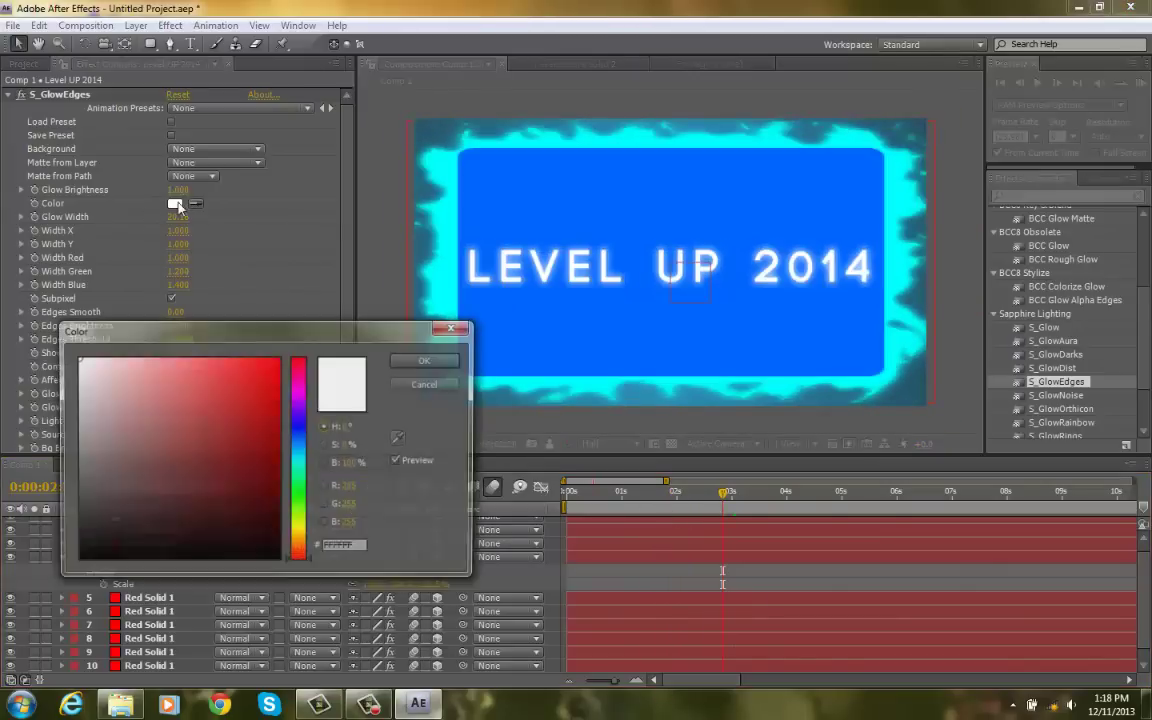
{"action": "left_click", "coordinate": [298, 448]}
{"action": "left_click", "coordinate": [250, 404]}
{"action": "left_click", "coordinate": [255, 378]}
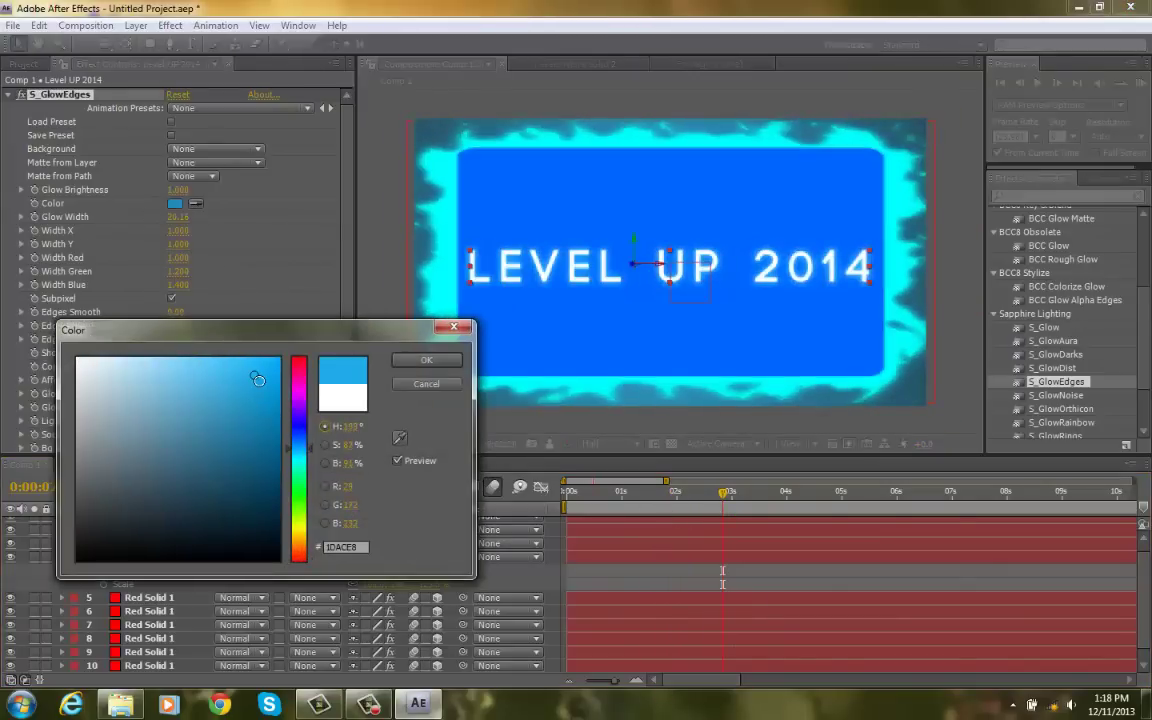
{"action": "left_click", "coordinate": [426, 360]}
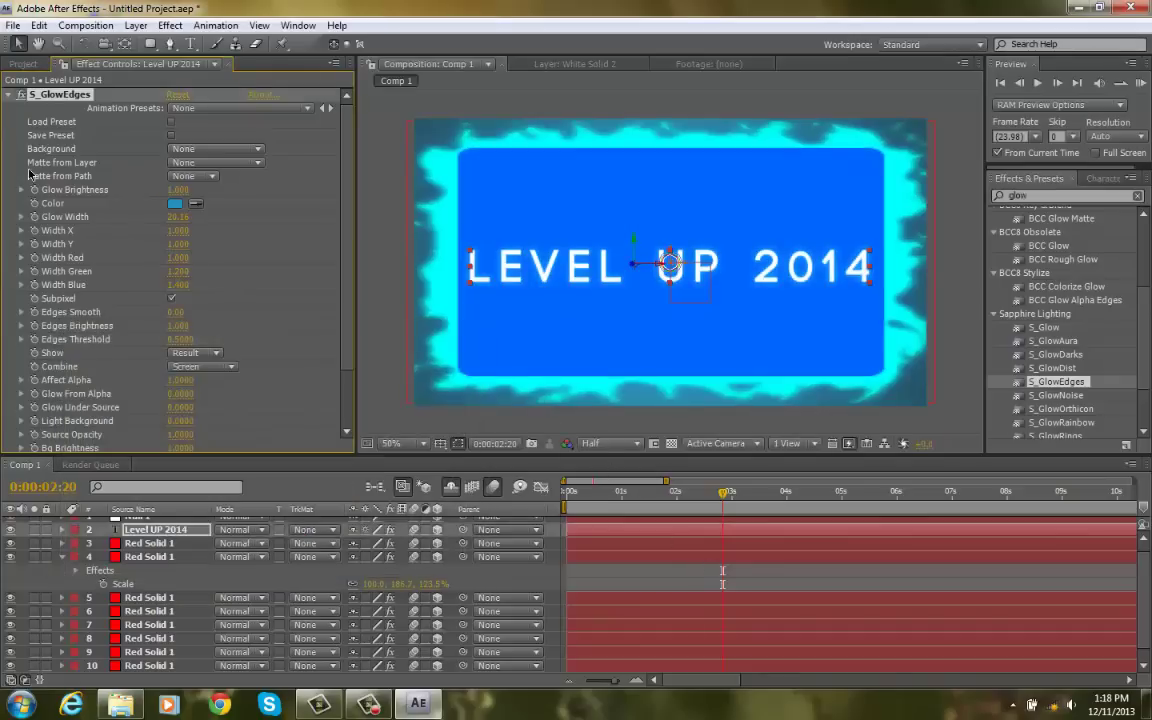
{"action": "left_click", "coordinate": [172, 204]}
{"action": "left_click_drag", "start_coordinate": [100, 378], "coordinate": [62, 310]}
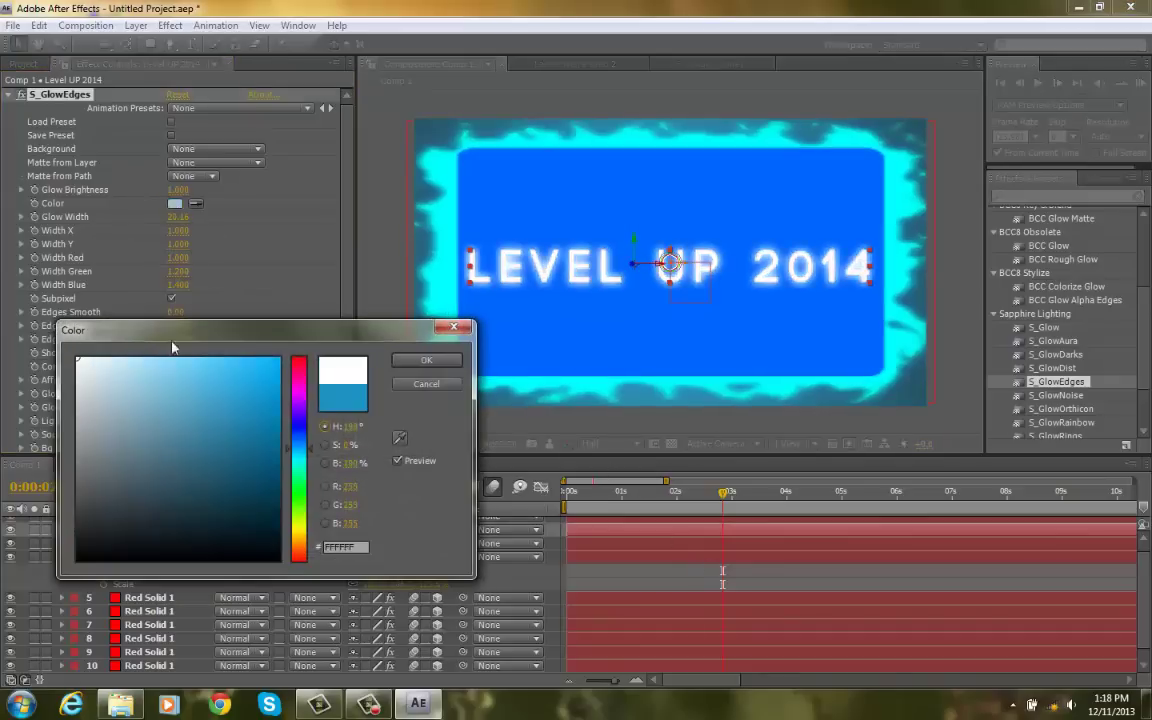
{"action": "left_click", "coordinate": [426, 360]}
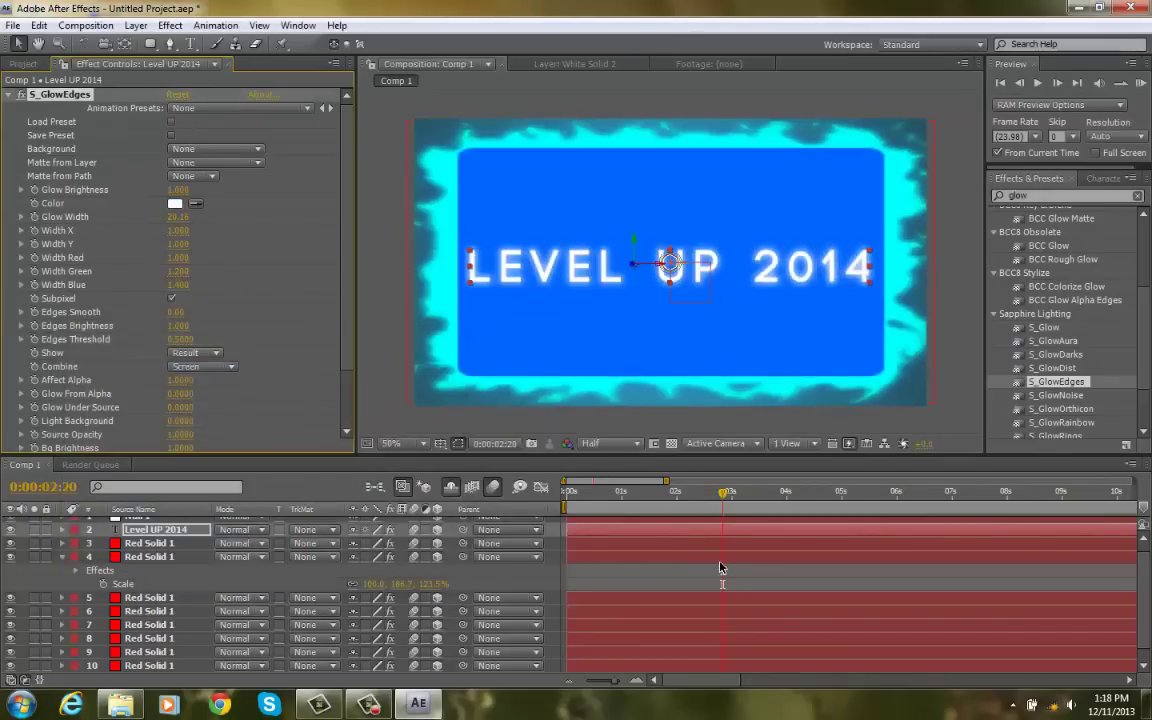
{"action": "left_click", "coordinate": [720, 568]}
{"action": "left_click", "coordinate": [778, 580]}
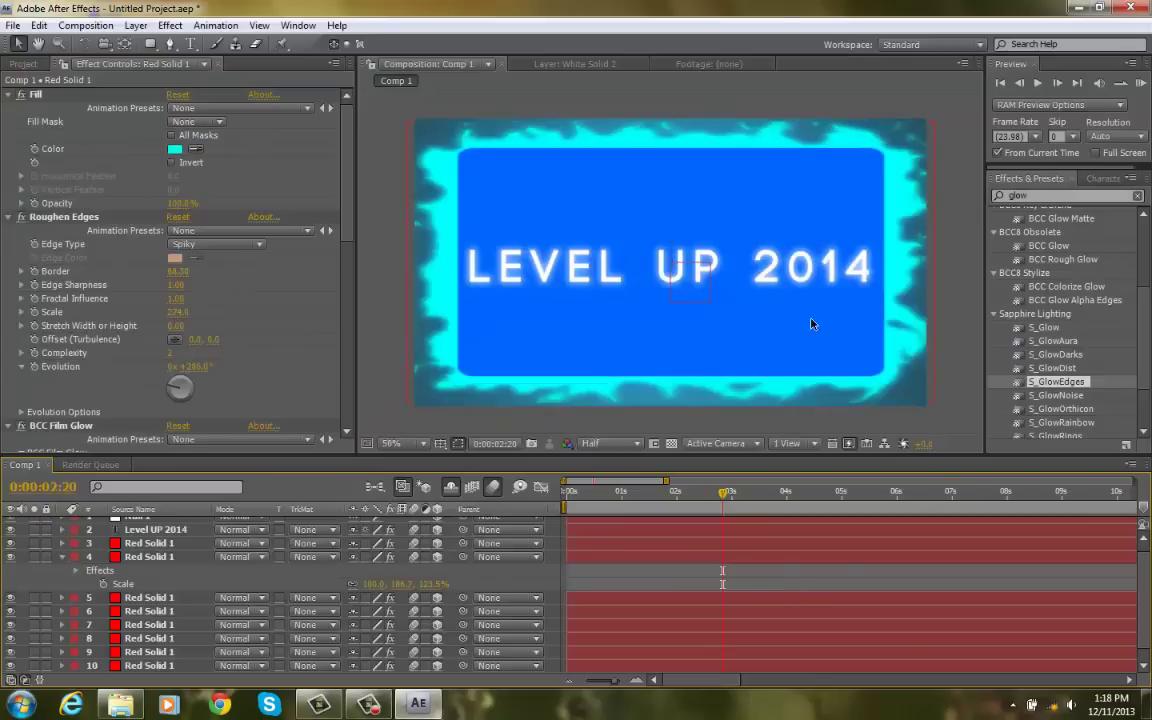
Step: Duplicate the blue panel's Red Solid 1 layer and add a full-size elliptical mask to the copy
{"action": "left_click", "coordinate": [145, 557]}
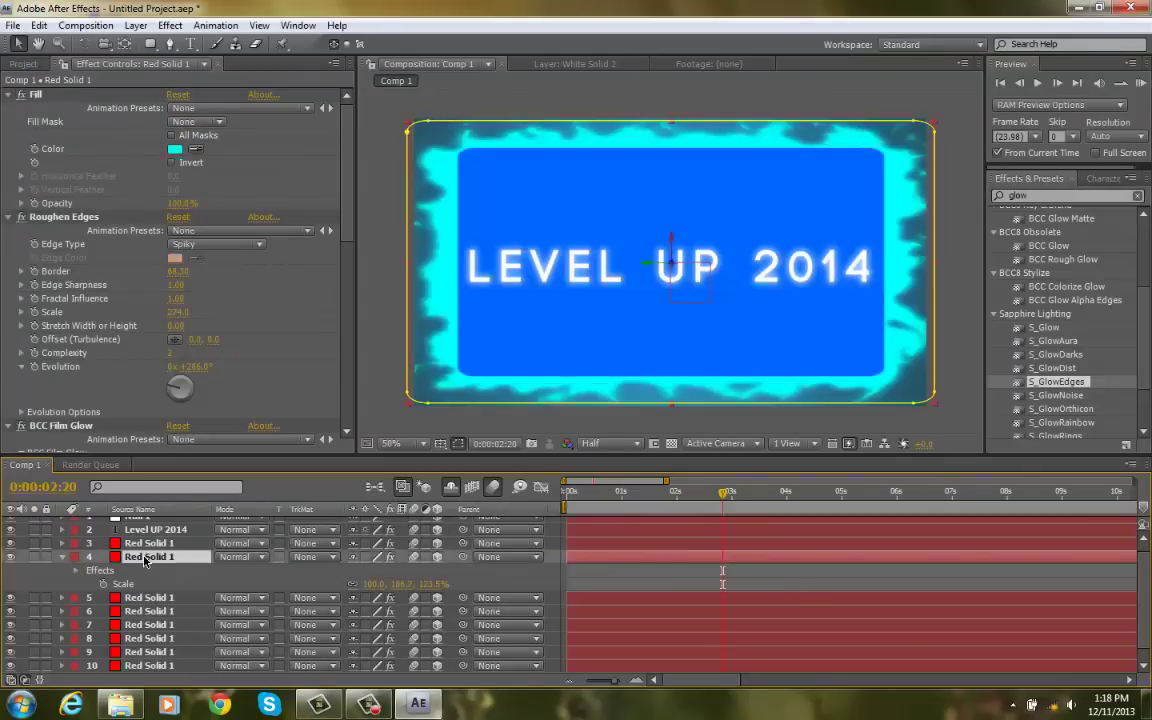
{"action": "left_click", "coordinate": [148, 544]}
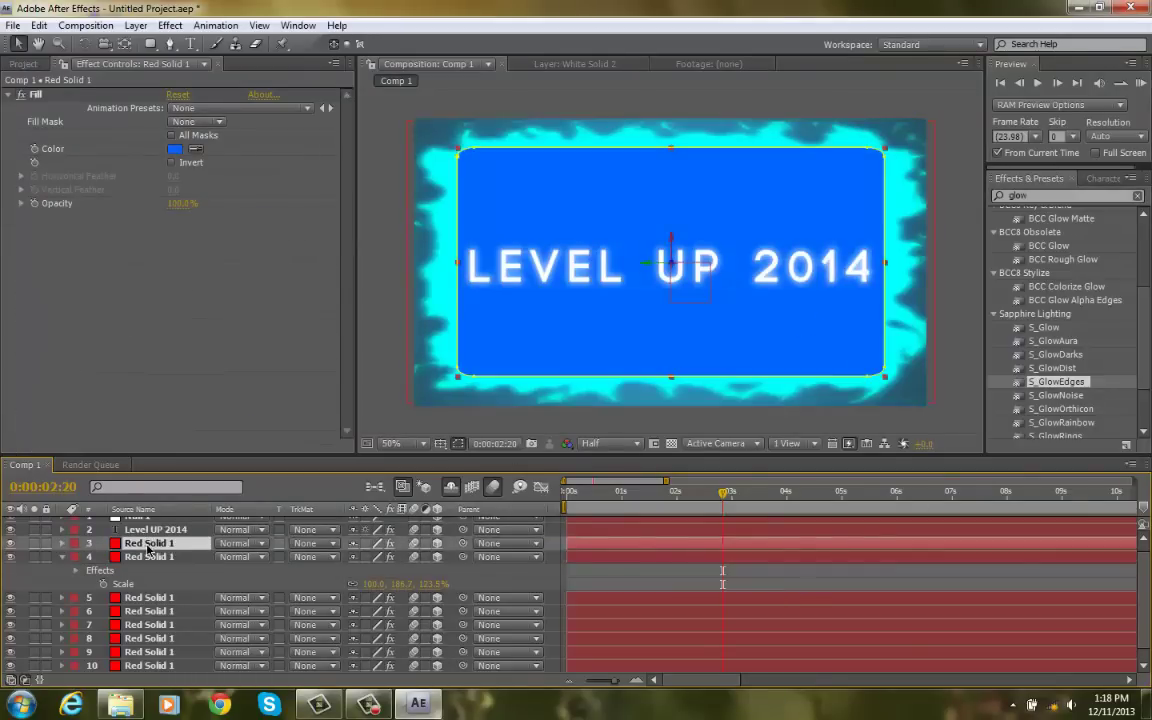
{"action": "key", "text": "ctrl+d"}
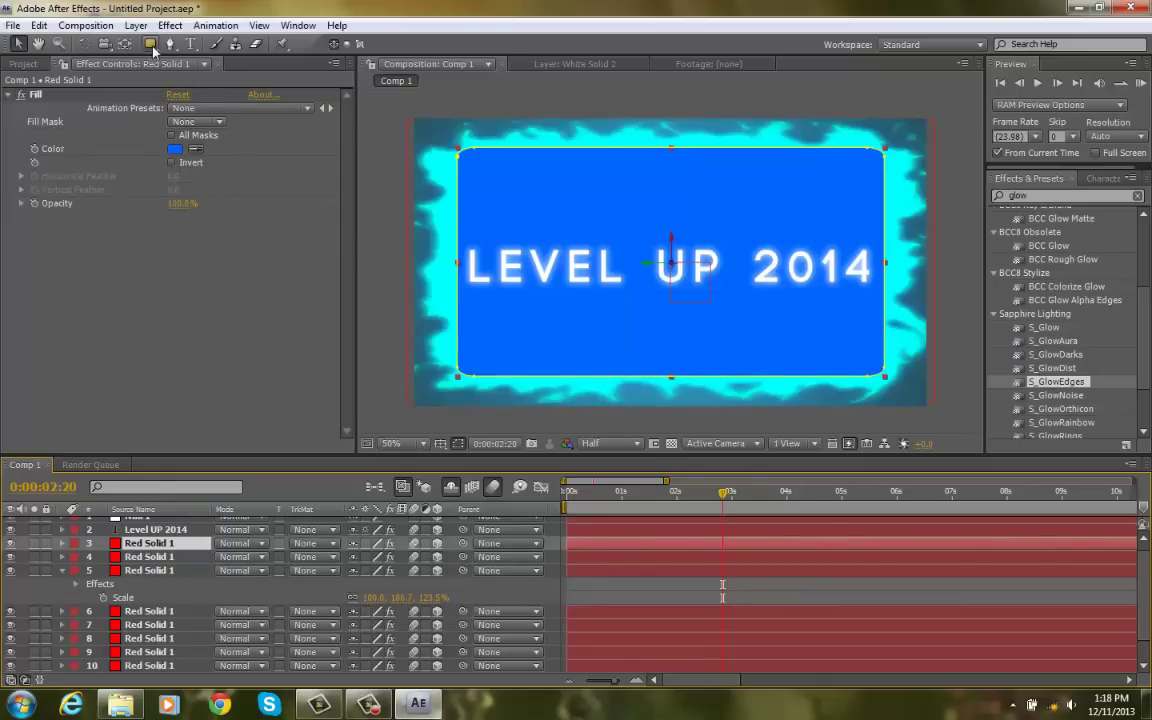
{"action": "left_click", "coordinate": [151, 45]}
{"action": "key", "text": "q"}
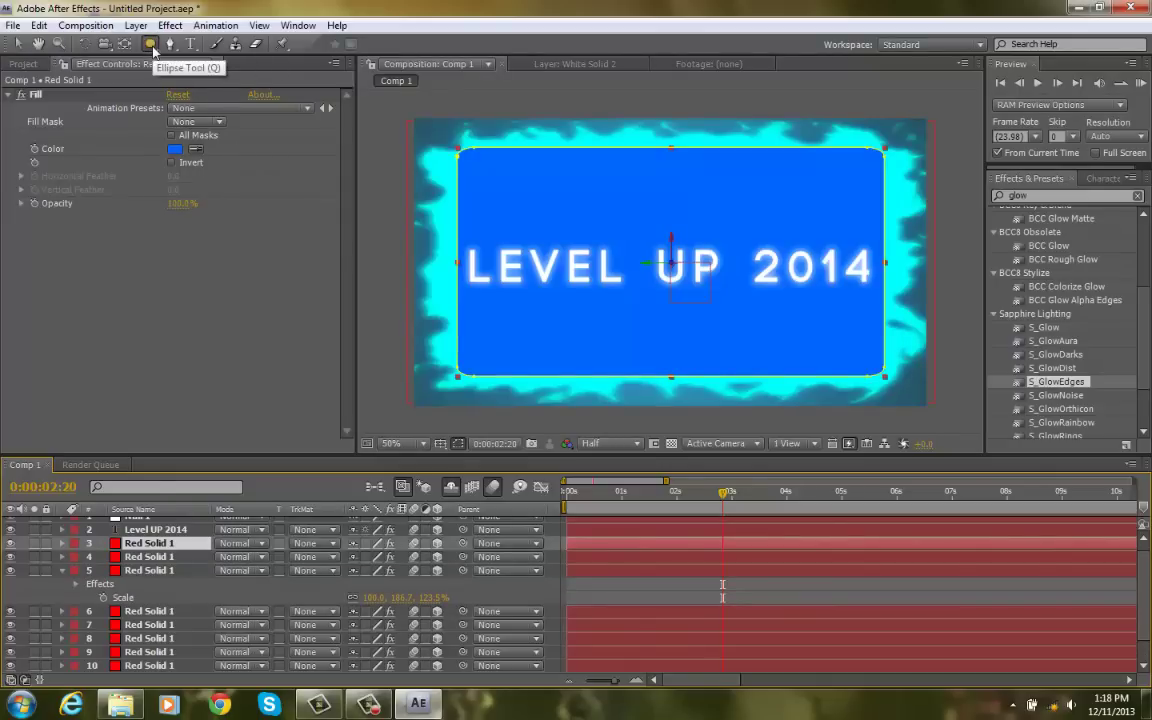
{"action": "double_click", "coordinate": [151, 45]}
{"action": "key", "text": "v"}
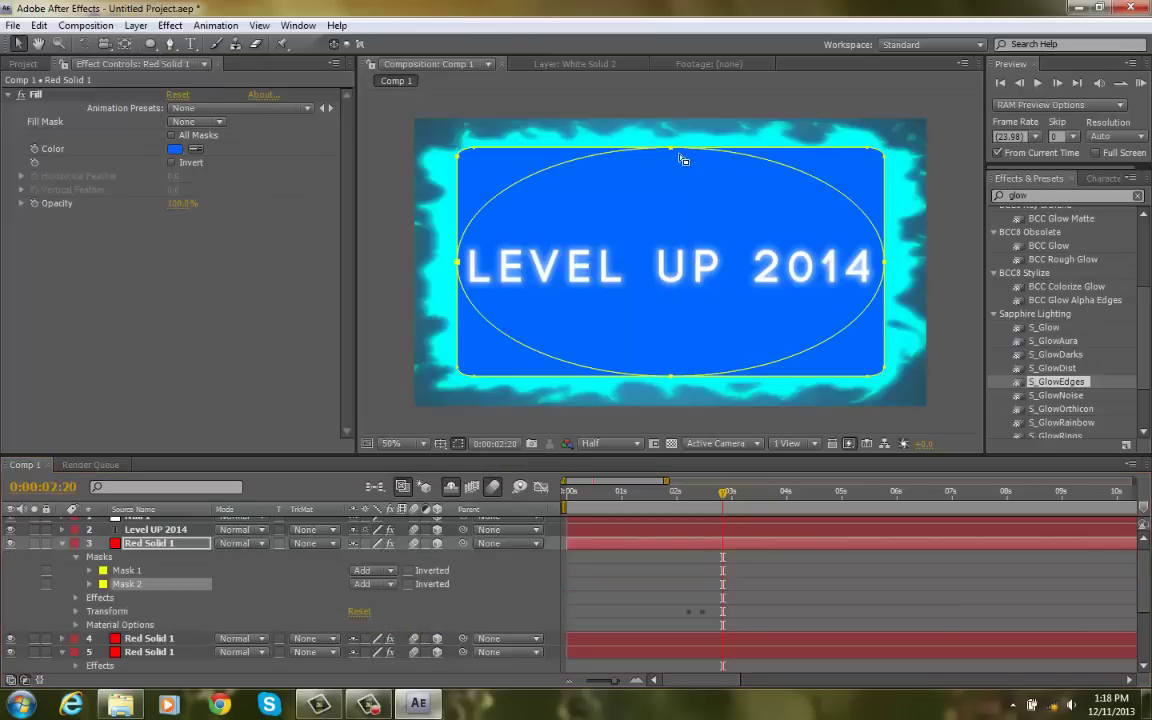
Step: Reshape the elliptical Mask 2 into a wide arch that peaks just above the title and extends past the panel's sides and lower edge
{"action": "left_click", "coordinate": [672, 151]}
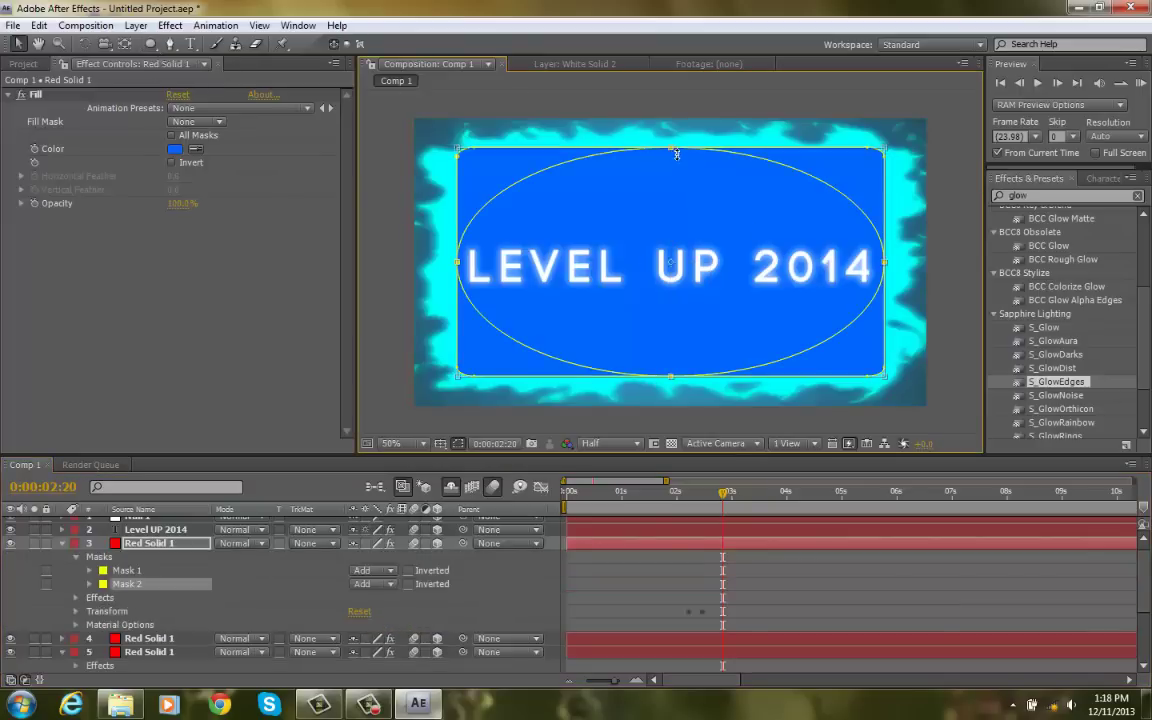
{"action": "left_click_drag", "start_coordinate": [671, 150], "coordinate": [671, 217]}
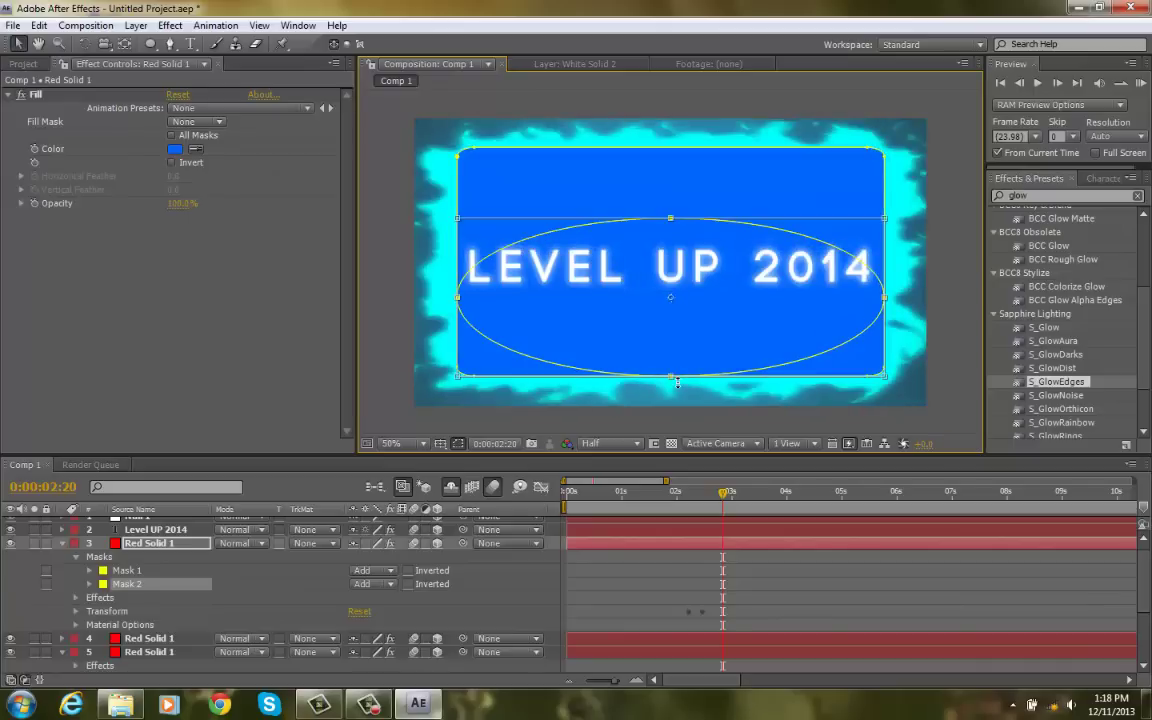
{"action": "left_click_drag", "start_coordinate": [664, 459], "coordinate": [665, 562]}
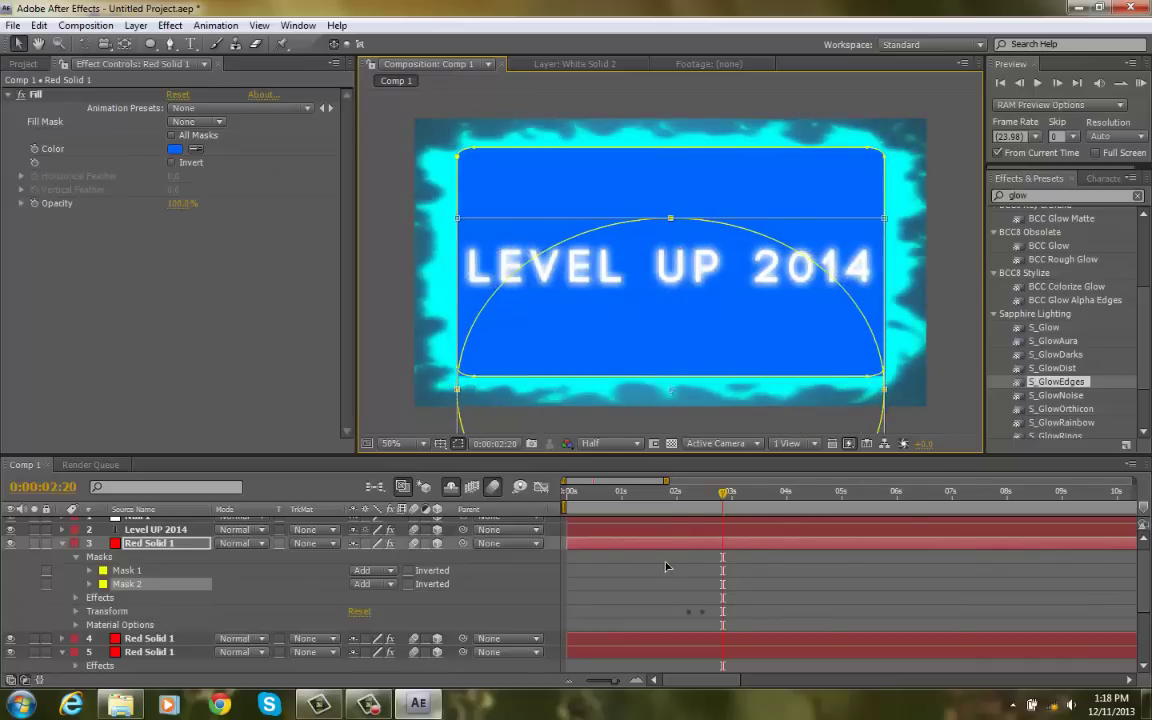
{"action": "left_click_drag", "start_coordinate": [461, 397], "coordinate": [363, 394]}
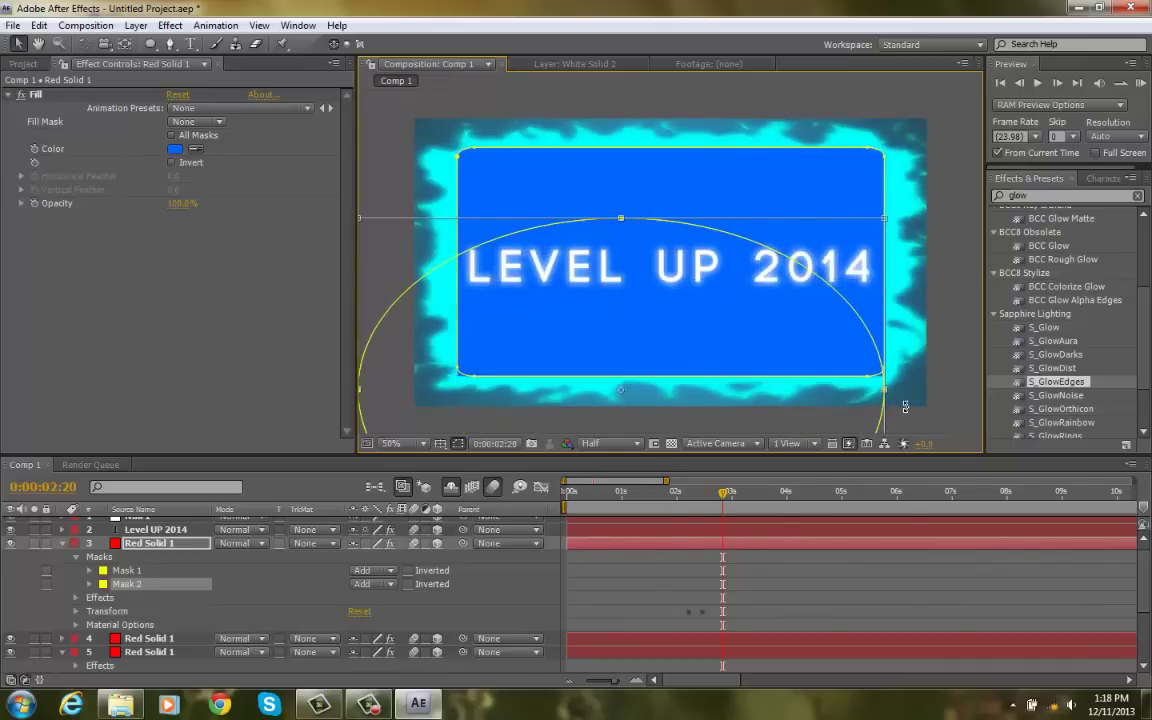
{"action": "left_click_drag", "start_coordinate": [935, 394], "coordinate": [984, 392]}
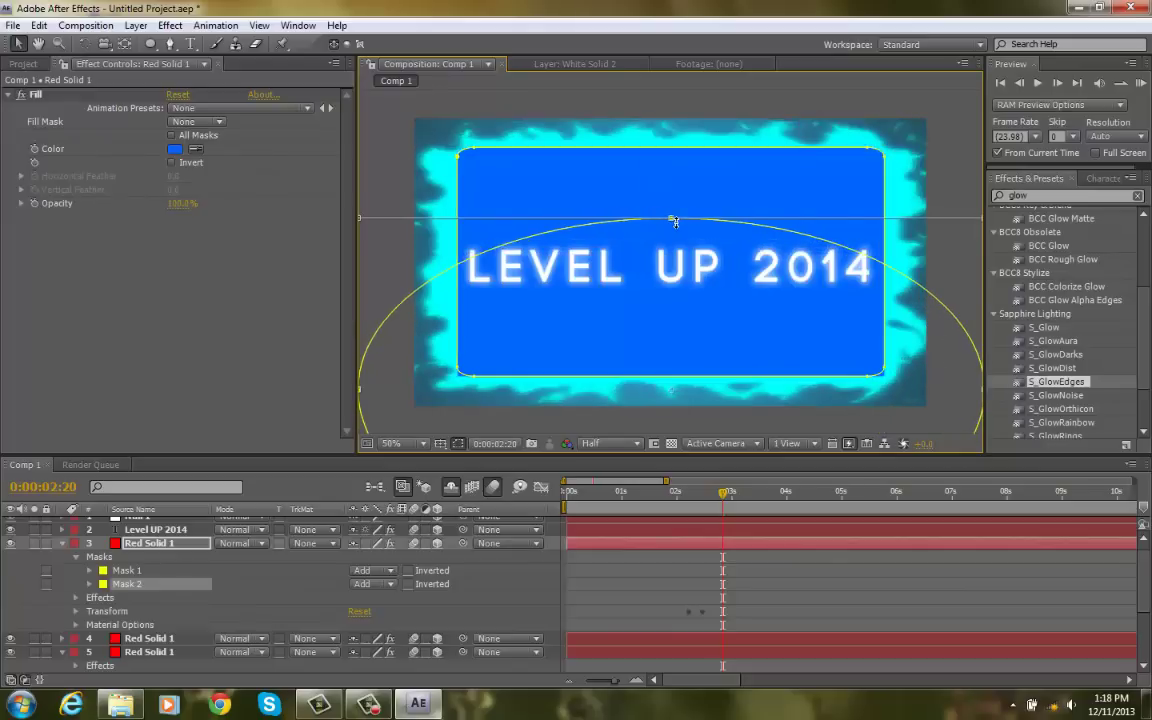
{"action": "left_click_drag", "start_coordinate": [674, 220], "coordinate": [671, 242]}
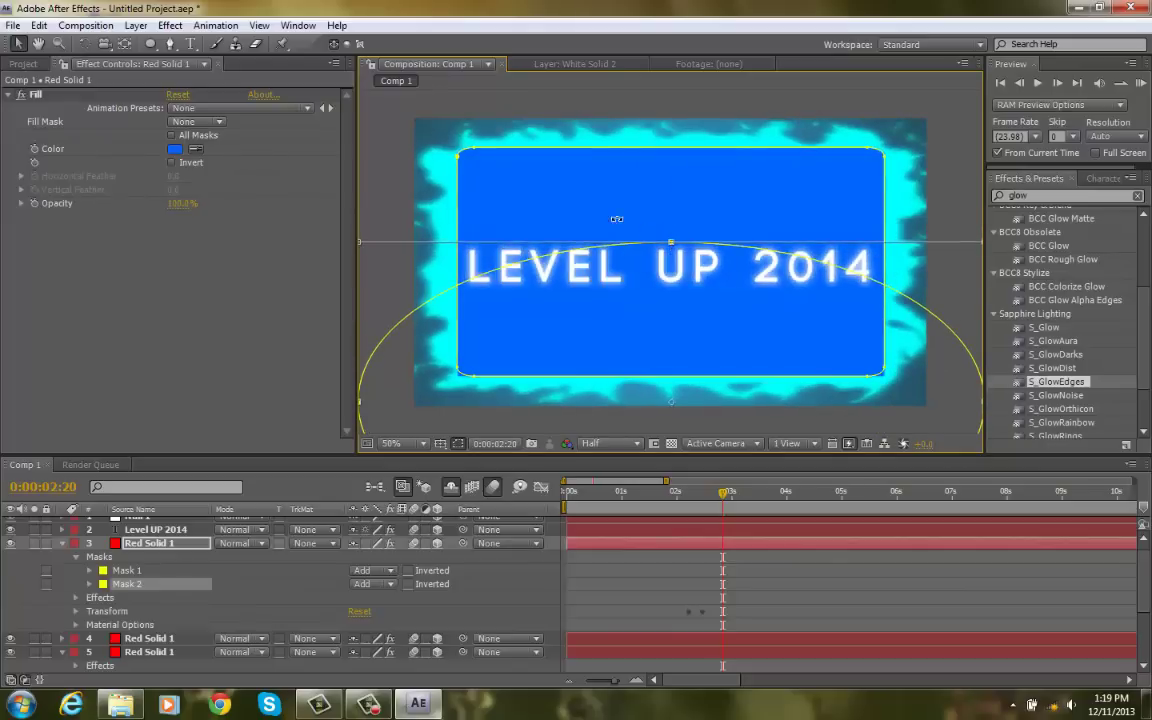
Step: Change the duplicated panel's Fill color to a darker blue
{"action": "left_click", "coordinate": [175, 150]}
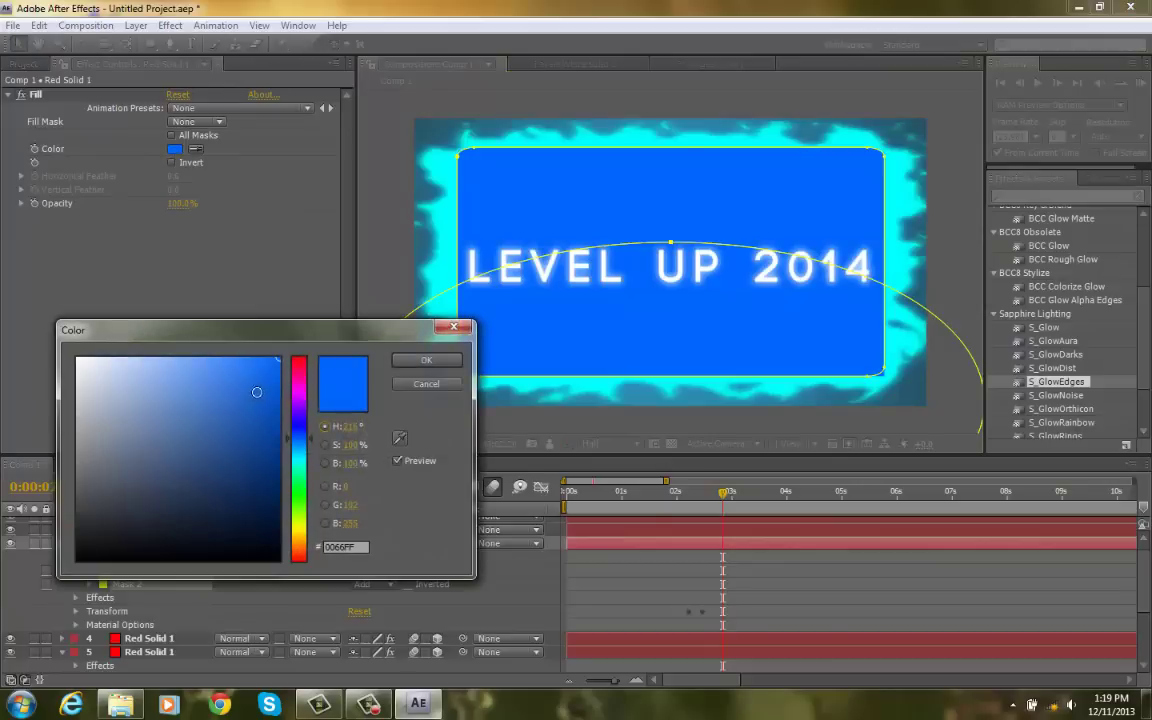
{"action": "left_click_drag", "start_coordinate": [275, 375], "coordinate": [280, 420]}
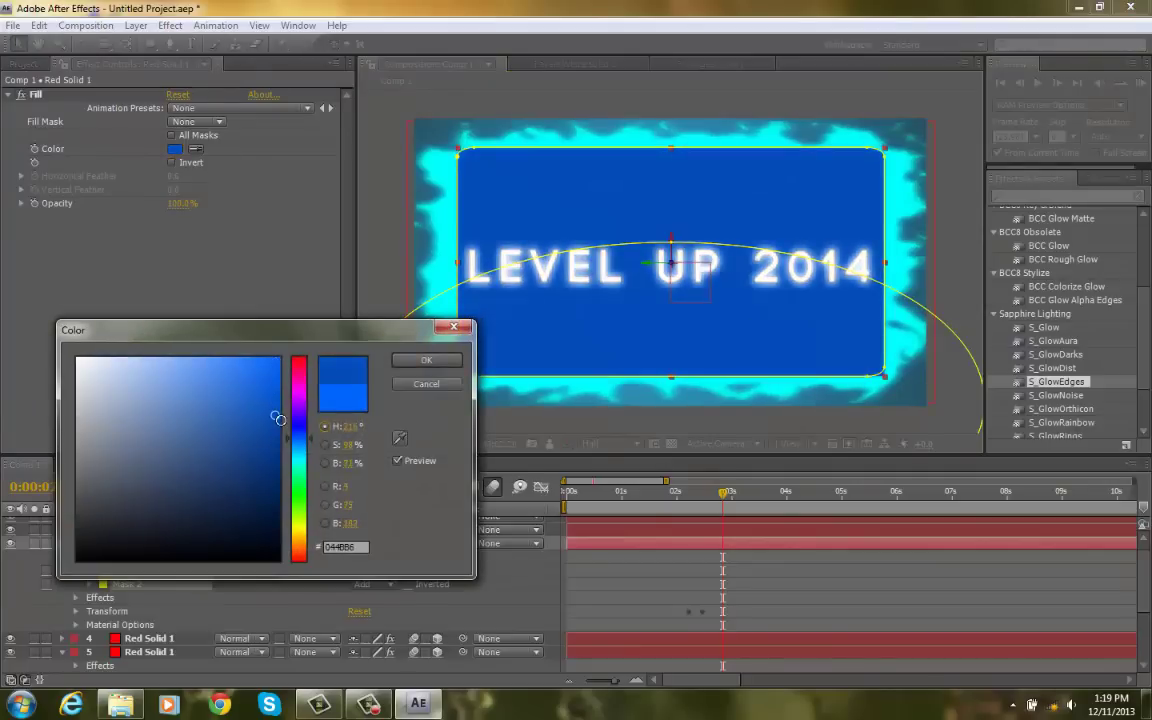
{"action": "left_click", "coordinate": [426, 360]}
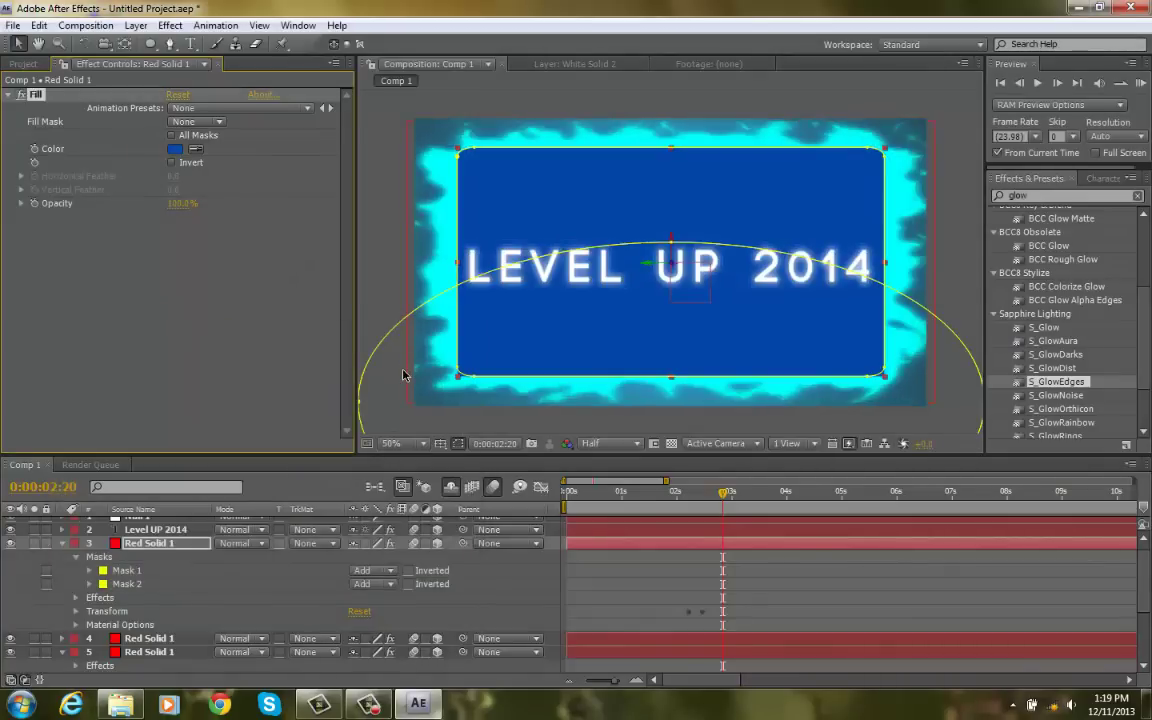
Step: Move Mask 2 above Mask 1 on the duplicated panel, set Mask 1's mode to None and deselect the layer
{"action": "left_click_drag", "start_coordinate": [126, 588], "coordinate": [132, 571]}
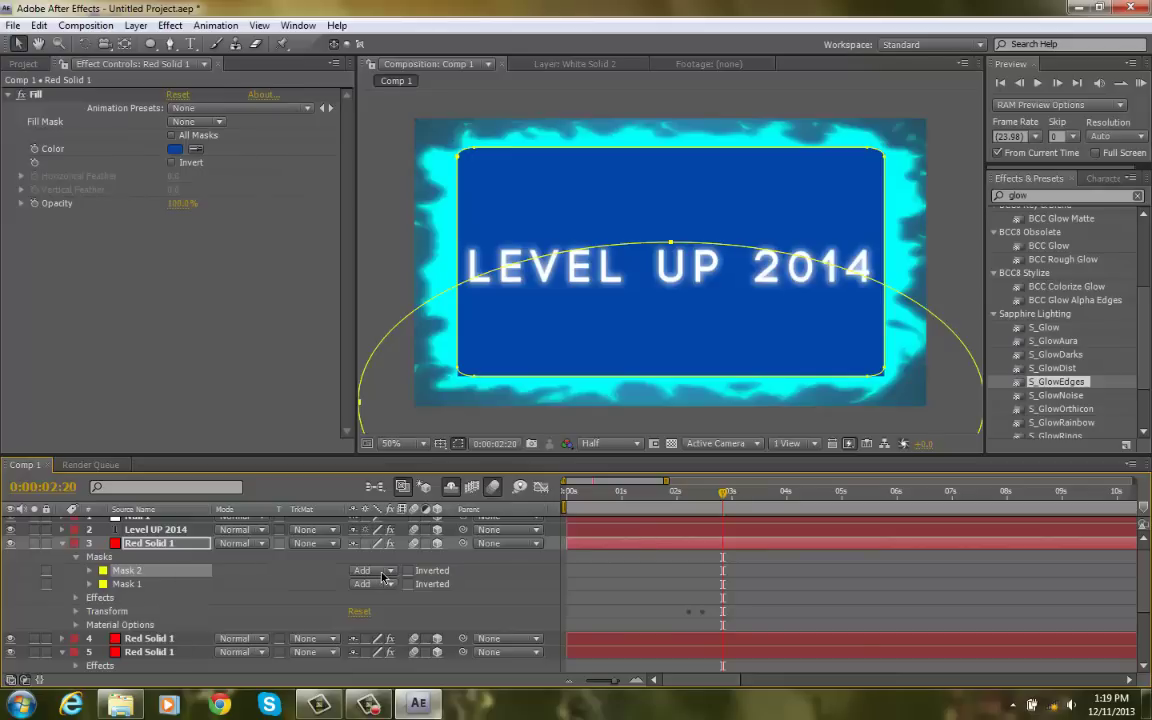
{"action": "left_click", "coordinate": [132, 586]}
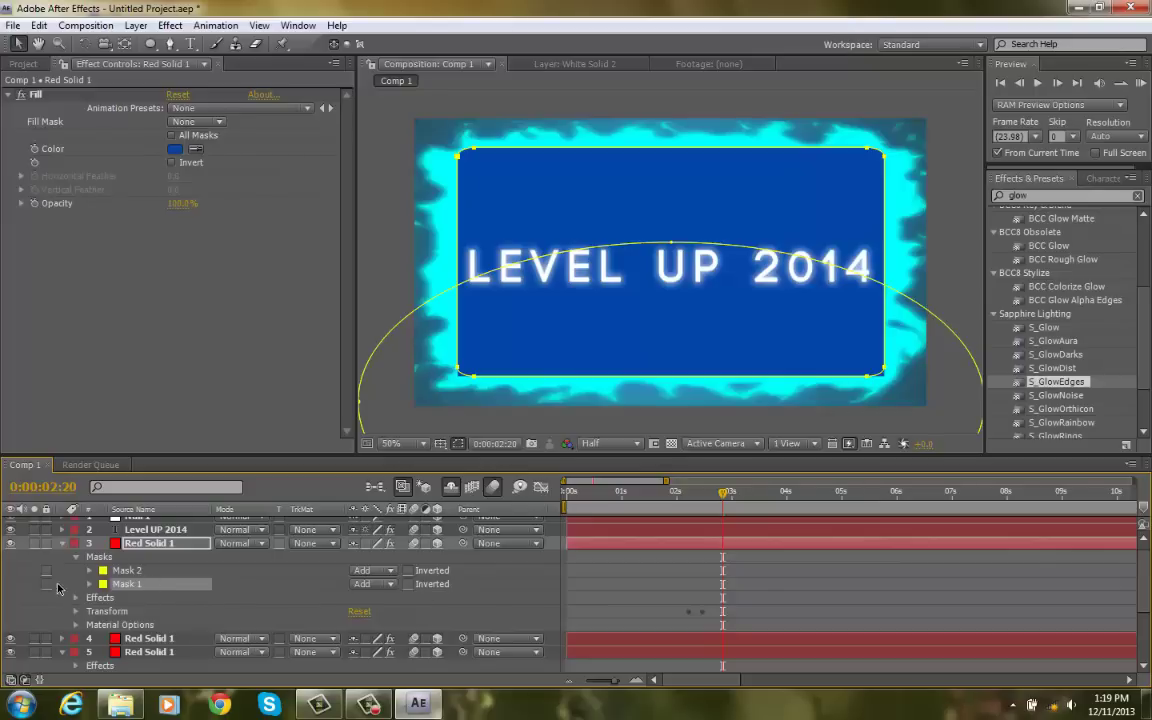
{"action": "left_click", "coordinate": [373, 584]}
{"action": "left_click", "coordinate": [376, 564]}
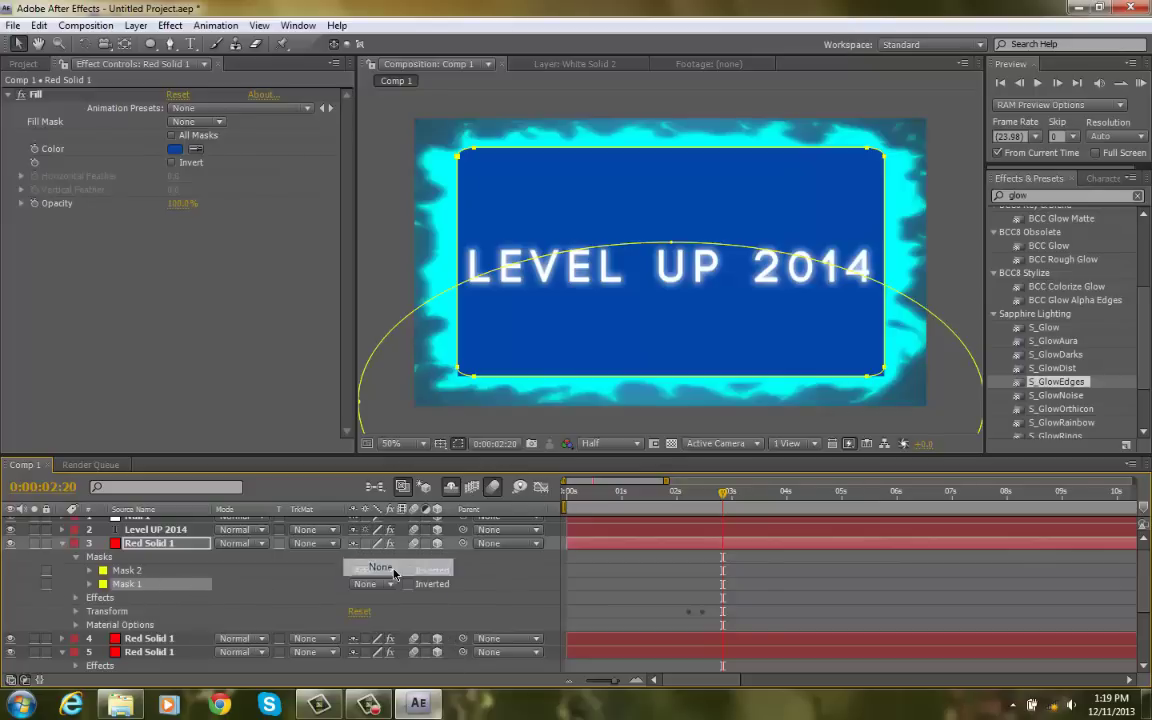
{"action": "left_click", "coordinate": [787, 600]}
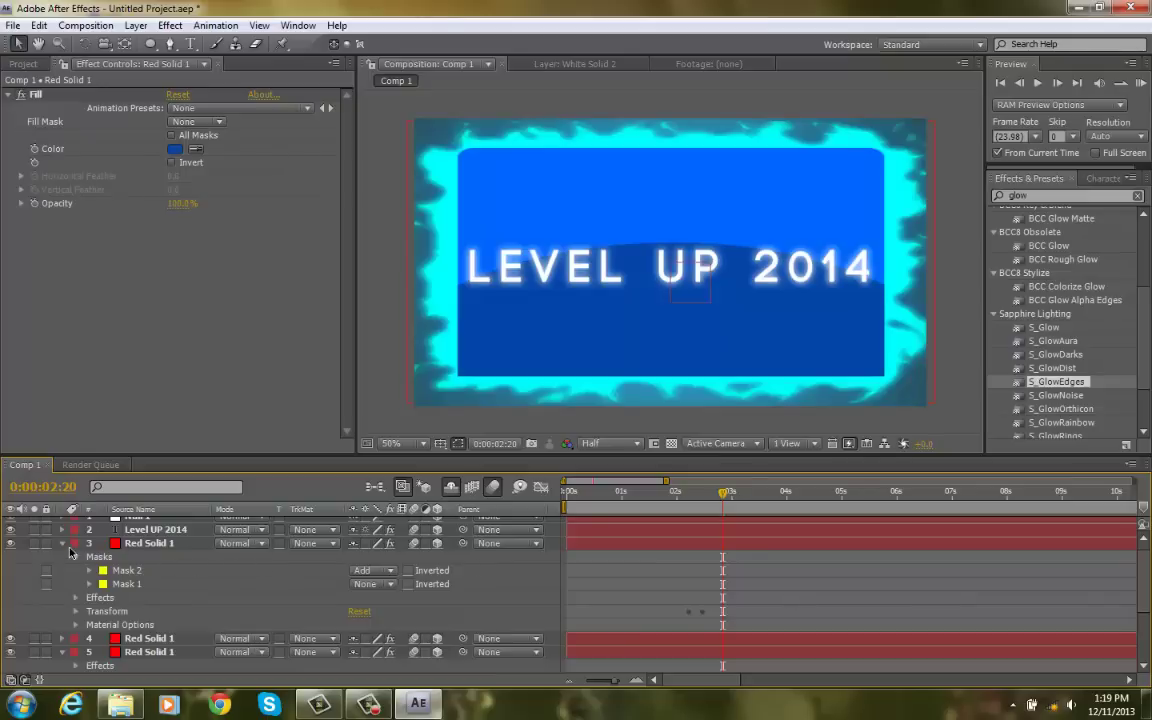
Step: Set the duplicated panel layer's blending mode to Color, then deselect the layer and collapse its properties
{"action": "left_click", "coordinate": [150, 543]}
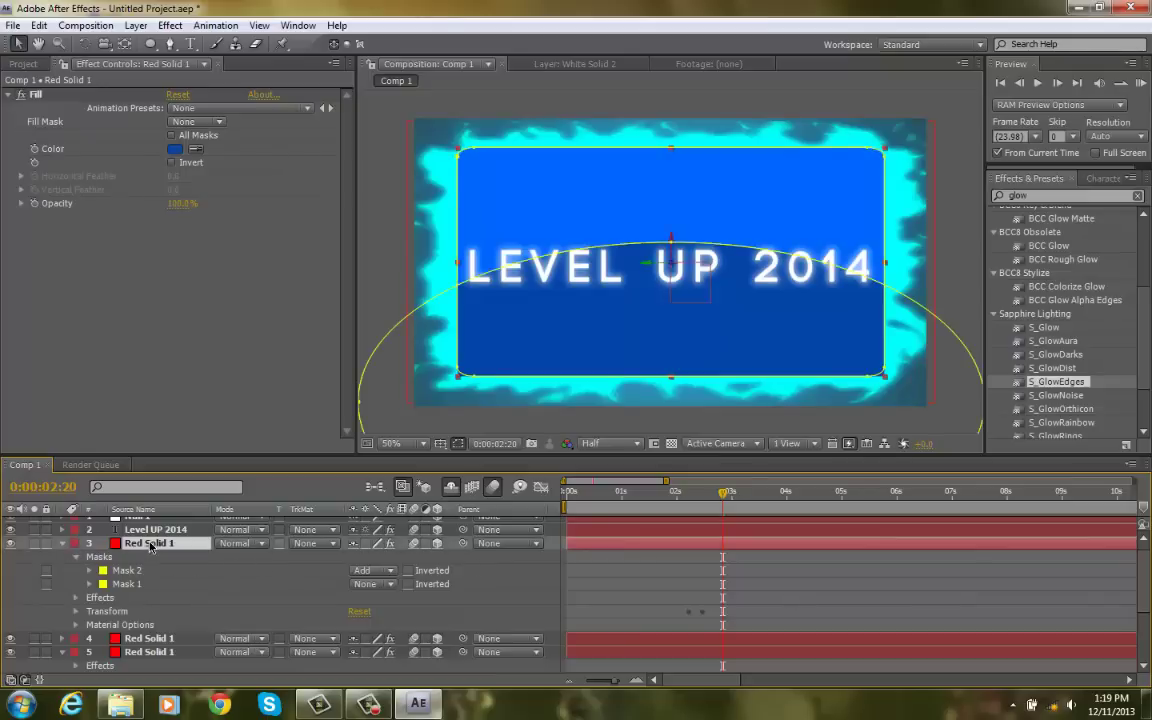
{"action": "right_click", "coordinate": [150, 545]}
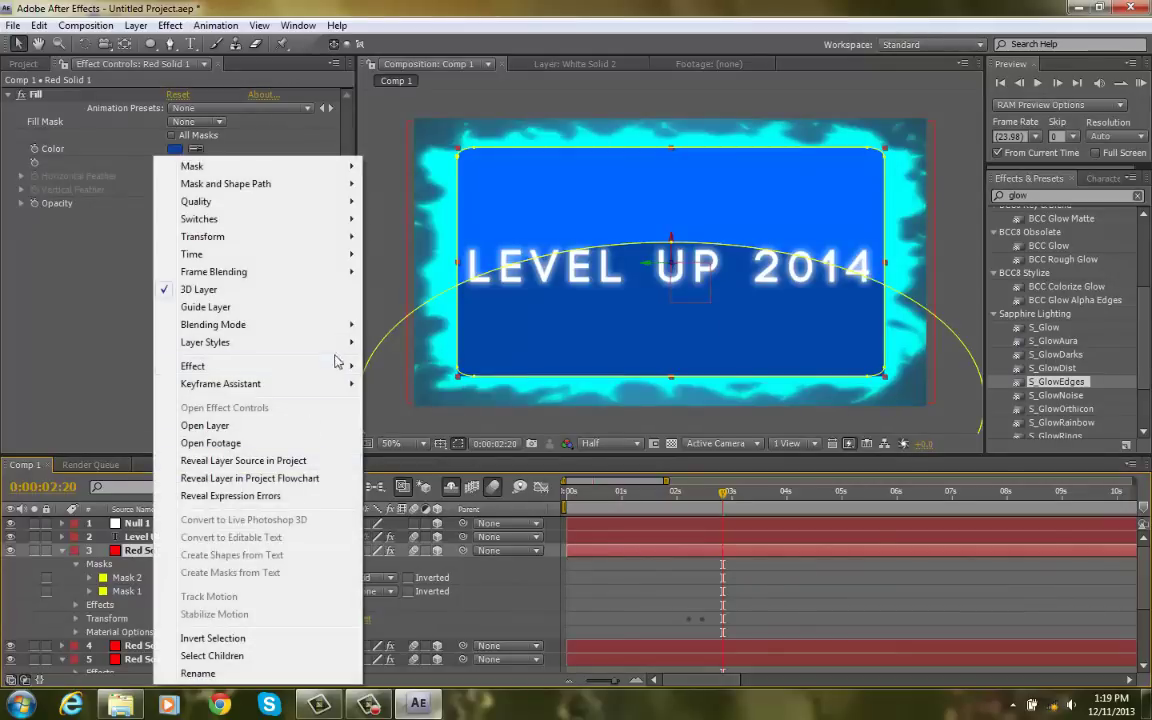
{"action": "mouse_move", "coordinate": [345, 328]}
{"action": "left_click", "coordinate": [426, 270]}
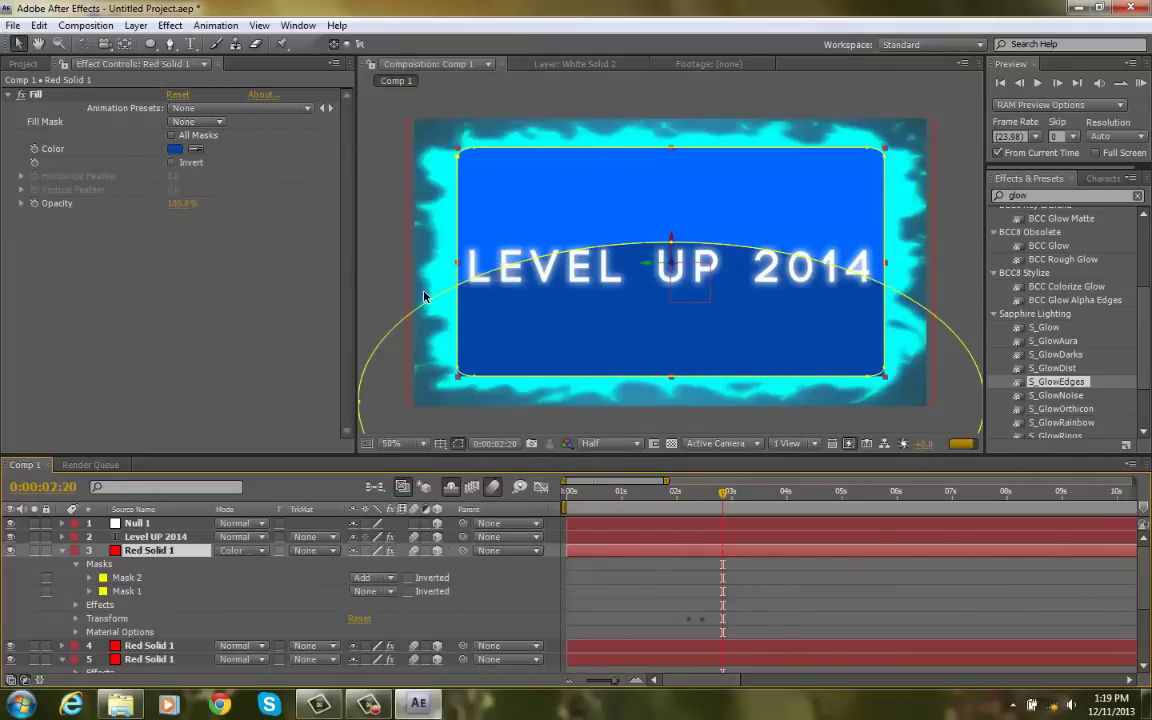
{"action": "left_click", "coordinate": [798, 615]}
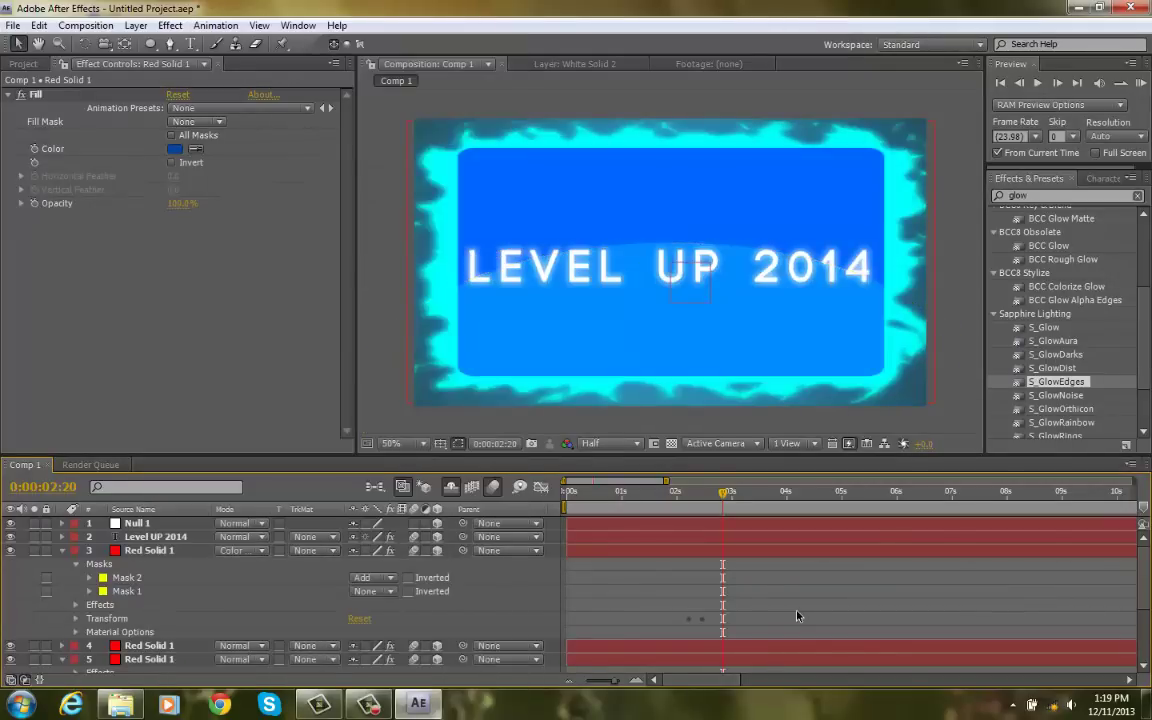
{"action": "left_click", "coordinate": [62, 550]}
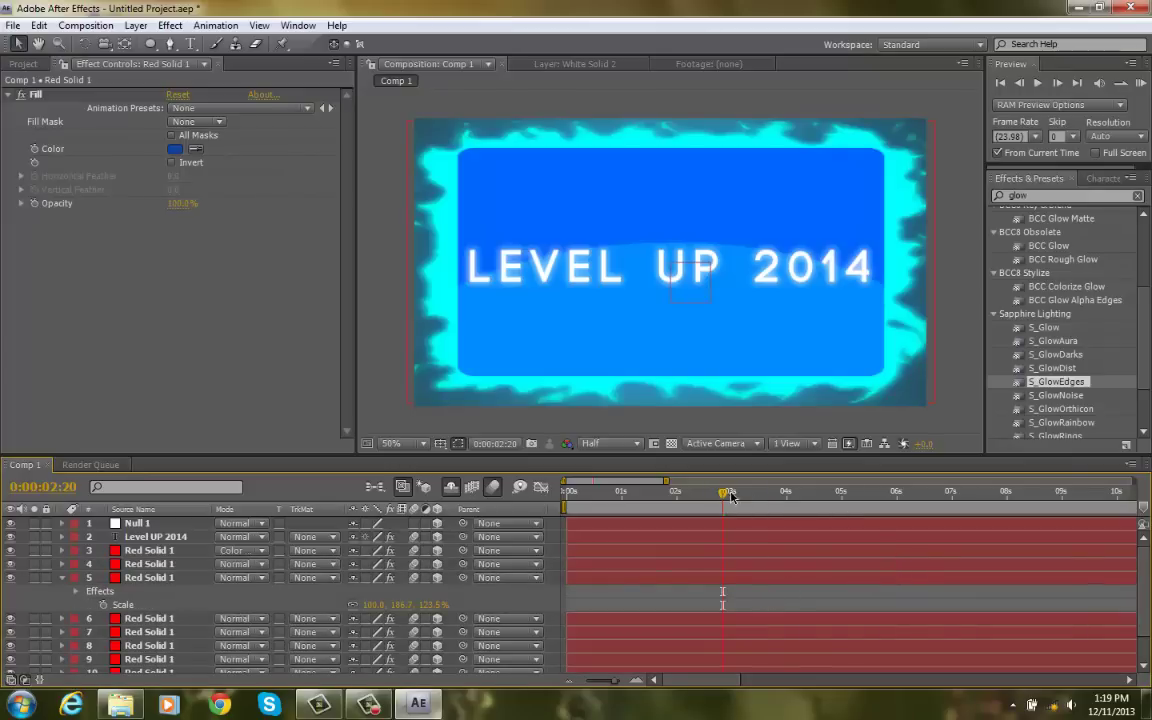
Step: Preview the composition's animation from the start of the timeline
{"action": "left_click_drag", "start_coordinate": [721, 493], "coordinate": [564, 459]}
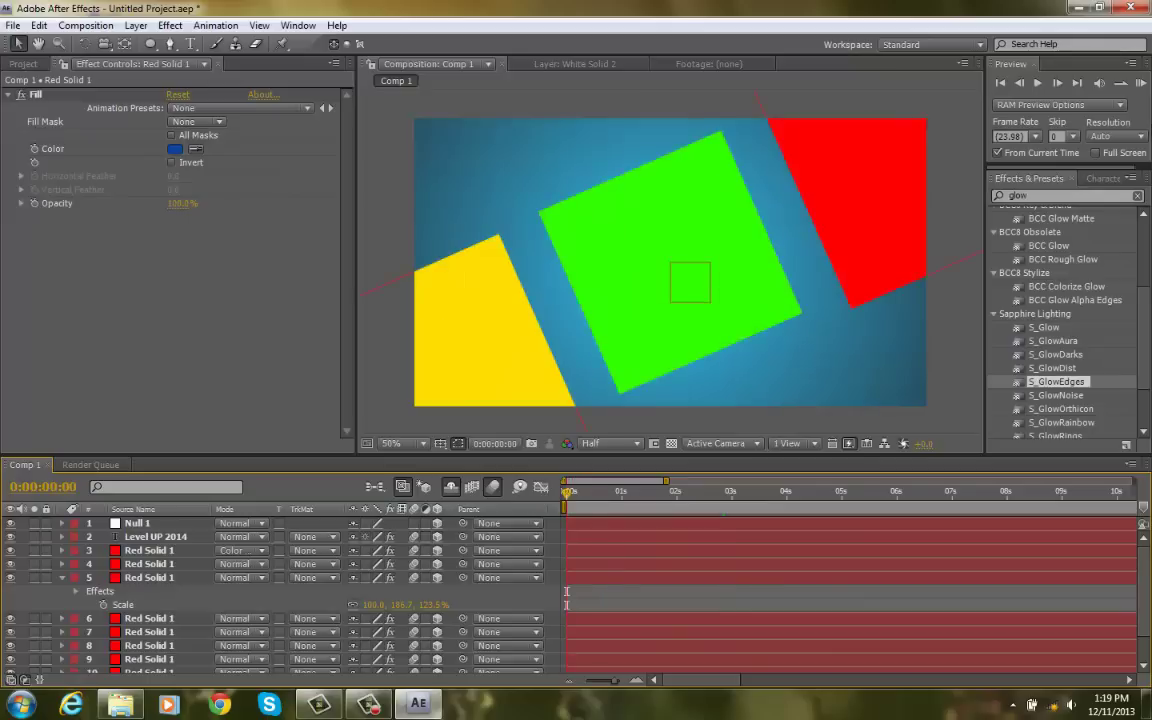
{"action": "left_click", "coordinate": [1142, 84]}
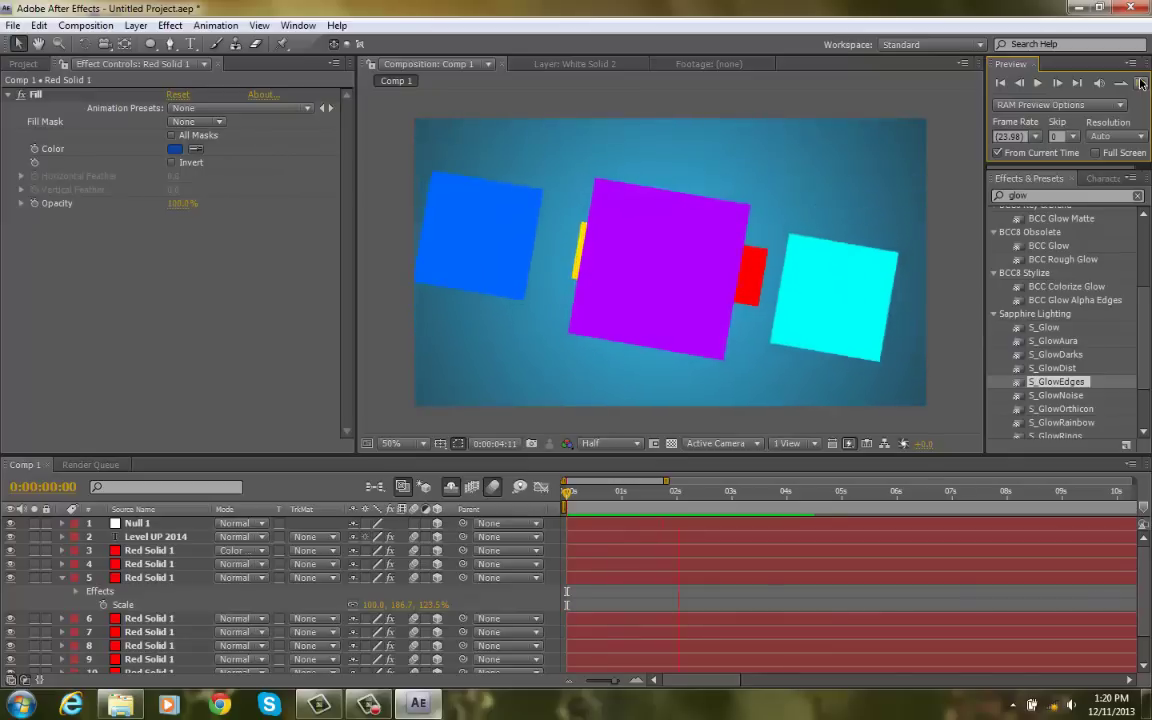
Step: Keyframe Roughen Edges Evolution on layer 5 from 0:00:02:05 to 0:00:05:01, ending slightly above two revolutions
{"action": "left_click", "coordinate": [689, 494]}
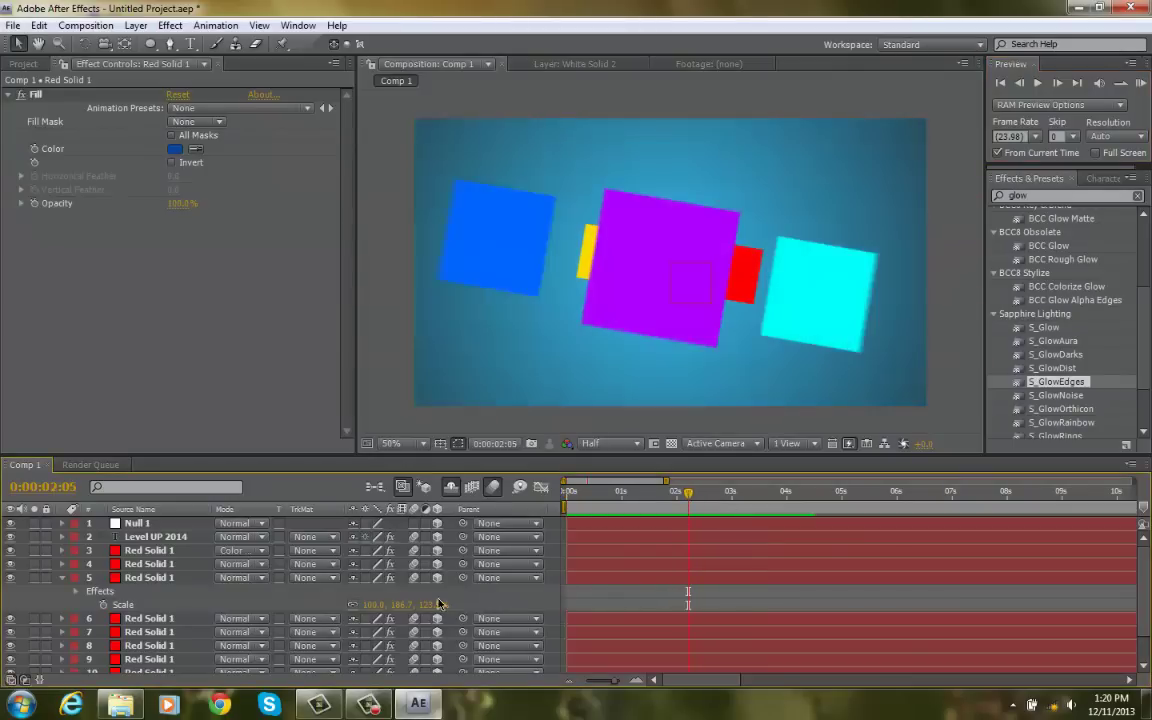
{"action": "left_click", "coordinate": [148, 578]}
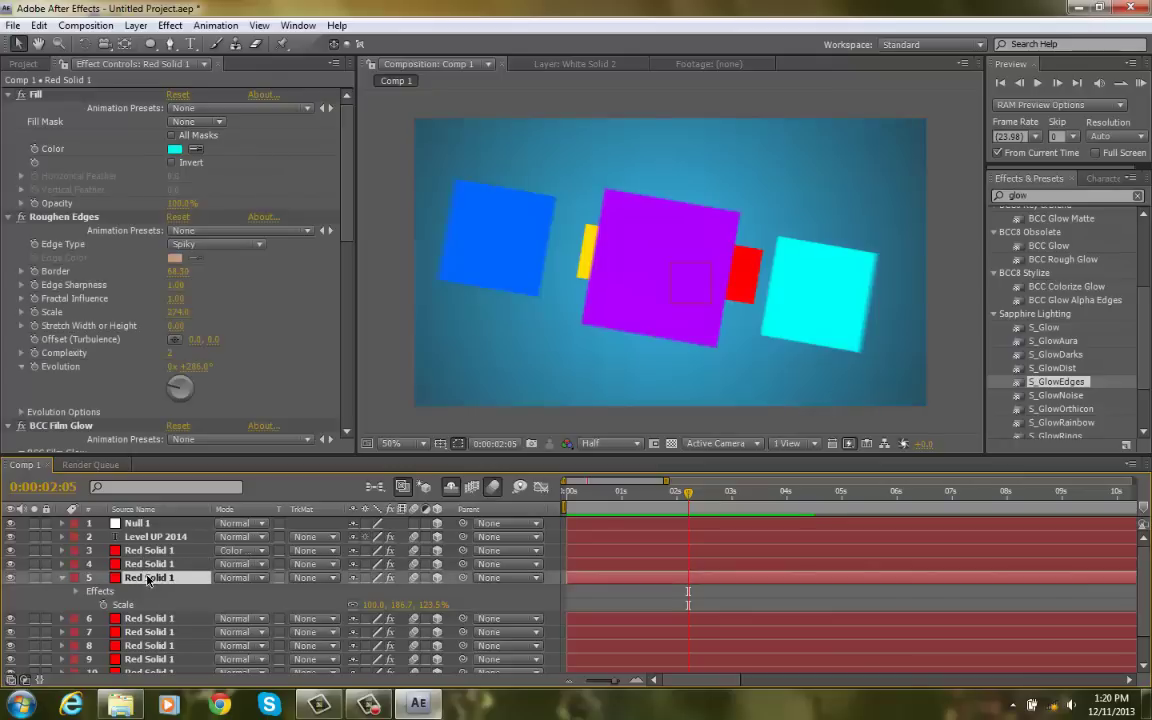
{"action": "left_click", "coordinate": [35, 367]}
{"action": "left_click_drag", "start_coordinate": [688, 497], "coordinate": [843, 495]}
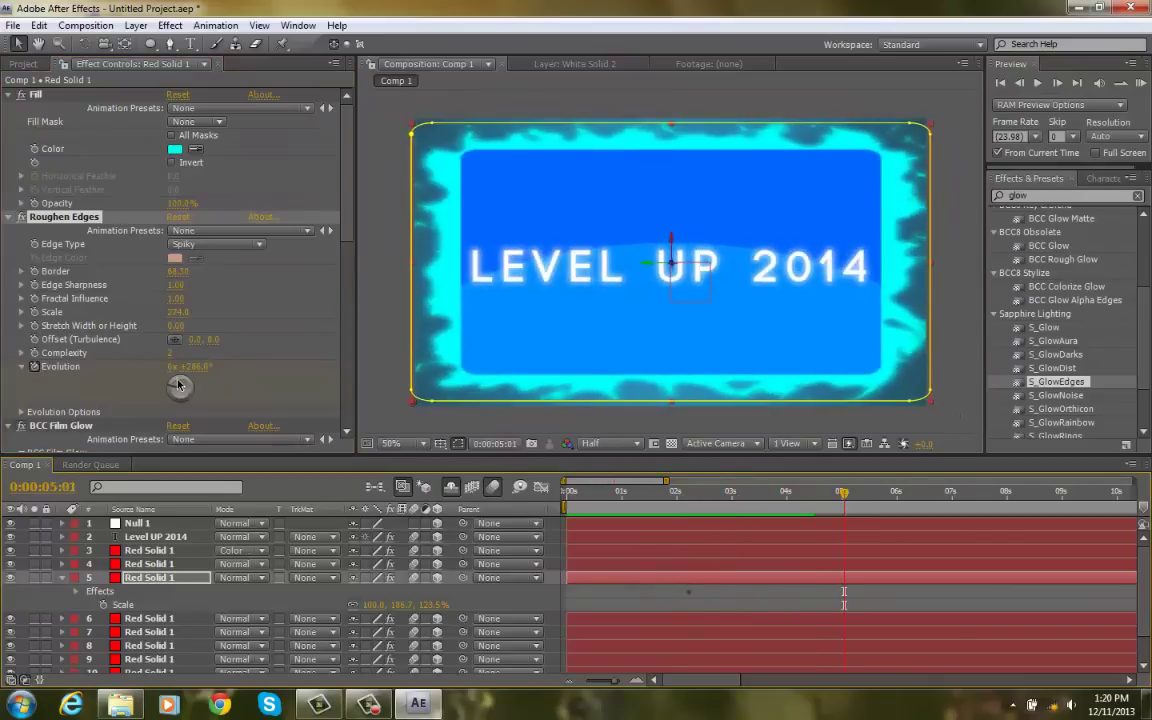
{"action": "left_click_drag", "start_coordinate": [179, 385], "coordinate": [195, 396]}
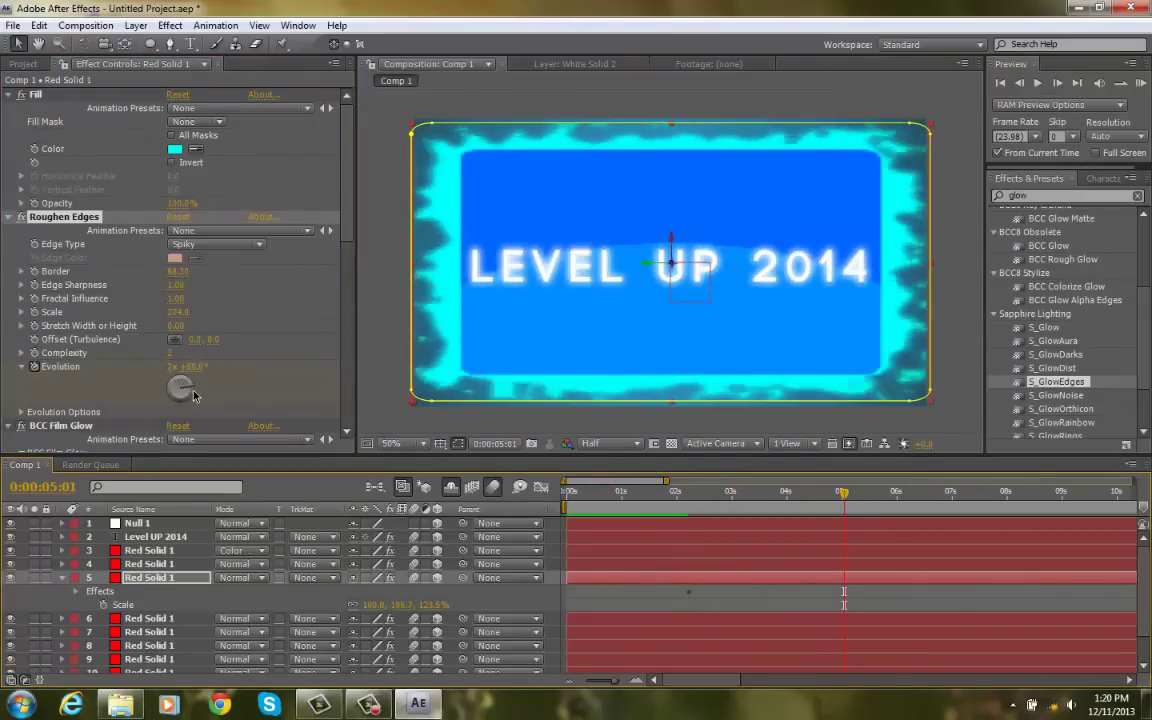
Step: Preview the composition from the beginning to check the animated rough edges
{"action": "left_click_drag", "start_coordinate": [833, 492], "coordinate": [788, 495]}
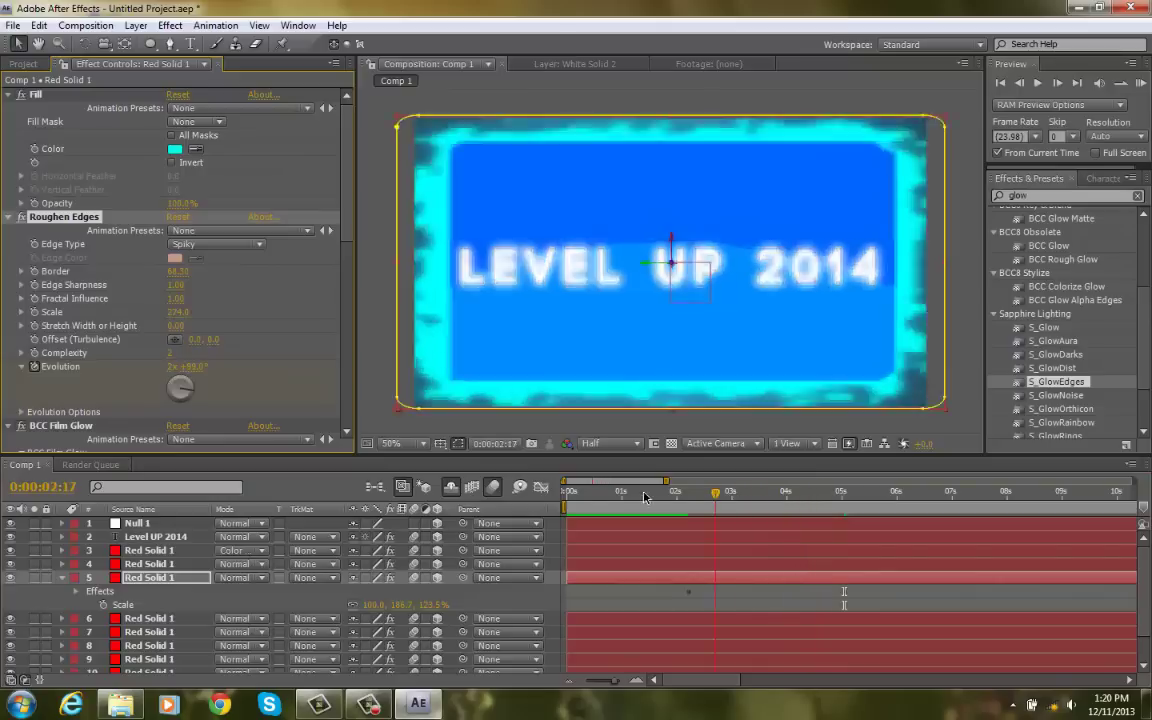
{"action": "key", "text": "Home"}
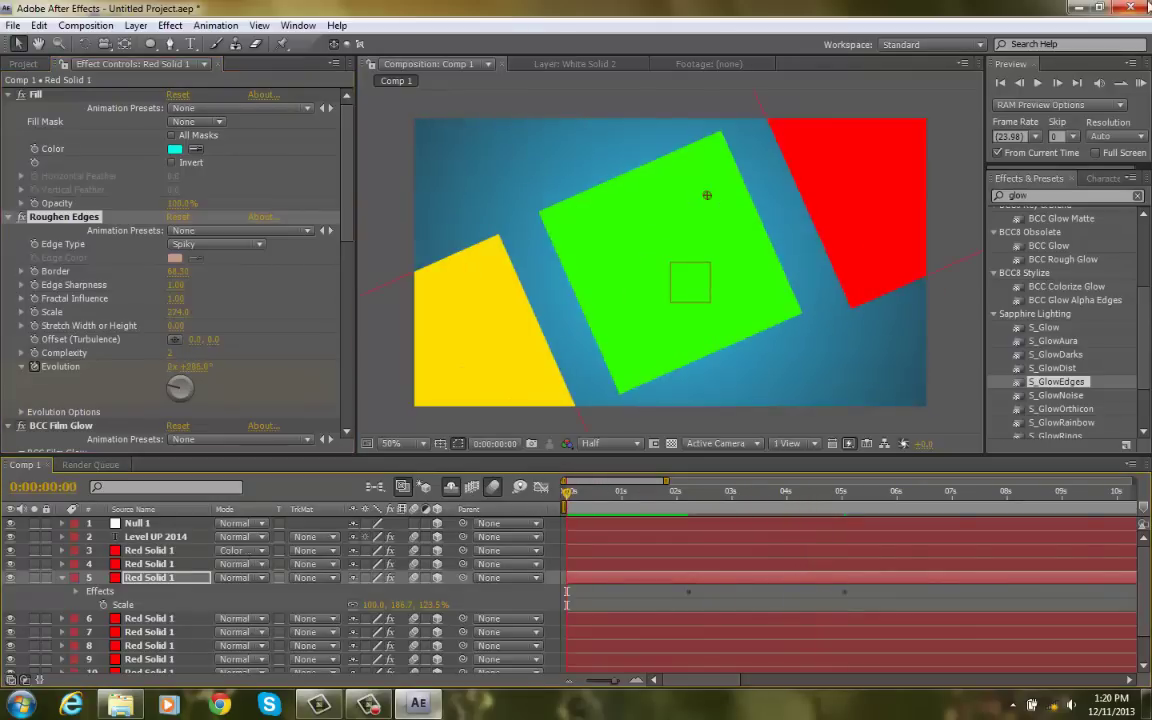
{"action": "left_click", "coordinate": [1141, 84]}
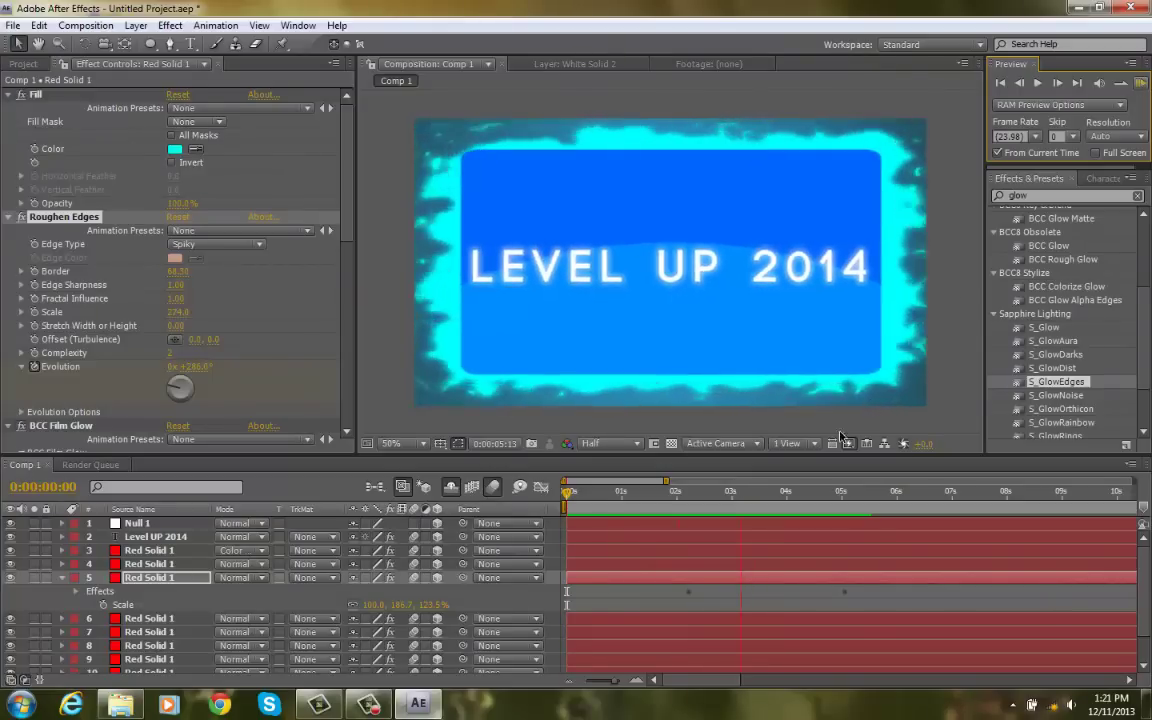
{"action": "left_click", "coordinate": [812, 494]}
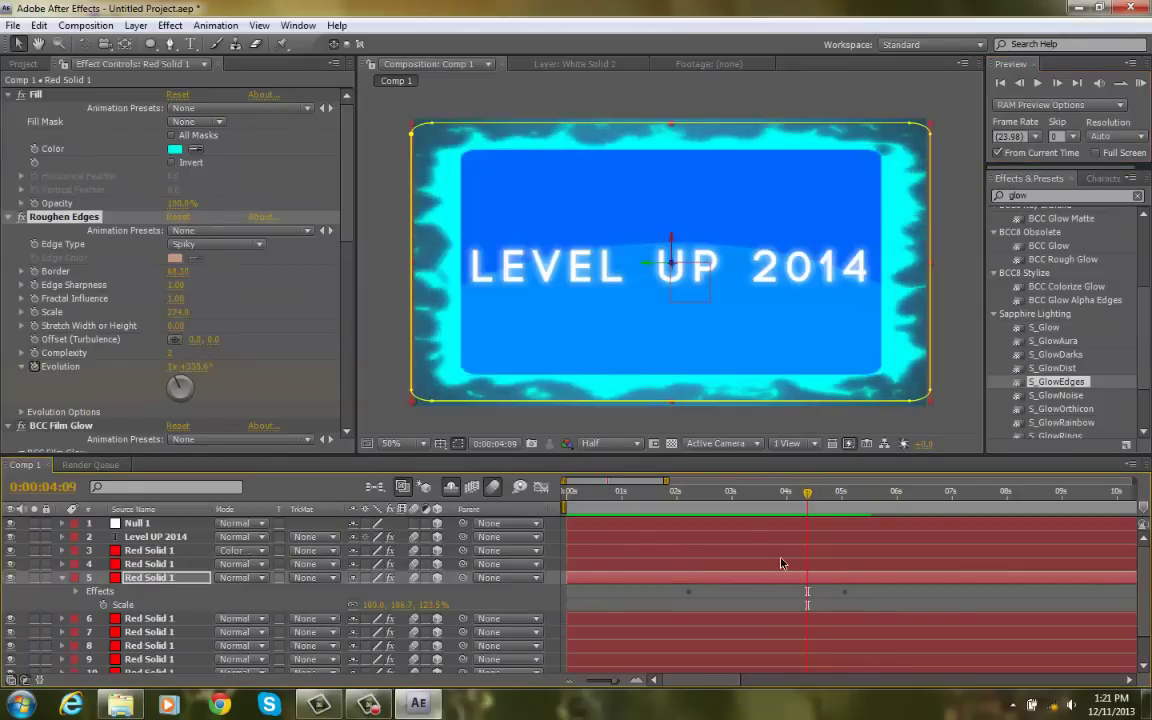
Step: Try to pre-compose the layers from Null 1 through White Solid 2, leaving out the camera, and check the animation
{"action": "left_click", "coordinate": [167, 526]}
{"action": "scroll", "coordinate": [186, 590], "scroll_direction": "down", "scroll_amount": 1}
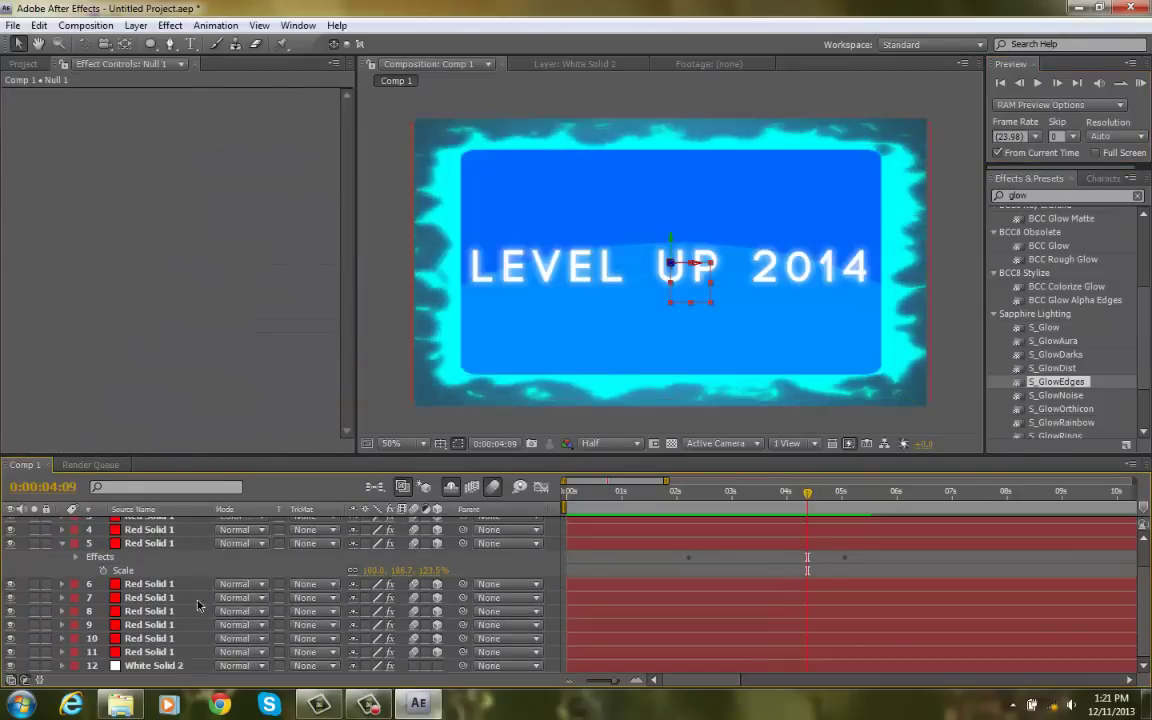
{"action": "left_click", "coordinate": [155, 668], "text": "shift"}
{"action": "scroll", "coordinate": [183, 648], "scroll_direction": "up", "scroll_amount": 1}
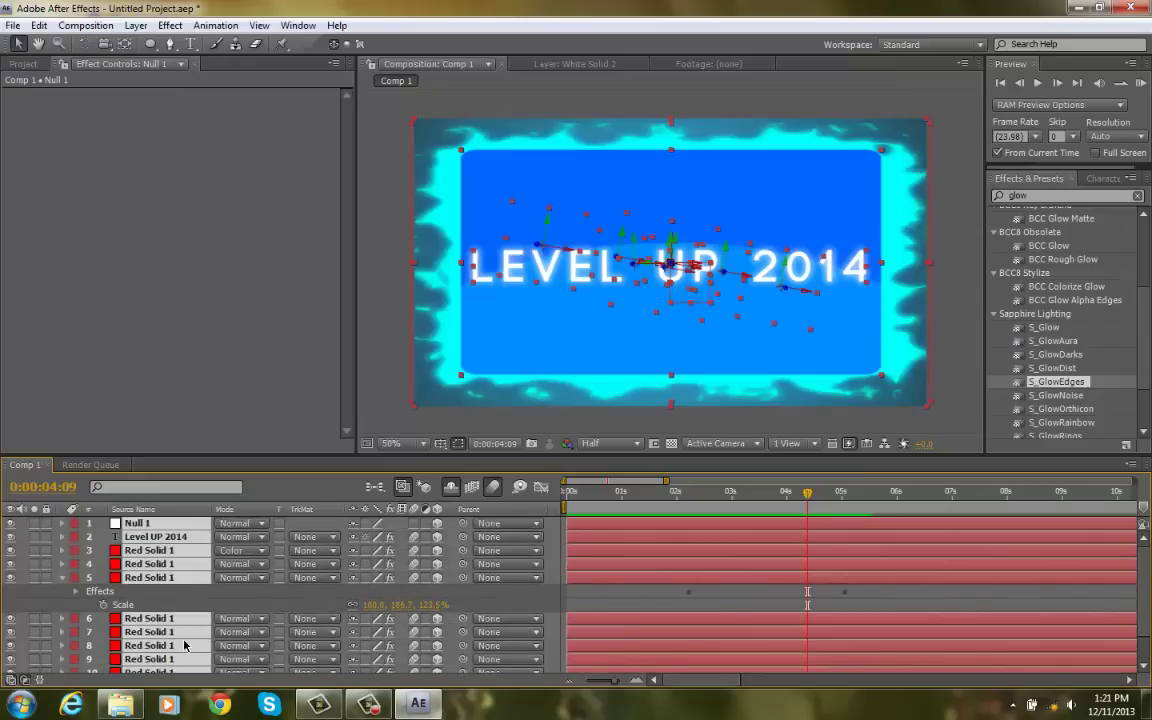
{"action": "left_click", "coordinate": [135, 25]}
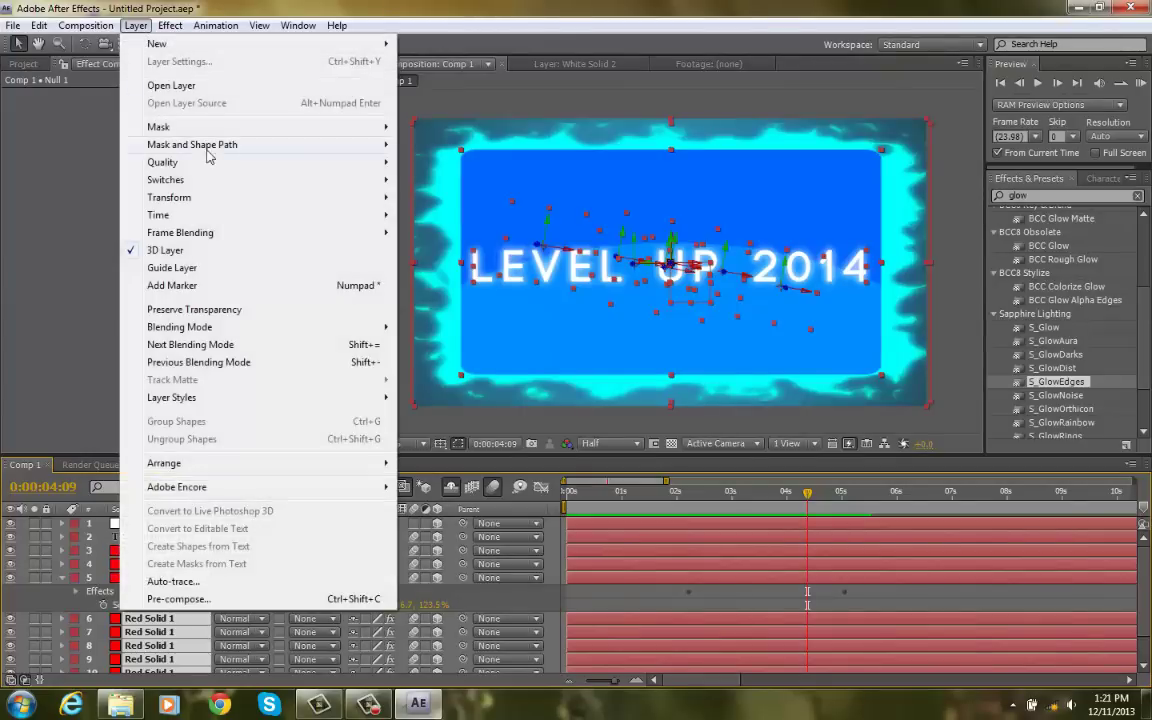
{"action": "left_click", "coordinate": [268, 600]}
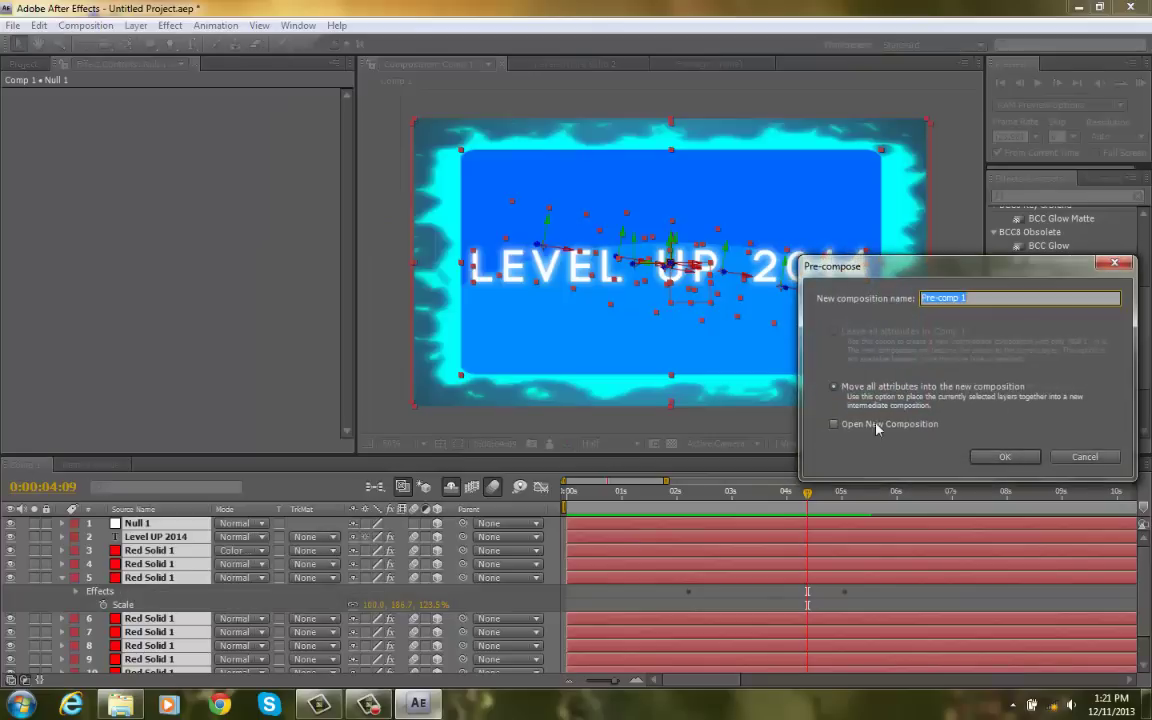
{"action": "left_click", "coordinate": [1000, 456]}
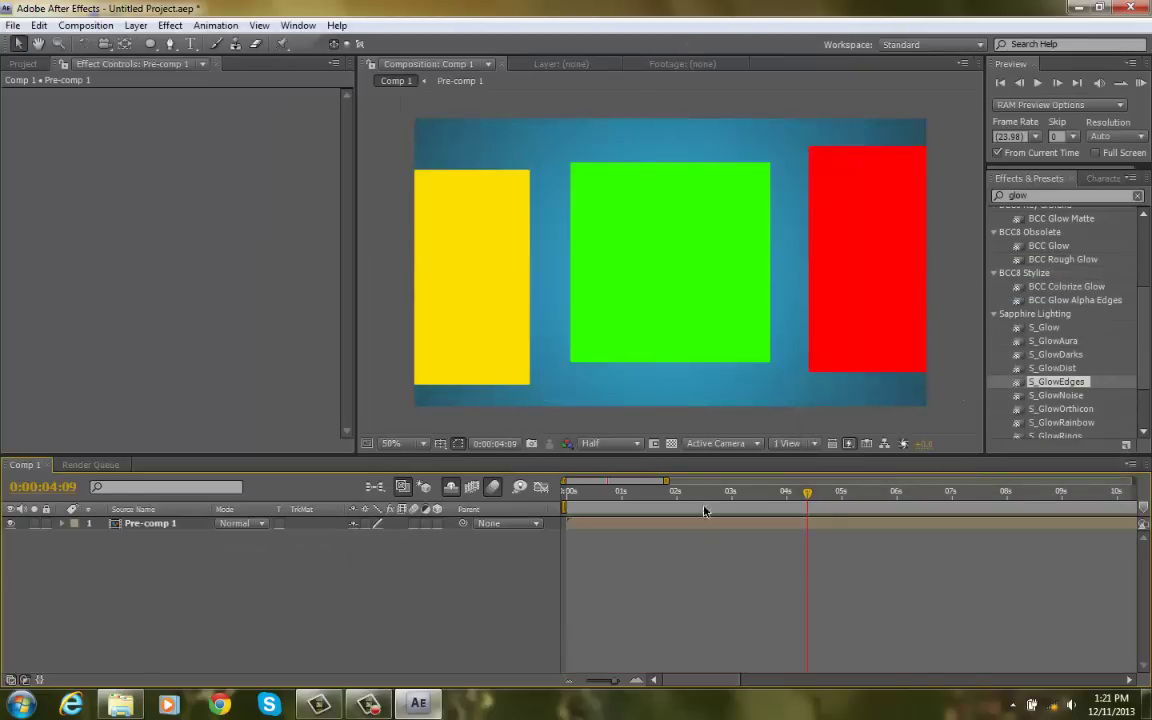
{"action": "left_click_drag", "start_coordinate": [671, 508], "coordinate": [836, 515]}
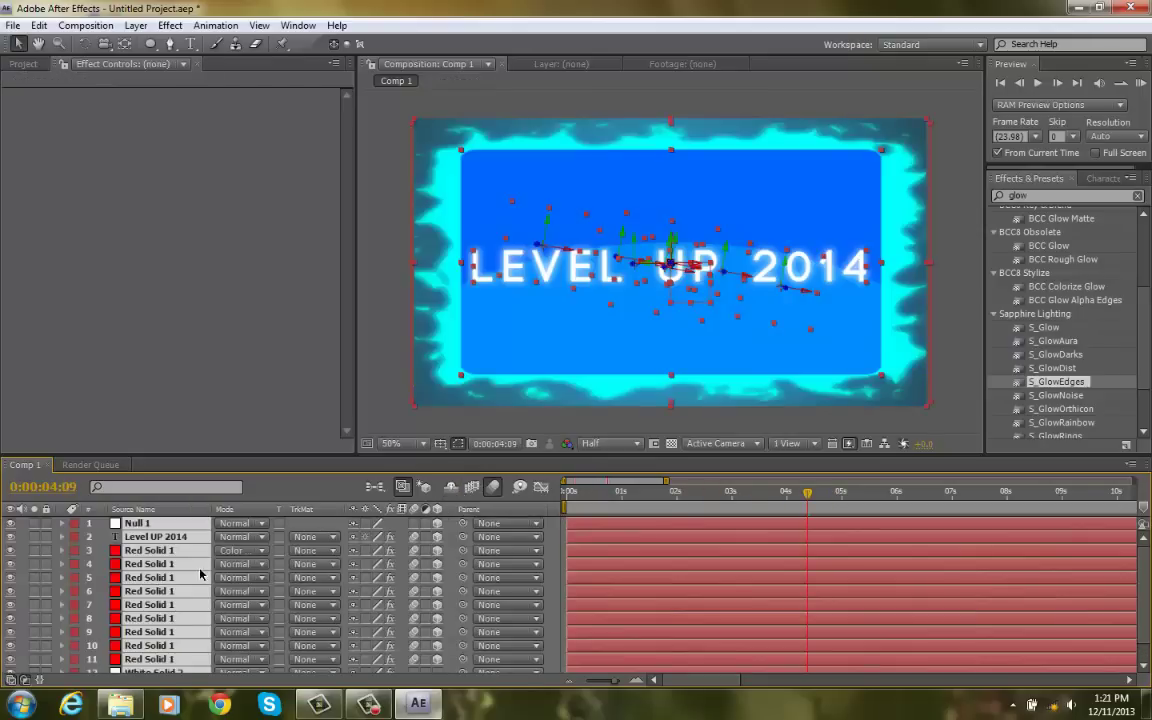
Step: Pre-compose all layers, including Camera 1, into Pre-comp 1 with all attributes moved into the new composition
{"action": "scroll", "coordinate": [155, 640], "scroll_direction": "down", "scroll_amount": 1}
{"action": "left_click", "coordinate": [165, 597]}
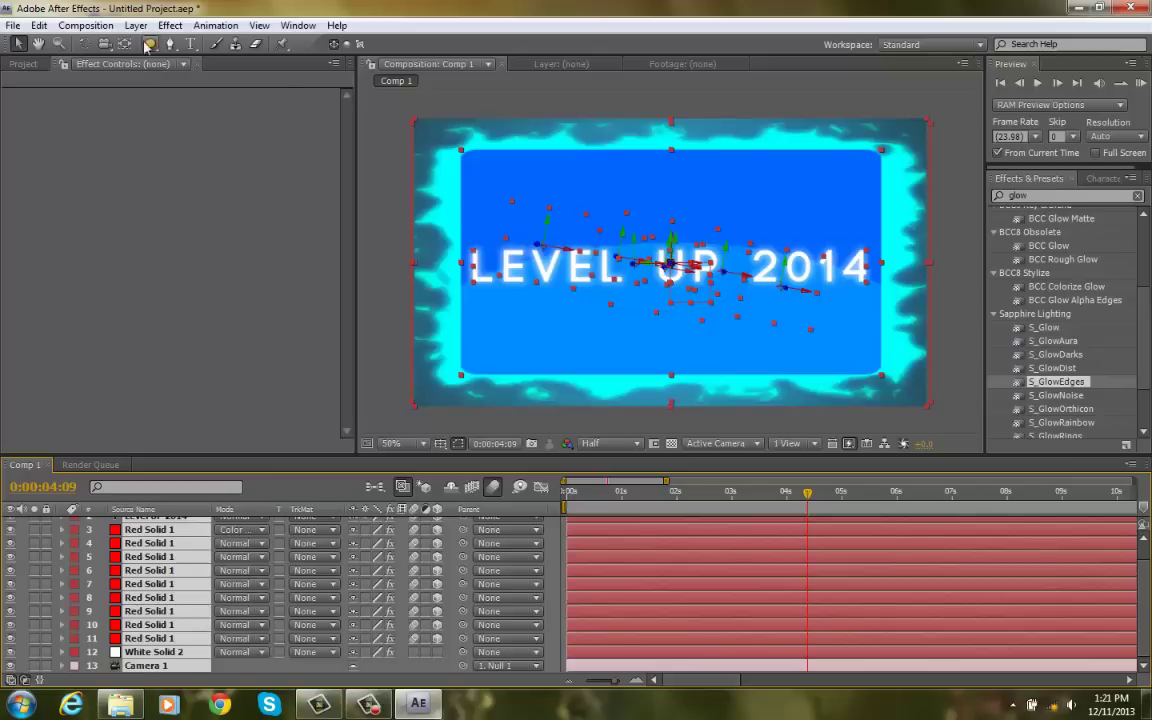
{"action": "left_click", "coordinate": [135, 25]}
{"action": "left_click", "coordinate": [290, 599]}
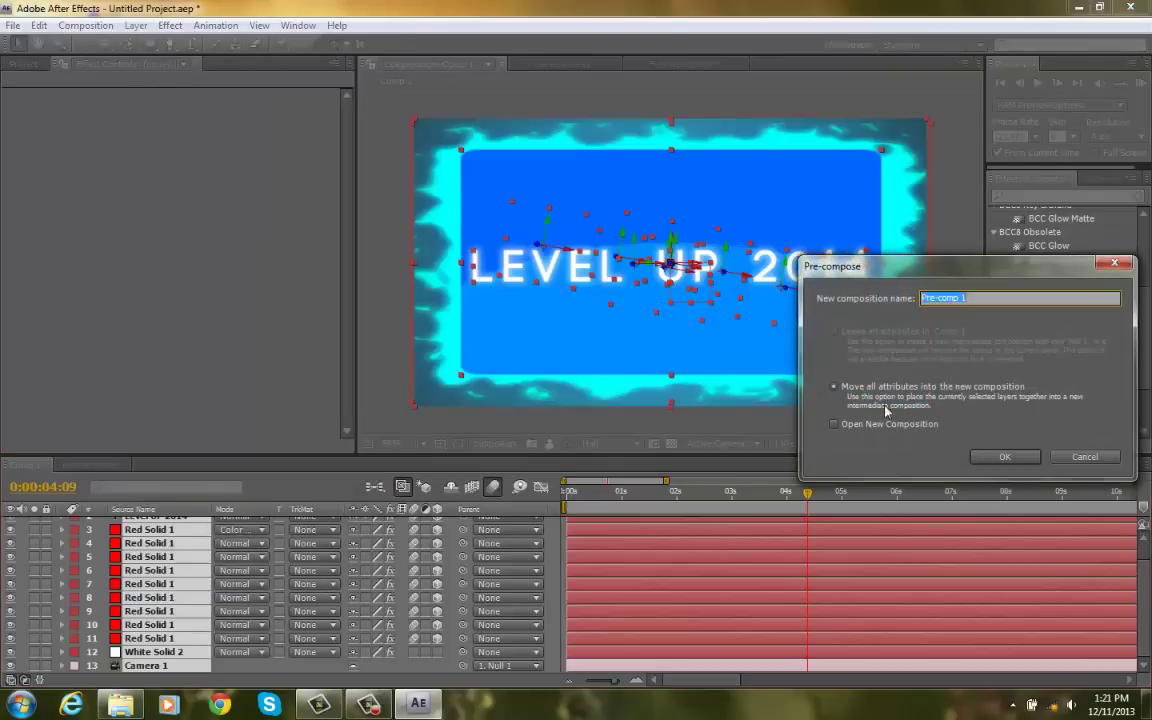
{"action": "left_click", "coordinate": [993, 458]}
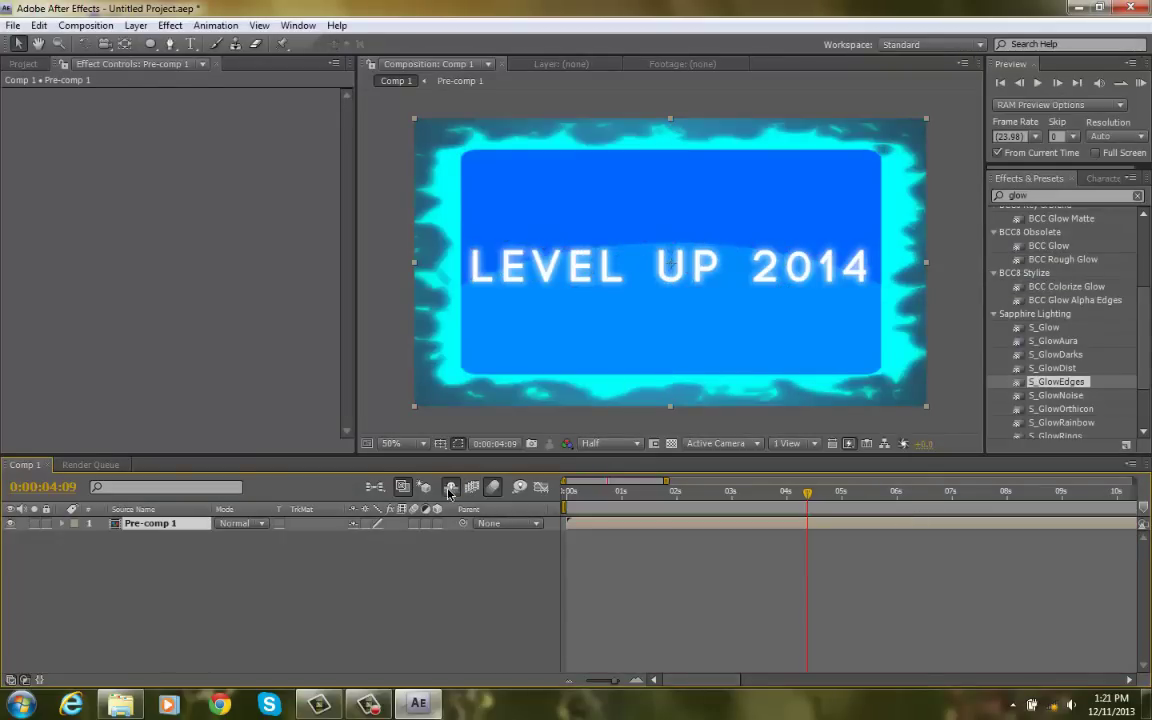
Step: Add a new camera named Camera 1 with the 35mm preset to Comp 1
{"action": "left_click", "coordinate": [135, 25]}
{"action": "mouse_move", "coordinate": [165, 41]}
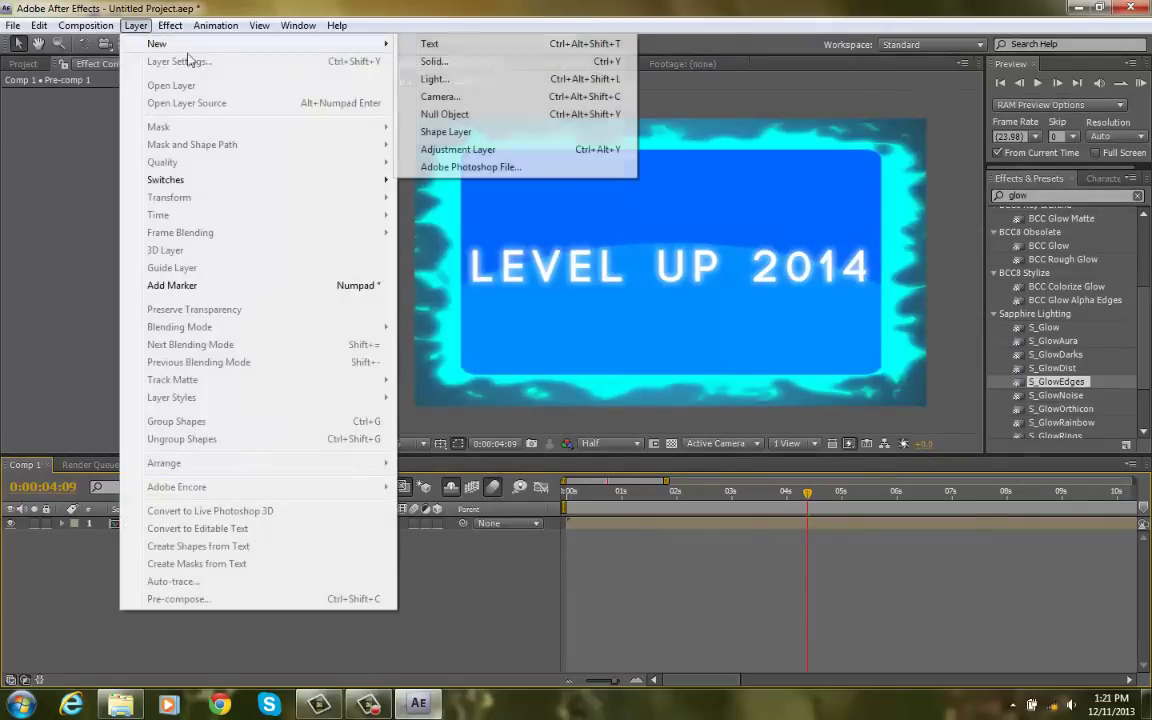
{"action": "left_click", "coordinate": [463, 98]}
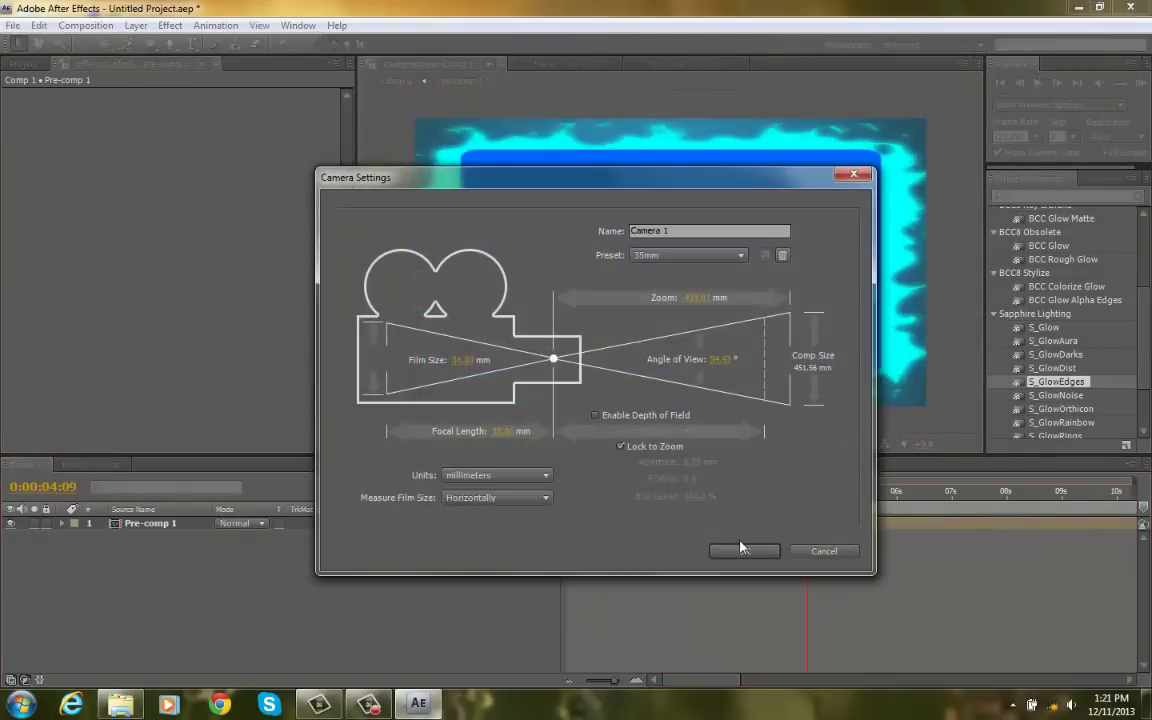
{"action": "left_click", "coordinate": [740, 545]}
Step: Add a null object as the camera's parent and make the null and Pre-comp 1 3D layers
{"action": "left_click", "coordinate": [135, 25]}
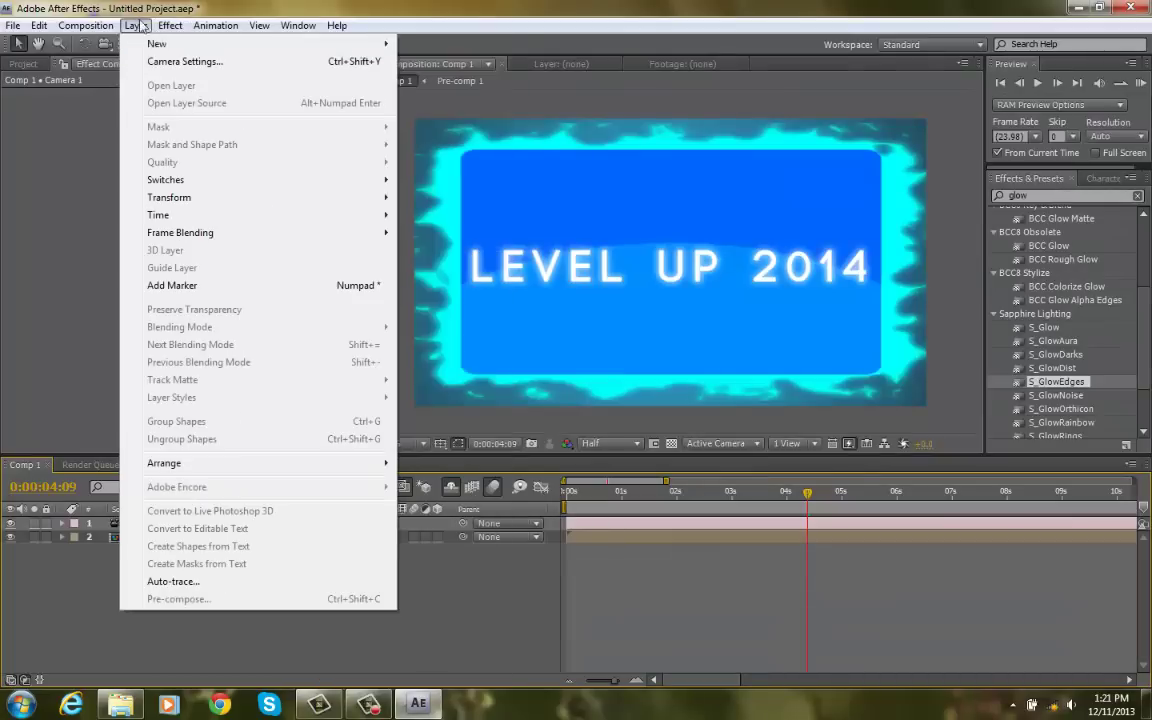
{"action": "mouse_move", "coordinate": [160, 43]}
{"action": "left_click", "coordinate": [466, 112]}
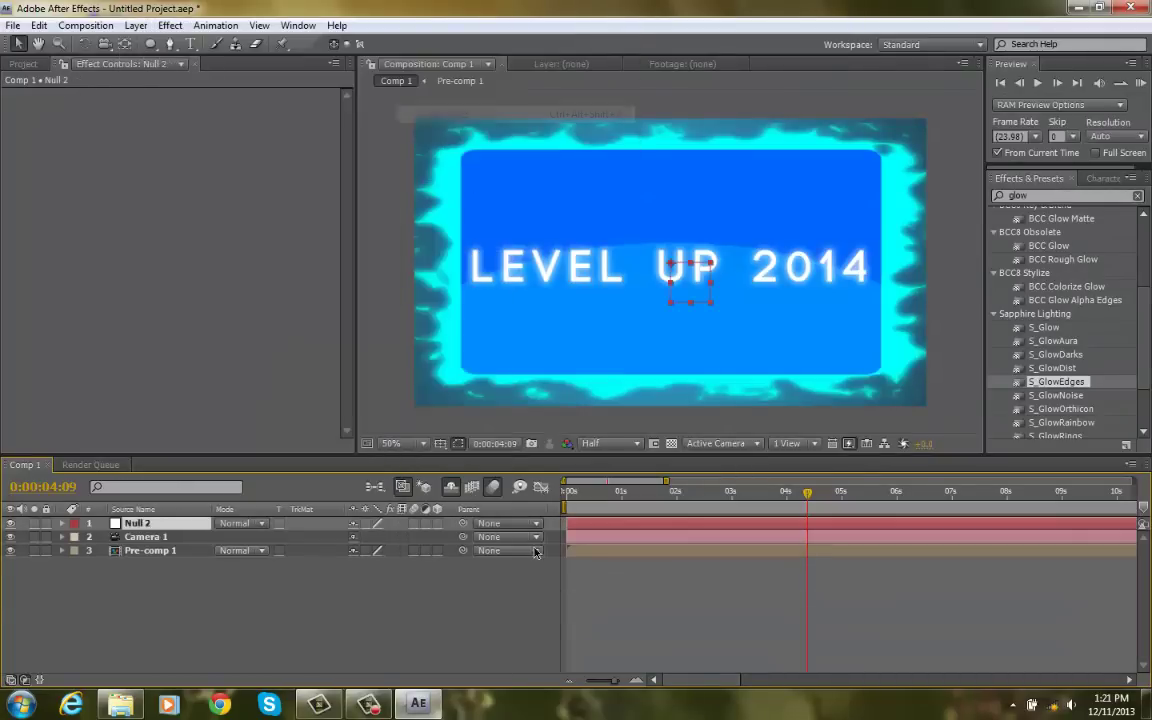
{"action": "left_click", "coordinate": [156, 538]}
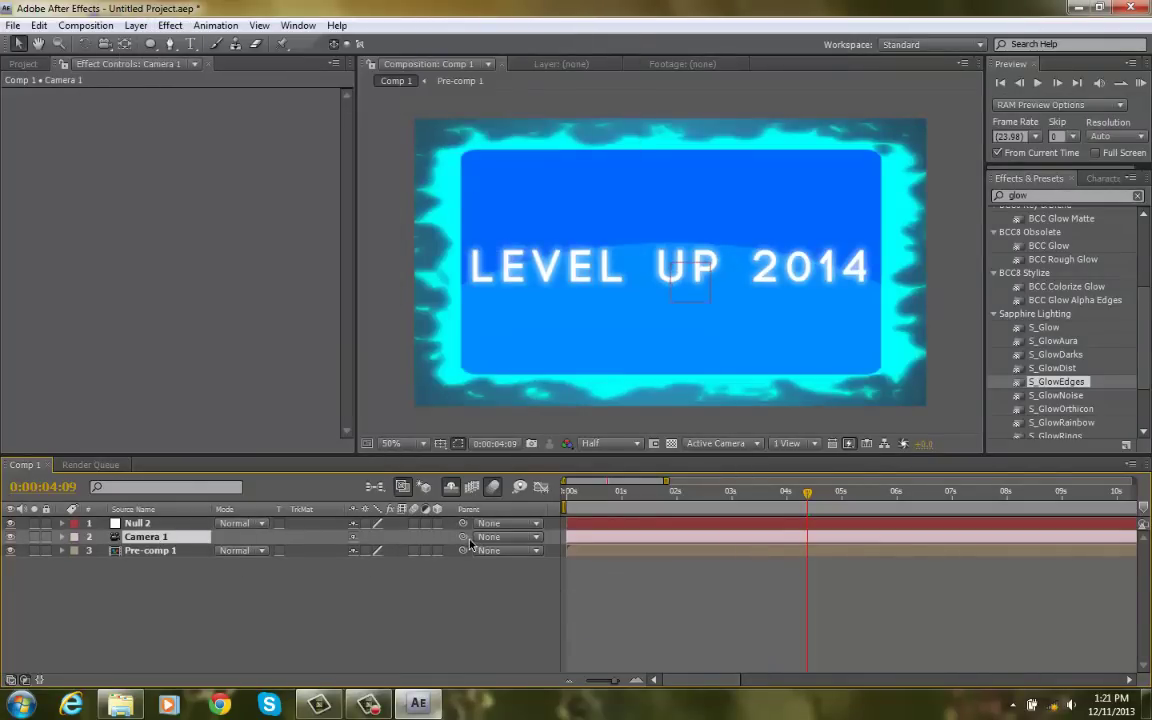
{"action": "left_click_drag", "start_coordinate": [463, 537], "coordinate": [138, 523]}
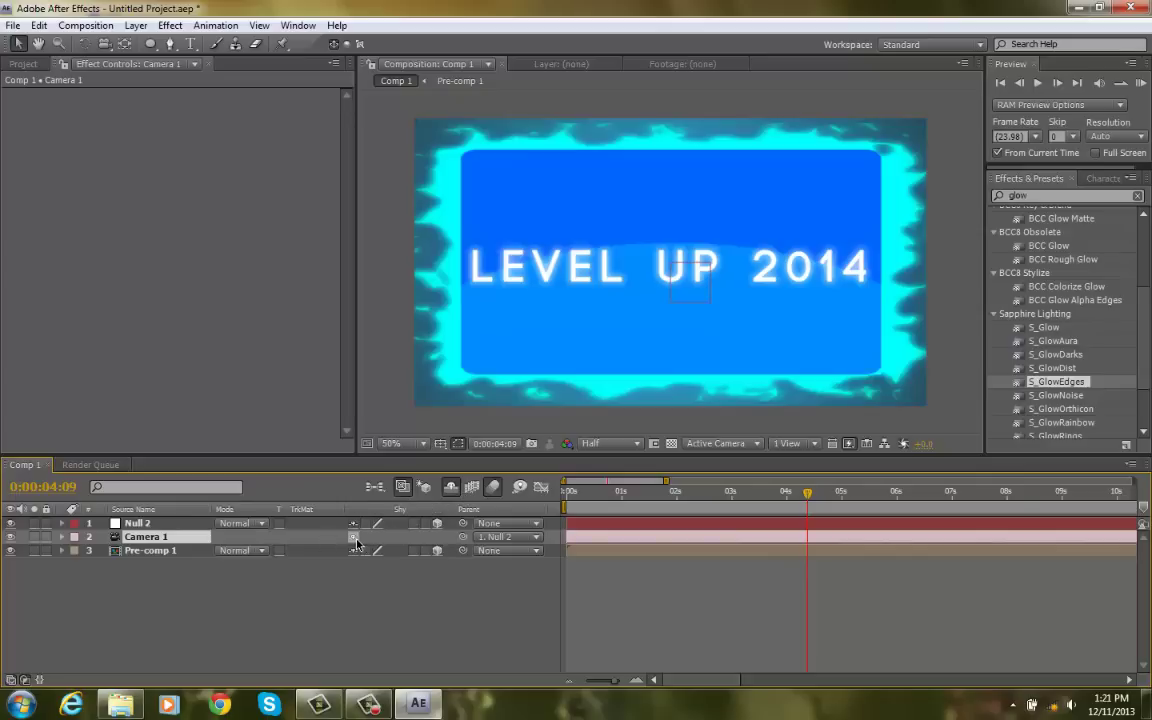
Step: Hide the camera layer as shy and place composition marker 1 at 0:00:02:20
{"action": "key", "text": "Delete"}
{"action": "mouse_move", "coordinate": [716, 493]}
{"action": "left_mouse_down"}
{"action": "mouse_move", "coordinate": [740, 494]}
{"action": "mouse_move", "coordinate": [676, 505]}
{"action": "mouse_move", "coordinate": [723, 495]}
{"action": "left_mouse_up"}
{"action": "left_click_drag", "start_coordinate": [1145, 508], "coordinate": [727, 510]}
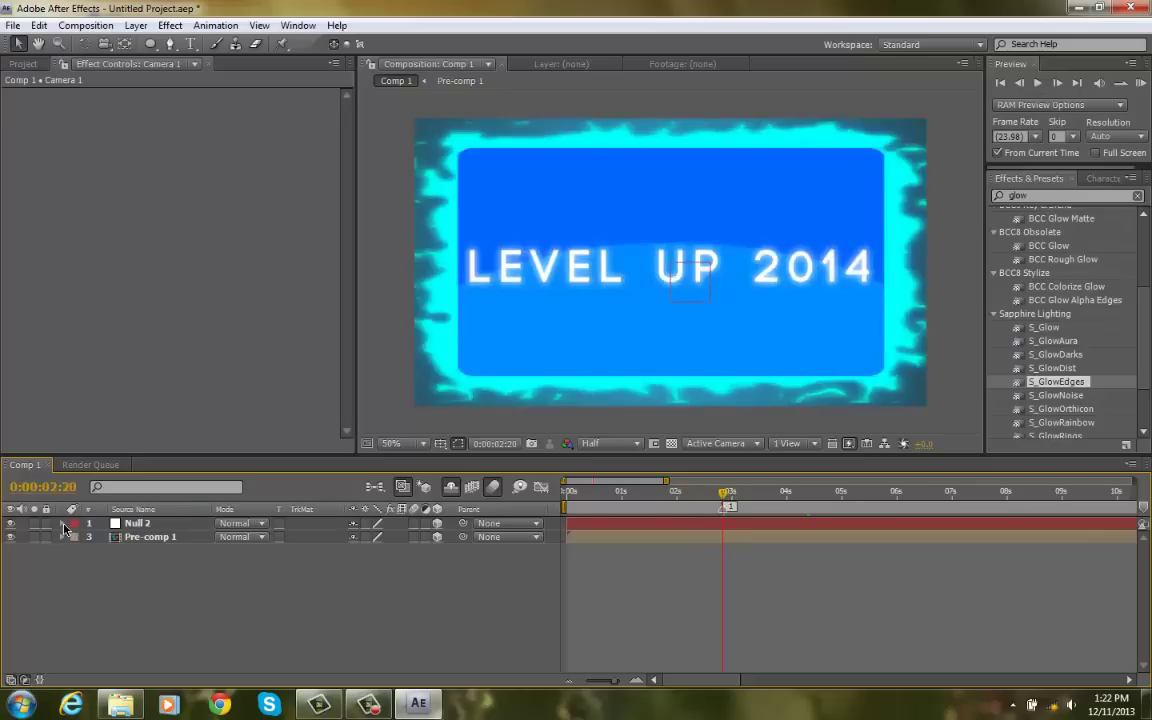
Step: Set keyframes for Null 2's Position, X Rotation, Y Rotation and Z Rotation at 0:00:02:20
{"action": "left_click", "coordinate": [64, 524]}
{"action": "left_click", "coordinate": [76, 537]}
{"action": "left_click", "coordinate": [104, 565]}
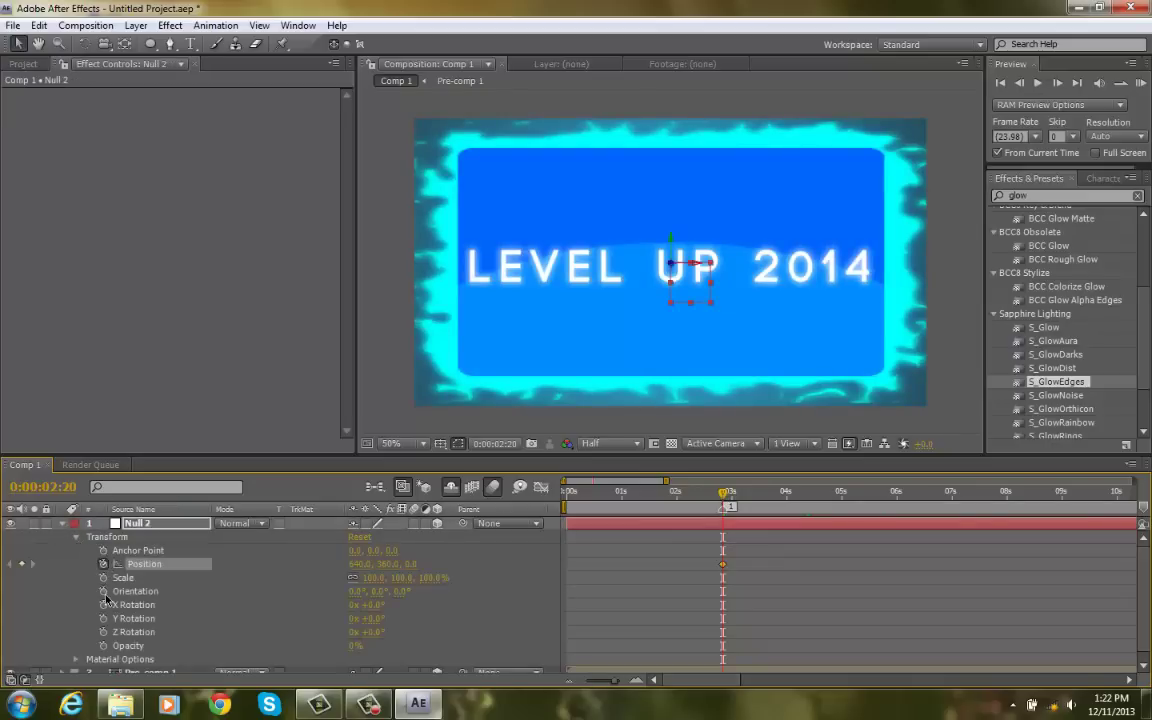
{"action": "left_click", "coordinate": [104, 605]}
{"action": "left_click", "coordinate": [104, 618]}
{"action": "left_click", "coordinate": [104, 632]}
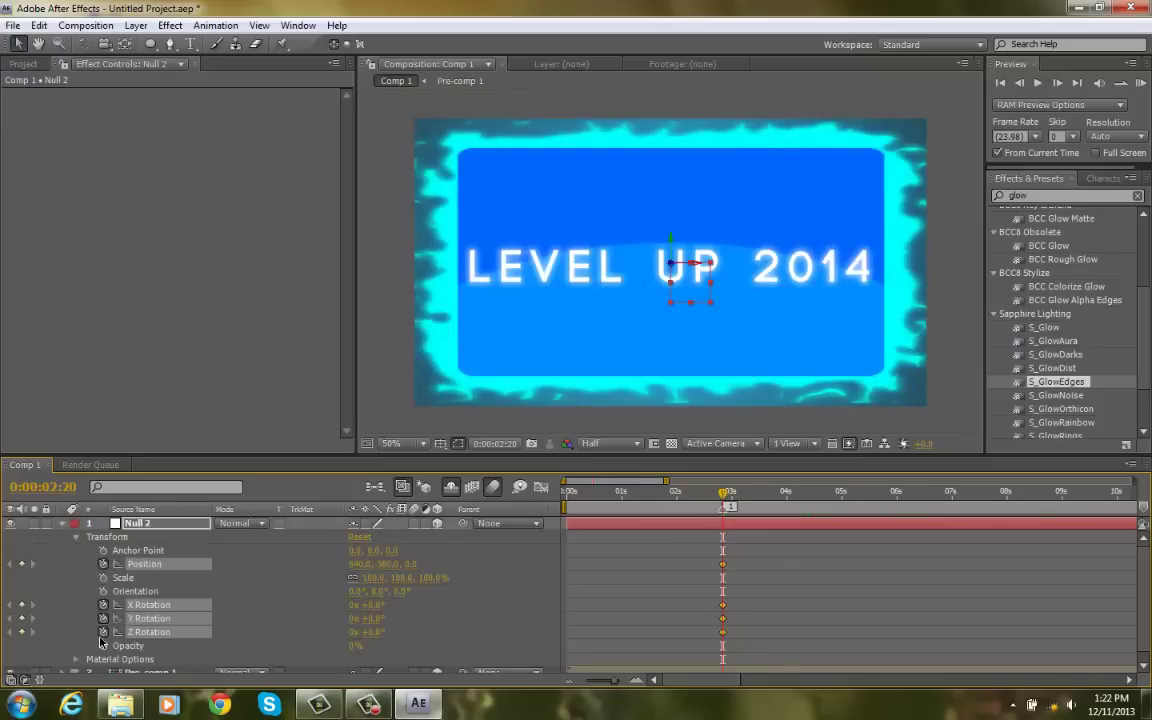
{"action": "left_click", "coordinate": [751, 558]}
Step: Keyframe Null 2's Position at 0:00:03:13 with a Z value of -1234, pulling the camera back
{"action": "left_click", "coordinate": [724, 498]}
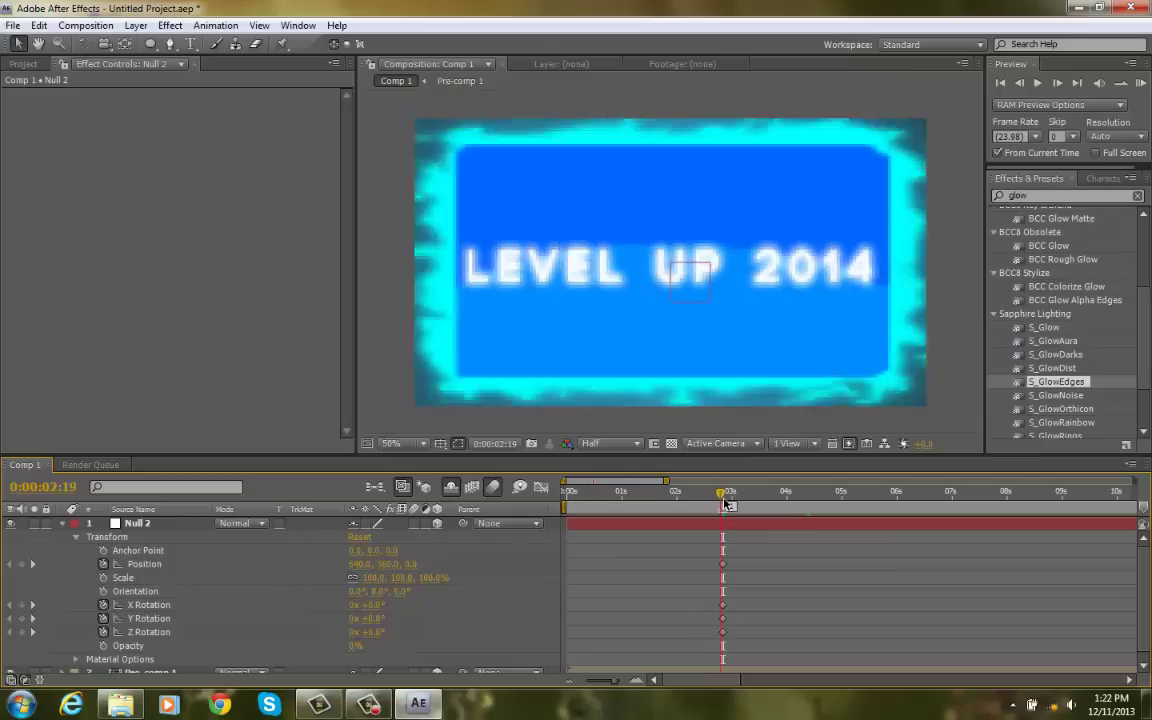
{"action": "left_click_drag", "start_coordinate": [724, 498], "coordinate": [762, 497]}
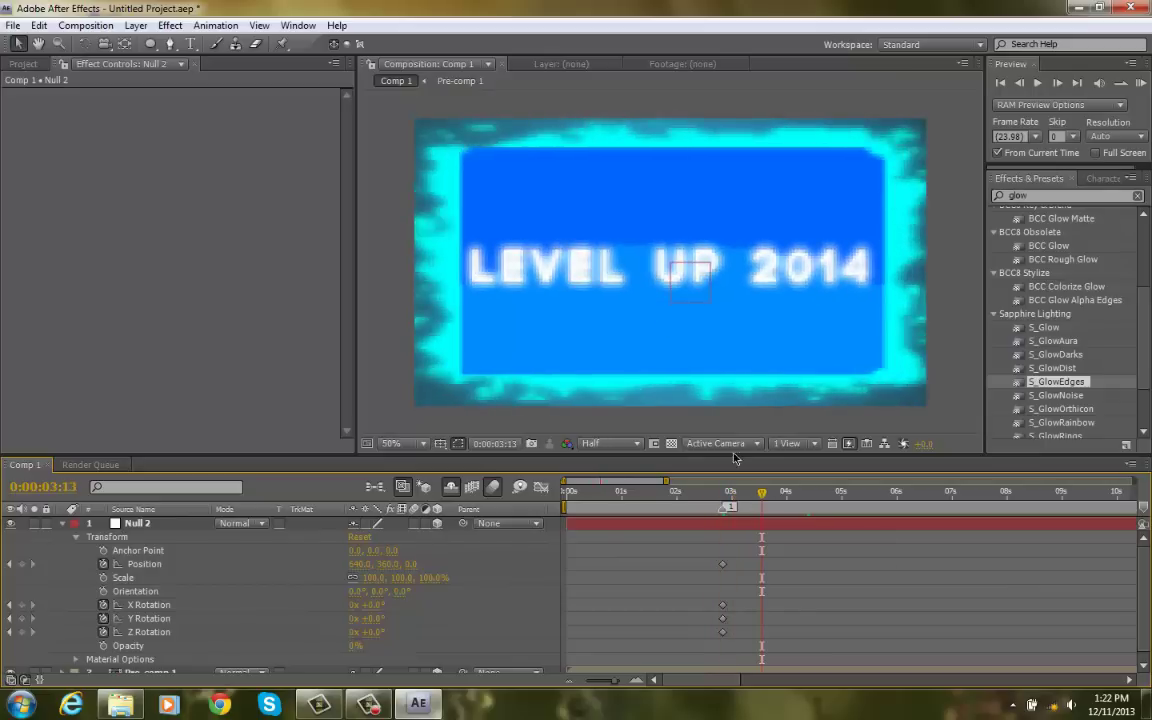
{"action": "left_click", "coordinate": [398, 552]}
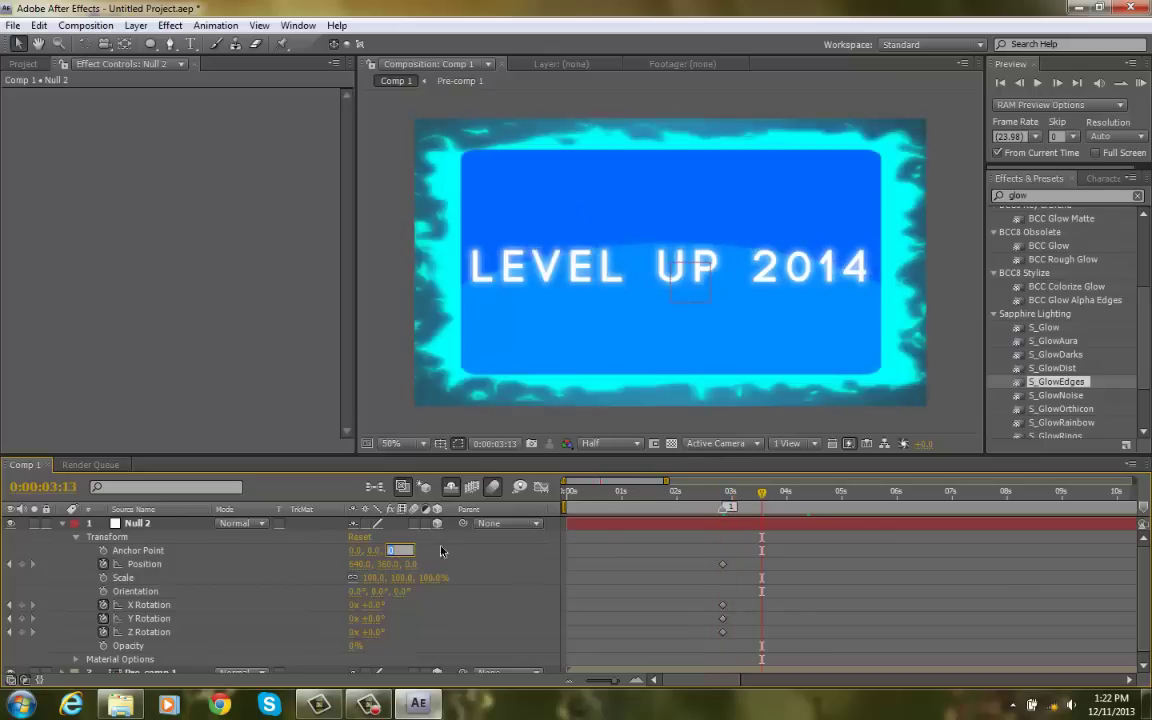
{"action": "left_click_drag", "start_coordinate": [418, 568], "coordinate": [25, 592]}
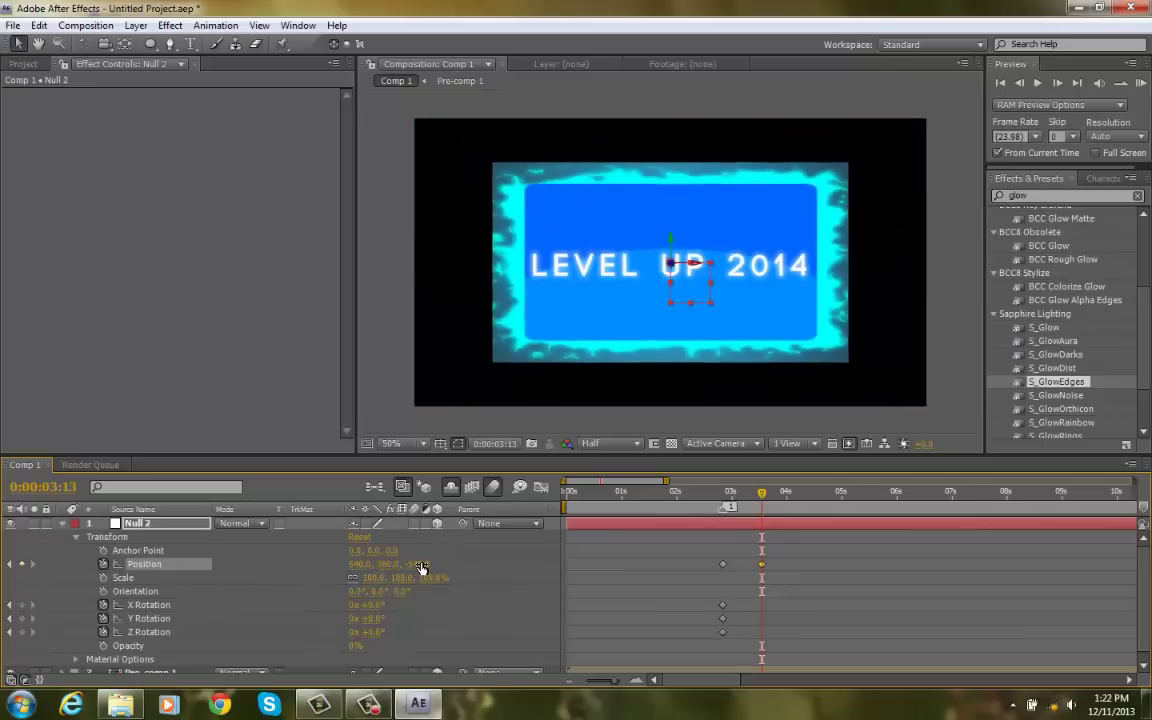
{"action": "left_click_drag", "start_coordinate": [420, 568], "coordinate": [150, 575]}
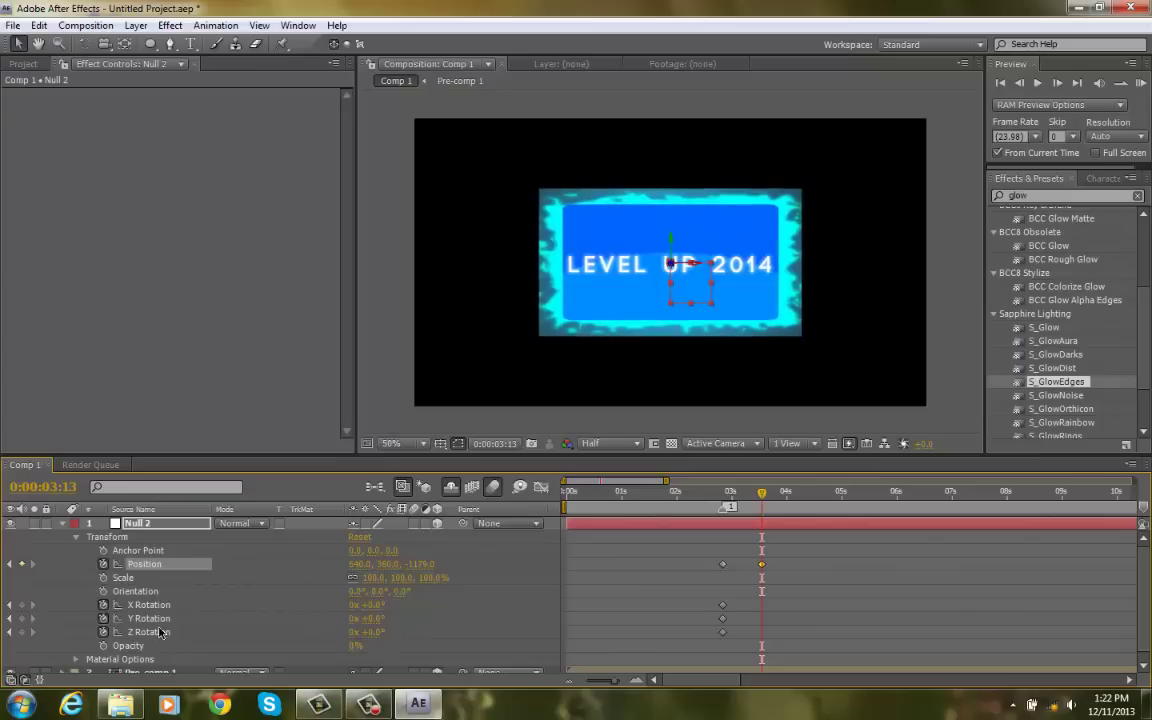
{"action": "left_click_drag", "start_coordinate": [430, 570], "coordinate": [390, 572]}
Step: Create a white solid of 1280 × 720 px with square pixels in Comp 1
{"action": "scroll", "coordinate": [556, 581], "scroll_direction": "down", "scroll_amount": 1}
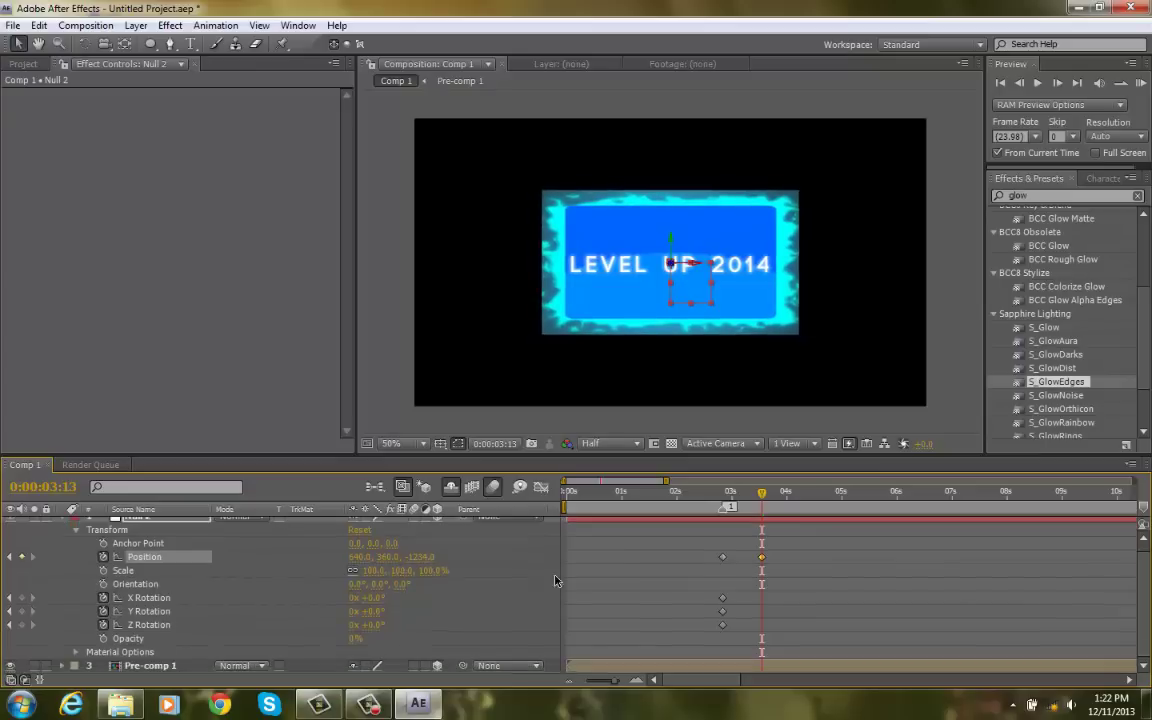
{"action": "left_click", "coordinate": [137, 25]}
{"action": "mouse_move", "coordinate": [150, 44]}
{"action": "left_click", "coordinate": [458, 60]}
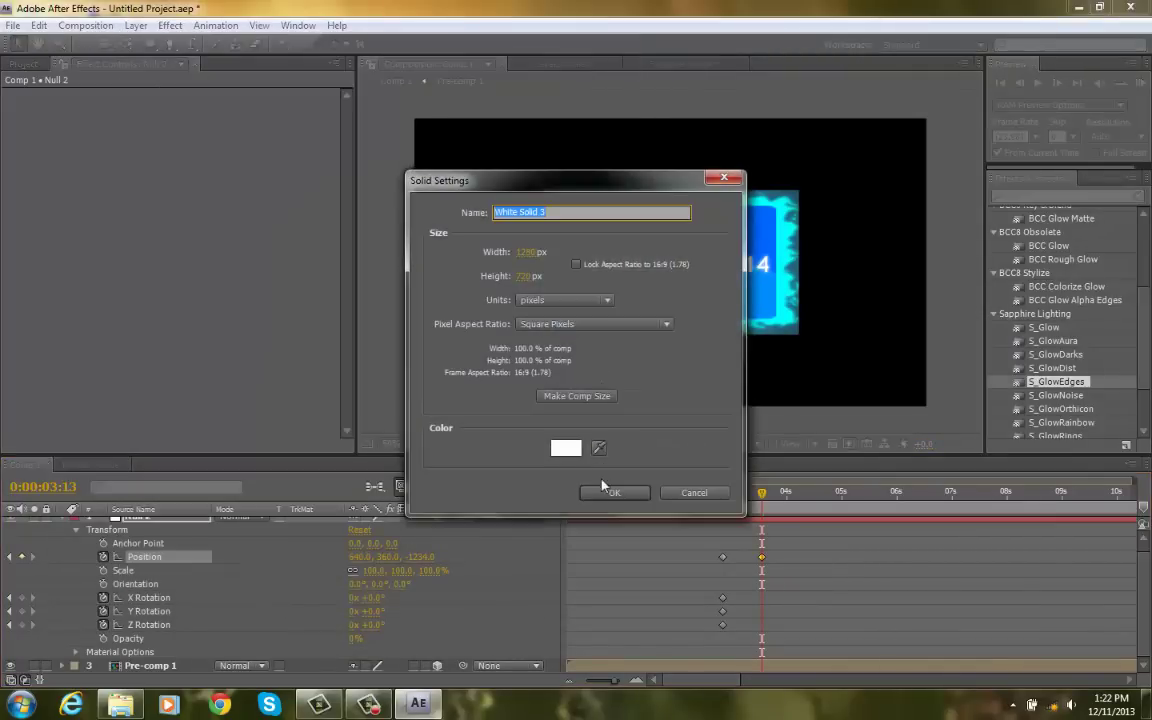
{"action": "left_click", "coordinate": [605, 489]}
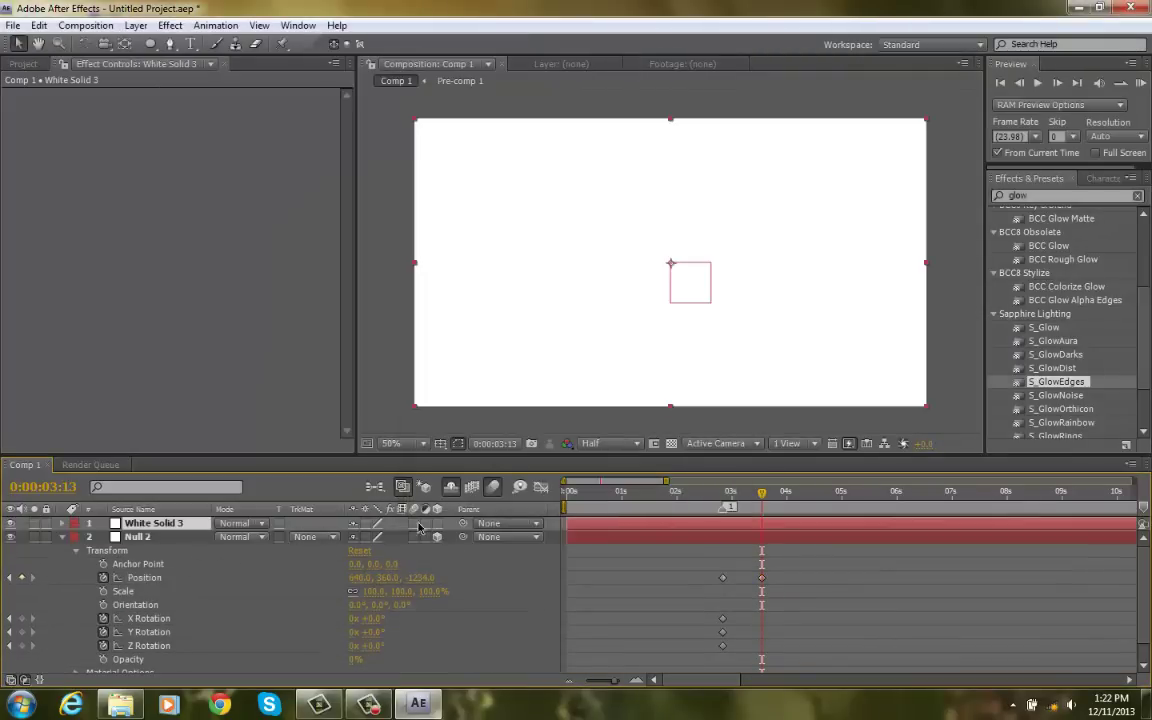
Step: Make White Solid 3 a 3D layer, place it beneath Pre-comp 1 and enlarge it into a white border around the card
{"action": "left_click", "coordinate": [437, 524]}
{"action": "left_click_drag", "start_coordinate": [174, 527], "coordinate": [130, 667]}
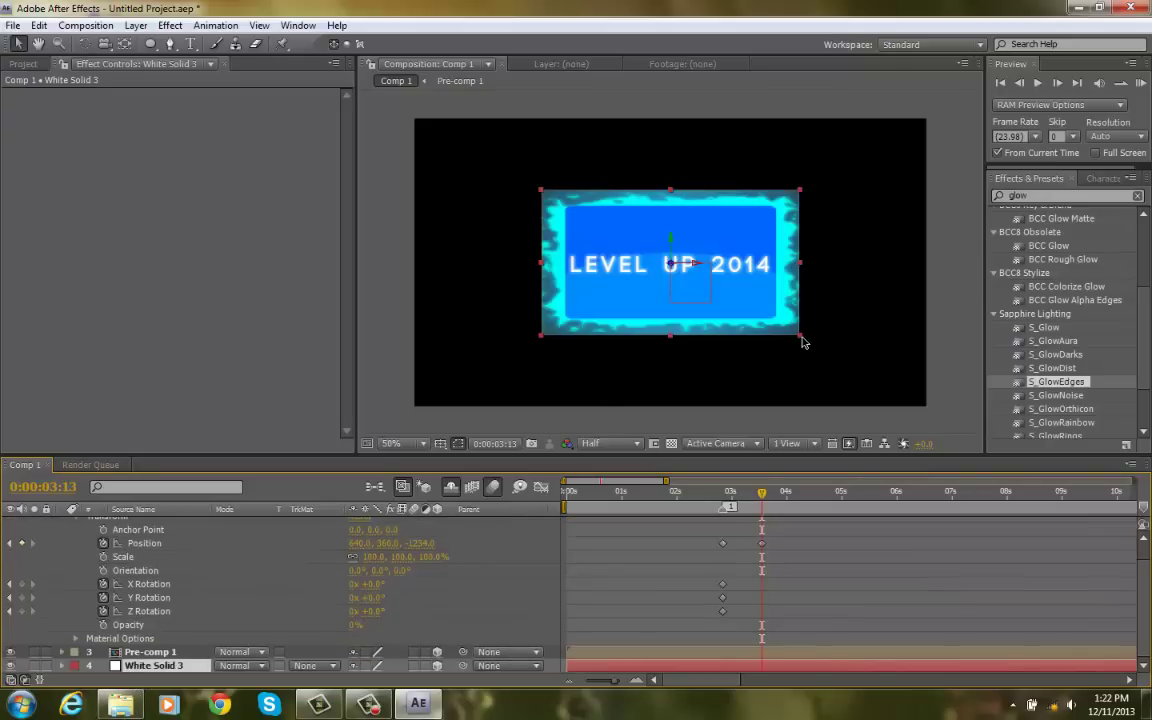
{"action": "left_click_drag", "start_coordinate": [803, 342], "coordinate": [820, 352]}
Step: Apply the Venetian Blinds effect to White Solid 3 with a Direction of 40° and Transition Completion of 13%
{"action": "left_click", "coordinate": [1070, 196]}
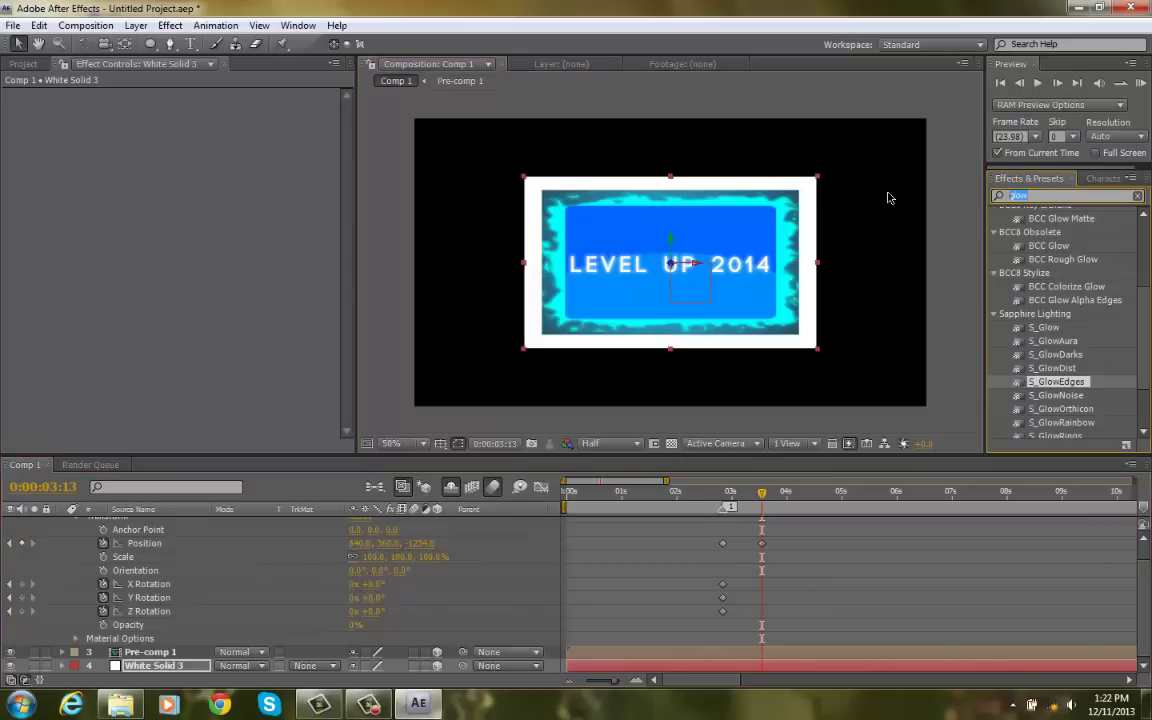
{"action": "type", "text": "veneit"}
{"action": "key", "text": "BackSpace"}
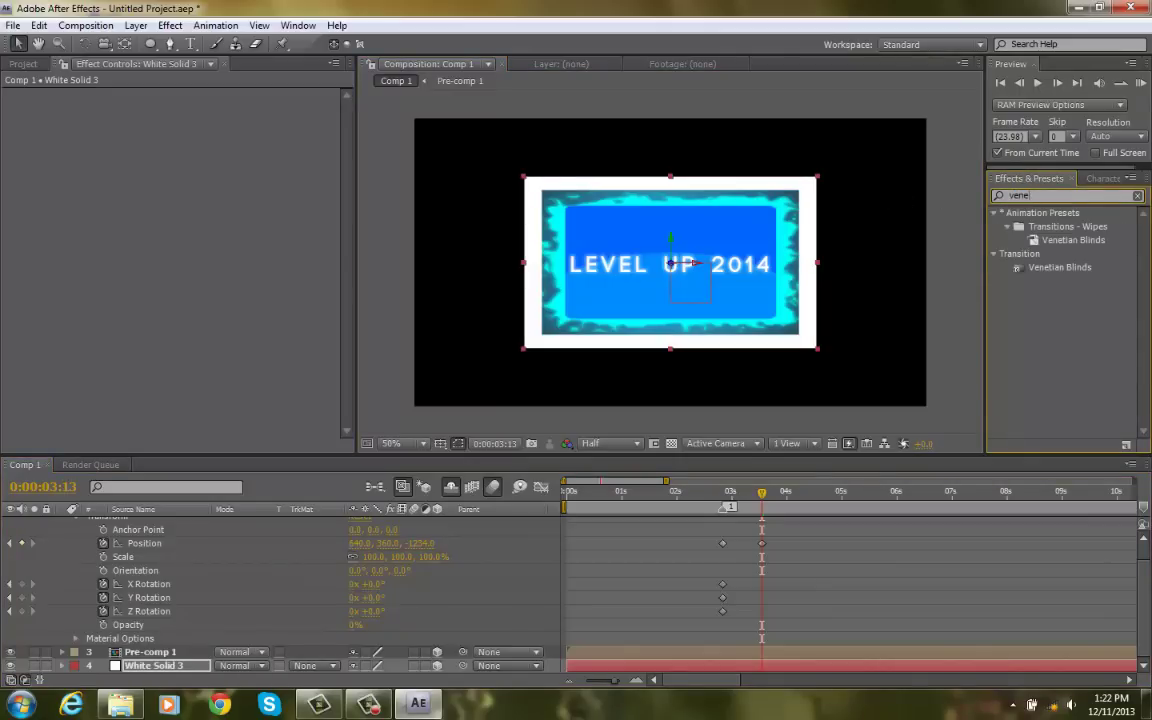
{"action": "left_click_drag", "start_coordinate": [1062, 267], "coordinate": [669, 668]}
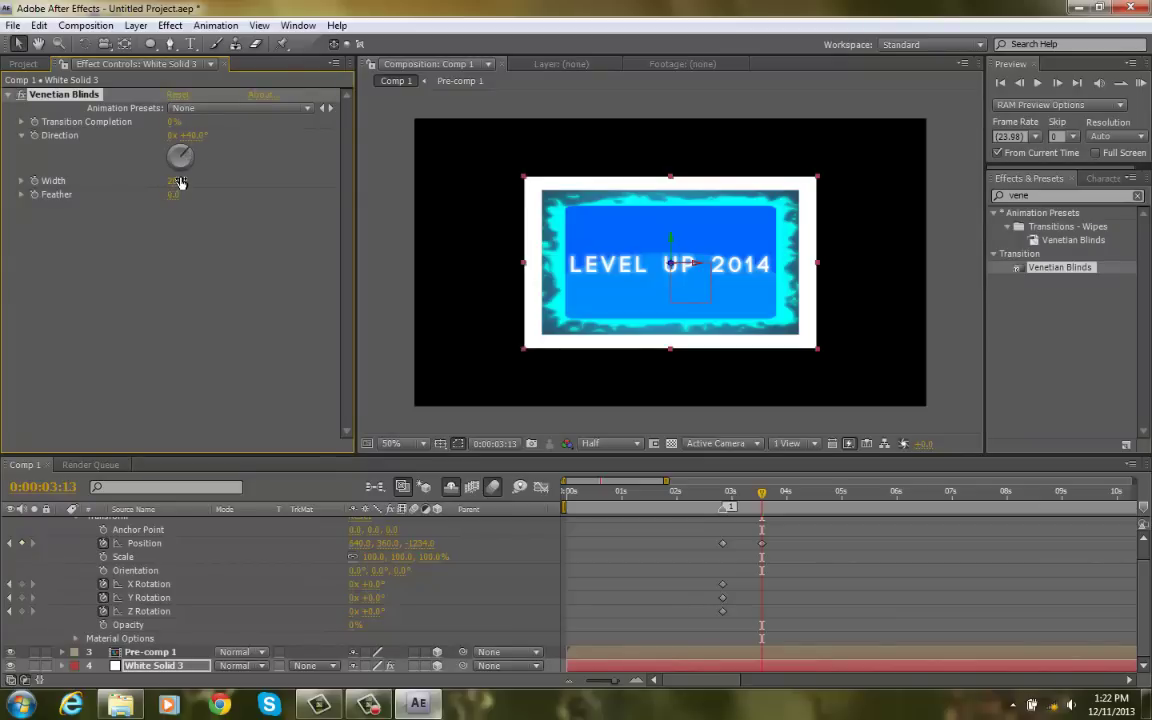
{"action": "left_click_drag", "start_coordinate": [176, 128], "coordinate": [196, 135]}
{"action": "left_click", "coordinate": [895, 578]}
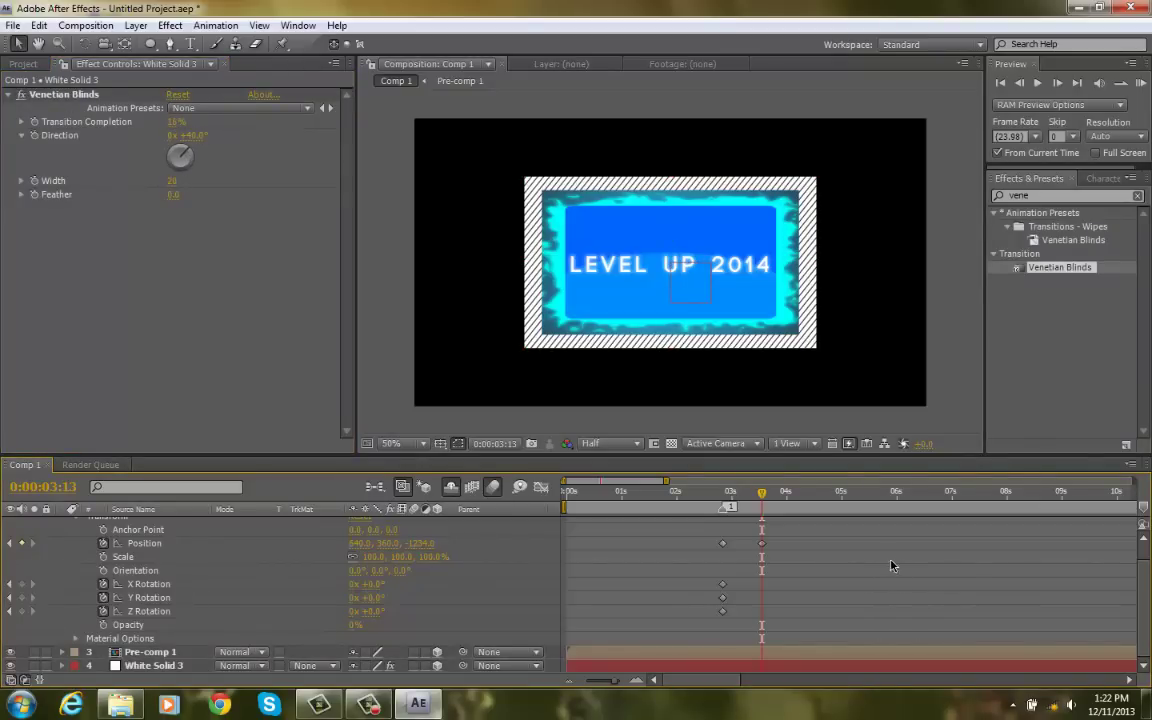
{"action": "mouse_move", "coordinate": [172, 130]}
{"action": "left_mouse_down"}
{"action": "mouse_move", "coordinate": [152, 120]}
{"action": "mouse_move", "coordinate": [185, 131]}
{"action": "left_mouse_up"}
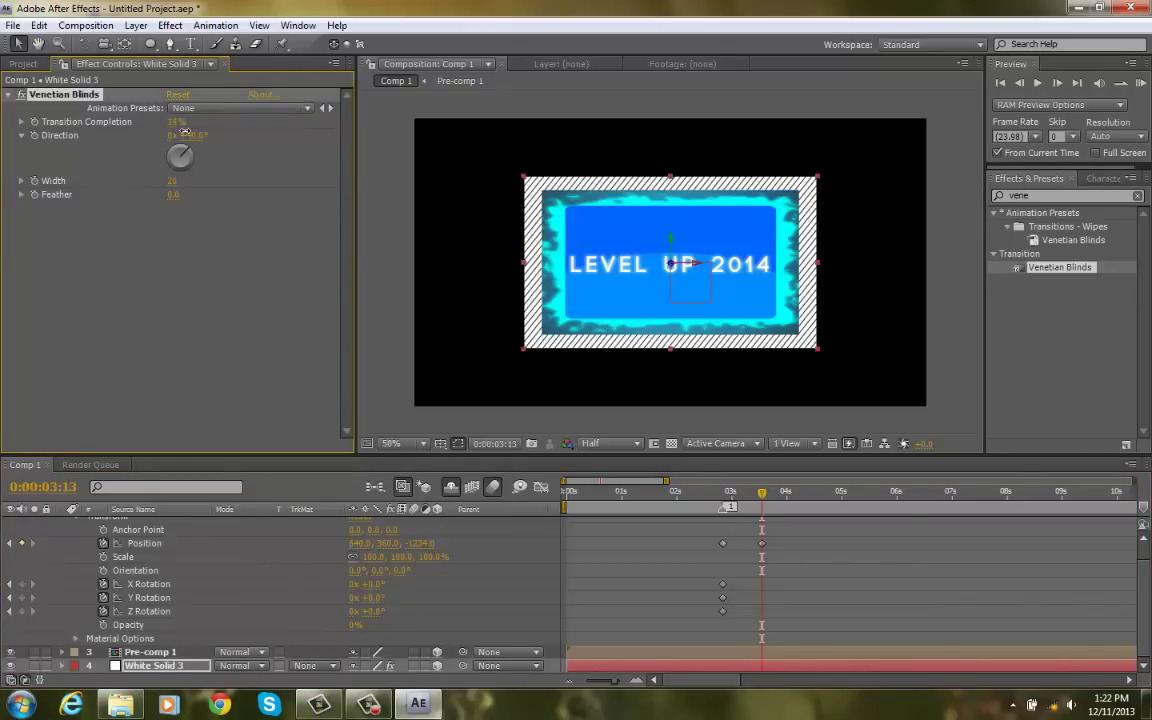
{"action": "left_click", "coordinate": [820, 586]}
Step: Scale White Solid 3 down slightly so the striped border around the card is thinner
{"action": "left_click", "coordinate": [696, 350]}
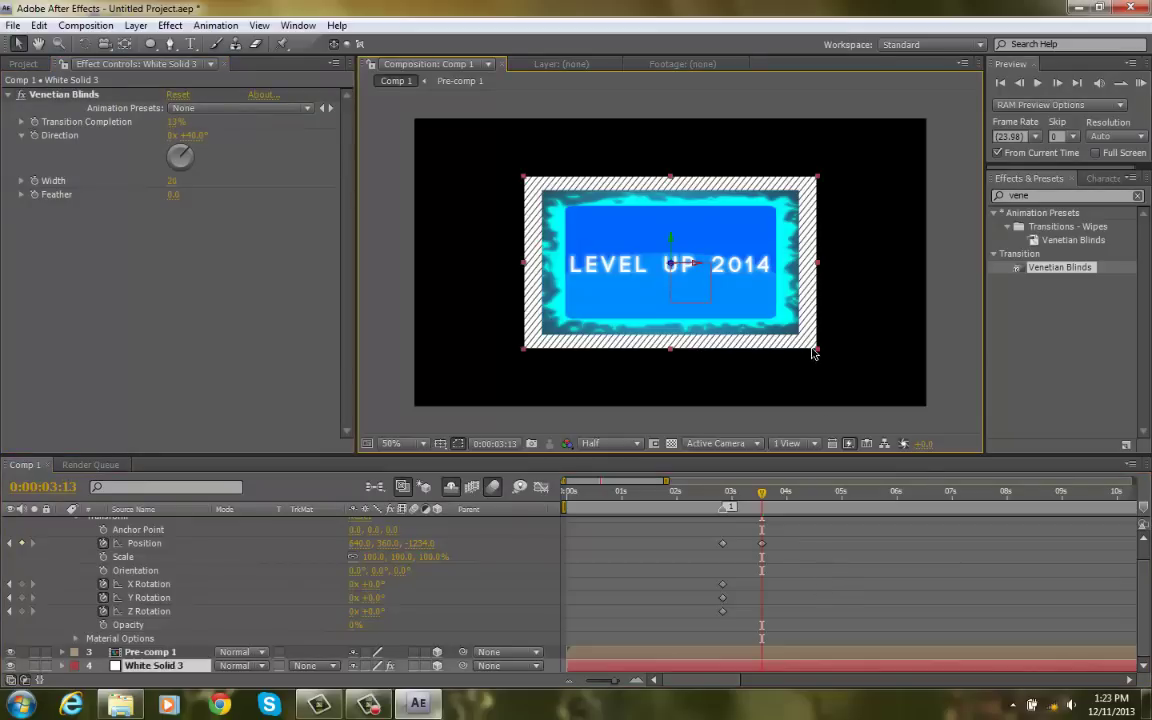
{"action": "left_click_drag", "start_coordinate": [818, 354], "coordinate": [812, 352]}
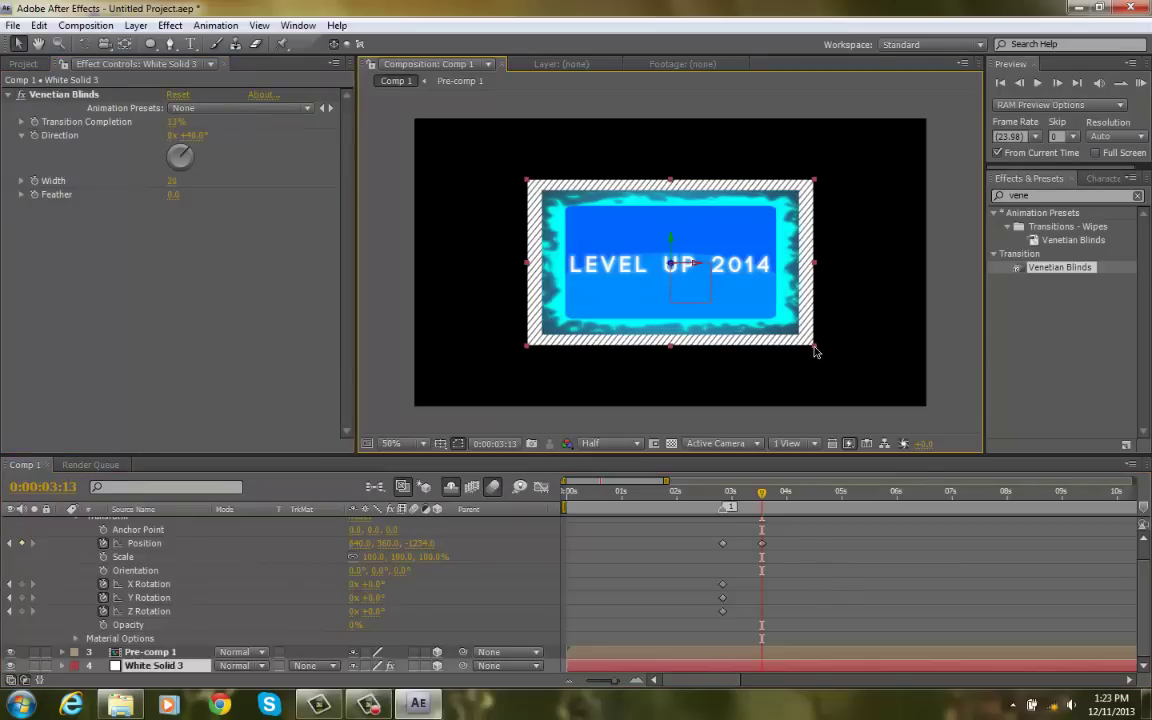
{"action": "left_click", "coordinate": [798, 568]}
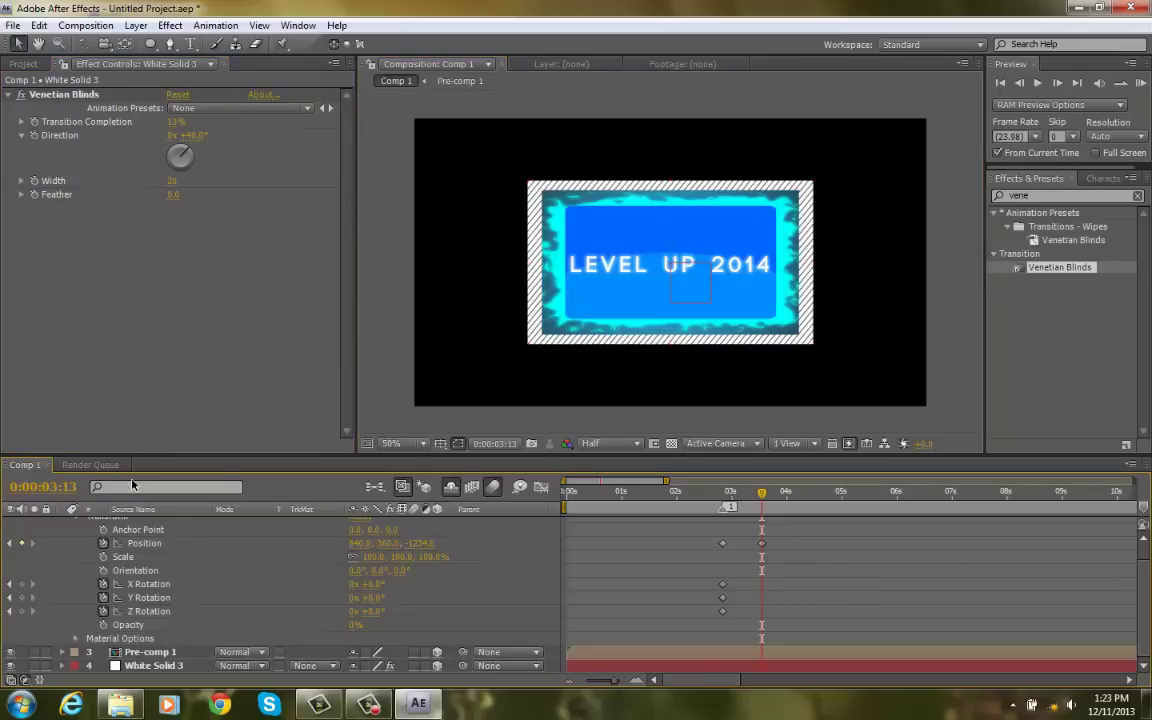
Step: Show Null 2's Position keyframes in the Graph Editor and apply Easy Ease In to the 0:00:03:13 keyframe
{"action": "scroll", "coordinate": [735, 522], "scroll_direction": "up", "scroll_amount": 1}
{"action": "left_click_drag", "start_coordinate": [716, 549], "coordinate": [782, 578]}
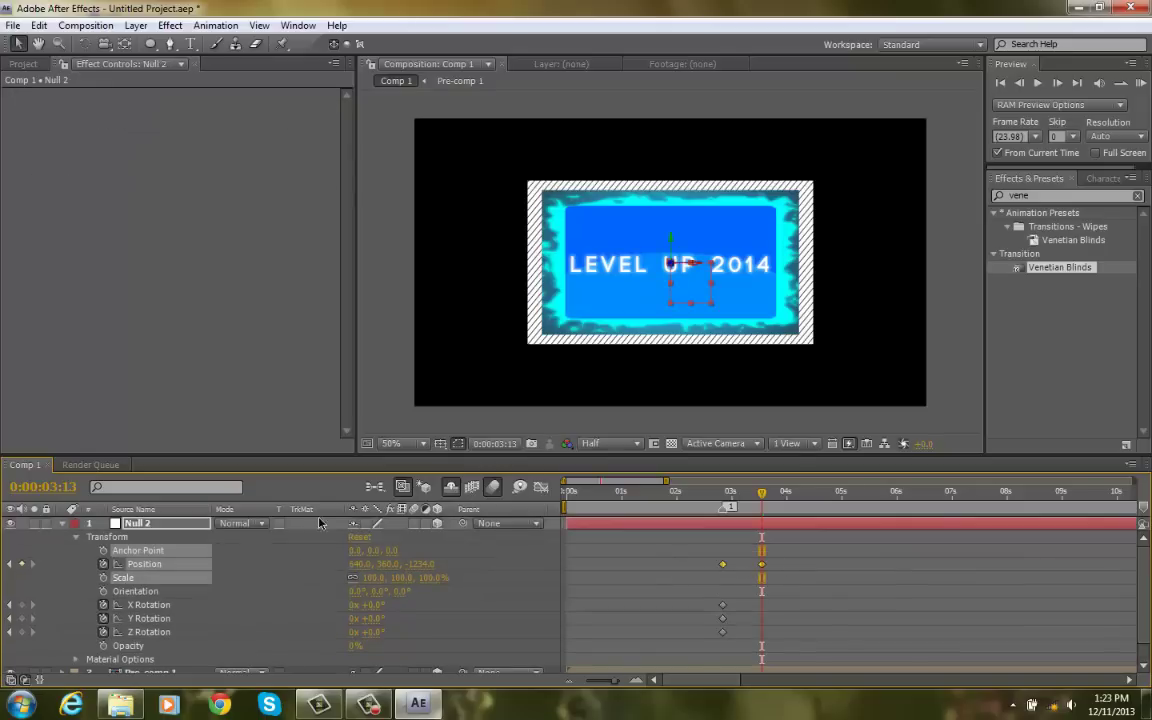
{"action": "left_click", "coordinate": [538, 488]}
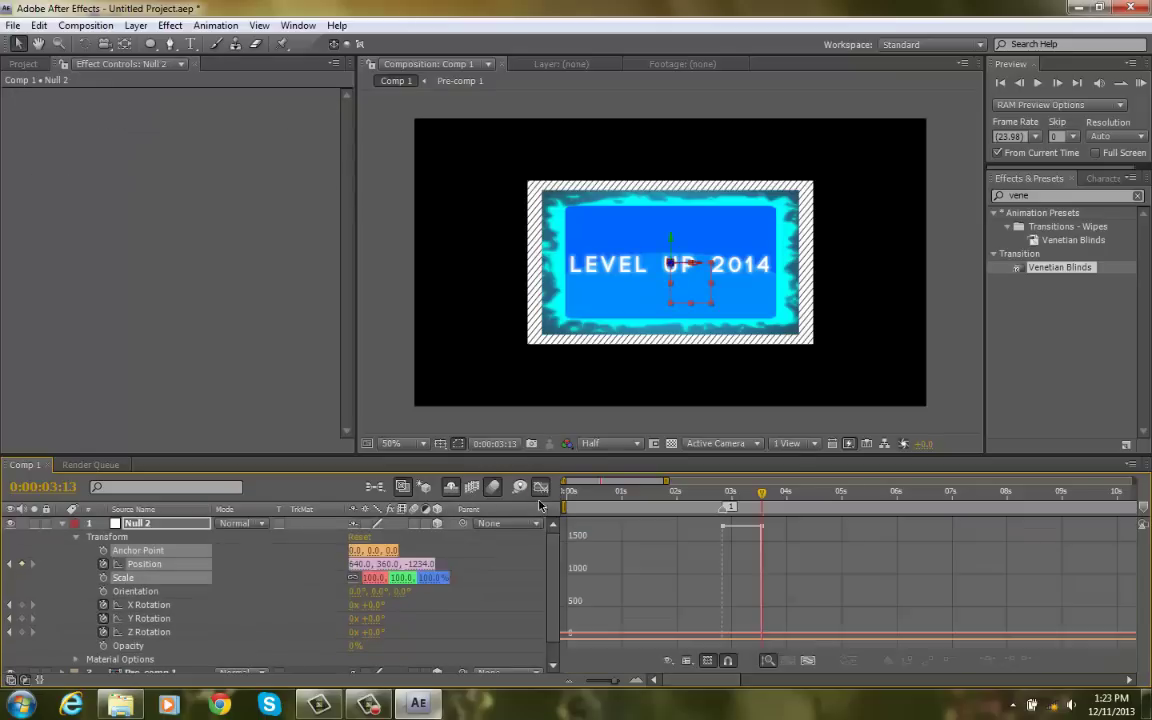
{"action": "left_click", "coordinate": [762, 529]}
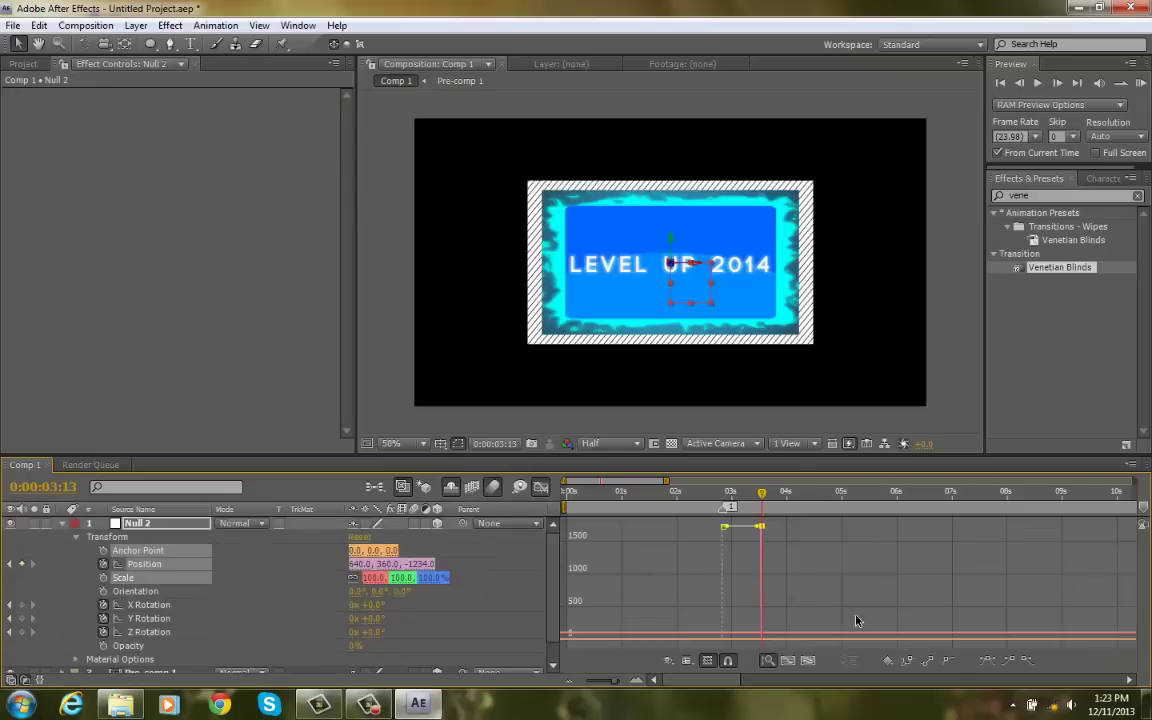
{"action": "left_click", "coordinate": [1007, 660]}
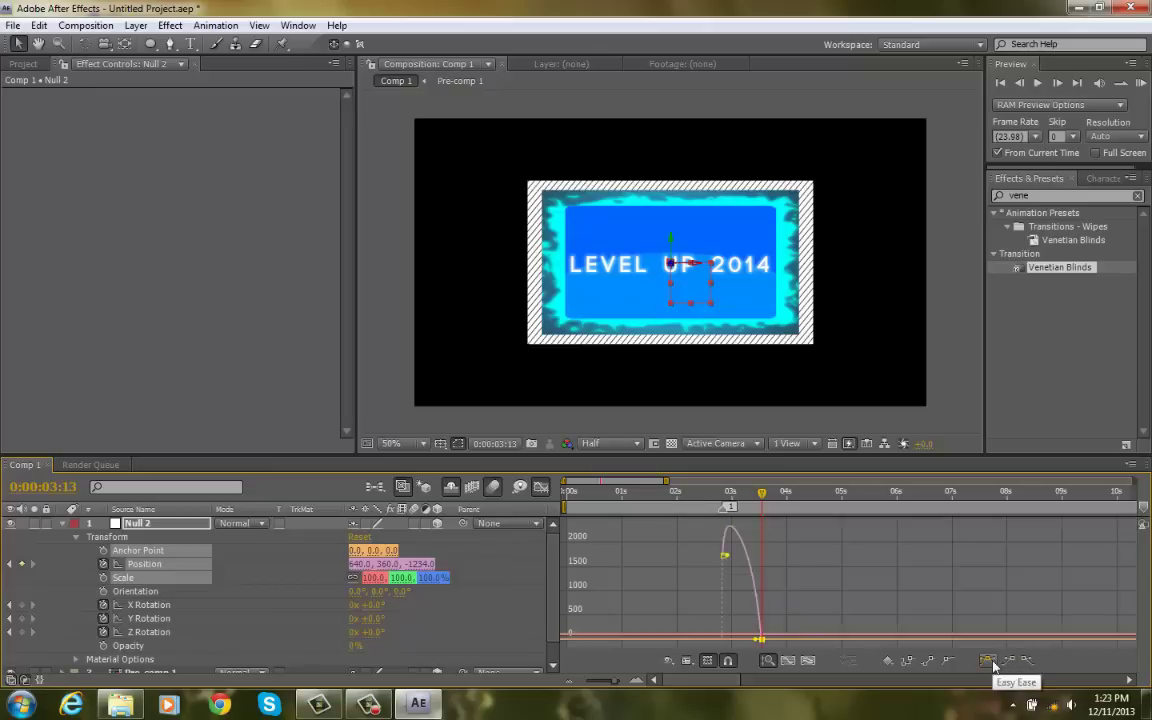
{"action": "left_click", "coordinate": [1009, 661]}
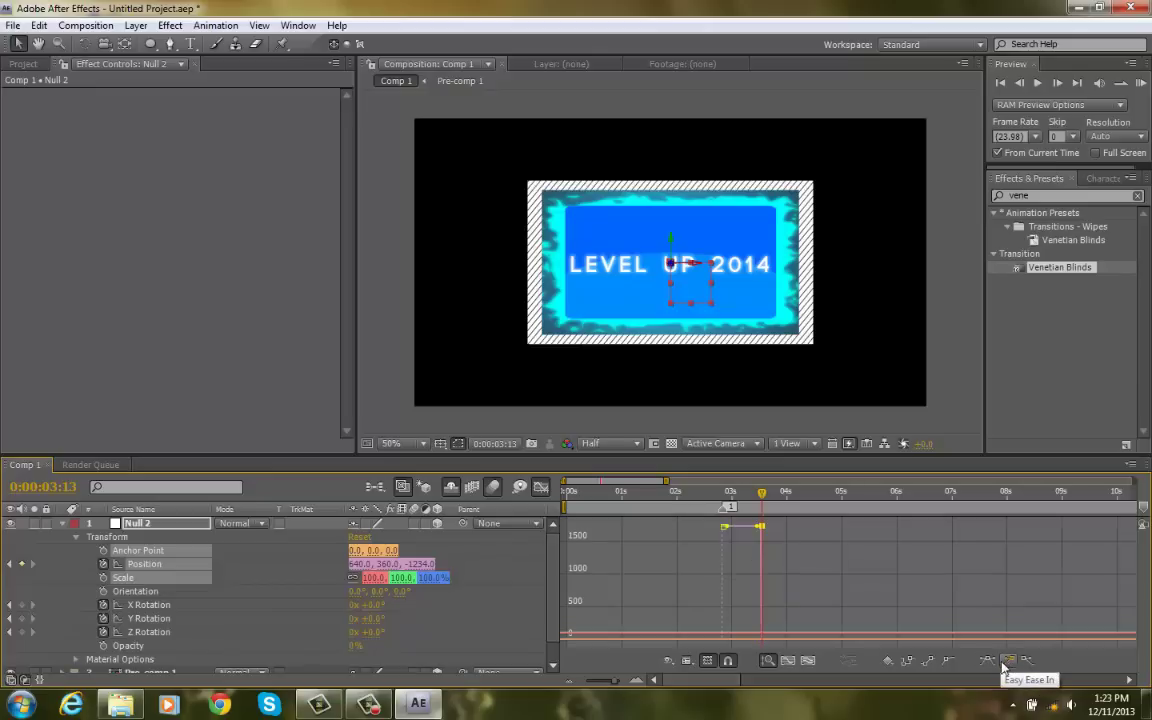
{"action": "key", "text": "ctrl+z"}
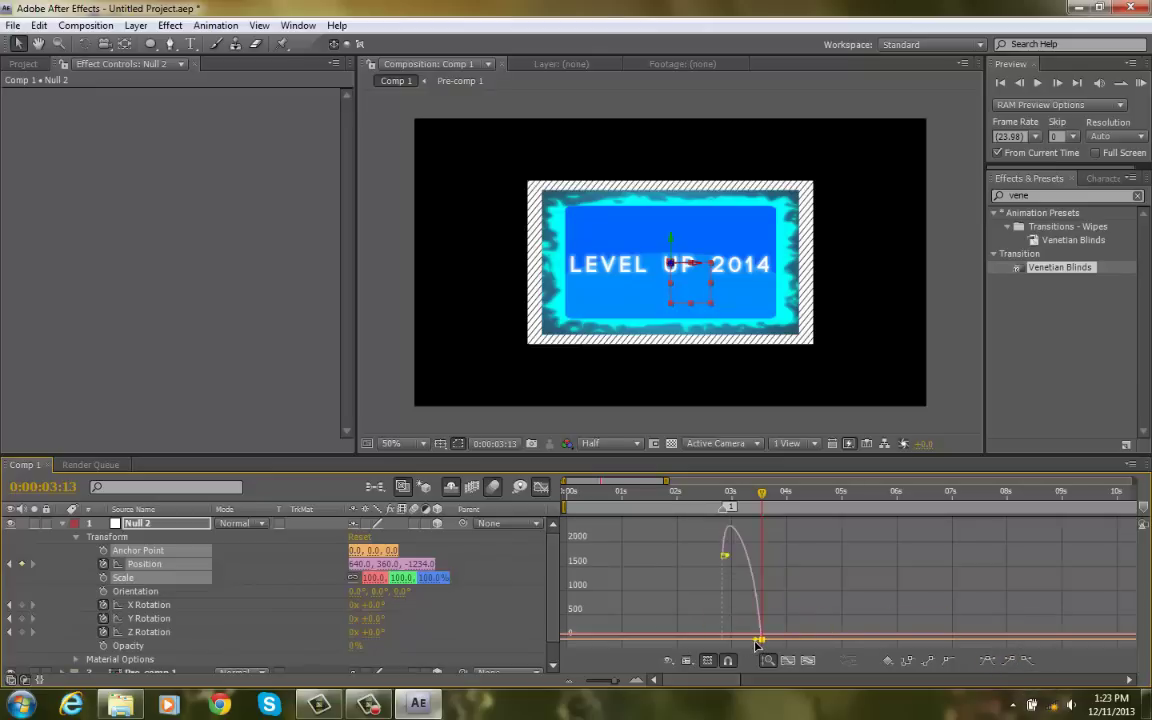
Step: Lengthen the ease-in influence of Null 2's last Position keyframe and apply Easy Ease Out to the first one
{"action": "left_click_drag", "start_coordinate": [757, 642], "coordinate": [741, 640]}
{"action": "left_click", "coordinate": [725, 611]}
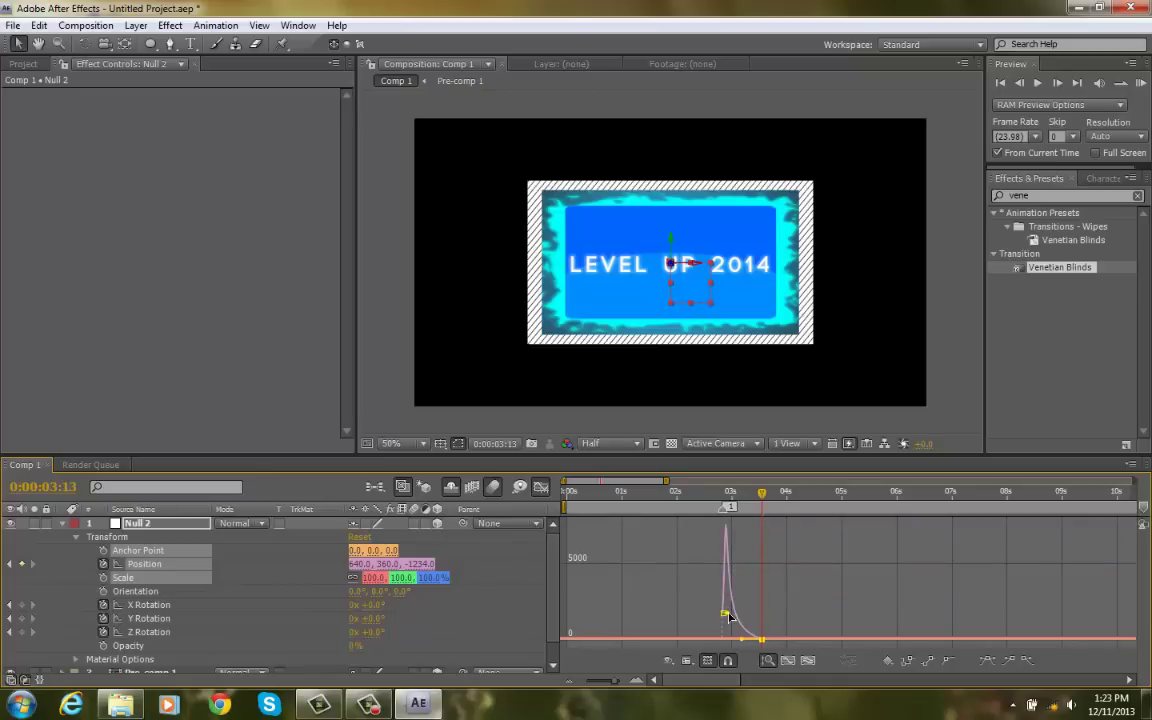
{"action": "left_click", "coordinate": [1023, 661]}
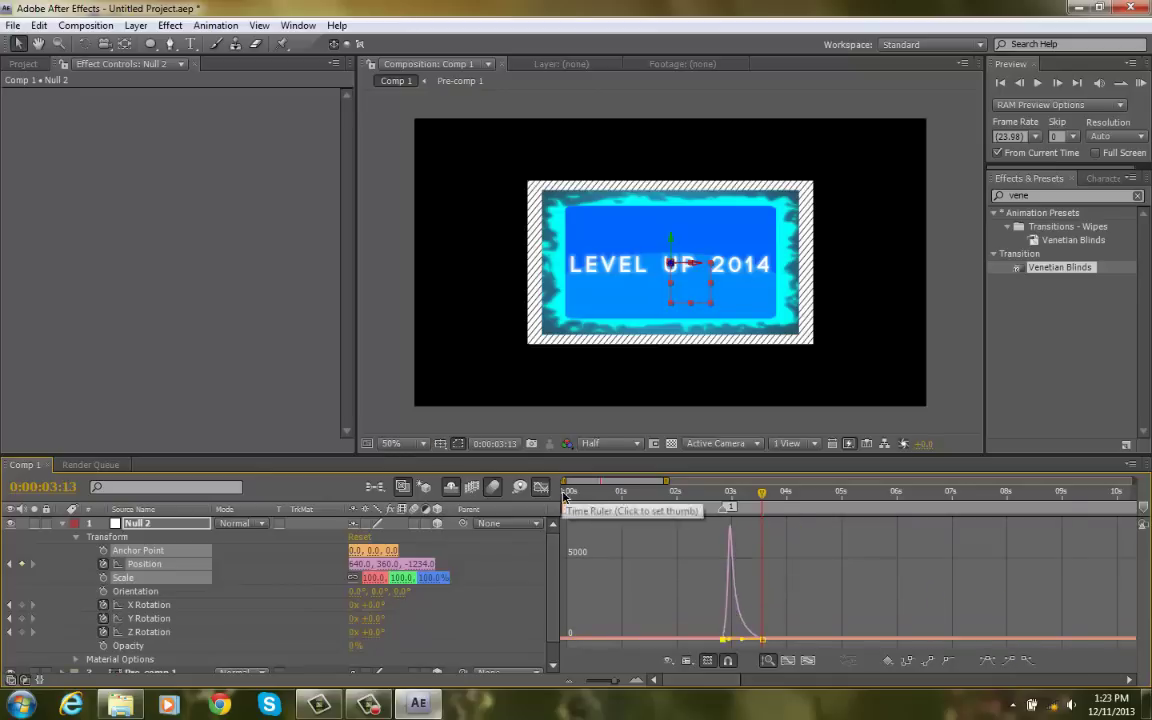
Step: Close the Graph Editor and RAM preview the intro from 0:00:00:00
{"action": "key", "text": "Home"}
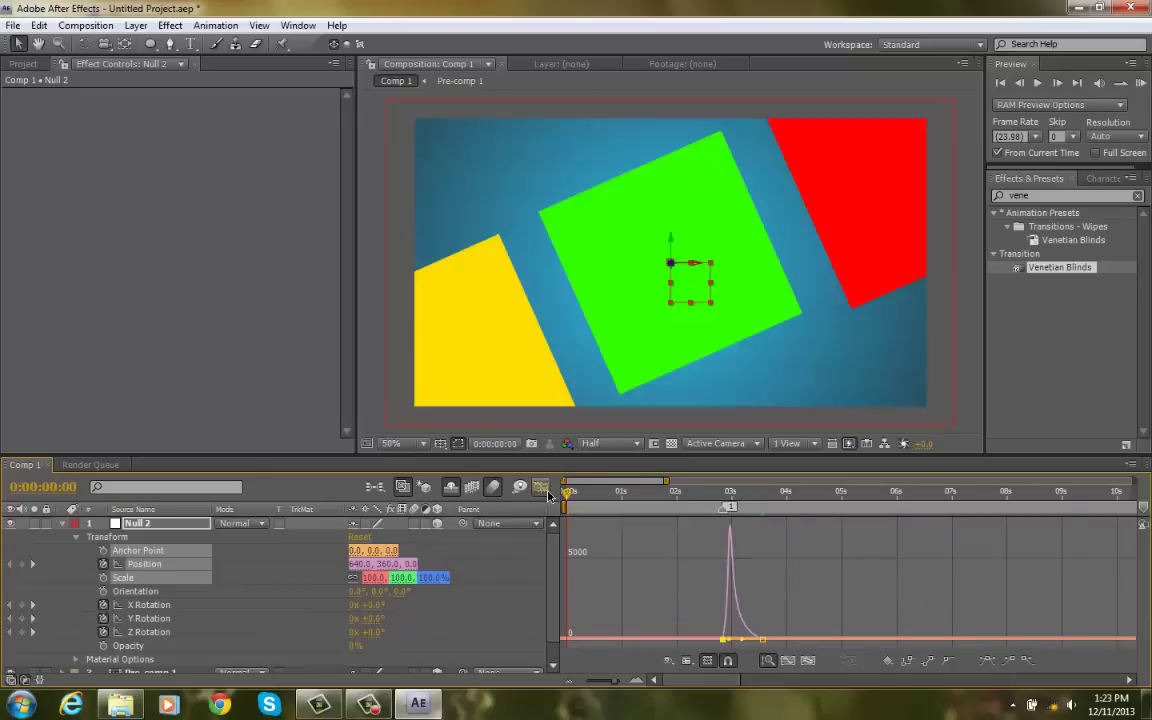
{"action": "key", "text": "shift+F3"}
{"action": "left_click", "coordinate": [1139, 81]}
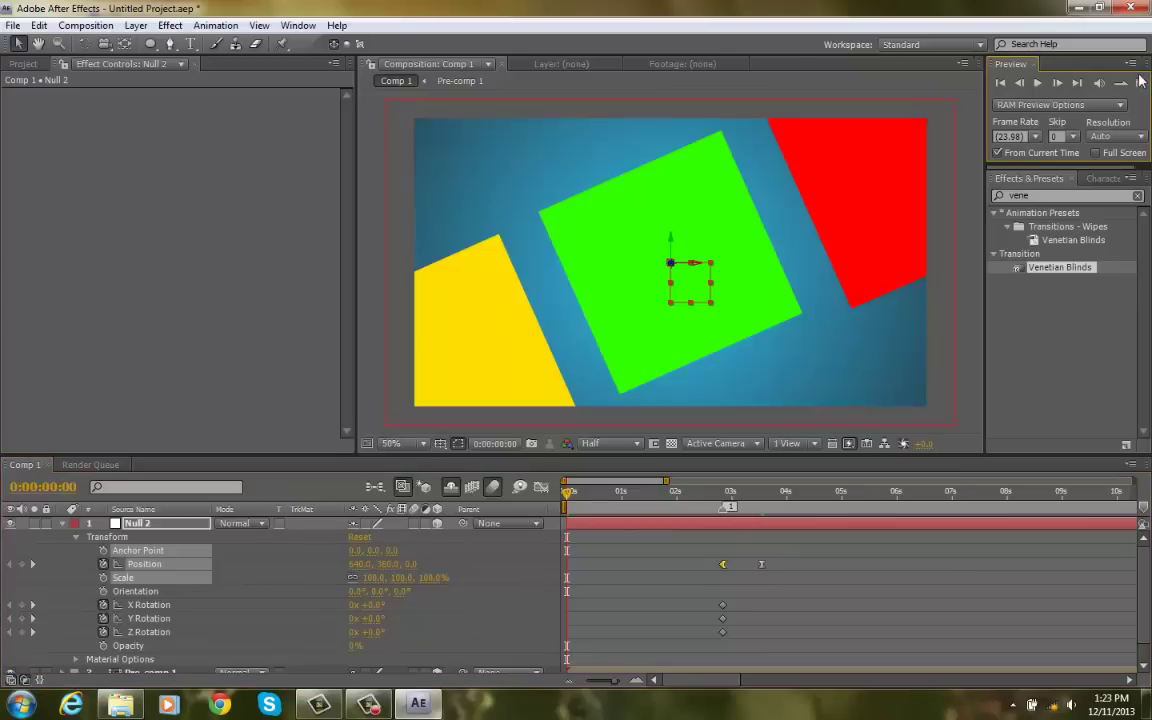
{"action": "left_click", "coordinate": [1140, 82]}
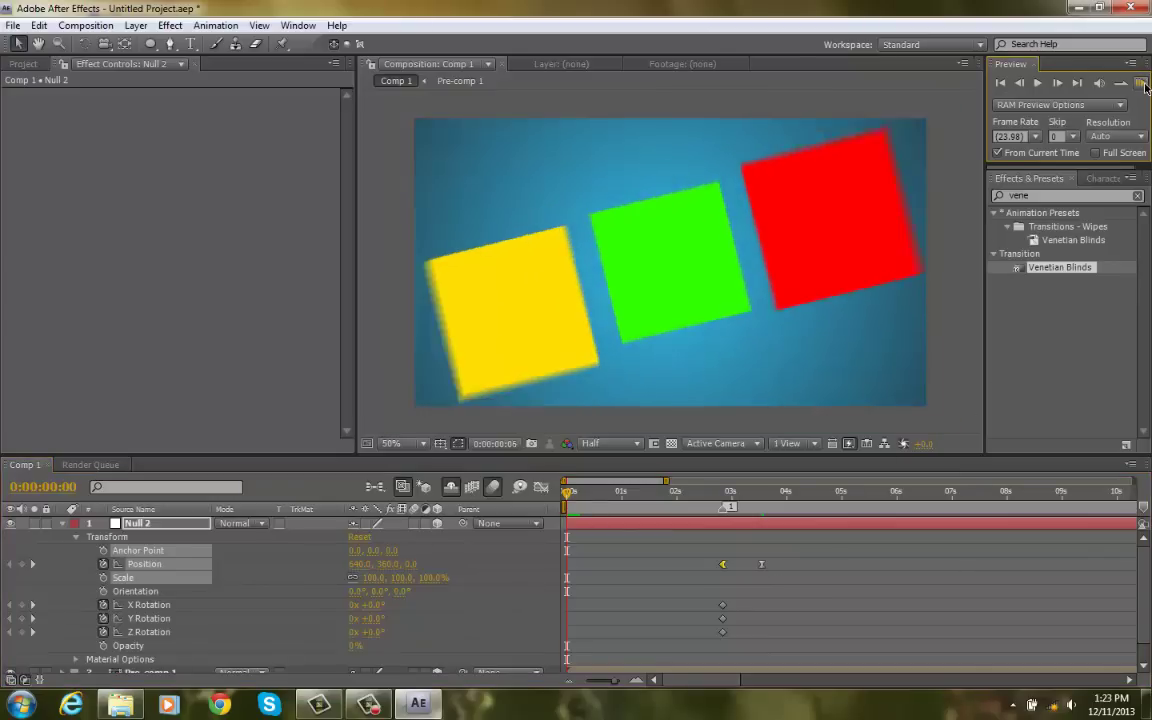
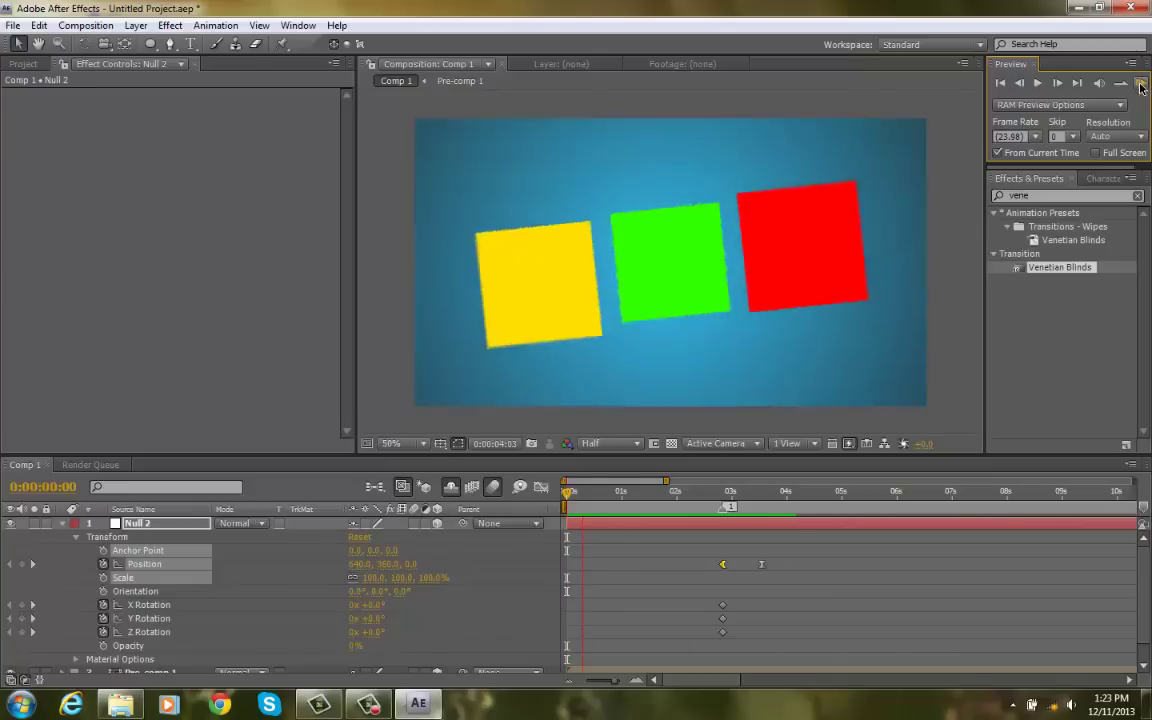
Step: Move Null 2's last Position keyframe to 0:00:03:16, RAM preview the change and place the playhead on that keyframe
{"action": "left_click", "coordinate": [761, 564]}
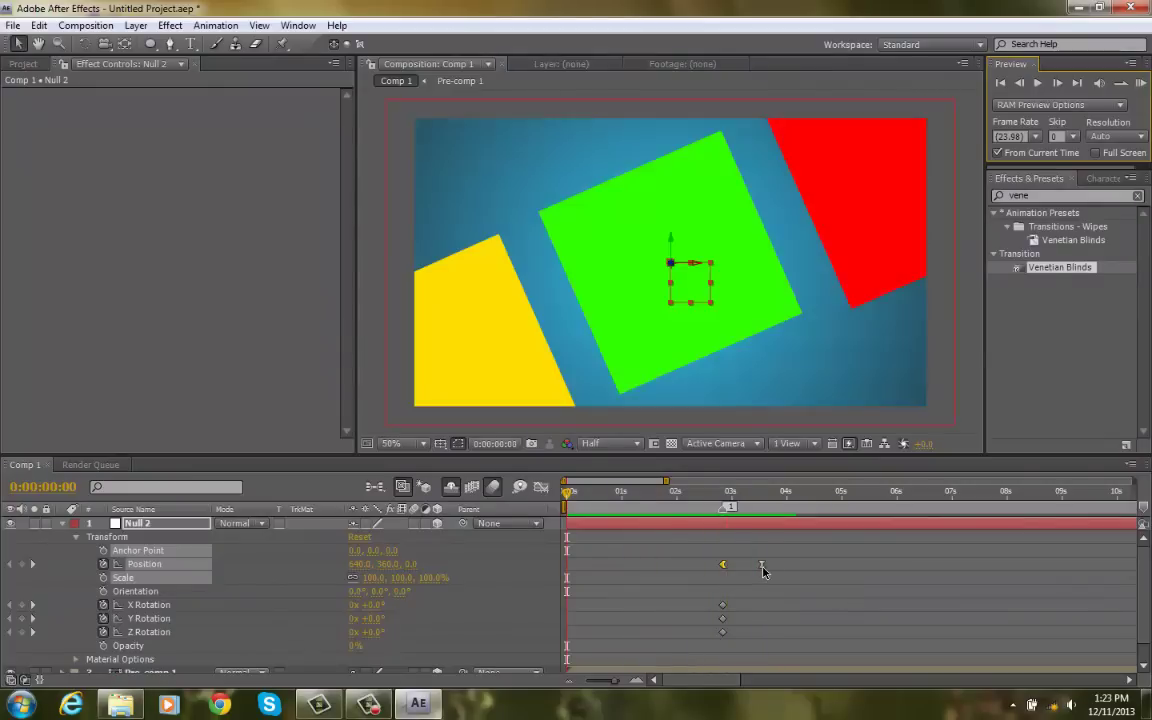
{"action": "left_click", "coordinate": [1141, 83]}
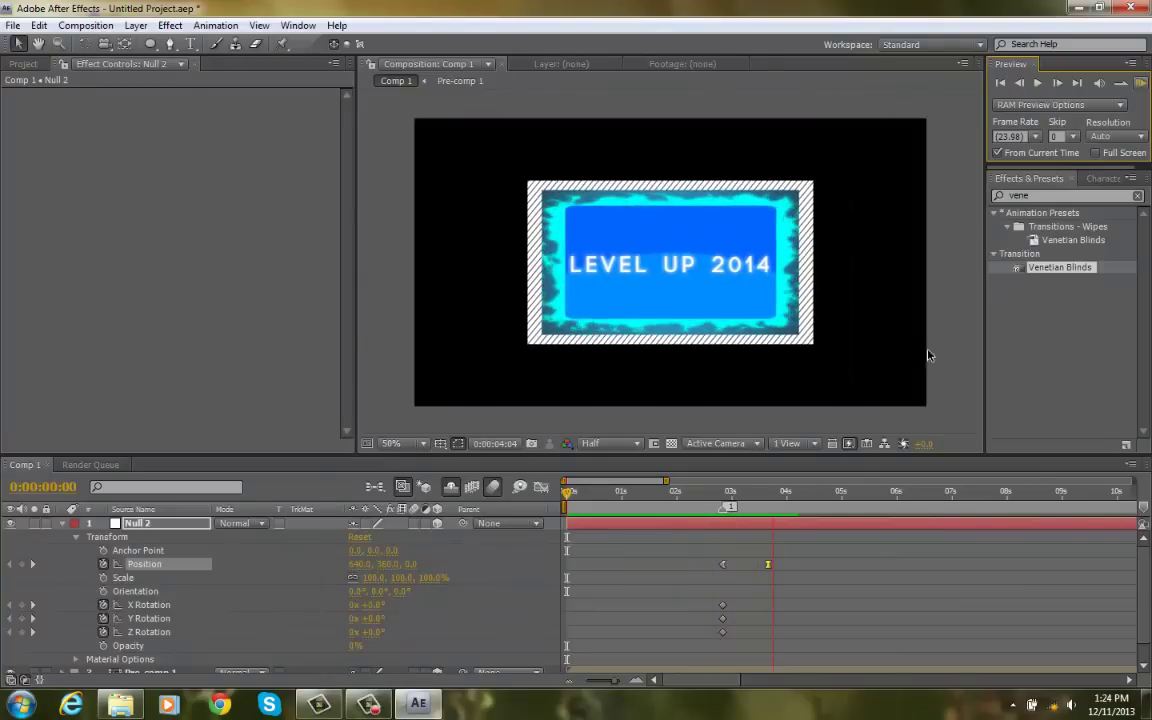
{"action": "left_click_drag", "start_coordinate": [742, 512], "coordinate": [770, 515]}
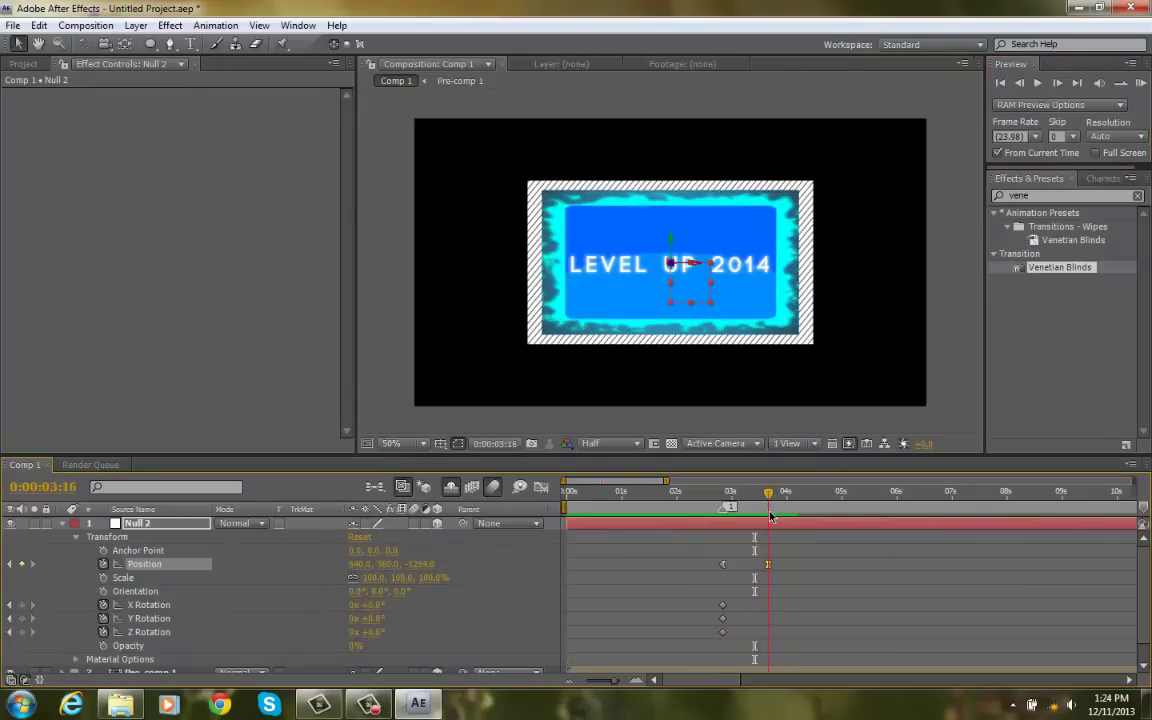
{"action": "left_click", "coordinate": [848, 594]}
Step: Create another white solid, collapse Null 2's properties and send the new solid beneath all other layers
{"action": "left_click", "coordinate": [136, 25]}
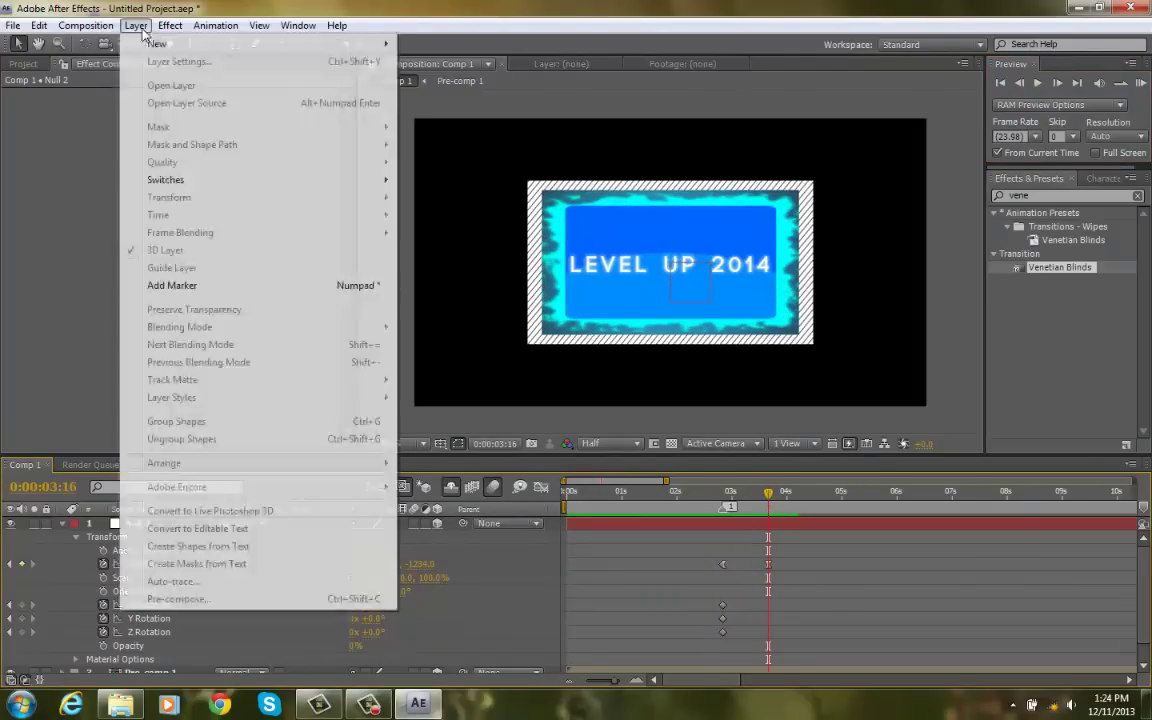
{"action": "mouse_move", "coordinate": [175, 44]}
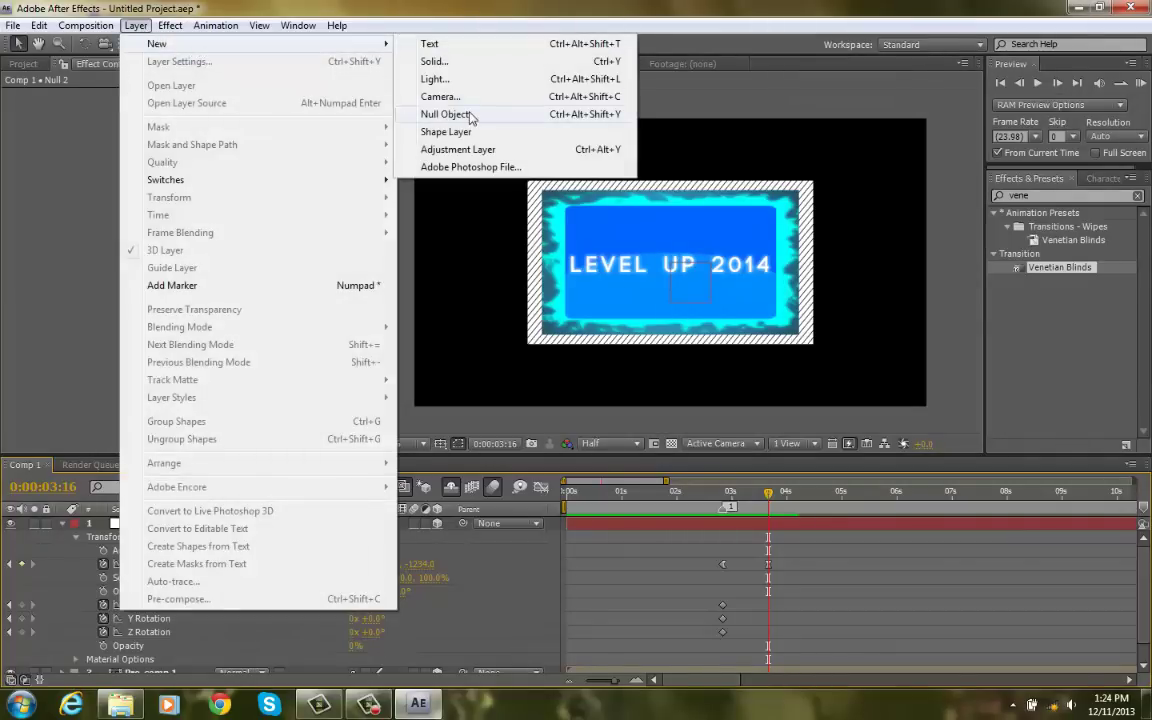
{"action": "left_click", "coordinate": [500, 61]}
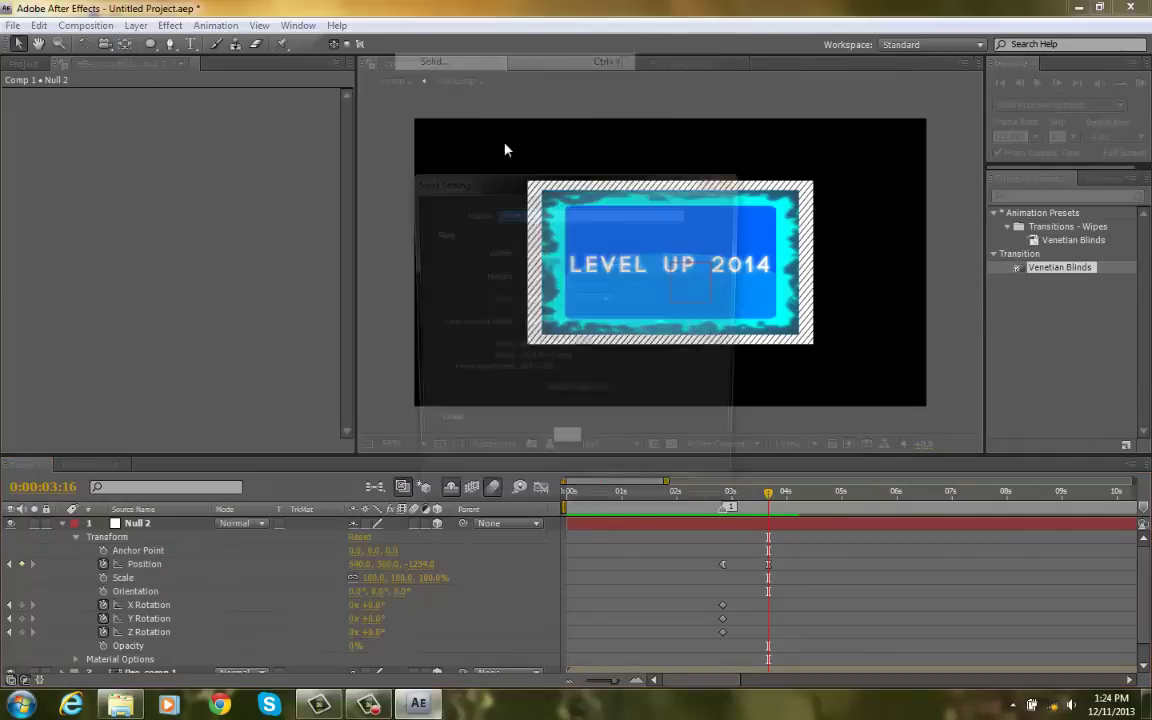
{"action": "left_click", "coordinate": [613, 493]}
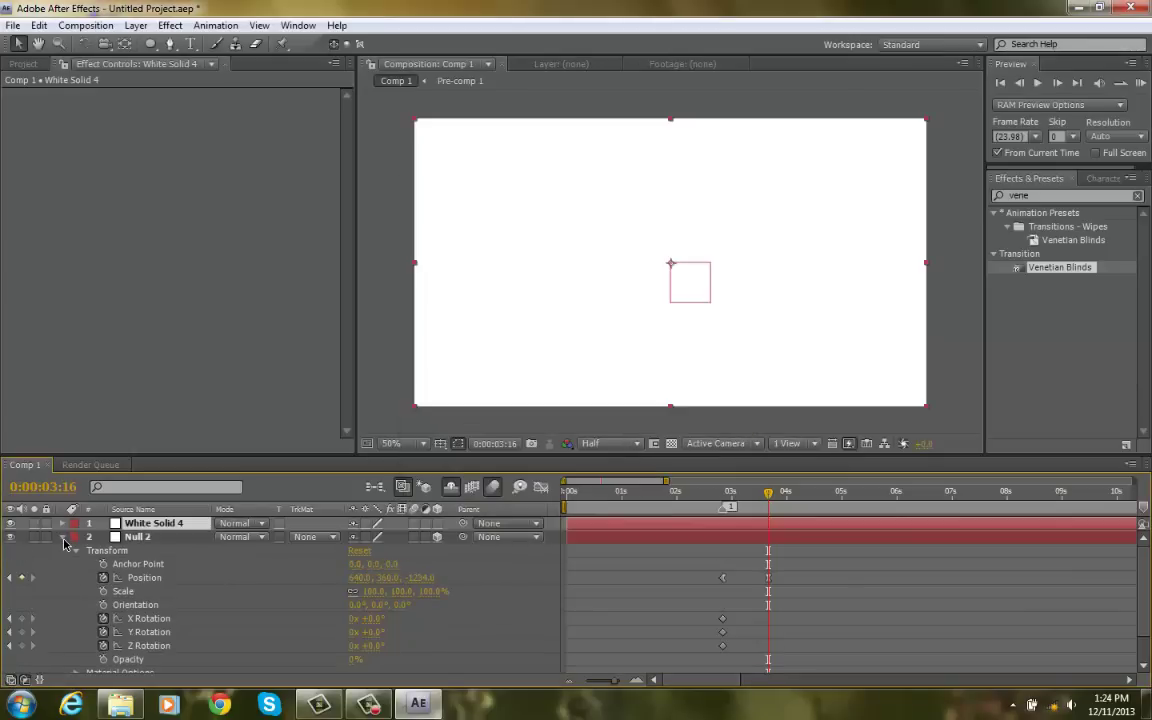
{"action": "left_click", "coordinate": [63, 538]}
{"action": "key", "text": "ctrl+shift+bracketleft"}
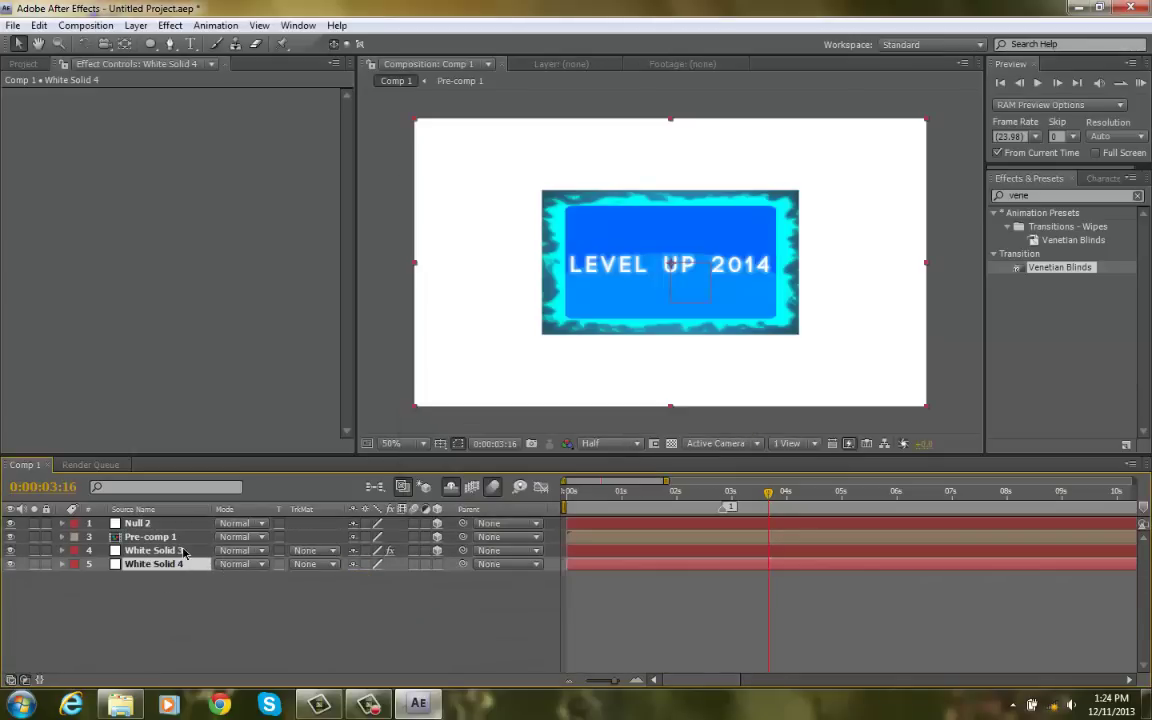
Step: Find the Ramp effect and apply it to the White Solid 4 background layer
{"action": "left_click_drag", "start_coordinate": [1079, 195], "coordinate": [937, 195]}
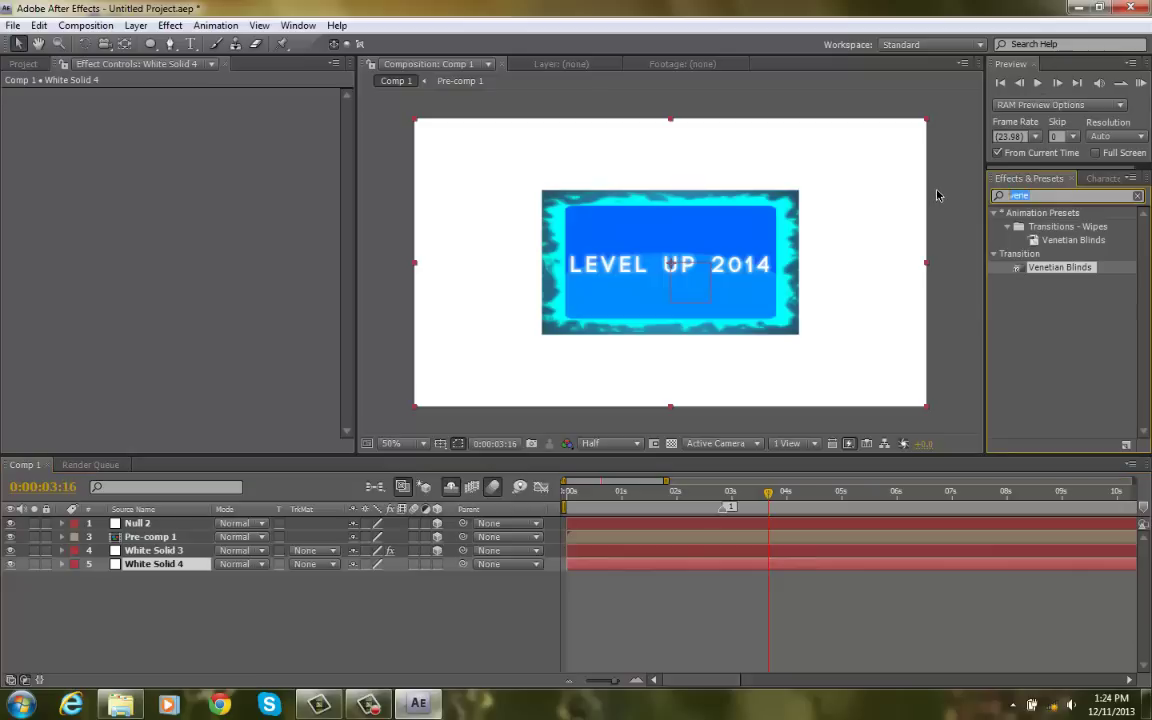
{"action": "type", "text": "ramp"}
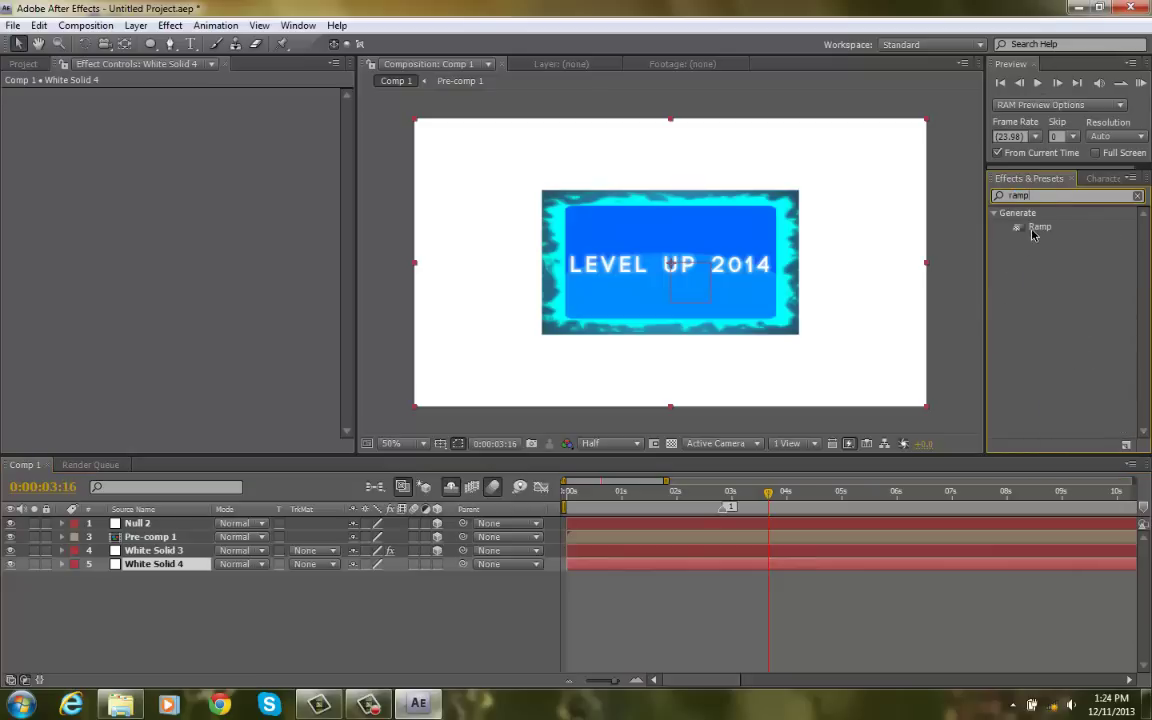
{"action": "left_click_drag", "start_coordinate": [1033, 234], "coordinate": [673, 563]}
Step: Make the ramp radial, starting at about 640, 356 behind the card and ending at about 1308, 798 beyond the frame's lower-right corner
{"action": "left_click", "coordinate": [216, 178]}
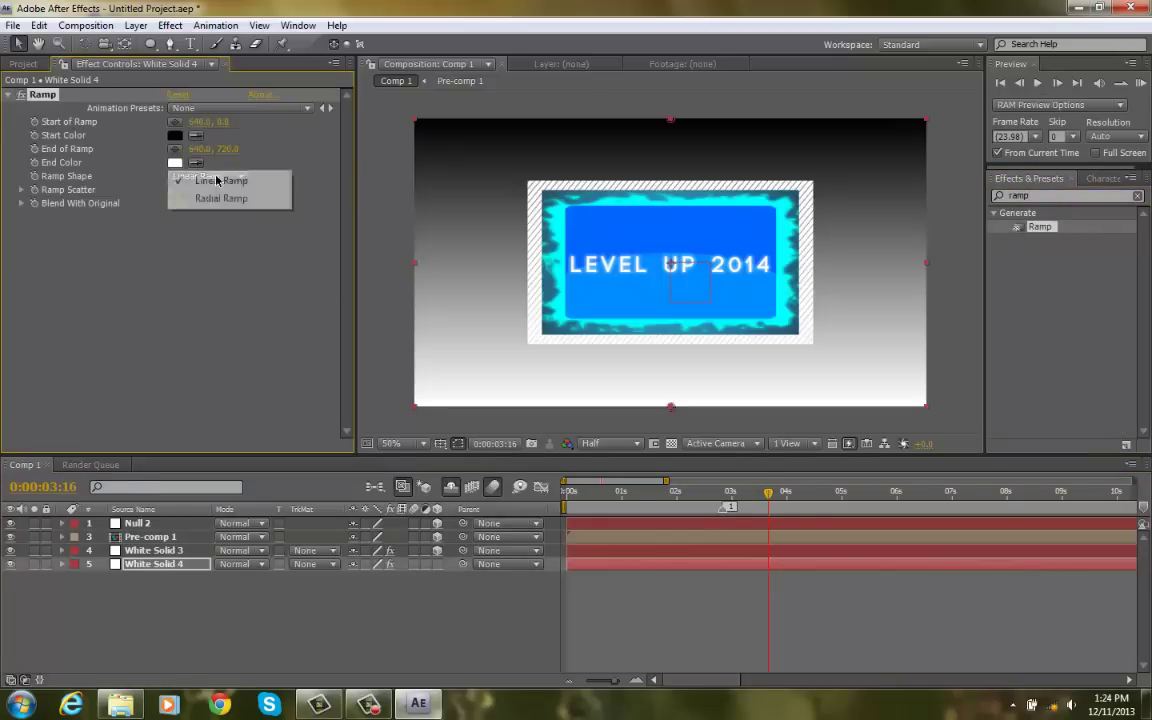
{"action": "left_click", "coordinate": [216, 180]}
{"action": "left_click", "coordinate": [190, 176]}
{"action": "left_click", "coordinate": [220, 198]}
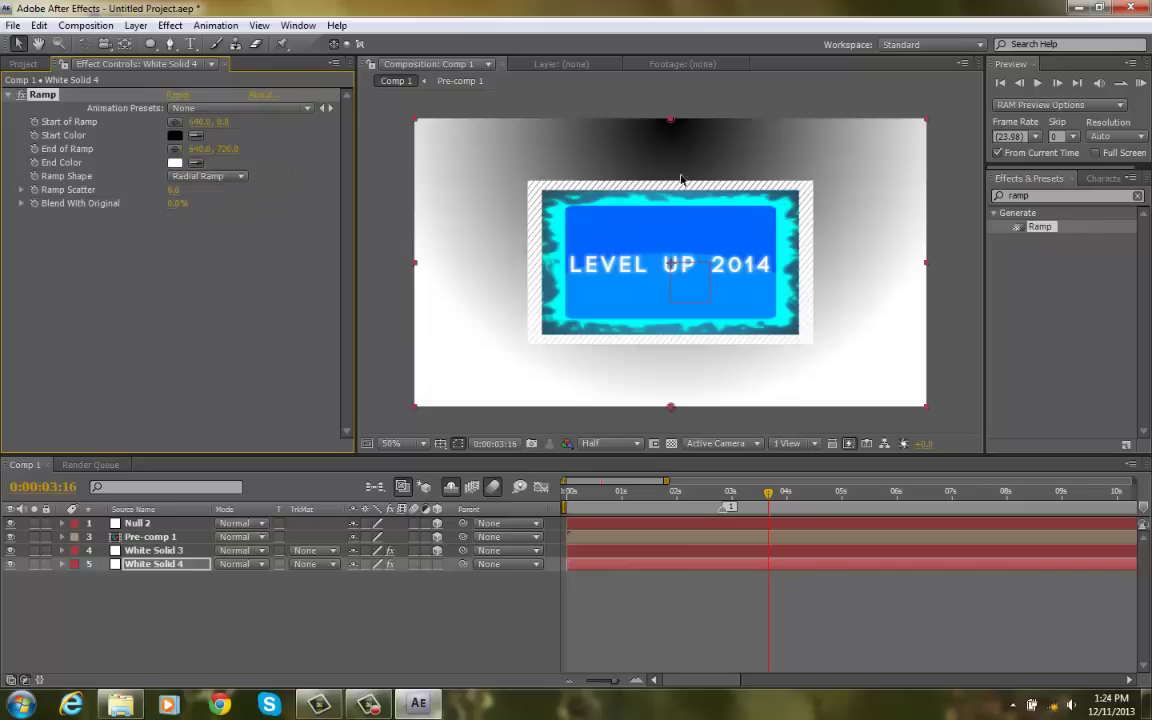
{"action": "left_click_drag", "start_coordinate": [675, 124], "coordinate": [675, 265]}
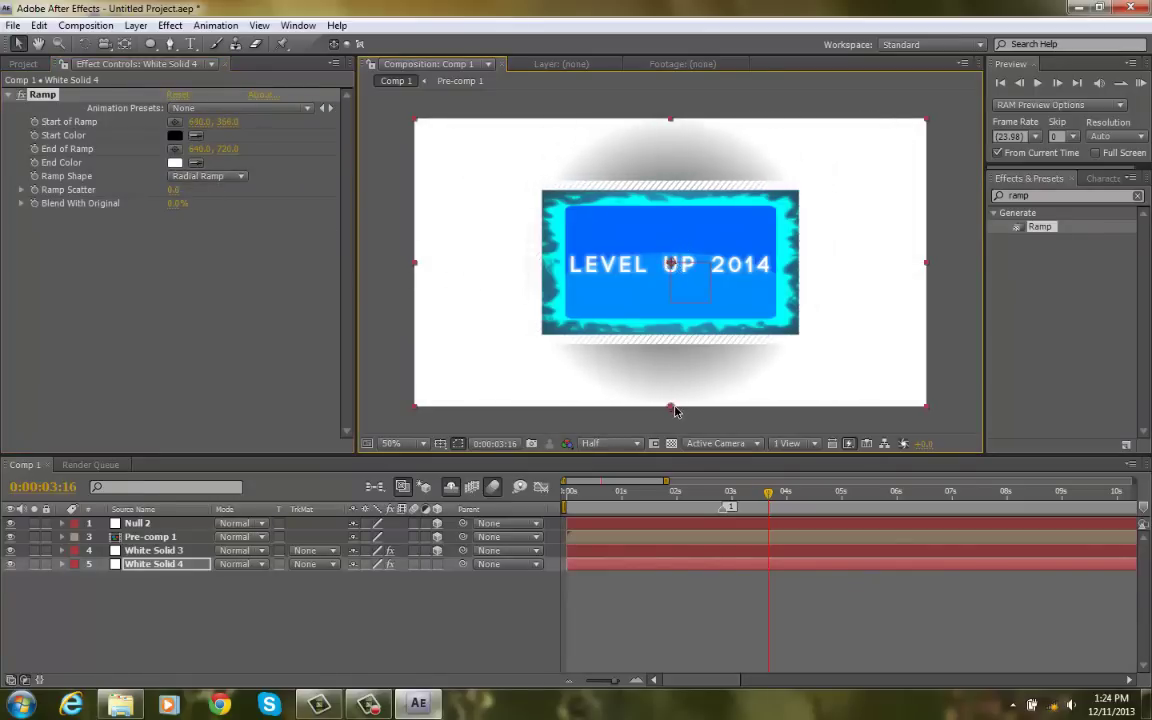
{"action": "left_click_drag", "start_coordinate": [674, 410], "coordinate": [938, 438]}
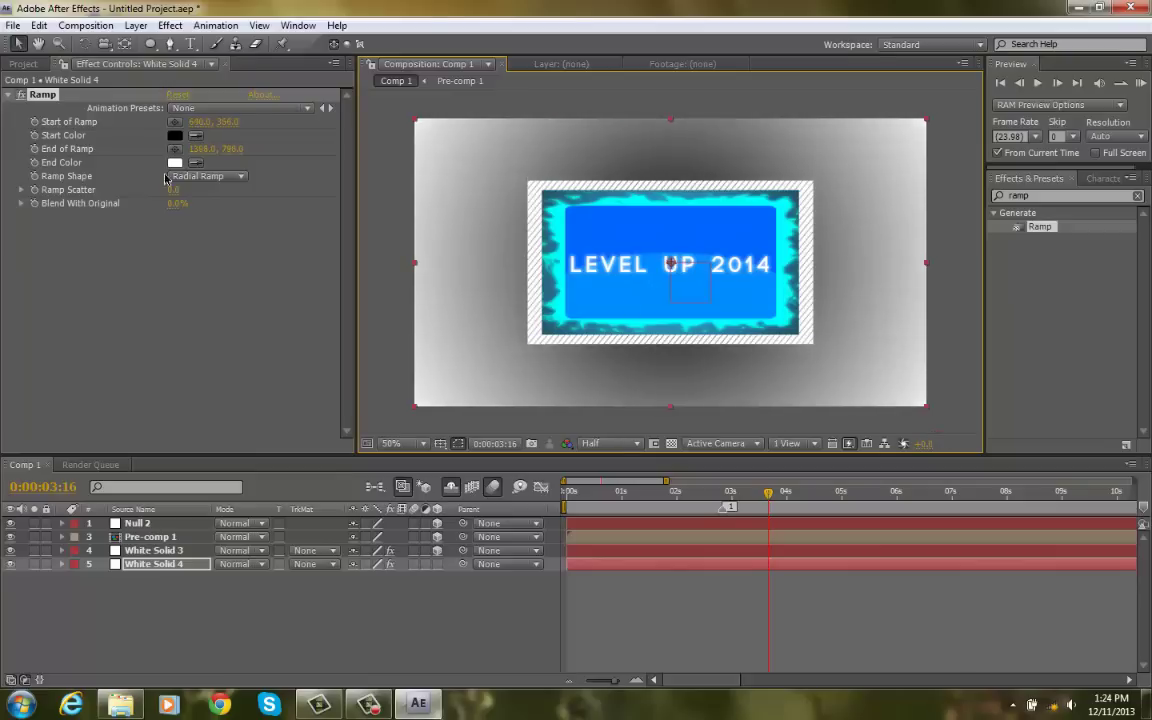
Step: Set the ramp's Start Color to pure red, FF0000
{"action": "left_click", "coordinate": [174, 136]}
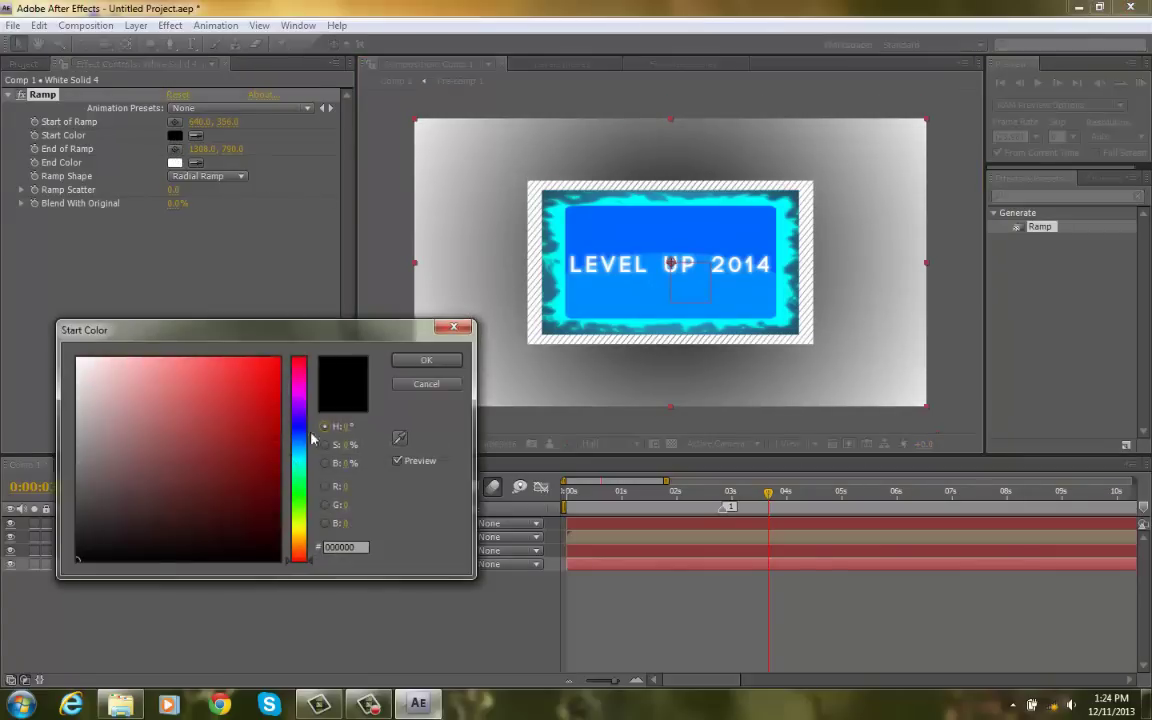
{"action": "left_click", "coordinate": [302, 376]}
{"action": "left_click", "coordinate": [287, 365]}
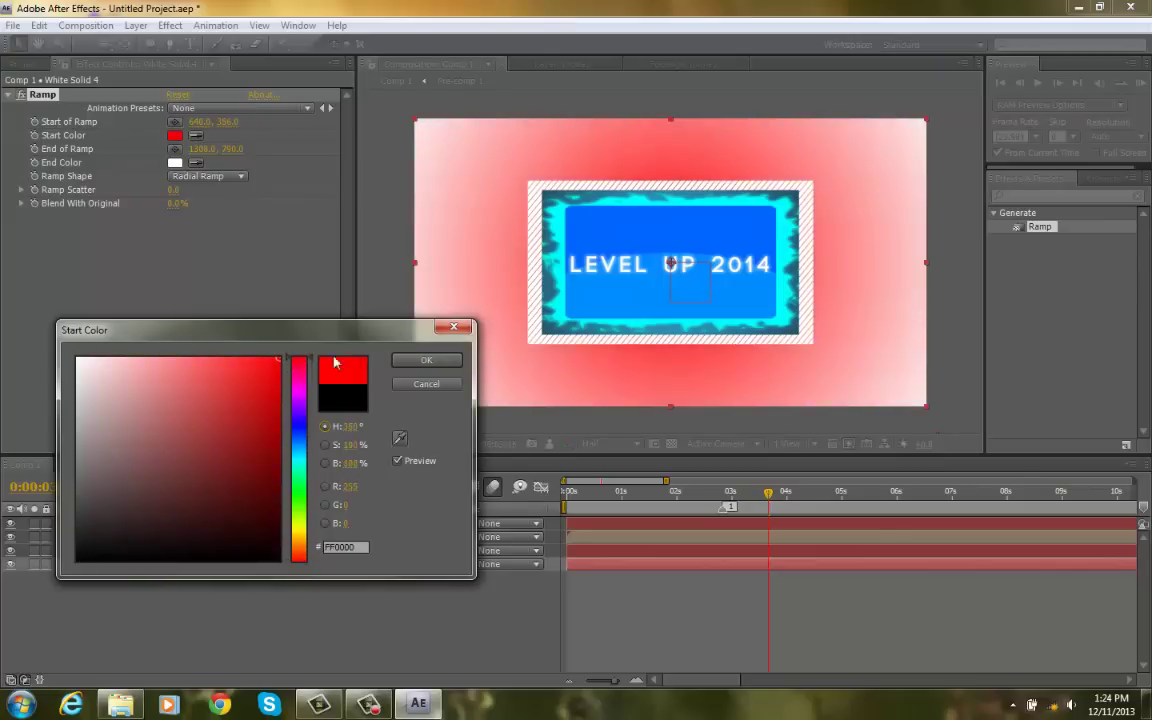
{"action": "left_click", "coordinate": [424, 360]}
Step: Set the ramp's End Color to black, 000000
{"action": "left_click", "coordinate": [176, 163]}
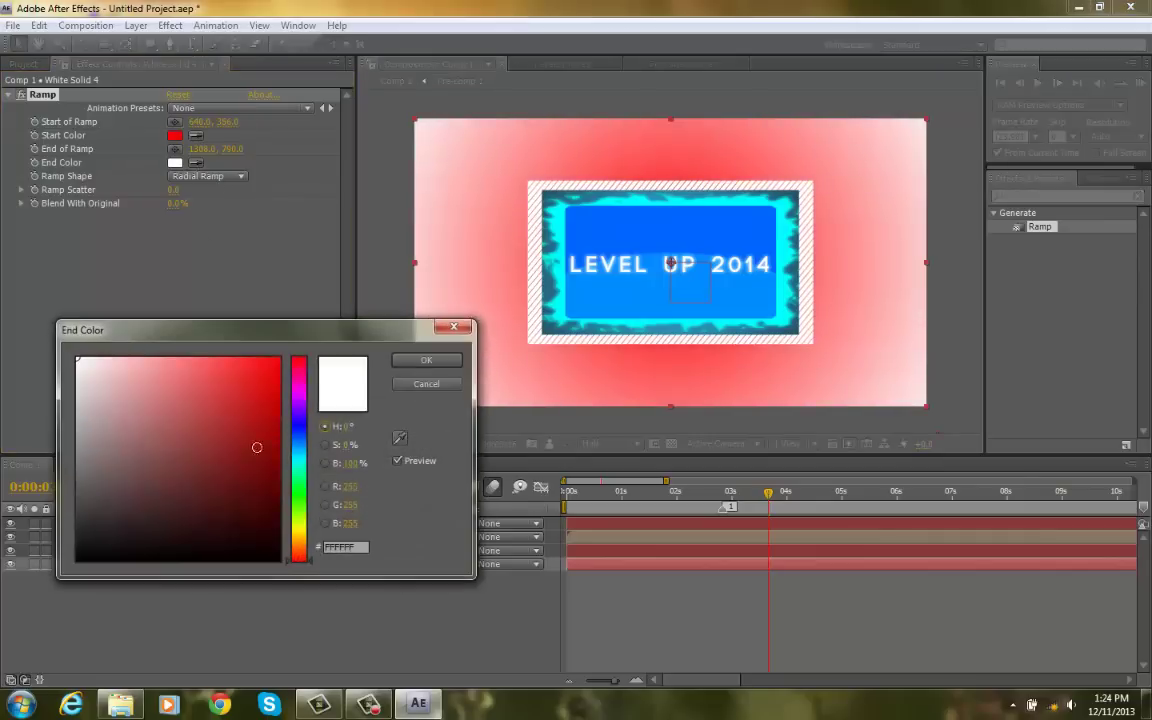
{"action": "left_click_drag", "start_coordinate": [257, 447], "coordinate": [6, 615]}
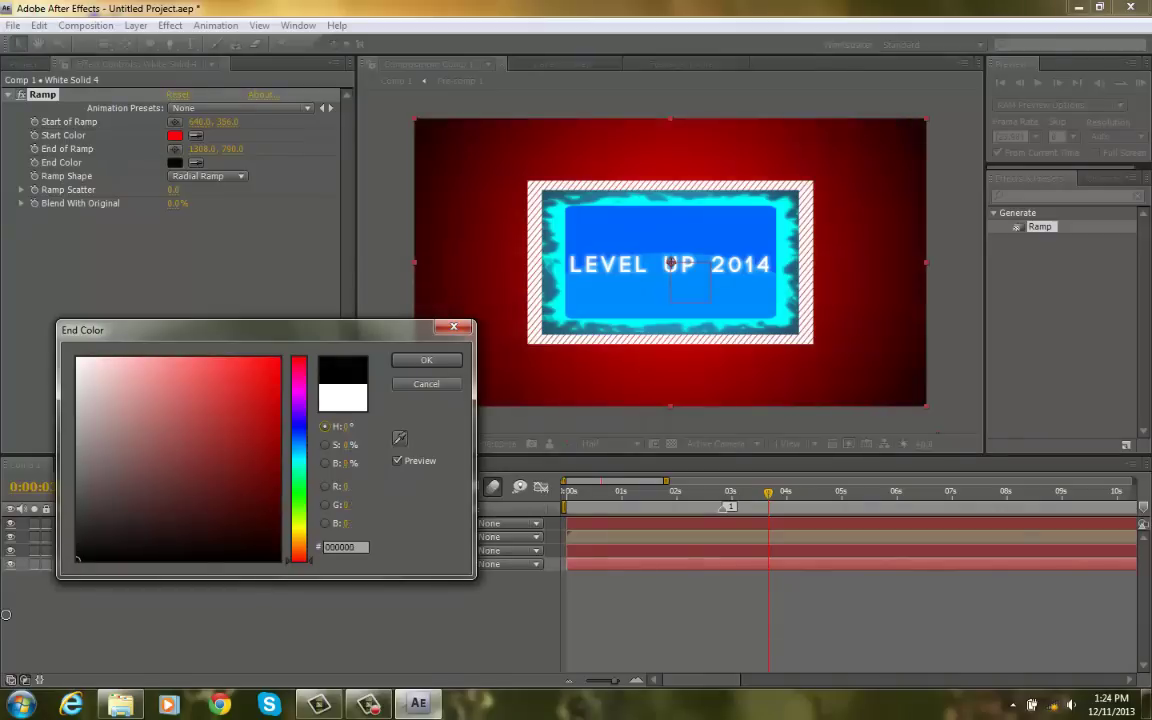
{"action": "left_click", "coordinate": [429, 362]}
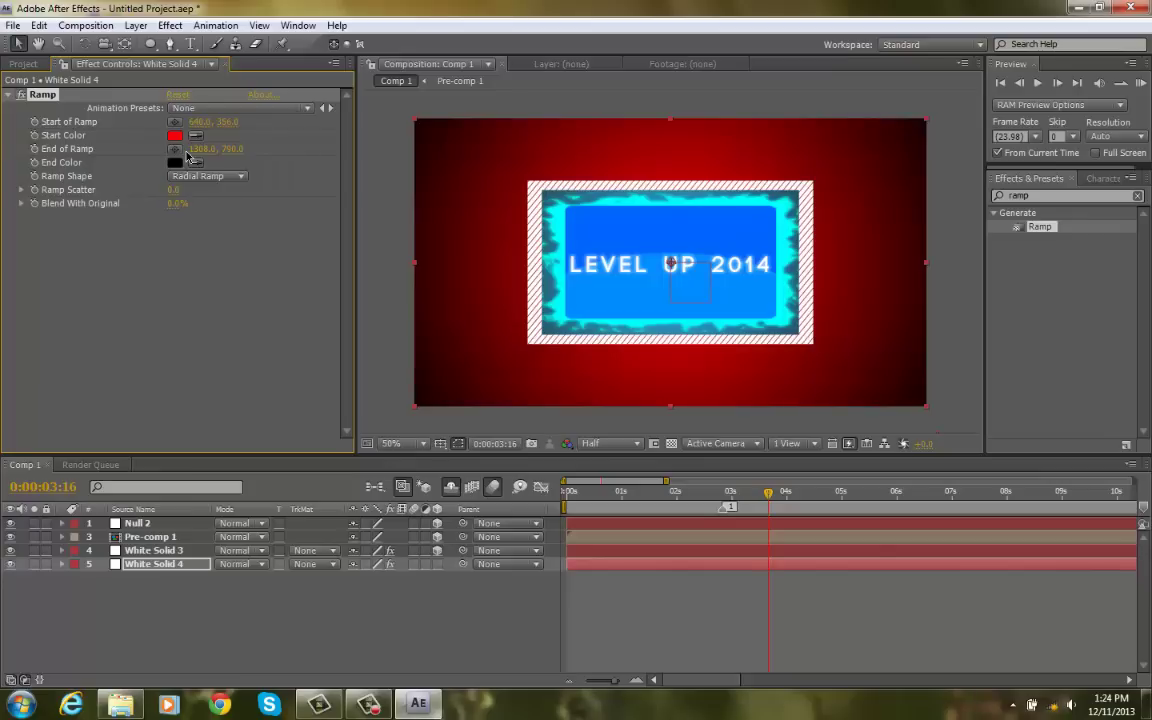
Step: Try green, cyan and violet hues for the ramp's Start Color and settle on a muted light purple, about 986DD8
{"action": "left_click", "coordinate": [175, 136]}
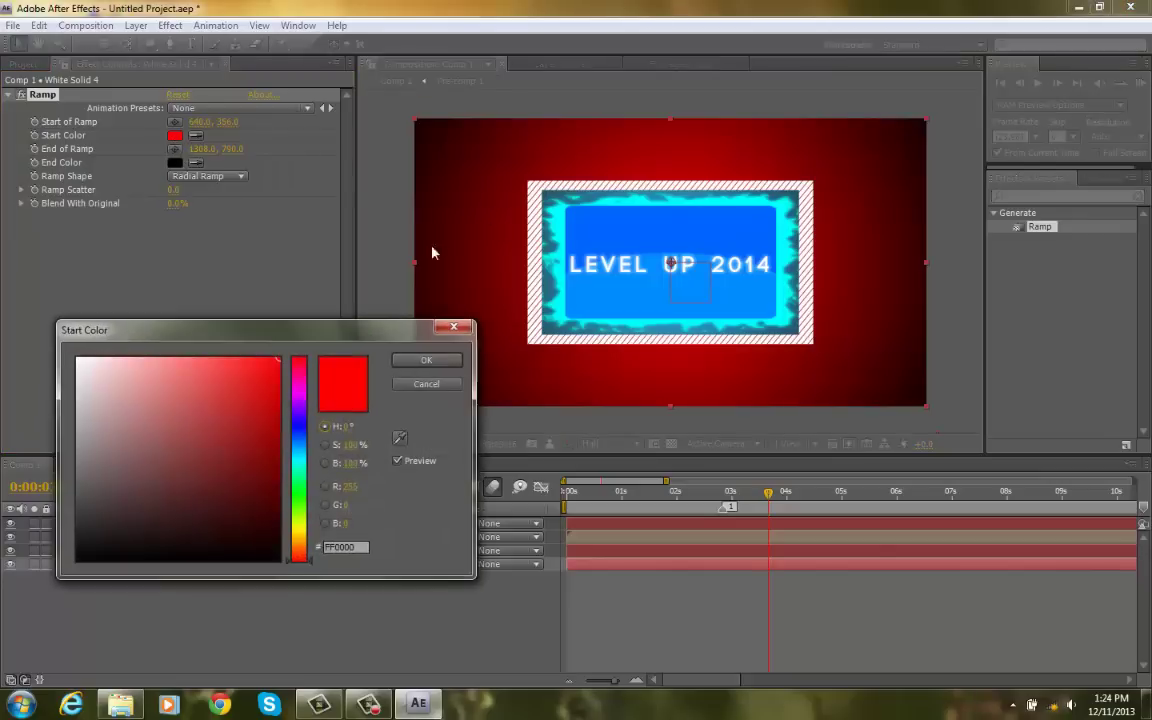
{"action": "left_click_drag", "start_coordinate": [304, 446], "coordinate": [301, 475]}
{"action": "mouse_move", "coordinate": [230, 410]}
{"action": "left_mouse_down"}
{"action": "mouse_move", "coordinate": [224, 388]}
{"action": "mouse_move", "coordinate": [205, 401]}
{"action": "mouse_move", "coordinate": [231, 361]}
{"action": "left_mouse_up"}
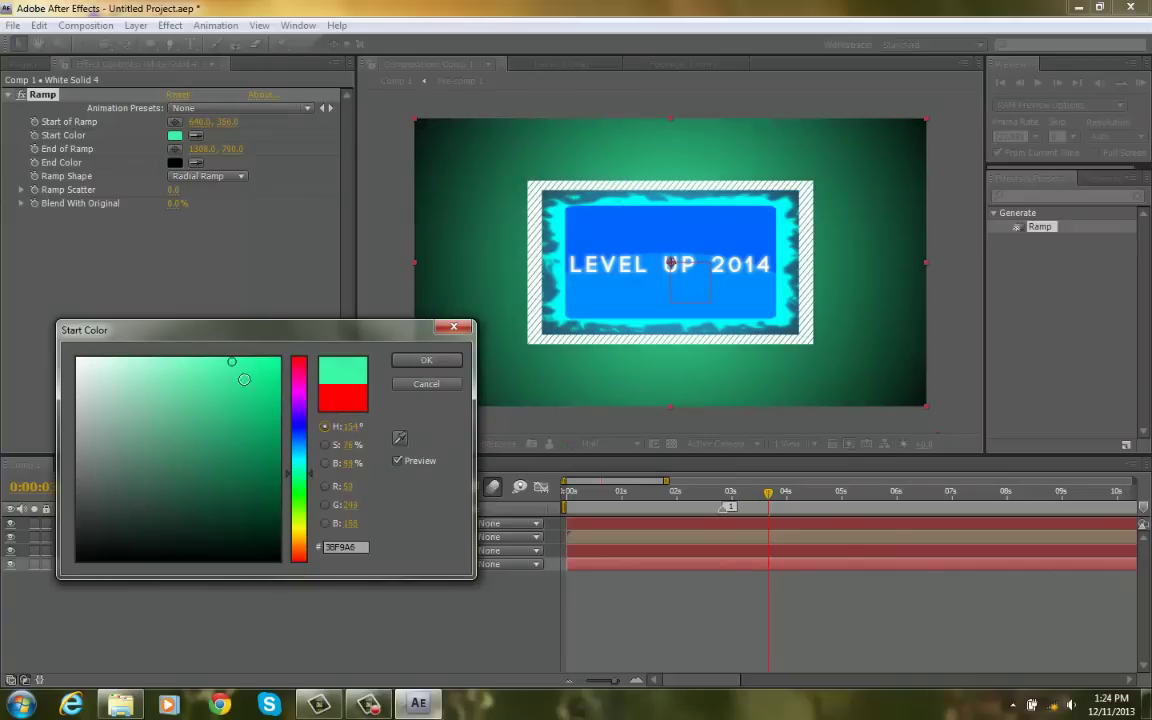
{"action": "left_click_drag", "start_coordinate": [298, 473], "coordinate": [298, 527]}
{"action": "mouse_move", "coordinate": [241, 461]}
{"action": "left_mouse_down"}
{"action": "mouse_move", "coordinate": [244, 432]}
{"action": "mouse_move", "coordinate": [296, 383]}
{"action": "mouse_move", "coordinate": [290, 370]}
{"action": "left_mouse_up"}
{"action": "left_click", "coordinate": [304, 460]}
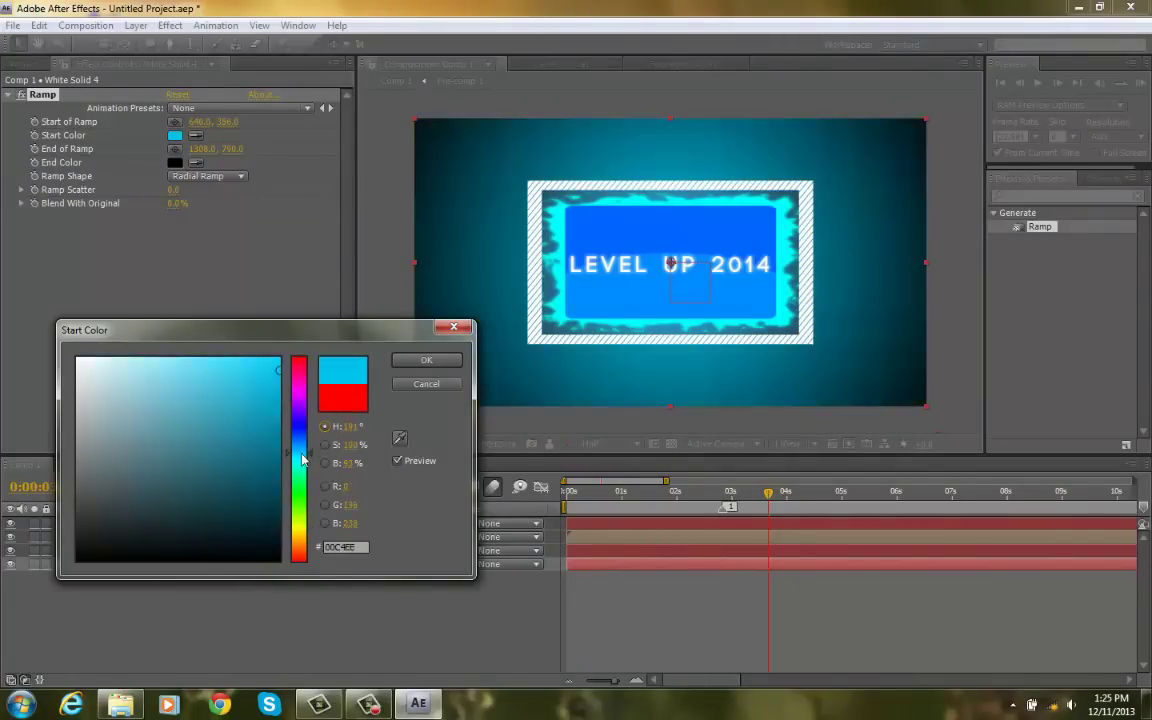
{"action": "left_click_drag", "start_coordinate": [301, 454], "coordinate": [303, 461]}
{"action": "mouse_move", "coordinate": [226, 424]}
{"action": "left_mouse_down"}
{"action": "mouse_move", "coordinate": [226, 383]}
{"action": "mouse_move", "coordinate": [256, 352]}
{"action": "left_mouse_up"}
{"action": "left_click", "coordinate": [295, 415]}
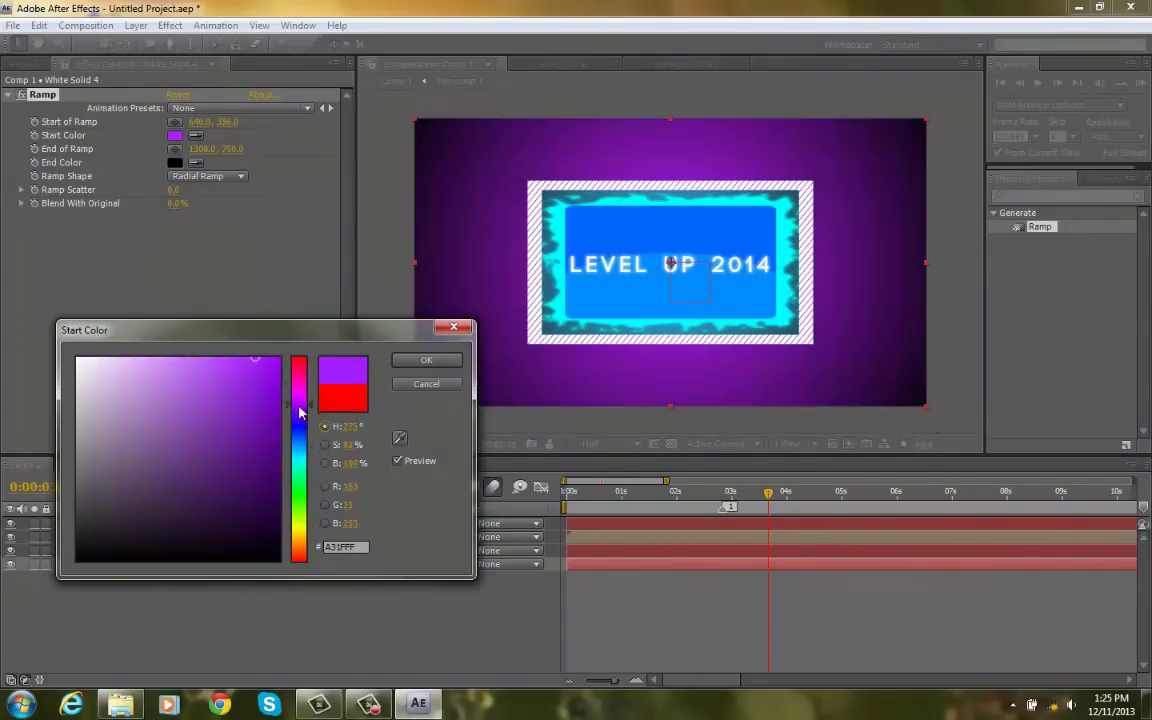
{"action": "mouse_move", "coordinate": [268, 402]}
{"action": "left_mouse_down"}
{"action": "mouse_move", "coordinate": [253, 390]}
{"action": "mouse_move", "coordinate": [311, 421]}
{"action": "left_mouse_up"}
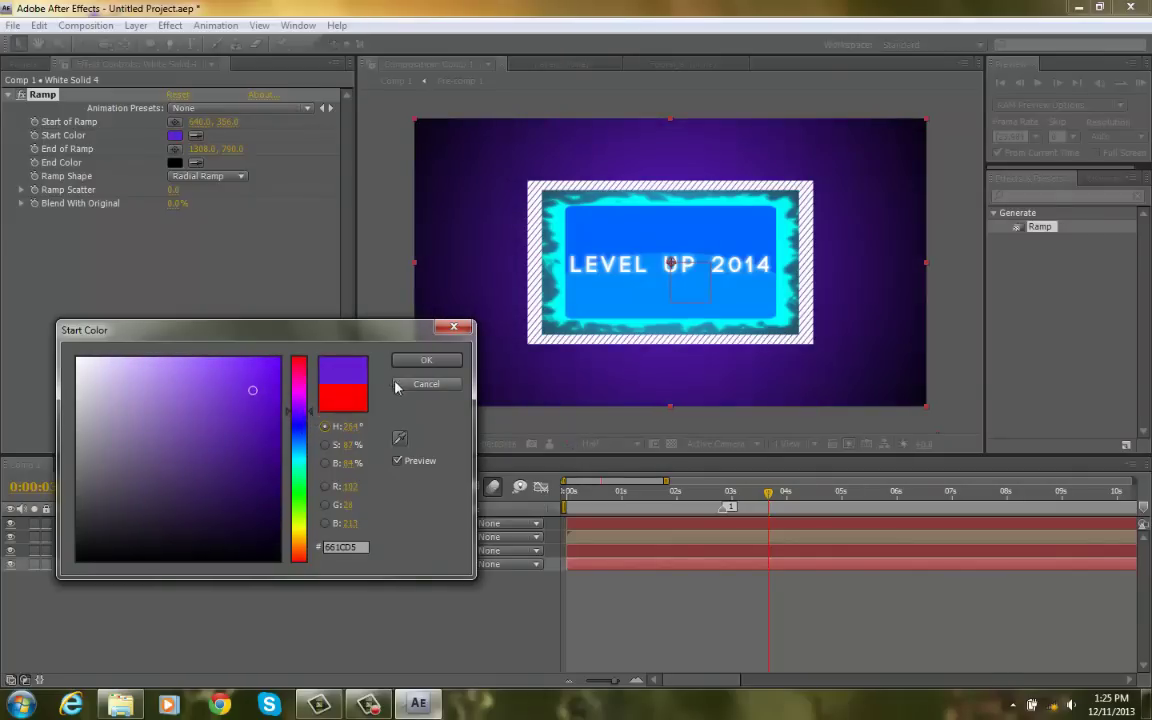
{"action": "mouse_move", "coordinate": [239, 391]}
{"action": "left_mouse_down"}
{"action": "mouse_move", "coordinate": [193, 381]}
{"action": "mouse_move", "coordinate": [178, 391]}
{"action": "left_mouse_up"}
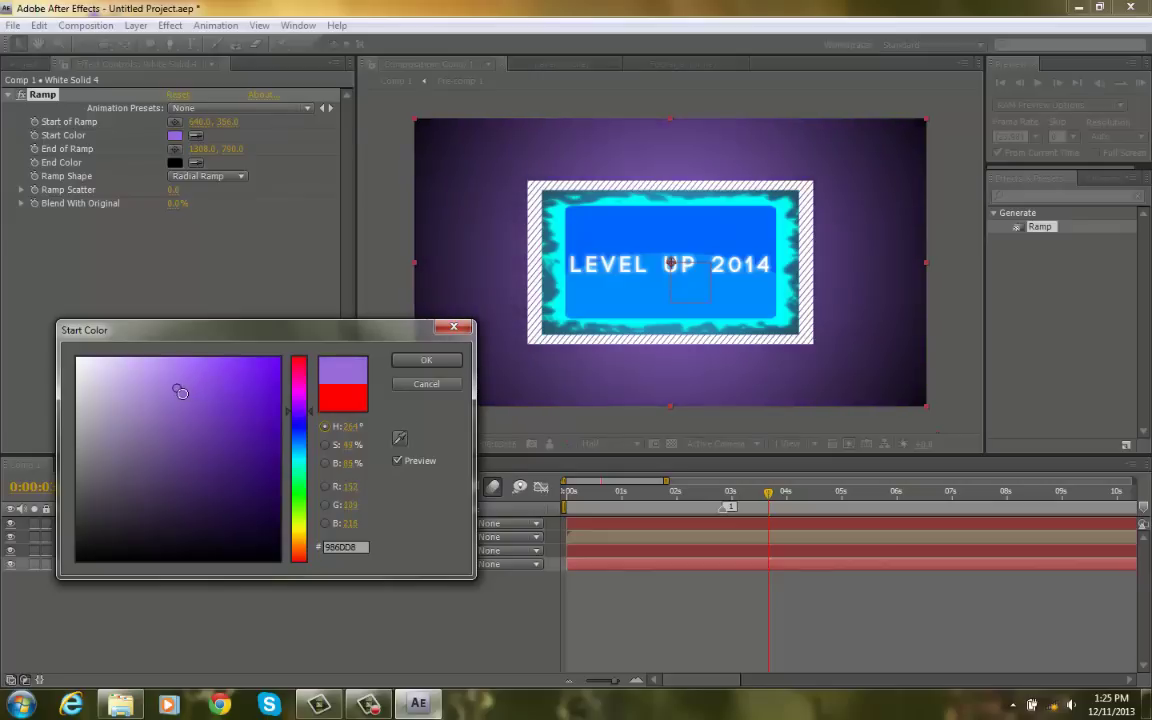
{"action": "left_click", "coordinate": [426, 361]}
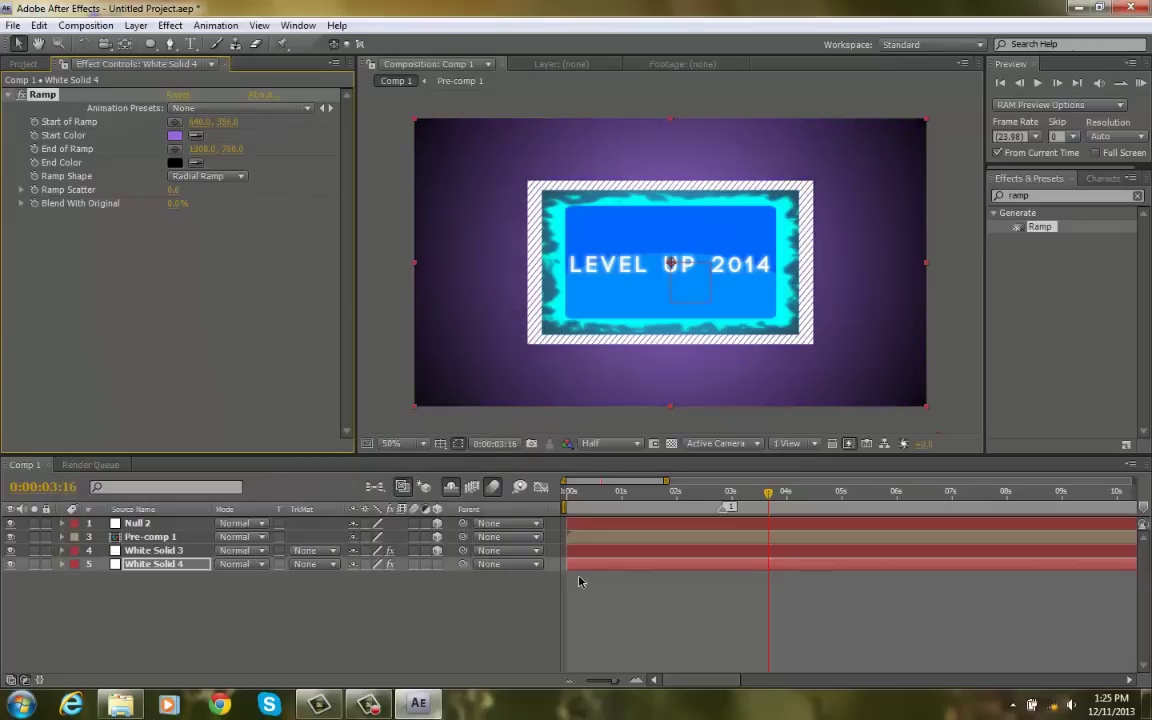
Step: Try the Color Dodge blending mode on the striped border layer White Solid 3
{"action": "left_click", "coordinate": [150, 550]}
{"action": "right_click", "coordinate": [137, 553]}
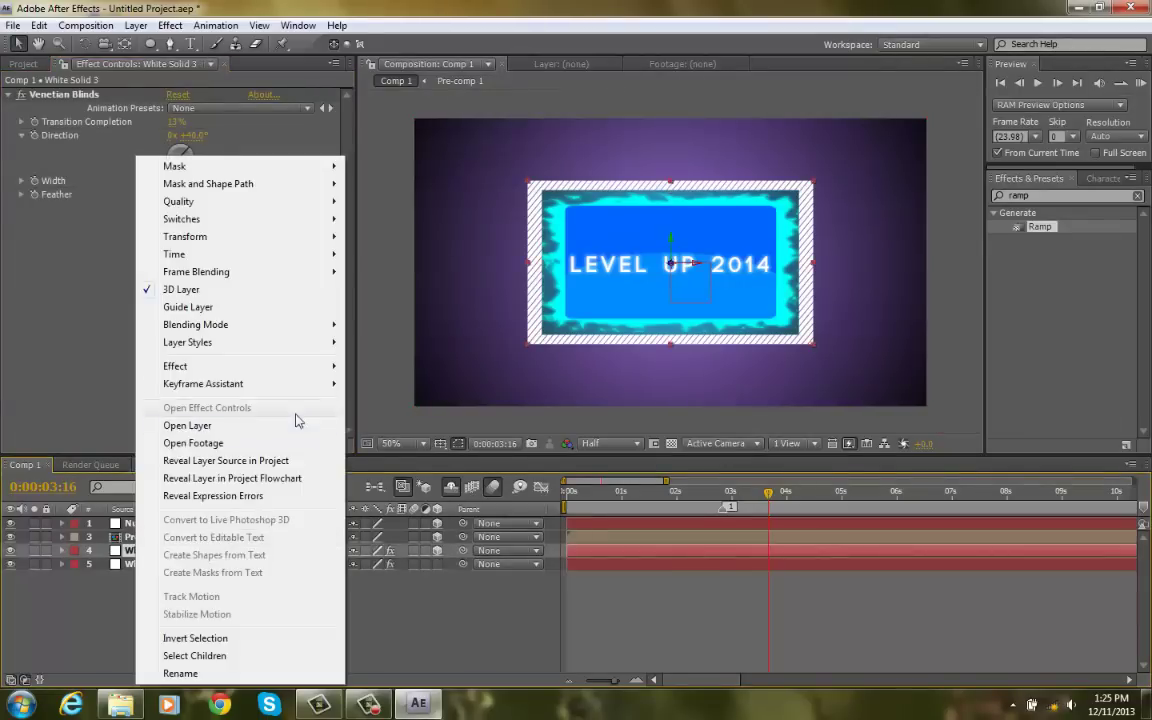
{"action": "mouse_move", "coordinate": [303, 325]}
{"action": "left_click", "coordinate": [381, 572]}
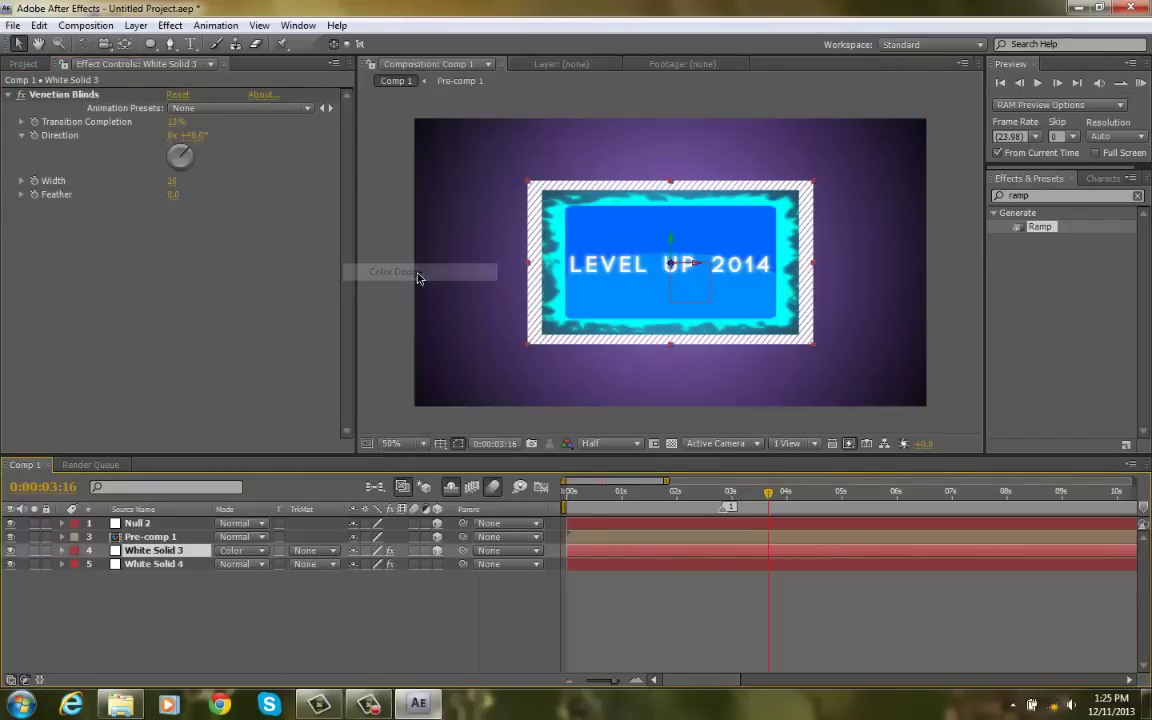
Step: Set White Solid 3's blending mode to Overlay and scrub through the camera pull-back to check the border
{"action": "right_click", "coordinate": [181, 549]}
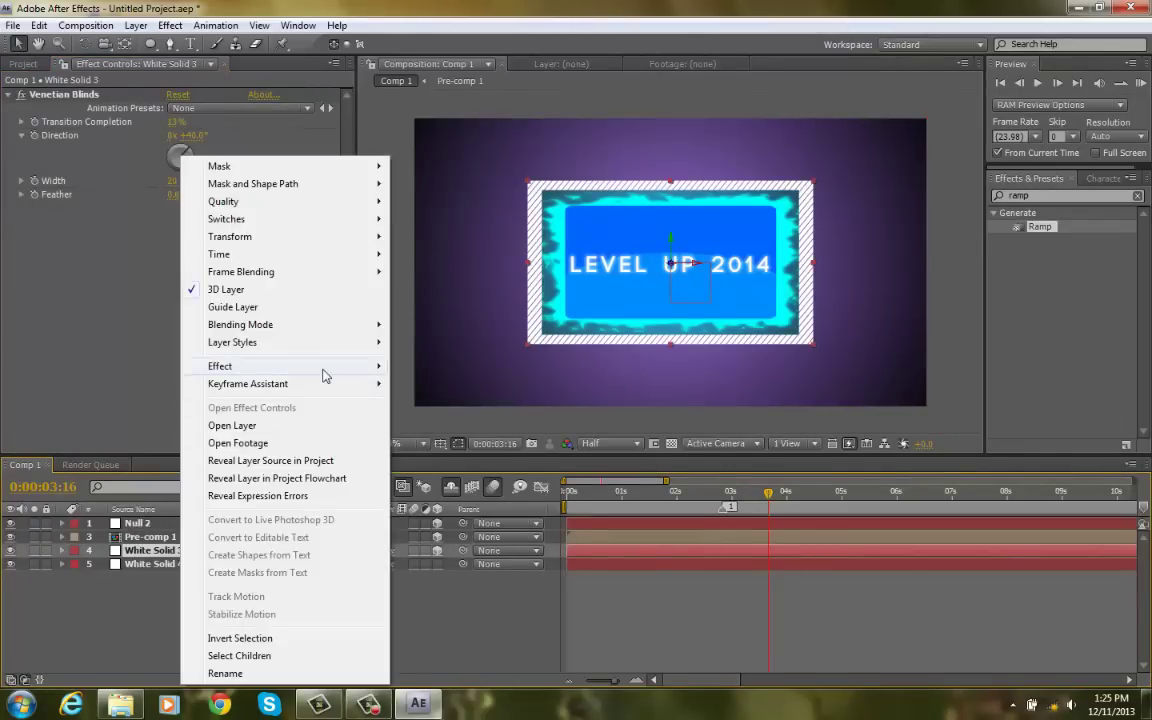
{"action": "mouse_move", "coordinate": [300, 324]}
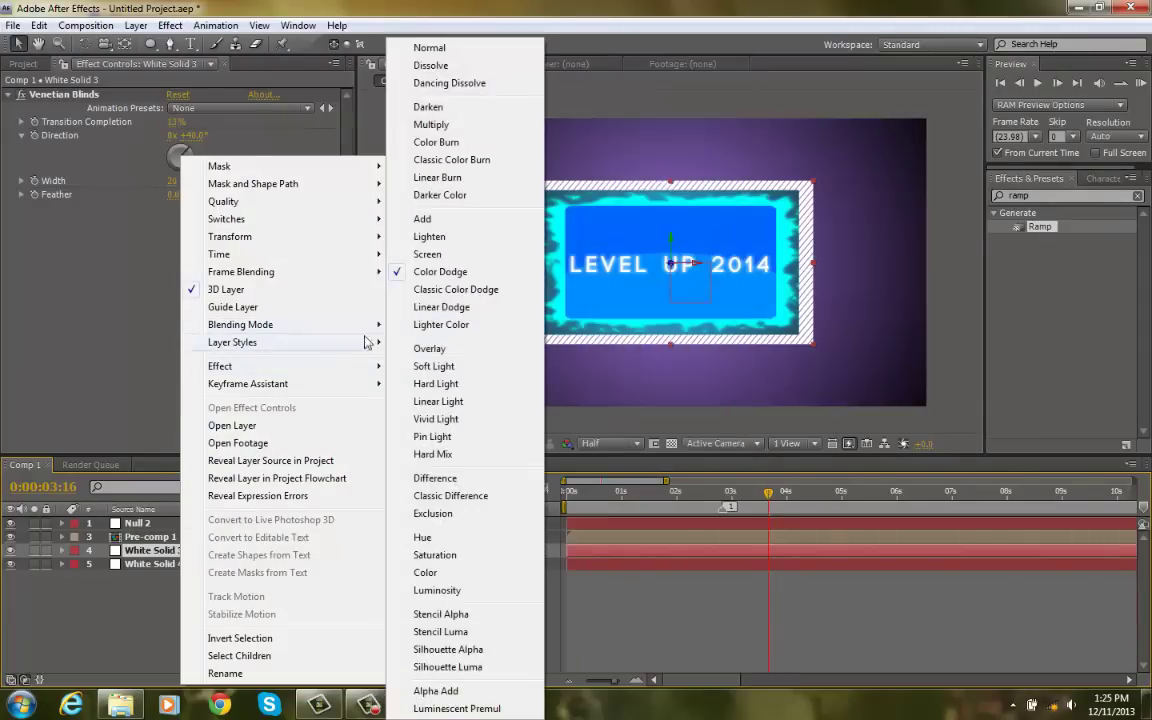
{"action": "left_click", "coordinate": [402, 352]}
{"action": "left_click", "coordinate": [722, 625]}
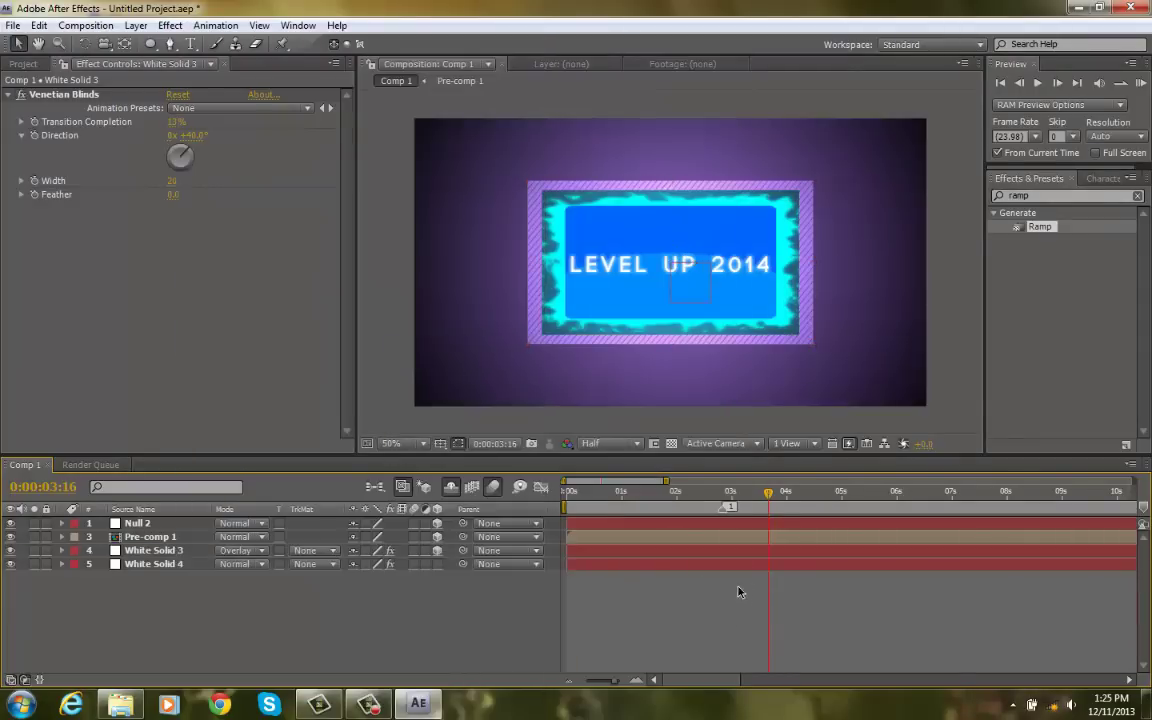
{"action": "mouse_move", "coordinate": [768, 494]}
{"action": "left_mouse_down"}
{"action": "mouse_move", "coordinate": [666, 494]}
{"action": "mouse_move", "coordinate": [828, 494]}
{"action": "mouse_move", "coordinate": [592, 499]}
{"action": "mouse_move", "coordinate": [720, 499]}
{"action": "mouse_move", "coordinate": [763, 517]}
{"action": "left_mouse_up"}
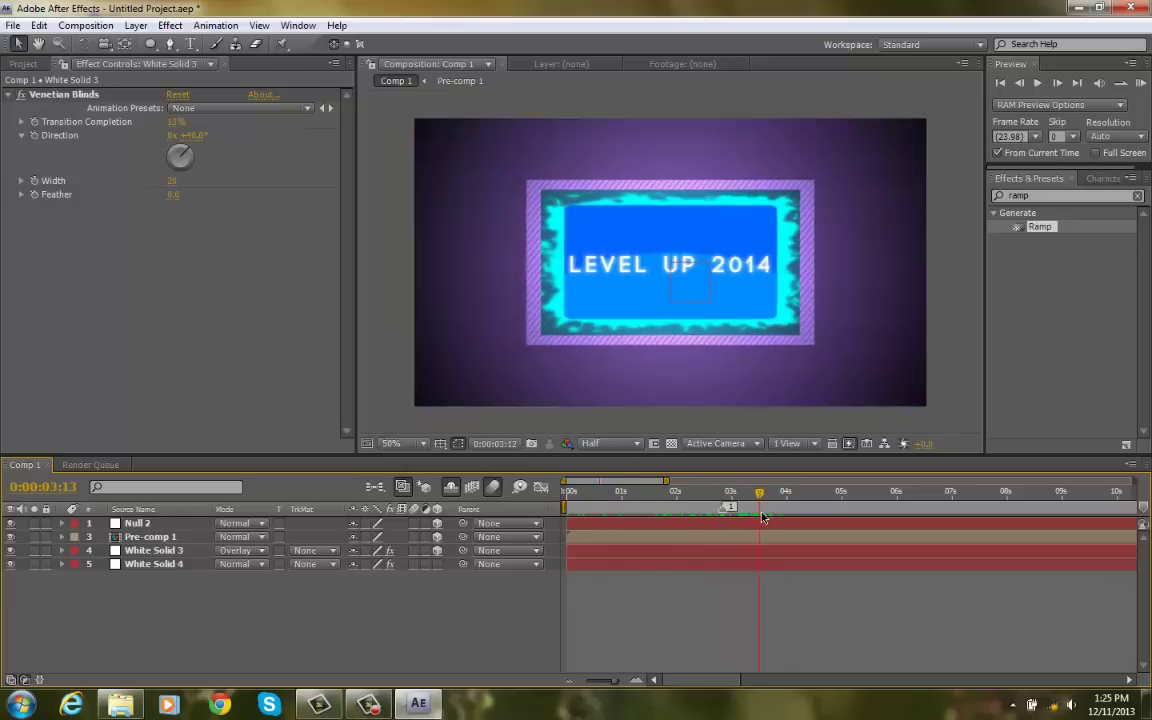
Step: Rename the Null 2 layer as Camera 2
{"action": "left_click", "coordinate": [158, 525]}
{"action": "key", "text": "Return"}
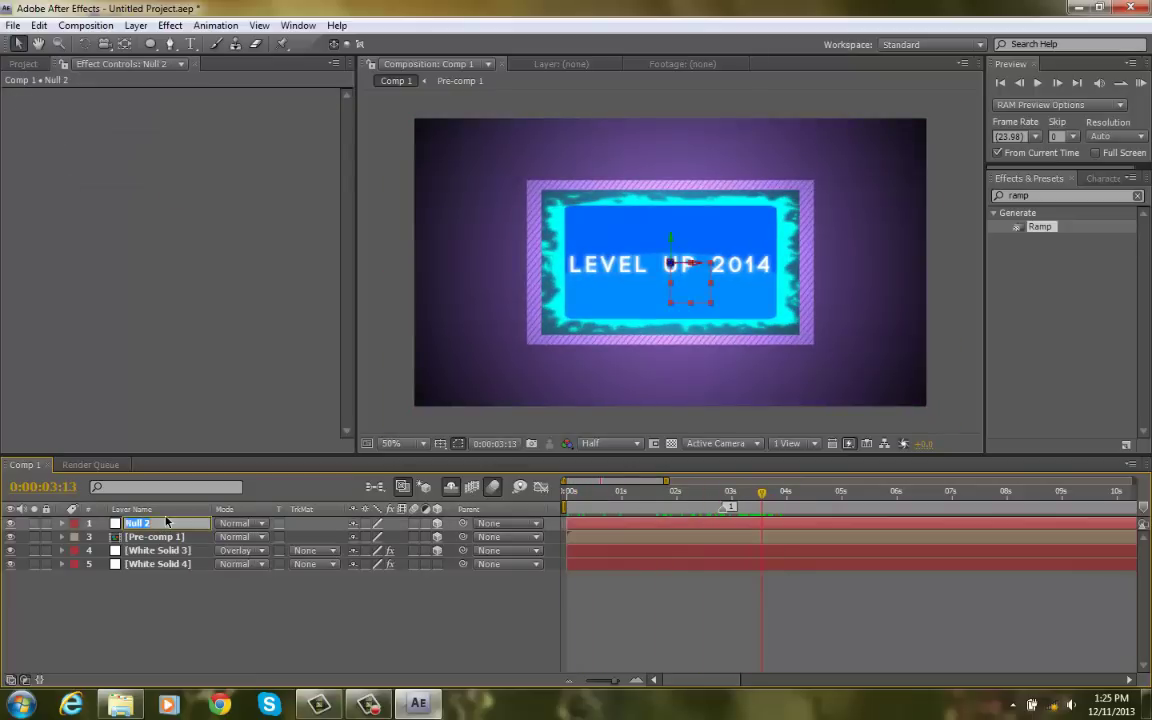
{"action": "type", "text": "Camera"}
{"action": "key", "text": "Return"}
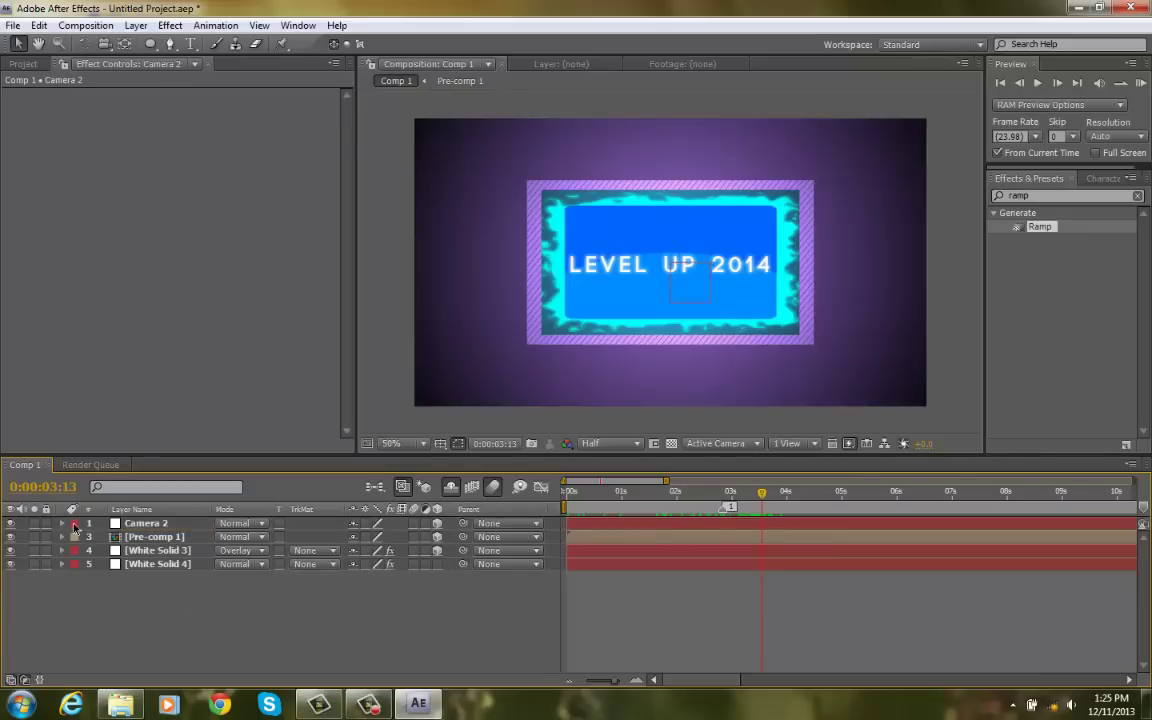
Step: Expand Camera 2's transform properties and add a Z Rotation keyframe at 0:00:03:16, in line with the second Position keyframe
{"action": "left_click", "coordinate": [62, 524]}
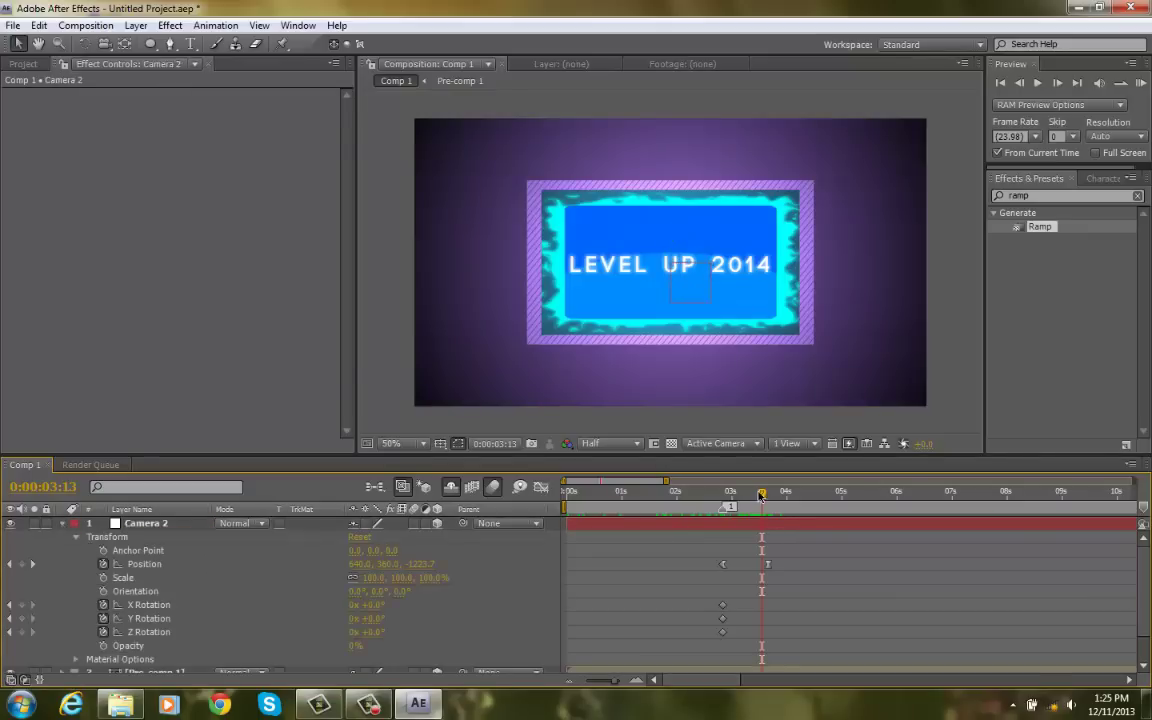
{"action": "left_click_drag", "start_coordinate": [761, 497], "coordinate": [803, 510]}
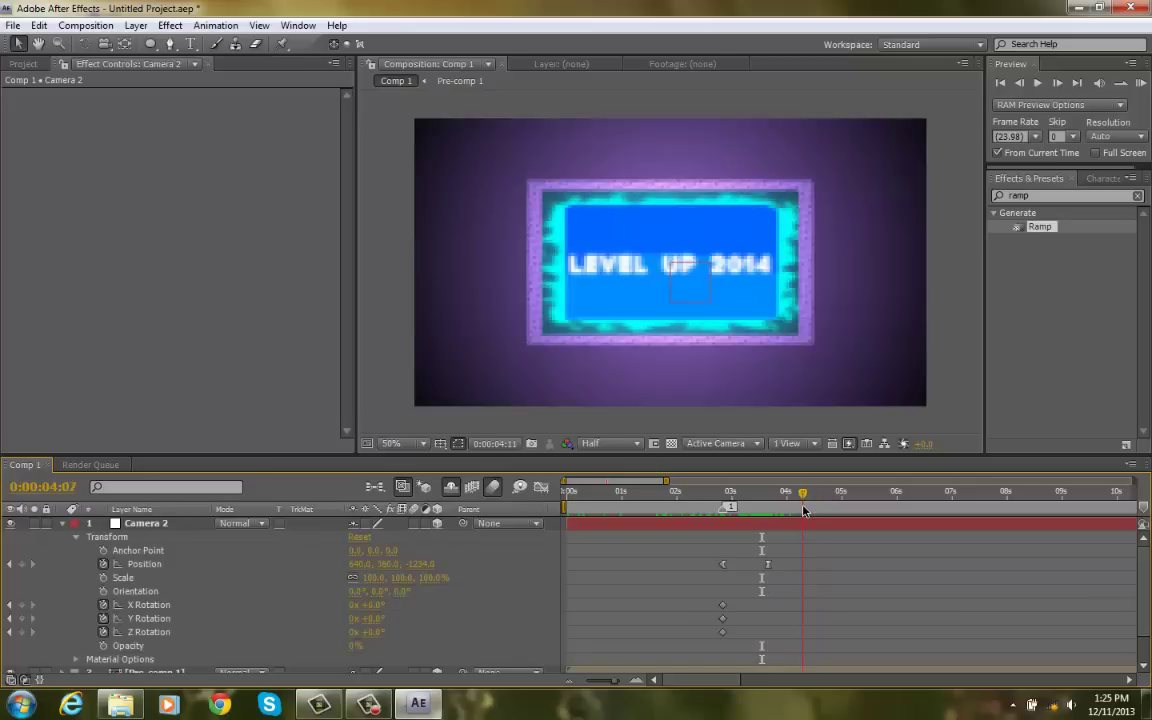
{"action": "key", "text": "j"}
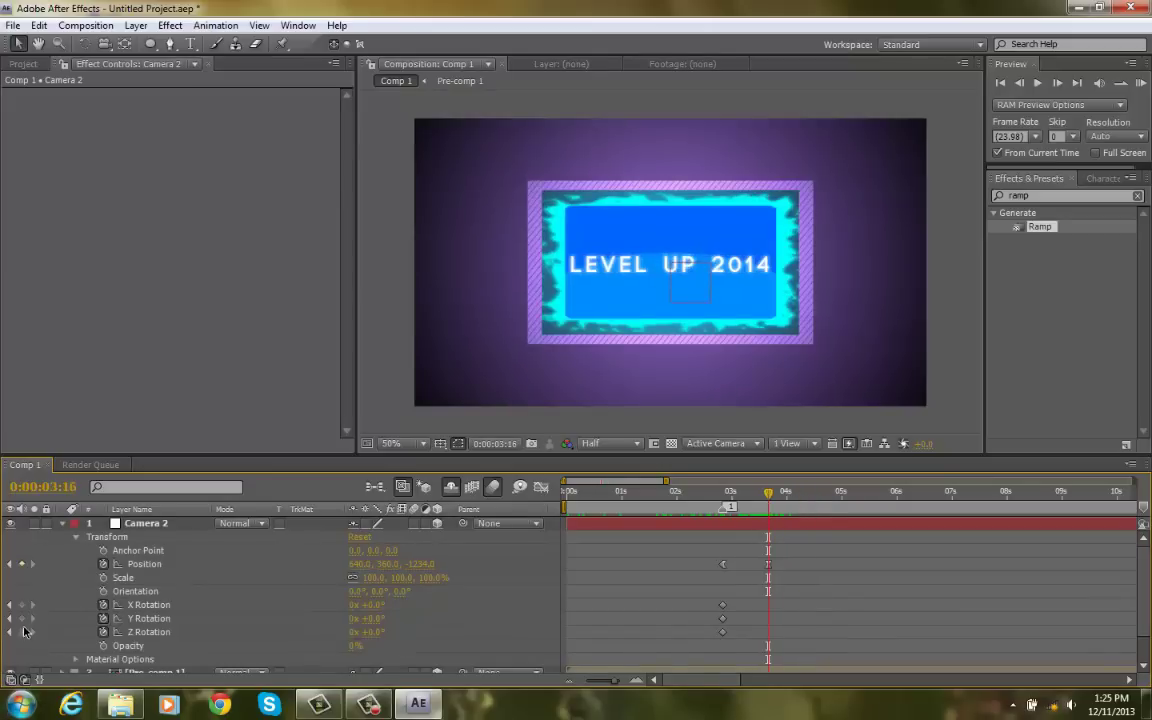
{"action": "left_click", "coordinate": [22, 632]}
Step: At 0:00:04:18, keyframe Camera 2's Z Position at about -2352 and its Z Rotation at about 24.8°
{"action": "left_click_drag", "start_coordinate": [782, 503], "coordinate": [832, 505]}
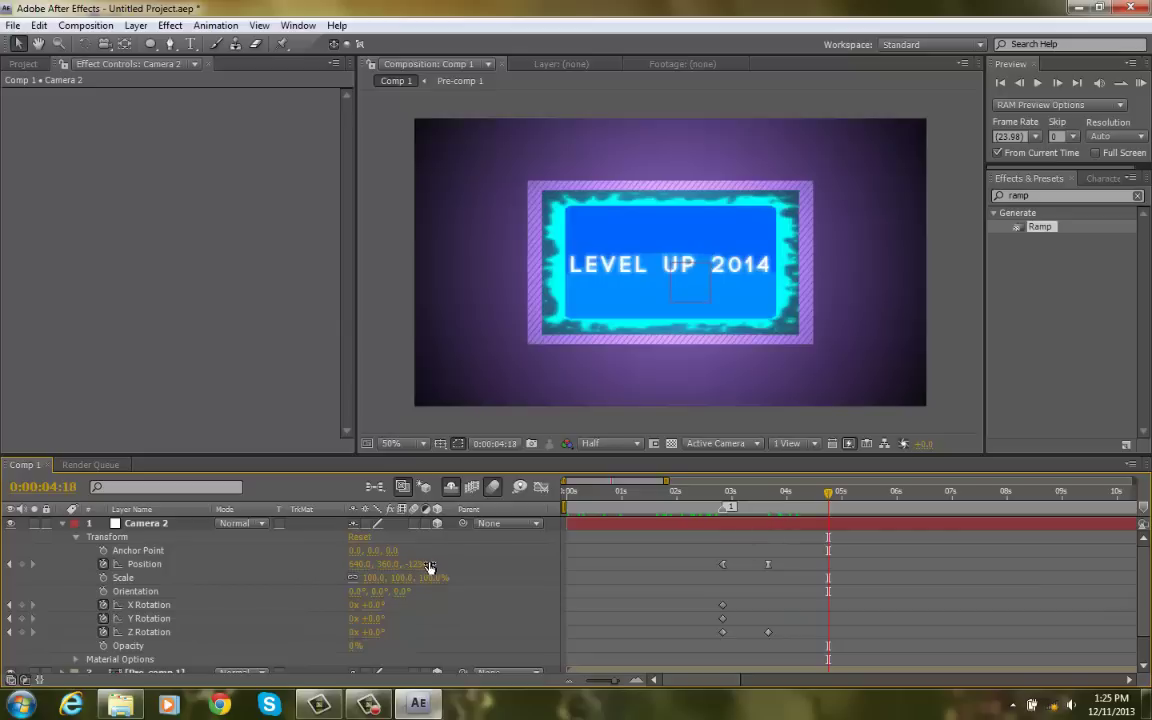
{"action": "left_click_drag", "start_coordinate": [430, 566], "coordinate": [158, 590]}
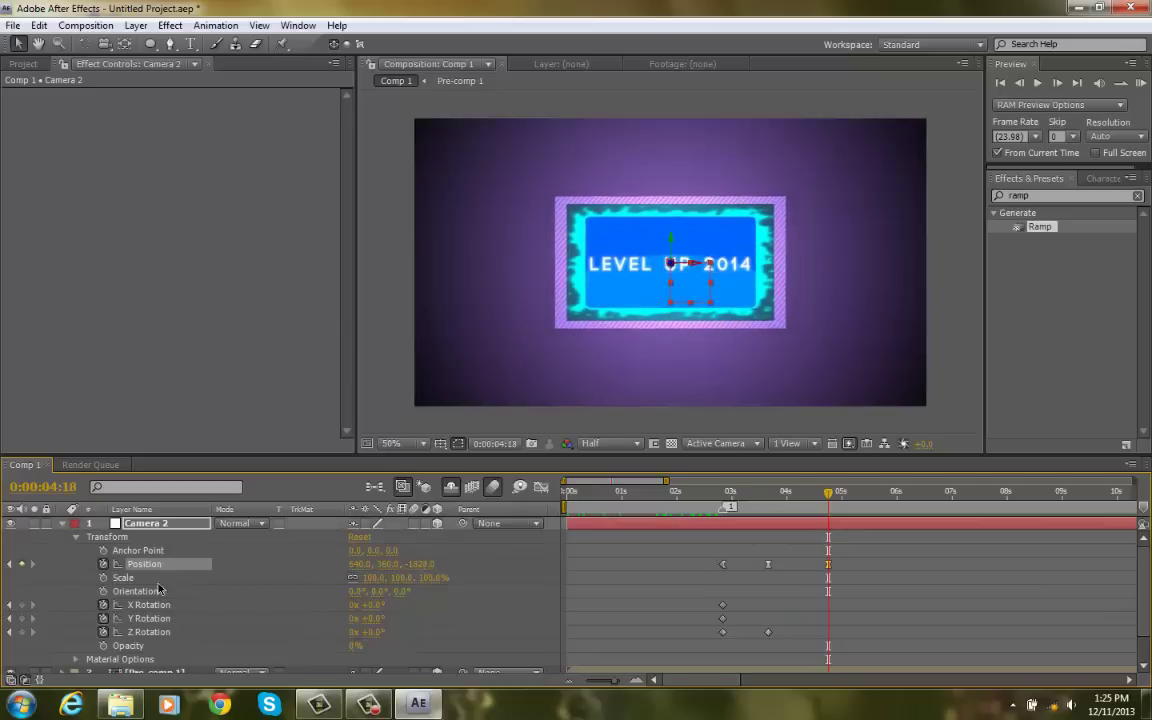
{"action": "left_click_drag", "start_coordinate": [424, 568], "coordinate": [63, 591]}
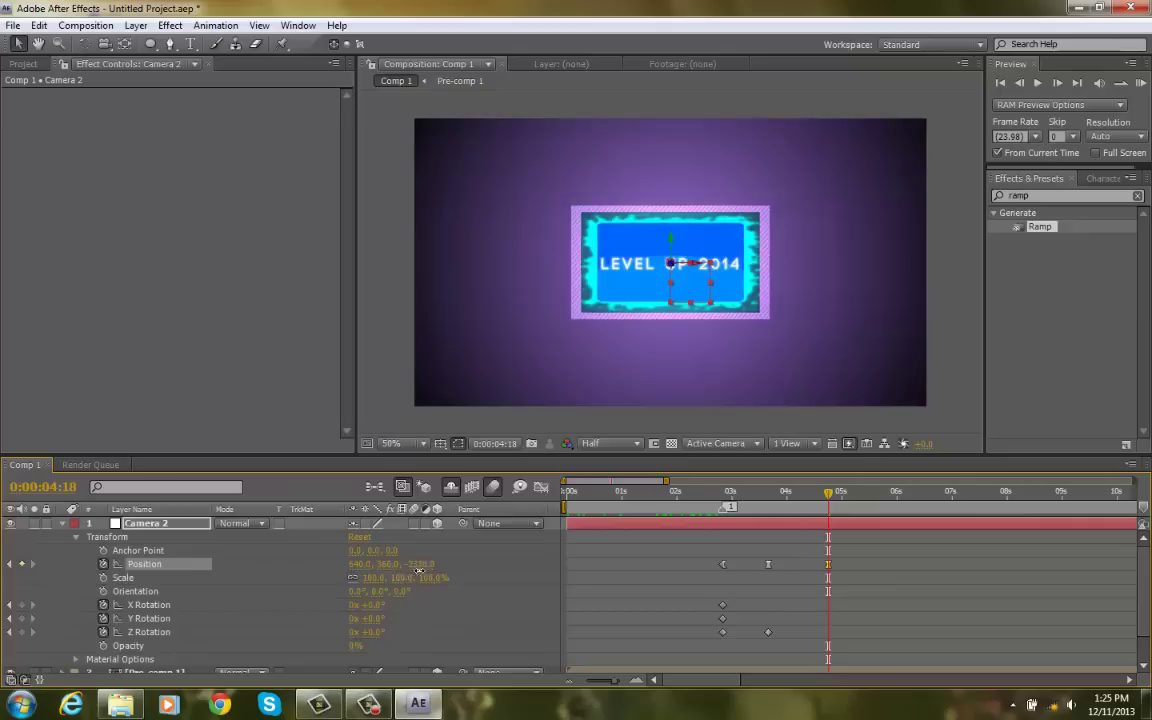
{"action": "left_click_drag", "start_coordinate": [419, 568], "coordinate": [403, 578]}
{"action": "left_click_drag", "start_coordinate": [364, 632], "coordinate": [388, 632]}
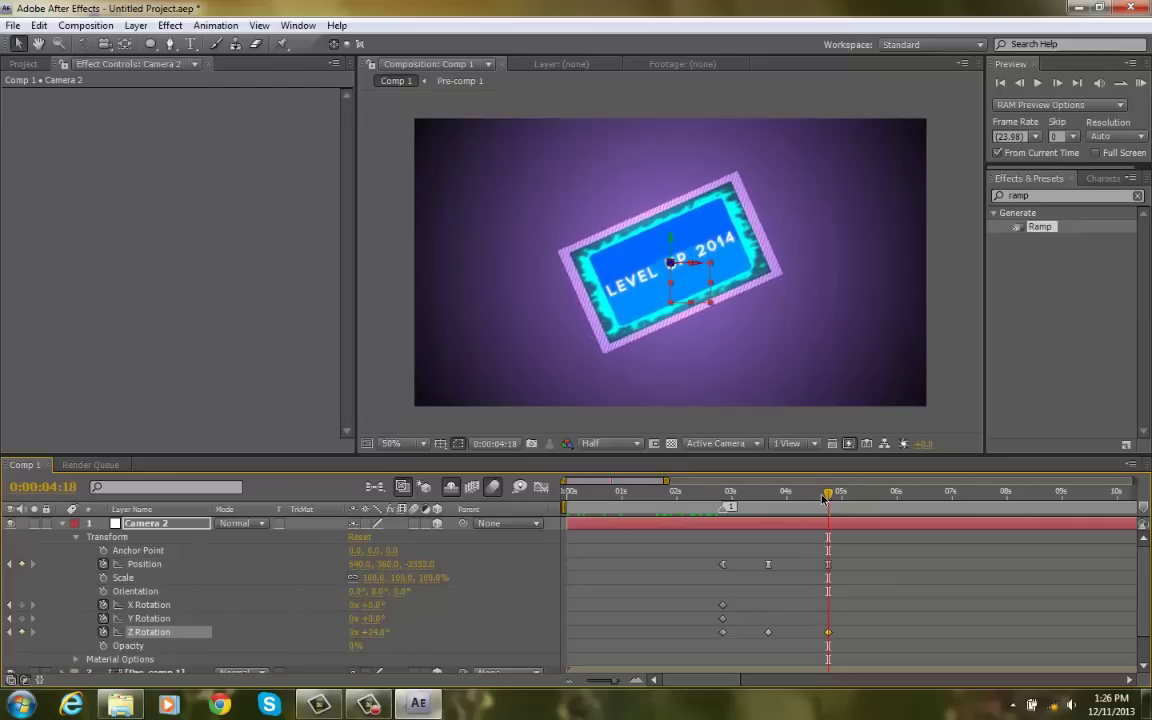
Step: Apply Easy Ease to Camera 2's Z Rotation keyframes at 0:00:03:16 and 0:00:04:18 in the Graph Editor
{"action": "left_click_drag", "start_coordinate": [826, 497], "coordinate": [762, 497]}
{"action": "left_click_drag", "start_coordinate": [755, 615], "coordinate": [835, 640]}
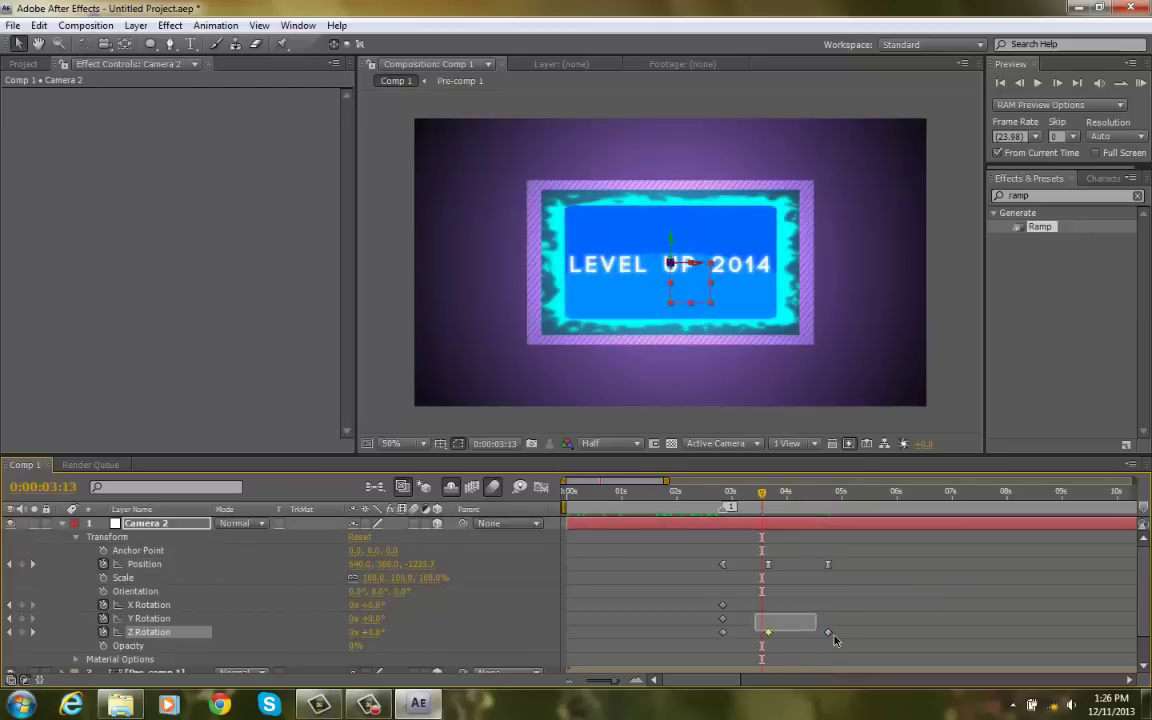
{"action": "key", "text": "shift+F3"}
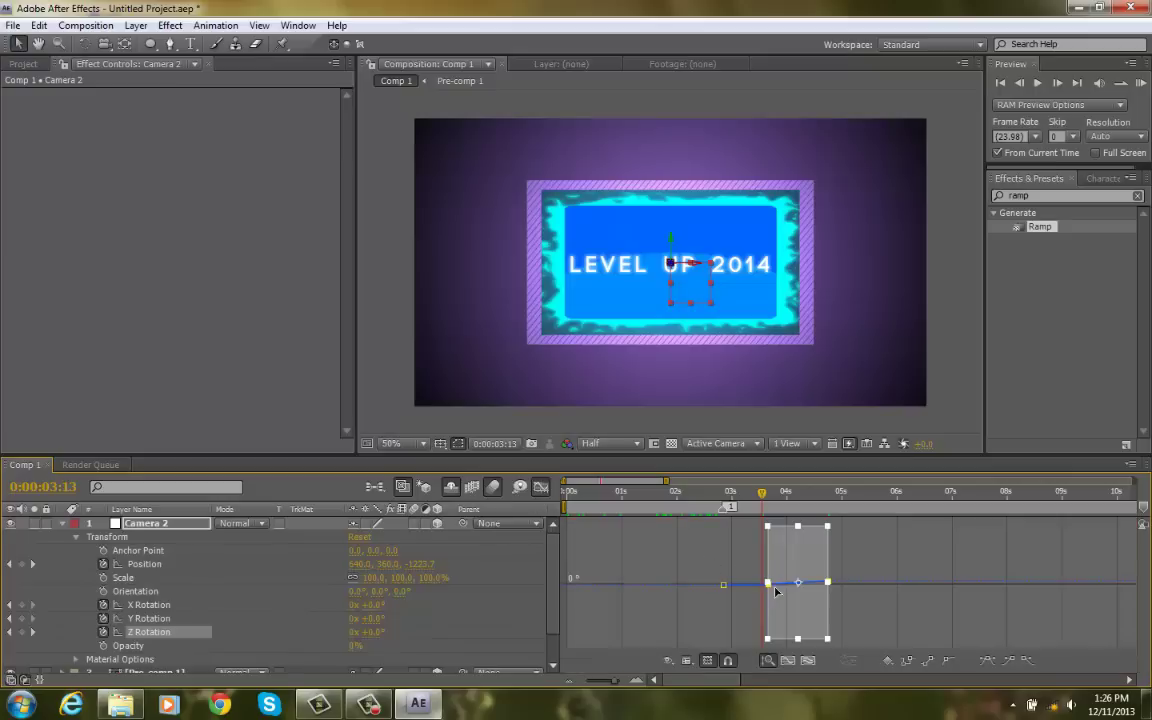
{"action": "left_click", "coordinate": [1007, 661]}
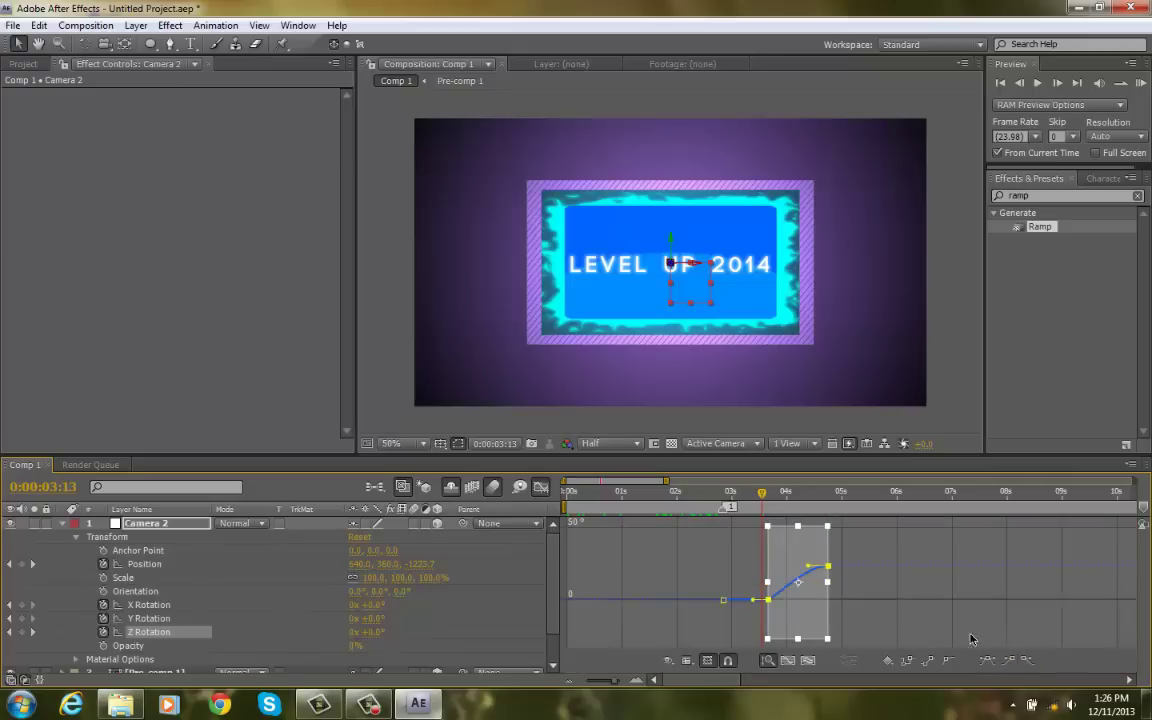
{"action": "key", "text": "ctrl+z"}
{"action": "left_click", "coordinate": [1009, 661]}
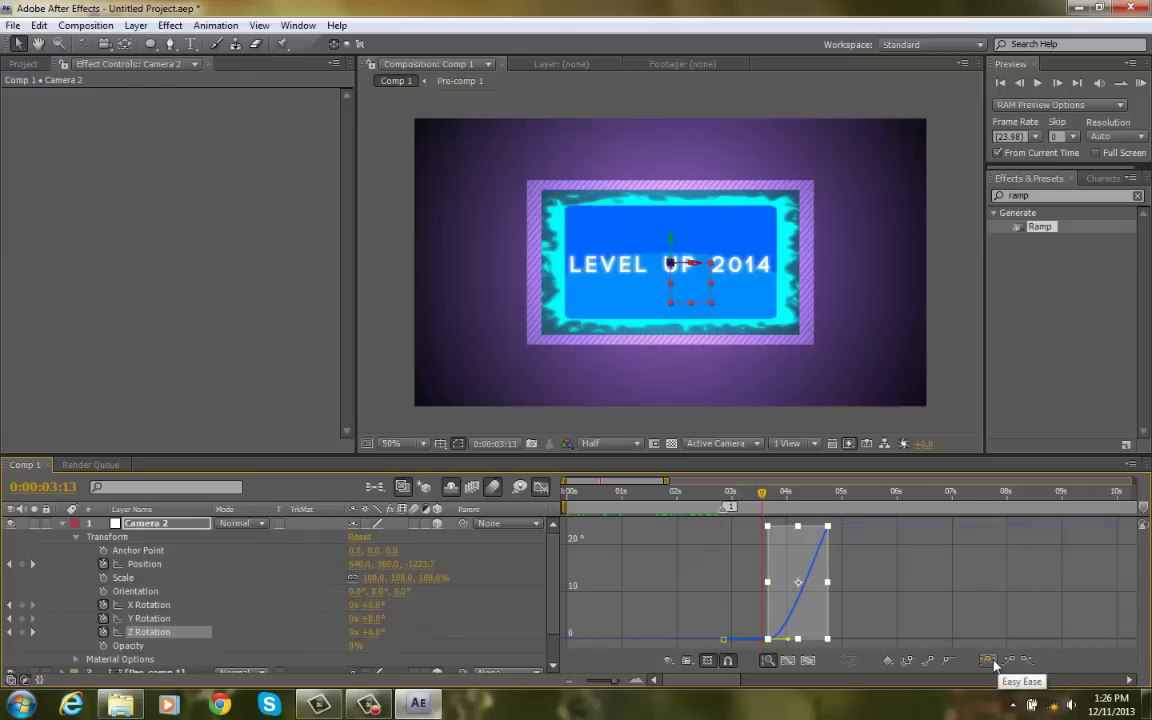
{"action": "left_click", "coordinate": [993, 662]}
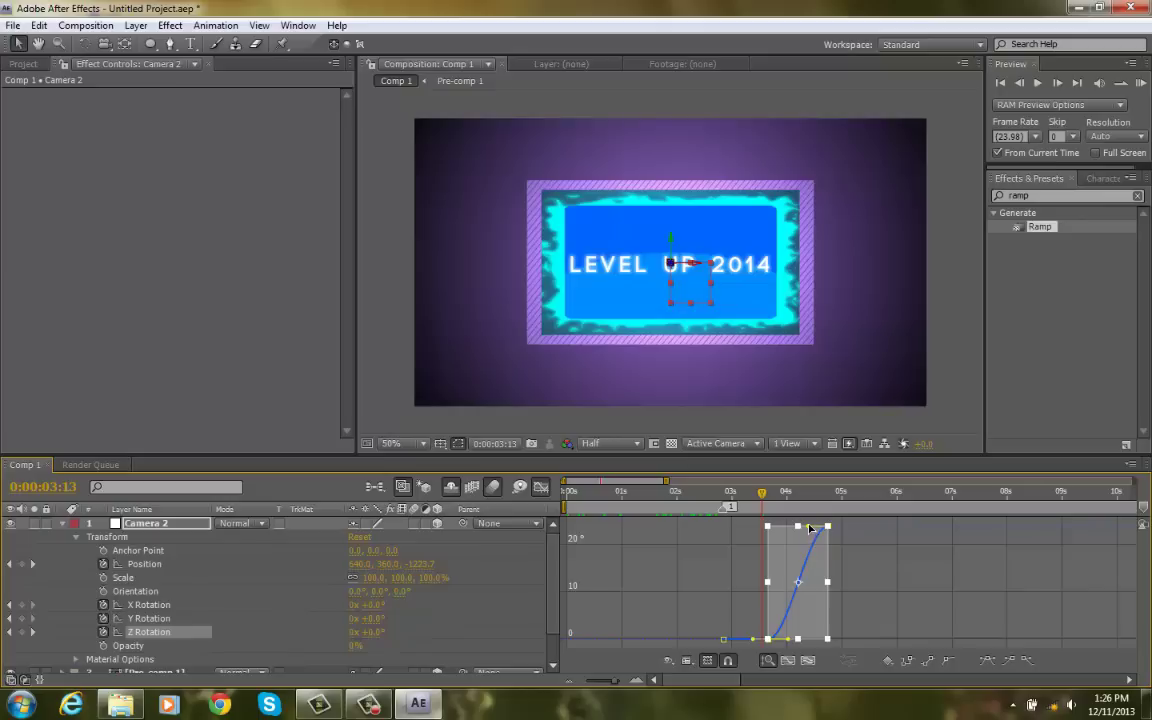
Step: Stretch the last Z Rotation keyframe's incoming handle back to the preceding keyframe for a long slowdown, and preview the rotation
{"action": "left_click_drag", "start_coordinate": [810, 527], "coordinate": [769, 531]}
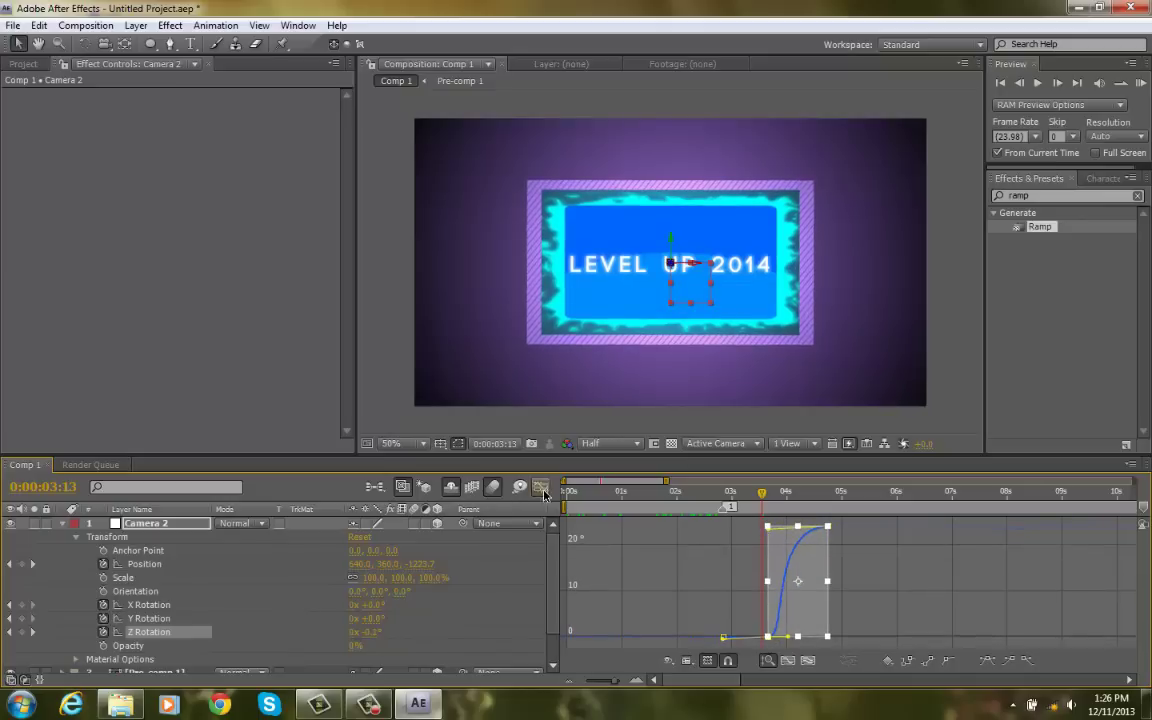
{"action": "left_click", "coordinate": [541, 488]}
{"action": "left_click", "coordinate": [1141, 83]}
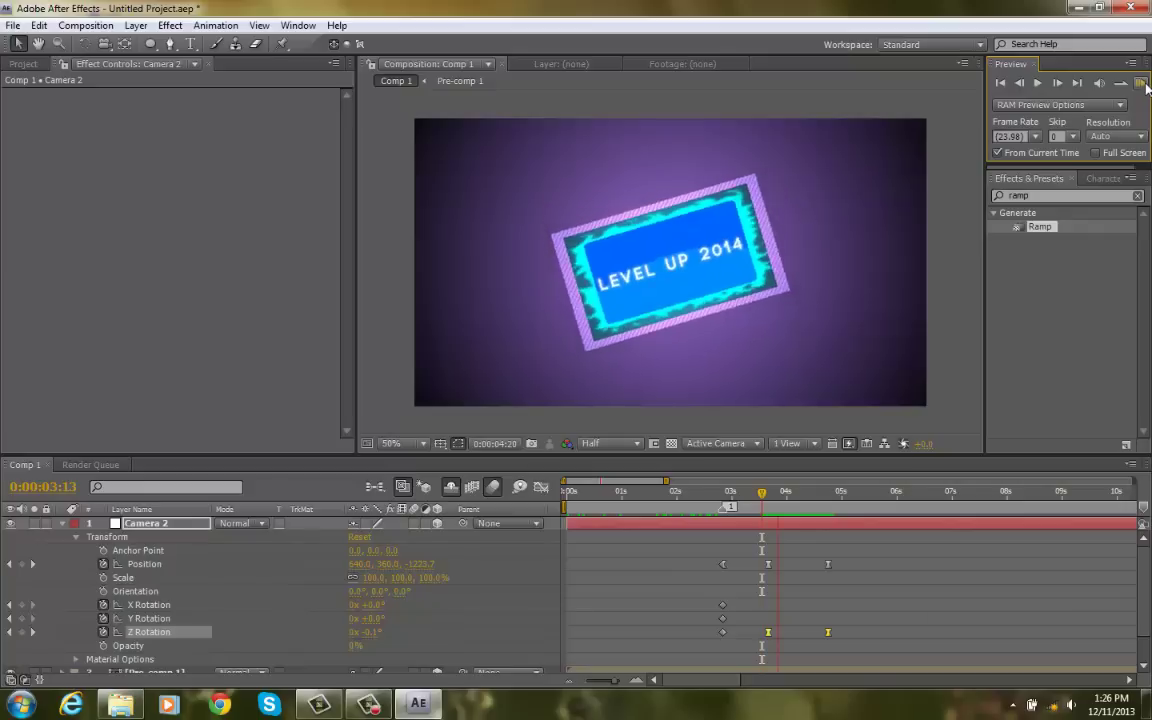
{"action": "key", "text": "space"}
Step: At 0:00:04:18, create a new text layer reading "Tutorial three"
{"action": "left_click_drag", "start_coordinate": [800, 498], "coordinate": [828, 500]}
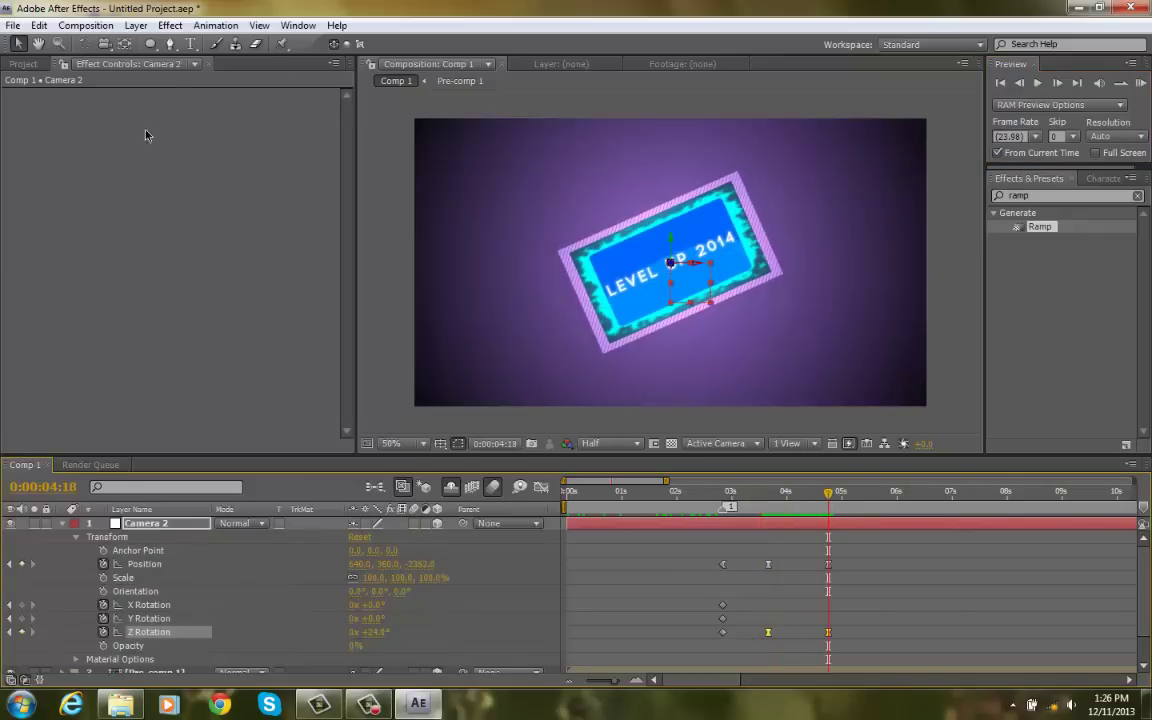
{"action": "left_click", "coordinate": [138, 28]}
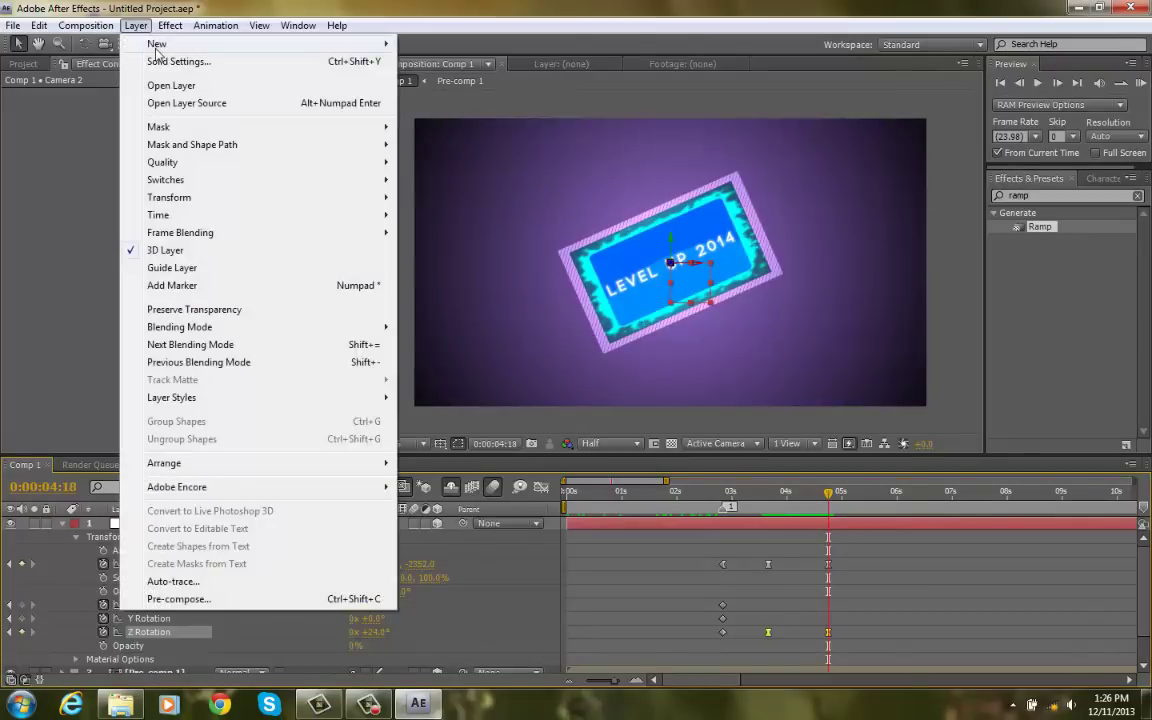
{"action": "mouse_move", "coordinate": [150, 44]}
{"action": "left_click", "coordinate": [543, 46]}
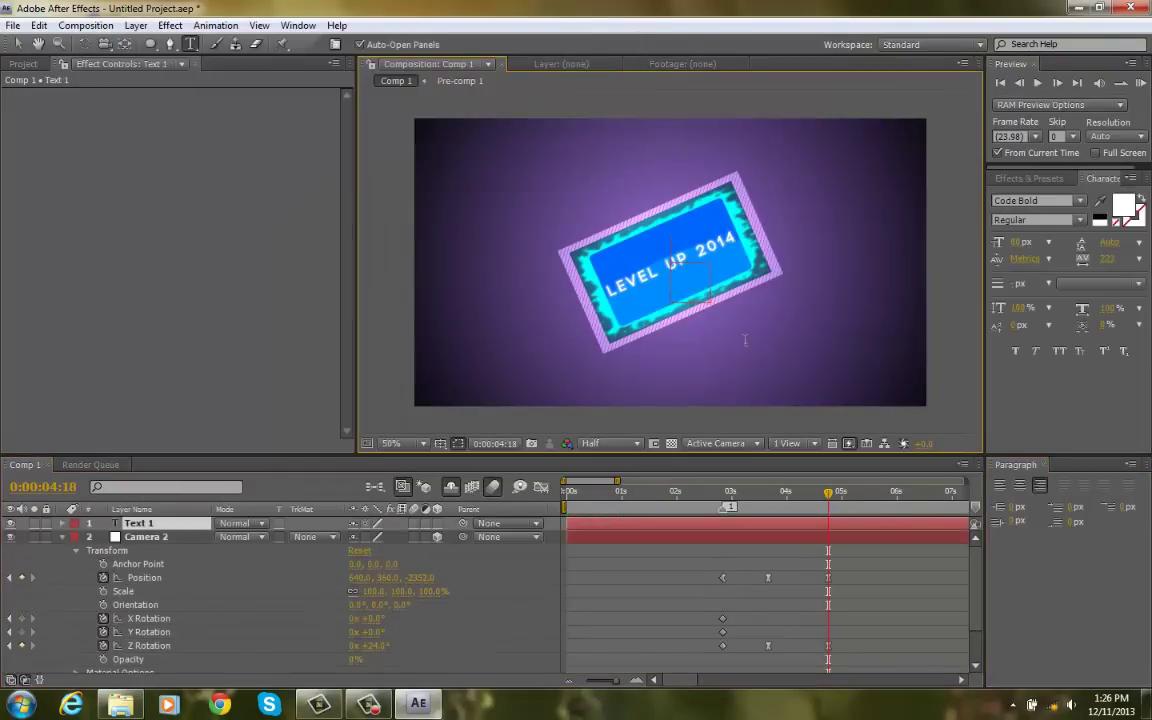
{"action": "left_click", "coordinate": [1047, 466]}
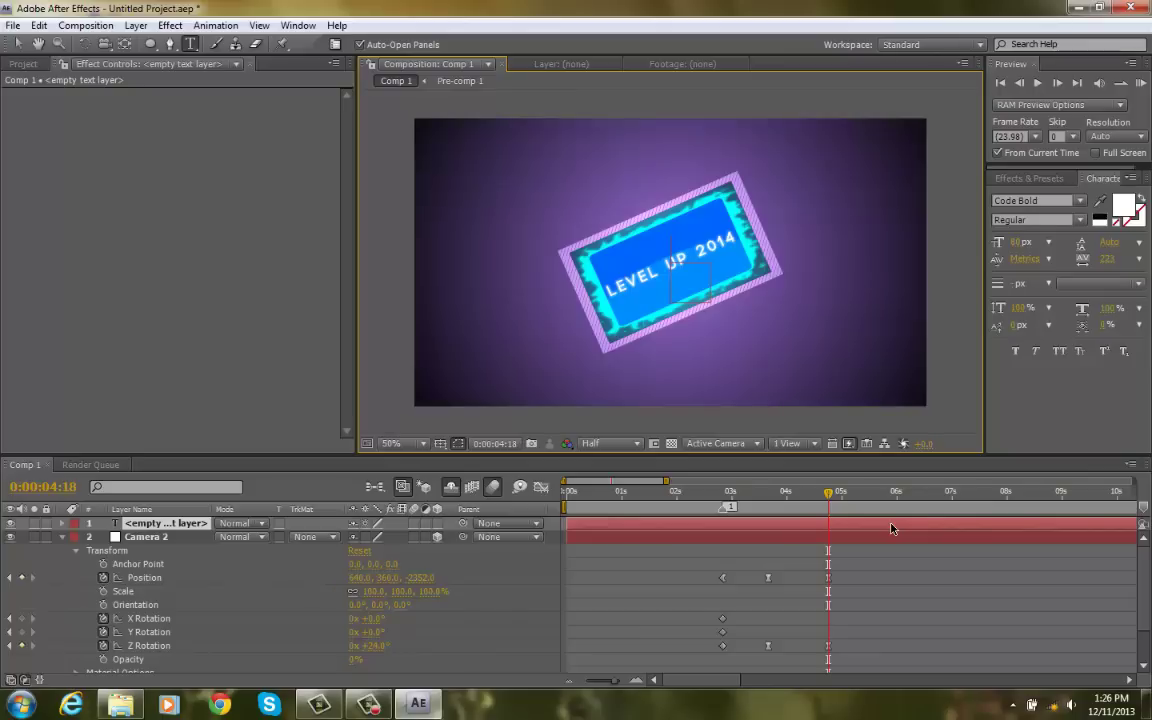
{"action": "type", "text": "TUTOR"}
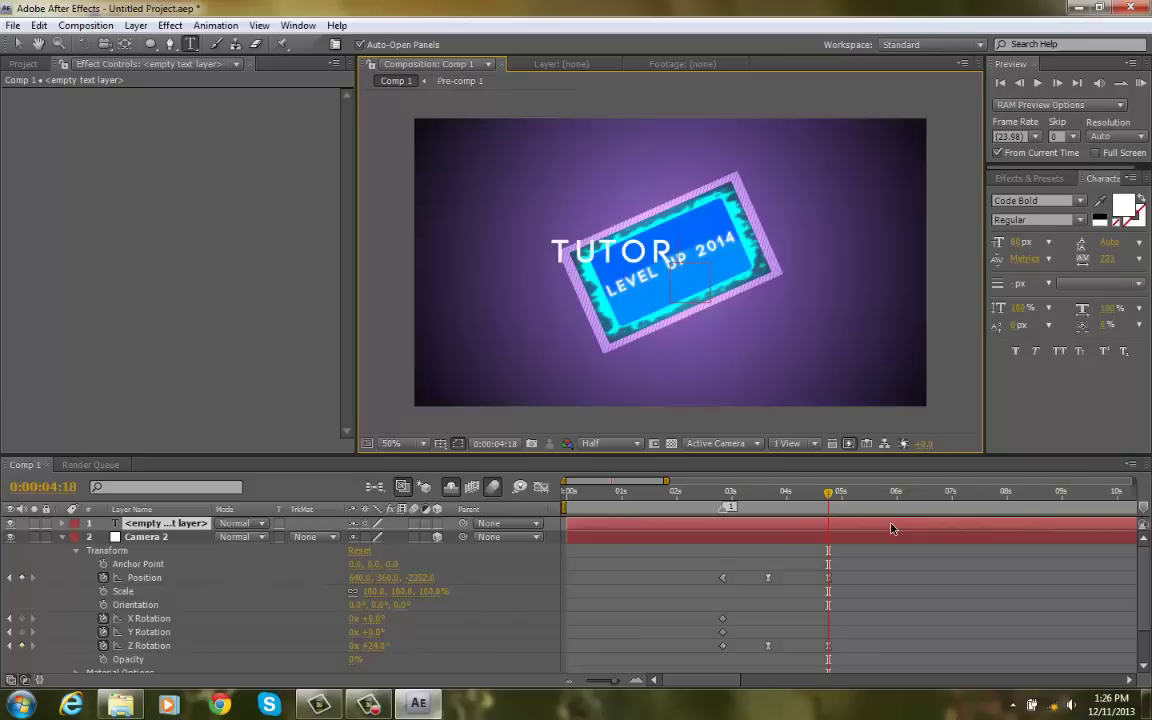
{"action": "type", "text": "IAL THREE"}
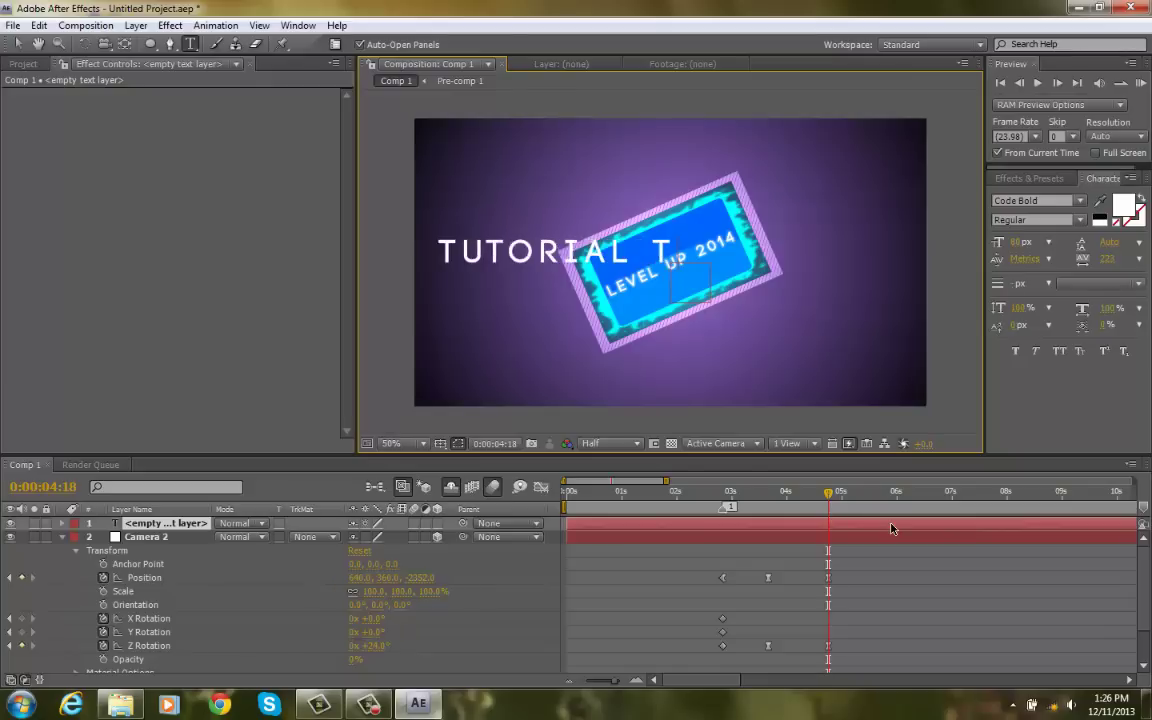
{"action": "left_click", "coordinate": [22, 44]}
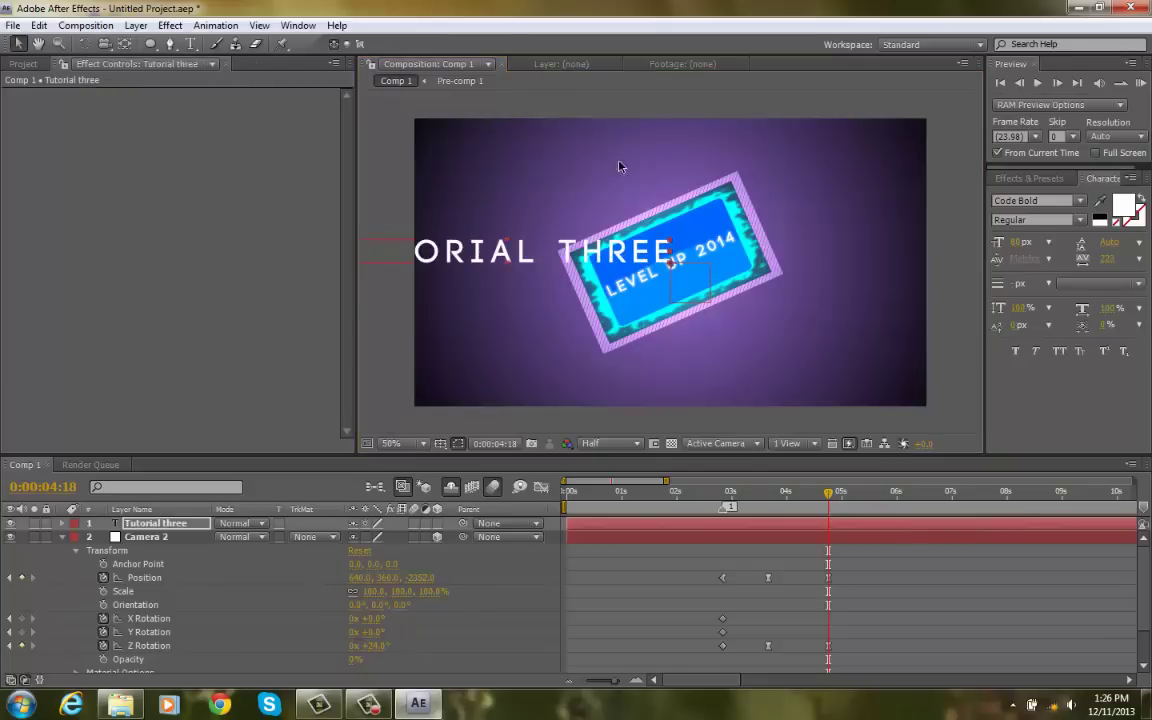
Step: Make the Tutorial three text a 3D layer and move it toward the camera until it nearly spans the frame
{"action": "left_click_drag", "start_coordinate": [596, 253], "coordinate": [760, 277]}
{"action": "left_click", "coordinate": [438, 523]}
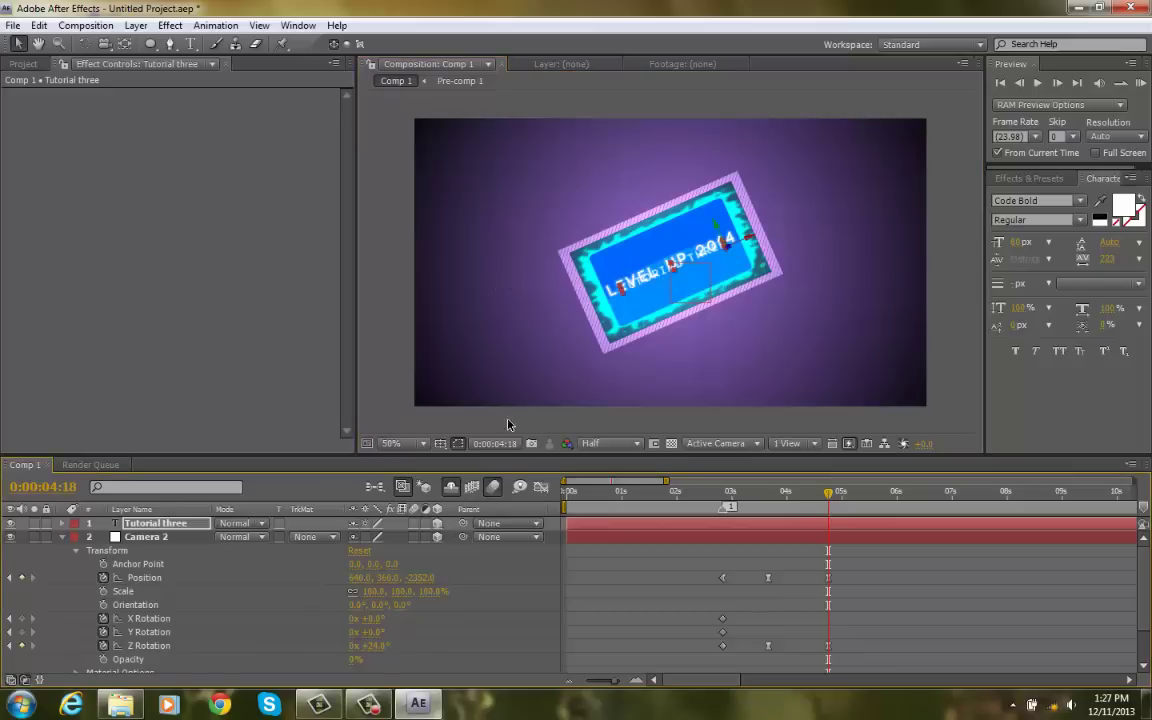
{"action": "left_click_drag", "start_coordinate": [732, 248], "coordinate": [1069, 139]}
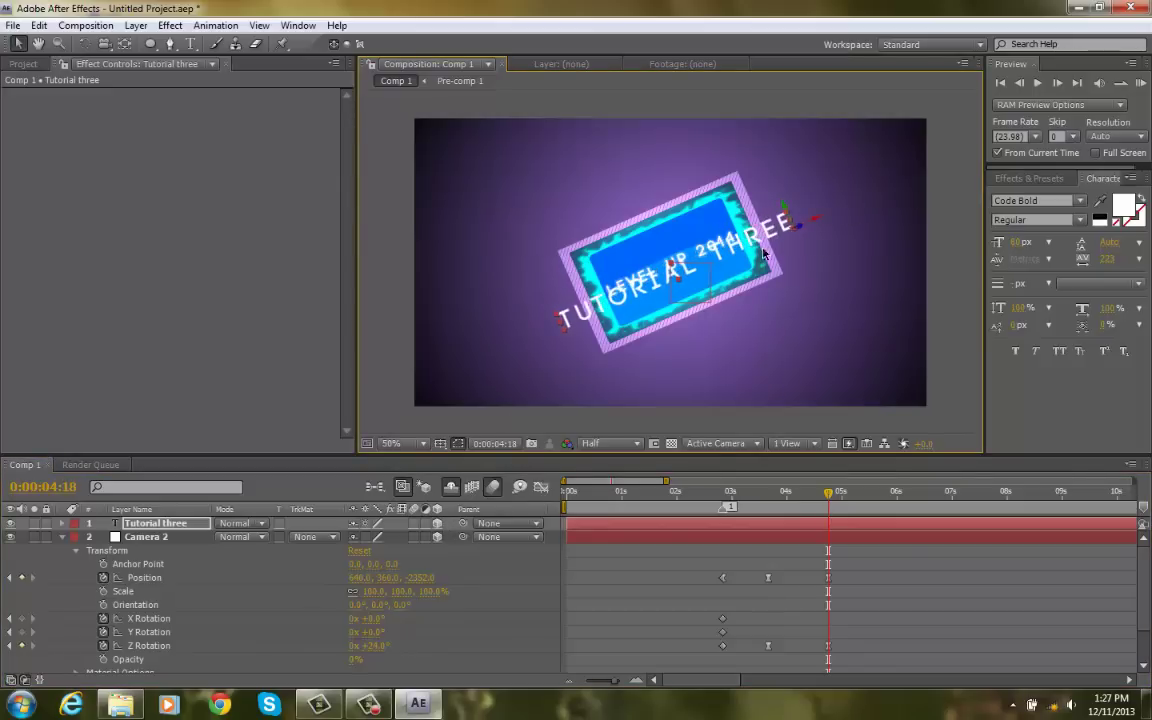
{"action": "left_click_drag", "start_coordinate": [802, 229], "coordinate": [1090, 152]}
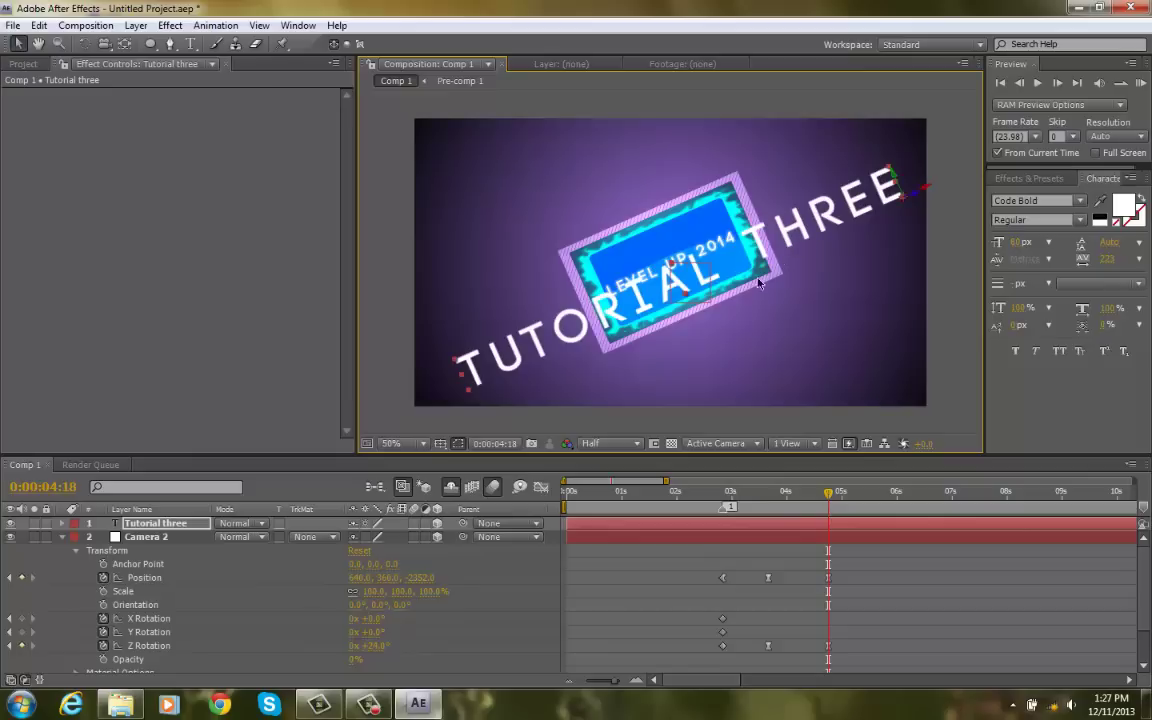
Step: Set the Tutorial three text's Z Rotation to about 24.8° and center the levelled text over the tilted LEVEL UP 2014 card
{"action": "key", "text": "r"}
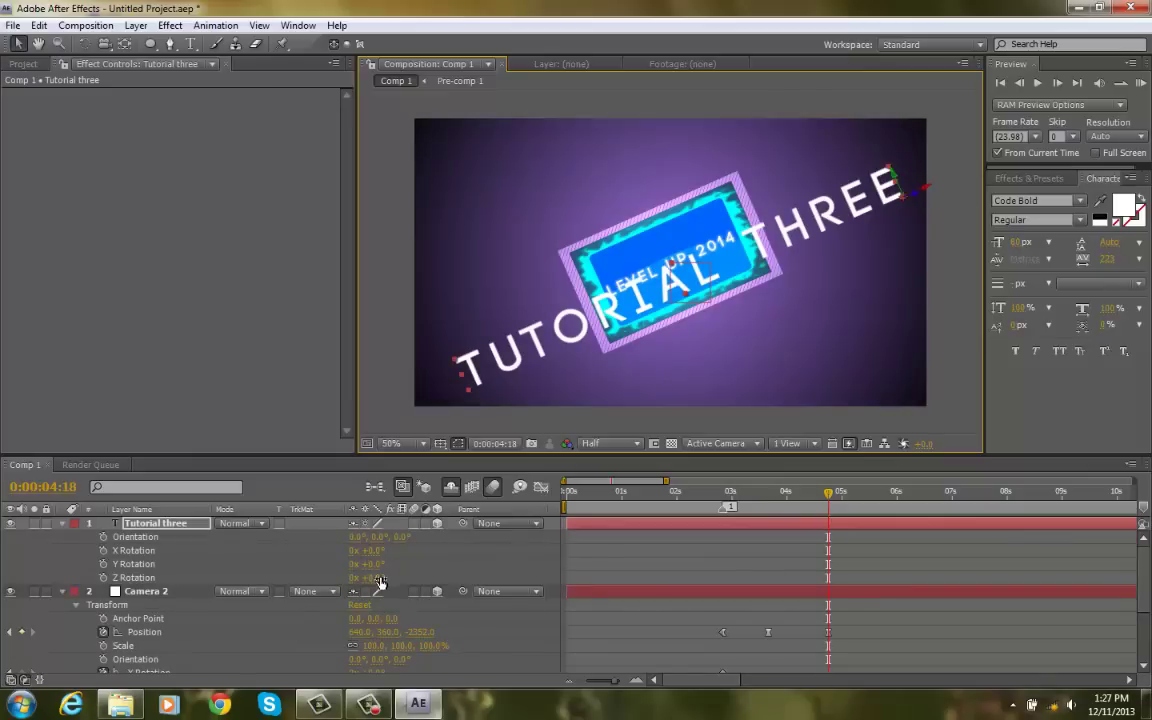
{"action": "scroll", "coordinate": [380, 581], "scroll_direction": "down", "scroll_amount": 2}
{"action": "scroll", "coordinate": [390, 630], "scroll_direction": "up", "scroll_amount": 2}
{"action": "left_click", "coordinate": [384, 579]}
{"action": "key", "text": "Return"}
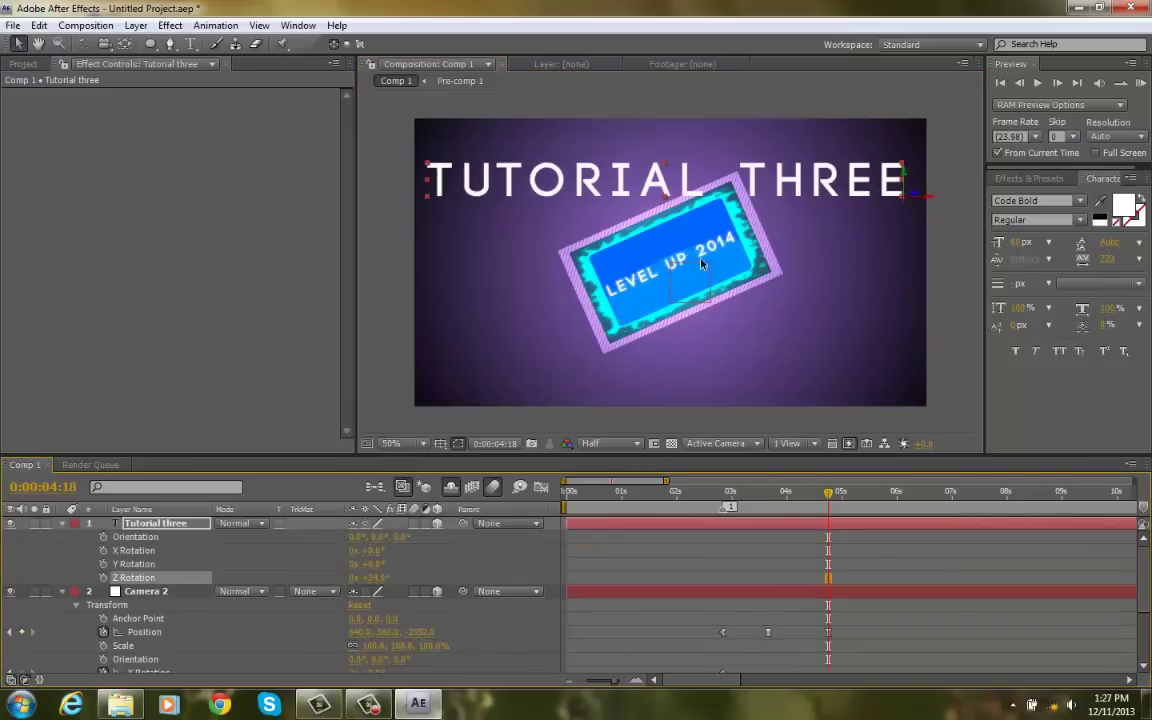
{"action": "left_click_drag", "start_coordinate": [805, 183], "coordinate": [815, 270]}
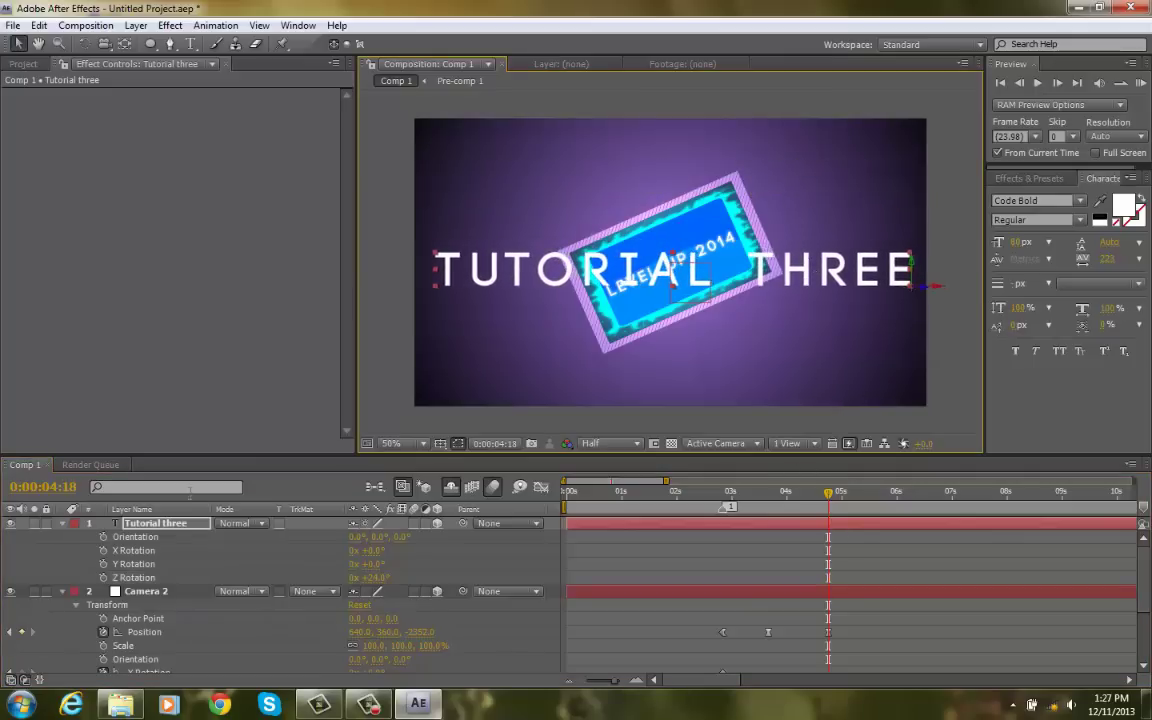
Step: Create a new comp-sized solid layer in black (000000)
{"action": "left_click", "coordinate": [135, 25]}
{"action": "mouse_move", "coordinate": [178, 47]}
{"action": "left_click", "coordinate": [556, 62]}
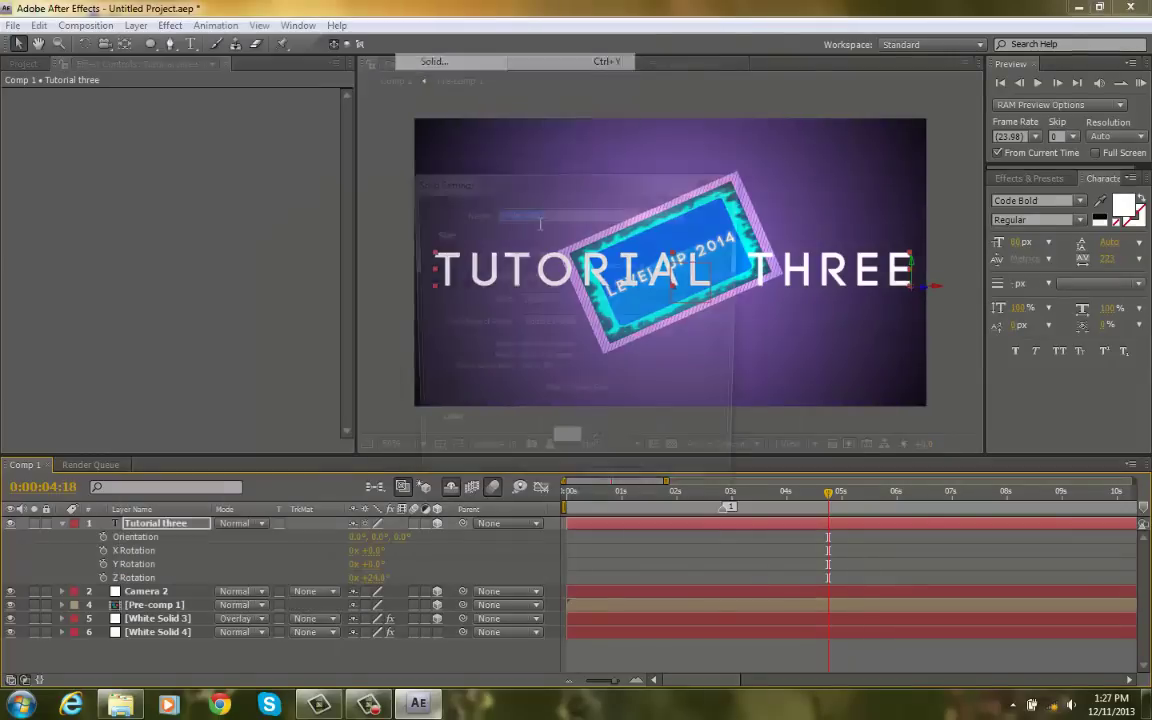
{"action": "left_click", "coordinate": [565, 448]}
{"action": "left_click_drag", "start_coordinate": [85, 556], "coordinate": [55, 637]}
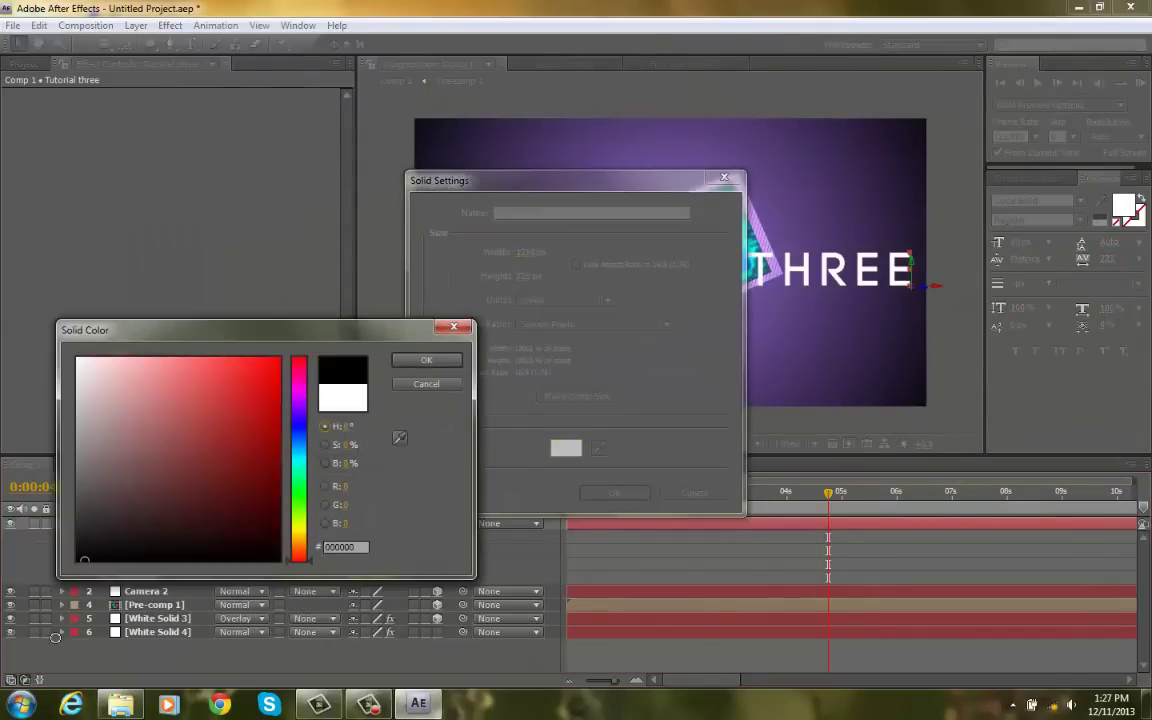
{"action": "left_click", "coordinate": [426, 360]}
{"action": "left_click", "coordinate": [614, 492]}
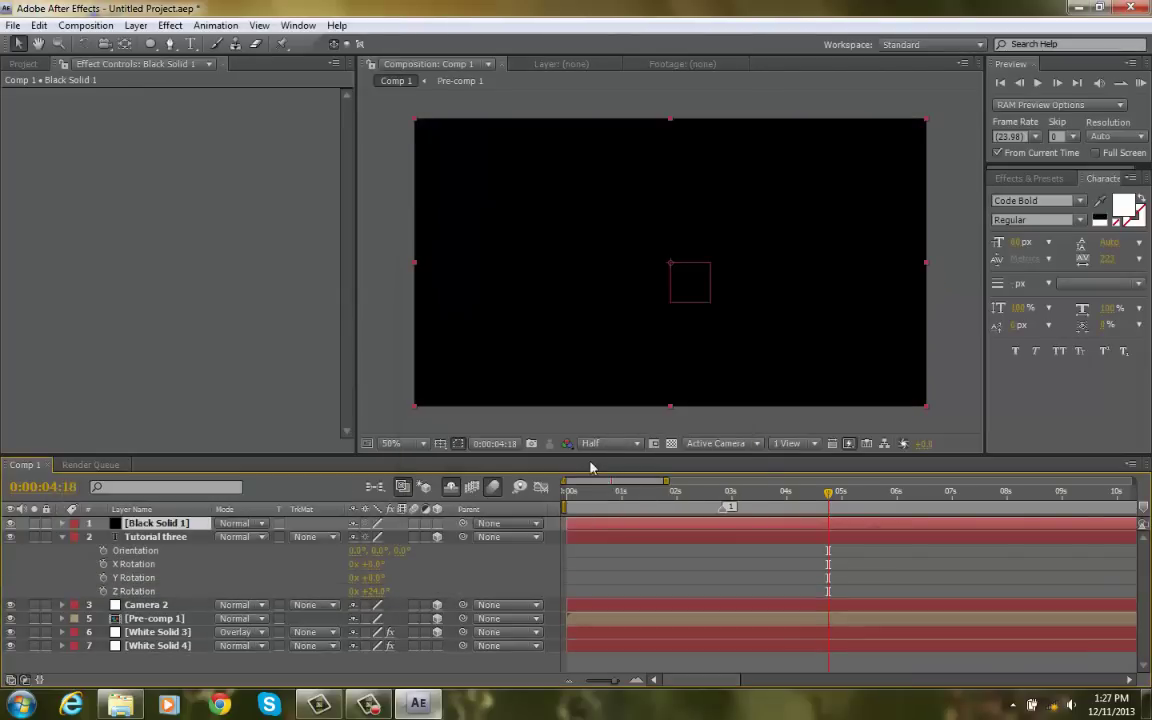
Step: Add a full-size rectangular mask to Black Solid 1 and narrow it to a horizontal band across the frame's middle
{"action": "left_click", "coordinate": [150, 45]}
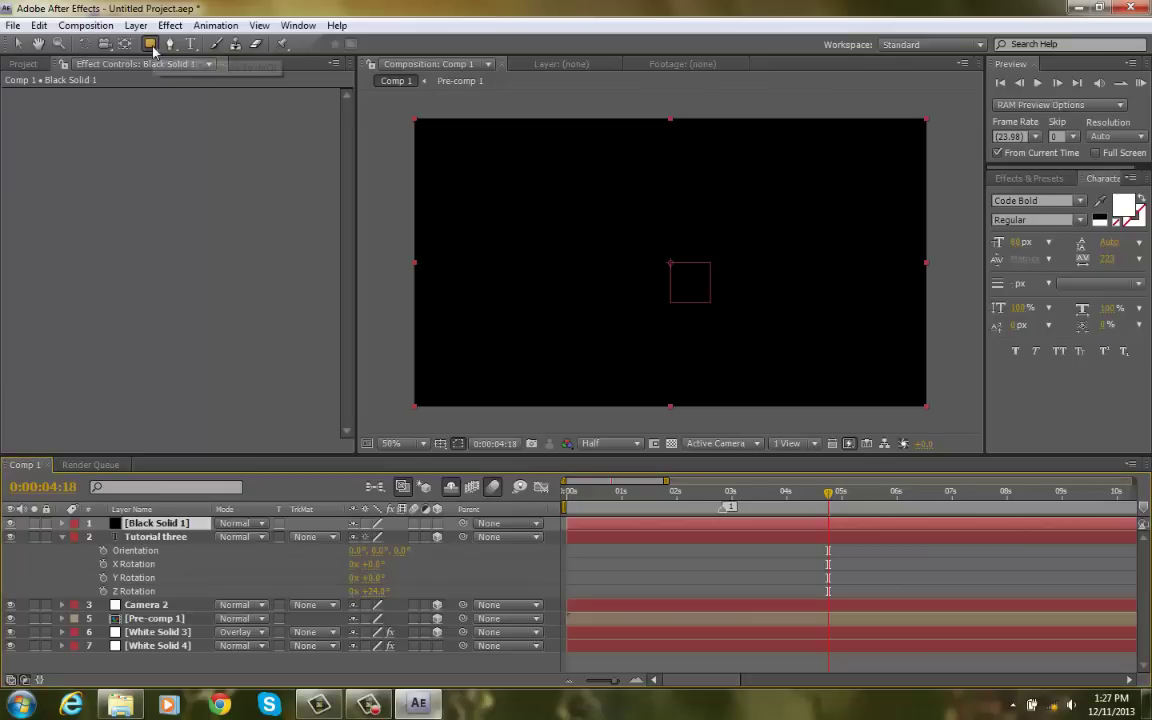
{"action": "double_click", "coordinate": [150, 45]}
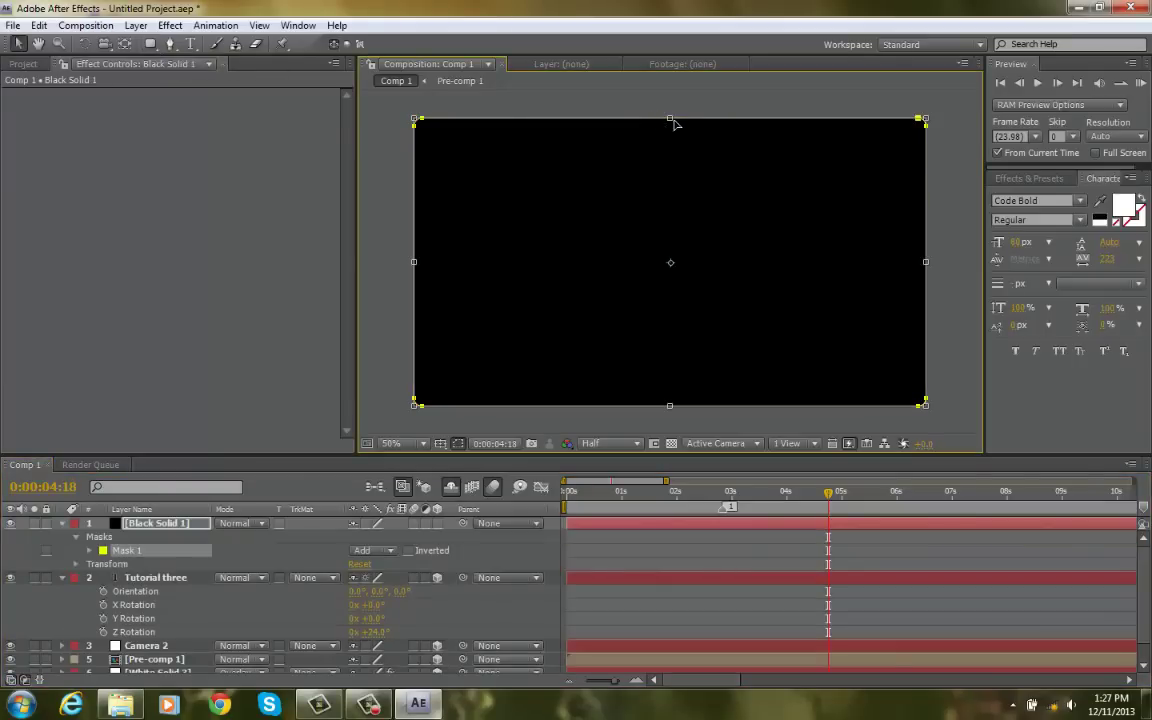
{"action": "left_click_drag", "start_coordinate": [676, 123], "coordinate": [677, 206]}
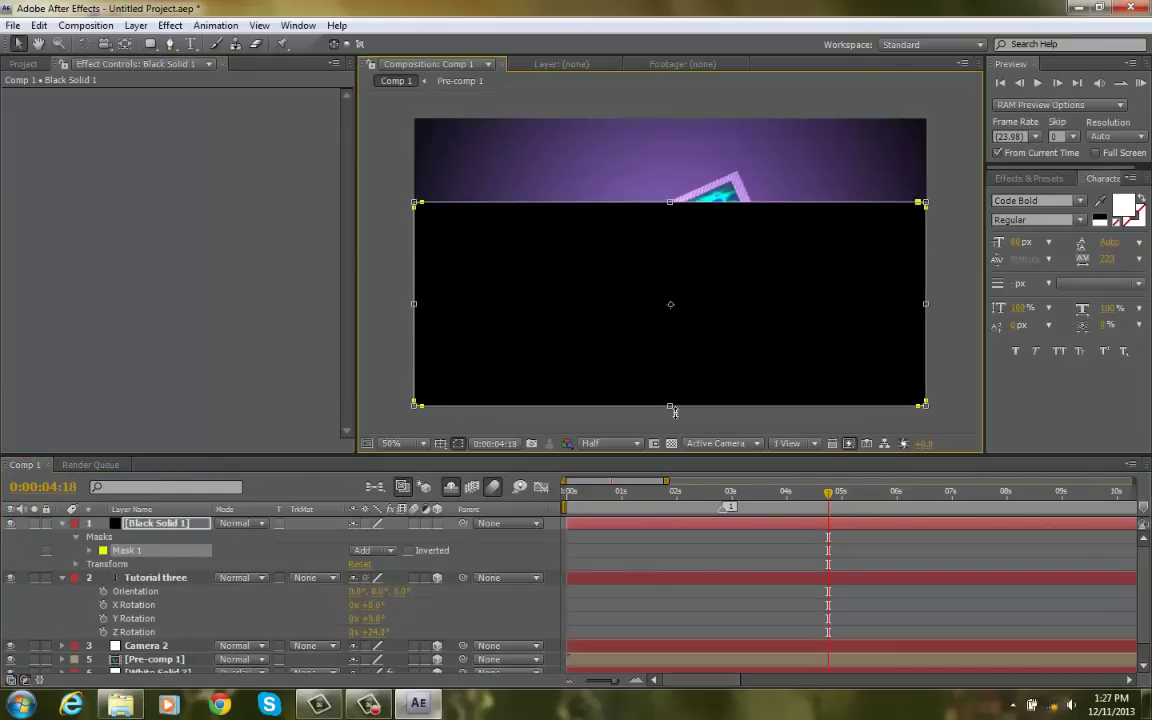
{"action": "left_click_drag", "start_coordinate": [675, 411], "coordinate": [674, 327]}
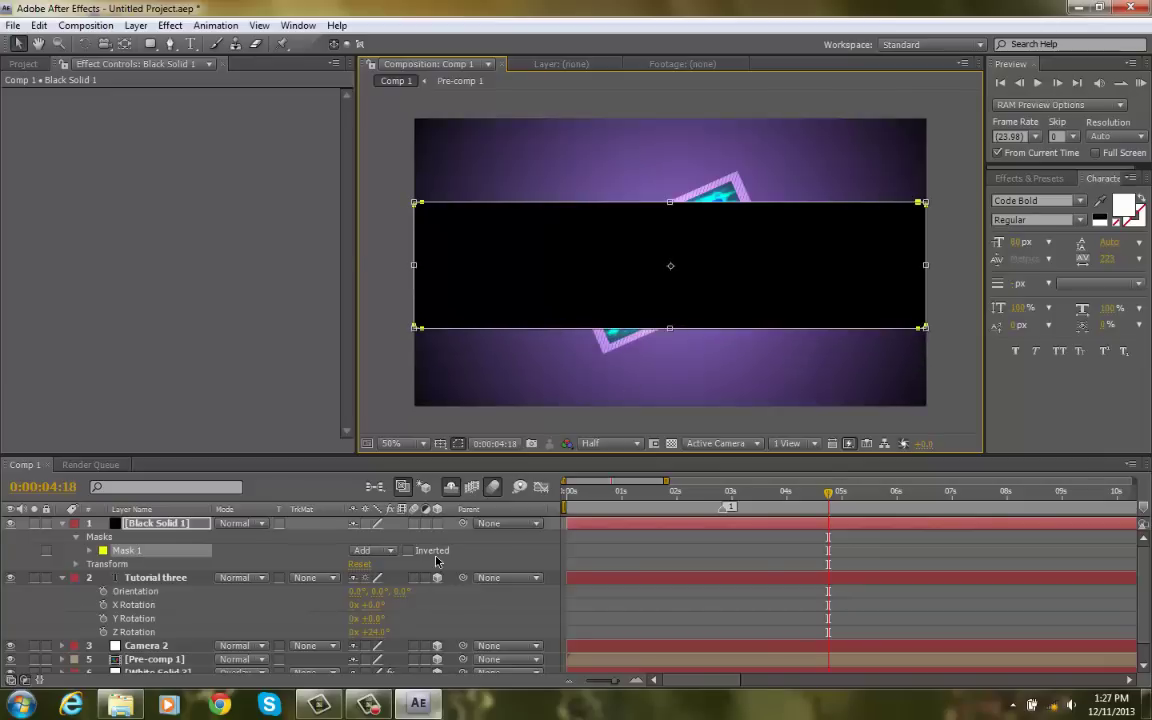
Step: Make Black Solid 1 a 3D layer beneath the Tutorial three text, and move Camera 2 to the top of the layer stack
{"action": "left_click", "coordinate": [437, 524]}
{"action": "left_click_drag", "start_coordinate": [136, 525], "coordinate": [139, 620]}
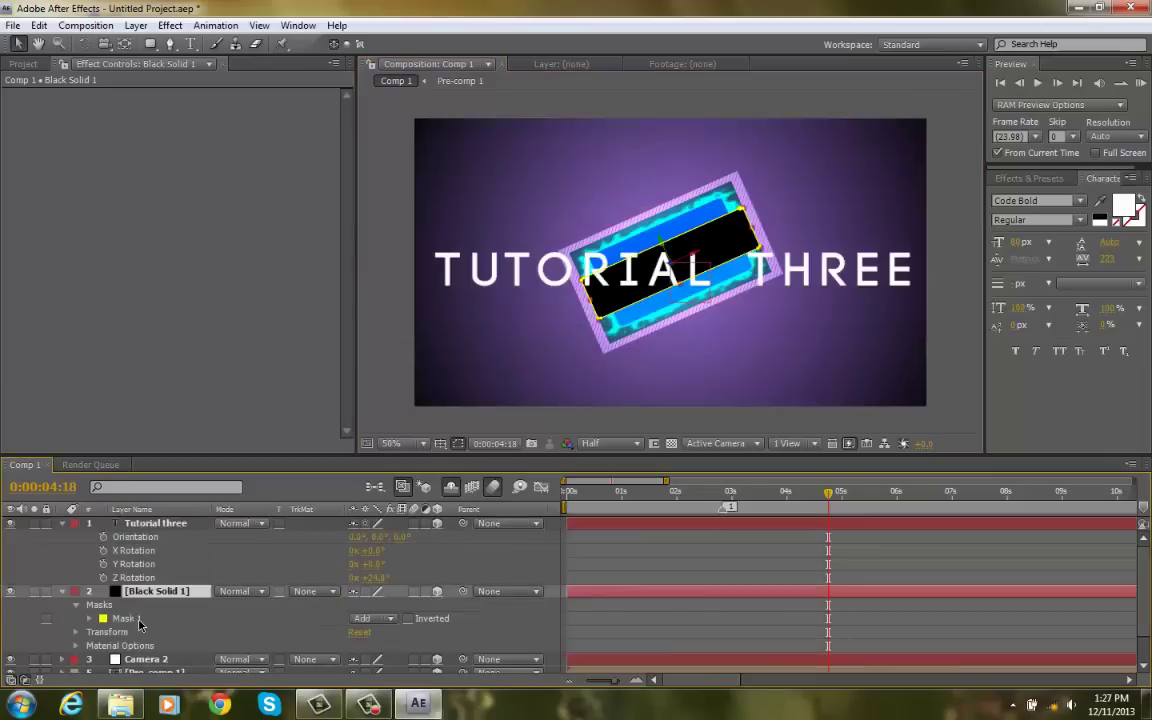
{"action": "left_click_drag", "start_coordinate": [150, 665], "coordinate": [173, 537]}
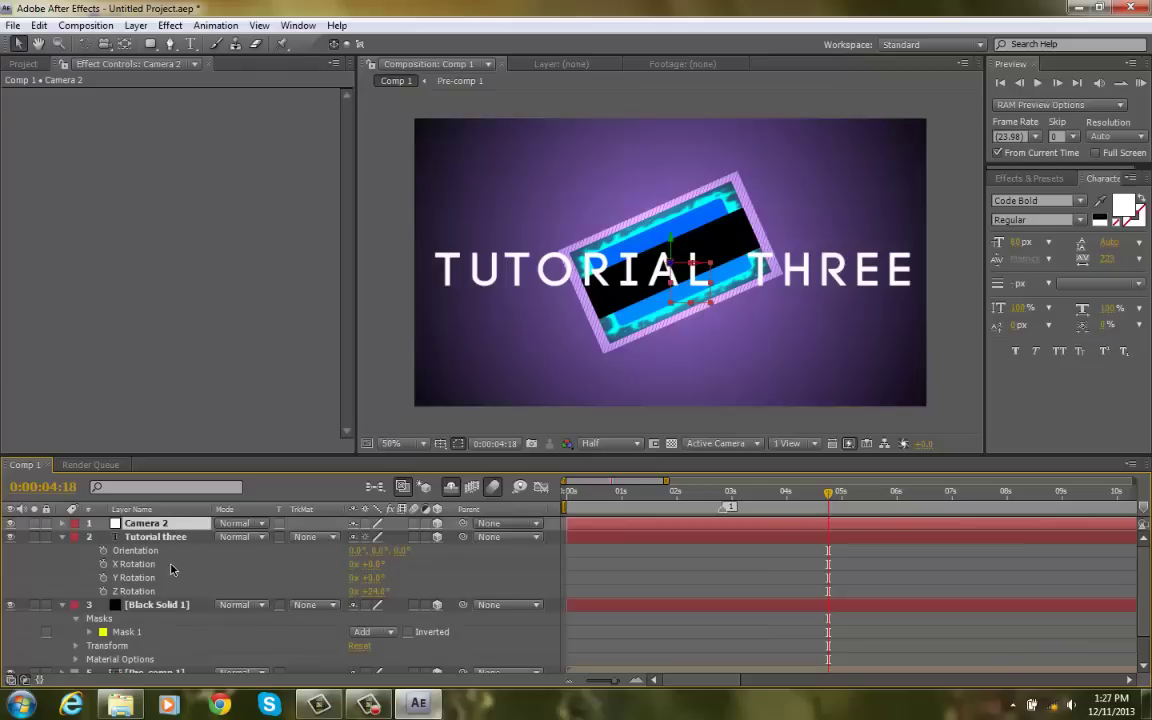
Step: Scale Black Solid 1 up until its tilted band extends past both sides of the frame
{"action": "left_click", "coordinate": [172, 605]}
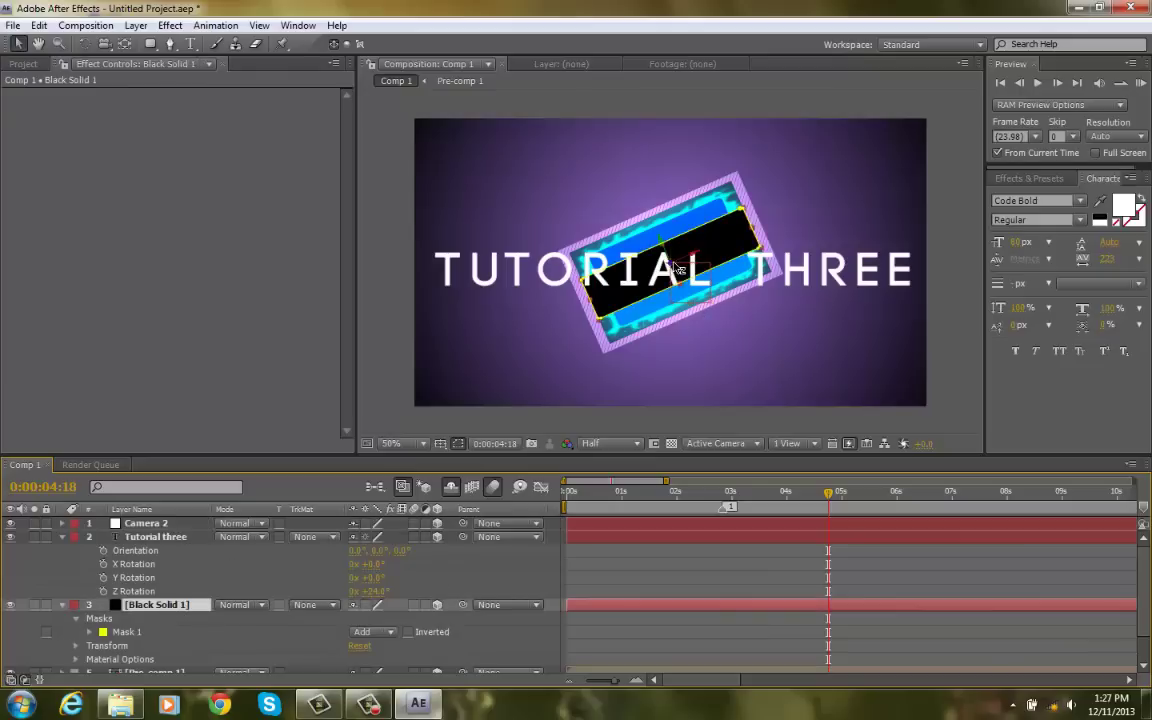
{"action": "left_click_drag", "start_coordinate": [742, 212], "coordinate": [811, 185]}
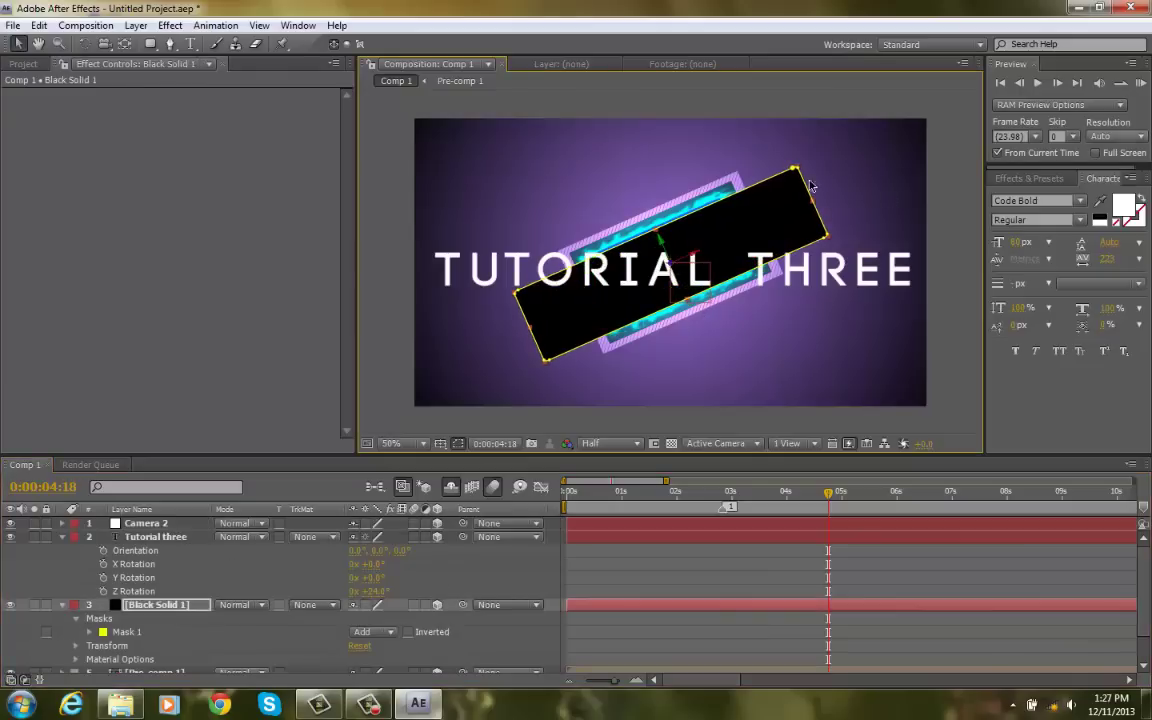
{"action": "left_click_drag", "start_coordinate": [827, 235], "coordinate": [990, 195]}
{"action": "scroll", "coordinate": [139, 644], "scroll_direction": "down", "scroll_amount": 1}
{"action": "scroll", "coordinate": [102, 625], "scroll_direction": "up", "scroll_amount": 1}
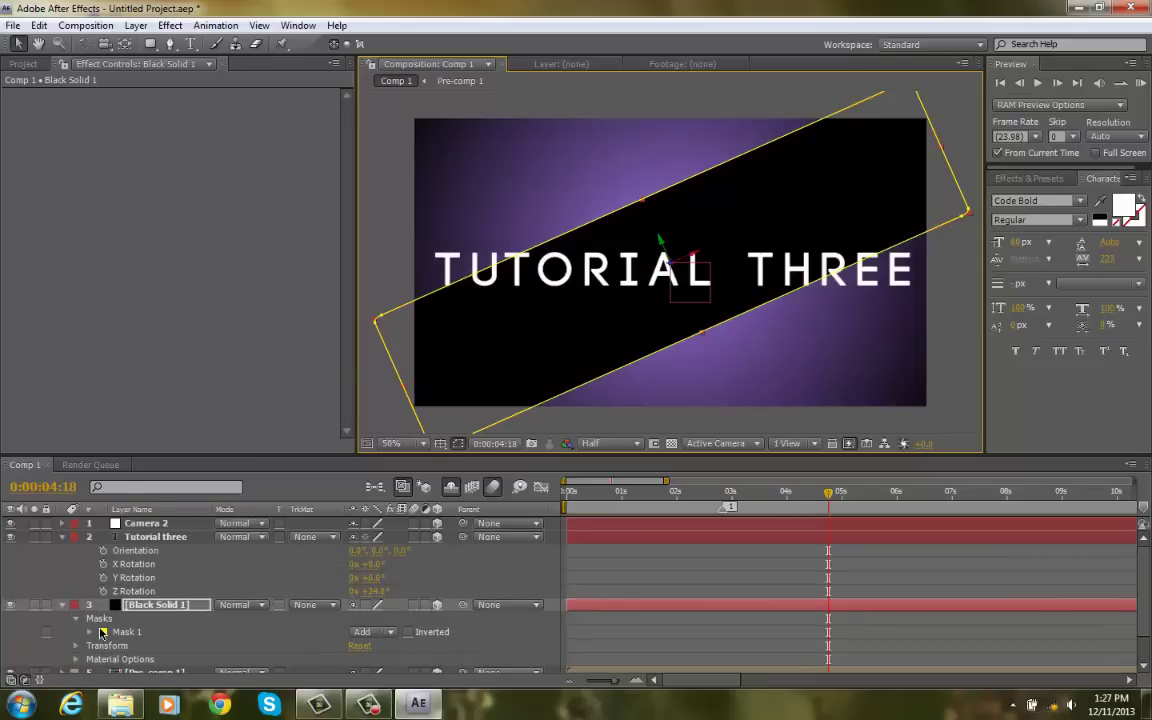
Step: Copy the Tutorial three layer's Transform properties and paste them onto Black Solid 1
{"action": "left_click", "coordinate": [62, 538]}
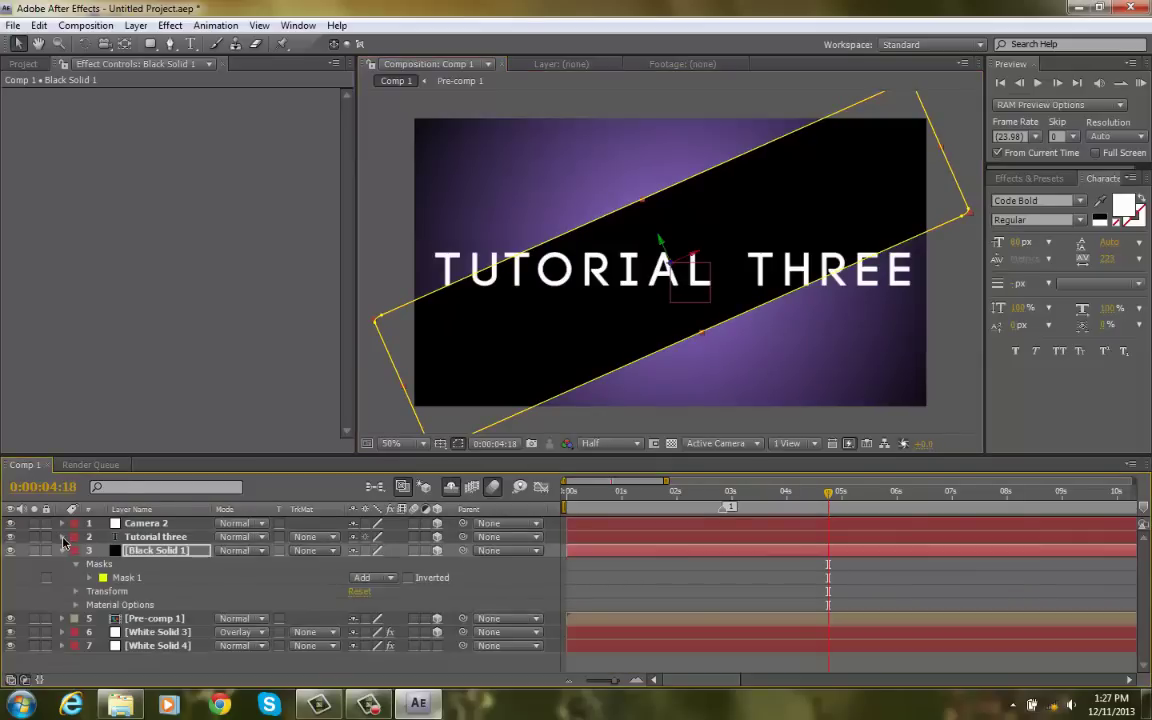
{"action": "left_click", "coordinate": [62, 538]}
{"action": "left_click", "coordinate": [111, 553]}
{"action": "scroll", "coordinate": [142, 590], "scroll_direction": "down", "scroll_amount": 2}
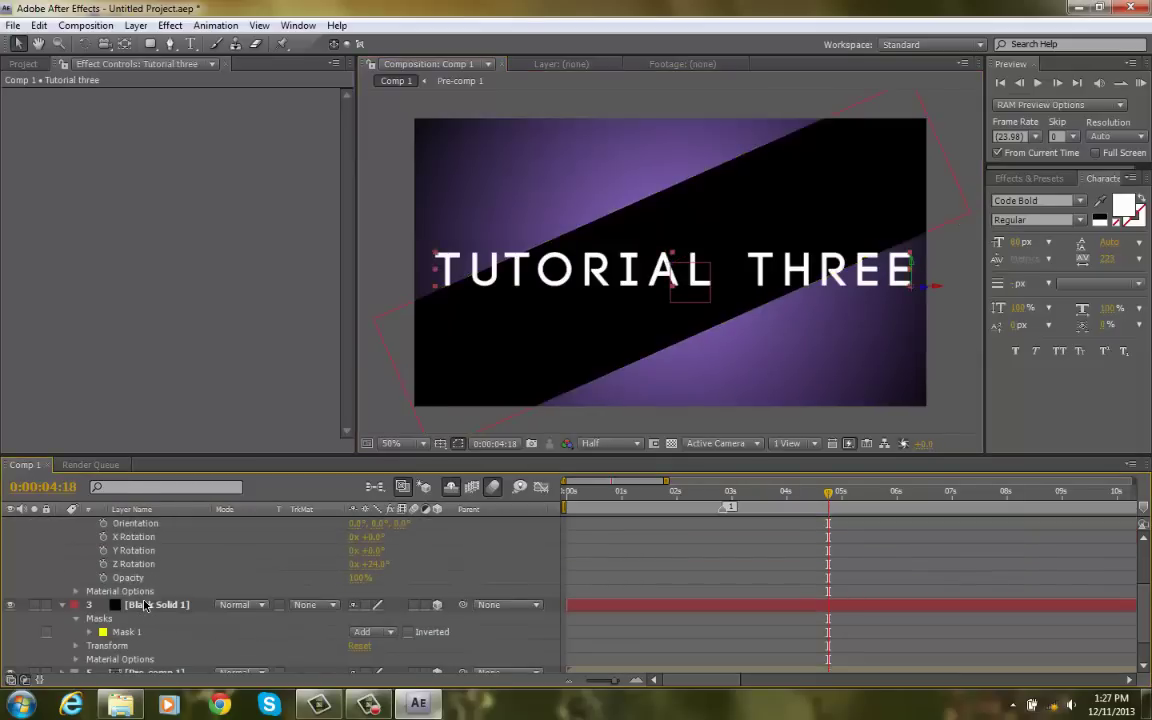
{"action": "left_click", "coordinate": [147, 605]}
{"action": "key", "text": "ctrl+v"}
{"action": "scroll", "coordinate": [887, 399], "scroll_direction": "down", "scroll_amount": 6}
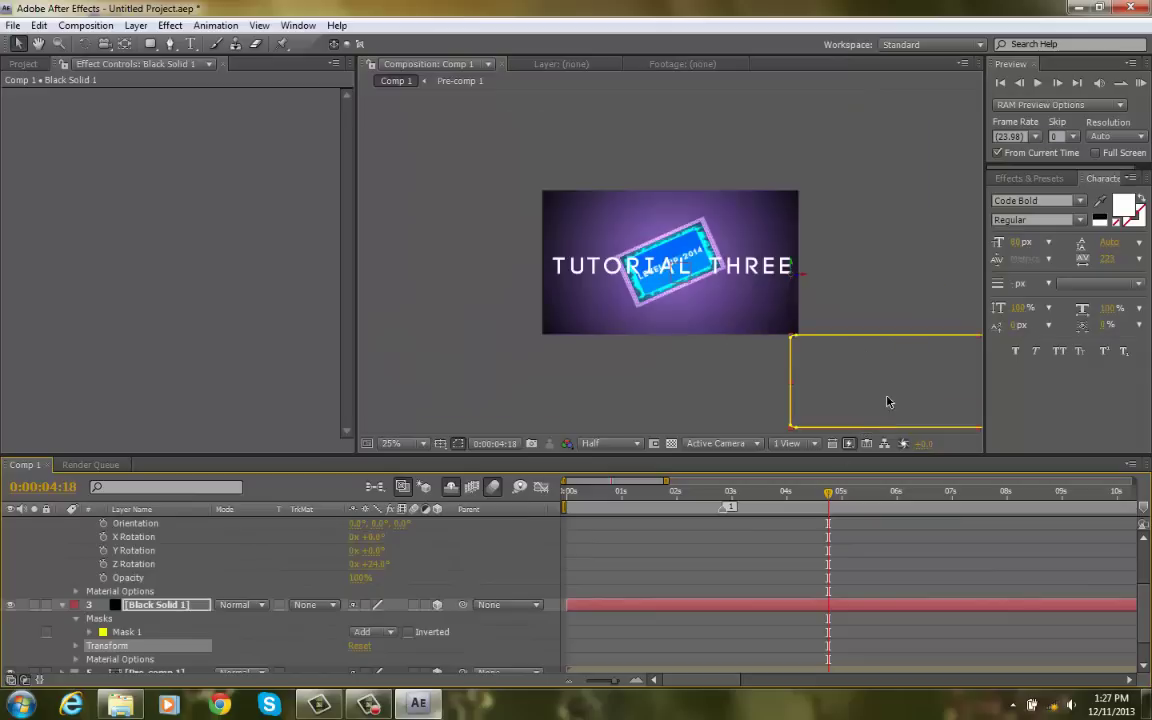
Step: Move the Black Solid 1 band to the centre of the frame, behind the Tutorial three text
{"action": "left_click_drag", "start_coordinate": [804, 328], "coordinate": [655, 272]}
{"action": "scroll", "coordinate": [655, 272], "scroll_direction": "up", "scroll_amount": 4}
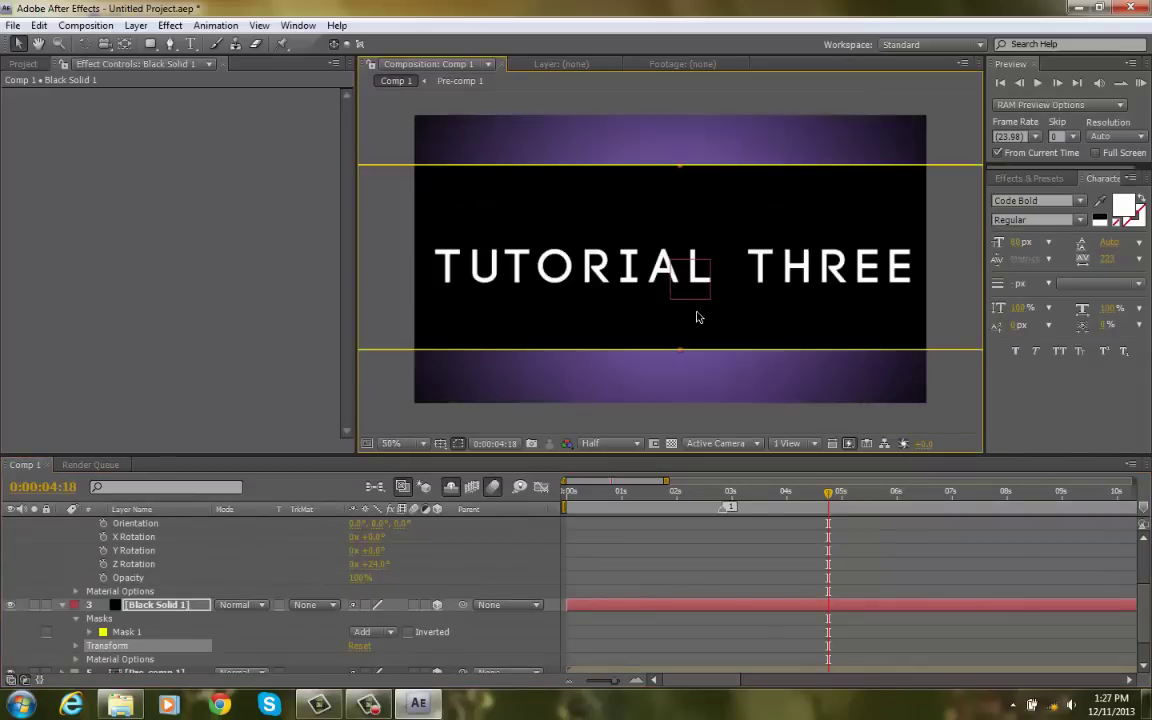
{"action": "scroll", "coordinate": [703, 325], "scroll_direction": "down", "scroll_amount": 2}
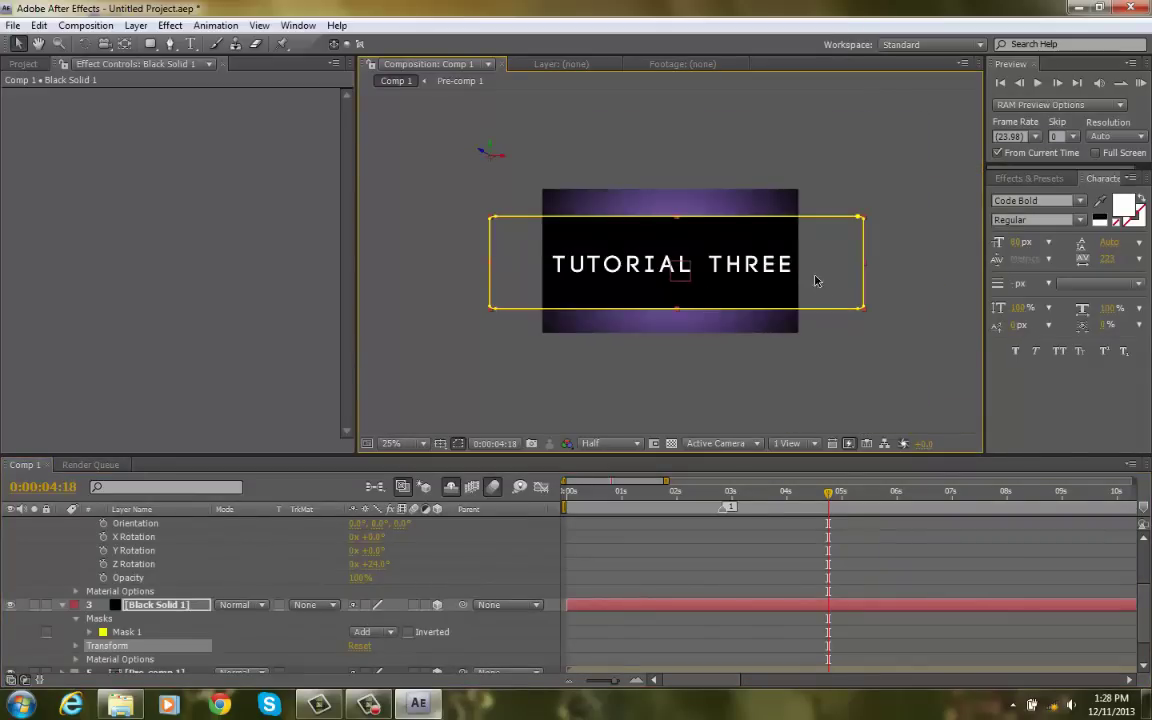
Step: Shrink Black Solid 1's mask on all four sides until the black band fits closely around the Tutorial three text
{"action": "left_click", "coordinate": [866, 311]}
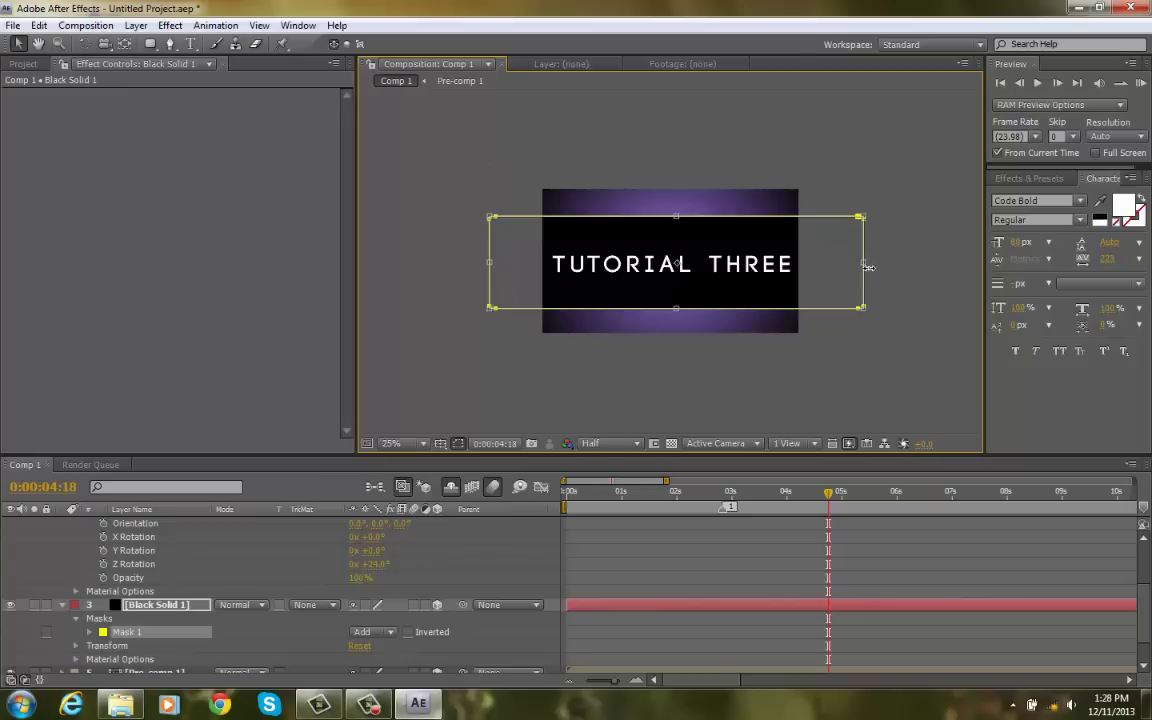
{"action": "left_click_drag", "start_coordinate": [866, 265], "coordinate": [793, 263]}
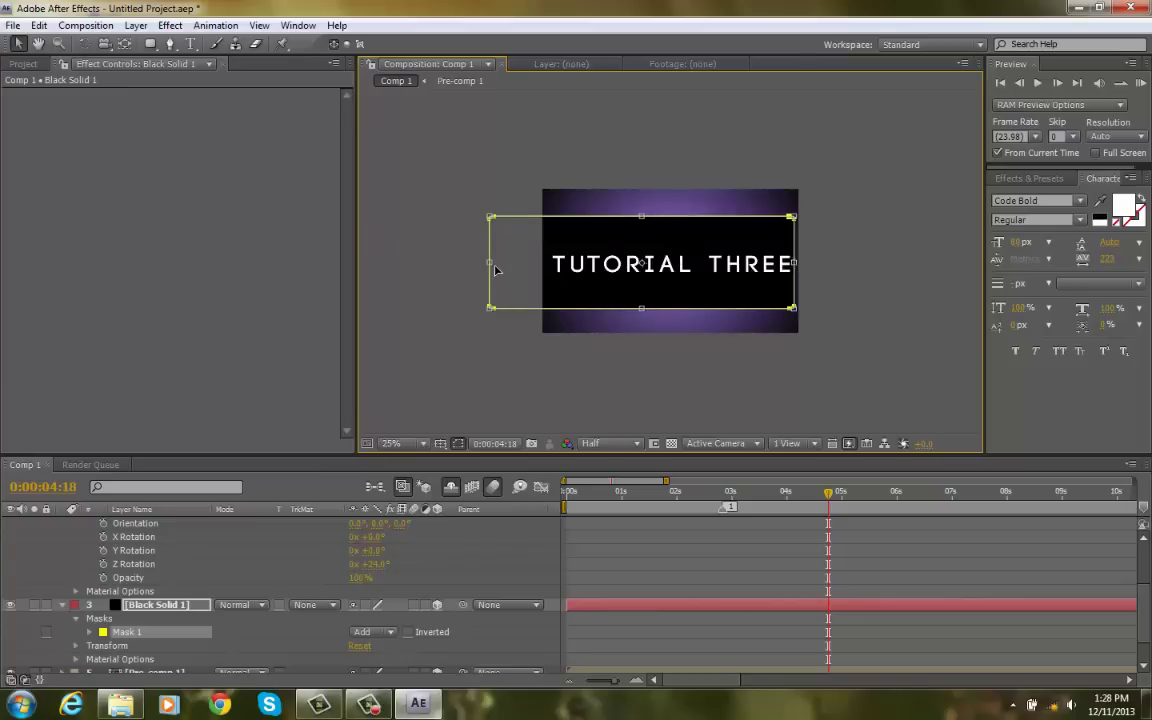
{"action": "left_click_drag", "start_coordinate": [495, 266], "coordinate": [551, 264]}
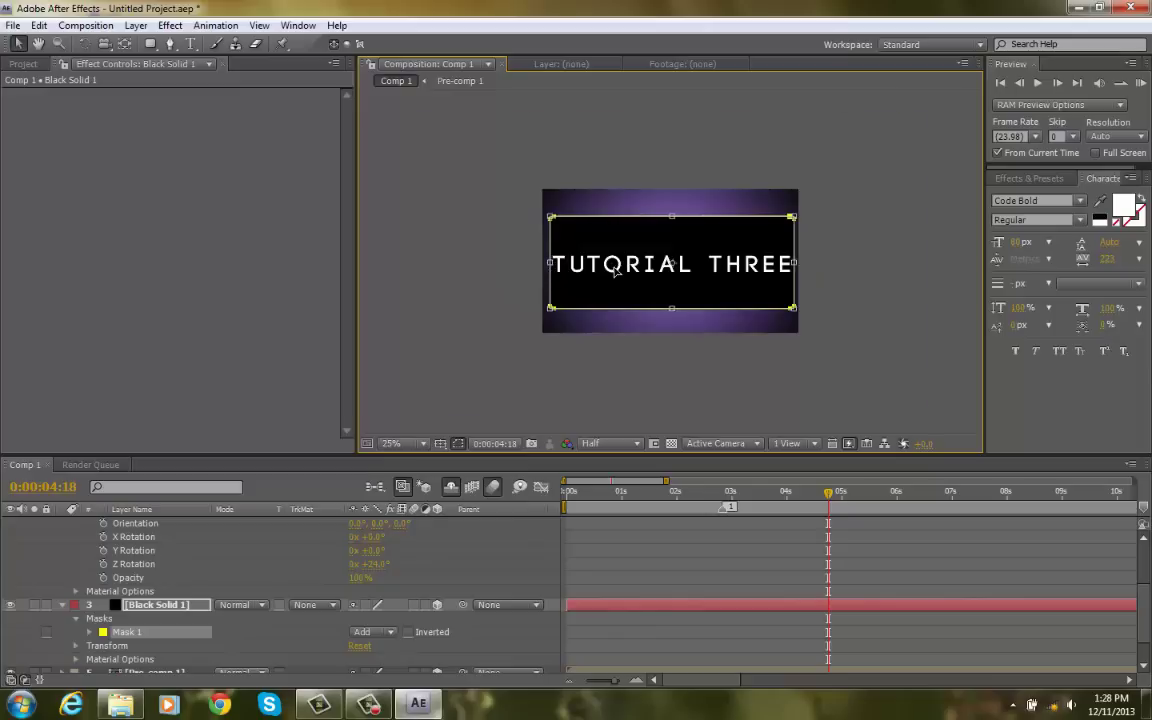
{"action": "scroll", "coordinate": [680, 185], "scroll_direction": "up", "scroll_amount": 2}
{"action": "left_click_drag", "start_coordinate": [680, 176], "coordinate": [675, 238]}
{"action": "left_click_drag", "start_coordinate": [677, 358], "coordinate": [686, 300]}
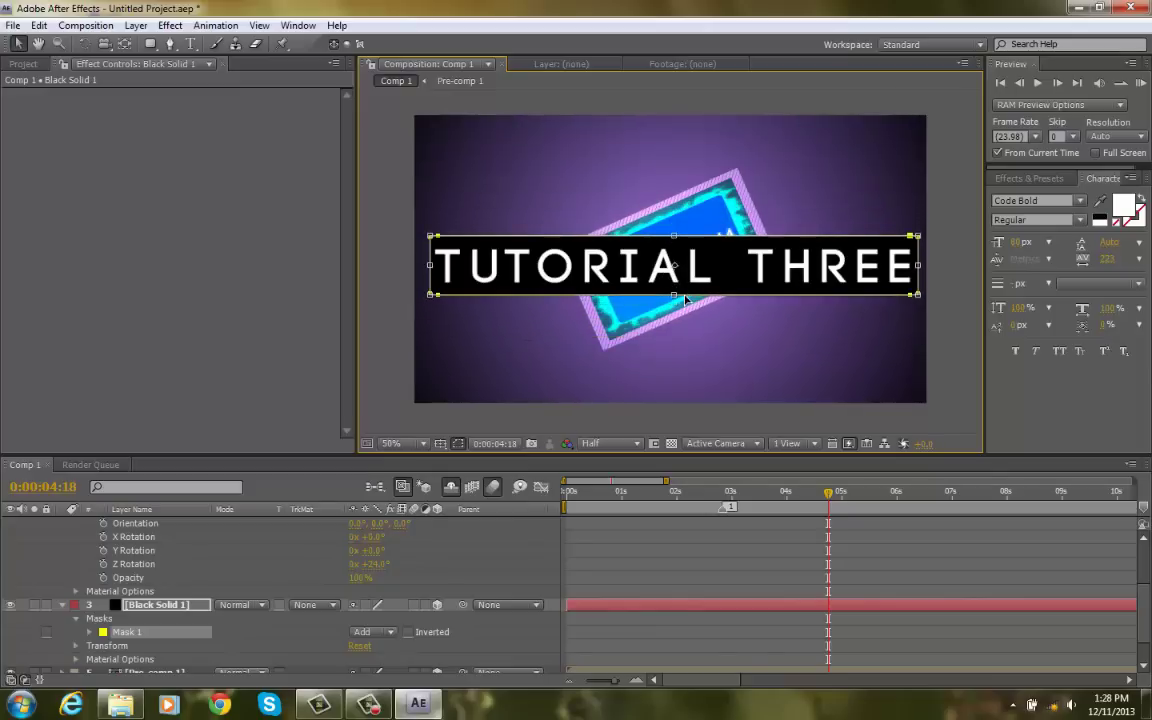
{"action": "left_click", "coordinate": [1009, 549]}
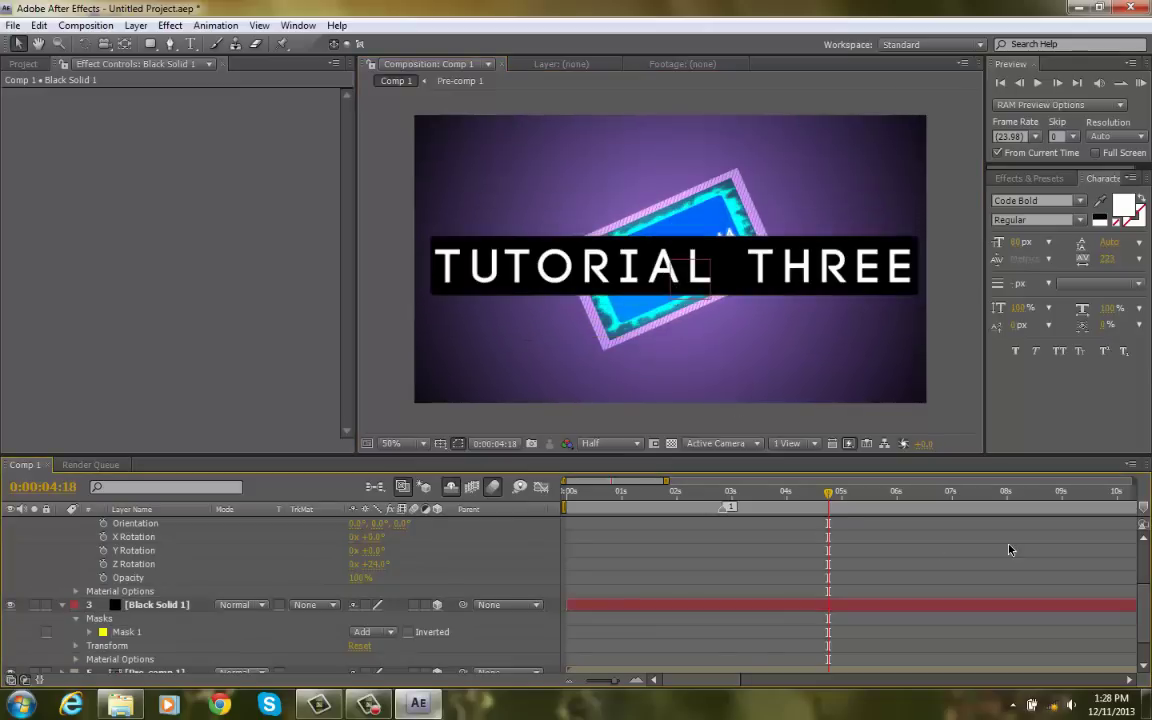
Step: Collapse the open layer properties and add Opacity keyframes to Tutorial three and Black Solid 1 at 0:00:04:18
{"action": "scroll", "coordinate": [733, 612], "scroll_direction": "up", "scroll_amount": 3}
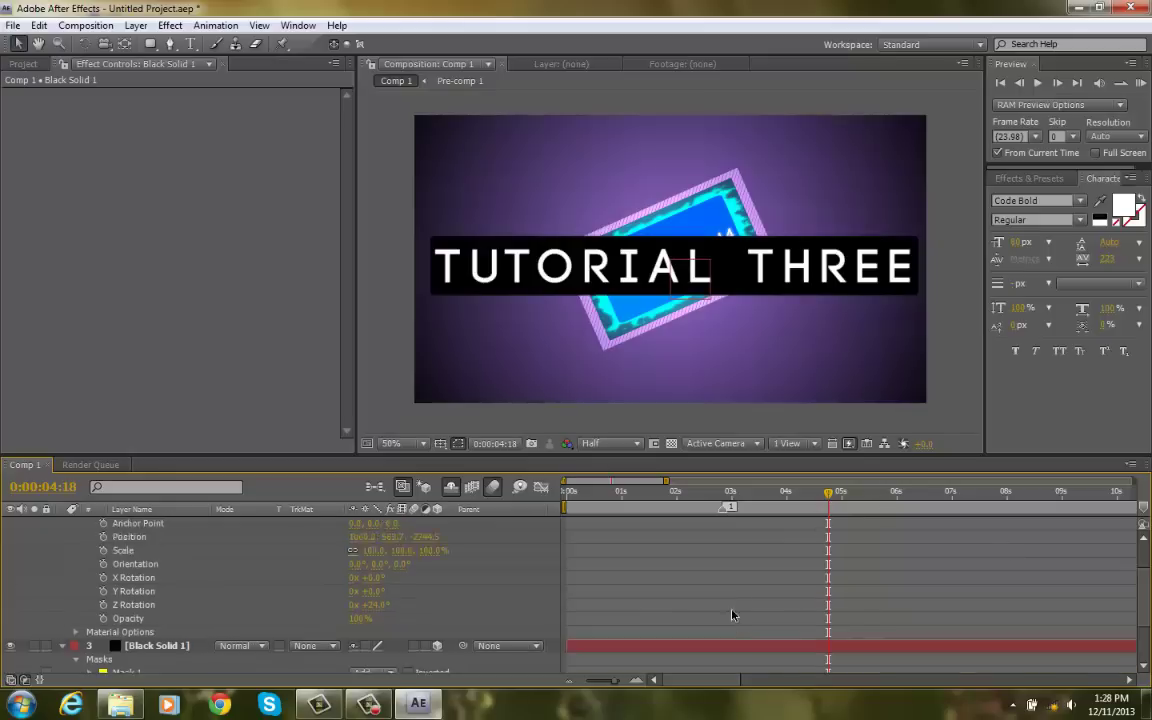
{"action": "left_click", "coordinate": [64, 524]}
{"action": "left_click", "coordinate": [63, 550]}
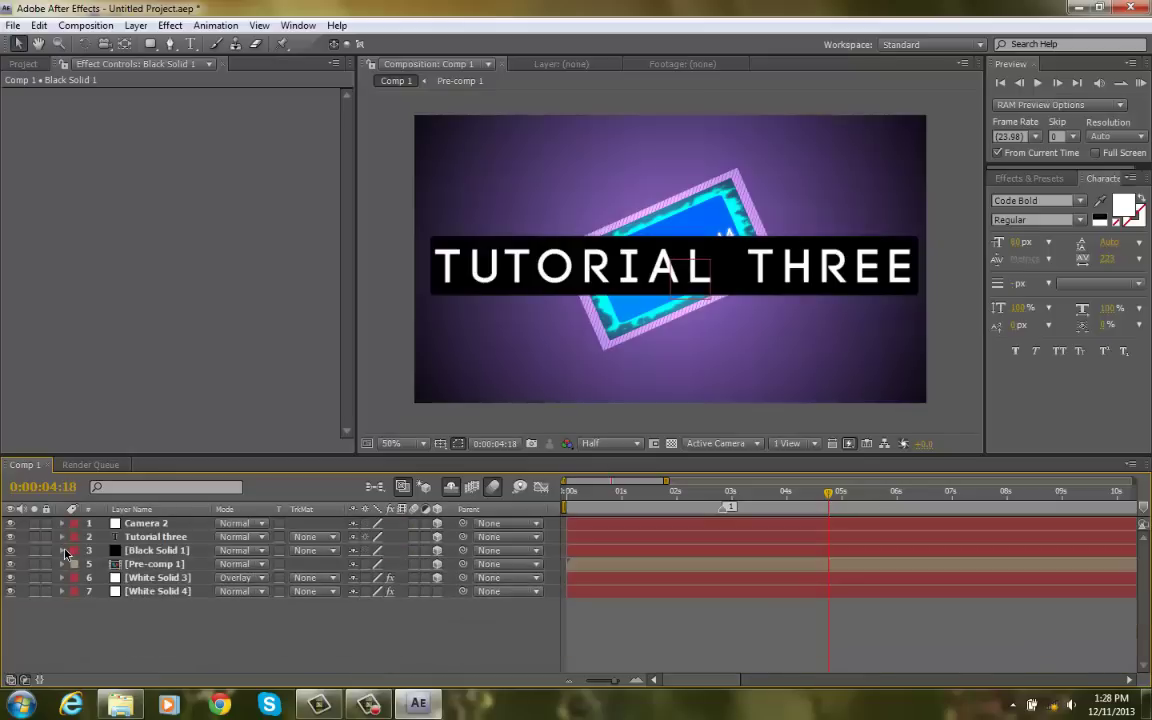
{"action": "left_click", "coordinate": [774, 540]}
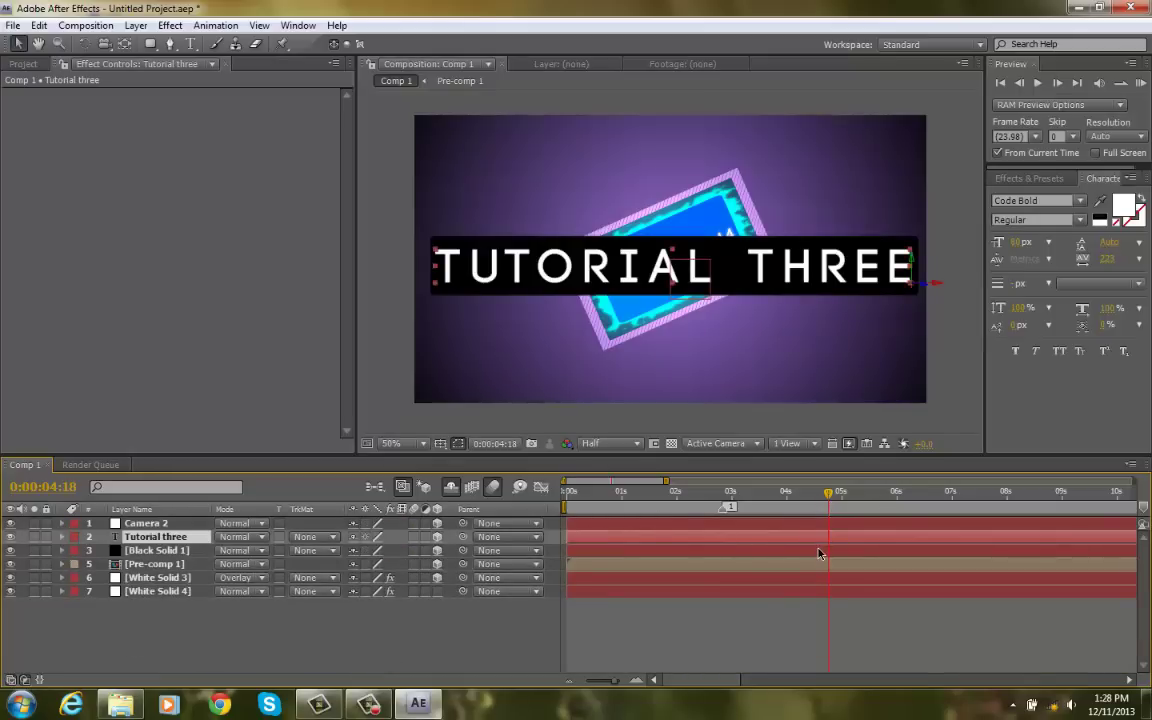
{"action": "left_click", "coordinate": [818, 553], "text": "shift"}
{"action": "key", "text": "t"}
{"action": "key", "text": "alt+shift+t"}
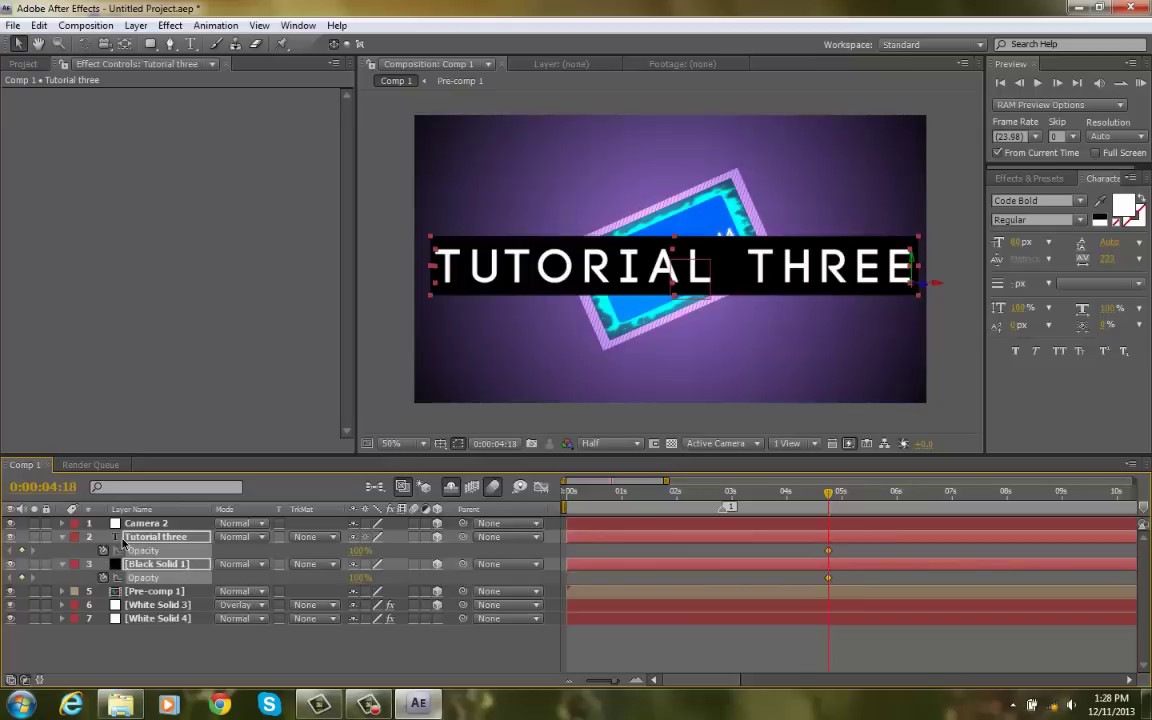
Step: Fade both title layers in by keyframing 0% opacity at 0:00:03:18 and moving the 100% keyframes to about 0:00:04:00
{"action": "left_click_drag", "start_coordinate": [833, 497], "coordinate": [780, 514]}
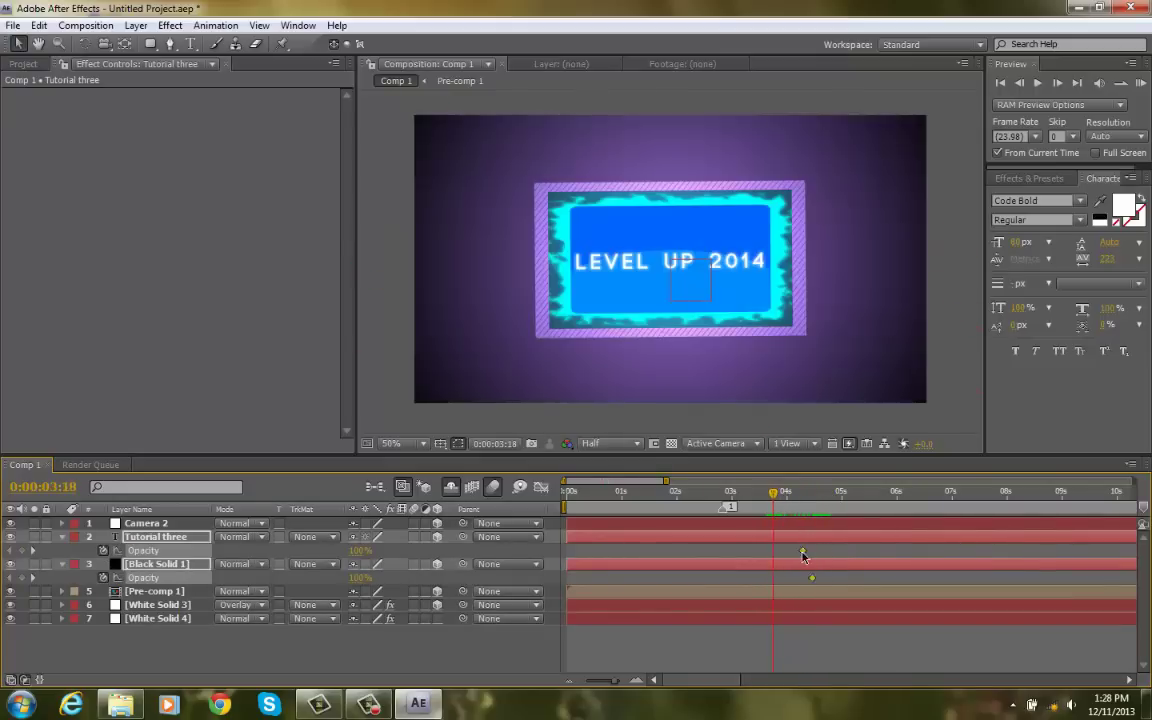
{"action": "left_click_drag", "start_coordinate": [361, 555], "coordinate": [32, 551]}
{"action": "left_click_drag", "start_coordinate": [800, 546], "coordinate": [787, 583]}
{"action": "left_click", "coordinate": [466, 553]}
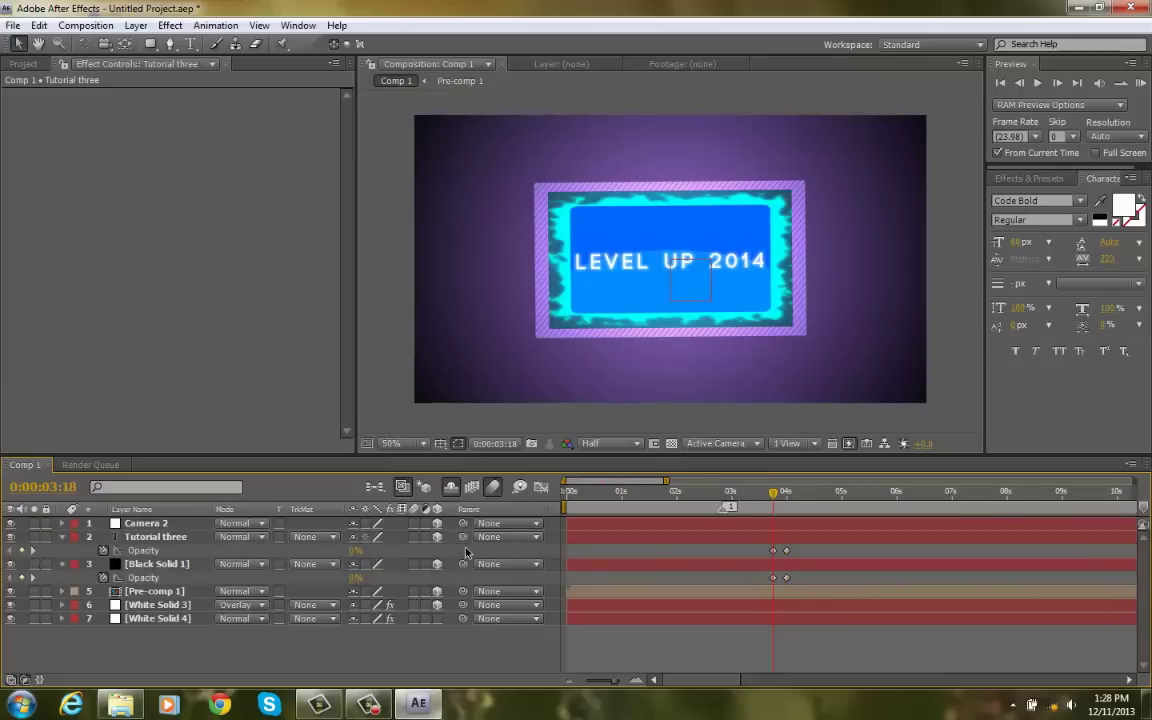
Step: Turn on motion blur for the Tutorial three, Black Solid 1, Pre-comp 1 and White Solid 3 layers
{"action": "left_click", "coordinate": [414, 564]}
{"action": "left_click", "coordinate": [414, 591]}
{"action": "left_click", "coordinate": [414, 604]}
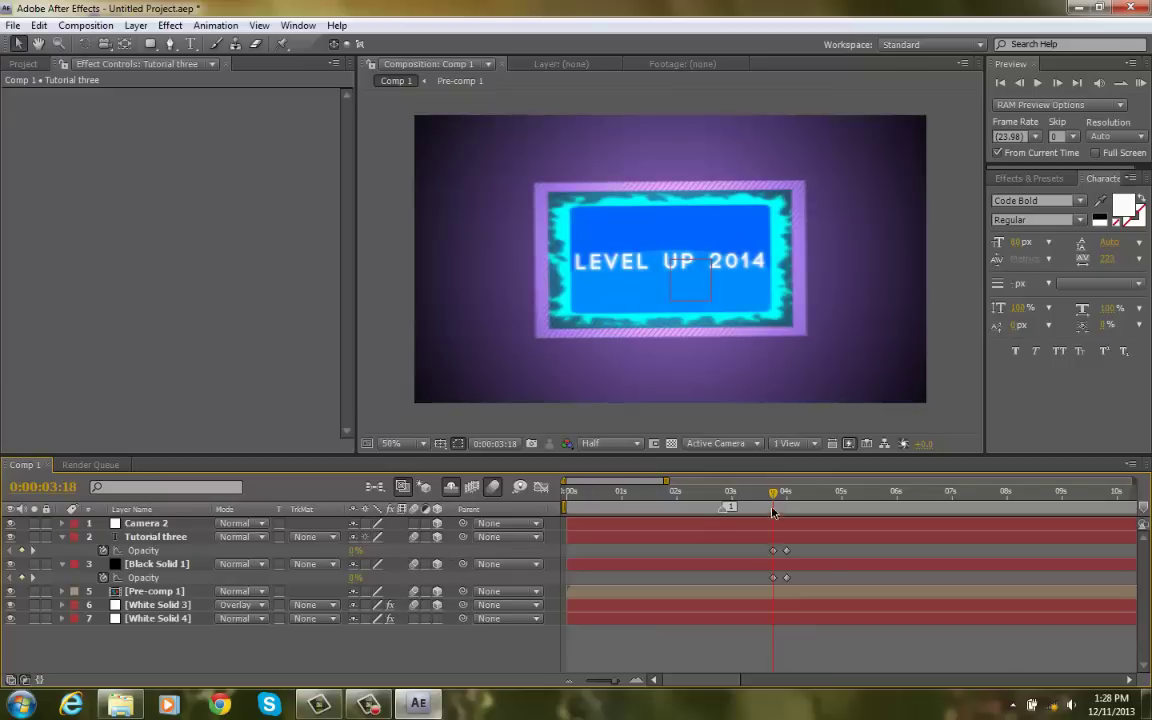
Step: RAM preview the composition from its first frame and scrub through the title's entrance between about 4 and 5 seconds
{"action": "left_click_drag", "start_coordinate": [779, 495], "coordinate": [786, 511]}
{"action": "left_click", "coordinate": [654, 495]}
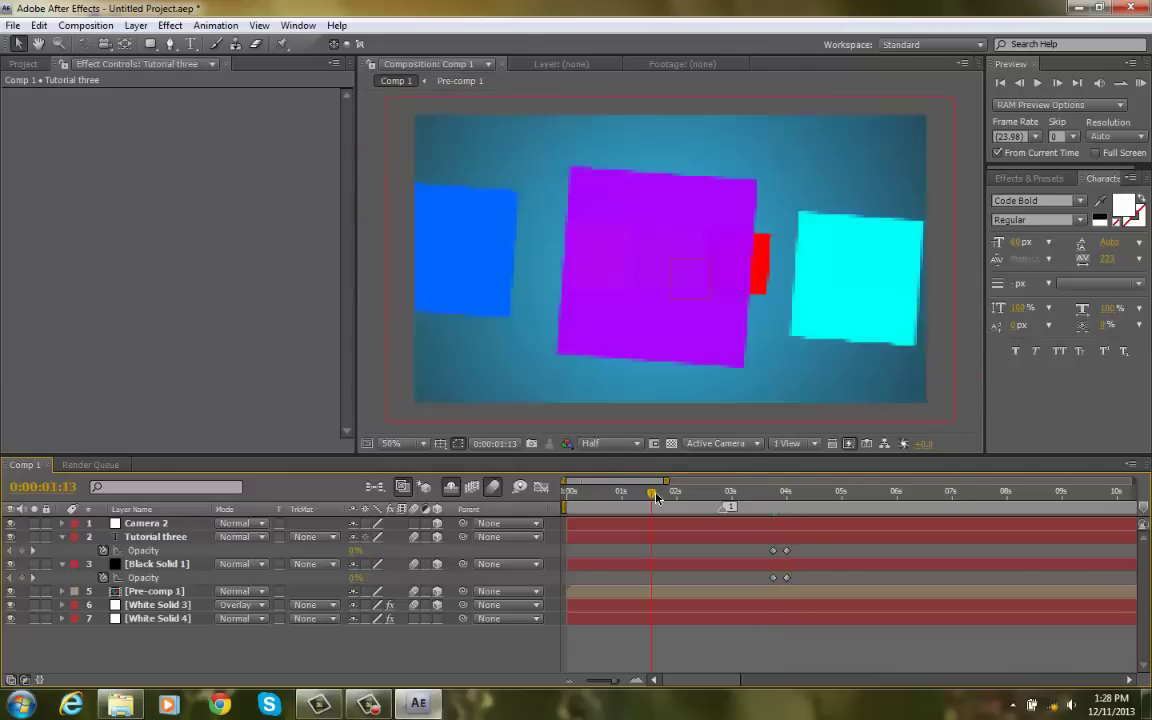
{"action": "left_click_drag", "start_coordinate": [585, 501], "coordinate": [562, 501]}
{"action": "left_click", "coordinate": [1142, 85]}
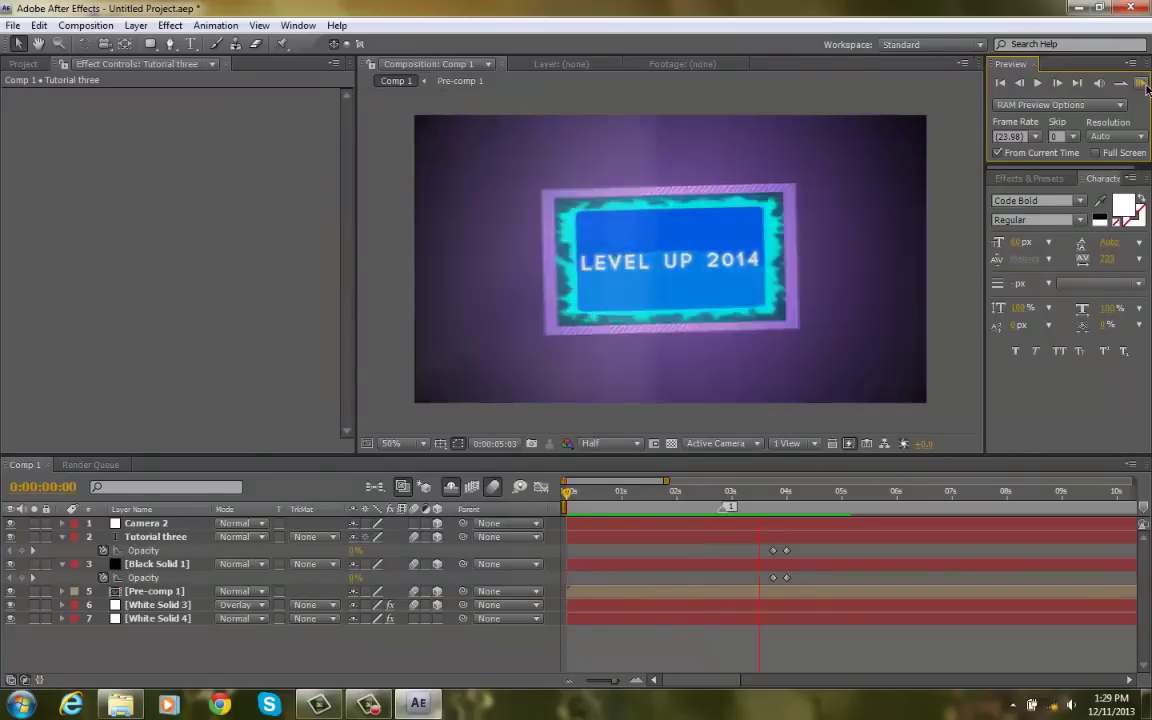
{"action": "left_click_drag", "start_coordinate": [786, 493], "coordinate": [828, 538]}
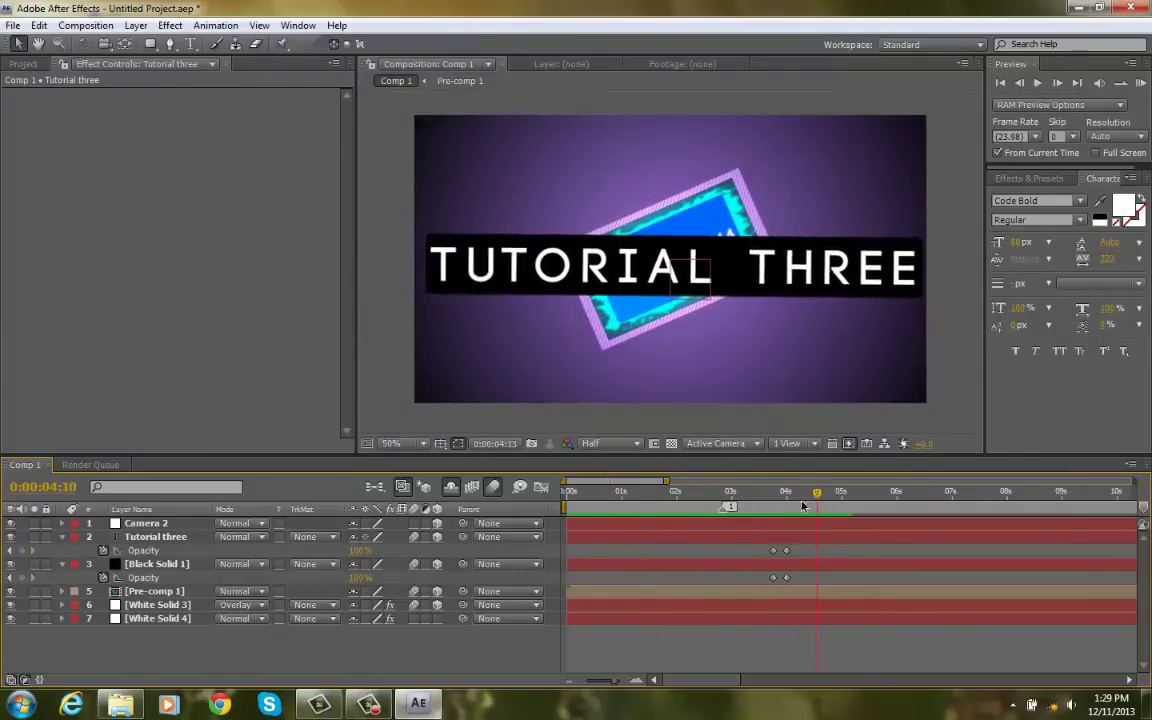
{"action": "left_click_drag", "start_coordinate": [802, 507], "coordinate": [825, 546]}
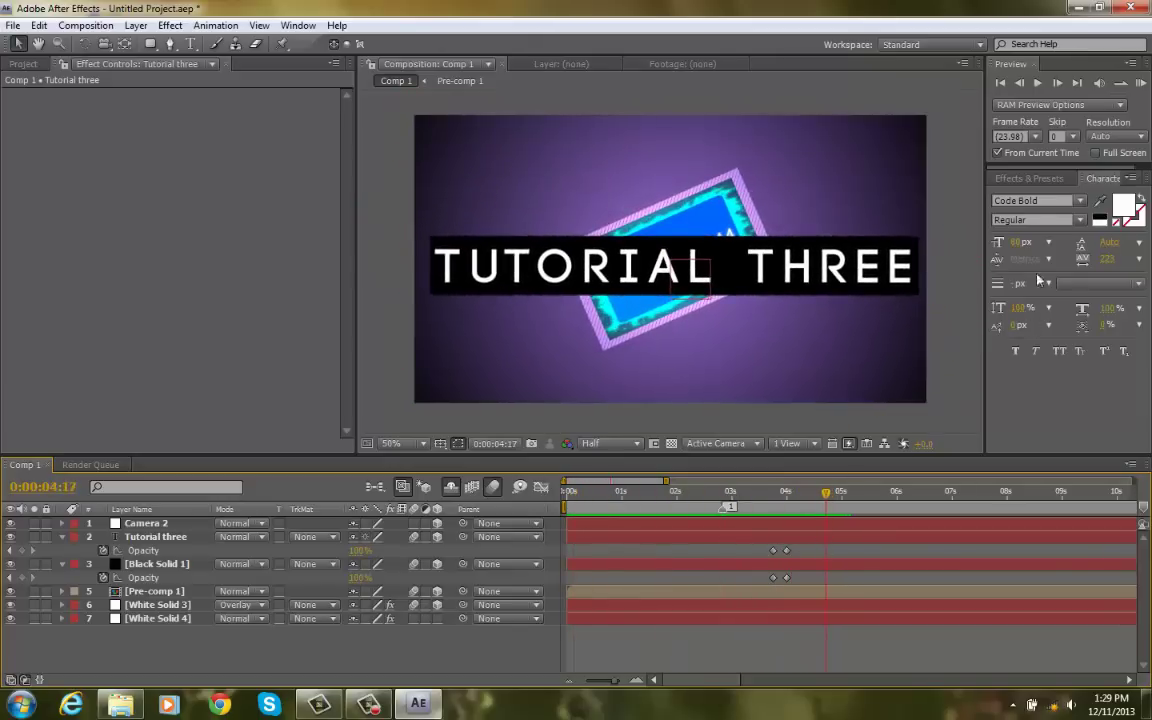
Step: Clear the effects search, set the current time to 0:00:04:06 and select the Tutorial three layer
{"action": "left_click", "coordinate": [1028, 178]}
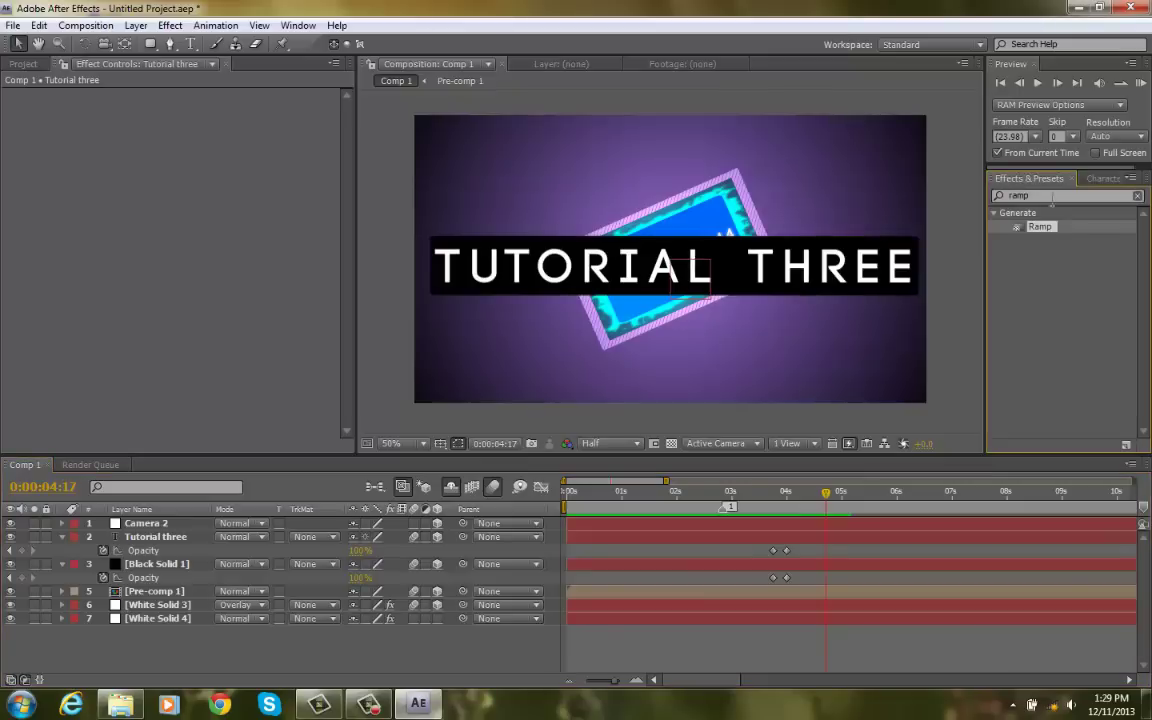
{"action": "left_click", "coordinate": [1137, 196]}
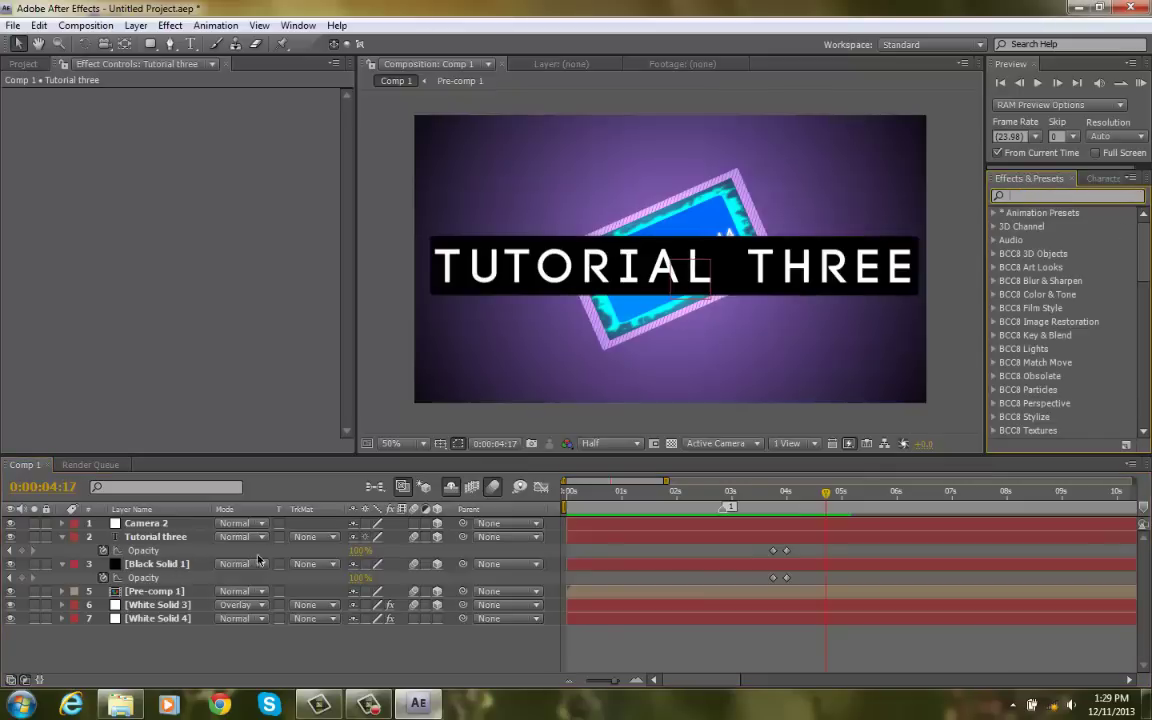
{"action": "mouse_move", "coordinate": [803, 512]}
{"action": "left_mouse_down"}
{"action": "mouse_move", "coordinate": [769, 514]}
{"action": "mouse_move", "coordinate": [802, 516]}
{"action": "left_mouse_up"}
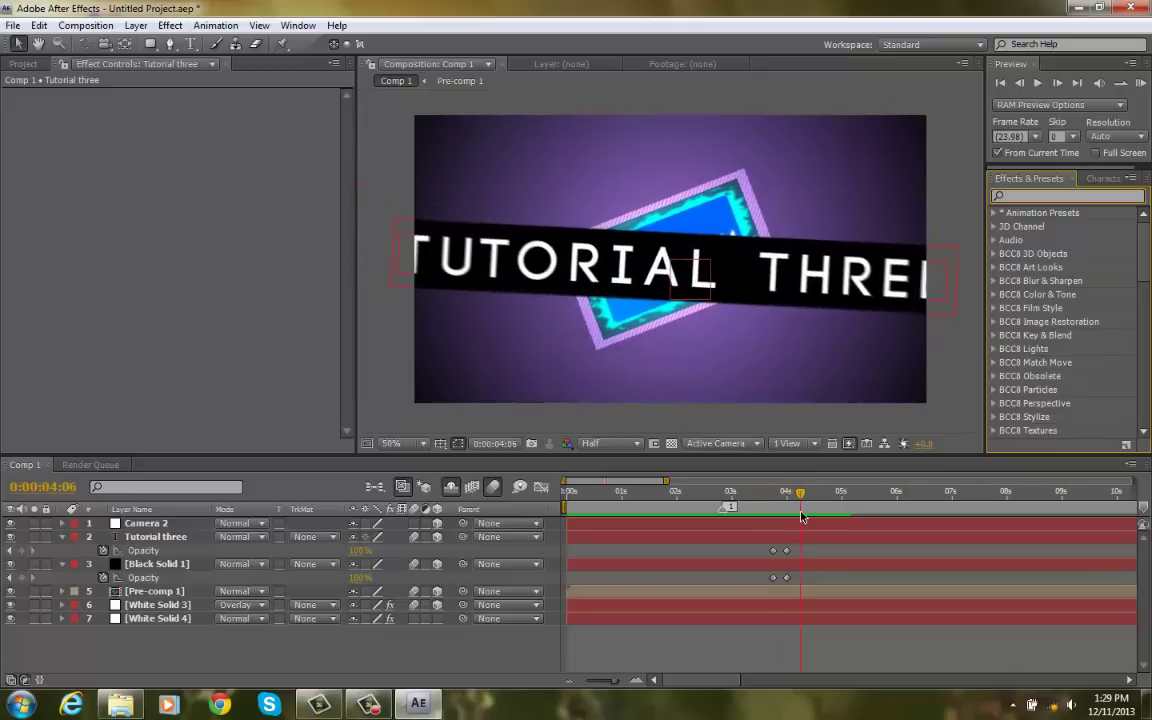
{"action": "left_click", "coordinate": [193, 538]}
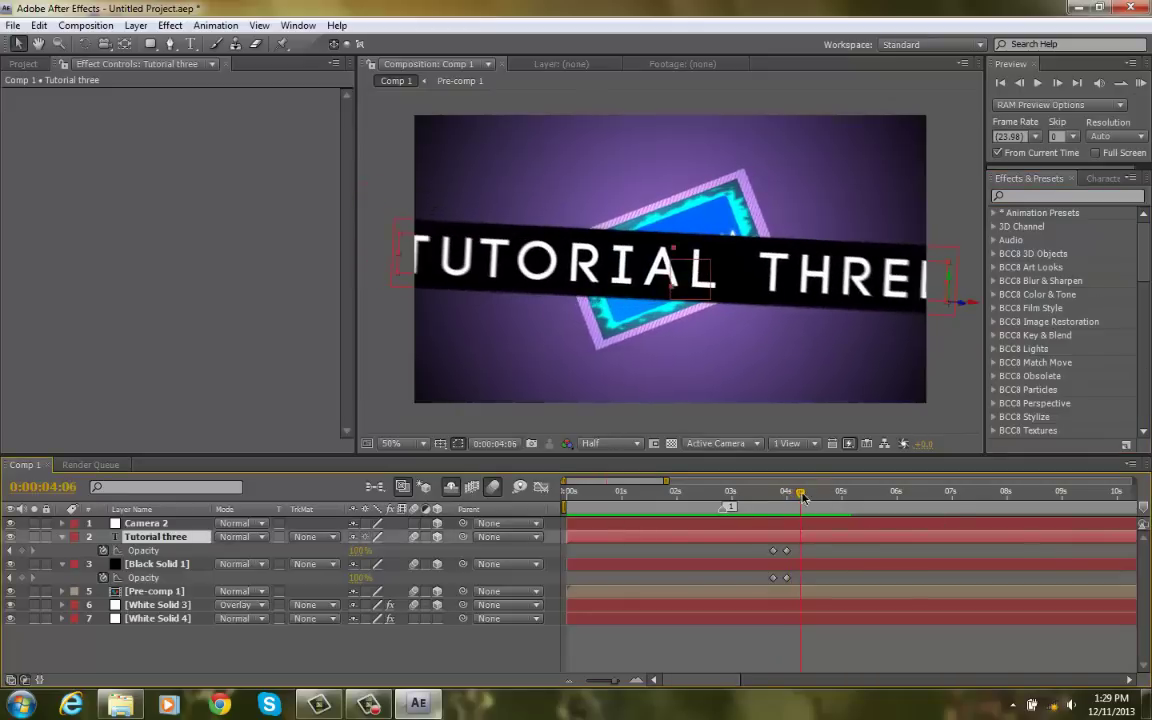
Step: Look through the text animation presets, including the Mechanical category, for a suitable title animation
{"action": "left_click", "coordinate": [995, 213]}
{"action": "scroll", "coordinate": [1018, 293], "scroll_direction": "down", "scroll_amount": 2}
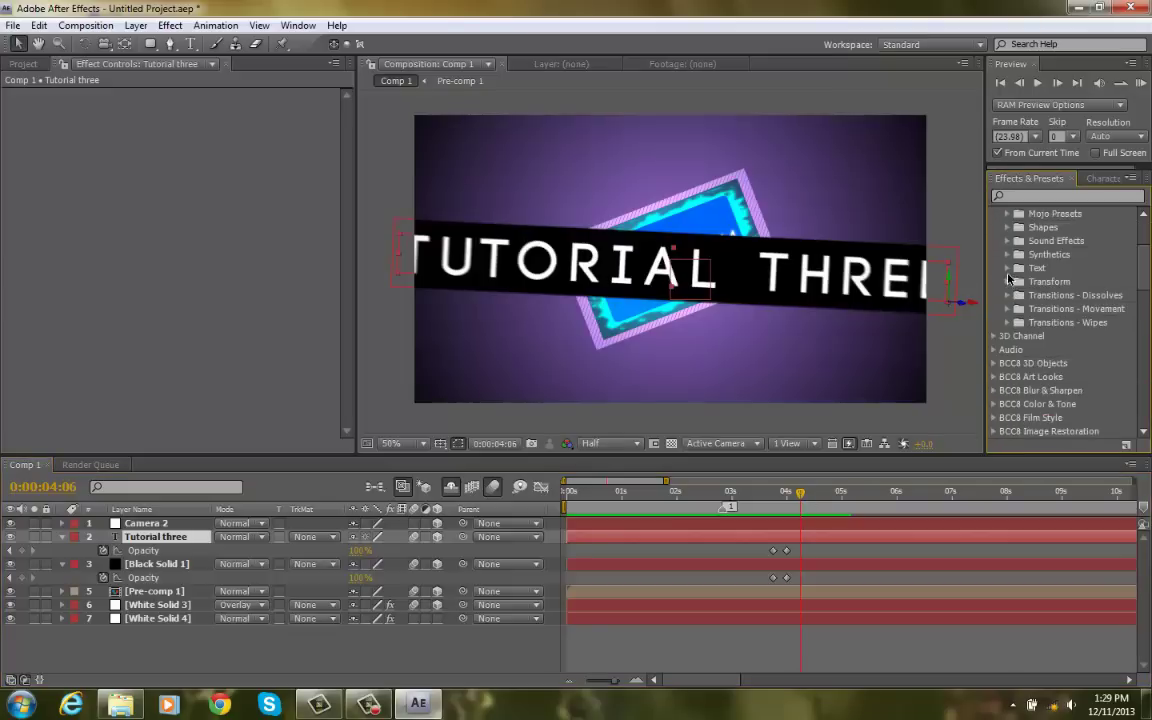
{"action": "left_click", "coordinate": [1007, 269]}
{"action": "scroll", "coordinate": [1007, 273], "scroll_direction": "down", "scroll_amount": 1}
{"action": "scroll", "coordinate": [1035, 290], "scroll_direction": "down", "scroll_amount": 1}
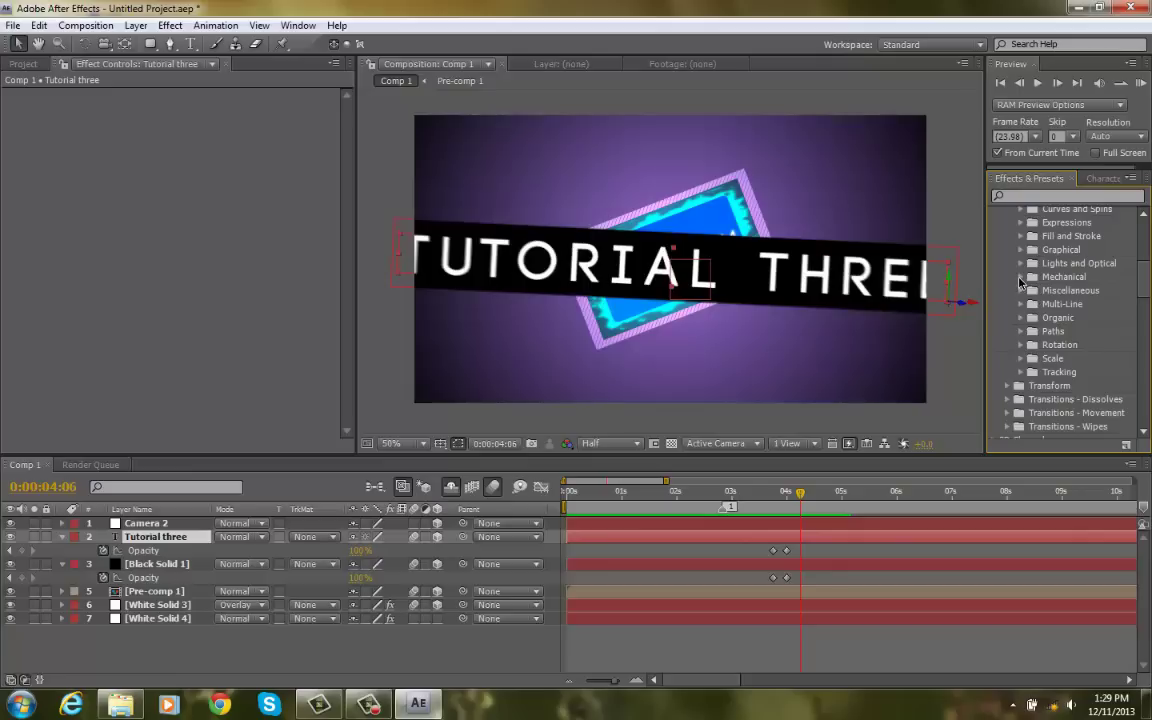
{"action": "left_click", "coordinate": [1019, 277]}
{"action": "scroll", "coordinate": [1019, 283], "scroll_direction": "down", "scroll_amount": 1}
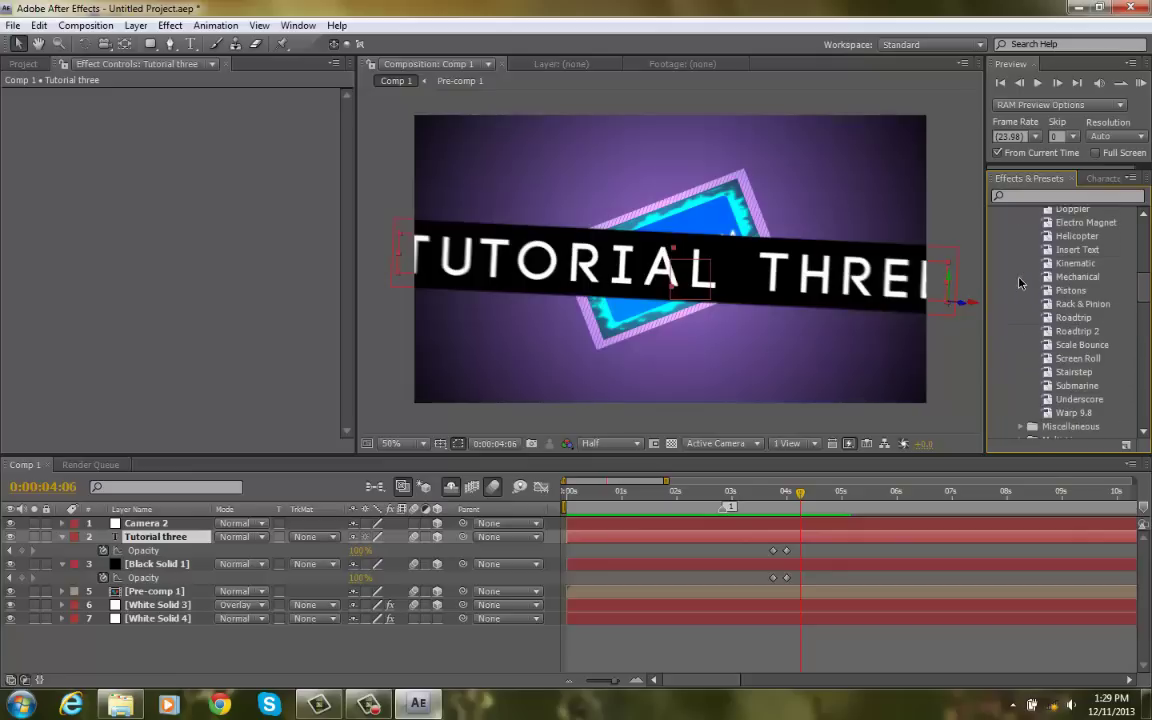
{"action": "scroll", "coordinate": [1019, 283], "scroll_direction": "up", "scroll_amount": 1}
{"action": "left_click", "coordinate": [1020, 249]}
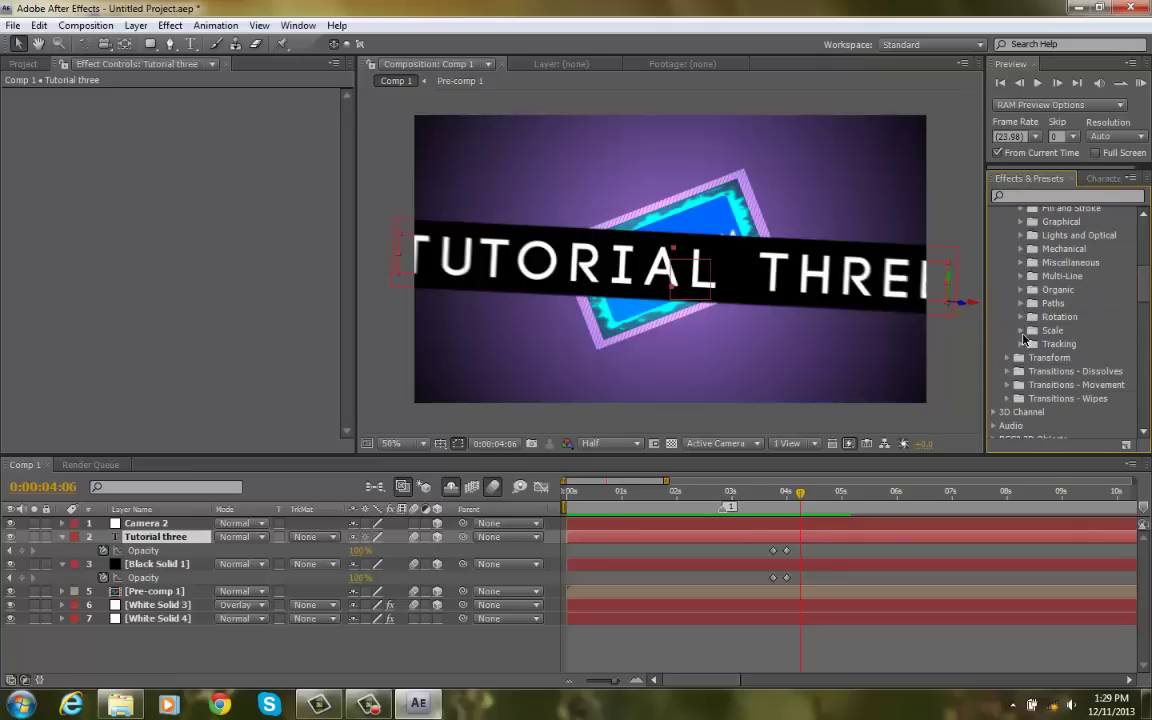
Step: Apply the Wiggly Scale Wipe preset from the Scale text presets to the Tutorial three layer
{"action": "left_click", "coordinate": [1021, 331]}
{"action": "scroll", "coordinate": [1022, 333], "scroll_direction": "down", "scroll_amount": 1}
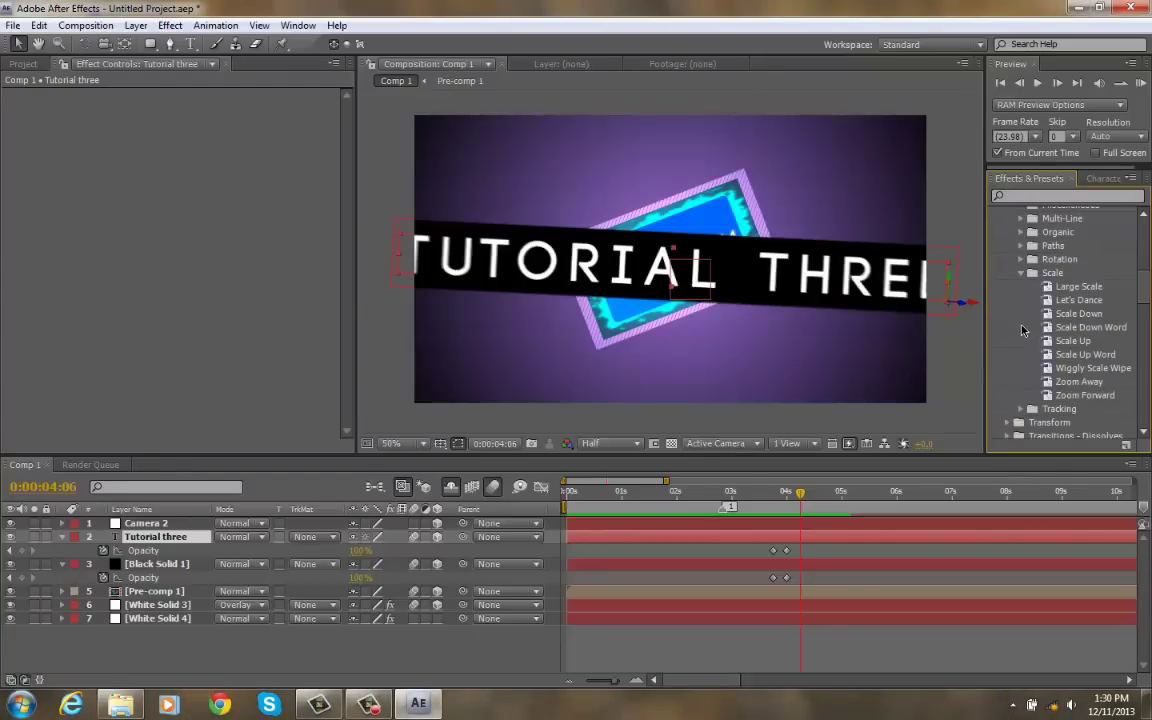
{"action": "left_click_drag", "start_coordinate": [1075, 376], "coordinate": [785, 537]}
Step: RAM preview the title's letter-scaling animation from 0:00:03:23, then stop with the current time at 0:00:04:20
{"action": "left_click", "coordinate": [1141, 83]}
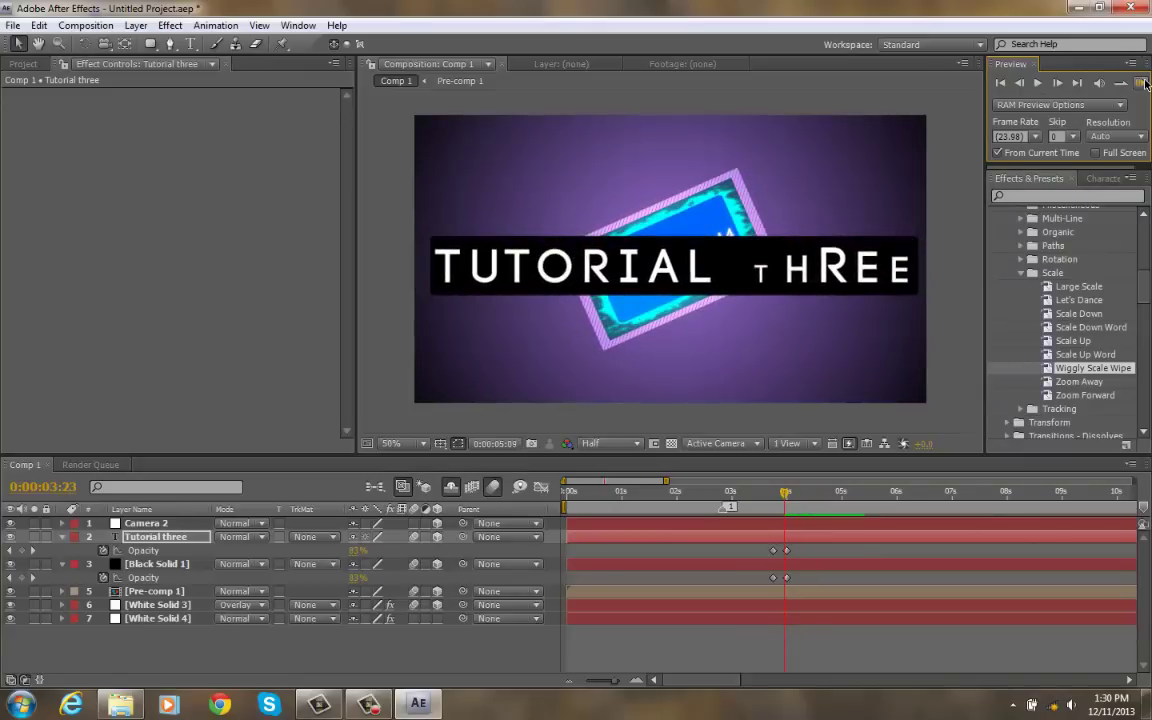
{"action": "key", "text": "space"}
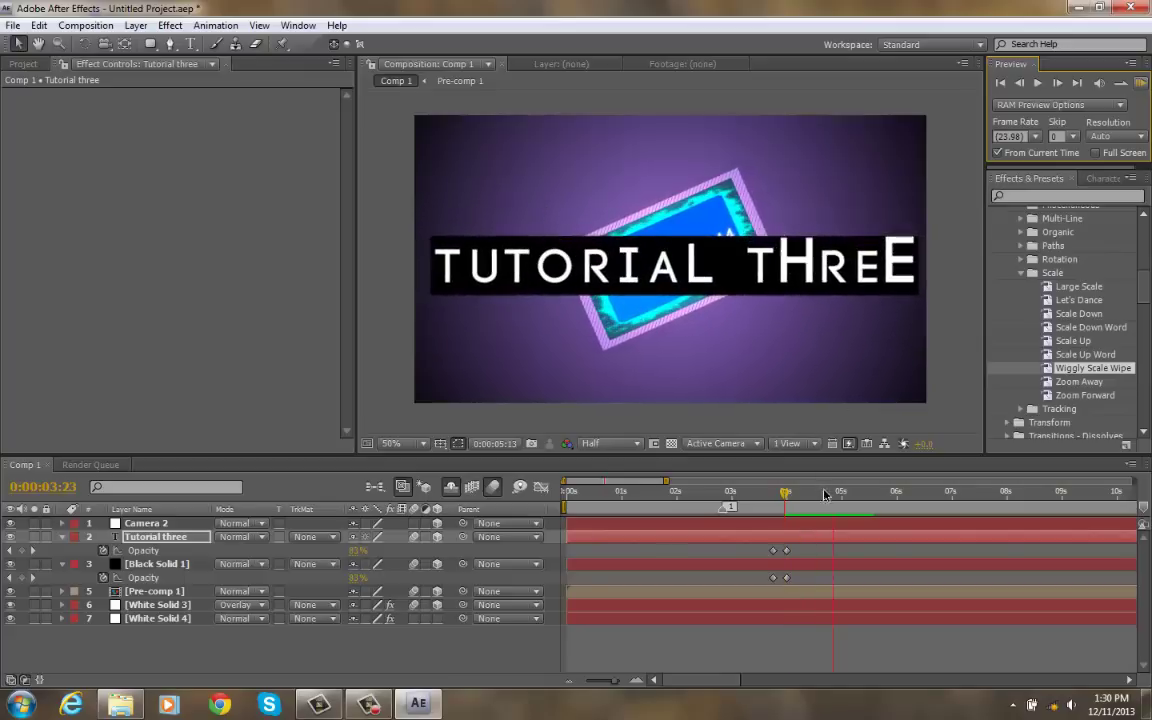
{"action": "key", "text": "space"}
{"action": "left_click", "coordinate": [836, 505]}
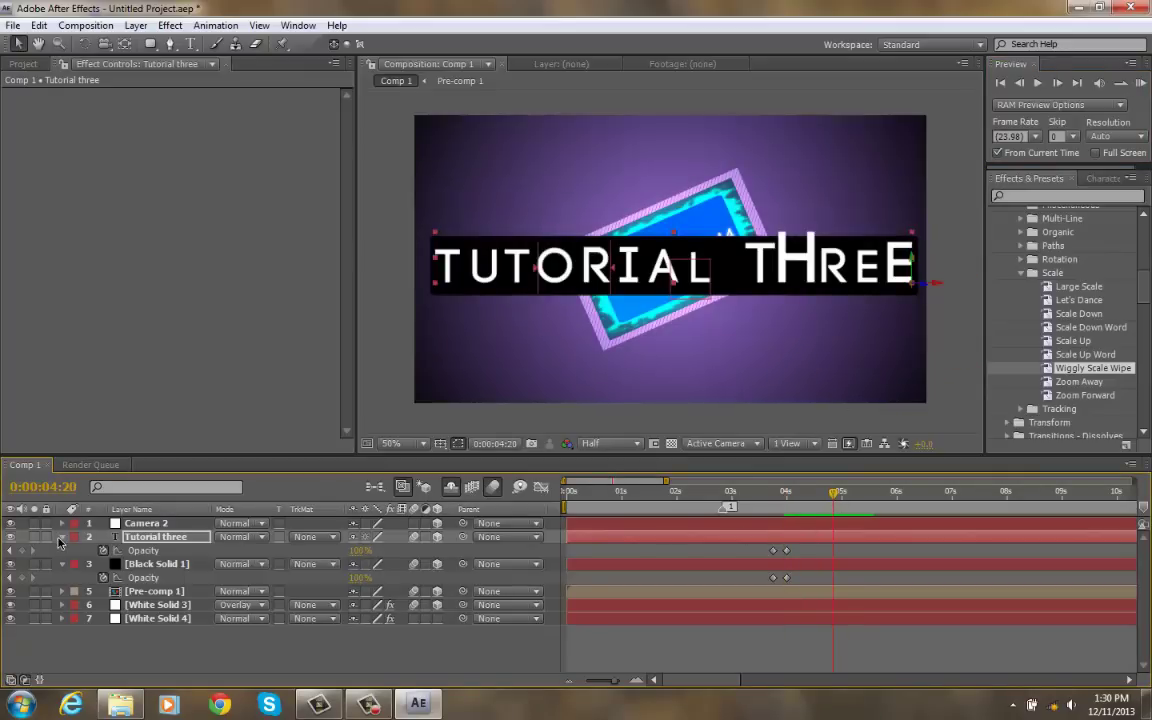
Step: Expand the Tutorial three layer's Text properties and set the layer's label color to Red
{"action": "left_click", "coordinate": [61, 538]}
{"action": "left_click", "coordinate": [61, 538]}
{"action": "left_click", "coordinate": [76, 562]}
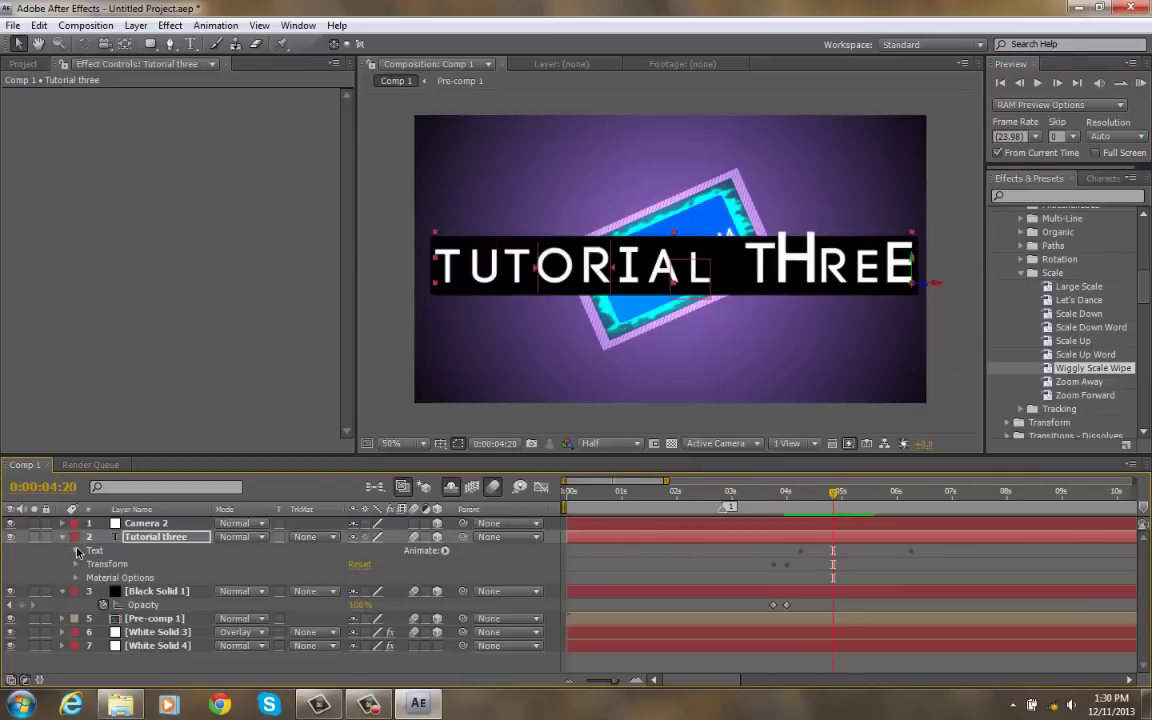
{"action": "left_click", "coordinate": [76, 551]}
{"action": "left_click", "coordinate": [74, 537]}
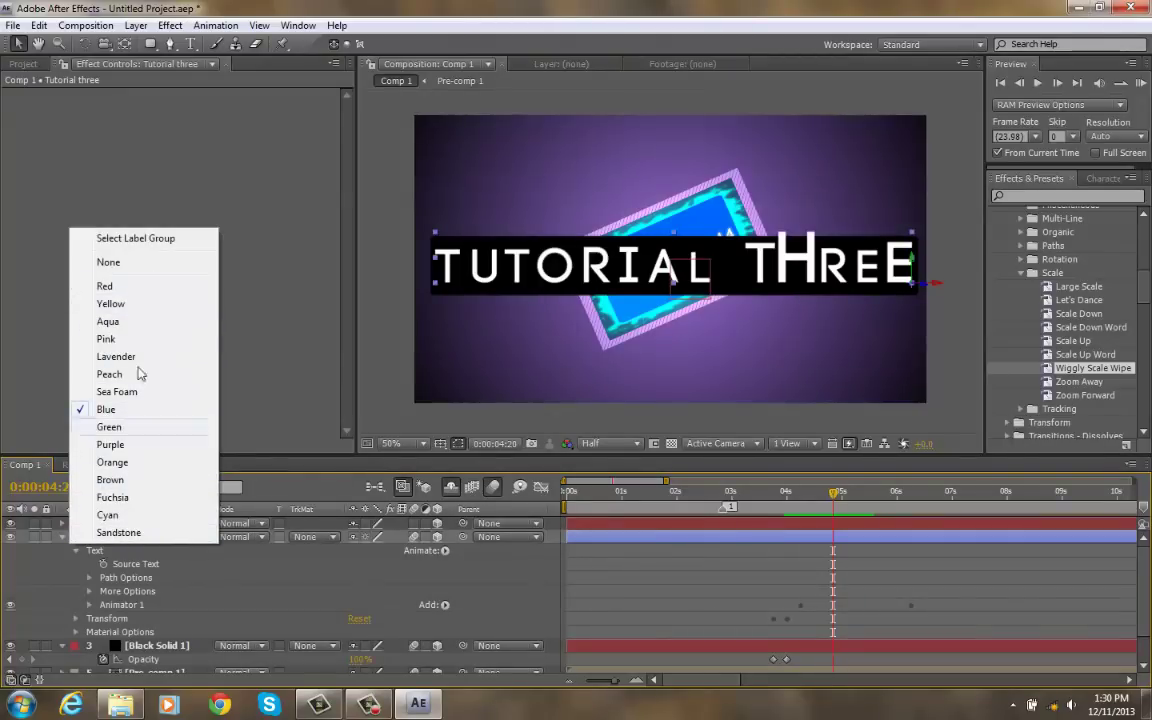
{"action": "left_click", "coordinate": [140, 287]}
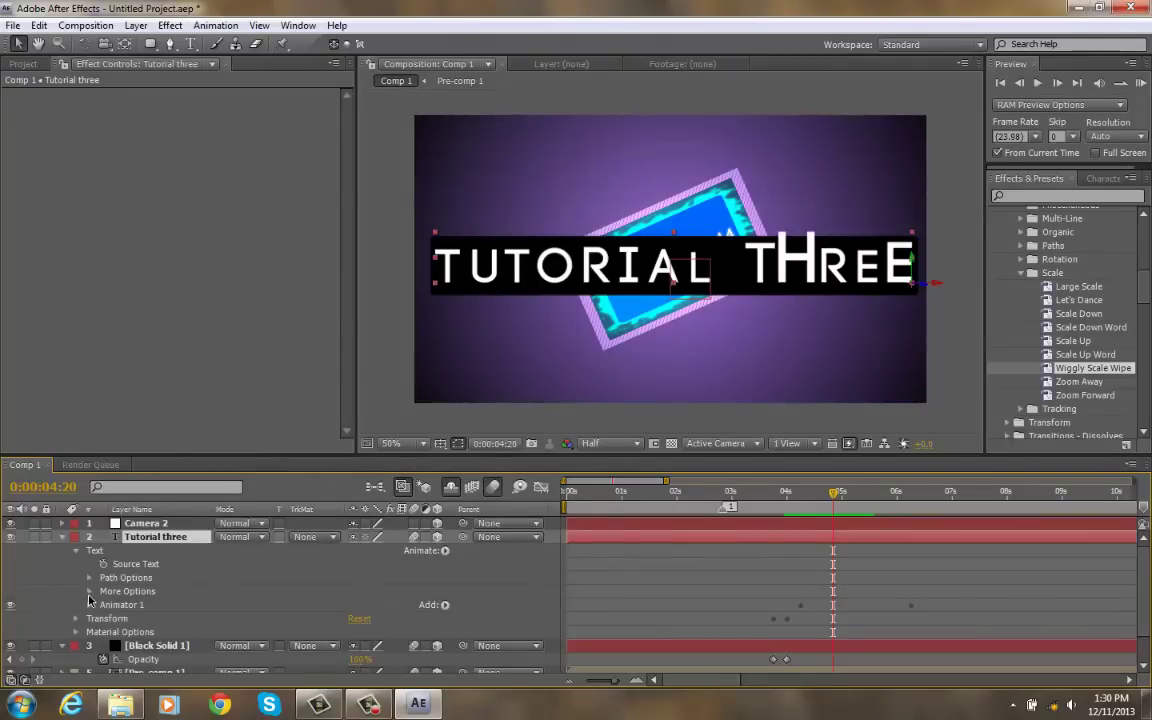
Step: Move the end keyframe of Range Selector 1's Offset to about 0:00:04:22 and ease both Offset keyframes
{"action": "left_click", "coordinate": [89, 605]}
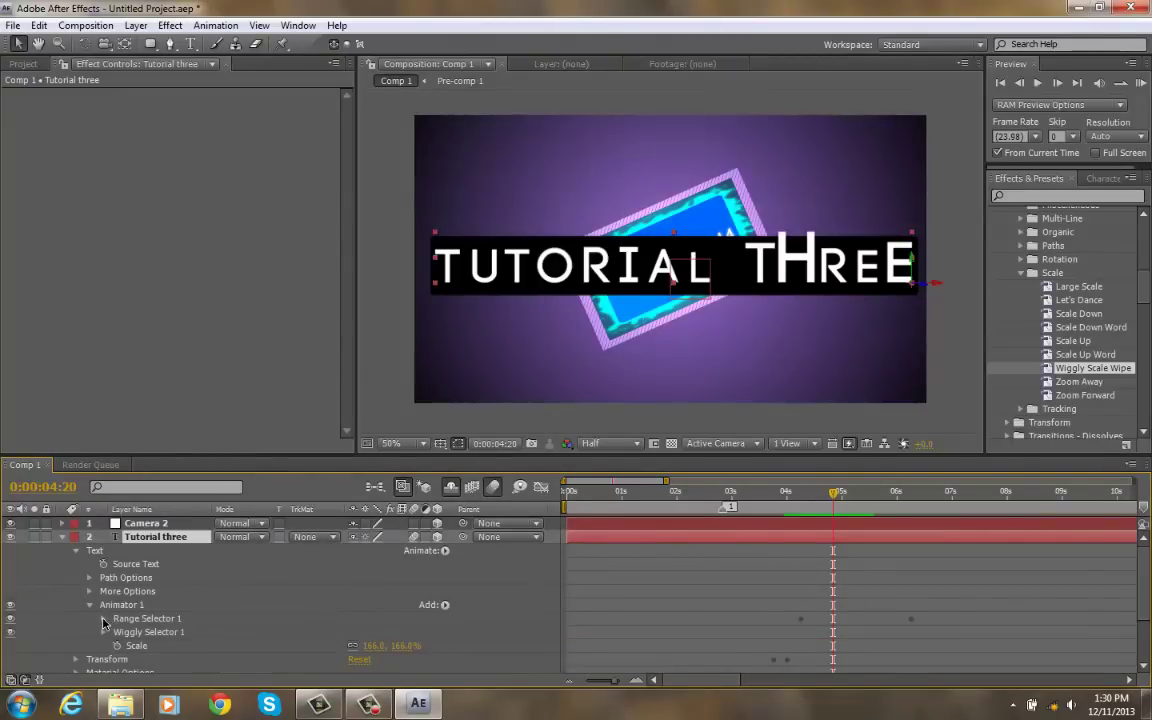
{"action": "left_click", "coordinate": [103, 619]}
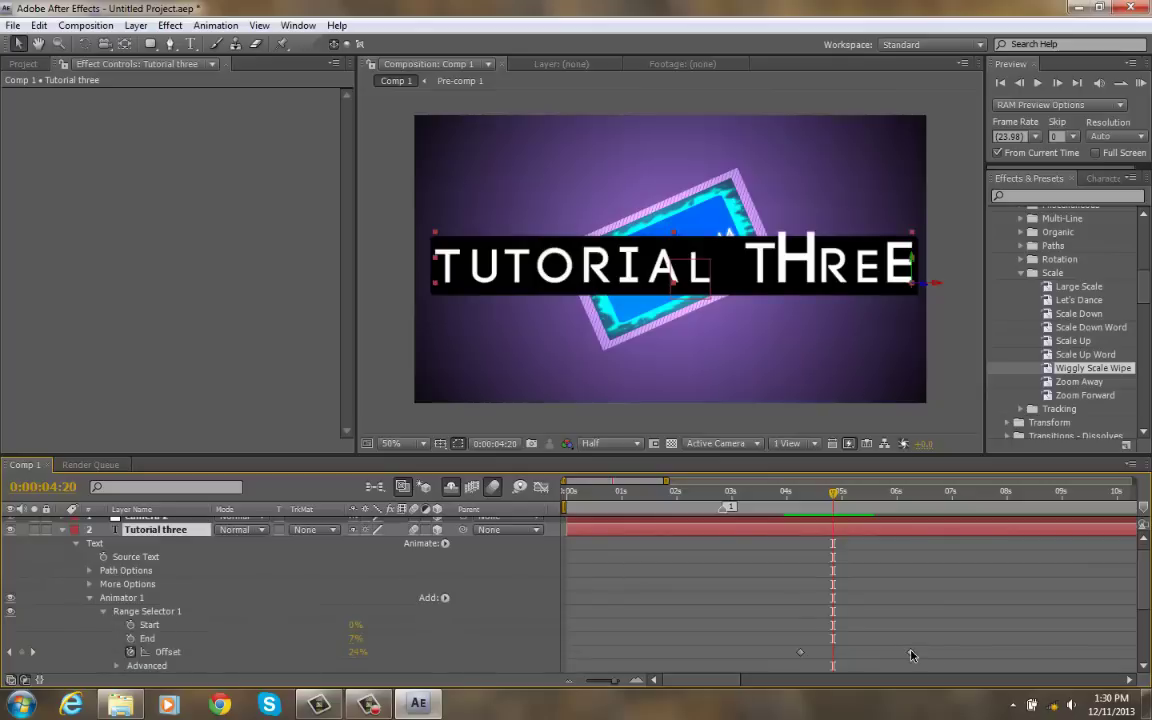
{"action": "mouse_move", "coordinate": [833, 652]}
{"action": "left_mouse_down"}
{"action": "mouse_move", "coordinate": [852, 655]}
{"action": "mouse_move", "coordinate": [832, 654]}
{"action": "left_mouse_up"}
{"action": "left_click_drag", "start_coordinate": [833, 492], "coordinate": [855, 521]}
{"action": "left_click_drag", "start_coordinate": [835, 653], "coordinate": [840, 653]}
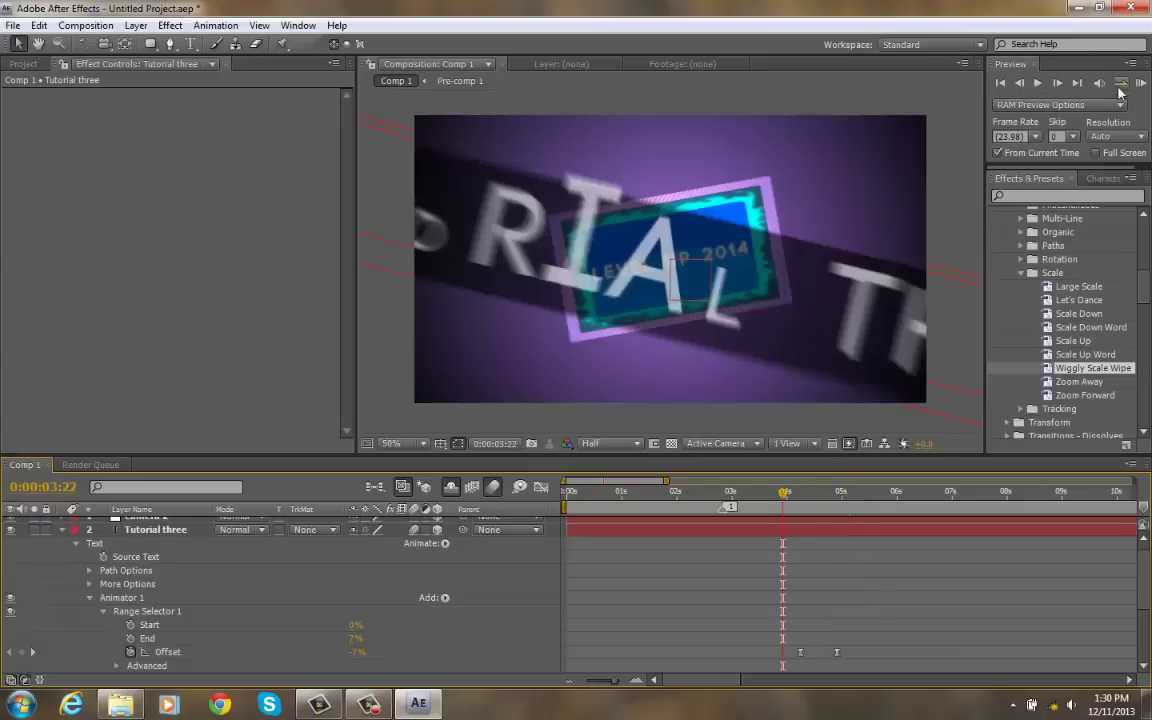
Step: RAM preview the title from 0:00:03:22, then undo the Offset keyframe edits and the Wiggly Scale Wipe preset
{"action": "left_click", "coordinate": [1120, 84]}
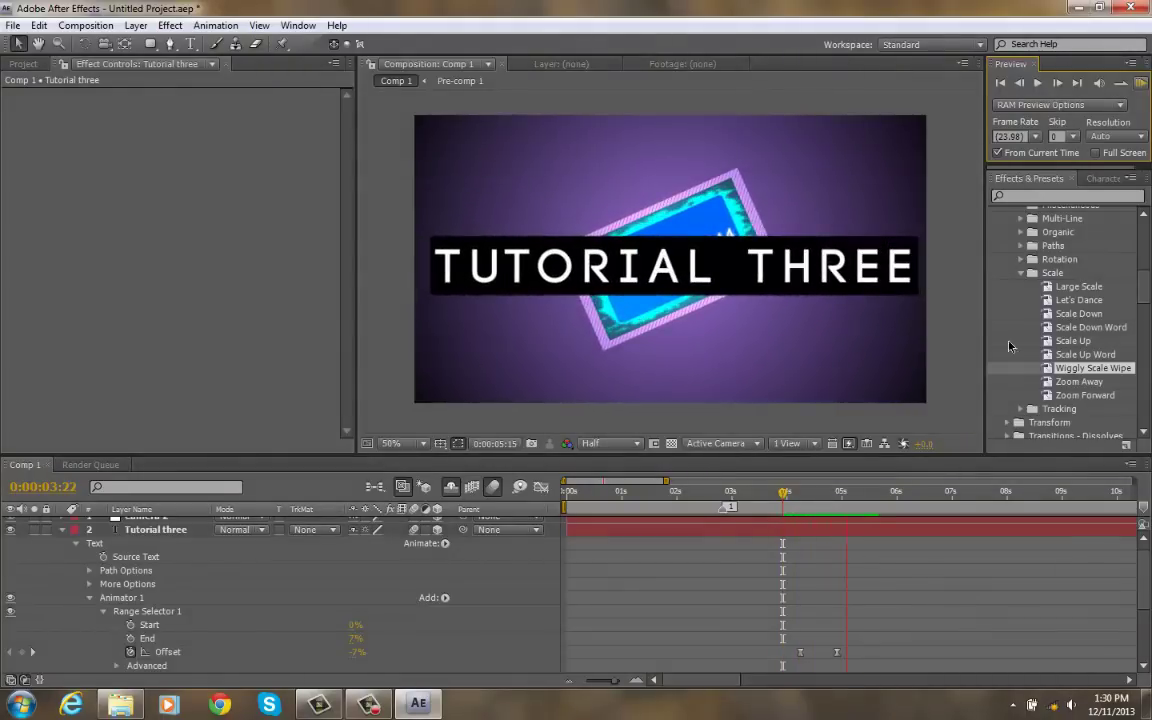
{"action": "left_click", "coordinate": [874, 627]}
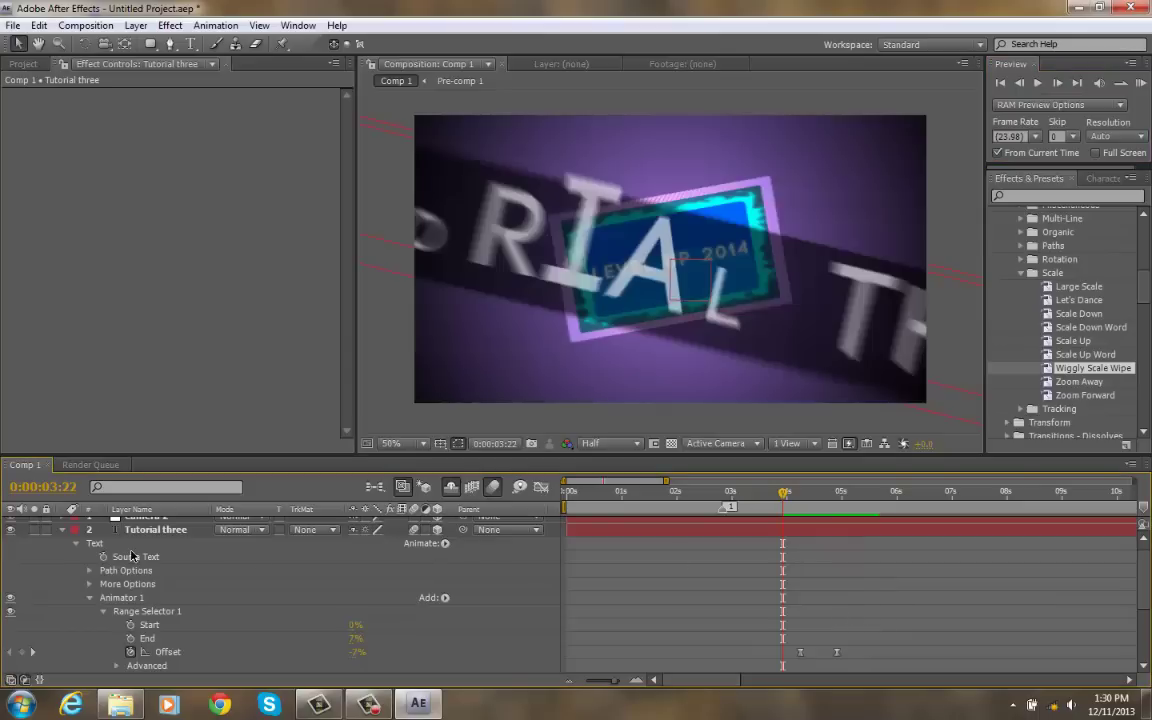
{"action": "key", "text": "ctrl+z"}
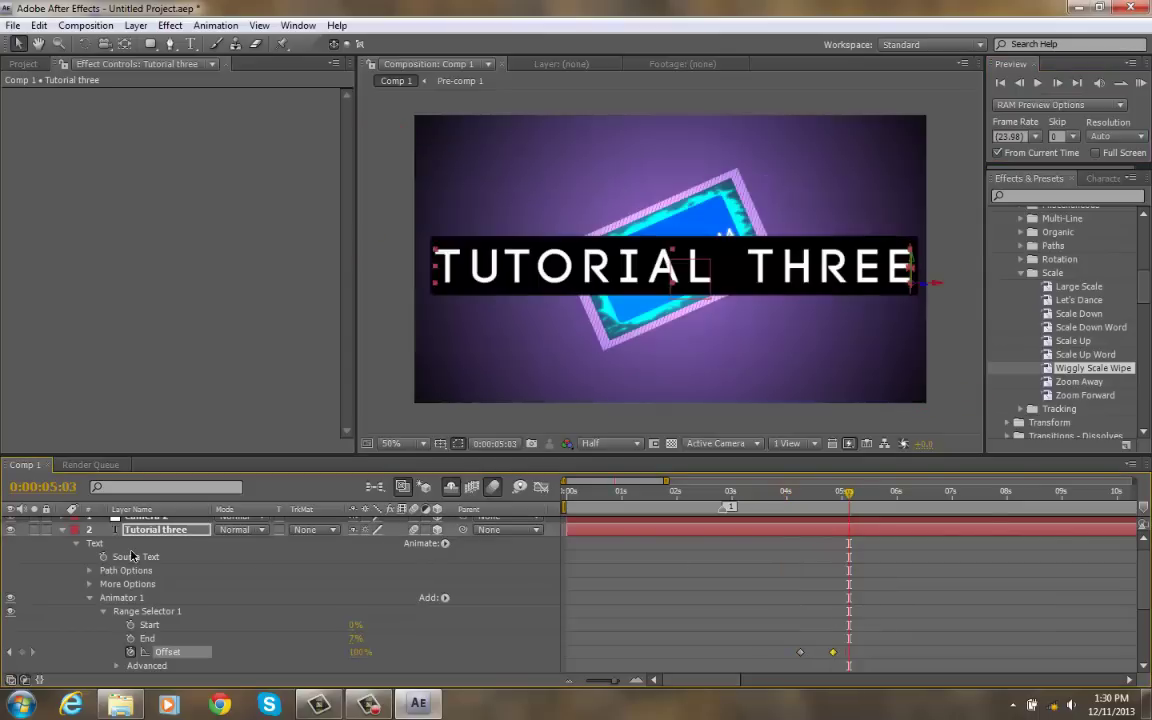
{"action": "key", "text": "ctrl+z"}
{"action": "key", "text": "ctrl+z"}
{"action": "key", "text": "ctrl+z"}
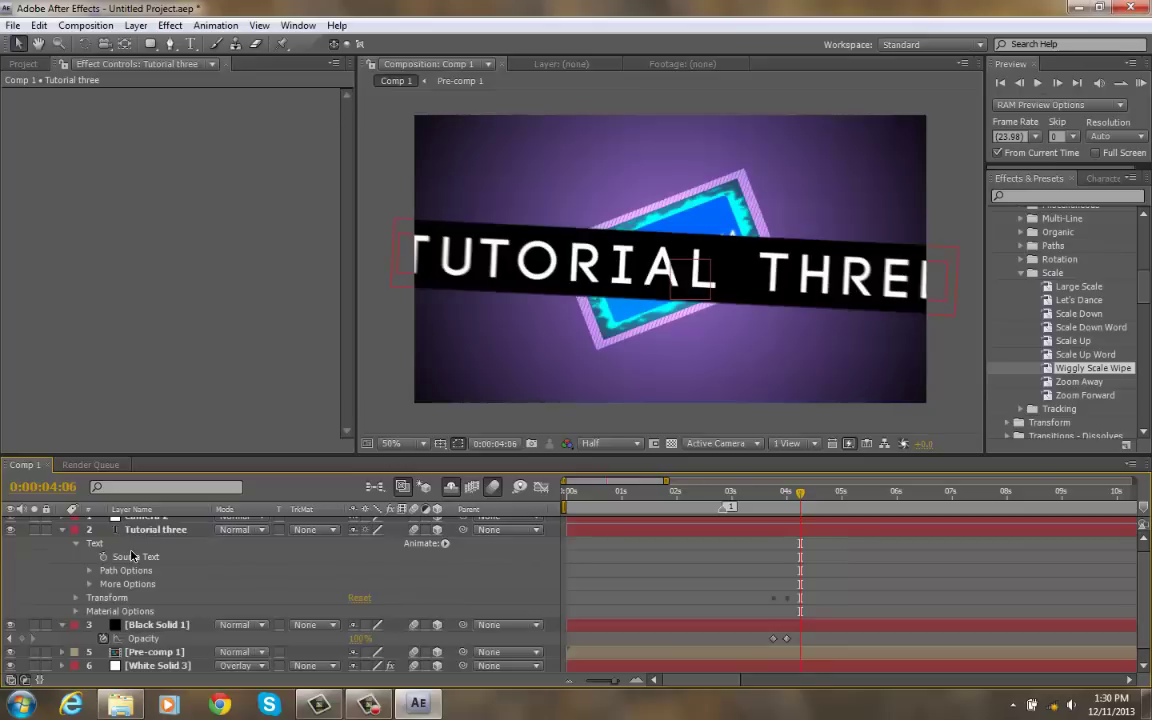
Step: Try the Text Bounce preset from the Expressions text presets on the Tutorial three layer, then undo it
{"action": "left_click", "coordinate": [1021, 274]}
{"action": "scroll", "coordinate": [1038, 297], "scroll_direction": "up", "scroll_amount": 2}
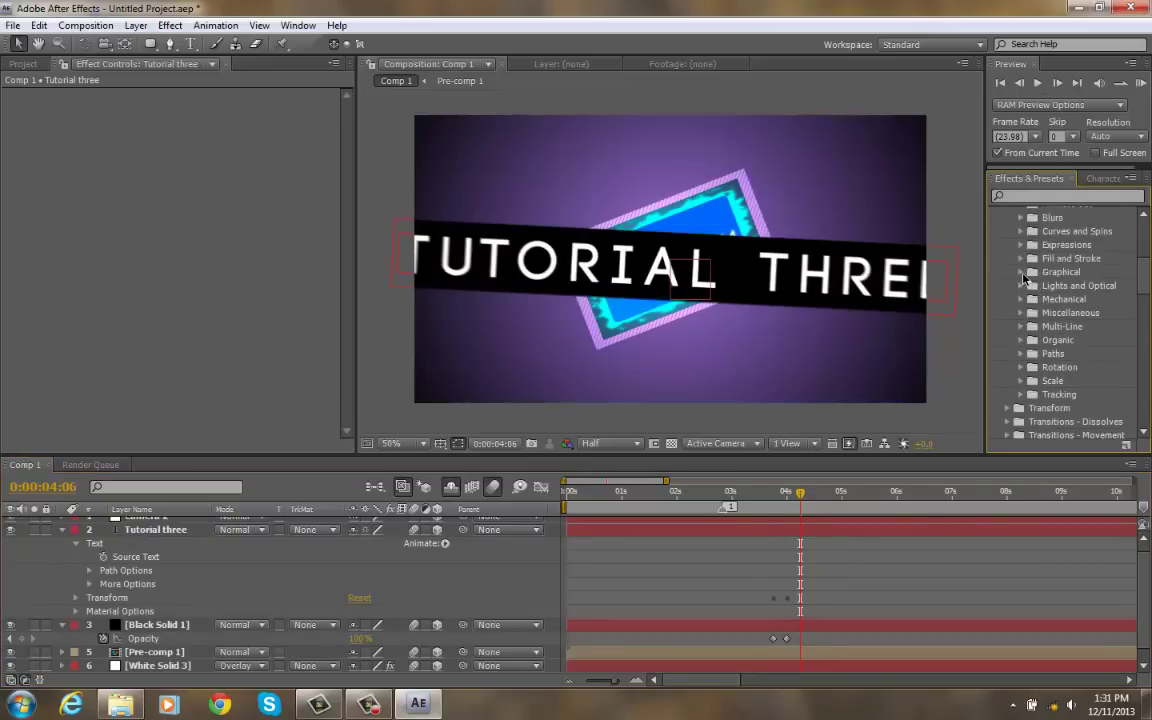
{"action": "left_click", "coordinate": [1022, 245]}
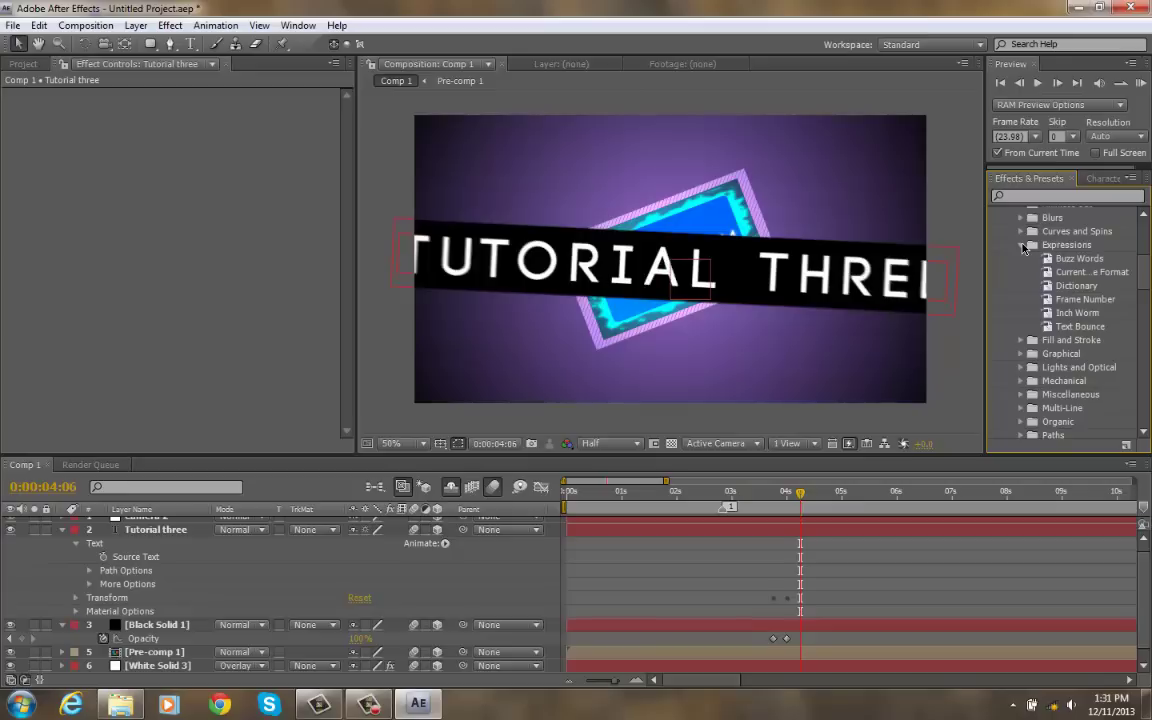
{"action": "left_click_drag", "start_coordinate": [1066, 325], "coordinate": [774, 542]}
{"action": "left_click", "coordinate": [835, 492]}
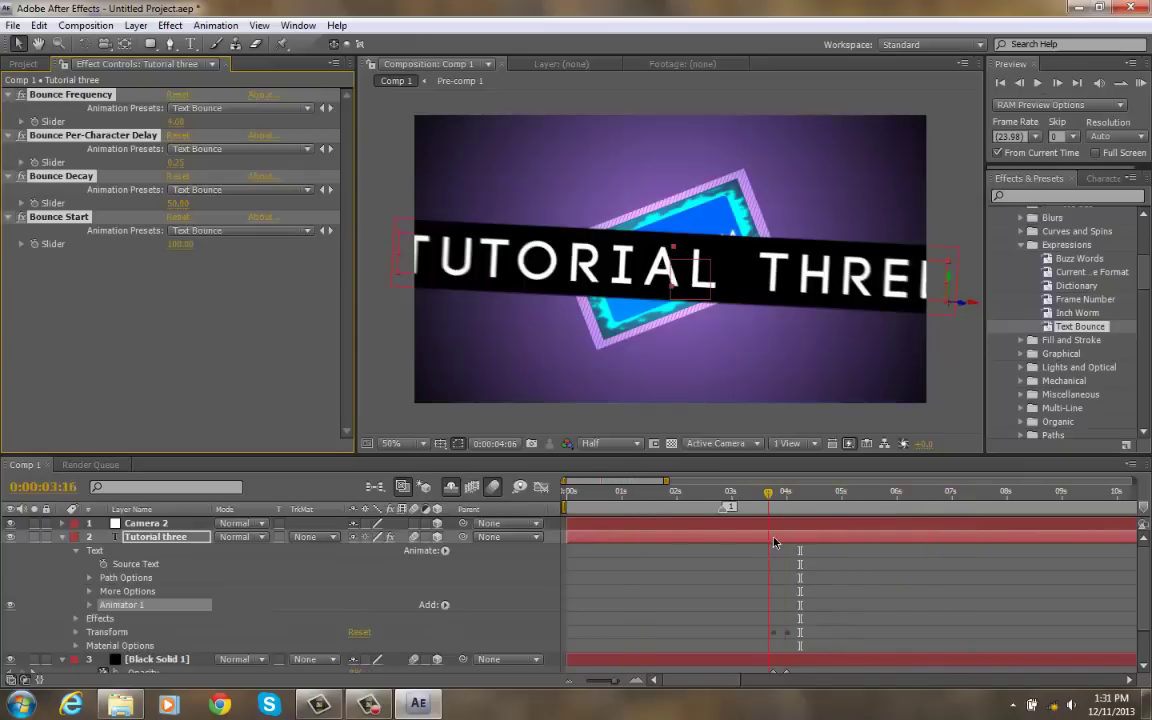
{"action": "key", "text": "ctrl+z"}
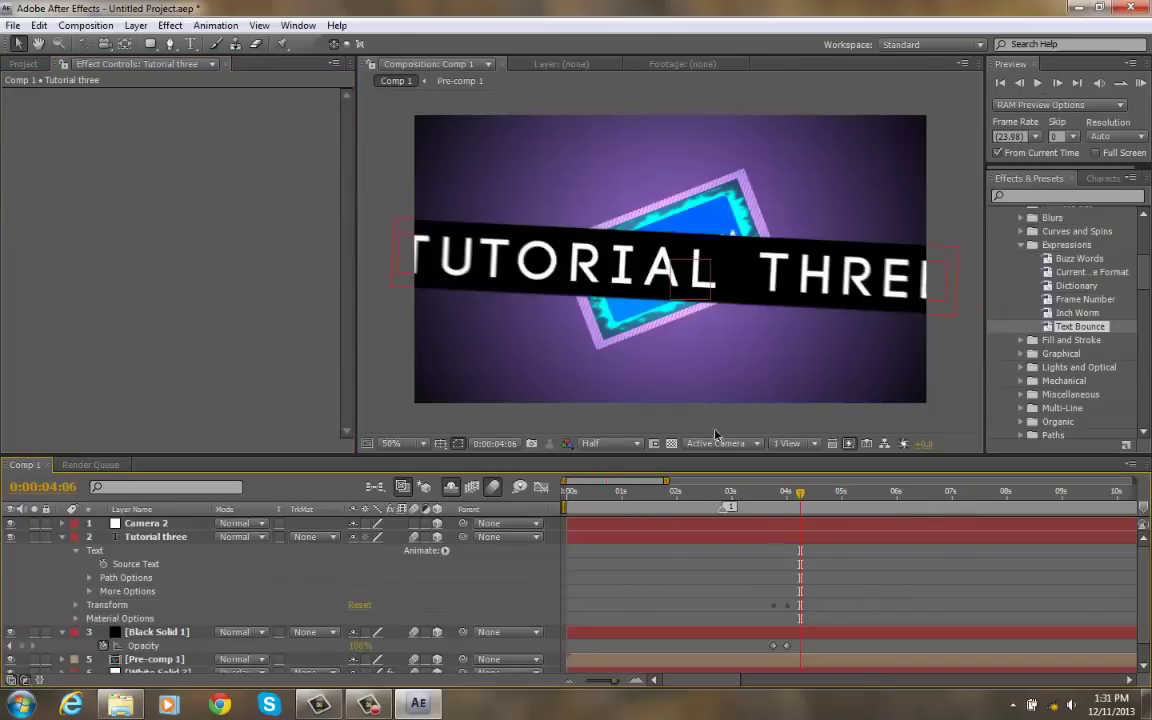
Step: Apply the Wipe In To Center preset from the Animate In text presets to the Tutorial three layer at 0:00:04:06
{"action": "scroll", "coordinate": [1078, 328], "scroll_direction": "up", "scroll_amount": 1}
{"action": "left_click", "coordinate": [1020, 285]}
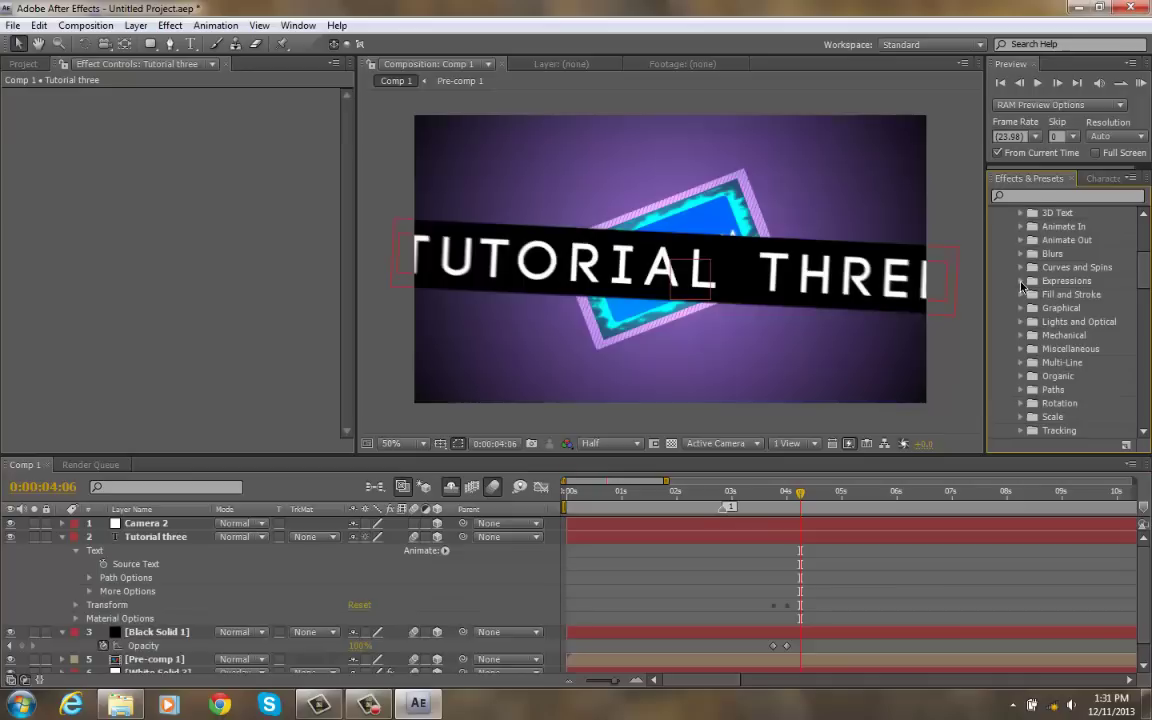
{"action": "scroll", "coordinate": [1026, 304], "scroll_direction": "up", "scroll_amount": 1}
{"action": "left_click", "coordinate": [1021, 263]}
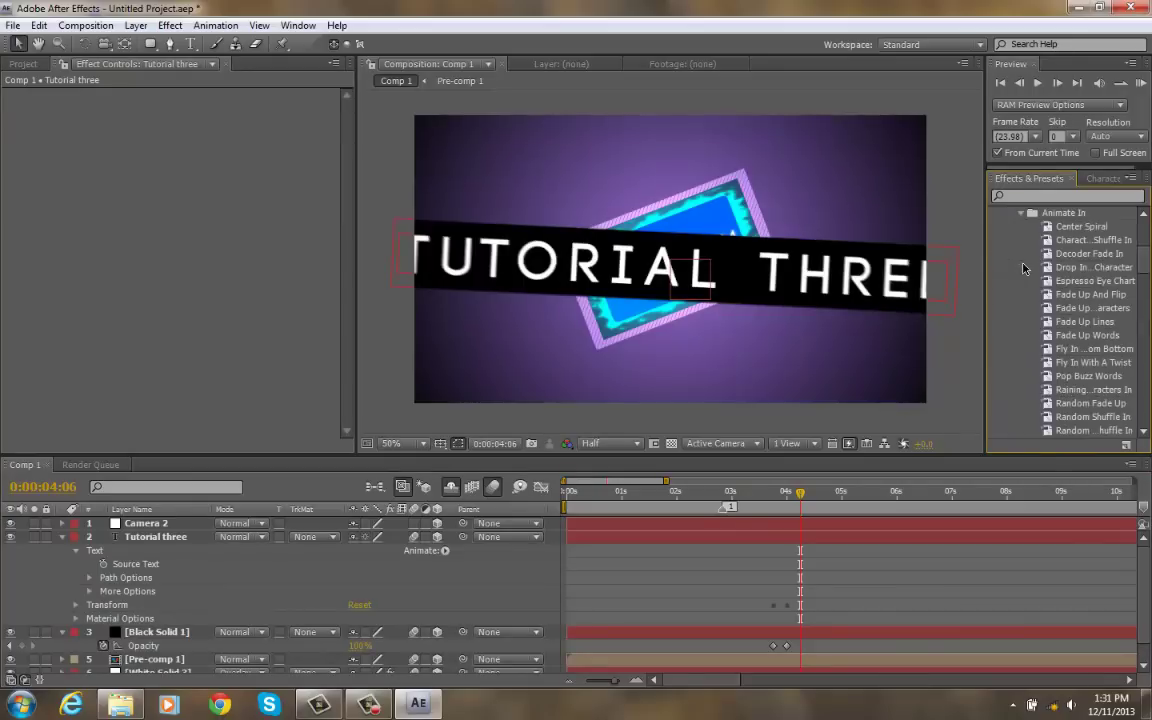
{"action": "scroll", "coordinate": [1052, 341], "scroll_direction": "down", "scroll_amount": 6}
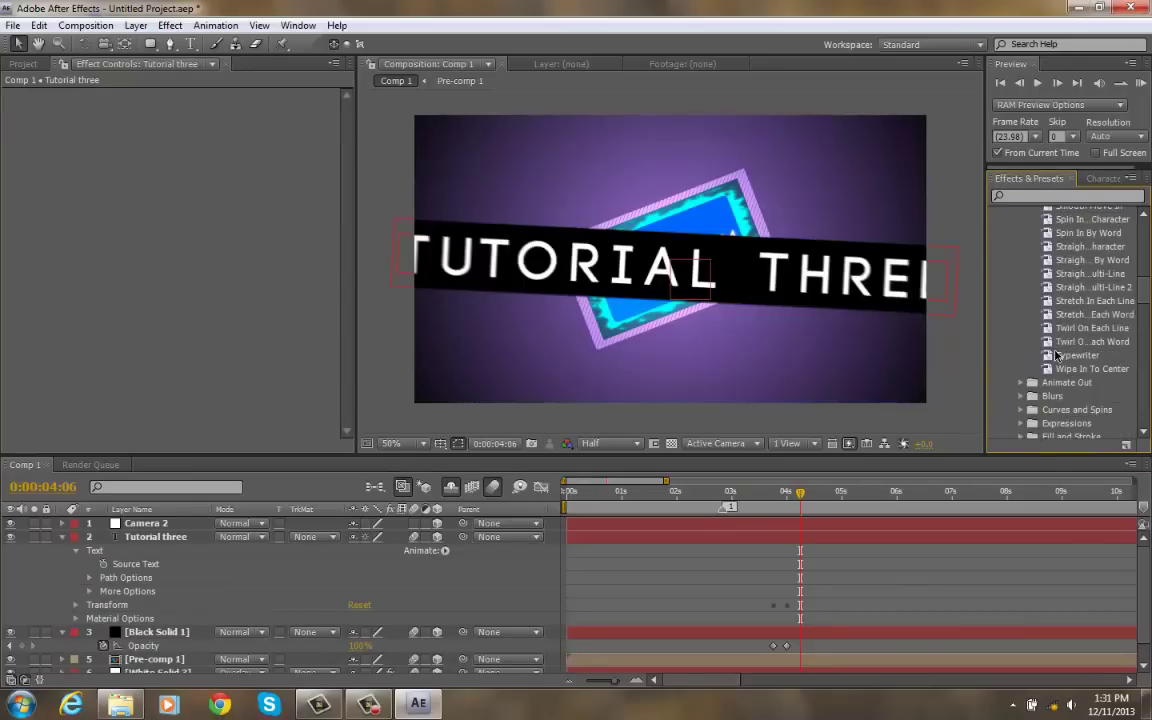
{"action": "left_click_drag", "start_coordinate": [1057, 376], "coordinate": [781, 508]}
Step: RAM preview the title's wipe-in animation from 0:00:03:21, then stop with the current time at 0:00:05:01
{"action": "left_click", "coordinate": [1141, 84]}
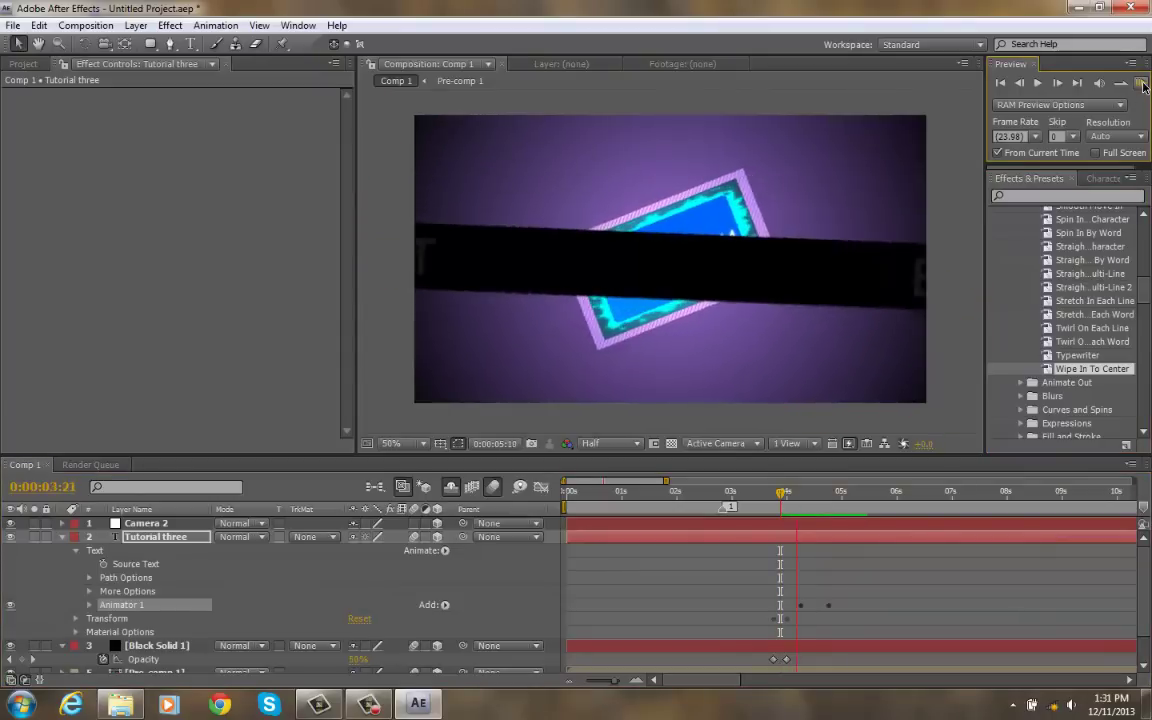
{"action": "key", "text": "space"}
{"action": "key", "text": "space"}
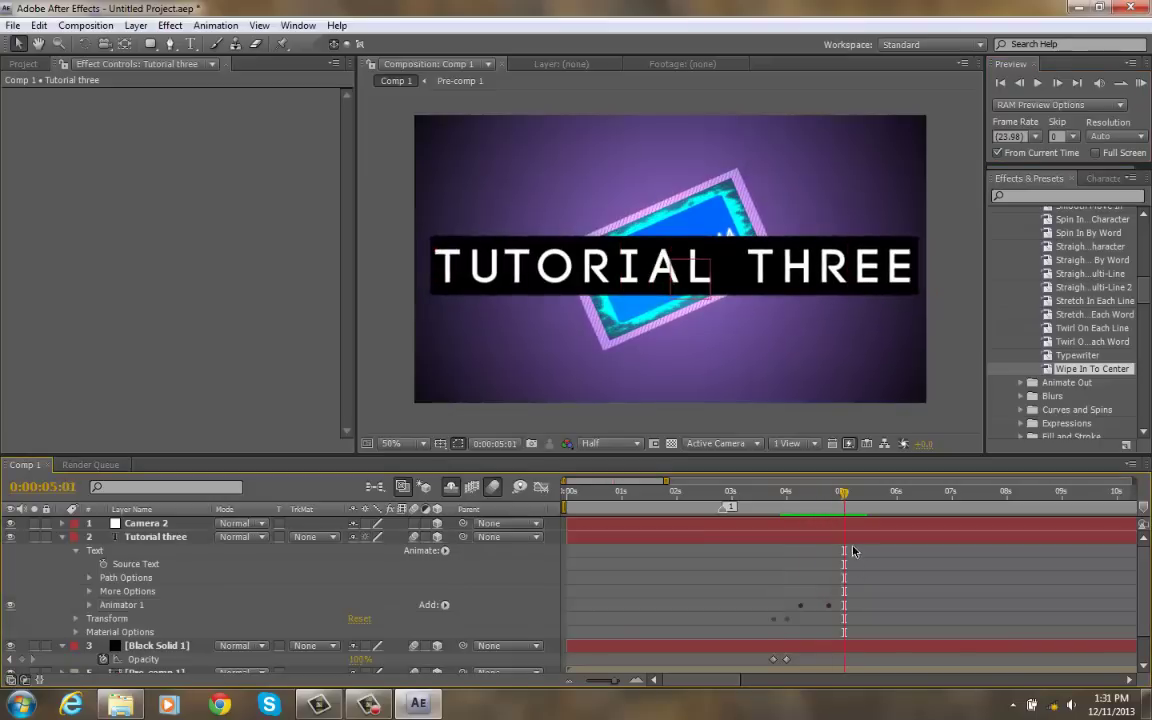
Step: Show the shy layers, pre-compose all layers of Comp 1 together, and turn shy layer hiding back on
{"action": "left_click", "coordinate": [64, 537]}
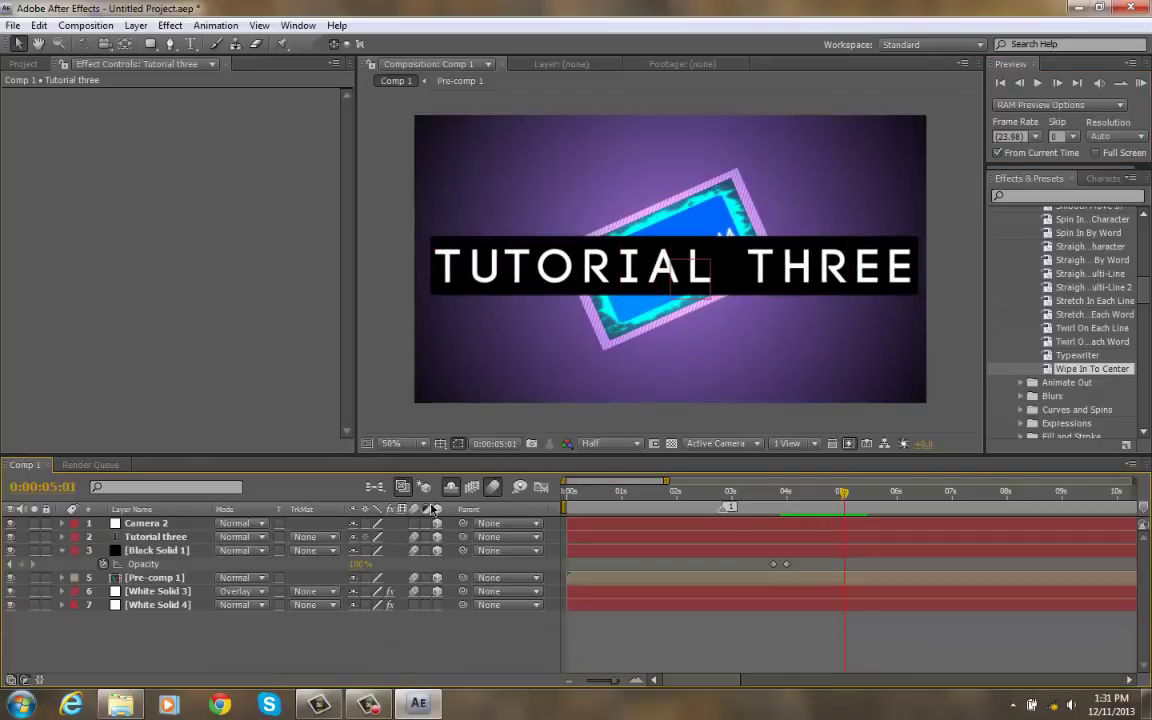
{"action": "left_click", "coordinate": [153, 618]}
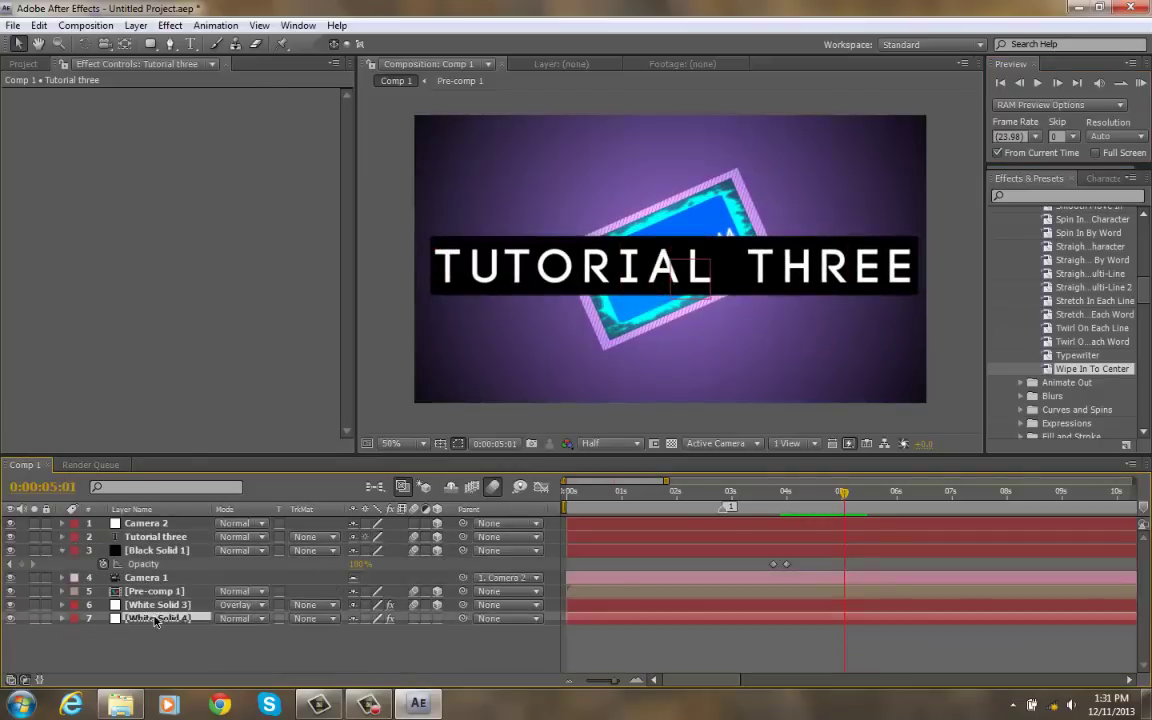
{"action": "left_click", "coordinate": [195, 522]}
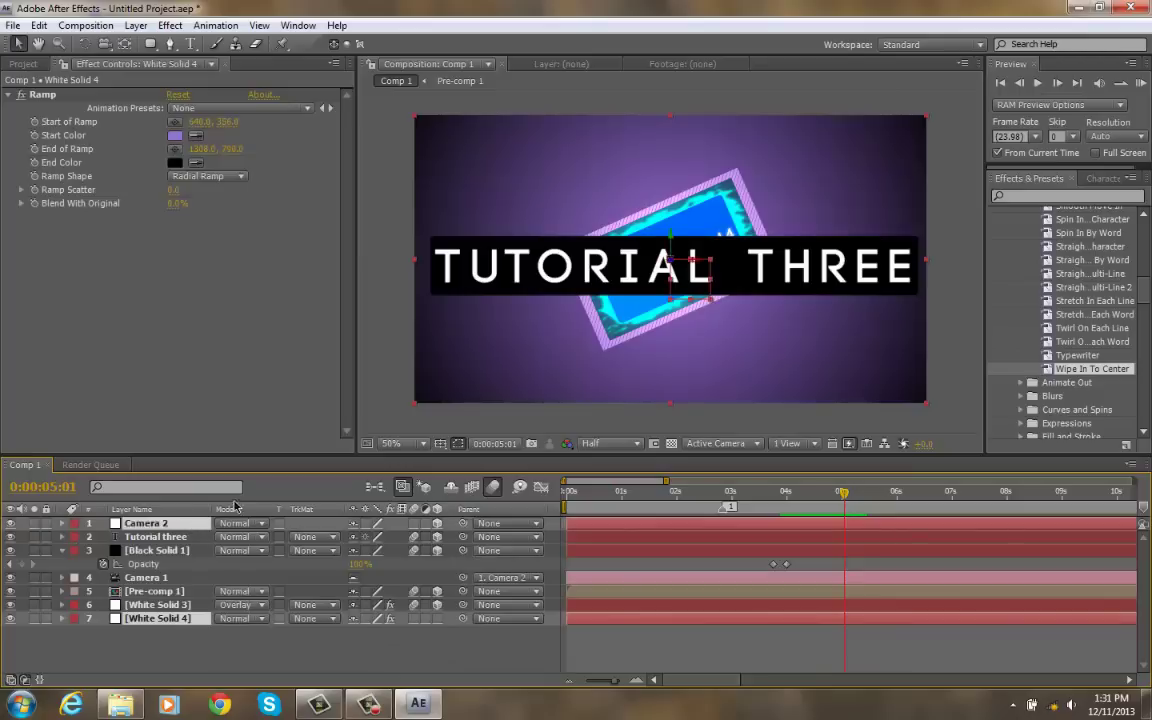
{"action": "key", "text": "ctrl+a"}
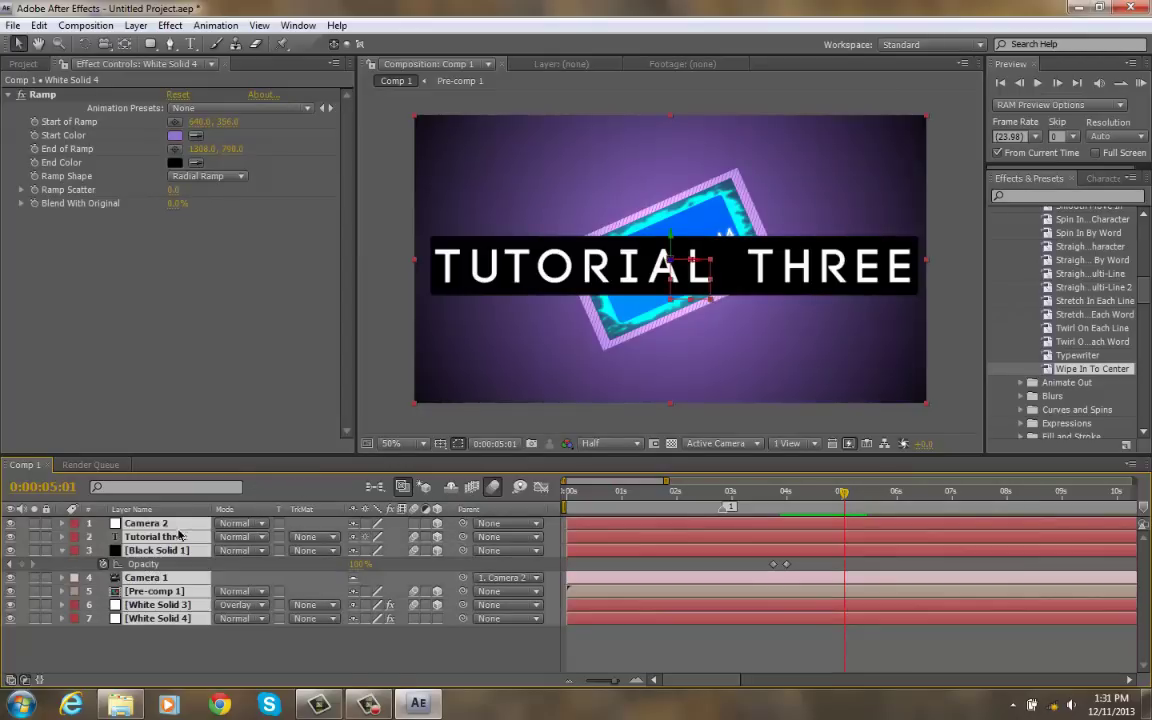
{"action": "left_click", "coordinate": [135, 25]}
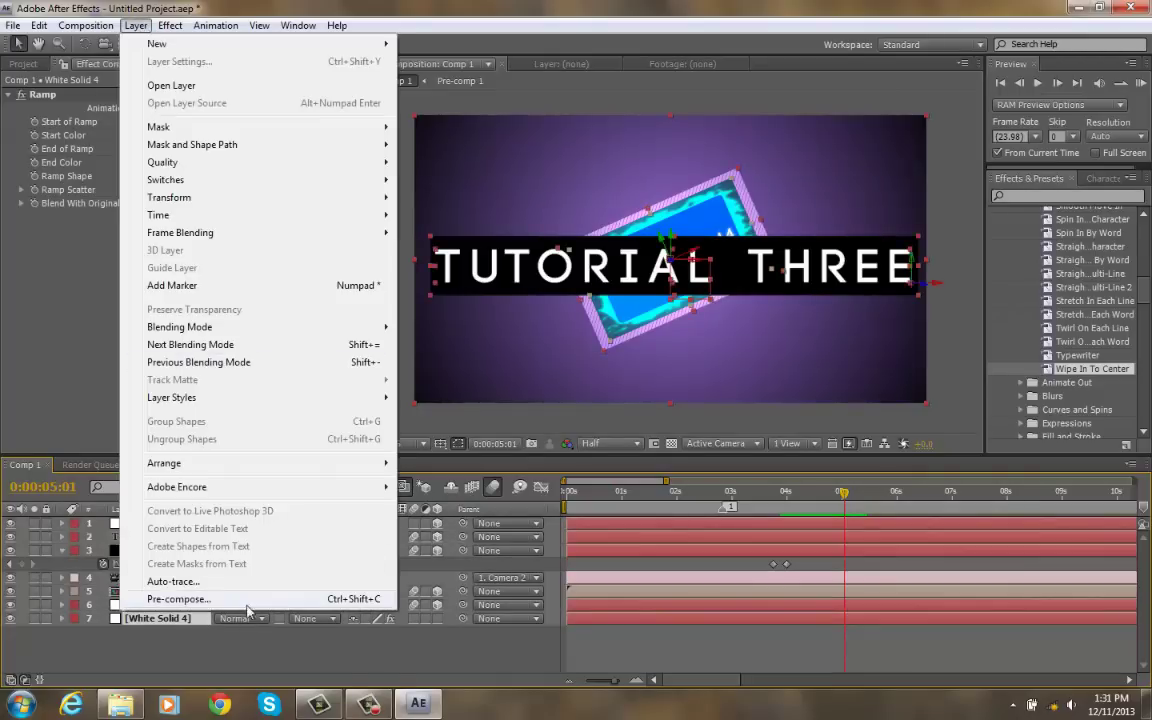
{"action": "left_click", "coordinate": [180, 599]}
{"action": "left_click", "coordinate": [988, 455]}
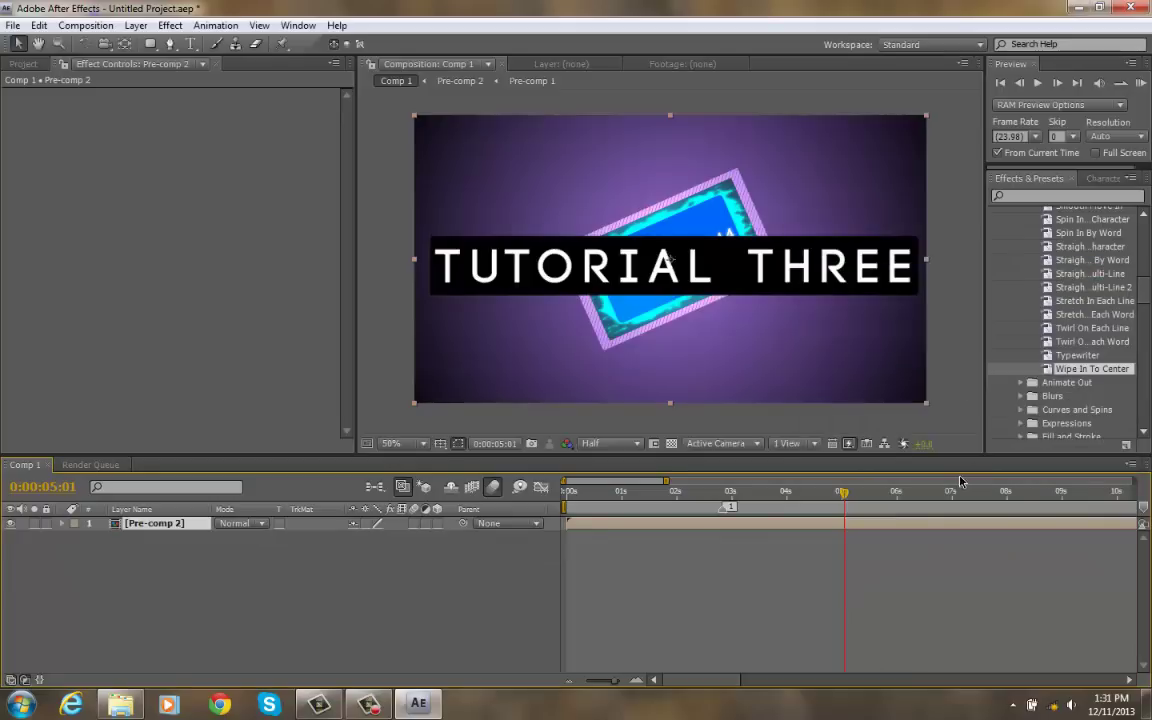
{"action": "left_click", "coordinate": [451, 487]}
Step: Add a new camera with the 35mm preset above the pre-composed layer
{"action": "left_click", "coordinate": [136, 26]}
{"action": "mouse_move", "coordinate": [155, 42]}
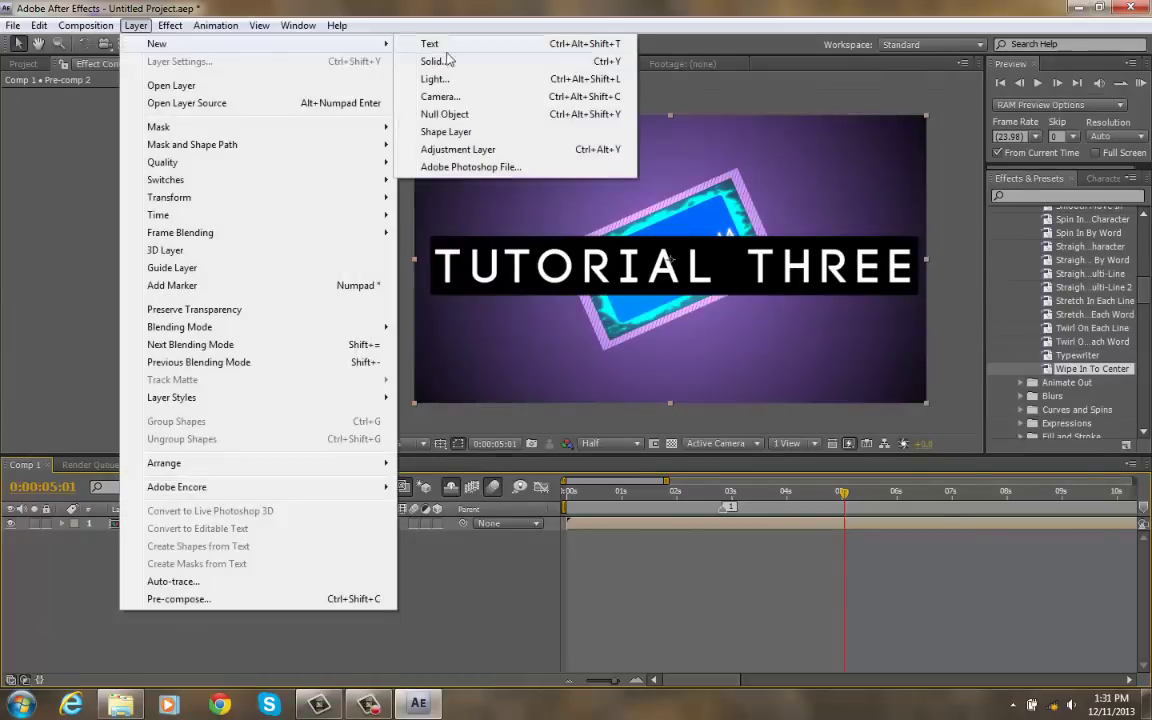
{"action": "left_click", "coordinate": [499, 96]}
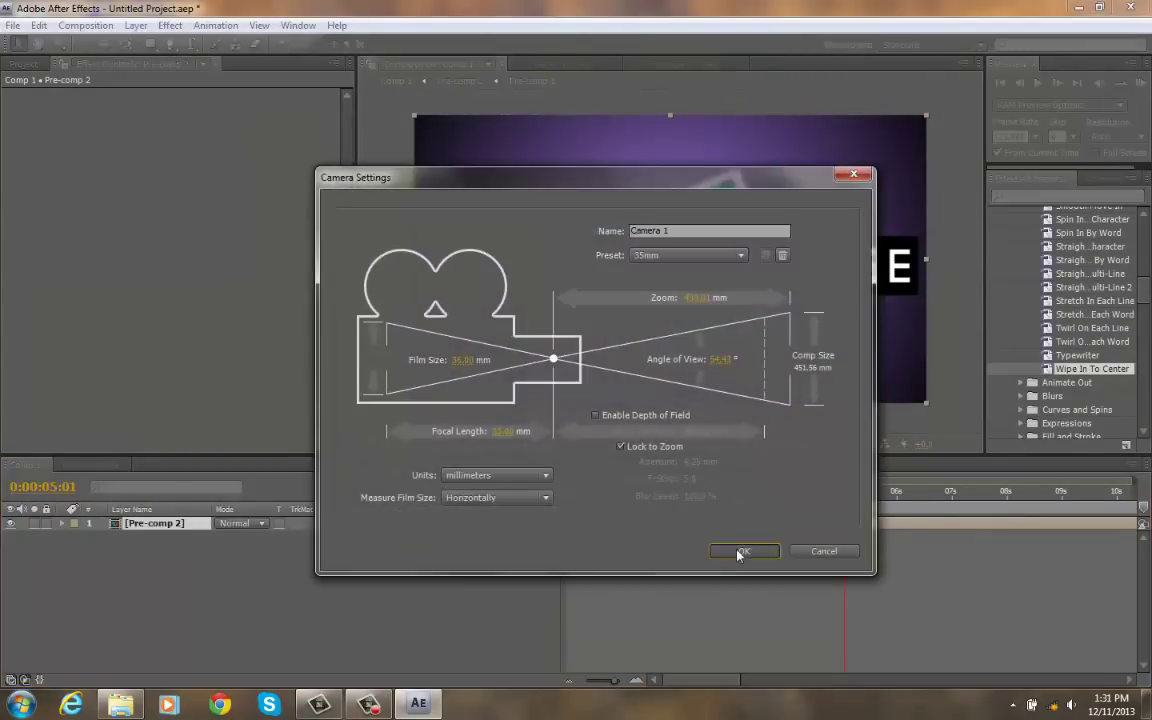
{"action": "left_click", "coordinate": [744, 551]}
Step: Add a null object as the parent of Camera 1 and make the null and Pre-comp 2 layers 3D
{"action": "left_click", "coordinate": [136, 26]}
{"action": "mouse_move", "coordinate": [318, 49]}
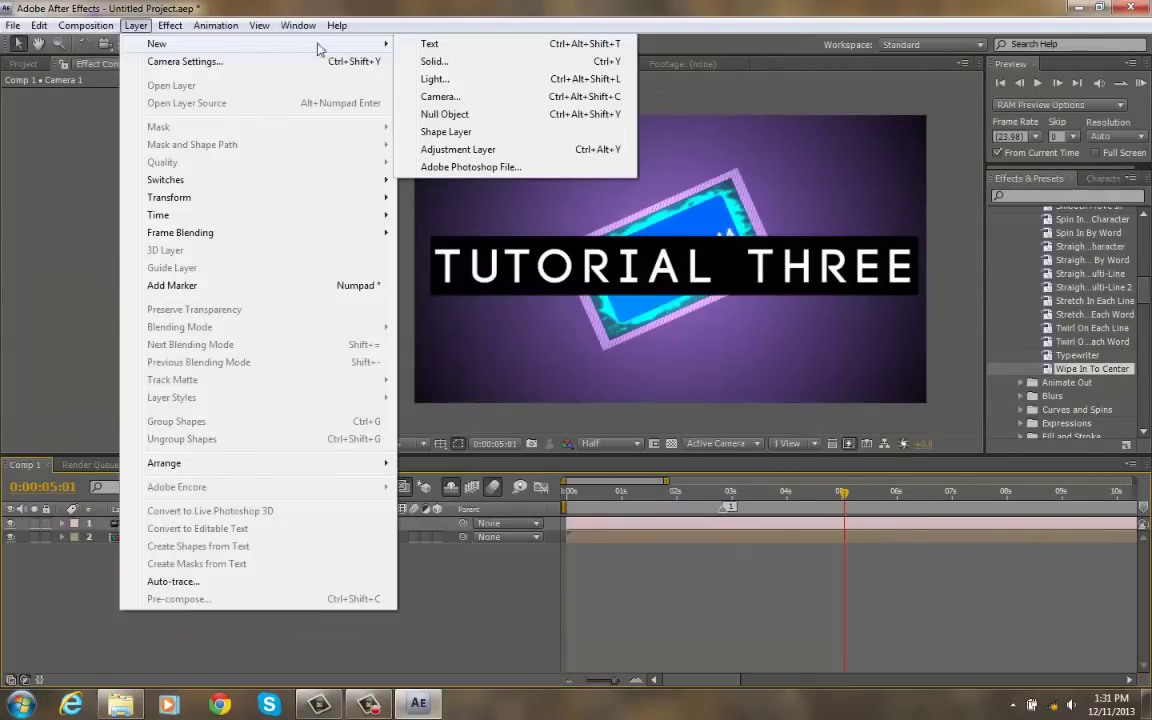
{"action": "left_click", "coordinate": [440, 114]}
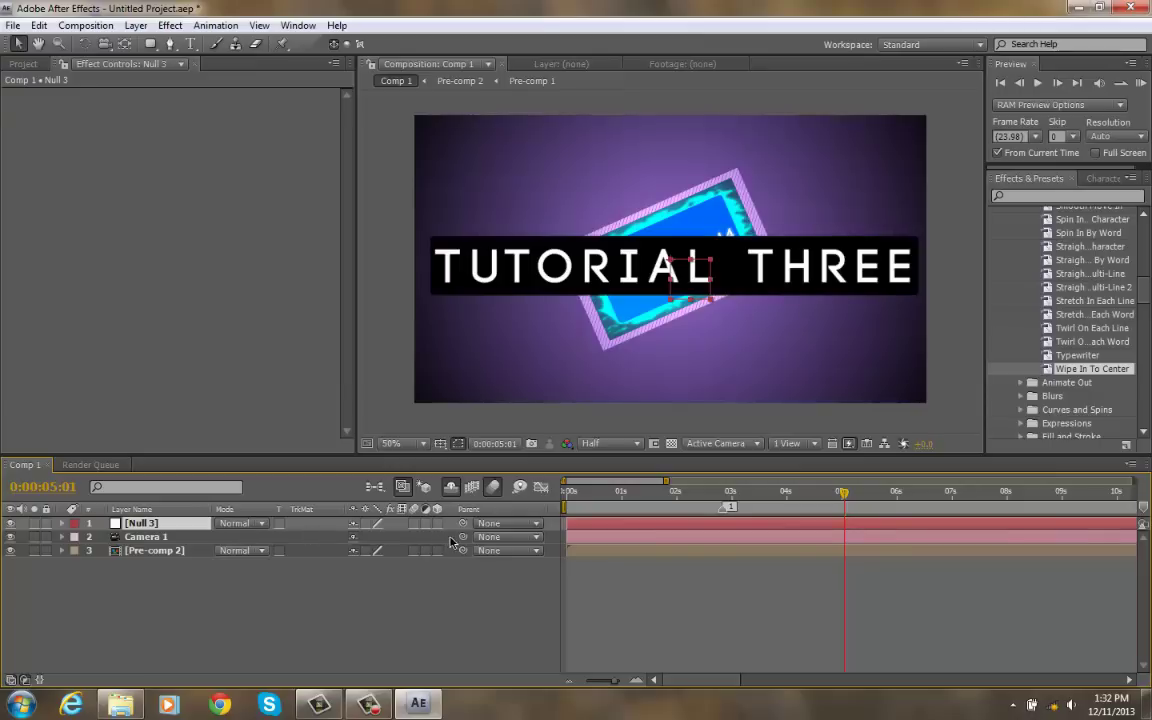
{"action": "left_click_drag", "start_coordinate": [463, 537], "coordinate": [145, 523]}
{"action": "left_click", "coordinate": [379, 589]}
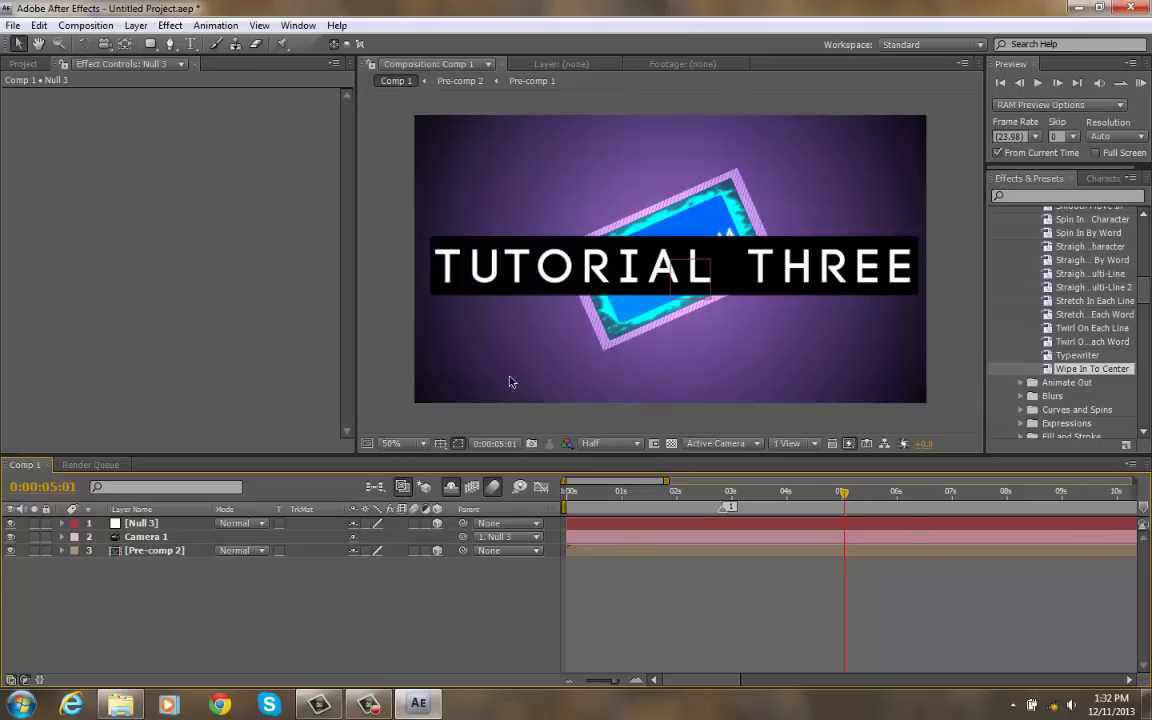
Step: Reveal the null's Transform properties and place a second composition marker at about 0:00:05:03
{"action": "left_click", "coordinate": [64, 523]}
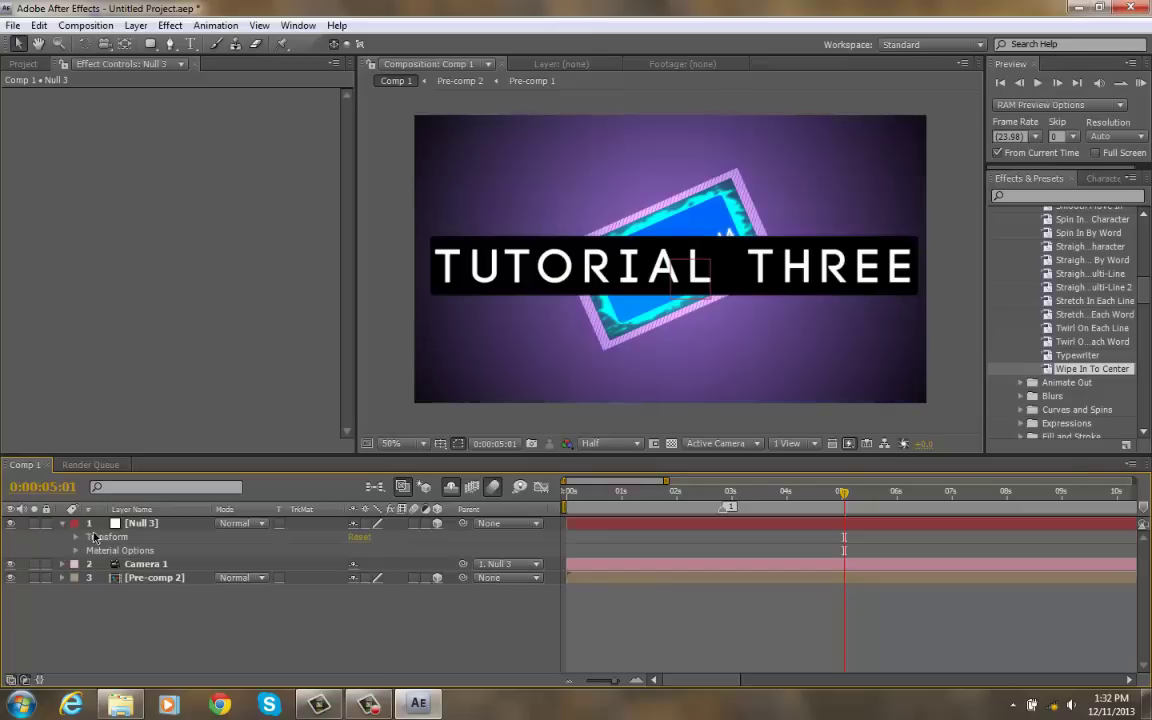
{"action": "left_click", "coordinate": [75, 537]}
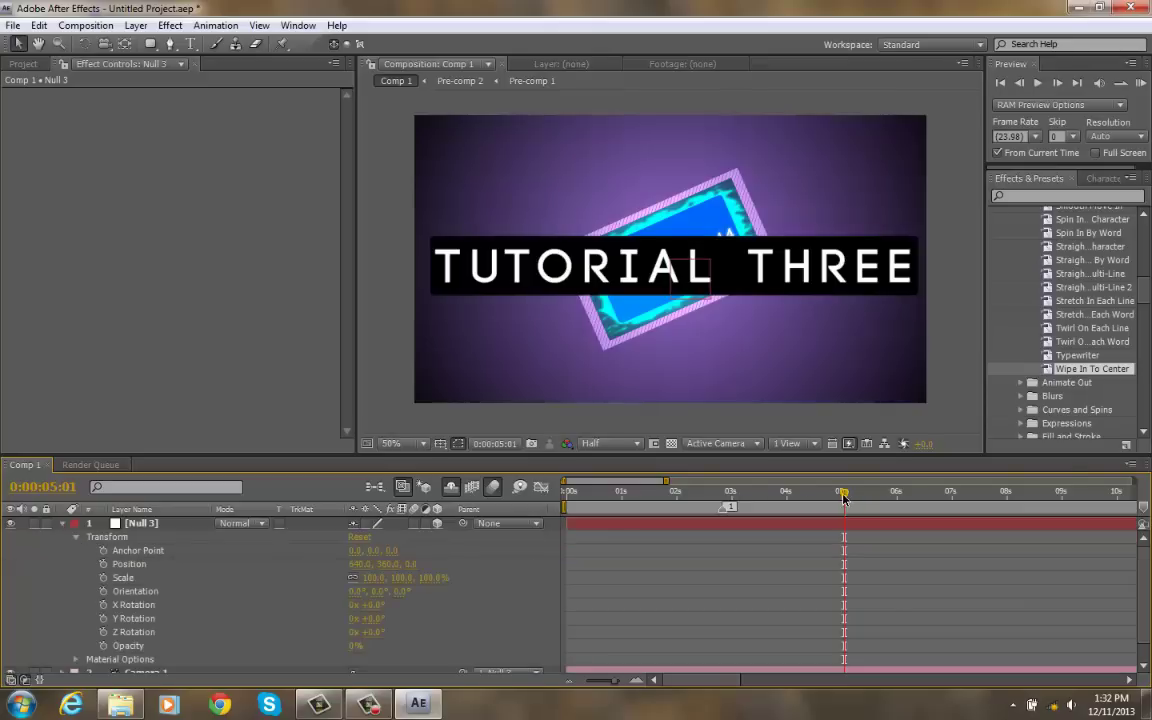
{"action": "mouse_move", "coordinate": [843, 497]}
{"action": "left_mouse_down"}
{"action": "mouse_move", "coordinate": [748, 503]}
{"action": "mouse_move", "coordinate": [849, 501]}
{"action": "left_mouse_up"}
{"action": "mouse_move", "coordinate": [1142, 508]}
{"action": "left_mouse_down"}
{"action": "mouse_move", "coordinate": [841, 512]}
{"action": "mouse_move", "coordinate": [850, 514]}
{"action": "left_mouse_up"}
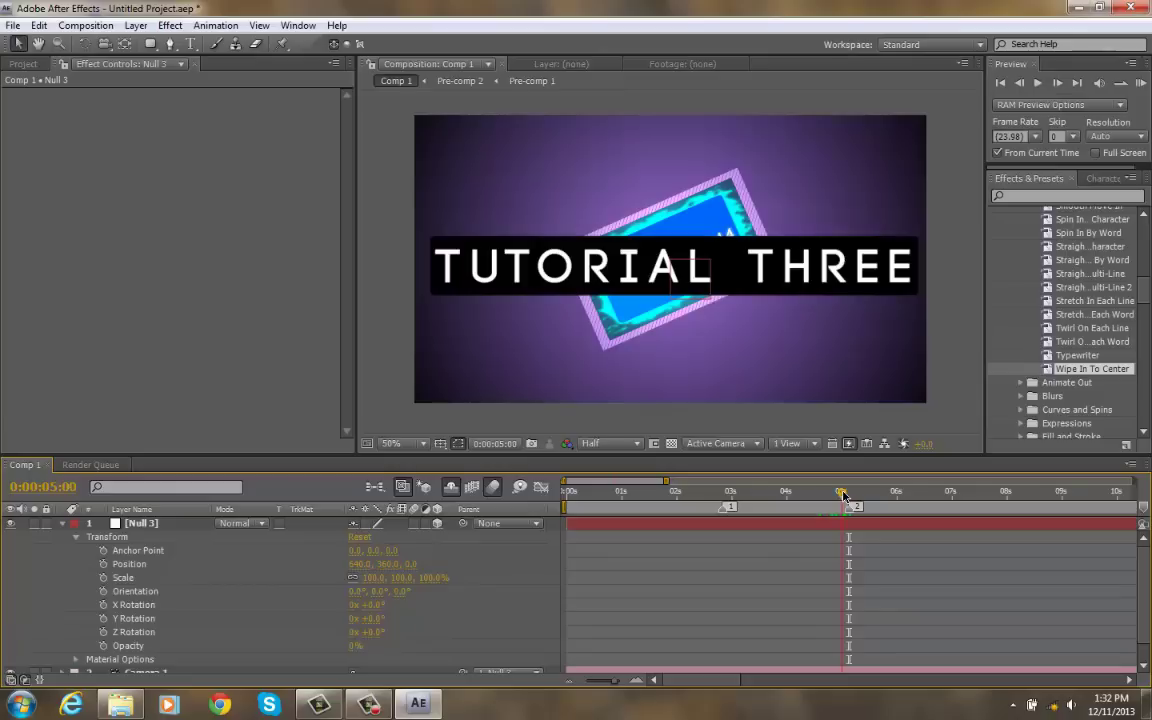
Step: Set keyframes for the null's Position and X, Y and Z Rotation at 0:00:05:00
{"action": "left_click", "coordinate": [841, 493]}
{"action": "left_click", "coordinate": [104, 564]}
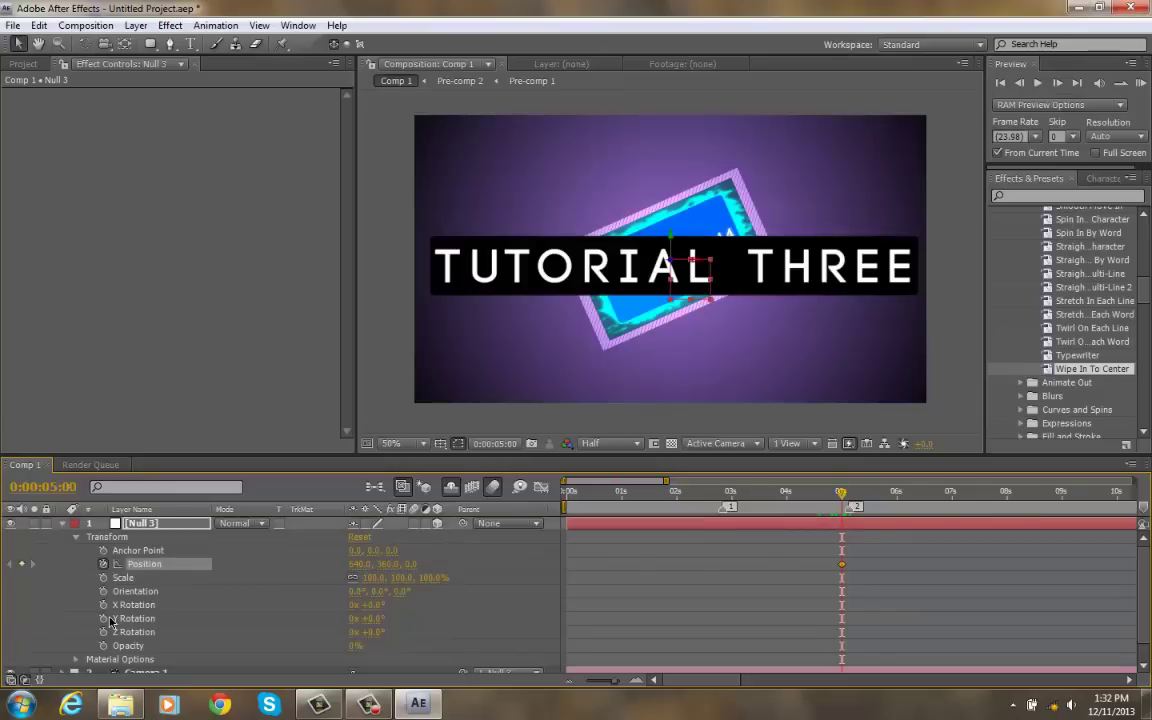
{"action": "left_click", "coordinate": [103, 605]}
{"action": "left_click", "coordinate": [103, 618]}
{"action": "left_click", "coordinate": [103, 632]}
{"action": "left_click", "coordinate": [897, 549]}
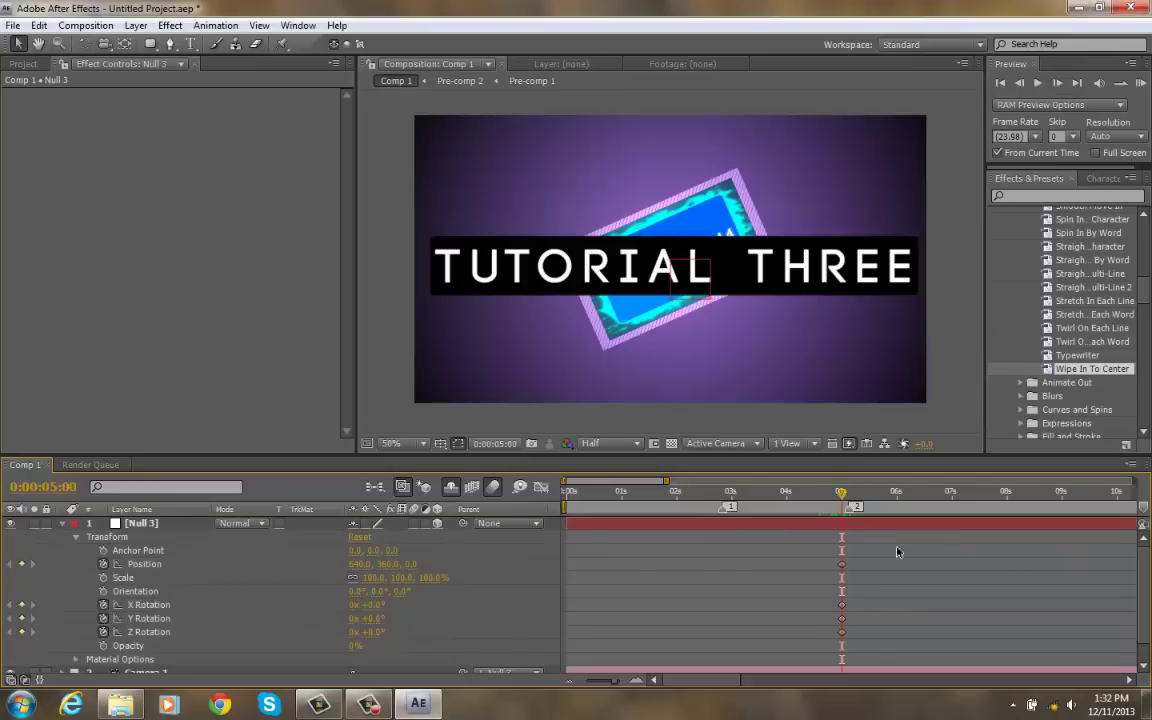
Step: Keyframe the null's Z position at -1108 at 0:00:05:18
{"action": "left_click_drag", "start_coordinate": [848, 494], "coordinate": [888, 498]}
{"action": "left_click_drag", "start_coordinate": [413, 566], "coordinate": [15, 571]}
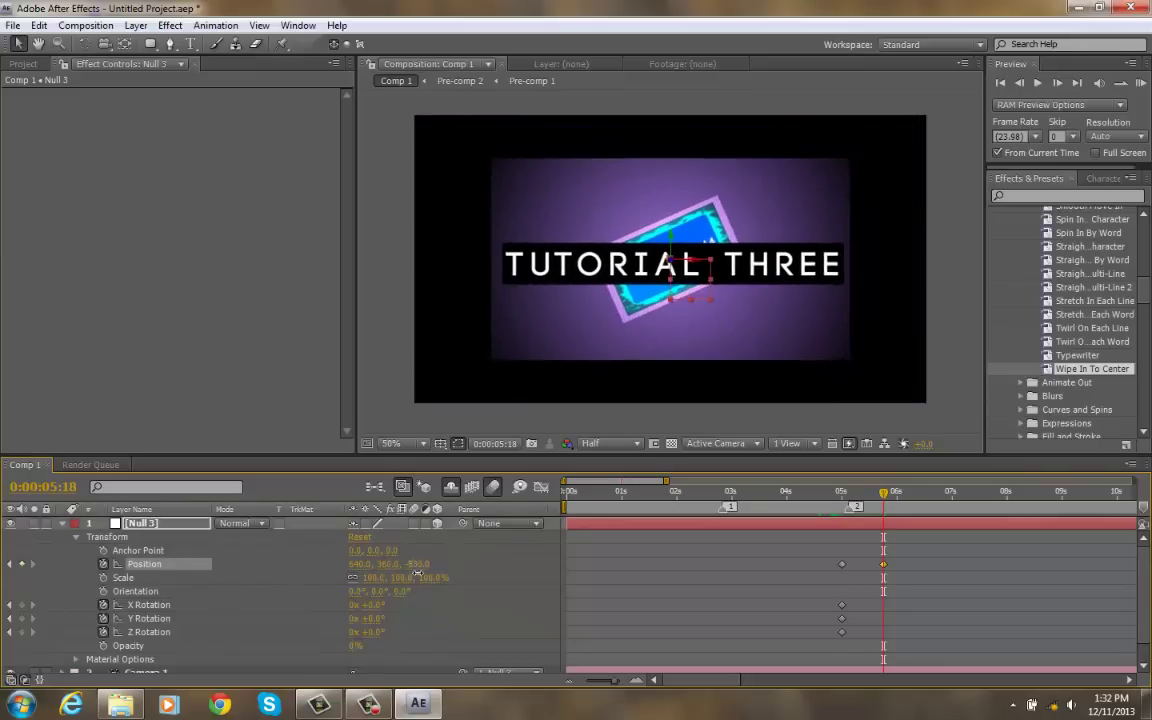
{"action": "left_click_drag", "start_coordinate": [417, 565], "coordinate": [10, 607]}
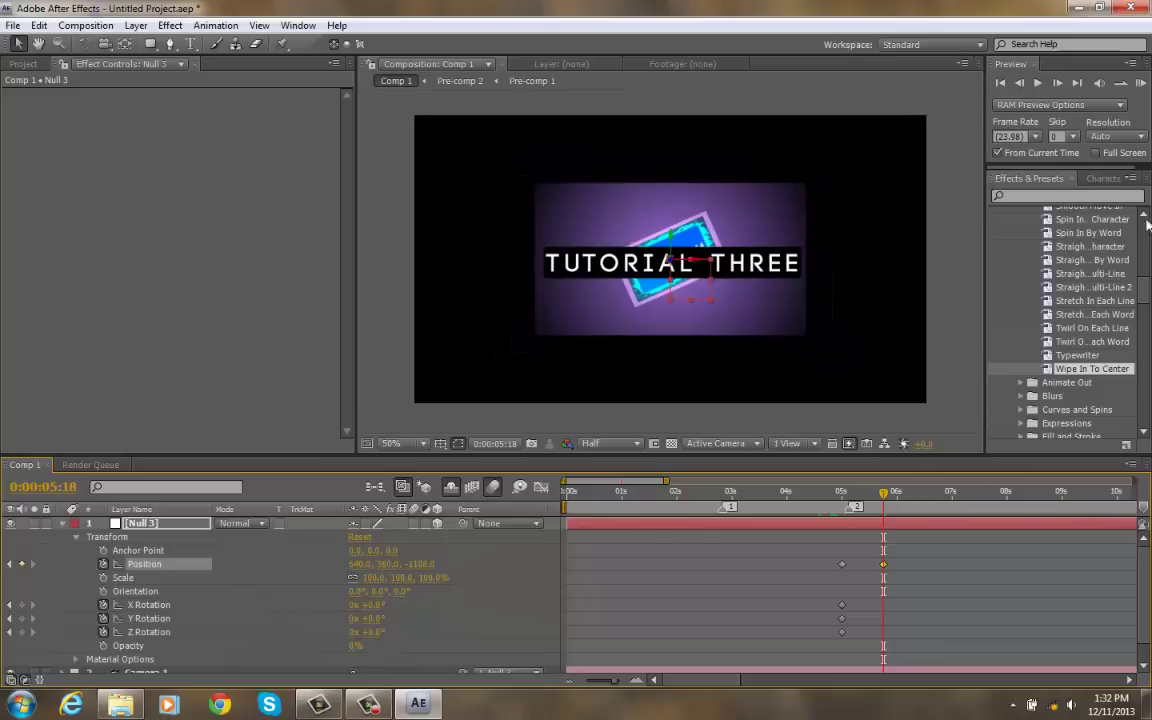
Step: Find the BCC Sphere Transition effect and apply it to the Pre-comp 2 layer
{"action": "scroll", "coordinate": [770, 574], "scroll_direction": "down", "scroll_amount": 1}
{"action": "left_click", "coordinate": [859, 662]}
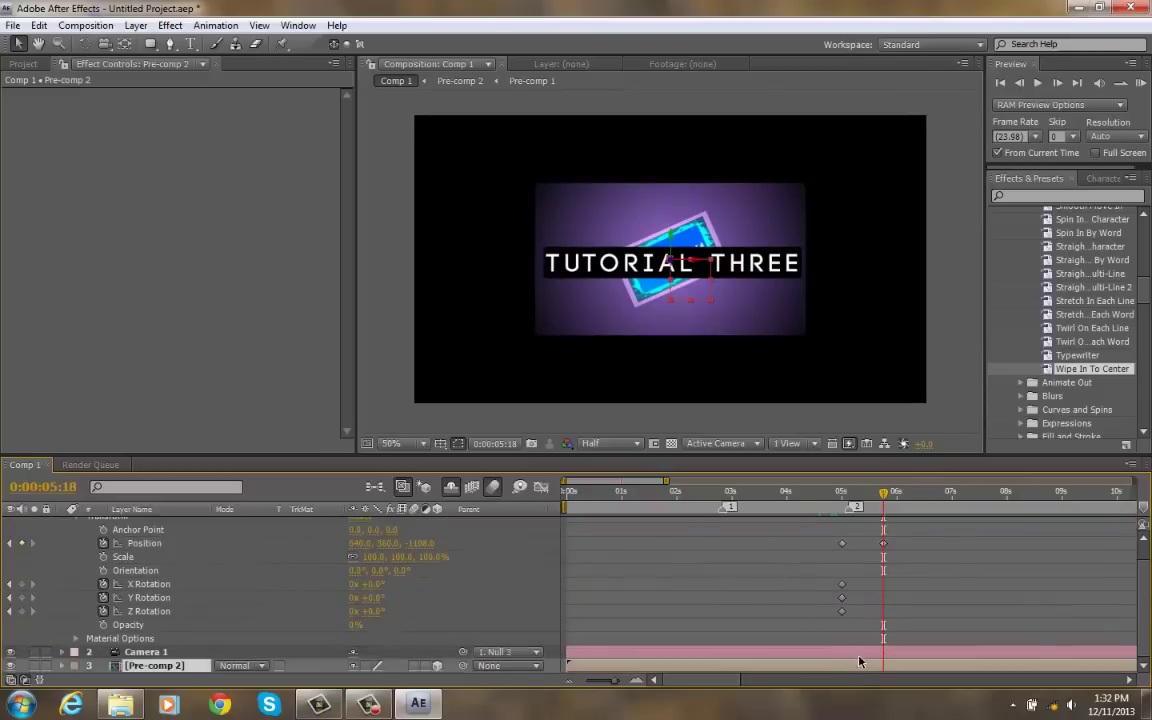
{"action": "left_click", "coordinate": [1049, 197]}
{"action": "left_click", "coordinate": [1048, 196]}
{"action": "type", "text": "sphere"}
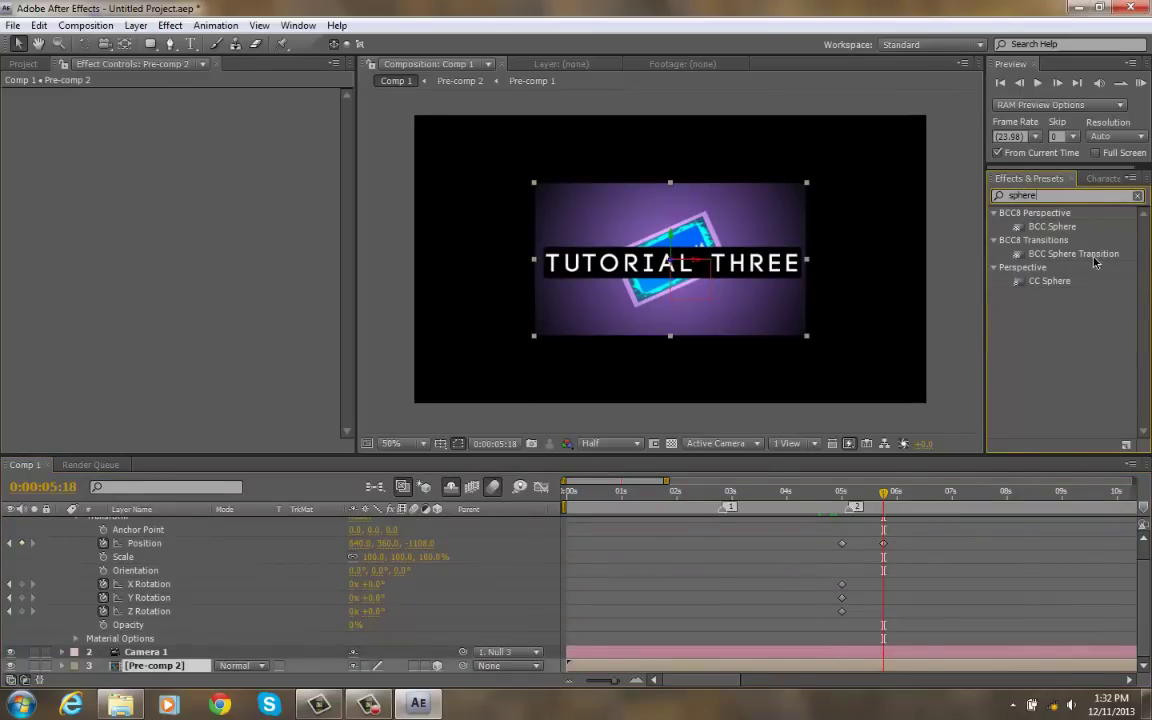
{"action": "left_click_drag", "start_coordinate": [1095, 262], "coordinate": [795, 610]}
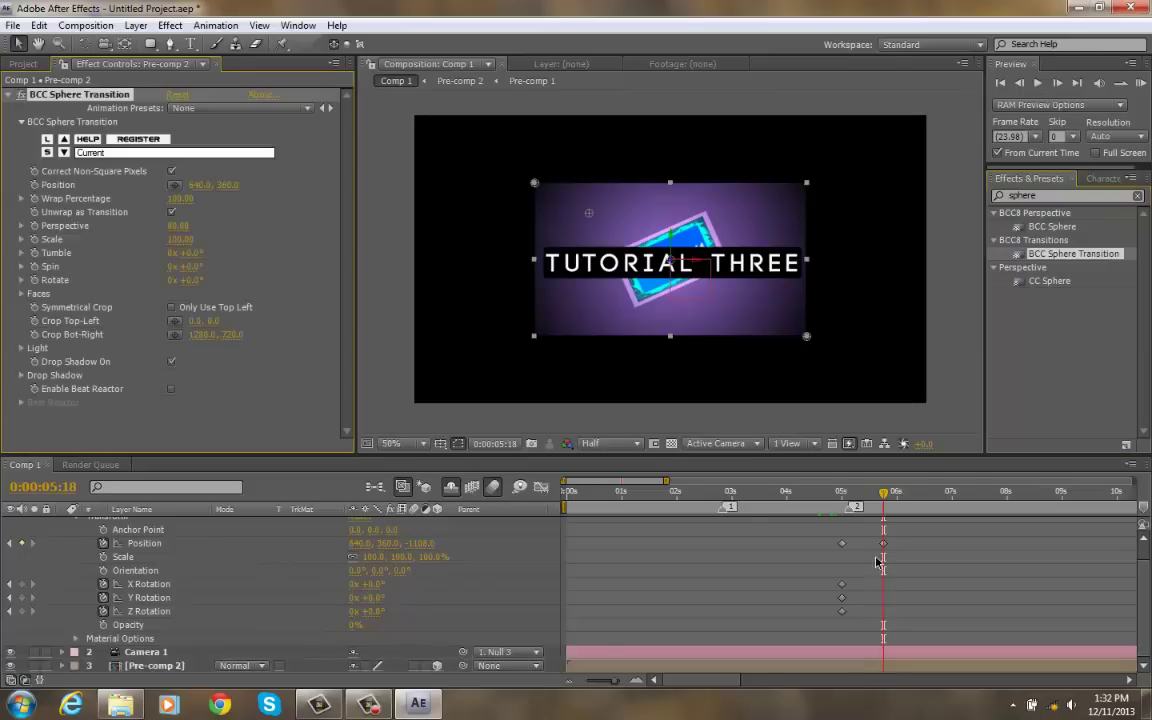
Step: Animate the sphere transition's Wrap Percentage from 0 at 0:00:05:00 to 100 at 0:00:05:18, and check the frames between
{"action": "left_click", "coordinate": [843, 493]}
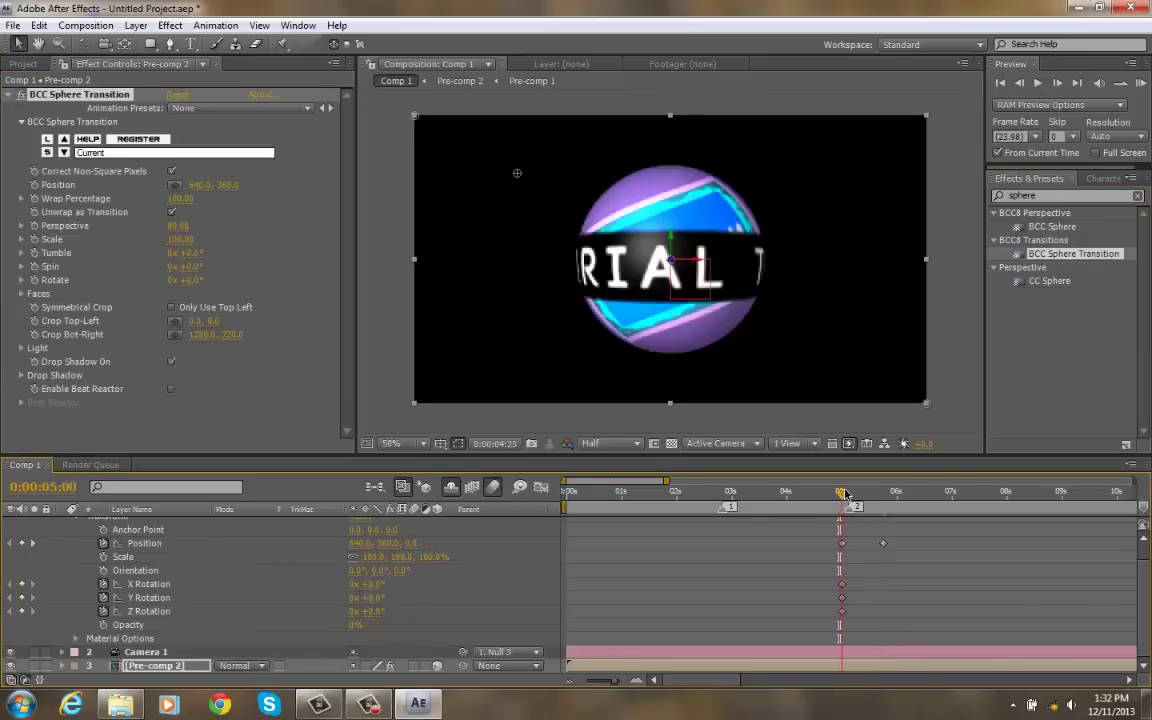
{"action": "left_click", "coordinate": [34, 198]}
{"action": "left_click_drag", "start_coordinate": [182, 199], "coordinate": [85, 211]}
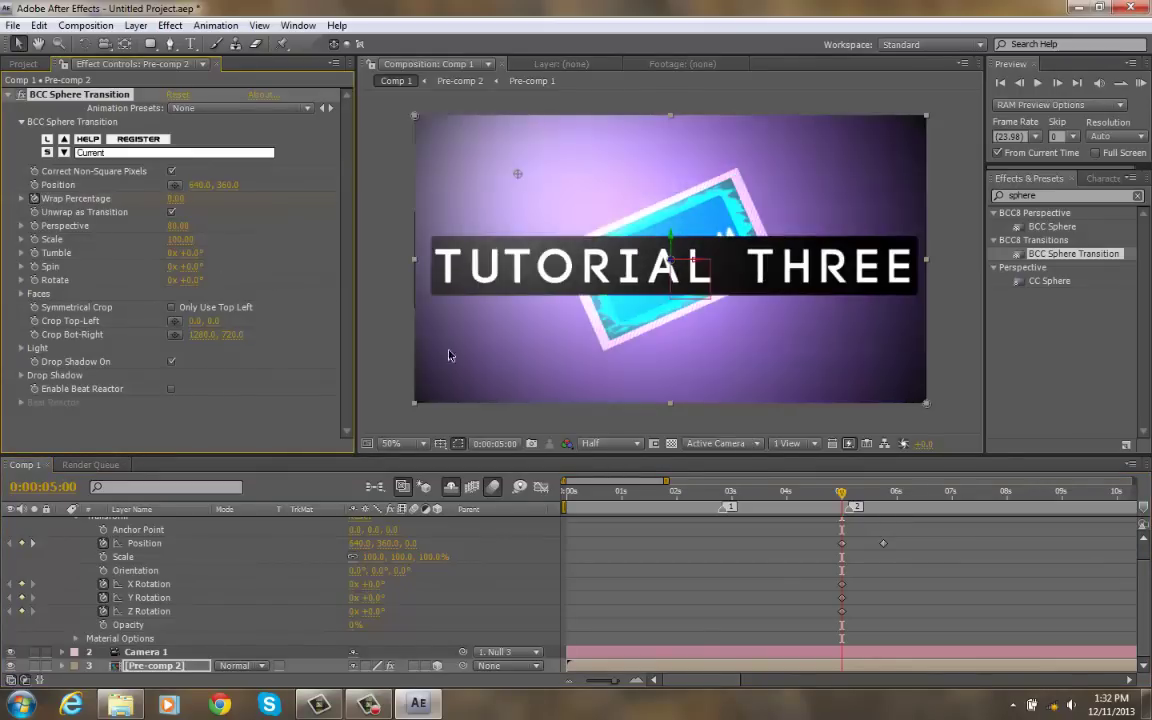
{"action": "left_click_drag", "start_coordinate": [843, 497], "coordinate": [886, 500]}
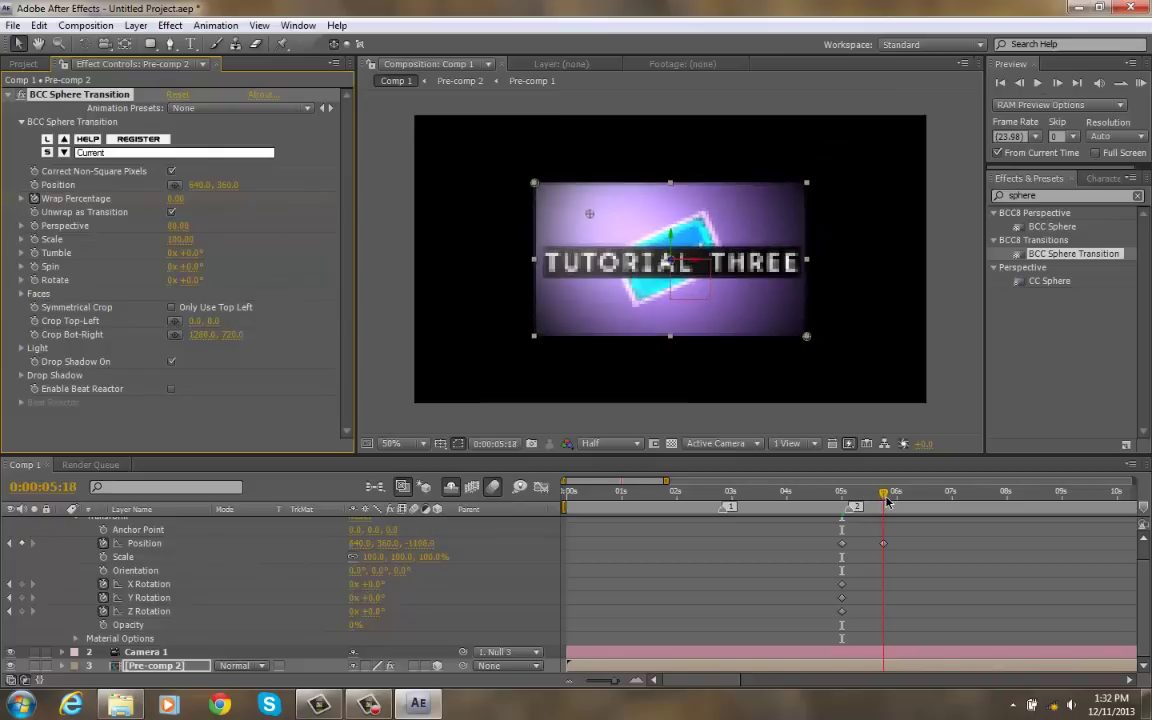
{"action": "left_click_drag", "start_coordinate": [174, 198], "coordinate": [346, 214]}
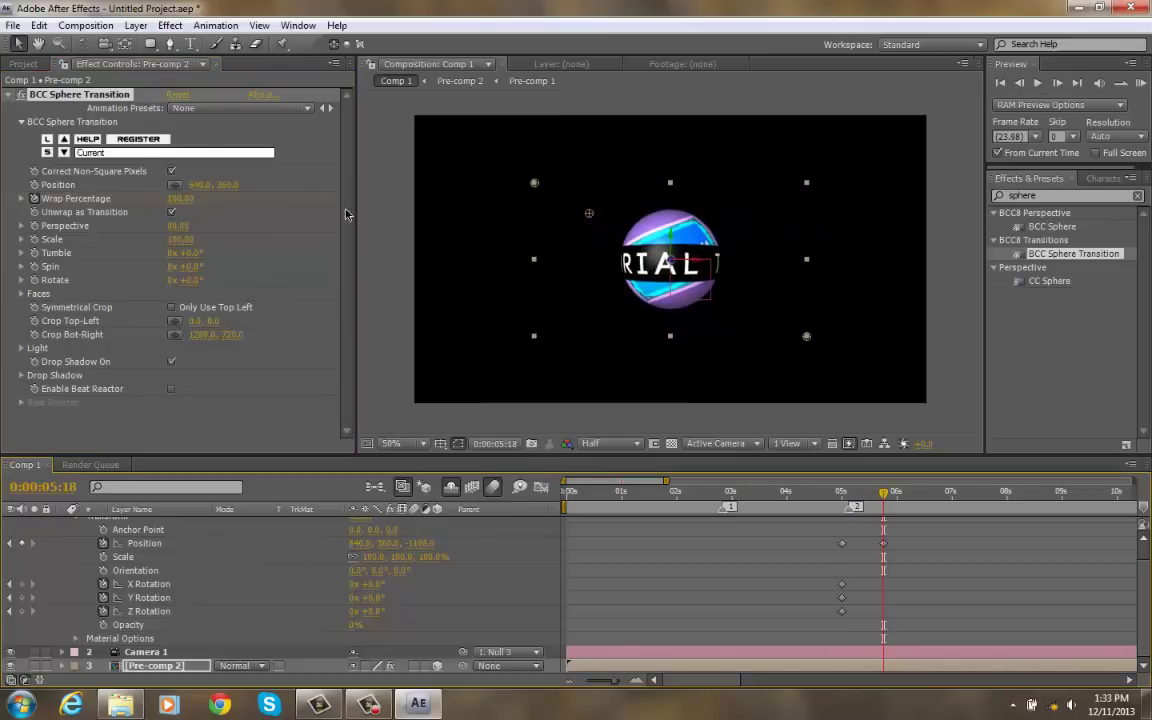
{"action": "left_click", "coordinate": [9, 96]}
{"action": "left_click_drag", "start_coordinate": [869, 491], "coordinate": [867, 495]}
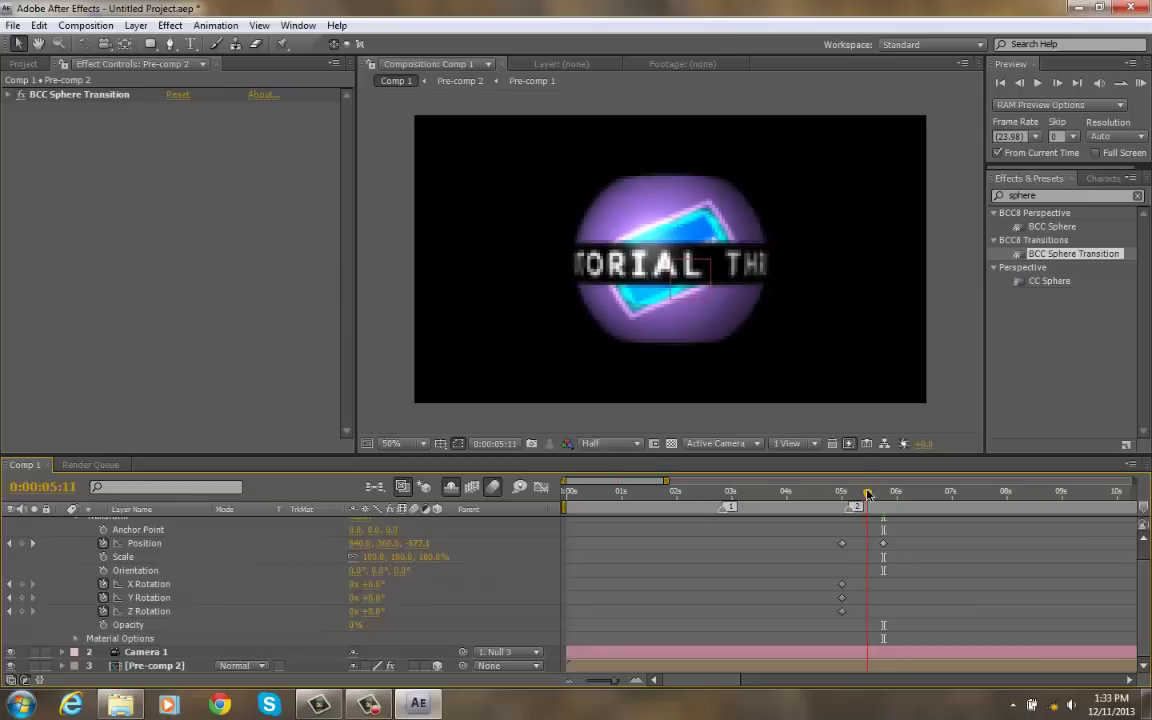
Step: Apply CC RepeTile to Pre-comp 2 with Expand Up raised, and place it above BCC Sphere Transition
{"action": "left_click", "coordinate": [997, 256]}
{"action": "type", "text": "re"}
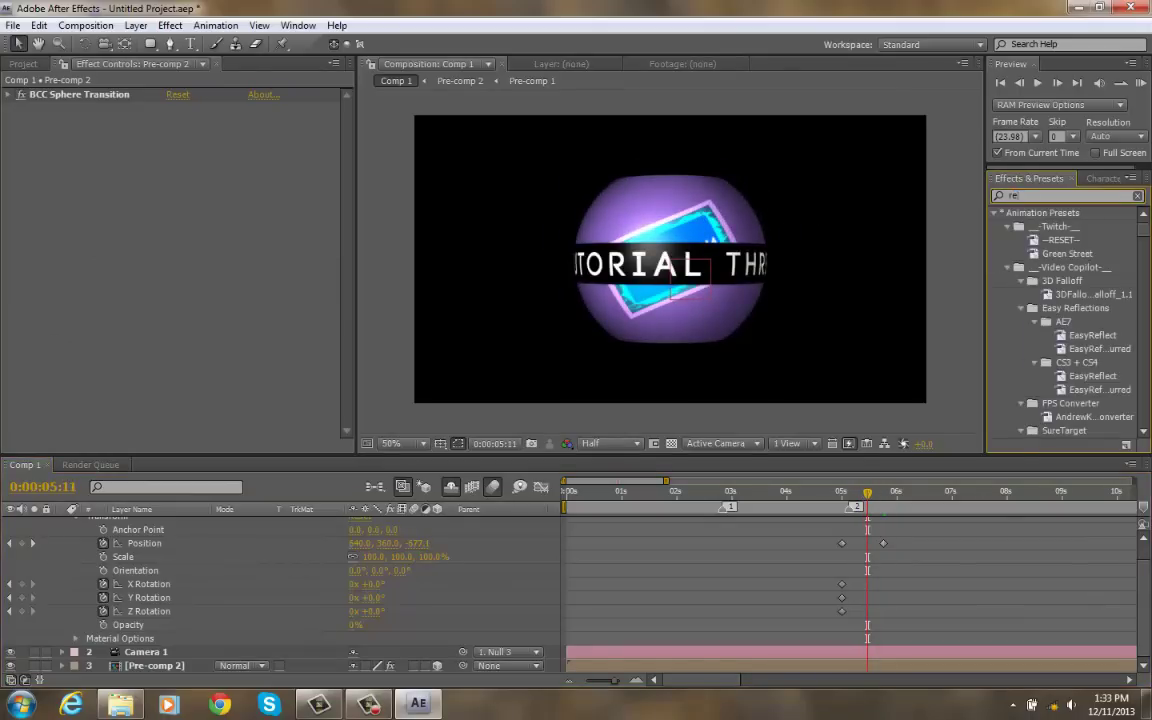
{"action": "type", "text": "pe"}
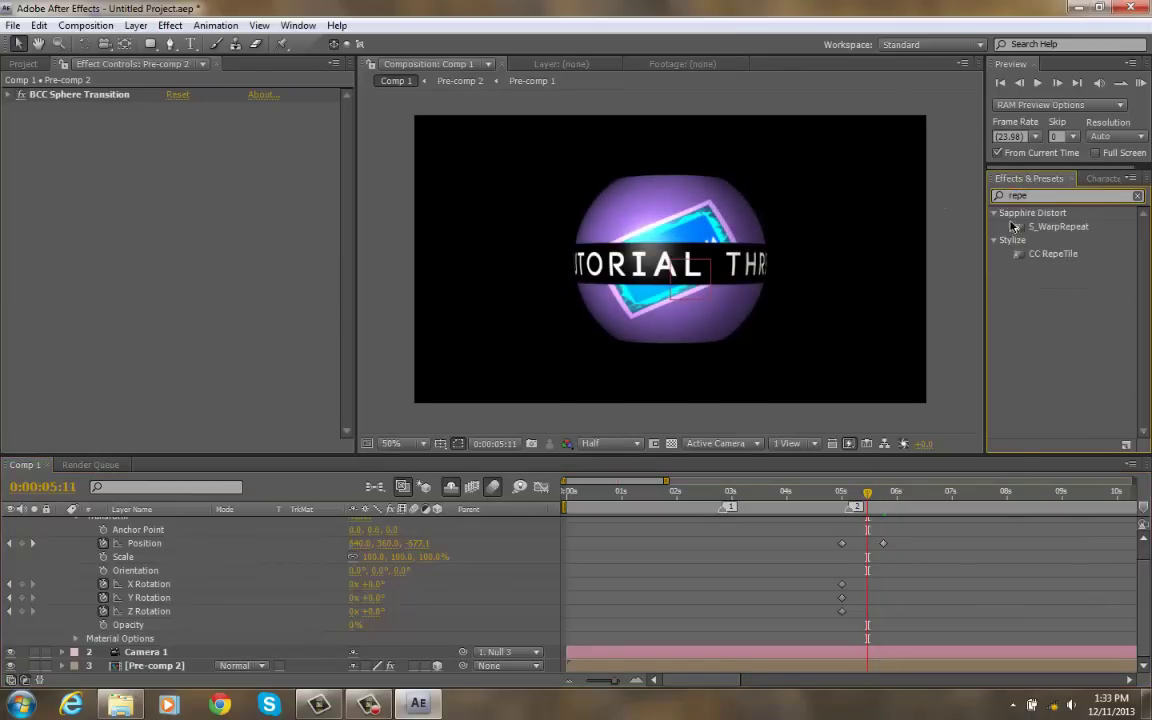
{"action": "left_click_drag", "start_coordinate": [1065, 256], "coordinate": [874, 663]}
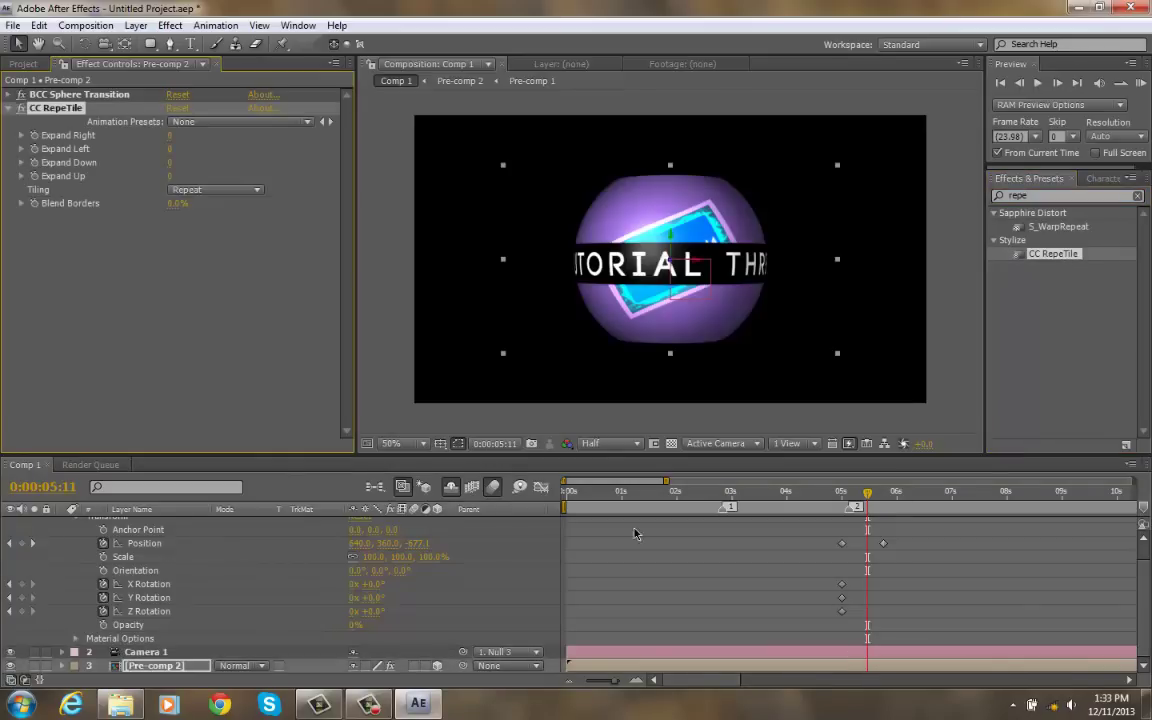
{"action": "left_click_drag", "start_coordinate": [175, 183], "coordinate": [218, 190]}
{"action": "left_click_drag", "start_coordinate": [48, 108], "coordinate": [50, 86]}
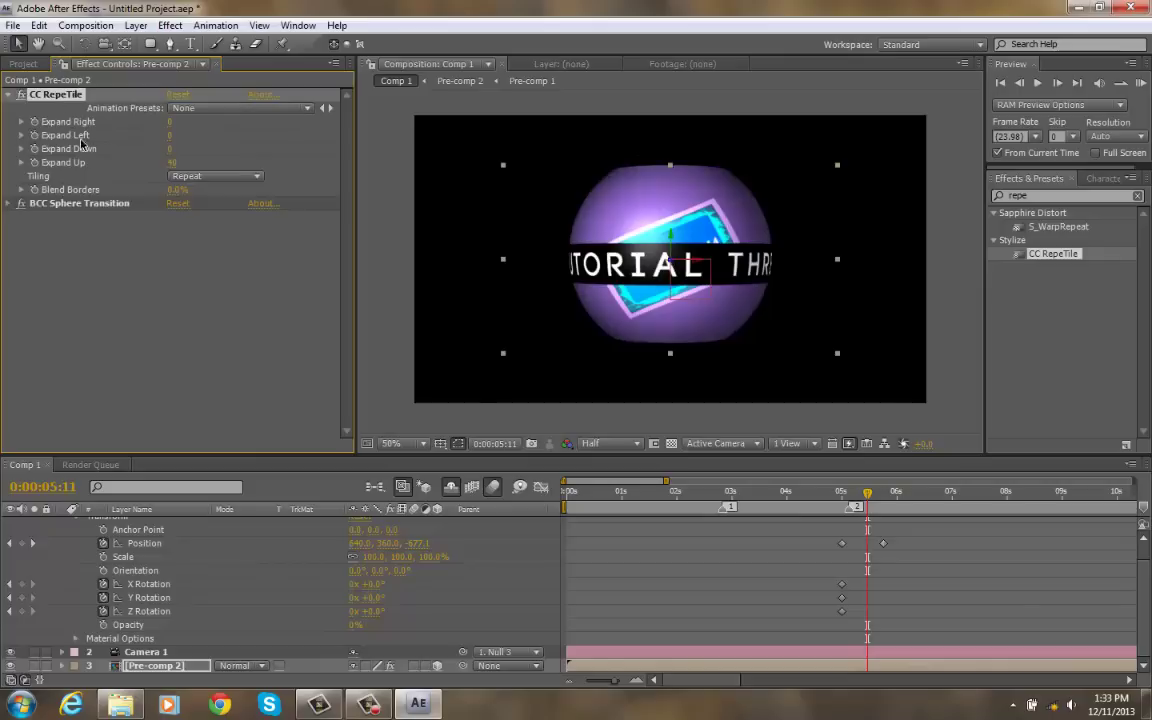
Step: Set CC RepeTile's Expand Down to 30, Expand Up to 70 and Tiling to Checker Flip V
{"action": "left_click_drag", "start_coordinate": [175, 165], "coordinate": [202, 160]}
{"action": "left_click", "coordinate": [256, 176]}
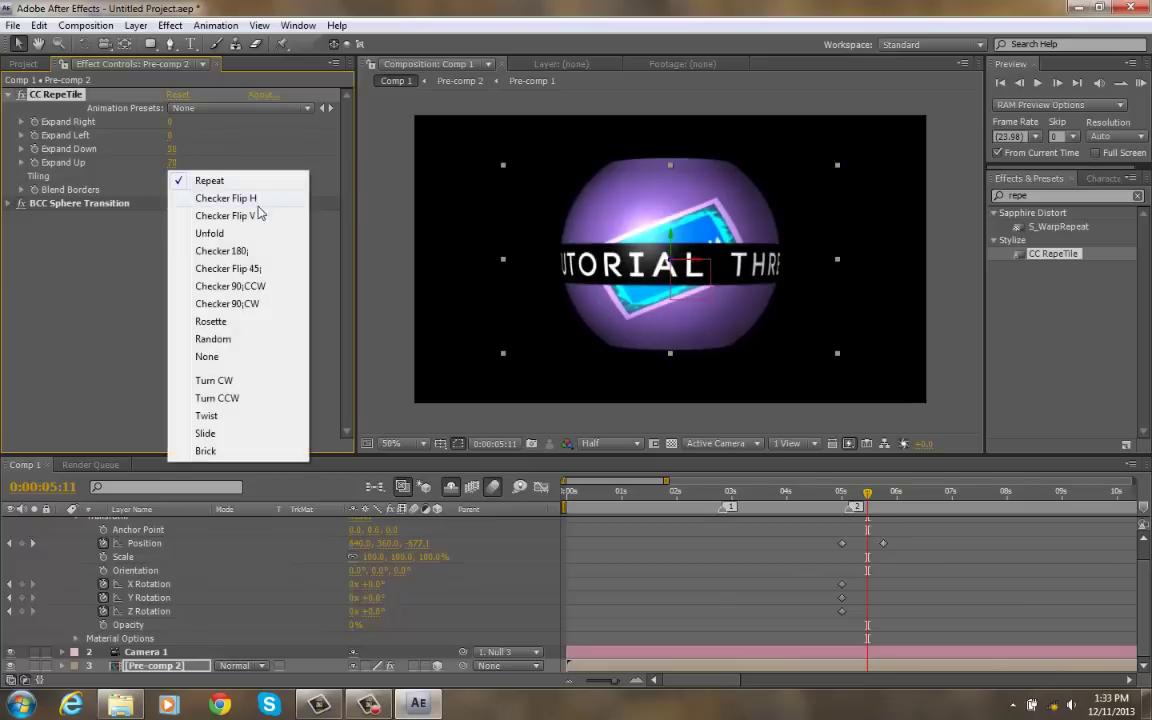
{"action": "left_click", "coordinate": [238, 216]}
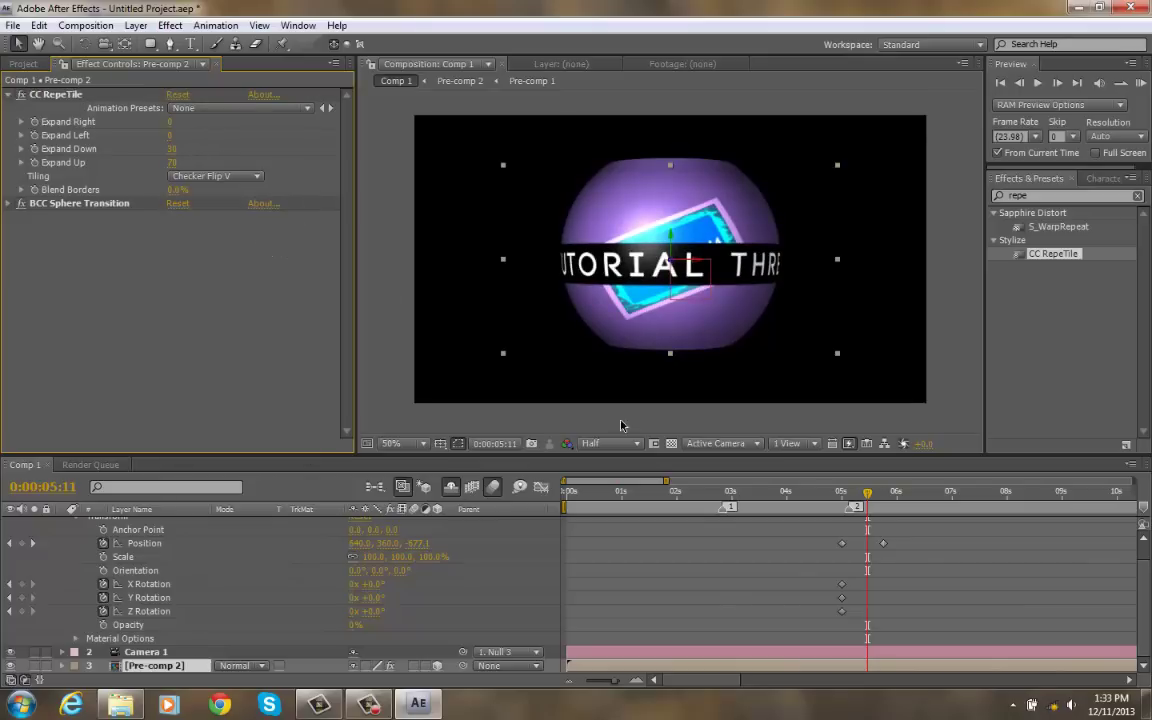
{"action": "mouse_move", "coordinate": [886, 490]}
{"action": "left_mouse_down"}
{"action": "mouse_move", "coordinate": [847, 500]}
{"action": "mouse_move", "coordinate": [874, 497]}
{"action": "left_mouse_up"}
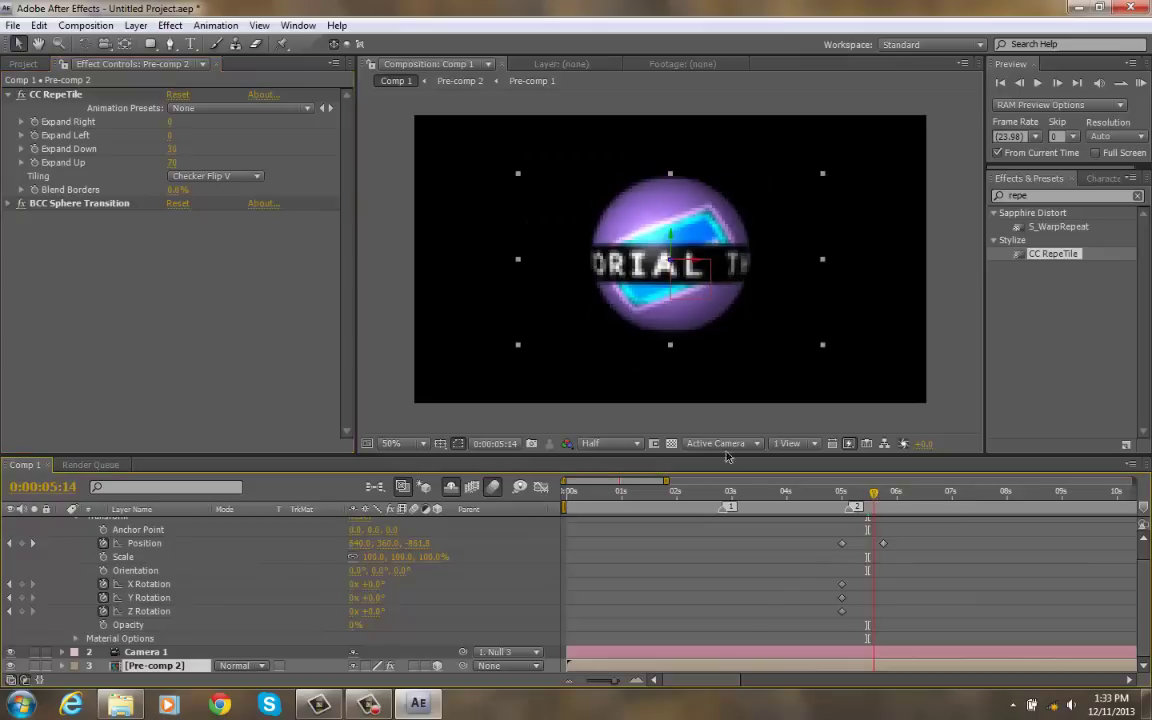
Step: Animate the sphere transition's Spin from 0° at 0:00:05:00 to 208° at 0:00:06:03
{"action": "left_click", "coordinate": [10, 203]}
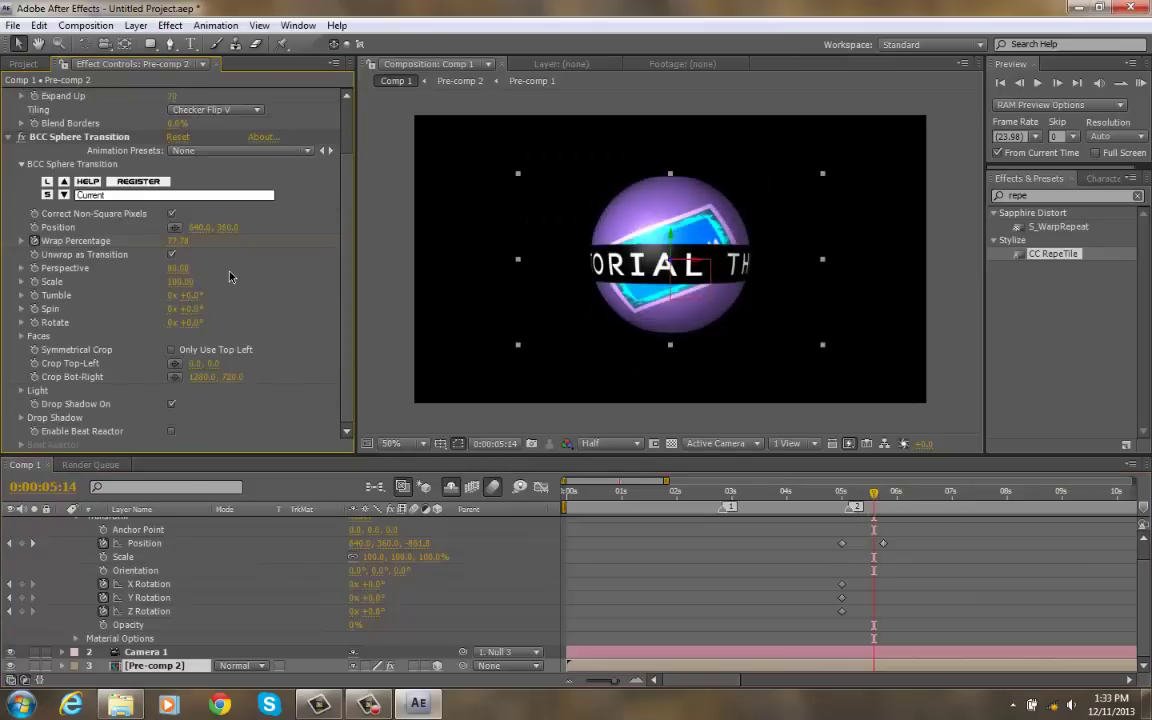
{"action": "left_click", "coordinate": [846, 490]}
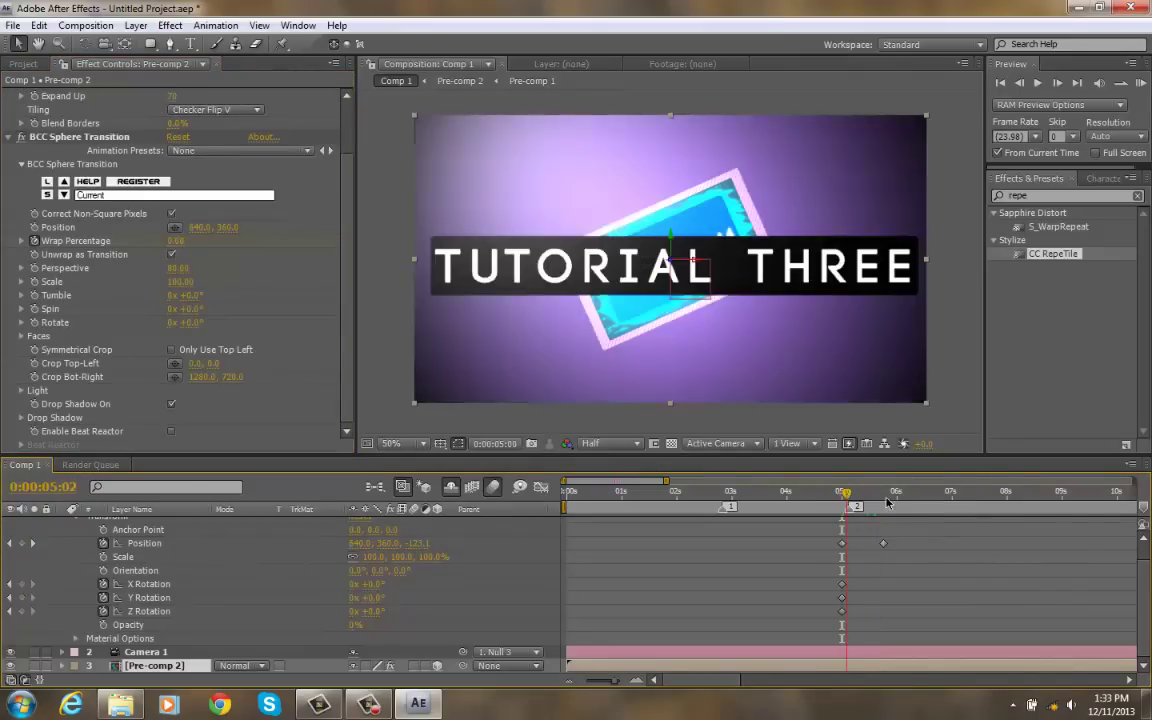
{"action": "left_click", "coordinate": [882, 505]}
{"action": "left_click_drag", "start_coordinate": [879, 506], "coordinate": [843, 513]}
{"action": "left_click", "coordinate": [35, 308]}
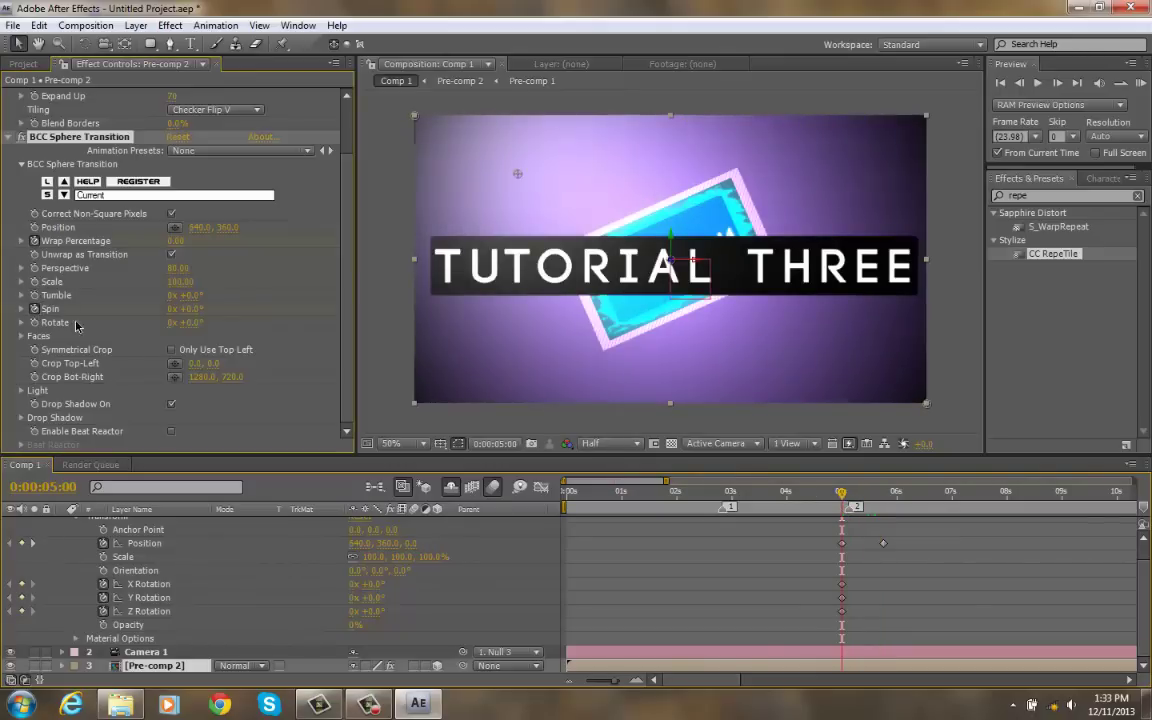
{"action": "left_click", "coordinate": [867, 502]}
{"action": "left_click_drag", "start_coordinate": [868, 498], "coordinate": [904, 502]}
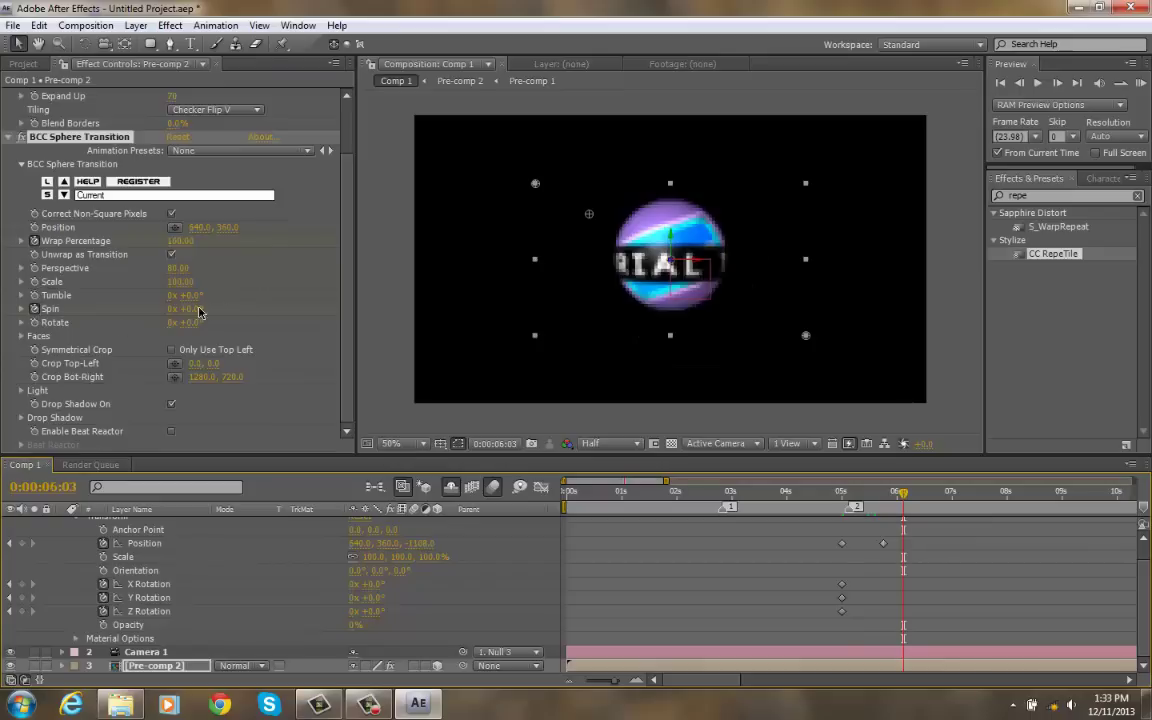
{"action": "left_click_drag", "start_coordinate": [185, 308], "coordinate": [392, 332]}
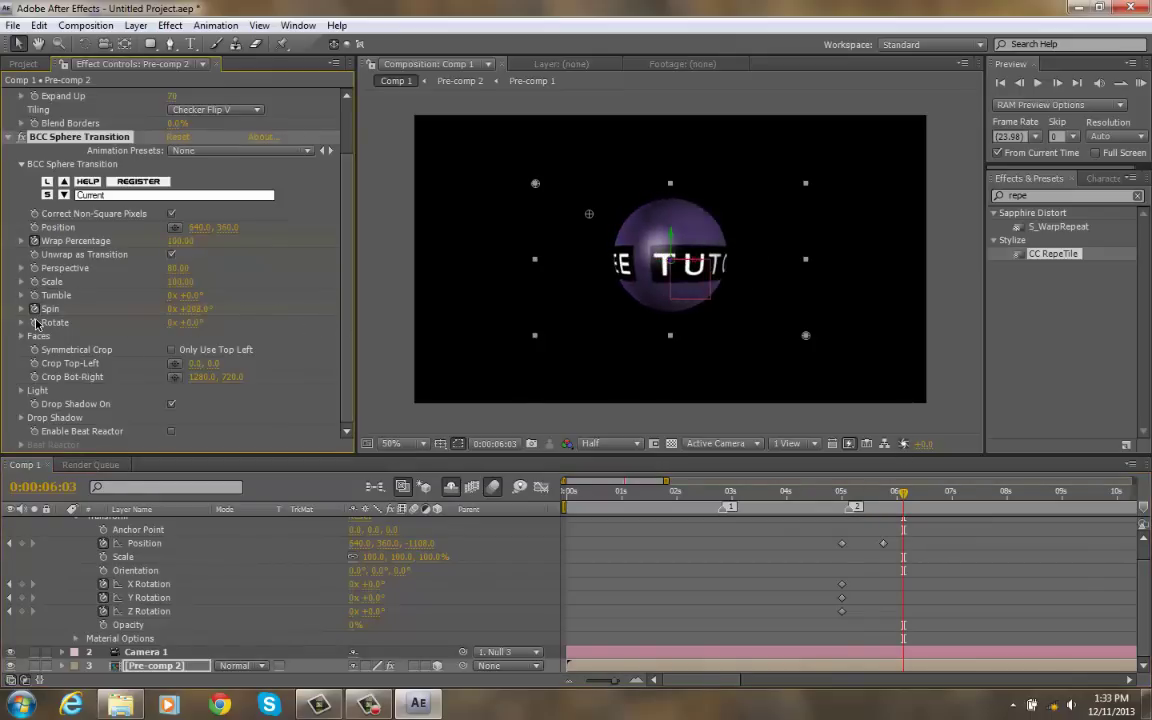
Step: Animate the sphere transition's Rotate from 0° at 0:00:05:00 to 174° at 0:00:06:03, and scrub through the motion
{"action": "left_click_drag", "start_coordinate": [201, 329], "coordinate": [375, 342]}
{"action": "left_click", "coordinate": [848, 497]}
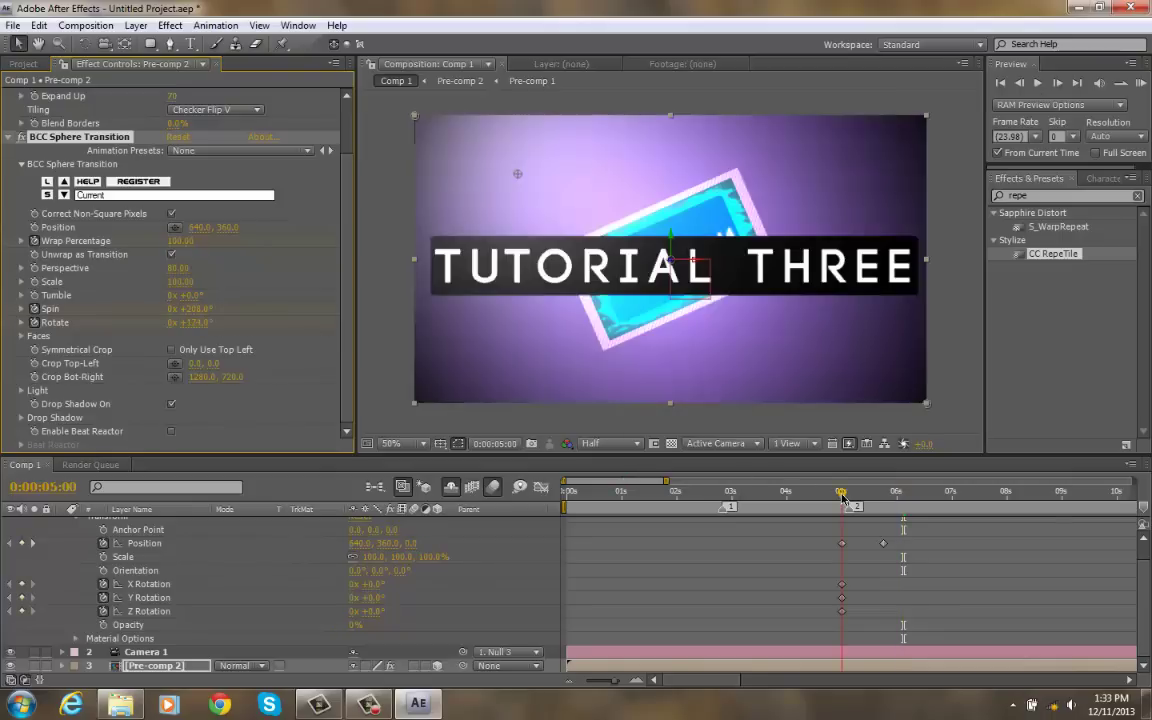
{"action": "left_click", "coordinate": [200, 324]}
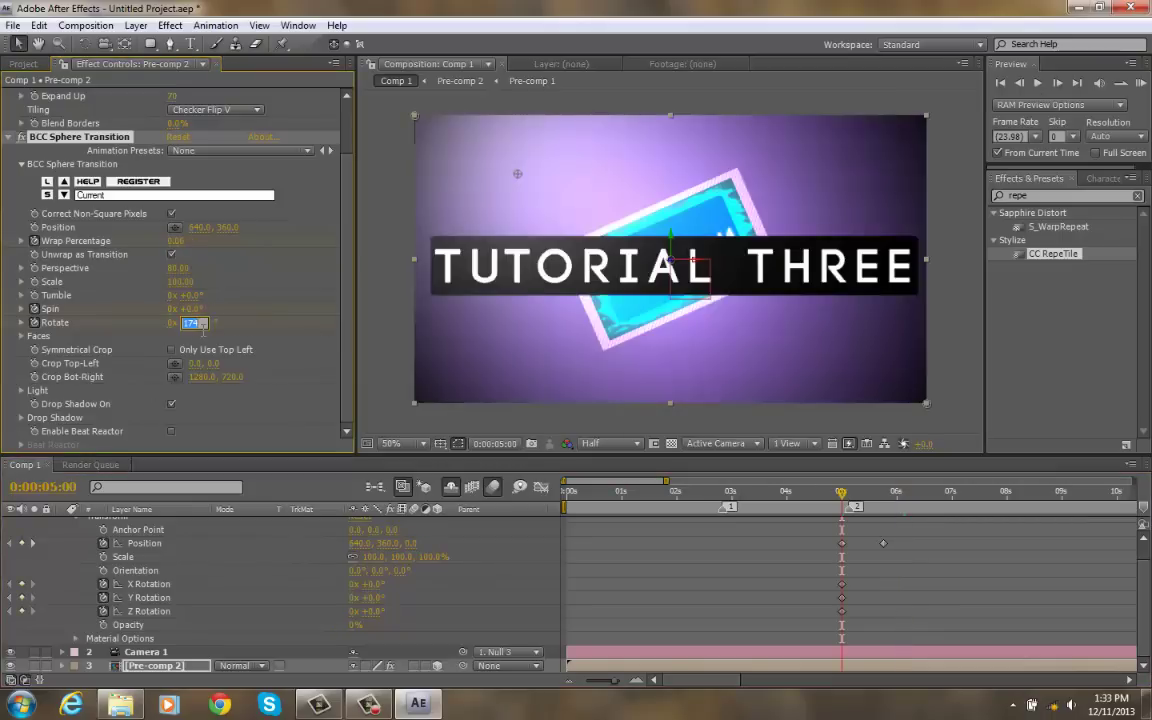
{"action": "type", "text": "0"}
{"action": "key", "text": "Return"}
{"action": "mouse_move", "coordinate": [842, 495]}
{"action": "left_mouse_down"}
{"action": "mouse_move", "coordinate": [881, 501]}
{"action": "mouse_move", "coordinate": [854, 506]}
{"action": "left_mouse_up"}
{"action": "left_click_drag", "start_coordinate": [840, 510], "coordinate": [868, 513]}
Step: Delete CC RepeTile from Pre-comp 2 and scrub through the sphere animation
{"action": "scroll", "coordinate": [88, 100], "scroll_direction": "up", "scroll_amount": 3}
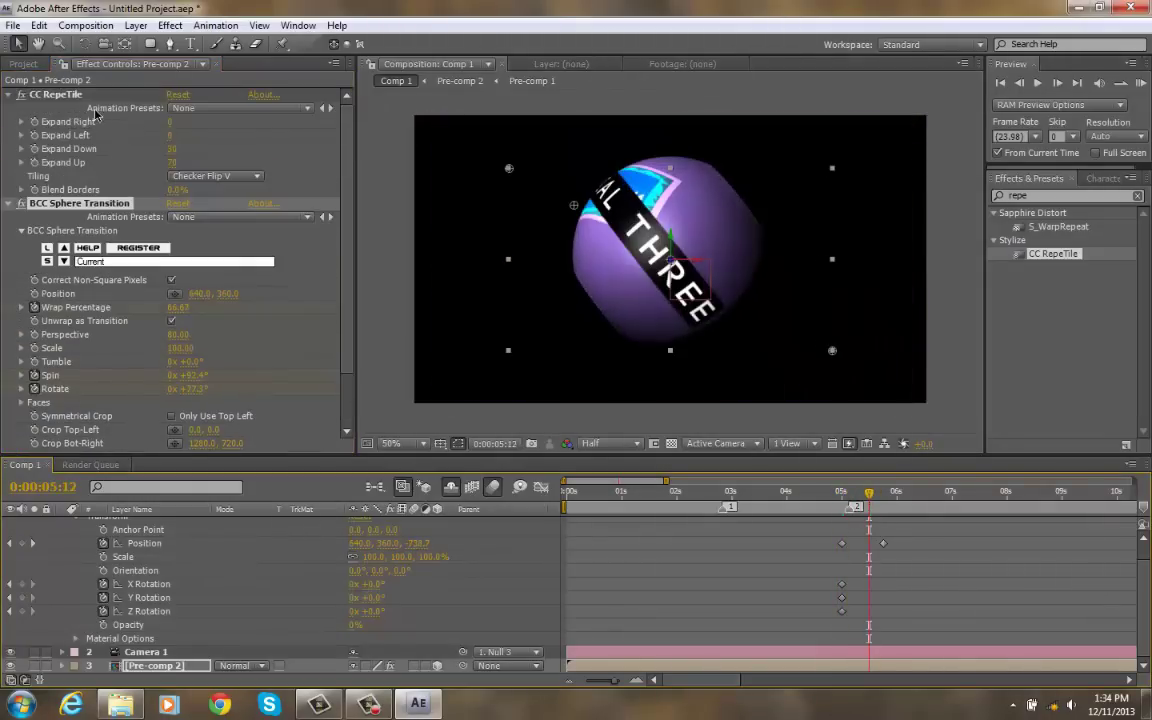
{"action": "key", "text": "Delete"}
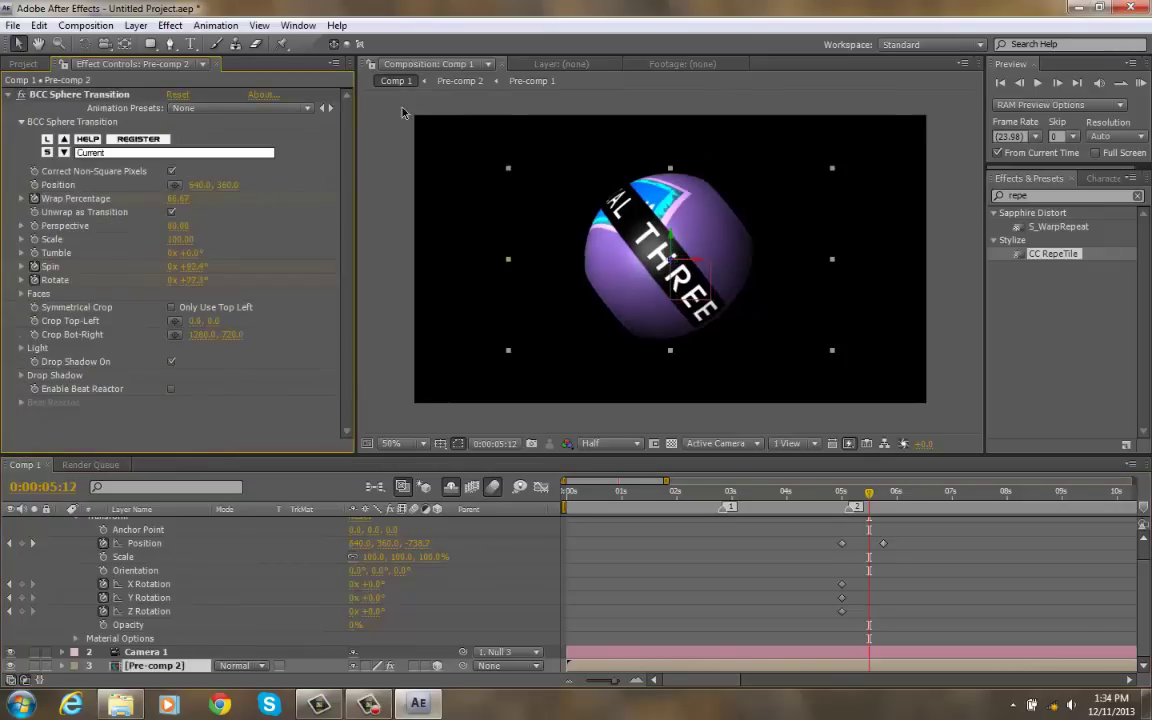
{"action": "left_click_drag", "start_coordinate": [857, 492], "coordinate": [918, 500]}
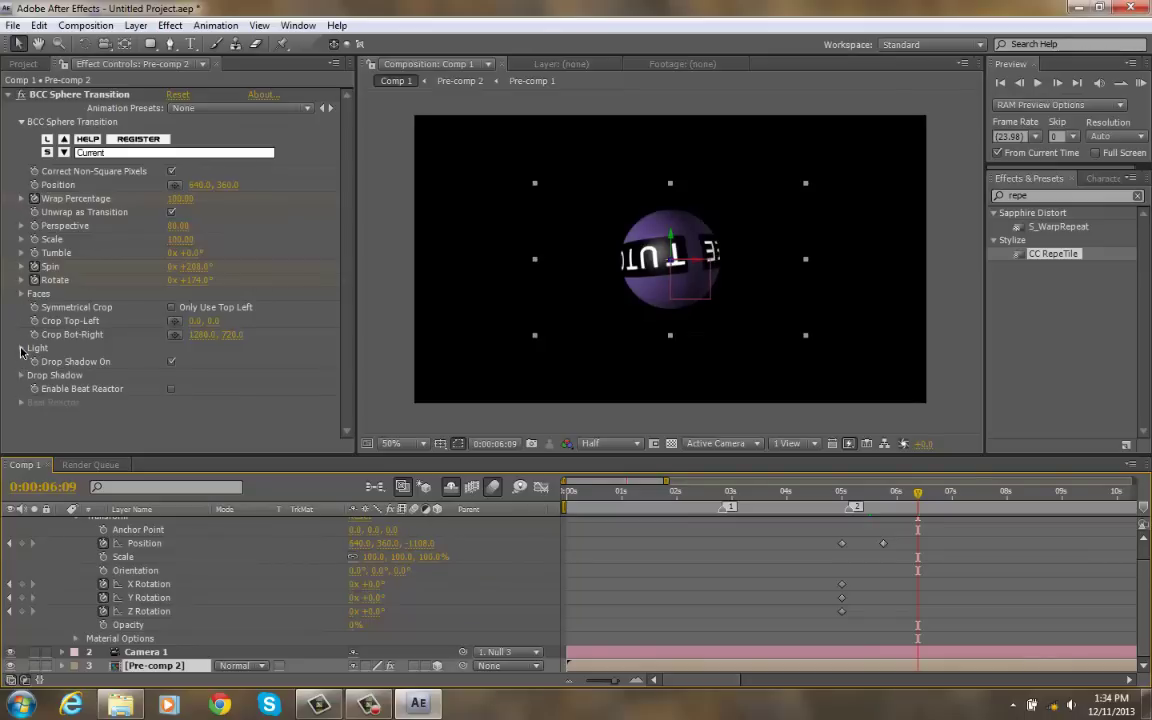
Step: Apply Easy Ease In and Easy Ease Out to the null's Position keyframes, shaping the speed graph with a sharp early peak
{"action": "left_click", "coordinate": [9, 95]}
{"action": "scroll", "coordinate": [62, 557], "scroll_direction": "up", "scroll_amount": 1}
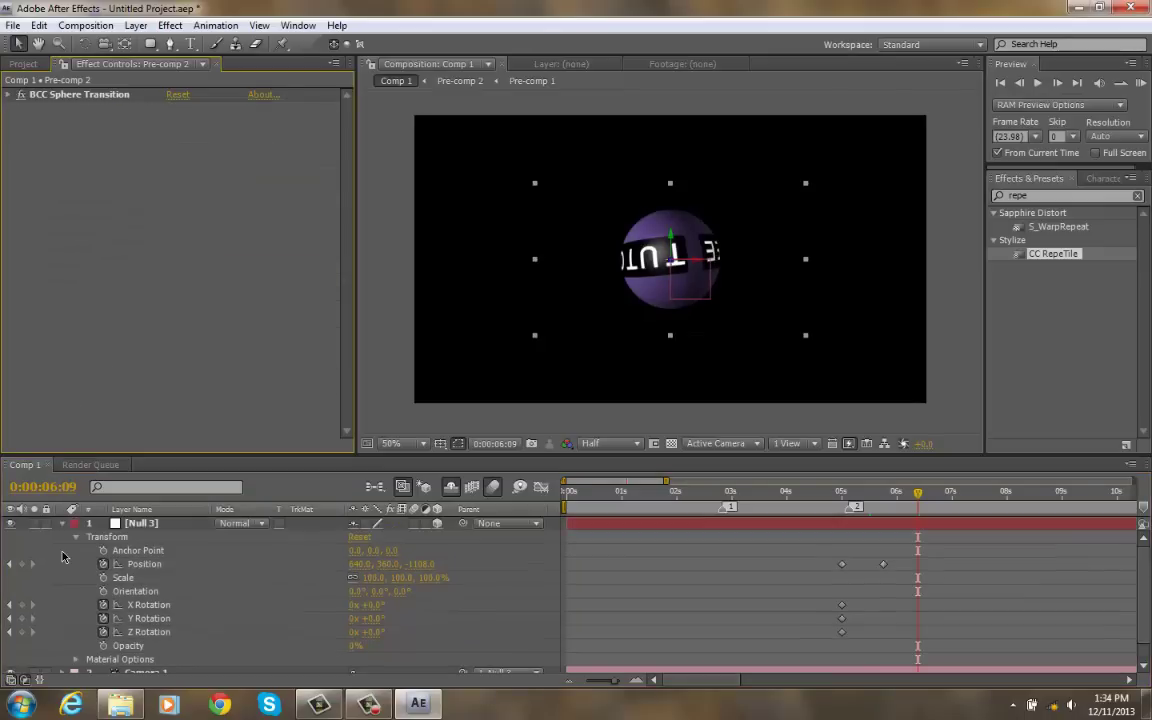
{"action": "scroll", "coordinate": [72, 586], "scroll_direction": "down", "scroll_amount": 1}
{"action": "left_click", "coordinate": [928, 586]}
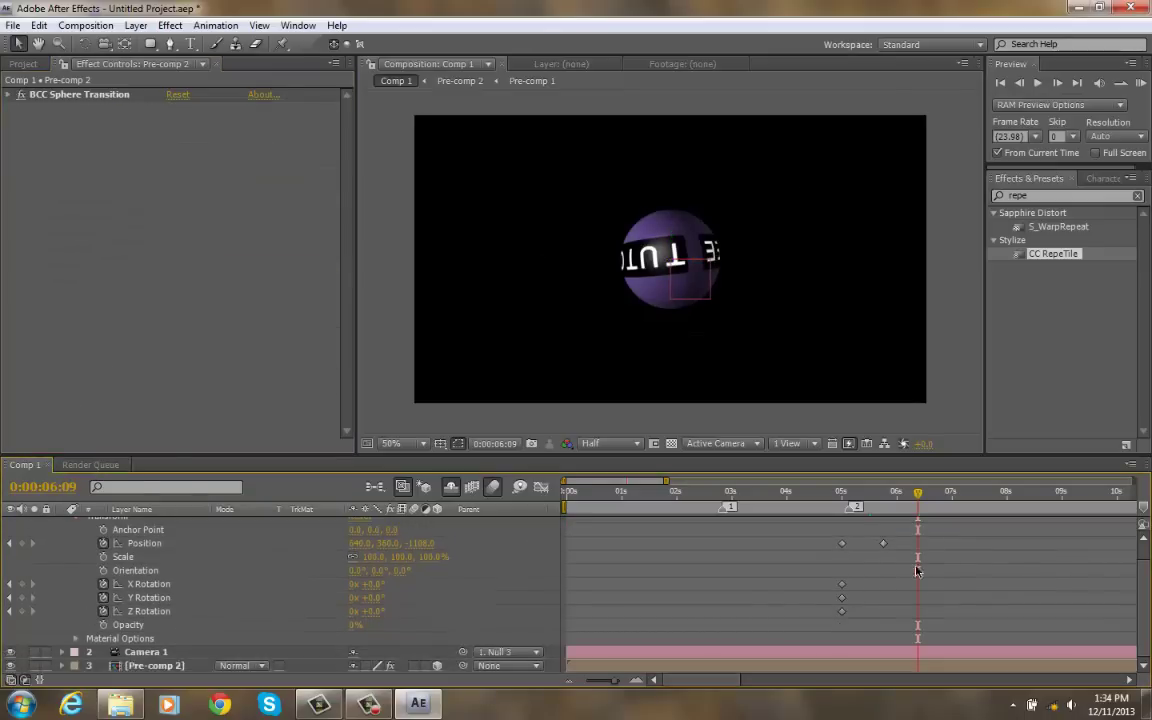
{"action": "scroll", "coordinate": [914, 566], "scroll_direction": "up", "scroll_amount": 1}
{"action": "left_click_drag", "start_coordinate": [905, 556], "coordinate": [818, 577]}
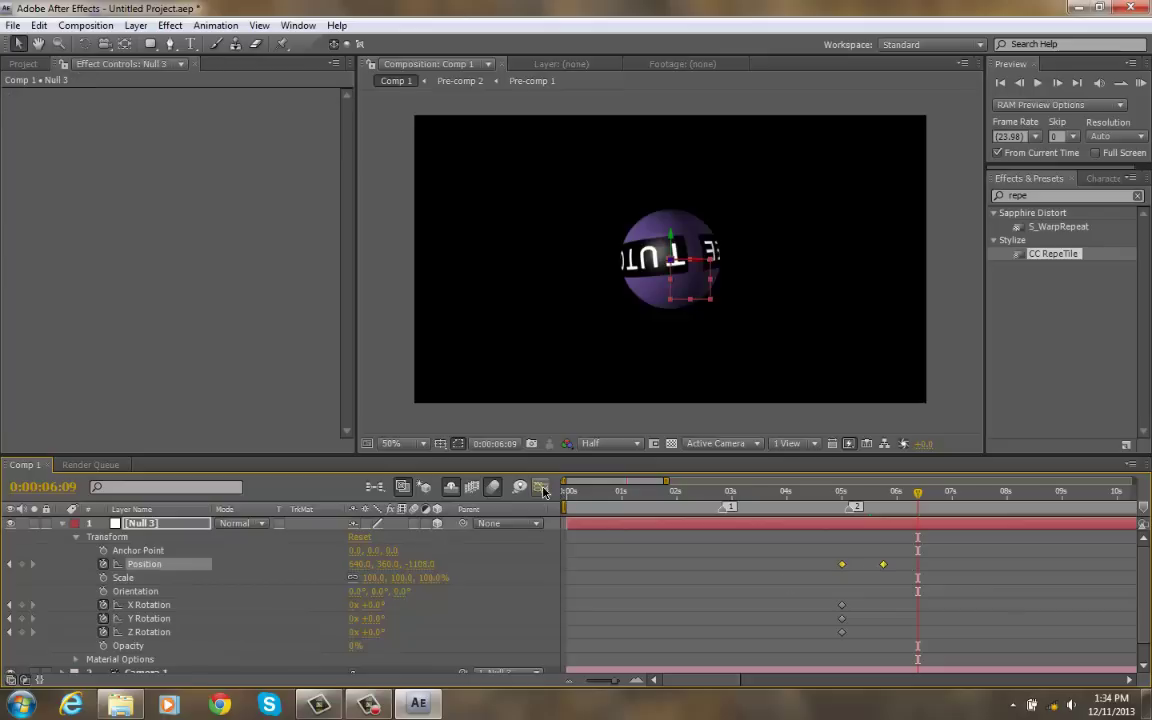
{"action": "left_click", "coordinate": [541, 488]}
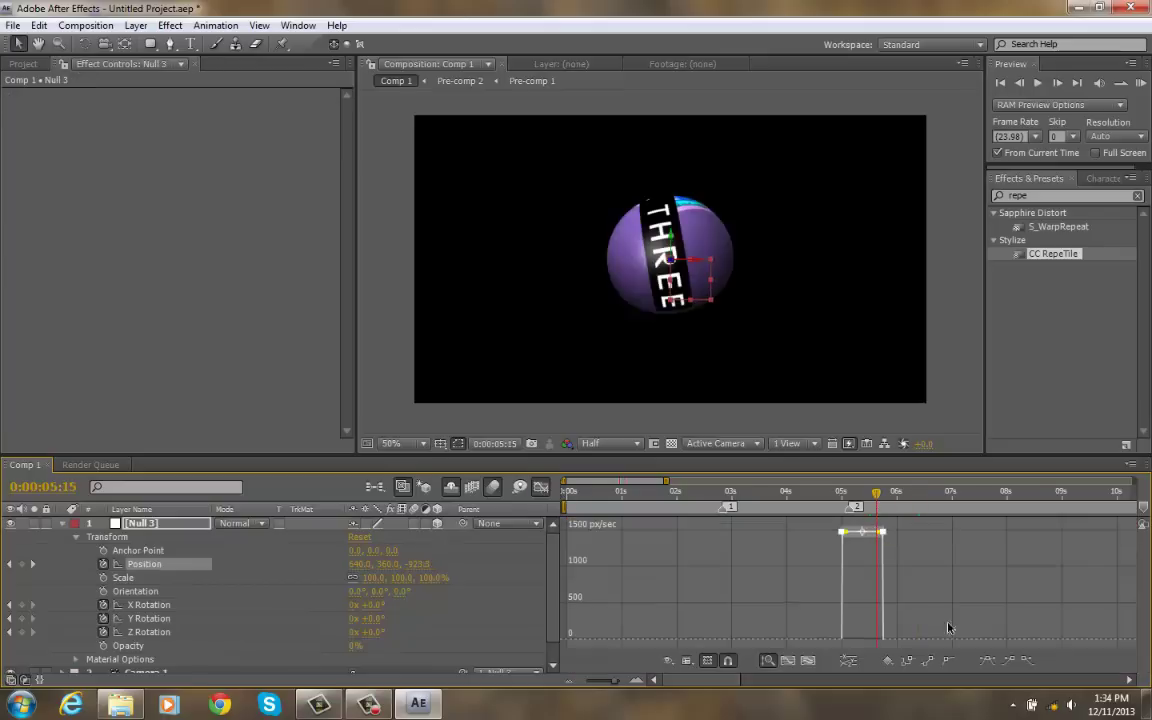
{"action": "left_click", "coordinate": [1006, 659]}
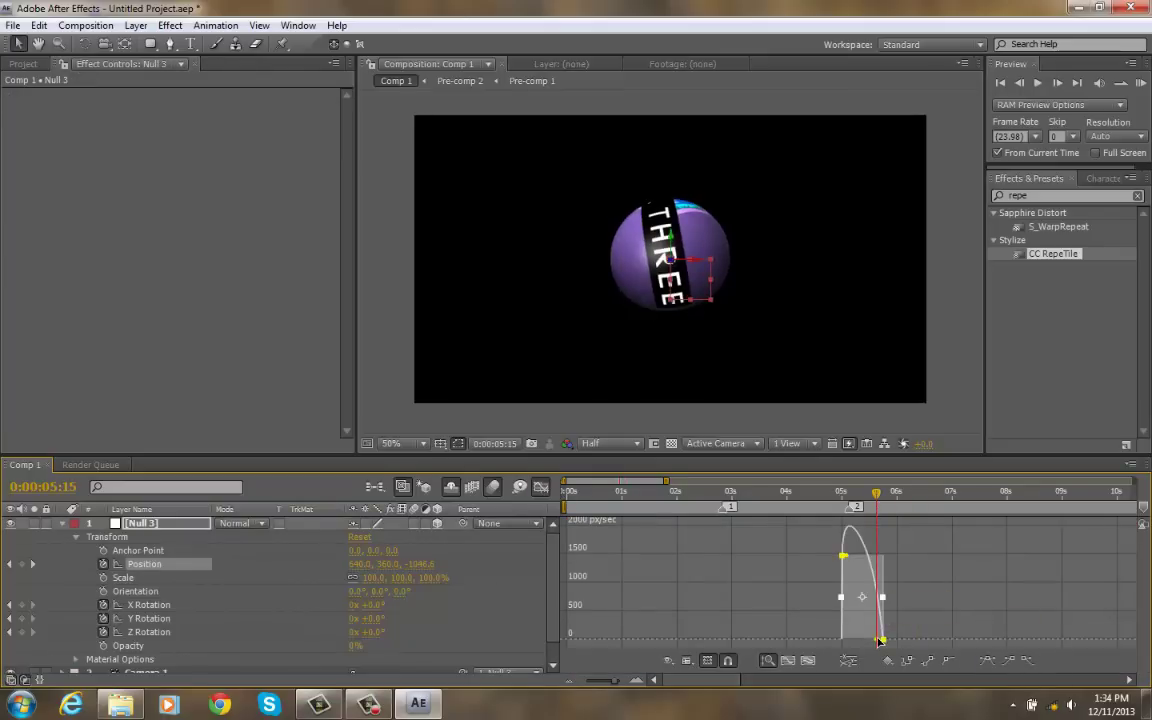
{"action": "left_click_drag", "start_coordinate": [882, 639], "coordinate": [837, 641]}
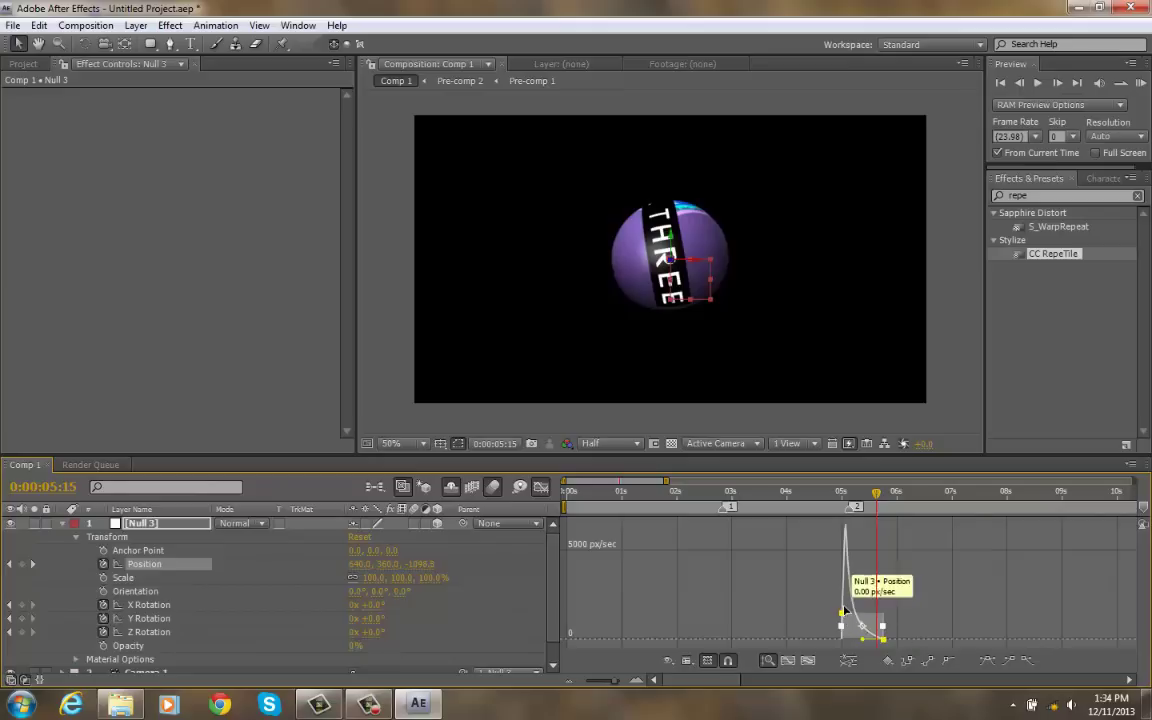
{"action": "left_click", "coordinate": [1026, 660]}
{"action": "left_click", "coordinate": [541, 487]}
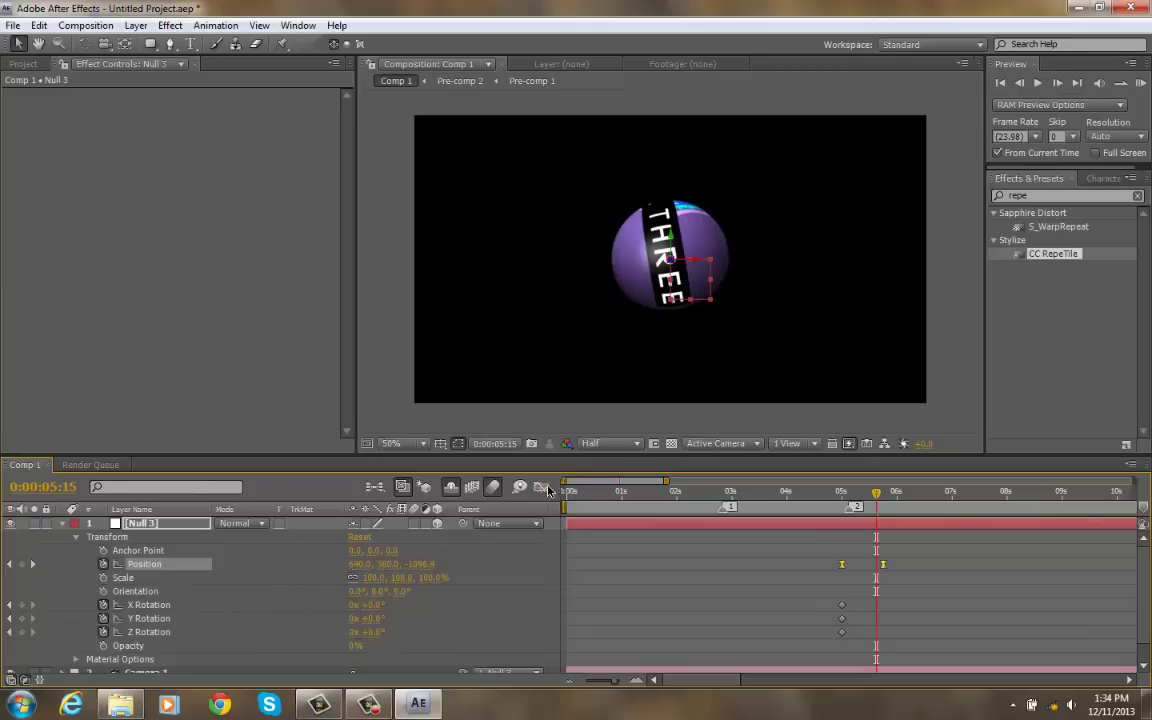
Step: RAM preview the sphere transition from about 0:00:05:00
{"action": "left_click", "coordinate": [840, 490]}
{"action": "left_click", "coordinate": [1141, 83]}
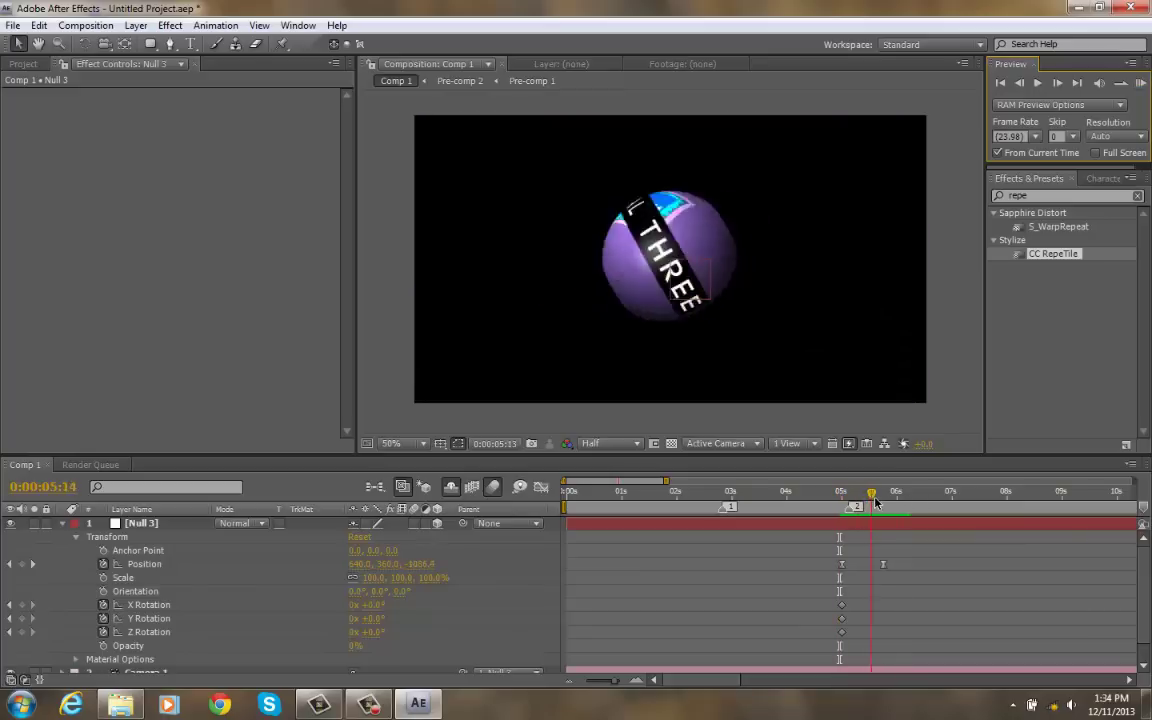
Step: Apply Easy Ease In and Easy Ease Out to the Spin keyframes of Pre-comp 2's BCC Sphere Transition
{"action": "left_click", "coordinate": [64, 525]}
{"action": "left_click", "coordinate": [64, 525]}
{"action": "left_click", "coordinate": [64, 525]}
{"action": "left_click", "coordinate": [64, 552]}
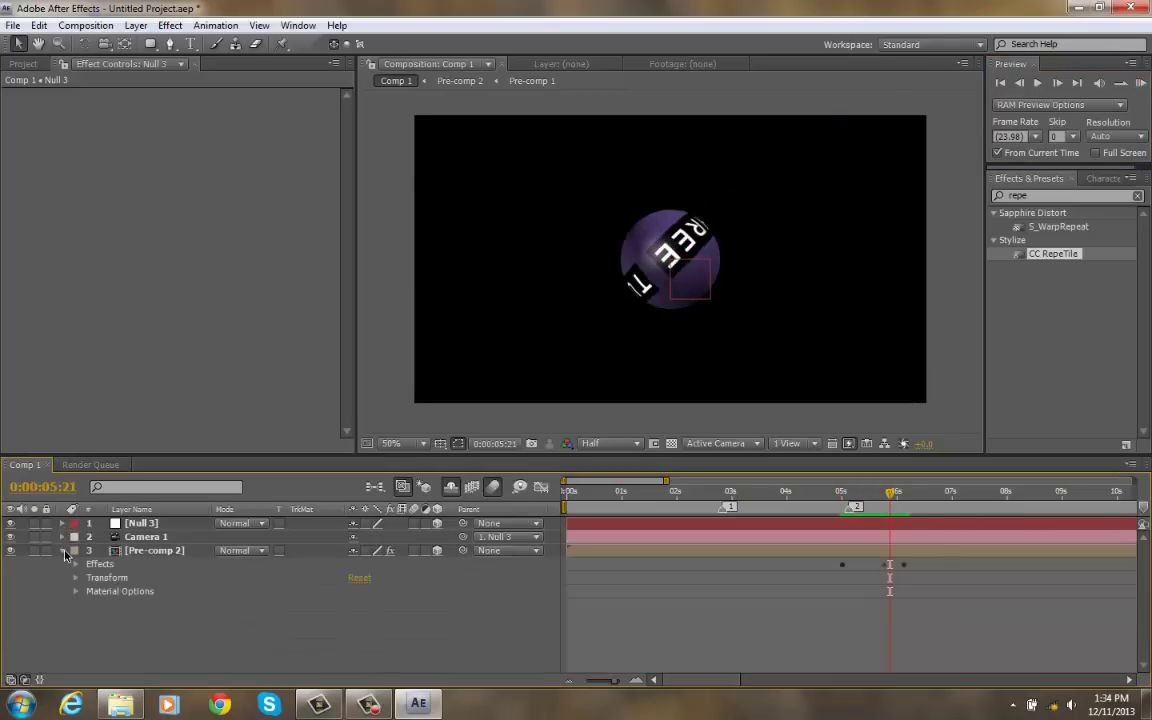
{"action": "left_click", "coordinate": [76, 564]}
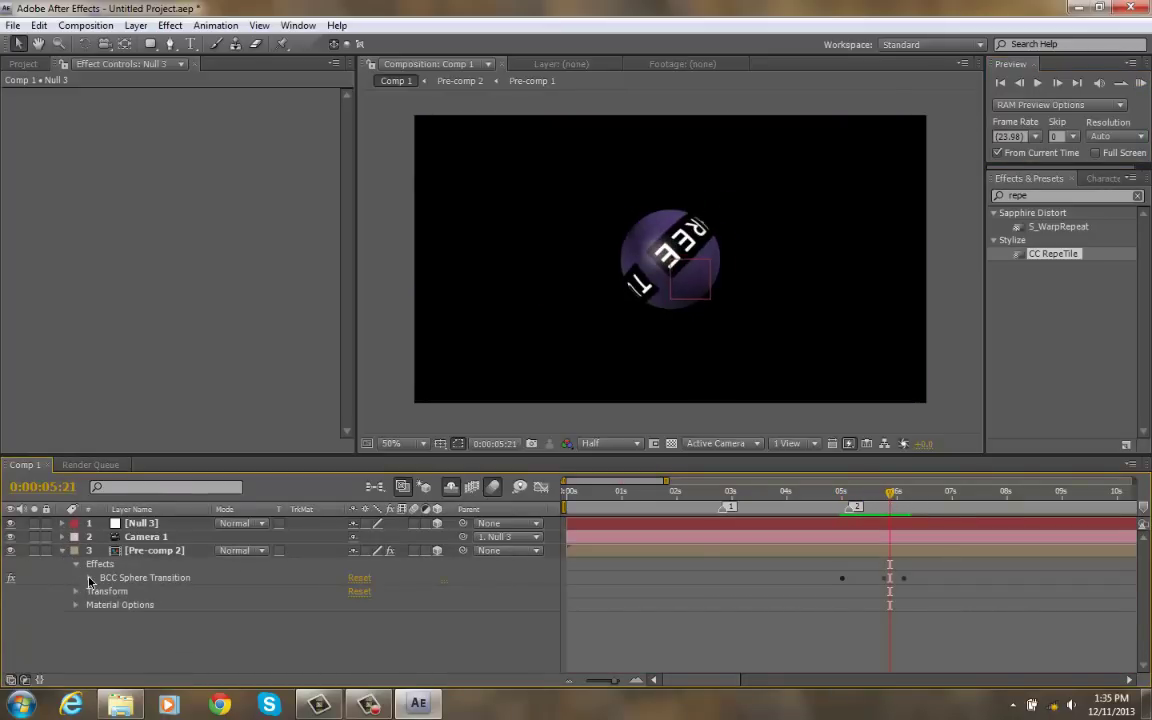
{"action": "left_click", "coordinate": [88, 579]}
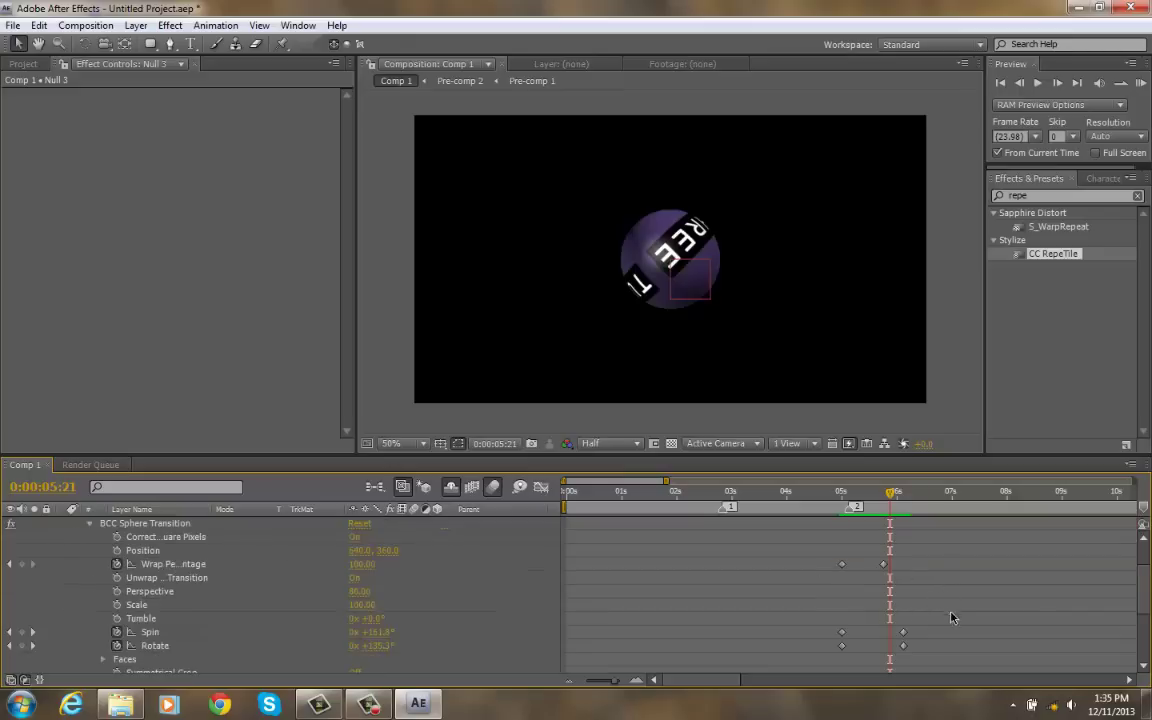
{"action": "left_click_drag", "start_coordinate": [940, 615], "coordinate": [819, 633]}
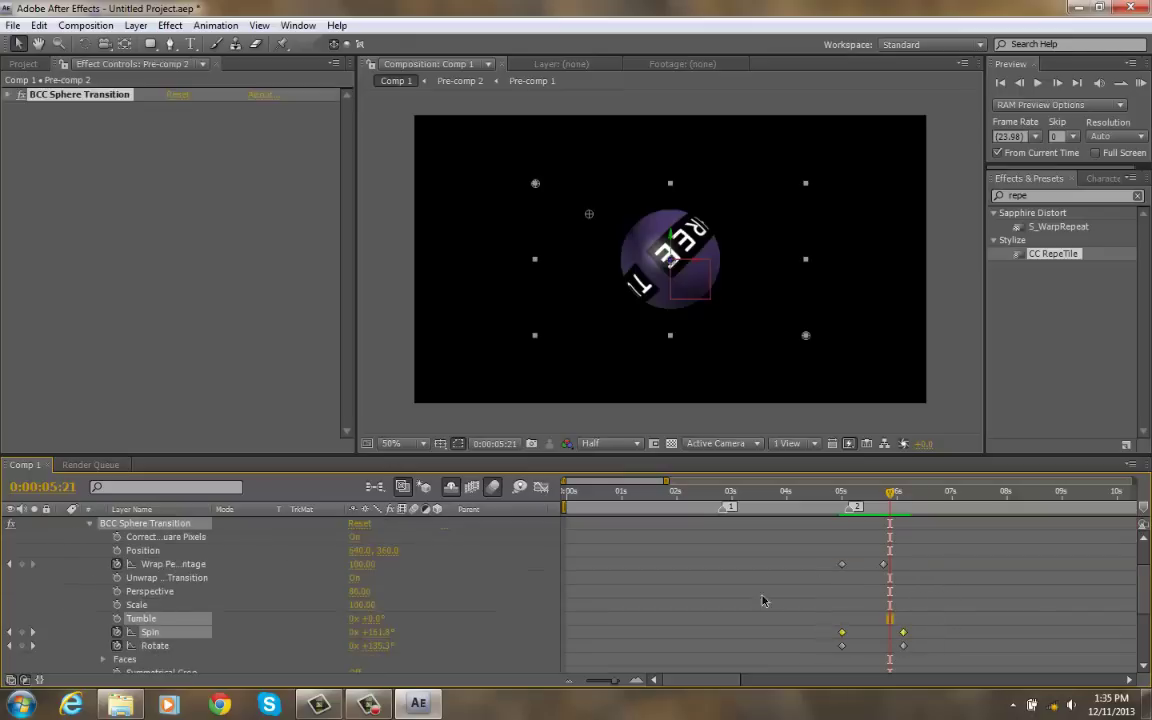
{"action": "left_click", "coordinate": [541, 488]}
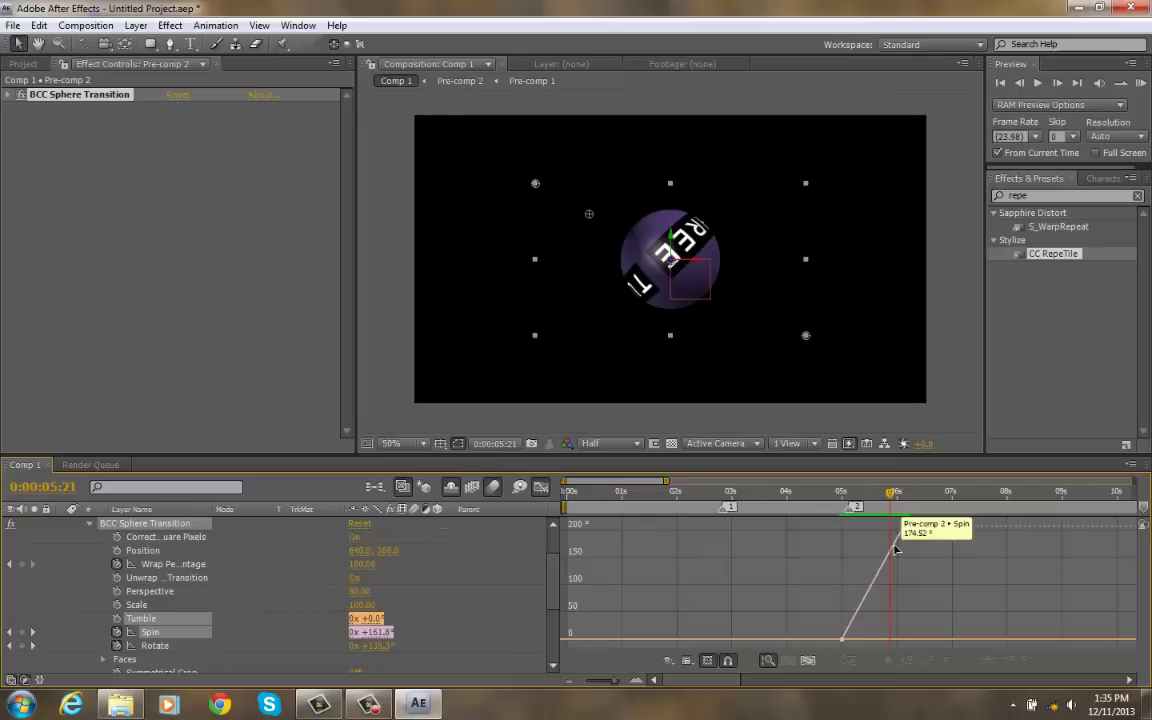
{"action": "left_click", "coordinate": [874, 571]}
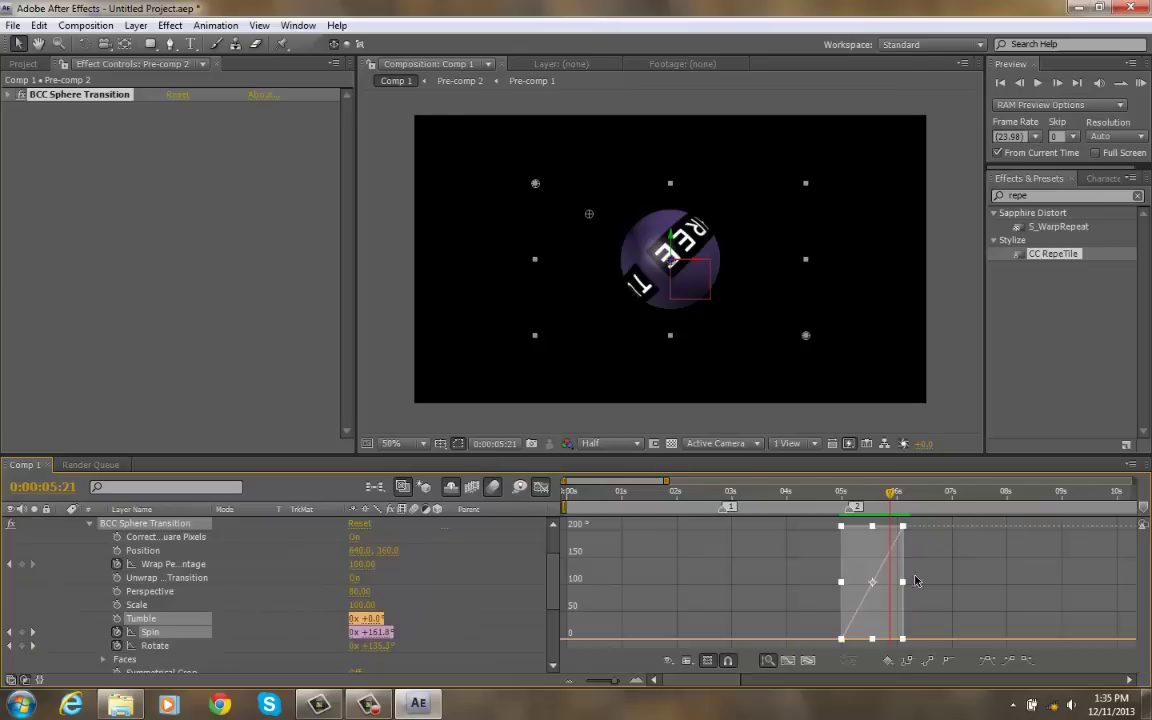
{"action": "left_click", "coordinate": [1026, 661]}
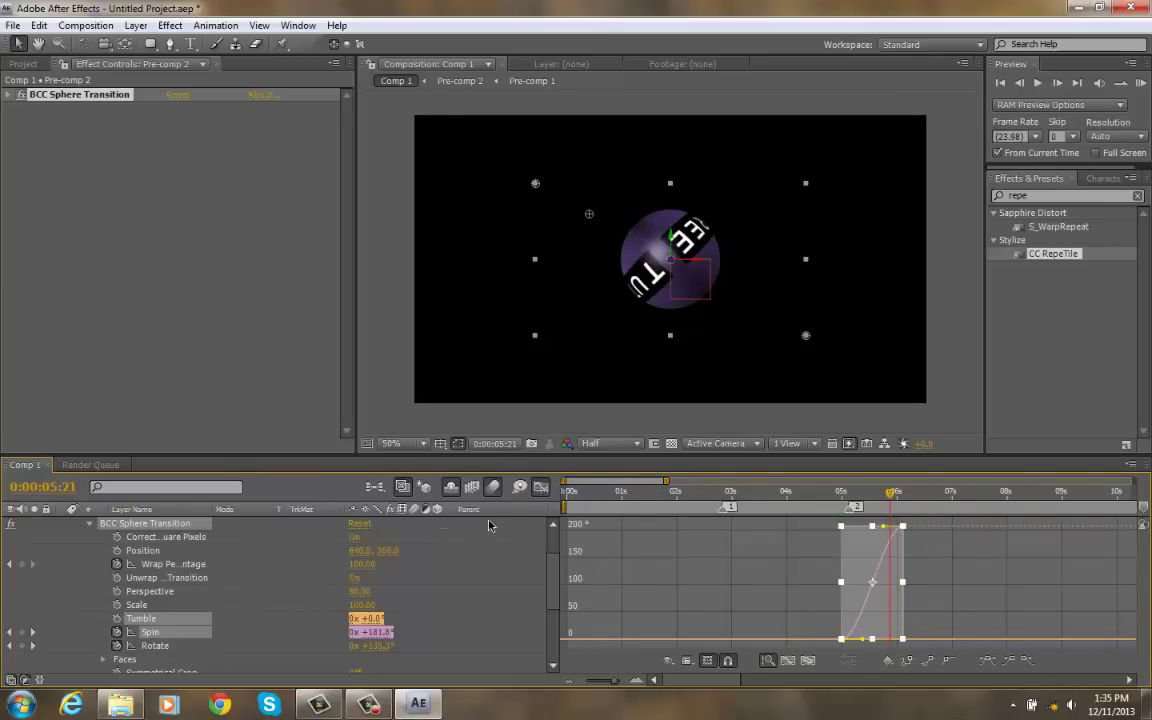
{"action": "left_click", "coordinate": [541, 488]}
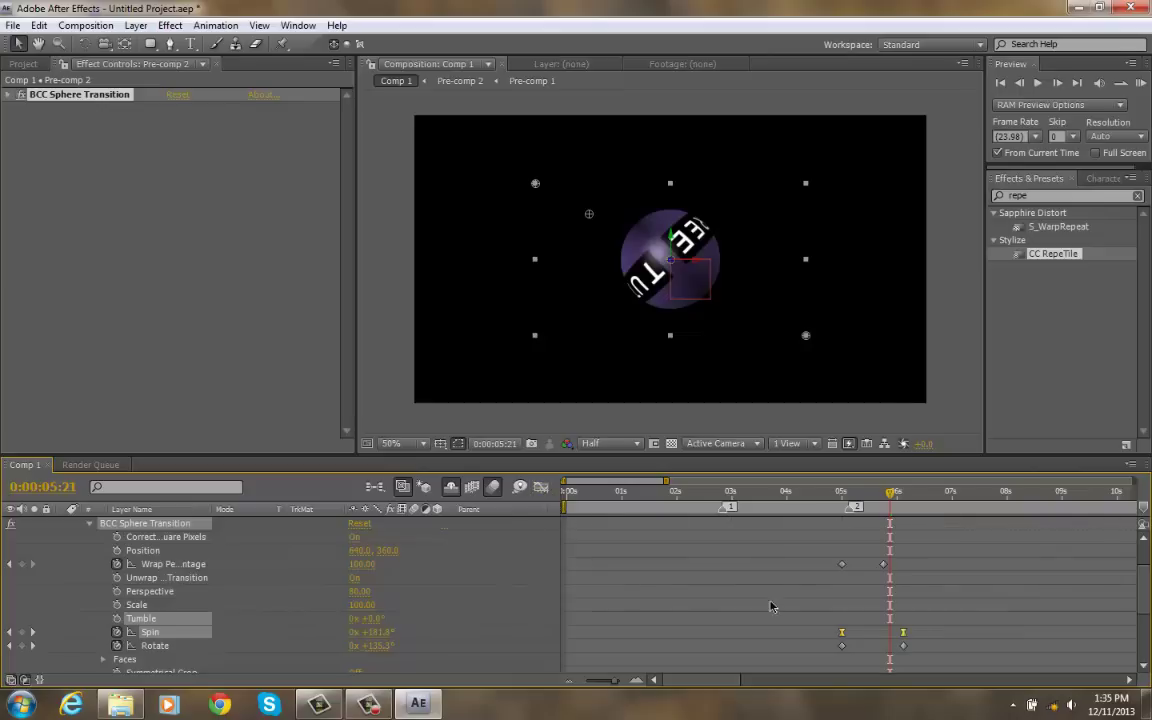
Step: Apply Easy Ease In to the sphere transition's Rotate keyframes
{"action": "left_click", "coordinate": [890, 650]}
{"action": "left_click_drag", "start_coordinate": [911, 640], "coordinate": [808, 651]}
{"action": "left_click", "coordinate": [541, 488]}
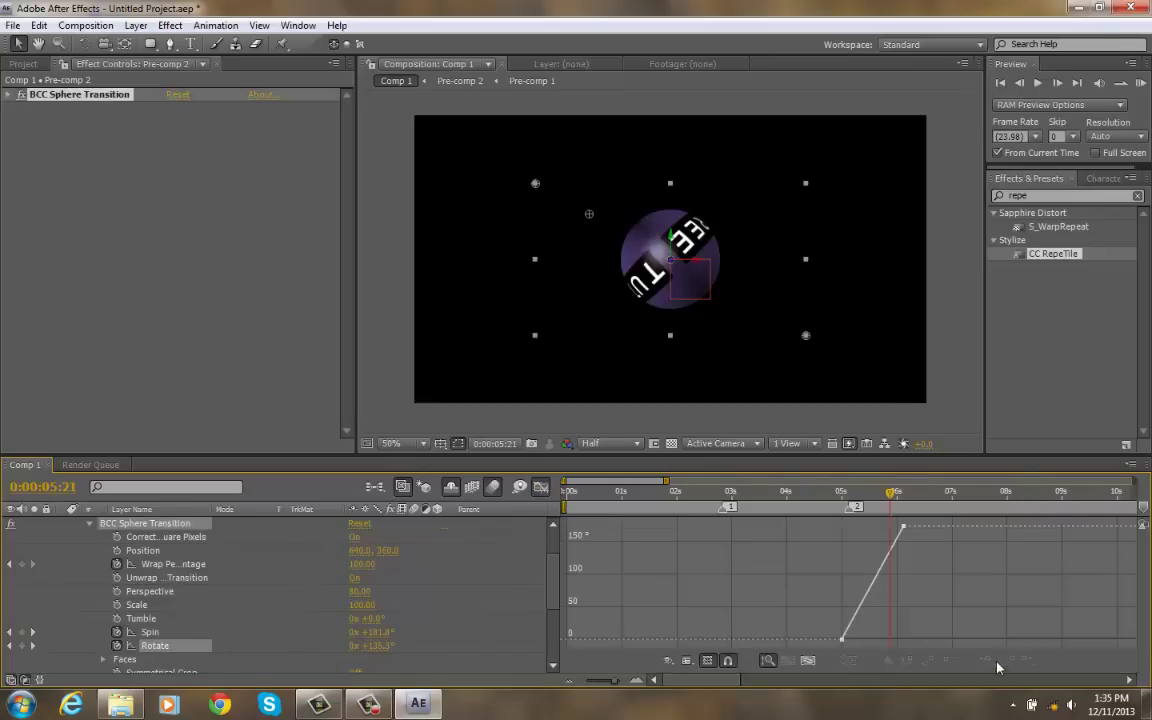
{"action": "left_click", "coordinate": [873, 586]}
{"action": "left_click", "coordinate": [1008, 660]}
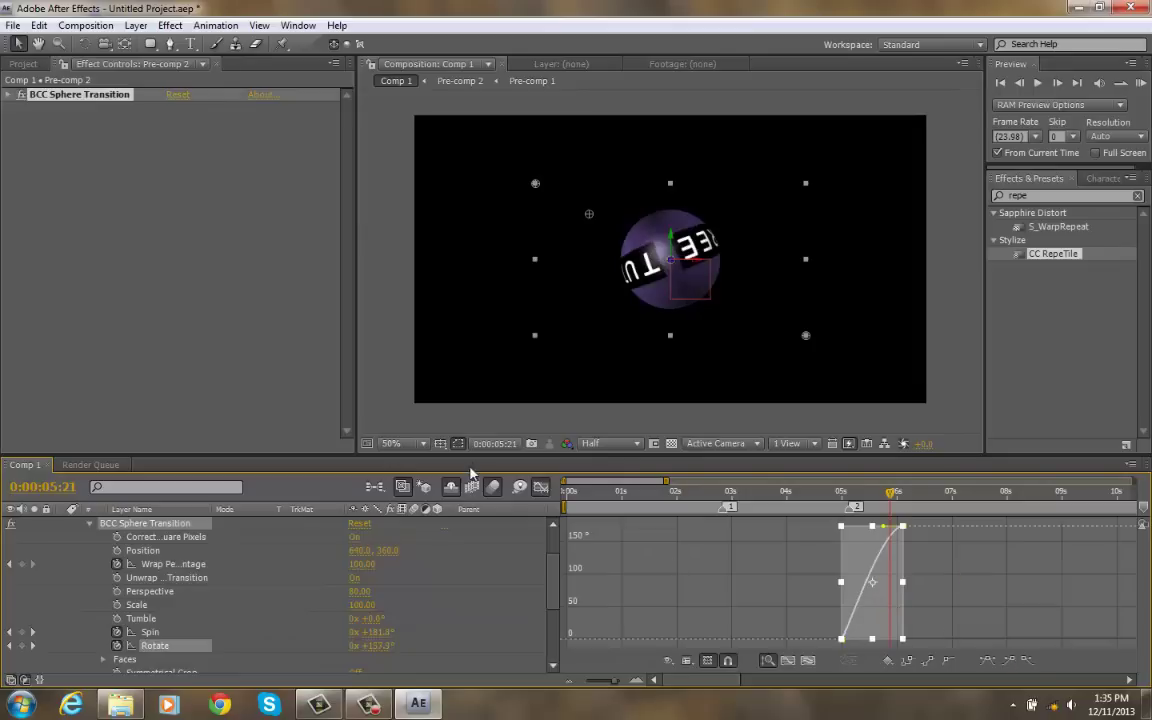
{"action": "left_click", "coordinate": [543, 489]}
{"action": "left_click", "coordinate": [892, 533]}
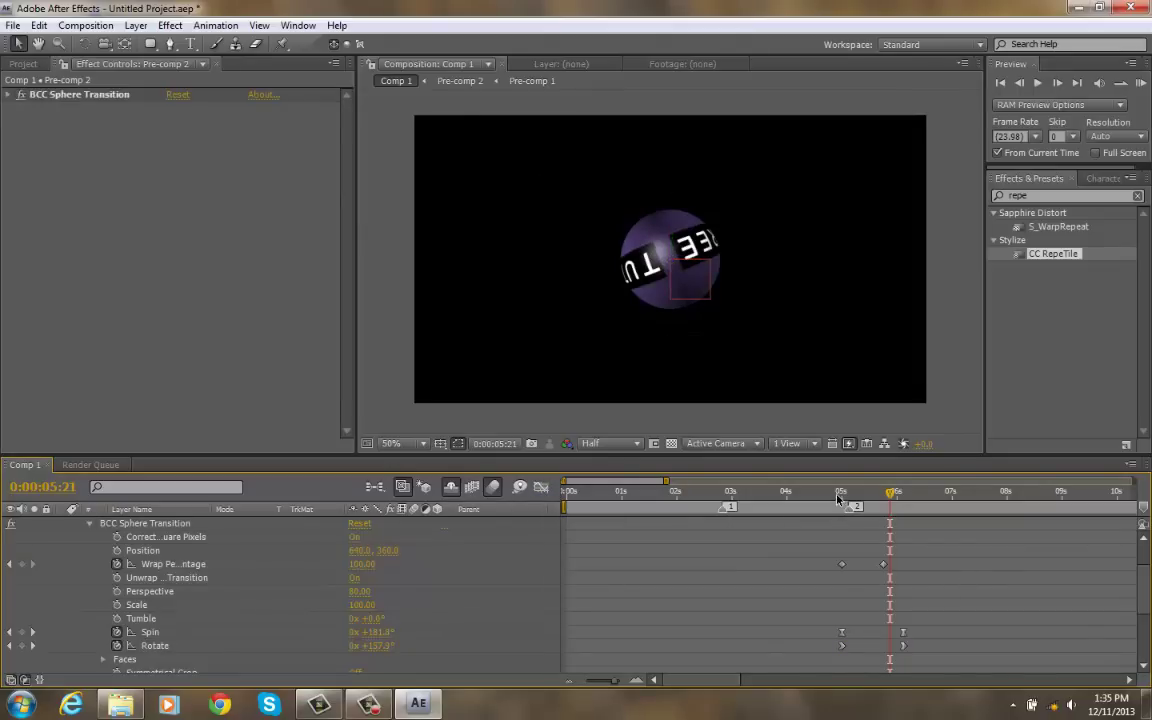
Step: Apply Easy Ease In to the sphere transition's Wrap Percentage keyframes and RAM preview the animation from 0:00:04:15
{"action": "left_click_drag", "start_coordinate": [838, 495], "coordinate": [886, 514]}
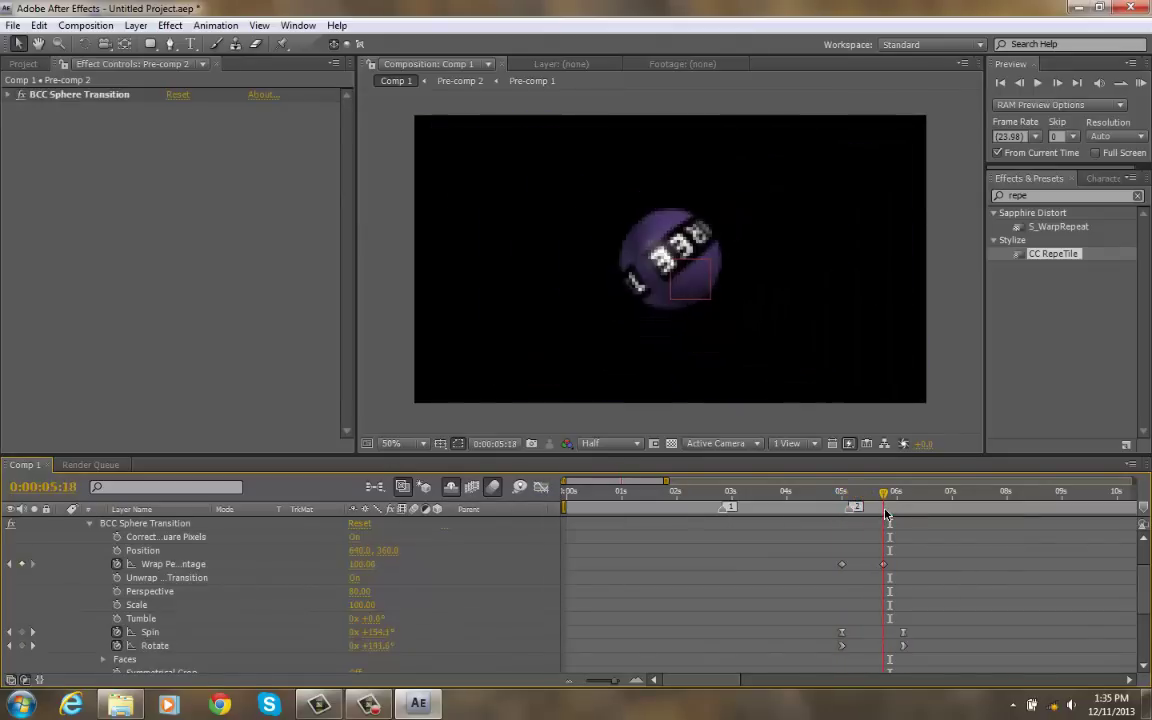
{"action": "left_click_drag", "start_coordinate": [896, 560], "coordinate": [834, 572]}
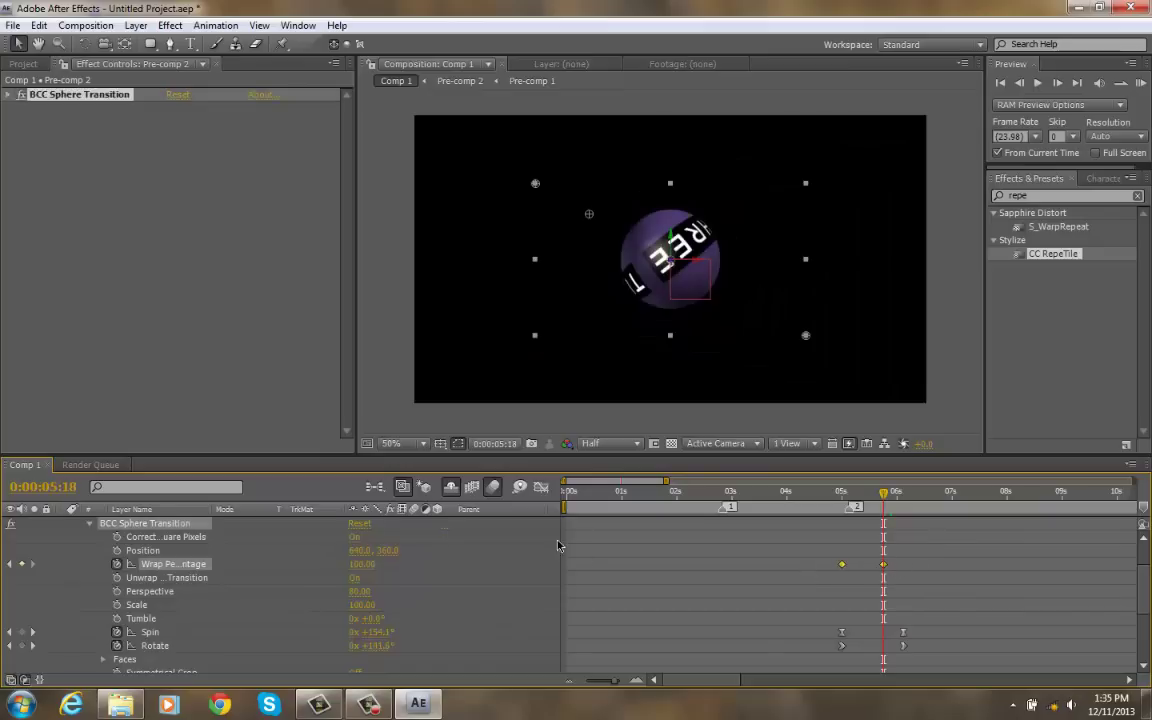
{"action": "left_click", "coordinate": [540, 489]}
{"action": "left_click", "coordinate": [861, 594]}
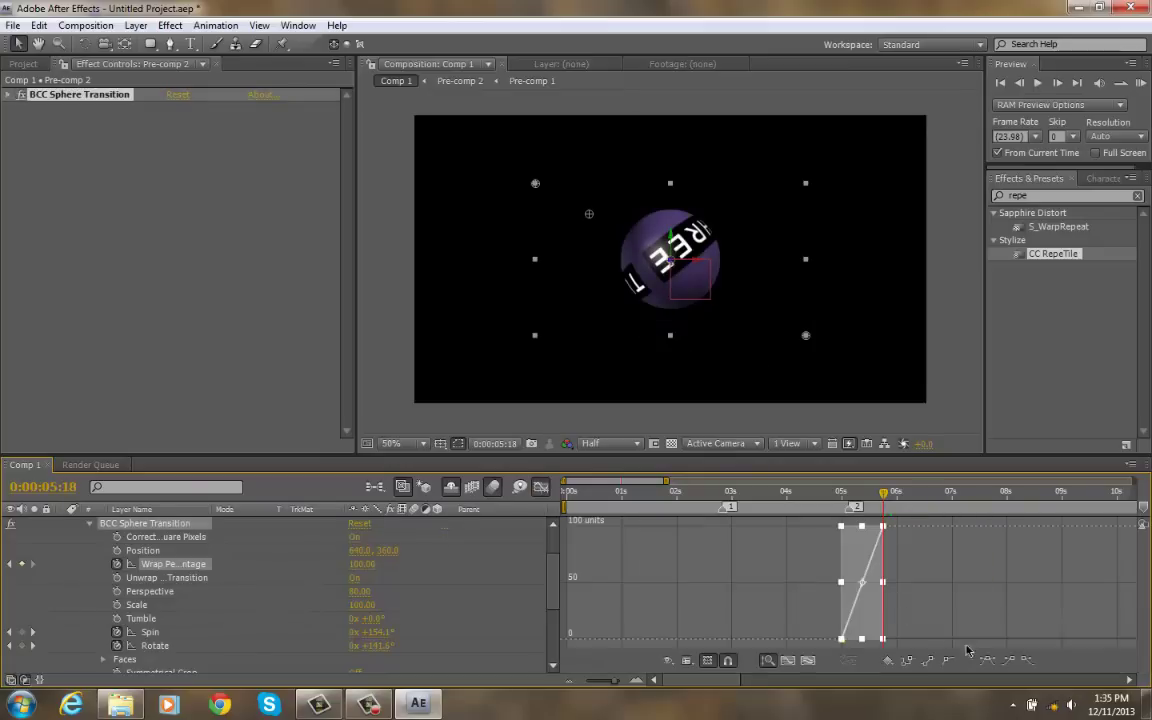
{"action": "left_click", "coordinate": [1004, 660]}
{"action": "left_click", "coordinate": [540, 487]}
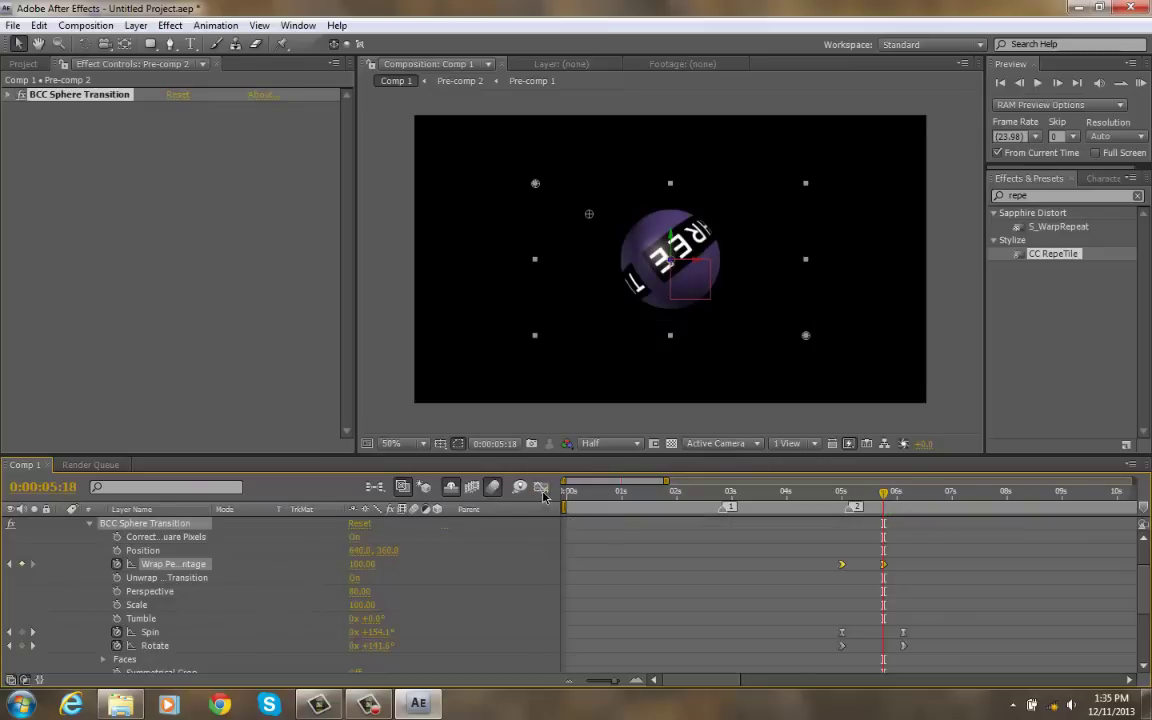
{"action": "left_click", "coordinate": [821, 491]}
{"action": "left_click", "coordinate": [1143, 84]}
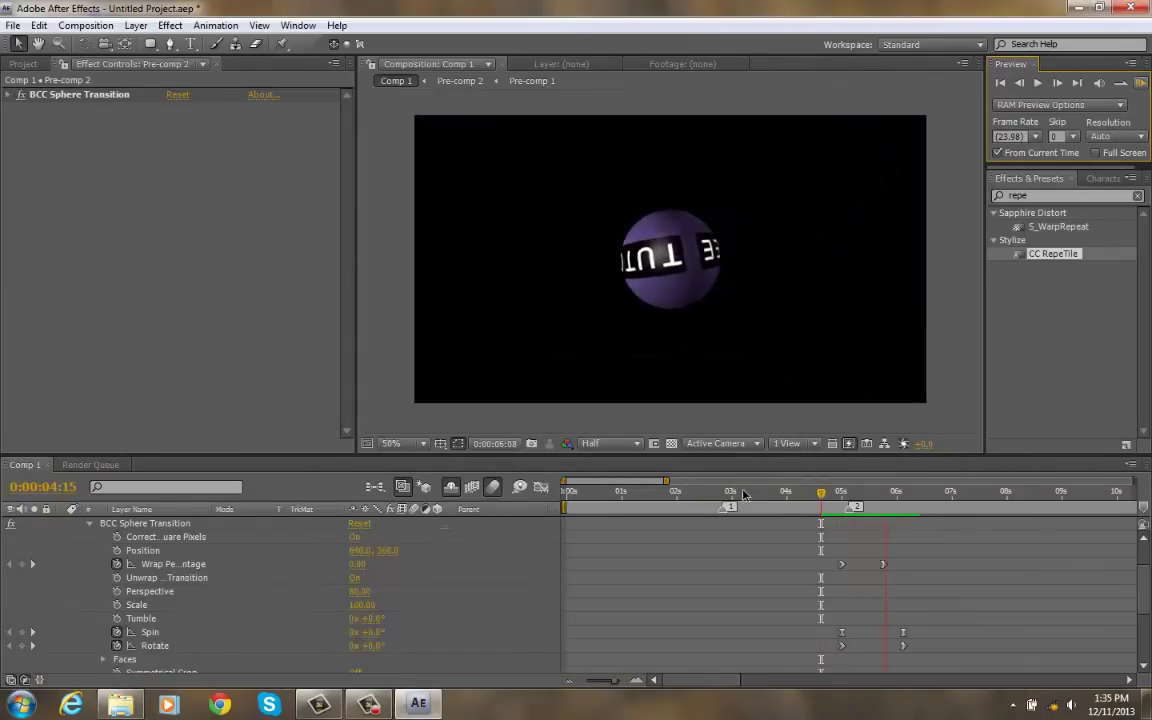
Step: Shift all of the null's Position and Rotation keyframes earlier so that they start at 0:00:04:15
{"action": "scroll", "coordinate": [782, 541], "scroll_direction": "up", "scroll_amount": 2}
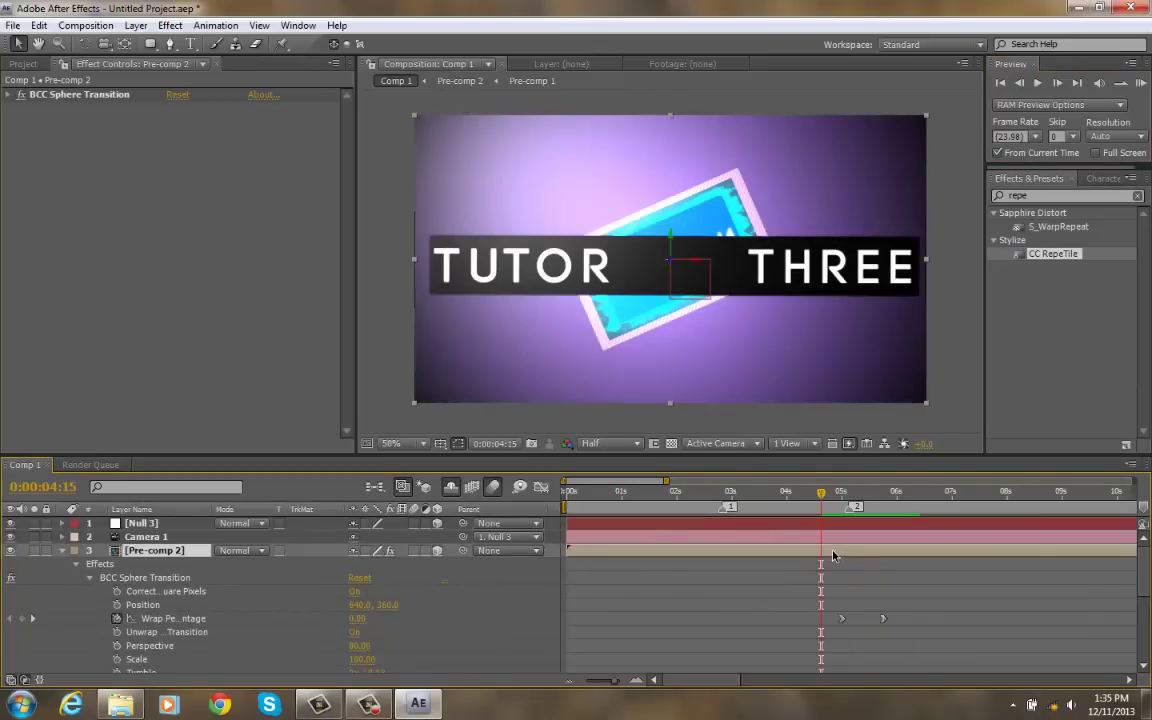
{"action": "left_click", "coordinate": [830, 523]}
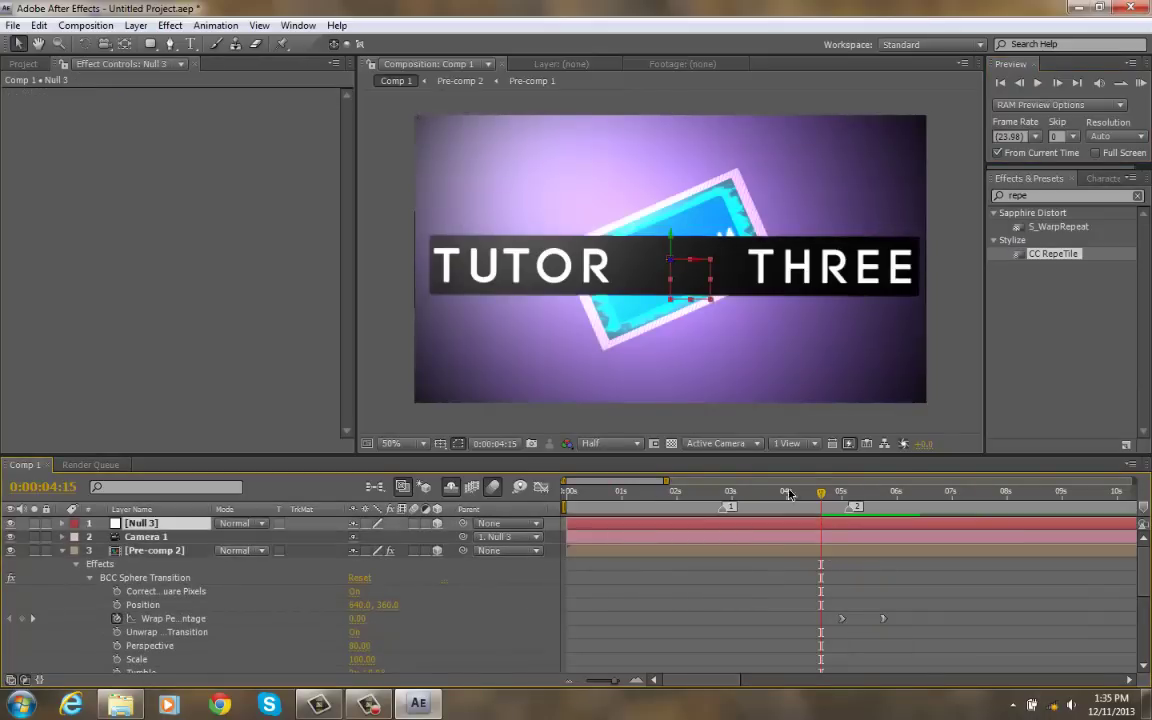
{"action": "mouse_move", "coordinate": [825, 500]}
{"action": "left_mouse_down"}
{"action": "mouse_move", "coordinate": [792, 500]}
{"action": "mouse_move", "coordinate": [834, 500]}
{"action": "mouse_move", "coordinate": [811, 511]}
{"action": "mouse_move", "coordinate": [821, 508]}
{"action": "left_mouse_up"}
{"action": "left_click", "coordinate": [64, 524]}
{"action": "left_click_drag", "start_coordinate": [811, 555], "coordinate": [1006, 659]}
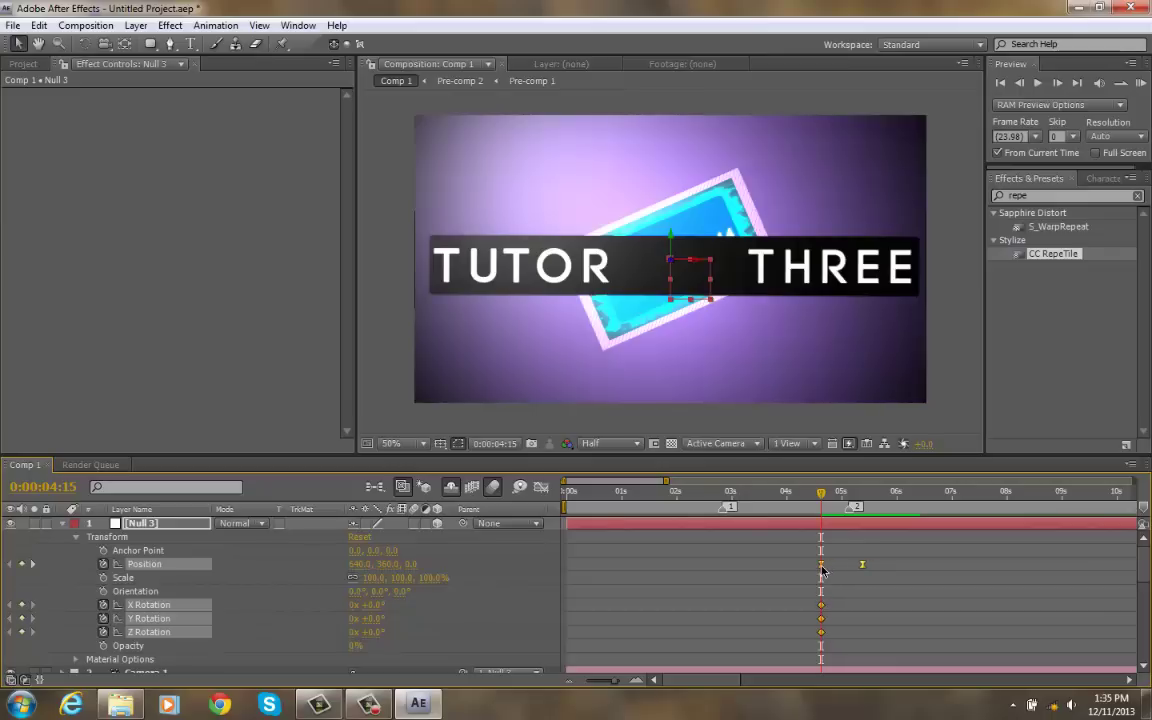
Step: Shift the sphere transition's Wrap Percentage, Spin and Rotate keyframes earlier so that they start at 0:00:04:15
{"action": "scroll", "coordinate": [840, 580], "scroll_direction": "down", "scroll_amount": 6}
{"action": "scroll", "coordinate": [835, 586], "scroll_direction": "up", "scroll_amount": 2}
{"action": "left_click_drag", "start_coordinate": [824, 561], "coordinate": [931, 686]}
{"action": "left_click_drag", "start_coordinate": [842, 592], "coordinate": [824, 594]}
Step: RAM preview the retimed sphere animation from 0:00:03:22
{"action": "left_click", "coordinate": [805, 498]}
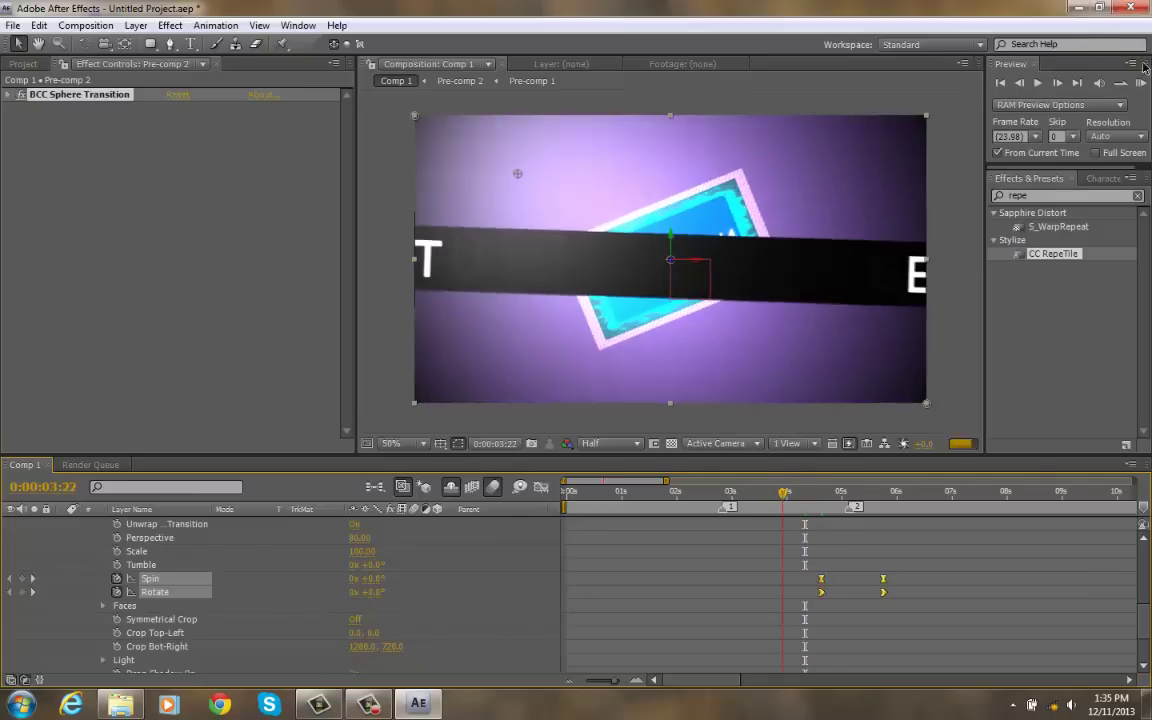
{"action": "left_click", "coordinate": [783, 491]}
{"action": "left_click", "coordinate": [1141, 84]}
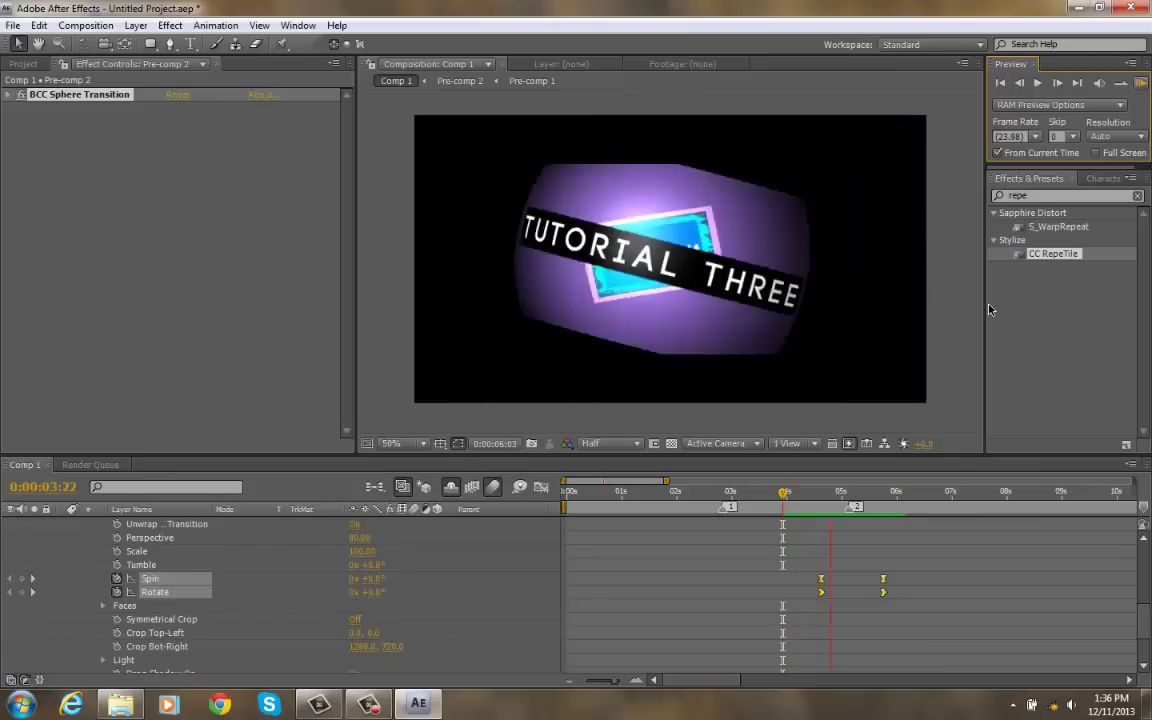
Step: Set the sphere transition's Spin to -200° at 0:00:05:18 and RAM preview the animation from 0:00:04:01
{"action": "left_click_drag", "start_coordinate": [800, 501], "coordinate": [888, 517]}
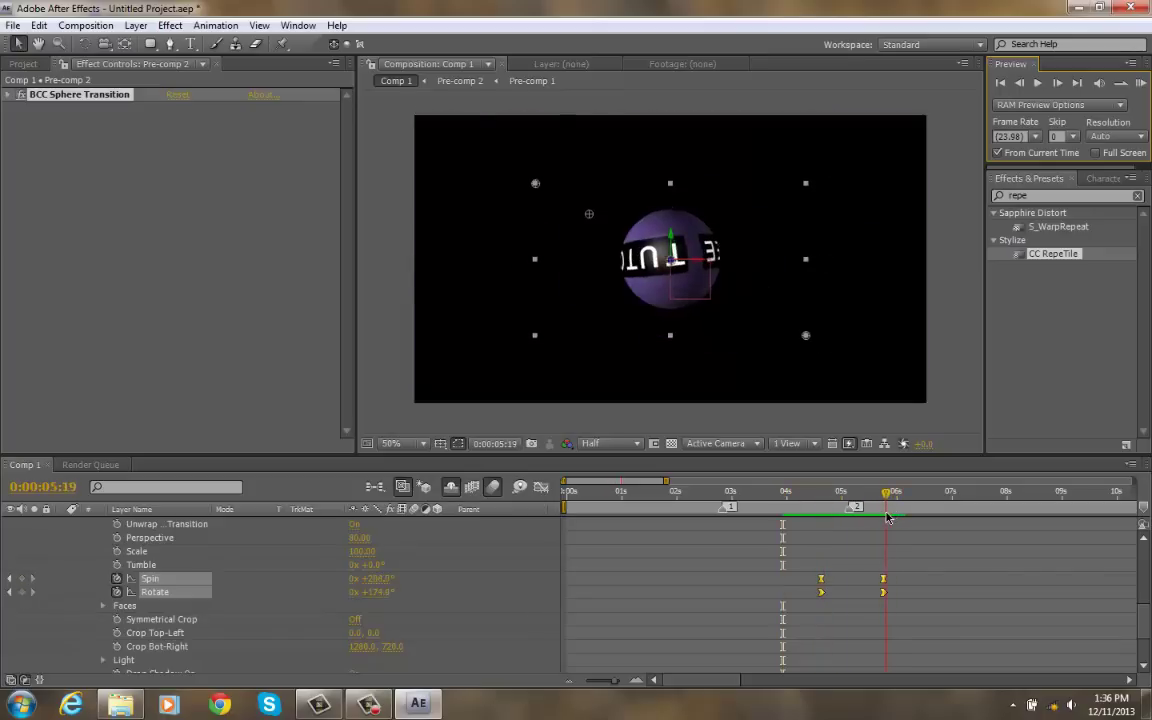
{"action": "left_click", "coordinate": [858, 590]}
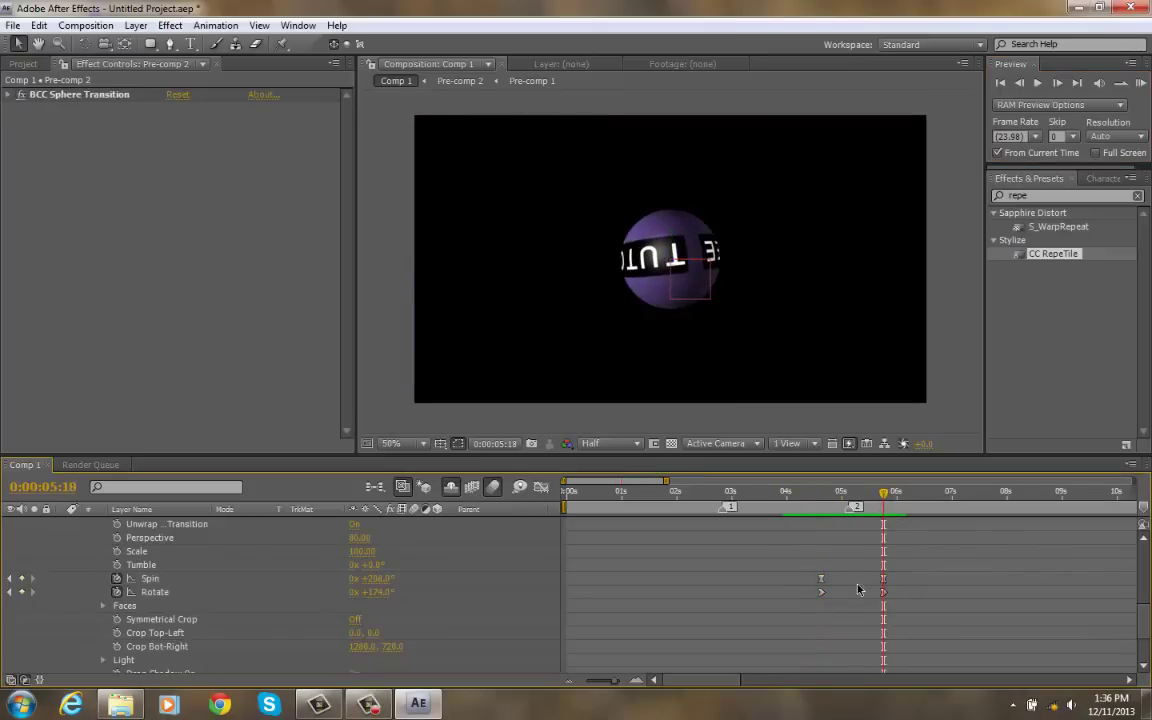
{"action": "left_click", "coordinate": [390, 582]}
{"action": "type", "text": "-200"}
{"action": "key", "text": "Return"}
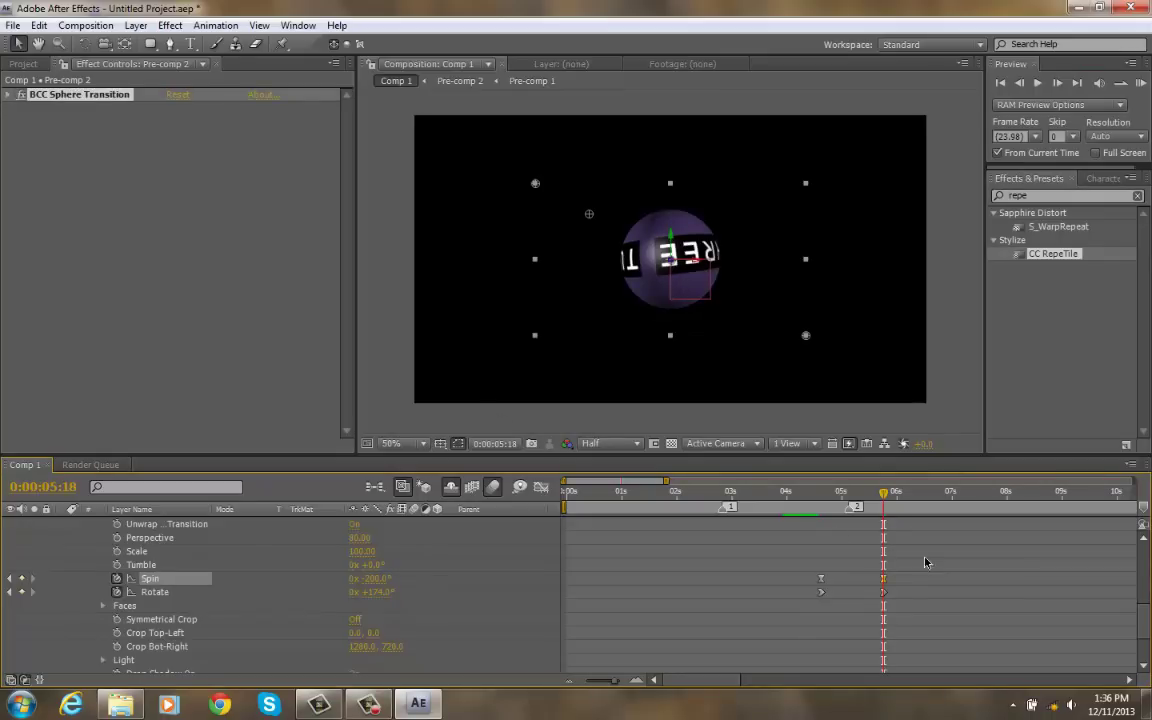
{"action": "left_click", "coordinate": [788, 492]}
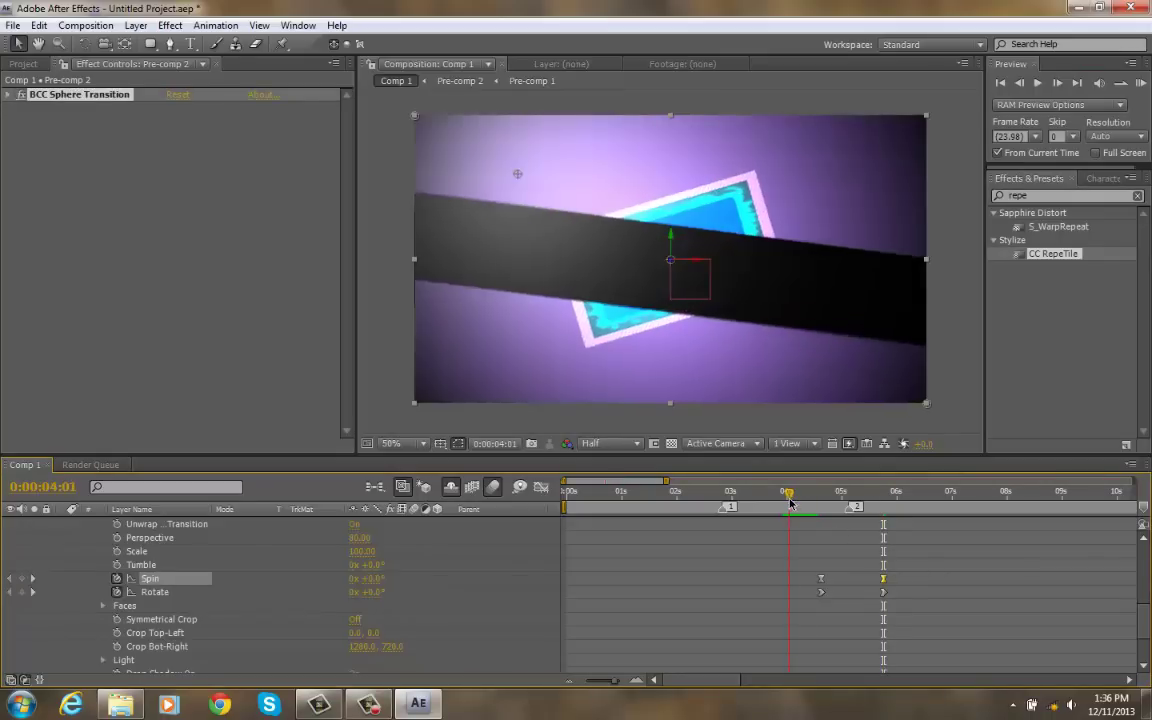
{"action": "left_click", "coordinate": [1142, 83]}
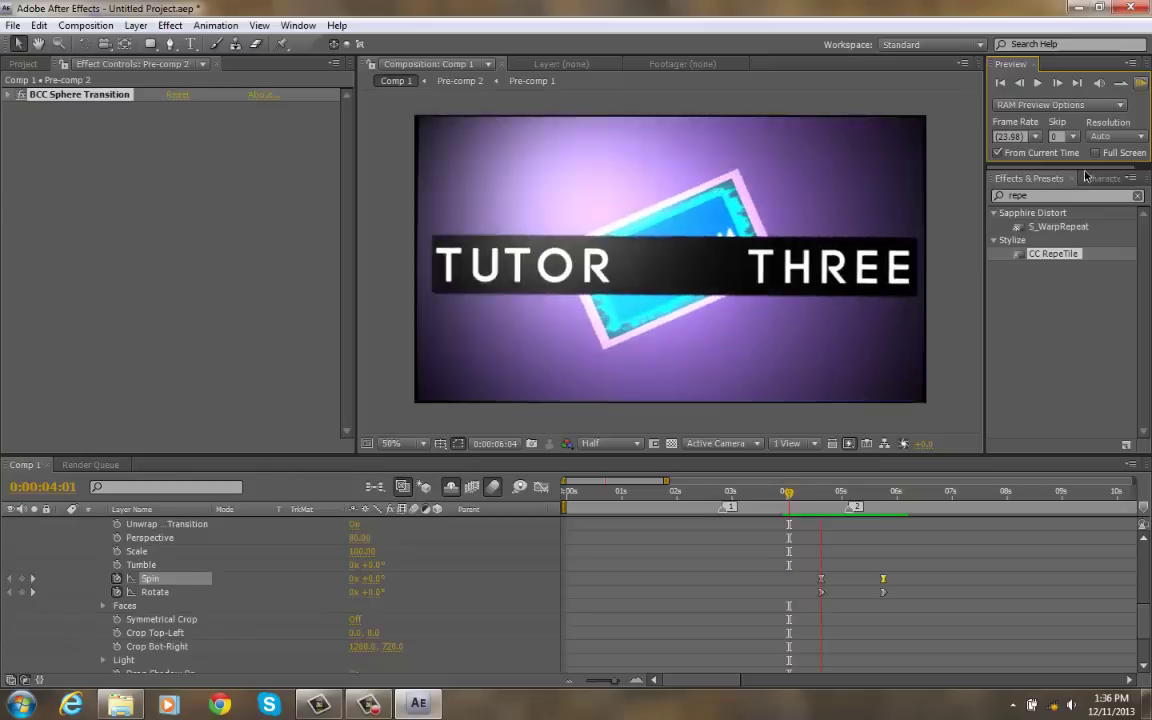
Step: Set the sphere transition's Rotate to -174° at 0:00:05:18 and RAM preview the animation from 0:00:04:00
{"action": "left_click", "coordinate": [882, 508]}
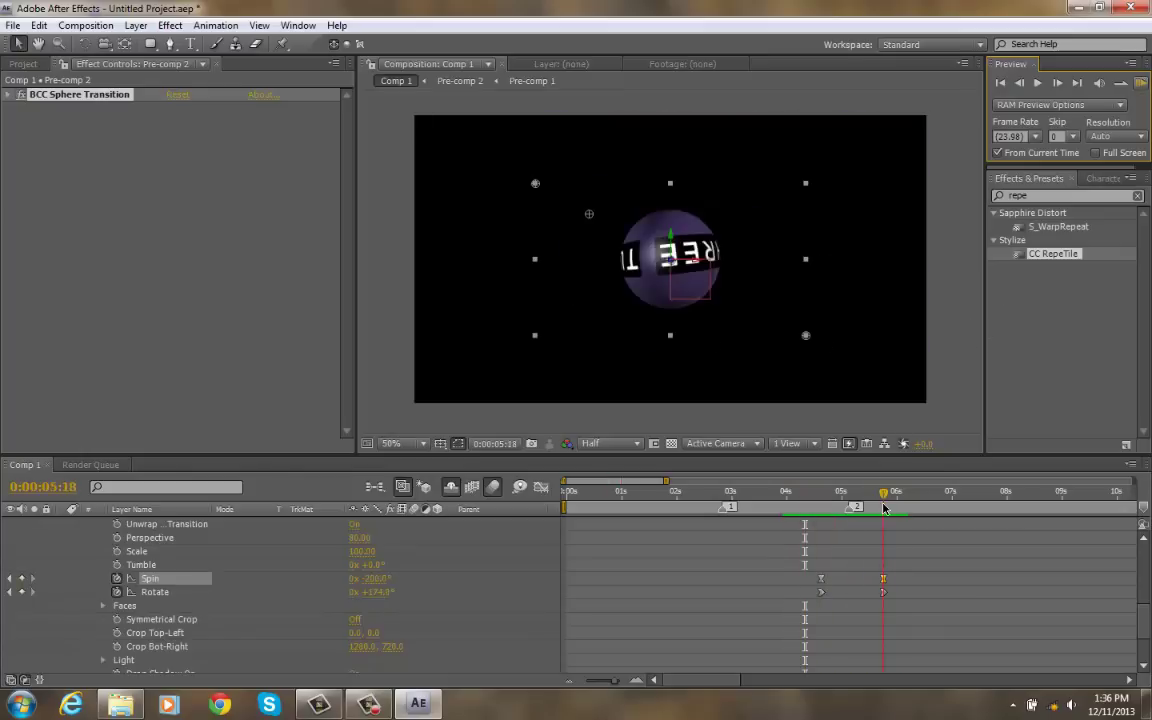
{"action": "left_click", "coordinate": [883, 509]}
{"action": "left_click", "coordinate": [380, 593]}
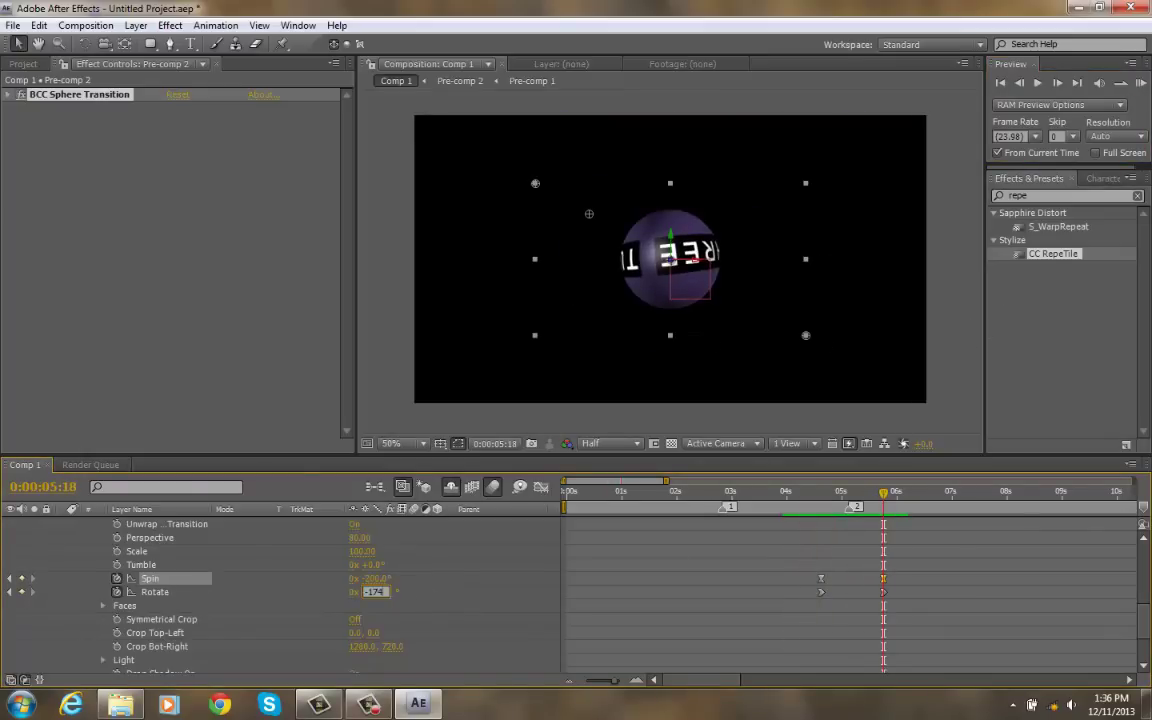
{"action": "key", "text": "Return"}
{"action": "left_click", "coordinate": [786, 510]}
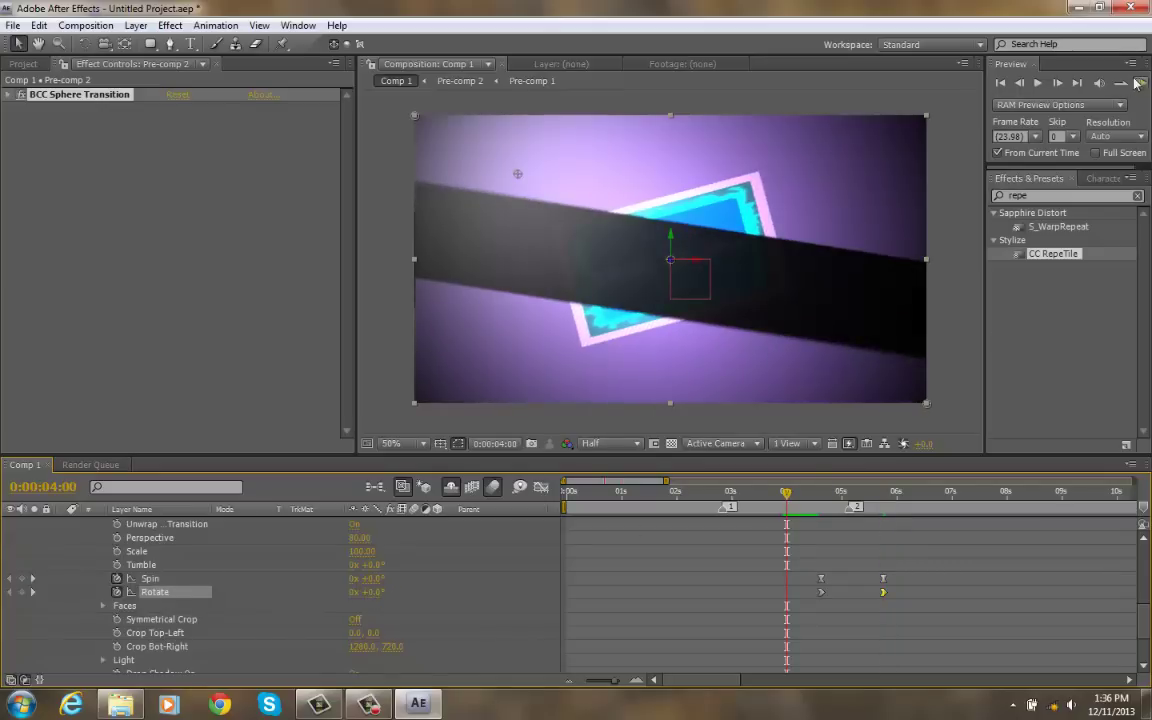
{"action": "left_click", "coordinate": [1138, 84]}
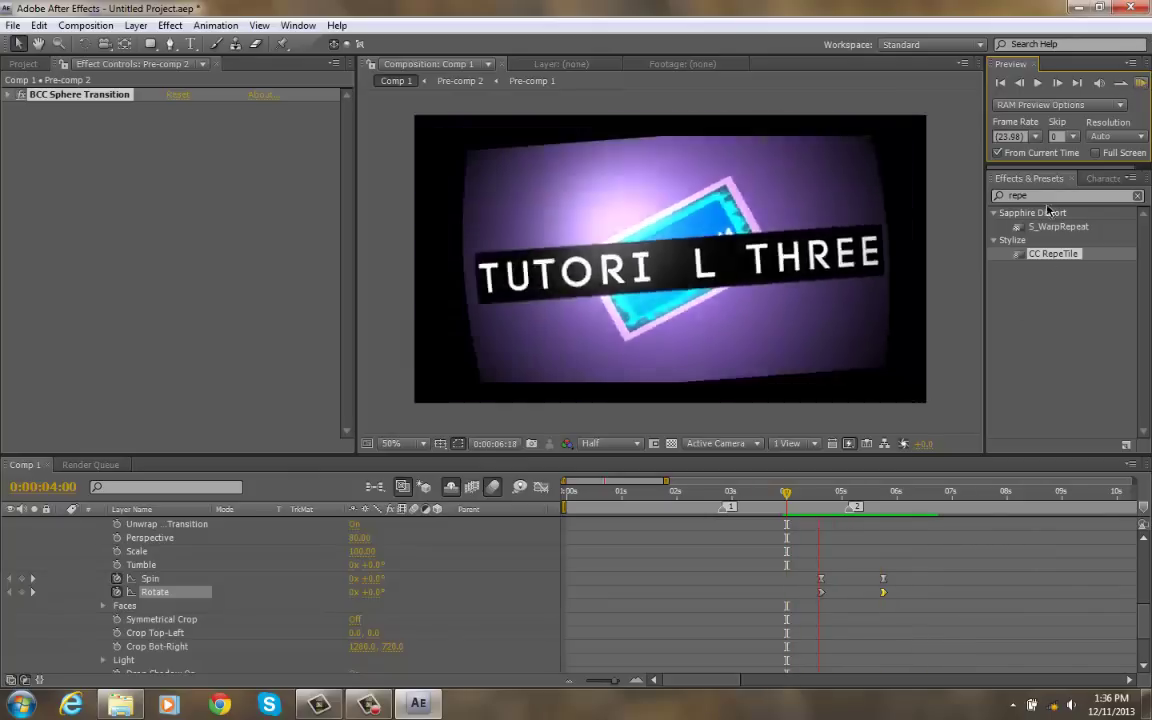
Step: At 0:00:05:07, examine the BCC Sphere Transition's full settings on Pre-comp 2, including its faces, light and shadow options
{"action": "left_click", "coordinate": [858, 494]}
{"action": "scroll", "coordinate": [806, 637], "scroll_direction": "down", "scroll_amount": 2}
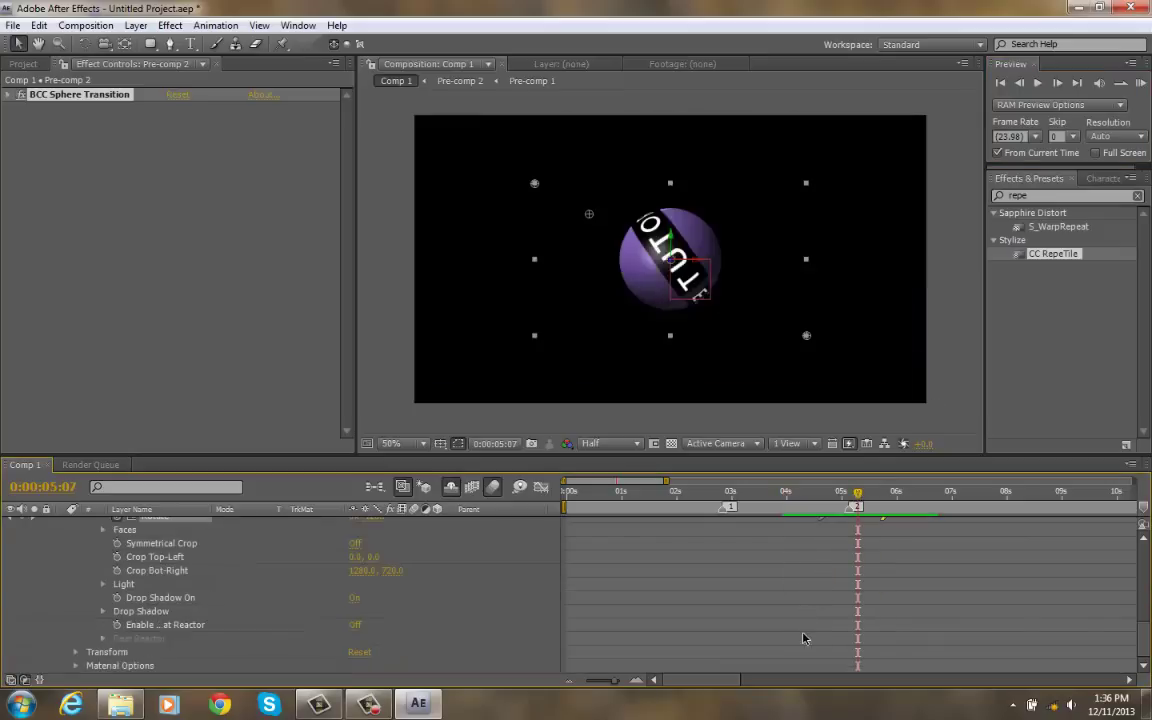
{"action": "scroll", "coordinate": [116, 547], "scroll_direction": "up", "scroll_amount": 8}
{"action": "scroll", "coordinate": [44, 622], "scroll_direction": "down", "scroll_amount": 2}
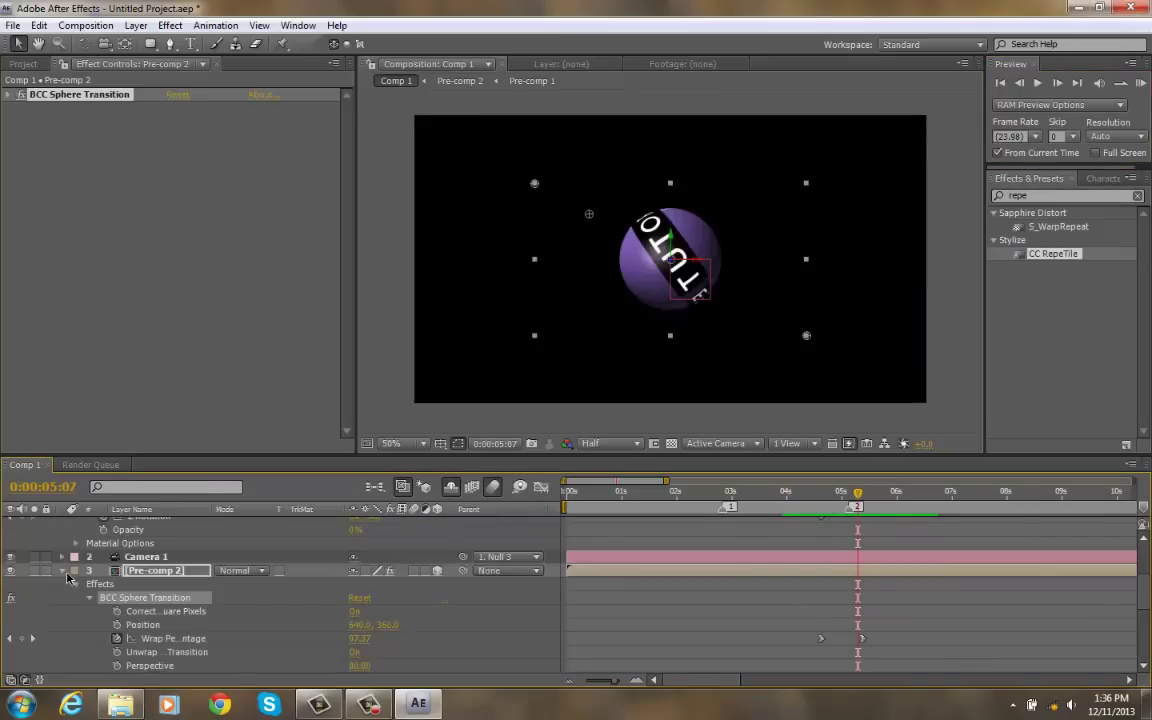
{"action": "left_click", "coordinate": [62, 570]}
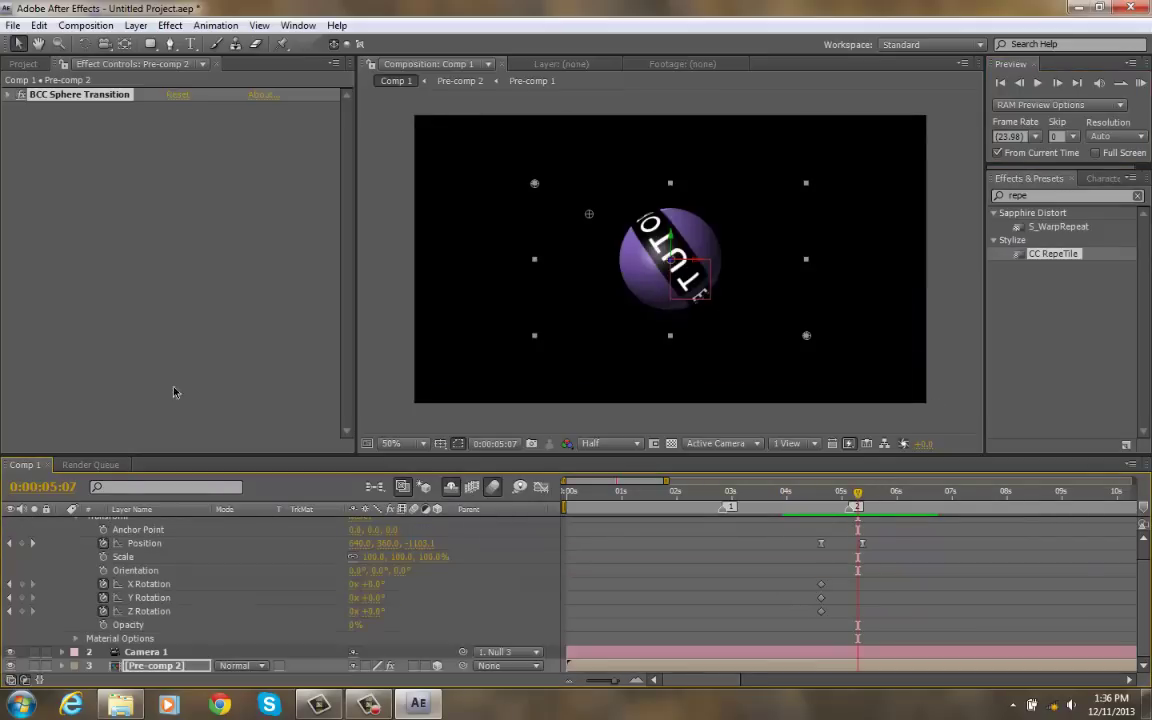
{"action": "left_click", "coordinate": [7, 94]}
{"action": "scroll", "coordinate": [160, 300], "scroll_direction": "down", "scroll_amount": 10}
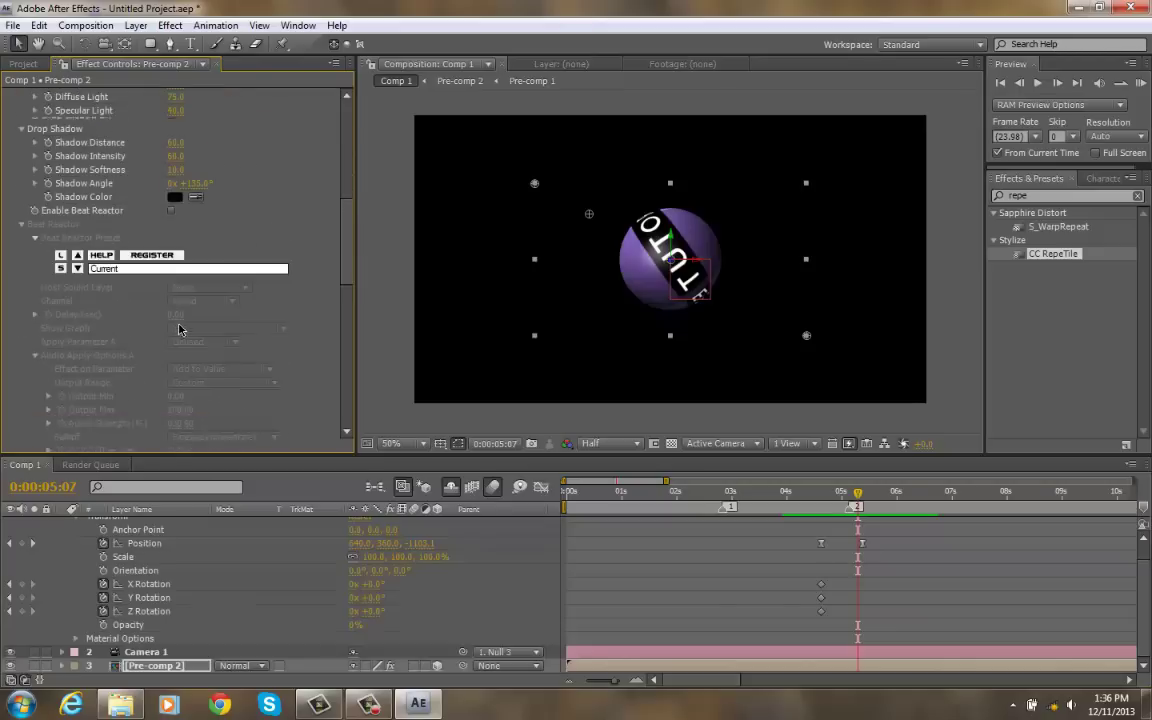
{"action": "scroll", "coordinate": [180, 330], "scroll_direction": "up", "scroll_amount": 6}
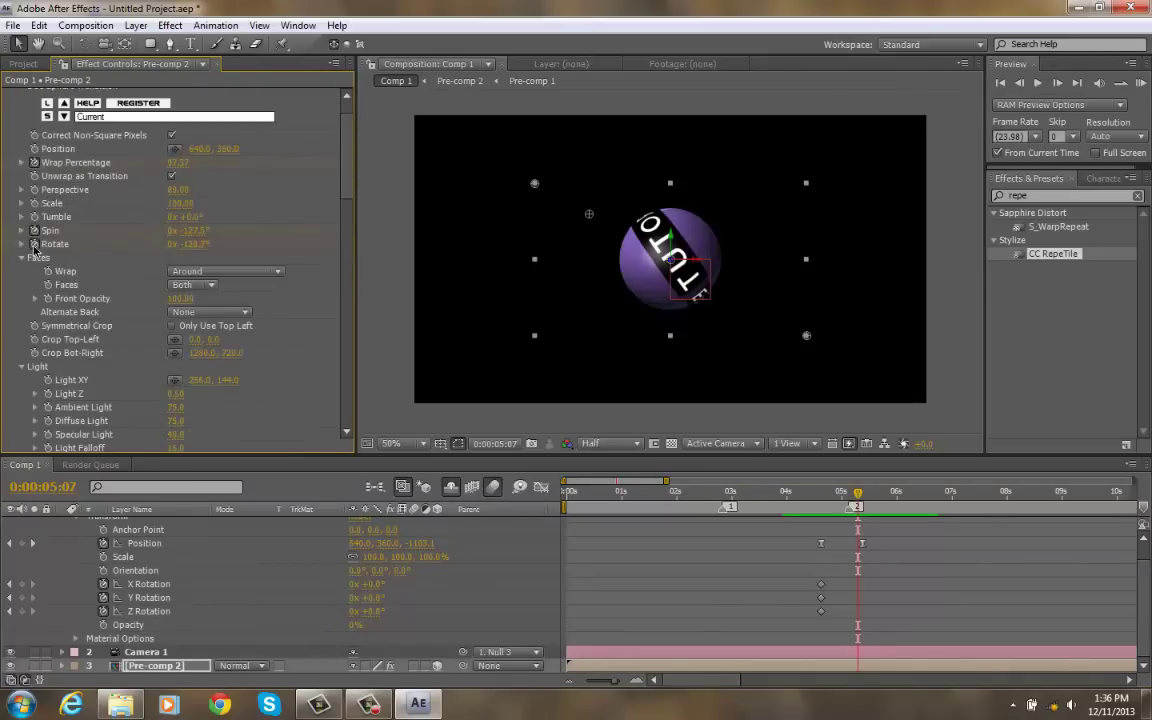
Step: Look through the BCC Sphere Transition's drop shadow and beat reactor options on Pre-comp 2, and collapse the effect
{"action": "left_click", "coordinate": [21, 258]}
{"action": "left_click", "coordinate": [22, 311]}
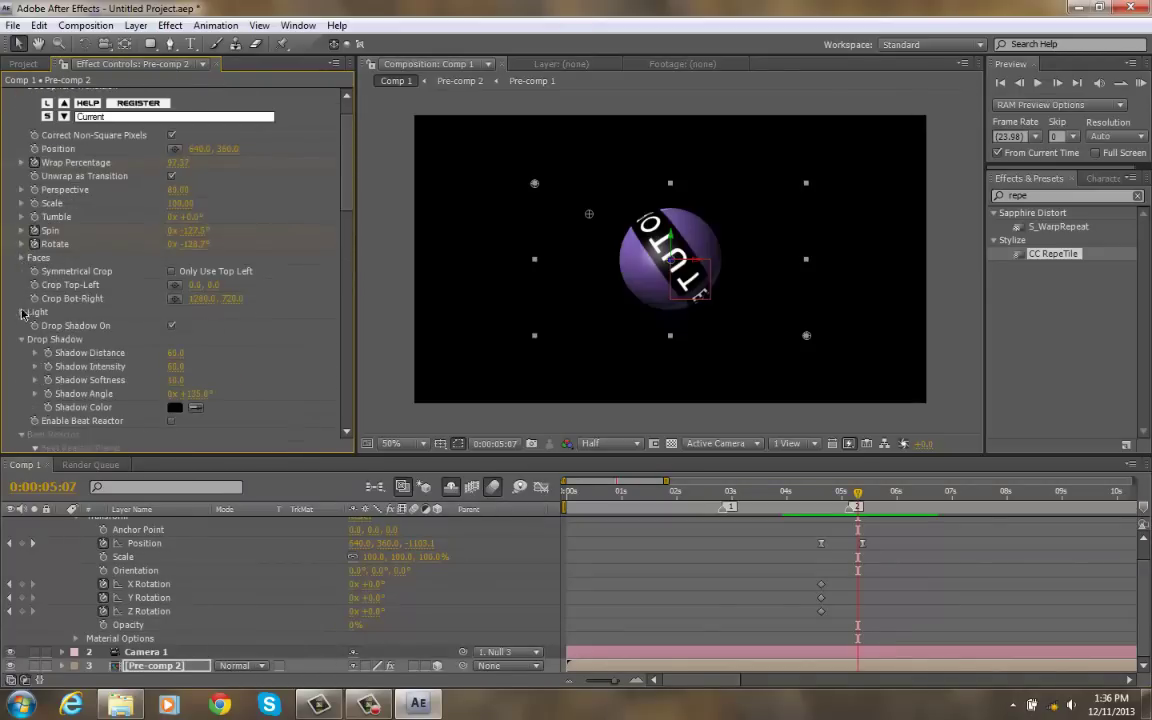
{"action": "left_click", "coordinate": [22, 258]}
{"action": "scroll", "coordinate": [40, 300], "scroll_direction": "down", "scroll_amount": 8}
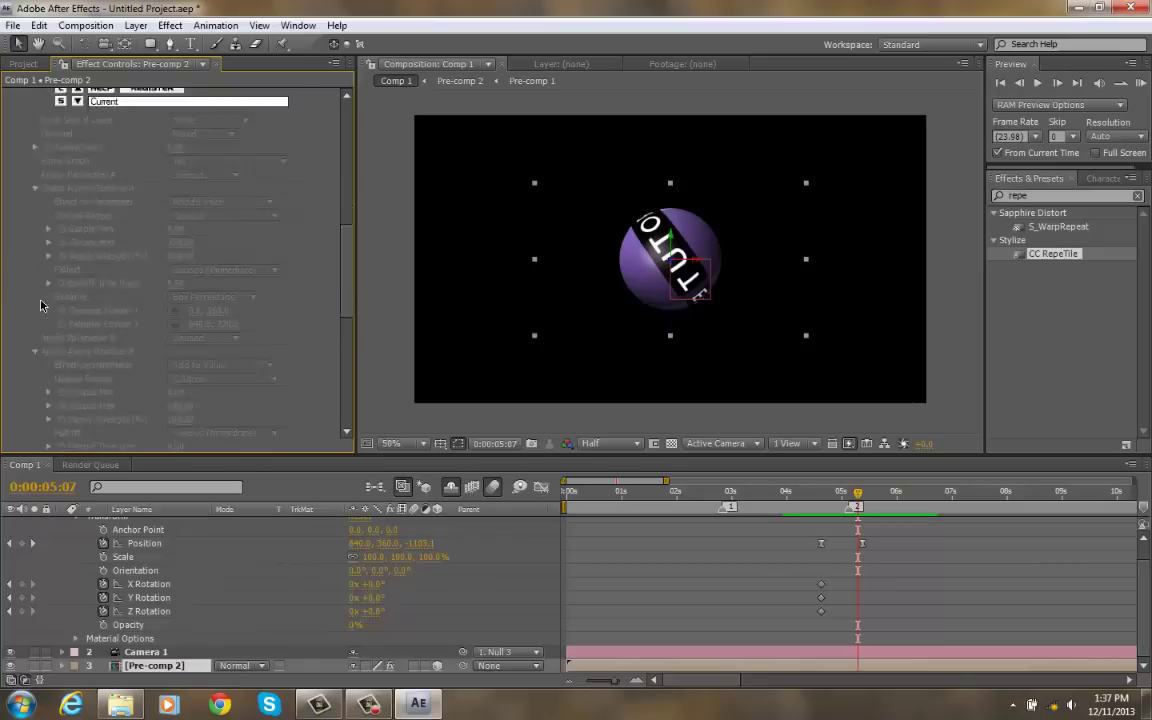
{"action": "scroll", "coordinate": [57, 323], "scroll_direction": "up", "scroll_amount": 8}
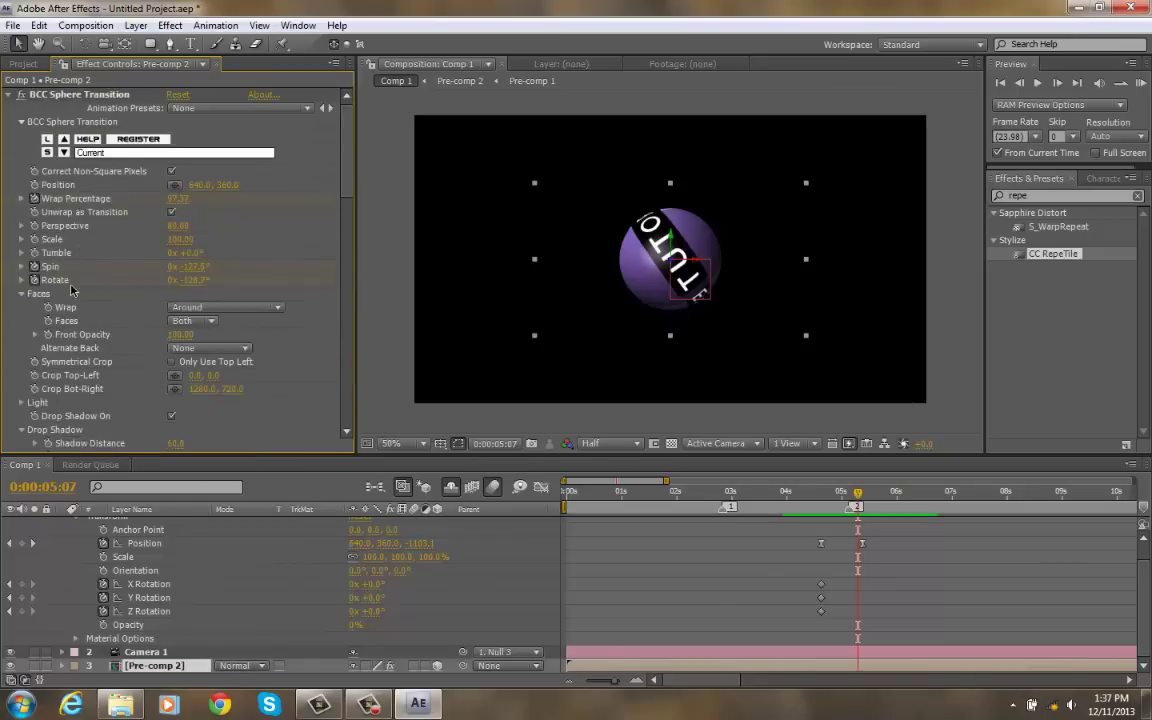
{"action": "scroll", "coordinate": [75, 300], "scroll_direction": "down", "scroll_amount": 2}
{"action": "scroll", "coordinate": [136, 314], "scroll_direction": "down", "scroll_amount": 1}
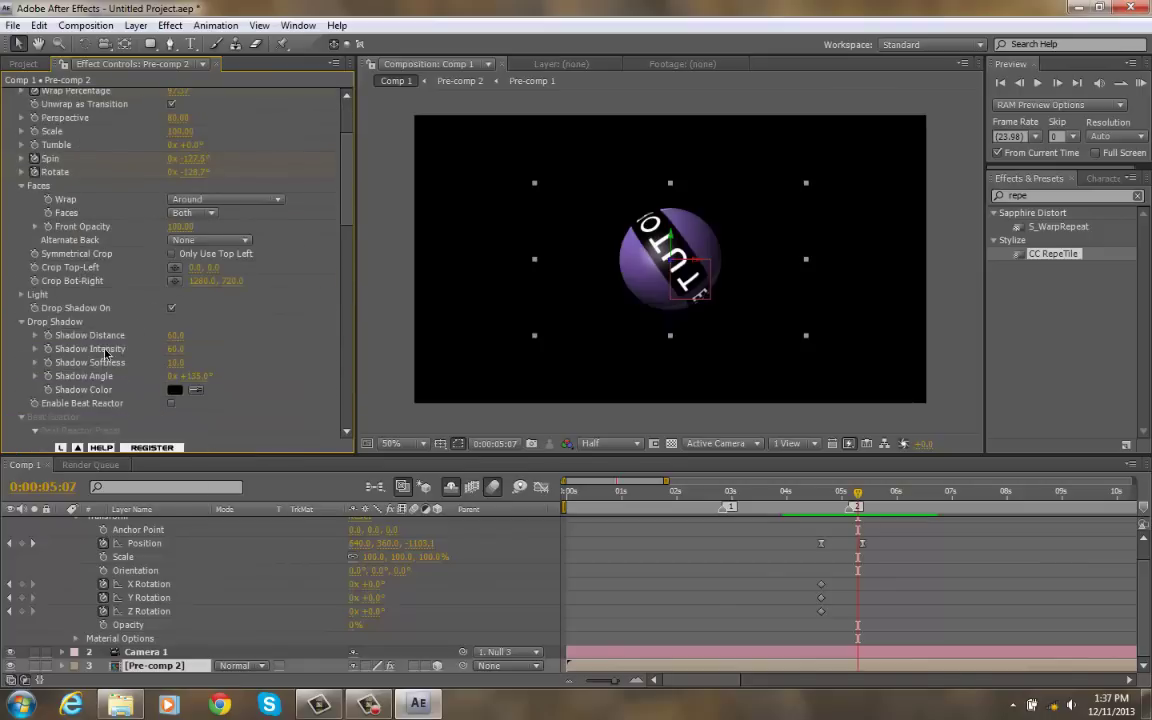
{"action": "scroll", "coordinate": [53, 330], "scroll_direction": "up", "scroll_amount": 3}
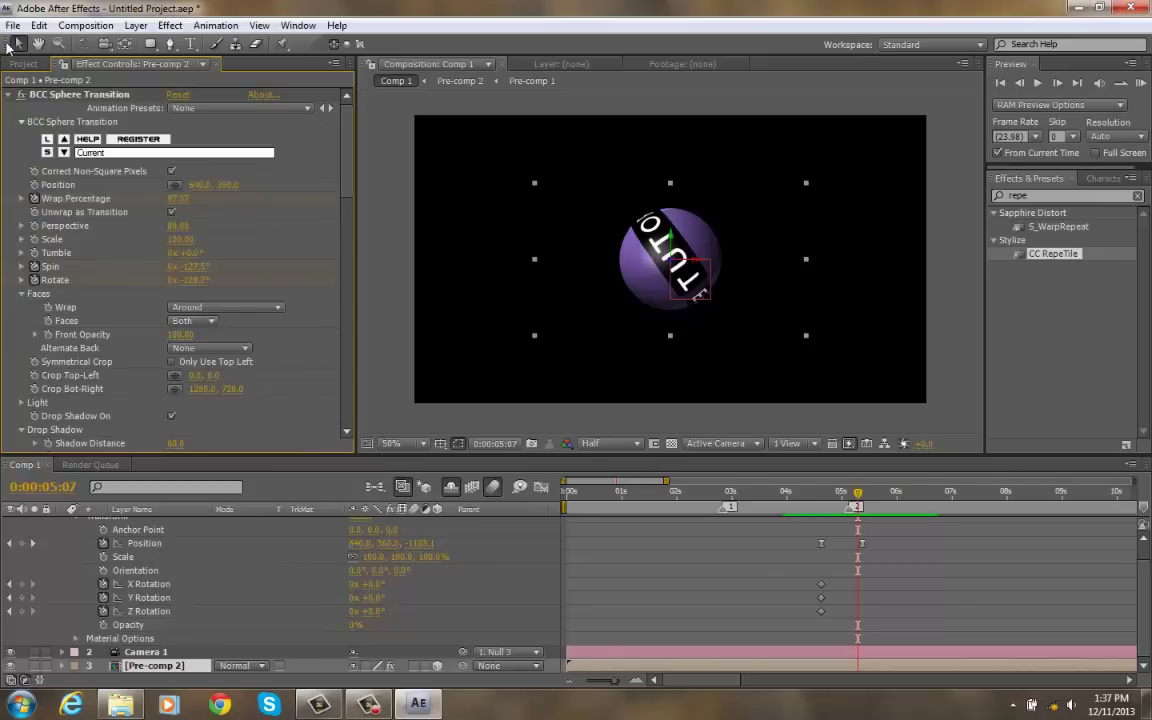
{"action": "left_click", "coordinate": [10, 95]}
Step: Enable motion blur on the Pre-comp 2 layer and RAM preview the animation from 0:00:04:10
{"action": "scroll", "coordinate": [295, 578], "scroll_direction": "up", "scroll_amount": 1}
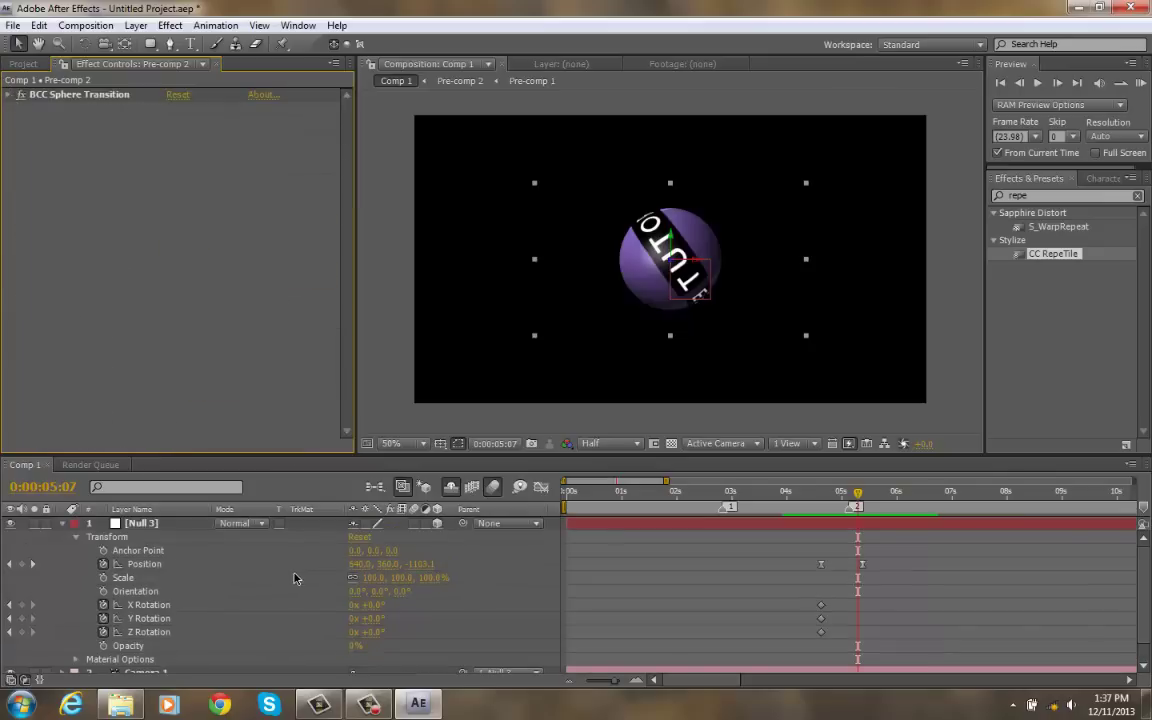
{"action": "scroll", "coordinate": [414, 531], "scroll_direction": "down", "scroll_amount": 1}
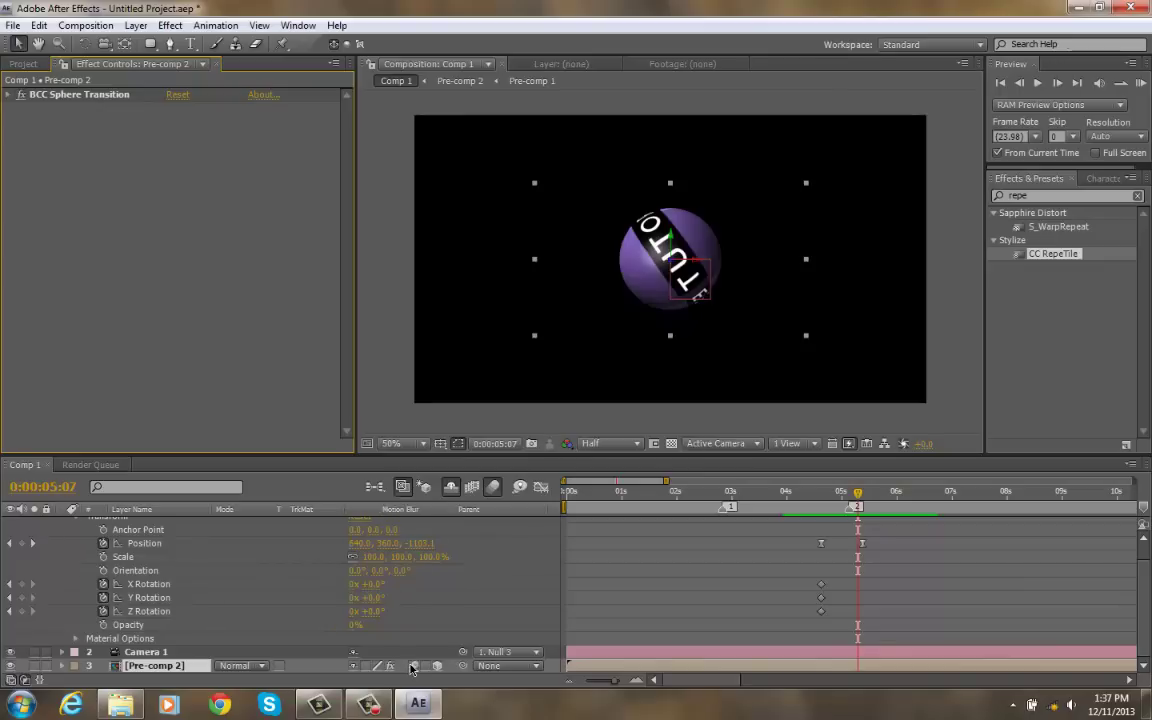
{"action": "left_click_drag", "start_coordinate": [856, 503], "coordinate": [811, 492]}
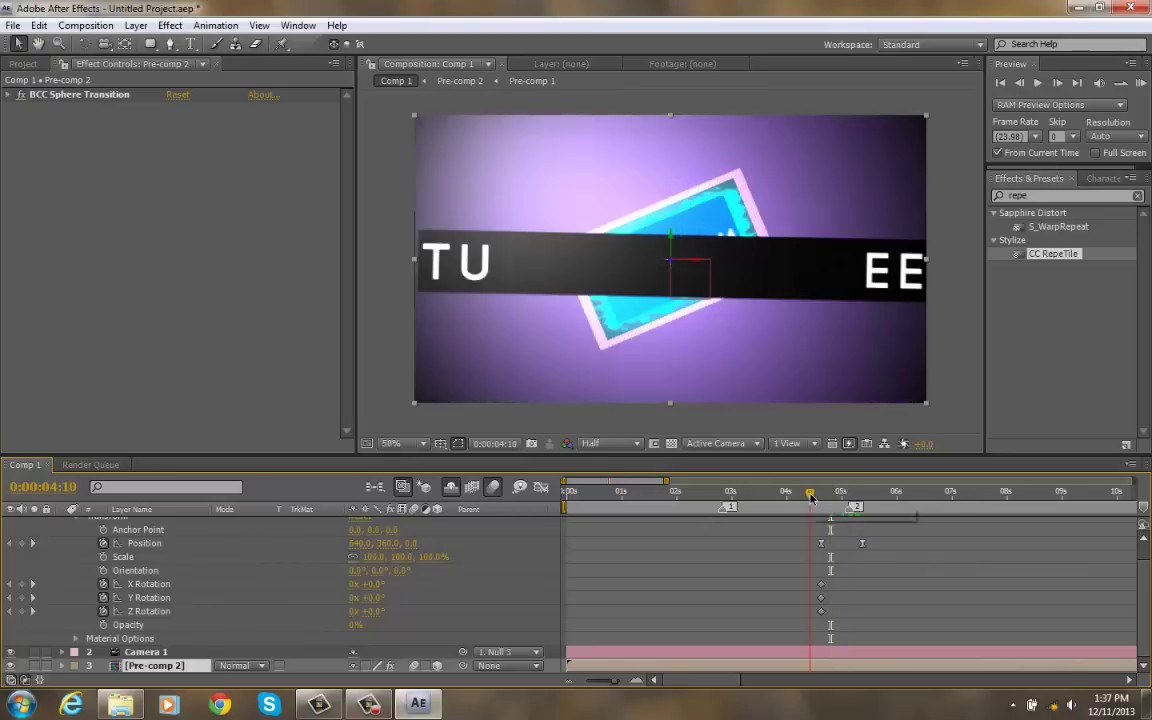
{"action": "left_click", "coordinate": [1141, 84]}
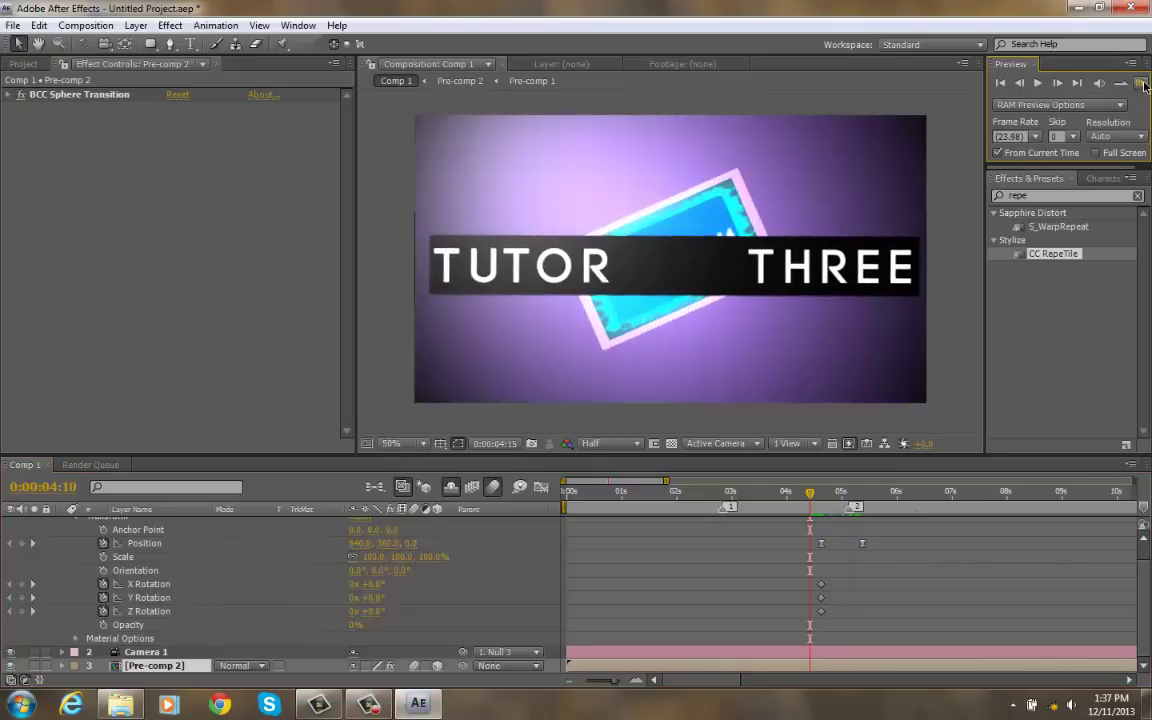
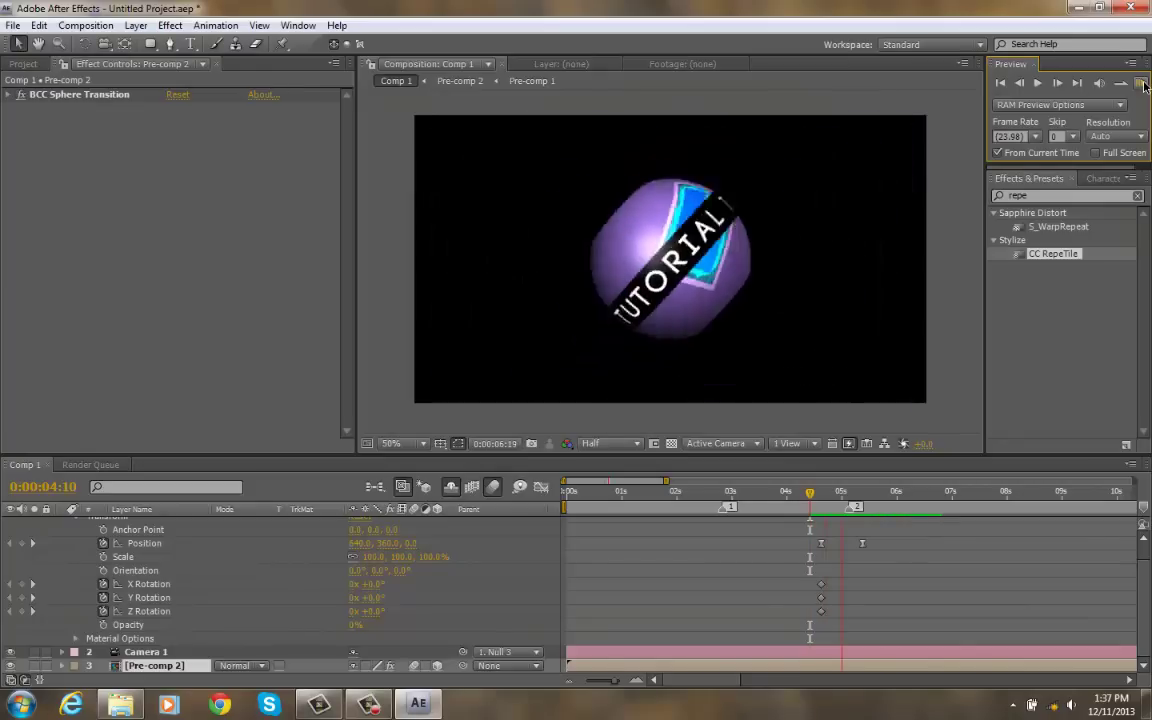
Step: At 0:00:06:03, create a 1280 x 720 px solid coloured 0054FF and place it beneath Pre-comp 2 as the background
{"action": "left_click_drag", "start_coordinate": [896, 493], "coordinate": [904, 500]}
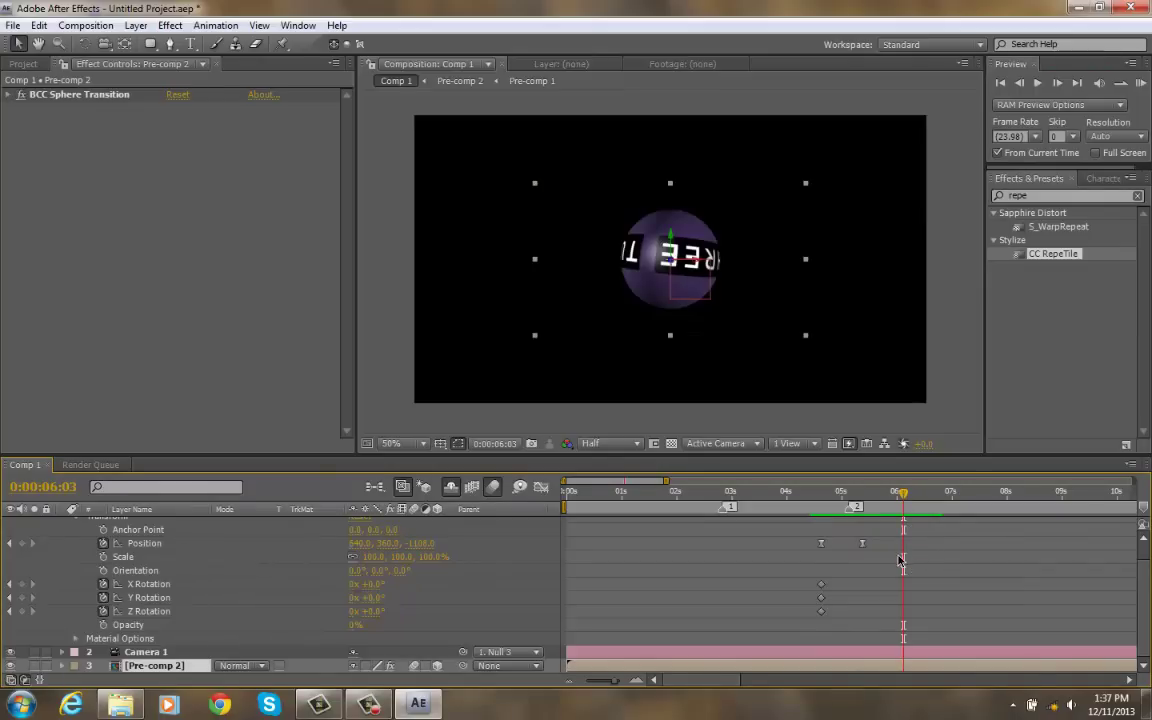
{"action": "left_click", "coordinate": [135, 25]}
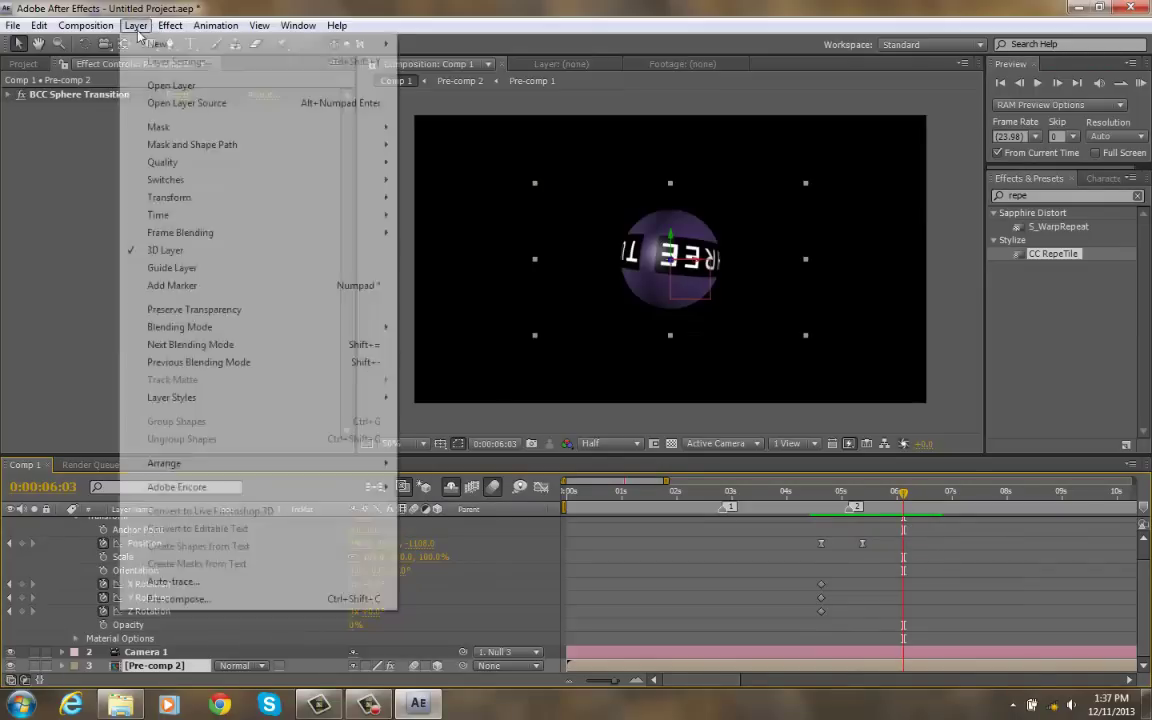
{"action": "mouse_move", "coordinate": [158, 44]}
{"action": "left_click", "coordinate": [435, 62]}
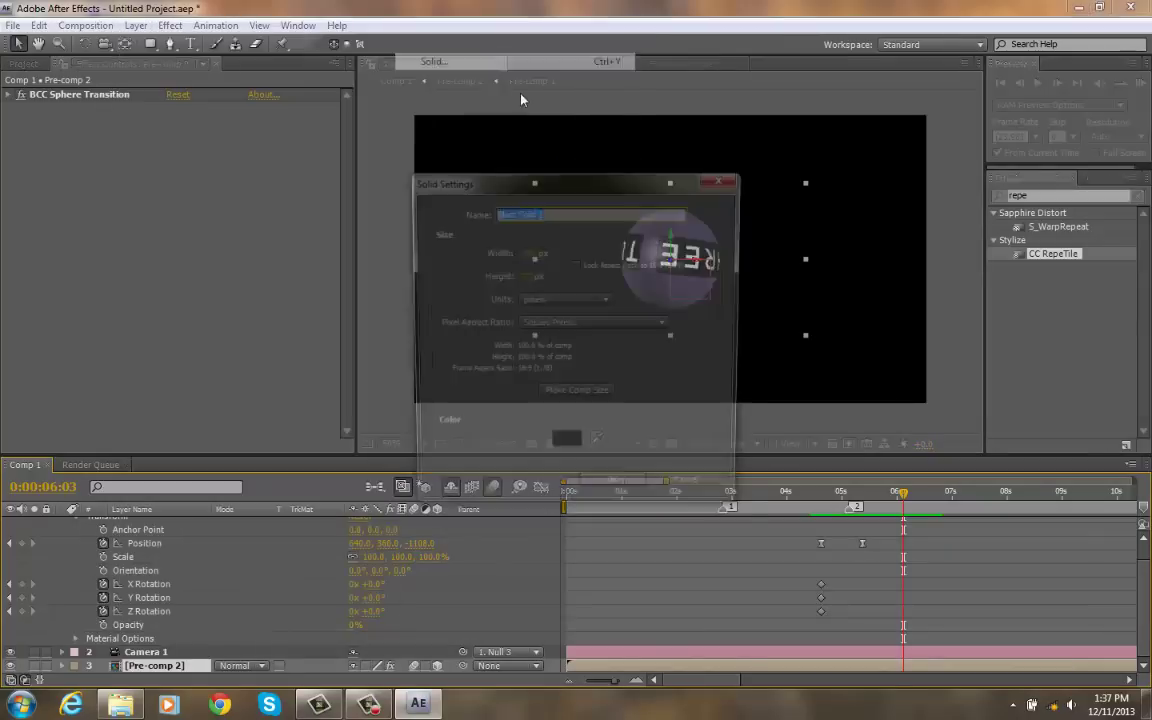
{"action": "left_click", "coordinate": [560, 449]}
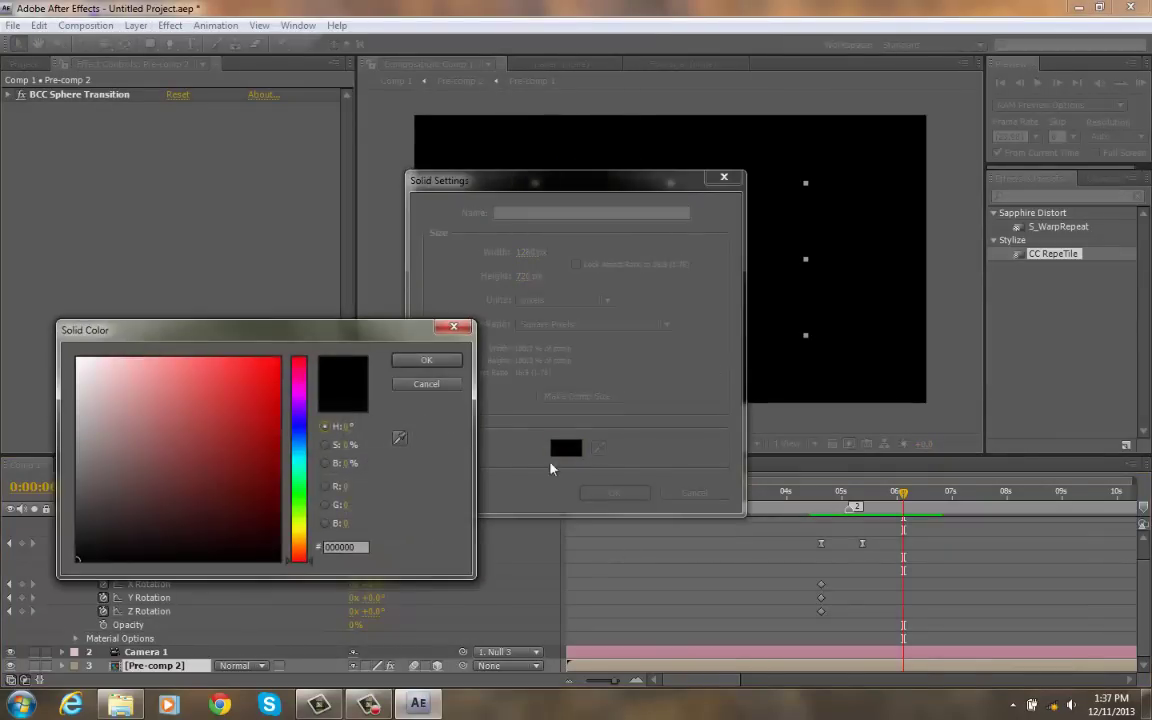
{"action": "left_click", "coordinate": [297, 434]}
{"action": "left_click", "coordinate": [279, 357]}
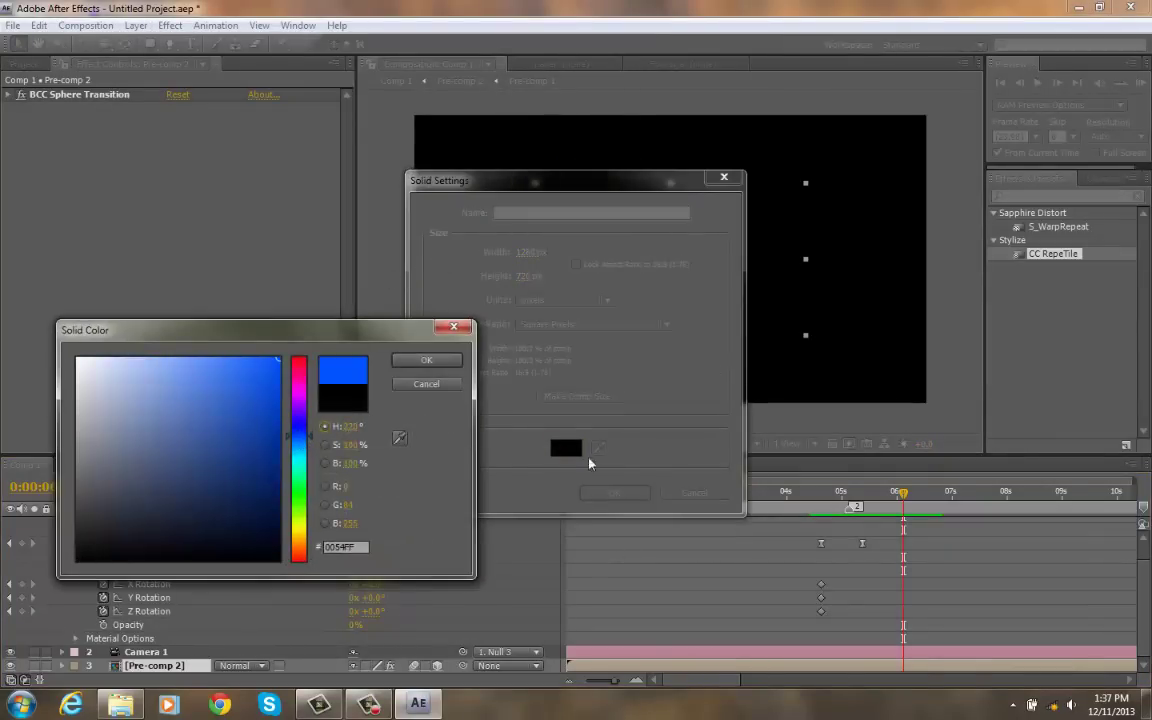
{"action": "left_click", "coordinate": [426, 360]}
{"action": "left_click", "coordinate": [612, 491]}
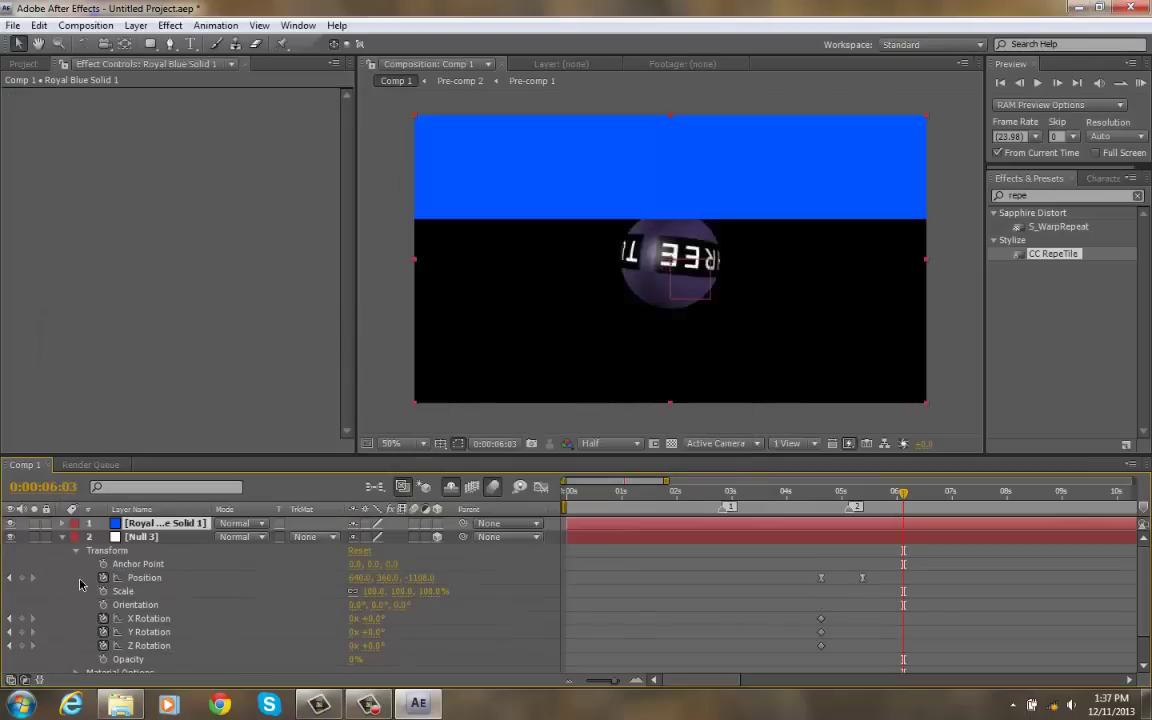
{"action": "left_click", "coordinate": [62, 537]}
{"action": "left_click_drag", "start_coordinate": [160, 523], "coordinate": [170, 568]}
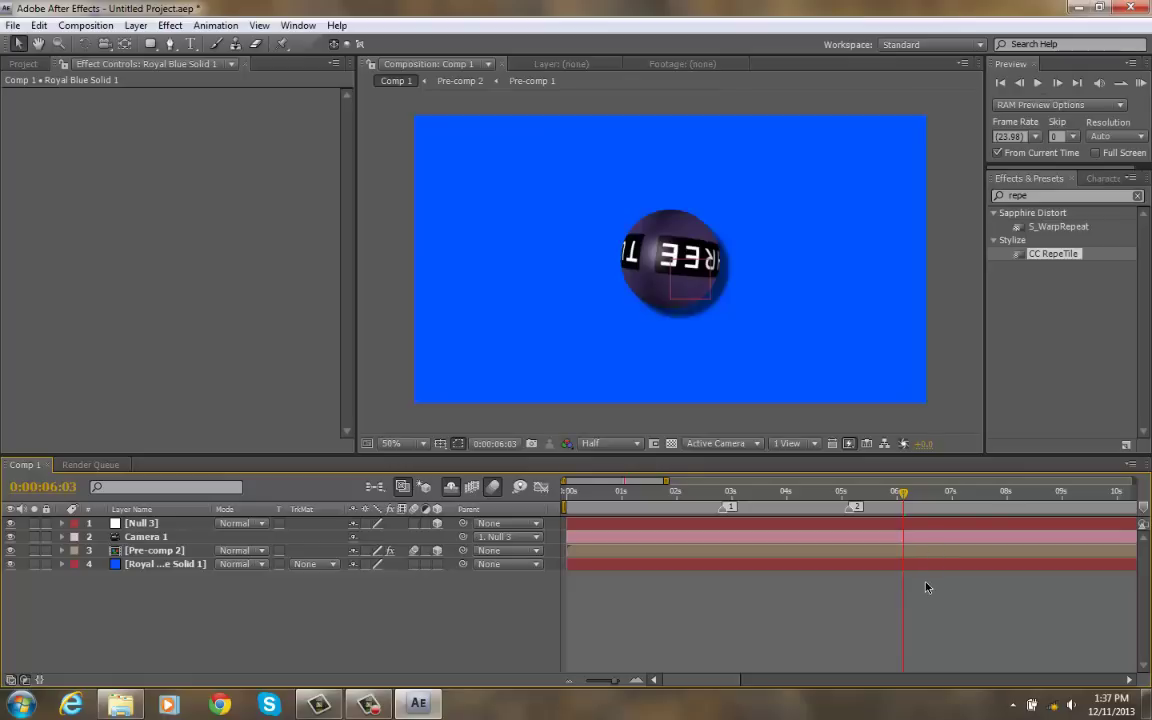
Step: Search the effects for "ripple" and apply BCC Ripple to the blue background solid
{"action": "left_click", "coordinate": [912, 550]}
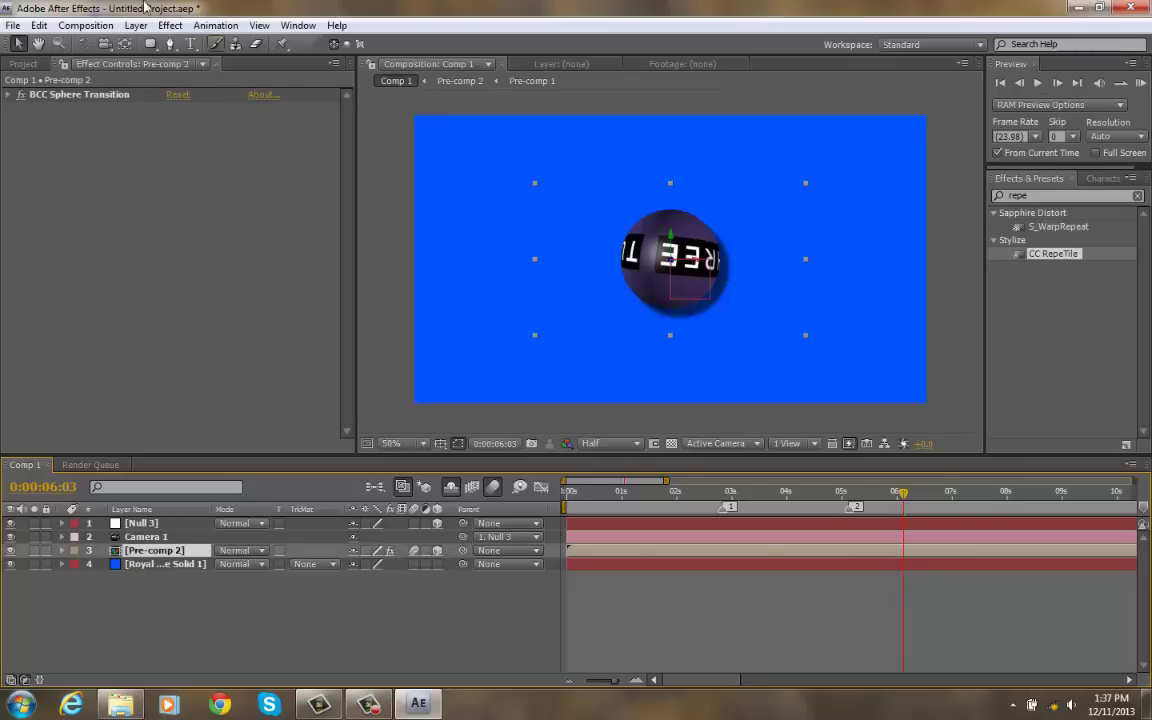
{"action": "left_click", "coordinate": [1078, 183]}
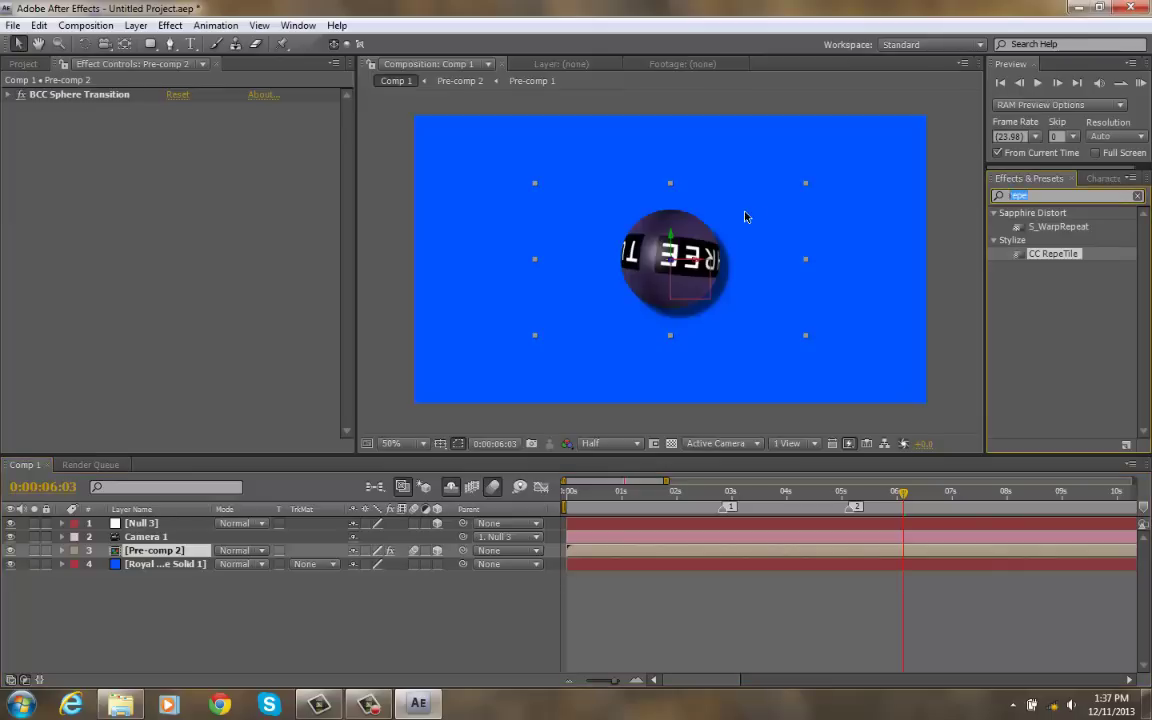
{"action": "type", "text": "ripple"}
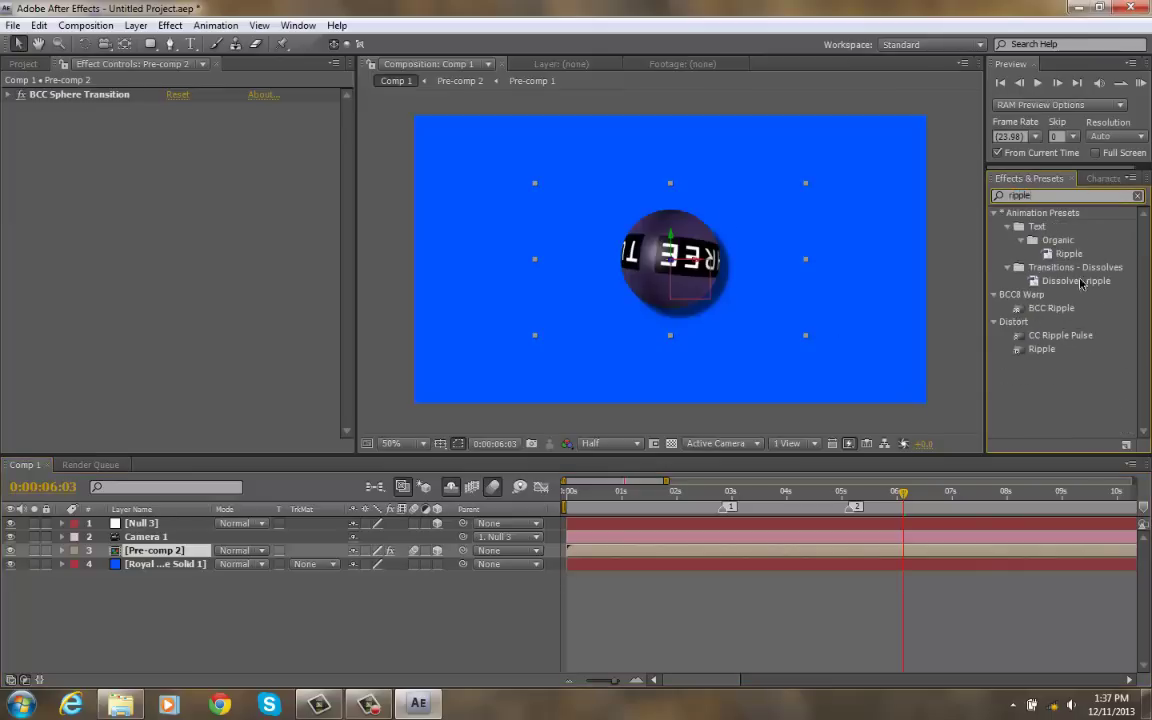
{"action": "left_click_drag", "start_coordinate": [1065, 314], "coordinate": [848, 566]}
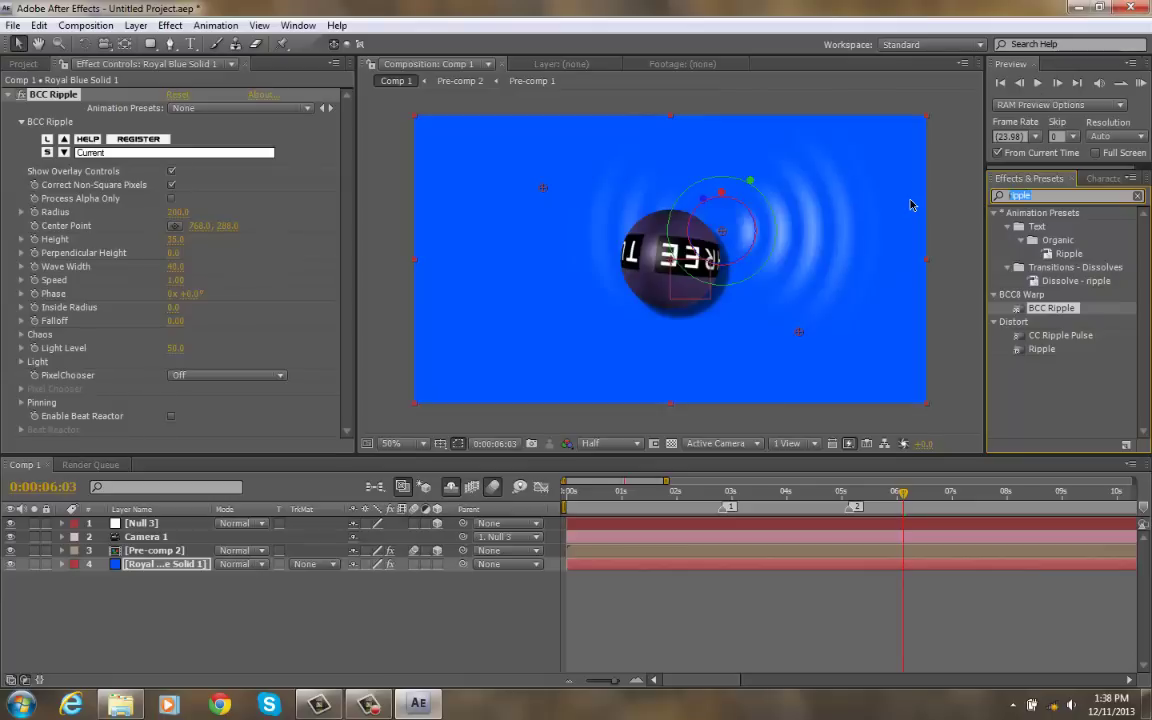
Step: Apply the Ramp effect to the blue solid, with BCC Ripple disabled and placed after Ramp in the effect order
{"action": "type", "text": "ramp"}
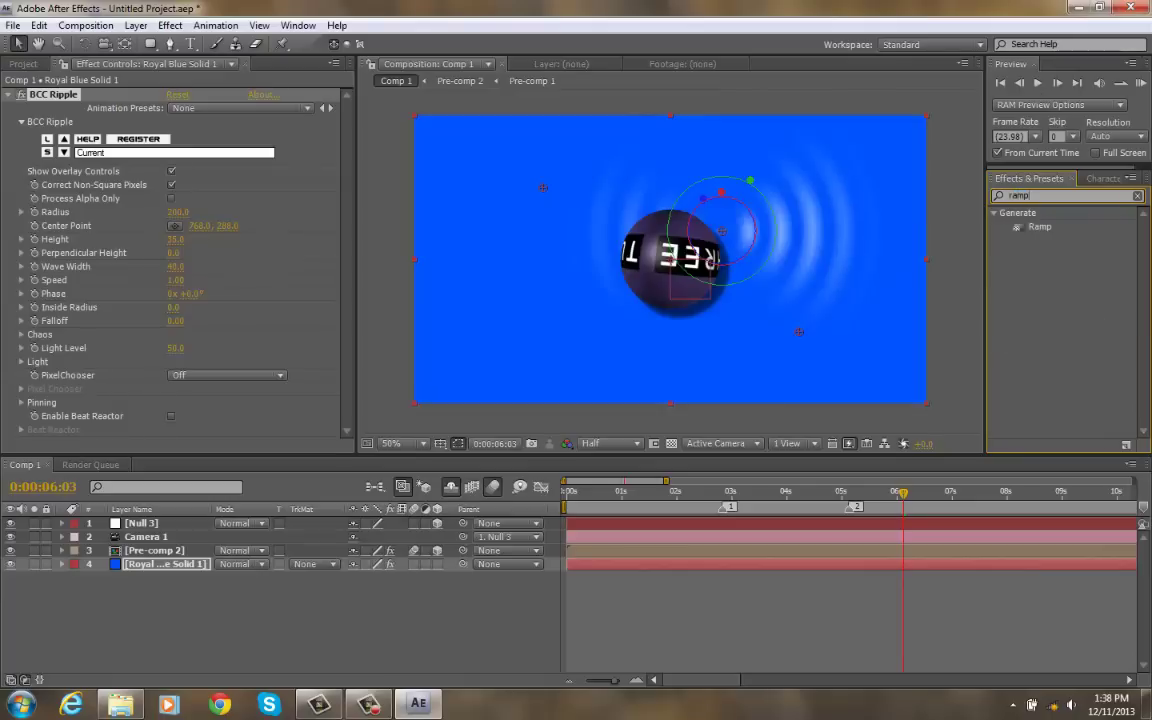
{"action": "left_click_drag", "start_coordinate": [1040, 227], "coordinate": [797, 566]}
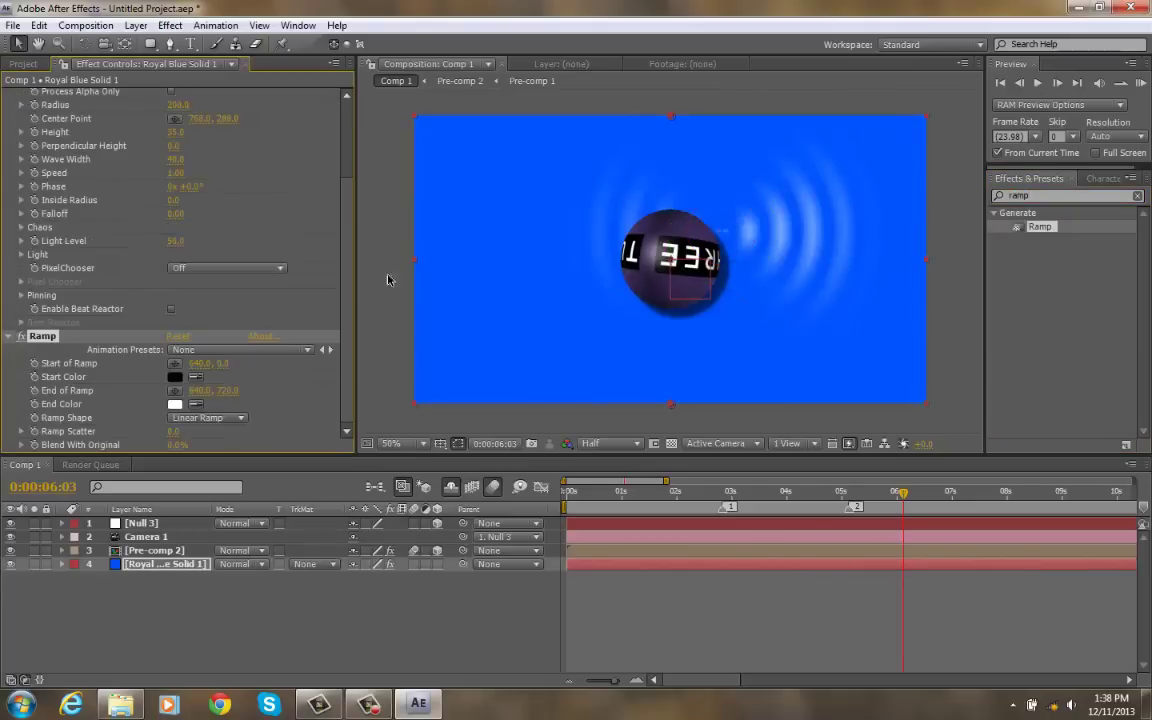
{"action": "left_click", "coordinate": [13, 95]}
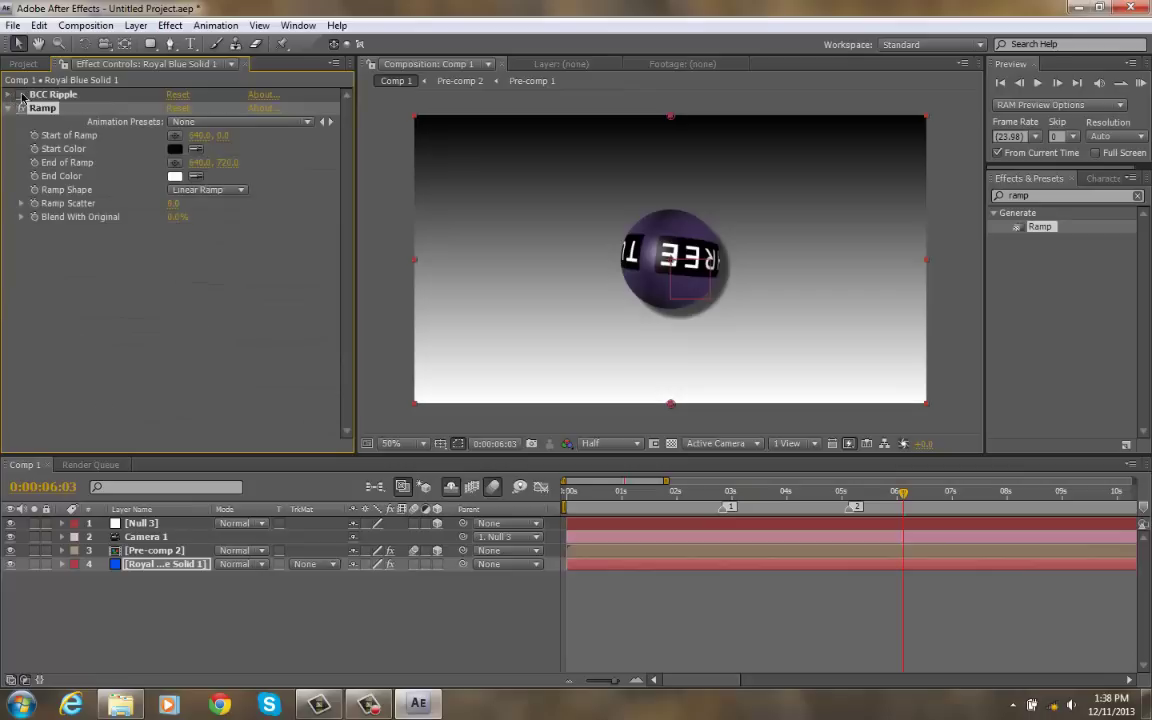
{"action": "left_click_drag", "start_coordinate": [40, 94], "coordinate": [55, 253]}
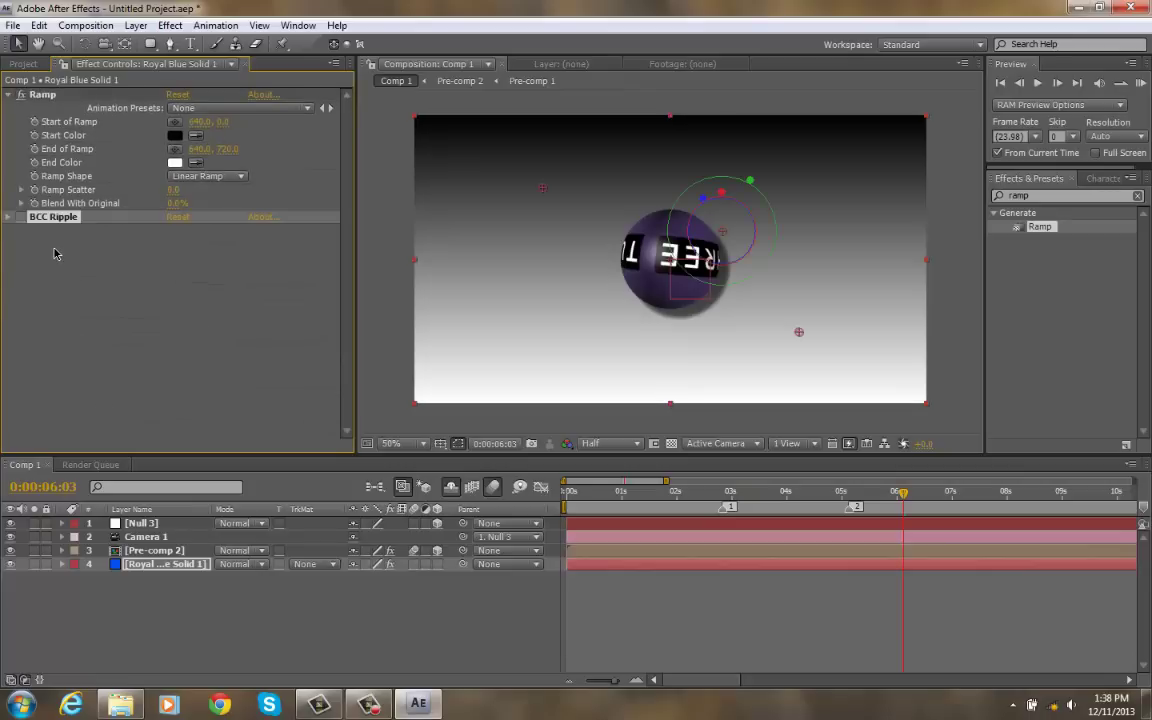
Step: Set the blue solid's Ramp to Radial Ramp, starting at about 632, 356 and ending at about 1530, 812
{"action": "left_click", "coordinate": [58, 234]}
{"action": "left_click", "coordinate": [54, 98]}
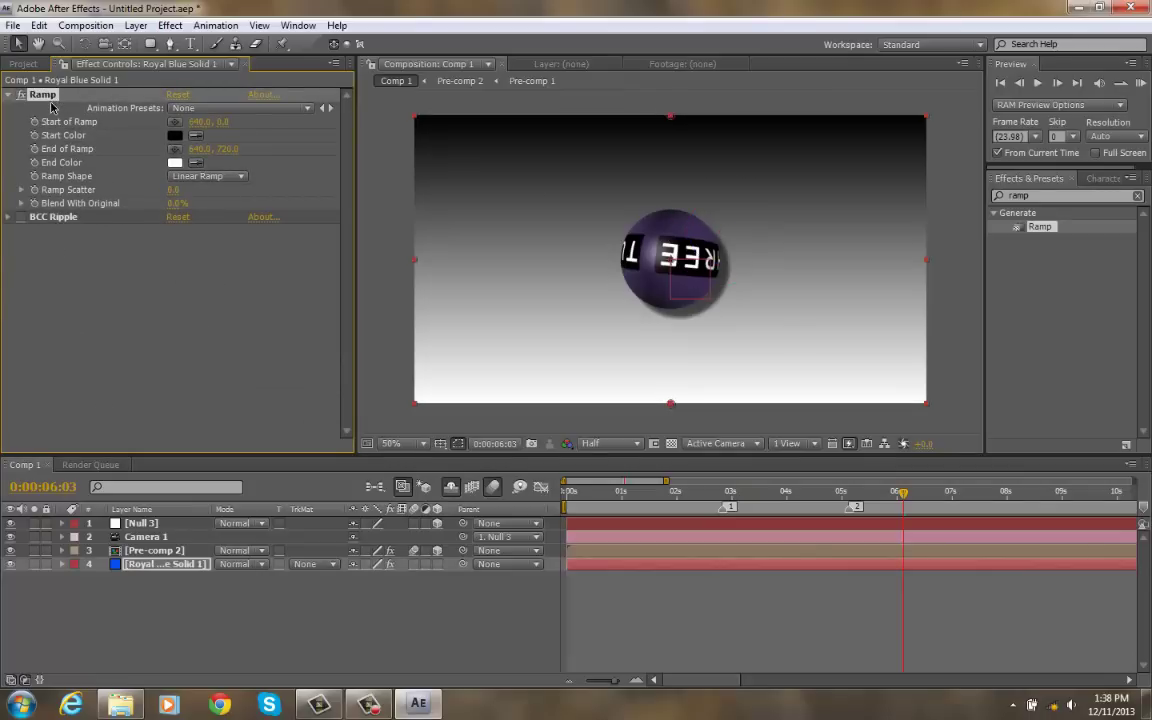
{"action": "left_click", "coordinate": [209, 178]}
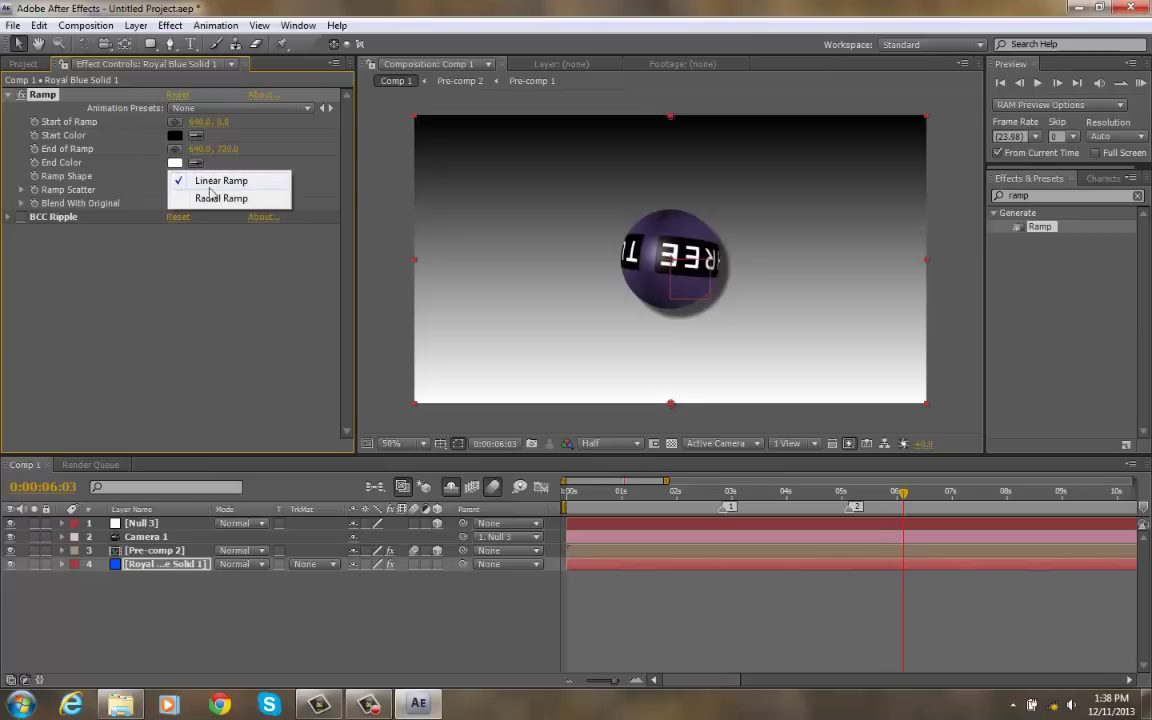
{"action": "left_click", "coordinate": [200, 195]}
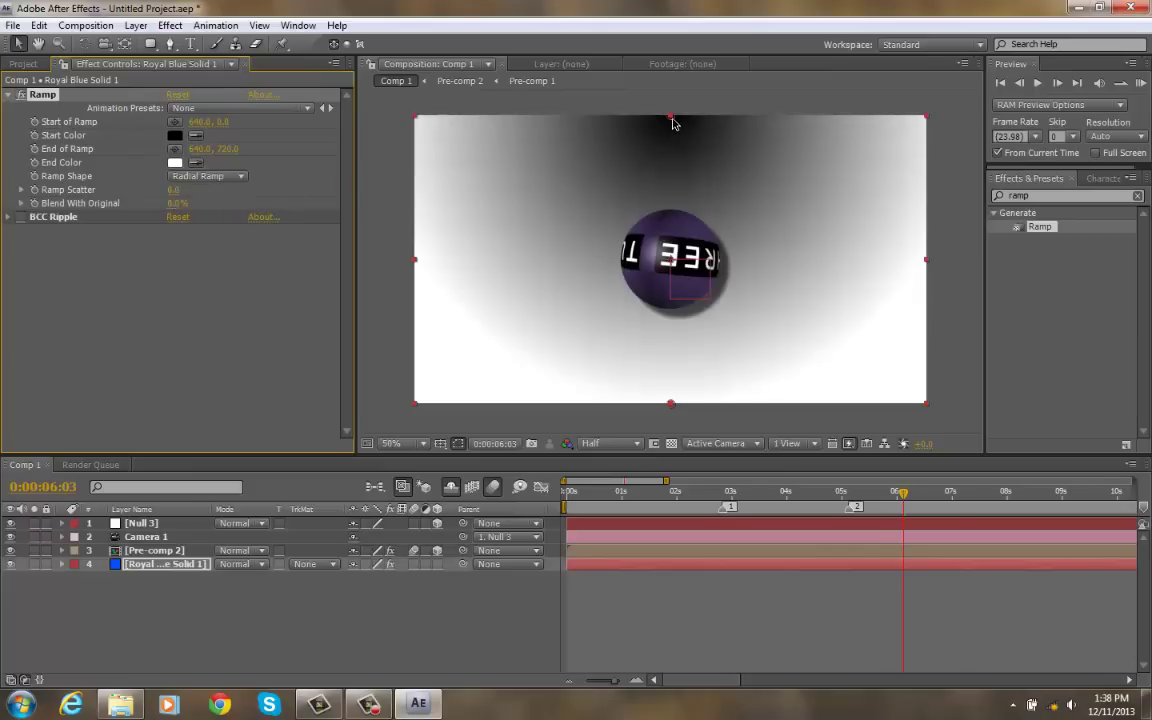
{"action": "left_click_drag", "start_coordinate": [671, 118], "coordinate": [692, 254]}
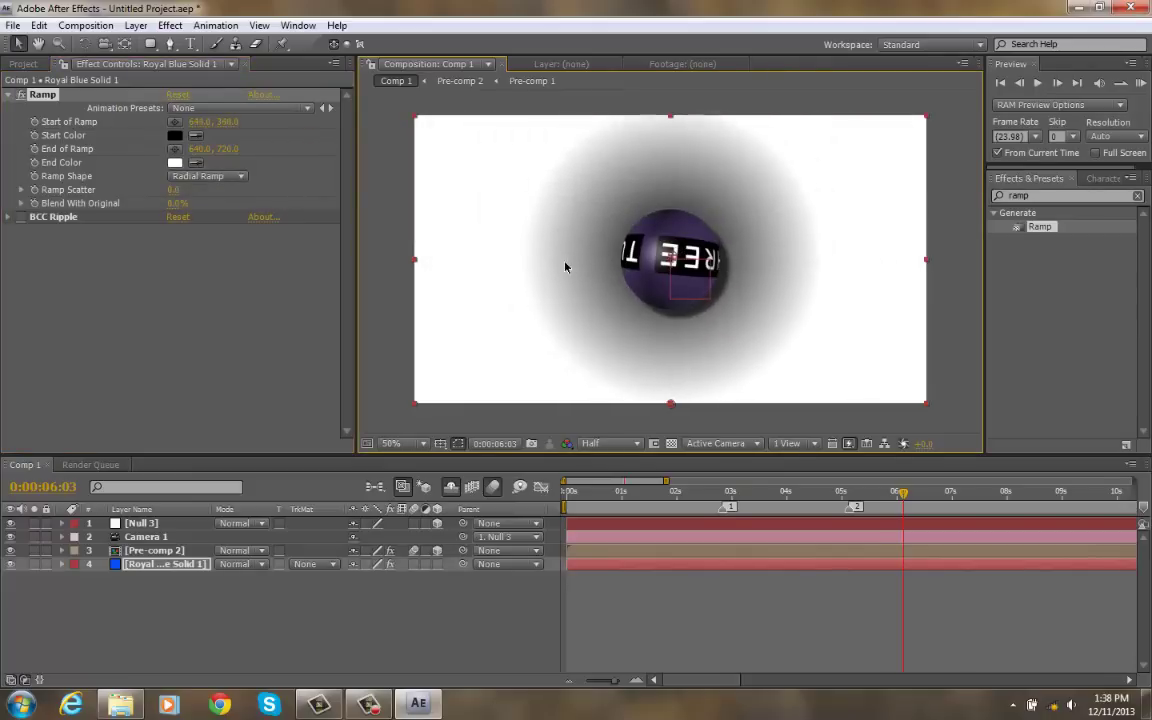
{"action": "left_click_drag", "start_coordinate": [671, 405], "coordinate": [1018, 445]}
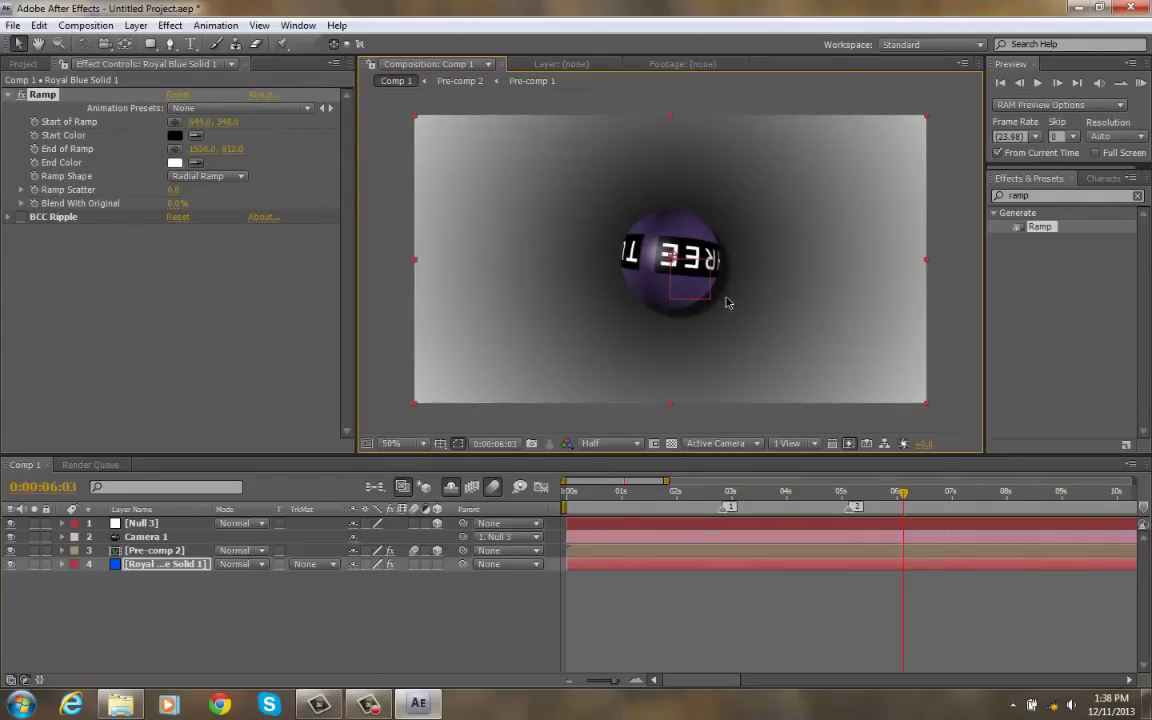
{"action": "left_click_drag", "start_coordinate": [673, 255], "coordinate": [670, 257]}
Step: Set the Ramp's start color to a bright blue
{"action": "left_click", "coordinate": [174, 136]}
{"action": "left_click_drag", "start_coordinate": [291, 434], "coordinate": [298, 443]}
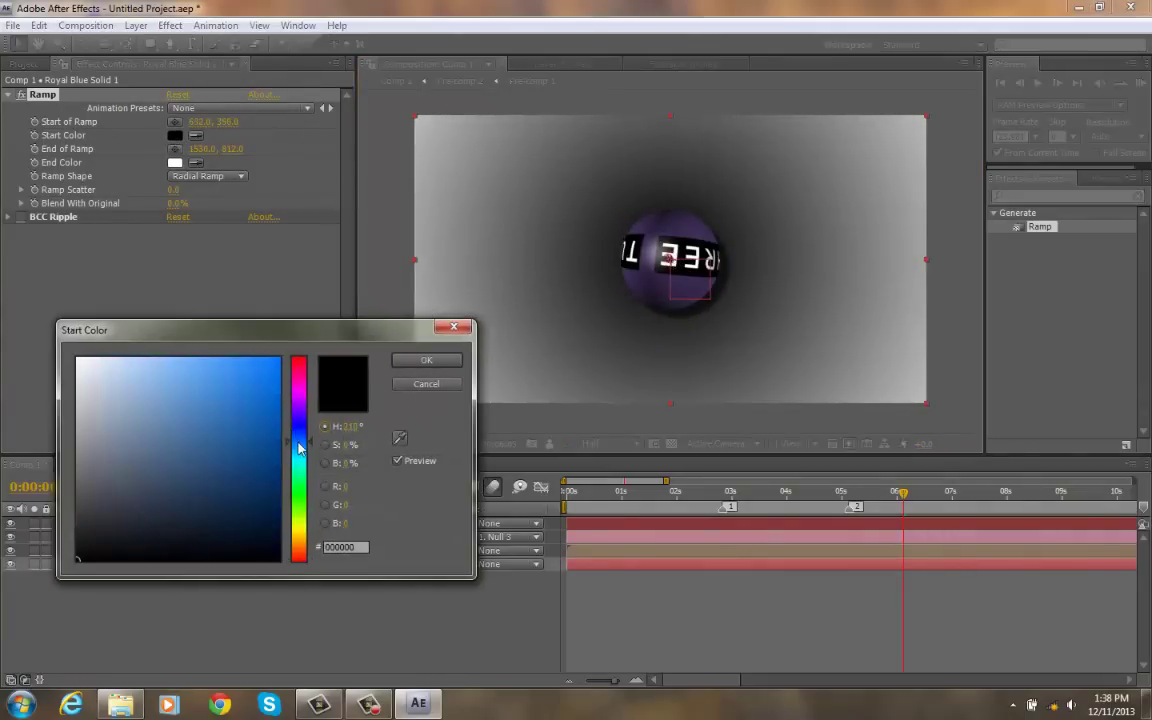
{"action": "left_click_drag", "start_coordinate": [257, 395], "coordinate": [396, 314]}
{"action": "left_click", "coordinate": [426, 360]}
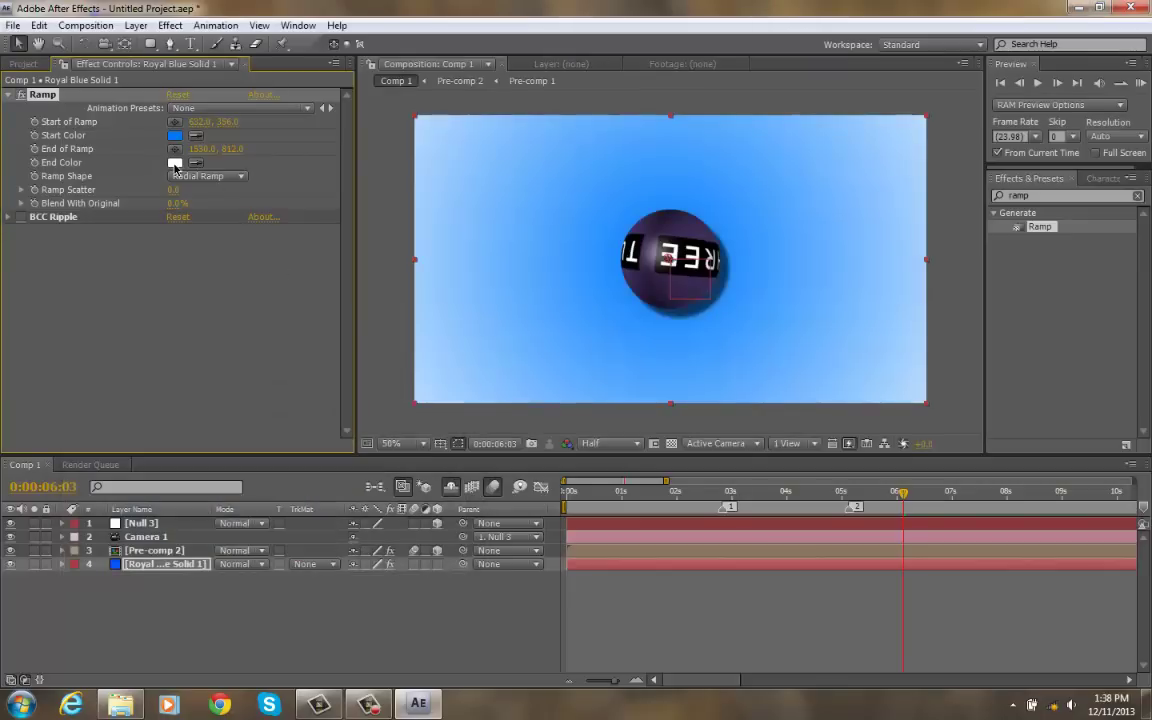
Step: Set the Ramp's end color to a dark navy blue
{"action": "left_click", "coordinate": [175, 163]}
{"action": "left_click", "coordinate": [290, 425]}
{"action": "left_click", "coordinate": [269, 432]}
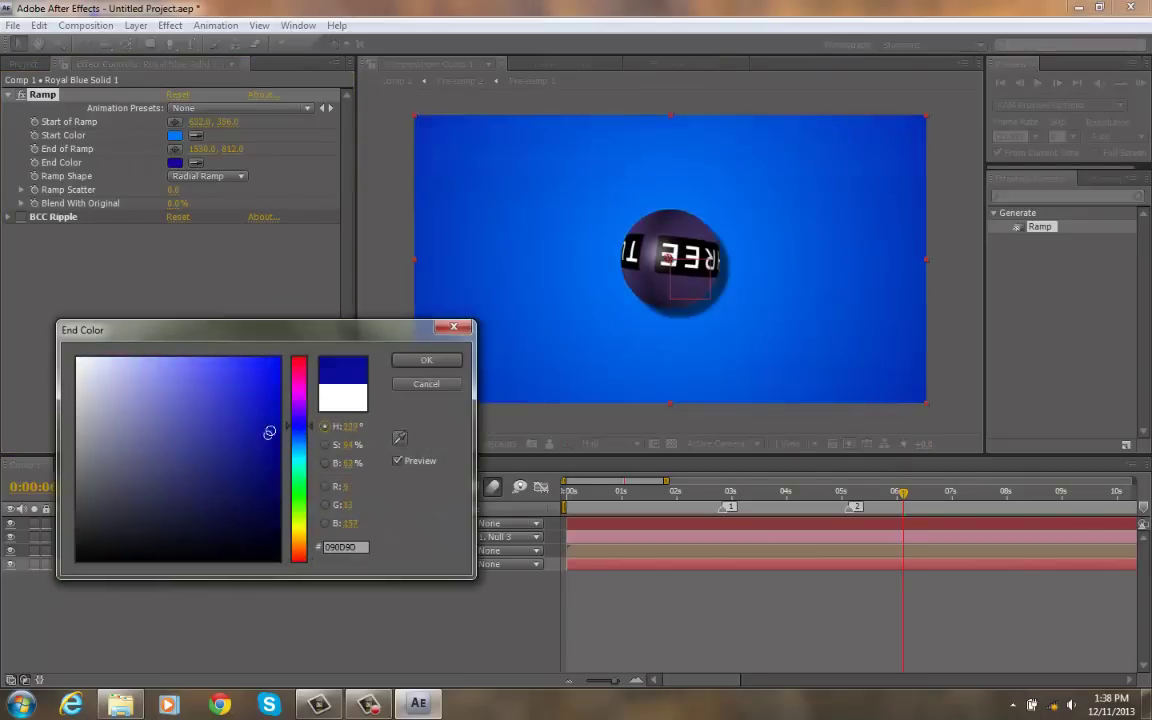
{"action": "left_click", "coordinate": [278, 472]}
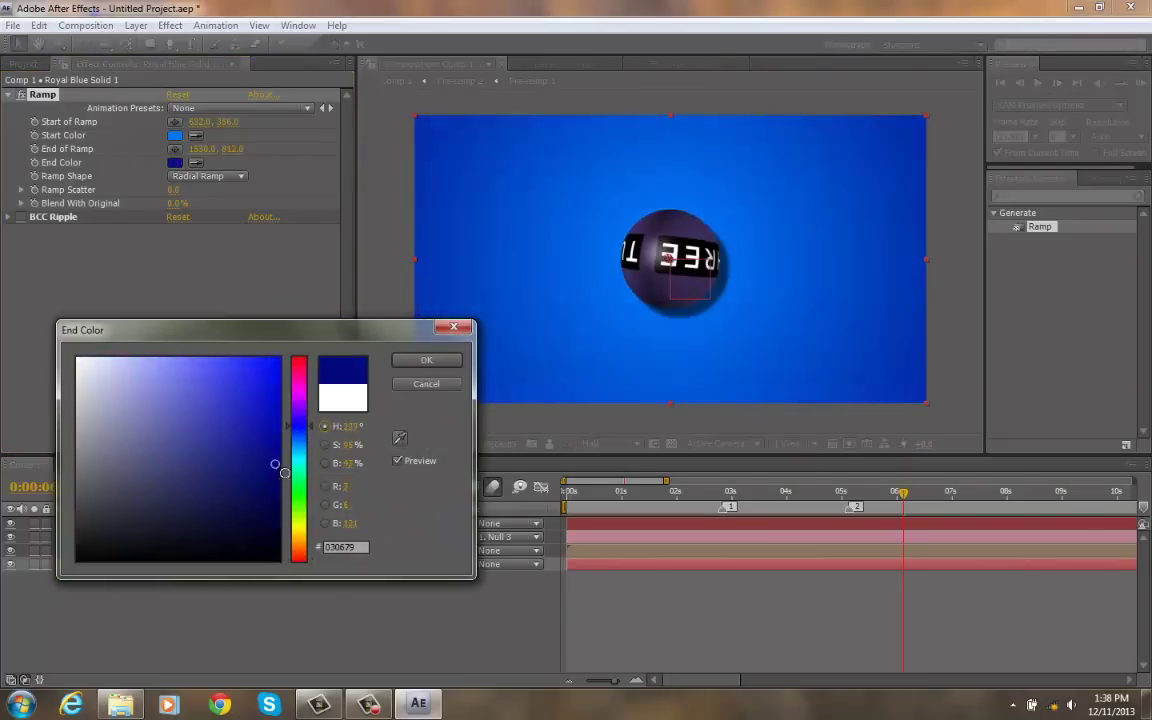
{"action": "left_click", "coordinate": [426, 360]}
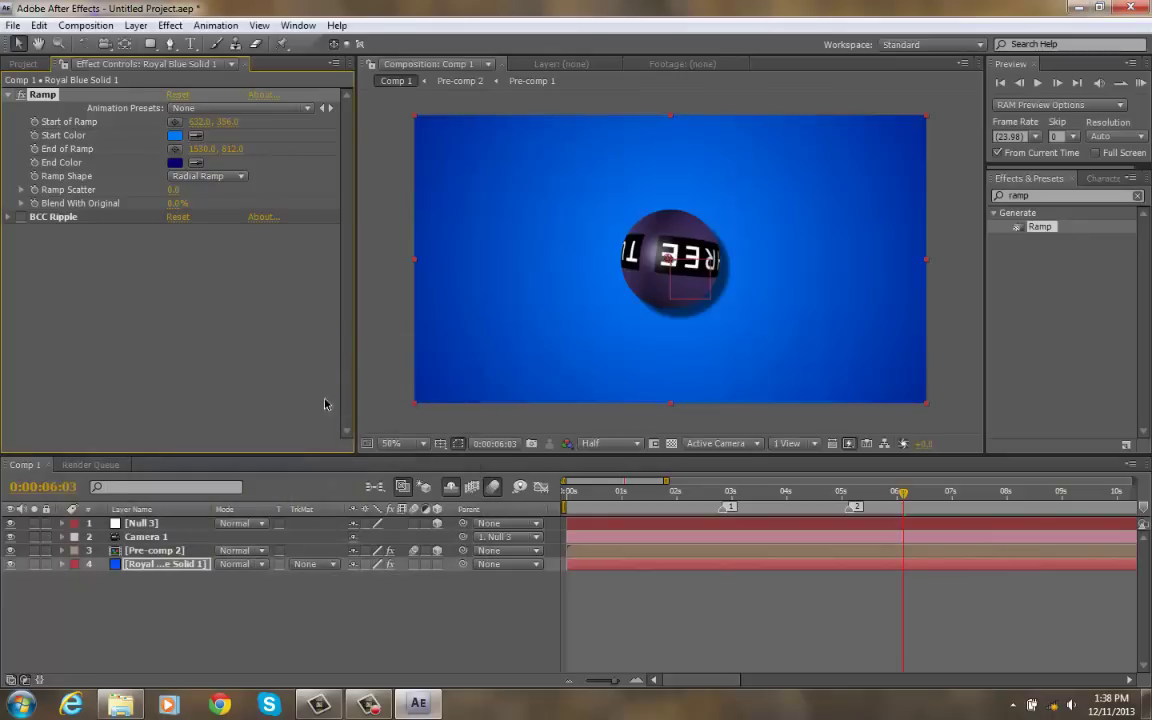
Step: Enable the BCC Ripple effect and center it behind the sphere at about 638, 364
{"action": "left_click", "coordinate": [10, 217]}
{"action": "left_click", "coordinate": [174, 244]}
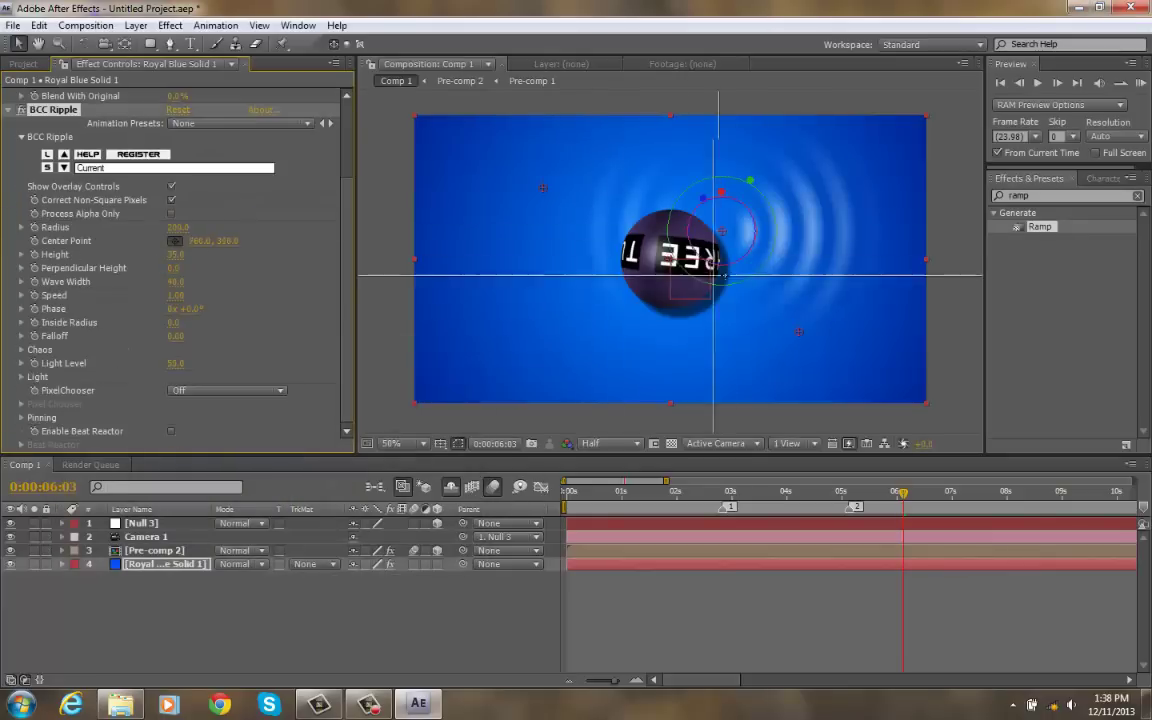
{"action": "left_click", "coordinate": [670, 260]}
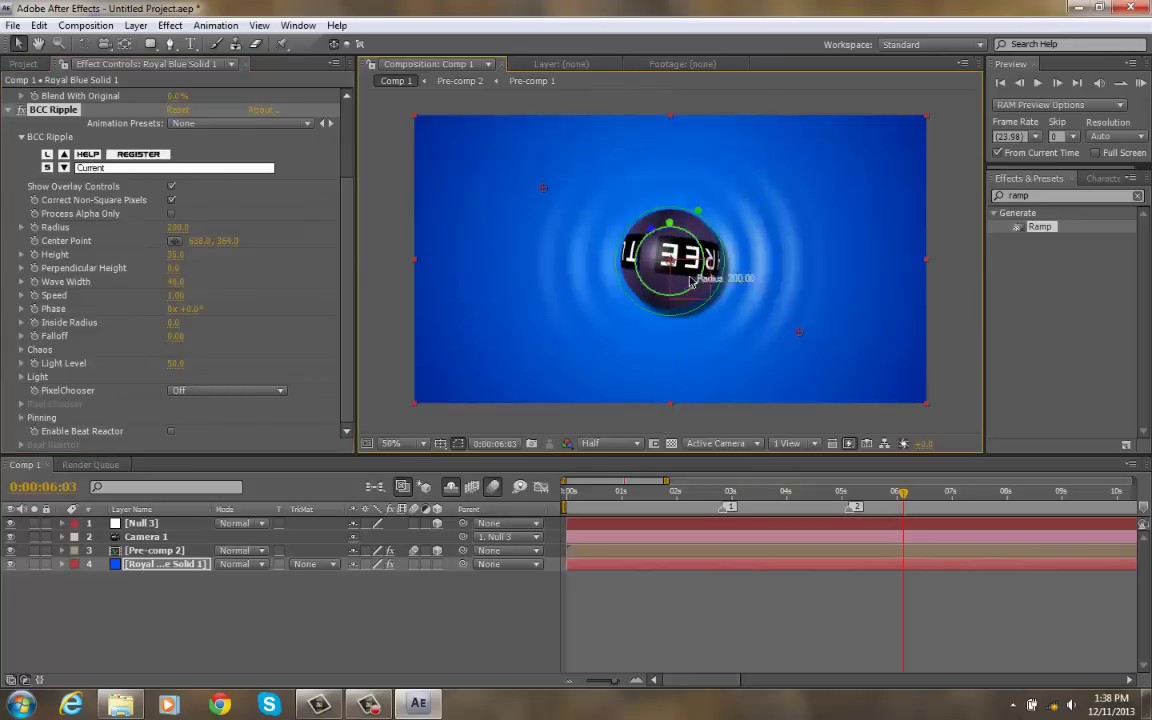
Step: Make the blue solid a 3D layer and scale it up to fill the whole frame around 0:00:05:14
{"action": "left_click_drag", "start_coordinate": [912, 503], "coordinate": [855, 545]}
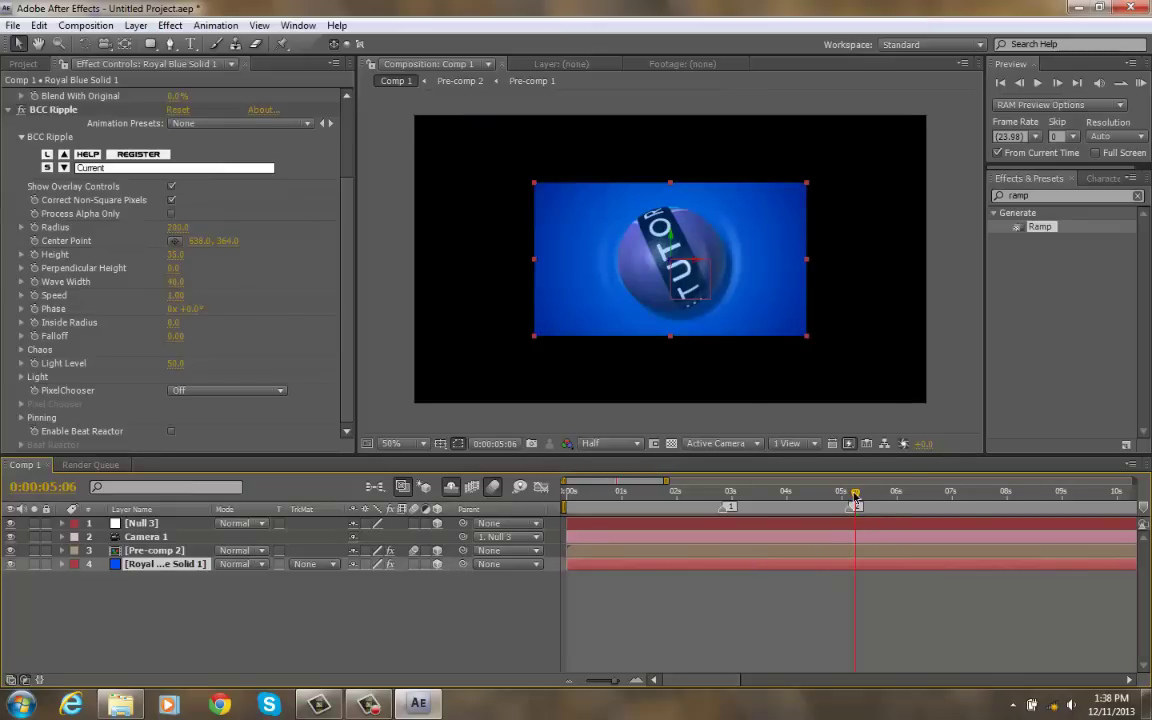
{"action": "left_click", "coordinate": [770, 511]}
{"action": "left_click_drag", "start_coordinate": [772, 513], "coordinate": [860, 512]}
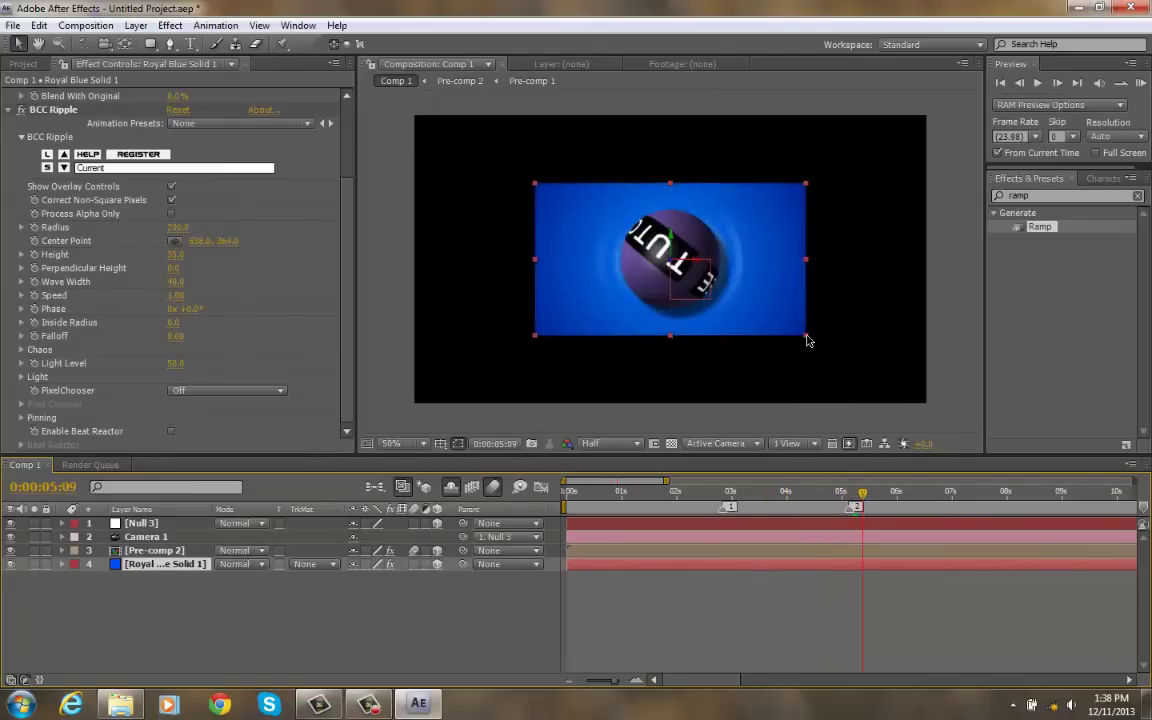
{"action": "left_click_drag", "start_coordinate": [808, 341], "coordinate": [927, 414]}
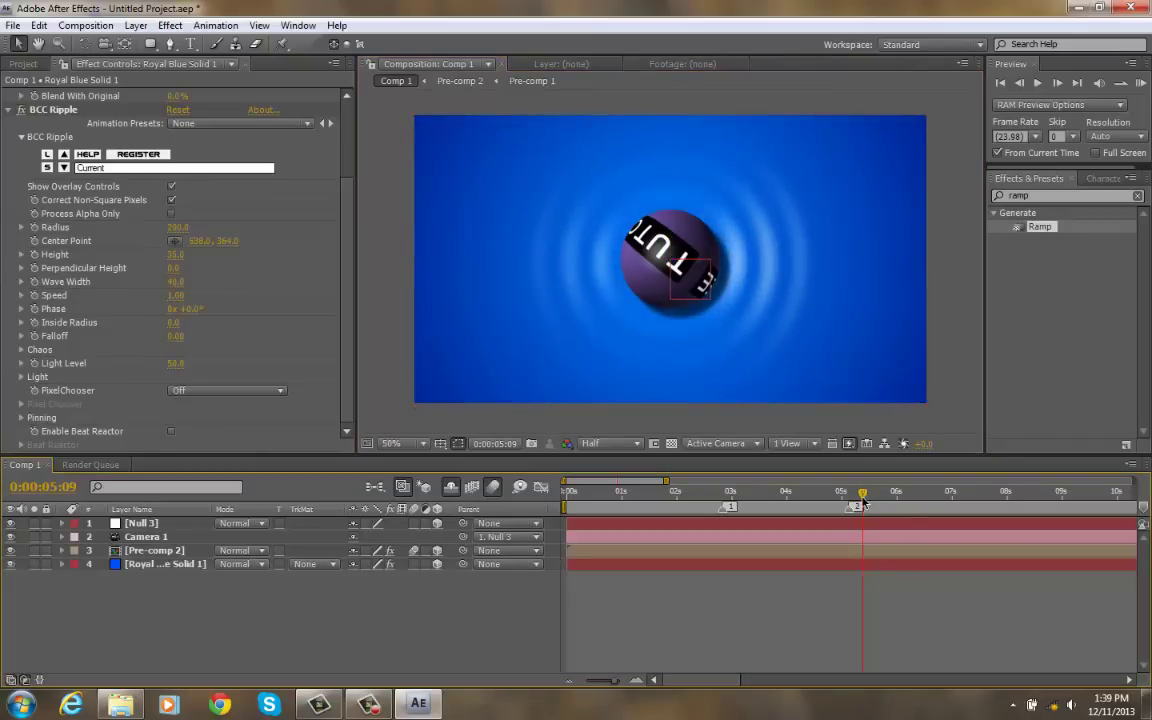
{"action": "mouse_move", "coordinate": [863, 492]}
{"action": "left_mouse_down"}
{"action": "mouse_move", "coordinate": [823, 497]}
{"action": "mouse_move", "coordinate": [869, 496]}
{"action": "left_mouse_up"}
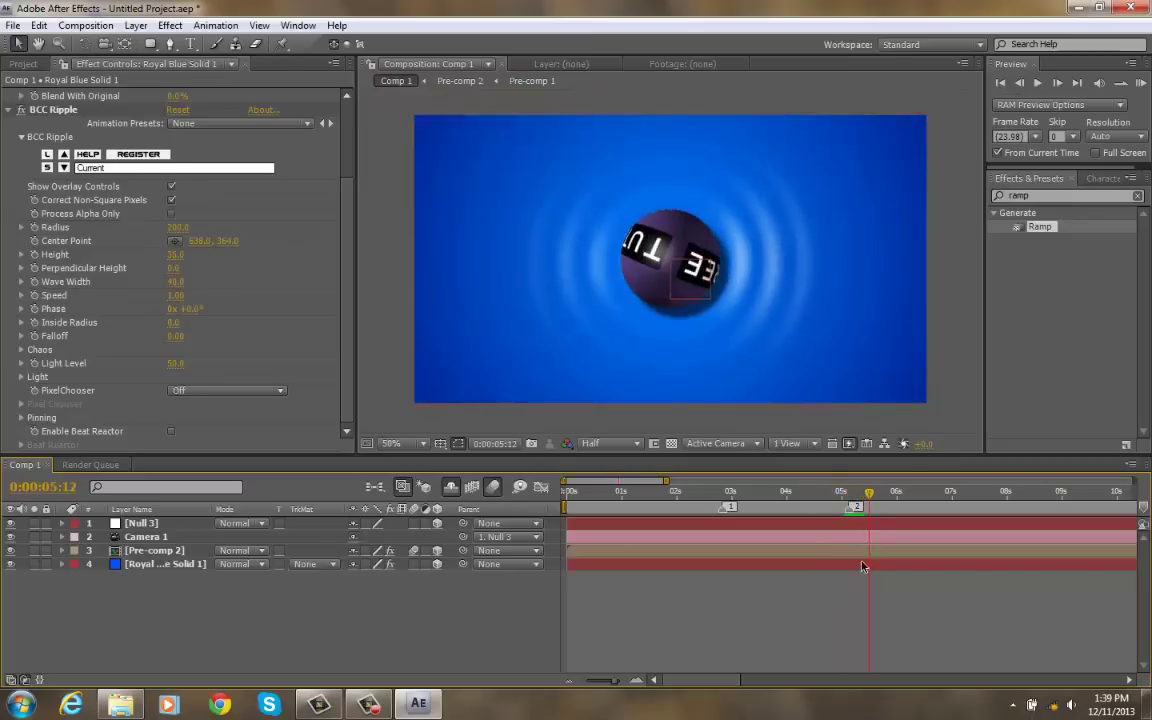
{"action": "left_click", "coordinate": [864, 563]}
{"action": "left_click", "coordinate": [838, 493]}
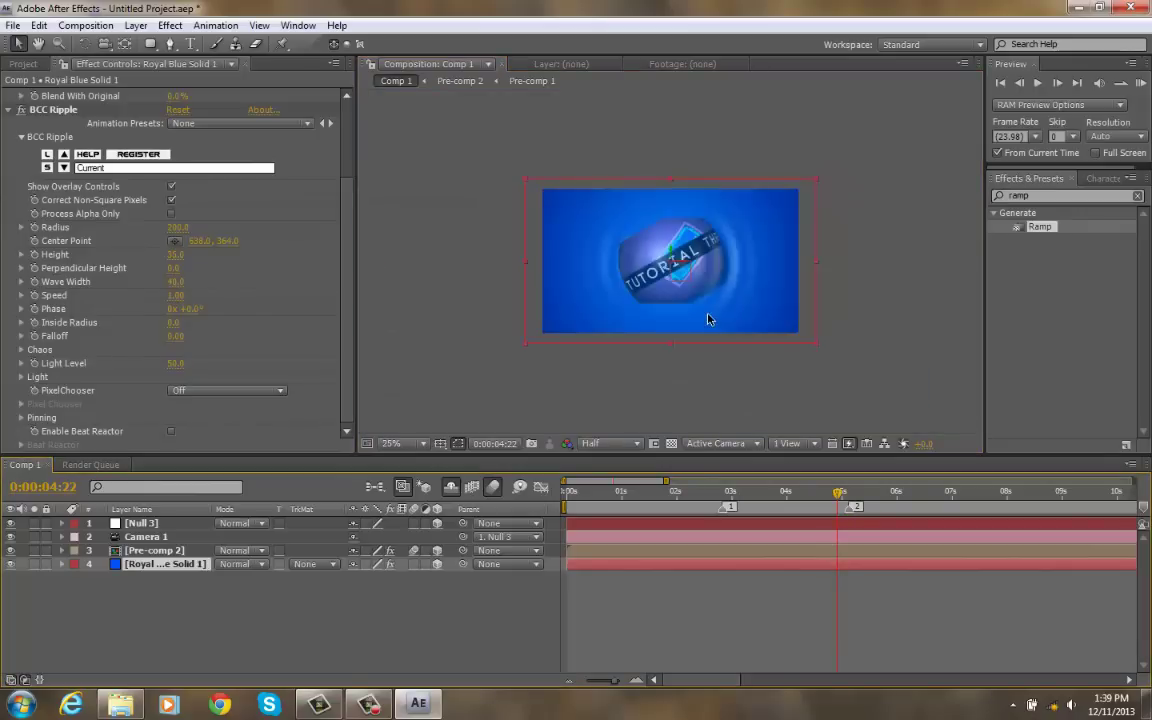
{"action": "key", "text": "space"}
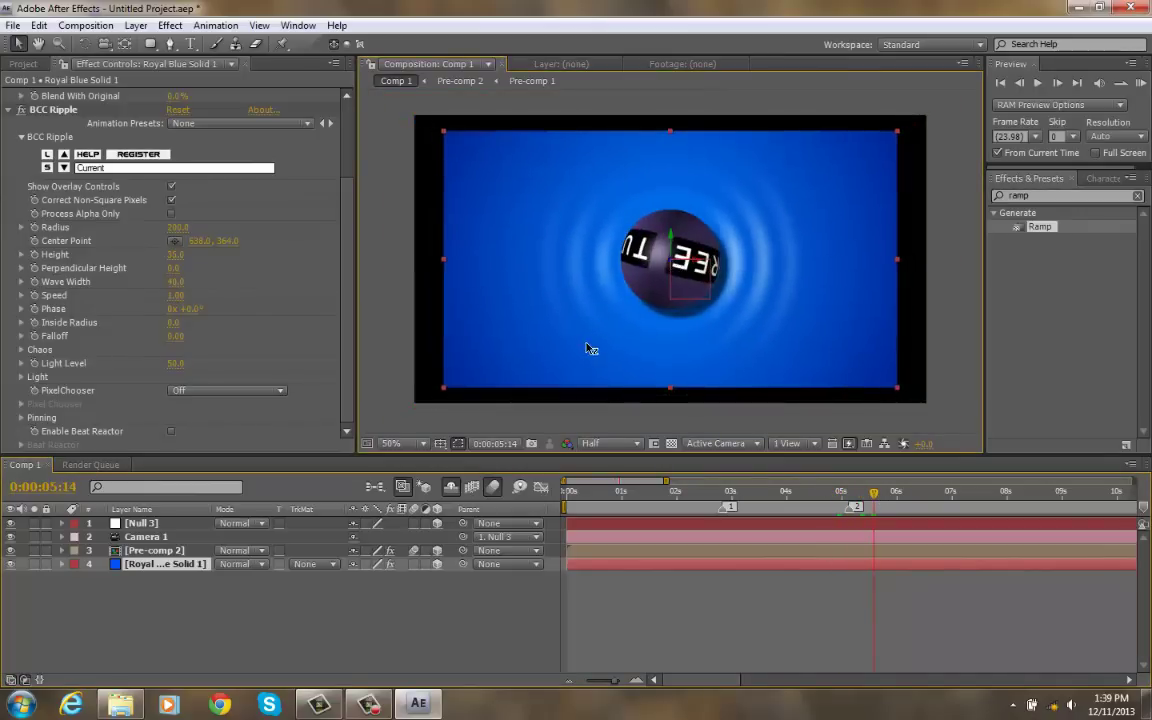
{"action": "left_click_drag", "start_coordinate": [877, 379], "coordinate": [927, 409]}
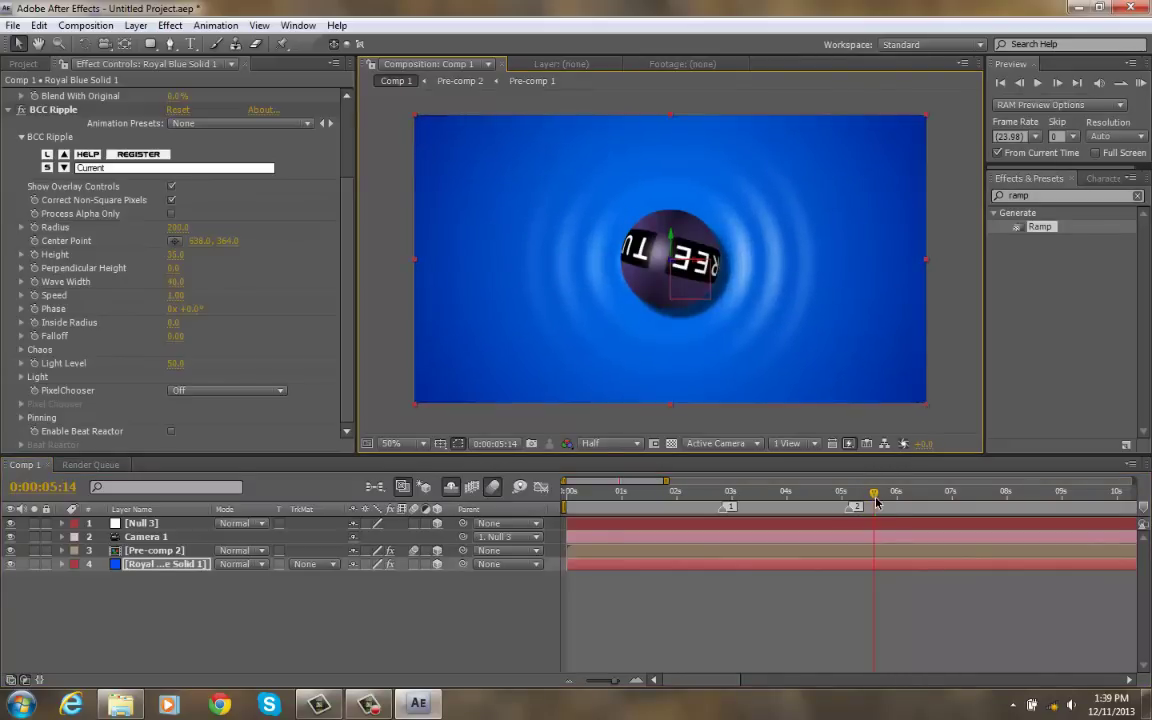
Step: At 0:00:05:03, enable keyframing for the BCC Ripple's Radius, Height, Speed and Falloff on the blue solid
{"action": "left_click_drag", "start_coordinate": [877, 503], "coordinate": [852, 521]}
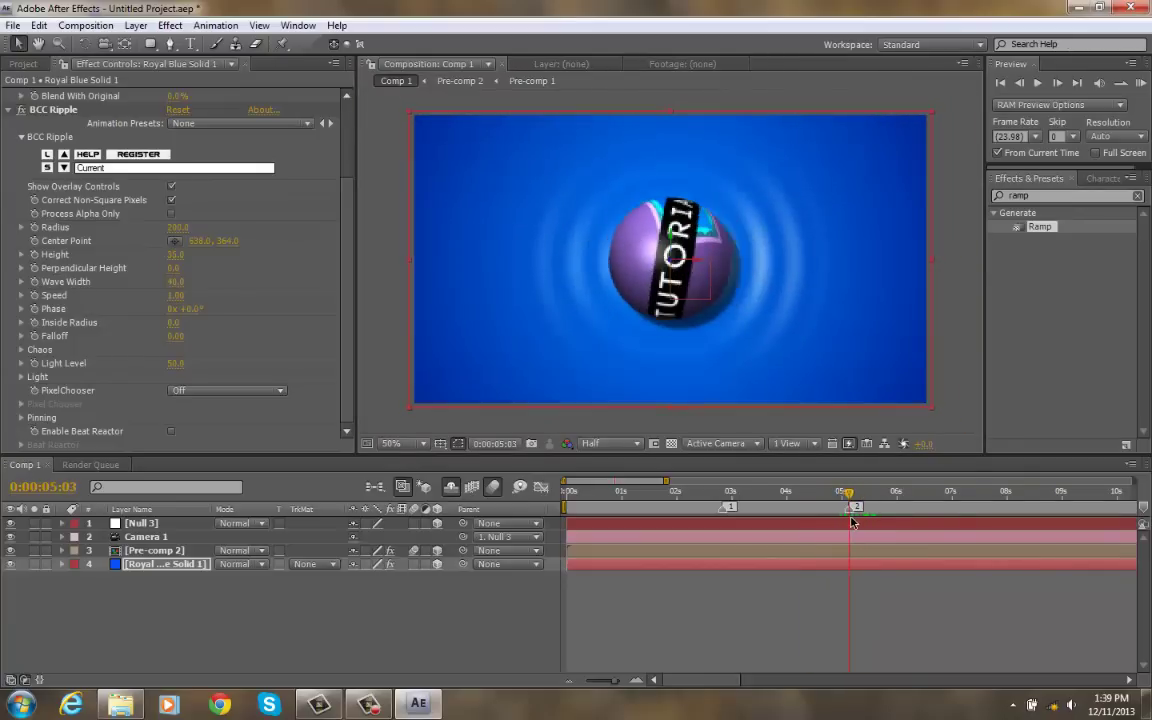
{"action": "left_click", "coordinate": [858, 550]}
{"action": "left_click", "coordinate": [859, 566]}
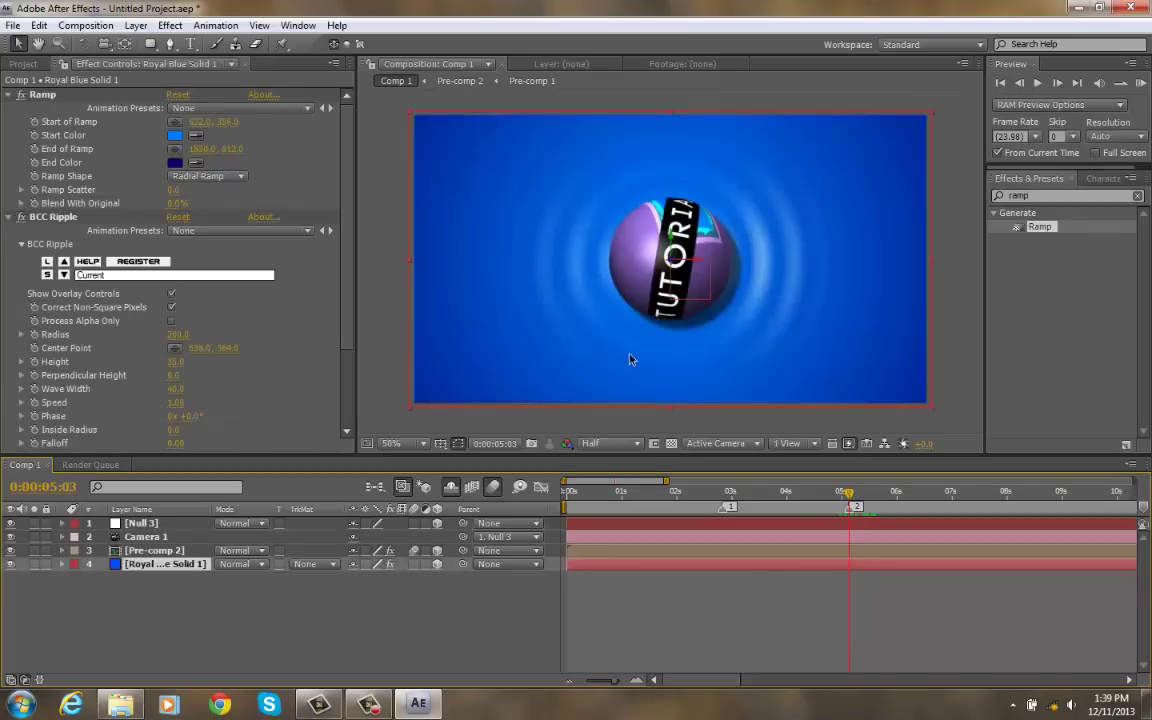
{"action": "left_click", "coordinate": [40, 366]}
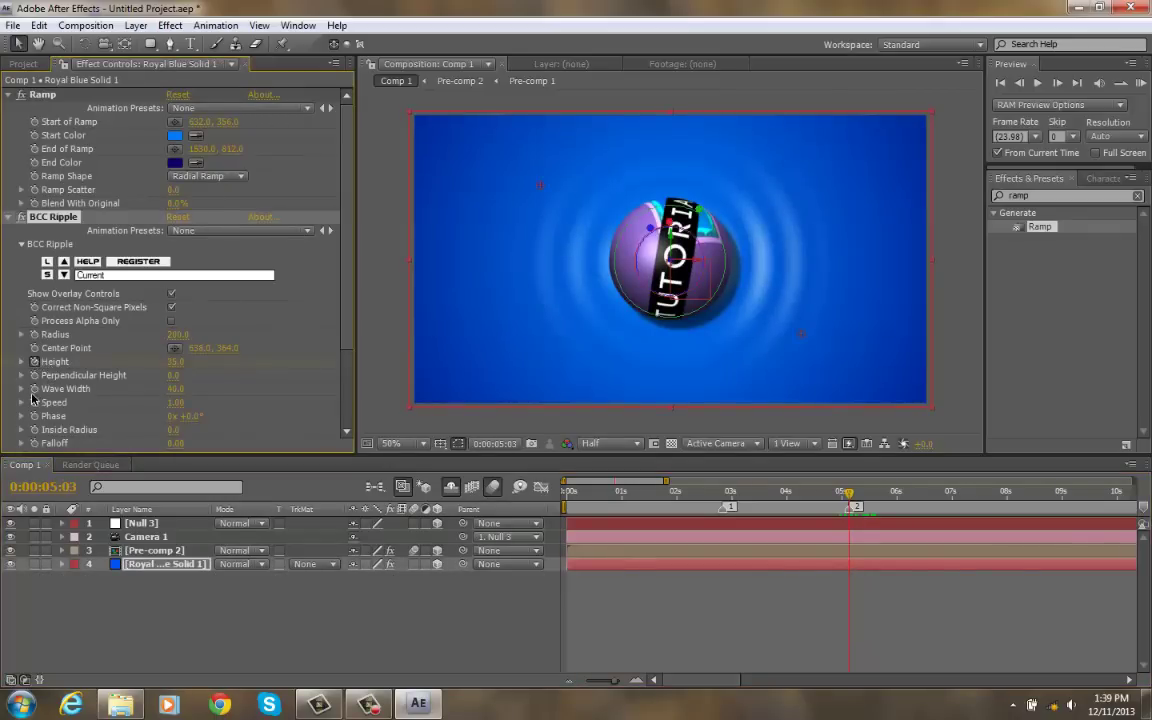
{"action": "left_click", "coordinate": [35, 334]}
{"action": "left_click", "coordinate": [35, 444]}
Step: Reveal the BCC Ripple properties in the timeline and move their Radius, Height and Speed keyframes to 0:00:05:10
{"action": "left_click", "coordinate": [63, 565]}
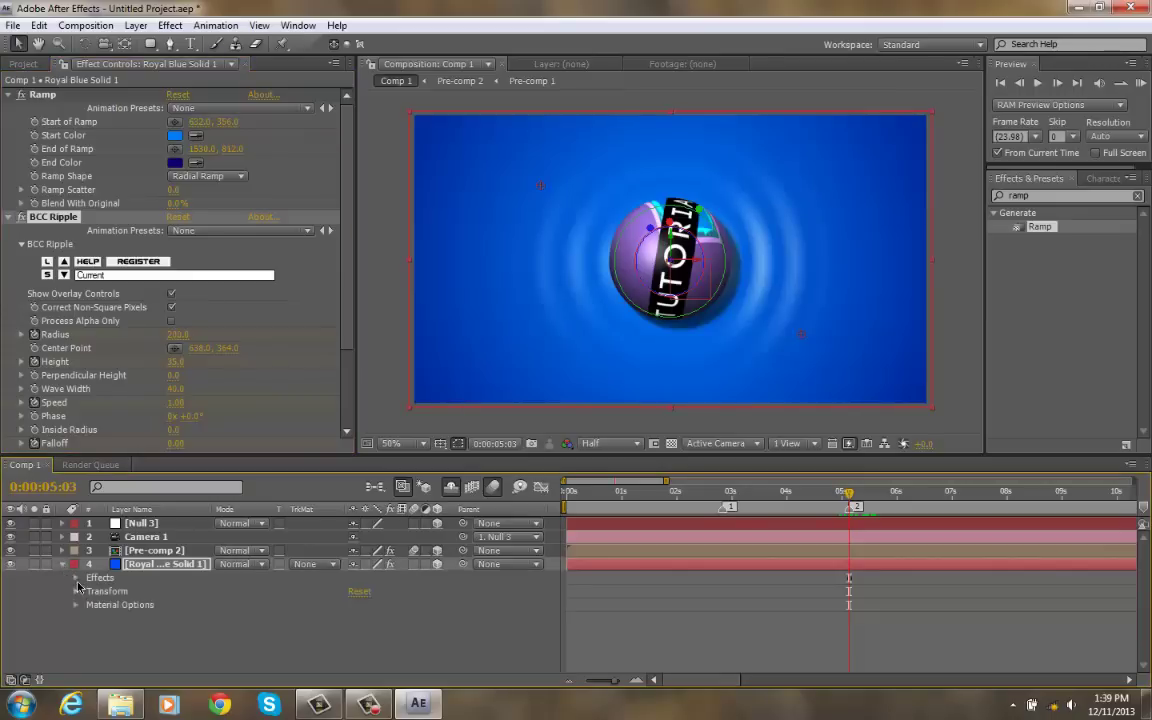
{"action": "left_click", "coordinate": [76, 578]}
{"action": "left_click", "coordinate": [90, 606]}
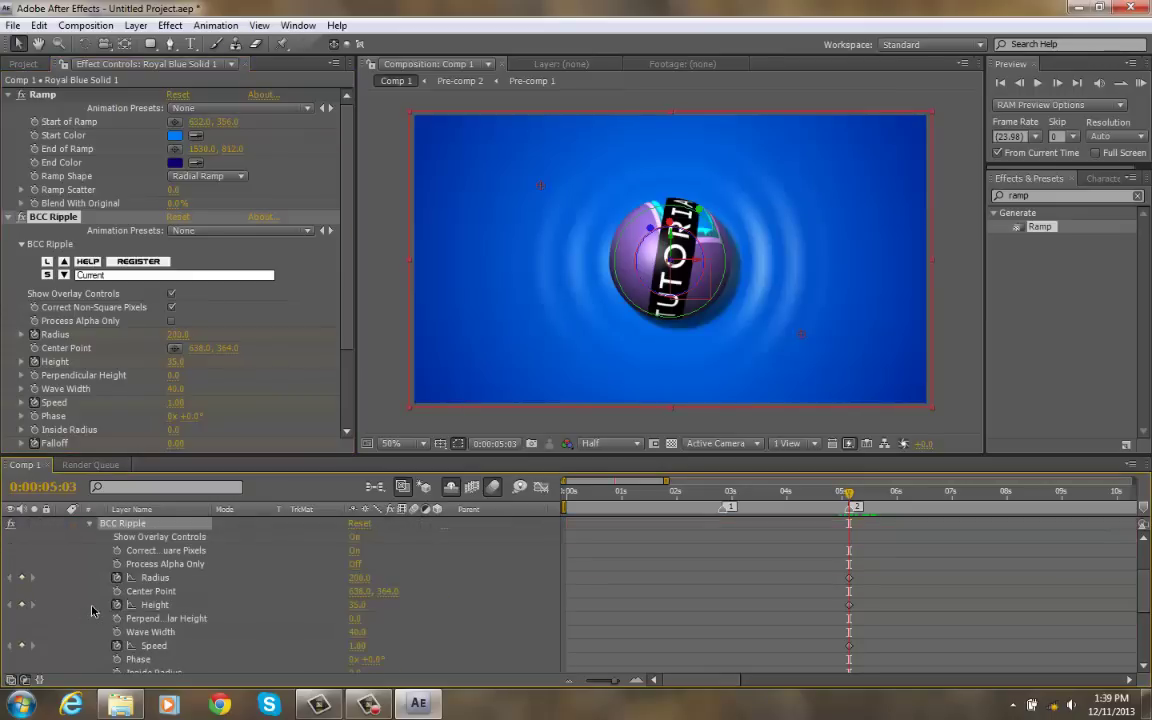
{"action": "mouse_move", "coordinate": [869, 555]}
{"action": "left_mouse_down"}
{"action": "mouse_move", "coordinate": [850, 662]}
{"action": "mouse_move", "coordinate": [827, 667]}
{"action": "left_mouse_up"}
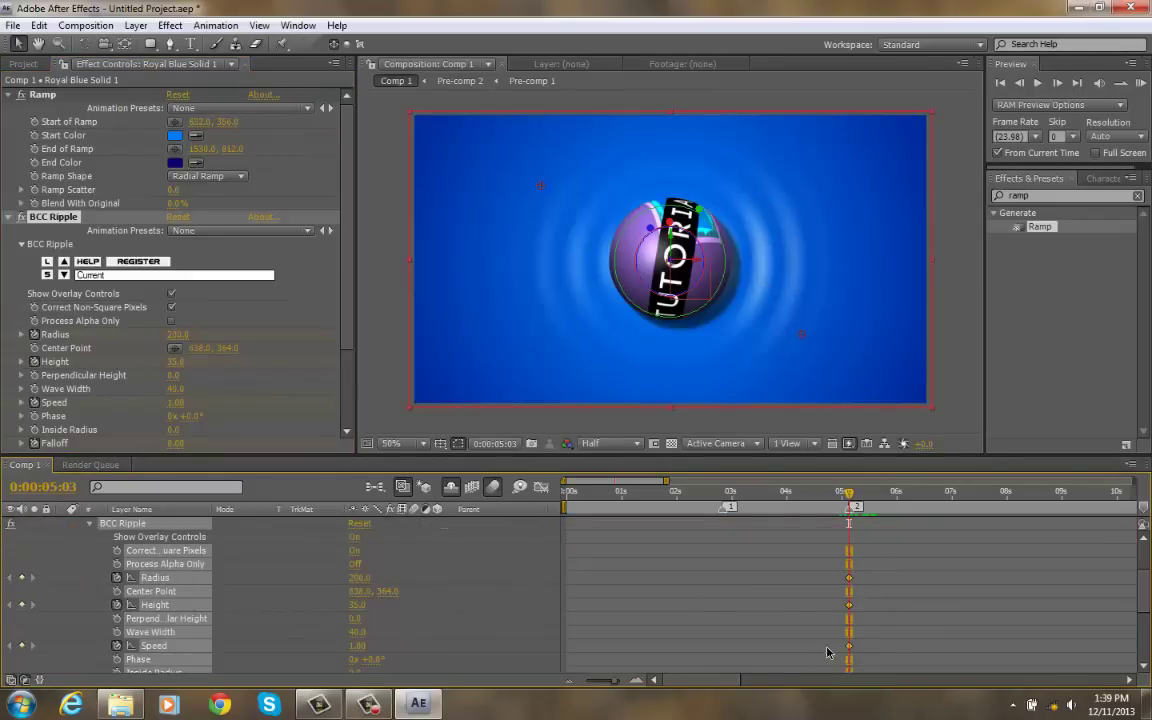
{"action": "left_click_drag", "start_coordinate": [849, 580], "coordinate": [872, 580]}
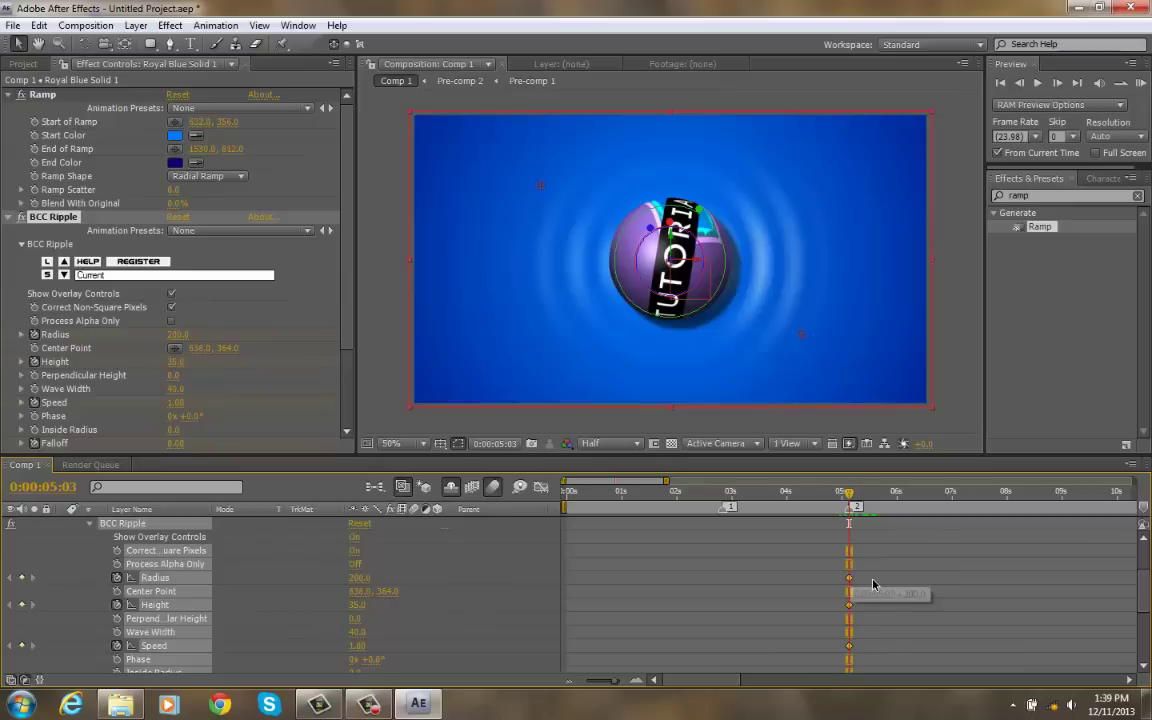
{"action": "left_click_drag", "start_coordinate": [855, 495], "coordinate": [864, 506]}
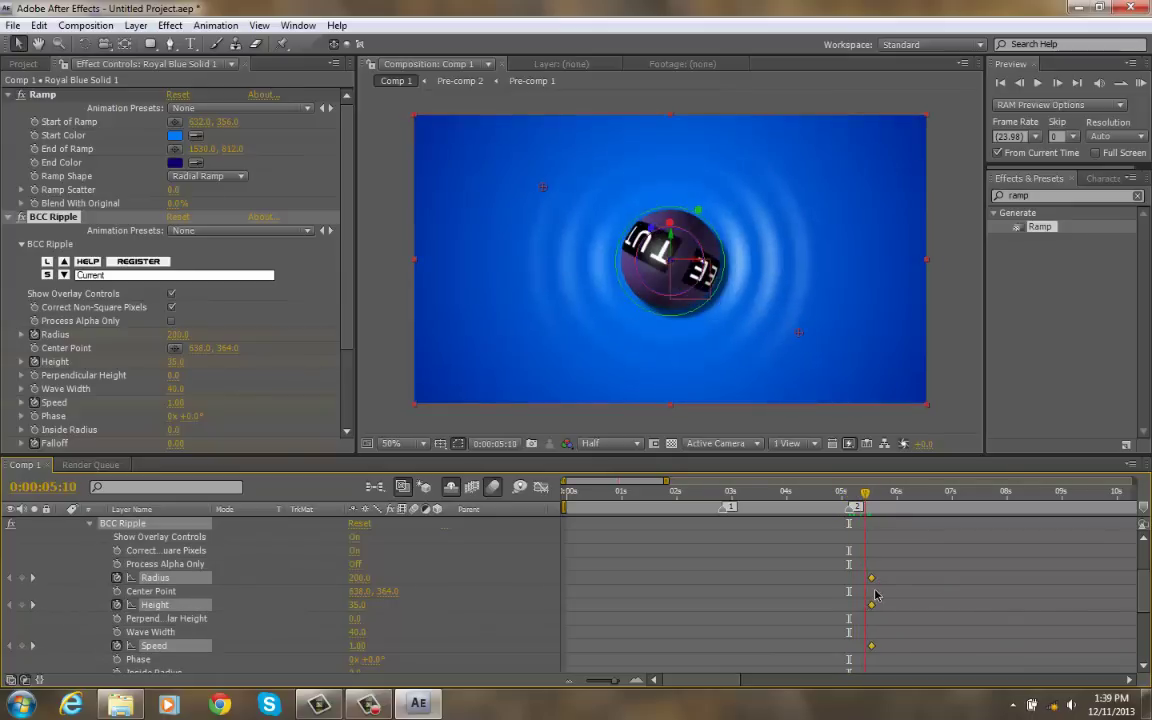
{"action": "left_click_drag", "start_coordinate": [872, 579], "coordinate": [870, 580]}
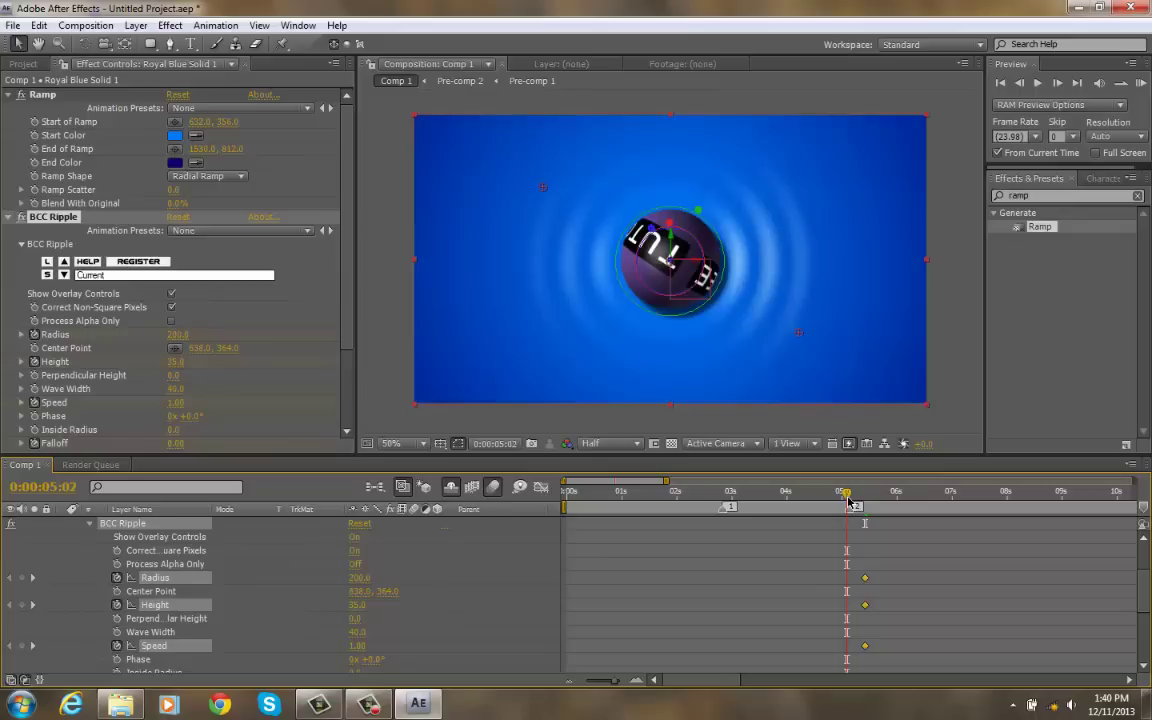
Step: At 0:00:05:02, set the BCC Ripple's Radius and Height keyframes to 0
{"action": "left_click", "coordinate": [849, 503]}
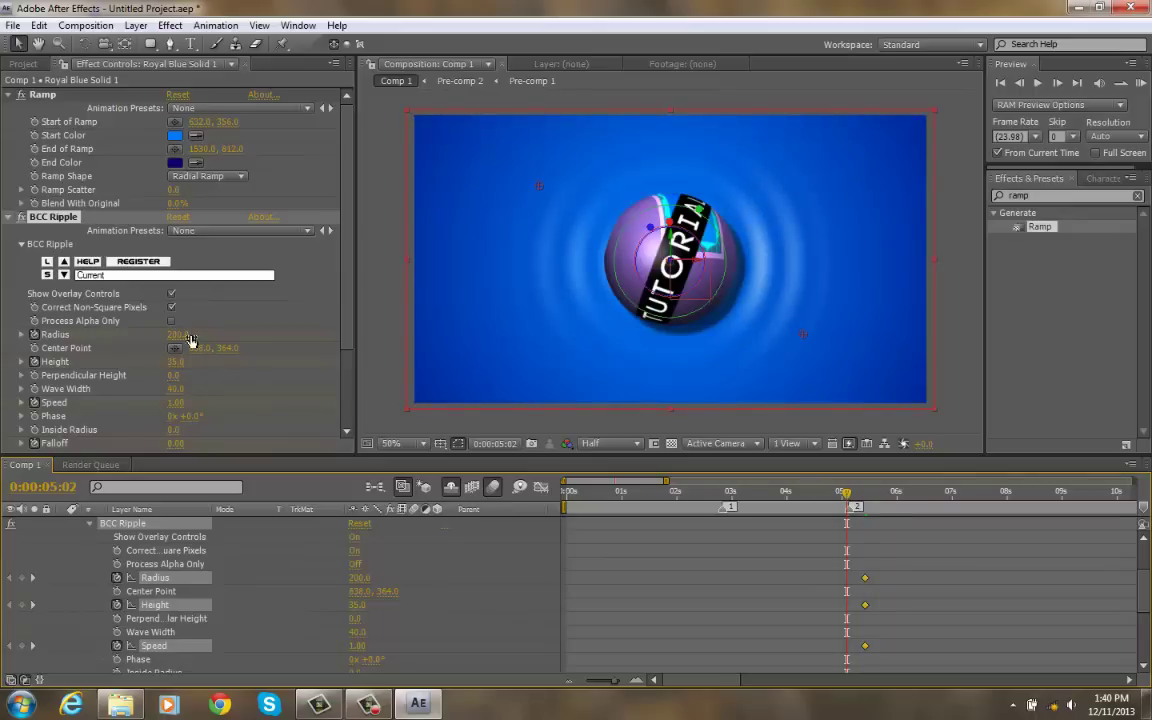
{"action": "left_click", "coordinate": [186, 336]}
{"action": "type", "text": "0"}
{"action": "left_click", "coordinate": [258, 326]}
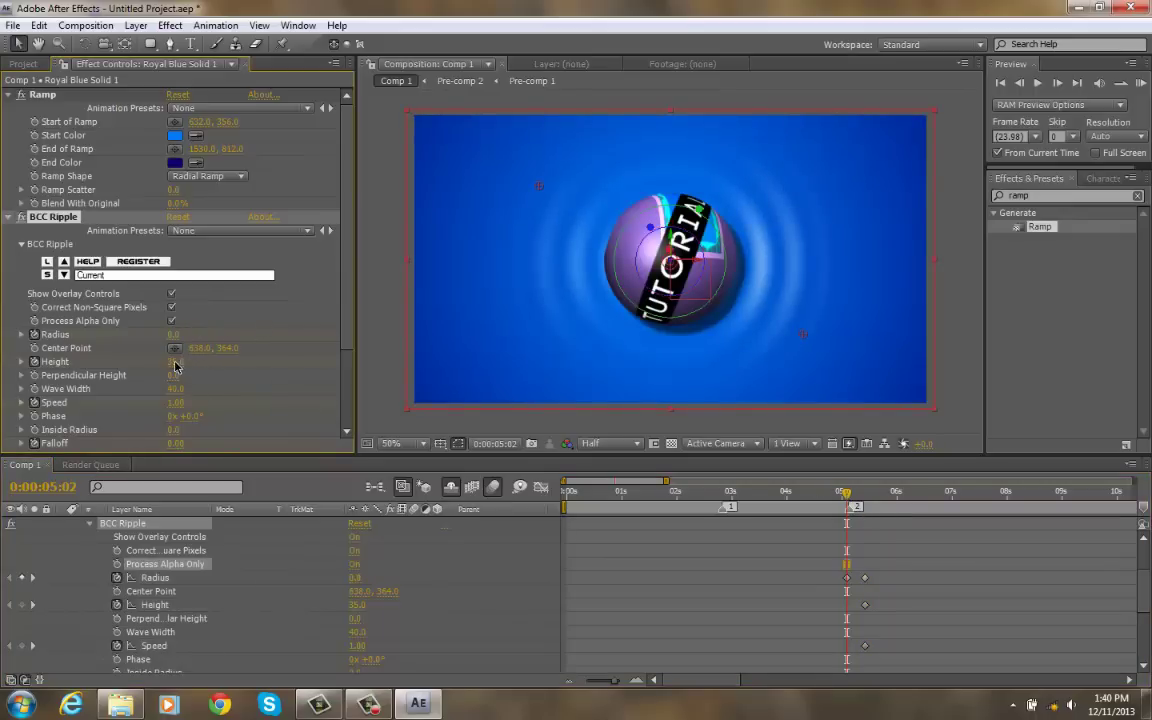
{"action": "left_click", "coordinate": [176, 362]}
{"action": "type", "text": "0"}
{"action": "key", "text": "Return"}
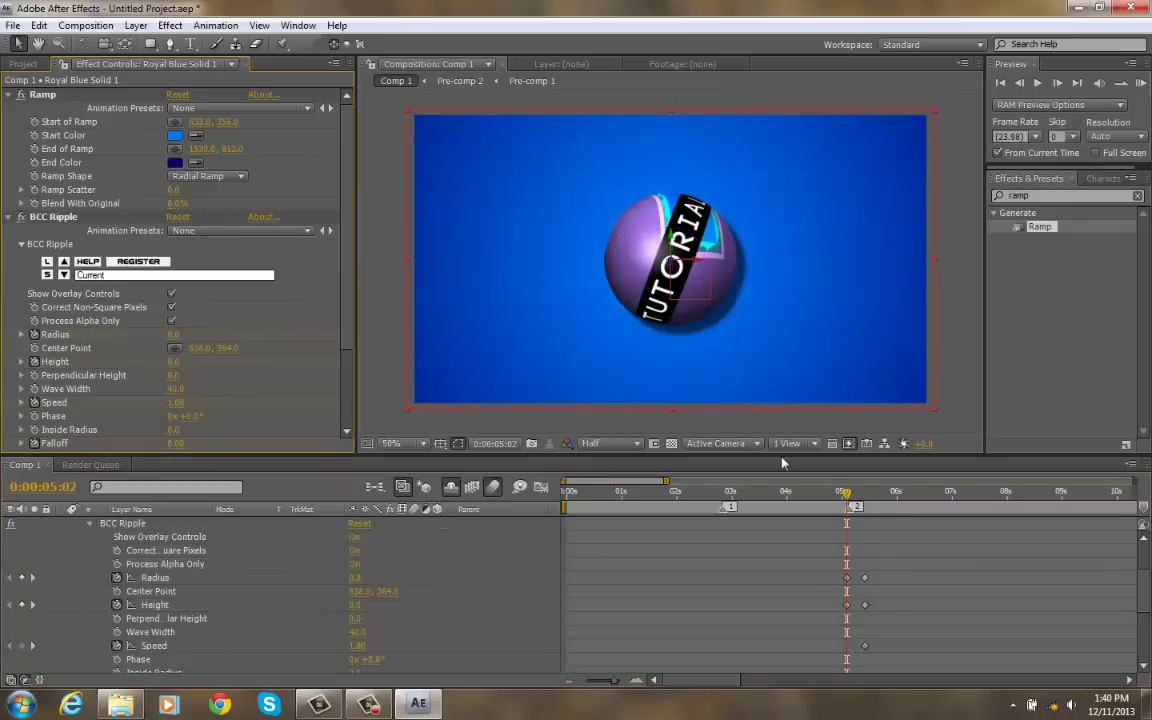
Step: Scrub between 0:00:05:02 and 0:00:05:17 to check the ripple animation against its keyframes
{"action": "left_click_drag", "start_coordinate": [846, 492], "coordinate": [865, 530]}
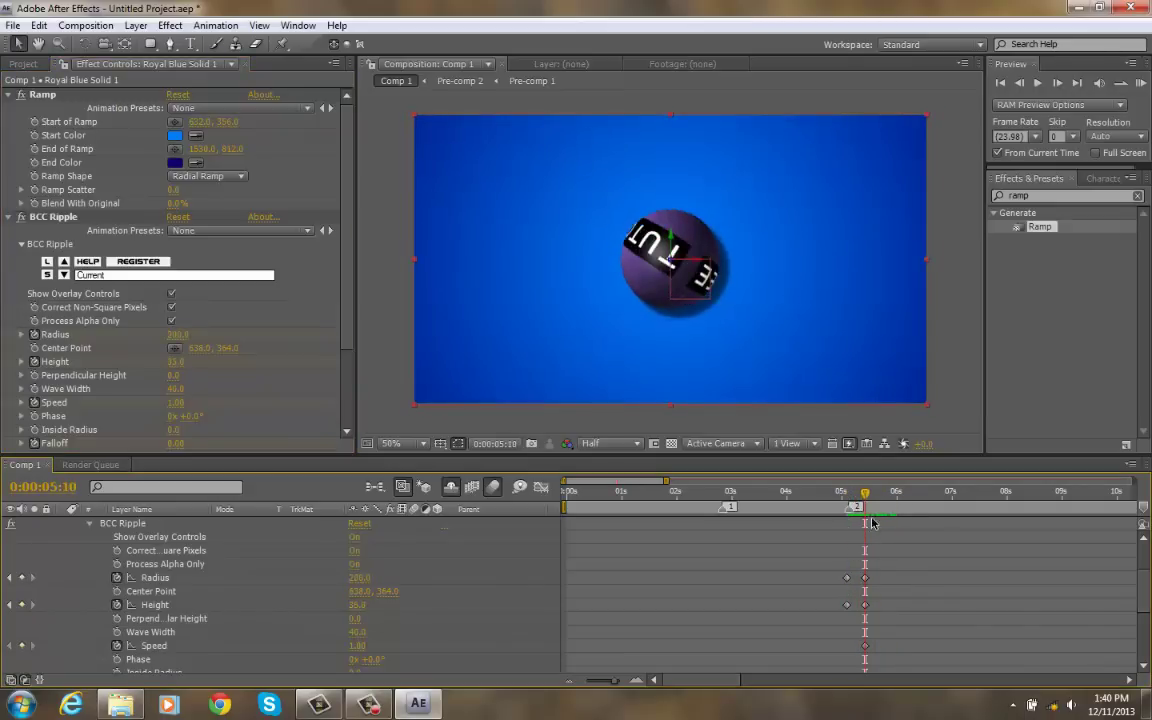
{"action": "scroll", "coordinate": [876, 565], "scroll_direction": "down", "scroll_amount": 1}
{"action": "scroll", "coordinate": [877, 565], "scroll_direction": "up", "scroll_amount": 3}
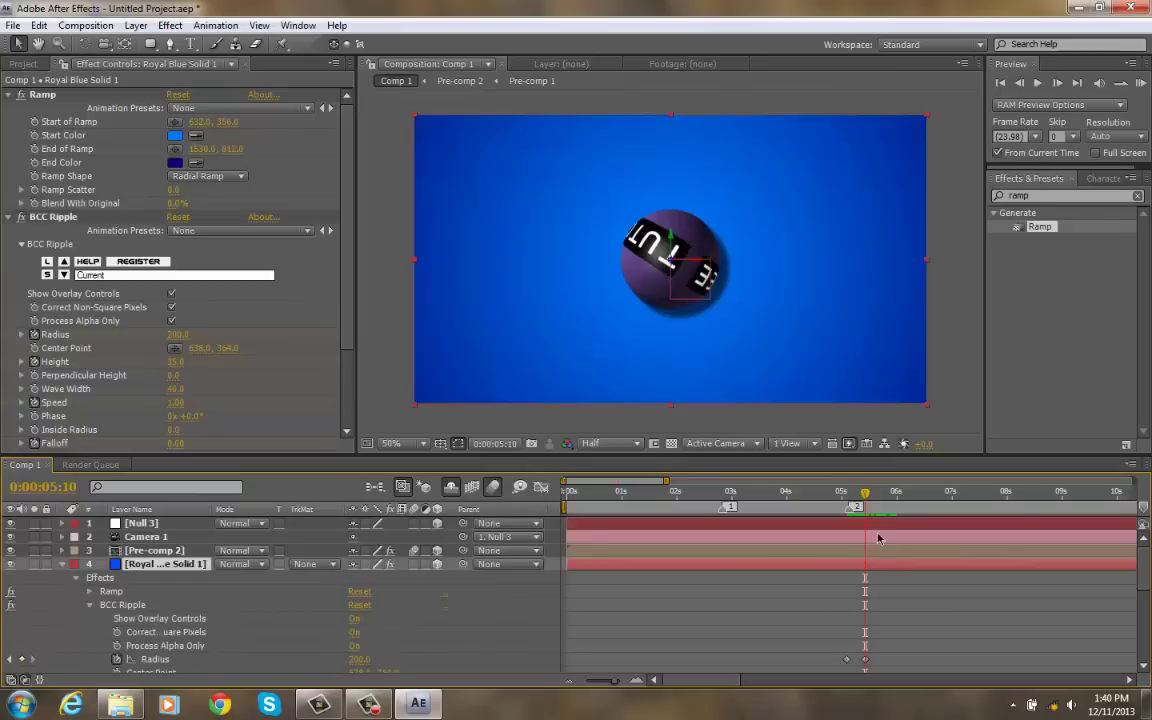
{"action": "left_click_drag", "start_coordinate": [863, 499], "coordinate": [847, 532]}
{"action": "scroll", "coordinate": [698, 614], "scroll_direction": "down", "scroll_amount": 3}
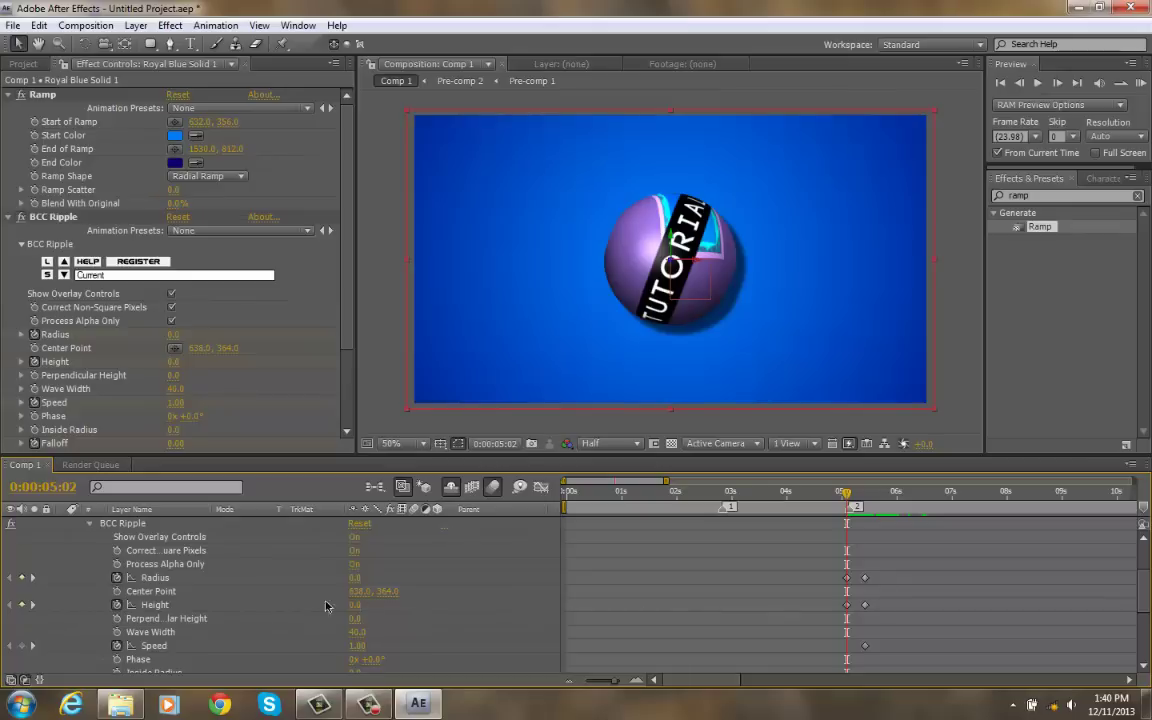
{"action": "left_click", "coordinate": [874, 493]}
{"action": "left_click_drag", "start_coordinate": [876, 500], "coordinate": [882, 500]}
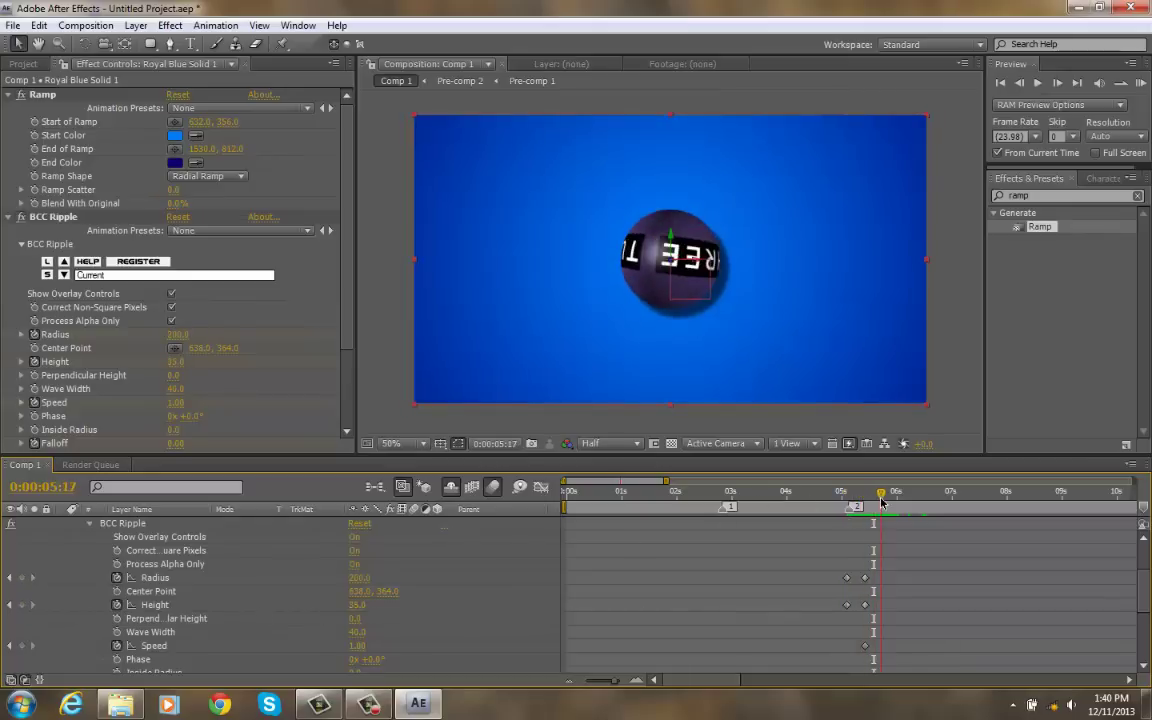
Step: Undo enabling Process Alpha Only and the zero-value Radius and Height keyframes, and move the ripple's Radius, Height and Speed keyframes to 0:00:05:10
{"action": "scroll", "coordinate": [852, 598], "scroll_direction": "down", "scroll_amount": 3}
{"action": "scroll", "coordinate": [853, 597], "scroll_direction": "up", "scroll_amount": 1}
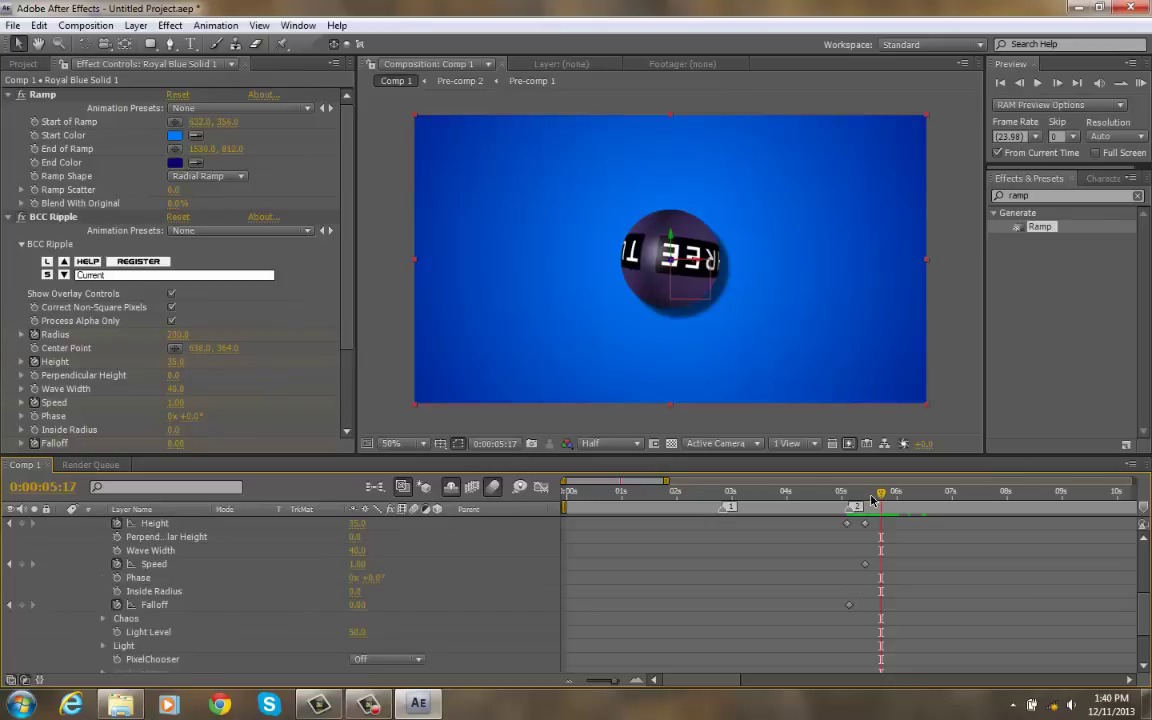
{"action": "left_click_drag", "start_coordinate": [880, 499], "coordinate": [848, 505]}
{"action": "left_click", "coordinate": [848, 524]}
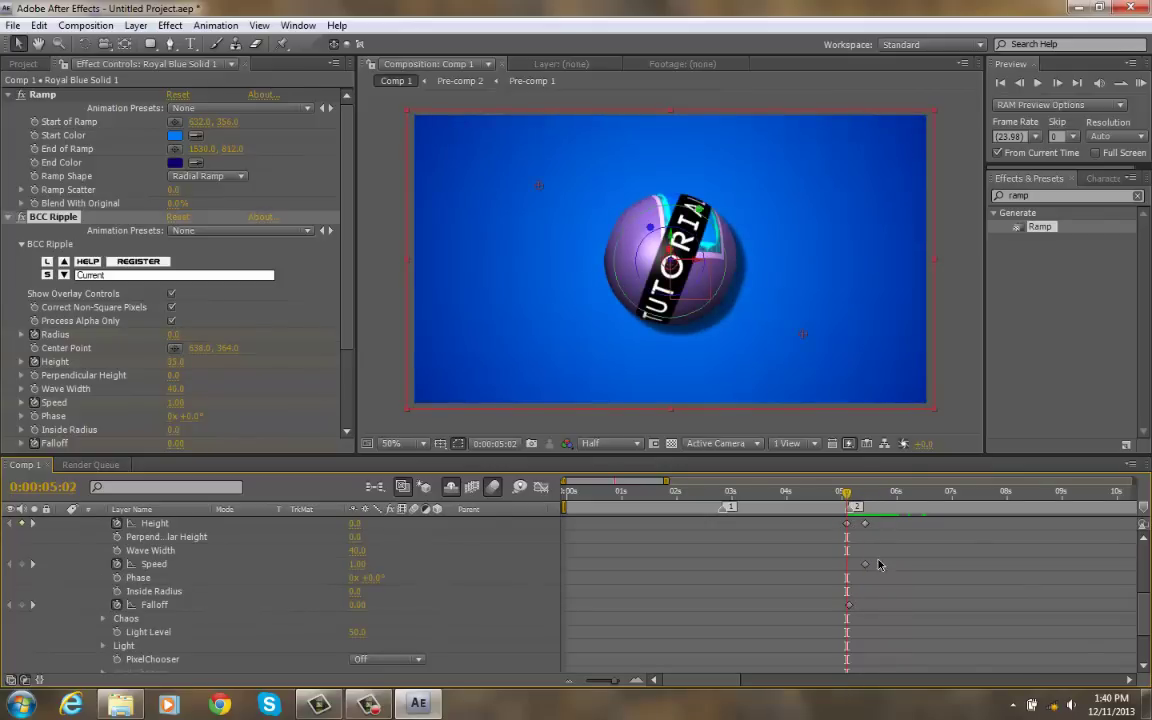
{"action": "scroll", "coordinate": [889, 568], "scroll_direction": "up", "scroll_amount": 3}
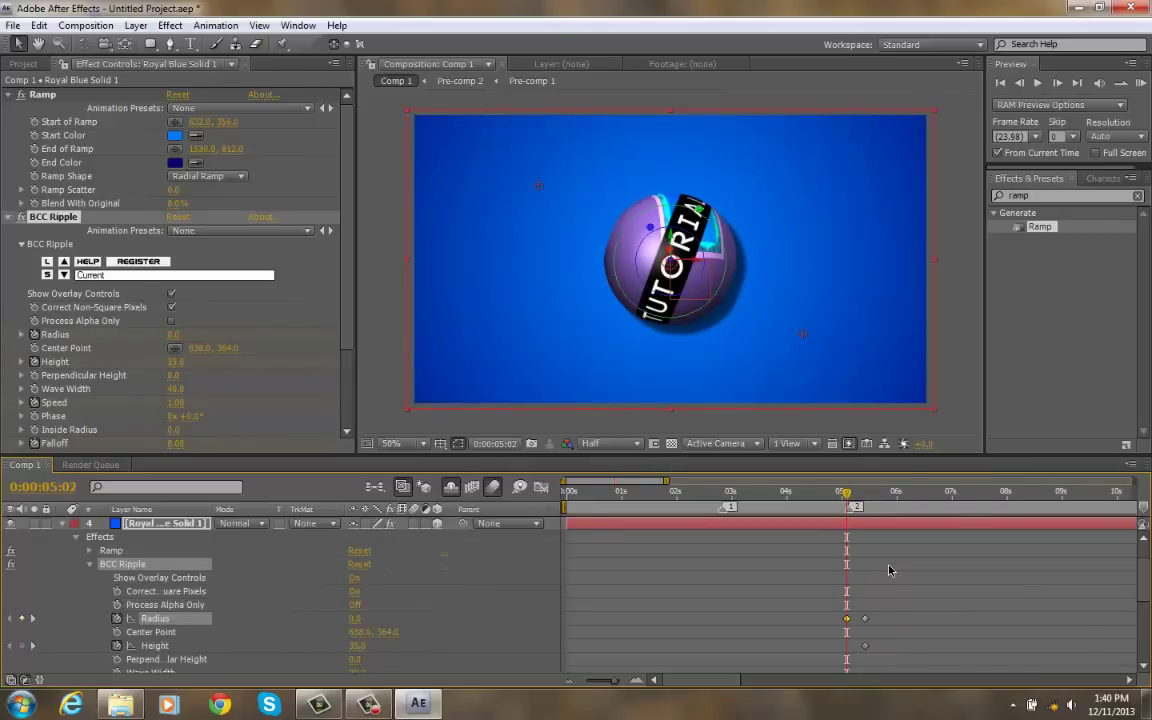
{"action": "key", "text": "k"}
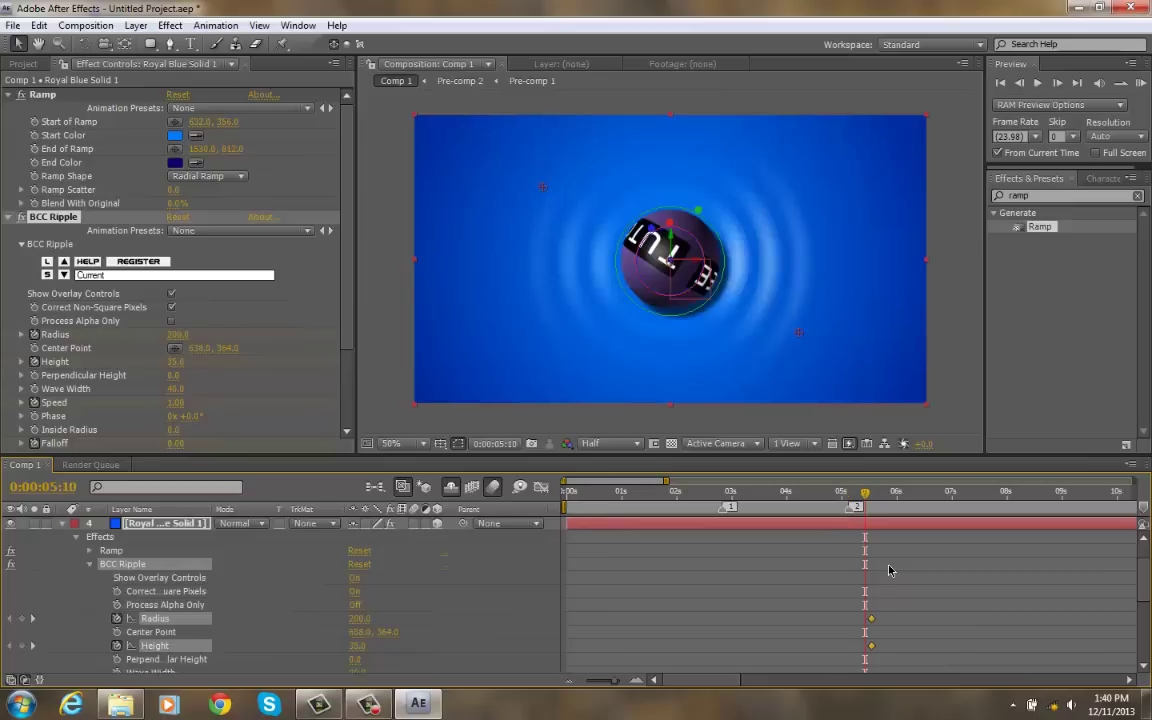
{"action": "scroll", "coordinate": [889, 574], "scroll_direction": "down", "scroll_amount": 1}
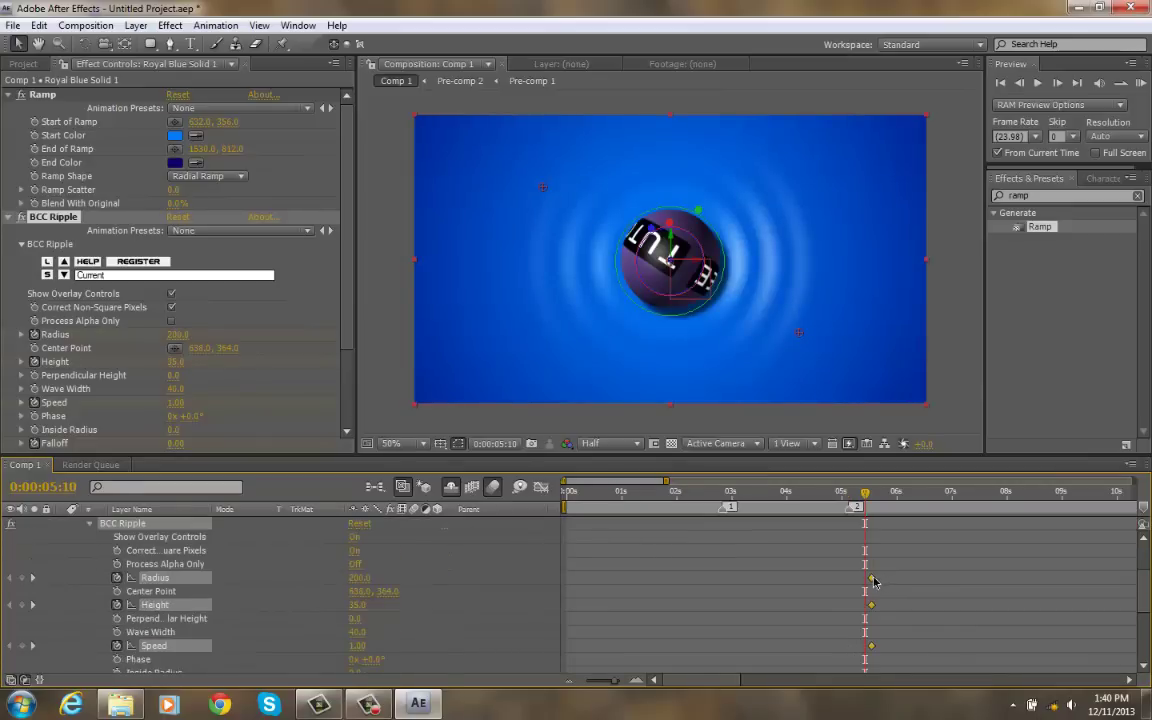
{"action": "left_click_drag", "start_coordinate": [873, 578], "coordinate": [868, 580]}
Step: At 0:00:05:06, set the BCC Ripple's Radius to 20, adding a keyframe before the one at 0:00:05:10
{"action": "left_click_drag", "start_coordinate": [866, 507], "coordinate": [857, 508]}
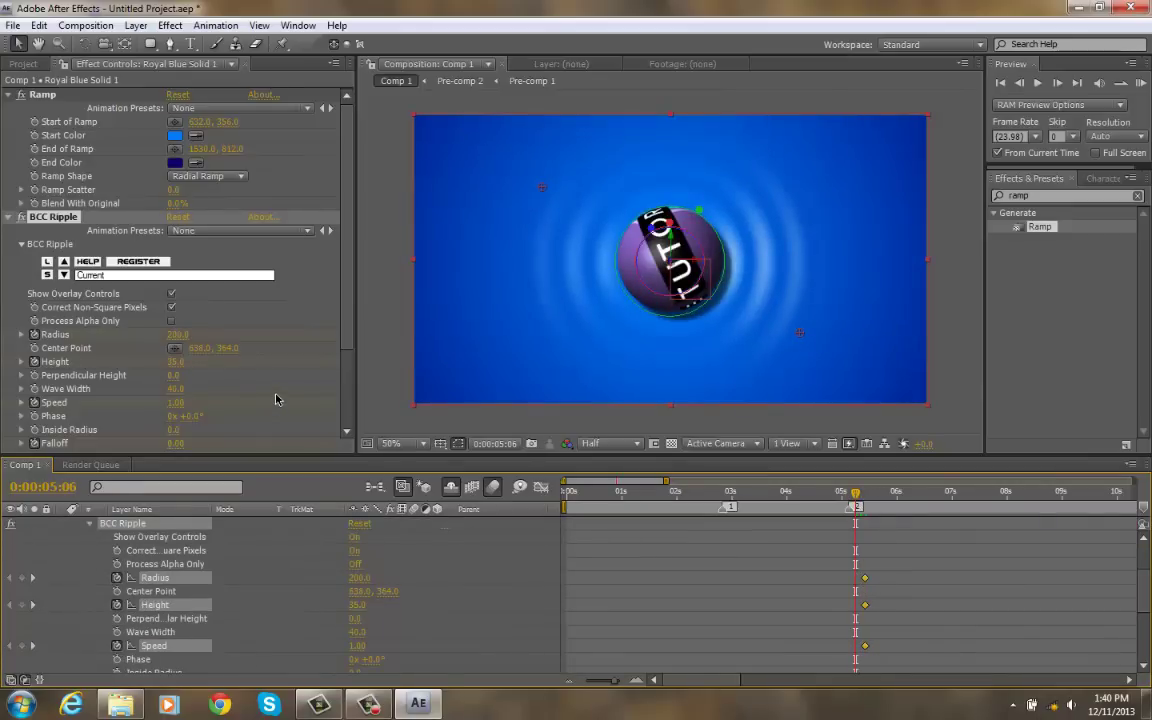
{"action": "scroll", "coordinate": [5, 345], "scroll_direction": "down", "scroll_amount": 3}
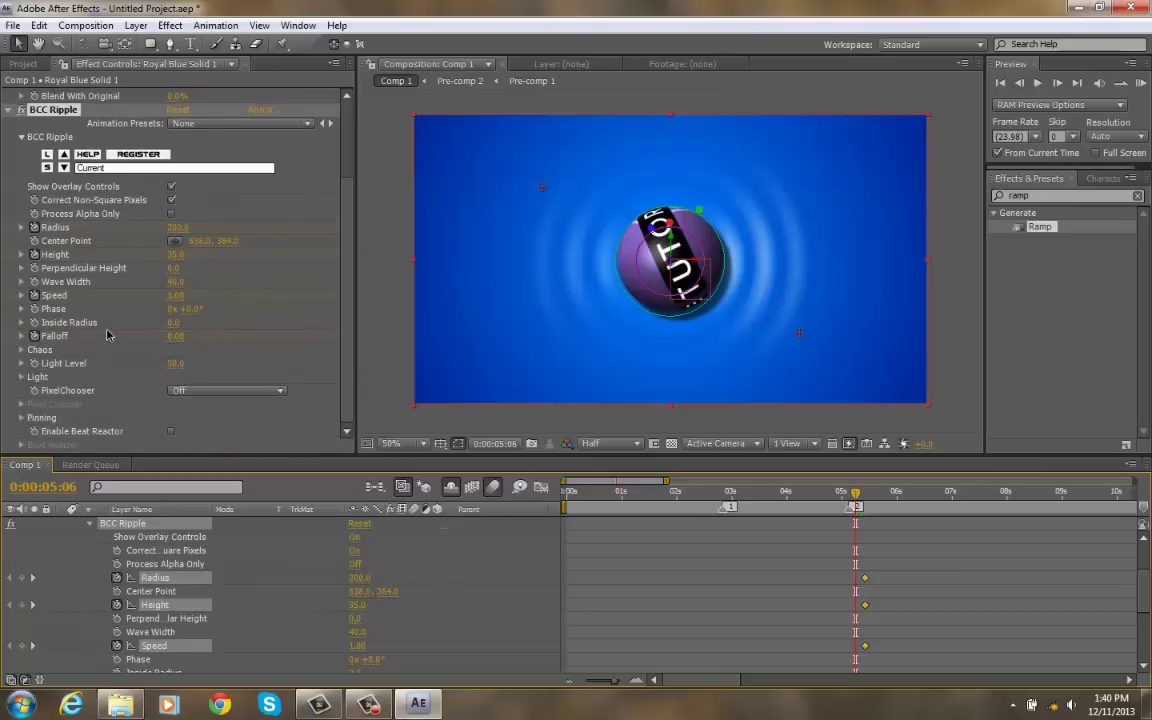
{"action": "left_click_drag", "start_coordinate": [184, 262], "coordinate": [140, 260]}
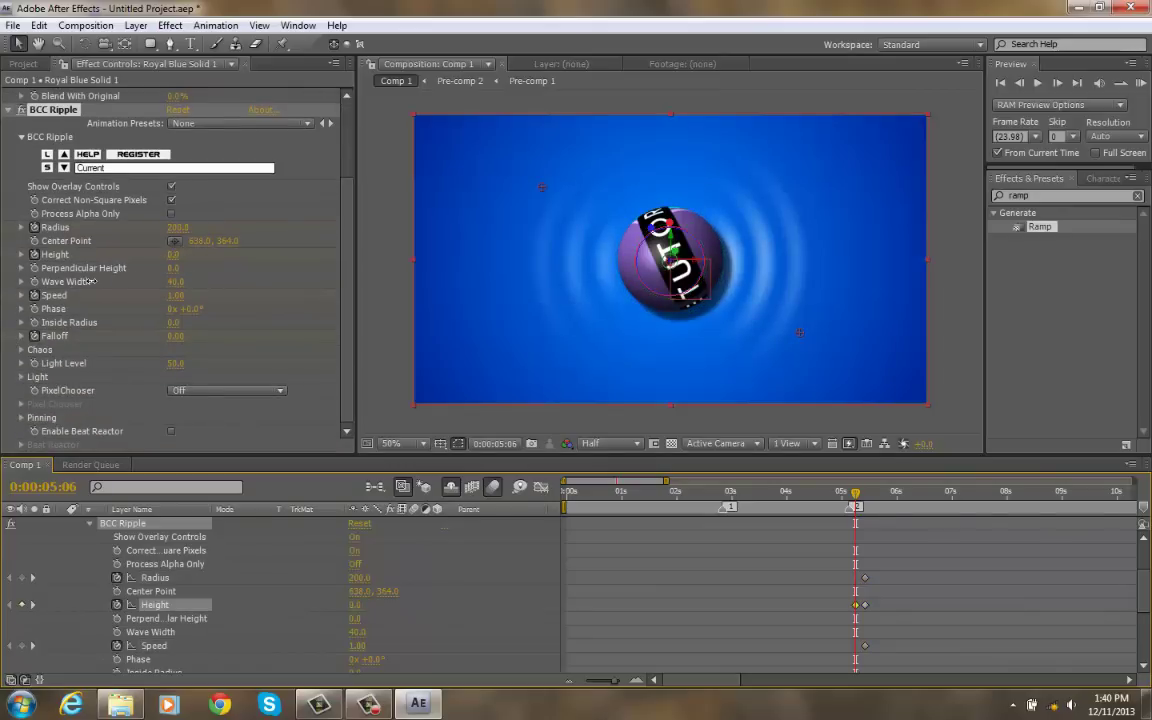
{"action": "key", "text": "ctrl+z"}
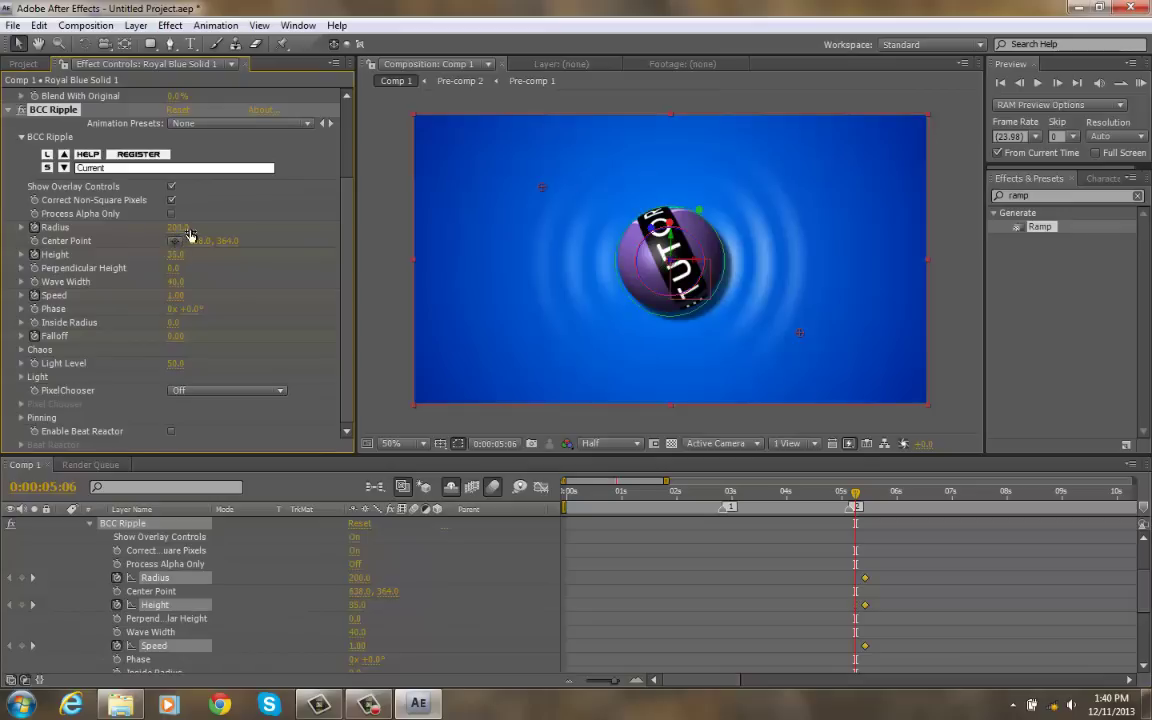
{"action": "left_click_drag", "start_coordinate": [185, 231], "coordinate": [70, 253]}
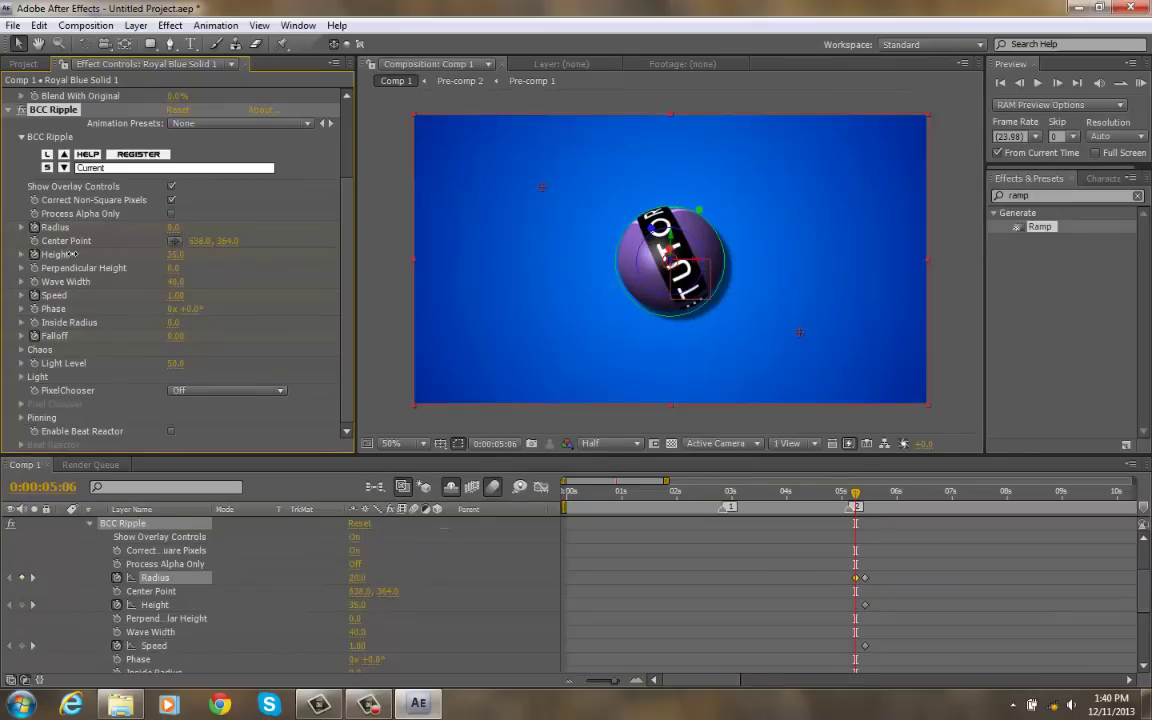
Step: Check the ripple around 0:00:05:11 and turn off keyframing for the BCC Ripple's Height
{"action": "left_click", "coordinate": [862, 494]}
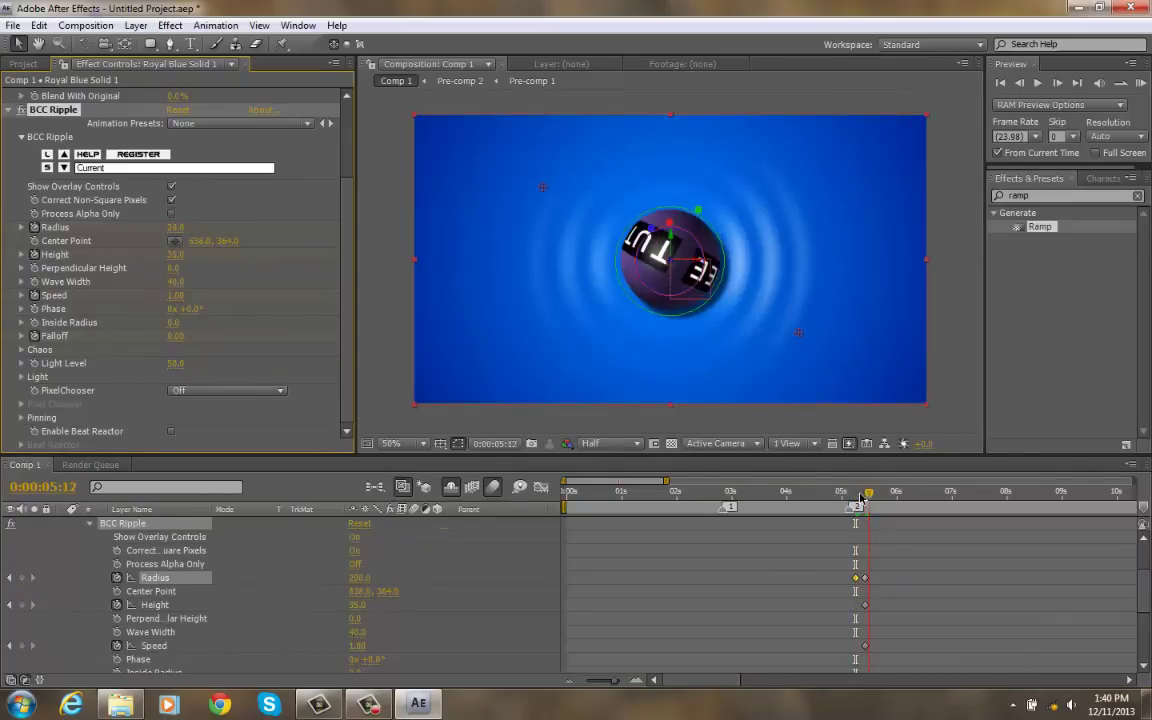
{"action": "left_click_drag", "start_coordinate": [860, 497], "coordinate": [867, 497]}
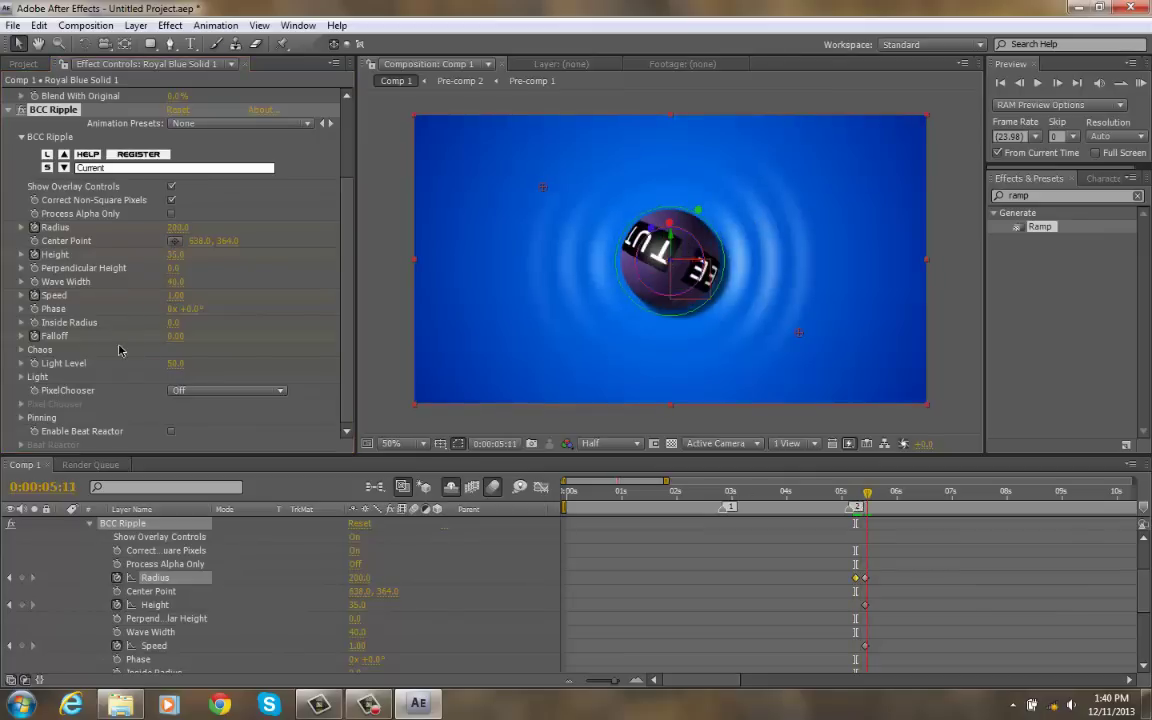
{"action": "left_click", "coordinate": [34, 256]}
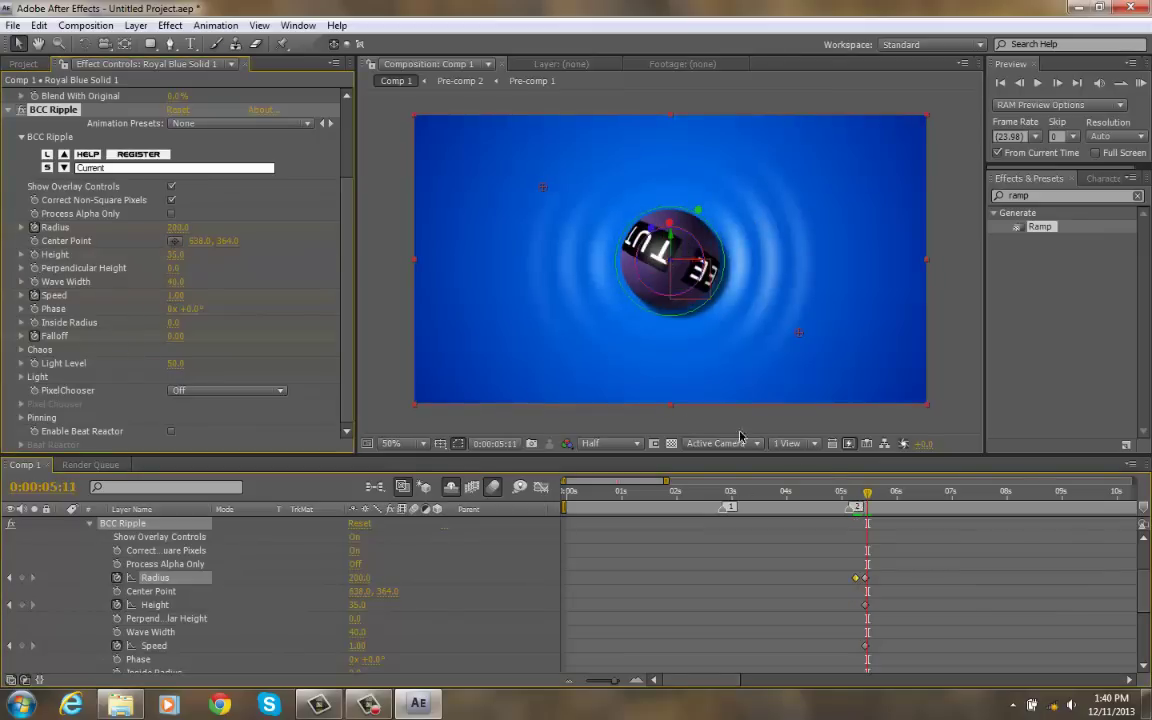
Step: At 0:00:05:10, set the BCC Ripple's Radius to 790, its Height to 8 and its Wave Width to 76
{"action": "left_click", "coordinate": [859, 495]}
{"action": "mouse_move", "coordinate": [861, 495]}
{"action": "left_mouse_down"}
{"action": "mouse_move", "coordinate": [880, 504]}
{"action": "mouse_move", "coordinate": [867, 505]}
{"action": "left_mouse_up"}
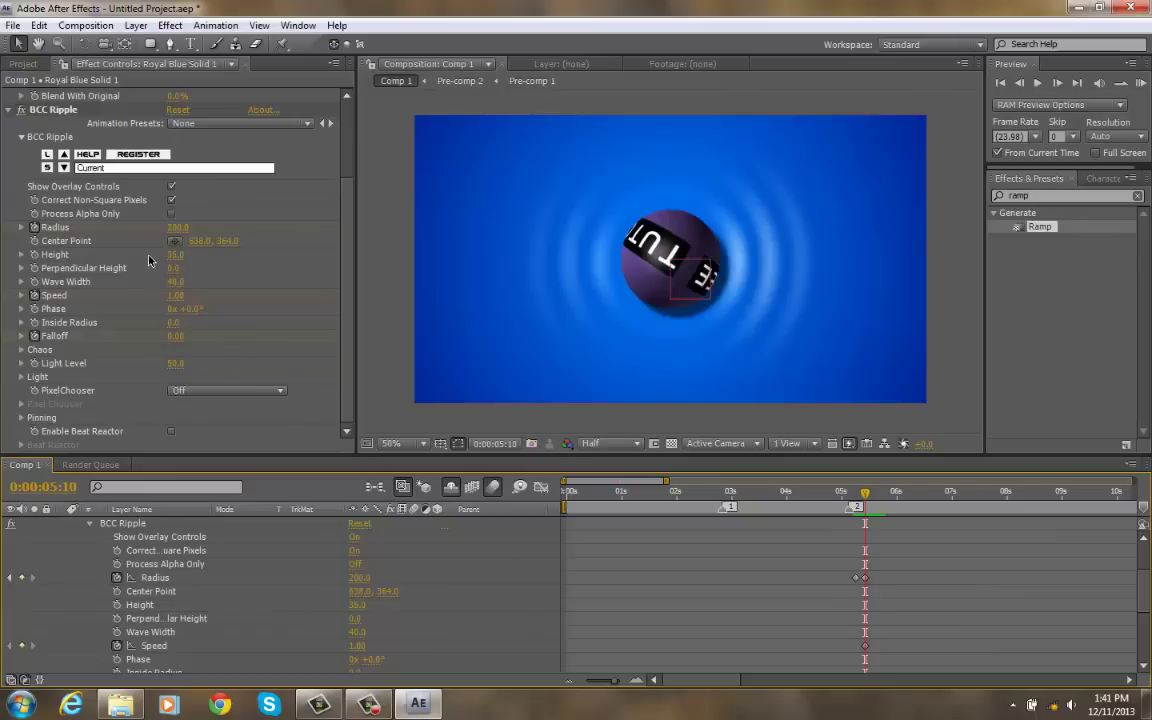
{"action": "left_click_drag", "start_coordinate": [177, 227], "coordinate": [263, 246]}
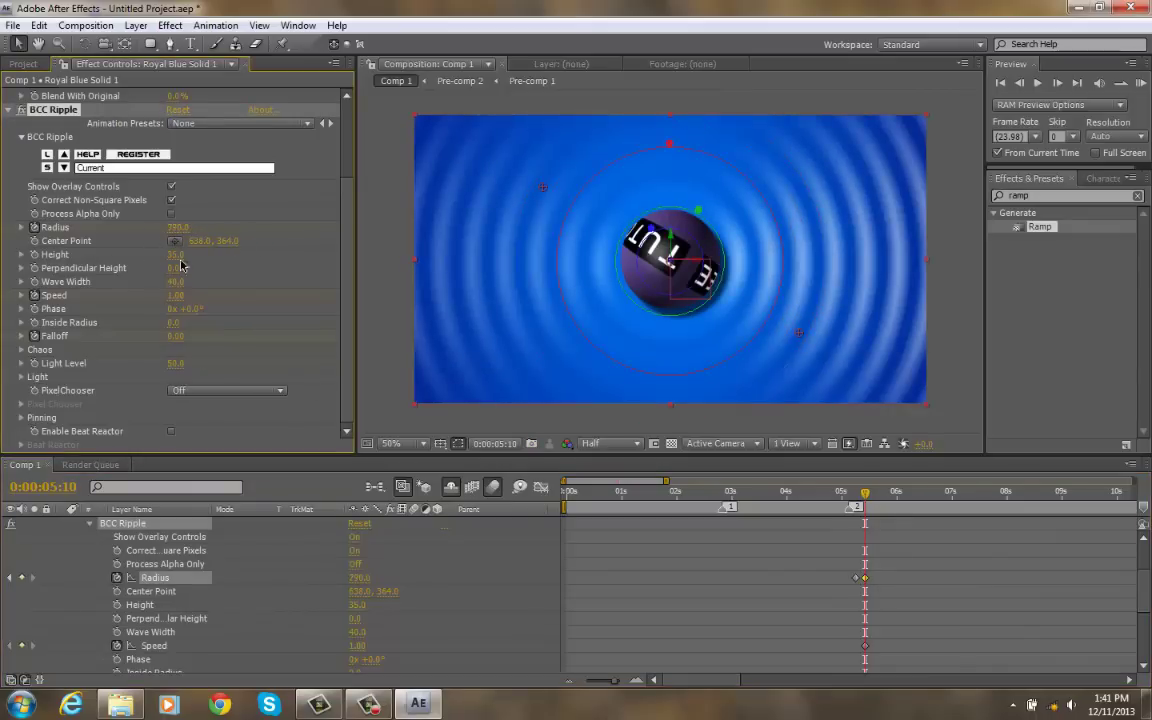
{"action": "left_click_drag", "start_coordinate": [173, 254], "coordinate": [158, 260]}
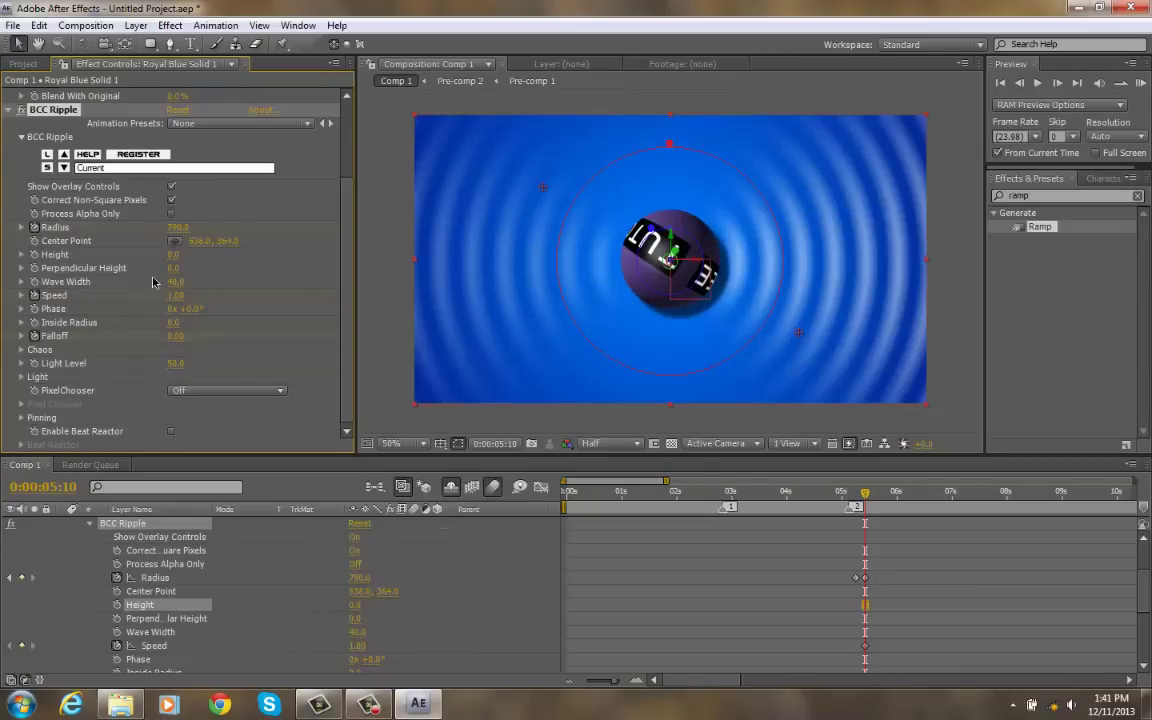
{"action": "mouse_move", "coordinate": [174, 282]}
{"action": "left_mouse_down"}
{"action": "mouse_move", "coordinate": [156, 287]}
{"action": "mouse_move", "coordinate": [200, 288]}
{"action": "mouse_move", "coordinate": [189, 263]}
{"action": "mouse_move", "coordinate": [182, 270]}
{"action": "left_mouse_up"}
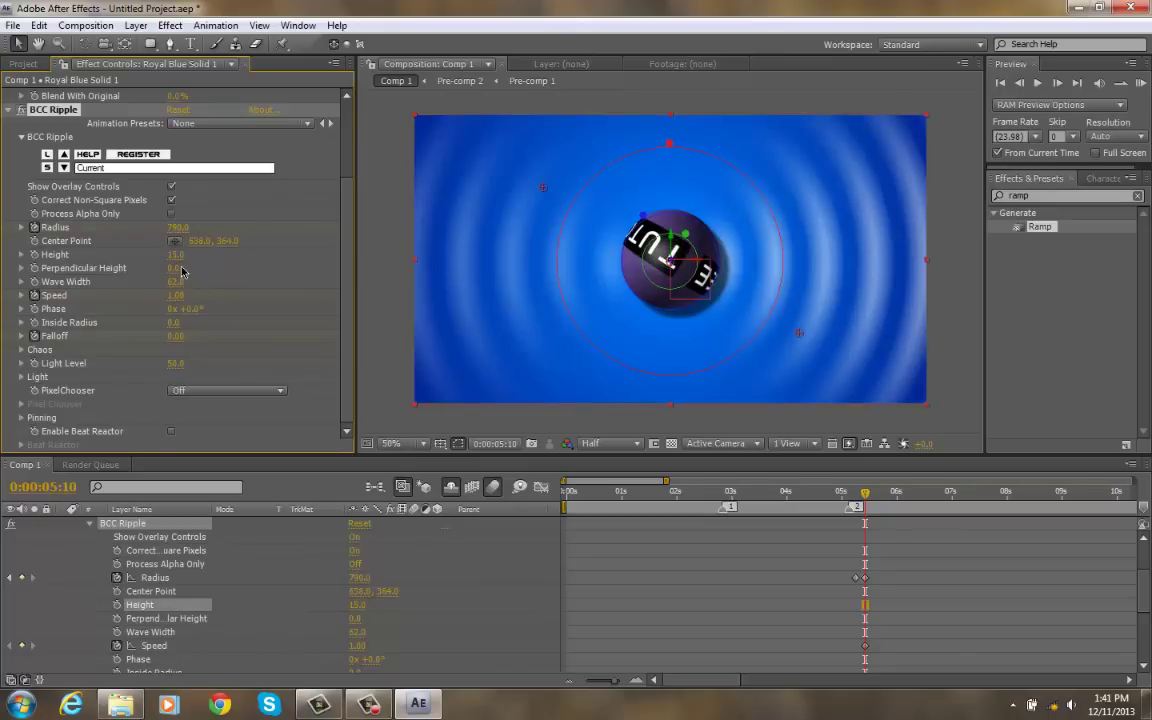
{"action": "left_click_drag", "start_coordinate": [186, 289], "coordinate": [170, 262]}
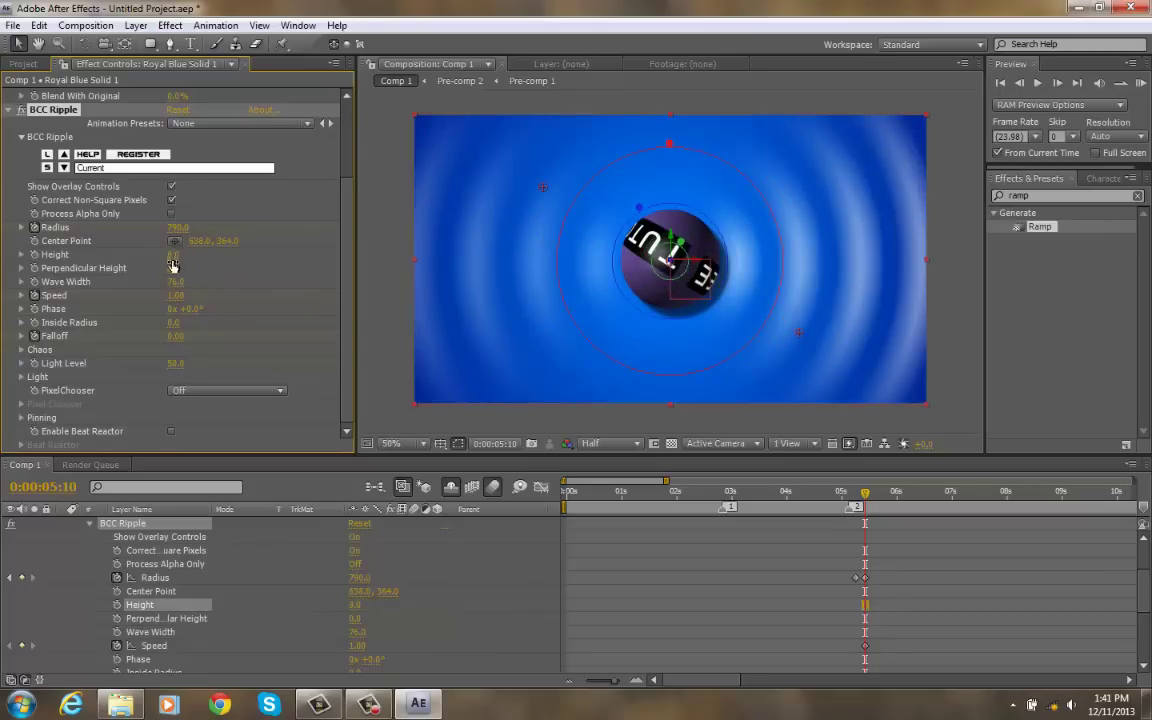
Step: Remove the keyframing from the BCC Ripple's Falloff and set its value to 1
{"action": "left_click_drag", "start_coordinate": [176, 336], "coordinate": [192, 341]}
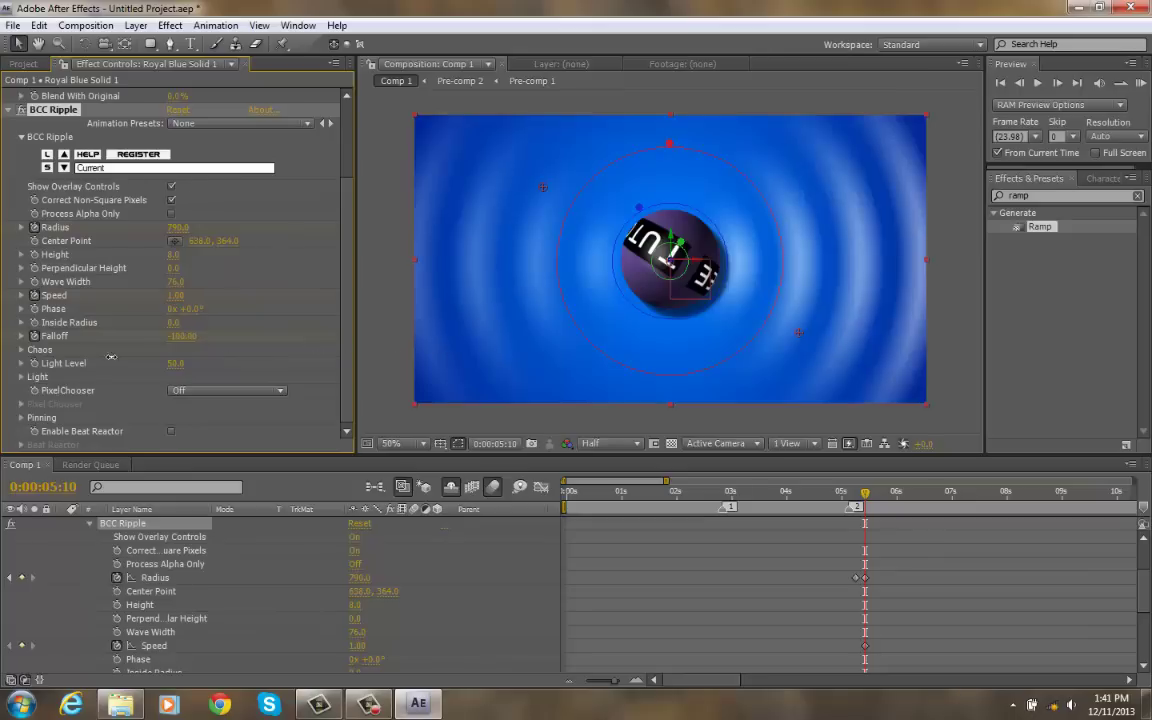
{"action": "left_click", "coordinate": [180, 336]}
{"action": "type", "text": "1"}
{"action": "key", "text": "Return"}
Step: At 0:00:06:04, set the BCC Ripple's Radius to 0
{"action": "left_click_drag", "start_coordinate": [866, 494], "coordinate": [907, 502]}
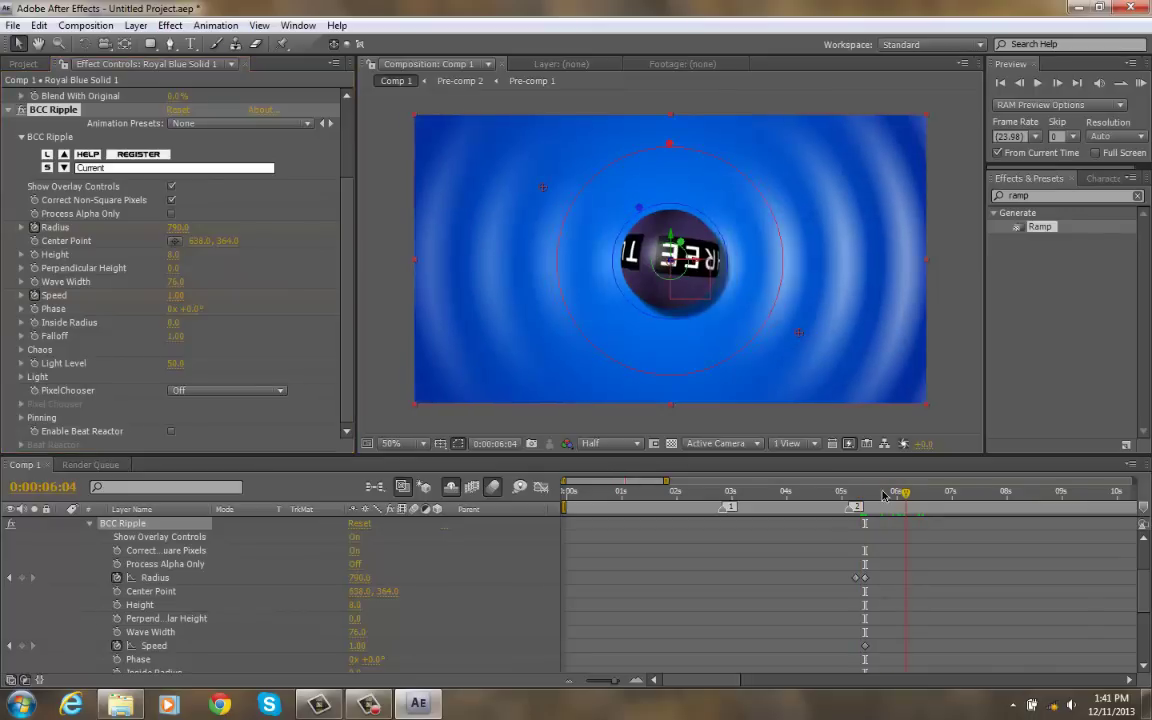
{"action": "left_click", "coordinate": [176, 228]}
{"action": "type", "text": "0"}
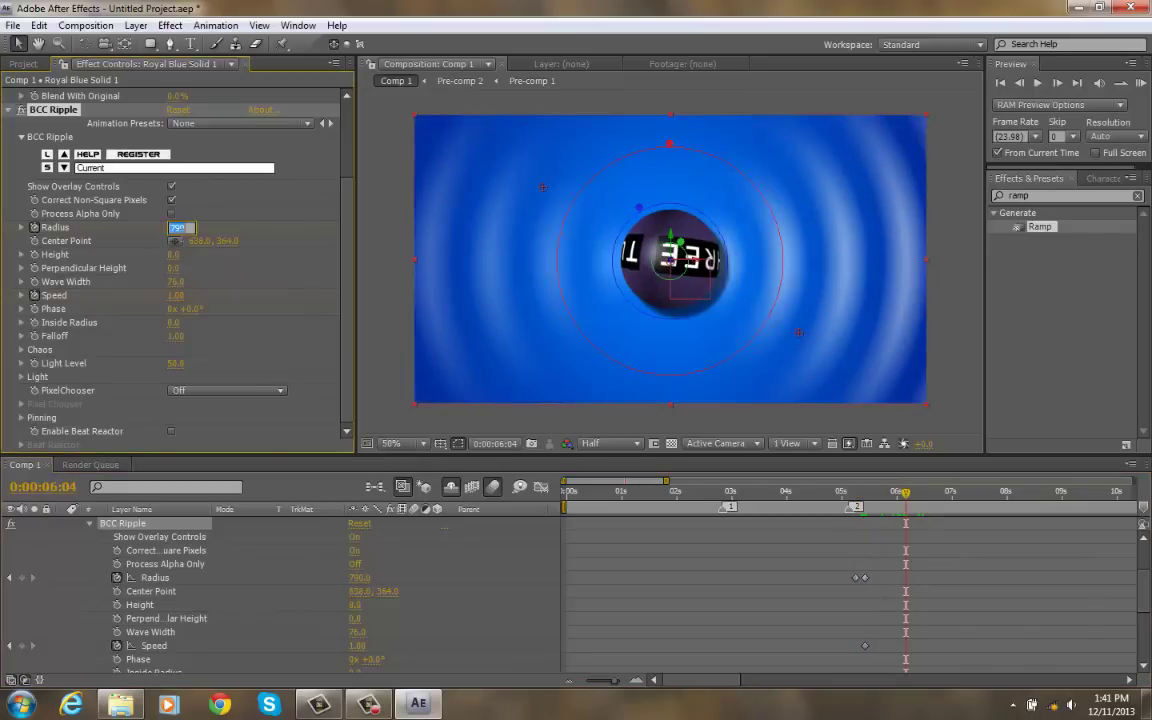
{"action": "key", "text": "Return"}
Step: Preview the ripple from 0:00:05:00 and move its first Radius keyframe to 0:00:05:09
{"action": "left_click_drag", "start_coordinate": [905, 494], "coordinate": [841, 494]}
{"action": "left_click", "coordinate": [1141, 83]}
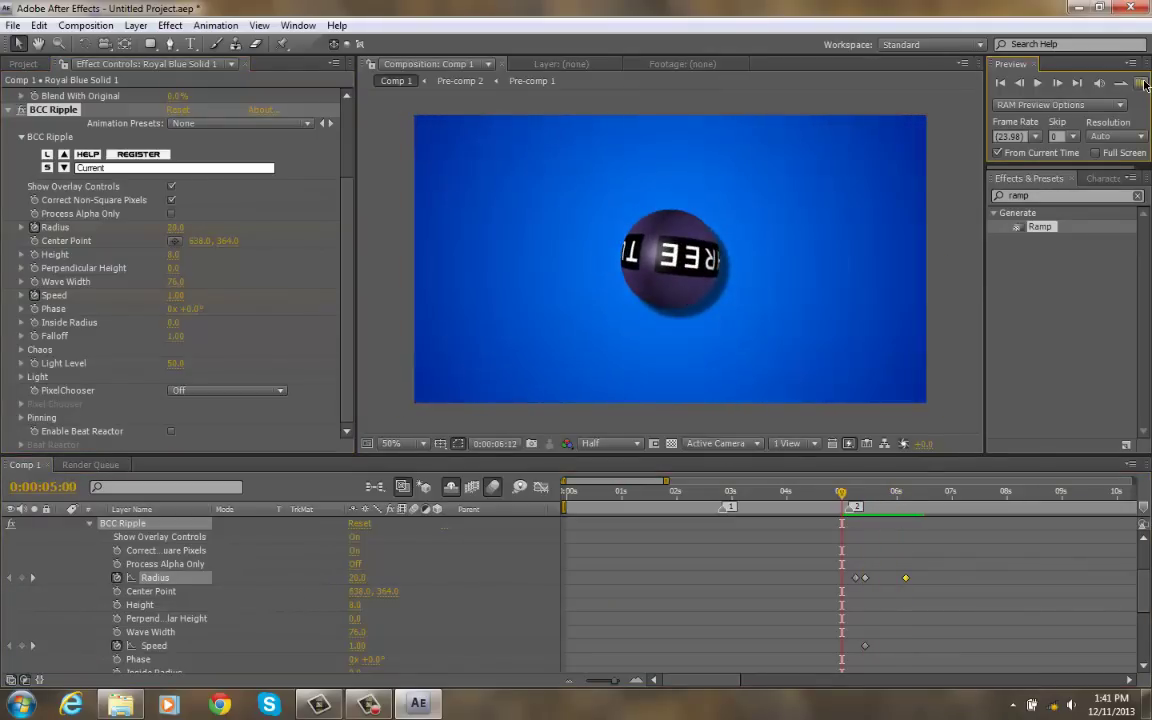
{"action": "left_click", "coordinate": [864, 500]}
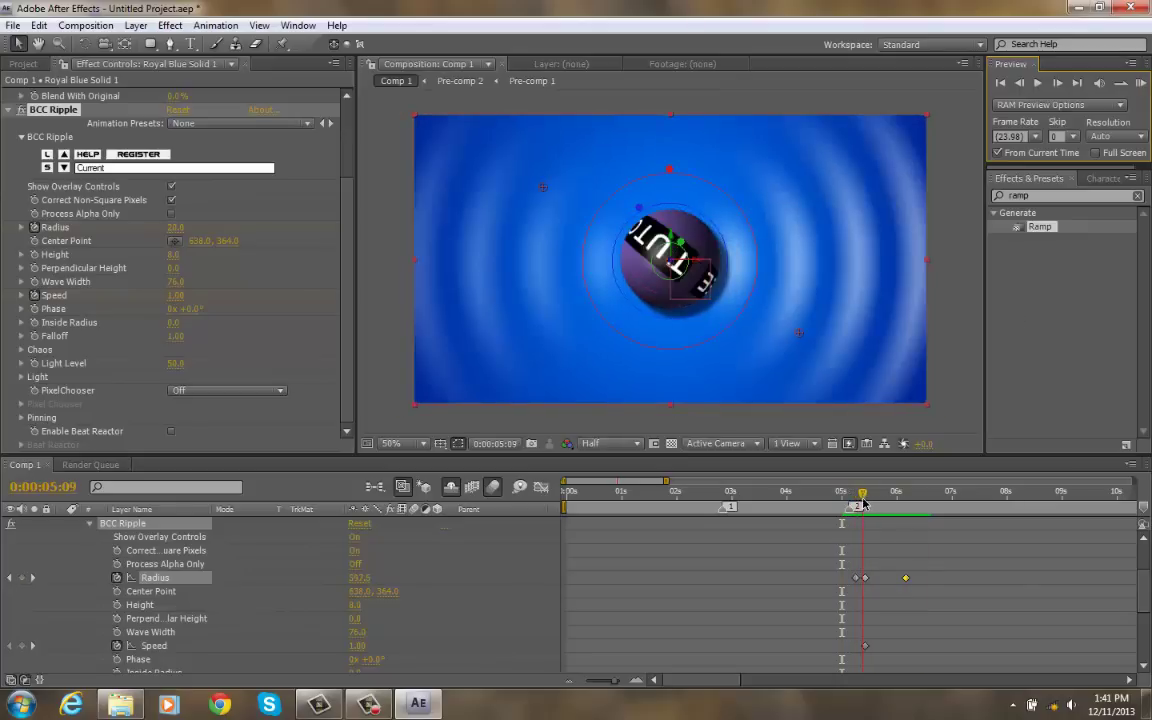
{"action": "left_click_drag", "start_coordinate": [864, 500], "coordinate": [866, 500]}
{"action": "left_click", "coordinate": [857, 582]}
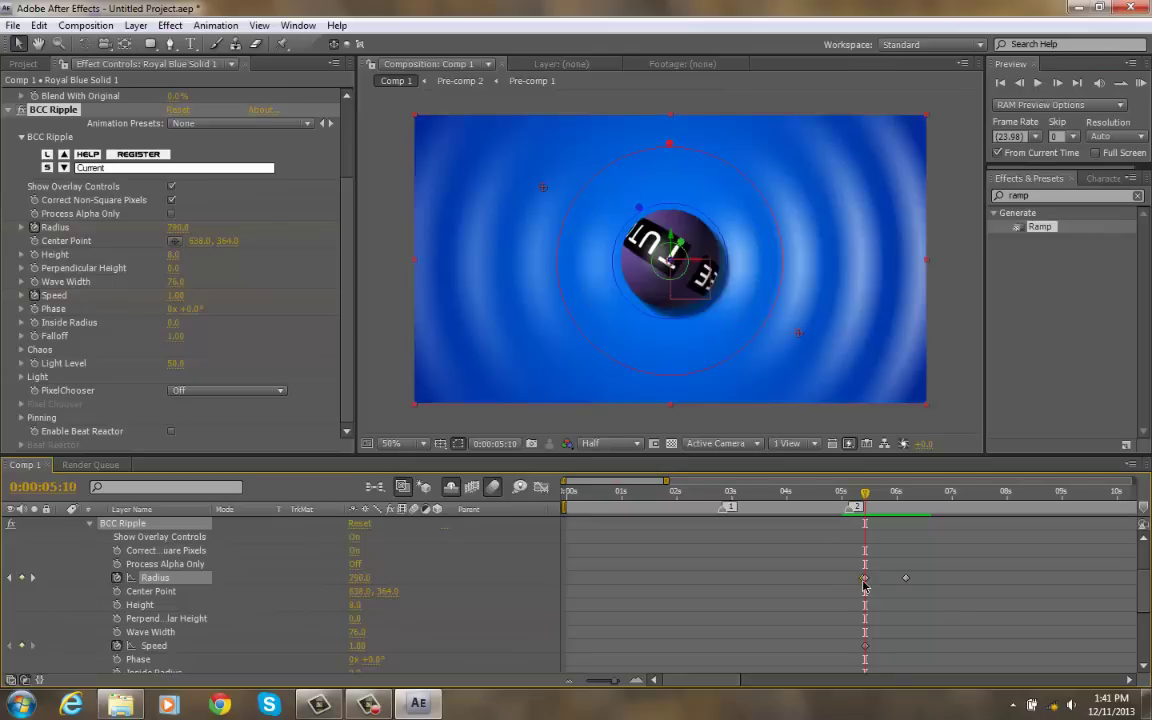
{"action": "left_click", "coordinate": [864, 518]}
Step: After previewing from 0:00:05:01, move the 790 Radius keyframe to 0:00:05:17 and set the Radius to about 176 at 0:00:05:10
{"action": "left_click_drag", "start_coordinate": [864, 496], "coordinate": [844, 496]}
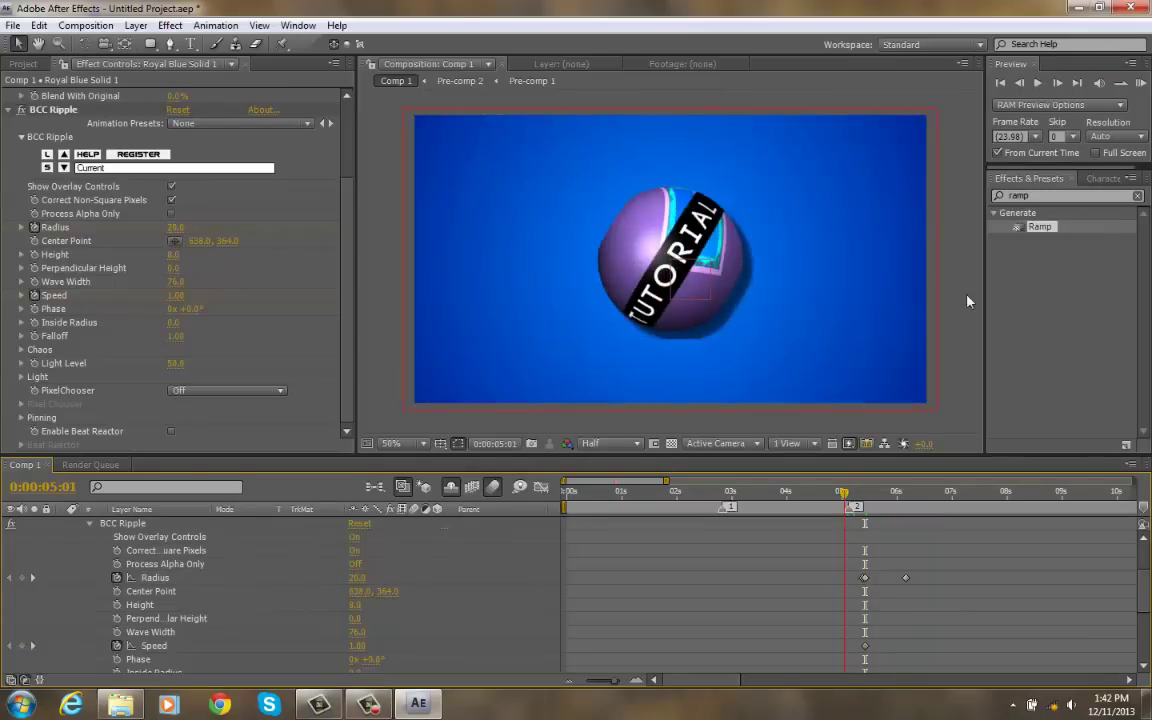
{"action": "left_click", "coordinate": [1141, 83]}
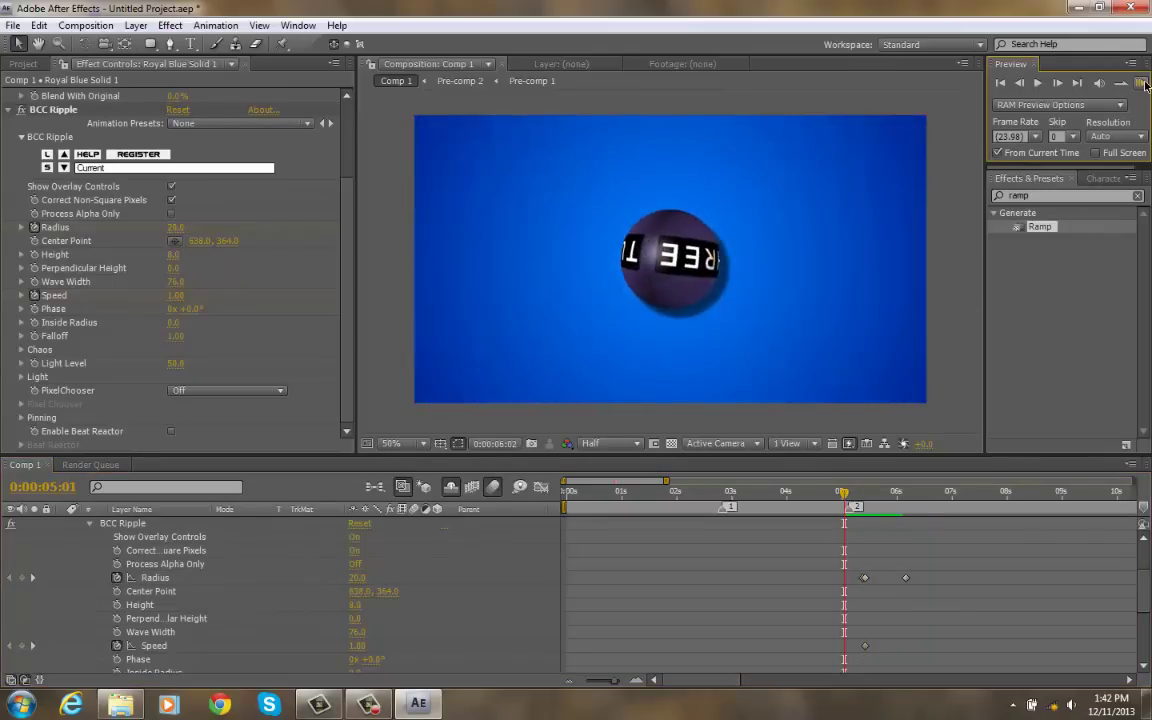
{"action": "left_click", "coordinate": [866, 505]}
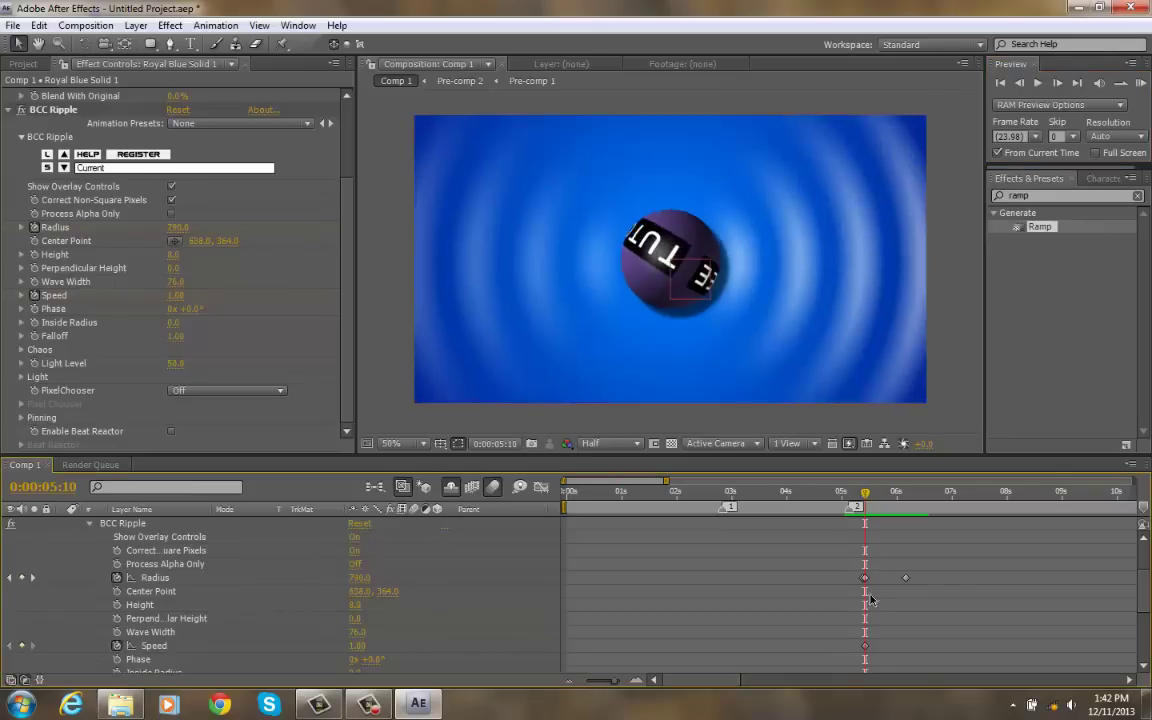
{"action": "left_click_drag", "start_coordinate": [865, 578], "coordinate": [881, 580]}
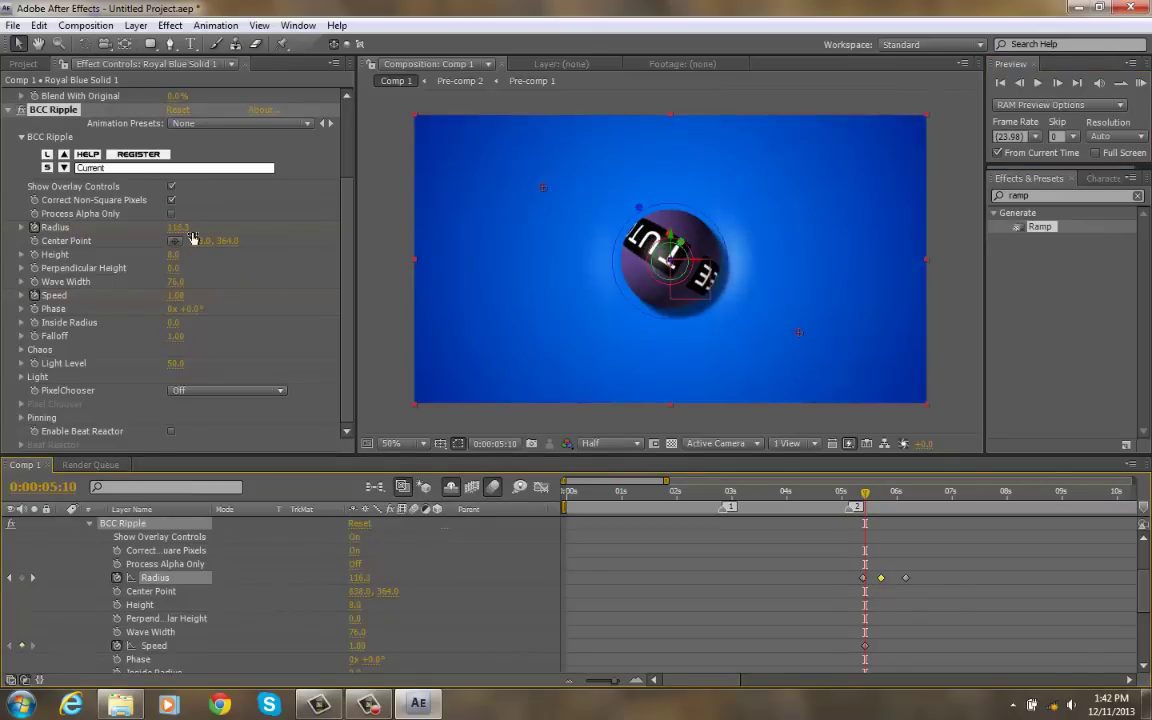
{"action": "left_click_drag", "start_coordinate": [186, 231], "coordinate": [198, 234]}
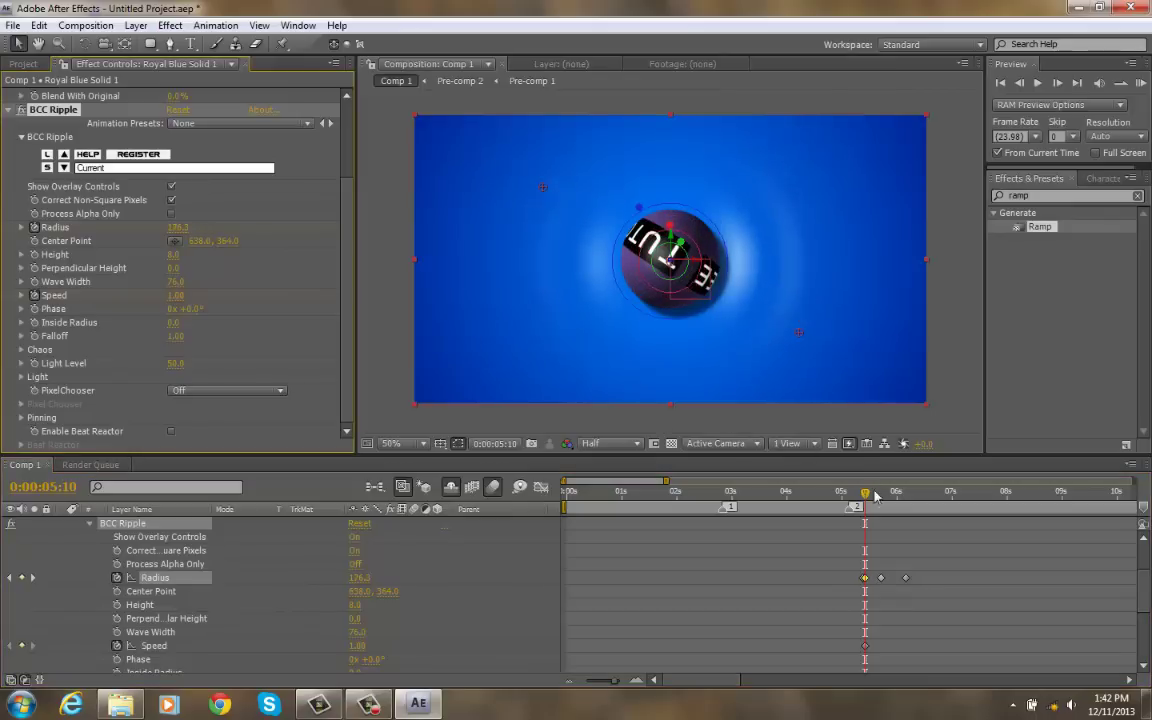
Step: Preview the ripple from 0:00:05:05 and move the last Radius keyframe earlier to about 0:00:06:01
{"action": "left_click_drag", "start_coordinate": [860, 490], "coordinate": [853, 491]}
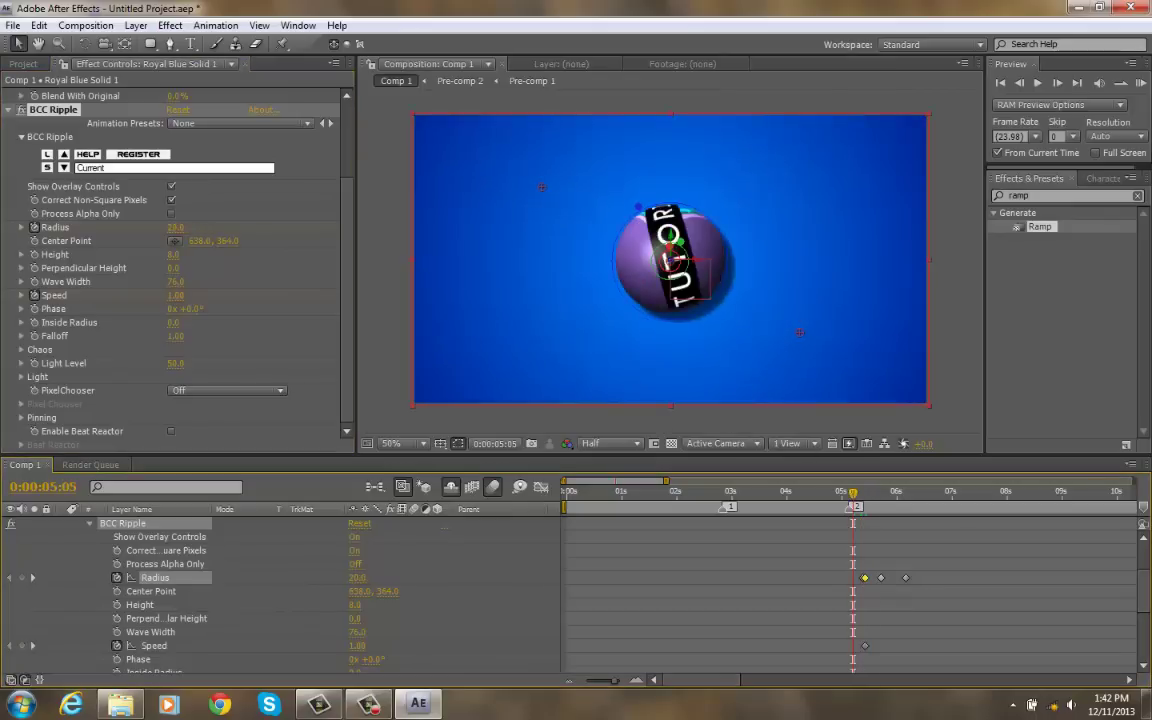
{"action": "left_click", "coordinate": [1140, 83]}
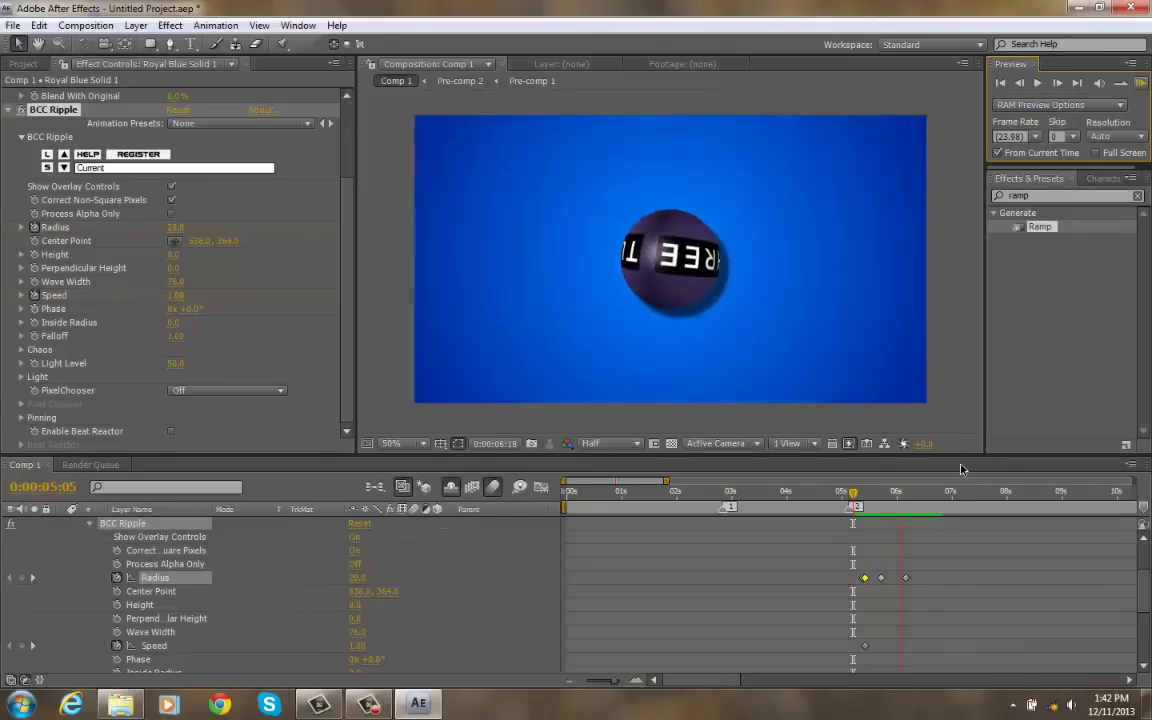
{"action": "left_click", "coordinate": [902, 546]}
{"action": "left_click_drag", "start_coordinate": [866, 492], "coordinate": [888, 510]}
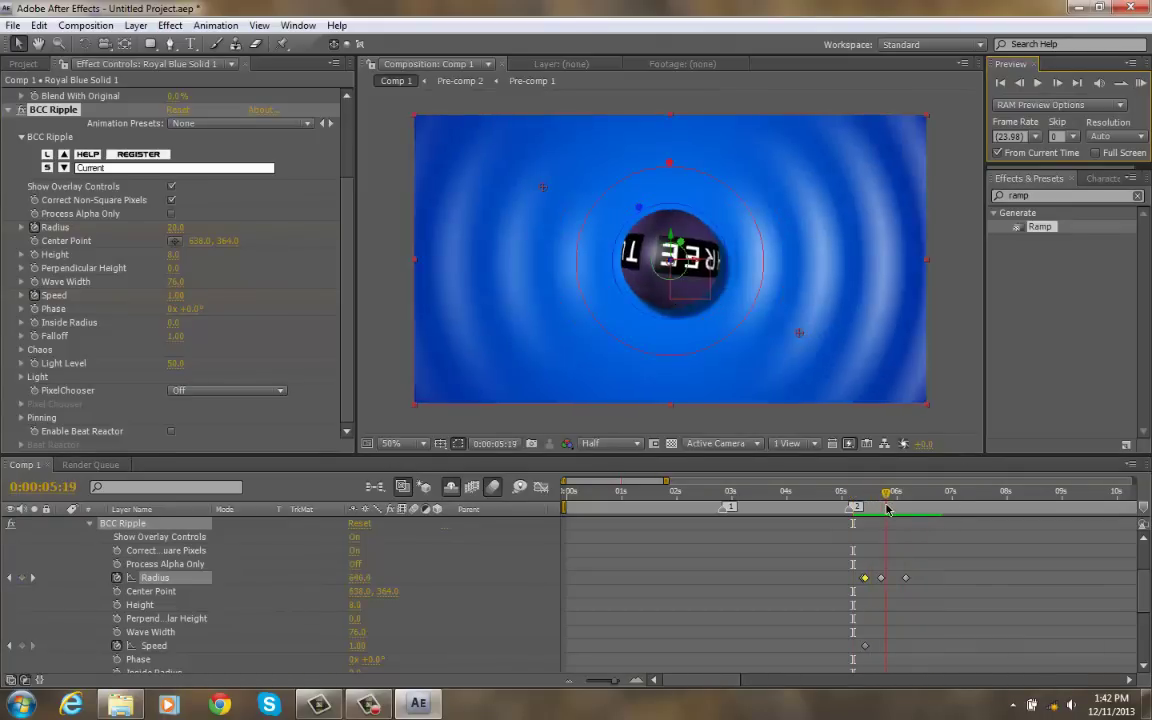
{"action": "left_click", "coordinate": [903, 578]}
{"action": "key", "text": "Delete"}
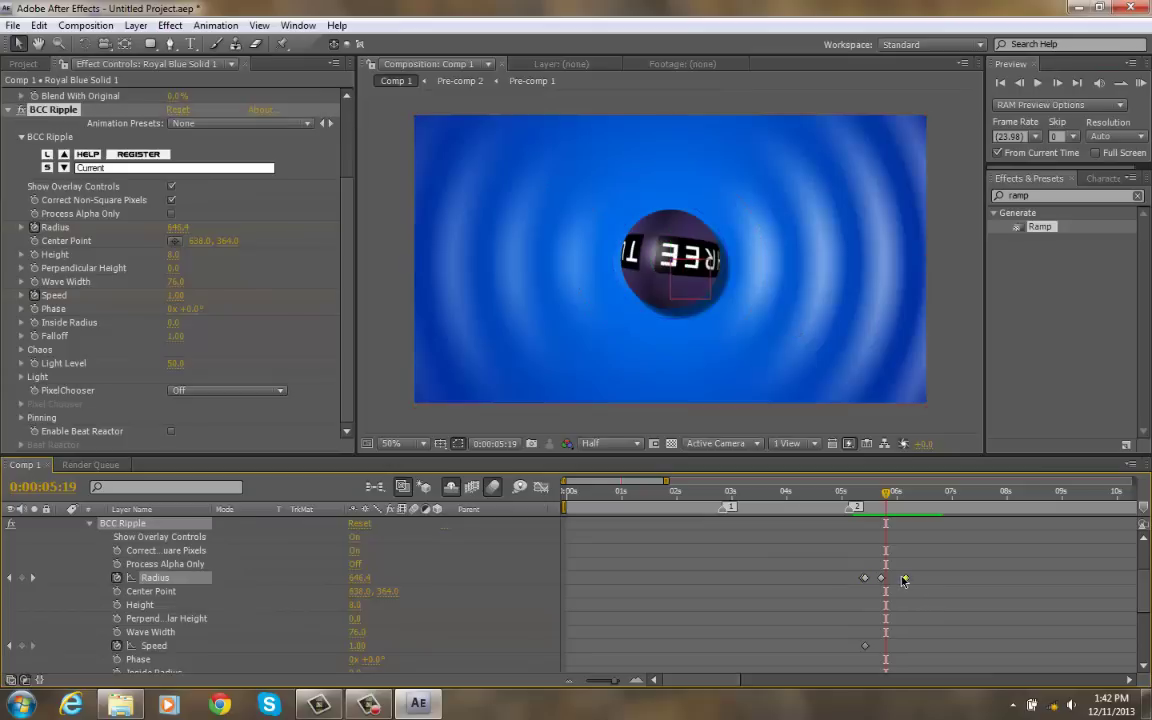
{"action": "left_click", "coordinate": [833, 540]}
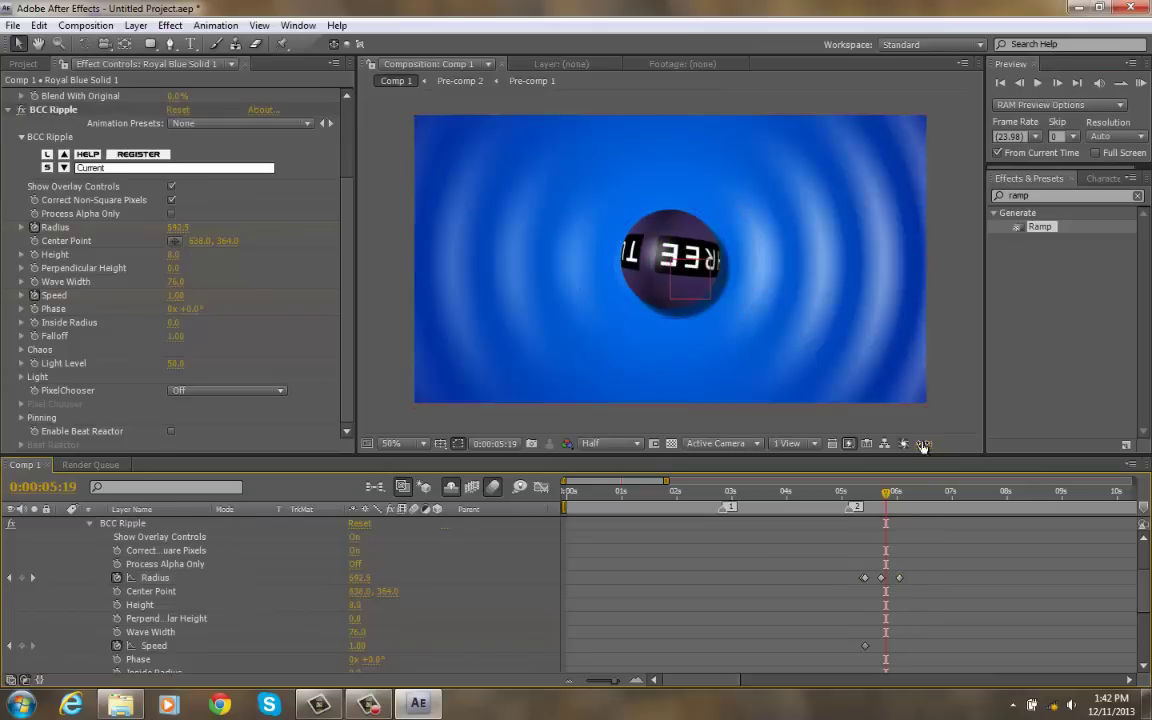
{"action": "scroll", "coordinate": [173, 346], "scroll_direction": "up", "scroll_amount": 2}
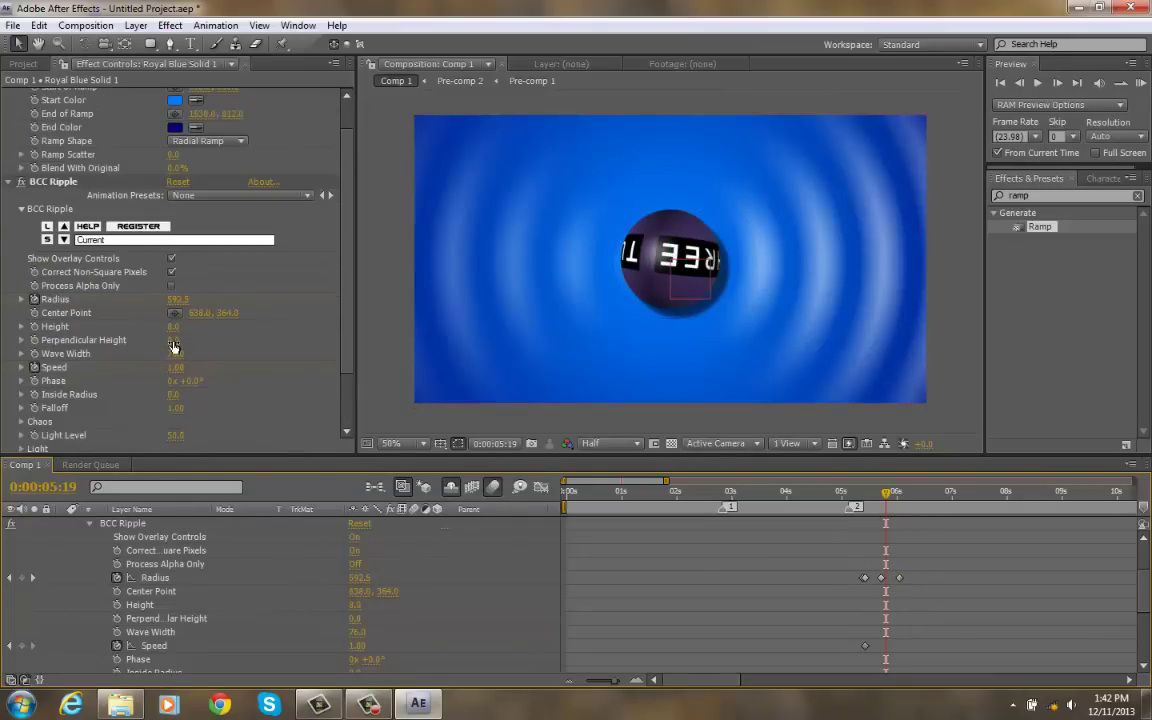
Step: Lower the BCC Ripple's Light Level to about 10
{"action": "scroll", "coordinate": [173, 346], "scroll_direction": "down", "scroll_amount": 2}
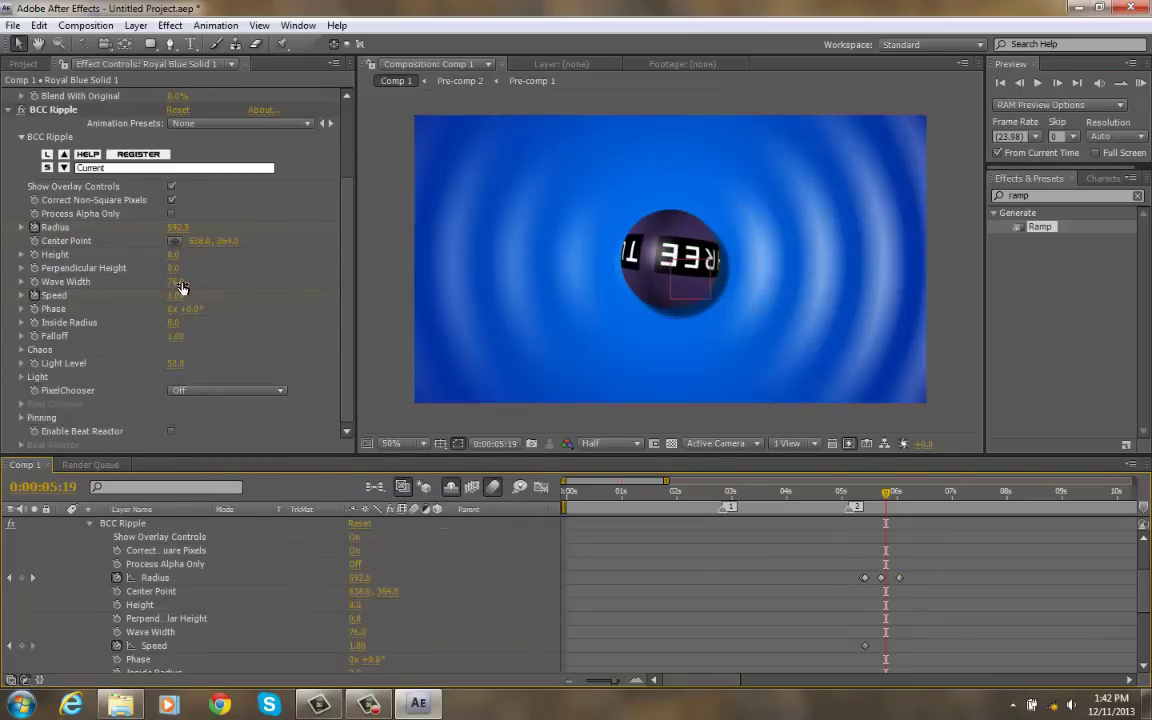
{"action": "left_click_drag", "start_coordinate": [178, 256], "coordinate": [131, 260]}
{"action": "left_click_drag", "start_coordinate": [886, 259], "coordinate": [12, 309]}
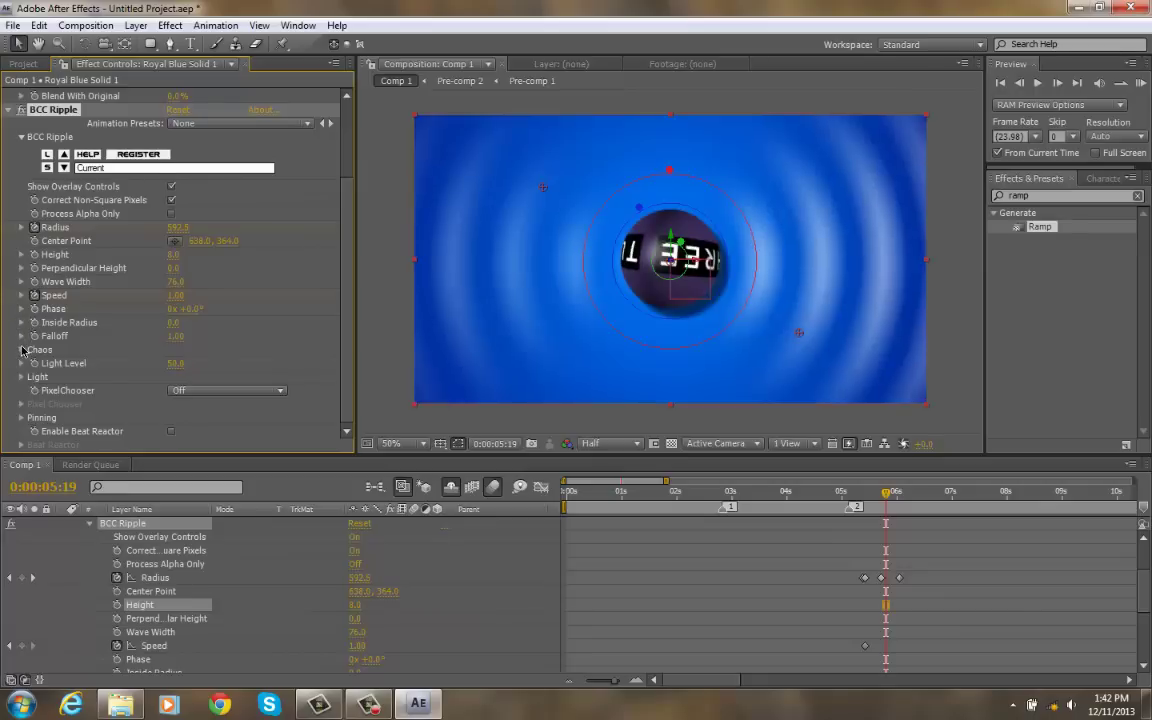
{"action": "left_click", "coordinate": [22, 349]}
{"action": "left_click", "coordinate": [26, 348]}
{"action": "left_click", "coordinate": [21, 366]}
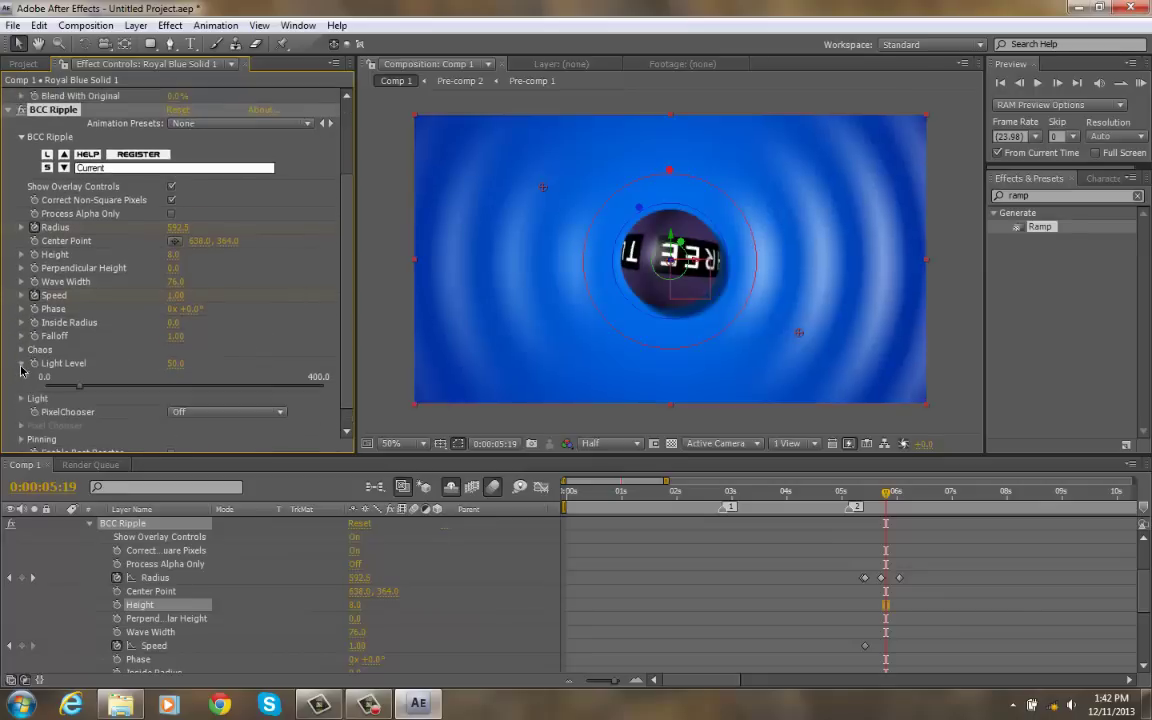
{"action": "left_click_drag", "start_coordinate": [79, 390], "coordinate": [52, 390]}
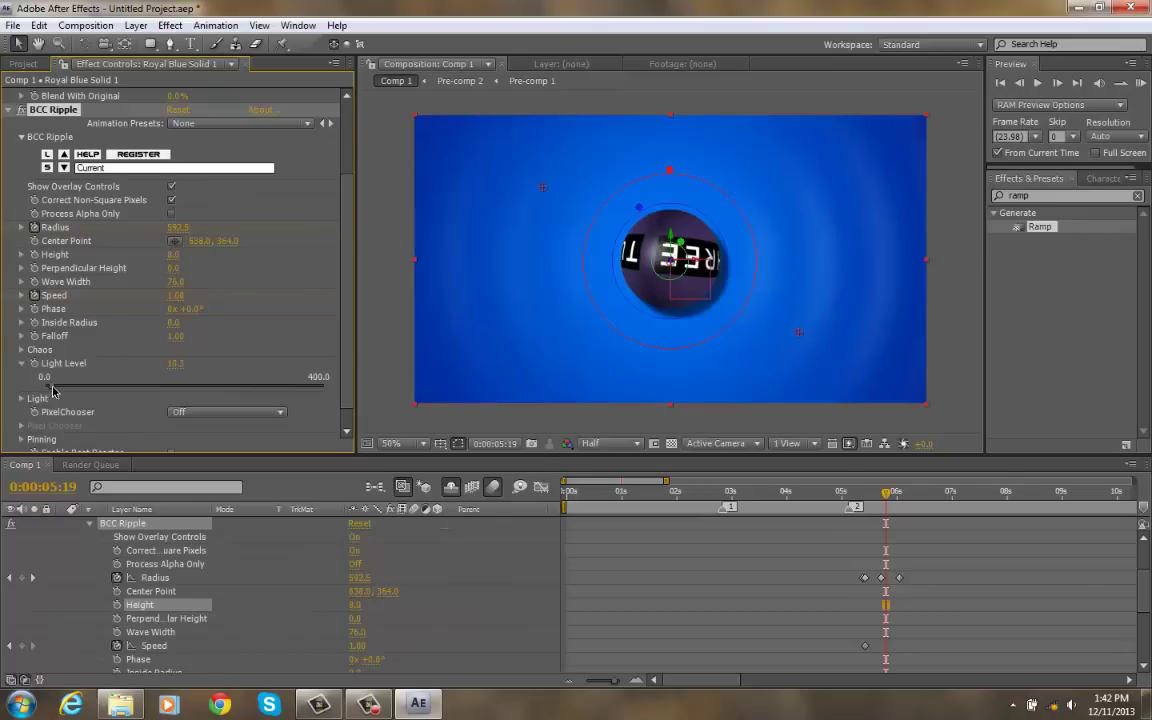
Step: Preview the softened ripple from 0:00:05:10 and again from 0:00:04:18
{"action": "key", "text": "j"}
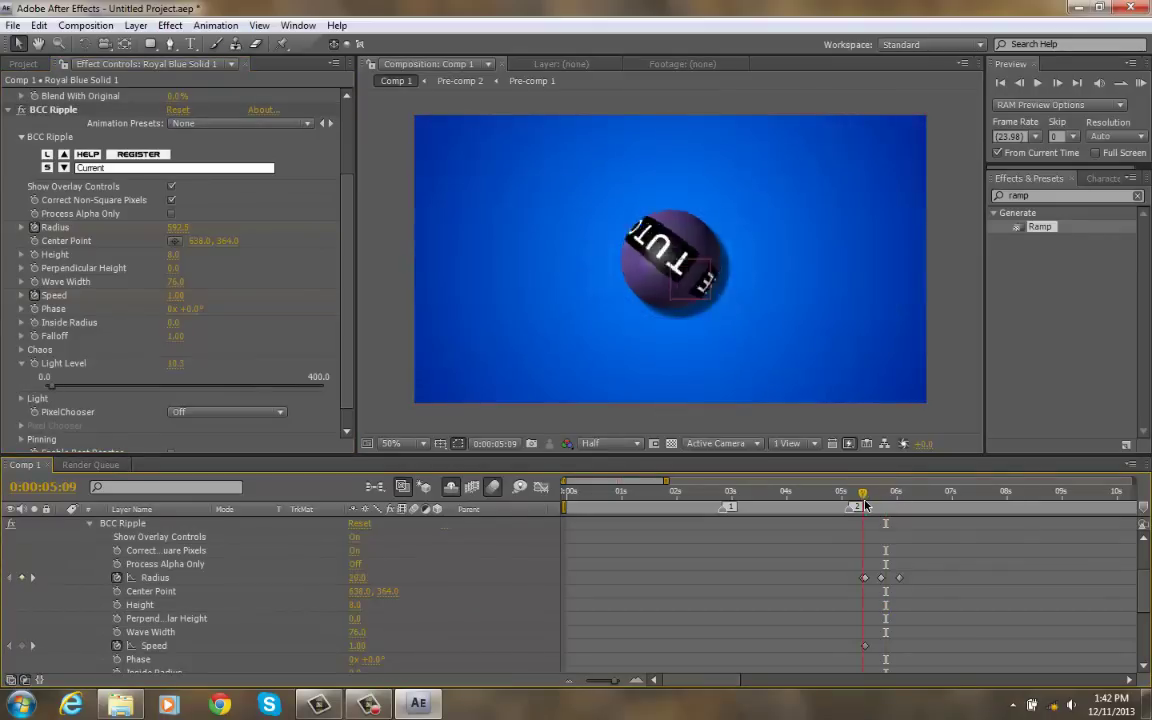
{"action": "left_click", "coordinate": [1140, 83]}
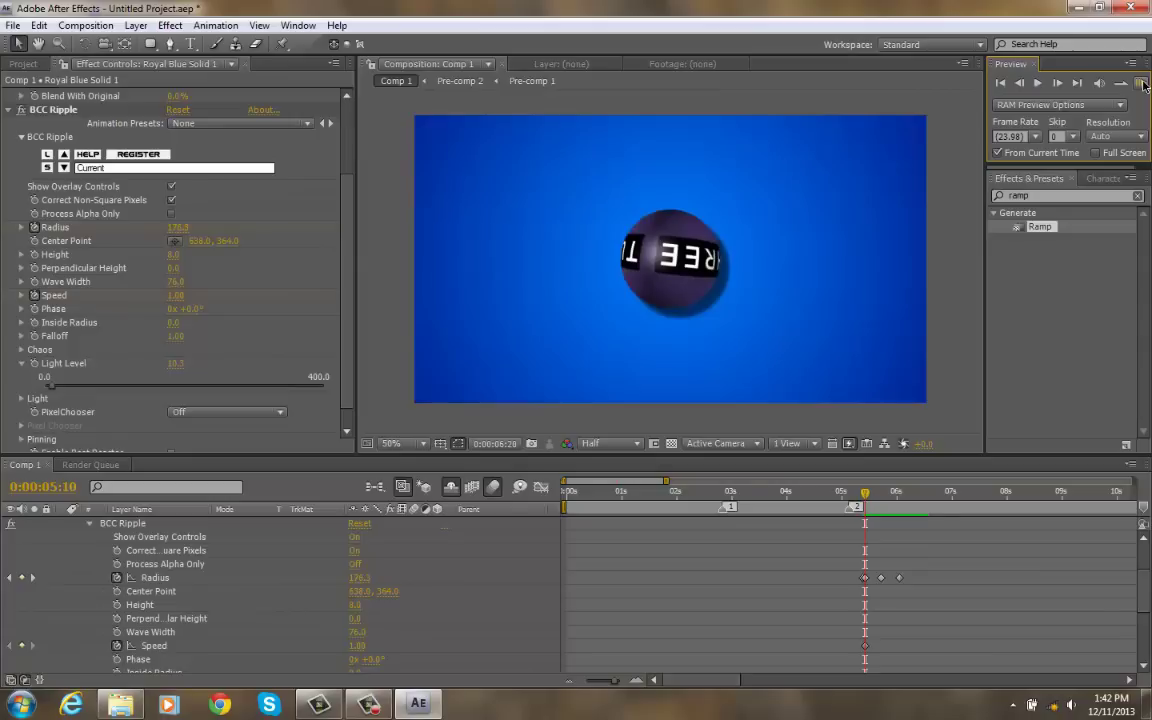
{"action": "left_click_drag", "start_coordinate": [845, 492], "coordinate": [831, 495]}
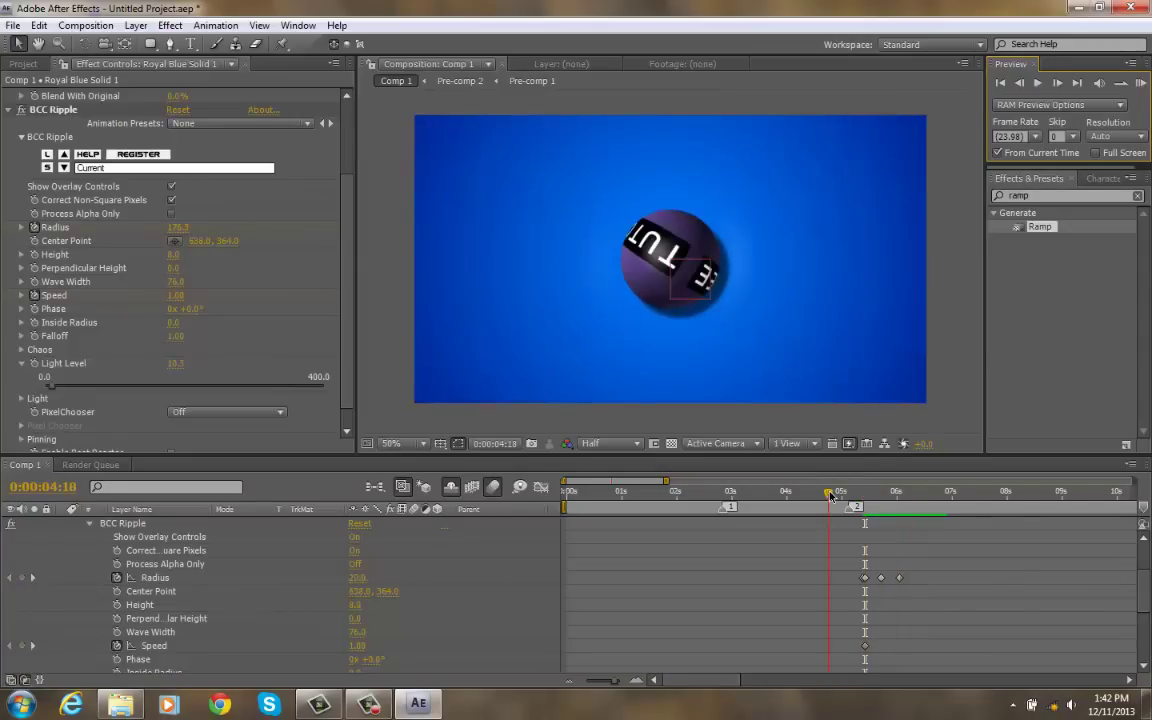
{"action": "left_click", "coordinate": [1140, 83]}
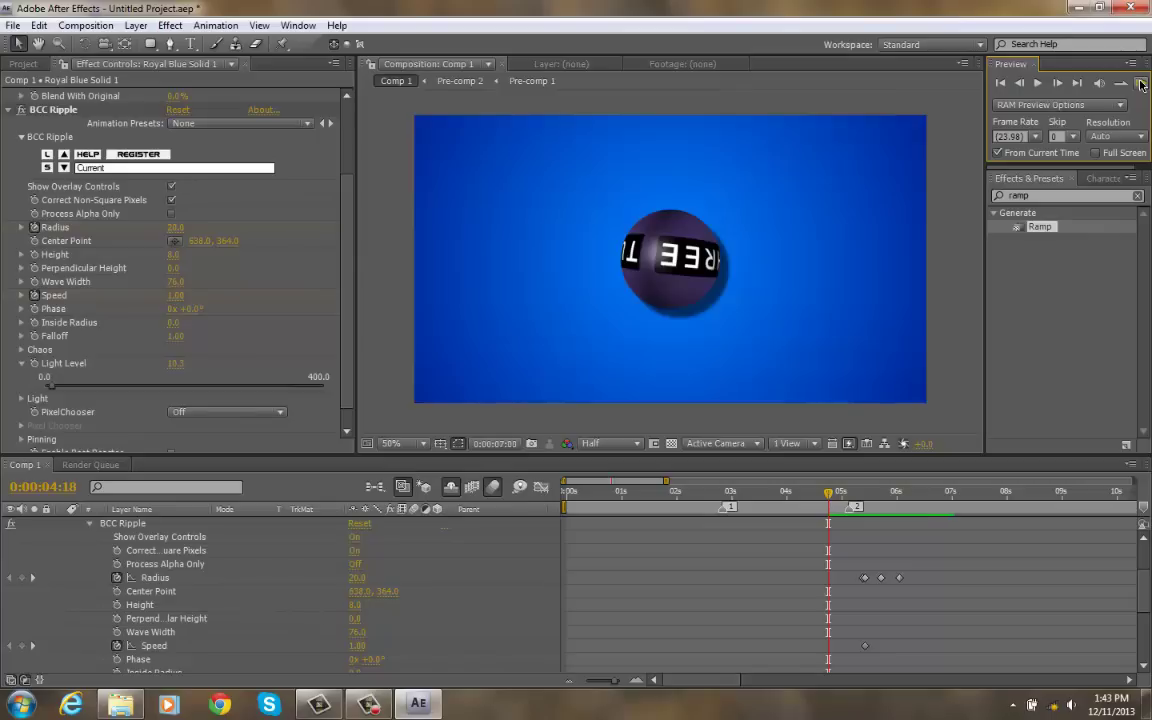
{"action": "key", "text": "space"}
Step: Add a third composition marker at 0:00:06:01 and collapse the blue solid's properties
{"action": "left_click", "coordinate": [899, 503]}
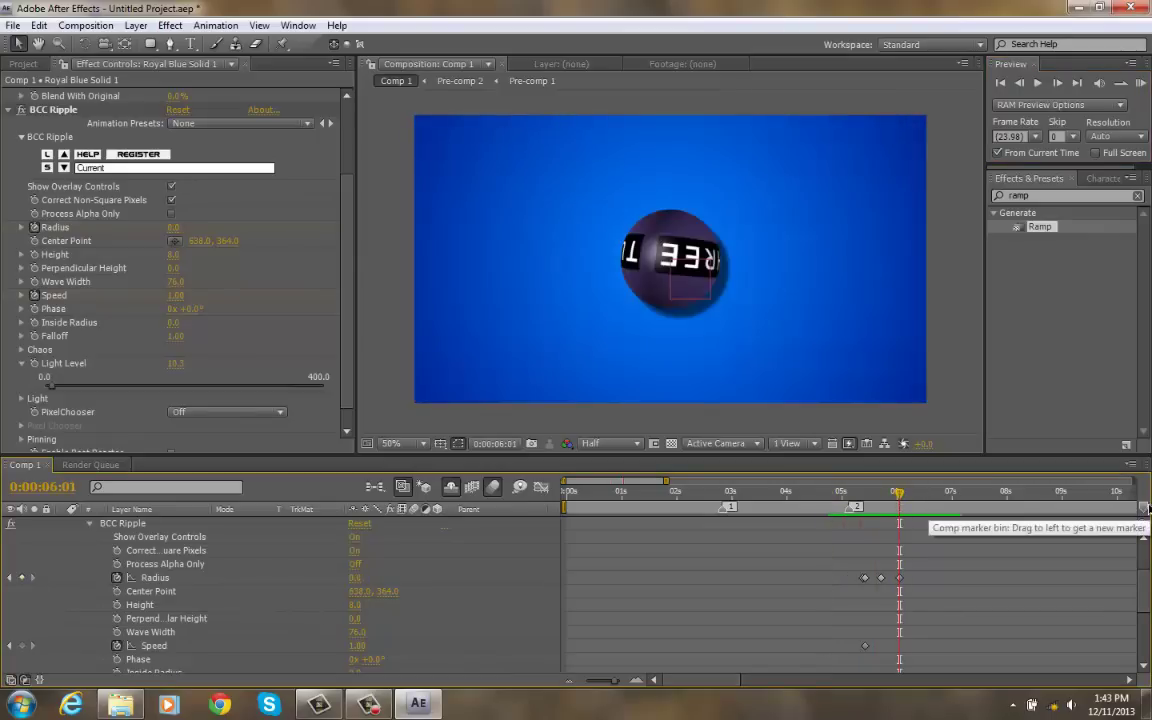
{"action": "scroll", "coordinate": [911, 566], "scroll_direction": "up", "scroll_amount": 2}
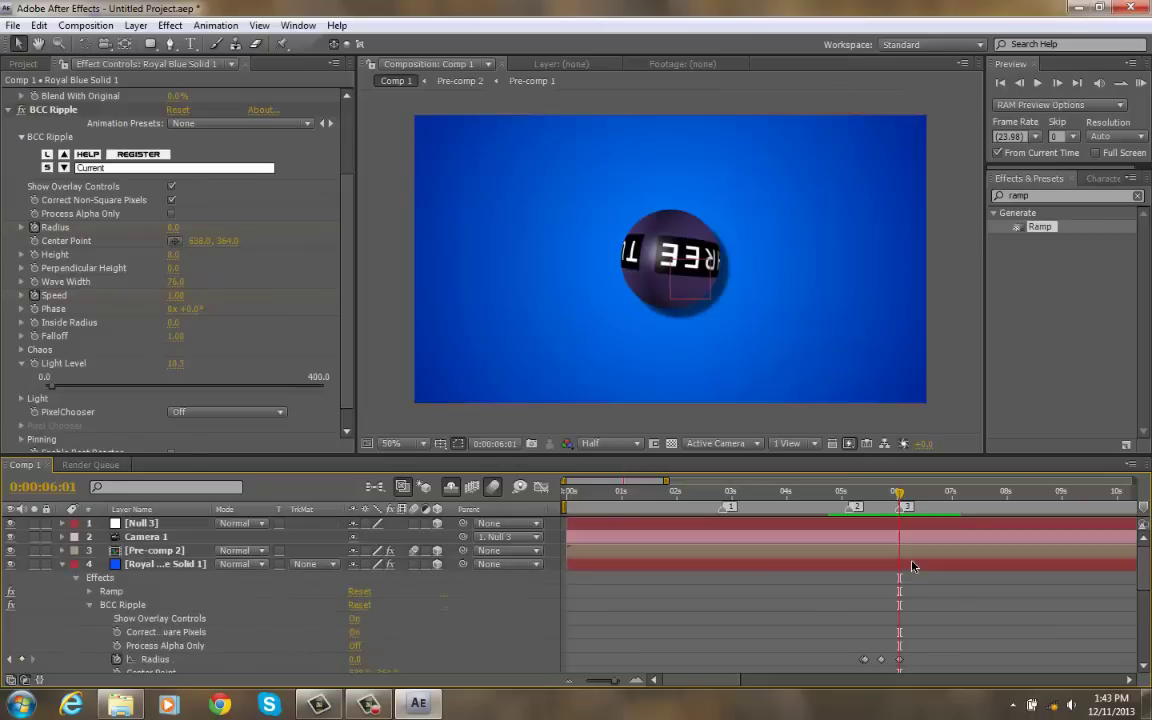
{"action": "left_click", "coordinate": [62, 564]}
Step: Pre-compose all four layers of Comp 1 into Pre-comp 3
{"action": "left_click", "coordinate": [160, 564]}
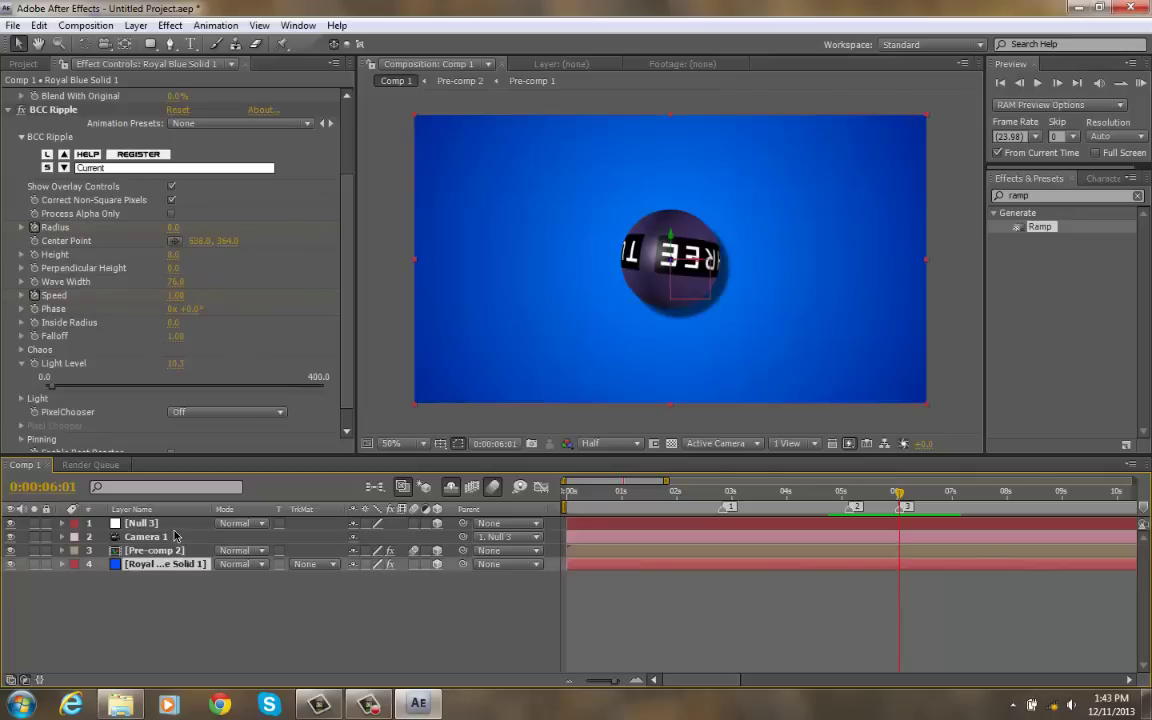
{"action": "left_click", "coordinate": [153, 527], "text": "shift"}
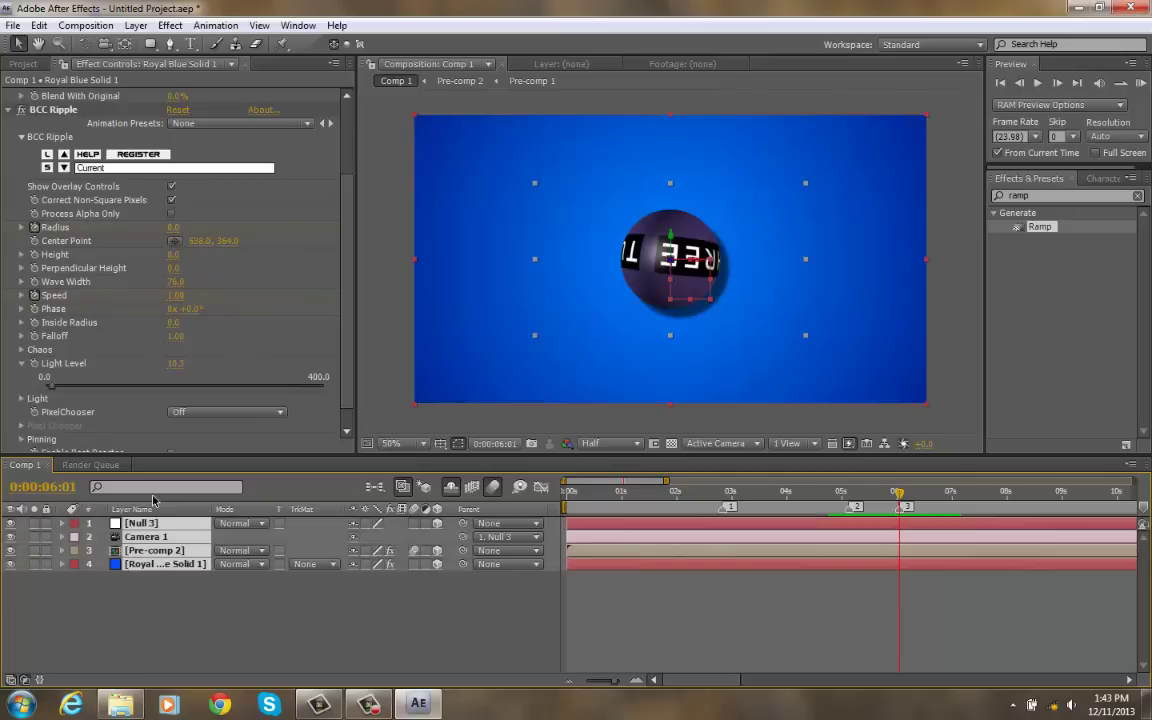
{"action": "left_click", "coordinate": [135, 25]}
{"action": "left_click", "coordinate": [221, 600]}
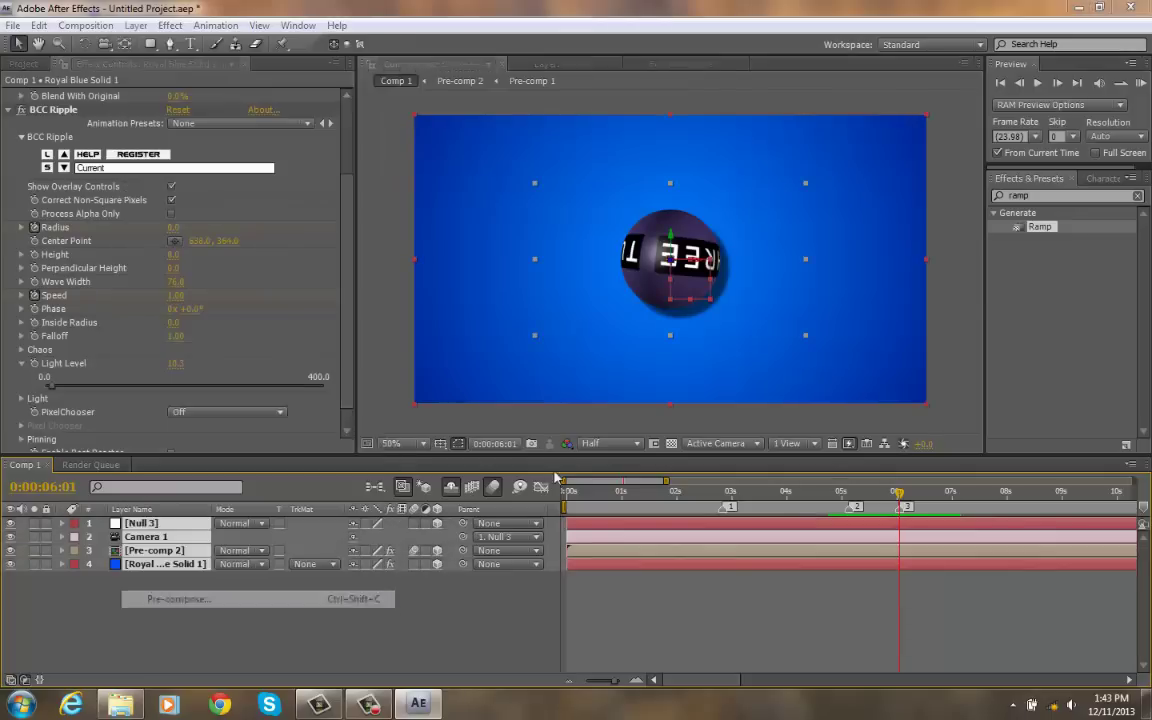
{"action": "left_click", "coordinate": [960, 458]}
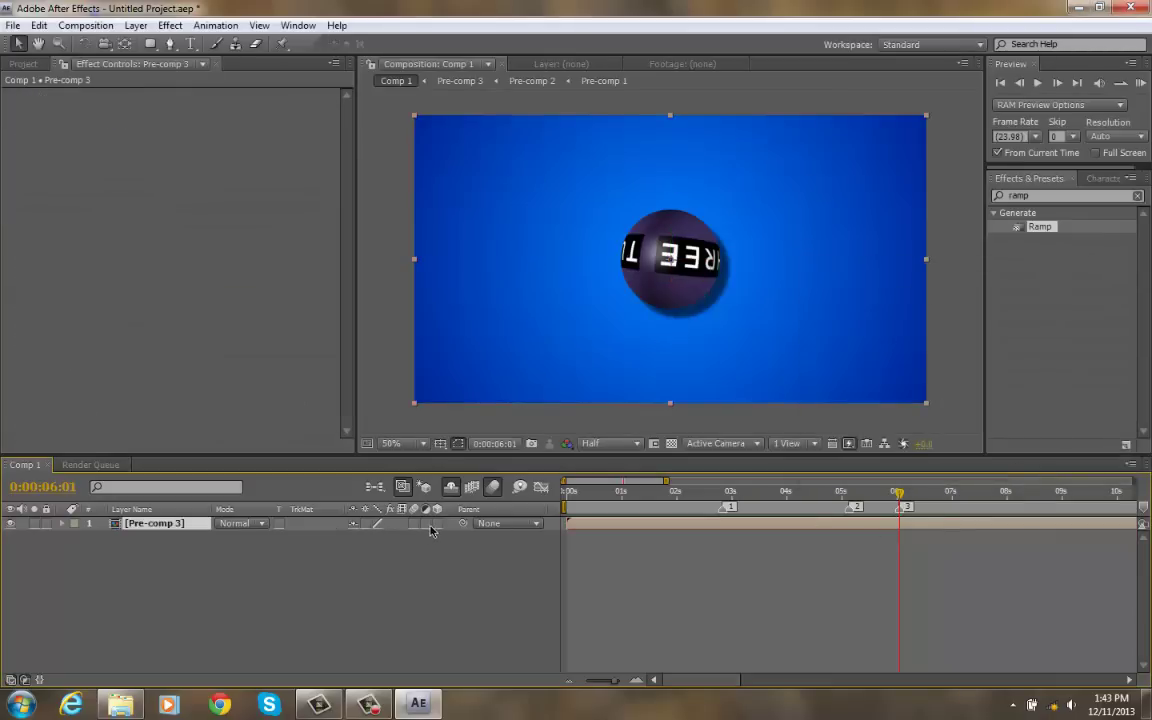
Step: Make Pre-comp 3 a 3D layer and add a new camera to Comp 1
{"action": "left_click", "coordinate": [135, 25]}
{"action": "mouse_move", "coordinate": [375, 44]}
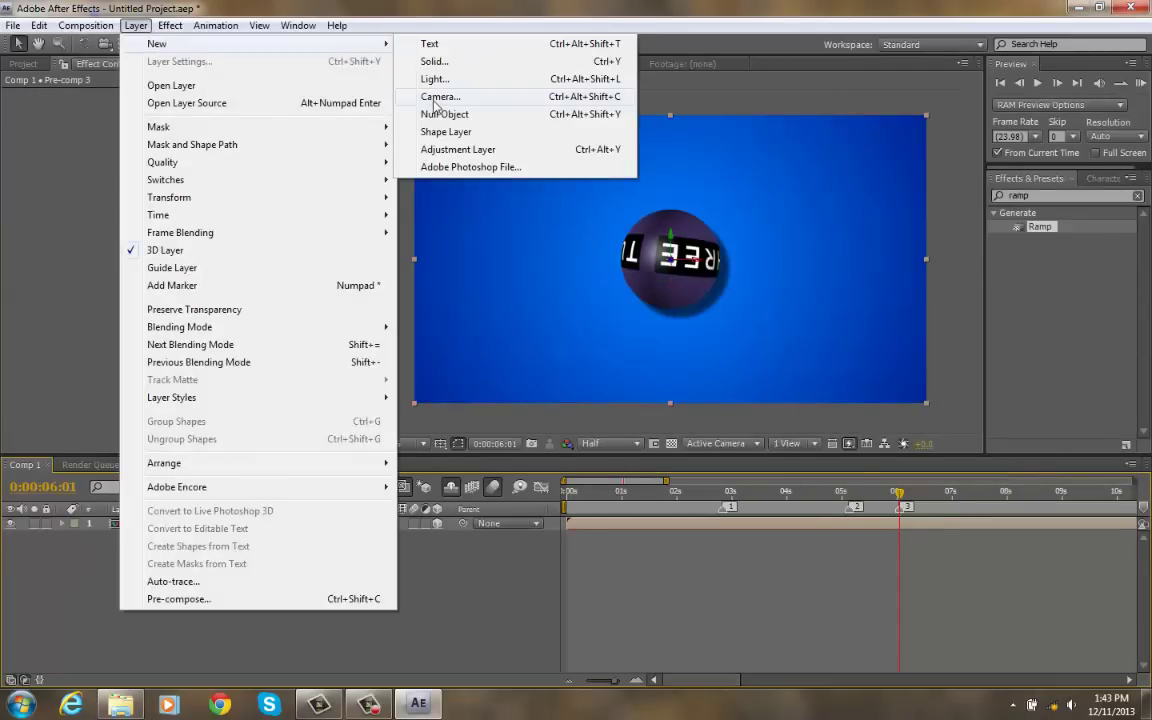
{"action": "left_click", "coordinate": [437, 97]}
{"action": "left_click", "coordinate": [742, 549]}
Step: Add a 3D null object as the parent of Camera 1 and hide the camera layer as shy
{"action": "left_click", "coordinate": [135, 25]}
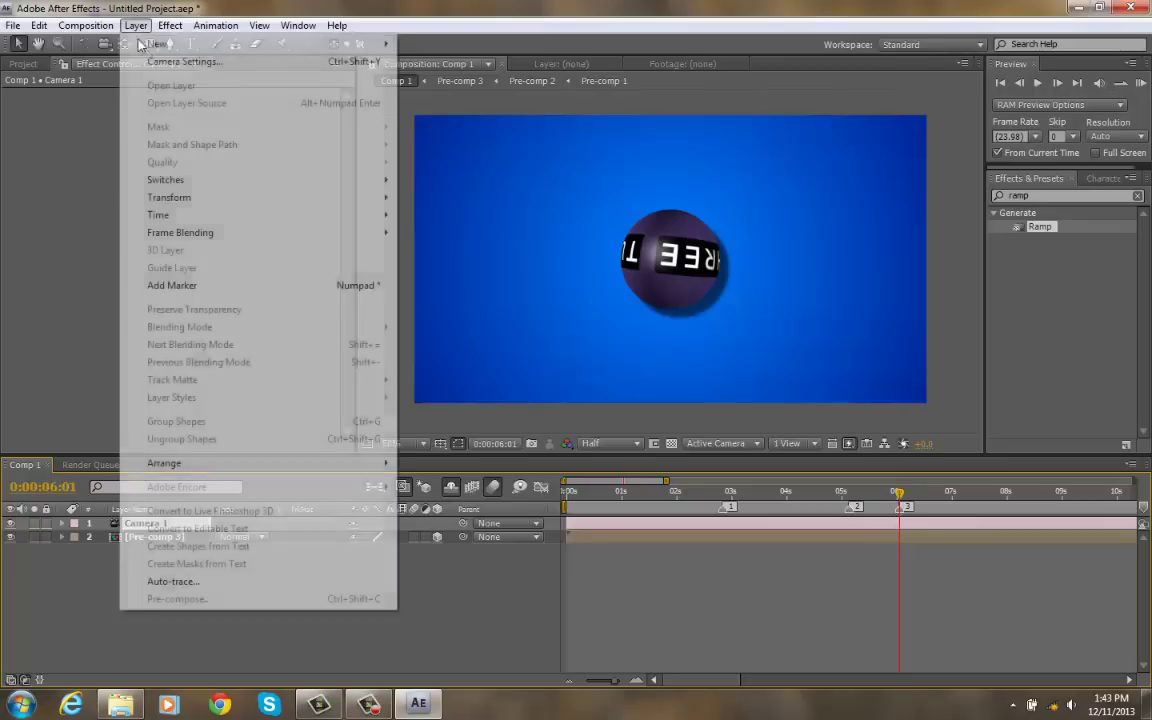
{"action": "mouse_move", "coordinate": [145, 44]}
{"action": "left_click", "coordinate": [437, 113]}
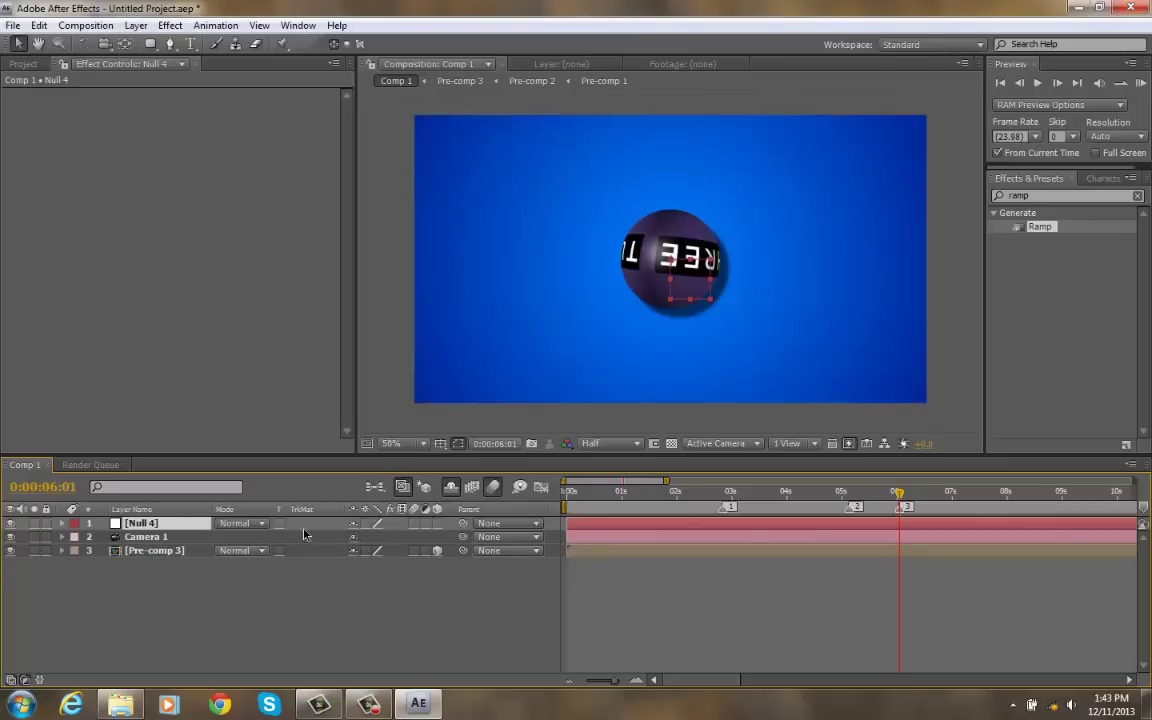
{"action": "left_click_drag", "start_coordinate": [462, 537], "coordinate": [103, 529]}
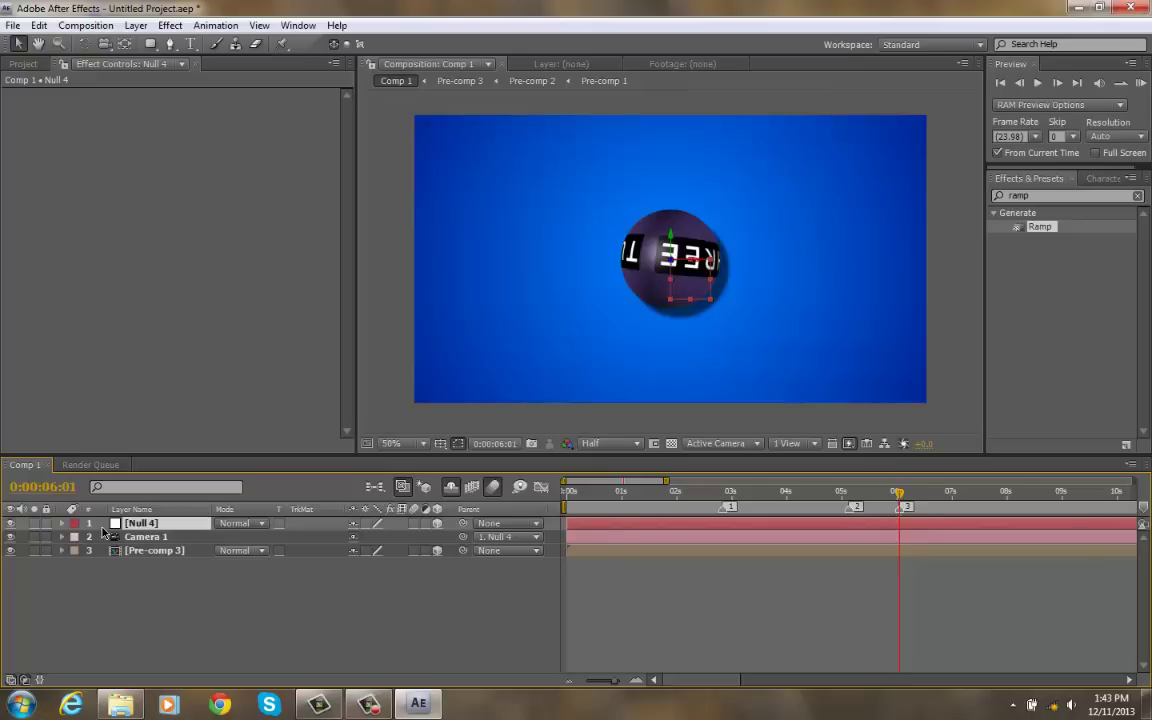
{"action": "left_click", "coordinate": [355, 538]}
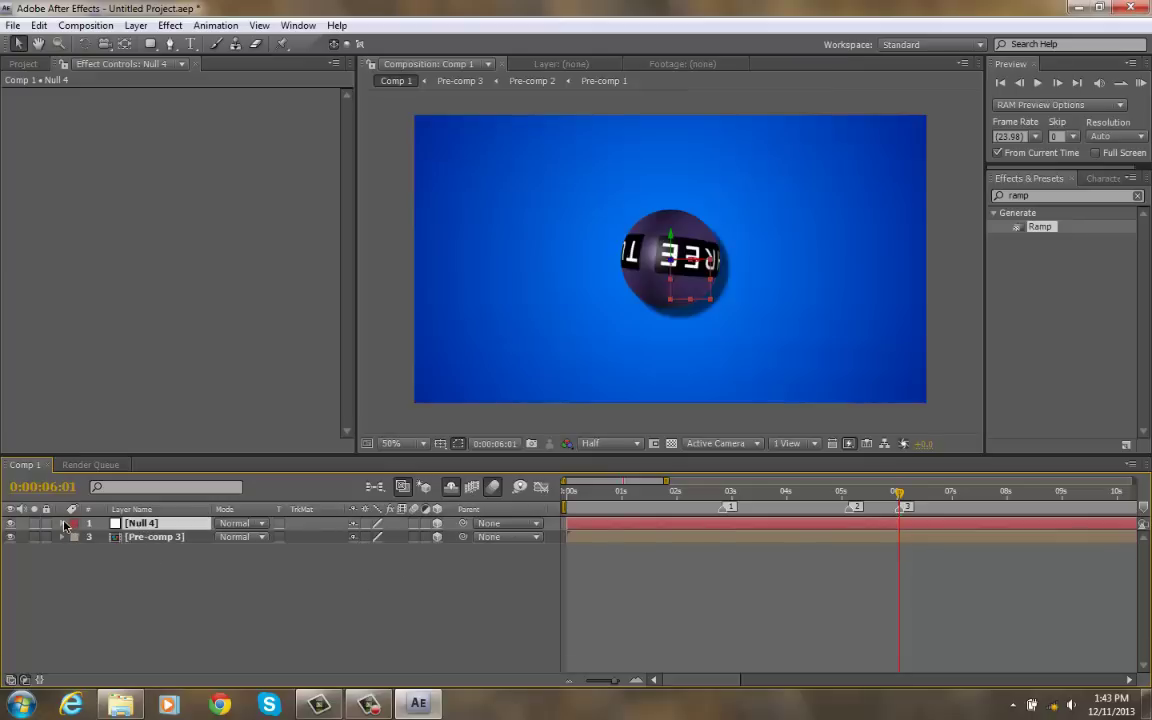
Step: Keyframe Null 4's Position and X, Y and Z Rotation at 0:00:06:01, then shift these keyframes two frames earlier
{"action": "left_click", "coordinate": [64, 524]}
{"action": "left_click", "coordinate": [76, 537]}
{"action": "left_click", "coordinate": [103, 564]}
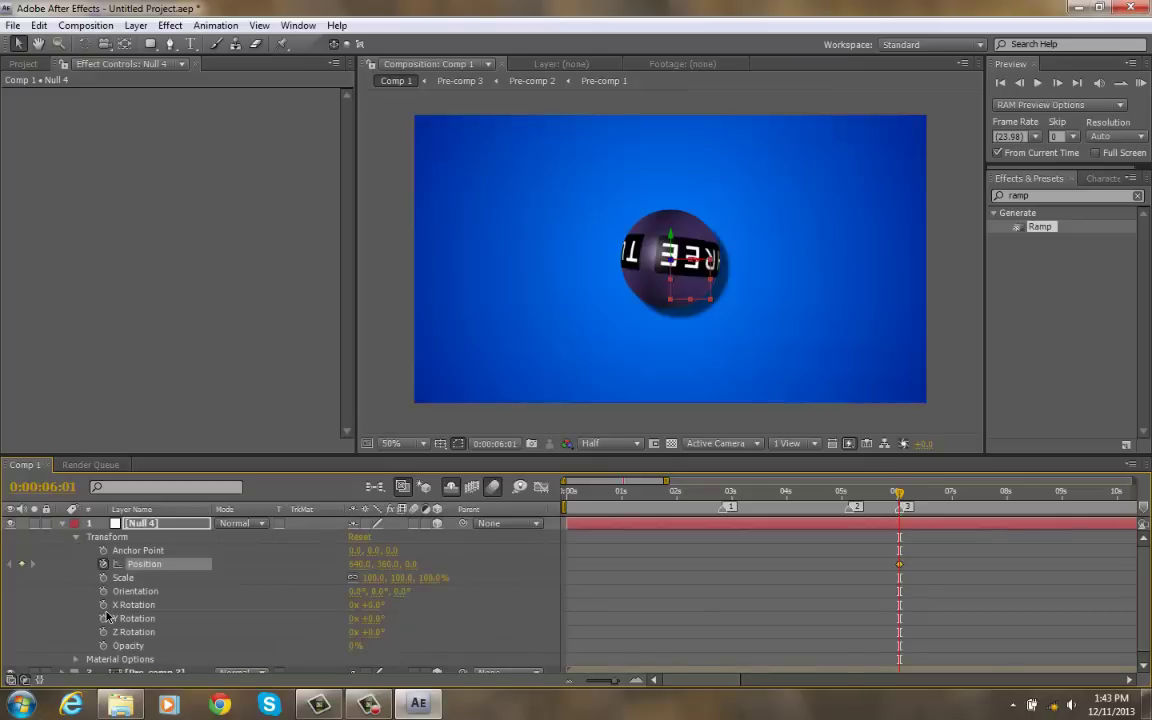
{"action": "left_click", "coordinate": [103, 605]}
{"action": "left_click", "coordinate": [103, 618]}
{"action": "left_click", "coordinate": [103, 632]}
{"action": "left_click_drag", "start_coordinate": [914, 548], "coordinate": [901, 640]}
{"action": "key", "text": "alt+Left"}
{"action": "key", "text": "alt+Left"}
{"action": "left_click", "coordinate": [938, 576]}
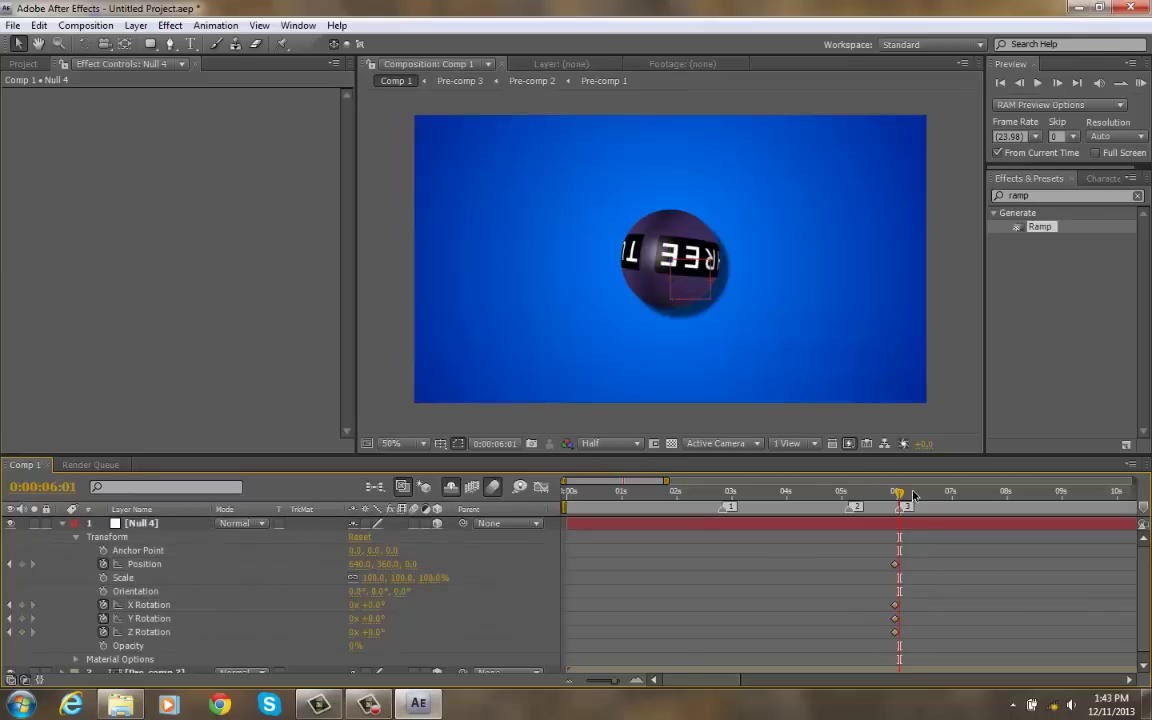
Step: At 0:00:06:20, set Null 4's Z position to -777 so the camera pulls back
{"action": "left_click_drag", "start_coordinate": [911, 495], "coordinate": [947, 507]}
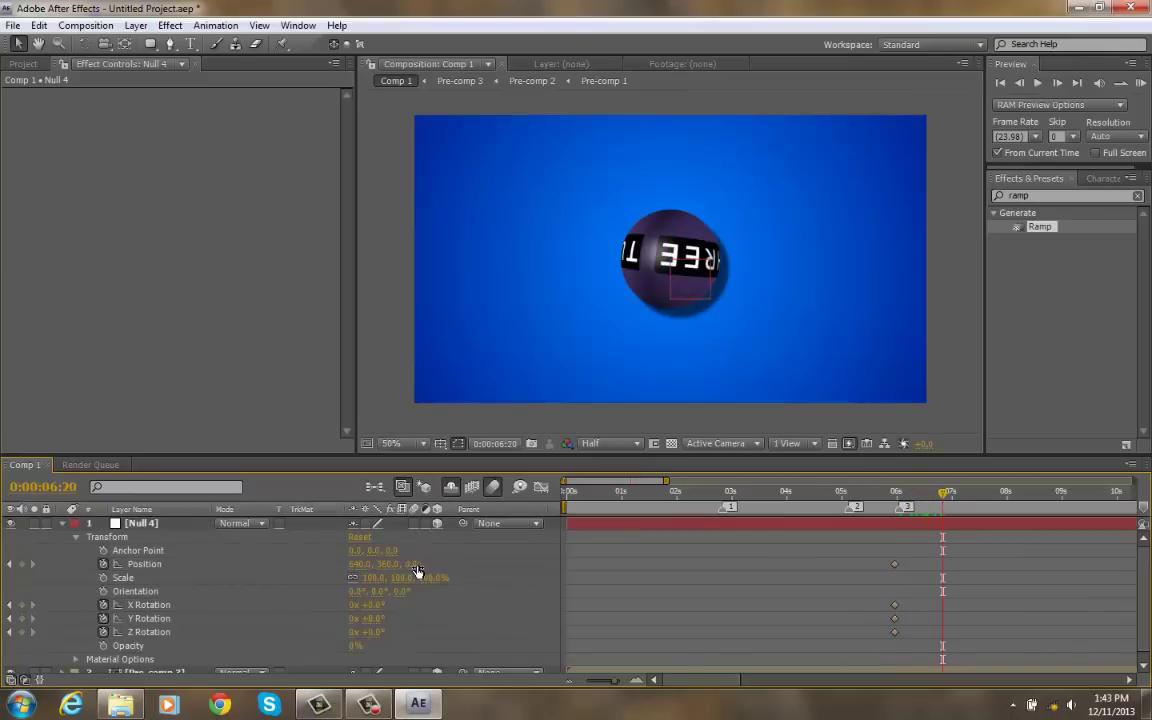
{"action": "left_click_drag", "start_coordinate": [416, 570], "coordinate": [65, 538]}
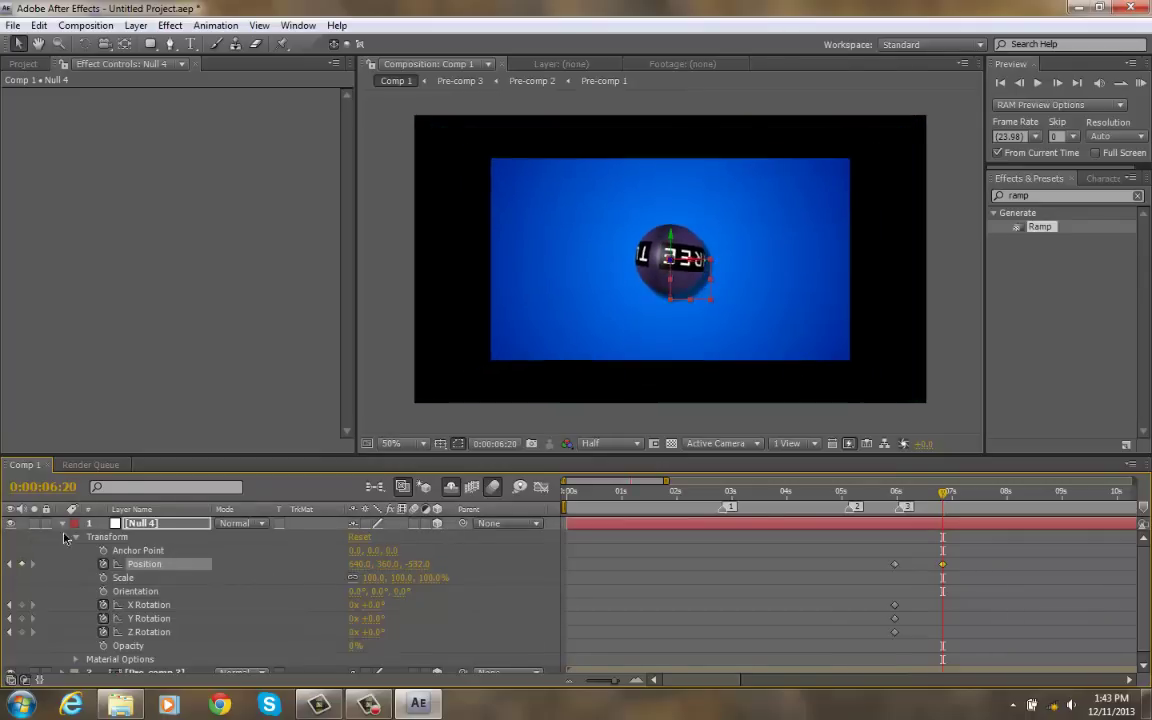
{"action": "left_click_drag", "start_coordinate": [412, 566], "coordinate": [330, 597]}
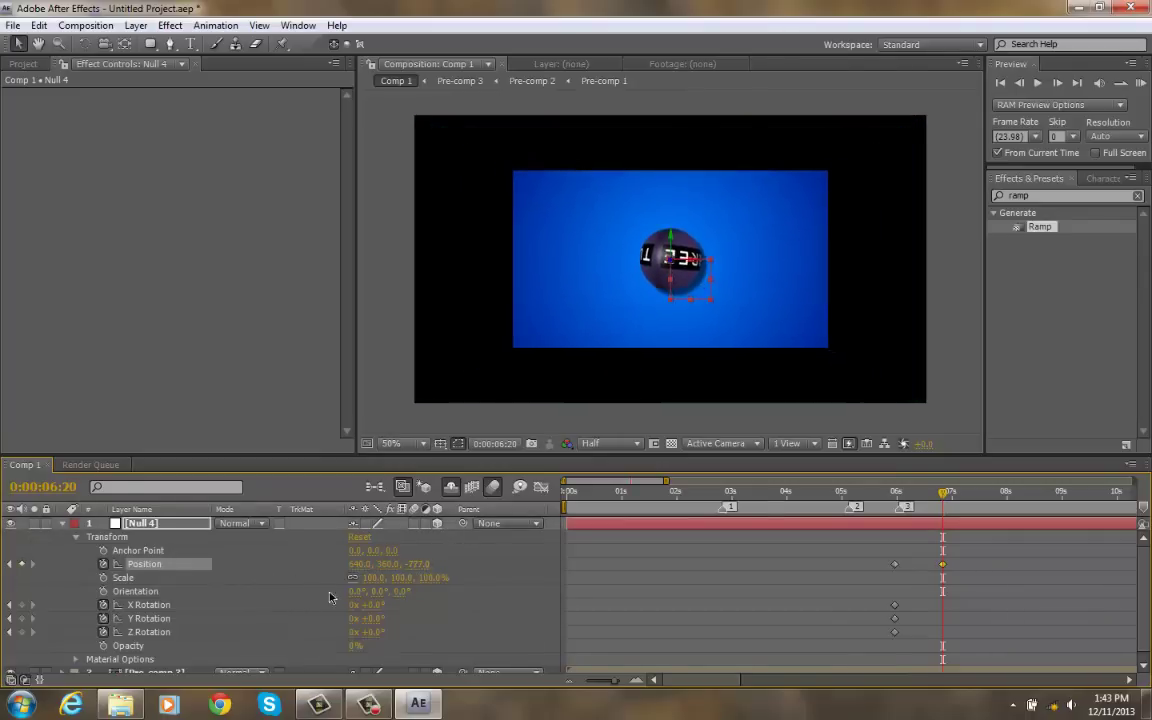
Step: Move Null 4's second Position keyframe earlier to 0:00:06:16
{"action": "left_click", "coordinate": [823, 563]}
{"action": "scroll", "coordinate": [895, 582], "scroll_direction": "down", "scroll_amount": 1}
{"action": "left_click", "coordinate": [915, 666]}
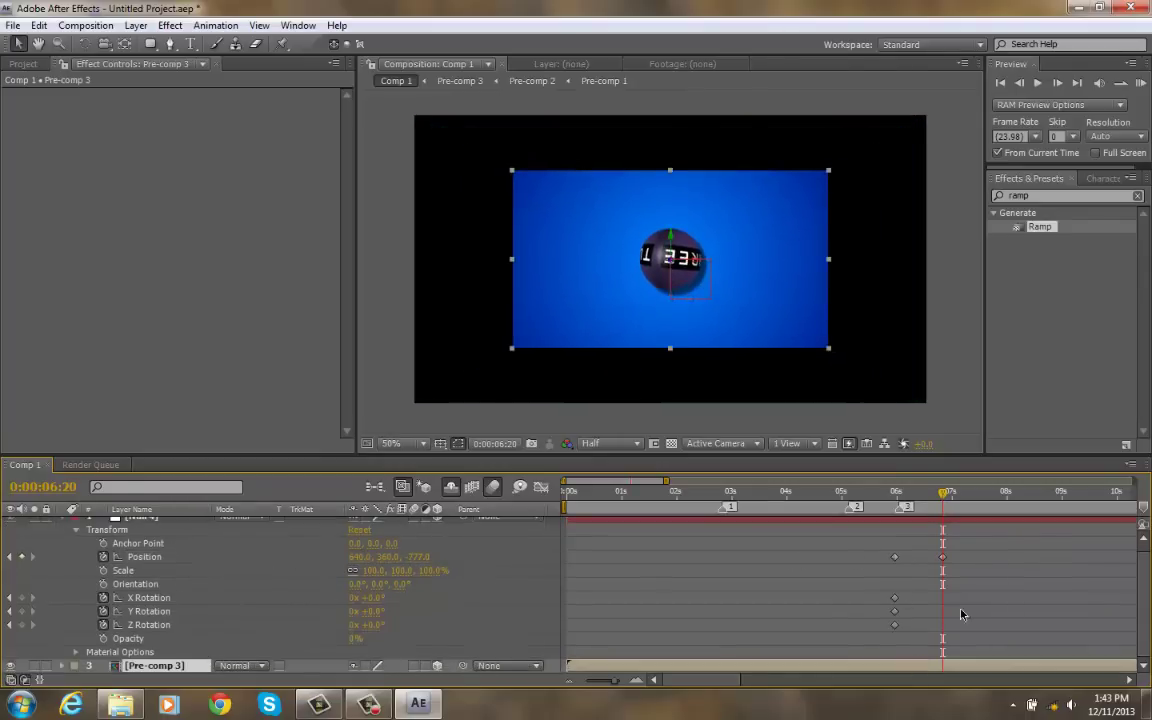
{"action": "left_click", "coordinate": [960, 562]}
{"action": "left_click_drag", "start_coordinate": [944, 558], "coordinate": [936, 559]}
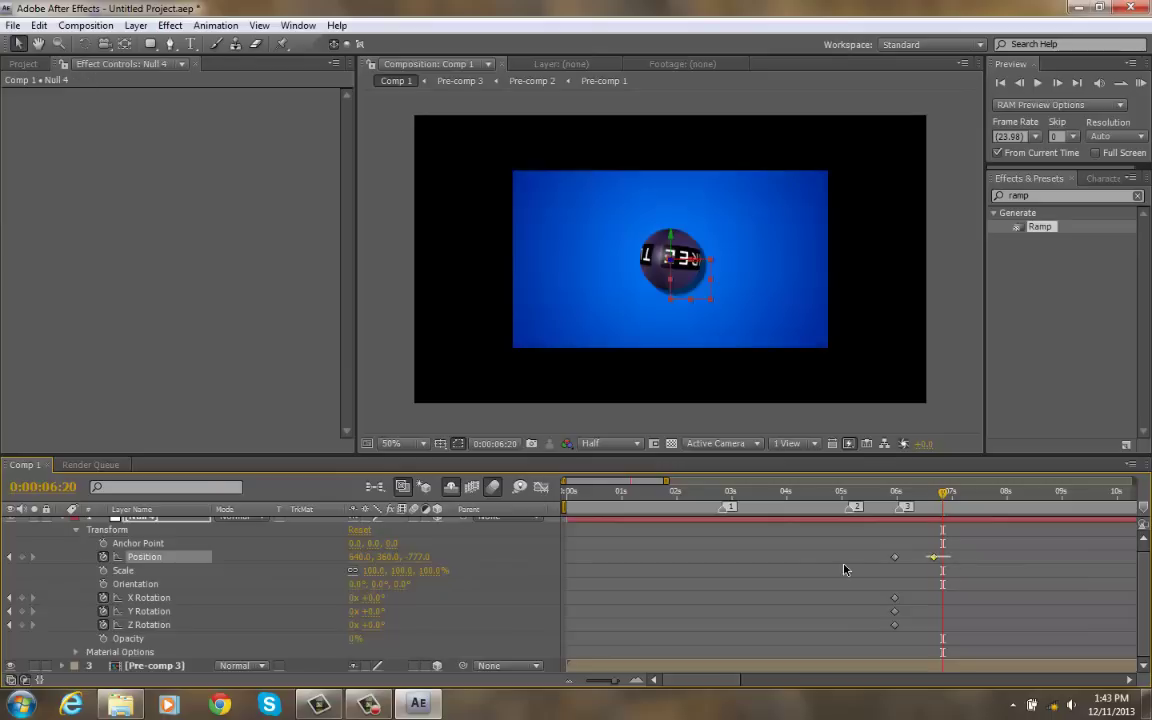
Step: Ease both of Null 4's Position keyframes in the speed graph, with a fast start and a long slowdown into the last one
{"action": "left_click_drag", "start_coordinate": [844, 562], "coordinate": [962, 578]}
{"action": "left_click", "coordinate": [541, 487]}
{"action": "left_click", "coordinate": [540, 487]}
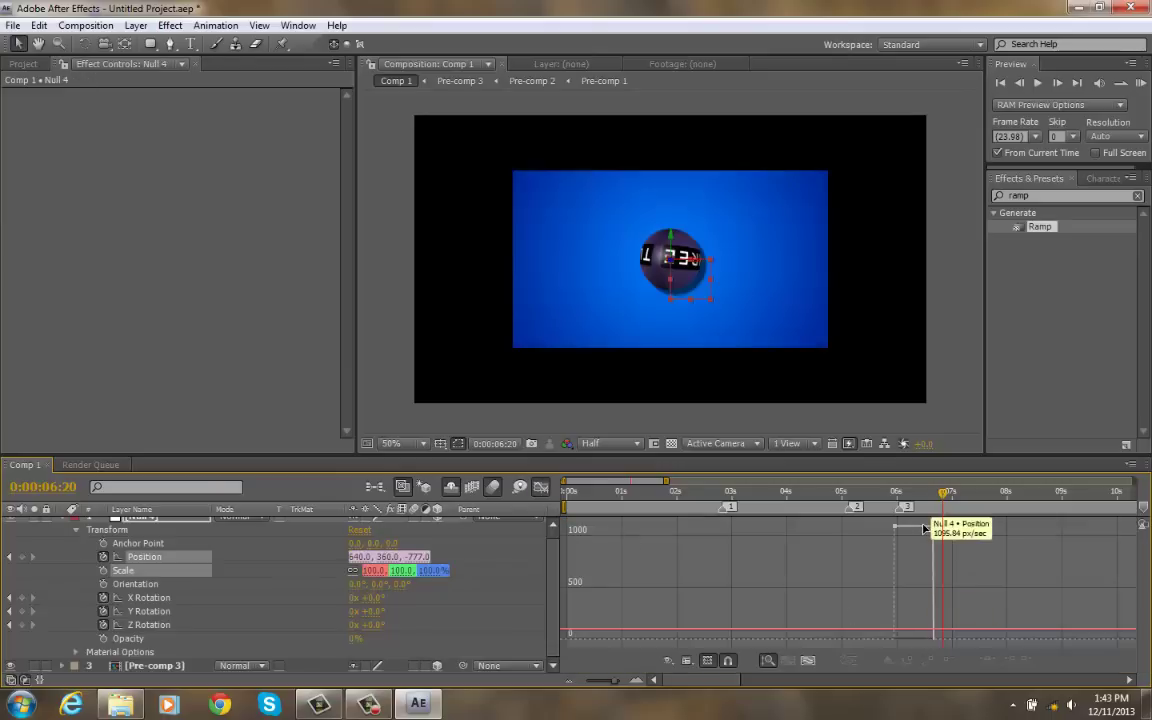
{"action": "left_click", "coordinate": [1010, 661]}
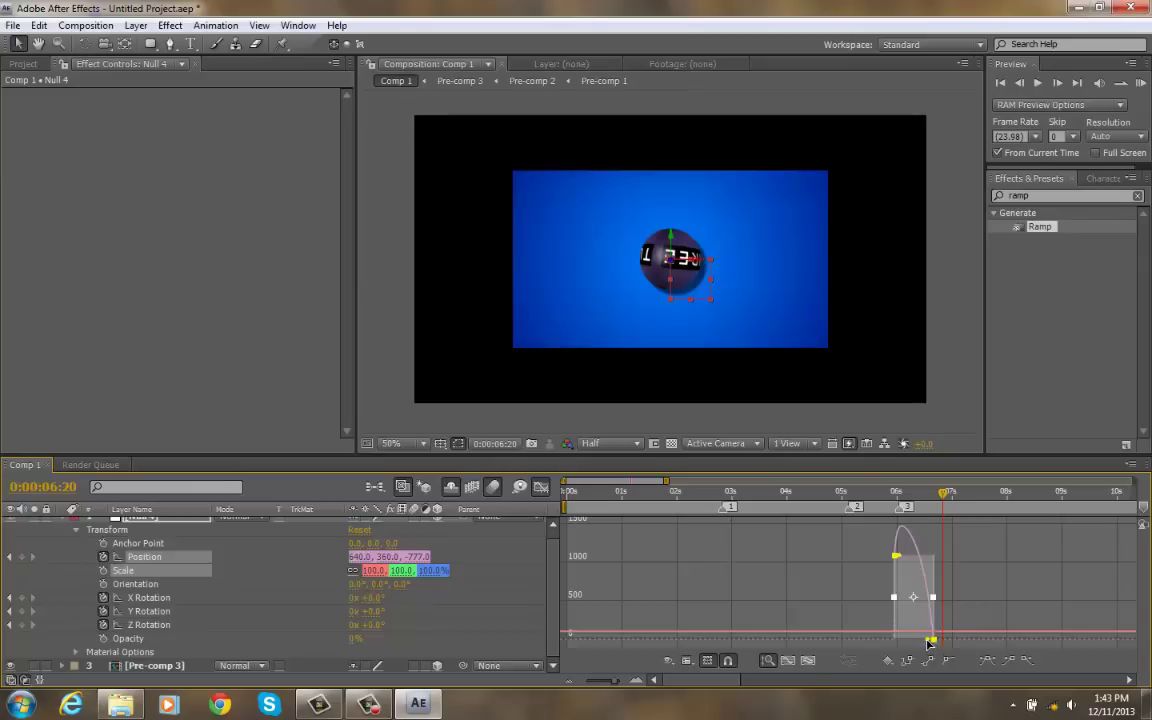
{"action": "left_click_drag", "start_coordinate": [927, 640], "coordinate": [824, 645]}
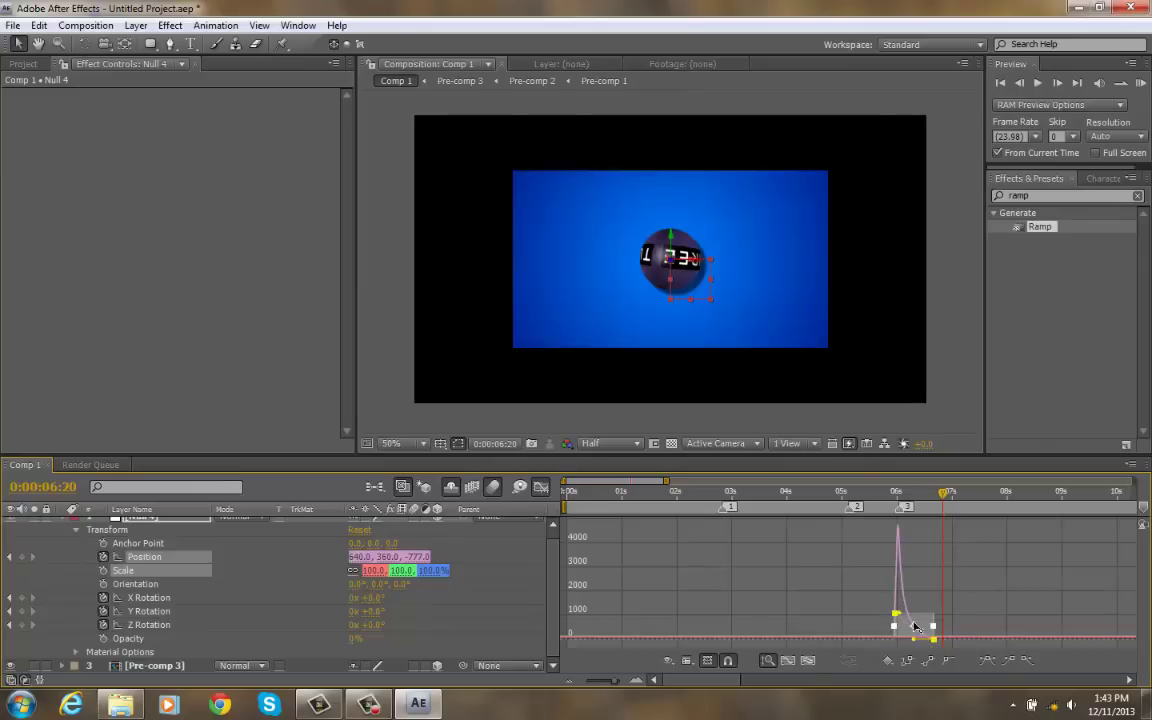
{"action": "left_click", "coordinate": [1022, 662]}
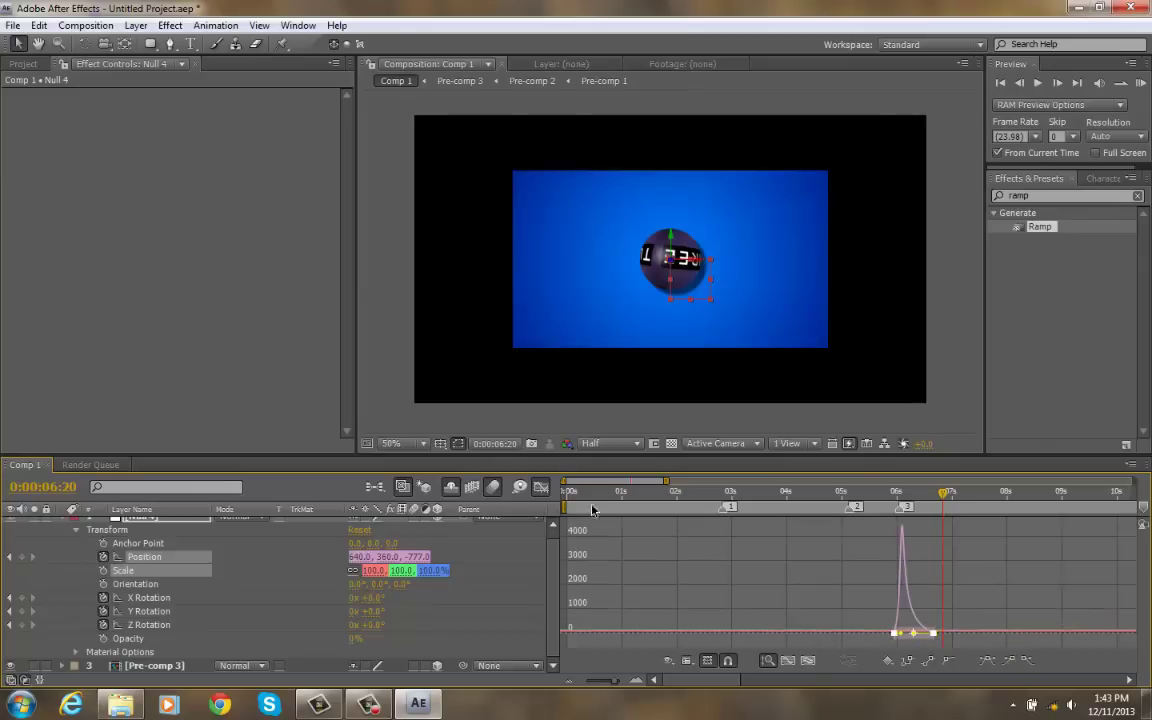
{"action": "left_click", "coordinate": [541, 487]}
{"action": "left_click", "coordinate": [969, 572]}
Step: Enable motion blur on Pre-comp 3 and scrub the camera pull-back from 0:00:06:00 to 0:00:06:16
{"action": "left_click_drag", "start_coordinate": [941, 506], "coordinate": [896, 516]}
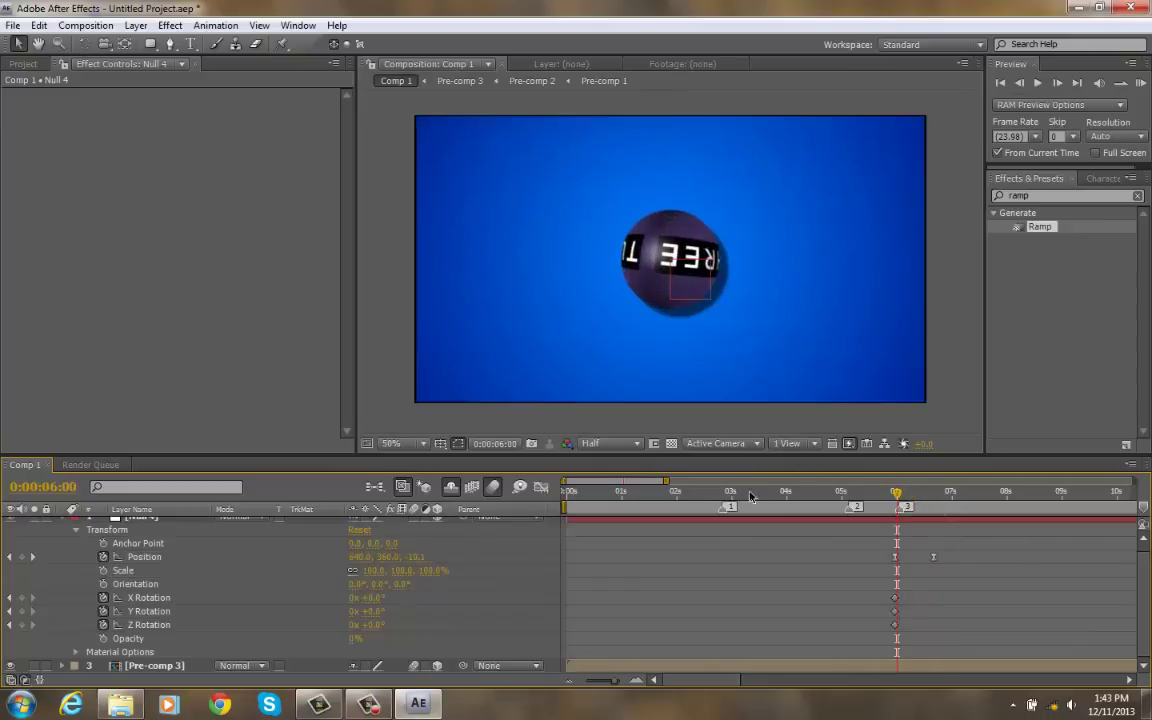
{"action": "left_click", "coordinate": [898, 491]}
{"action": "left_click_drag", "start_coordinate": [918, 500], "coordinate": [934, 500]}
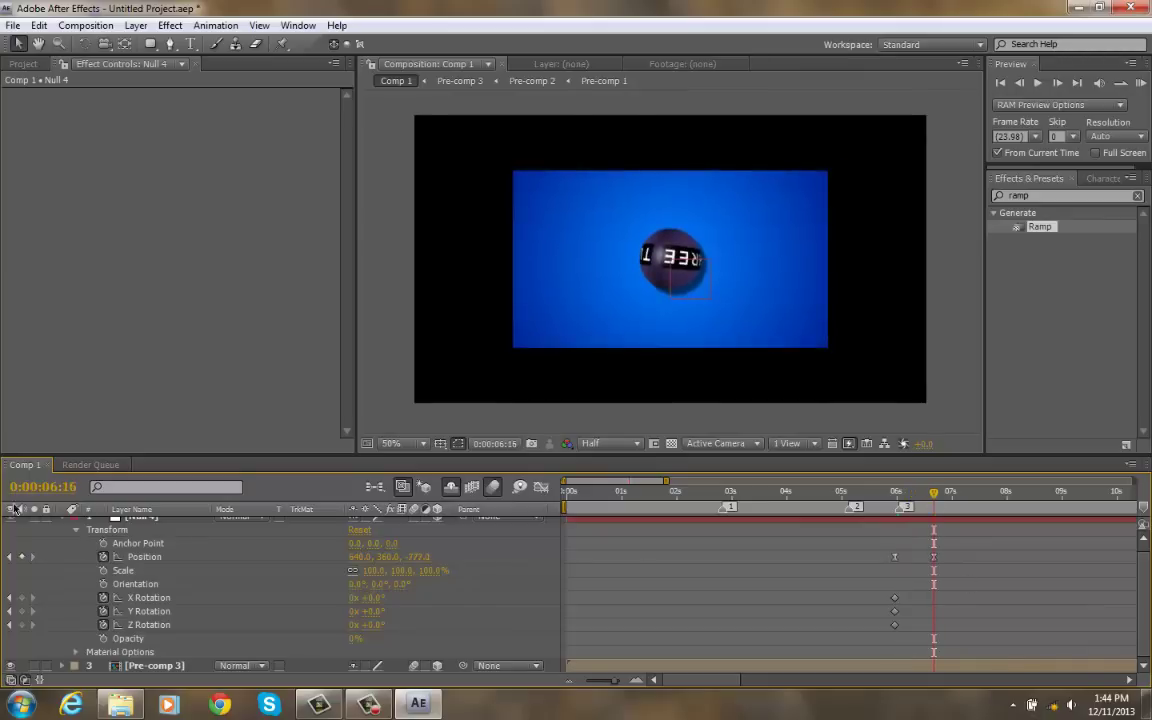
Step: Create a magenta 1280 x 720 px solid with colour F600FF and place it beneath Pre-comp 3
{"action": "left_click", "coordinate": [63, 522]}
{"action": "left_click", "coordinate": [155, 537]}
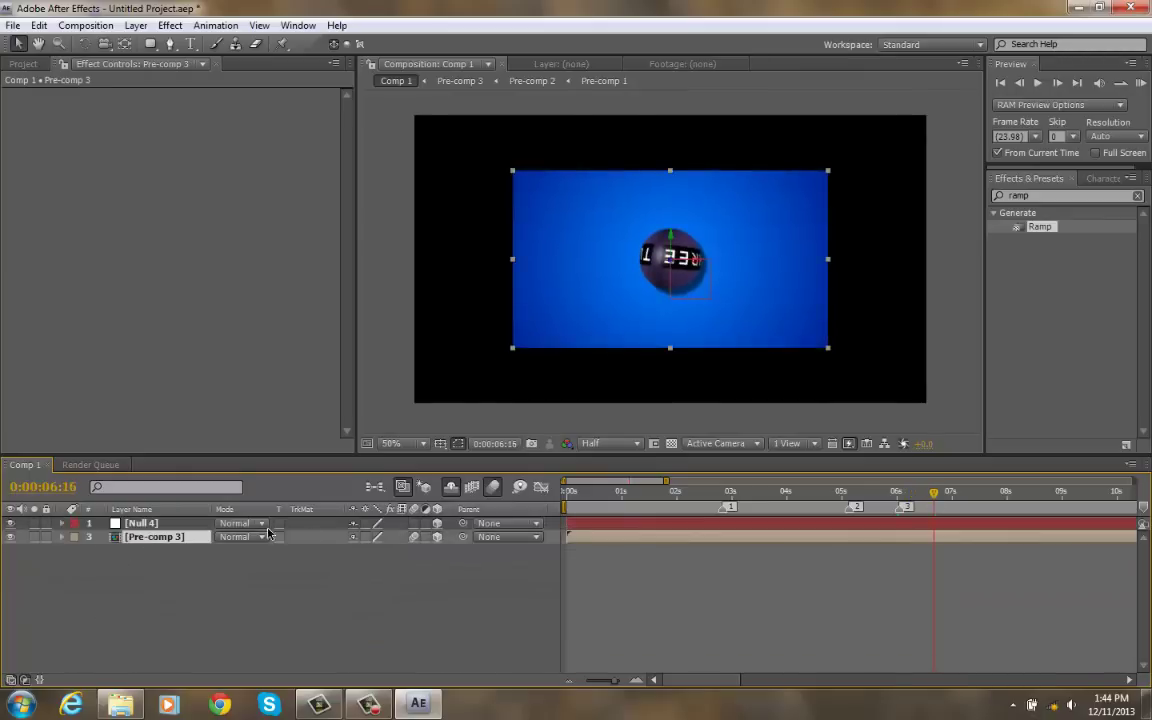
{"action": "left_click", "coordinate": [135, 25]}
{"action": "mouse_move", "coordinate": [160, 41]}
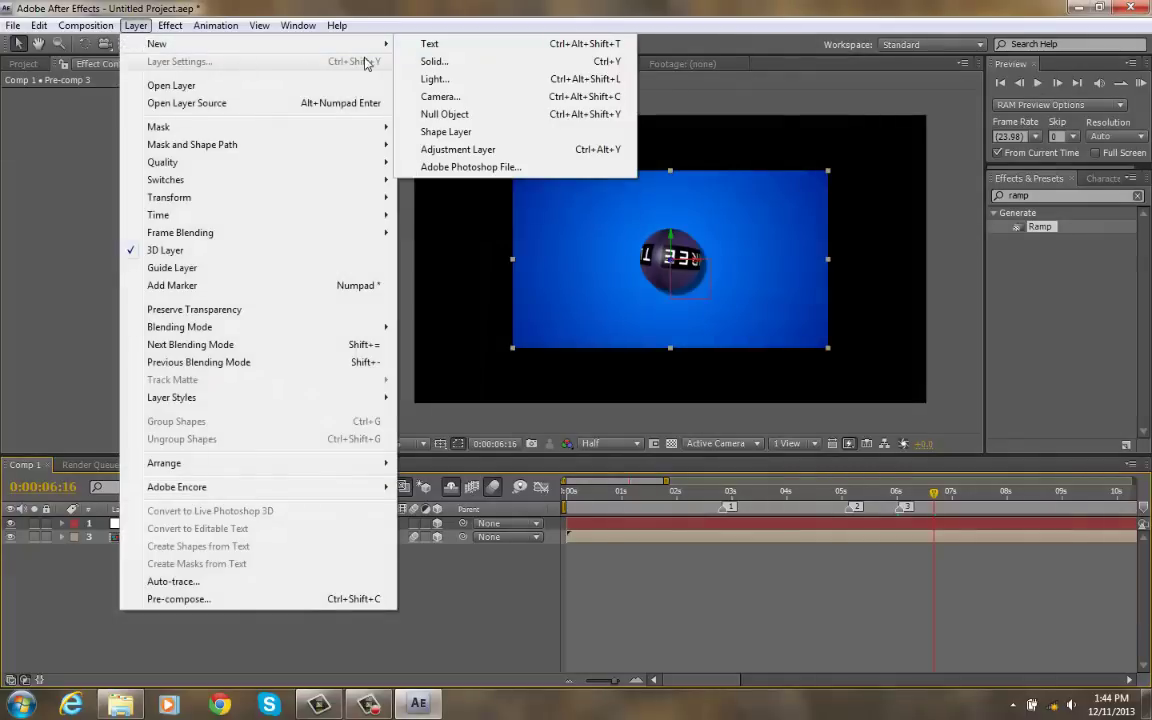
{"action": "left_click", "coordinate": [430, 59]}
{"action": "left_click", "coordinate": [575, 458]}
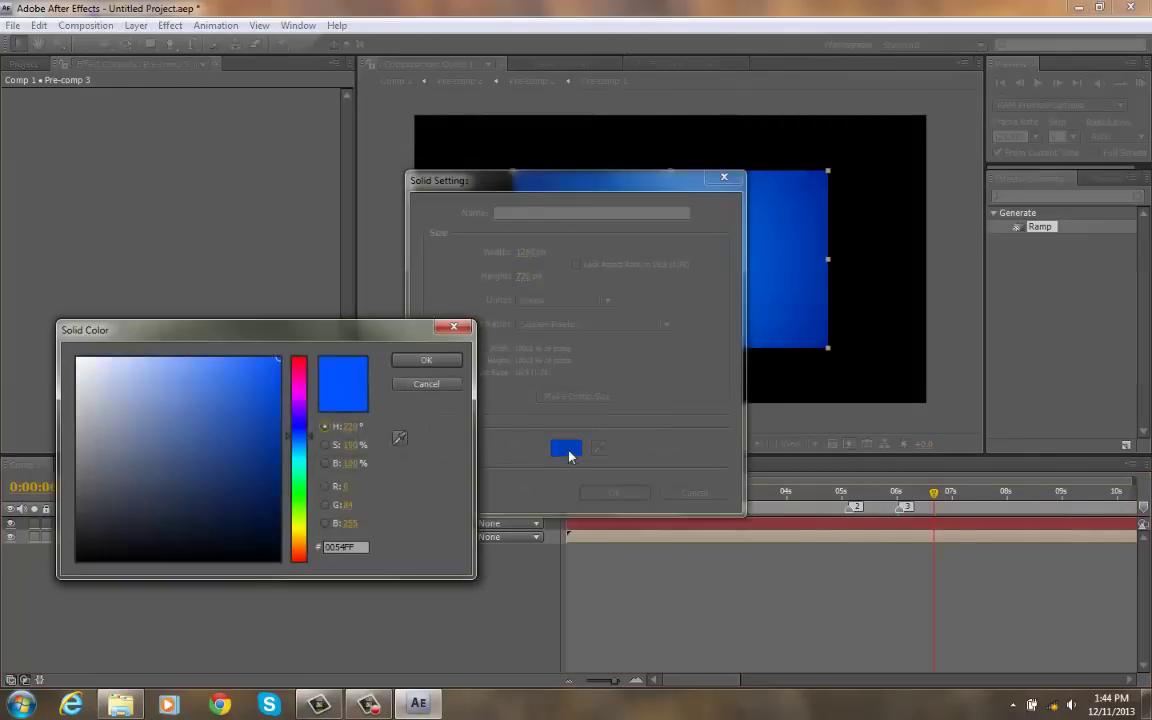
{"action": "left_click_drag", "start_coordinate": [312, 403], "coordinate": [305, 392]}
{"action": "left_click", "coordinate": [440, 360]}
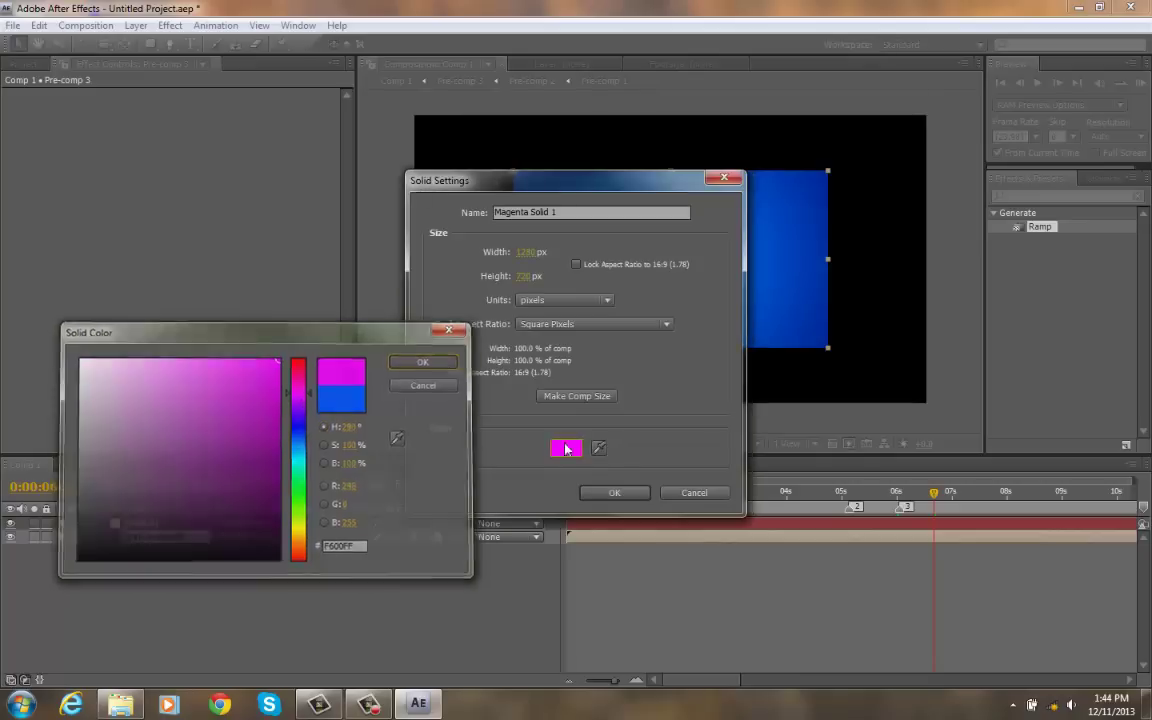
{"action": "left_click", "coordinate": [612, 489]}
{"action": "left_click_drag", "start_coordinate": [160, 523], "coordinate": [180, 553]}
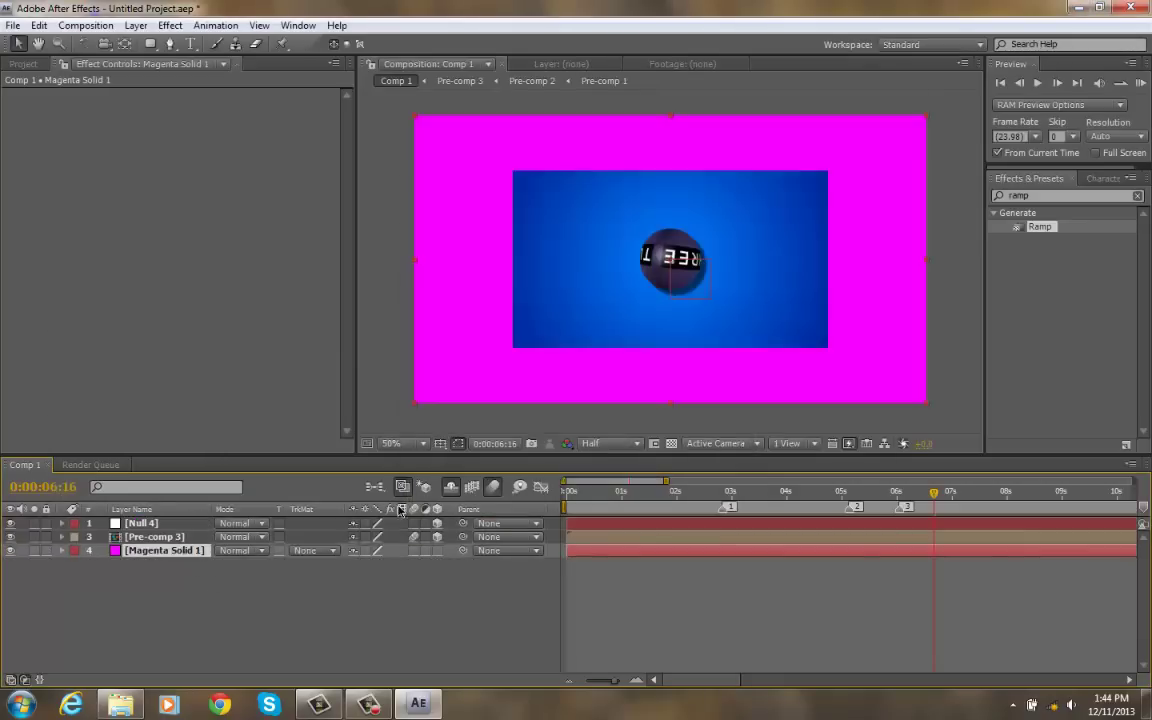
Step: Apply a Ramp to Magenta Solid 1 as a Radial Ramp, starting near the frame's centre and ending beyond the lower-right corner at about 1536, 748
{"action": "left_click", "coordinate": [1055, 195]}
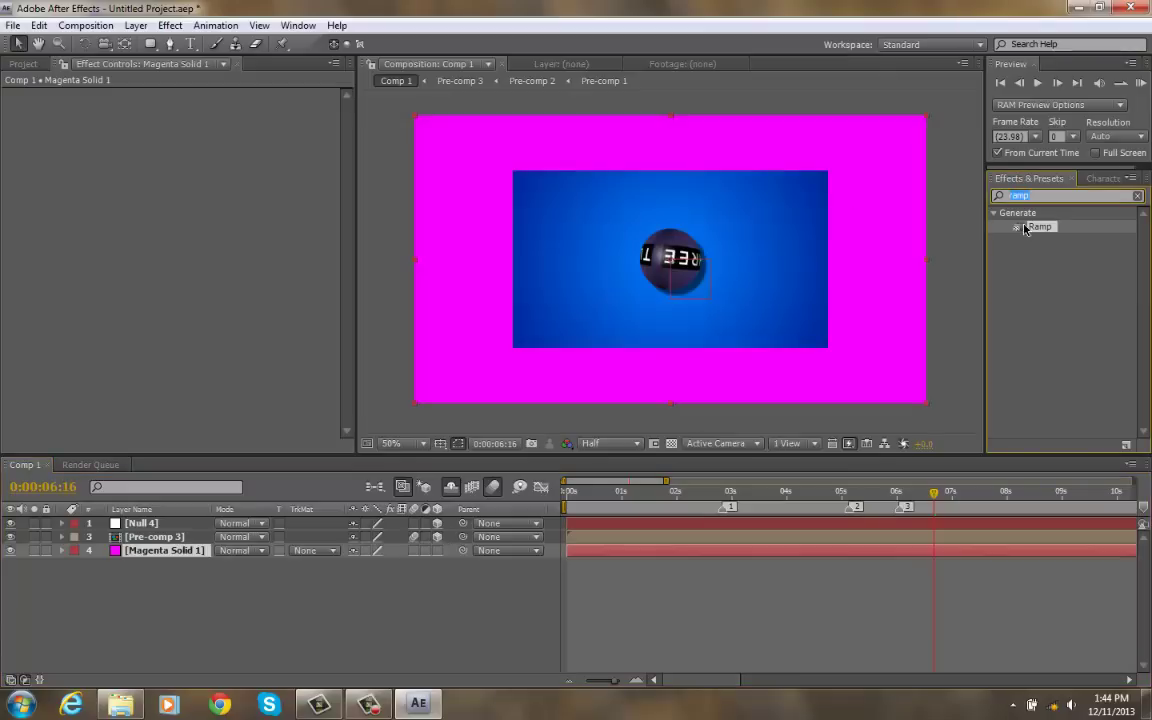
{"action": "left_click_drag", "start_coordinate": [1025, 229], "coordinate": [676, 551]}
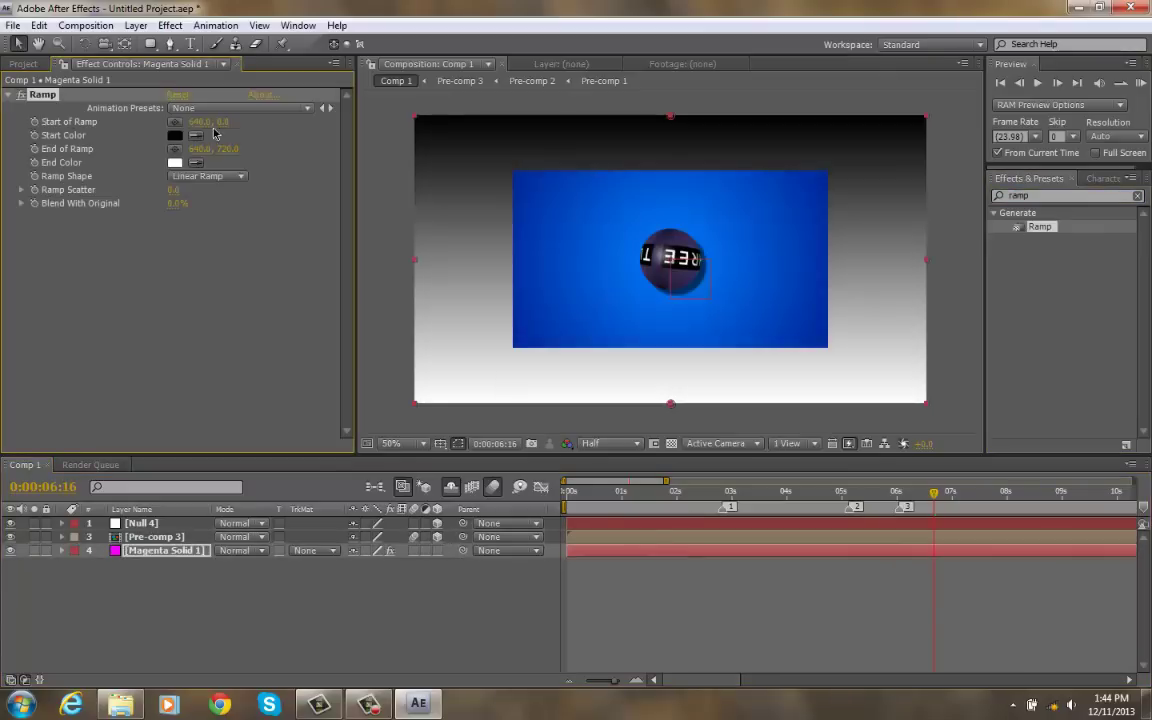
{"action": "left_click", "coordinate": [175, 136]}
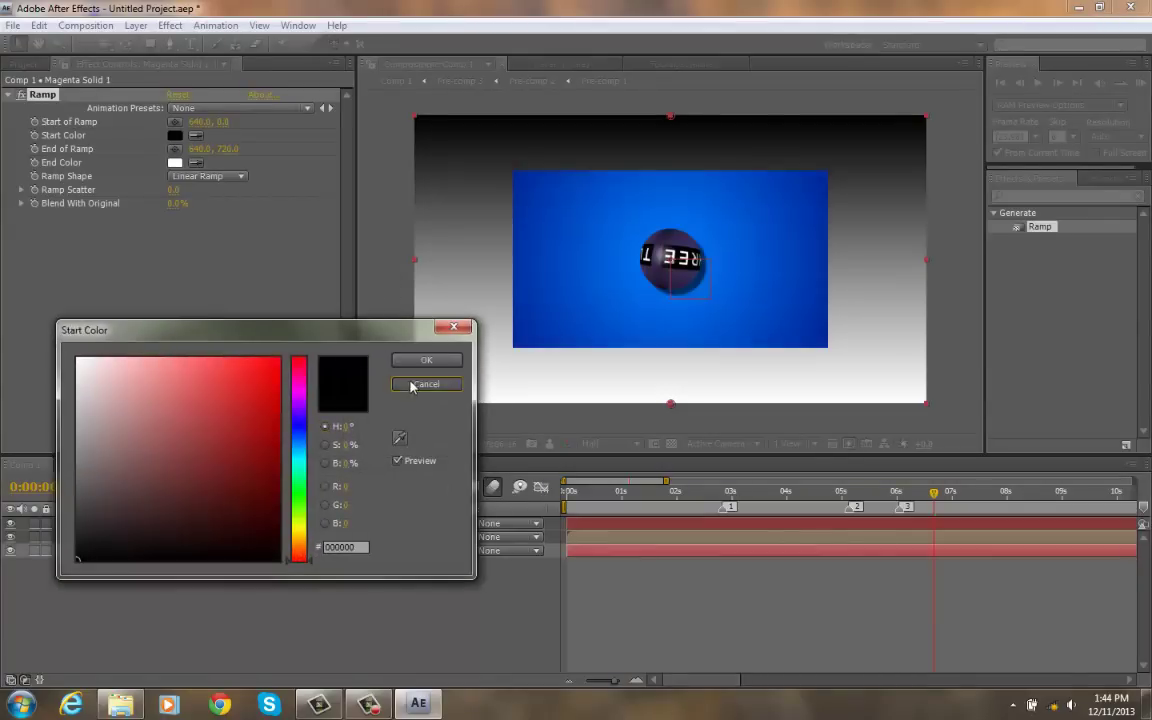
{"action": "left_click", "coordinate": [432, 358]}
{"action": "left_click", "coordinate": [238, 177]}
{"action": "left_click", "coordinate": [216, 189]}
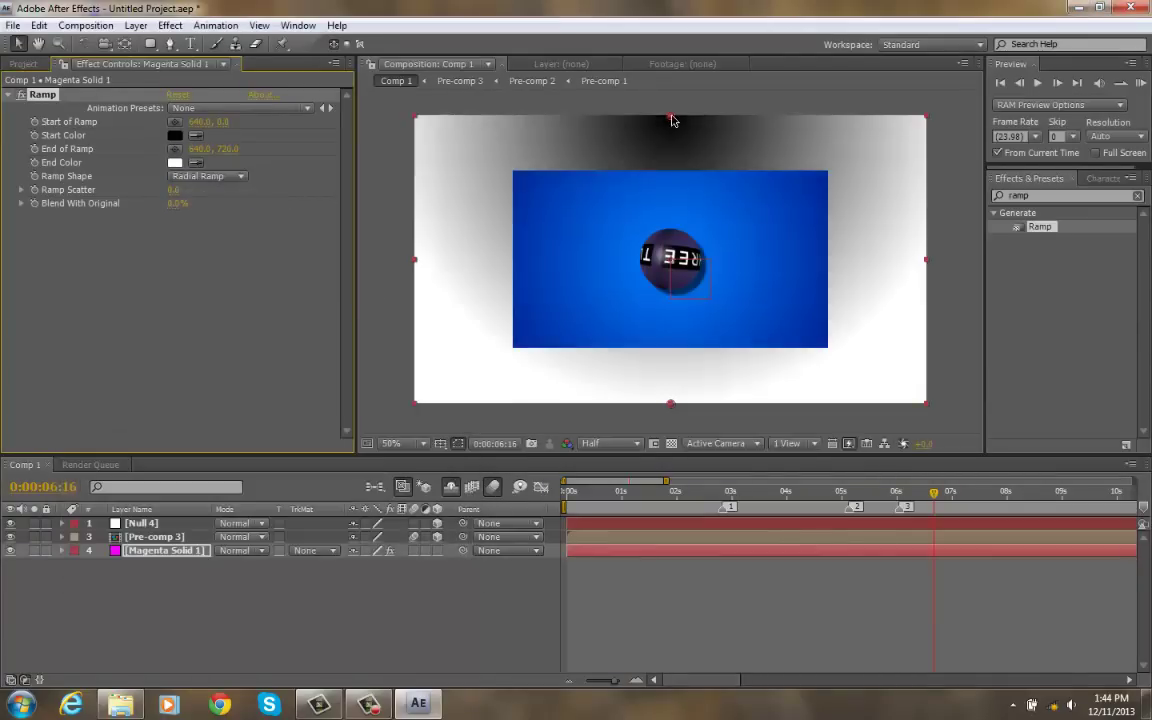
{"action": "left_click_drag", "start_coordinate": [672, 120], "coordinate": [670, 258]}
{"action": "left_click_drag", "start_coordinate": [670, 403], "coordinate": [1028, 414]}
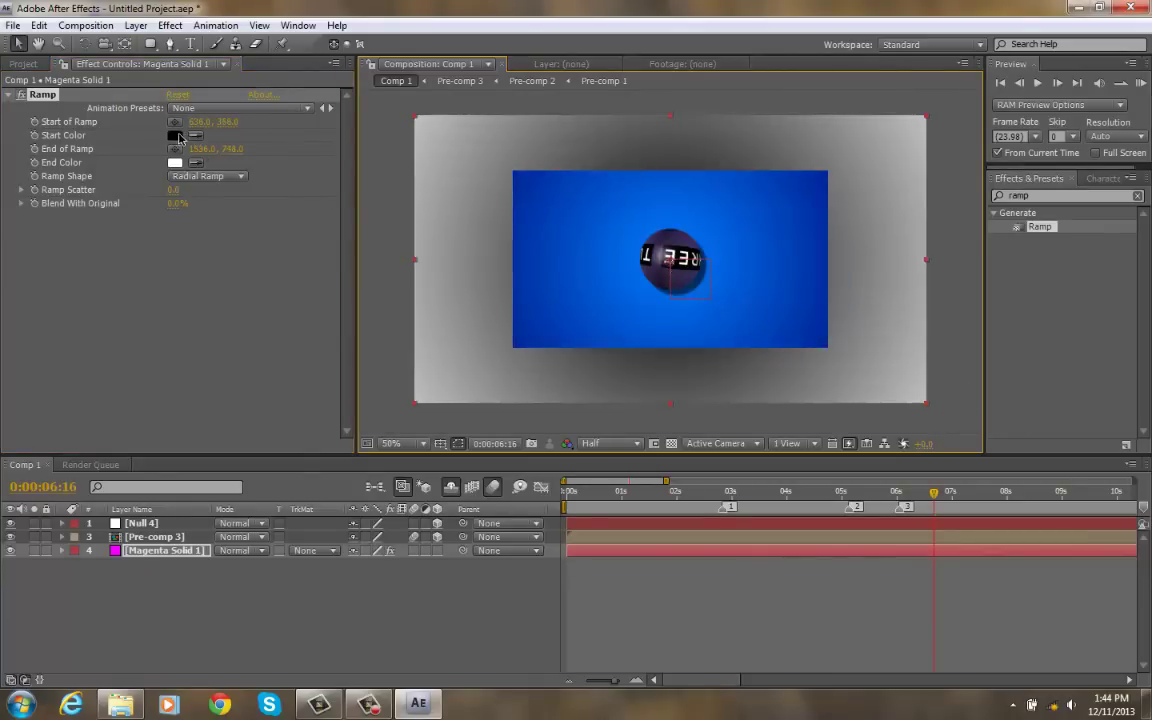
Step: Set the Ramp's start colour to magenta E400FF and its end colour to black
{"action": "left_click", "coordinate": [176, 136]}
{"action": "left_click_drag", "start_coordinate": [298, 366], "coordinate": [299, 394]}
{"action": "left_click", "coordinate": [278, 358]}
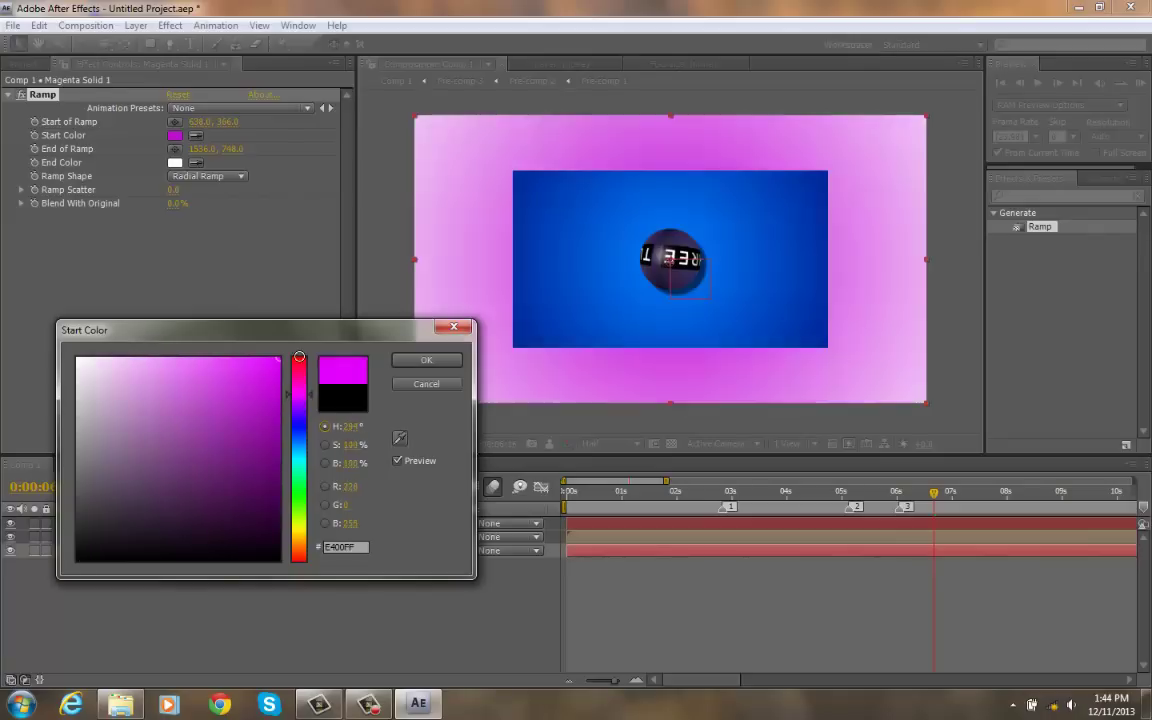
{"action": "left_click", "coordinate": [426, 360]}
{"action": "left_click", "coordinate": [175, 162]}
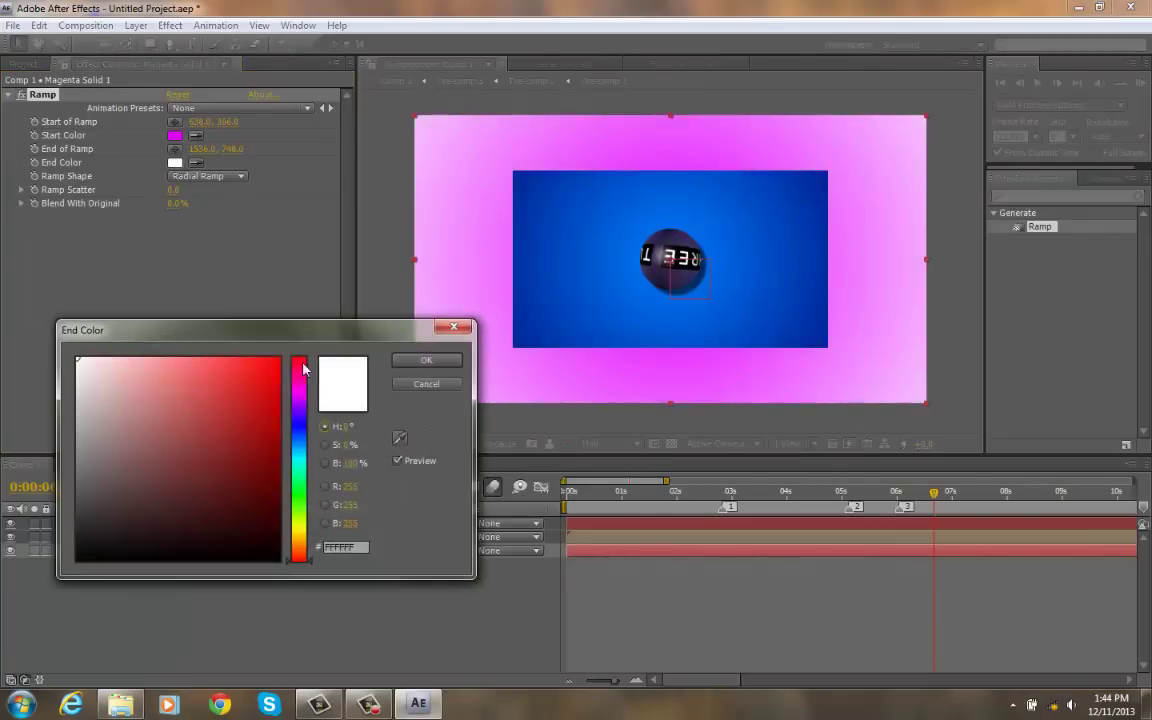
{"action": "left_click", "coordinate": [78, 558]}
{"action": "left_click", "coordinate": [446, 362]}
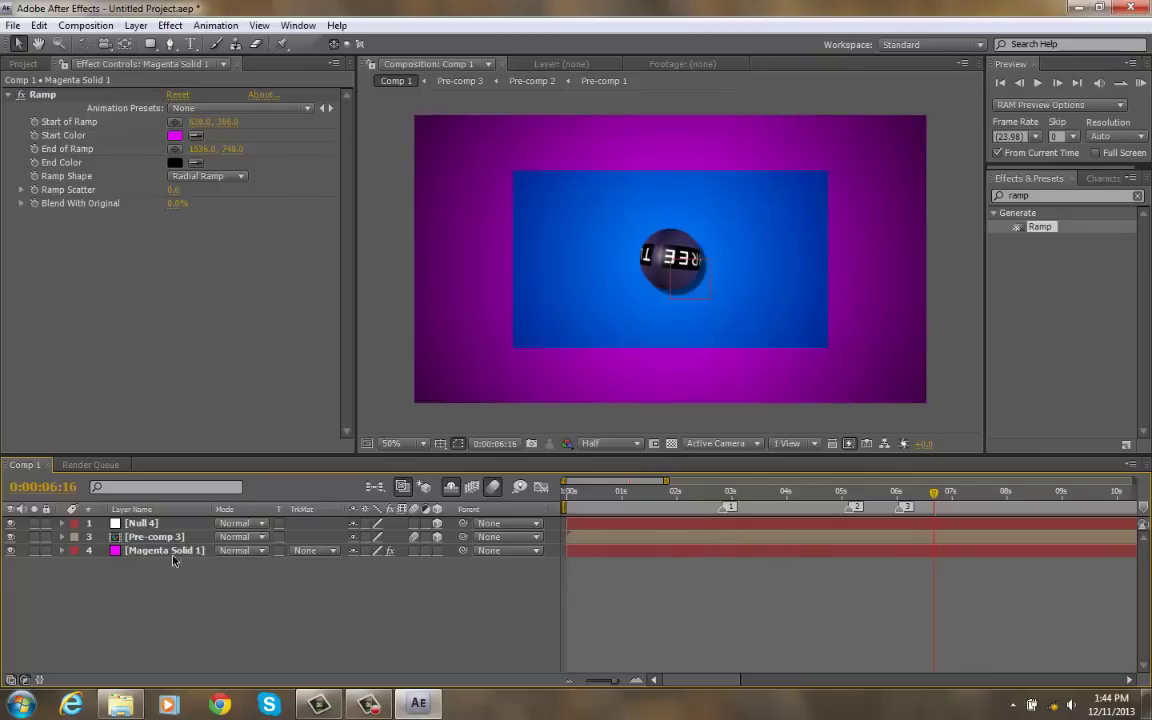
Step: At 0:00:06:16, pull the camera back further by setting Null 4's Z position to about -1208
{"action": "left_click", "coordinate": [62, 523]}
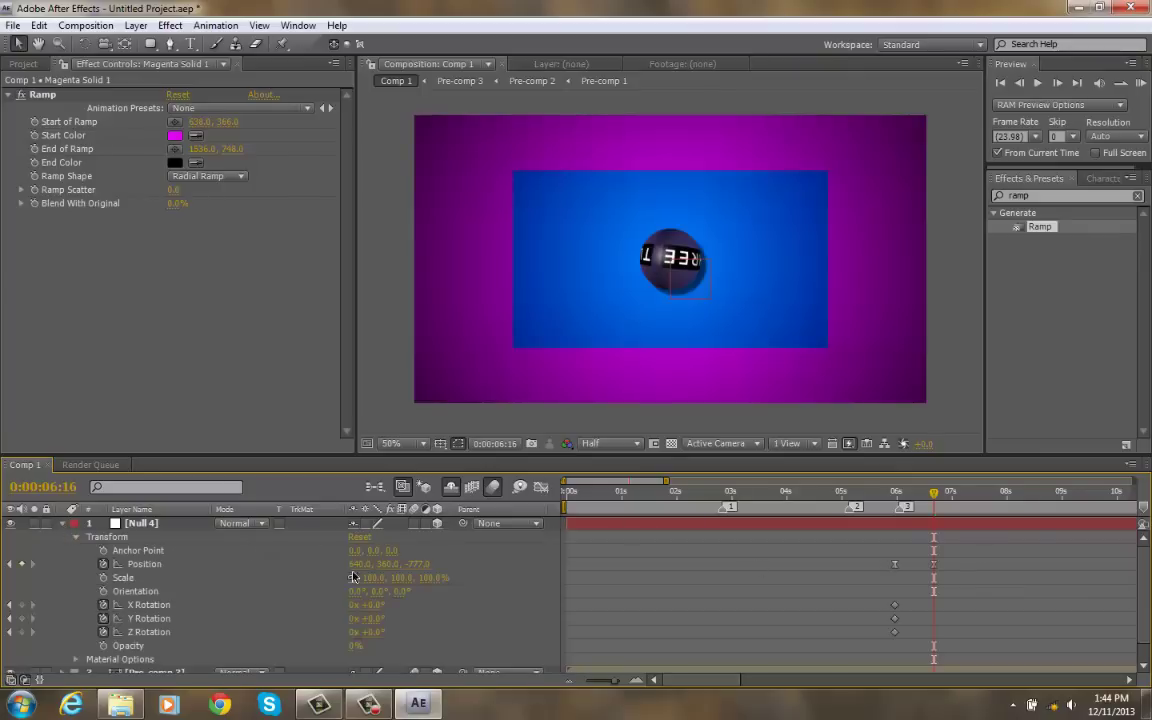
{"action": "left_click_drag", "start_coordinate": [418, 564], "coordinate": [131, 646]}
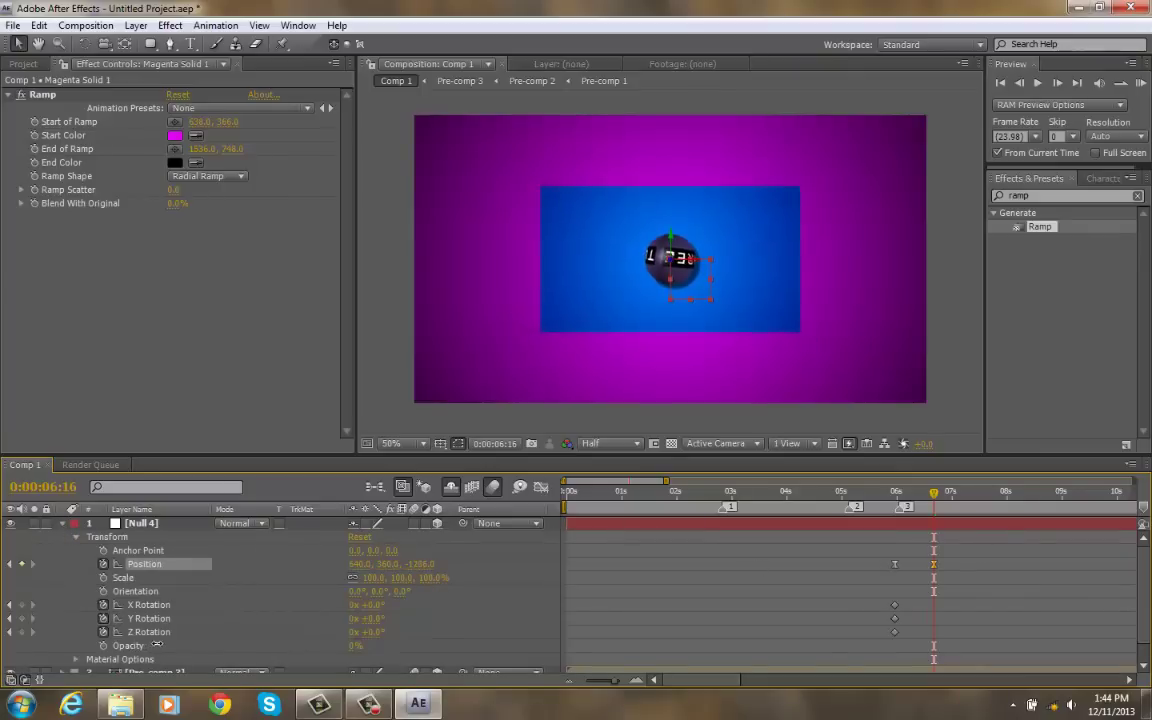
{"action": "left_click", "coordinate": [62, 523]}
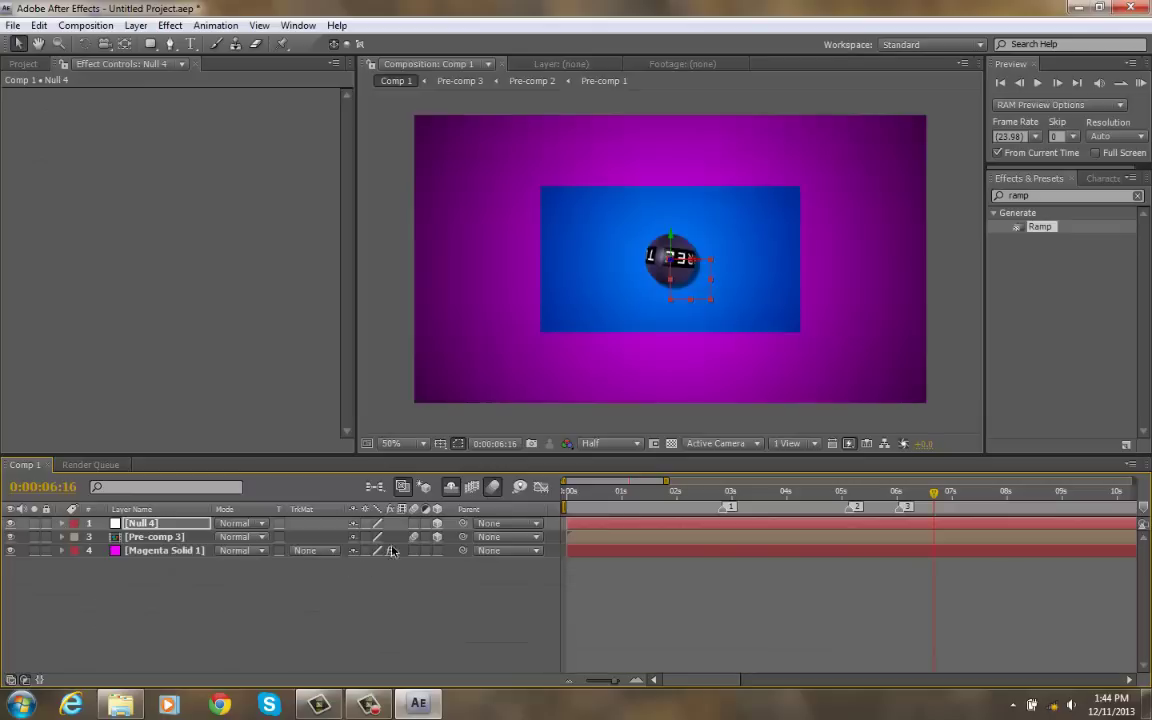
Step: Apply Fractal Noise to Magenta Solid 1 and set its blending mode to Overlay
{"action": "left_click", "coordinate": [165, 550]}
{"action": "double_click", "coordinate": [1040, 226]}
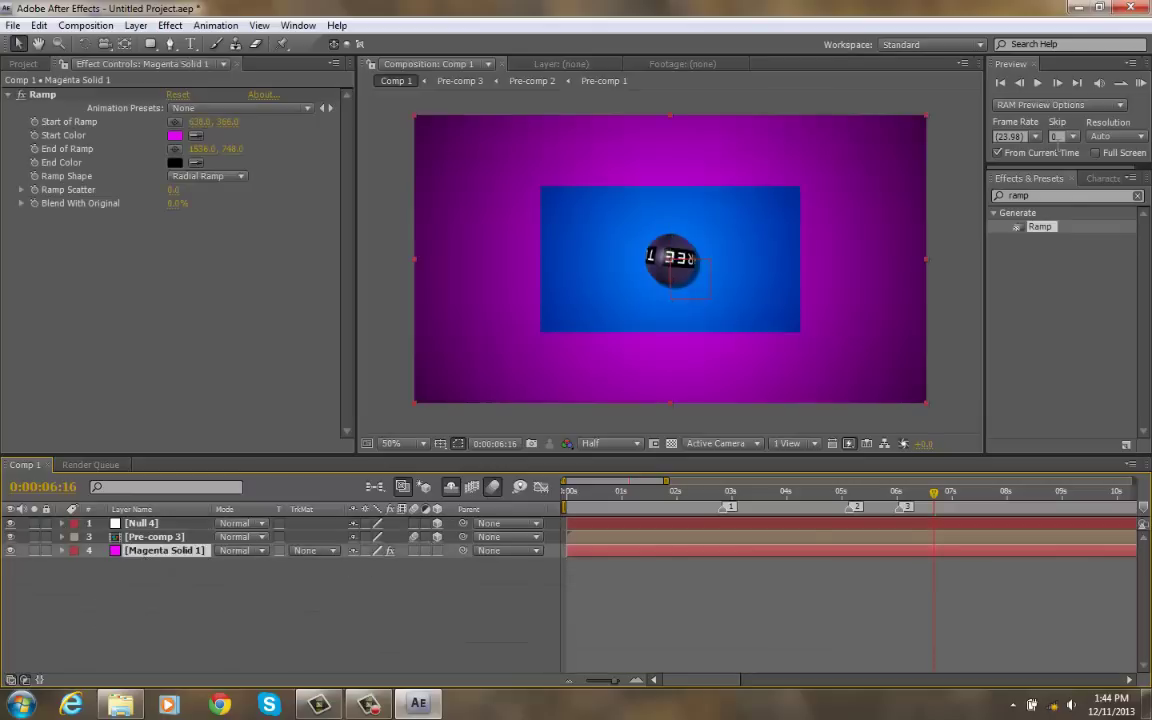
{"action": "type", "text": "fractal"}
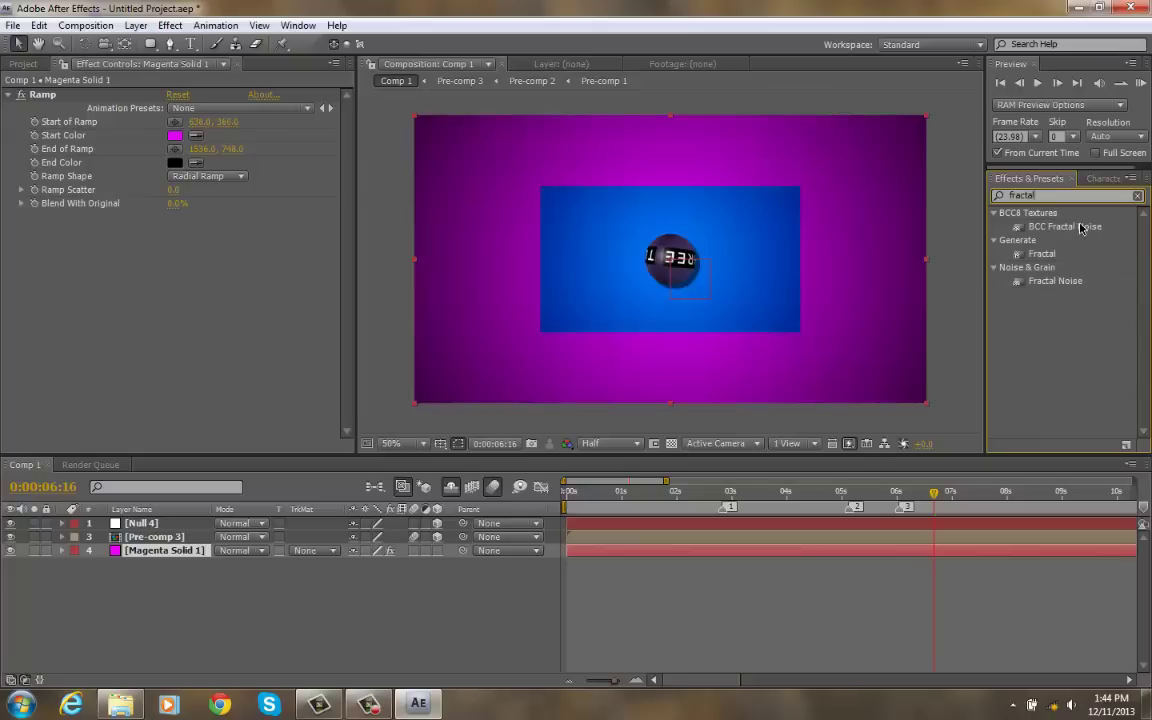
{"action": "left_click_drag", "start_coordinate": [1052, 289], "coordinate": [617, 553]}
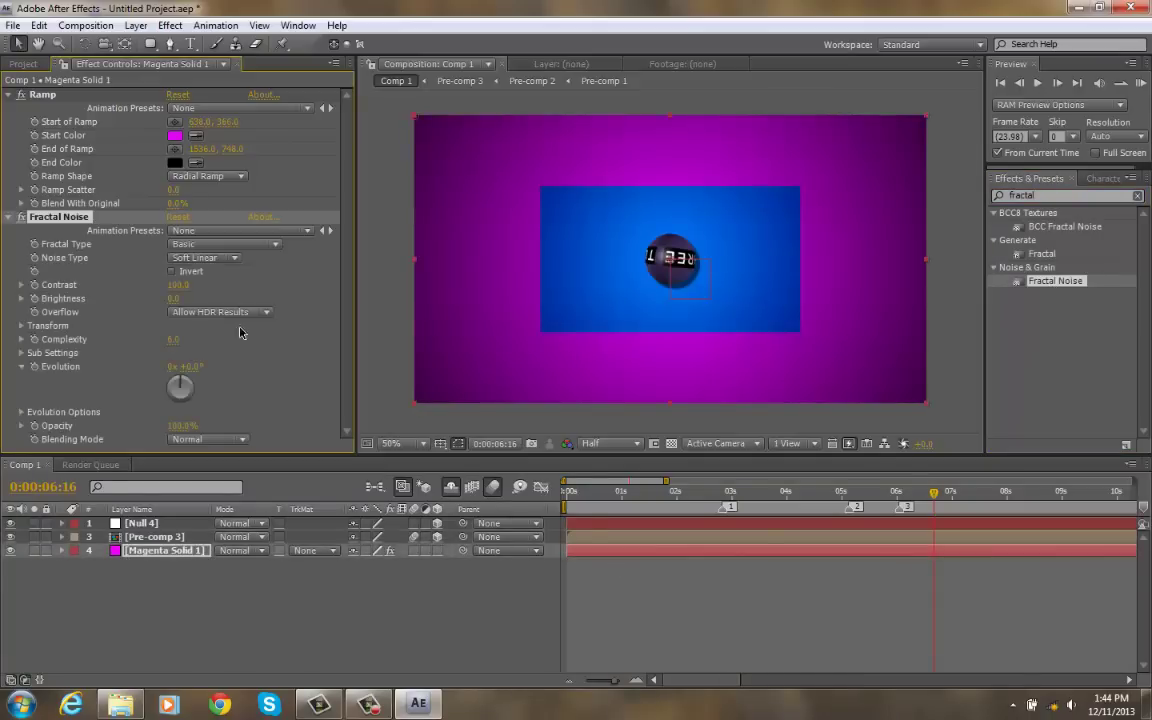
{"action": "left_click", "coordinate": [183, 441]}
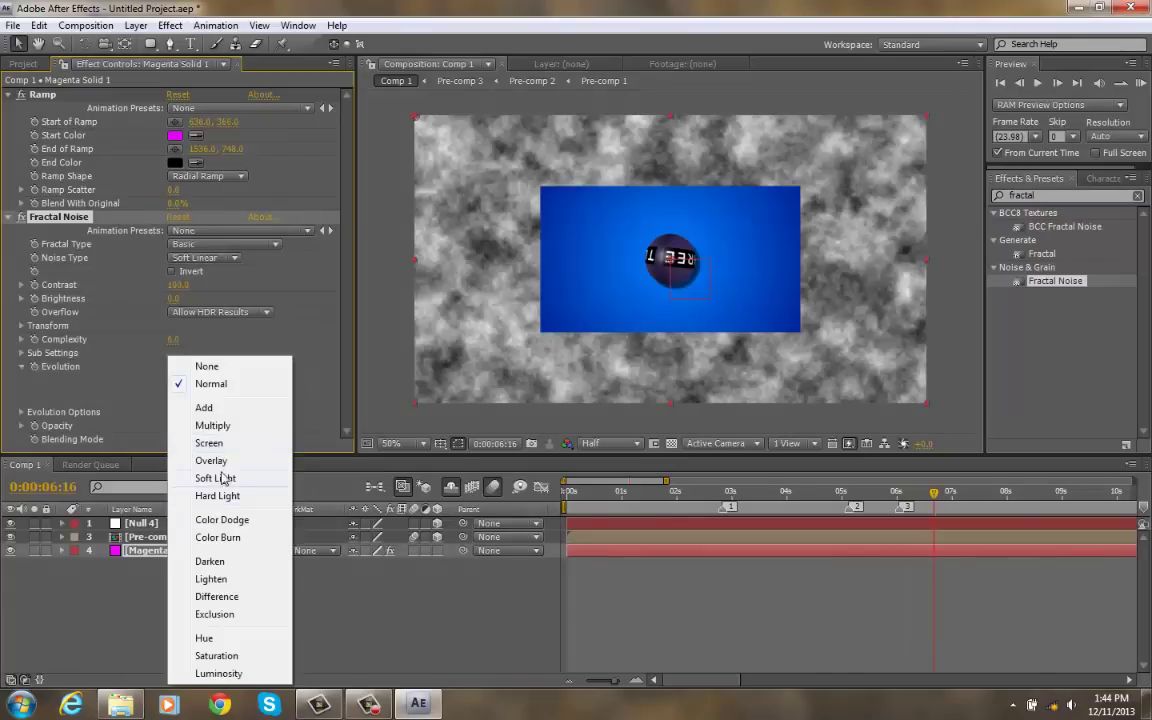
{"action": "left_click", "coordinate": [218, 461]}
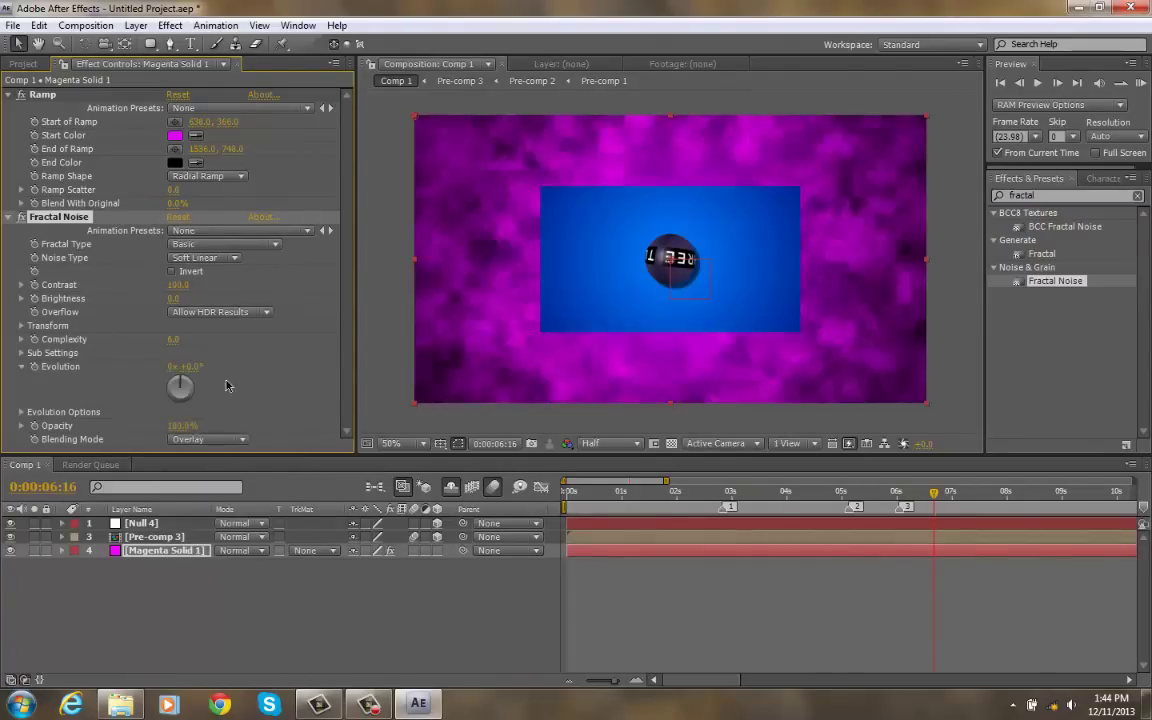
Step: Try the Cloudy, Turbulent Smooth, Dynamic Progressive, Smeary and Rocky fractal types on the magenta background's Fractal Noise
{"action": "left_click", "coordinate": [237, 242]}
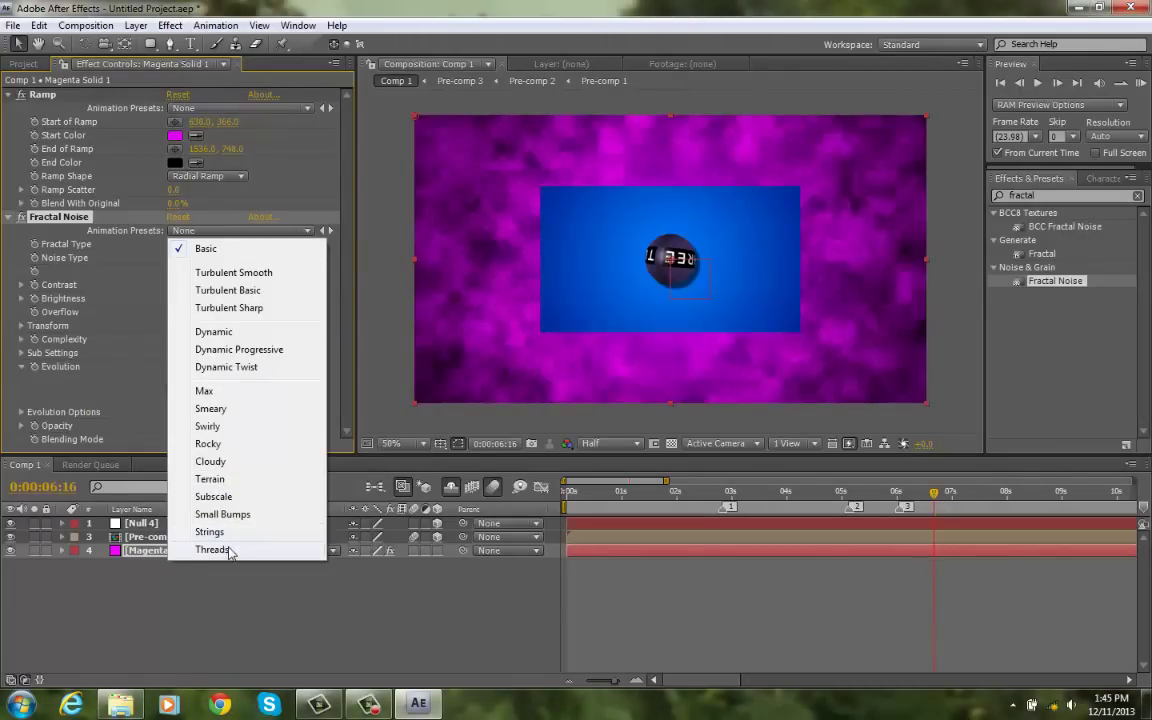
{"action": "left_click", "coordinate": [228, 462]}
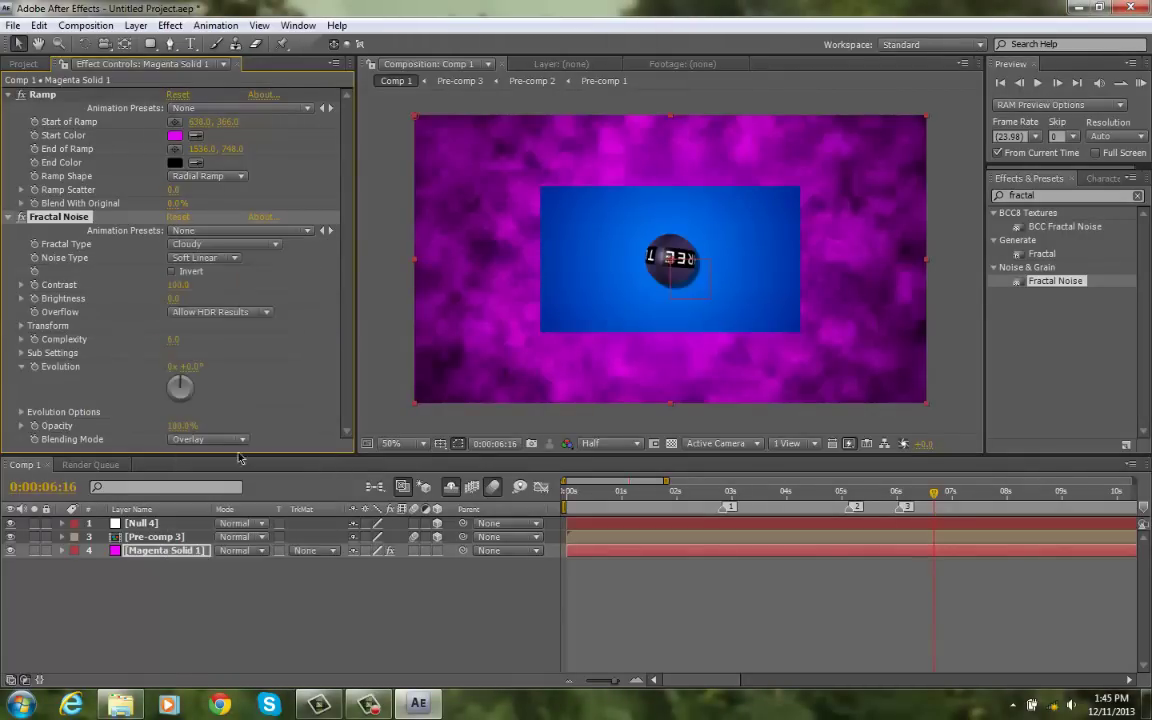
{"action": "left_click", "coordinate": [265, 244]}
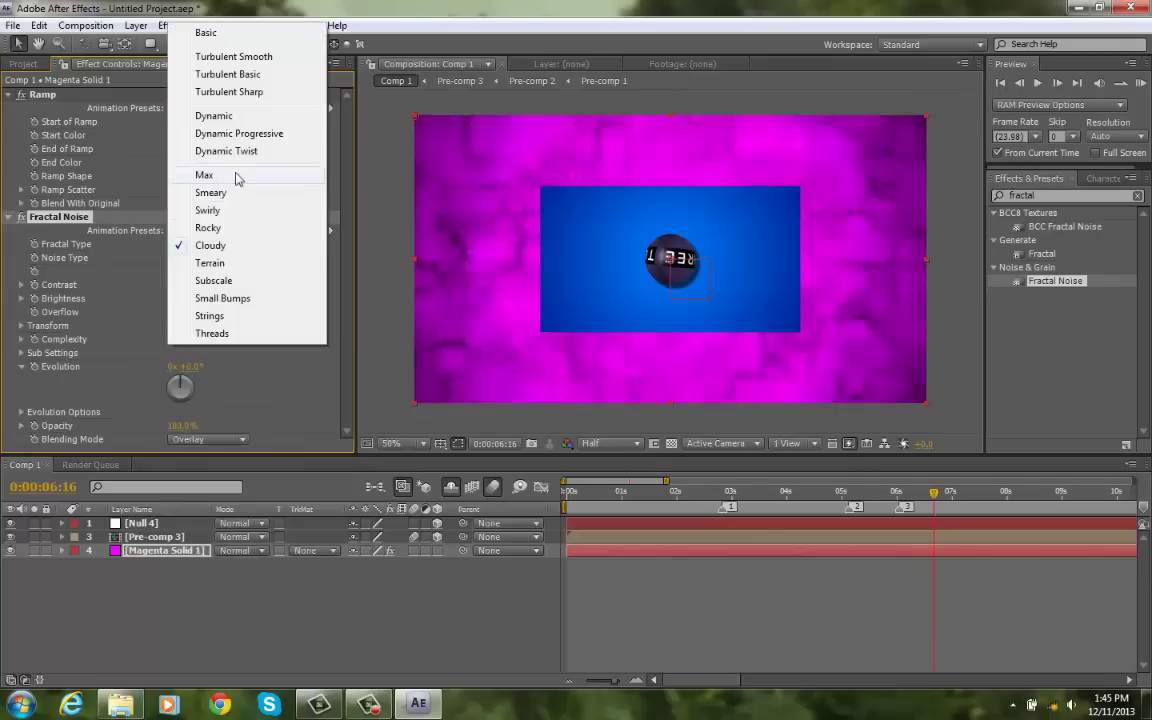
{"action": "left_click", "coordinate": [242, 56]}
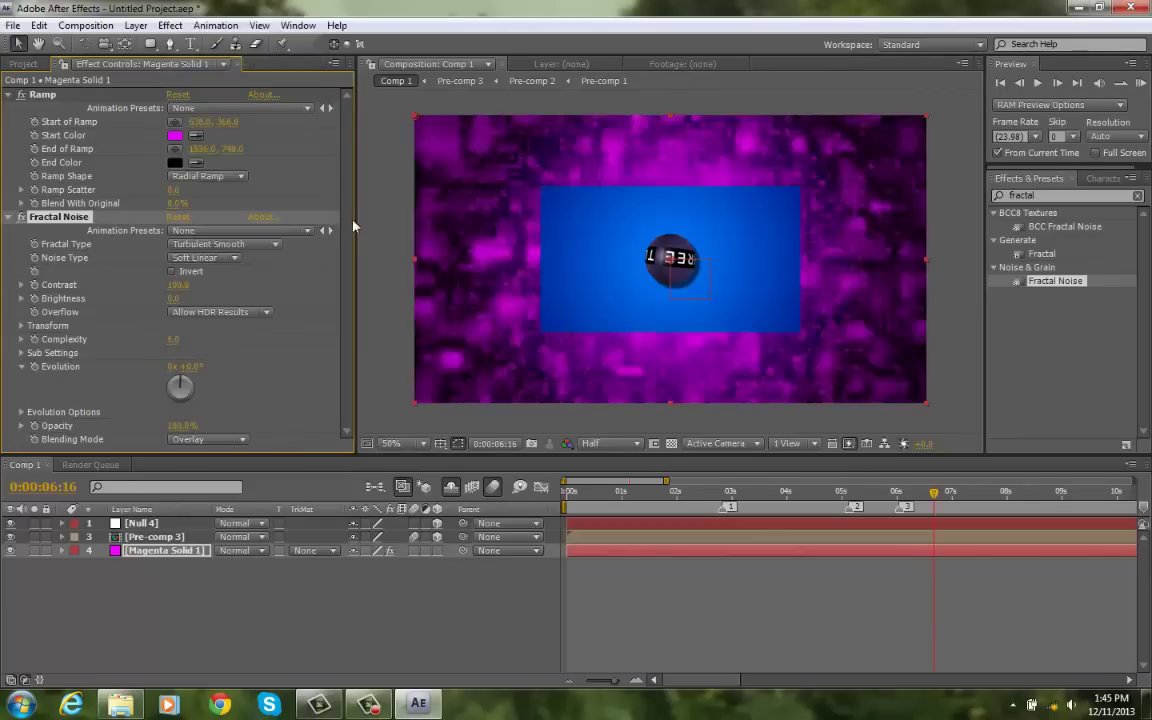
{"action": "left_click", "coordinate": [228, 248]}
{"action": "left_click", "coordinate": [245, 245]}
{"action": "left_click", "coordinate": [258, 246]}
{"action": "left_click", "coordinate": [257, 303]}
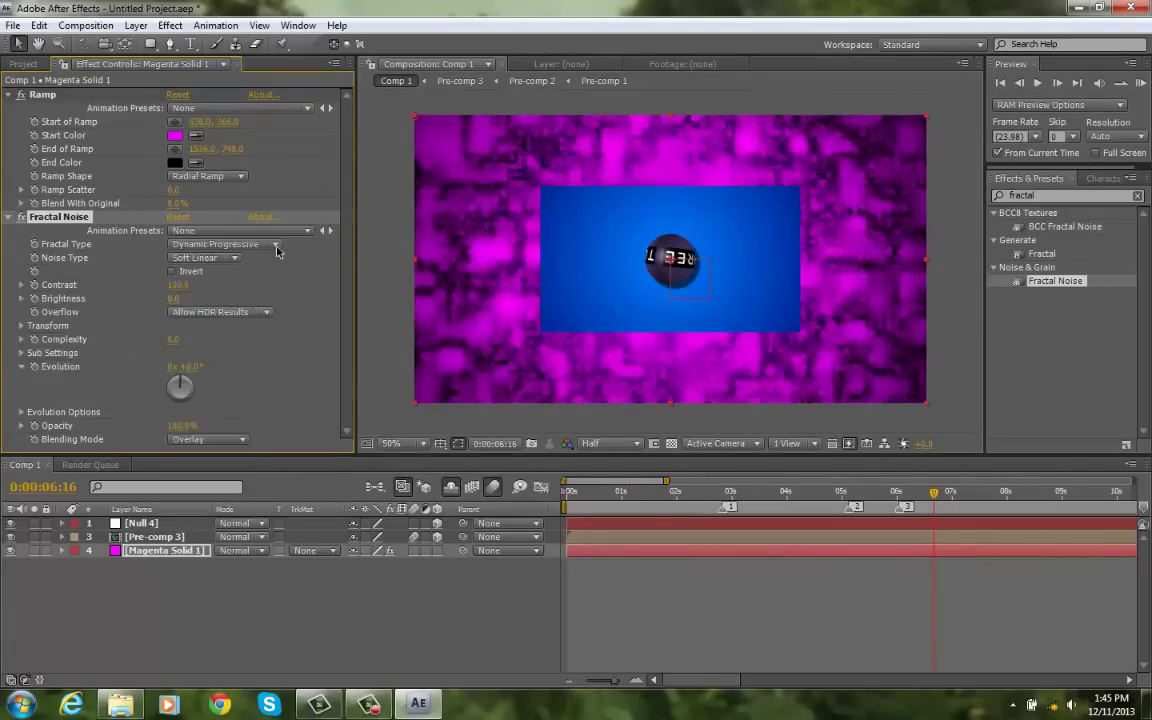
{"action": "left_click", "coordinate": [276, 249]}
{"action": "left_click", "coordinate": [293, 304]}
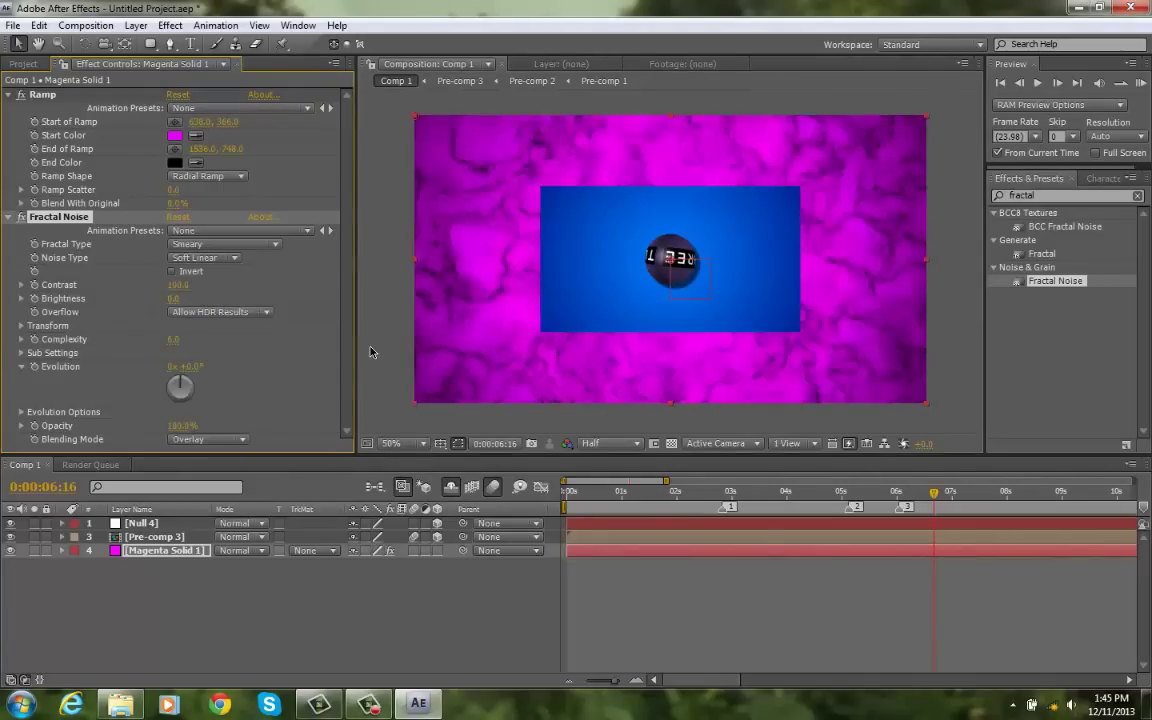
{"action": "left_click", "coordinate": [238, 245]}
{"action": "left_click", "coordinate": [243, 281]}
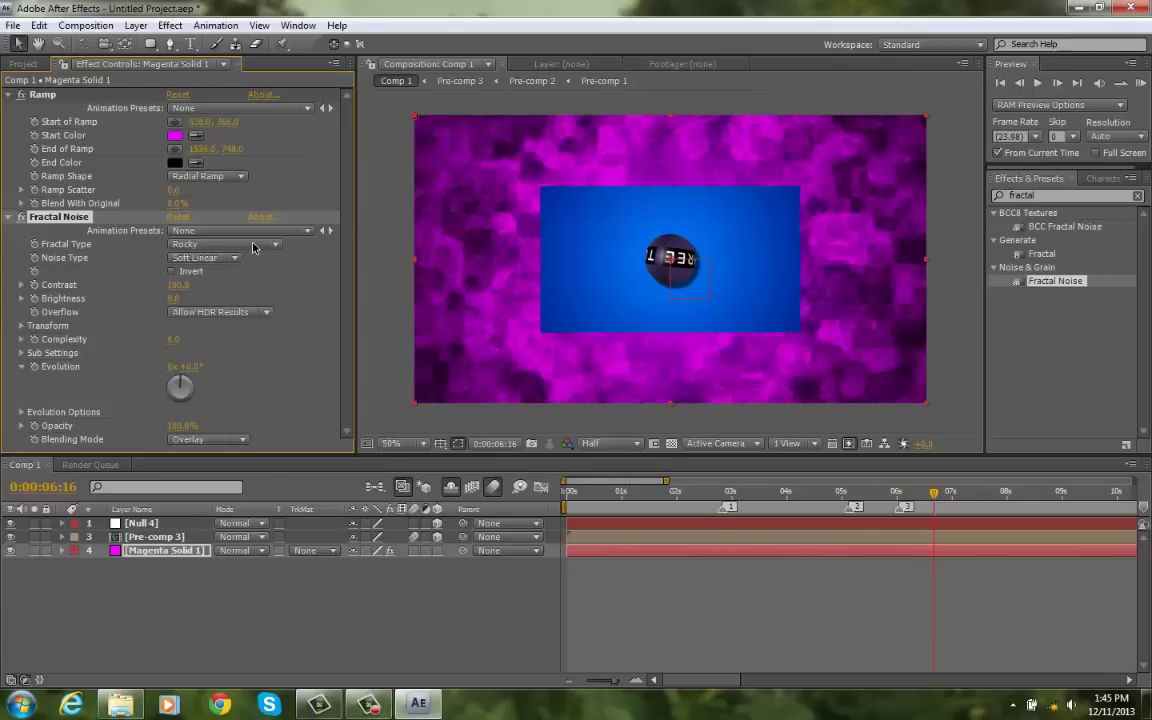
{"action": "left_click", "coordinate": [254, 247]}
{"action": "left_click", "coordinate": [264, 265]}
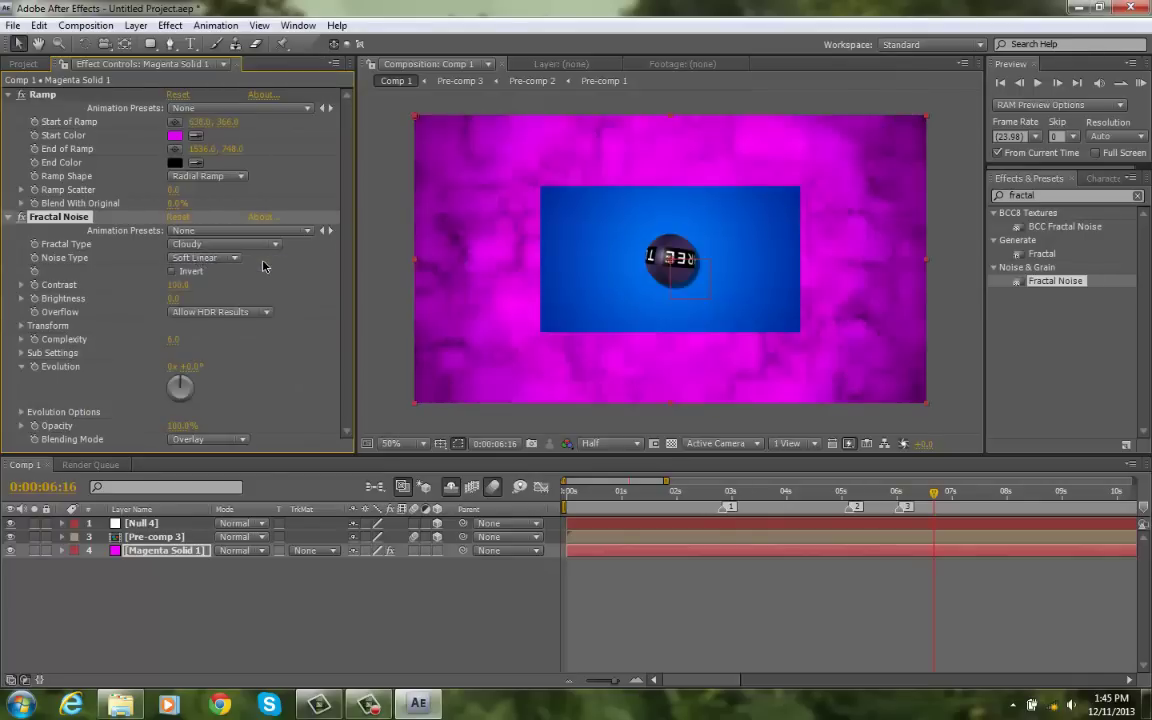
{"action": "left_click", "coordinate": [212, 246]}
{"action": "left_click", "coordinate": [206, 352]}
Step: Set the Fractal Noise's fractal type to Subscale
{"action": "left_click", "coordinate": [264, 246]}
{"action": "left_click", "coordinate": [298, 230]}
{"action": "left_click", "coordinate": [222, 245]}
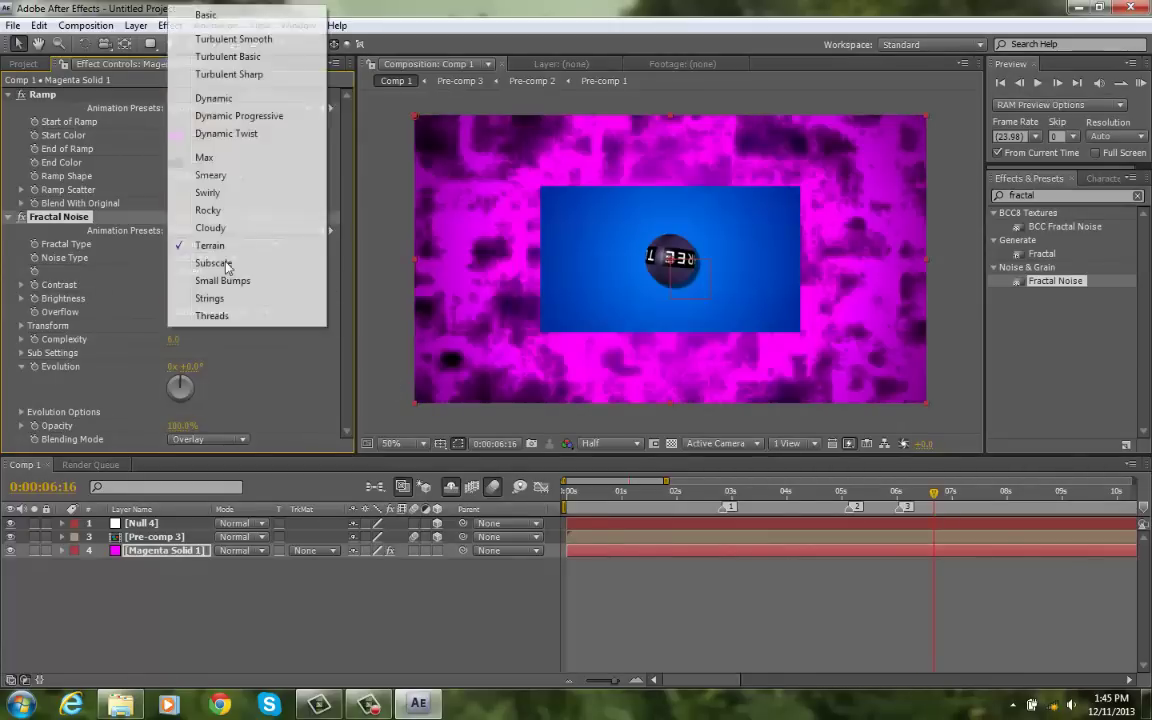
{"action": "left_click", "coordinate": [232, 264]}
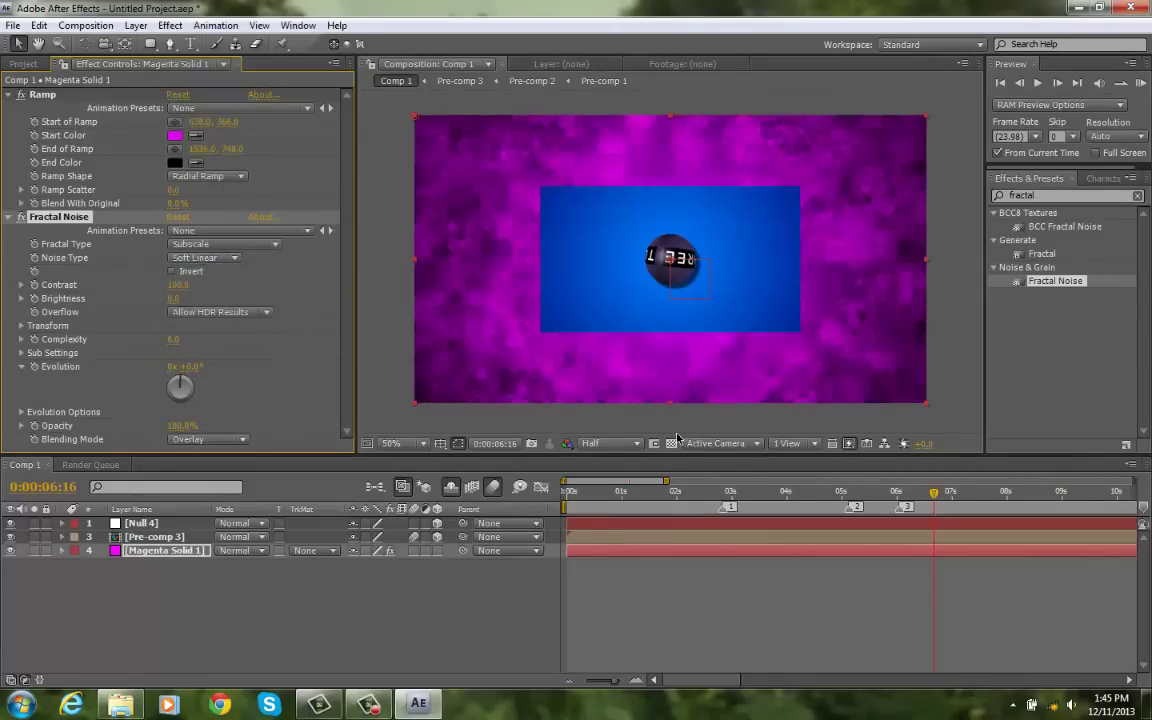
Step: Animate the Fractal Noise's Evolution from 0° at 0:00:05:23 to 2x +89° at 0:00:08:15
{"action": "left_click", "coordinate": [893, 488]}
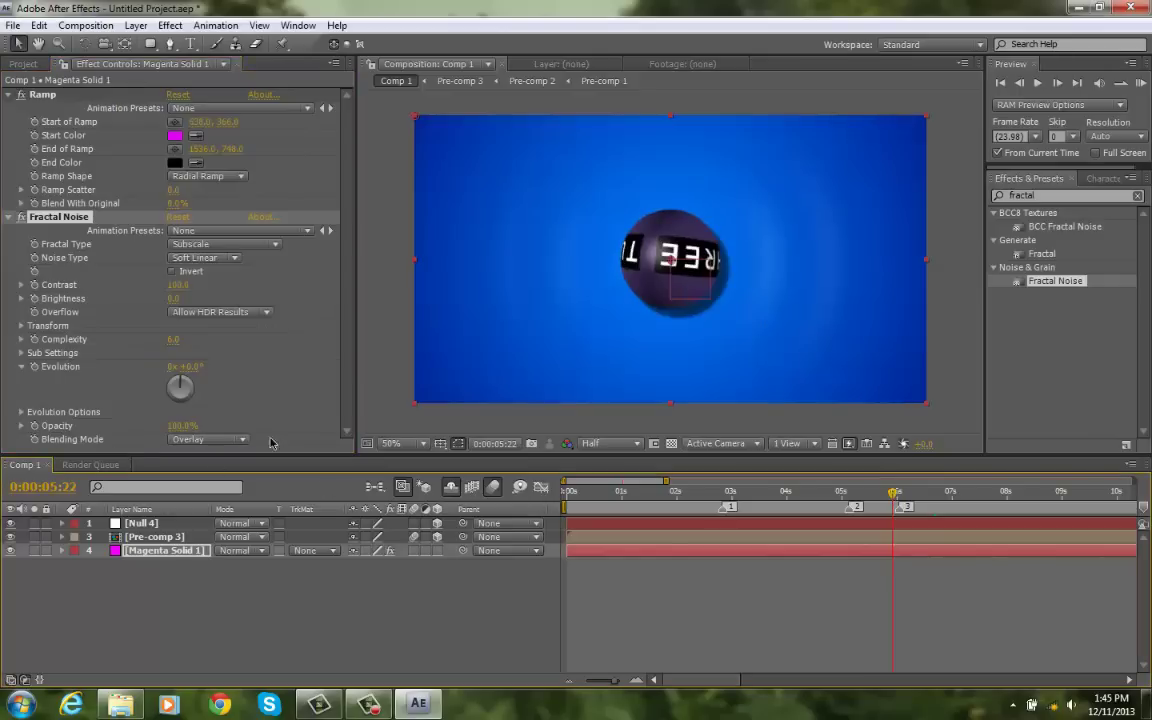
{"action": "left_click_drag", "start_coordinate": [892, 494], "coordinate": [895, 498]}
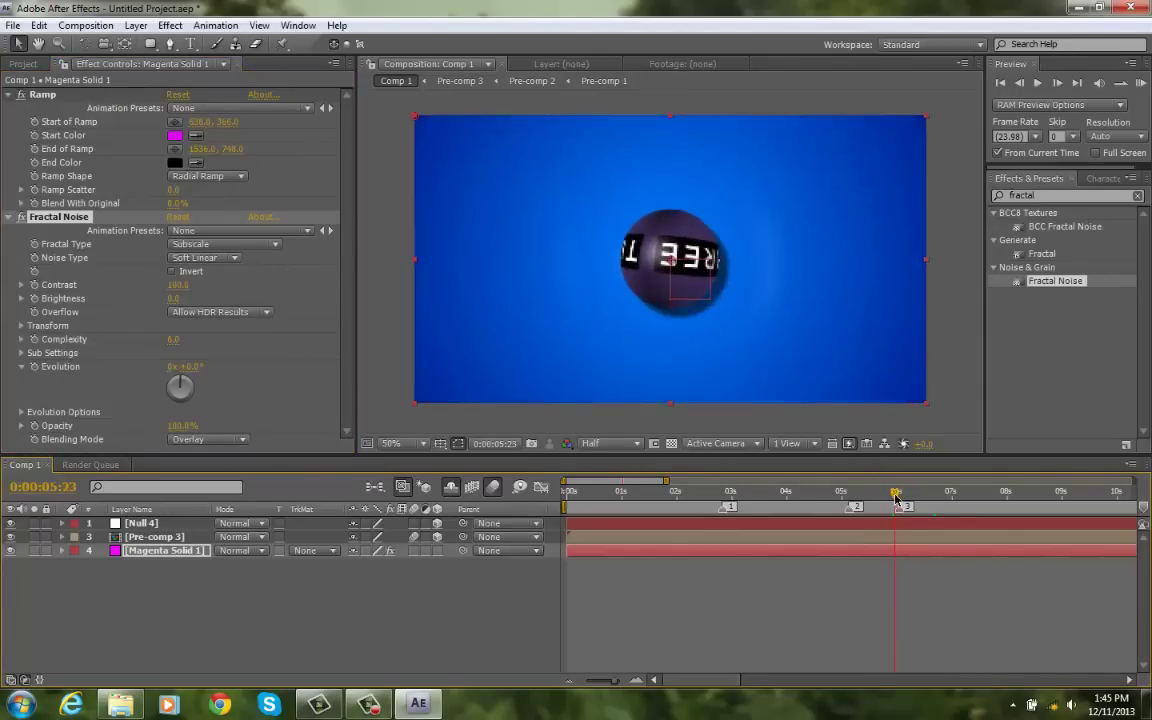
{"action": "left_click", "coordinate": [34, 367]}
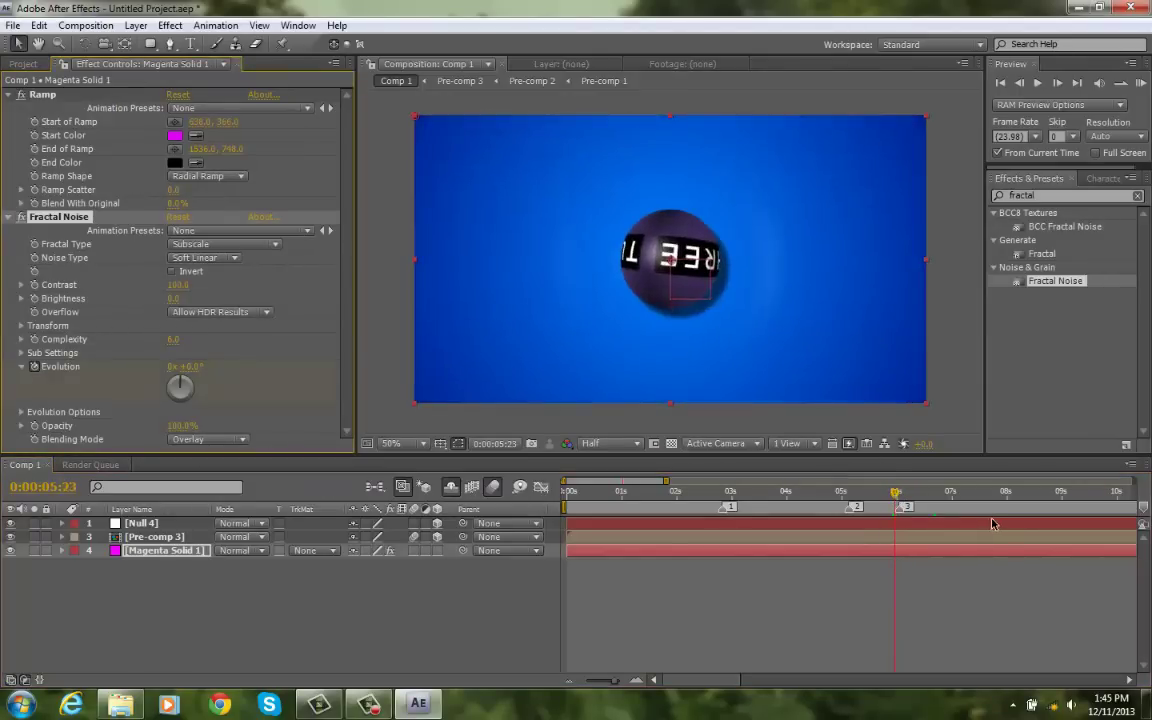
{"action": "left_click", "coordinate": [965, 491]}
{"action": "left_click_drag", "start_coordinate": [986, 513], "coordinate": [1041, 514]}
{"action": "left_click_drag", "start_coordinate": [180, 384], "coordinate": [189, 406]}
{"action": "left_click_drag", "start_coordinate": [170, 349], "coordinate": [495, 455]}
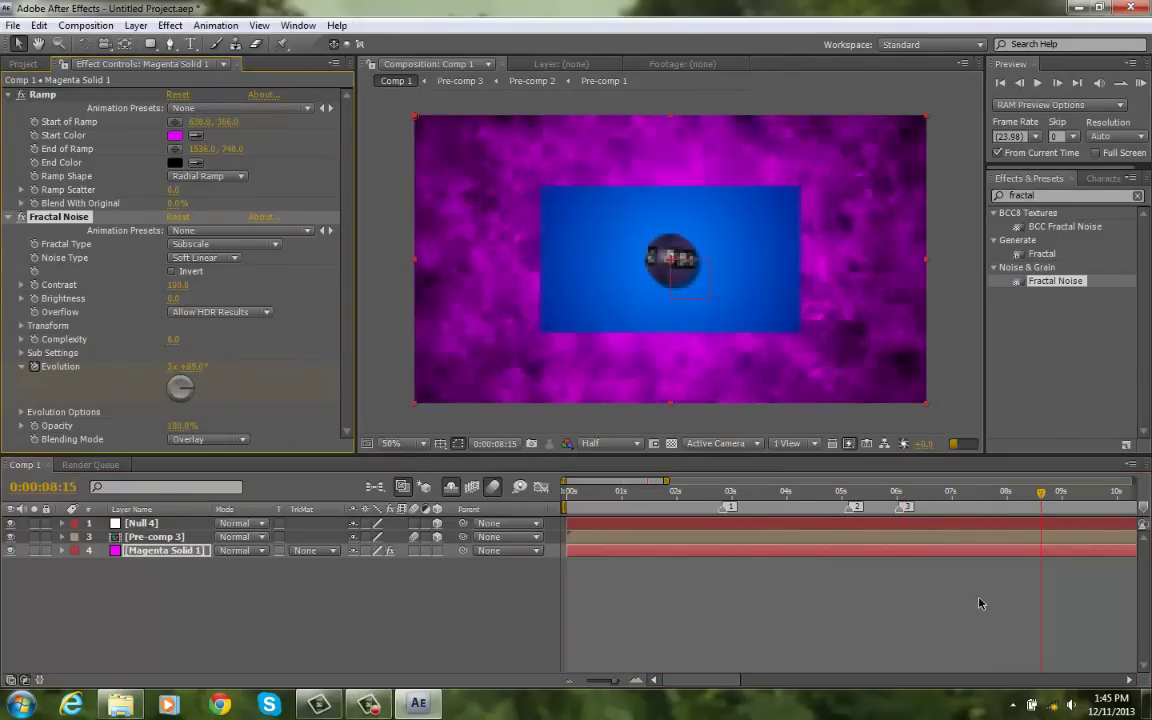
Step: Create a white 1280 × 720 px solid in Comp 1
{"action": "left_click", "coordinate": [977, 491]}
{"action": "left_click_drag", "start_coordinate": [997, 501], "coordinate": [931, 533]}
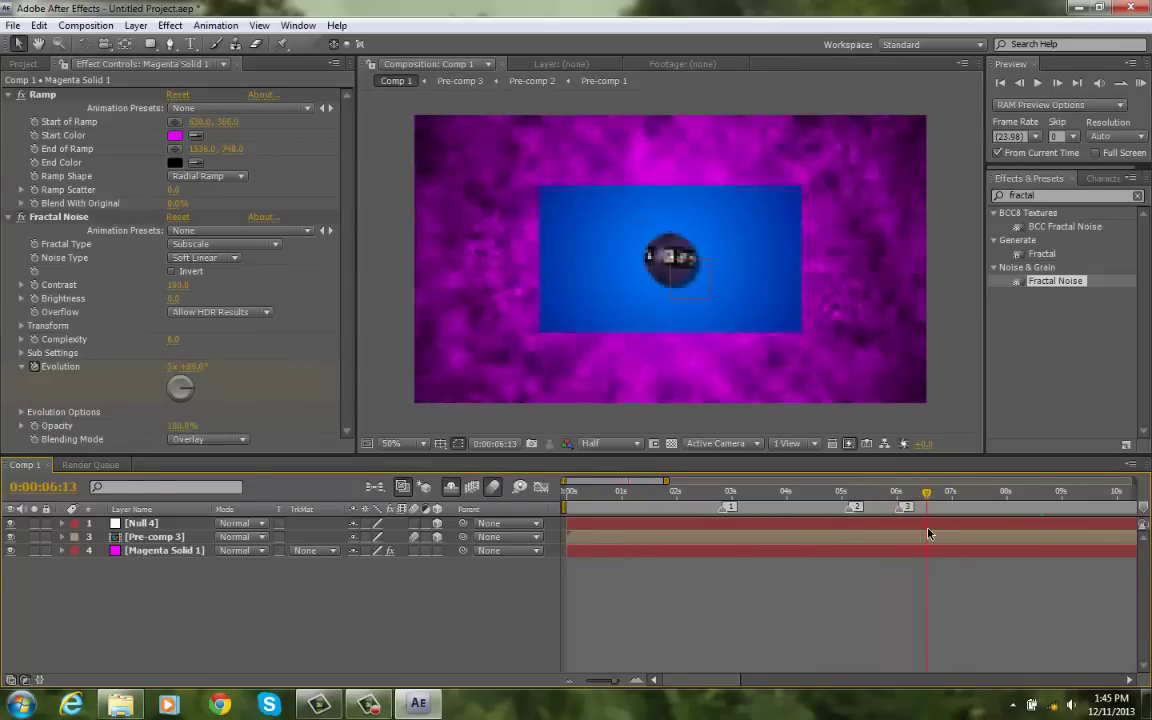
{"action": "left_click", "coordinate": [166, 538]}
{"action": "left_click", "coordinate": [135, 25]}
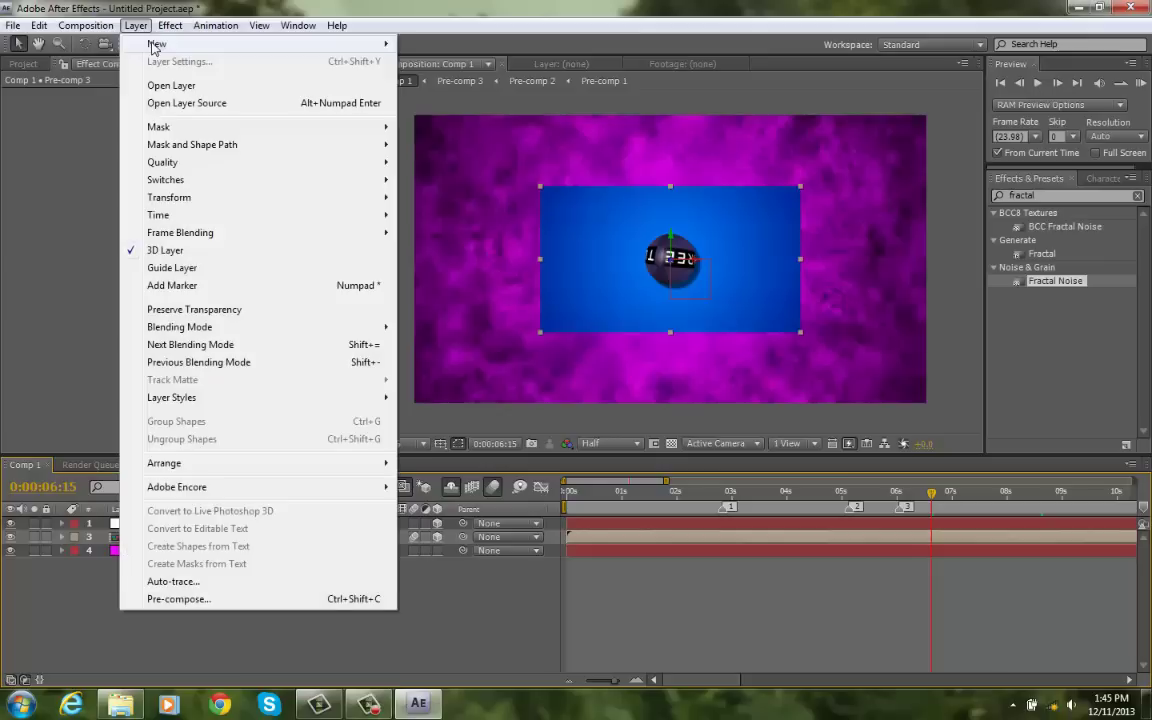
{"action": "mouse_move", "coordinate": [160, 39]}
{"action": "left_click", "coordinate": [440, 61]}
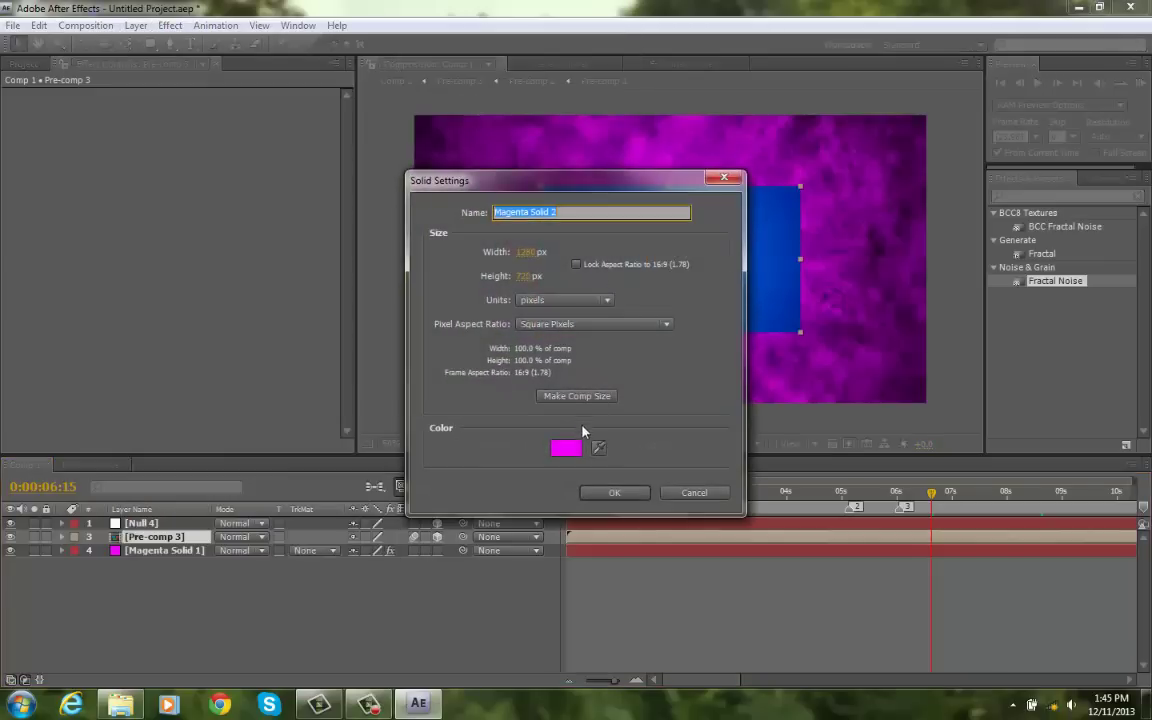
{"action": "left_click", "coordinate": [566, 447]}
{"action": "left_click_drag", "start_coordinate": [157, 401], "coordinate": [2, 232]}
{"action": "left_click_drag", "start_coordinate": [205, 394], "coordinate": [2, 229]}
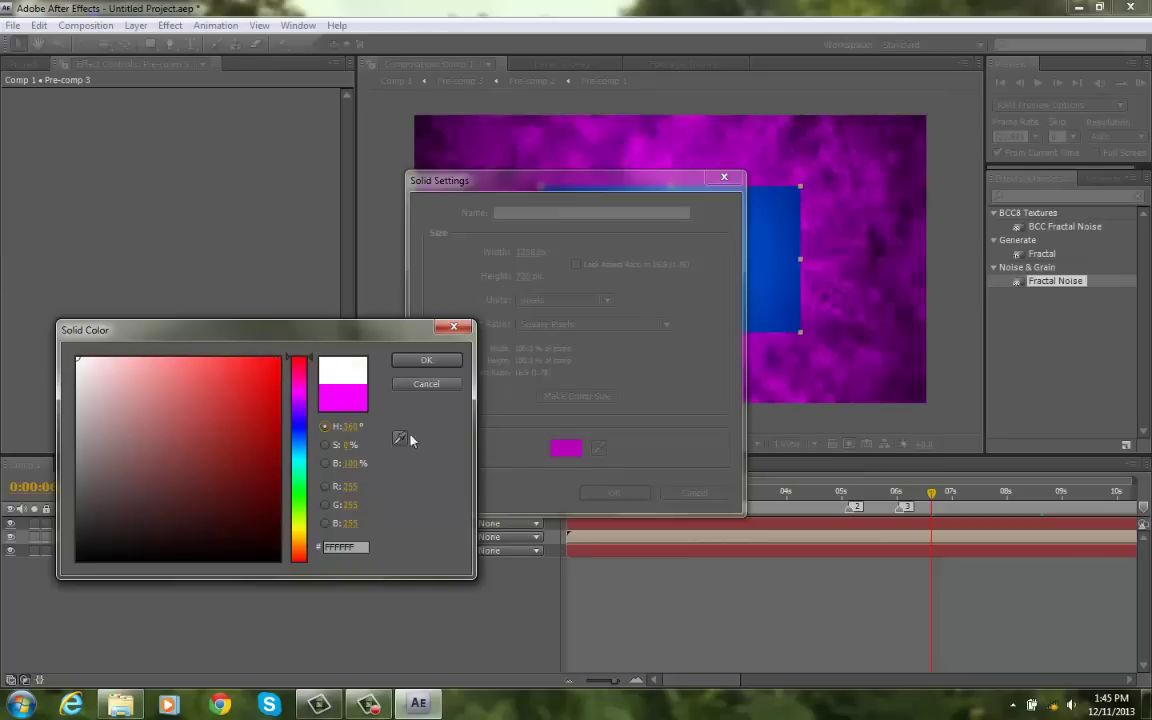
{"action": "left_click", "coordinate": [439, 363]}
{"action": "left_click", "coordinate": [612, 492]}
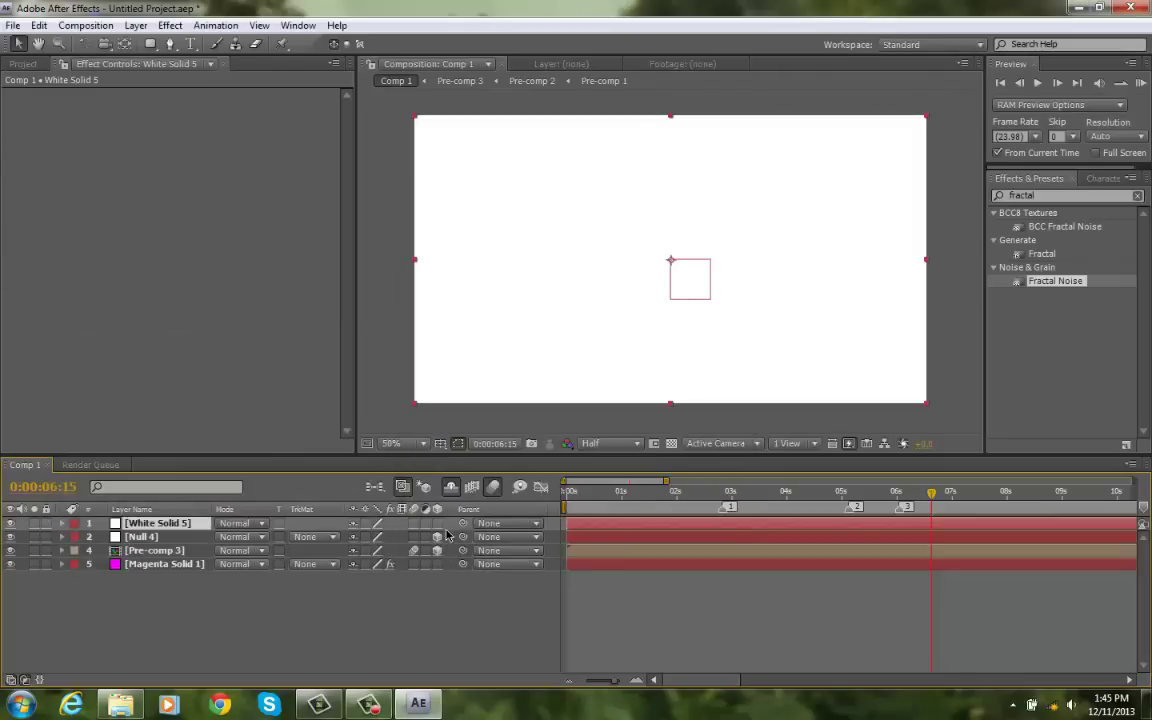
Step: Place the white solid directly below Pre-comp 3 as a 3D layer and scale it to 114% to frame the blue scene
{"action": "left_click_drag", "start_coordinate": [170, 555], "coordinate": [170, 557]}
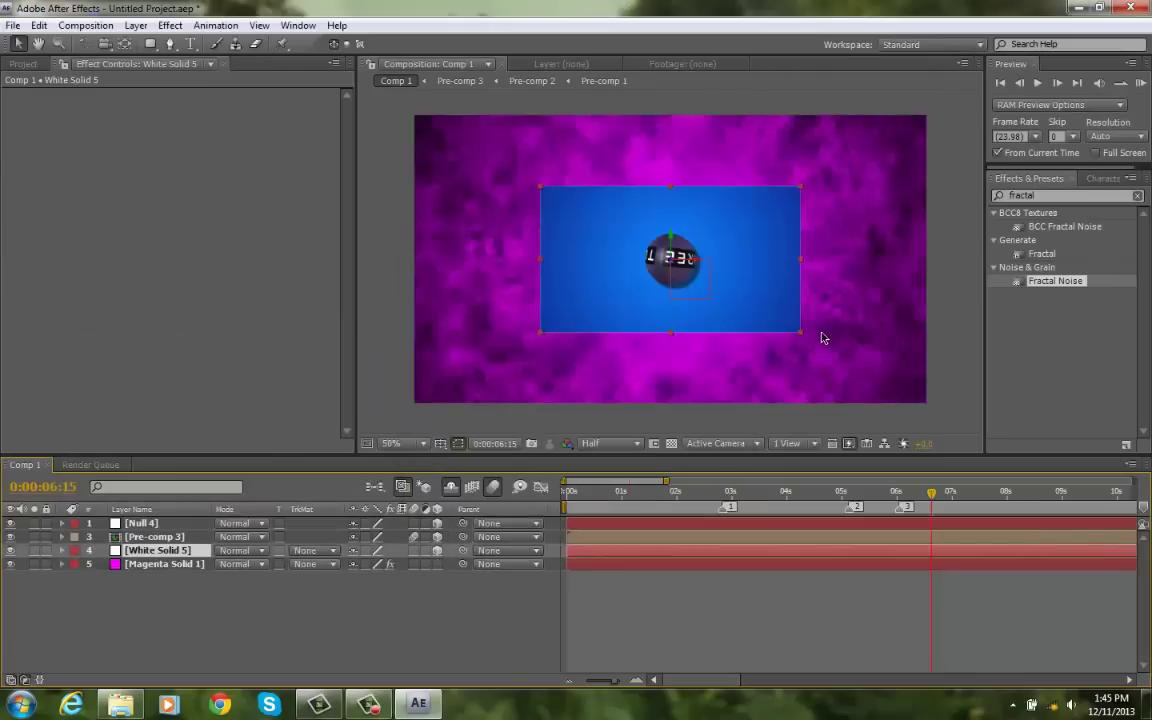
{"action": "key", "text": "s"}
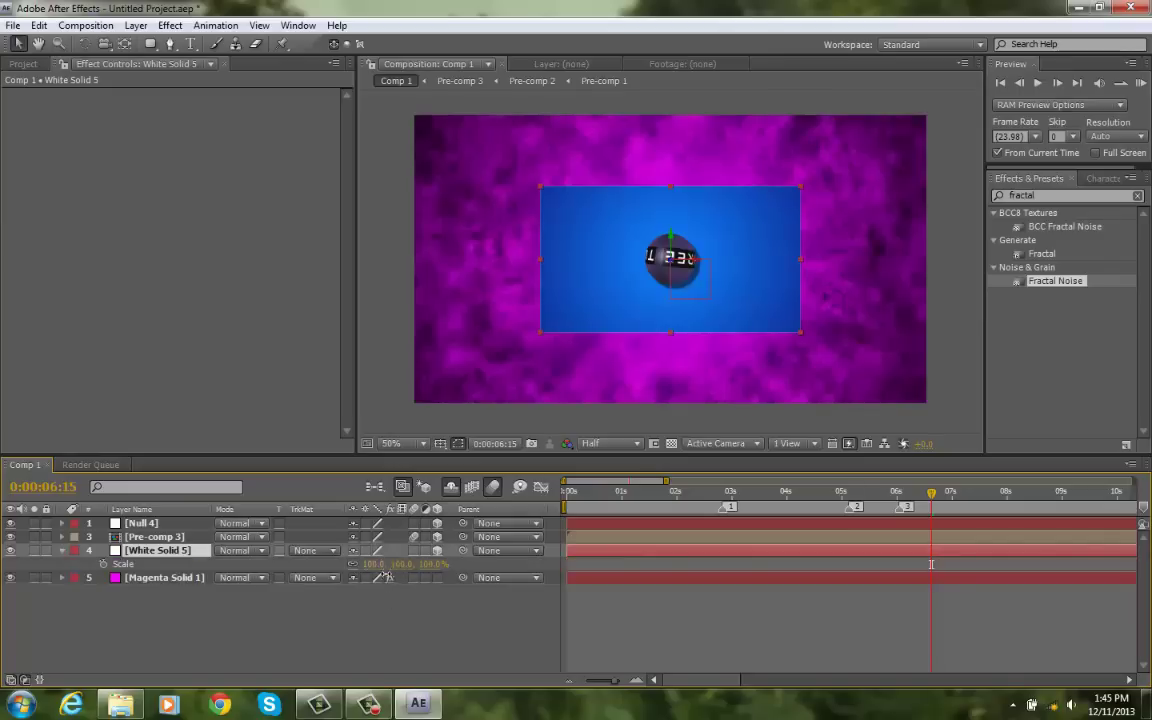
{"action": "left_click_drag", "start_coordinate": [400, 566], "coordinate": [395, 570]}
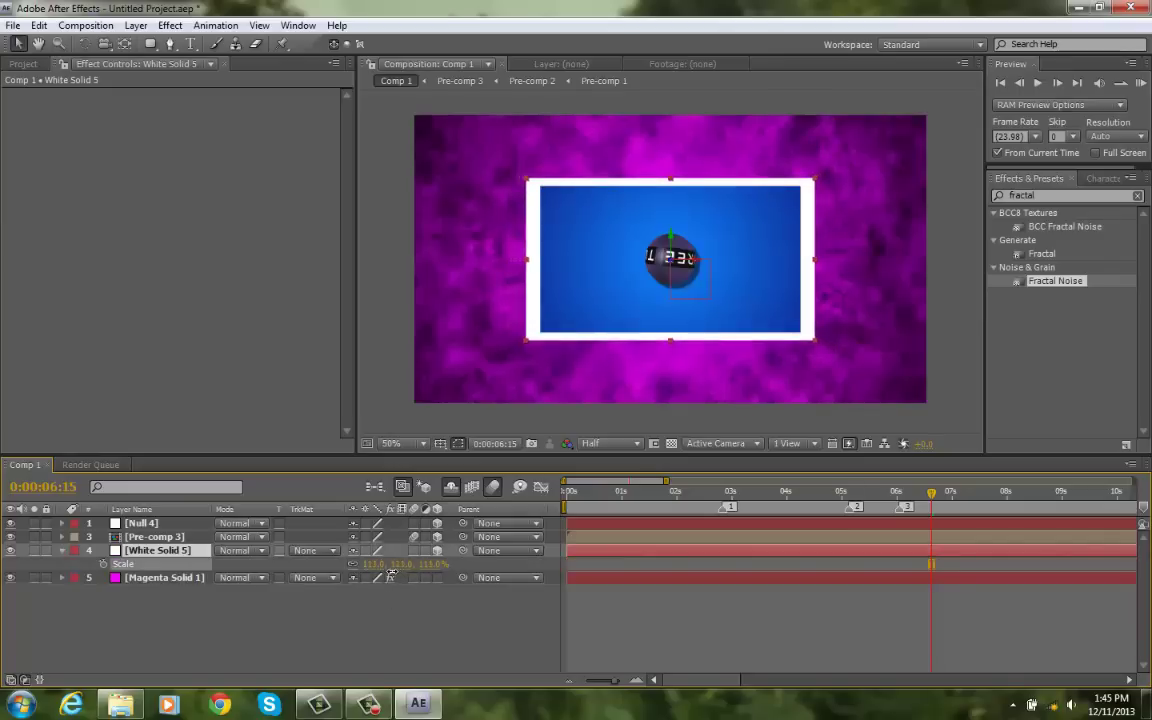
{"action": "left_click", "coordinate": [1065, 600]}
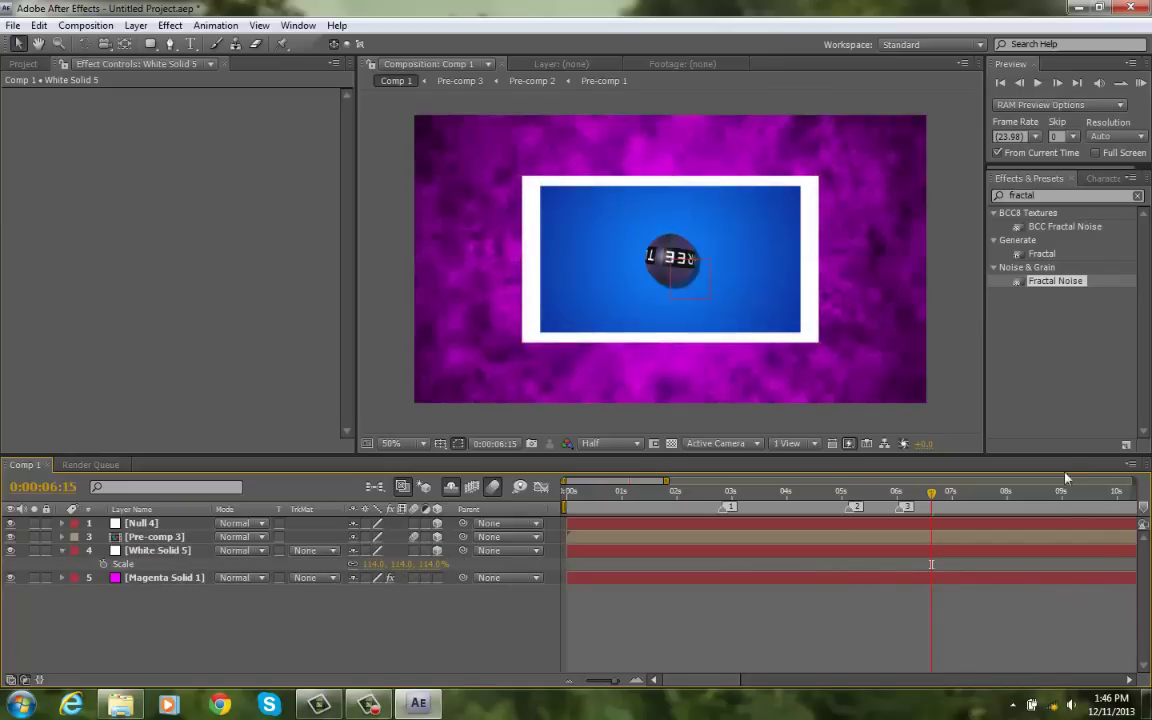
Step: Try the CC Pixel Polly effect on the white frame solid with a stronger Force, then remove it
{"action": "left_click", "coordinate": [1138, 196]}
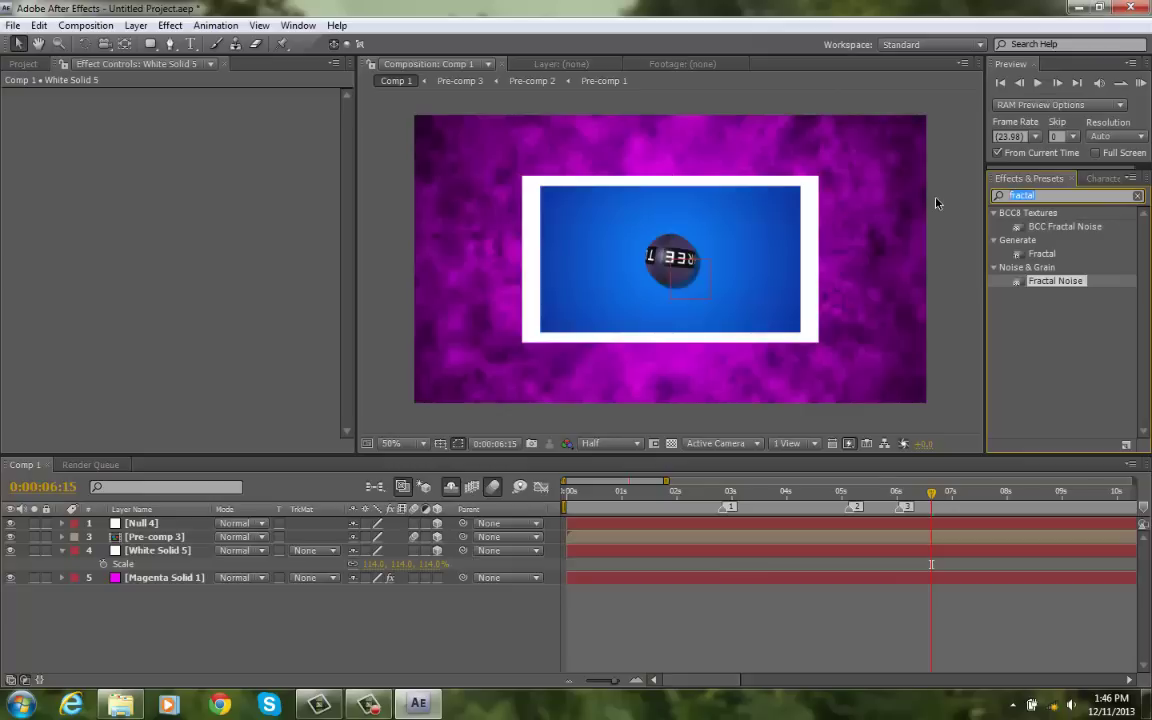
{"action": "type", "text": "pixll"}
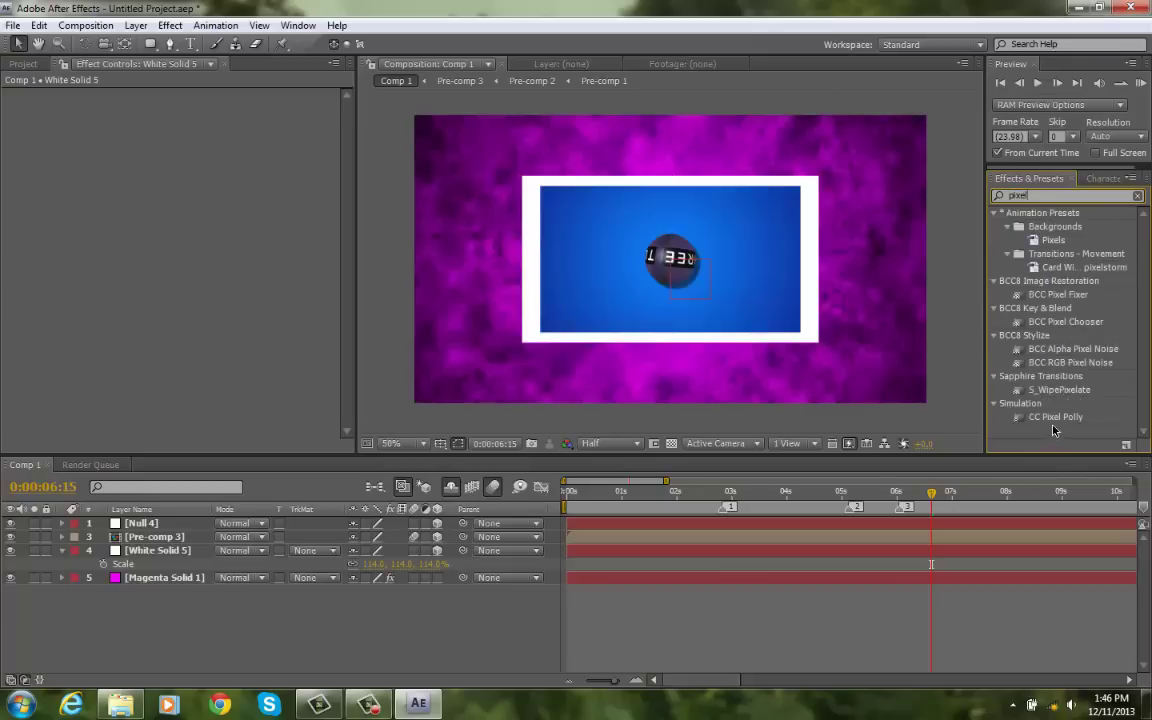
{"action": "left_click", "coordinate": [1052, 419]}
{"action": "left_click_drag", "start_coordinate": [1052, 425], "coordinate": [601, 550]}
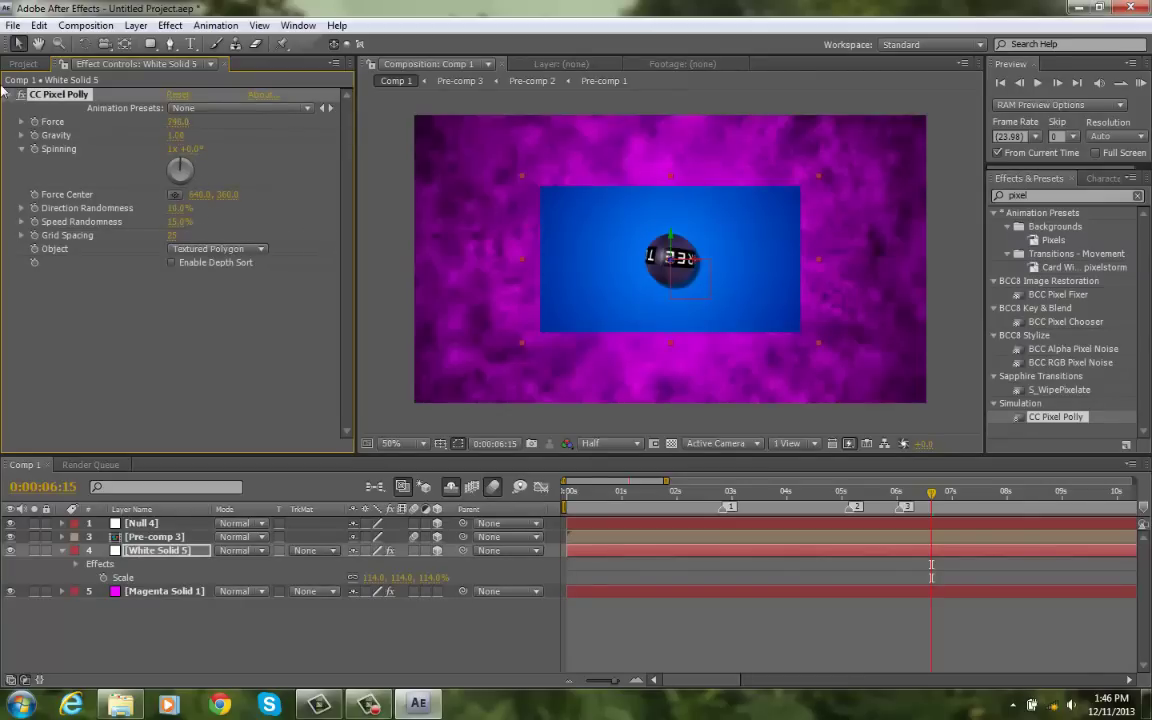
{"action": "left_click", "coordinate": [60, 93]}
{"action": "key", "text": "Delete"}
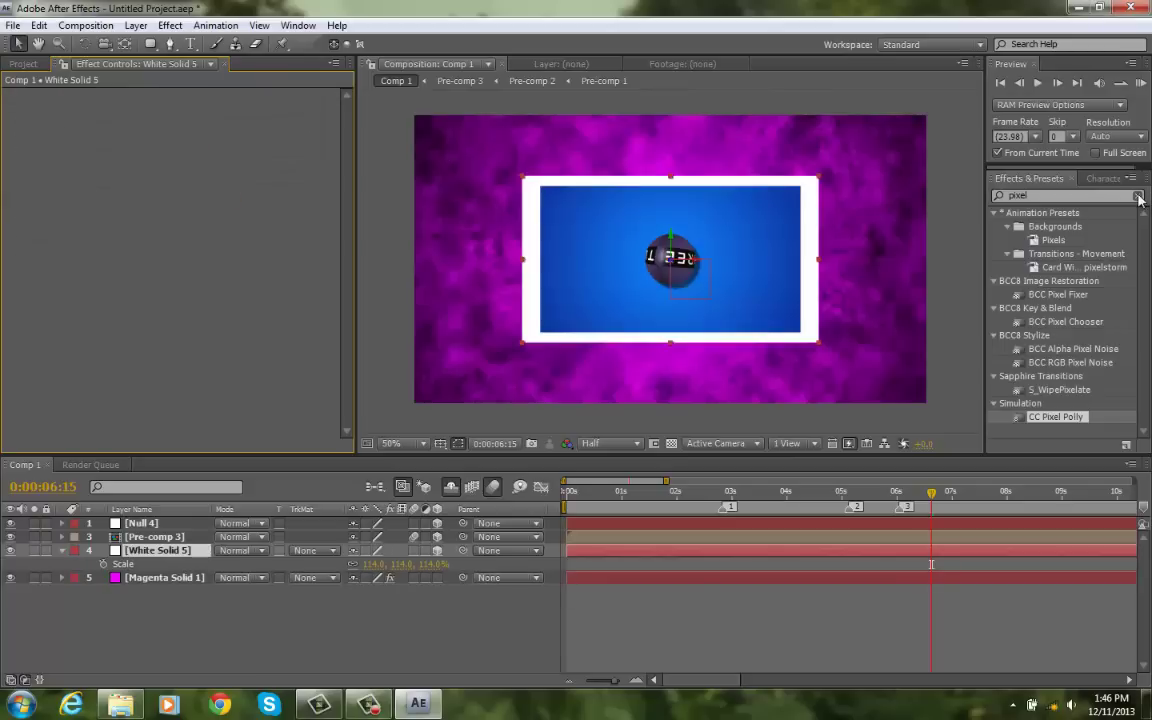
Step: Try the Mosaic effect from the Stylize category on the white solid with more horizontal blocks, then undo it
{"action": "left_click", "coordinate": [1138, 197]}
{"action": "scroll", "coordinate": [874, 403], "scroll_direction": "down", "scroll_amount": 1}
{"action": "scroll", "coordinate": [1023, 375], "scroll_direction": "down", "scroll_amount": 4}
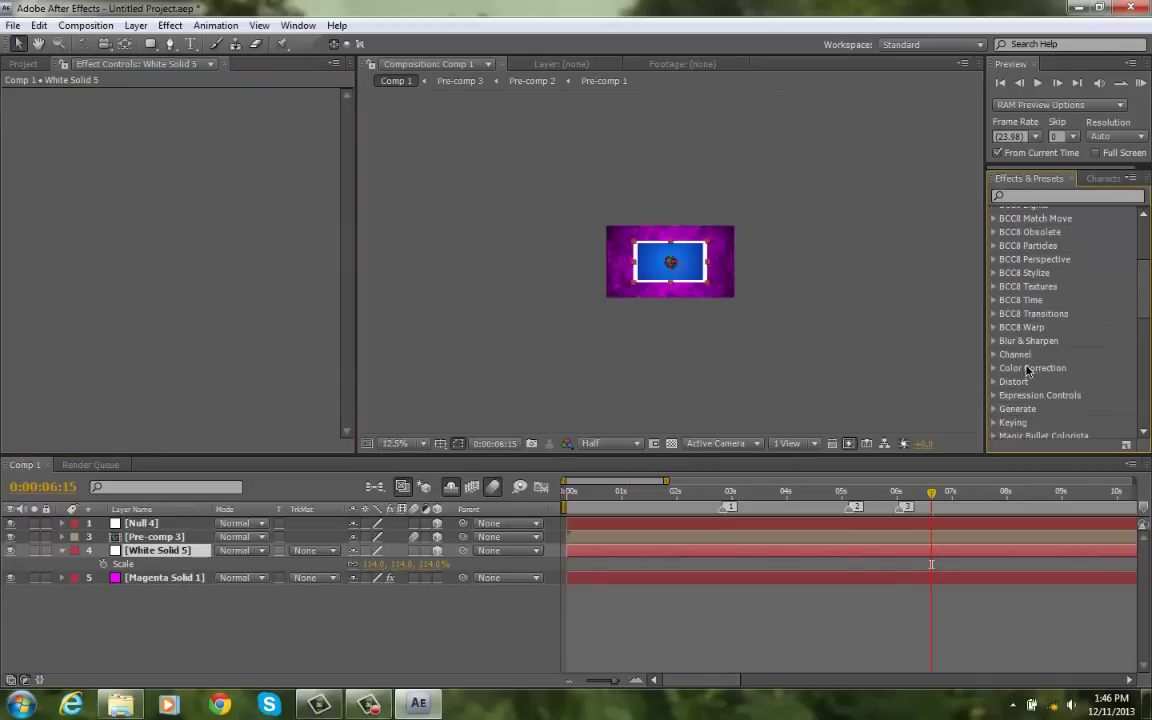
{"action": "scroll", "coordinate": [708, 280], "scroll_direction": "up", "scroll_amount": 3}
{"action": "scroll", "coordinate": [708, 280], "scroll_direction": "down", "scroll_amount": 3}
{"action": "scroll", "coordinate": [1060, 320], "scroll_direction": "down", "scroll_amount": 10}
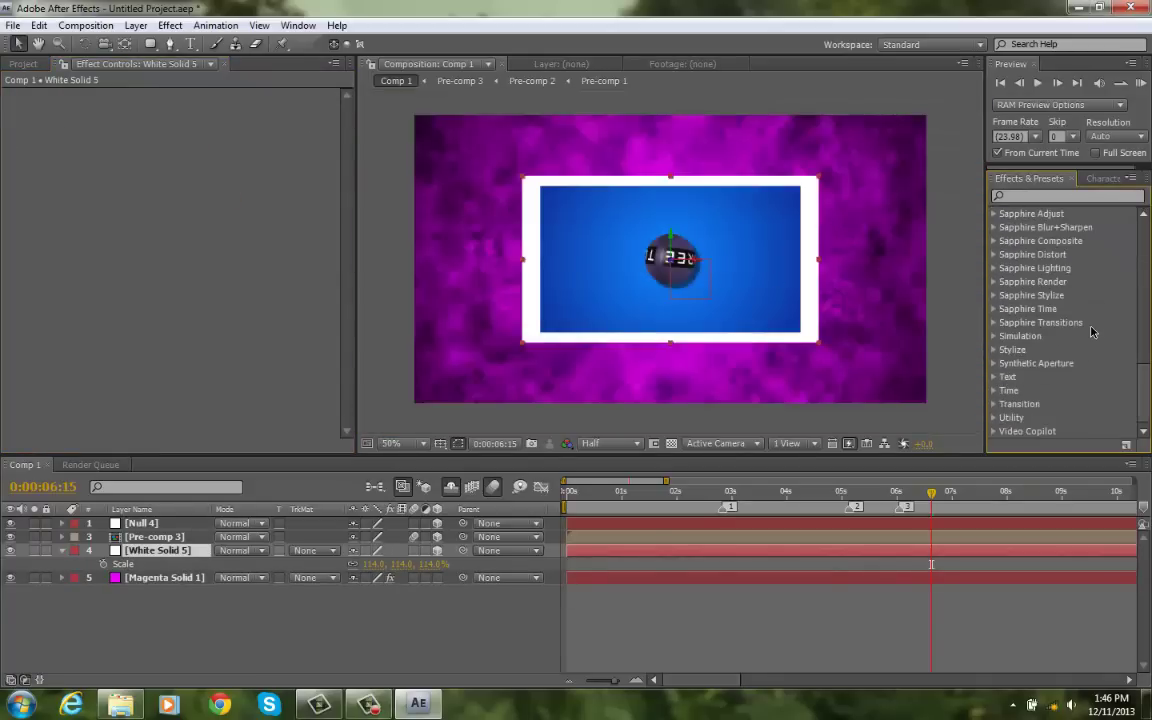
{"action": "left_click", "coordinate": [993, 352]}
{"action": "scroll", "coordinate": [1000, 352], "scroll_direction": "down", "scroll_amount": 7}
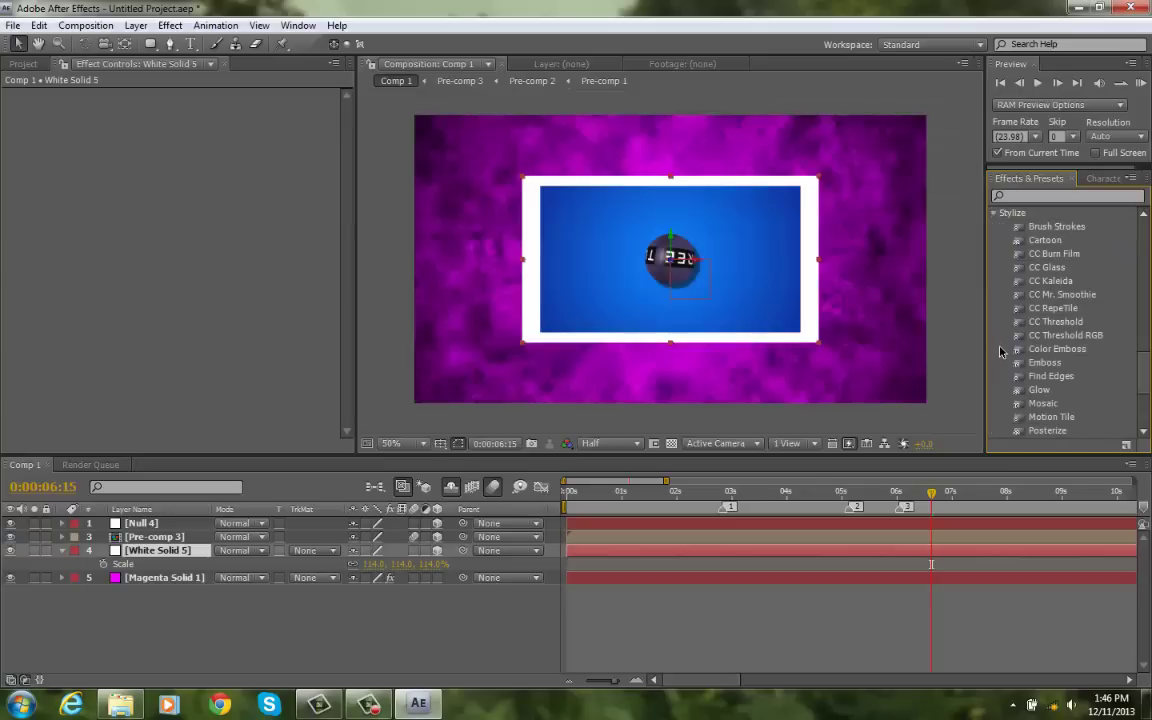
{"action": "scroll", "coordinate": [1045, 360], "scroll_direction": "up", "scroll_amount": 1}
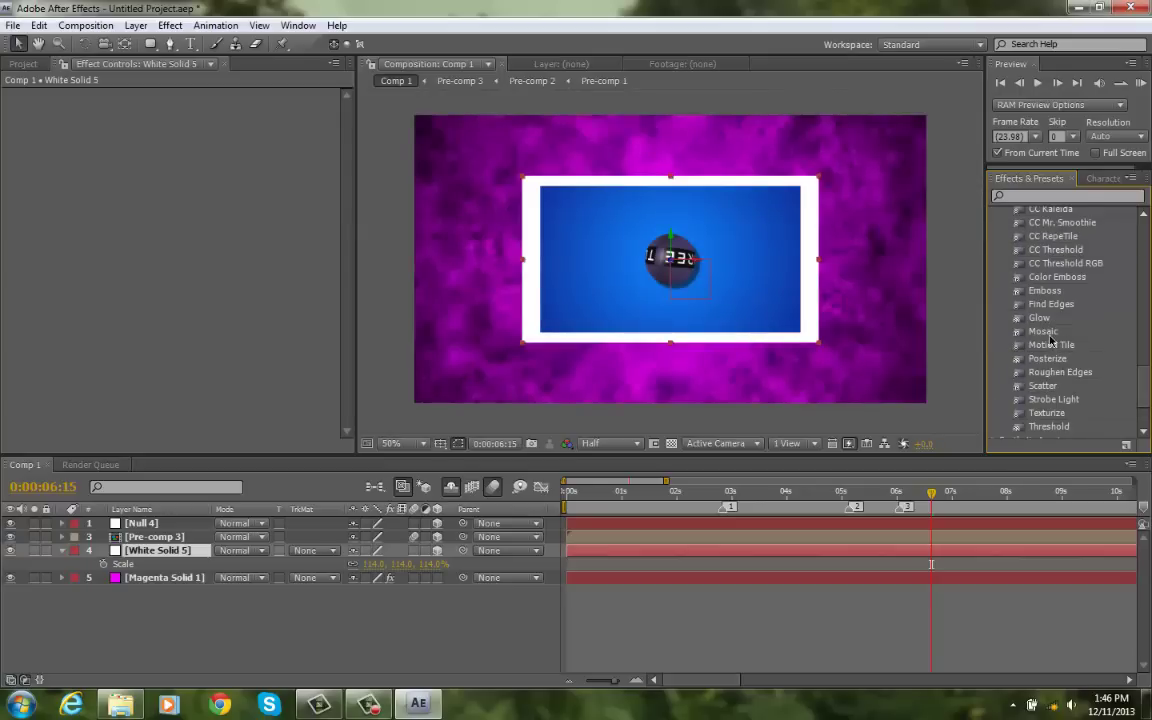
{"action": "left_click_drag", "start_coordinate": [1046, 333], "coordinate": [178, 550]}
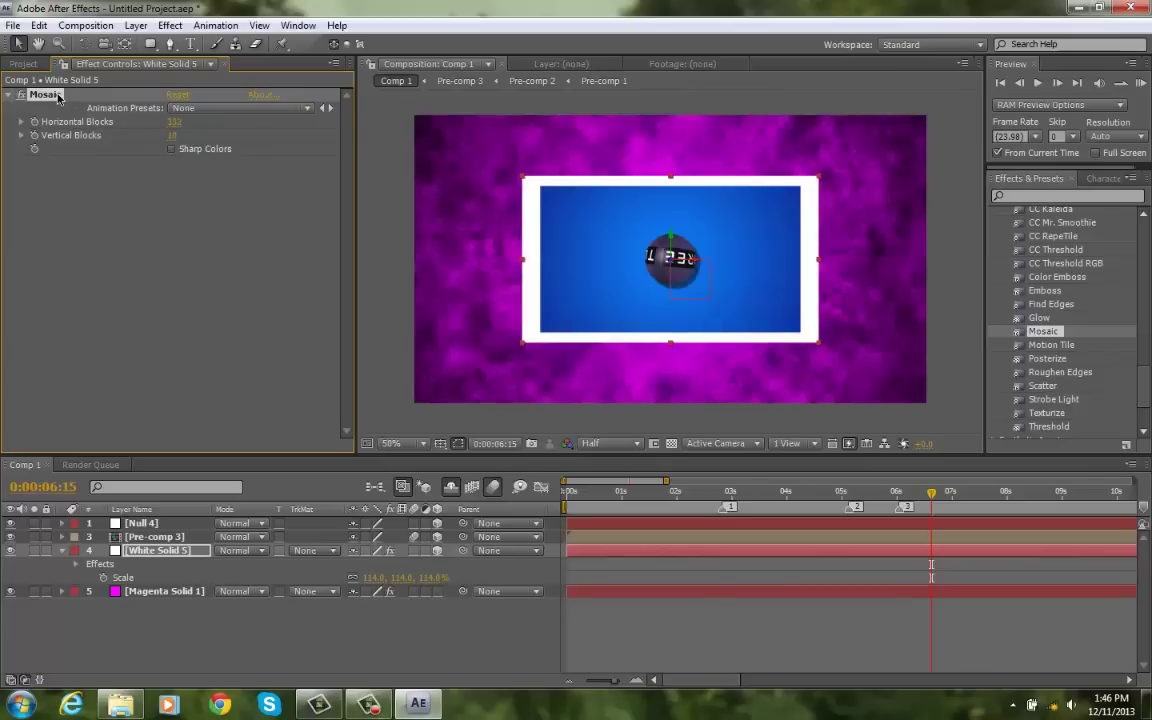
{"action": "key", "text": "ctrl+z"}
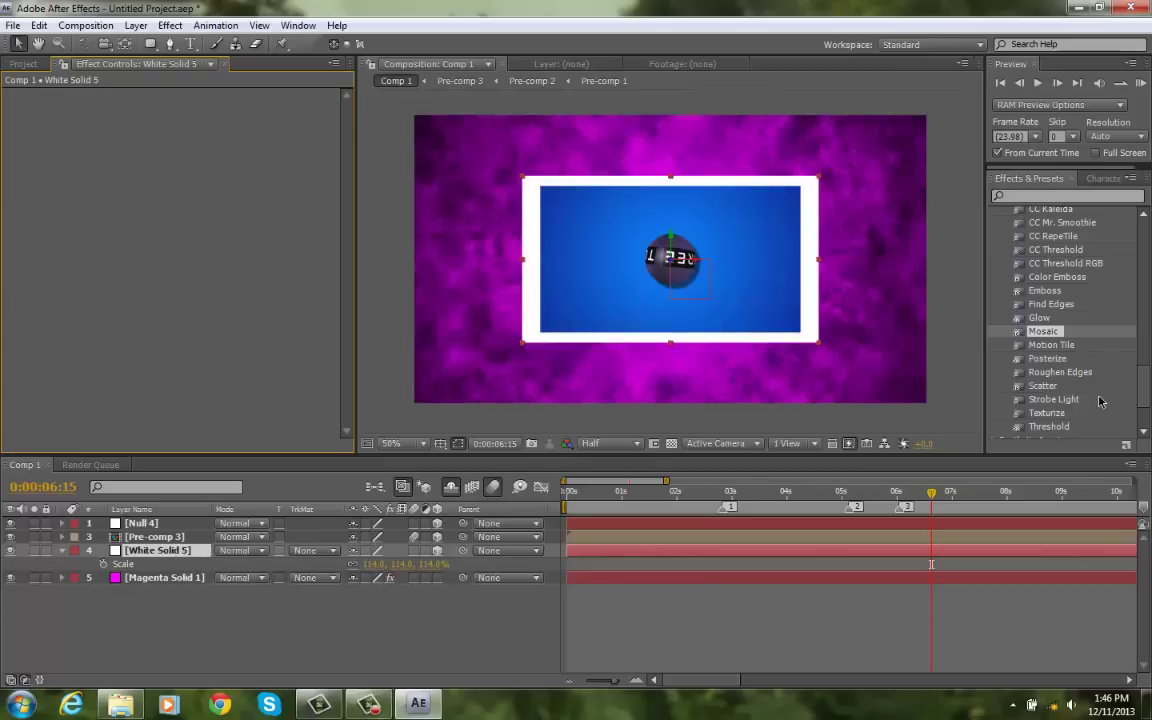
Step: Try Scatter with a scatter amount of 275 and Mosaic ordered above it on the white solid, then delete both effects
{"action": "left_click", "coordinate": [1056, 305]}
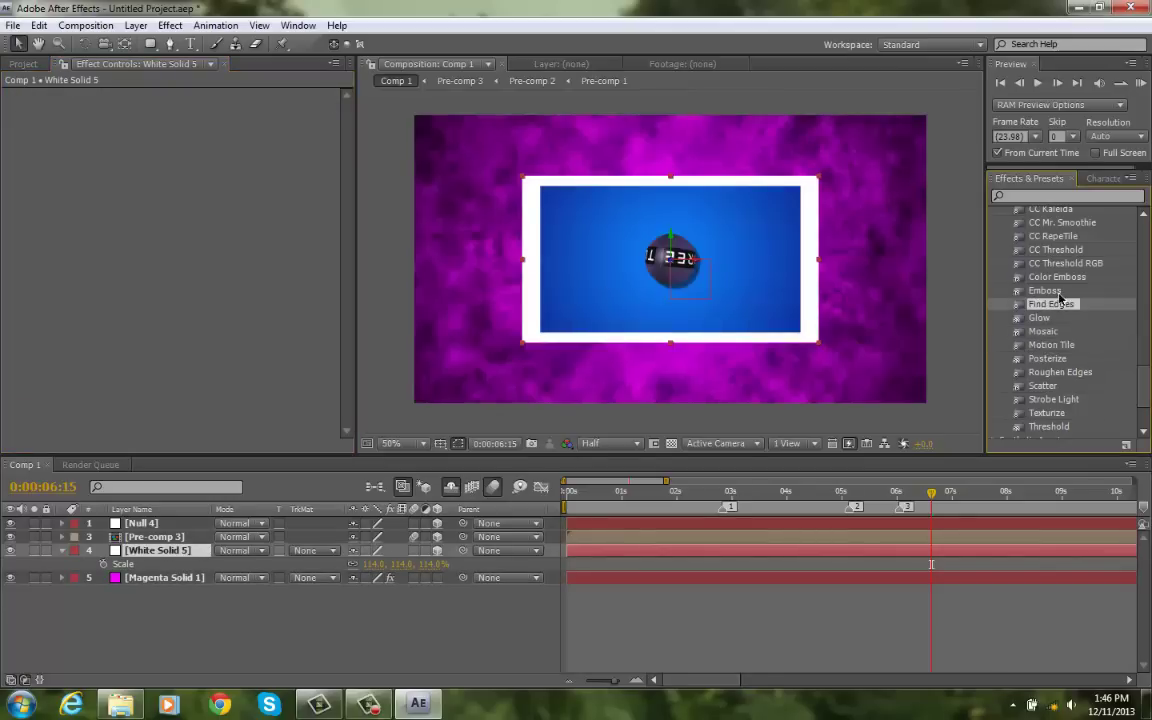
{"action": "left_click", "coordinate": [1055, 291]}
{"action": "left_click", "coordinate": [1066, 392]}
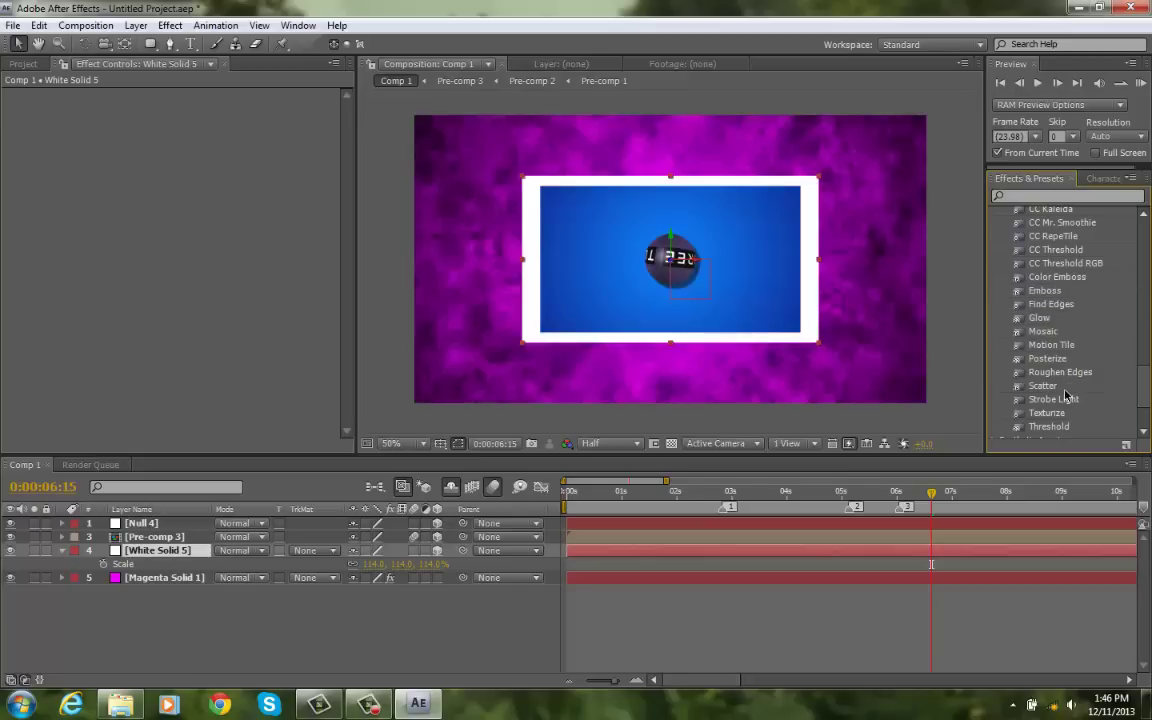
{"action": "left_click_drag", "start_coordinate": [1044, 386], "coordinate": [197, 552]}
{"action": "left_click_drag", "start_coordinate": [176, 122], "coordinate": [241, 125]}
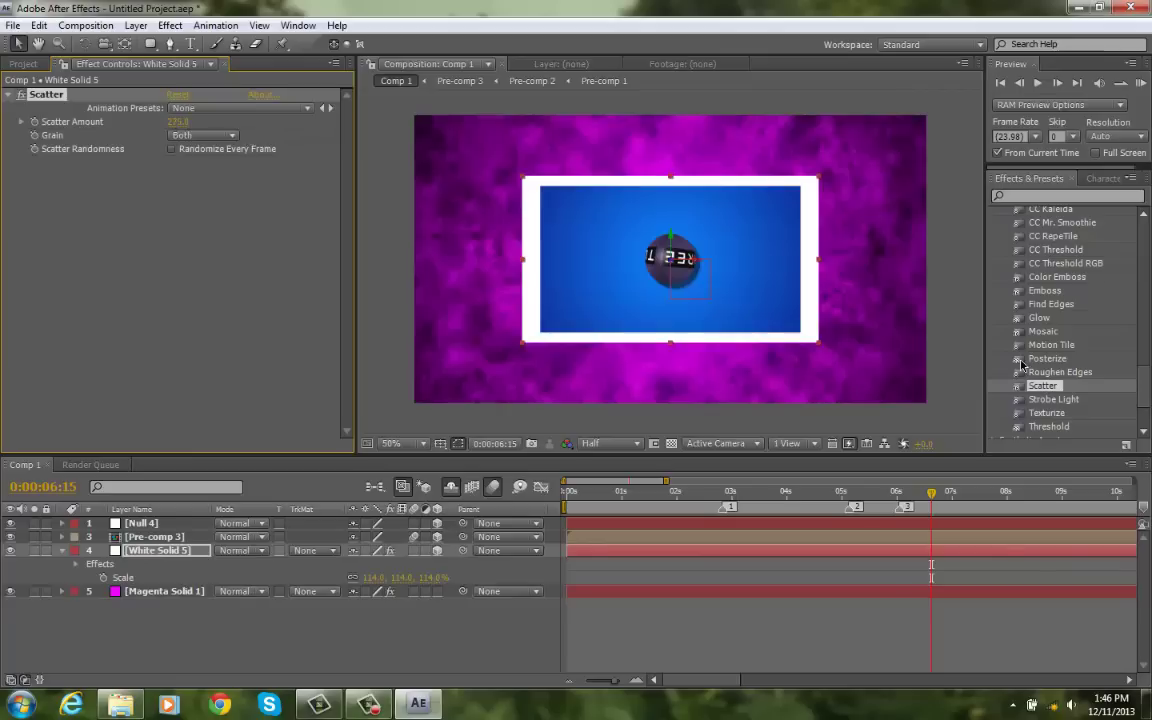
{"action": "left_click_drag", "start_coordinate": [1043, 331], "coordinate": [192, 560]}
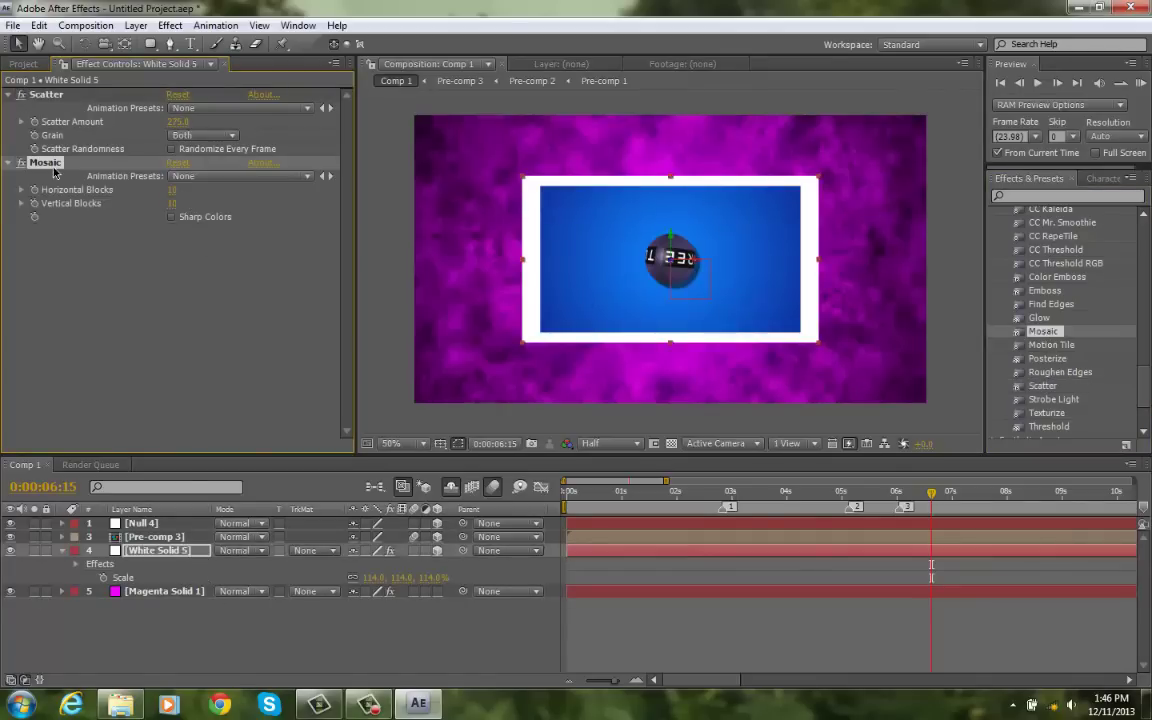
{"action": "left_click_drag", "start_coordinate": [55, 165], "coordinate": [69, 94]}
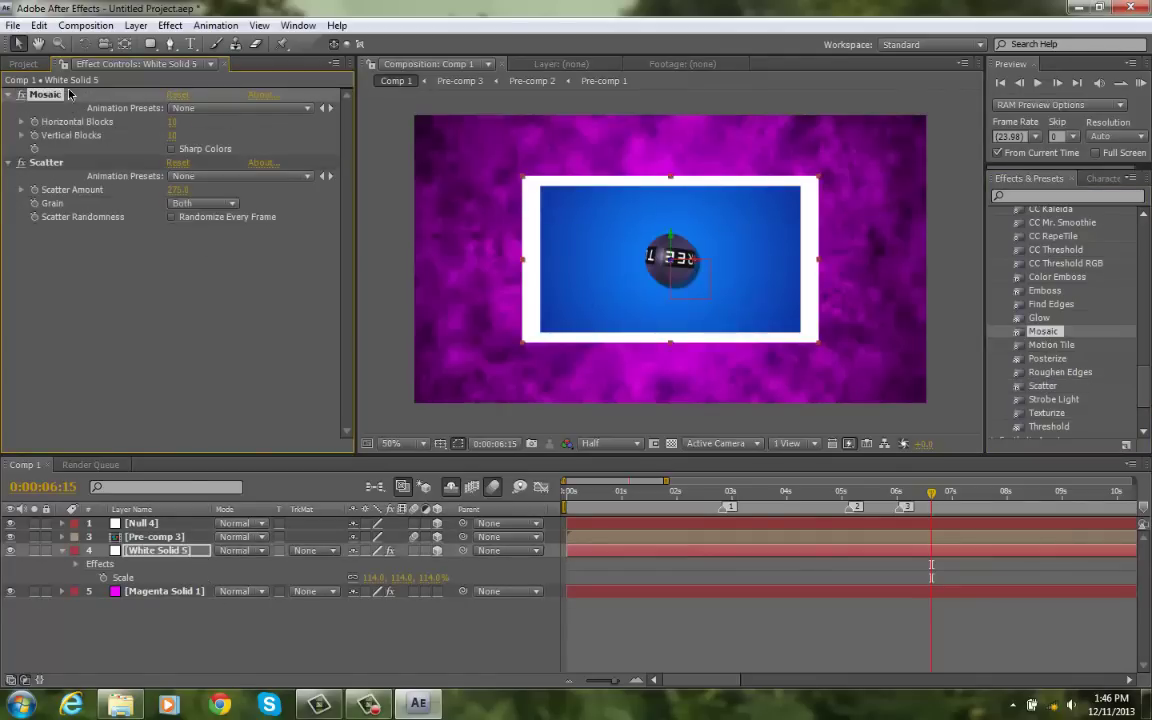
{"action": "left_click", "coordinate": [64, 164]}
{"action": "key", "text": "Delete"}
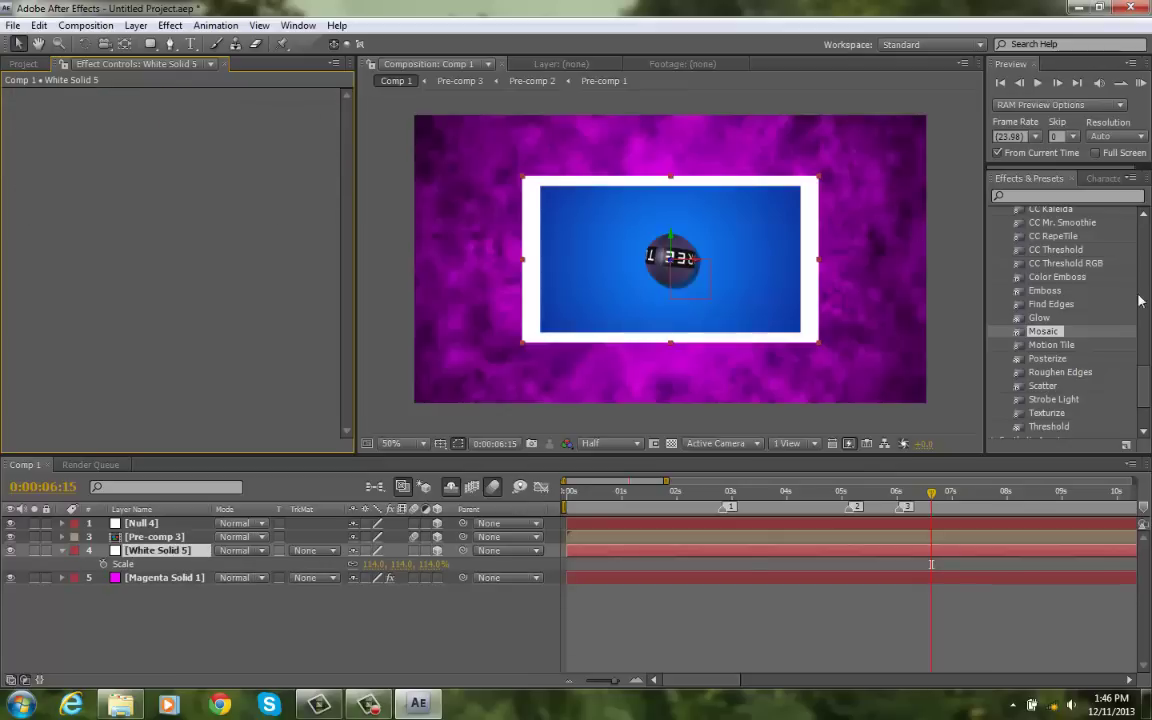
Step: Try Card Dance on the white solid with more rows and an X Position offset of -0.46, then delete the effect
{"action": "scroll", "coordinate": [1133, 300], "scroll_direction": "up", "scroll_amount": 2}
{"action": "scroll", "coordinate": [1123, 303], "scroll_direction": "down", "scroll_amount": 3}
{"action": "scroll", "coordinate": [990, 222], "scroll_direction": "up", "scroll_amount": 4}
{"action": "left_click", "coordinate": [993, 250]}
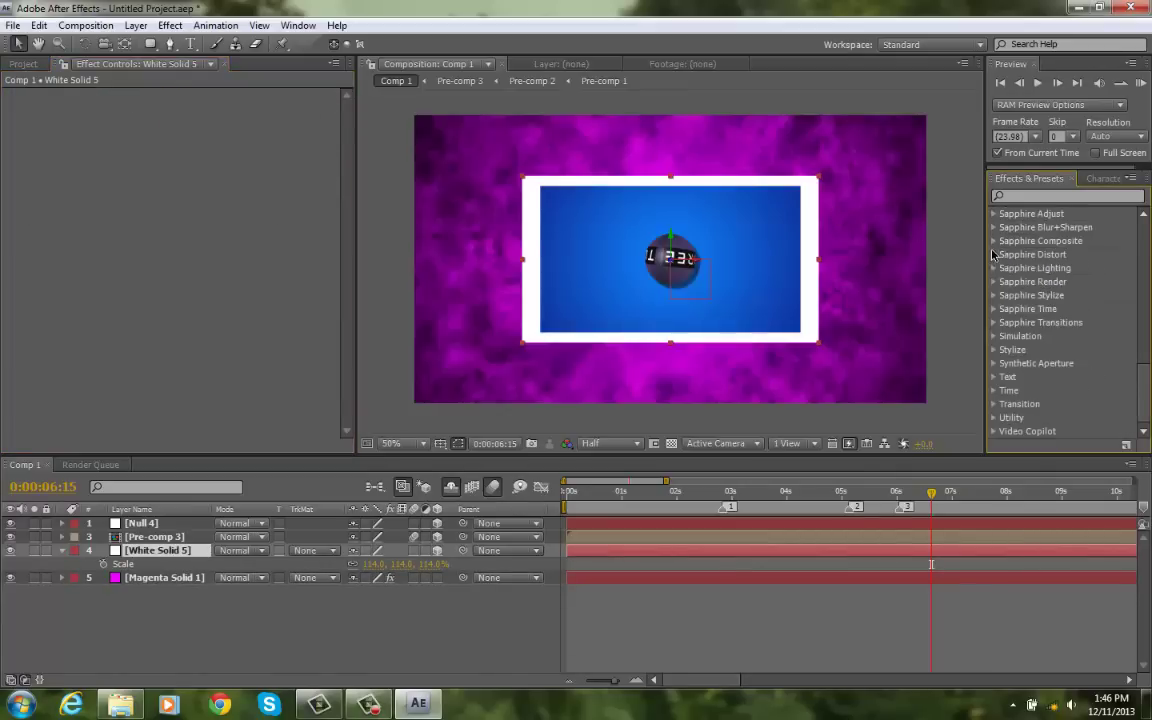
{"action": "left_click", "coordinate": [994, 337]}
{"action": "scroll", "coordinate": [1003, 334], "scroll_direction": "down", "scroll_amount": 1}
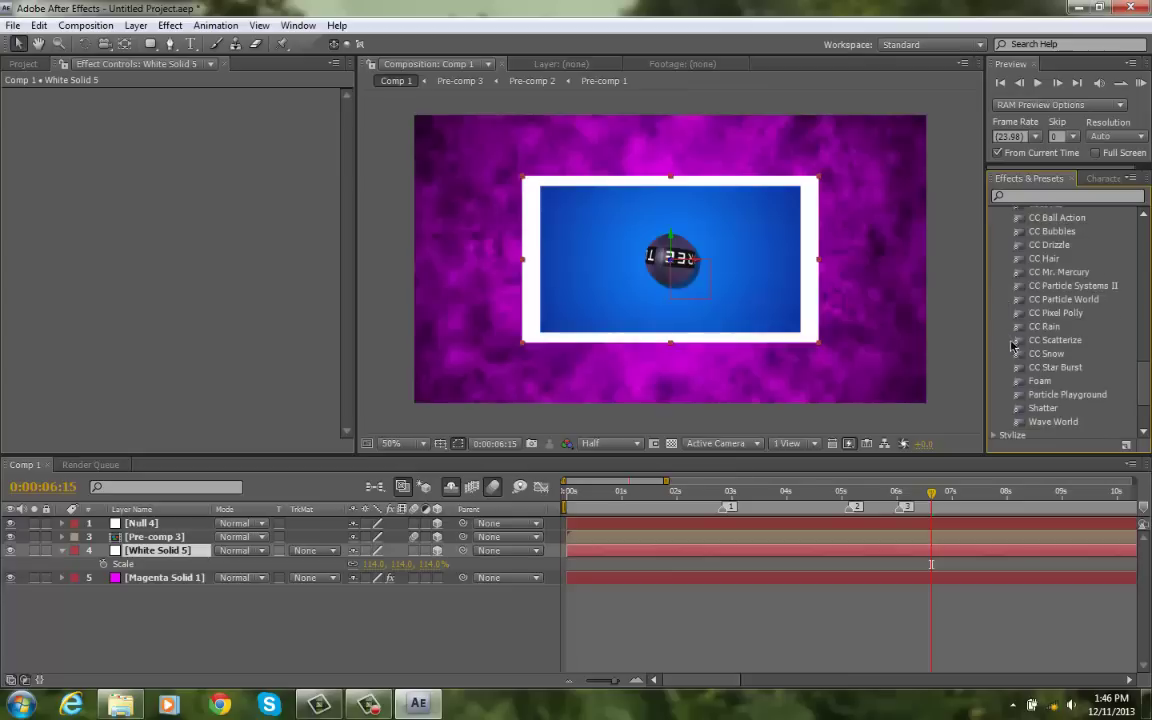
{"action": "scroll", "coordinate": [1047, 398], "scroll_direction": "up", "scroll_amount": 1}
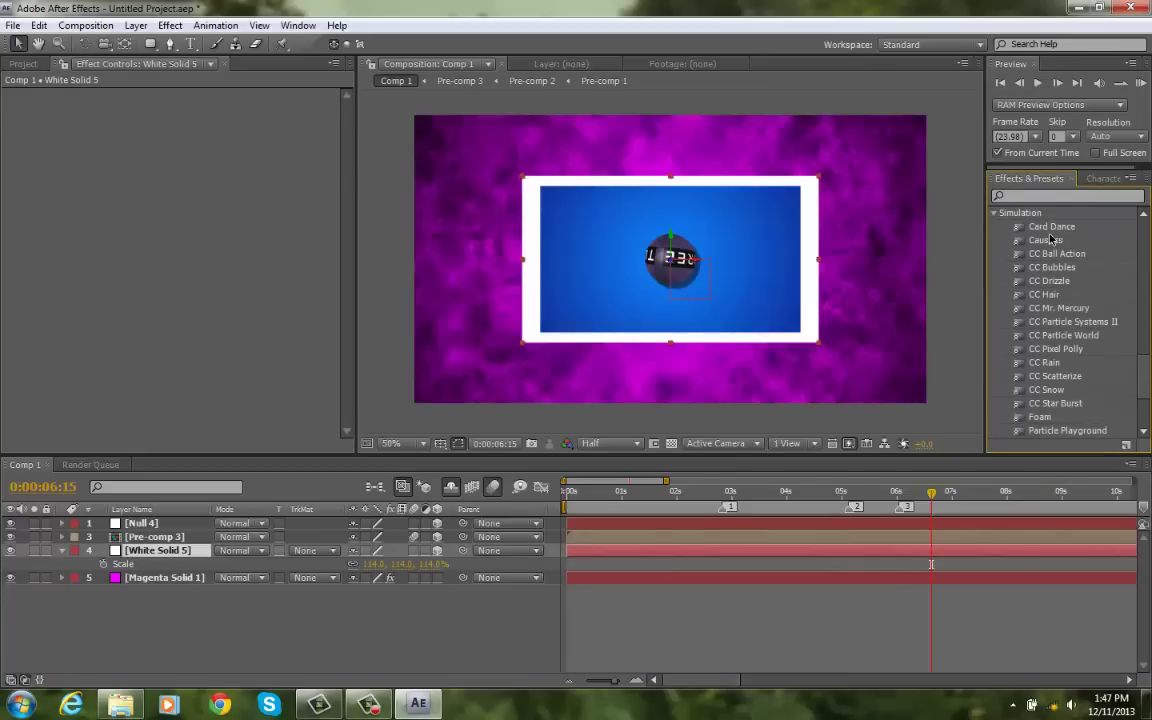
{"action": "left_click_drag", "start_coordinate": [1051, 227], "coordinate": [689, 552]}
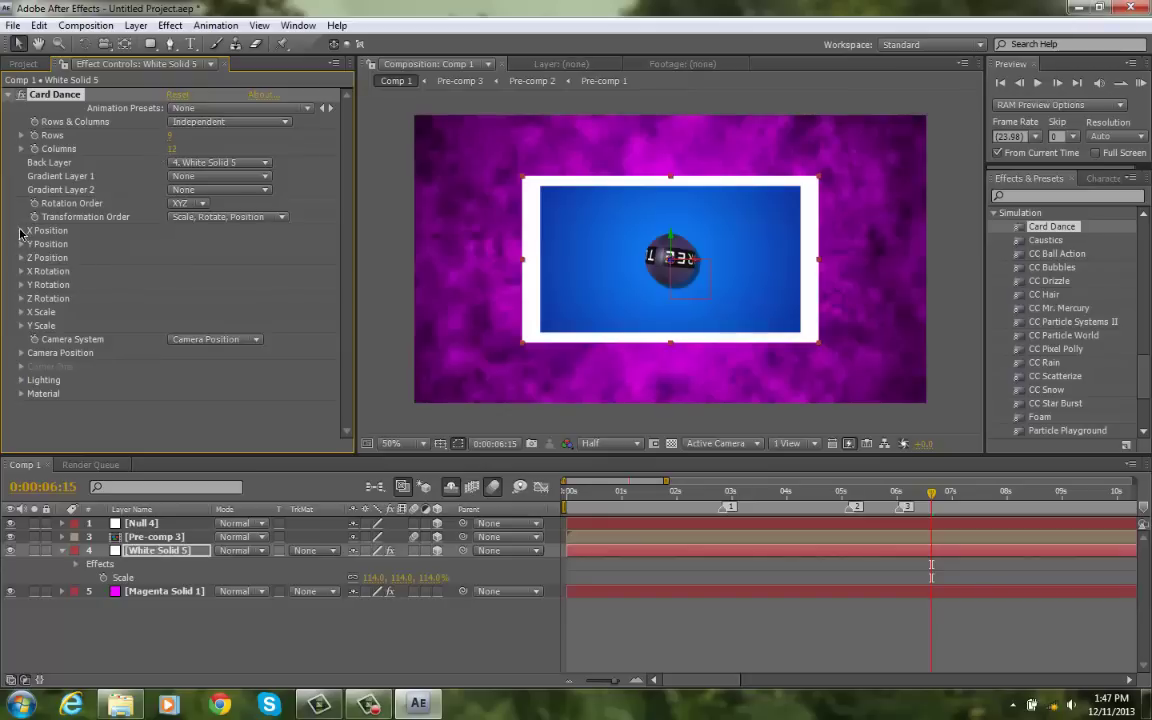
{"action": "mouse_move", "coordinate": [928, 497]}
{"action": "left_mouse_down"}
{"action": "mouse_move", "coordinate": [998, 501]}
{"action": "mouse_move", "coordinate": [903, 507]}
{"action": "mouse_move", "coordinate": [931, 509]}
{"action": "left_mouse_up"}
{"action": "left_click", "coordinate": [951, 508]}
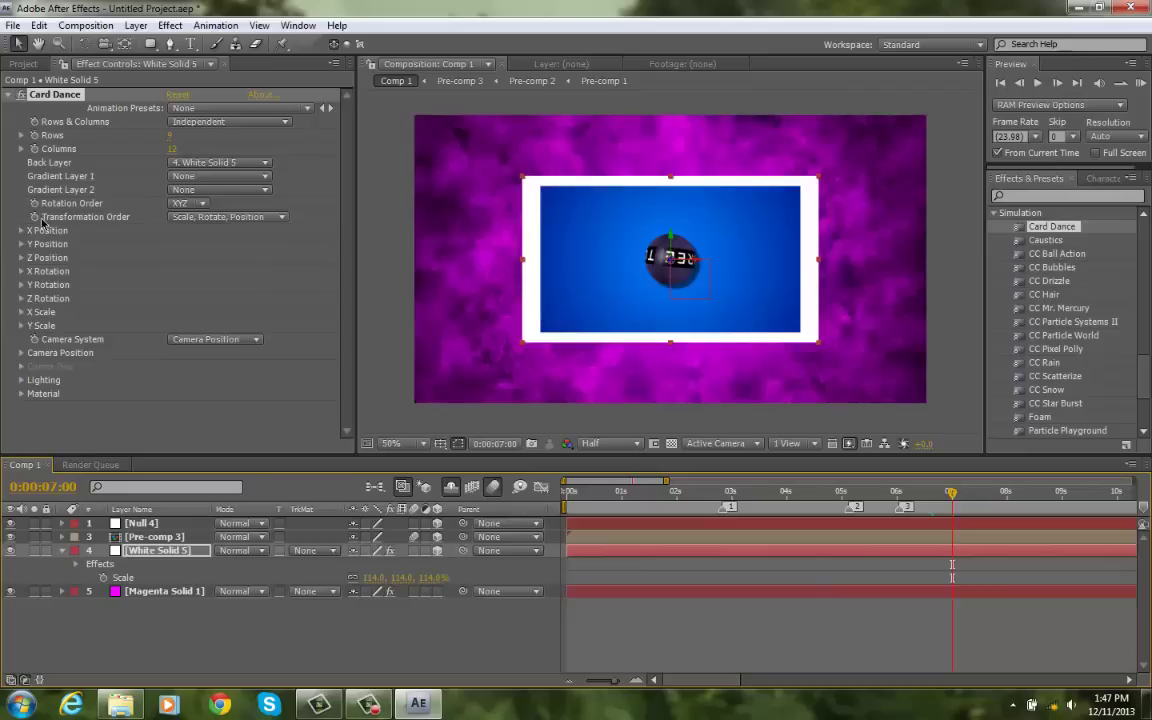
{"action": "left_click", "coordinate": [21, 231]}
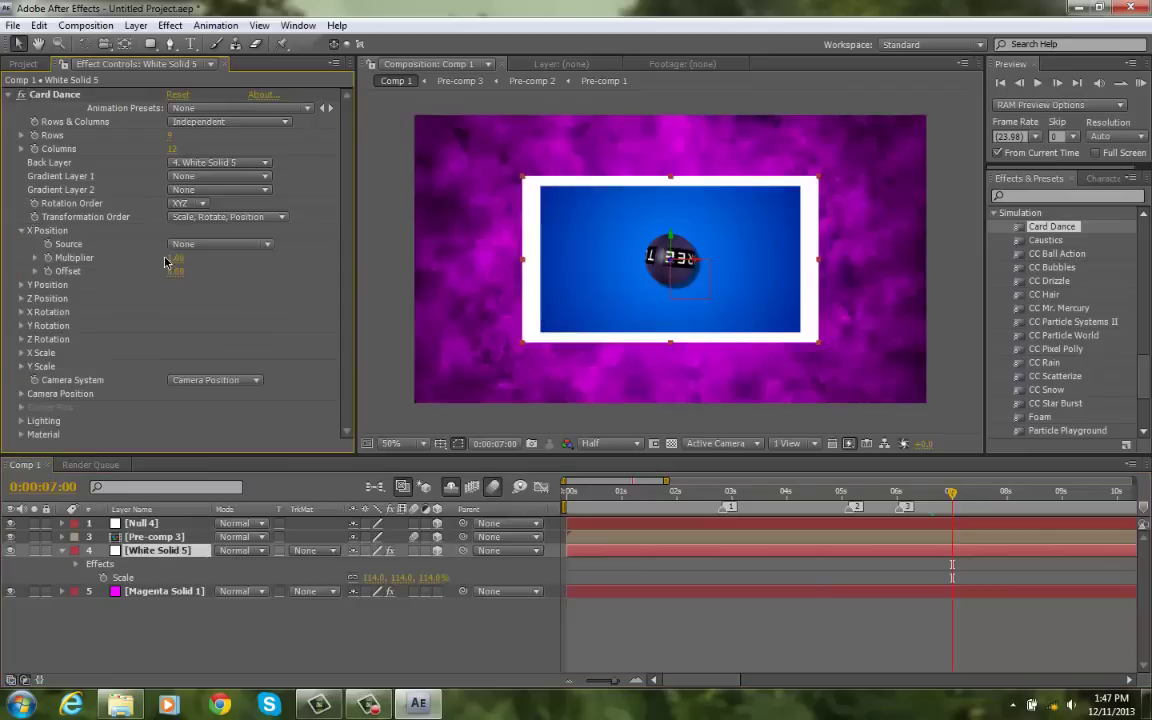
{"action": "left_click_drag", "start_coordinate": [175, 258], "coordinate": [181, 285]}
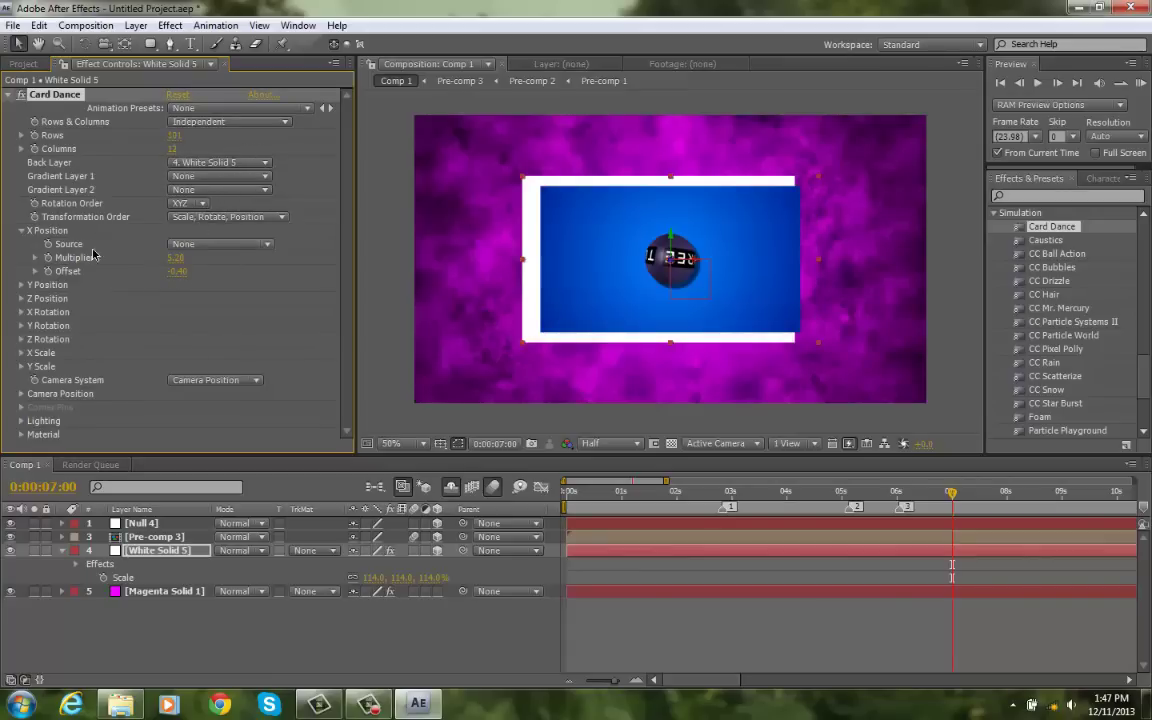
{"action": "left_click", "coordinate": [190, 244]}
{"action": "left_click", "coordinate": [88, 247]}
{"action": "key", "text": "Delete"}
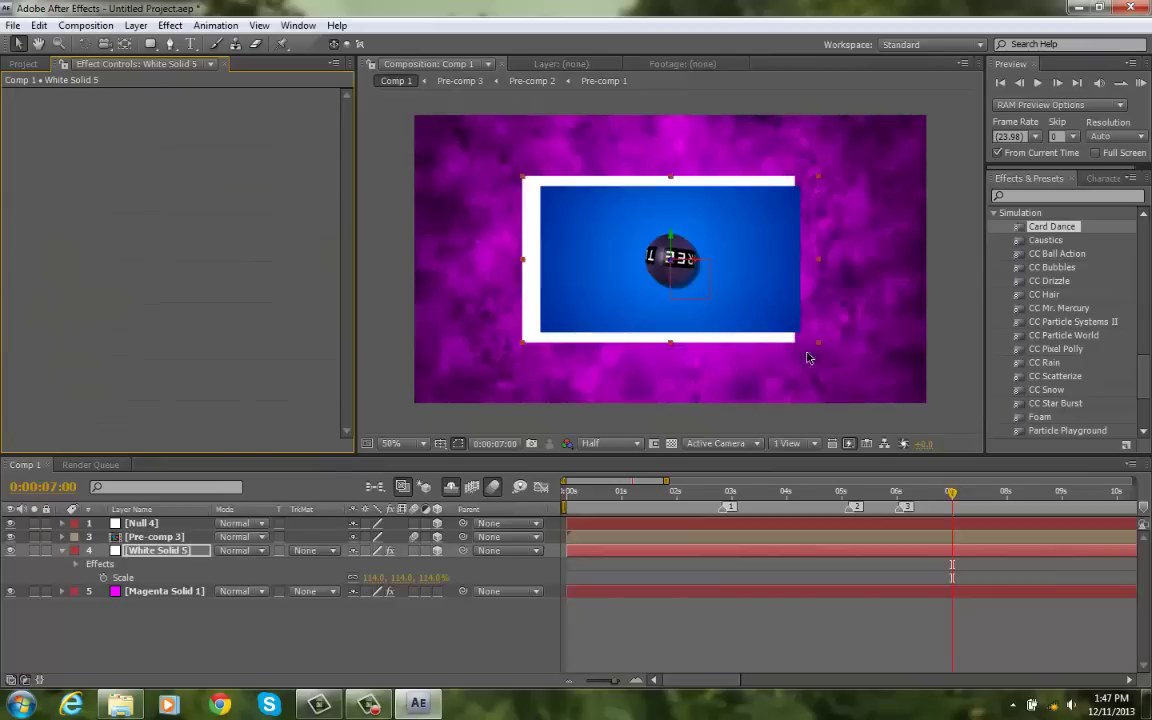
Step: Try CC Pixel Polly on the white solid at 0:00:07:00, adjusting its Spinning angle, then delete the effect
{"action": "left_click_drag", "start_coordinate": [1100, 349], "coordinate": [700, 556]}
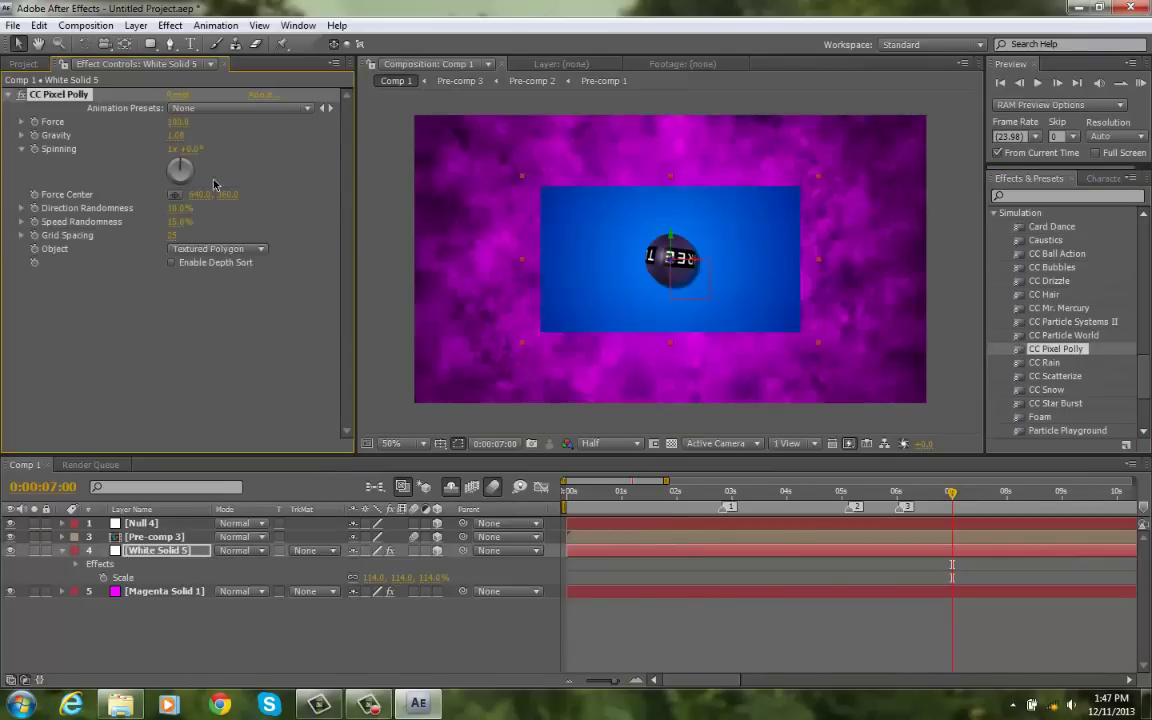
{"action": "left_click_drag", "start_coordinate": [180, 168], "coordinate": [158, 207]}
{"action": "left_click_drag", "start_coordinate": [236, 145], "coordinate": [240, 194]}
{"action": "key", "text": "Delete"}
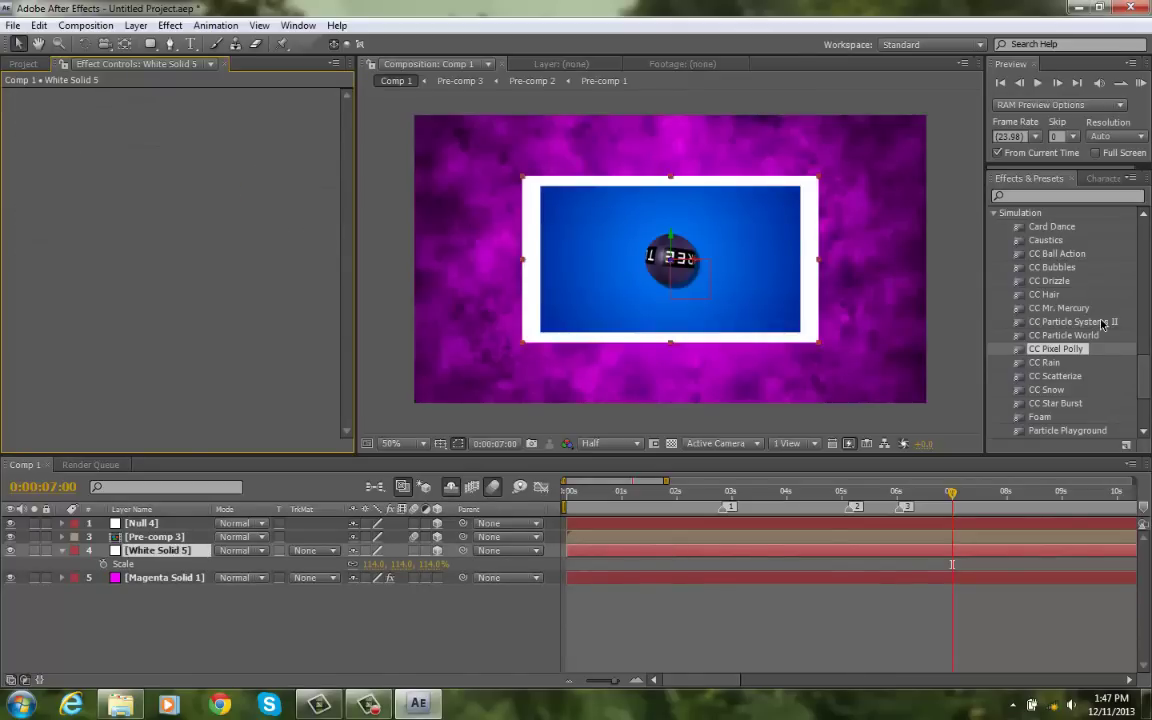
Step: Apply the Emboss effect from the Stylize category to the white solid, with Direction at -205° and Blend With Original at 32%
{"action": "scroll", "coordinate": [990, 287], "scroll_direction": "down", "scroll_amount": 1}
{"action": "scroll", "coordinate": [990, 286], "scroll_direction": "up", "scroll_amount": 3}
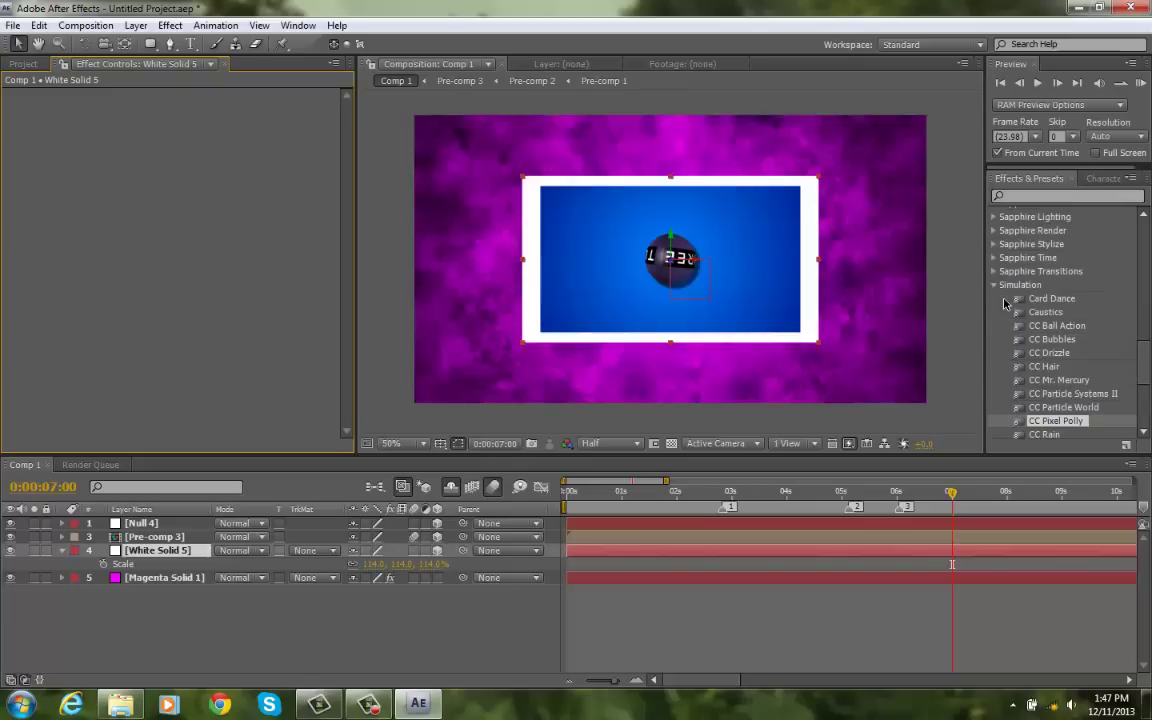
{"action": "left_click", "coordinate": [995, 285]}
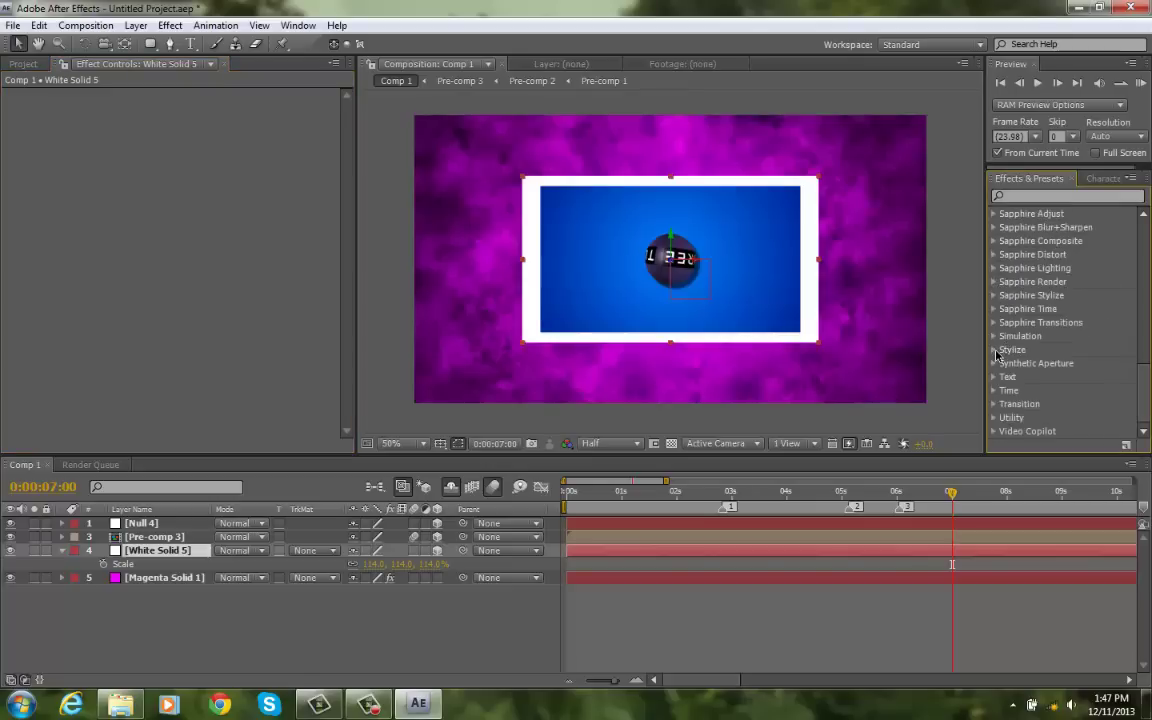
{"action": "left_click", "coordinate": [995, 350]}
{"action": "scroll", "coordinate": [1044, 374], "scroll_direction": "down", "scroll_amount": 2}
{"action": "scroll", "coordinate": [1074, 376], "scroll_direction": "down", "scroll_amount": 1}
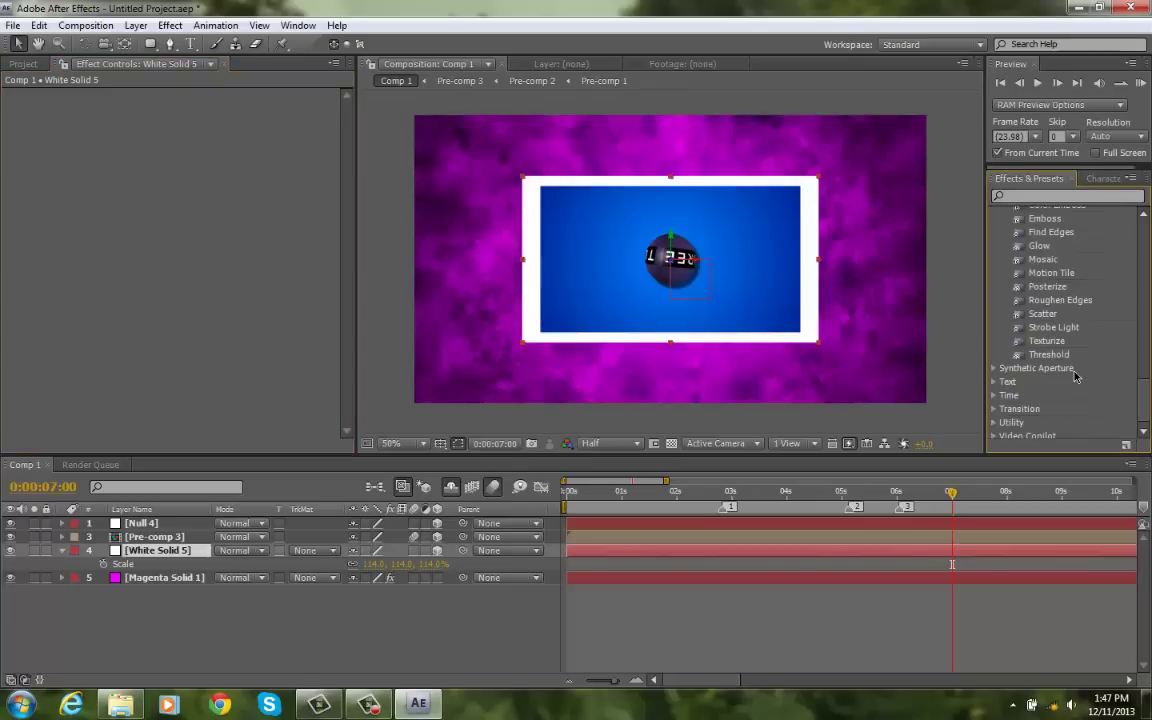
{"action": "scroll", "coordinate": [1061, 313], "scroll_direction": "up", "scroll_amount": 2}
{"action": "scroll", "coordinate": [1062, 320], "scroll_direction": "down", "scroll_amount": 1}
{"action": "scroll", "coordinate": [1064, 340], "scroll_direction": "up", "scroll_amount": 2}
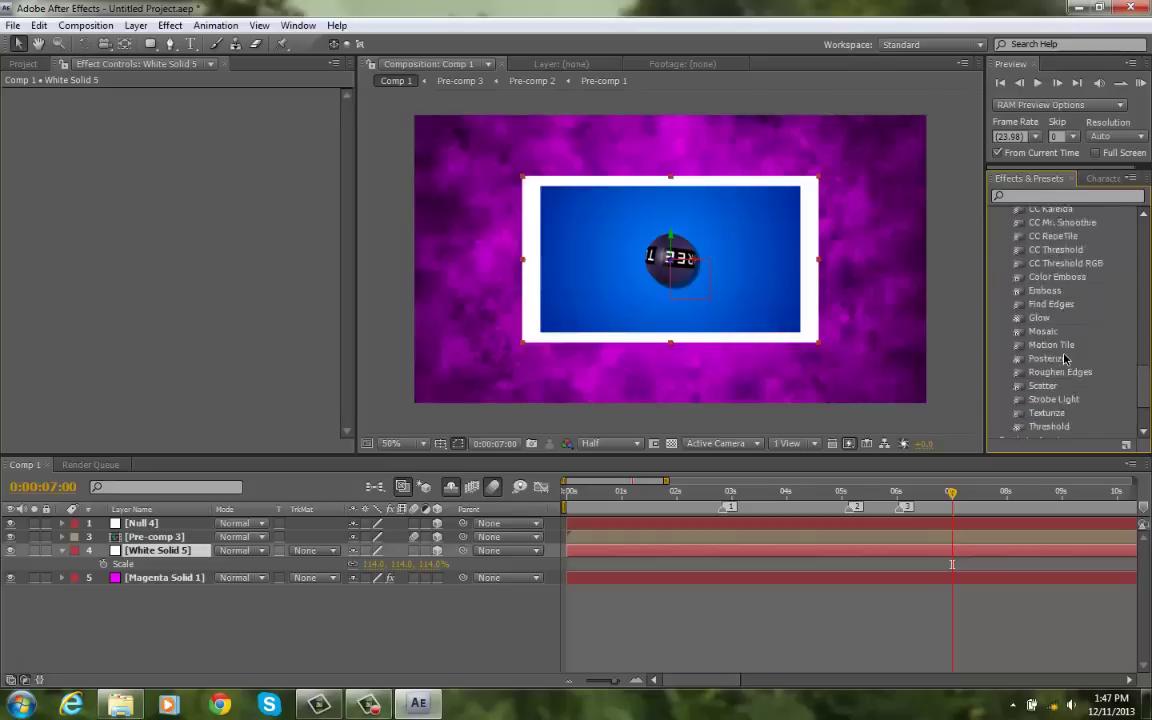
{"action": "scroll", "coordinate": [1066, 360], "scroll_direction": "up", "scroll_amount": 1}
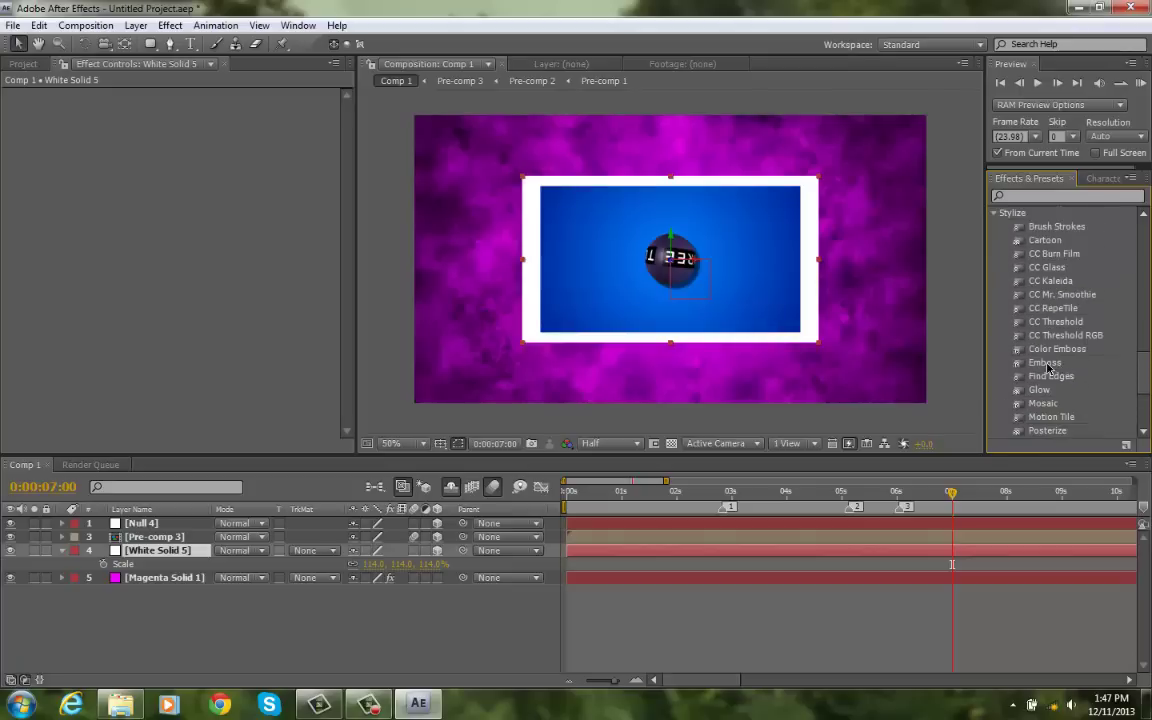
{"action": "left_click_drag", "start_coordinate": [1045, 363], "coordinate": [604, 552]}
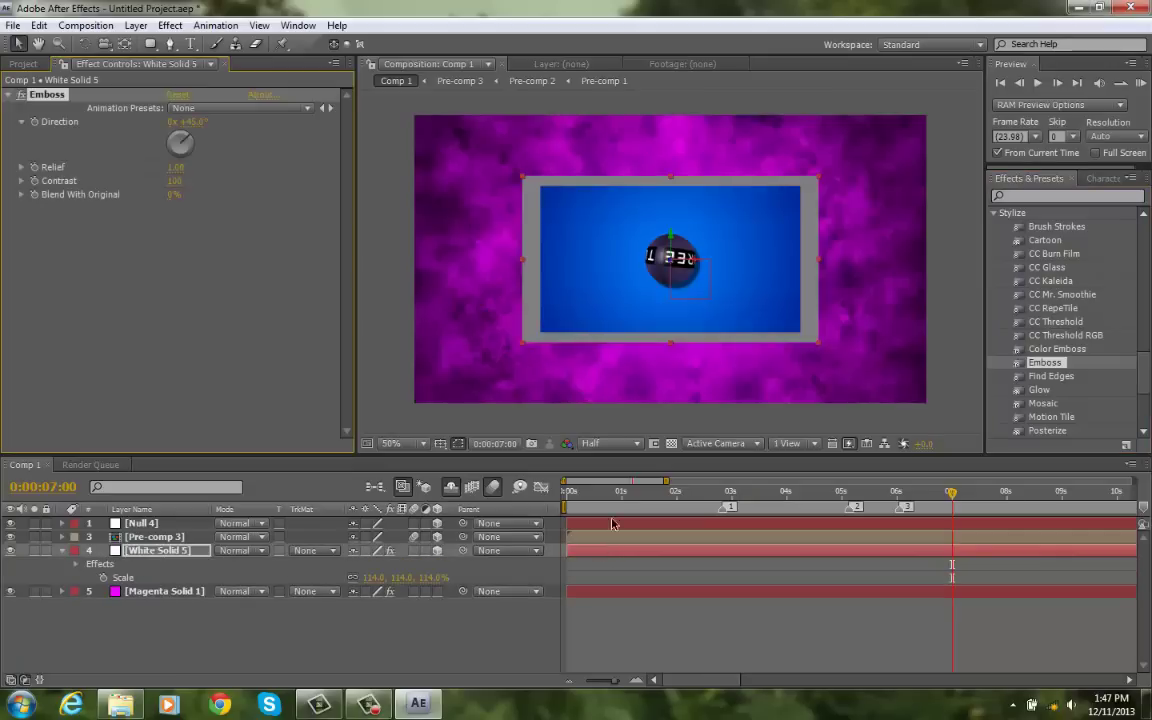
{"action": "left_click_drag", "start_coordinate": [189, 147], "coordinate": [174, 140]}
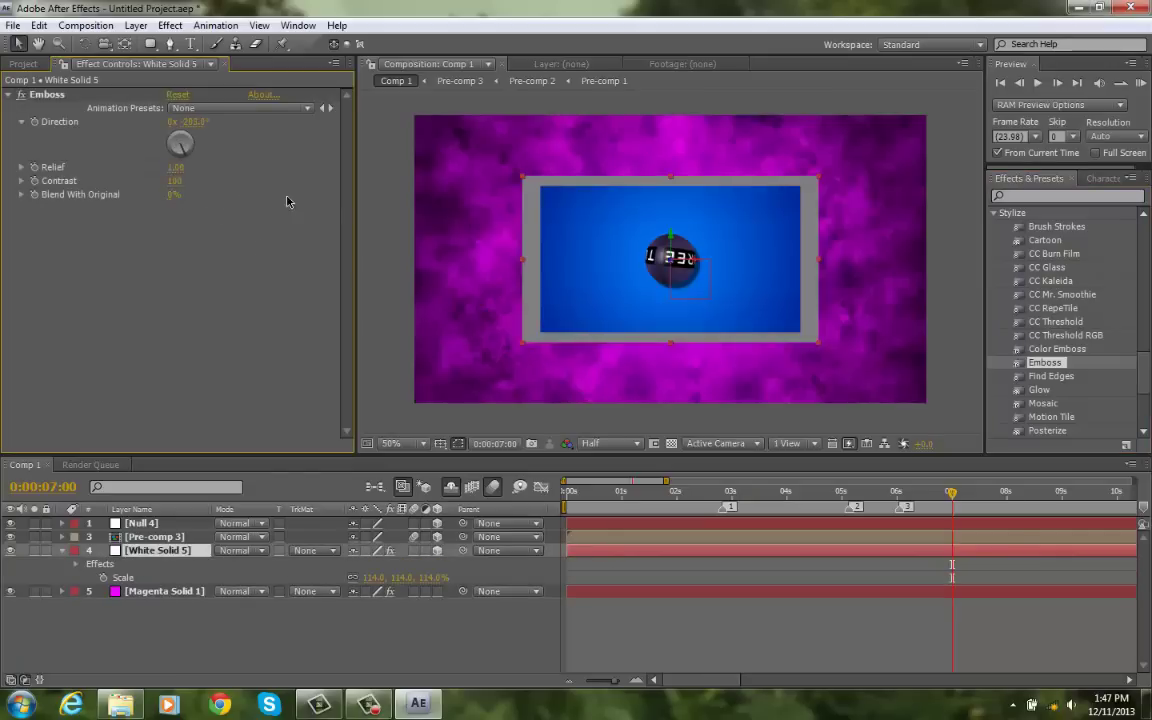
{"action": "left_click_drag", "start_coordinate": [174, 201], "coordinate": [206, 204]}
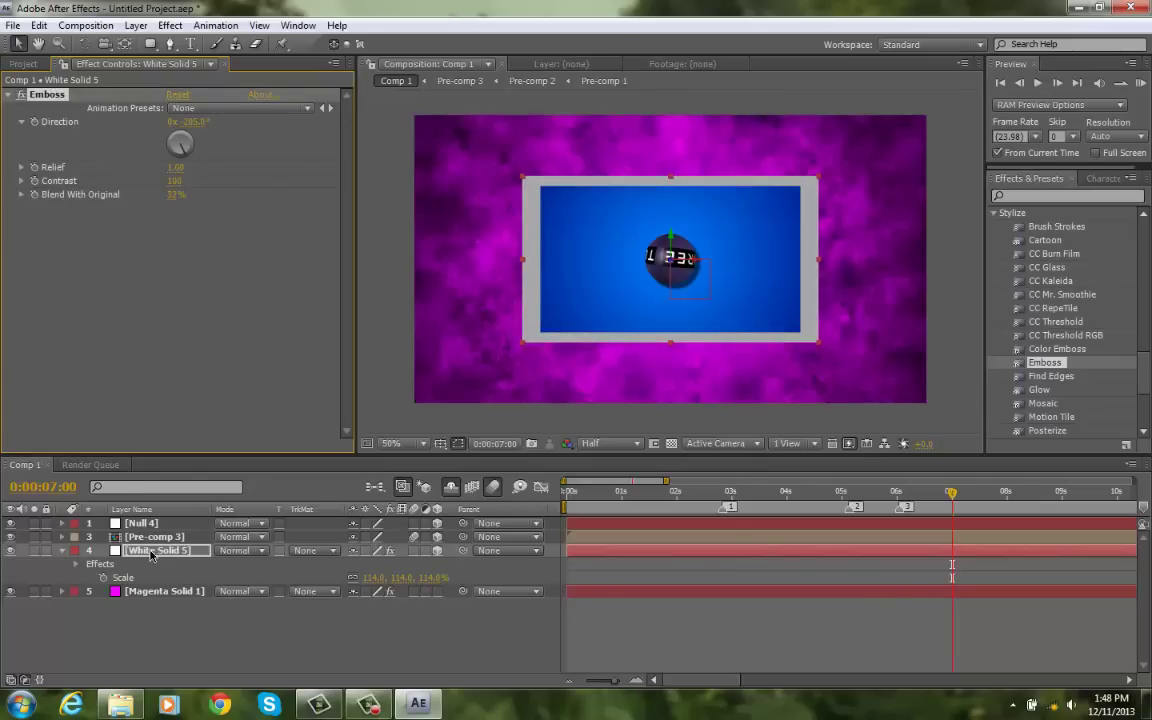
Step: Try Color Dodge and Classic Color Dodge on the white solid, then set its blending mode to Linear Dodge
{"action": "right_click", "coordinate": [150, 556]}
{"action": "mouse_move", "coordinate": [300, 326]}
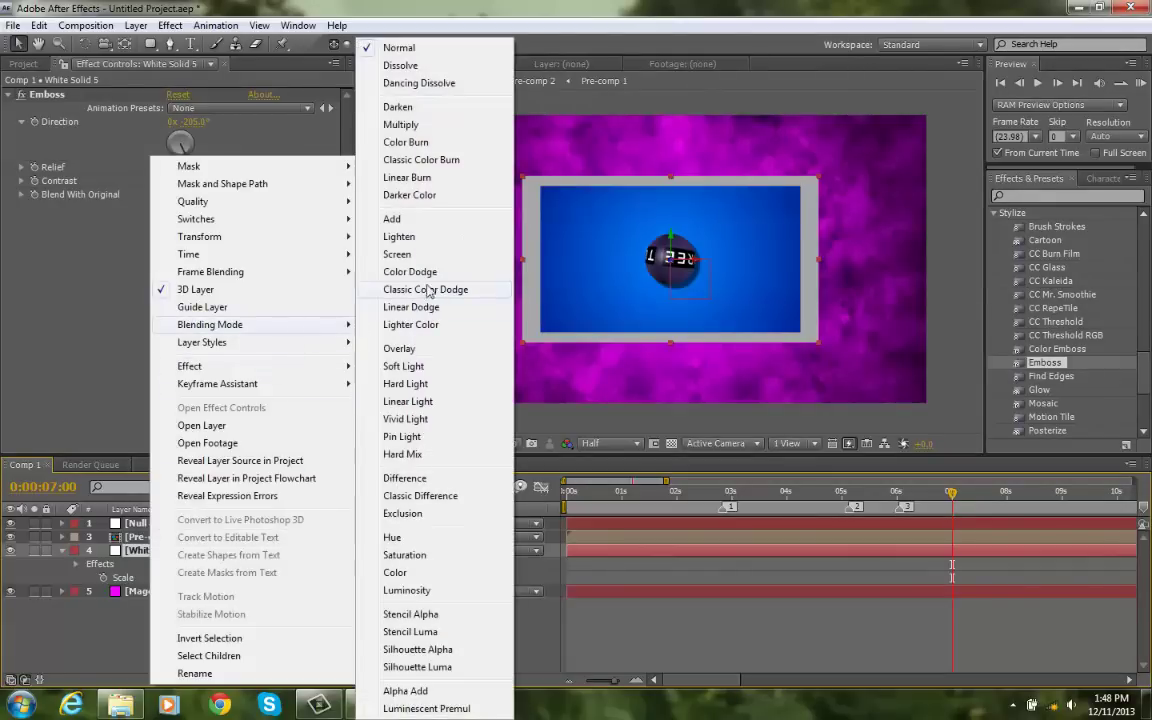
{"action": "left_click", "coordinate": [428, 290]}
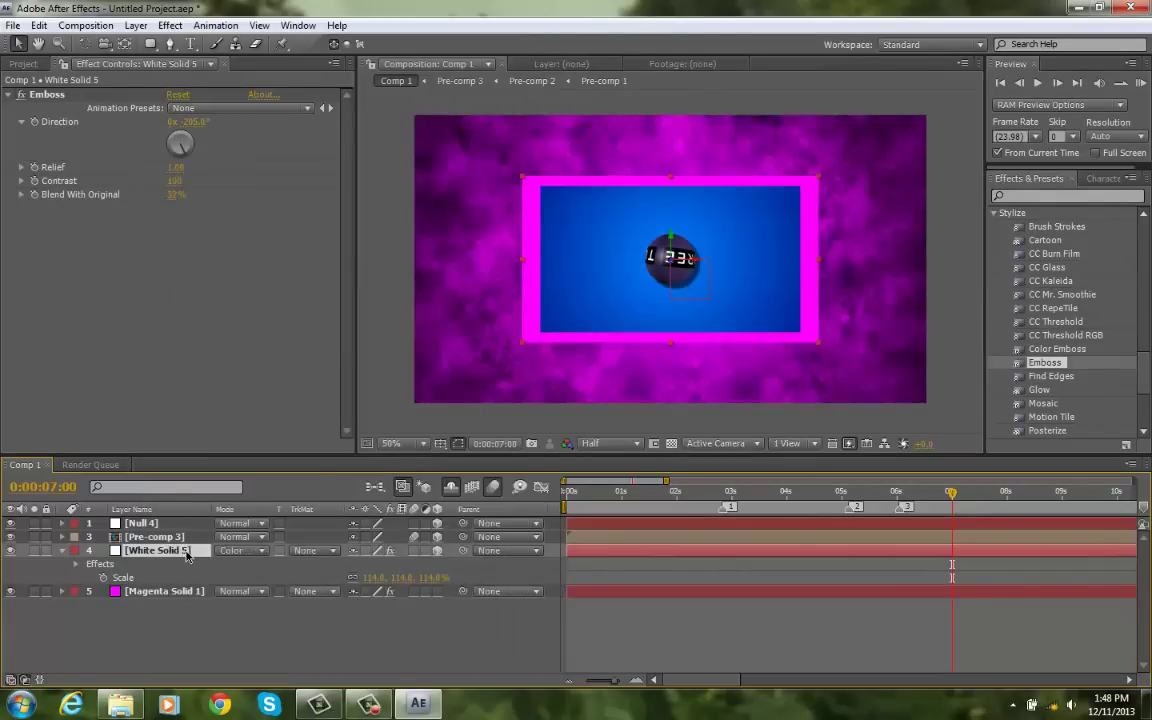
{"action": "right_click", "coordinate": [186, 557]}
{"action": "mouse_move", "coordinate": [305, 328]}
{"action": "left_click", "coordinate": [440, 290]}
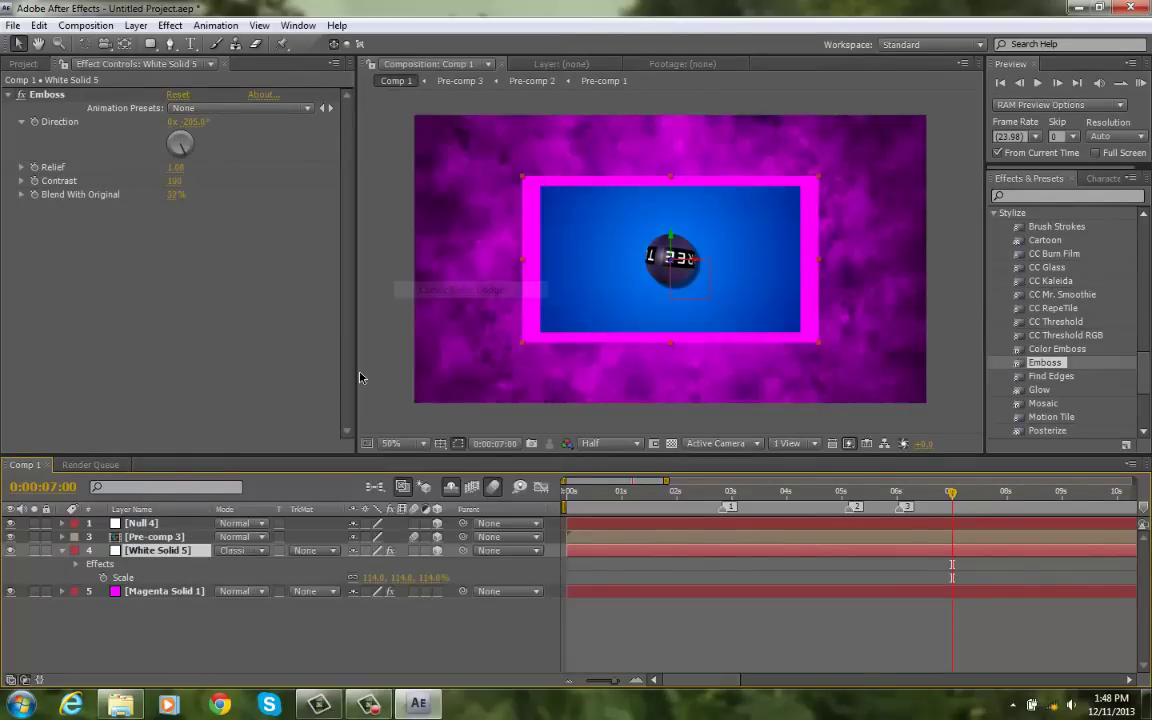
{"action": "right_click", "coordinate": [172, 550]}
{"action": "mouse_move", "coordinate": [250, 325]}
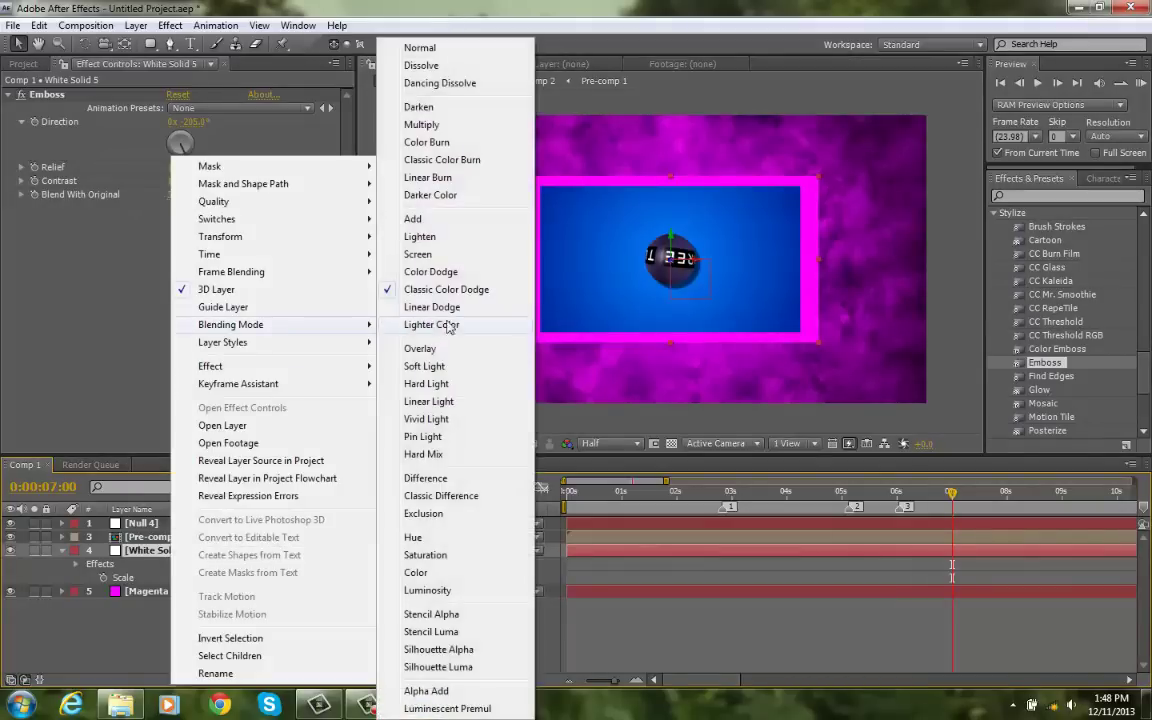
{"action": "left_click", "coordinate": [432, 307]}
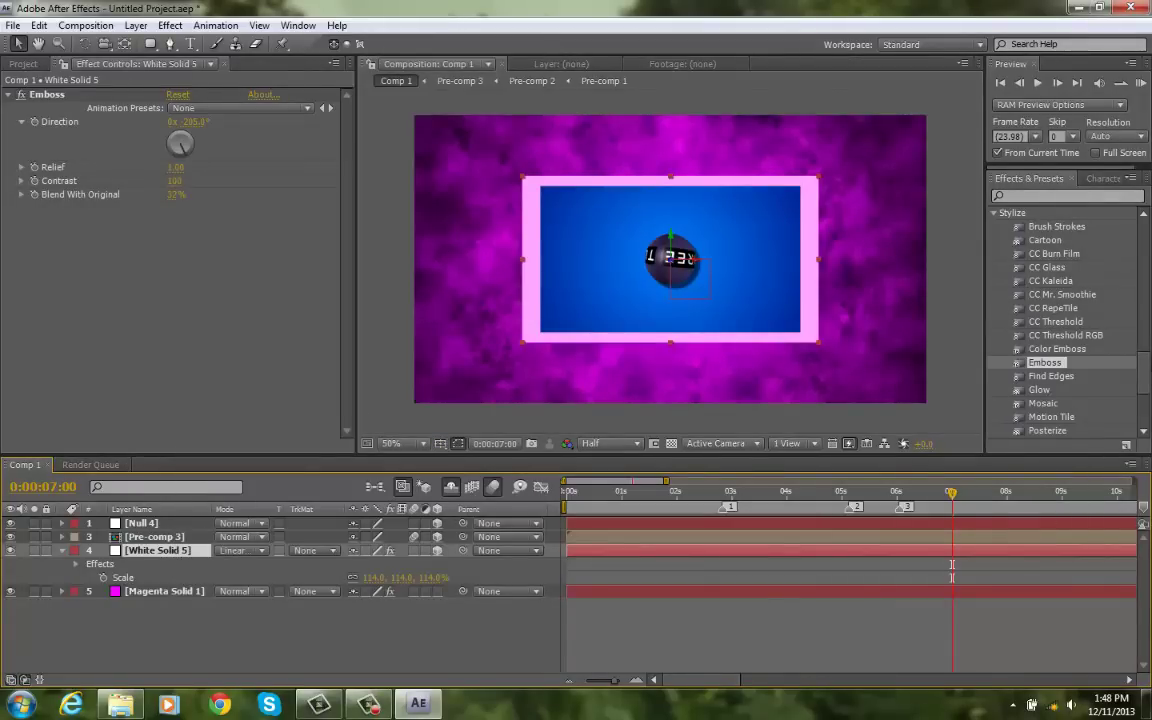
Step: Search the effects for "glow" and apply S_GlowAura and S_GlowEdges to the white solid
{"action": "scroll", "coordinate": [1068, 370], "scroll_direction": "up", "scroll_amount": 3}
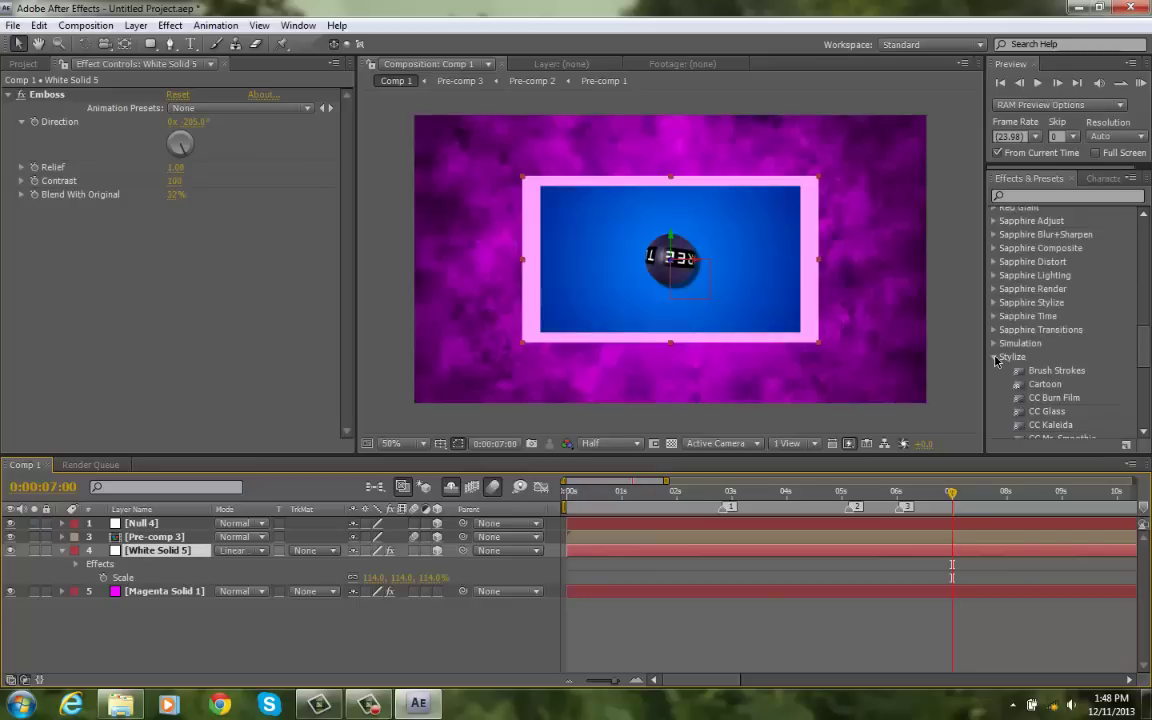
{"action": "left_click", "coordinate": [994, 321]}
{"action": "left_click", "coordinate": [1052, 198]}
{"action": "type", "text": "gl"}
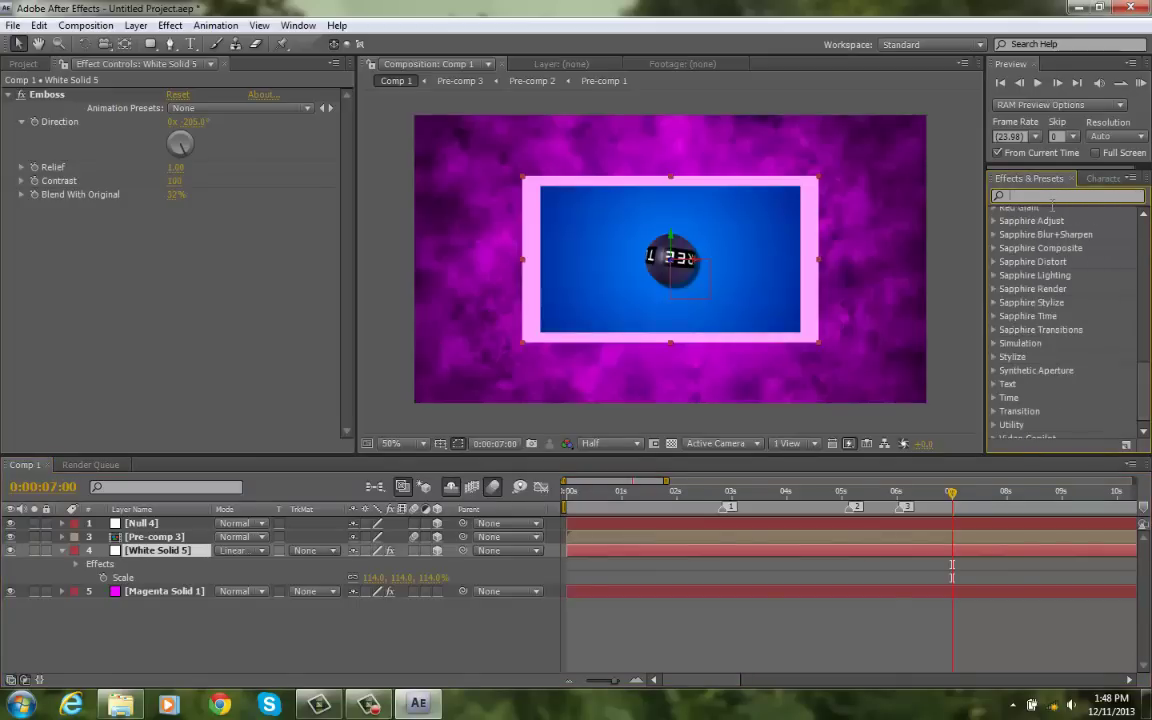
{"action": "type", "text": "ow"}
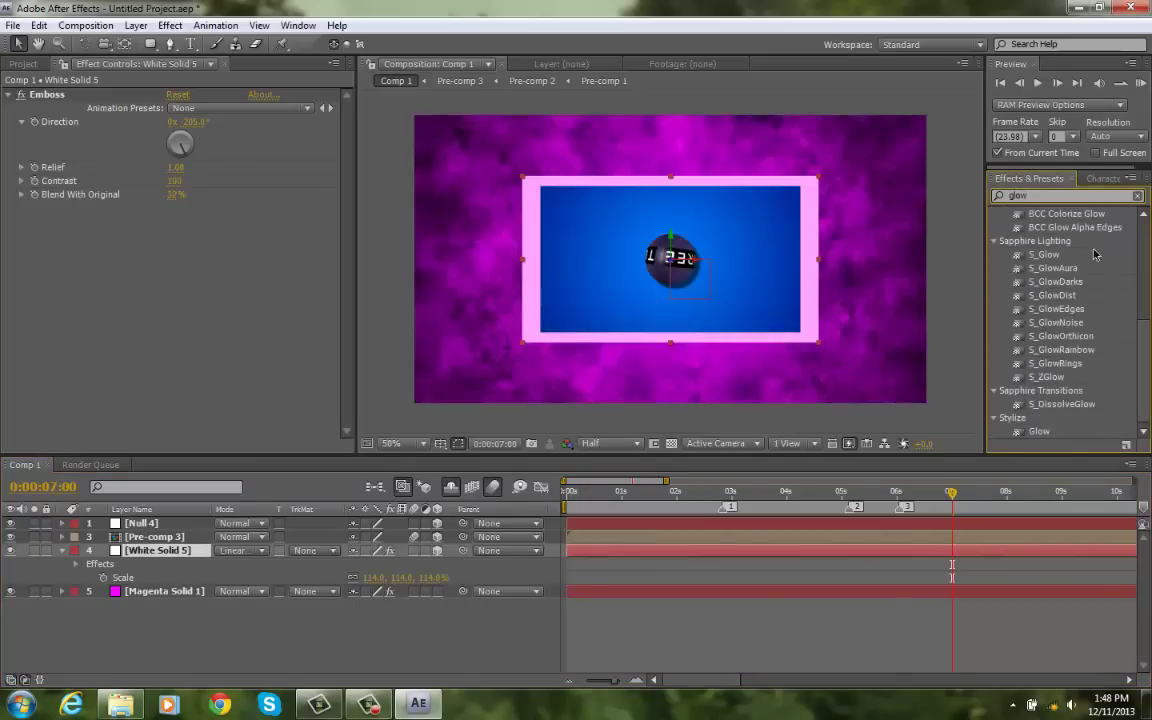
{"action": "left_click_drag", "start_coordinate": [1053, 268], "coordinate": [630, 553]}
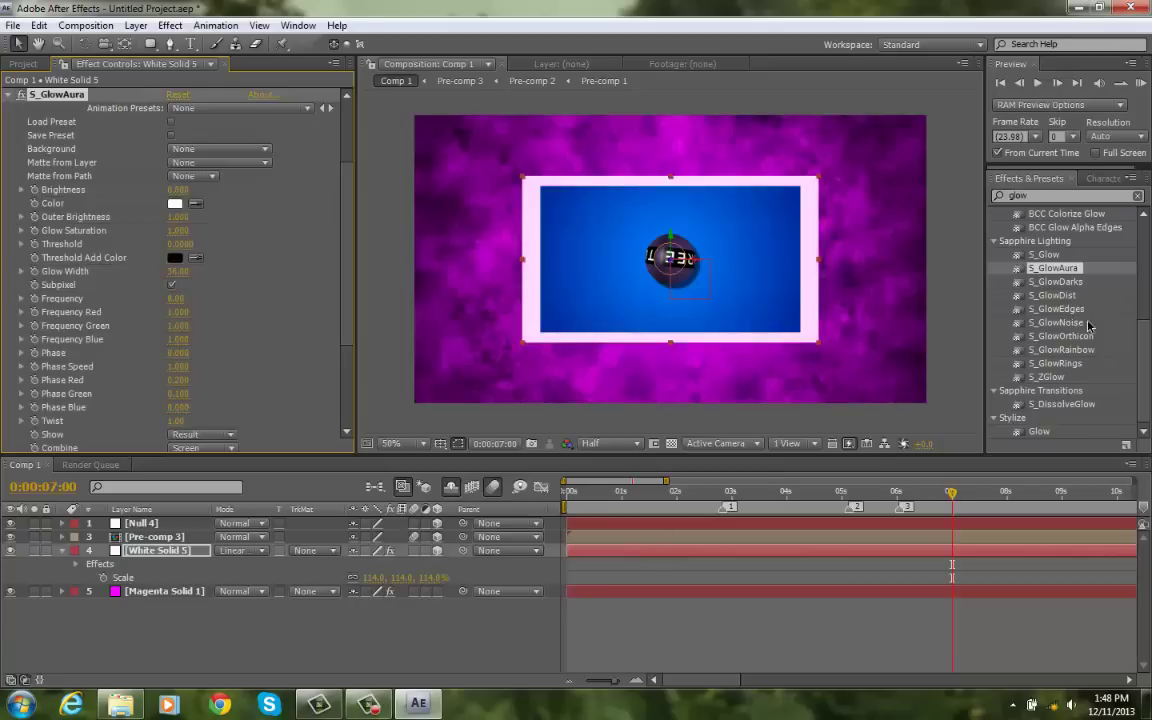
{"action": "scroll", "coordinate": [1080, 378], "scroll_direction": "up", "scroll_amount": 3}
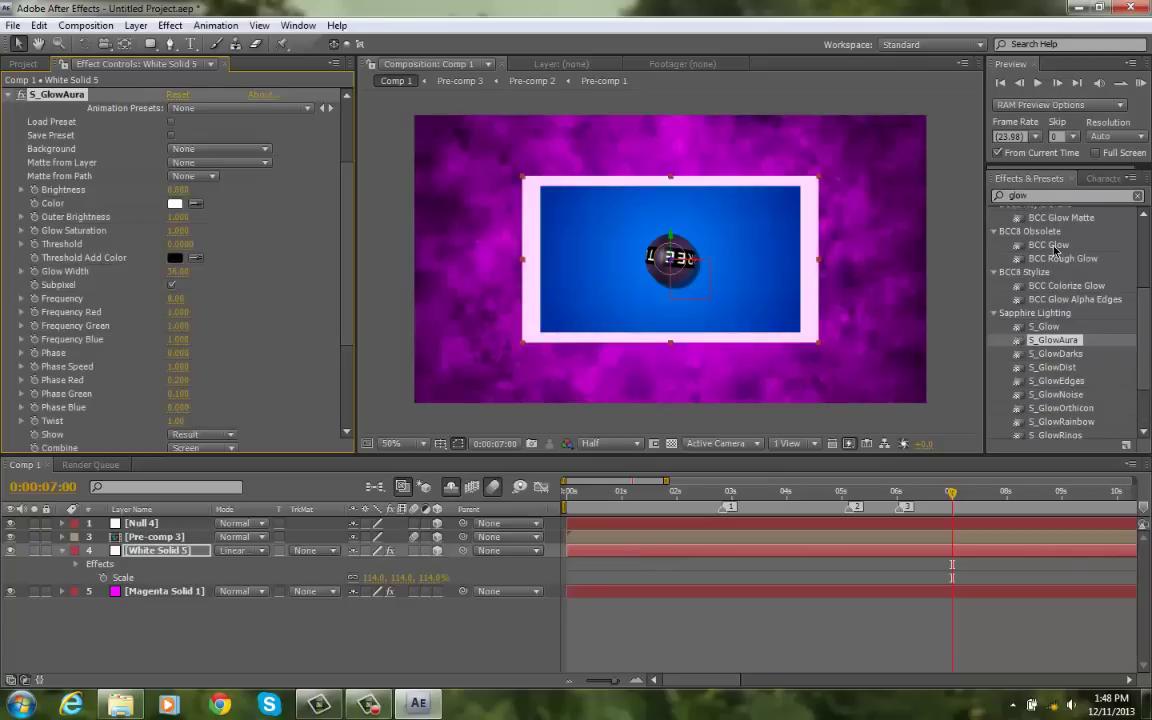
{"action": "scroll", "coordinate": [1056, 250], "scroll_direction": "up", "scroll_amount": 1}
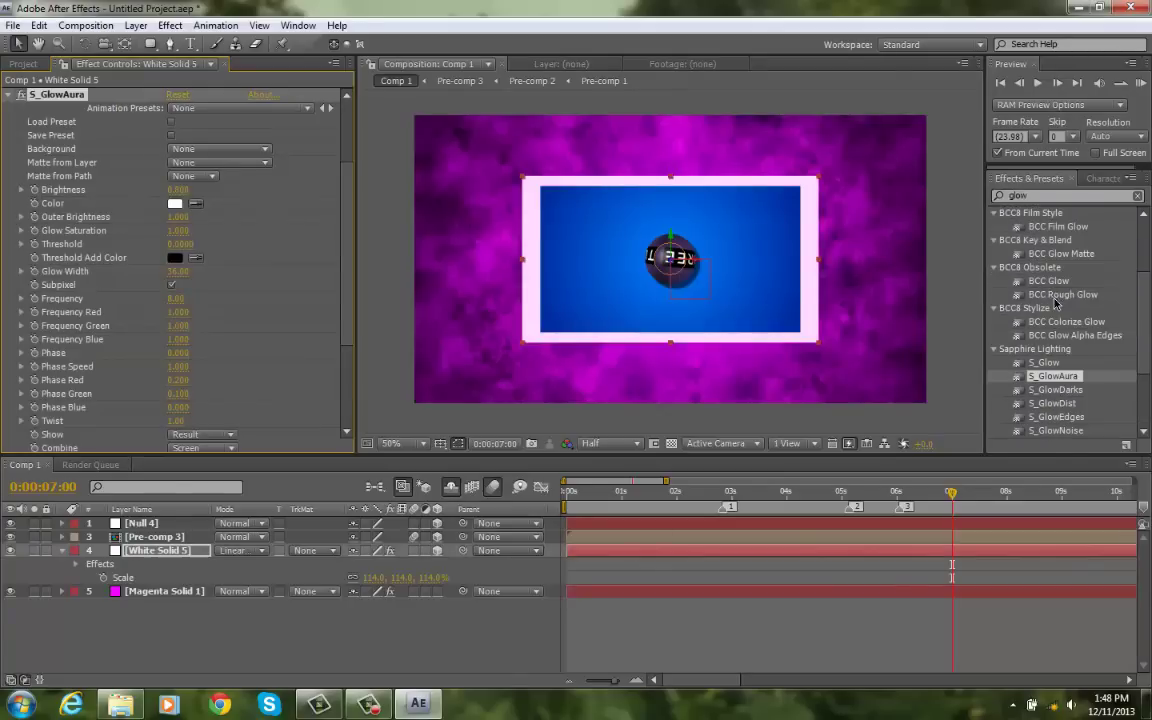
{"action": "double_click", "coordinate": [1058, 416]}
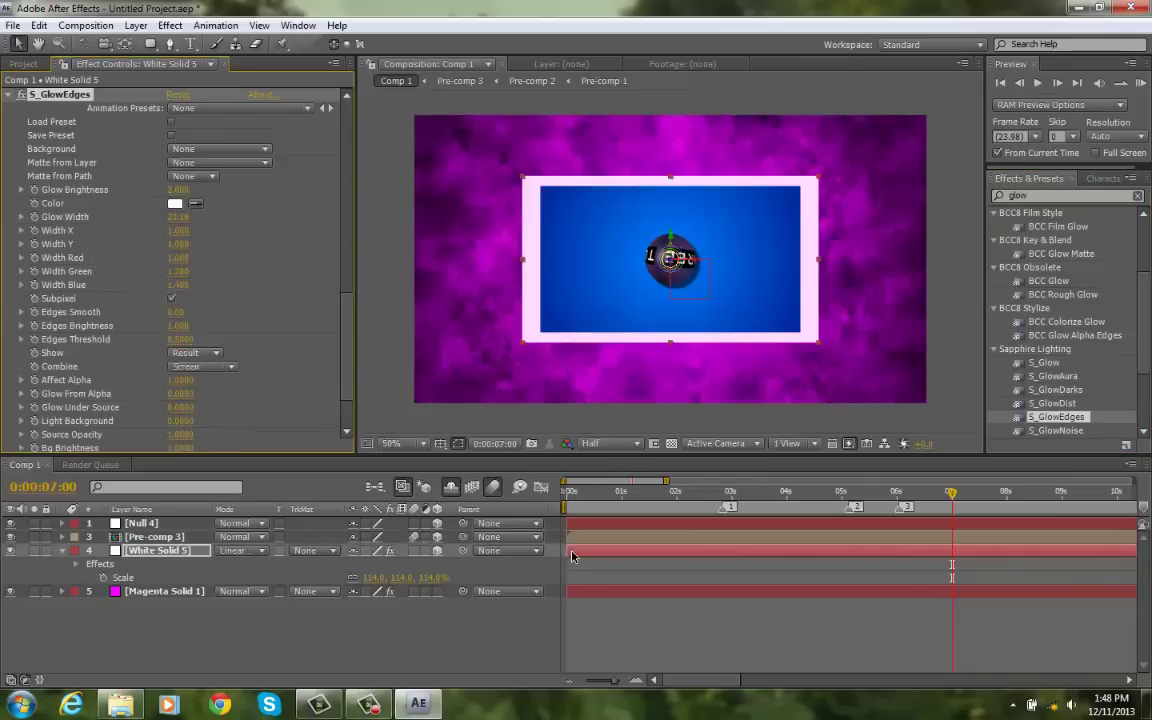
{"action": "scroll", "coordinate": [84, 119], "scroll_direction": "up", "scroll_amount": 10}
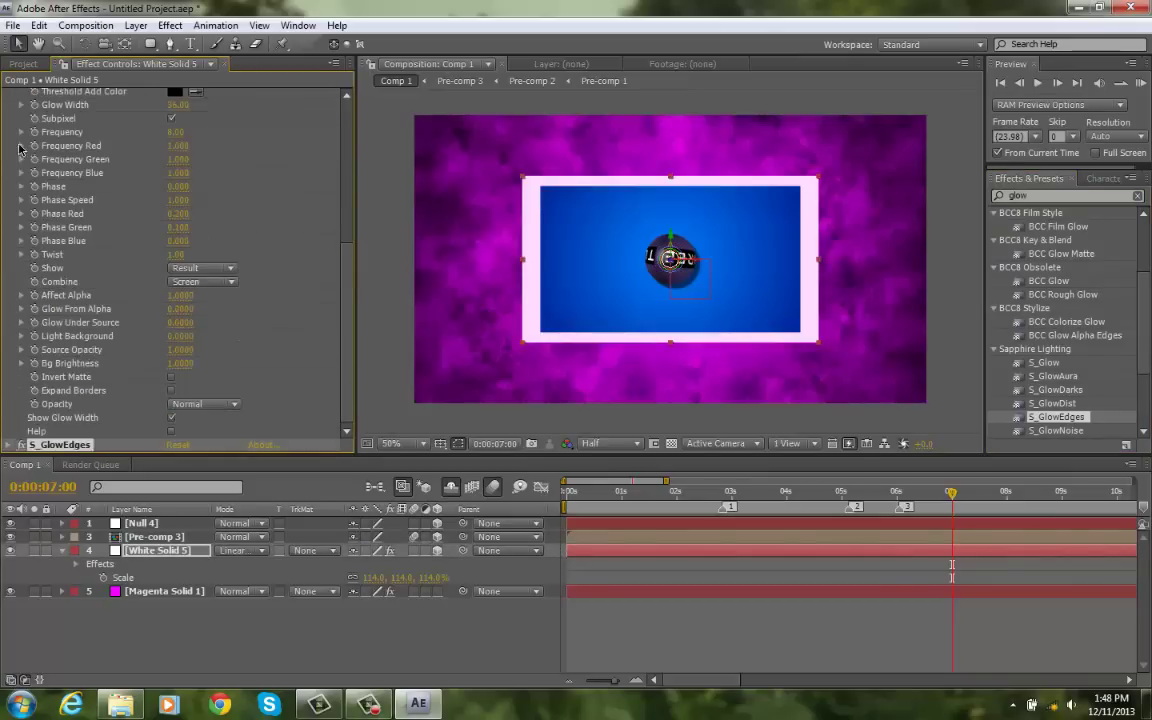
{"action": "left_click", "coordinate": [957, 614]}
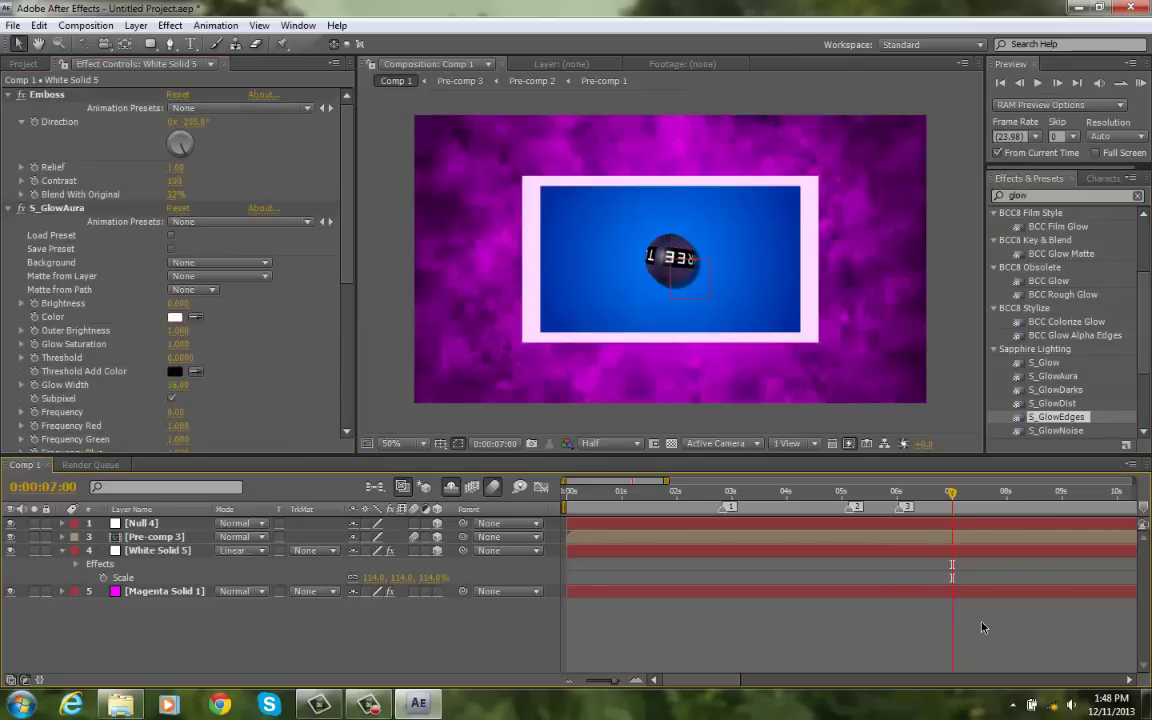
Step: Enable motion blur on the white solid and scrub through the pull-back up to 0:00:06:13
{"action": "left_click_drag", "start_coordinate": [950, 492], "coordinate": [896, 522]}
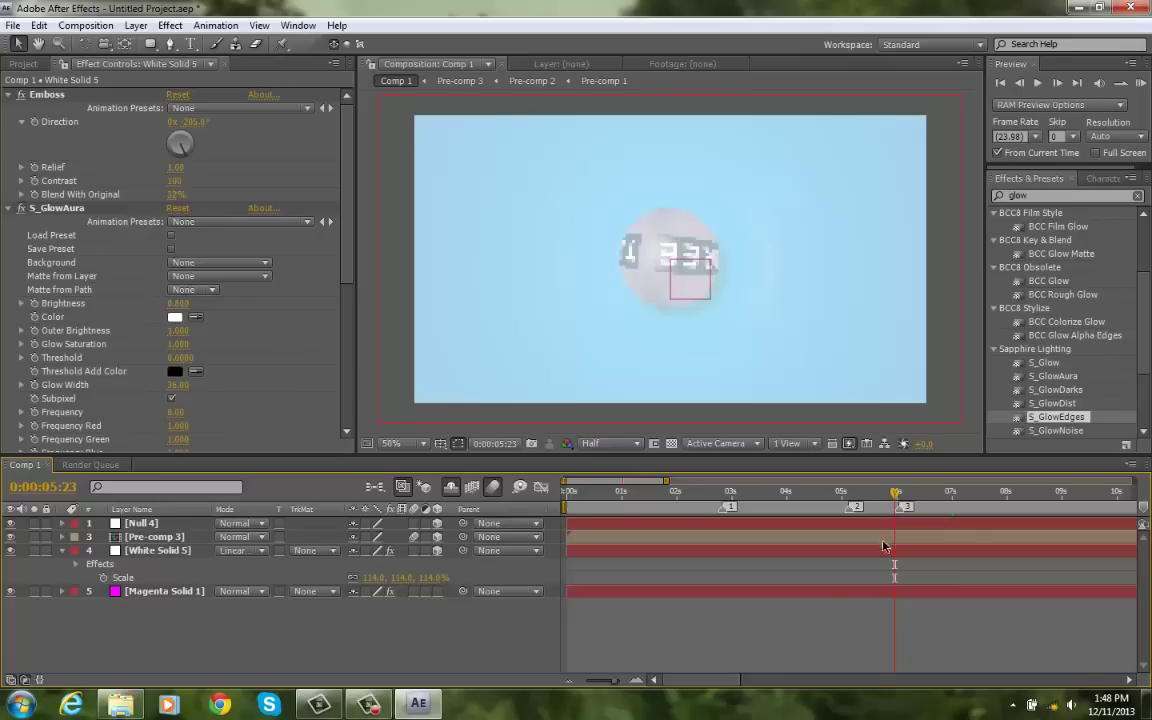
{"action": "left_click", "coordinate": [156, 552]}
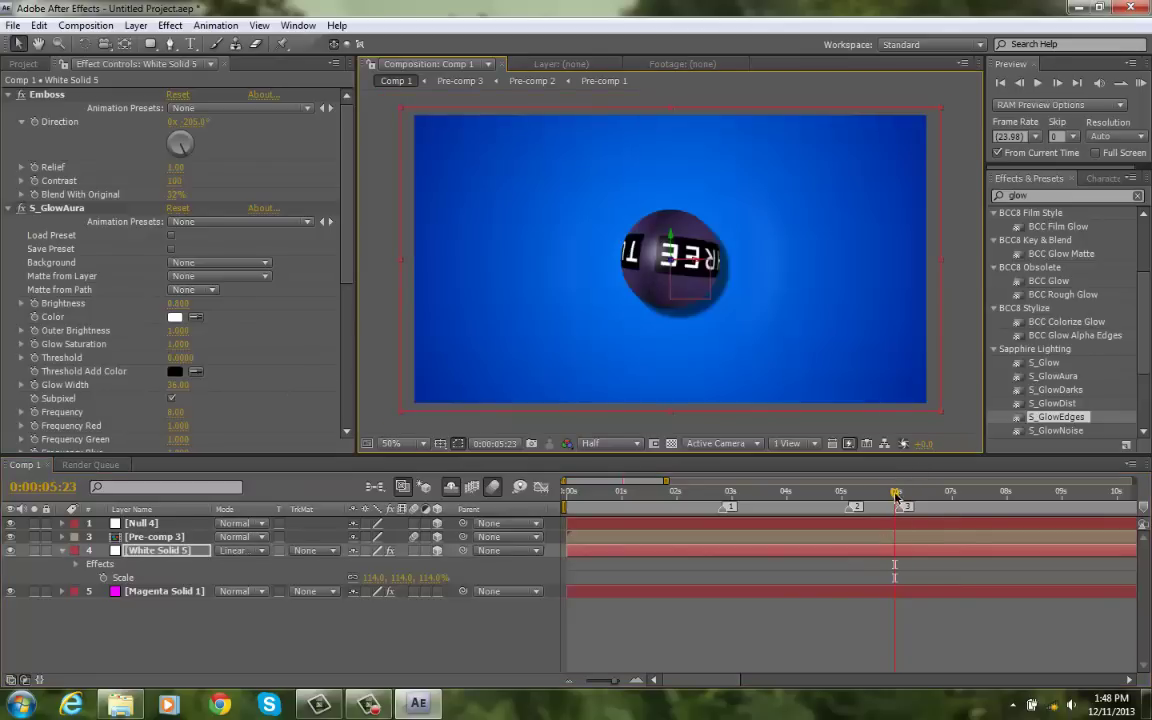
{"action": "left_click_drag", "start_coordinate": [896, 496], "coordinate": [921, 500]}
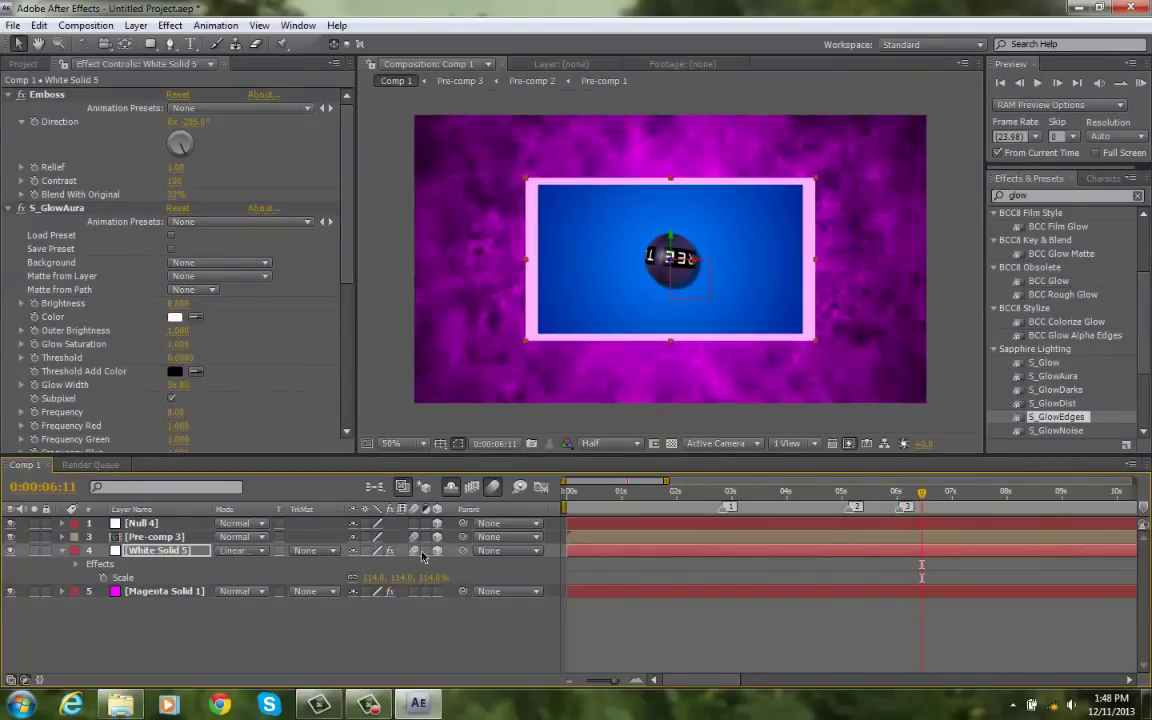
{"action": "left_click", "coordinate": [891, 491]}
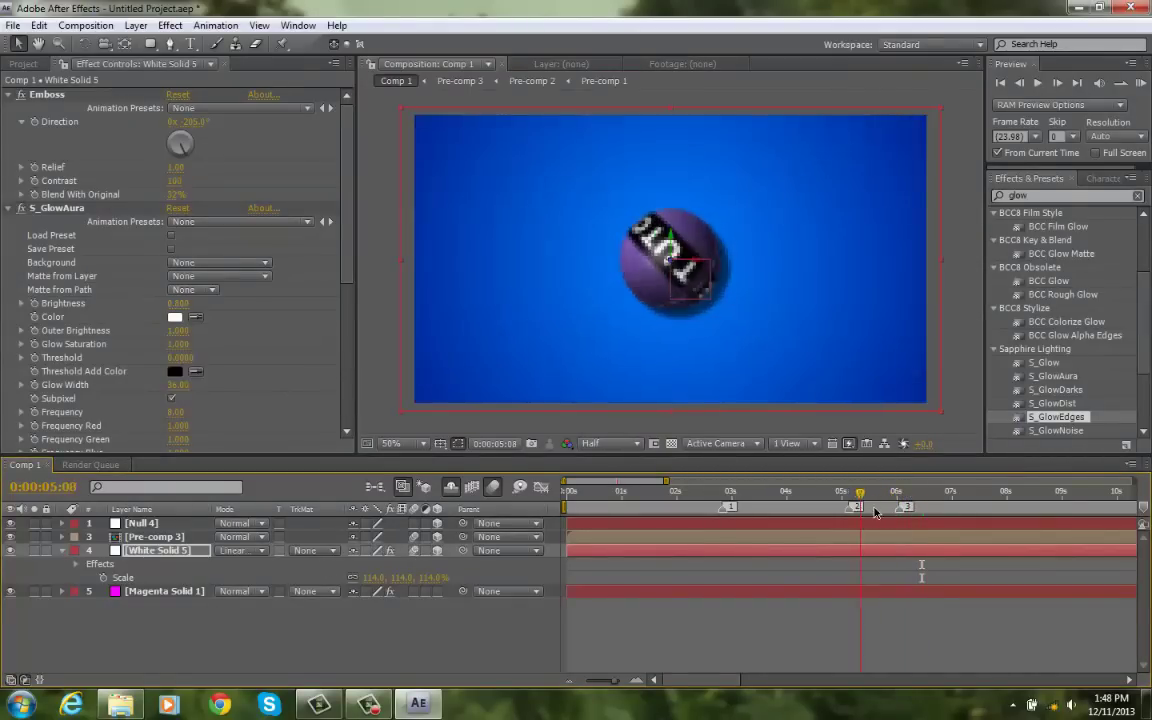
{"action": "left_click_drag", "start_coordinate": [897, 511], "coordinate": [927, 516]}
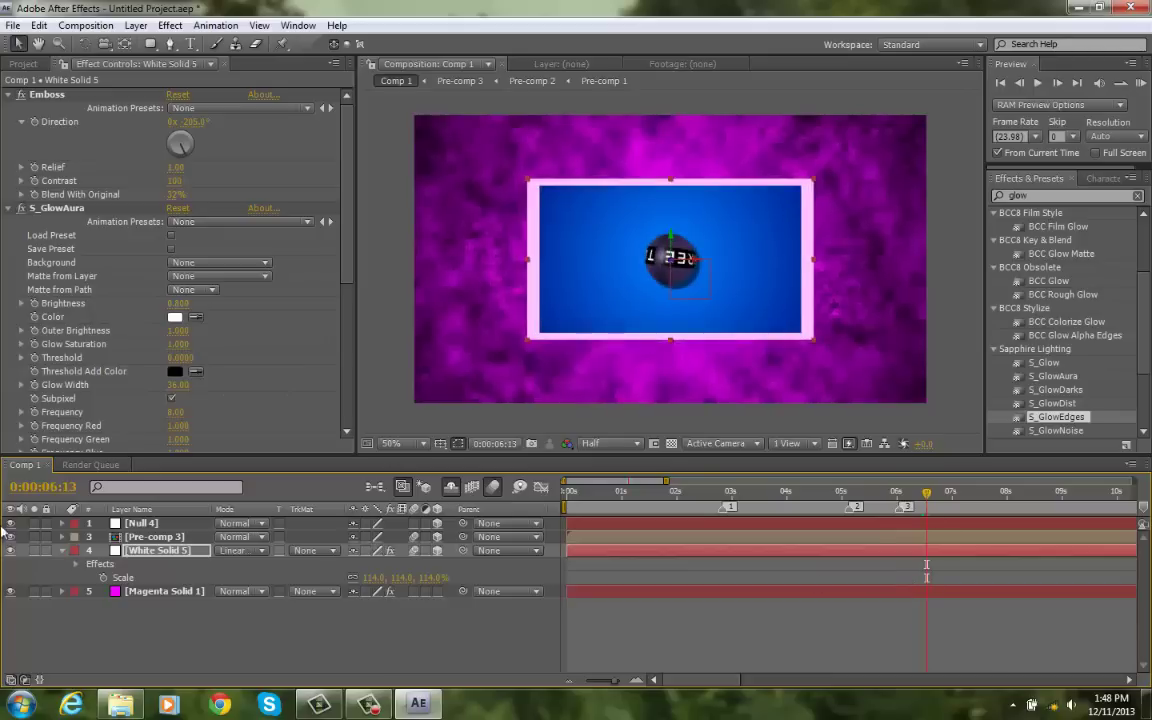
Step: Keyframe the null's Z Rotation at 13° at 0:00:06:16, aligned with its last Position keyframe
{"action": "left_click", "coordinate": [62, 523]}
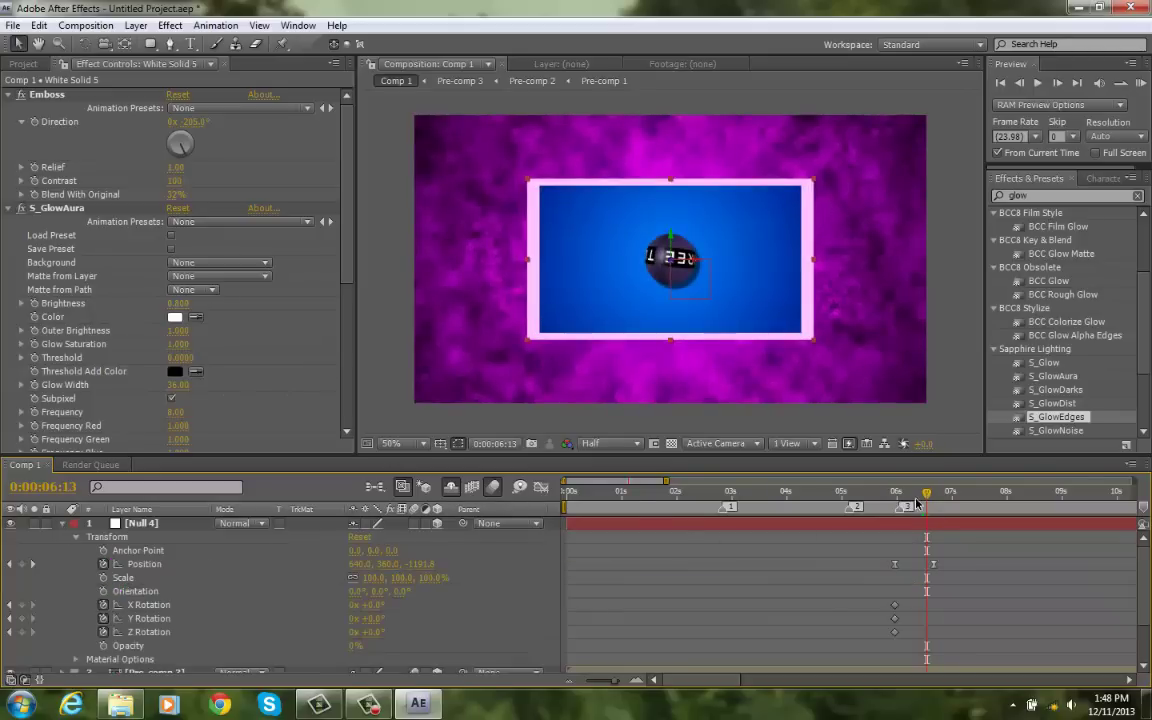
{"action": "left_click_drag", "start_coordinate": [919, 501], "coordinate": [934, 502]}
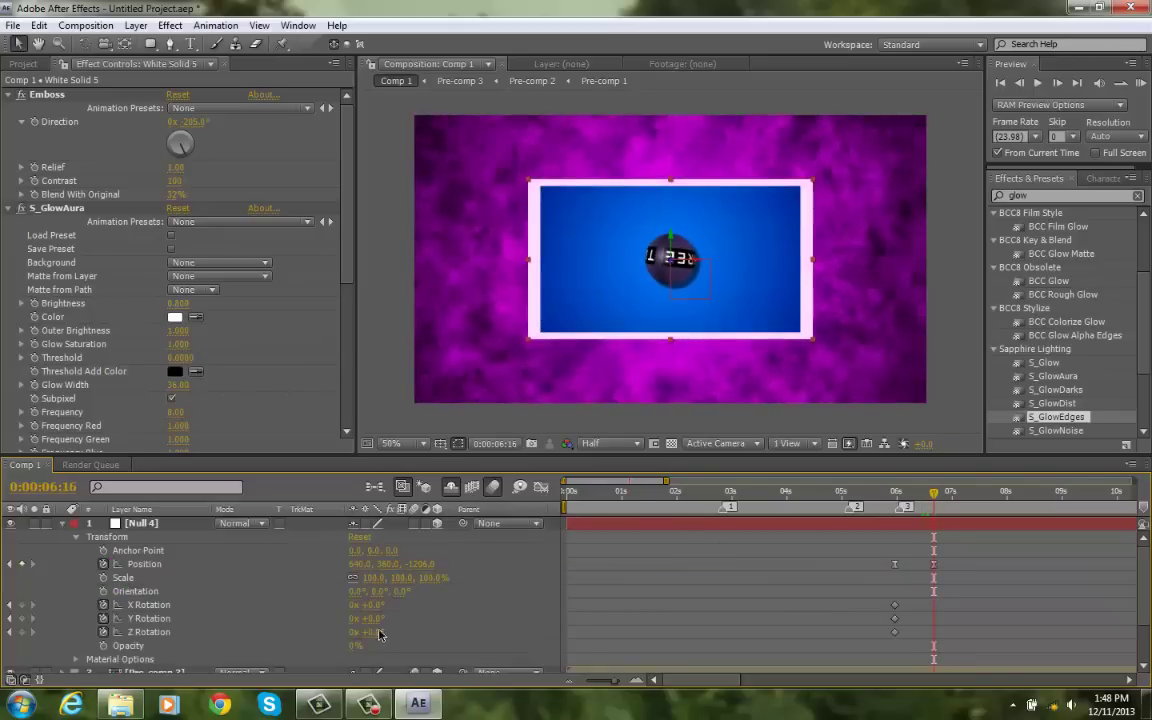
{"action": "left_click_drag", "start_coordinate": [382, 632], "coordinate": [396, 633]}
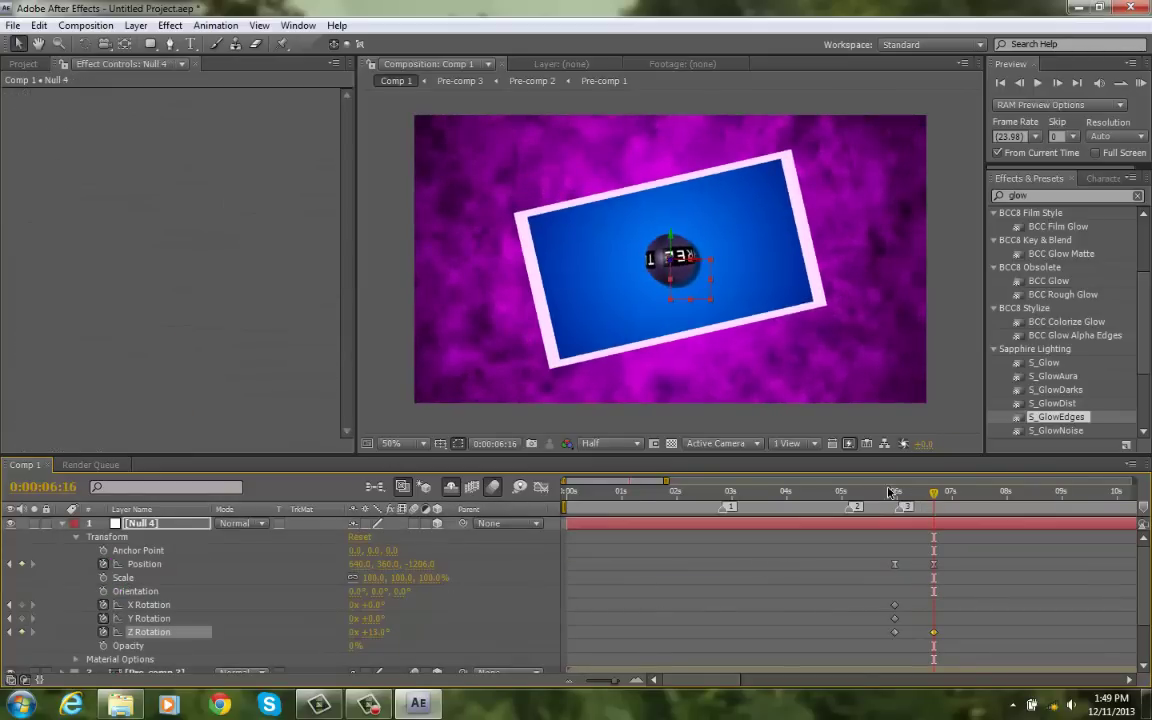
{"action": "left_click_drag", "start_coordinate": [933, 492], "coordinate": [935, 530]}
Step: Turn the magenta background solid into a 3D layer with motion blur enabled and keep it selected
{"action": "scroll", "coordinate": [740, 577], "scroll_direction": "down", "scroll_amount": 2}
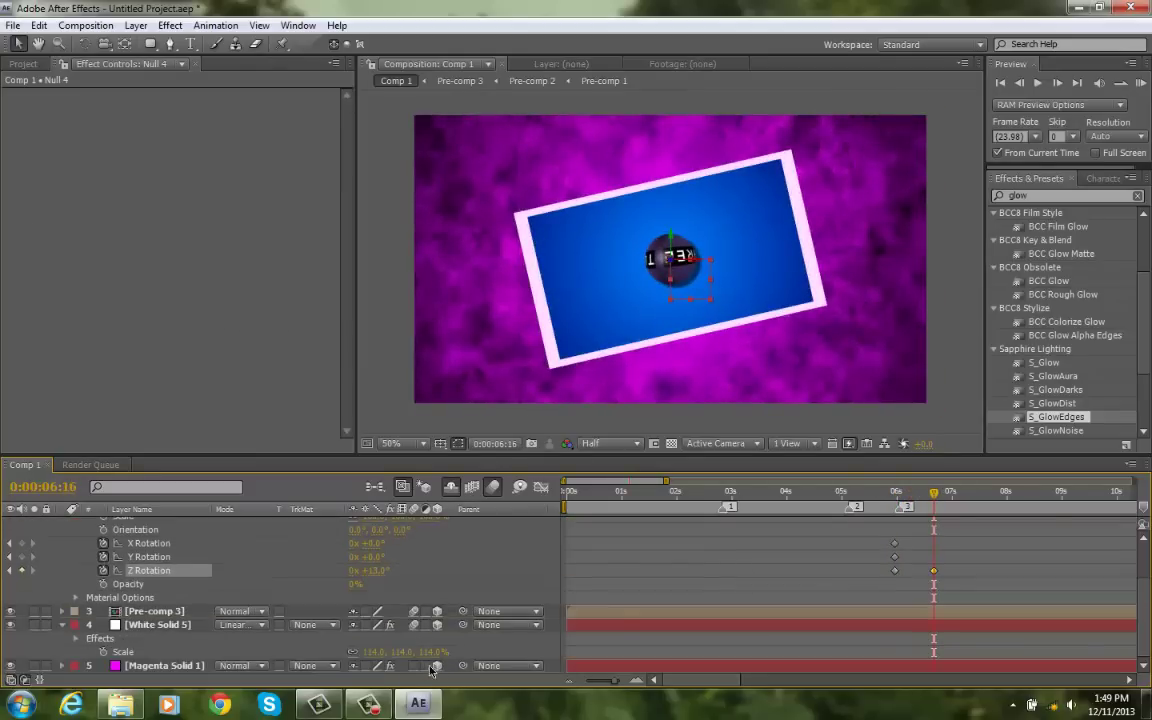
{"action": "left_click", "coordinate": [434, 666]}
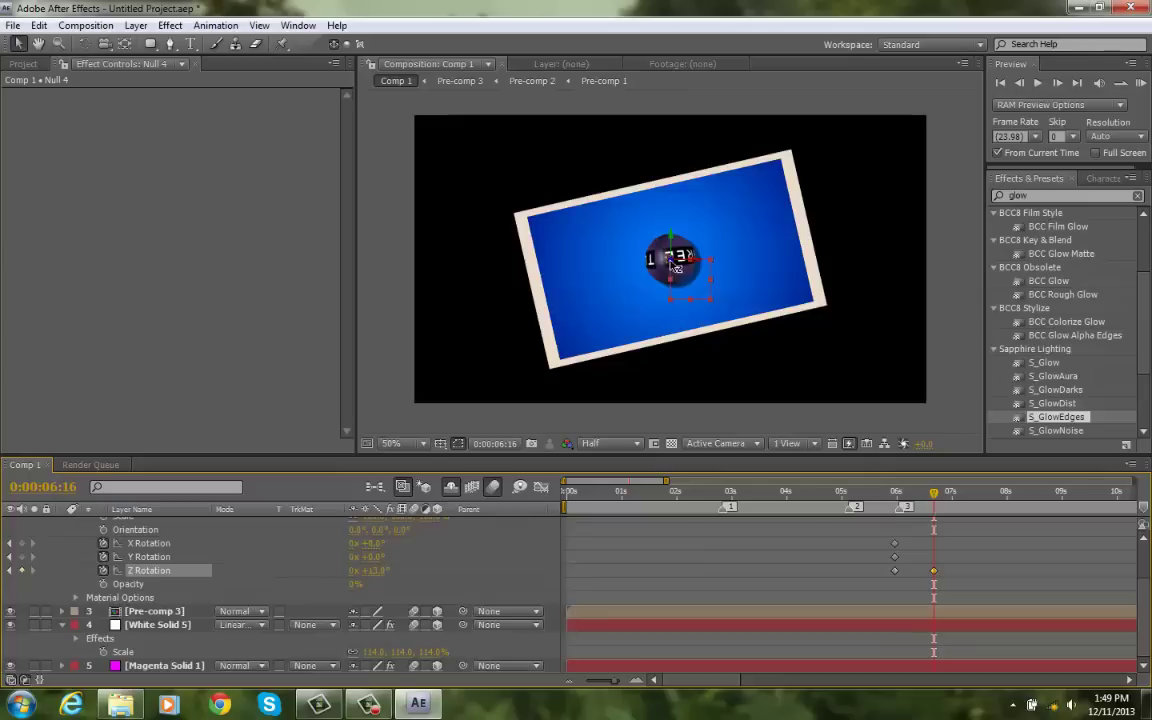
{"action": "left_click_drag", "start_coordinate": [672, 262], "coordinate": [622, 324]}
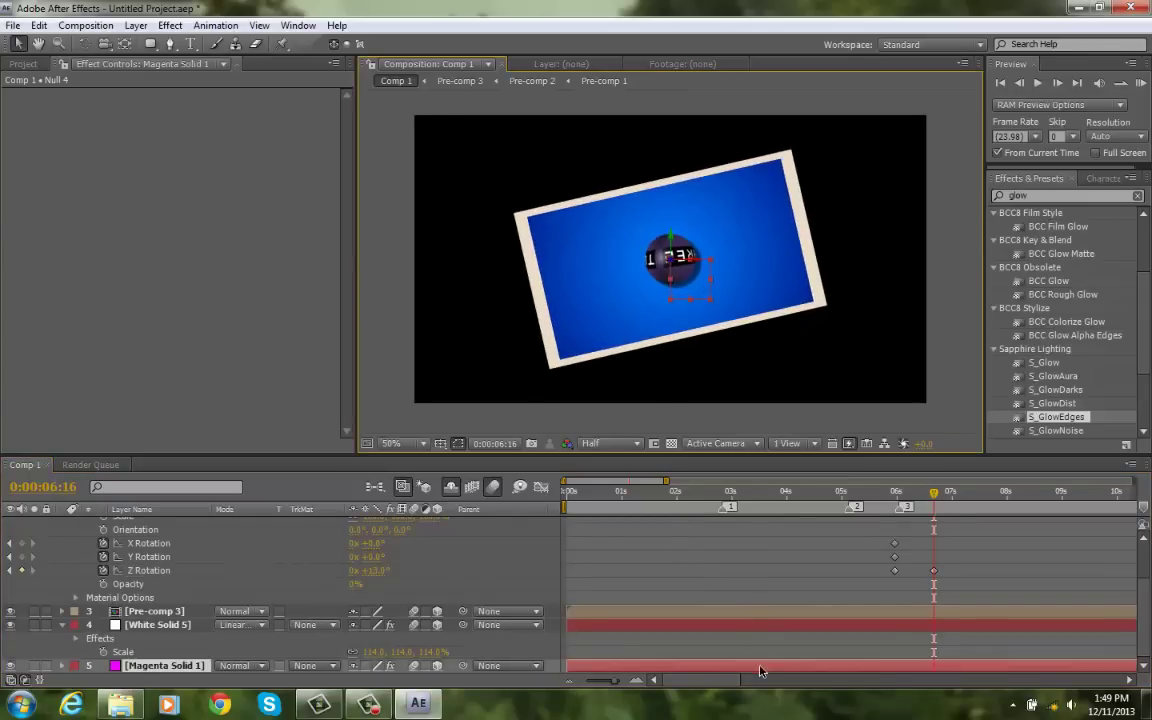
{"action": "left_click", "coordinate": [672, 277]}
{"action": "left_click_drag", "start_coordinate": [647, 280], "coordinate": [556, 360]}
Step: Search the effects for "repe" and apply CC RepeTile to the magenta solid
{"action": "double_click", "coordinate": [1043, 196]}
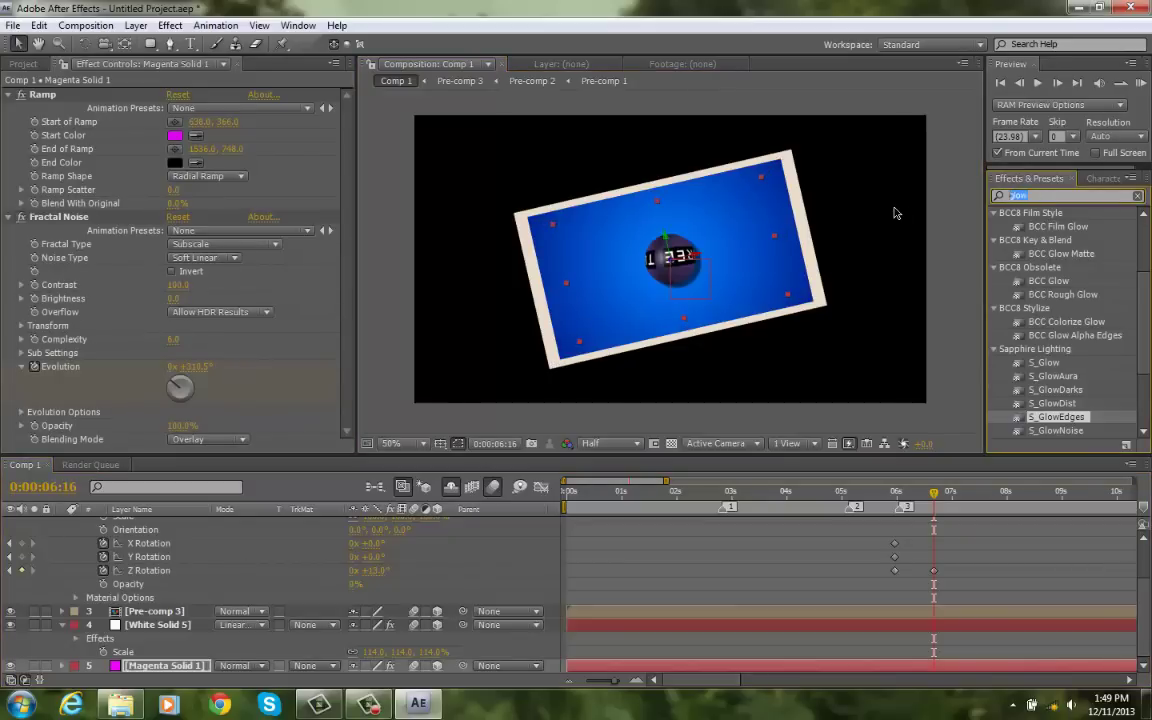
{"action": "type", "text": "repe"}
{"action": "left_click_drag", "start_coordinate": [1055, 254], "coordinate": [828, 666]}
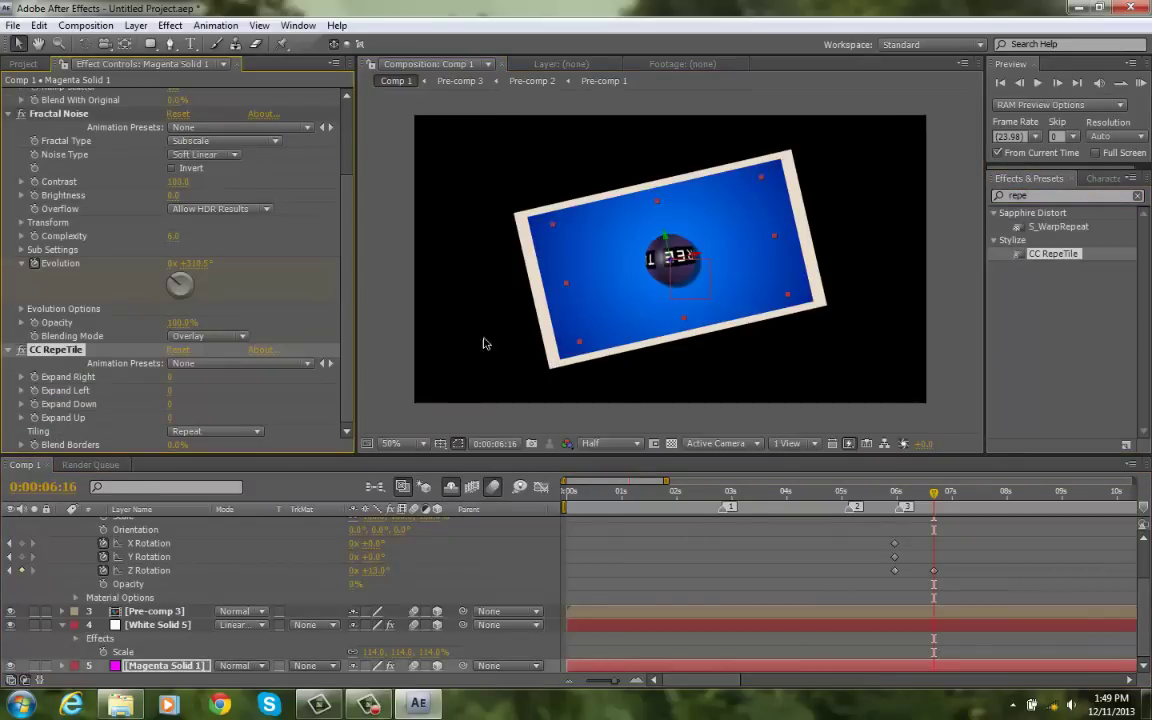
Step: Try expanding the CC RepeTile tiling sideways, remove the effect and scale the magenta solid up to cover the whole frame instead
{"action": "left_click_drag", "start_coordinate": [176, 380], "coordinate": [435, 395]}
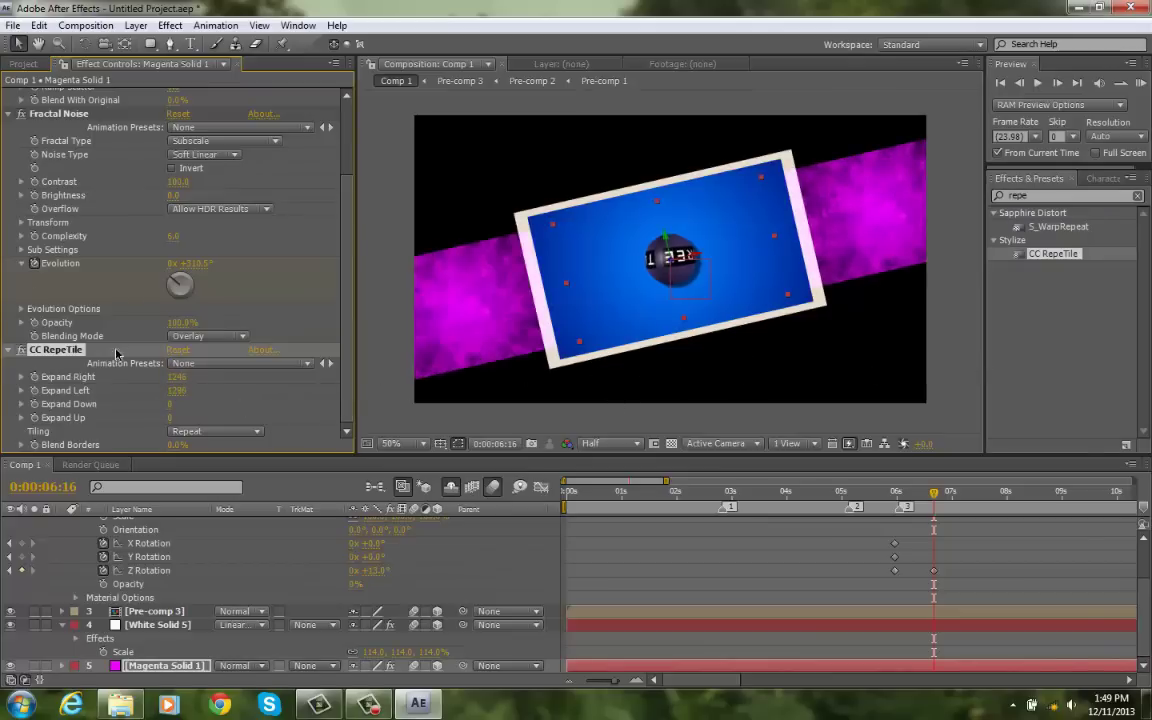
{"action": "key", "text": "Delete"}
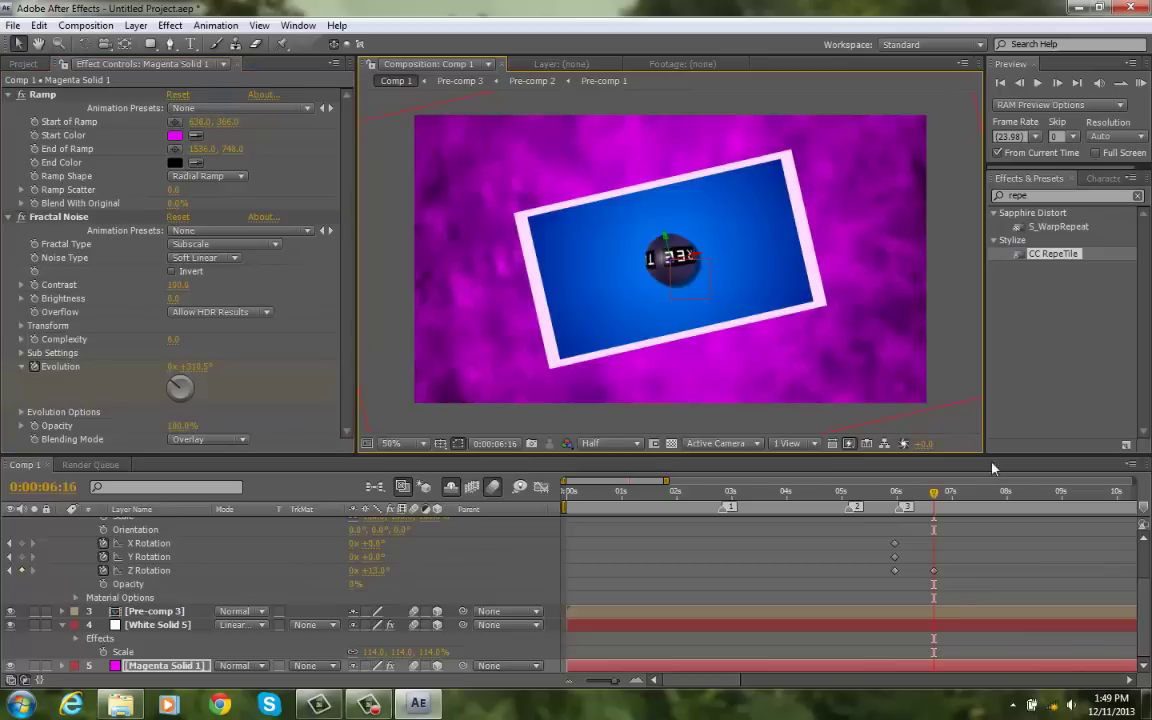
Step: Return to the start of Comp 1 and play a RAM preview of the animation
{"action": "left_click_drag", "start_coordinate": [935, 497], "coordinate": [816, 503]}
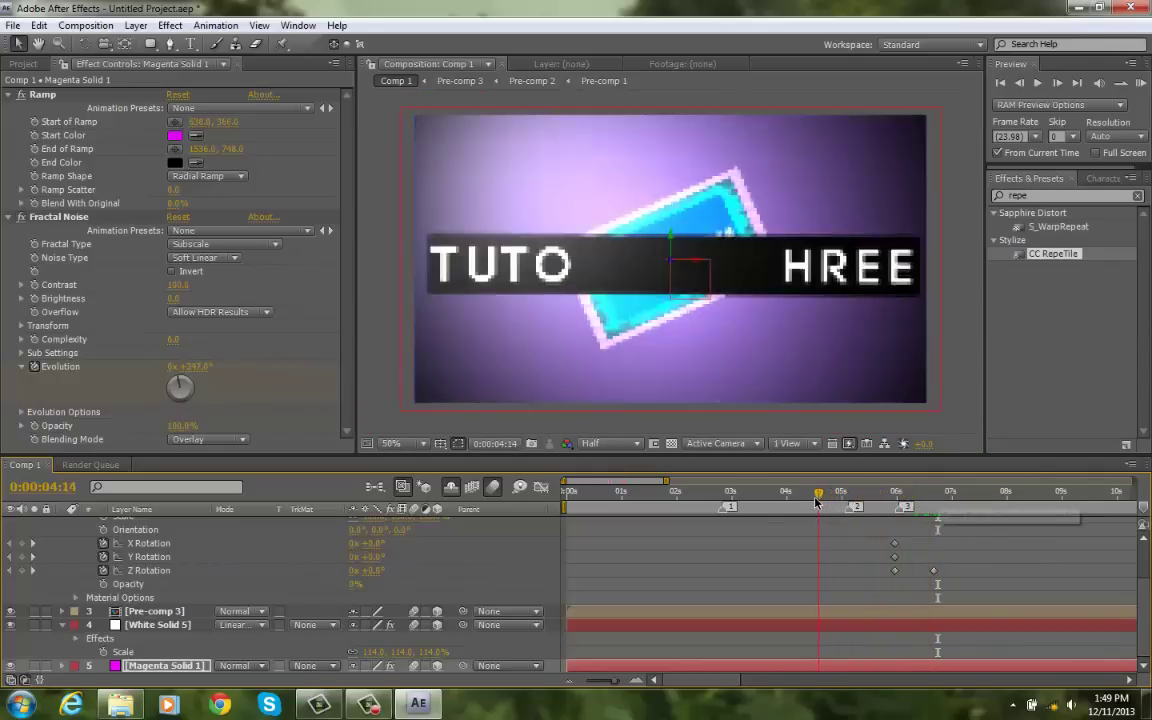
{"action": "left_click", "coordinate": [578, 493]}
{"action": "left_click_drag", "start_coordinate": [561, 494], "coordinate": [559, 484]}
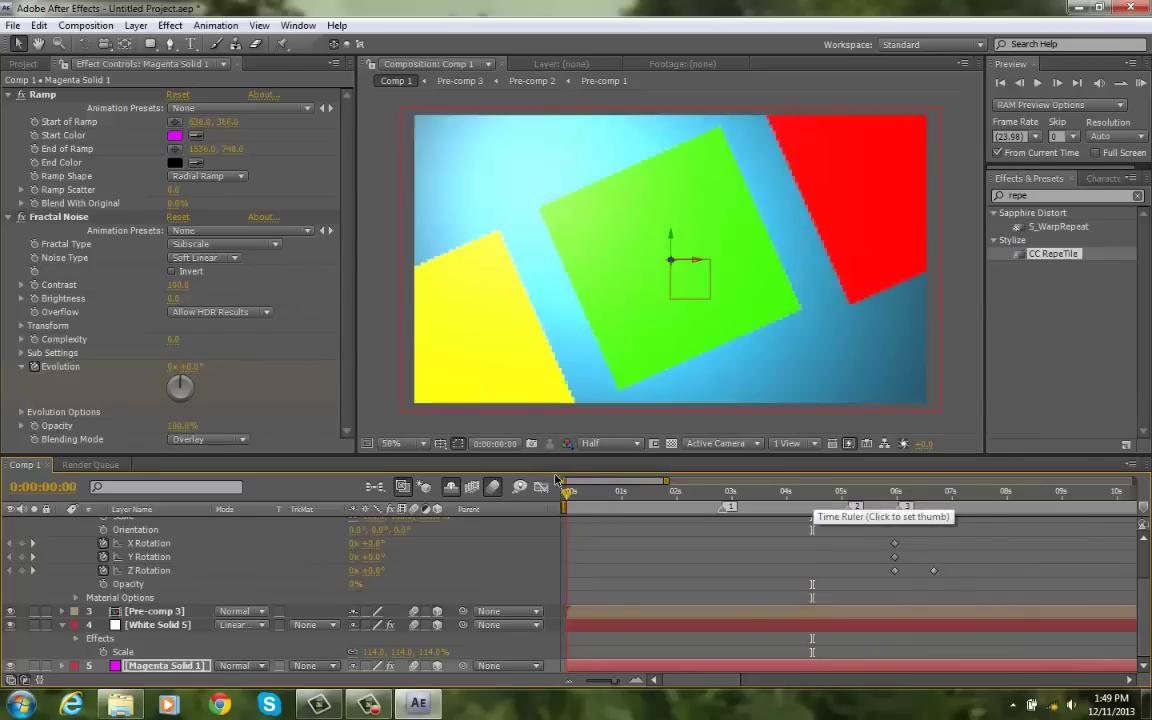
{"action": "left_click", "coordinate": [1141, 84]}
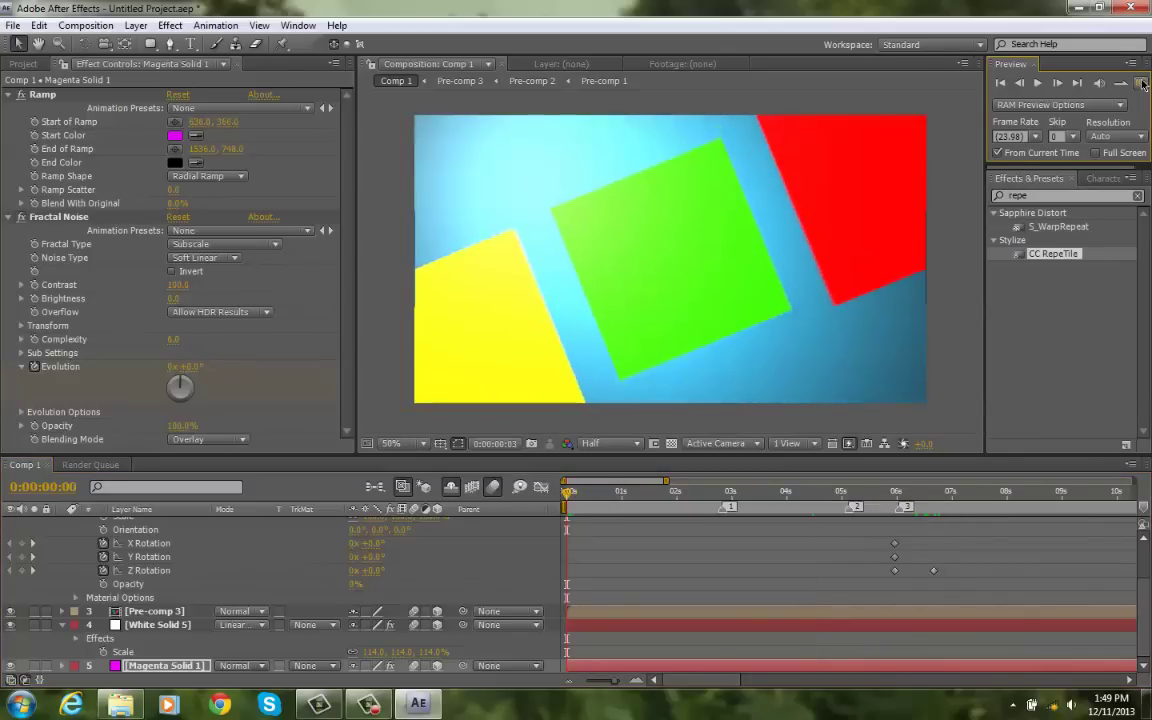
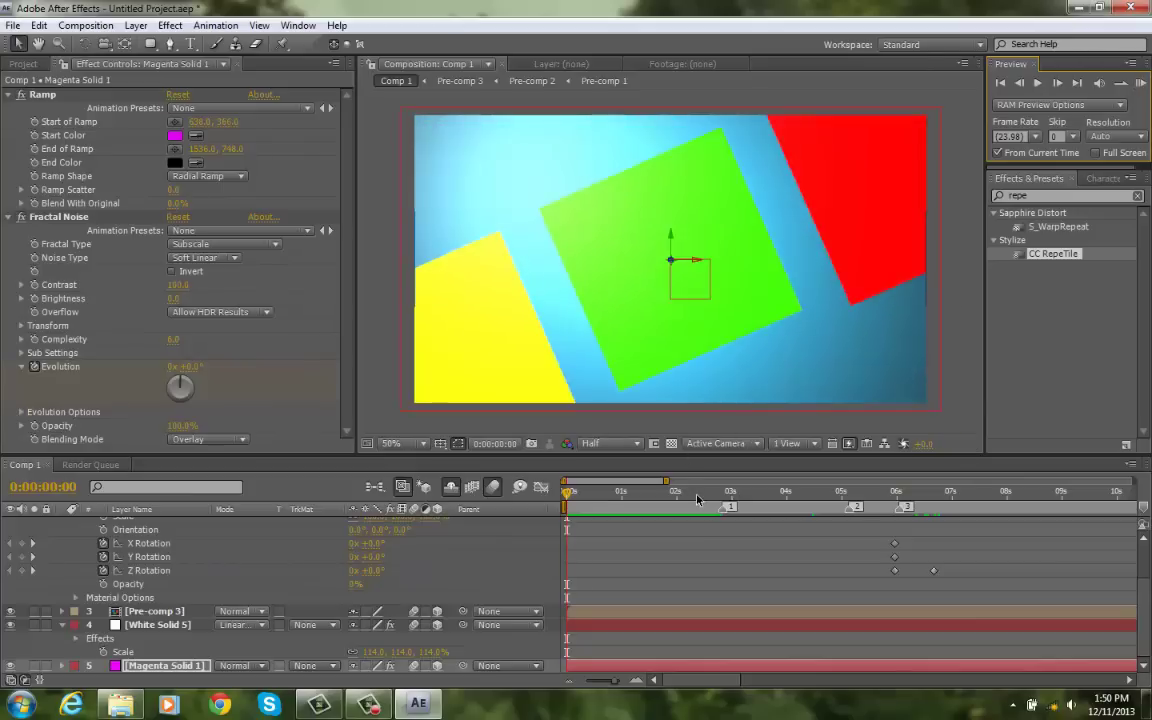
Step: Trim the magenta solid's start to 0:00:05:23, where the camera pull-back begins
{"action": "left_click", "coordinate": [741, 492]}
{"action": "left_click_drag", "start_coordinate": [759, 497], "coordinate": [897, 498]}
{"action": "left_click_drag", "start_coordinate": [933, 503], "coordinate": [895, 503]}
{"action": "left_click", "coordinate": [866, 622]}
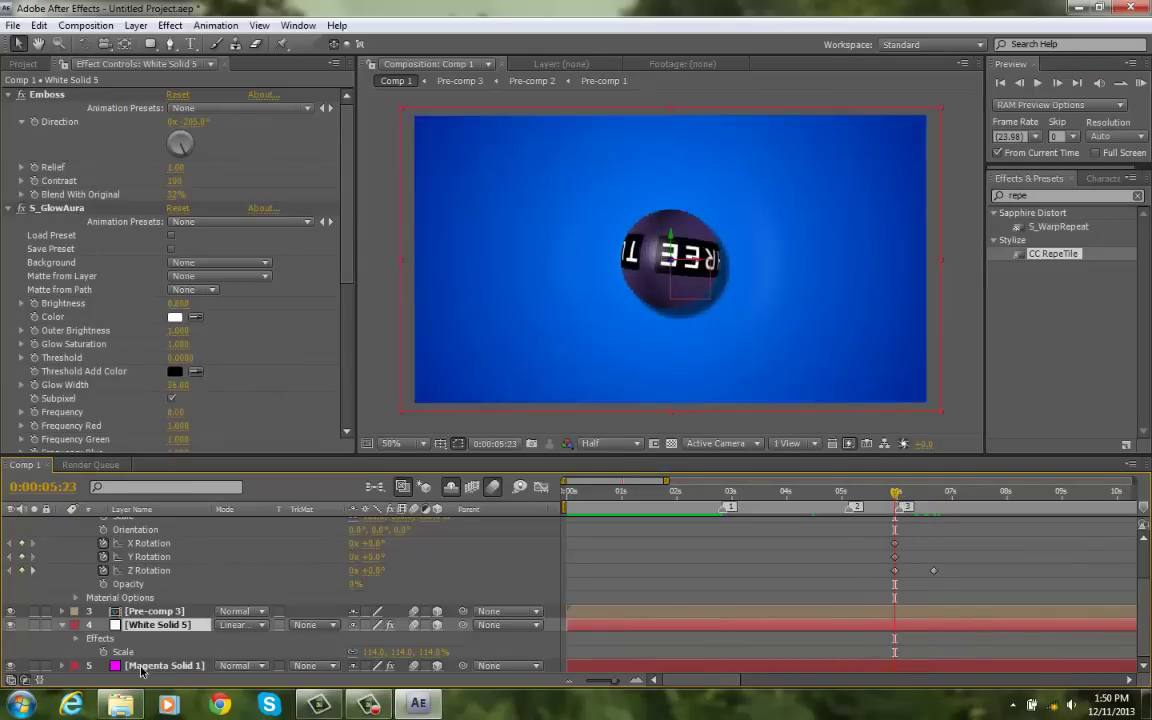
{"action": "left_click", "coordinate": [88, 667]}
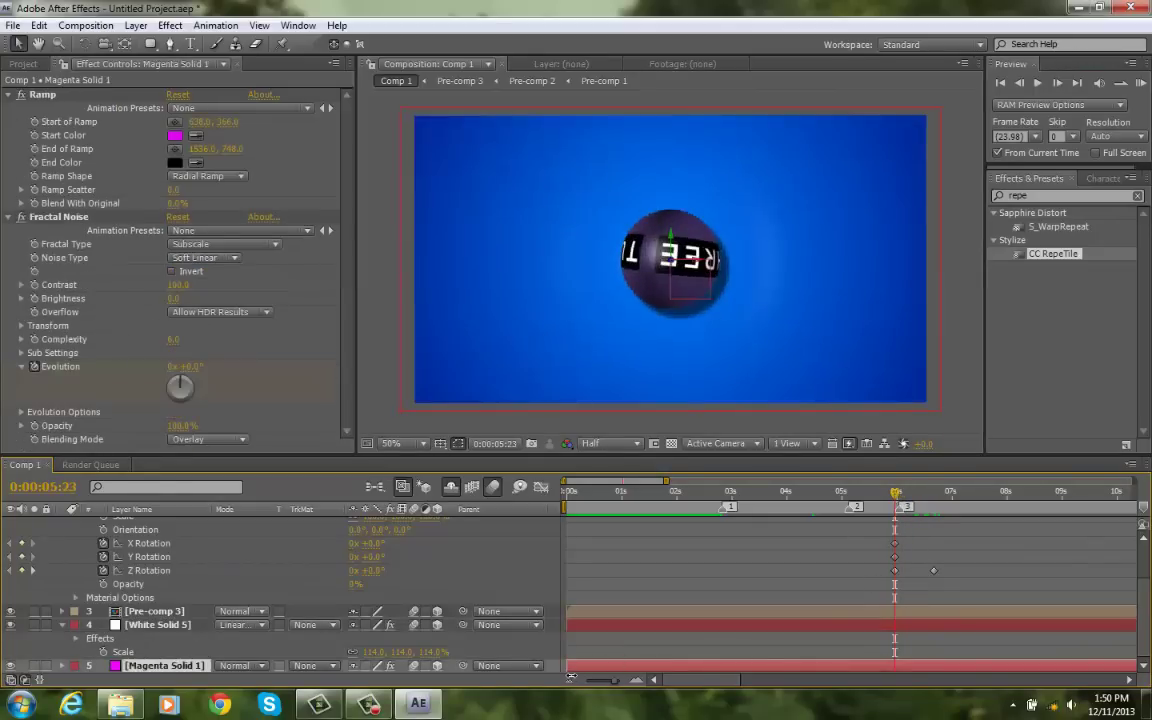
{"action": "left_click_drag", "start_coordinate": [571, 676], "coordinate": [900, 681]}
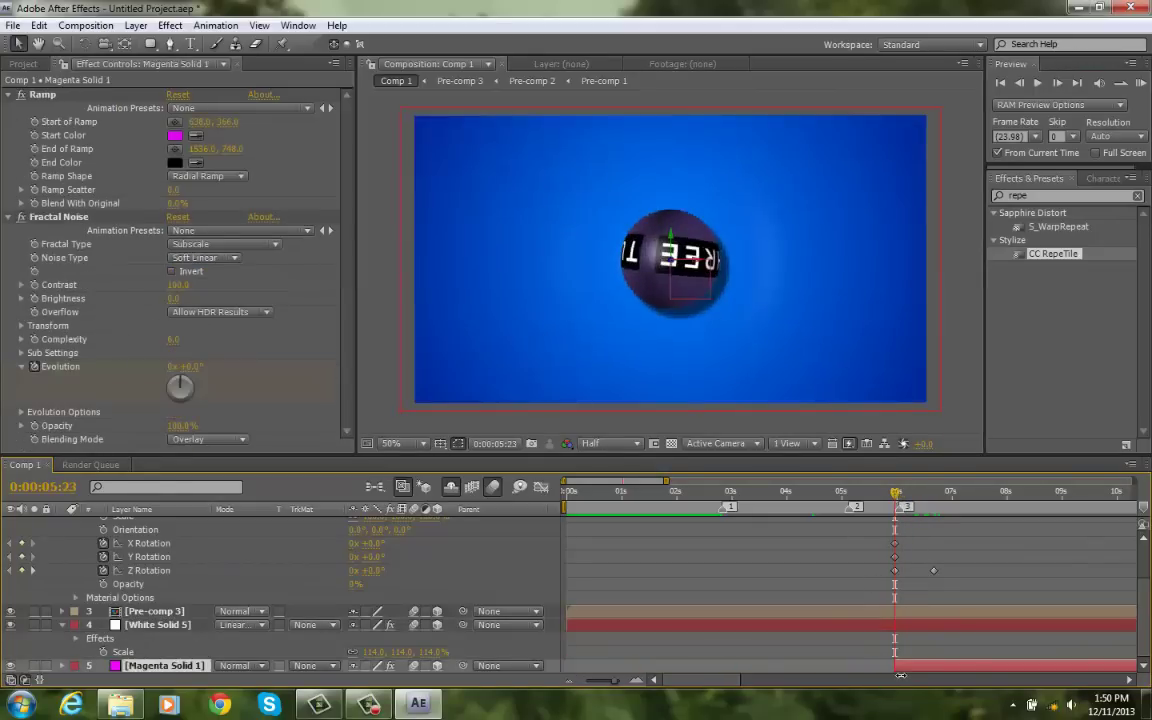
Step: Compare the look of the opening seconds in Pre-comp 3 with its nested Pre-comp 2
{"action": "left_click", "coordinate": [624, 489]}
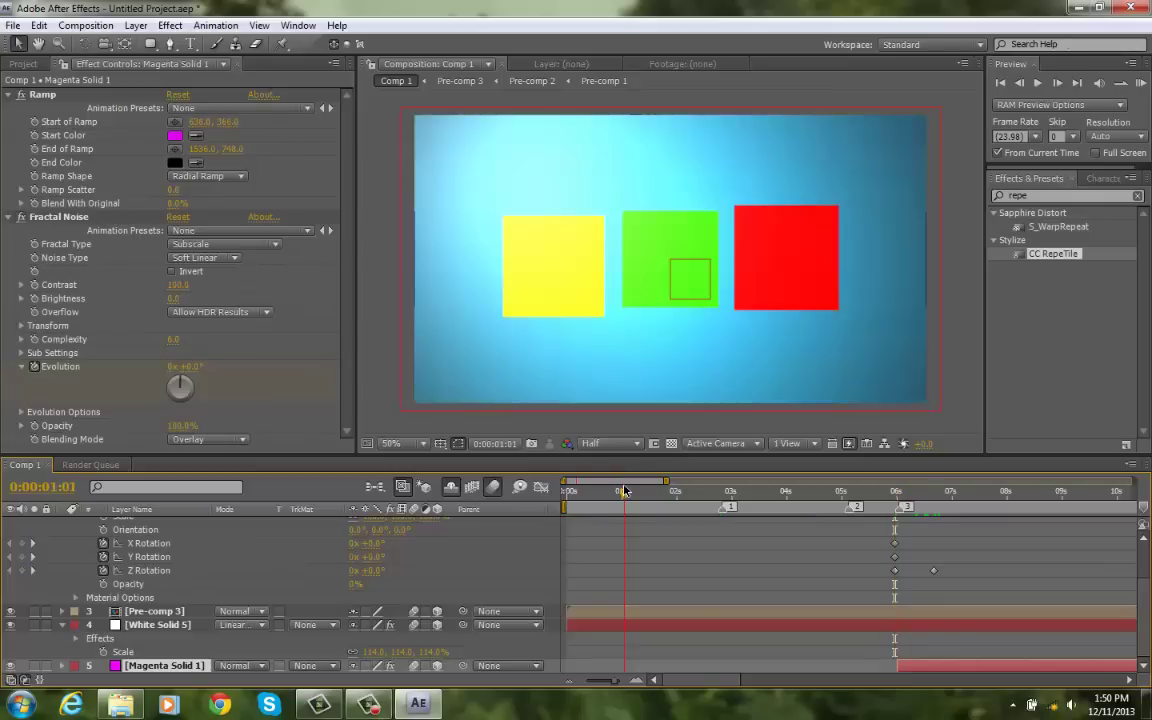
{"action": "double_click", "coordinate": [645, 612]}
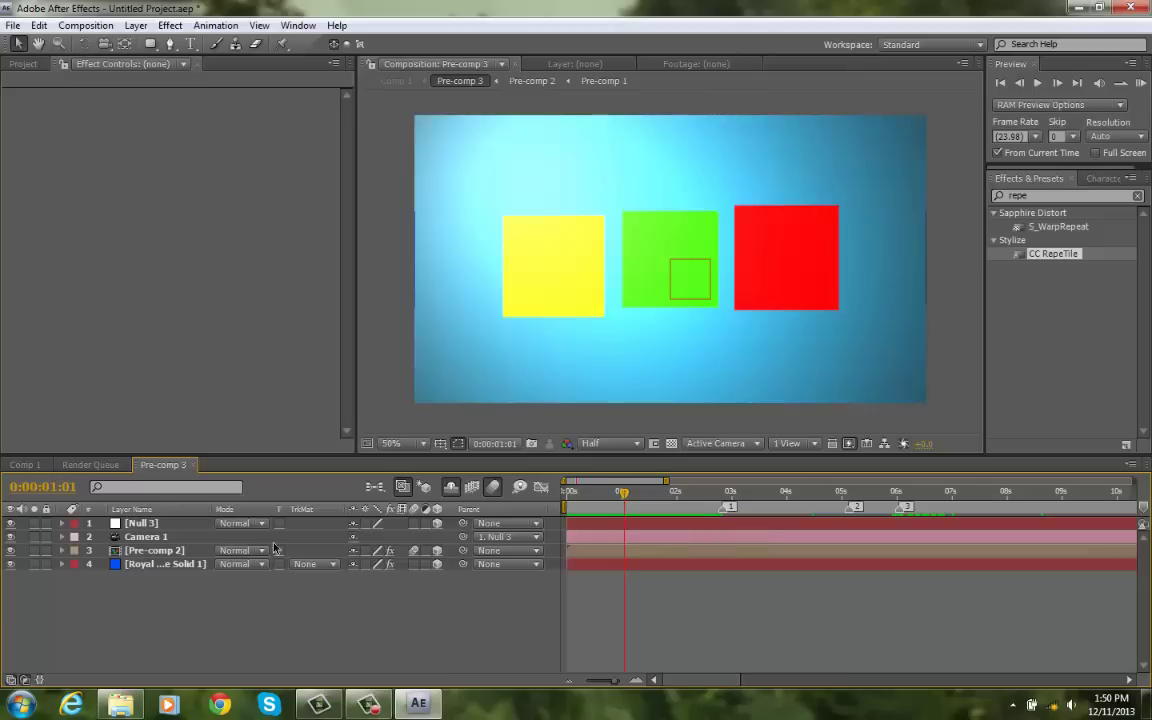
{"action": "double_click", "coordinate": [188, 551]}
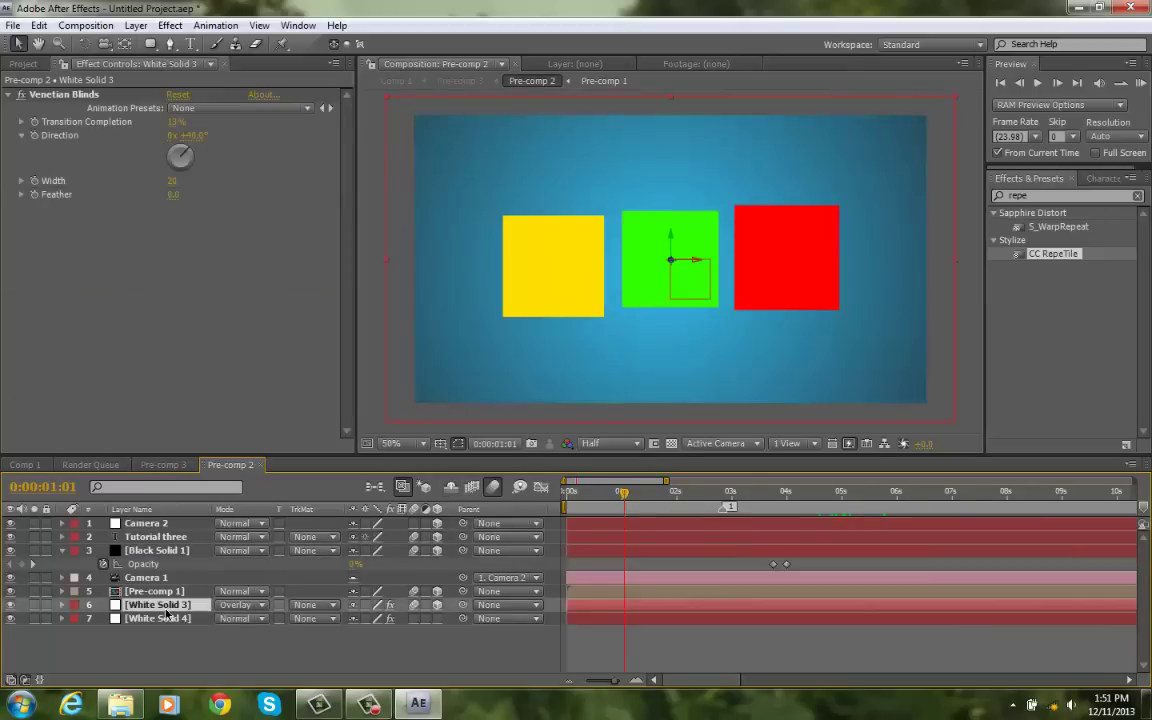
{"action": "left_click_drag", "start_coordinate": [675, 496], "coordinate": [575, 500]}
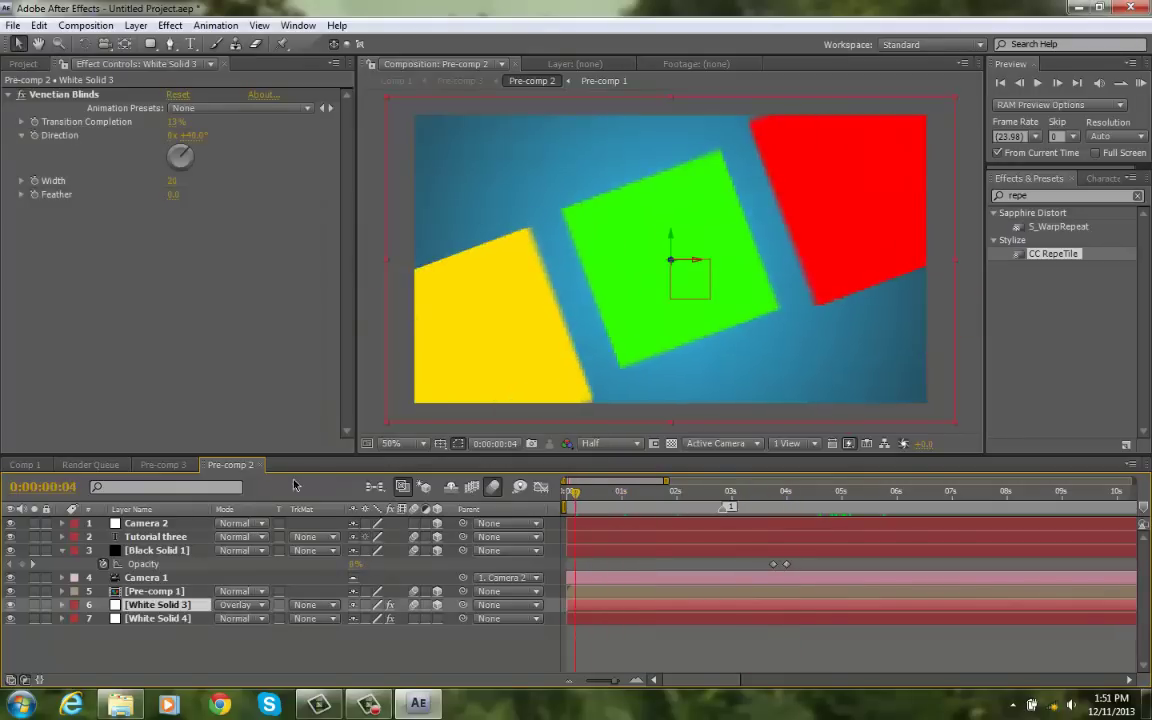
{"action": "left_click", "coordinate": [158, 465]}
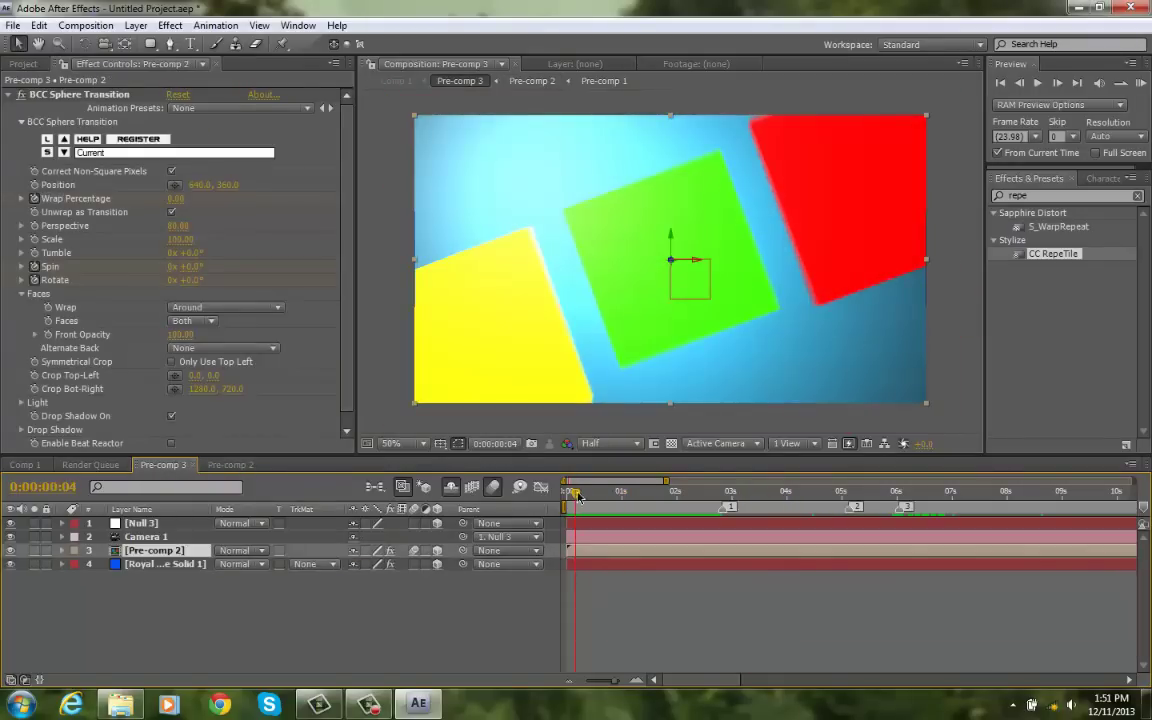
{"action": "right_click", "coordinate": [180, 565]}
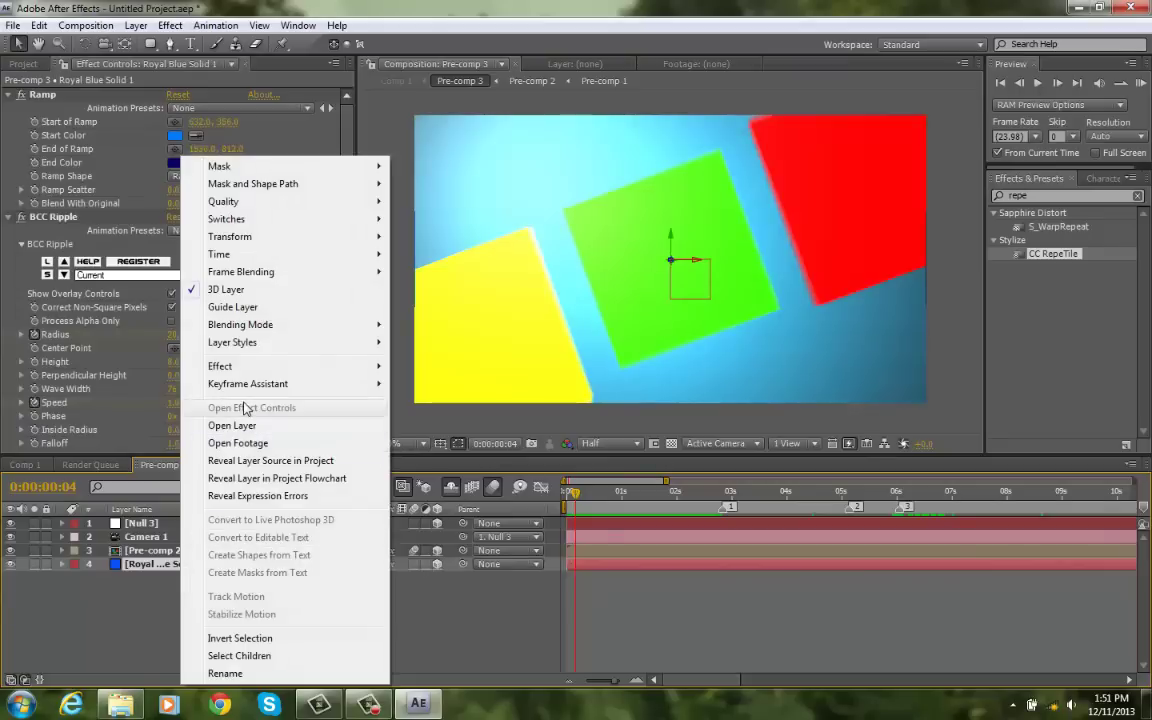
{"action": "mouse_move", "coordinate": [323, 331]}
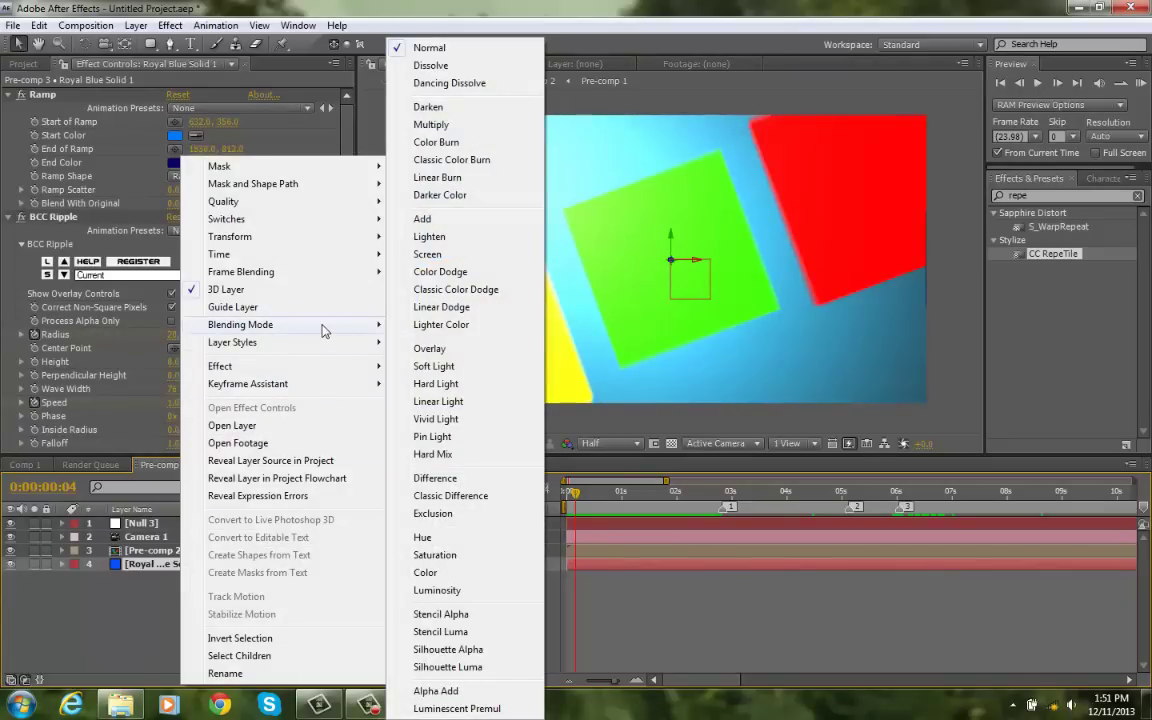
{"action": "left_click", "coordinate": [604, 613]}
Step: Compare Pre-comp 3 with nested Pre-comp 2 at 0:00:03:14 and review the BCC Sphere Transition settings on the Pre-comp 2 layer
{"action": "left_click_drag", "start_coordinate": [575, 494], "coordinate": [763, 527]}
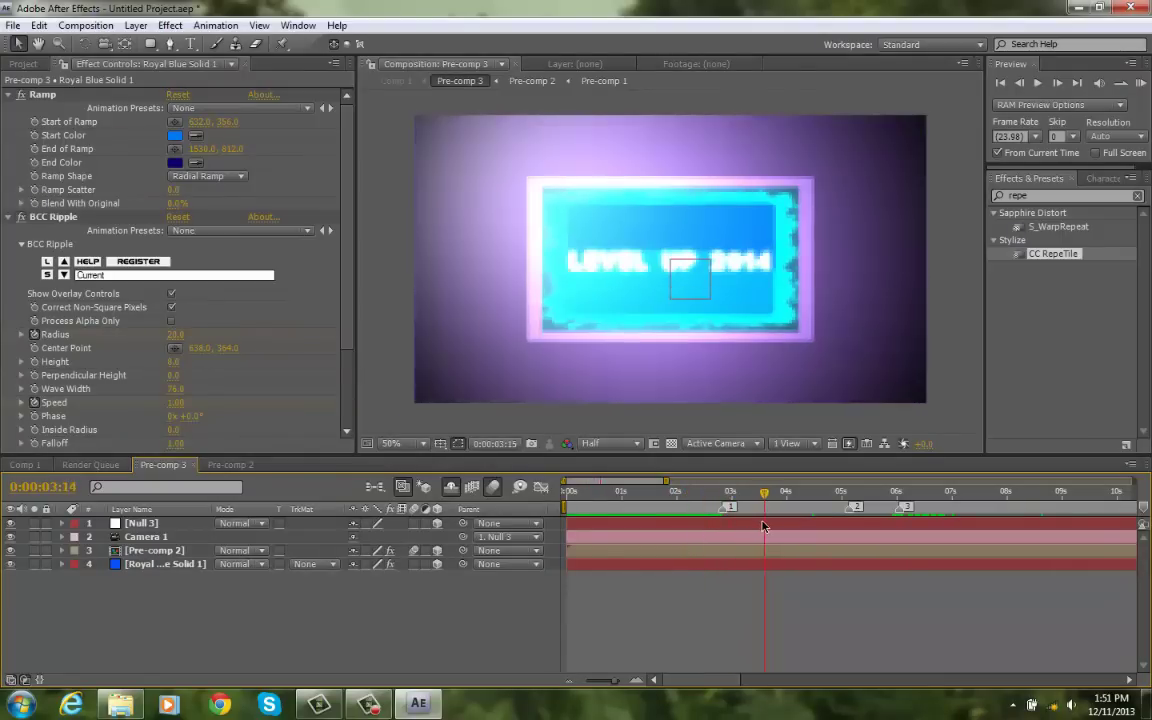
{"action": "left_click", "coordinate": [761, 550]}
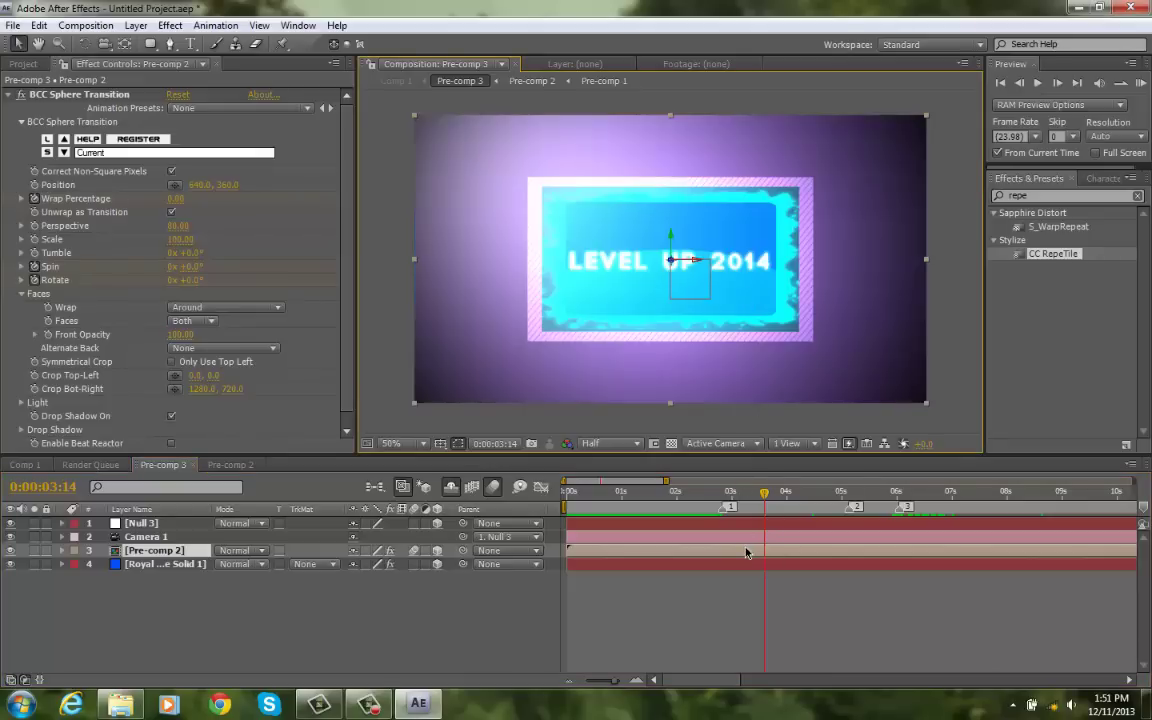
{"action": "double_click", "coordinate": [745, 552]}
{"action": "left_click", "coordinate": [163, 465]}
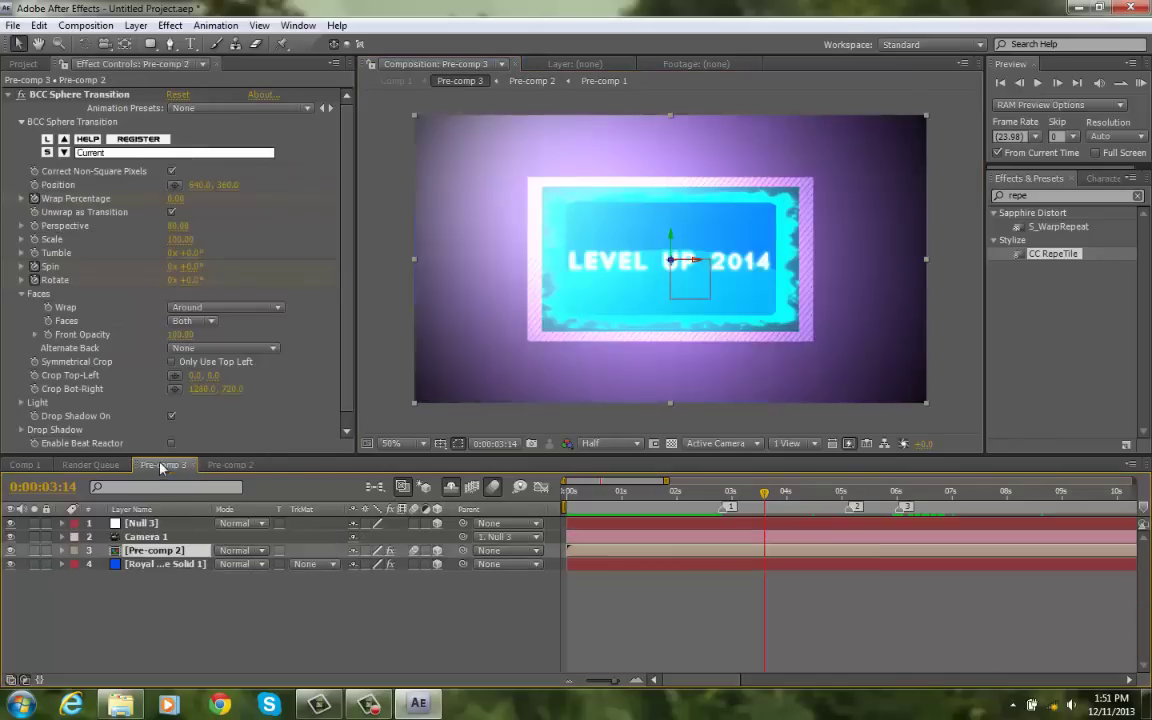
{"action": "left_click", "coordinate": [695, 526]}
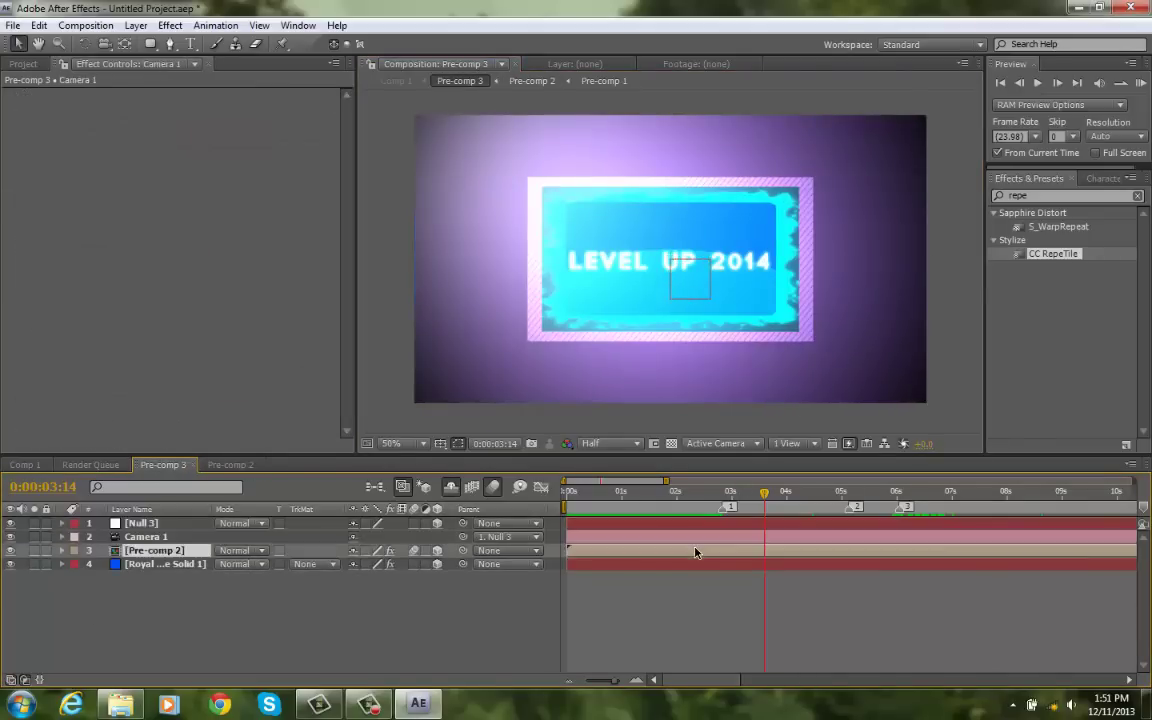
{"action": "left_click", "coordinate": [695, 553]}
{"action": "left_click", "coordinate": [11, 95]}
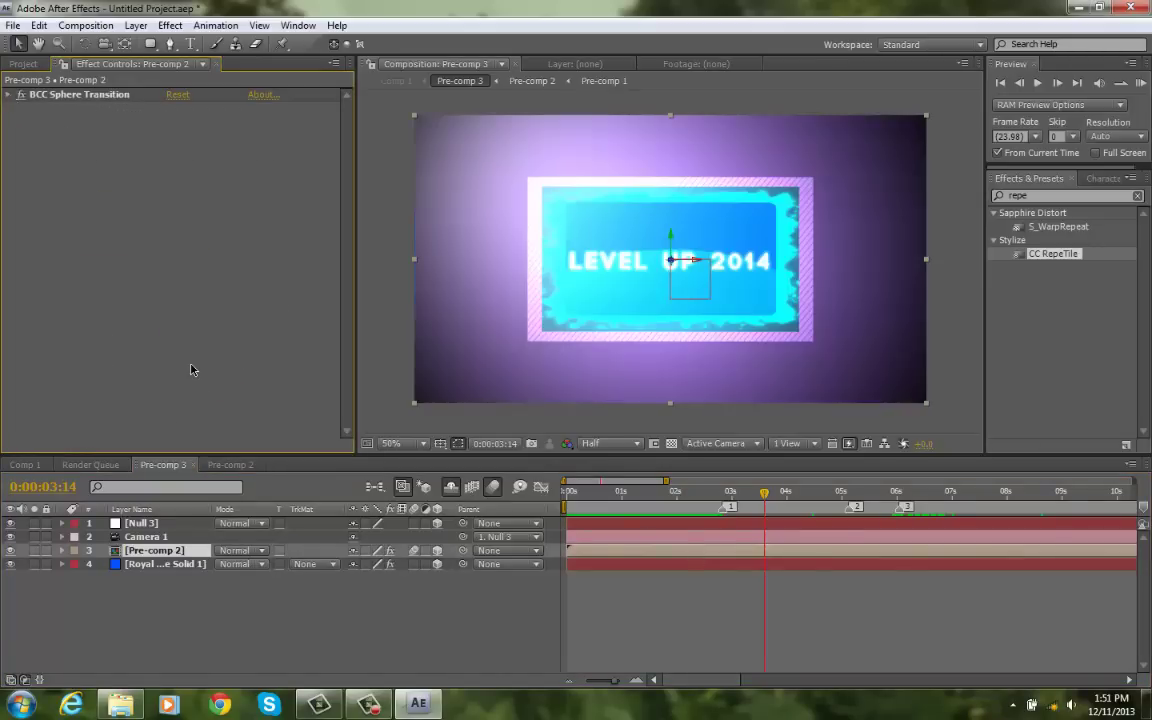
{"action": "left_click", "coordinate": [9, 96]}
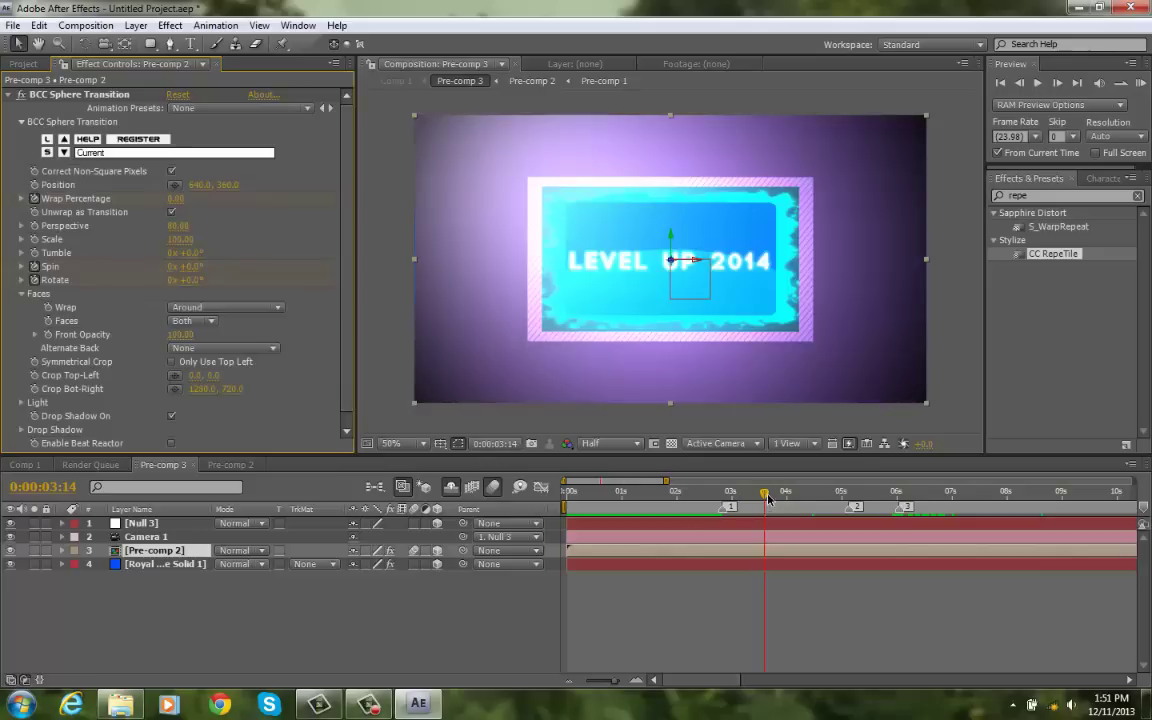
Step: Keyframe the BCC Sphere Transition's Diffuse Light on the Pre-comp 2 layer at 75 at 0:00:04:14 and 0 at 0:00:03:23
{"action": "left_click", "coordinate": [728, 494]}
{"action": "left_click_drag", "start_coordinate": [730, 503], "coordinate": [818, 519]}
{"action": "scroll", "coordinate": [110, 417], "scroll_direction": "down", "scroll_amount": 1}
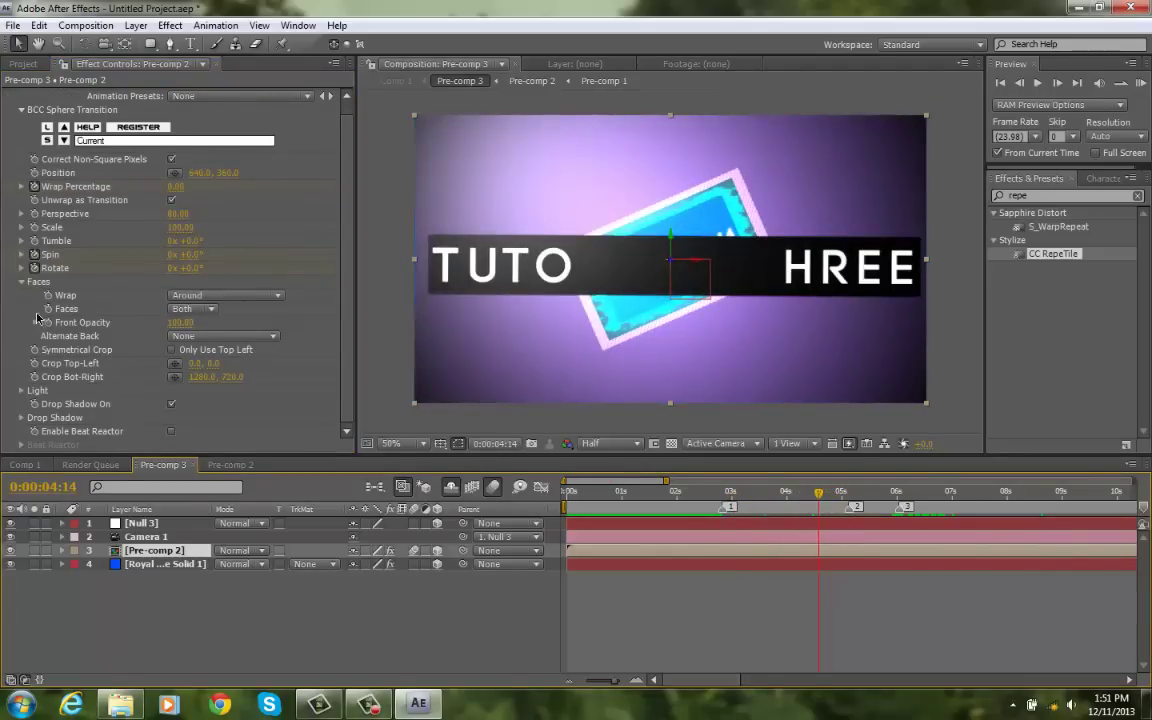
{"action": "left_click", "coordinate": [22, 391]}
{"action": "scroll", "coordinate": [25, 397], "scroll_direction": "down", "scroll_amount": 1}
{"action": "scroll", "coordinate": [31, 392], "scroll_direction": "down", "scroll_amount": 1}
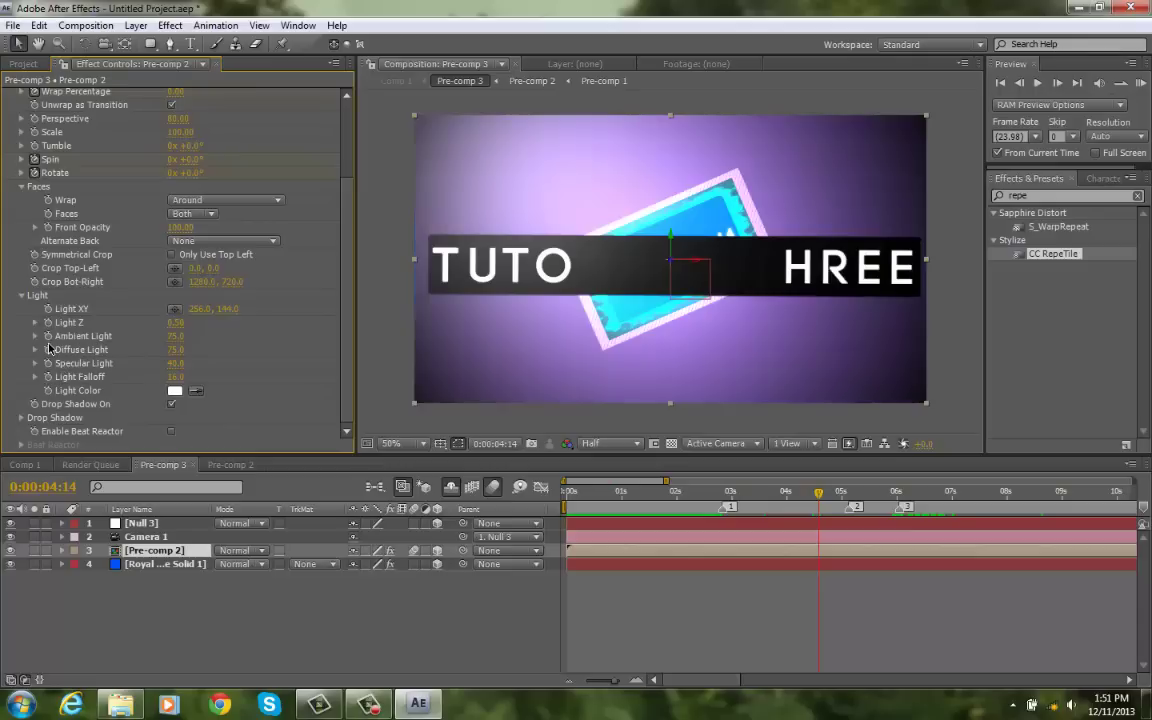
{"action": "left_click_drag", "start_coordinate": [179, 349], "coordinate": [8, 421]}
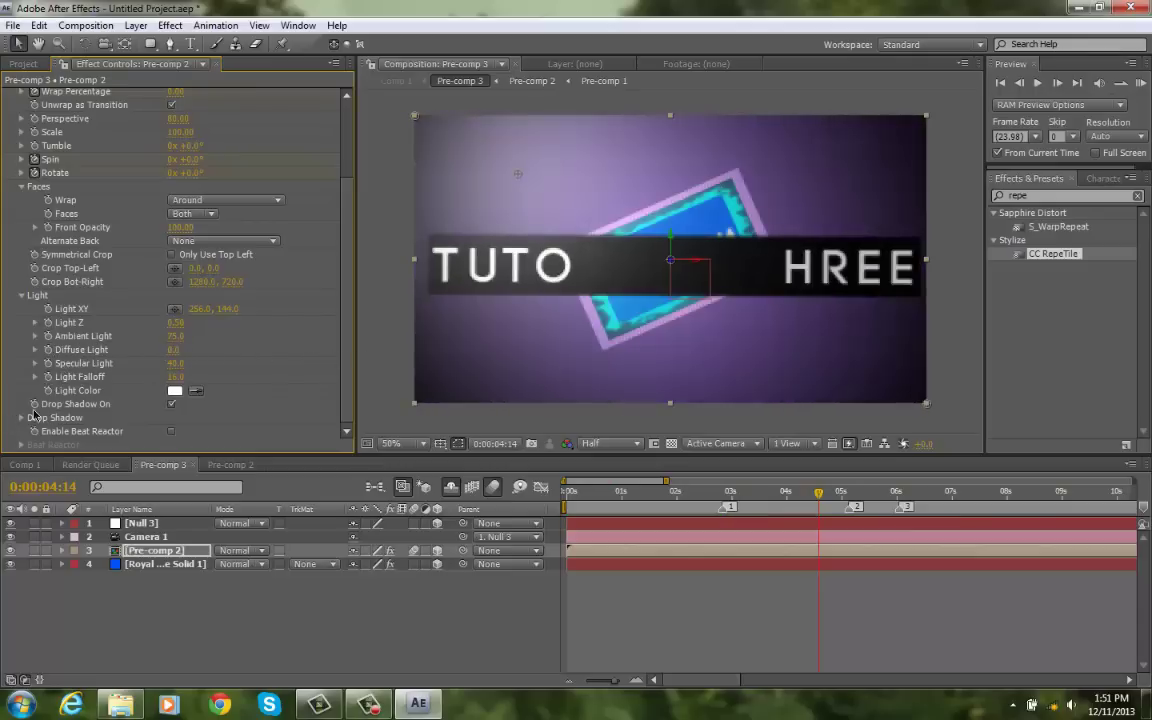
{"action": "key", "text": "ctrl+z"}
{"action": "left_click", "coordinate": [47, 350]}
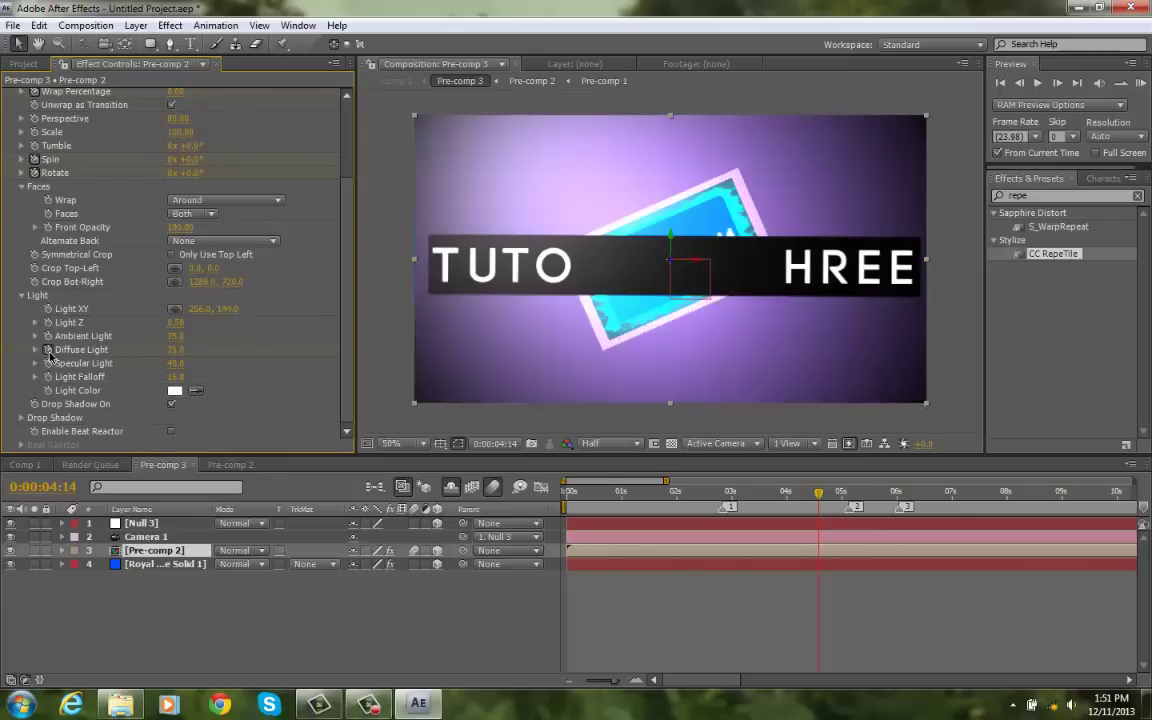
{"action": "left_click_drag", "start_coordinate": [820, 500], "coordinate": [785, 493]}
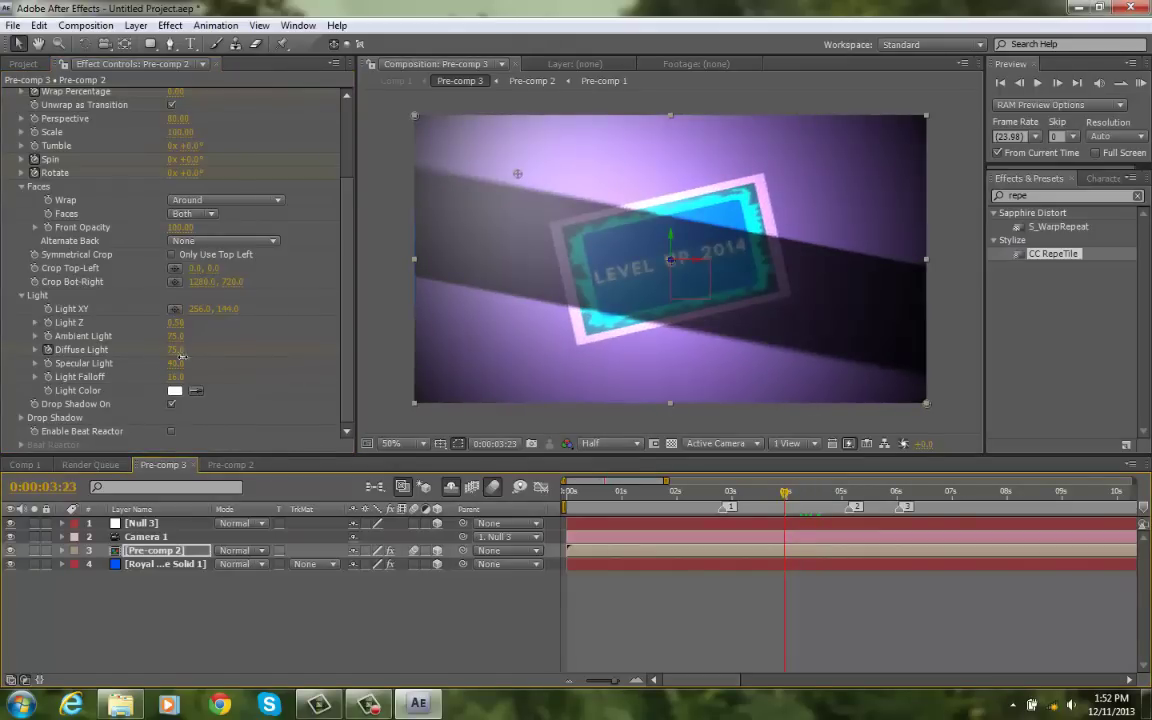
{"action": "left_click_drag", "start_coordinate": [178, 351], "coordinate": [6, 345]}
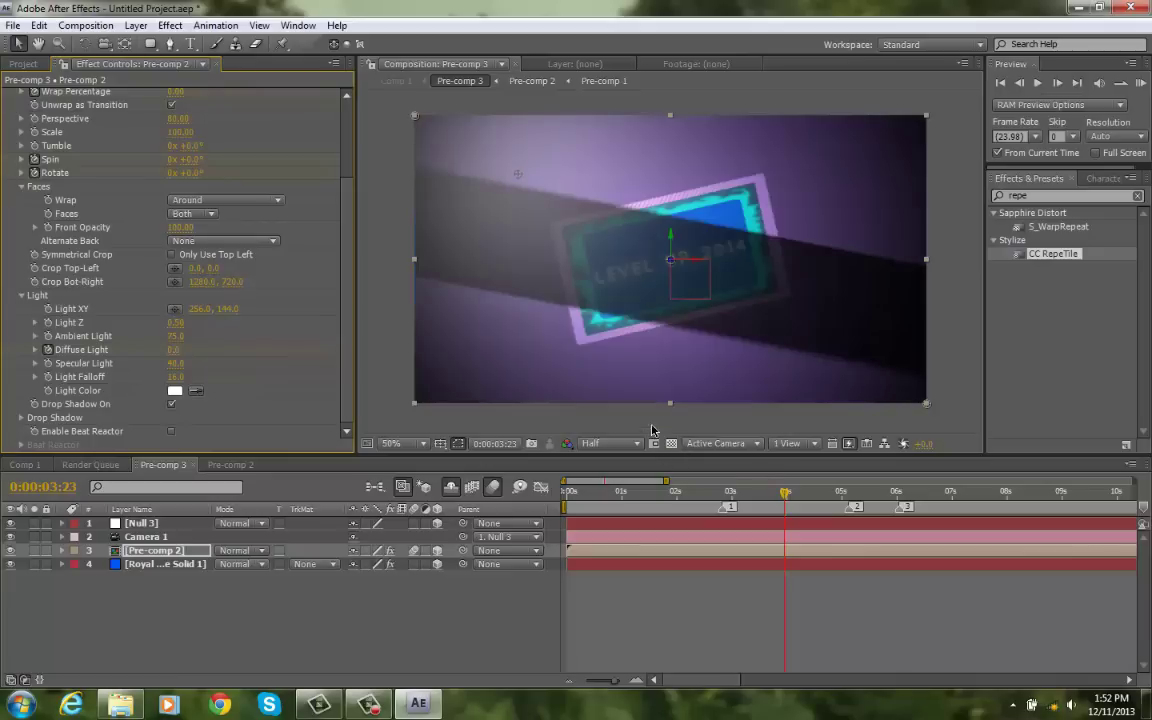
Step: Split the Pre-comp 2 layer in Pre-comp 3 at 0:00:04:12
{"action": "scroll", "coordinate": [291, 327], "scroll_direction": "up", "scroll_amount": 3}
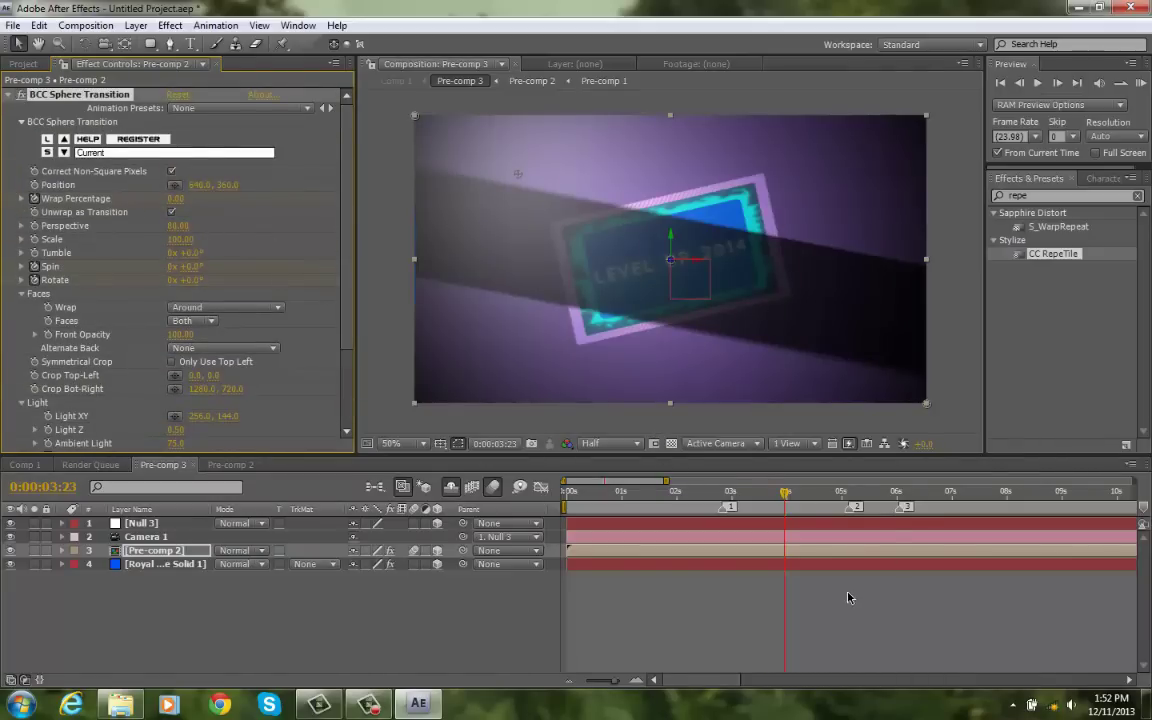
{"action": "key", "text": "Page_Down"}
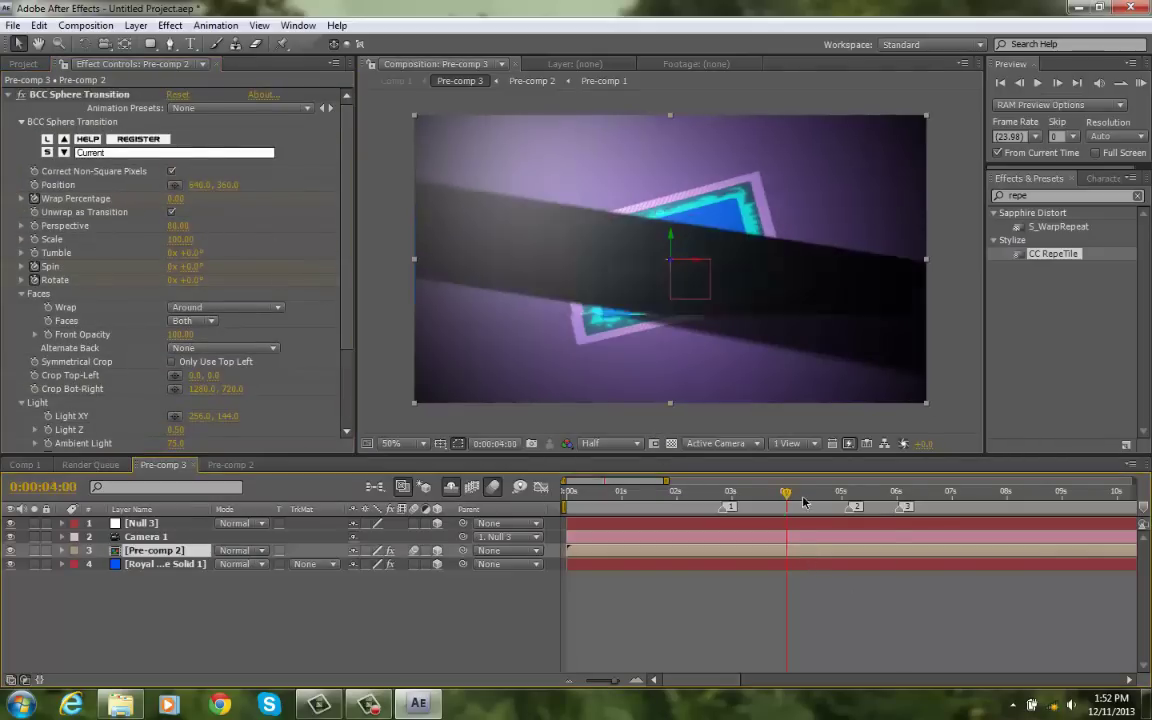
{"action": "mouse_move", "coordinate": [803, 501]}
{"action": "left_mouse_down"}
{"action": "mouse_move", "coordinate": [838, 505]}
{"action": "mouse_move", "coordinate": [819, 507]}
{"action": "left_mouse_up"}
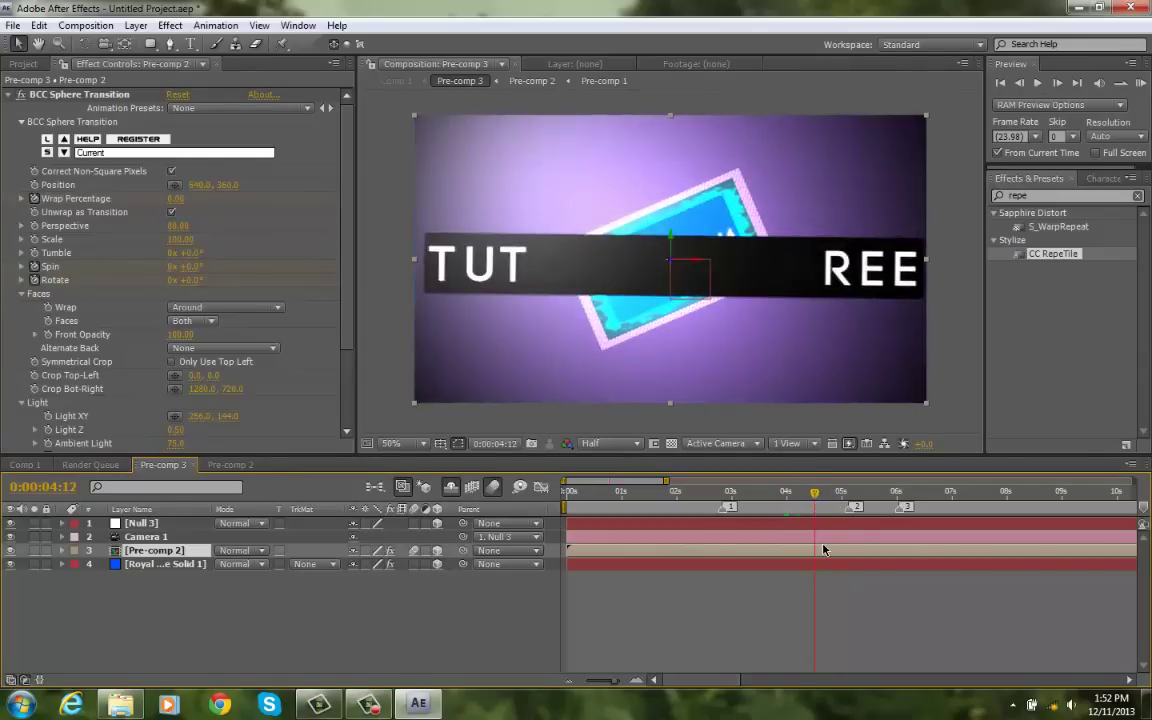
{"action": "key", "text": "ctrl+shift+d"}
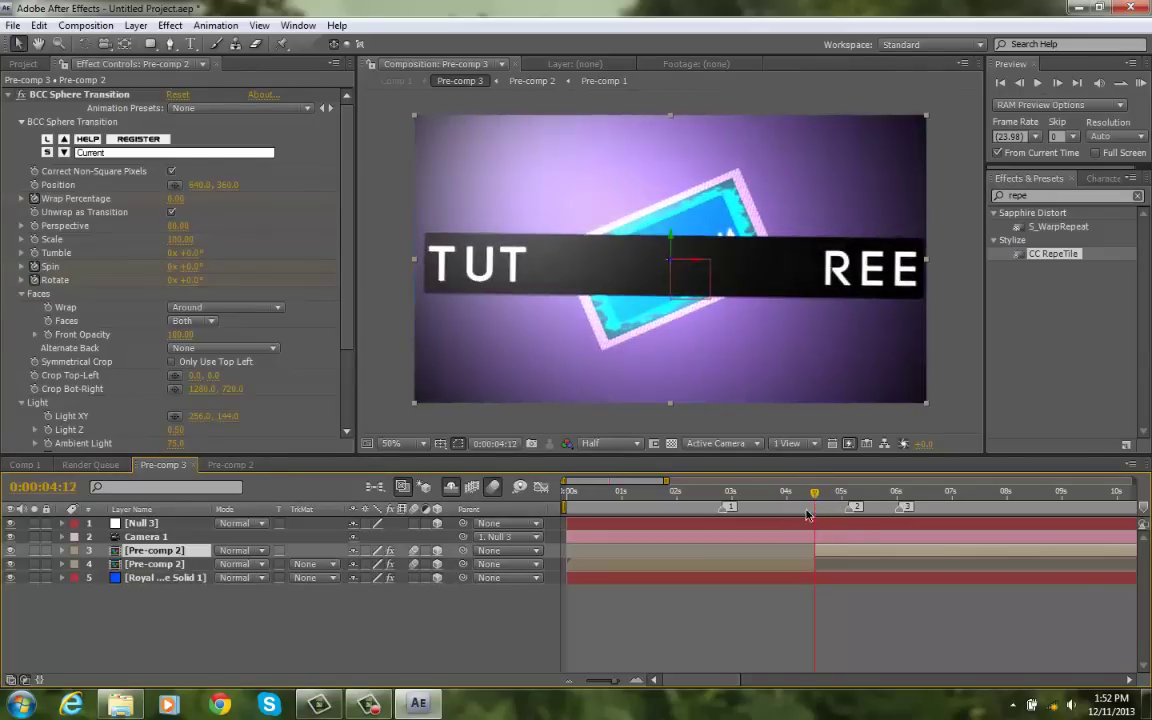
Step: Delete BCC Sphere Transition from the earlier Pre-comp 2 segment, check the cut at 0:00:04:12 and select the later segment
{"action": "left_click", "coordinate": [808, 515]}
{"action": "left_click", "coordinate": [783, 558]}
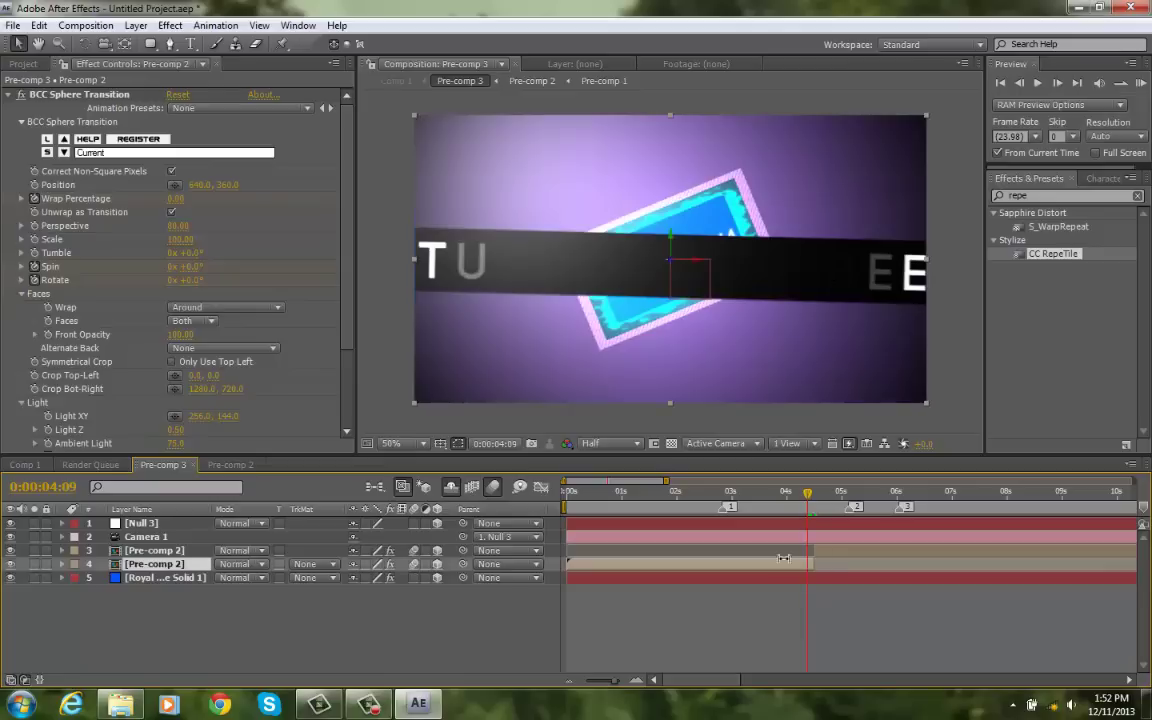
{"action": "left_click", "coordinate": [35, 96]}
{"action": "key", "text": "Delete"}
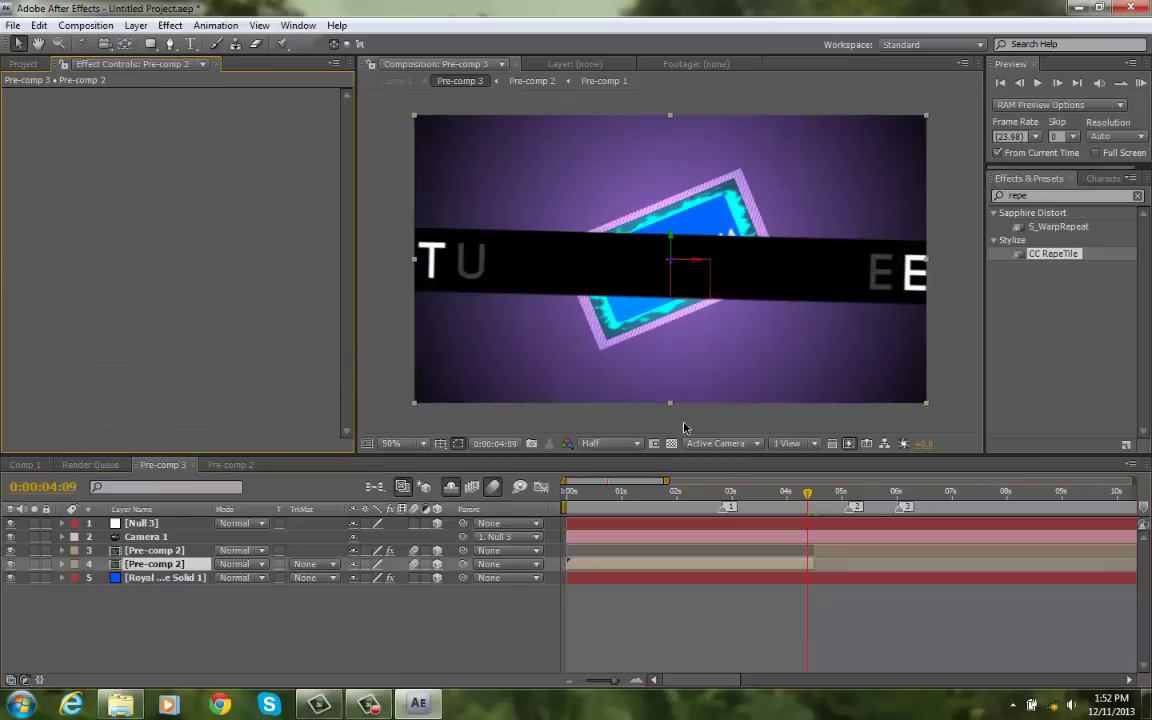
{"action": "mouse_move", "coordinate": [805, 497]}
{"action": "left_mouse_down"}
{"action": "mouse_move", "coordinate": [817, 497]}
{"action": "mouse_move", "coordinate": [807, 497]}
{"action": "mouse_move", "coordinate": [815, 517]}
{"action": "left_mouse_up"}
{"action": "left_click", "coordinate": [827, 551]}
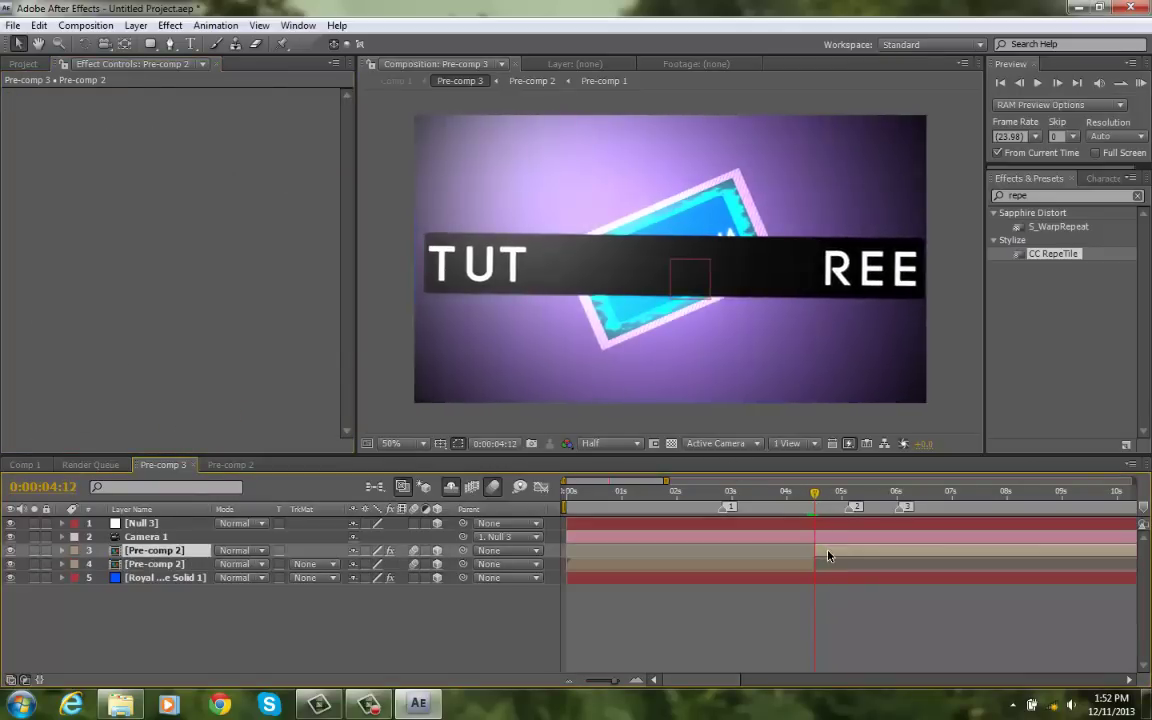
Step: Overlap the two Pre-comp 2 segments, extending the later one back to about 0:00:04:03 and ending the earlier one near 0:00:04:12
{"action": "scroll", "coordinate": [132, 334], "scroll_direction": "down", "scroll_amount": 4}
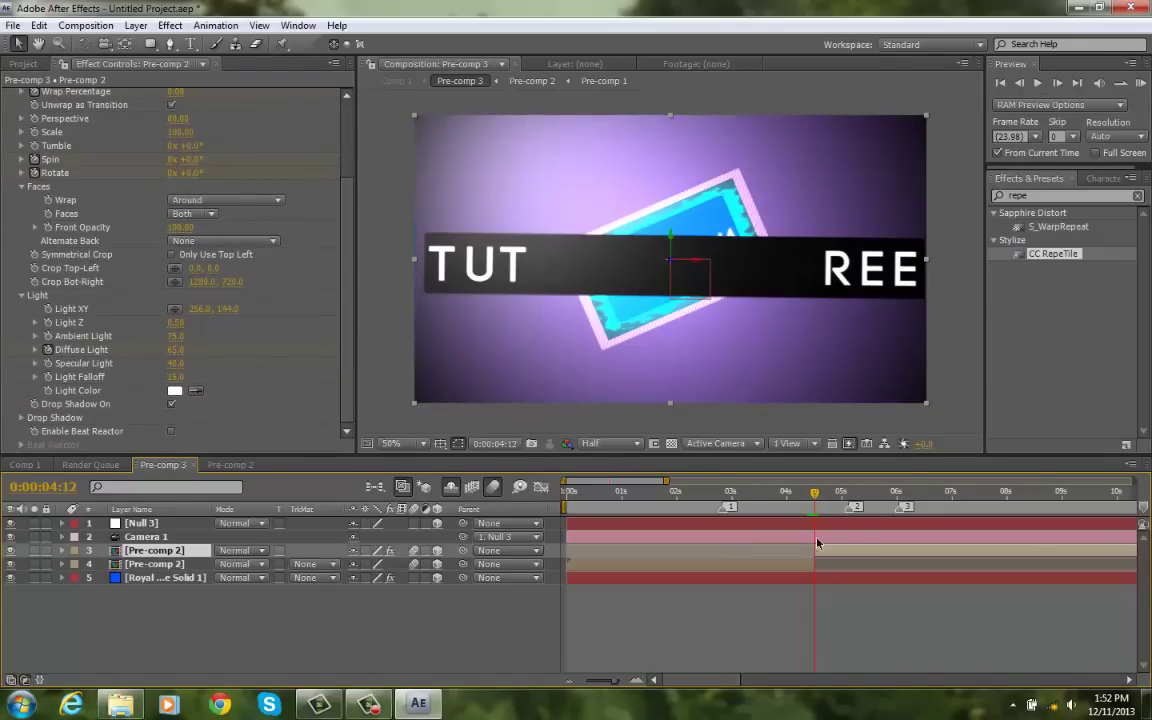
{"action": "left_click_drag", "start_coordinate": [822, 556], "coordinate": [803, 571]}
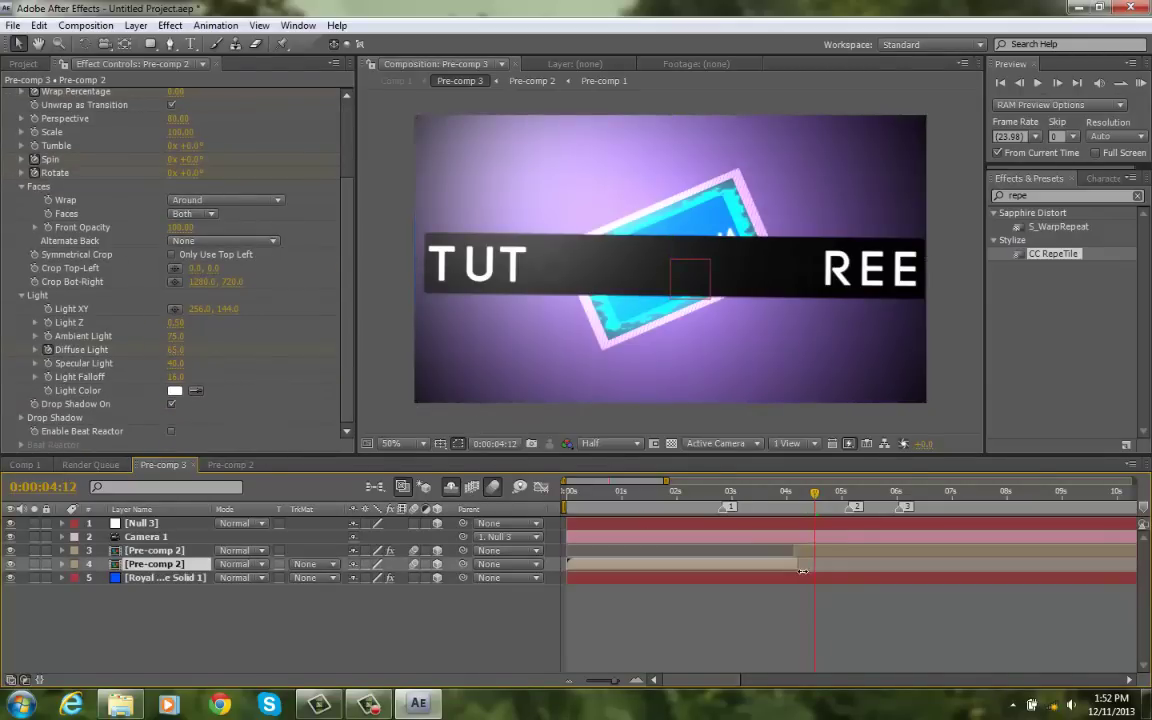
{"action": "left_click_drag", "start_coordinate": [798, 497], "coordinate": [817, 516]}
{"action": "left_click_drag", "start_coordinate": [801, 567], "coordinate": [814, 569]}
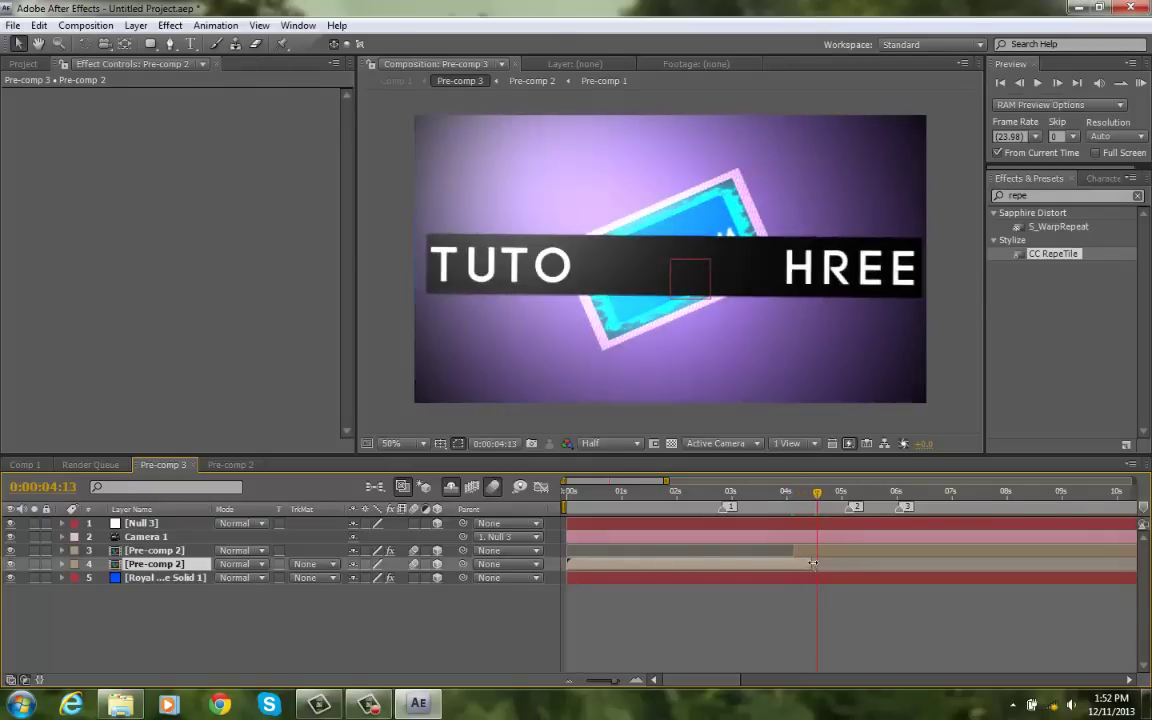
Step: Try fading in the later Pre-comp 2 segment with Opacity keyframes of 0% at 0:00:04:03 and 100% at about 0:00:04:10
{"action": "left_click_drag", "start_coordinate": [805, 495], "coordinate": [794, 514]}
{"action": "left_click", "coordinate": [799, 549]}
{"action": "key", "text": "t"}
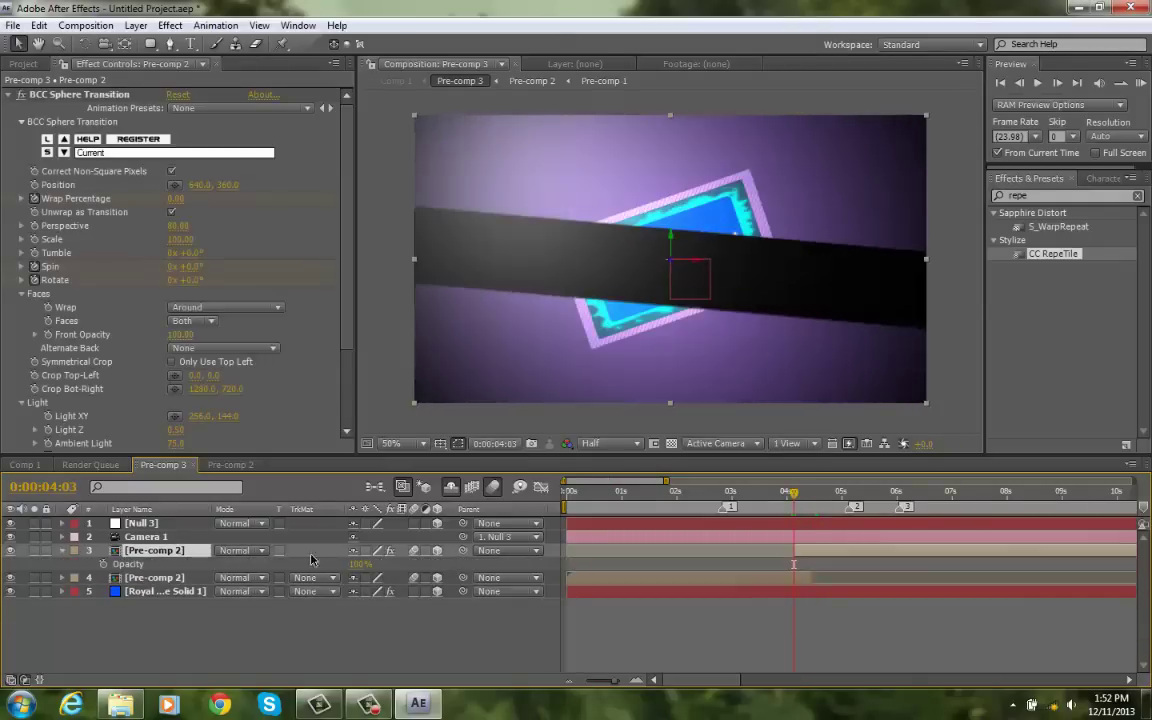
{"action": "left_click", "coordinate": [103, 564]}
{"action": "left_click", "coordinate": [194, 561]}
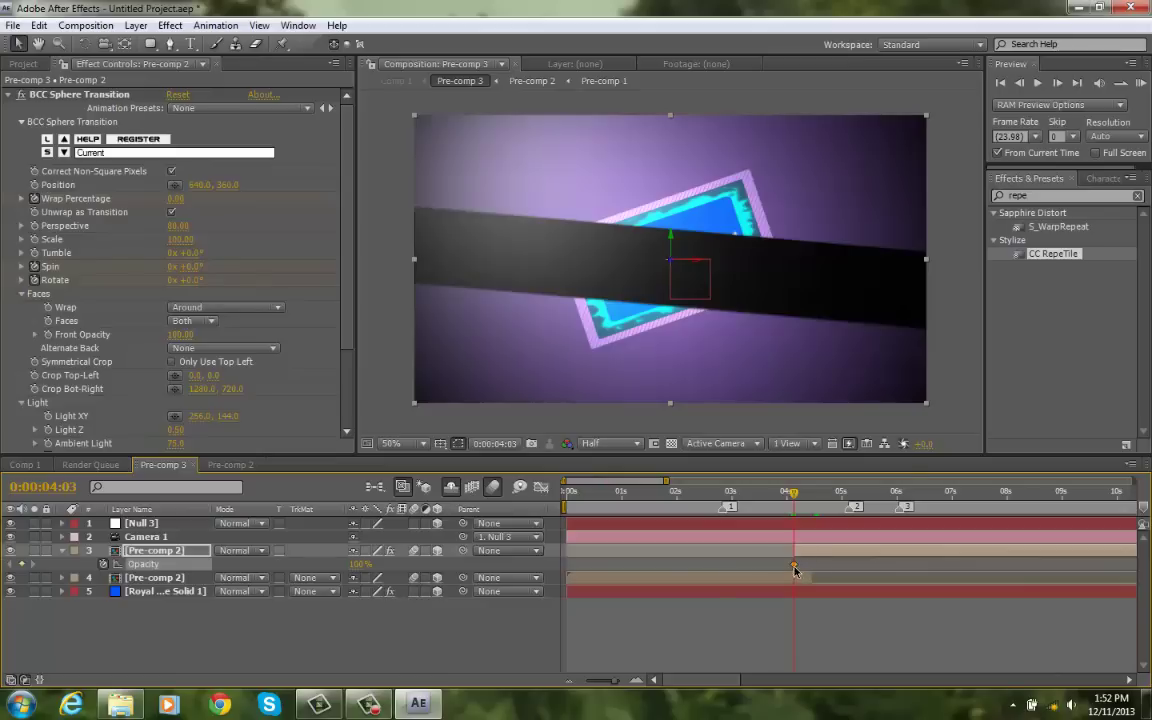
{"action": "left_click_drag", "start_coordinate": [795, 568], "coordinate": [808, 570]}
{"action": "left_click_drag", "start_coordinate": [357, 566], "coordinate": [214, 582]}
{"action": "left_click", "coordinate": [766, 568]}
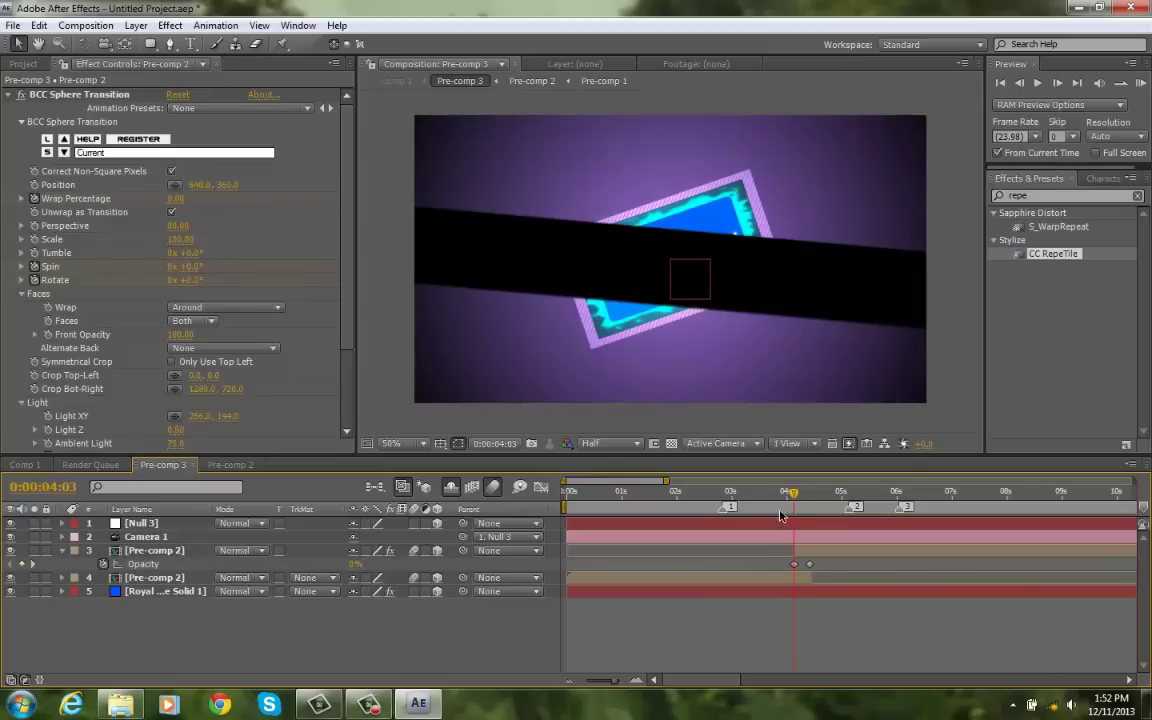
{"action": "mouse_move", "coordinate": [797, 500]}
{"action": "left_mouse_down"}
{"action": "mouse_move", "coordinate": [805, 507]}
{"action": "mouse_move", "coordinate": [794, 503]}
{"action": "left_mouse_up"}
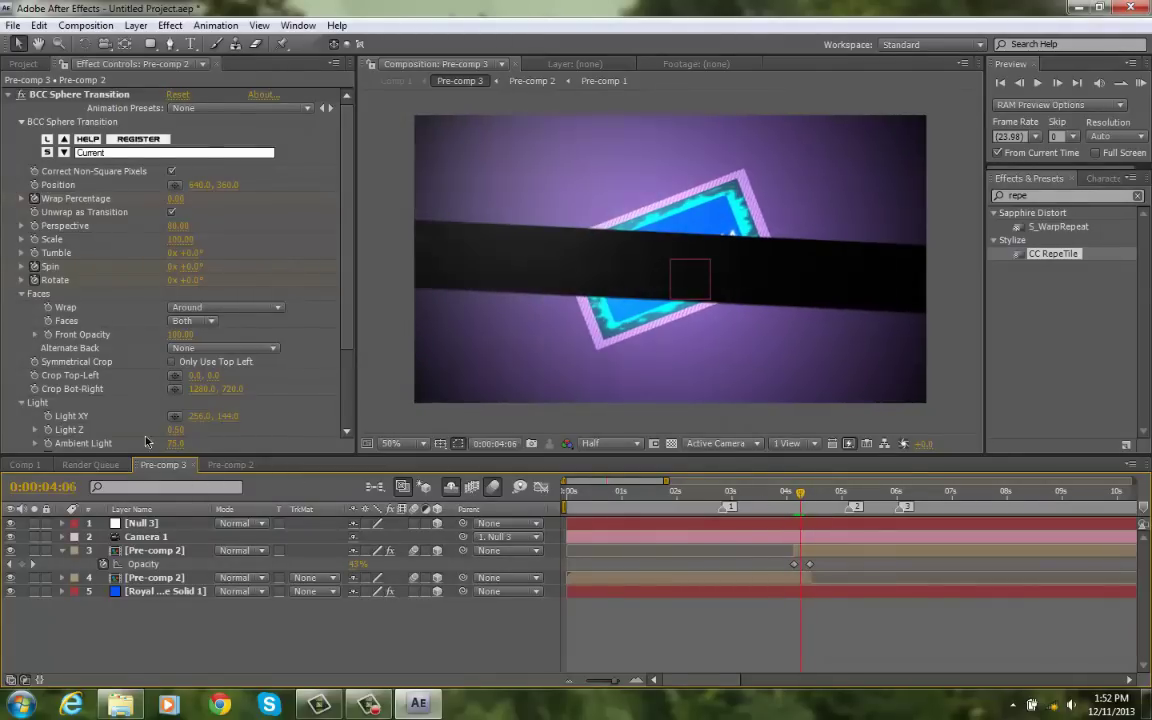
Step: Try 32 bpc project colour depth in Comp 1, restore 8 bpc, and return to Pre-comp 3
{"action": "left_click", "coordinate": [25, 464]}
{"action": "left_click", "coordinate": [22, 64]}
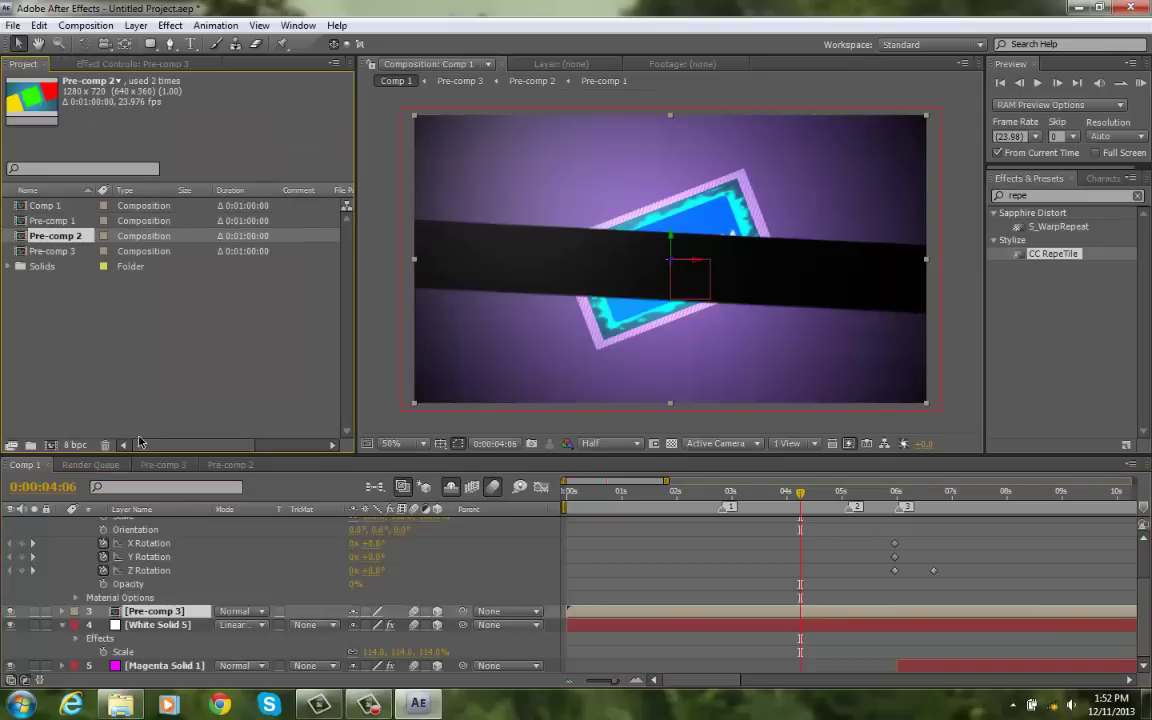
{"action": "left_click", "coordinate": [78, 444], "text": "alt"}
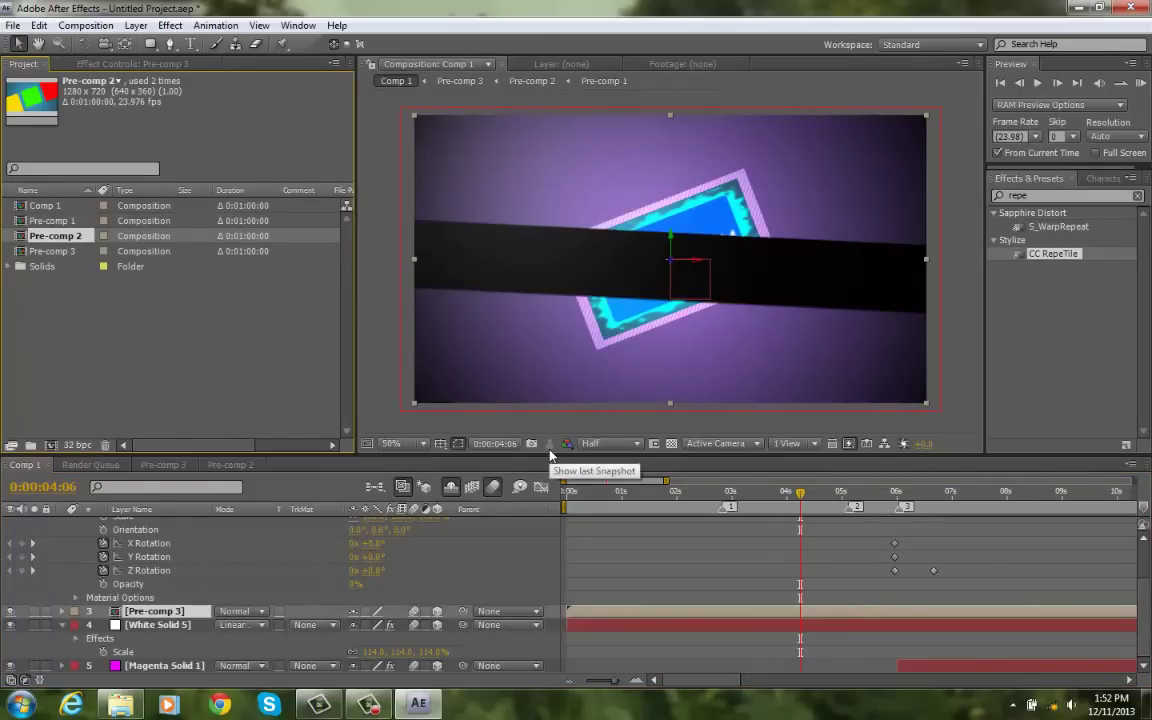
{"action": "left_click", "coordinate": [78, 446], "text": "alt"}
{"action": "left_click", "coordinate": [78, 446], "text": "alt"}
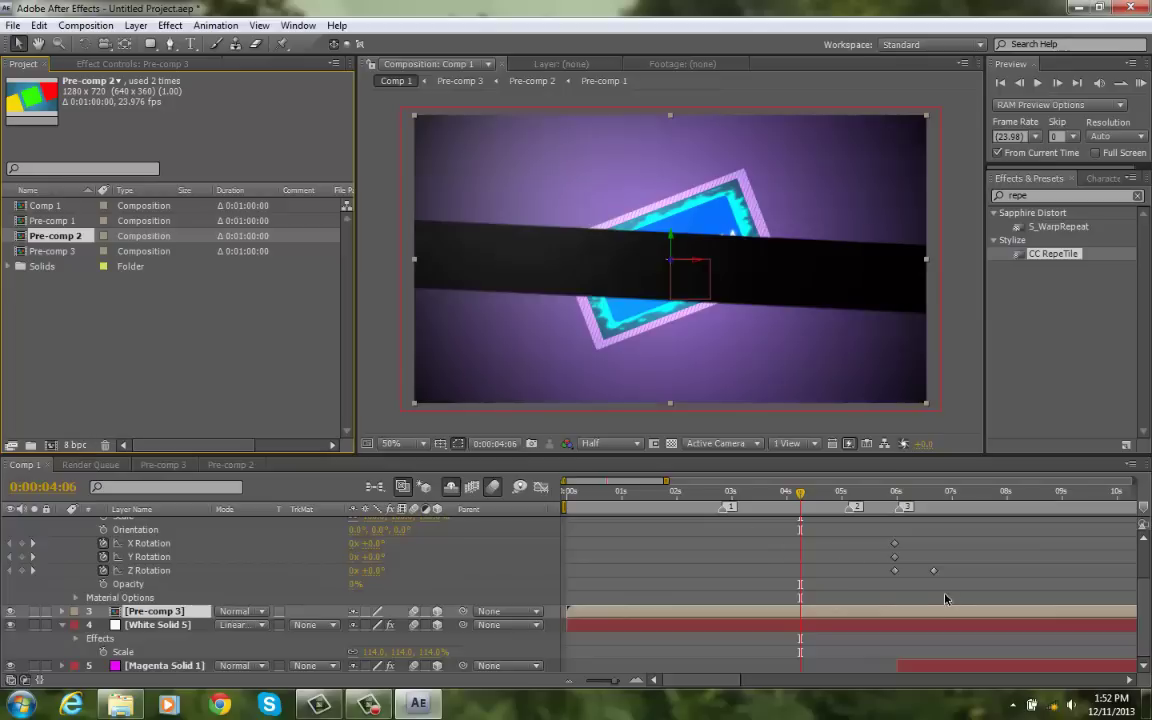
{"action": "scroll", "coordinate": [868, 595], "scroll_direction": "up", "scroll_amount": 2}
{"action": "scroll", "coordinate": [866, 594], "scroll_direction": "down", "scroll_amount": 3}
{"action": "left_click", "coordinate": [163, 465]}
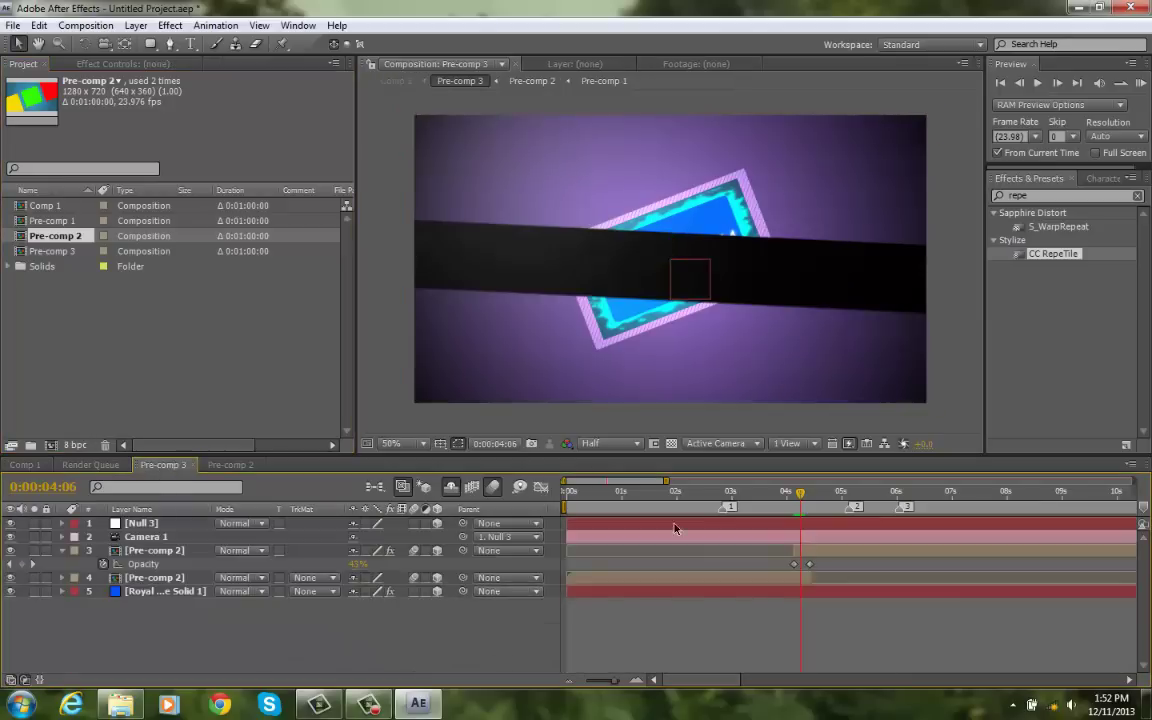
Step: Extend the later Pre-comp 2 segment to the composition start, remove its Opacity keyframes and delete the earlier segment
{"action": "left_click", "coordinate": [800, 557]}
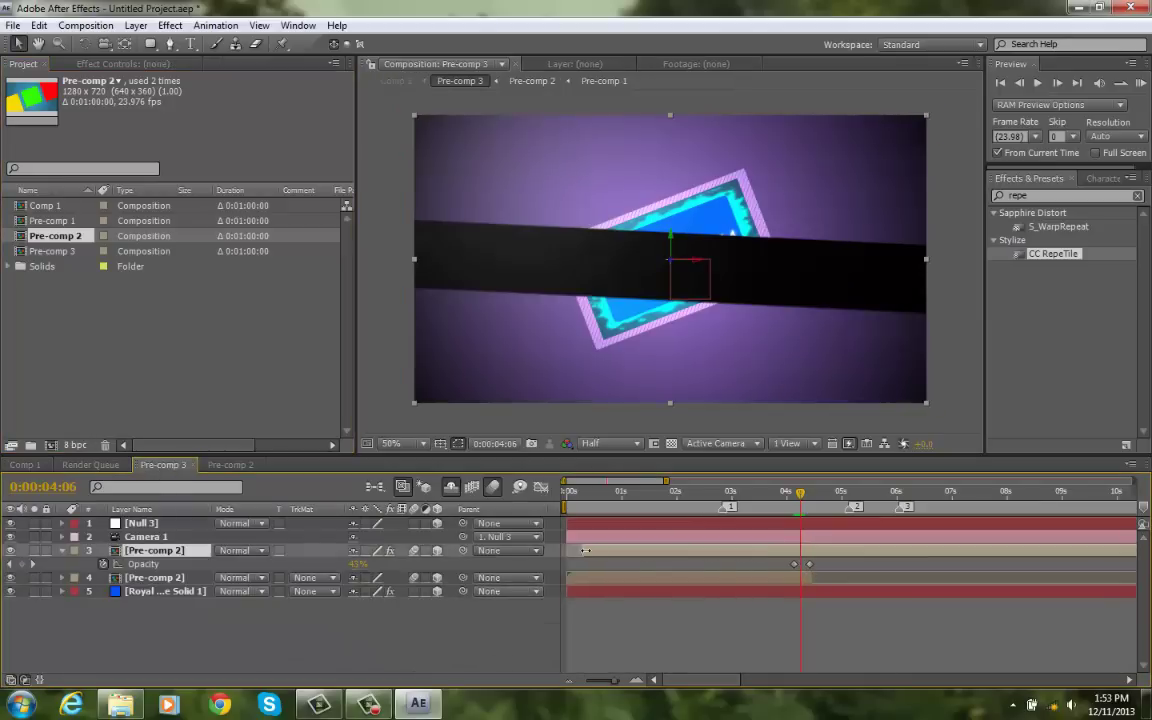
{"action": "left_click", "coordinate": [795, 564]}
{"action": "key", "text": "Delete"}
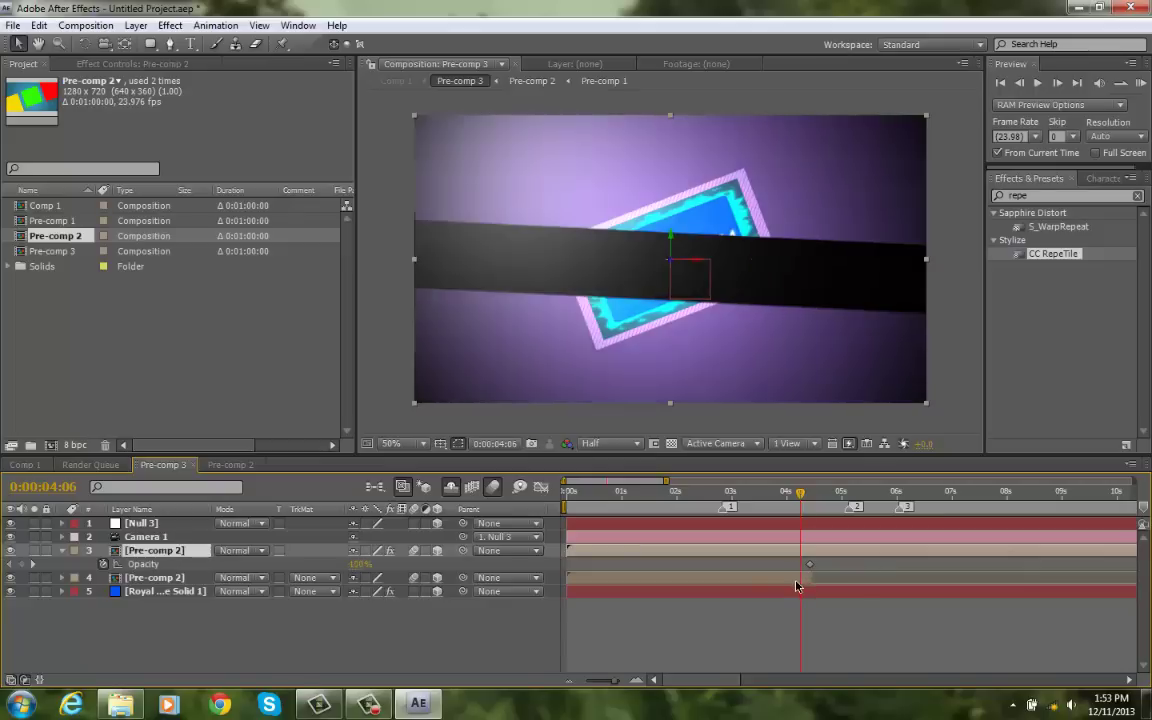
{"action": "left_click", "coordinate": [797, 586]}
{"action": "key", "text": "Delete"}
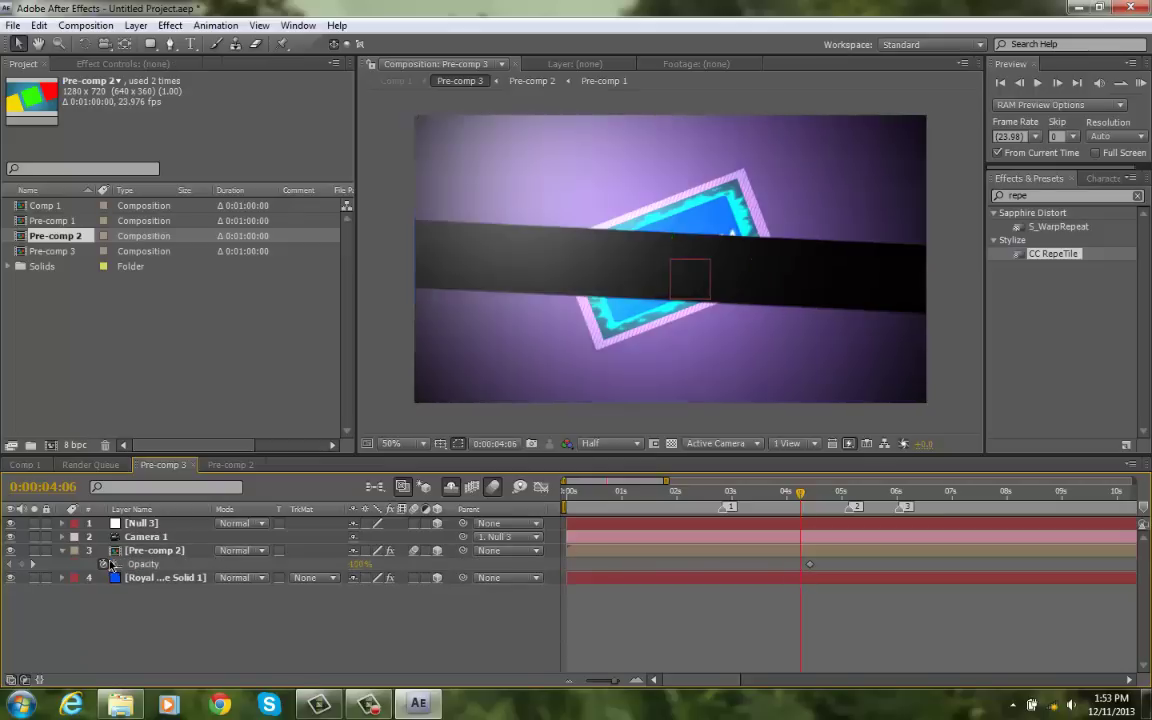
{"action": "left_click", "coordinate": [112, 565]}
Step: Move the zero-value Diffuse Light keyframe of Pre-comp 2's BCC Sphere Transition to 0:00:04:06
{"action": "left_click_drag", "start_coordinate": [788, 513], "coordinate": [809, 525]}
{"action": "left_click", "coordinate": [806, 551]}
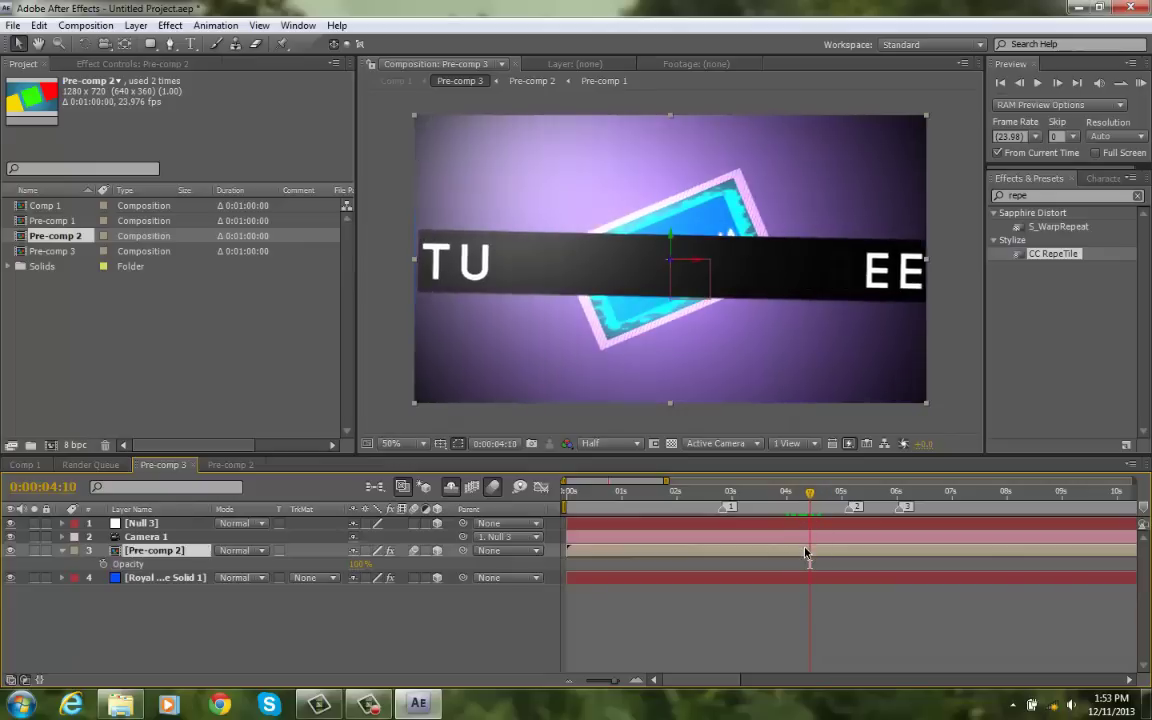
{"action": "key", "text": "e"}
{"action": "left_click", "coordinate": [90, 565]}
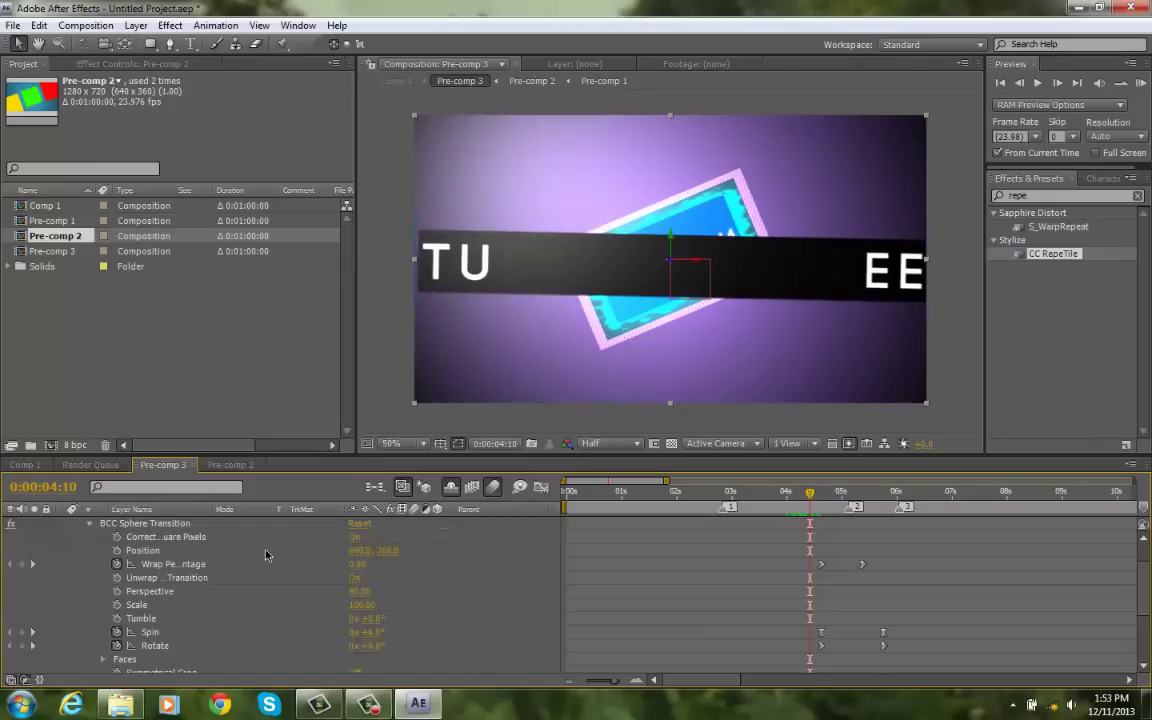
{"action": "scroll", "coordinate": [680, 568], "scroll_direction": "down", "scroll_amount": 5}
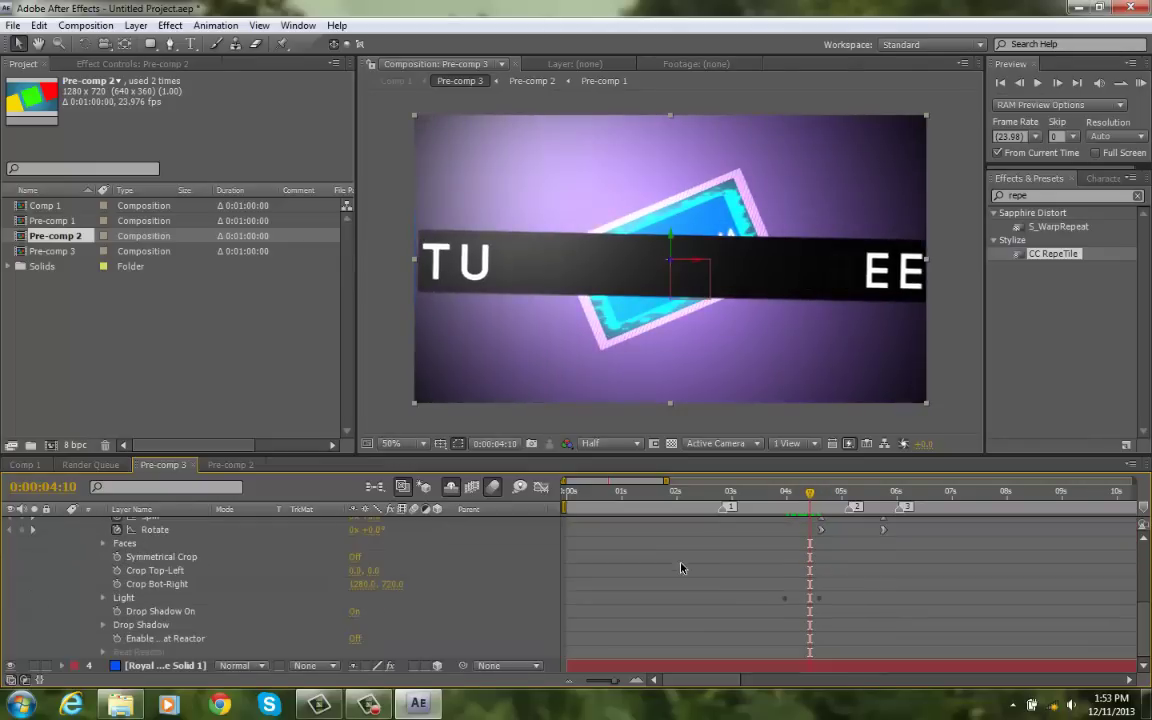
{"action": "left_click", "coordinate": [102, 597]}
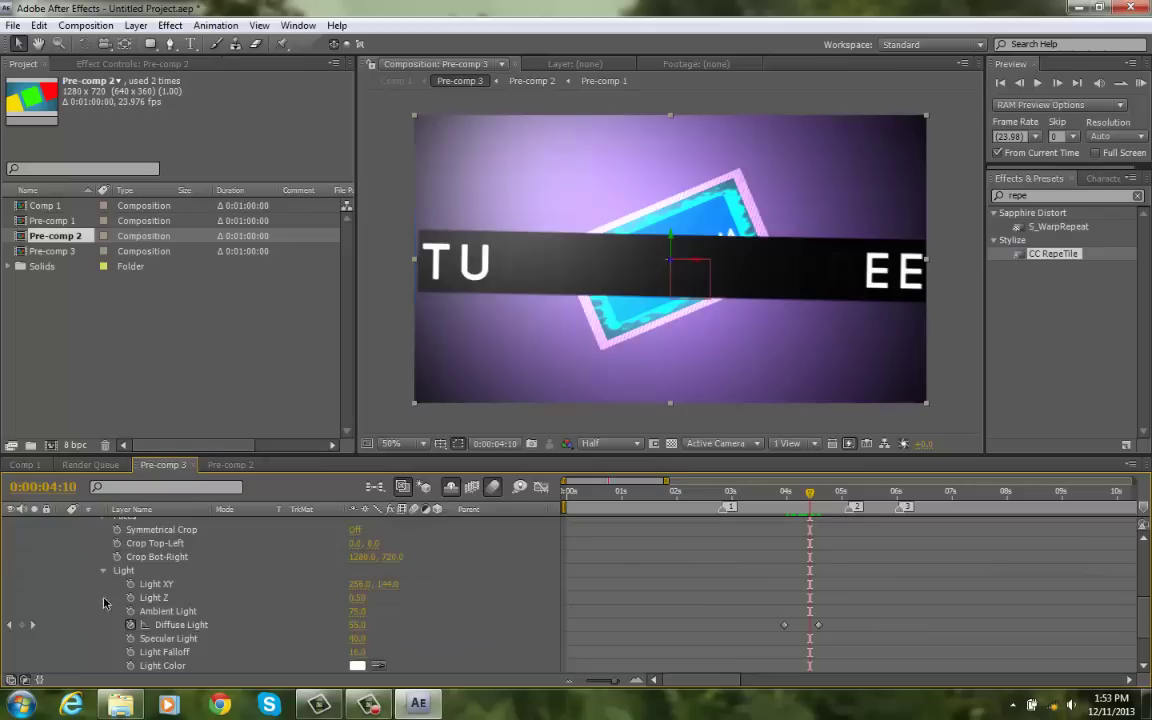
{"action": "left_click_drag", "start_coordinate": [784, 626], "coordinate": [801, 626]}
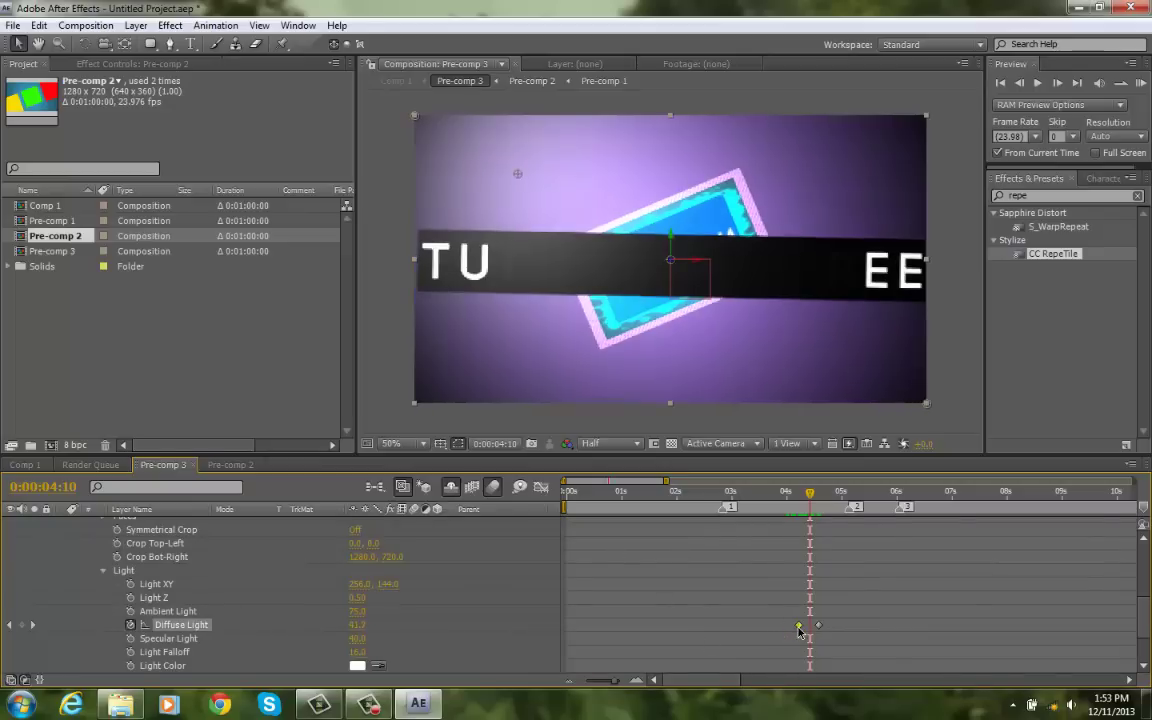
{"action": "left_click_drag", "start_coordinate": [789, 498], "coordinate": [802, 509]}
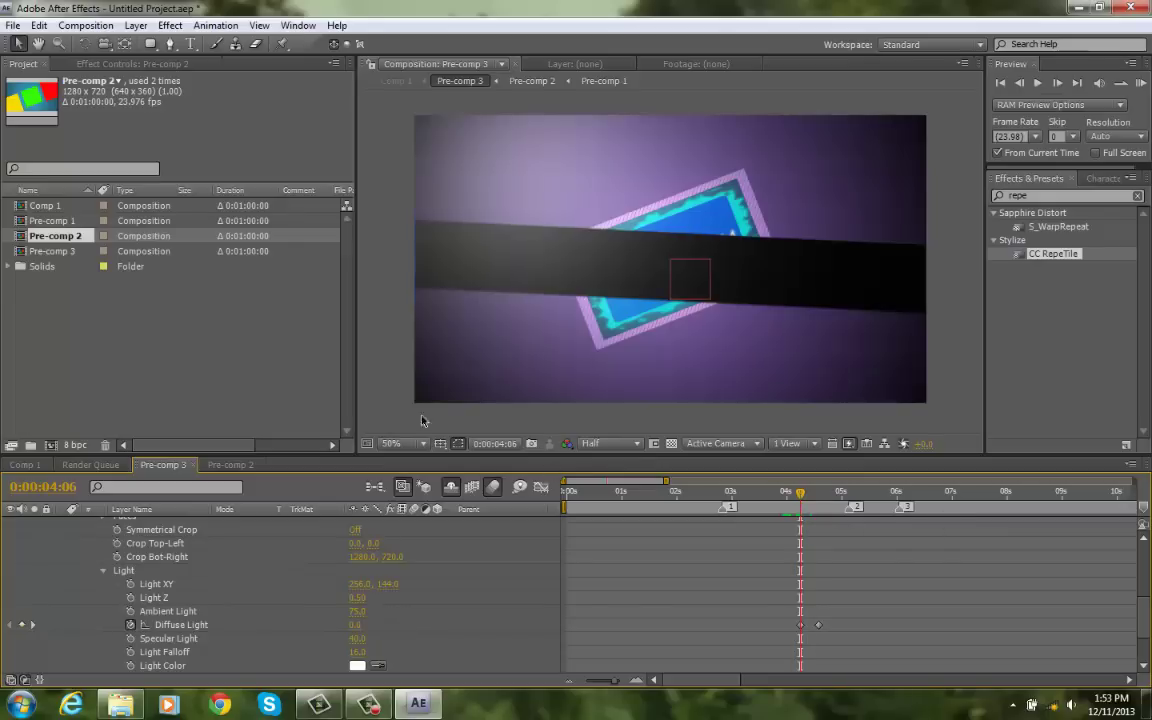
Step: Keyframe the BCC Sphere Transition's Specular Light at 40 at 0:00:04:14 and 0 at 0:00:04:06, and review the light fade
{"action": "left_click", "coordinate": [100, 63]}
{"action": "scroll", "coordinate": [82, 306], "scroll_direction": "down", "scroll_amount": 5}
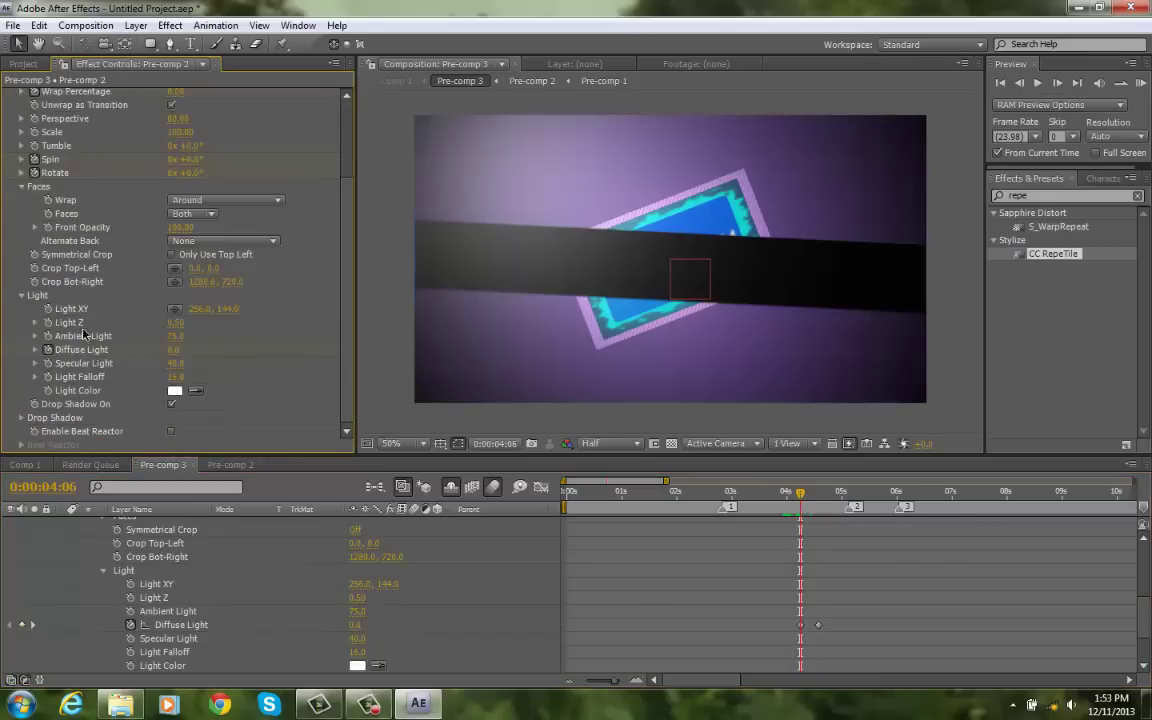
{"action": "left_click", "coordinate": [47, 363]}
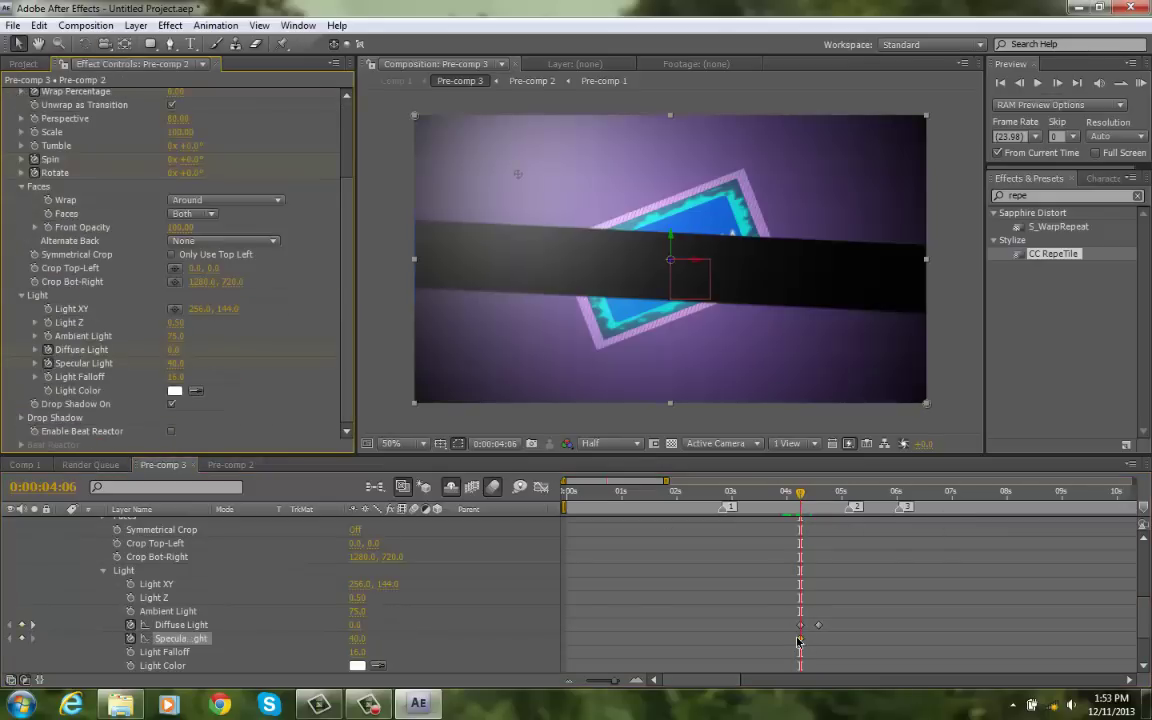
{"action": "left_click_drag", "start_coordinate": [800, 638], "coordinate": [818, 640]}
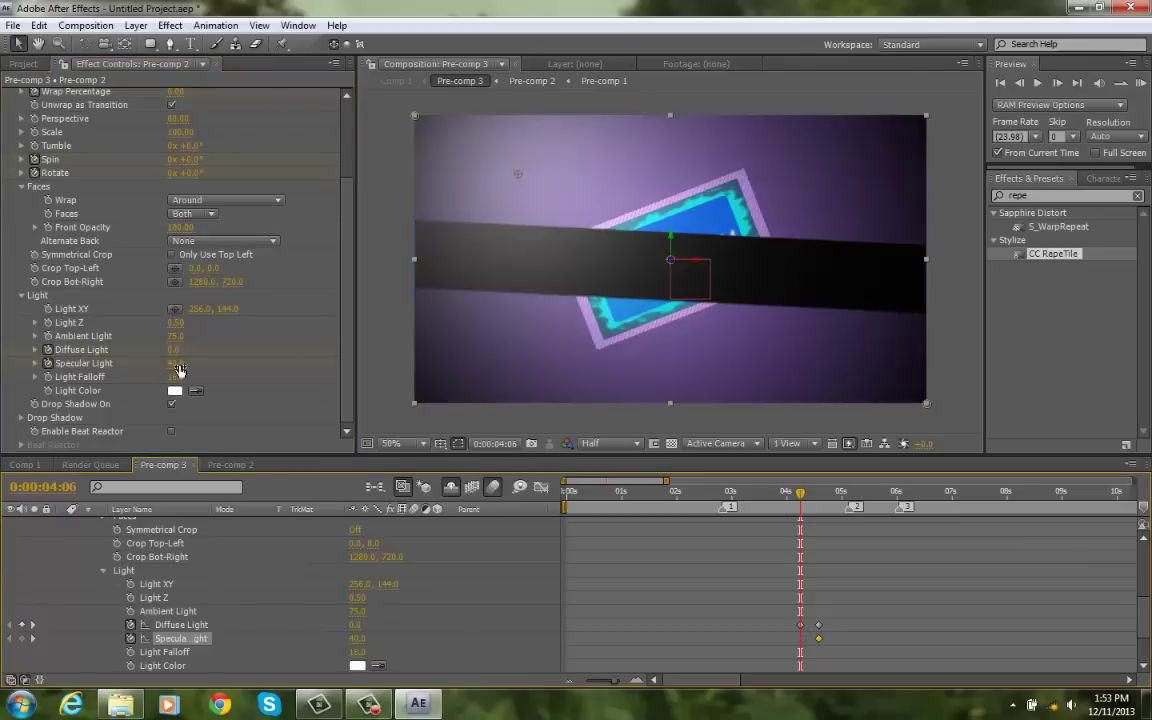
{"action": "left_click", "coordinate": [179, 364]}
{"action": "type", "text": "0"}
{"action": "key", "text": "Return"}
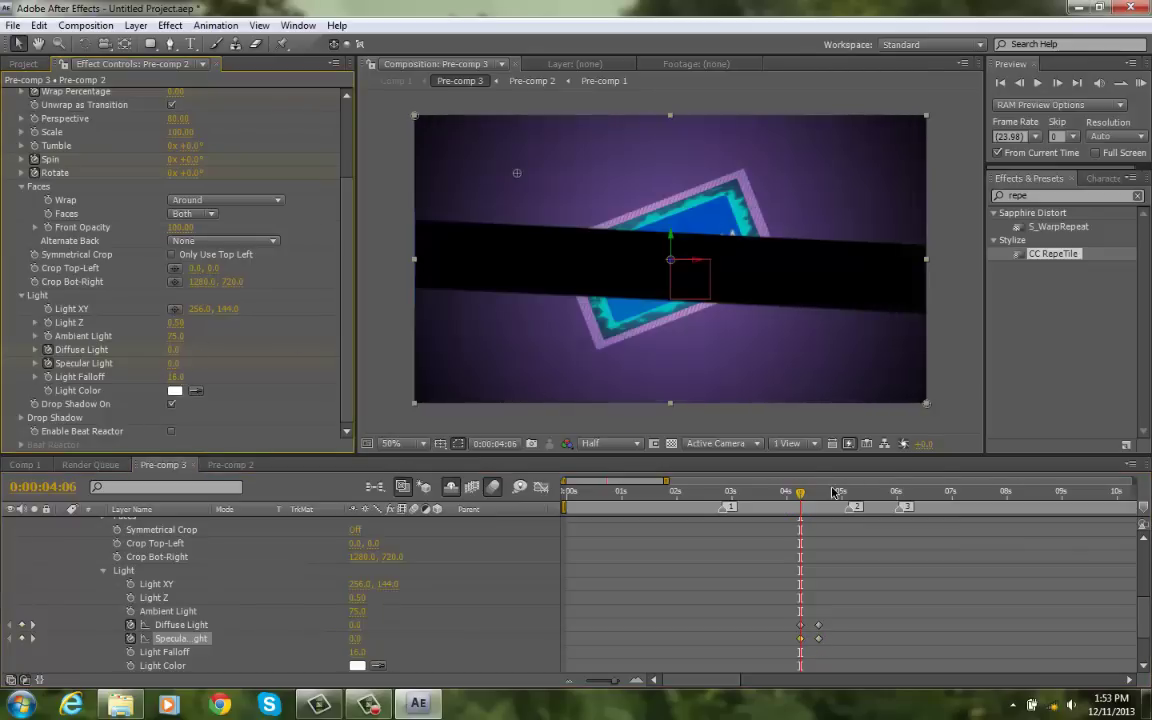
{"action": "mouse_move", "coordinate": [800, 503]}
{"action": "left_mouse_down"}
{"action": "mouse_move", "coordinate": [817, 509]}
{"action": "mouse_move", "coordinate": [807, 511]}
{"action": "left_mouse_up"}
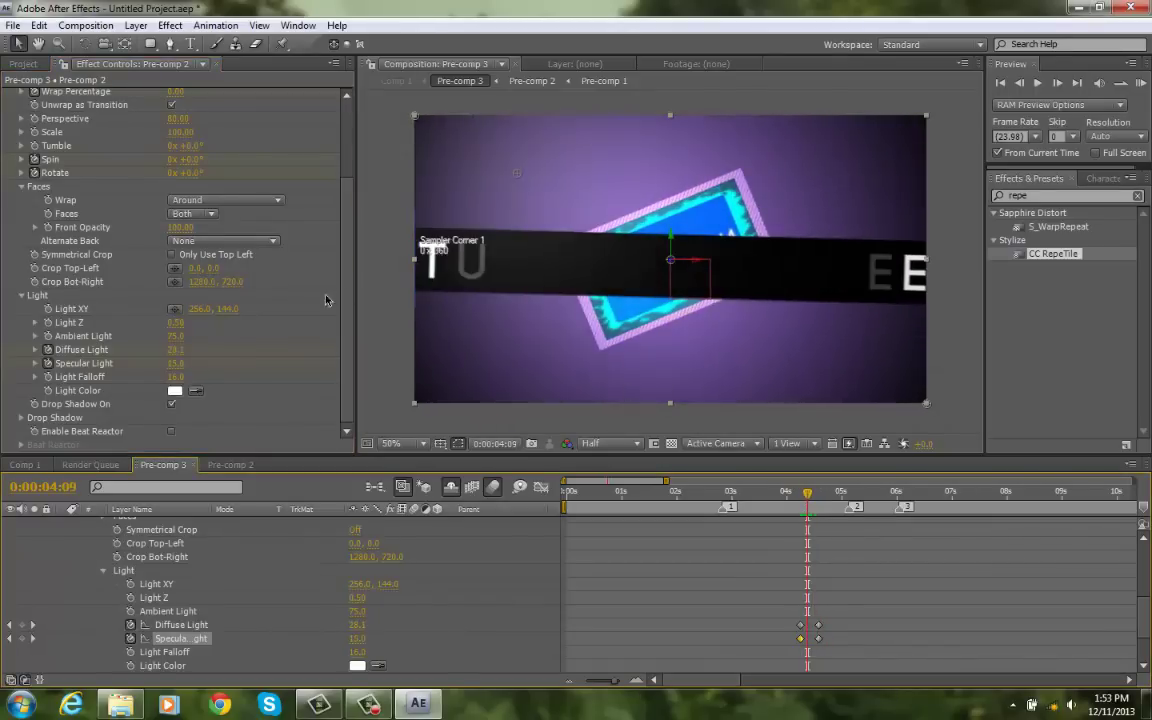
{"action": "left_click", "coordinate": [205, 258]}
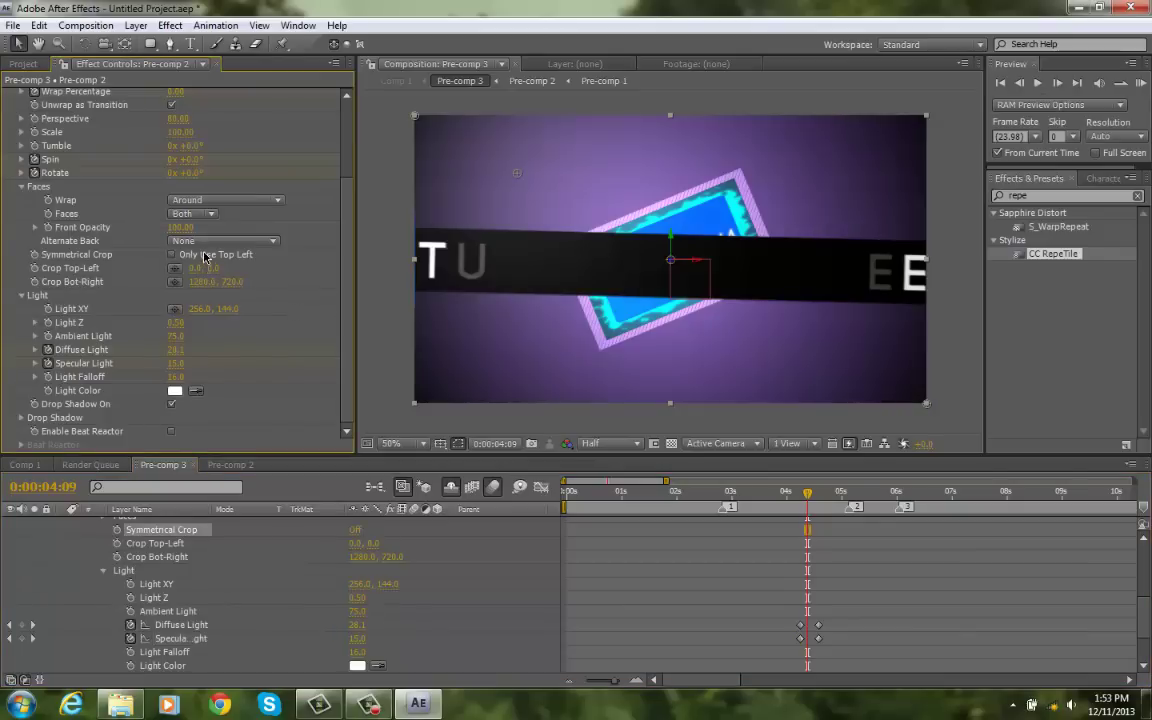
{"action": "left_click", "coordinate": [790, 493]}
{"action": "mouse_move", "coordinate": [790, 497]}
{"action": "left_mouse_down"}
{"action": "mouse_move", "coordinate": [778, 497]}
{"action": "mouse_move", "coordinate": [803, 508]}
{"action": "left_mouse_up"}
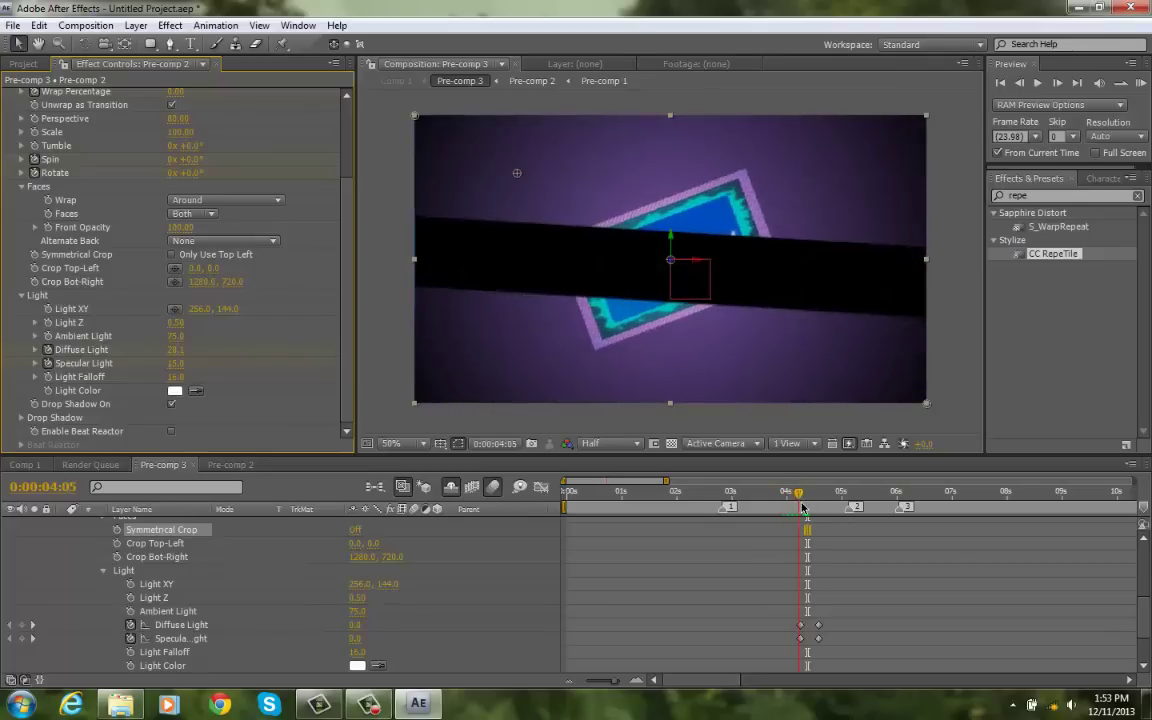
Step: Split the Pre-comp 2 layer at 0:00:04:05 and delete BCC Sphere Transition from the earlier segment
{"action": "scroll", "coordinate": [800, 540], "scroll_direction": "down", "scroll_amount": 3}
{"action": "scroll", "coordinate": [799, 560], "scroll_direction": "up", "scroll_amount": 10}
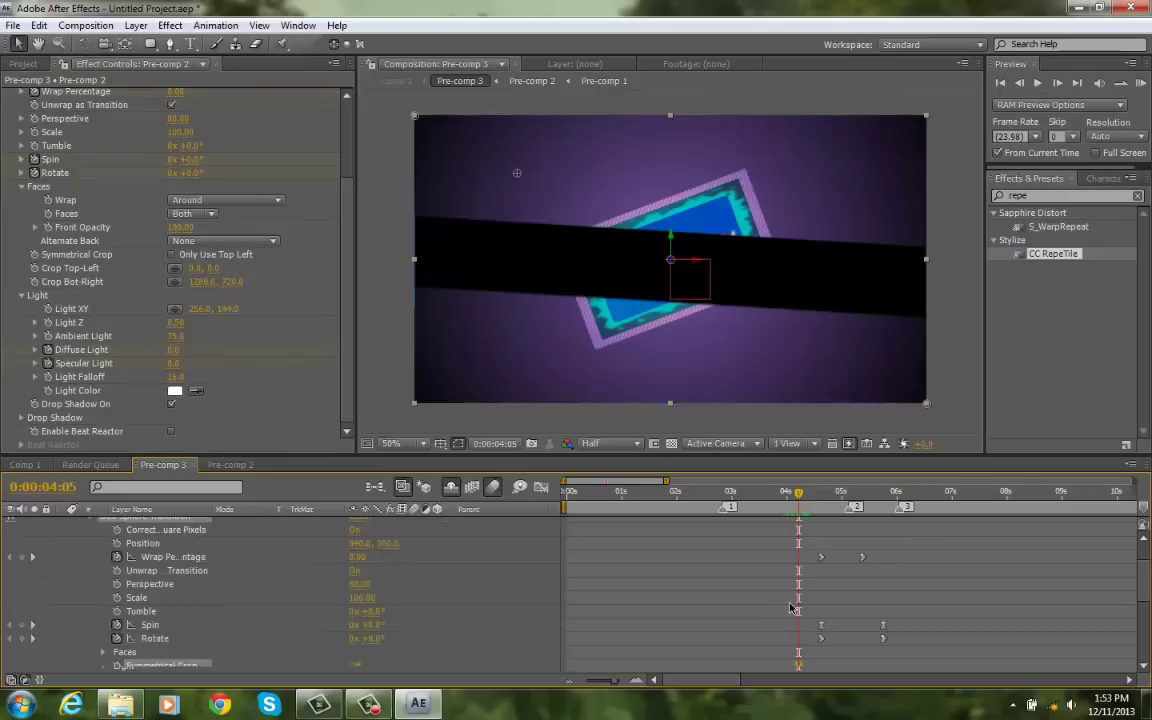
{"action": "key", "text": "ctrl+d"}
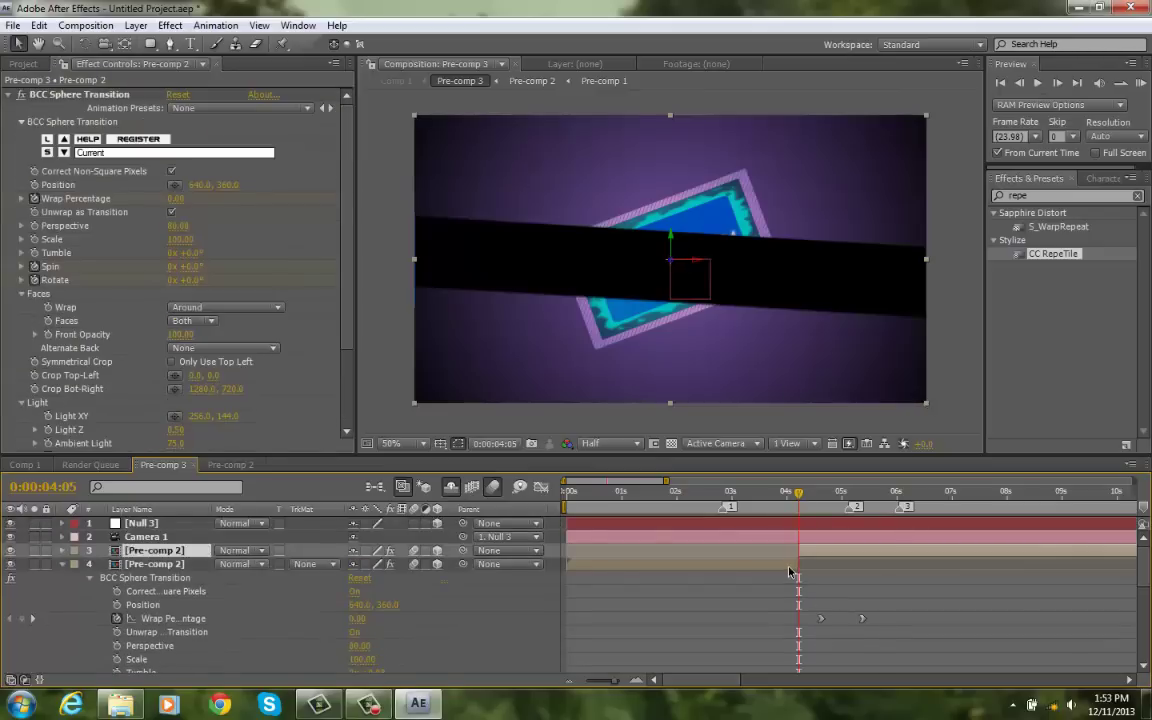
{"action": "left_click", "coordinate": [80, 94]}
{"action": "key", "text": "Delete"}
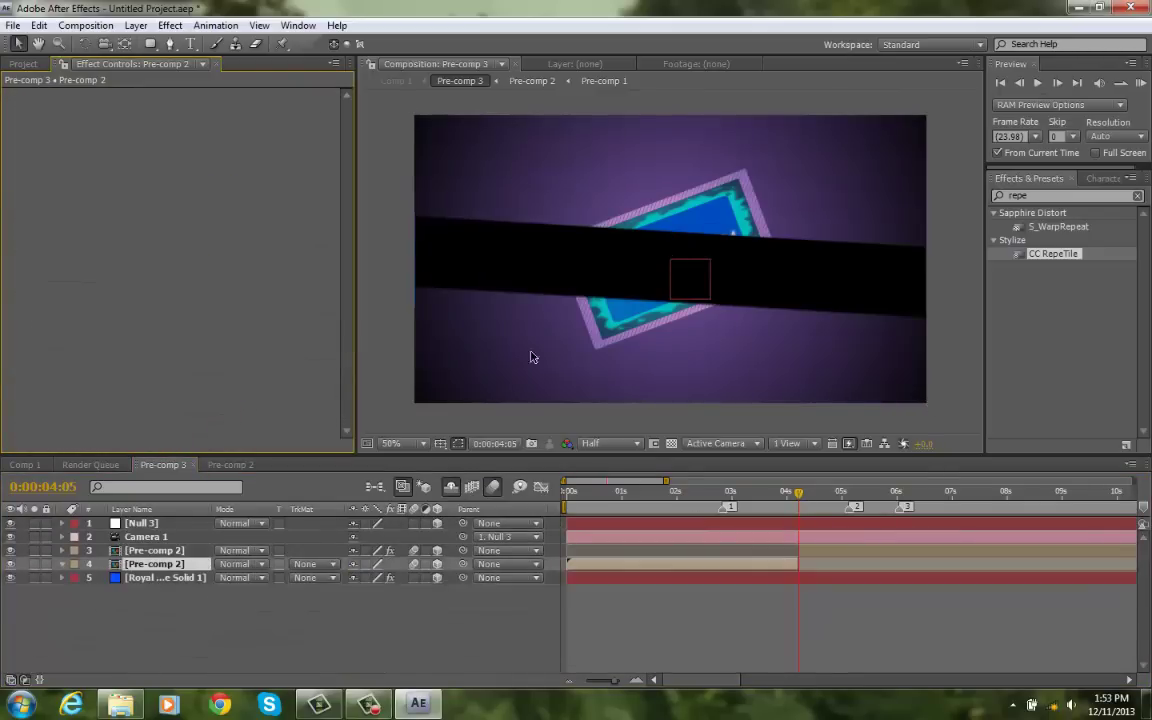
{"action": "mouse_move", "coordinate": [799, 502]}
{"action": "left_mouse_down"}
{"action": "mouse_move", "coordinate": [787, 507]}
{"action": "mouse_move", "coordinate": [799, 515]}
{"action": "left_mouse_up"}
Step: Disable Unwrap as Transition in the later Pre-comp 2 segment's BCC Sphere Transition and check the frames around 0:00:04:05
{"action": "left_click", "coordinate": [808, 552]}
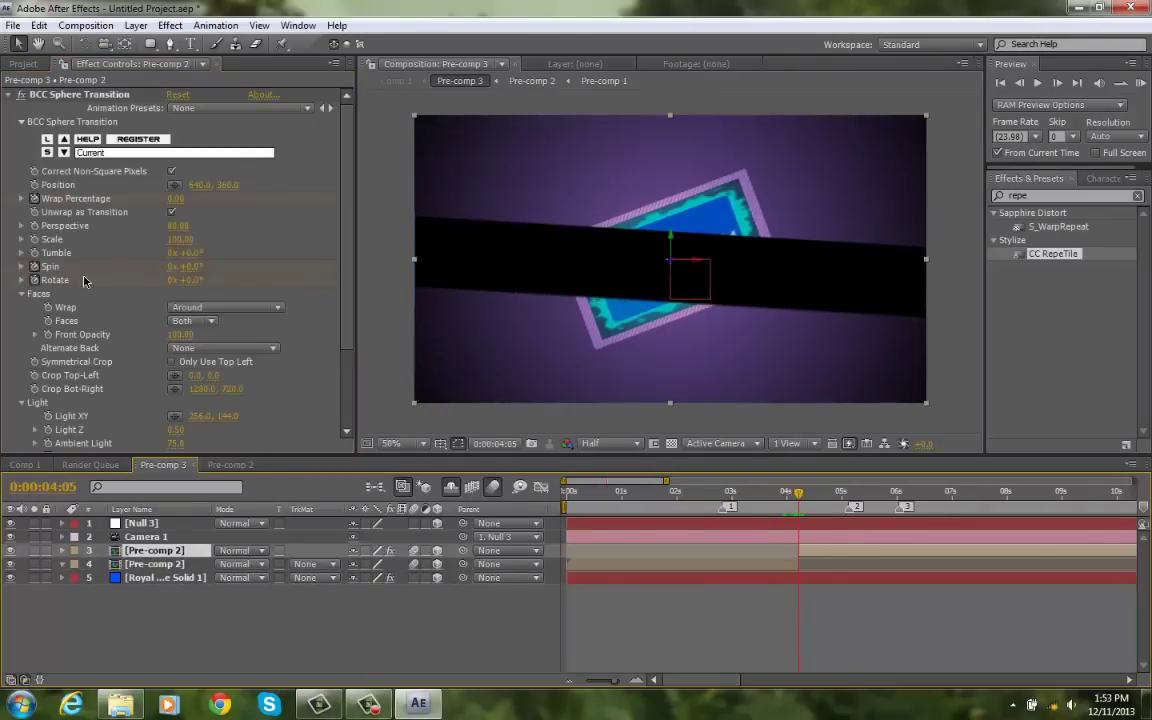
{"action": "left_click", "coordinate": [172, 213]}
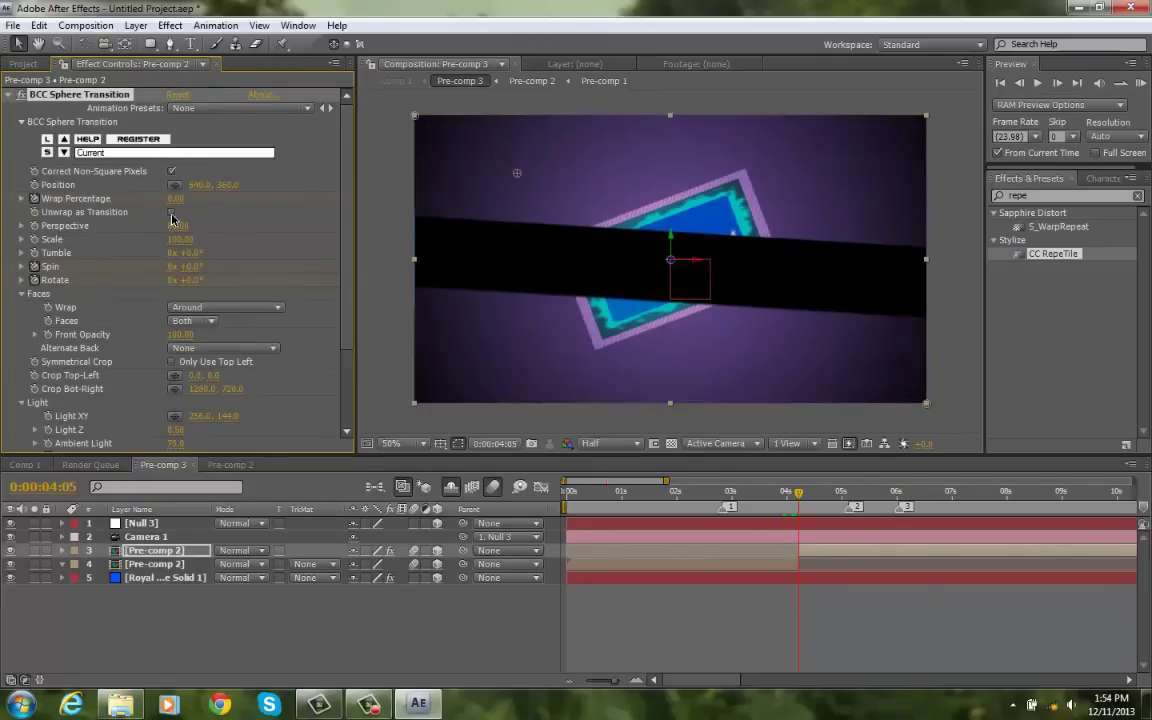
{"action": "left_click", "coordinate": [171, 213]}
{"action": "left_click_drag", "start_coordinate": [813, 498], "coordinate": [799, 540]}
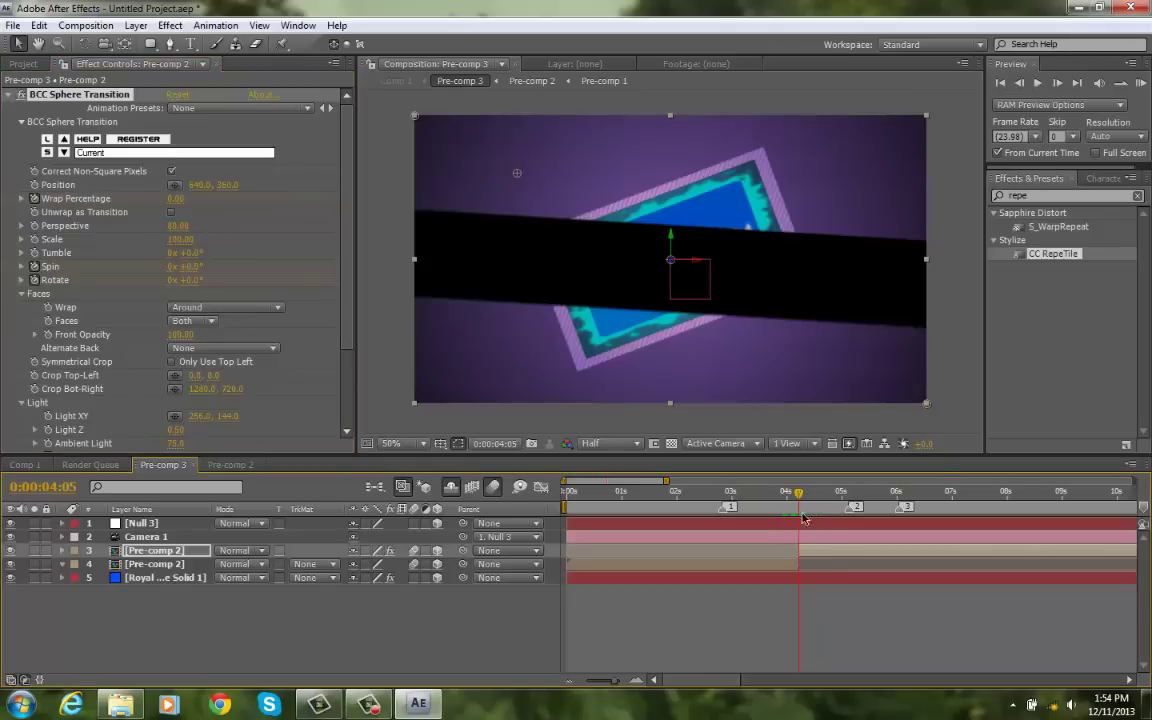
Step: Extend the later Pre-comp 2 segment back to the composition start and delete the earlier segment
{"action": "left_click_drag", "start_coordinate": [806, 499], "coordinate": [799, 514]}
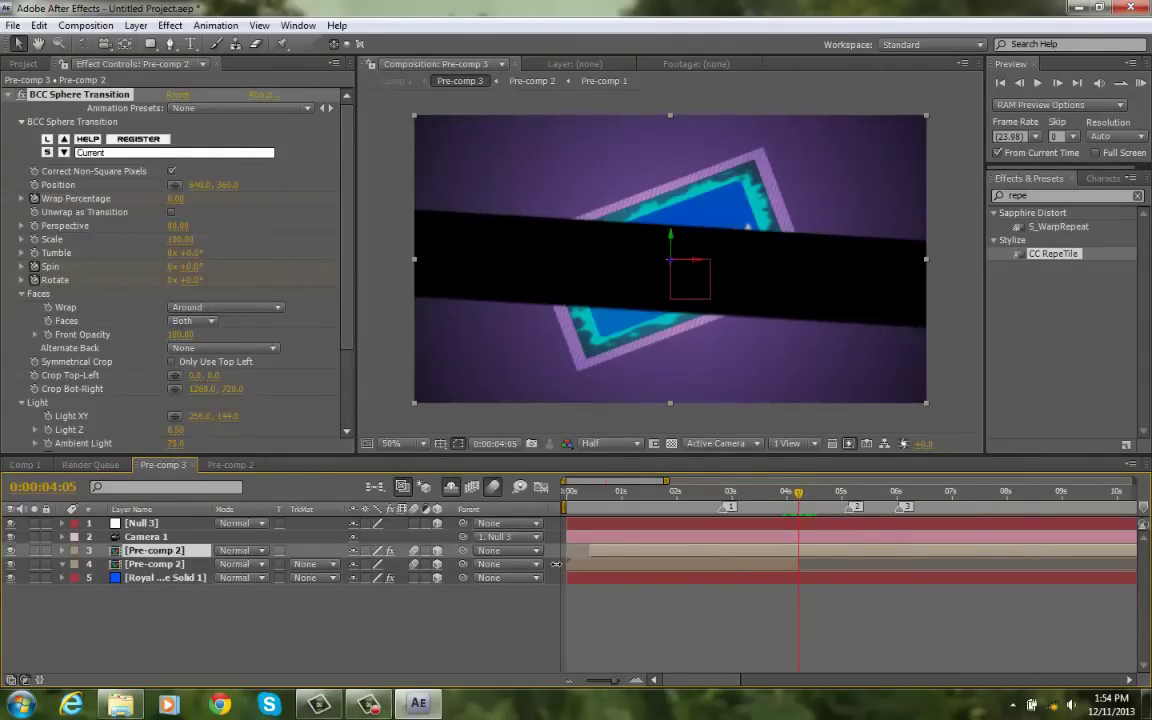
{"action": "left_click", "coordinate": [590, 567]}
{"action": "key", "text": "Delete"}
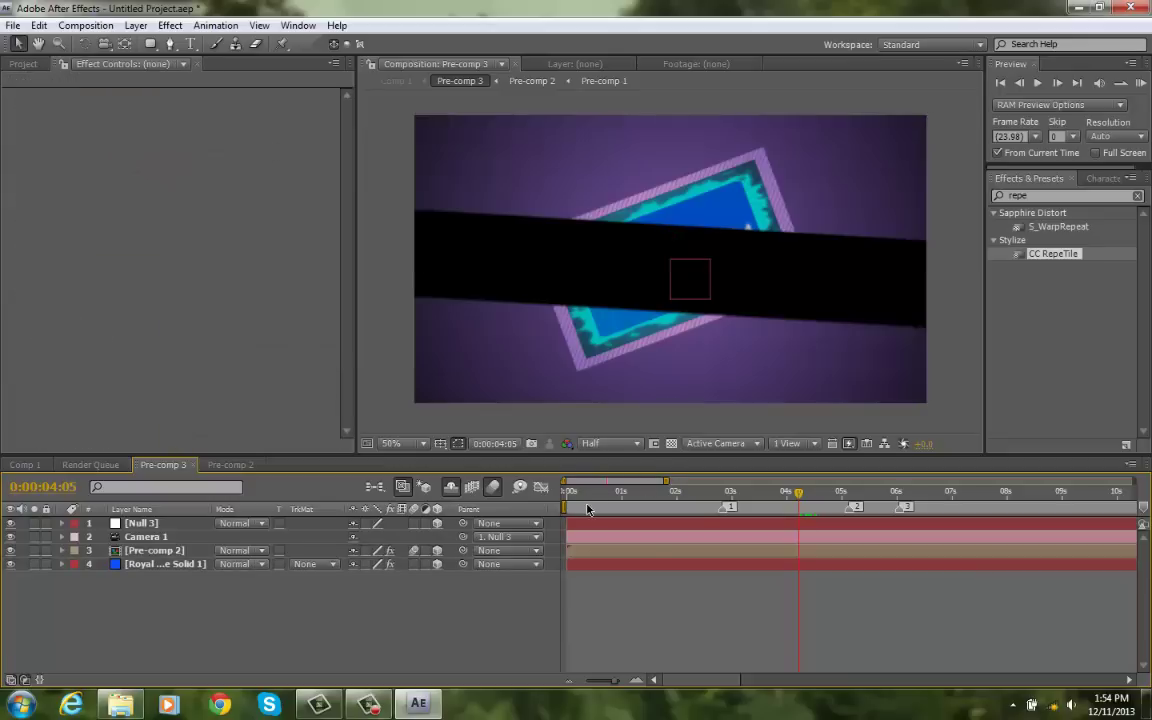
Step: Return to Comp 1, collapse the Null 4 and White Solid 5 properties, and preview the animation from the composition start
{"action": "left_click_drag", "start_coordinate": [578, 508], "coordinate": [502, 513]}
{"action": "left_click", "coordinate": [40, 465]}
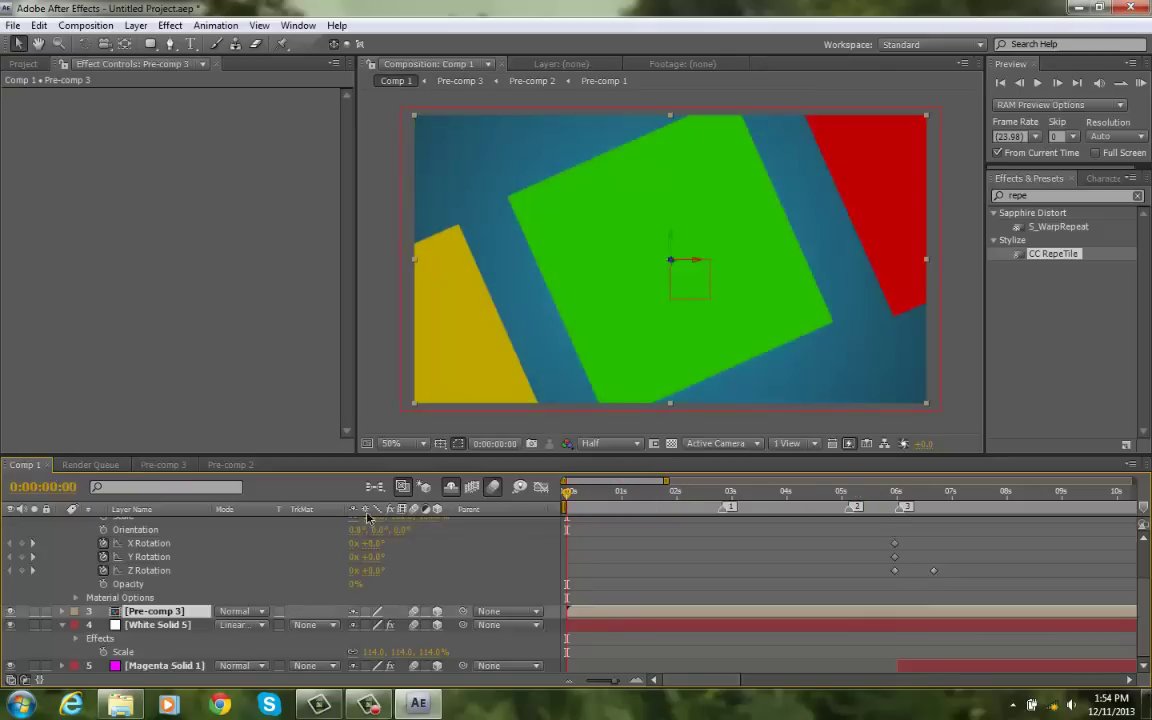
{"action": "left_click", "coordinate": [75, 624]}
{"action": "scroll", "coordinate": [77, 524], "scroll_direction": "up", "scroll_amount": 3}
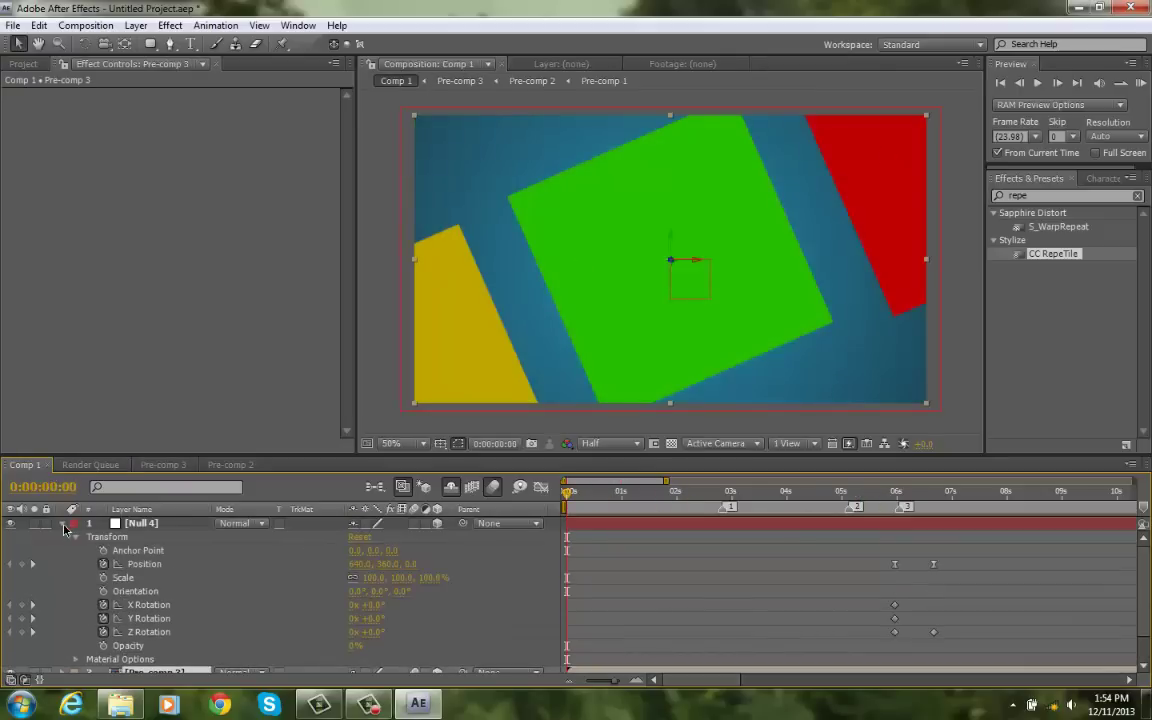
{"action": "left_click", "coordinate": [63, 523]}
{"action": "left_click", "coordinate": [1140, 85]}
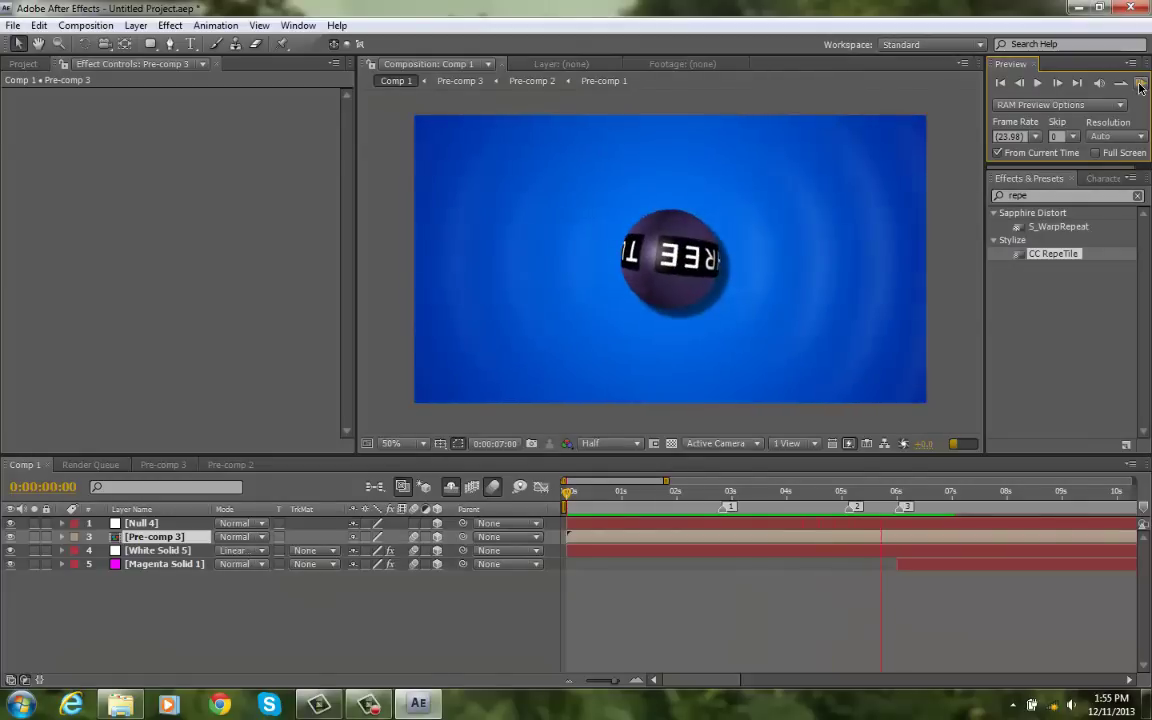
{"action": "left_click", "coordinate": [915, 402]}
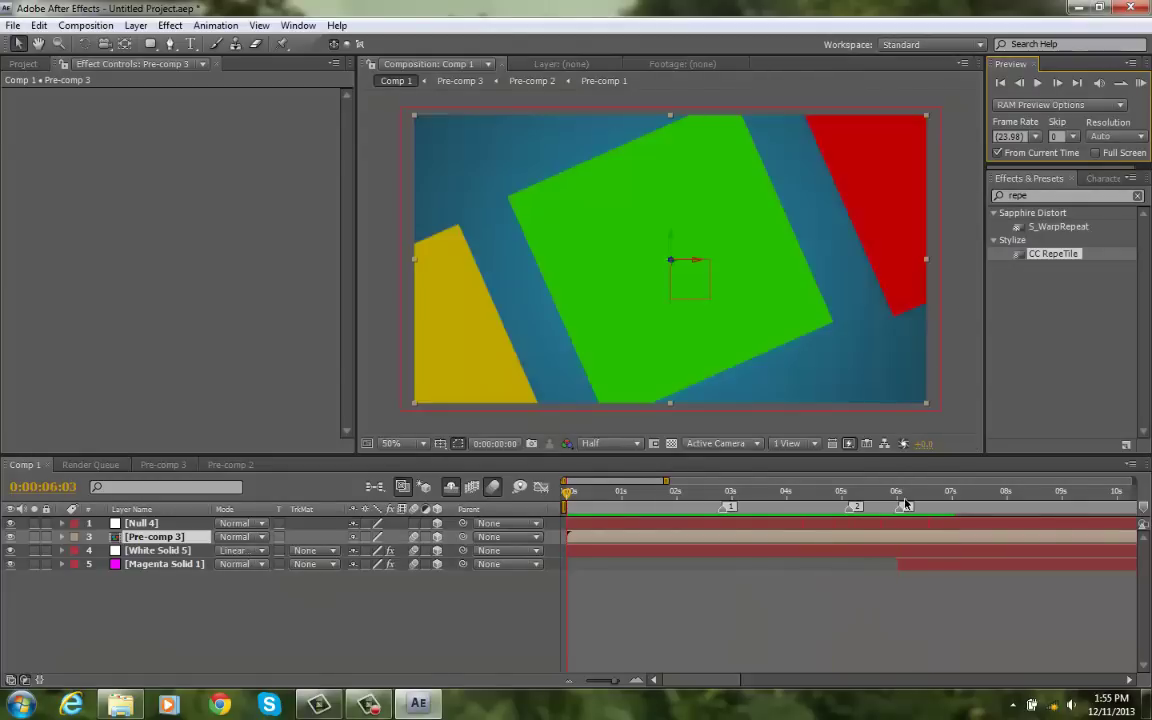
Step: Extend Magenta Solid 1 to start at 0:00:05:20 and shift all of Null 4's transform keyframes earlier to begin there
{"action": "mouse_move", "coordinate": [905, 505]}
{"action": "left_mouse_down"}
{"action": "mouse_move", "coordinate": [869, 505]}
{"action": "mouse_move", "coordinate": [885, 505]}
{"action": "left_mouse_up"}
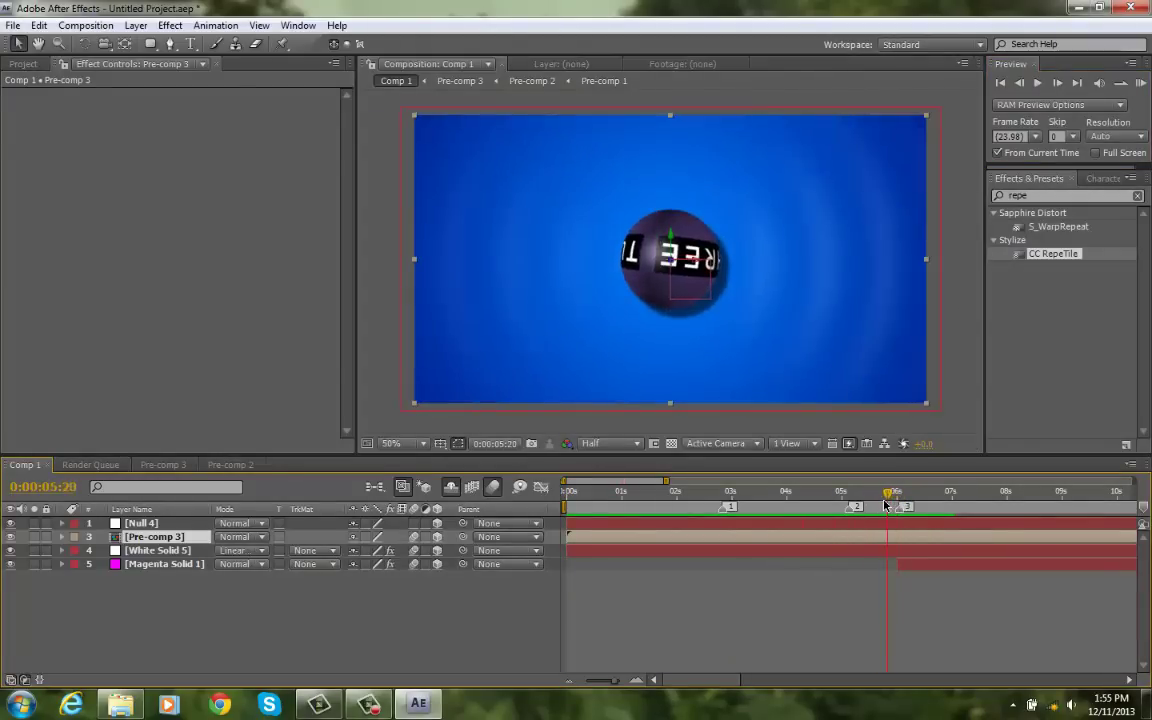
{"action": "left_click", "coordinate": [910, 563]}
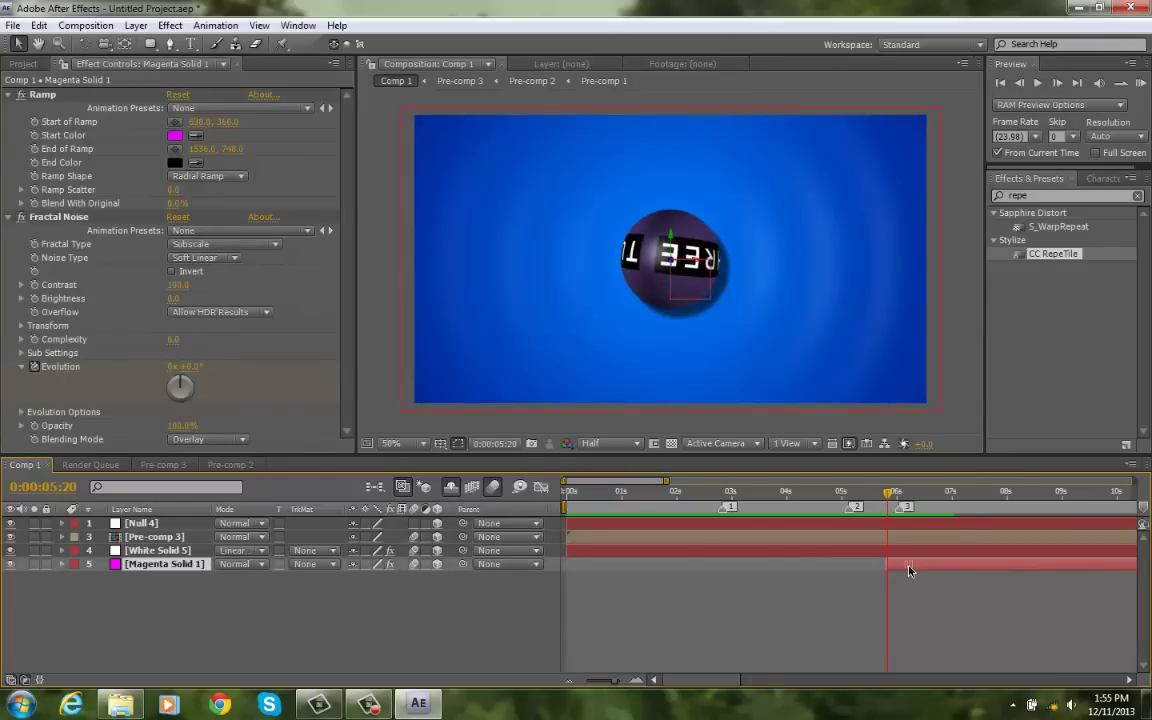
{"action": "left_click", "coordinate": [62, 524]}
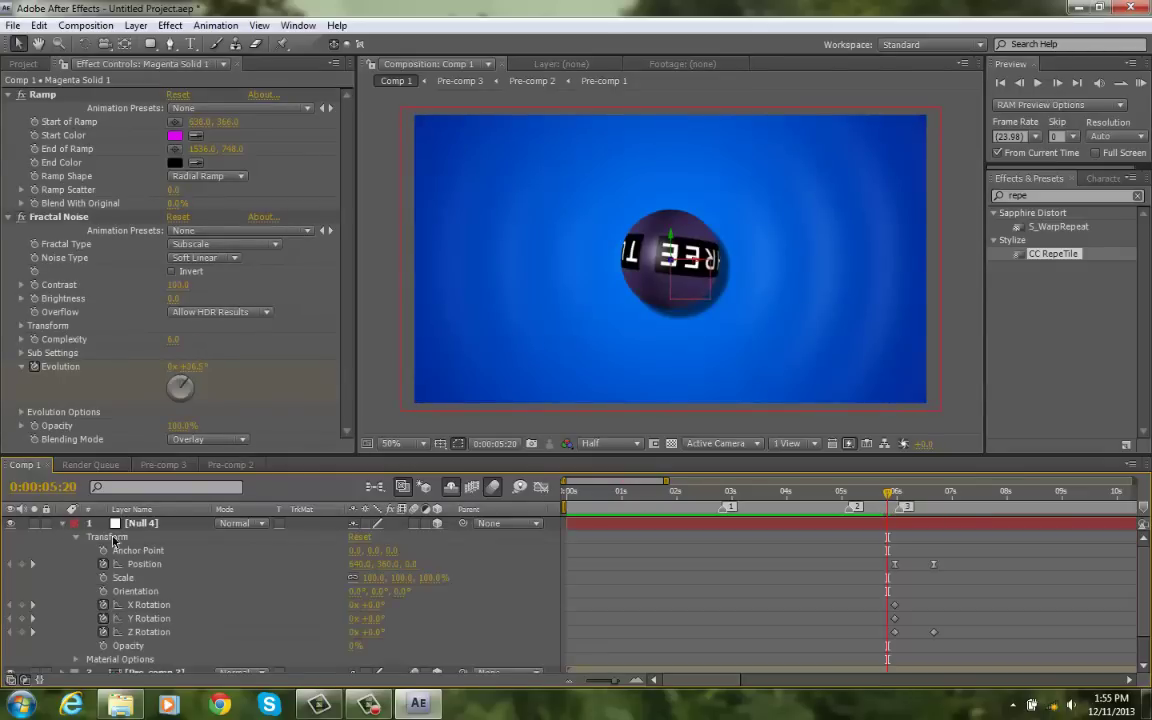
{"action": "left_click_drag", "start_coordinate": [855, 560], "coordinate": [938, 632]}
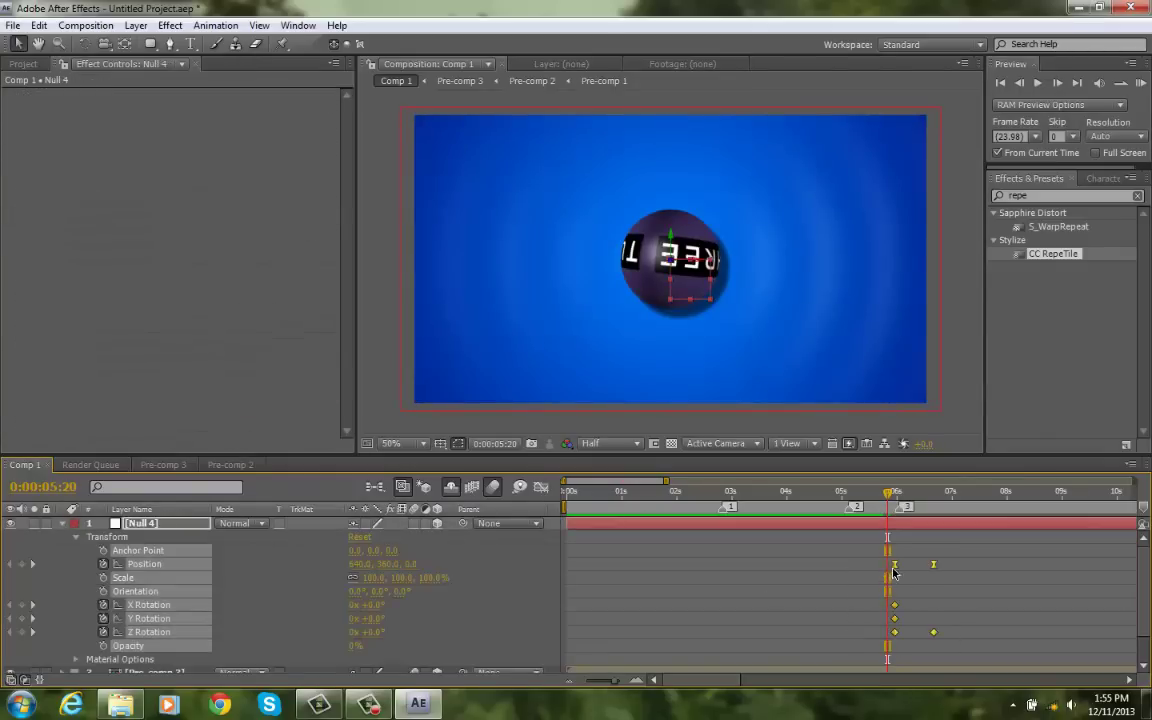
{"action": "left_click_drag", "start_coordinate": [896, 565], "coordinate": [894, 565]}
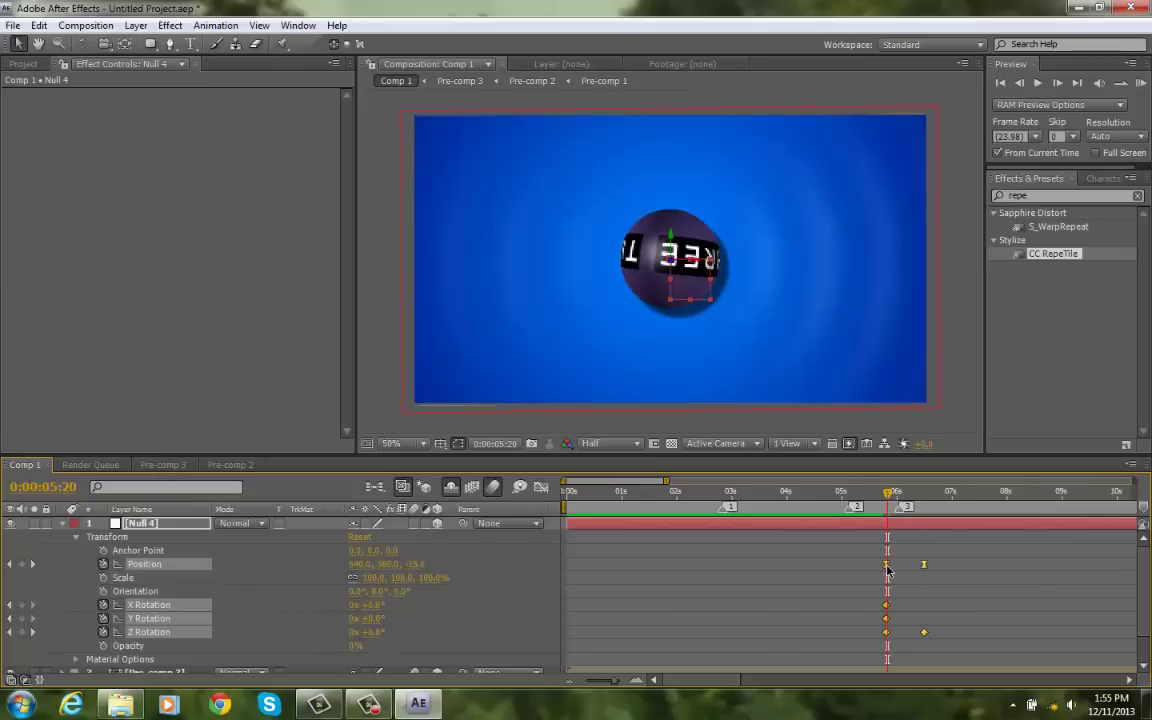
Step: Apply easing to both of Null 4's Z Rotation keyframes in the graph editor
{"action": "left_click_drag", "start_coordinate": [943, 625], "coordinate": [869, 638]}
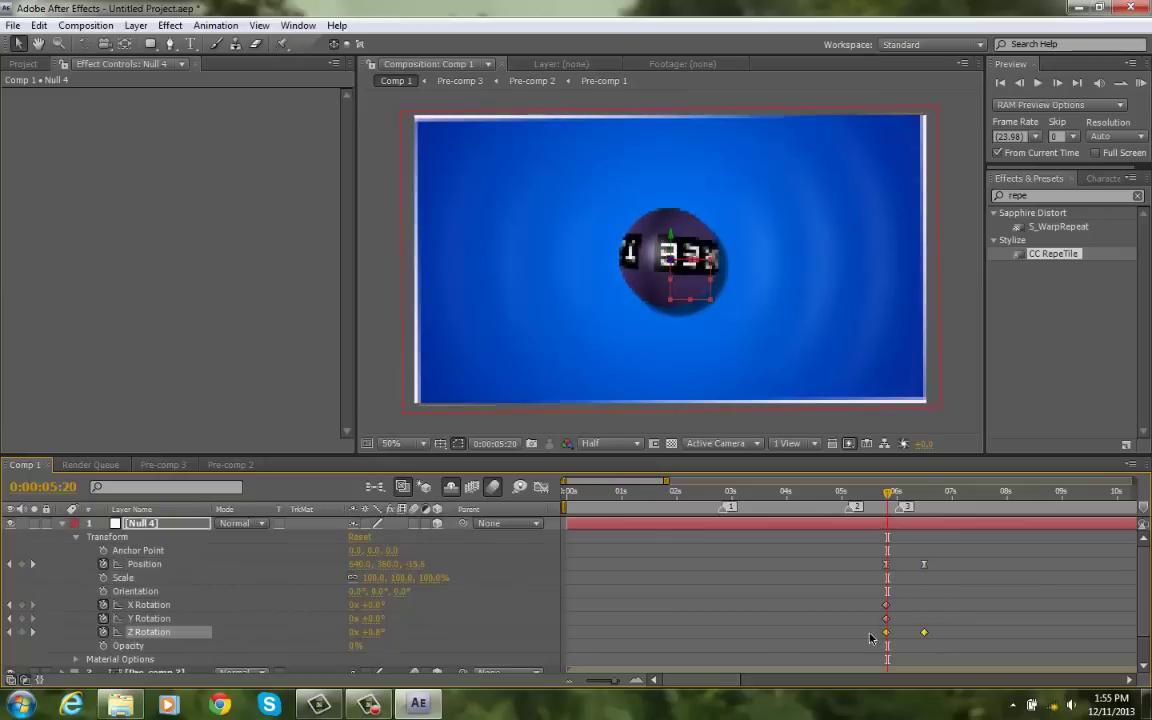
{"action": "left_click", "coordinate": [541, 488]}
{"action": "left_click", "coordinate": [904, 578]}
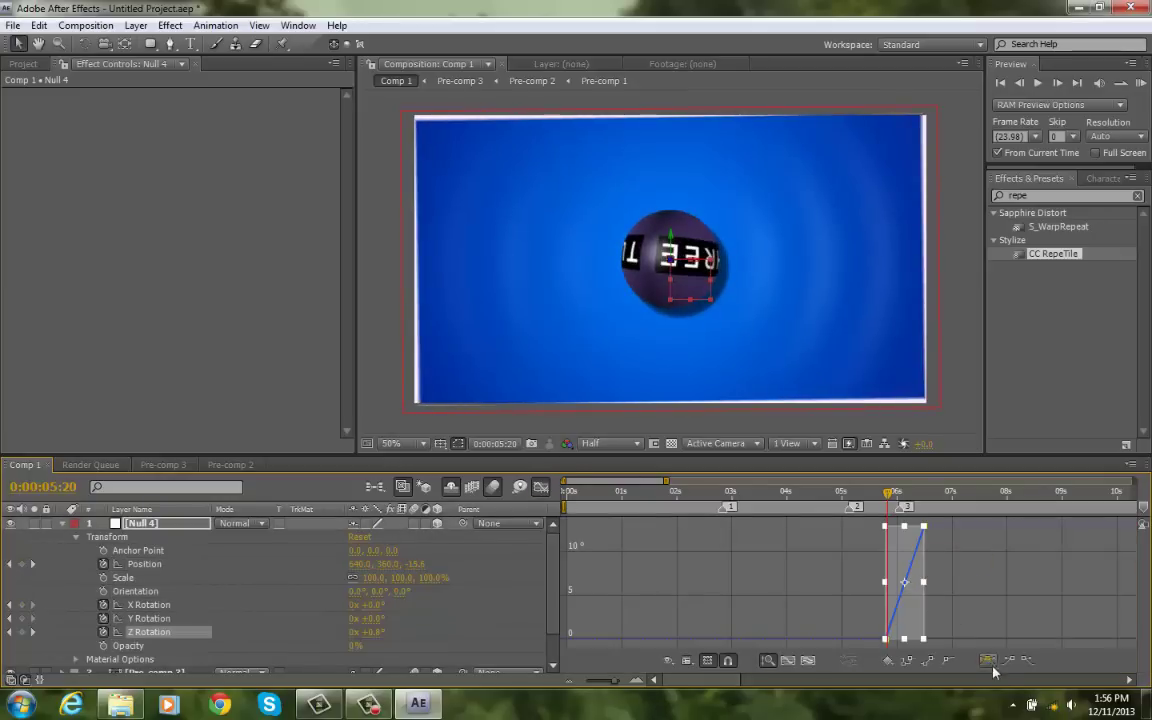
{"action": "left_click", "coordinate": [540, 488]}
Step: Preview Comp 1 from the beginning to review the eased camera pull-back over the magenta background
{"action": "key", "text": "Home"}
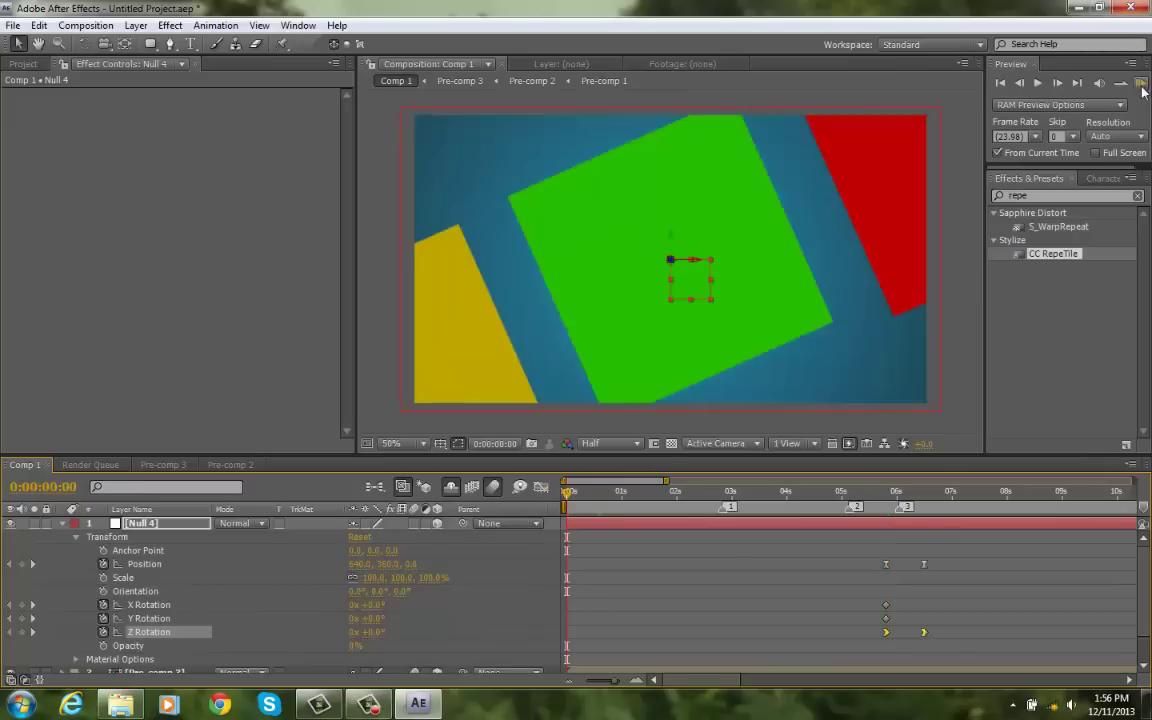
{"action": "left_click", "coordinate": [1142, 87]}
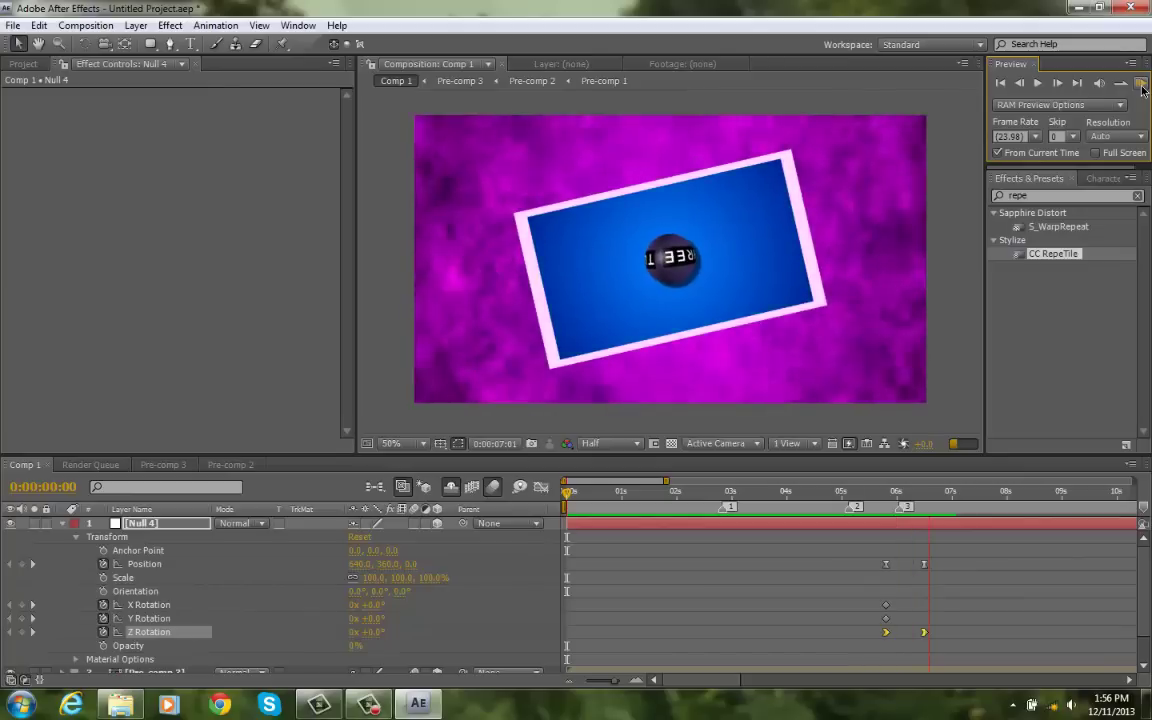
{"action": "left_click", "coordinate": [1142, 86]}
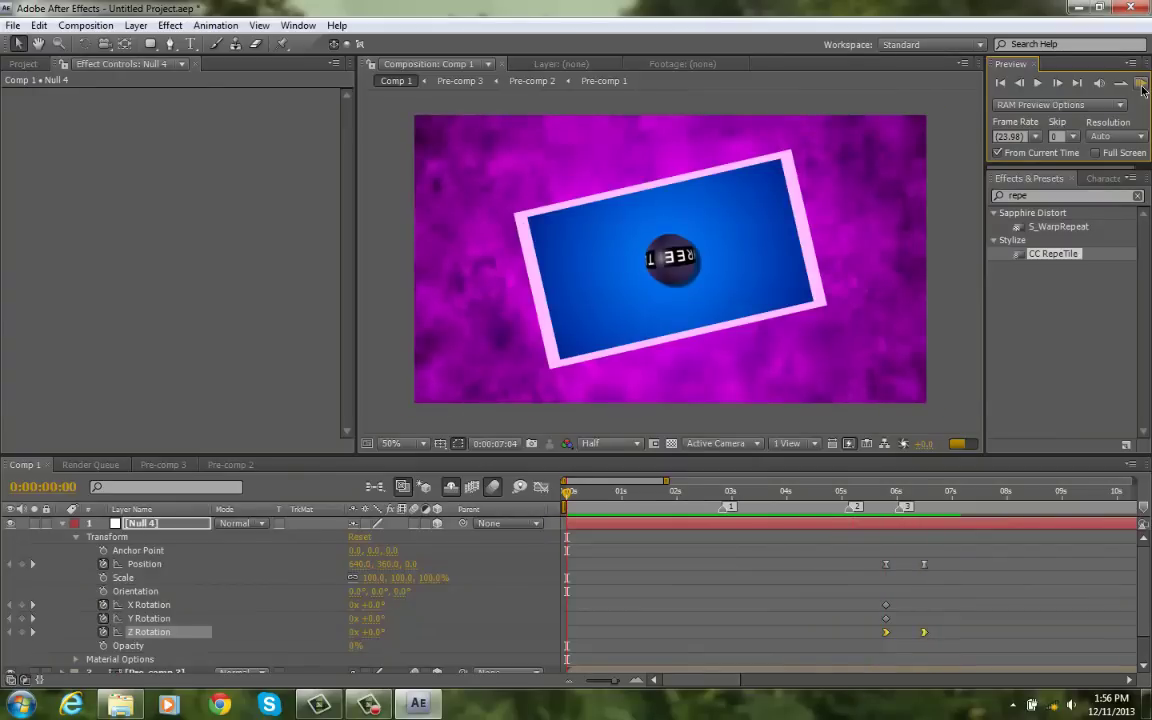
{"action": "left_click", "coordinate": [368, 708]}
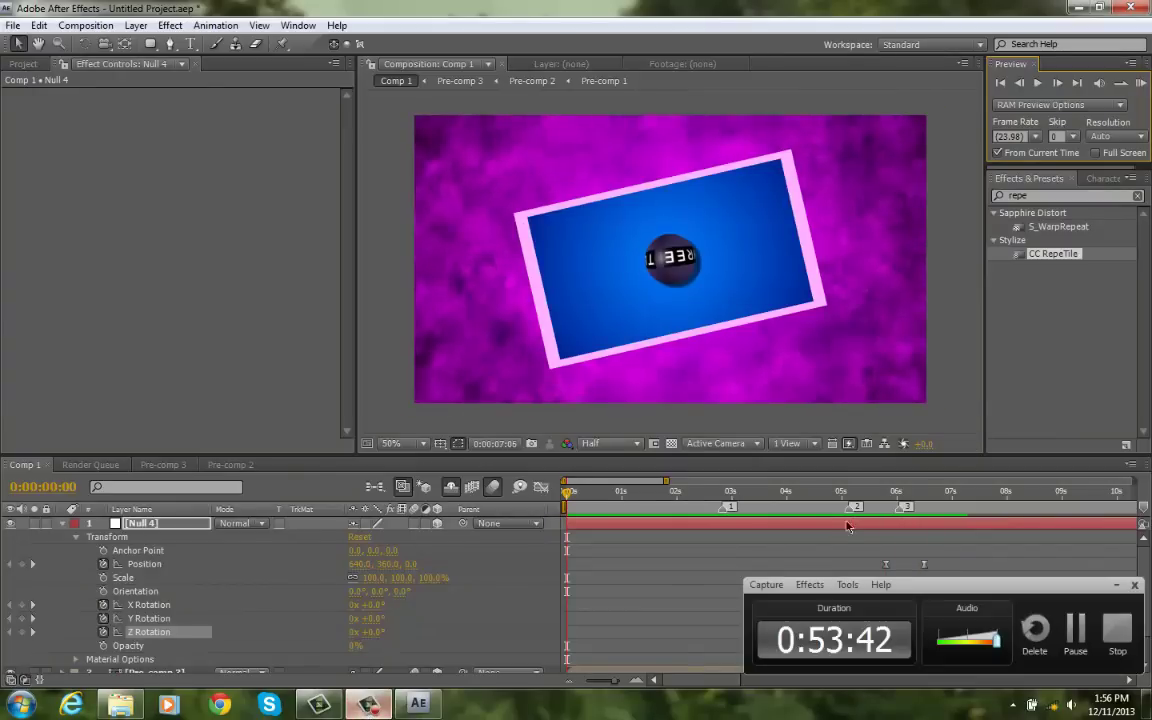